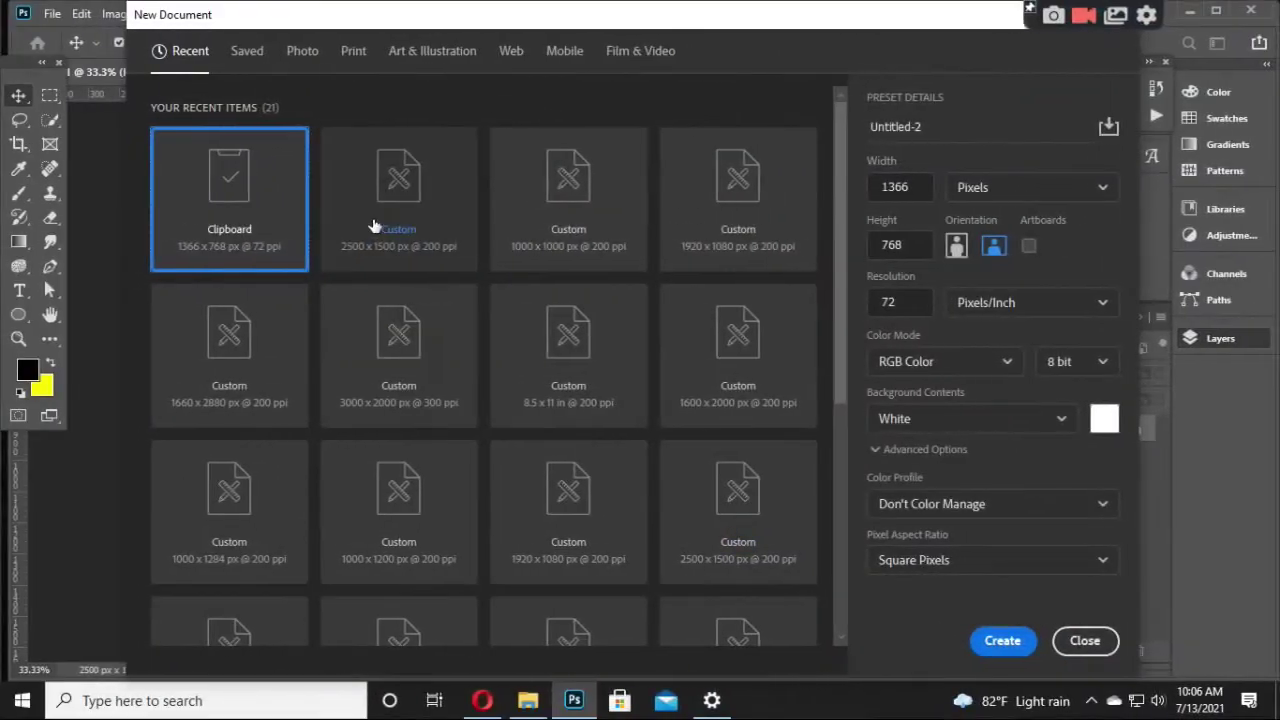
Step: Create a blank 2500×1500 px, 200 ppi document and drag IMG_3349rz in from File Explorer
{"action": "left_click", "coordinate": [385, 220]}
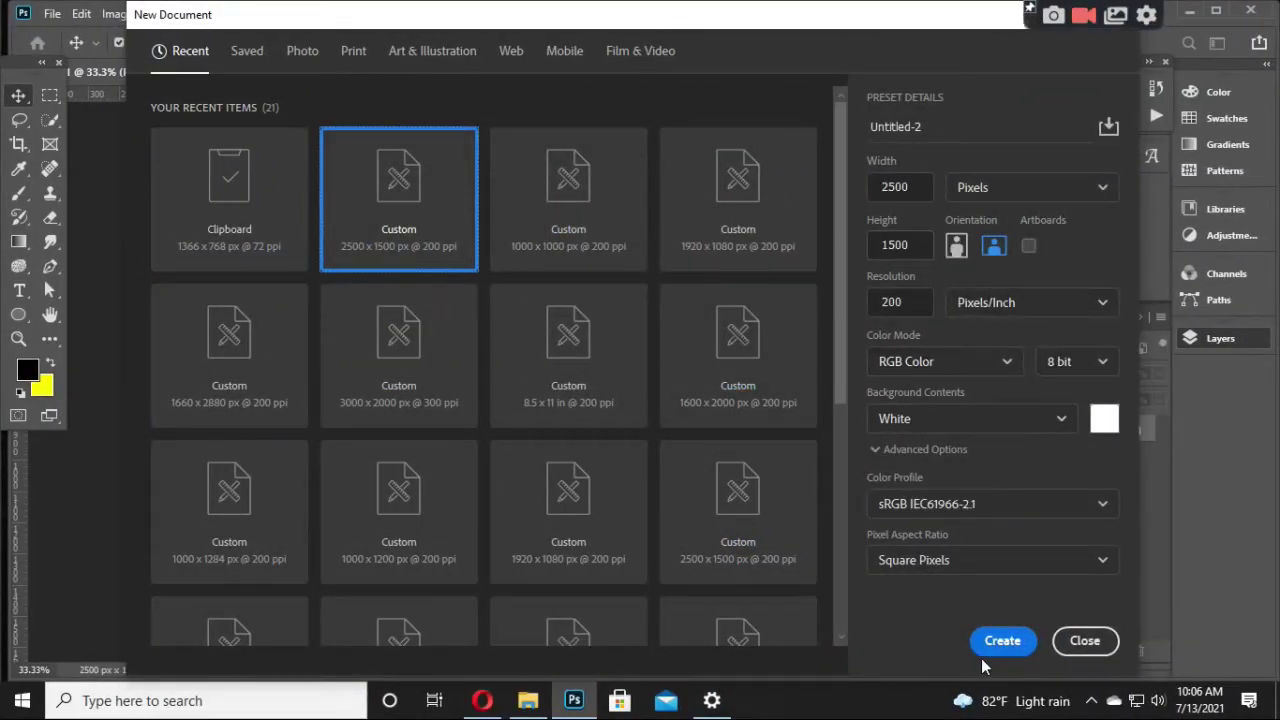
{"action": "left_click", "coordinate": [1002, 641]}
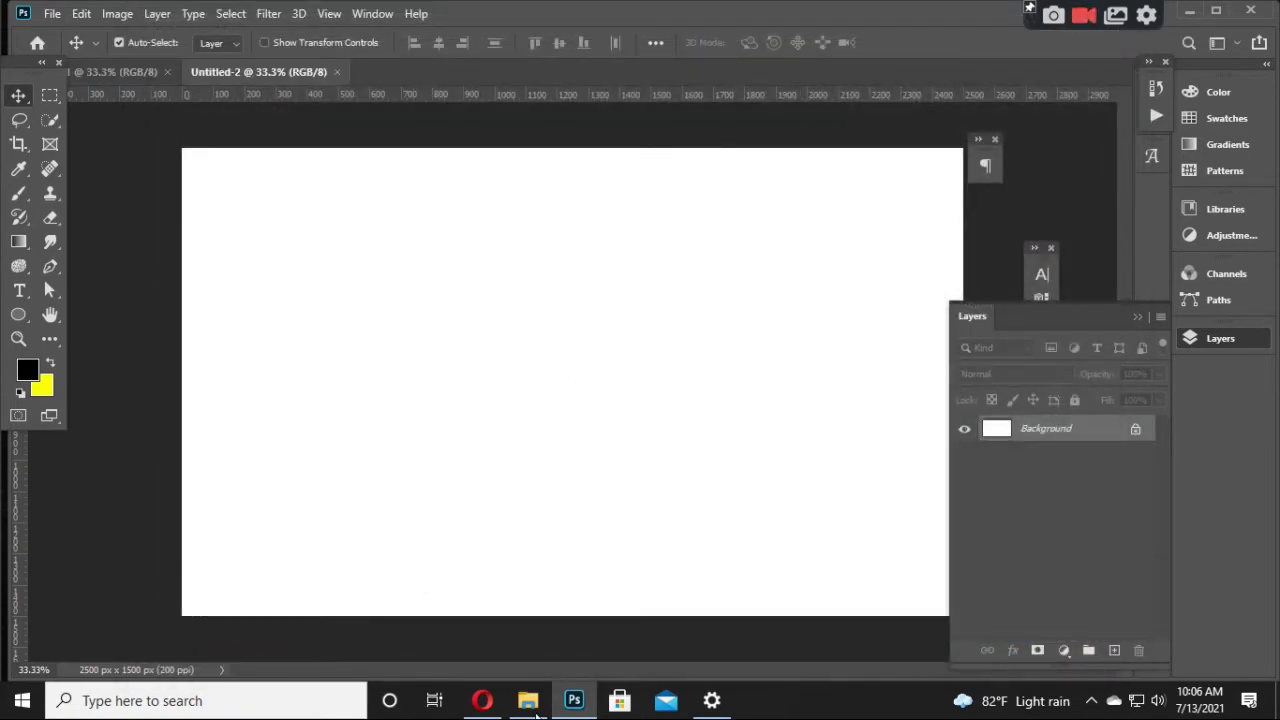
{"action": "left_click", "coordinate": [528, 700]}
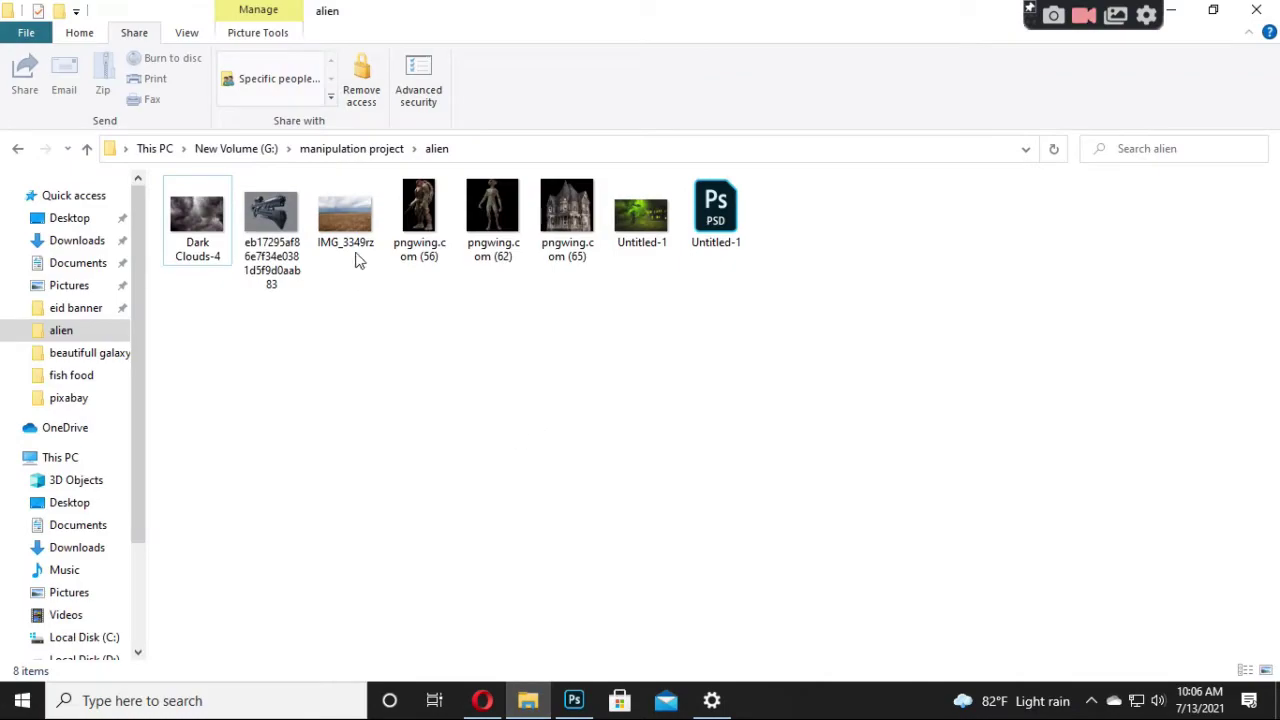
{"action": "mouse_move", "coordinate": [358, 260]}
{"action": "left_mouse_down"}
{"action": "mouse_move", "coordinate": [573, 710]}
{"action": "mouse_move", "coordinate": [558, 480]}
{"action": "left_mouse_up"}
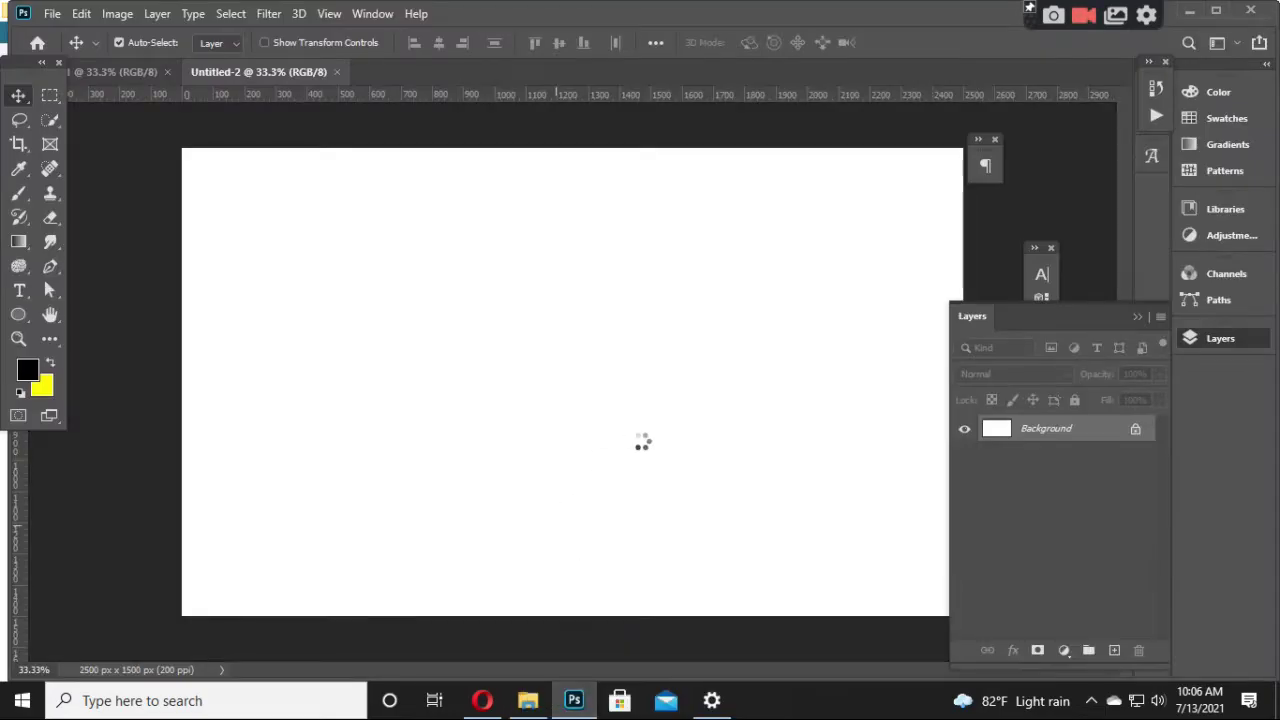
Step: Drop the grass field photo on the canvas and scale it to about 200 percent
{"action": "mouse_move", "coordinate": [615, 440]}
{"action": "left_mouse_down"}
{"action": "mouse_move", "coordinate": [566, 426]}
{"action": "mouse_move", "coordinate": [436, 326]}
{"action": "left_mouse_up"}
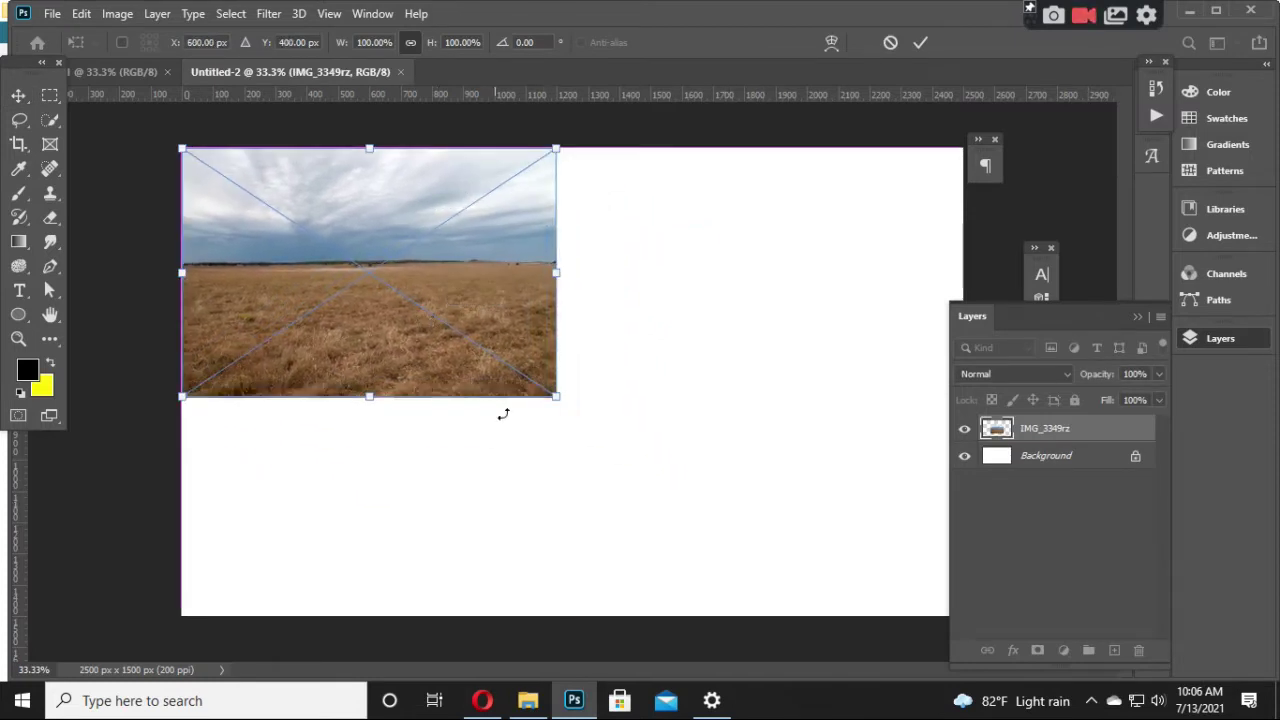
{"action": "mouse_move", "coordinate": [557, 398]}
{"action": "left_mouse_down"}
{"action": "mouse_move", "coordinate": [840, 523]}
{"action": "mouse_move", "coordinate": [929, 583]}
{"action": "left_mouse_up"}
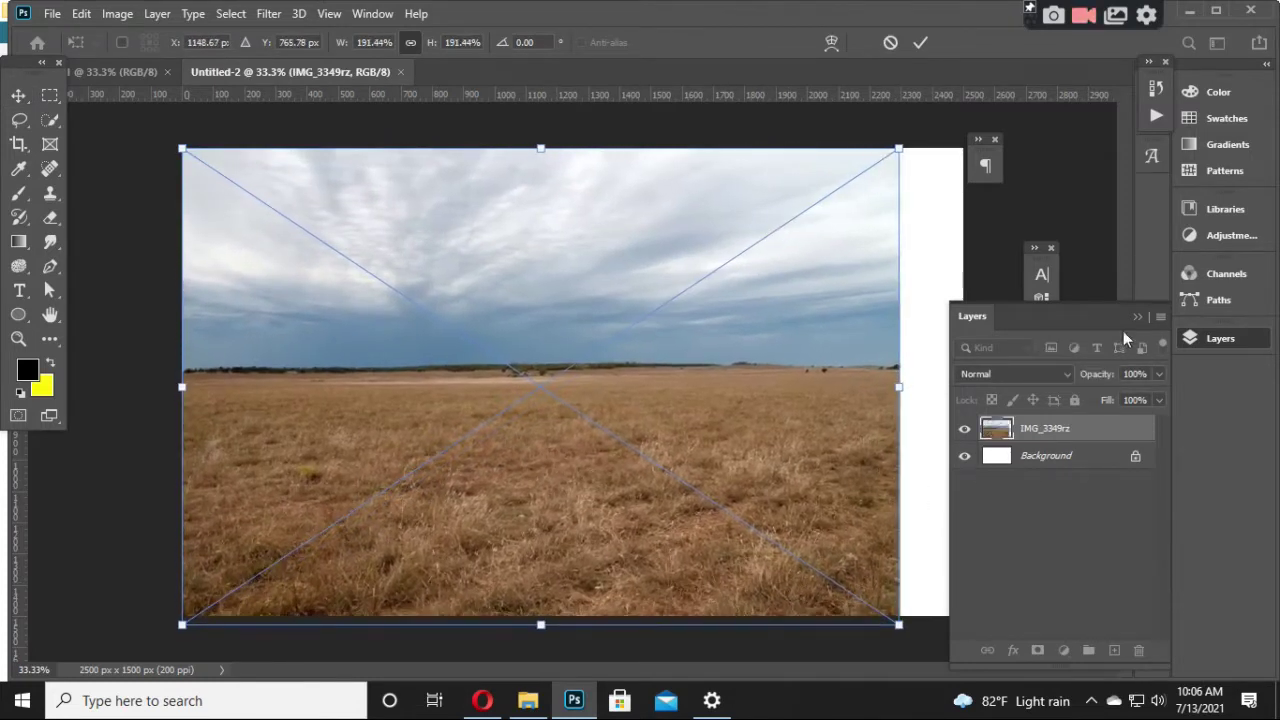
{"action": "mouse_move", "coordinate": [815, 331]}
{"action": "left_mouse_down"}
{"action": "mouse_move", "coordinate": [846, 331]}
{"action": "mouse_move", "coordinate": [852, 356]}
{"action": "left_mouse_up"}
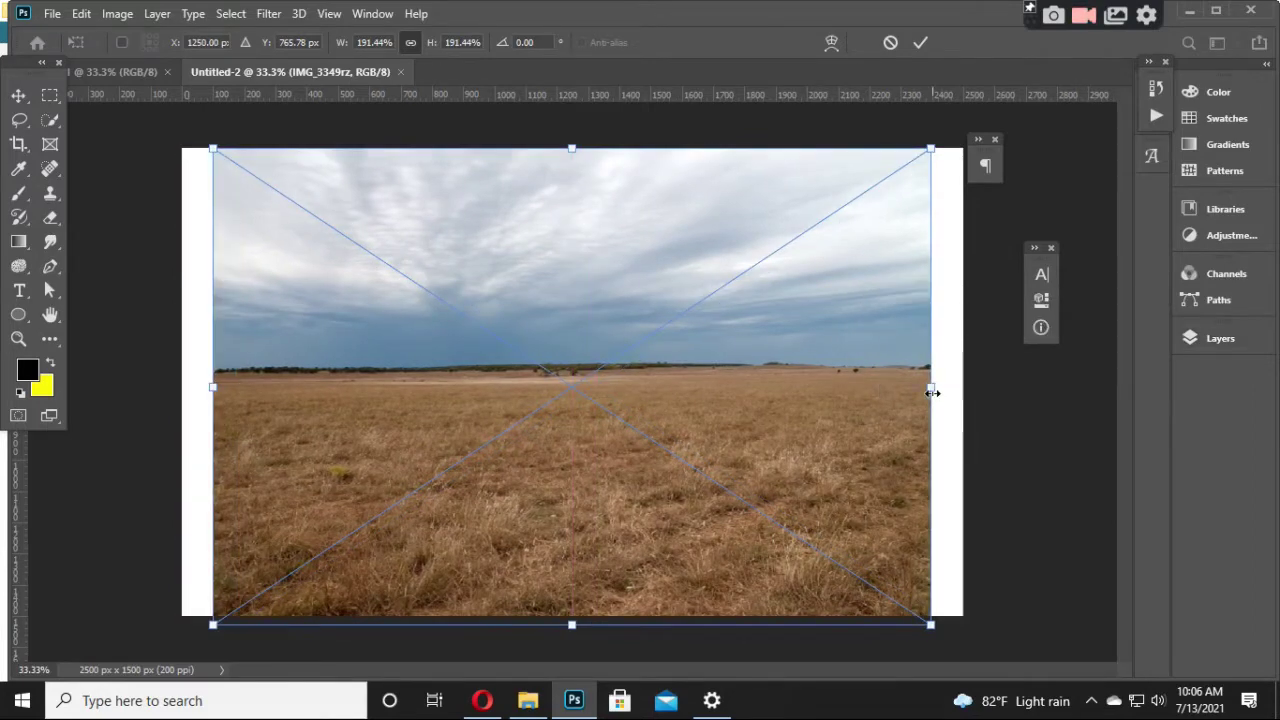
{"action": "mouse_move", "coordinate": [933, 388]}
{"action": "left_mouse_down"}
{"action": "mouse_move", "coordinate": [990, 386]}
{"action": "mouse_move", "coordinate": [970, 387]}
{"action": "left_mouse_up"}
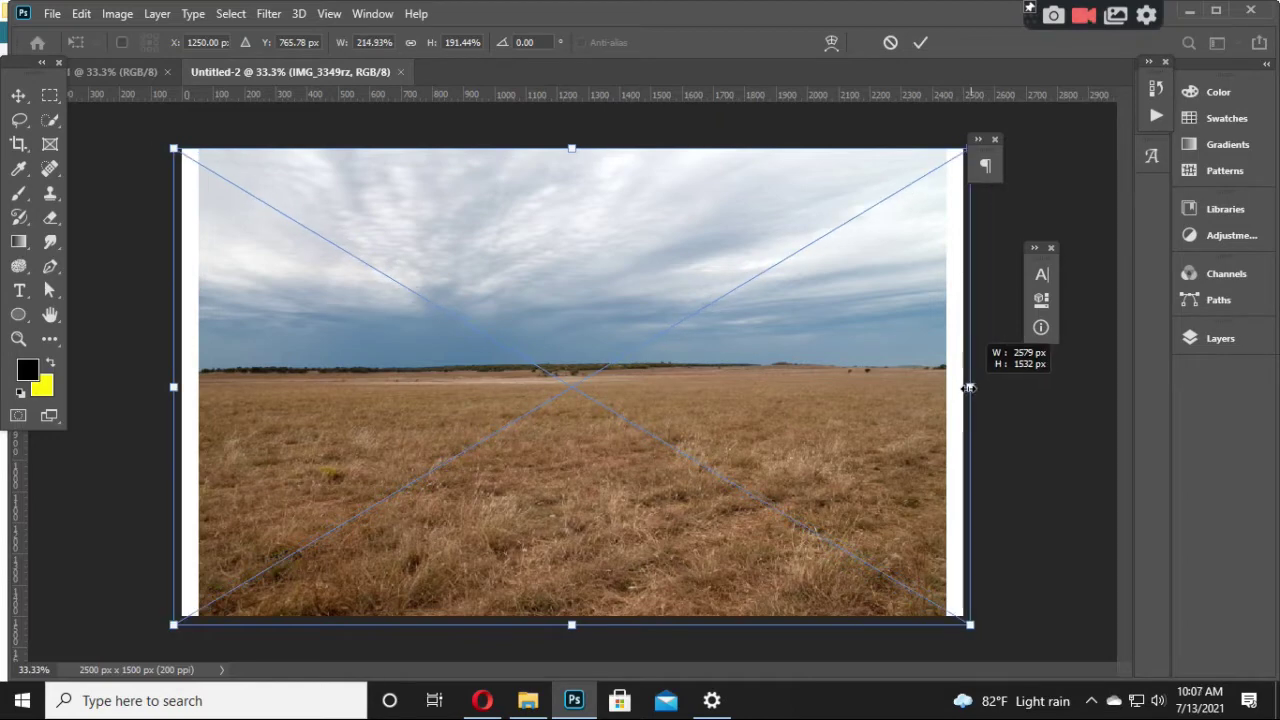
{"action": "left_click_drag", "start_coordinate": [970, 625], "coordinate": [962, 634]}
{"action": "left_click", "coordinate": [588, 634]}
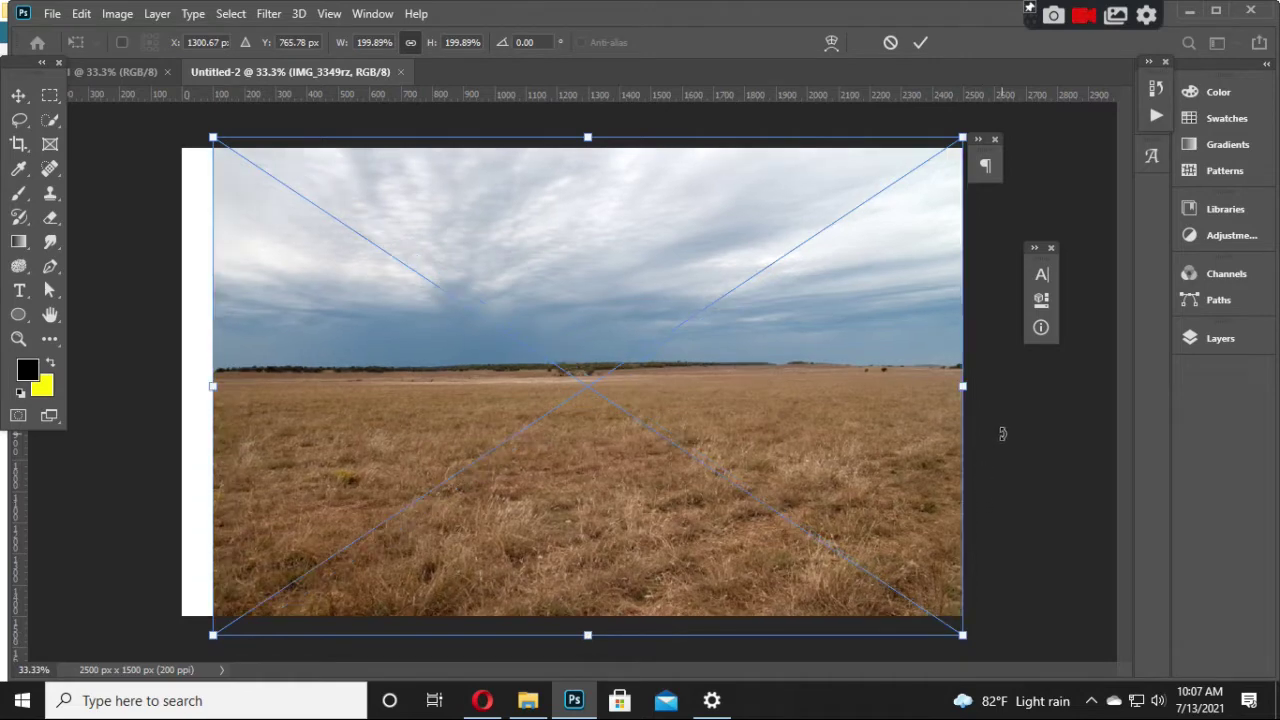
{"action": "left_click_drag", "start_coordinate": [212, 388], "coordinate": [172, 387]}
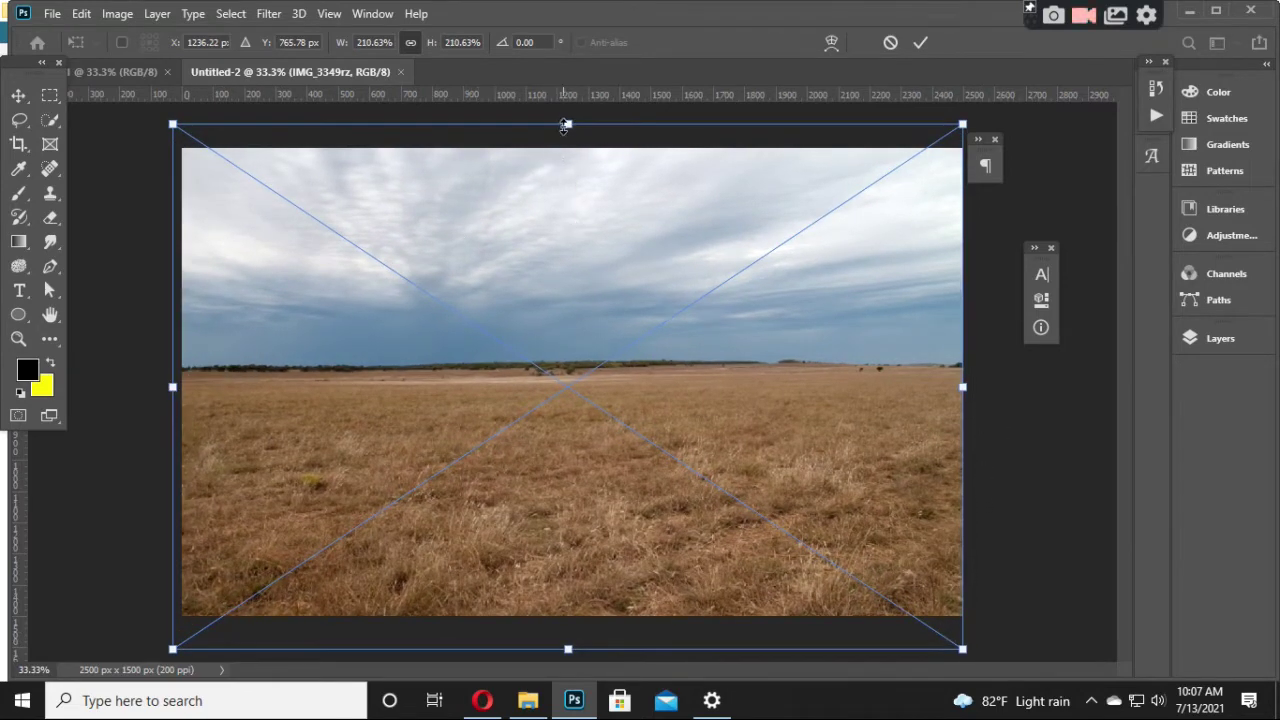
Step: Adjust the photo's edges and position so it covers the whole canvas, then commit the transform
{"action": "left_click_drag", "start_coordinate": [567, 120], "coordinate": [571, 152]}
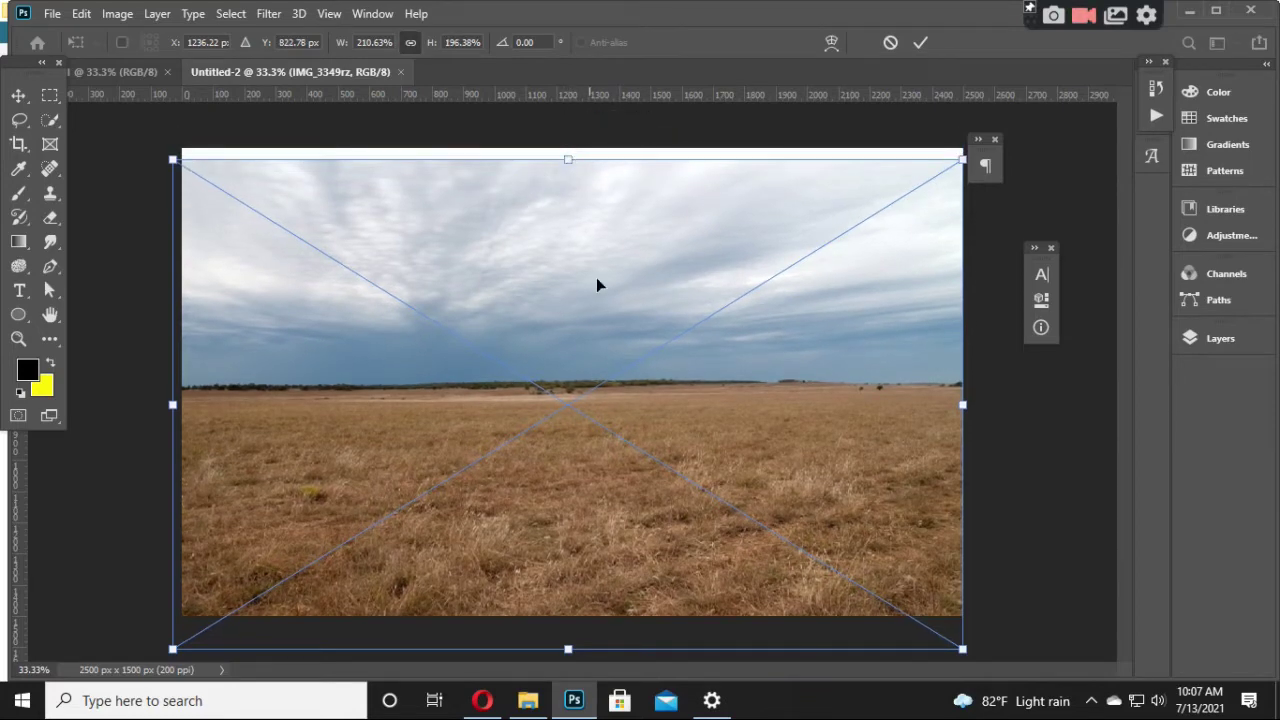
{"action": "left_click_drag", "start_coordinate": [596, 277], "coordinate": [593, 262]}
{"action": "key", "text": "shift+Up"}
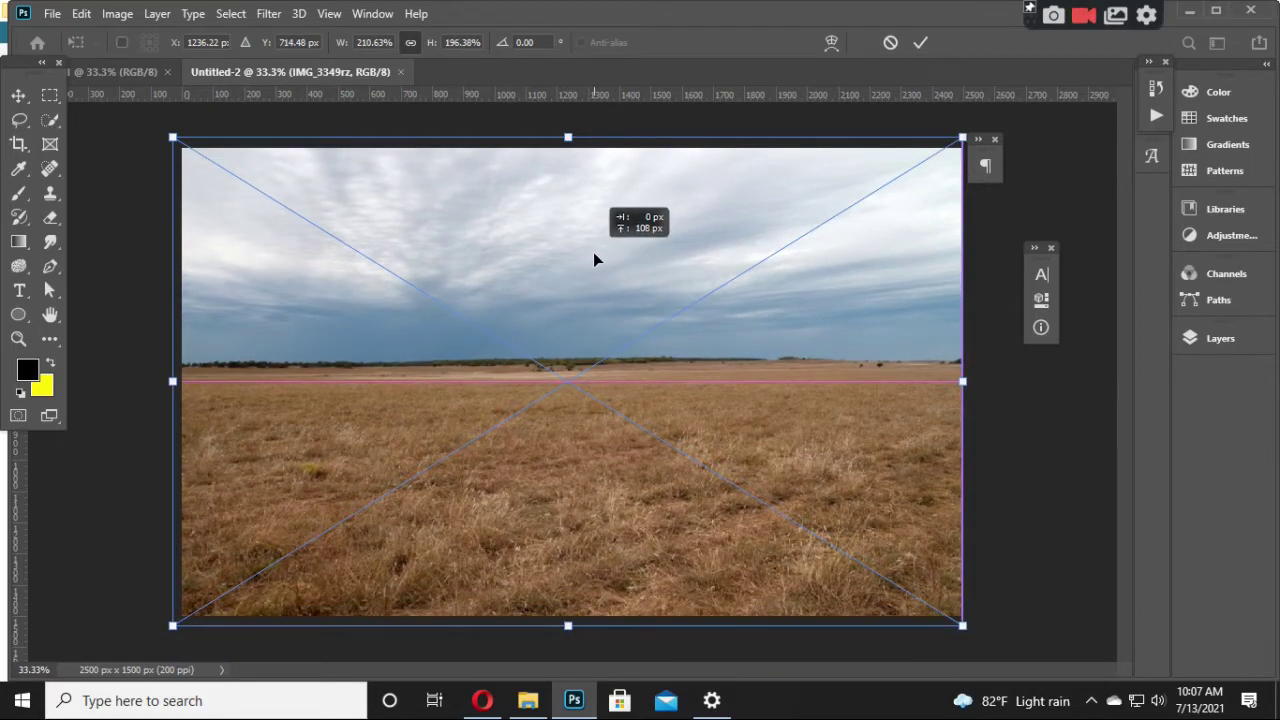
{"action": "key", "text": "shift+Down"}
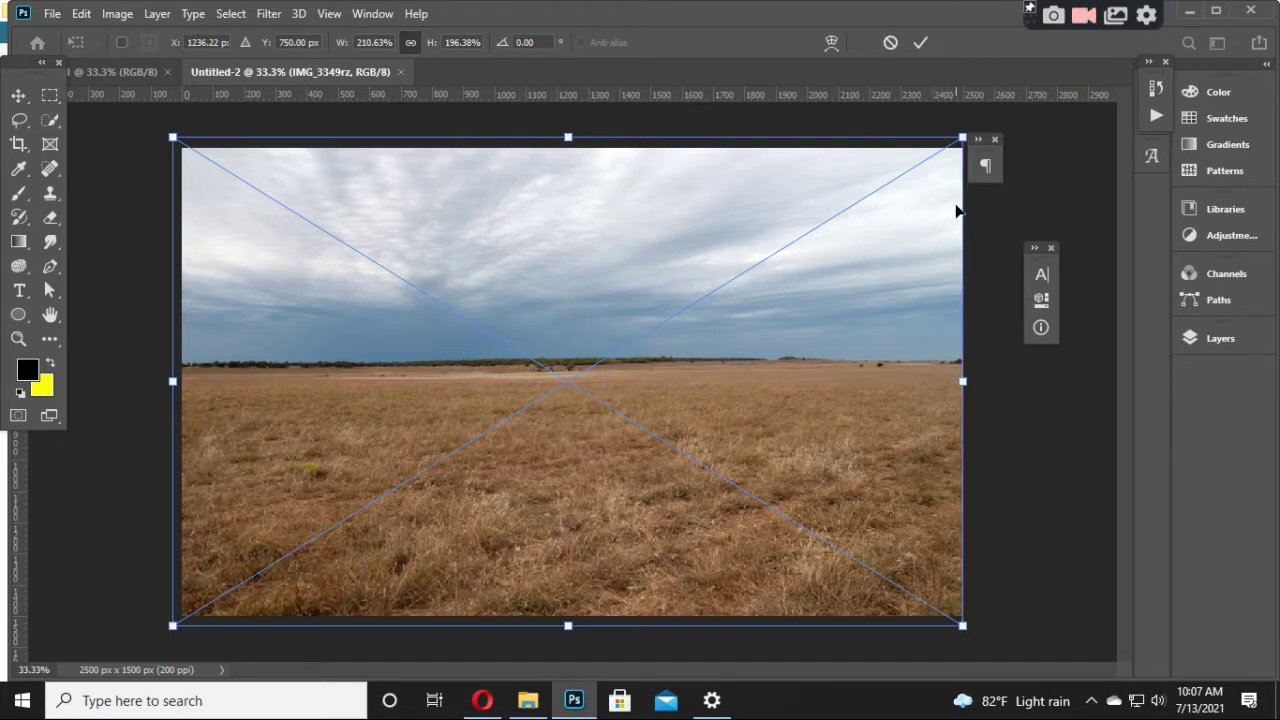
{"action": "key", "text": "ctrl+minus"}
{"action": "mouse_move", "coordinate": [873, 193]}
{"action": "left_mouse_down"}
{"action": "mouse_move", "coordinate": [891, 166]}
{"action": "mouse_move", "coordinate": [903, 171]}
{"action": "left_mouse_up"}
{"action": "left_click_drag", "start_coordinate": [814, 270], "coordinate": [798, 270]}
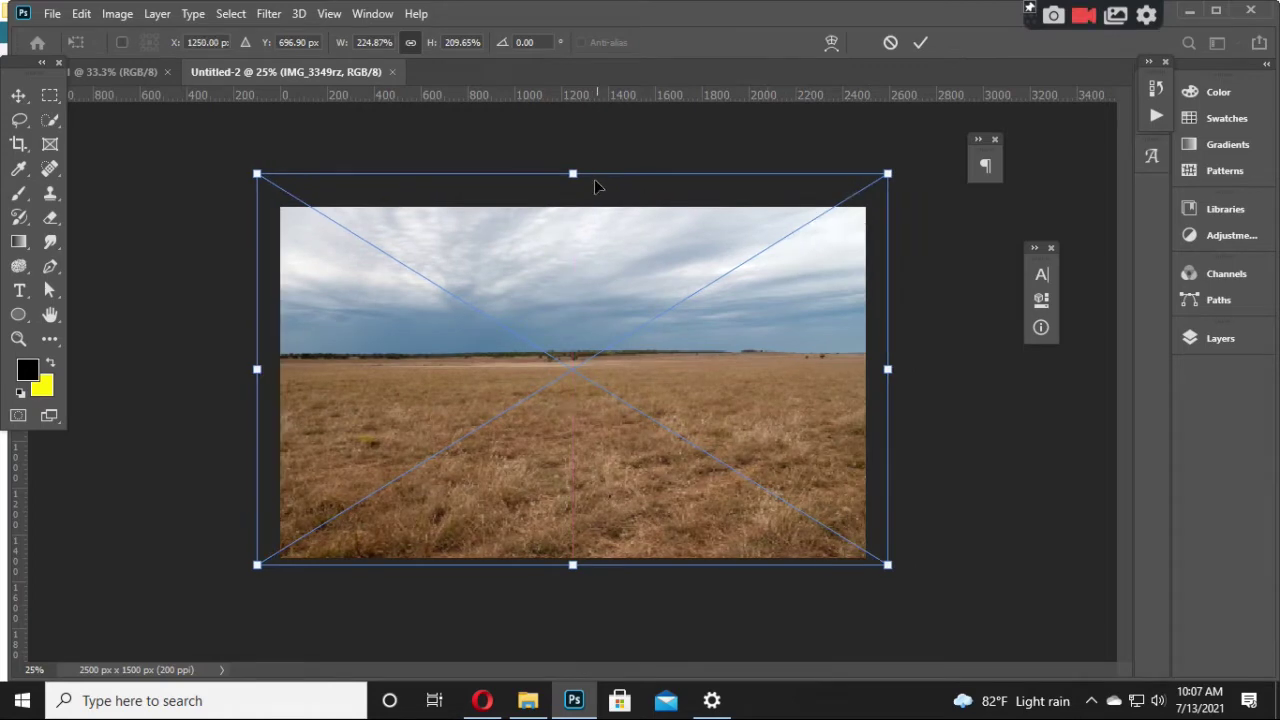
{"action": "left_click_drag", "start_coordinate": [574, 172], "coordinate": [573, 186]}
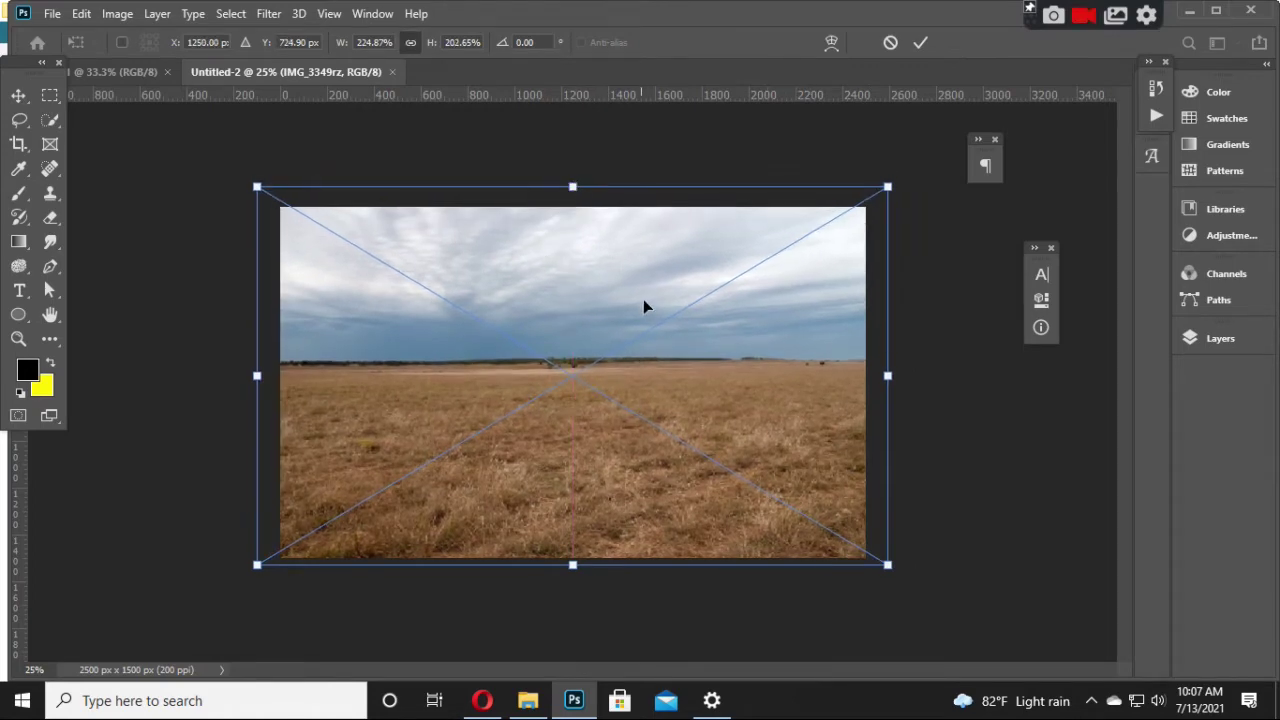
{"action": "key", "text": "Return"}
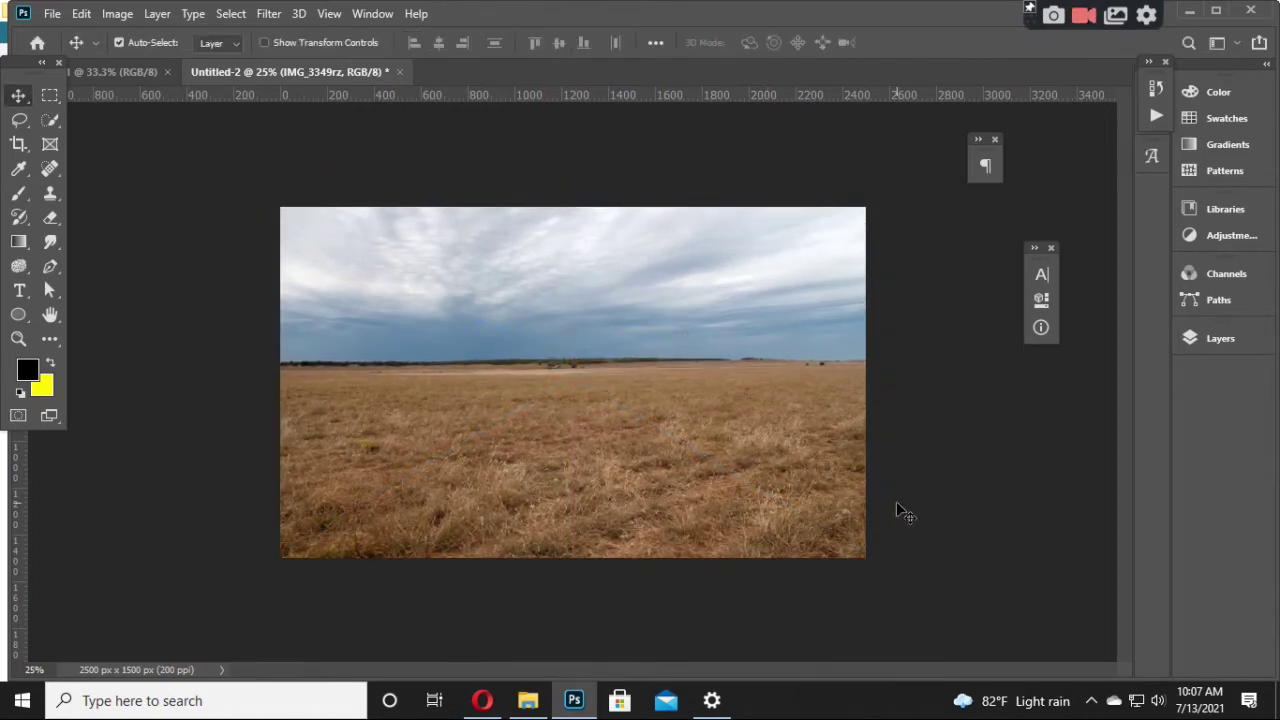
{"action": "key", "text": "ctrl+plus"}
Step: Rename the IMG_3349rz layer to 'background' in the Layers panel
{"action": "left_click", "coordinate": [1192, 337]}
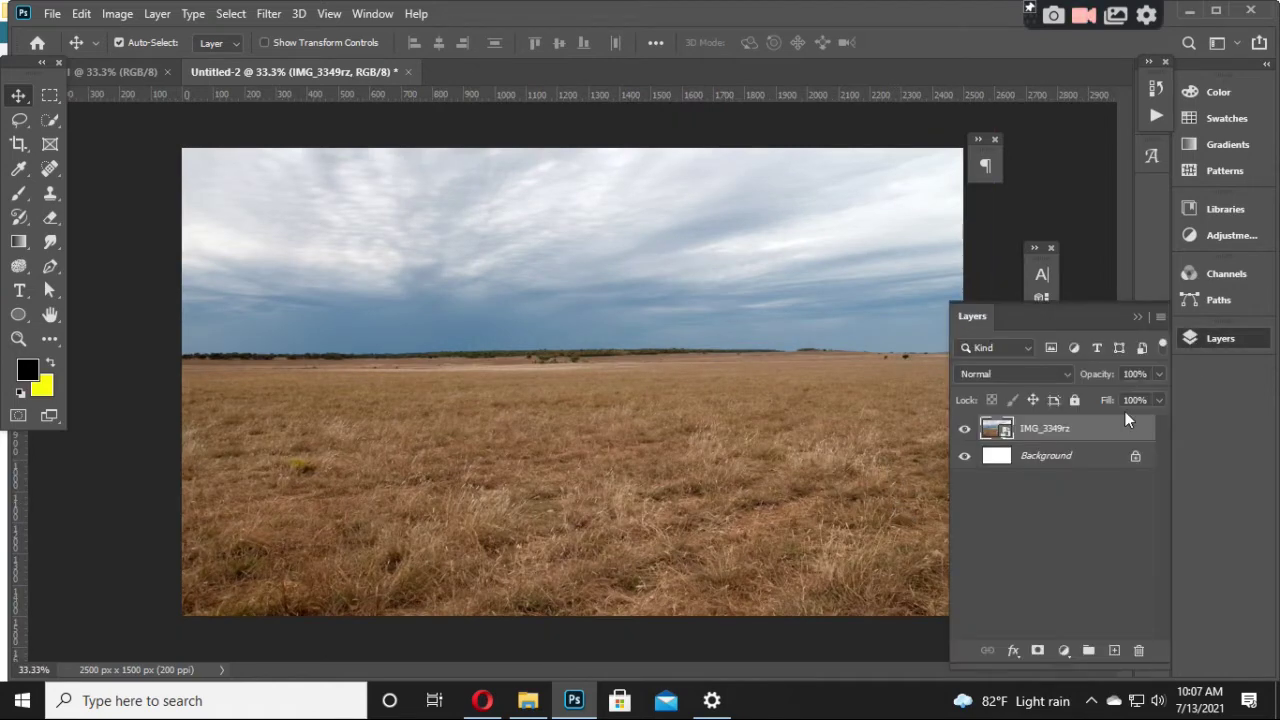
{"action": "double_click", "coordinate": [1048, 428]}
{"action": "type", "text": "backgrou"}
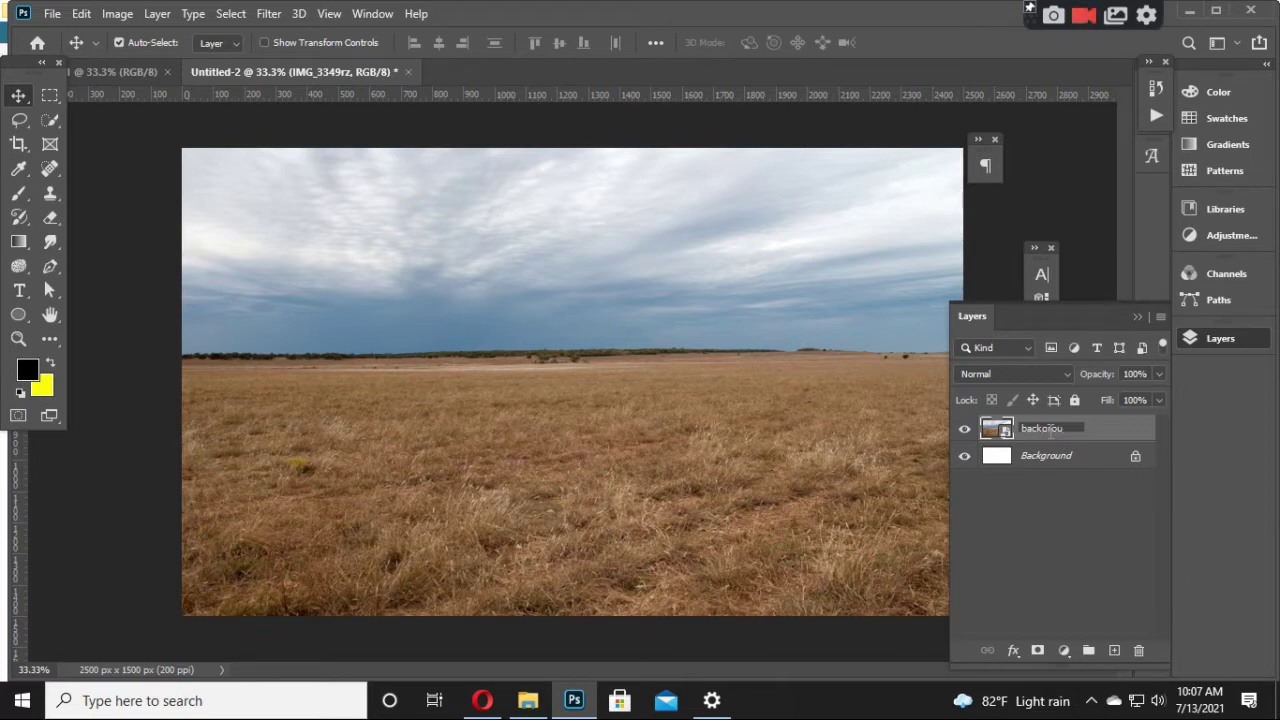
{"action": "type", "text": "nd"}
{"action": "key", "text": "Return"}
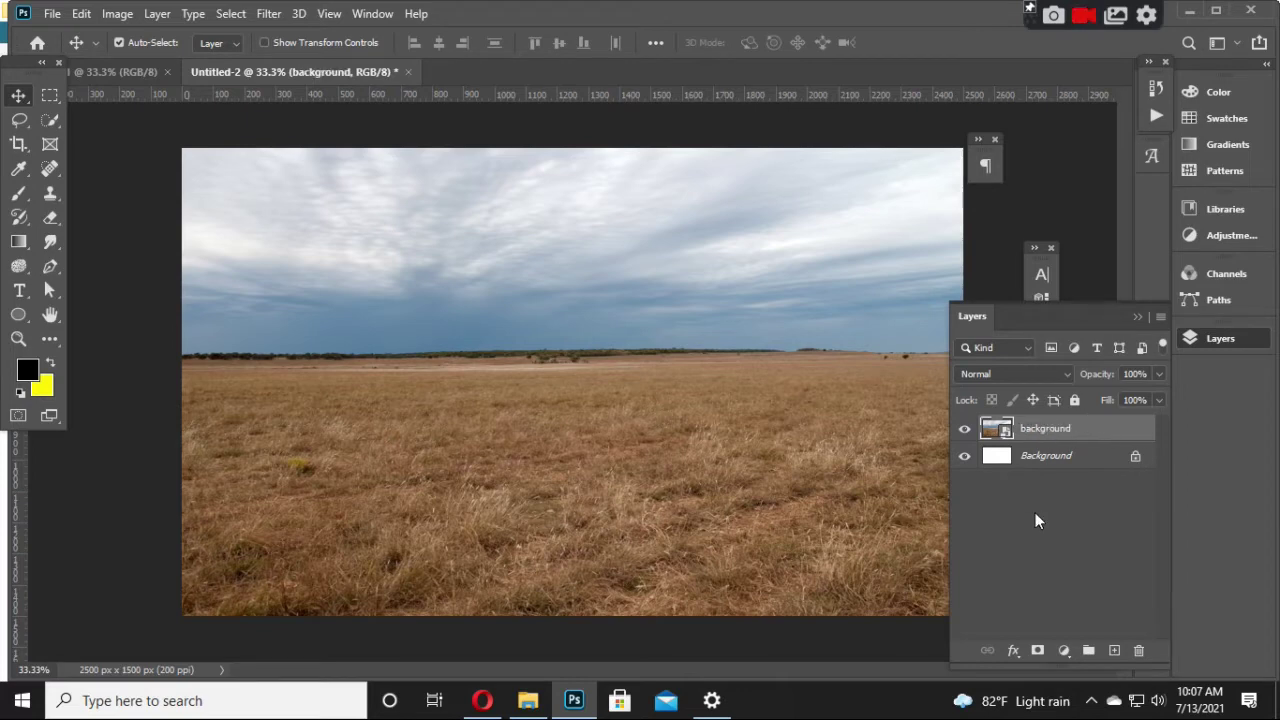
Step: Add a layer mask to the background layer and ready a large brush
{"action": "left_click", "coordinate": [1039, 655]}
{"action": "left_click", "coordinate": [19, 193]}
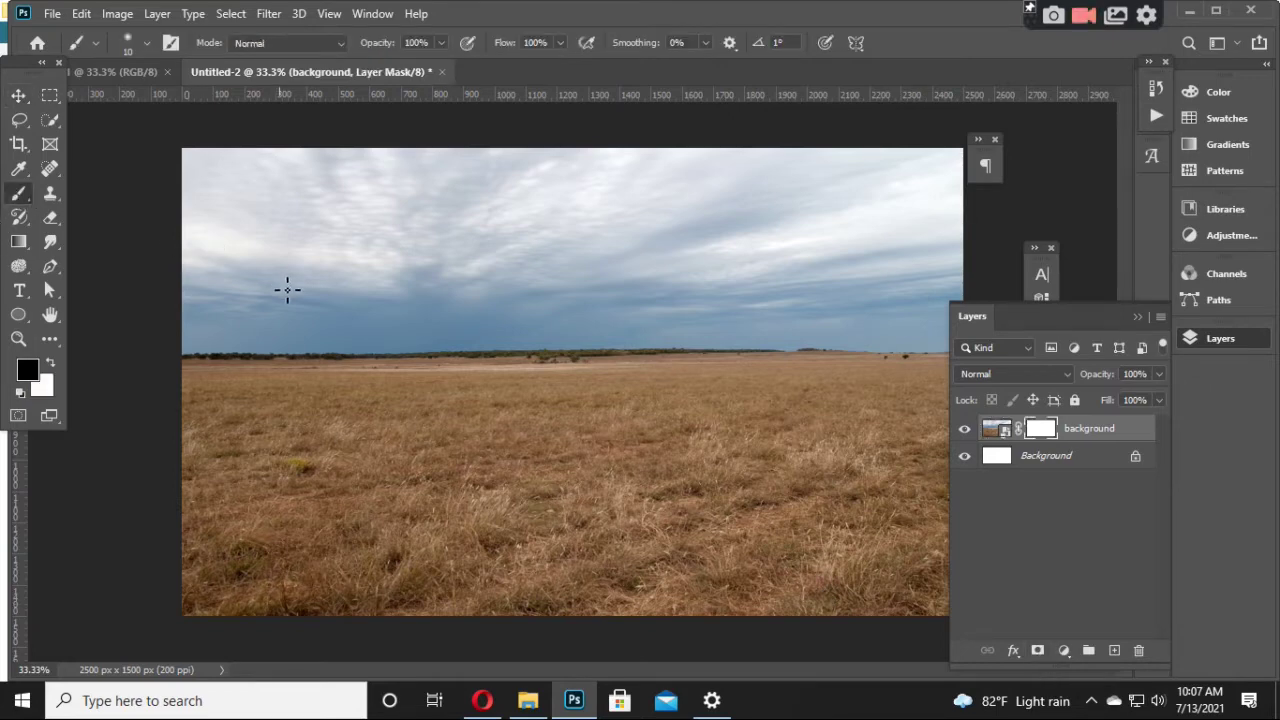
{"action": "key", "text": "bracketright"}
{"action": "key", "text": "bracketright"}
{"action": "key", "text": "bracketright"}
{"action": "key", "text": "x"}
{"action": "key", "text": "x"}
{"action": "right_click", "coordinate": [27, 203]}
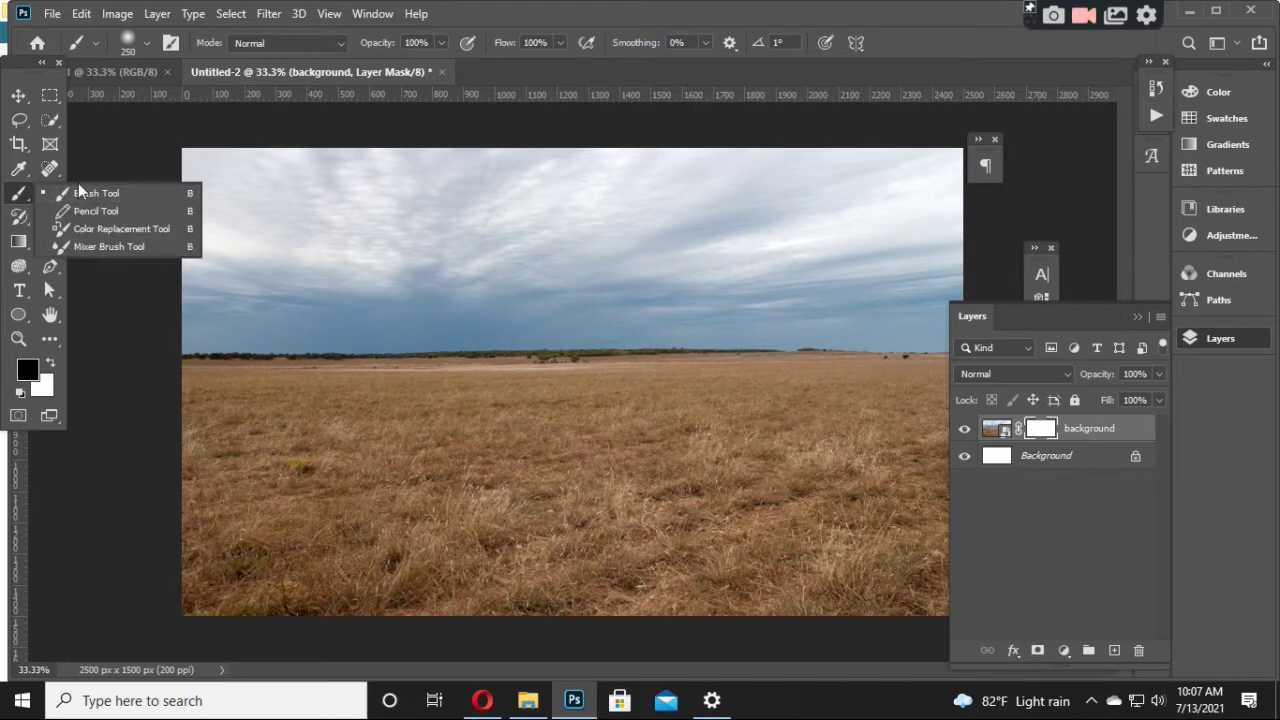
{"action": "left_click", "coordinate": [85, 187]}
{"action": "key", "text": "bracketright"}
Step: Paint black on the mask to fade the upper sky and horizon into white fog
{"action": "key", "text": "bracketright"}
{"action": "key", "text": "bracketright"}
{"action": "key", "text": "bracketright"}
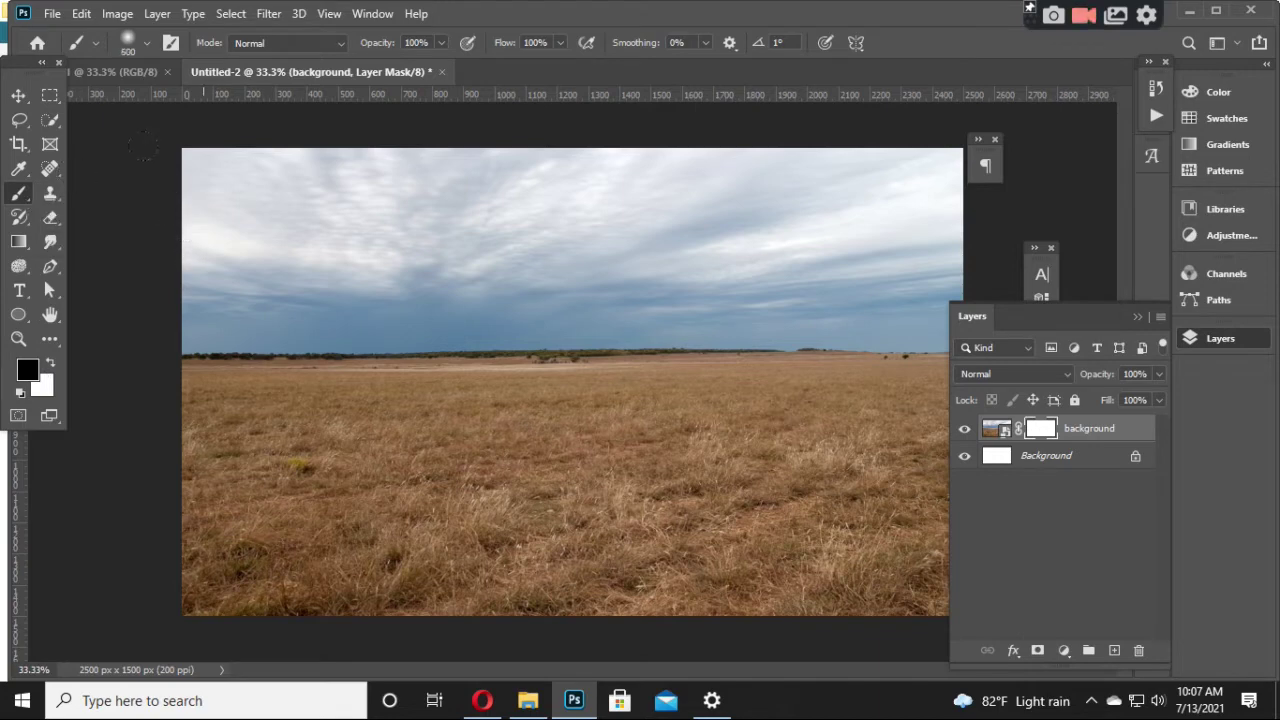
{"action": "mouse_move", "coordinate": [198, 237]}
{"action": "left_mouse_down"}
{"action": "mouse_move", "coordinate": [208, 168]}
{"action": "mouse_move", "coordinate": [420, 200]}
{"action": "mouse_move", "coordinate": [630, 185]}
{"action": "left_mouse_up"}
{"action": "mouse_move", "coordinate": [735, 118]}
{"action": "left_mouse_down"}
{"action": "mouse_move", "coordinate": [589, 149]}
{"action": "mouse_move", "coordinate": [757, 163]}
{"action": "mouse_move", "coordinate": [586, 163]}
{"action": "mouse_move", "coordinate": [501, 195]}
{"action": "mouse_move", "coordinate": [331, 183]}
{"action": "mouse_move", "coordinate": [220, 350]}
{"action": "mouse_move", "coordinate": [250, 370]}
{"action": "mouse_move", "coordinate": [405, 183]}
{"action": "mouse_move", "coordinate": [274, 229]}
{"action": "mouse_move", "coordinate": [360, 229]}
{"action": "left_mouse_up"}
{"action": "key", "text": "bracketright"}
{"action": "mouse_move", "coordinate": [480, 220]}
{"action": "left_mouse_down"}
{"action": "mouse_move", "coordinate": [547, 136]}
{"action": "mouse_move", "coordinate": [406, 177]}
{"action": "mouse_move", "coordinate": [760, 150]}
{"action": "mouse_move", "coordinate": [865, 115]}
{"action": "mouse_move", "coordinate": [846, 166]}
{"action": "mouse_move", "coordinate": [640, 180]}
{"action": "mouse_move", "coordinate": [540, 170]}
{"action": "mouse_move", "coordinate": [215, 198]}
{"action": "mouse_move", "coordinate": [137, 187]}
{"action": "left_mouse_up"}
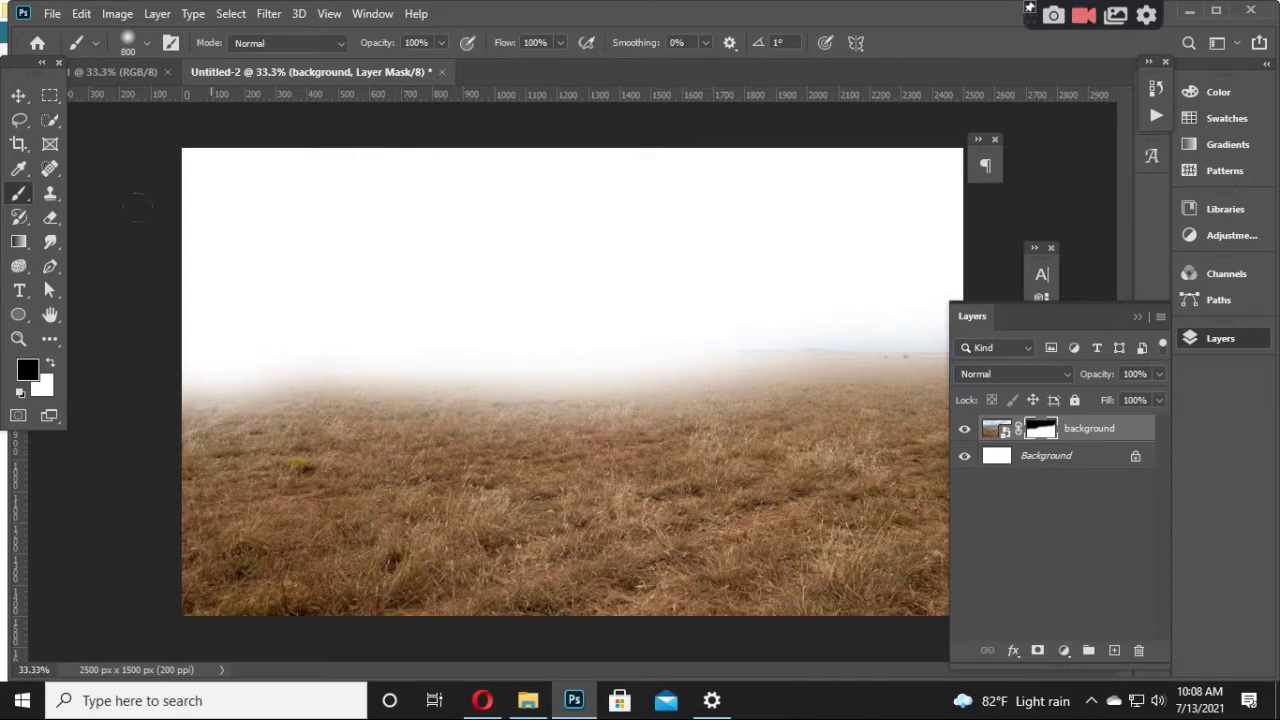
{"action": "mouse_move", "coordinate": [237, 160]}
{"action": "left_mouse_down"}
{"action": "mouse_move", "coordinate": [860, 160]}
{"action": "mouse_move", "coordinate": [230, 147]}
{"action": "left_mouse_up"}
{"action": "left_click_drag", "start_coordinate": [340, 157], "coordinate": [243, 177]}
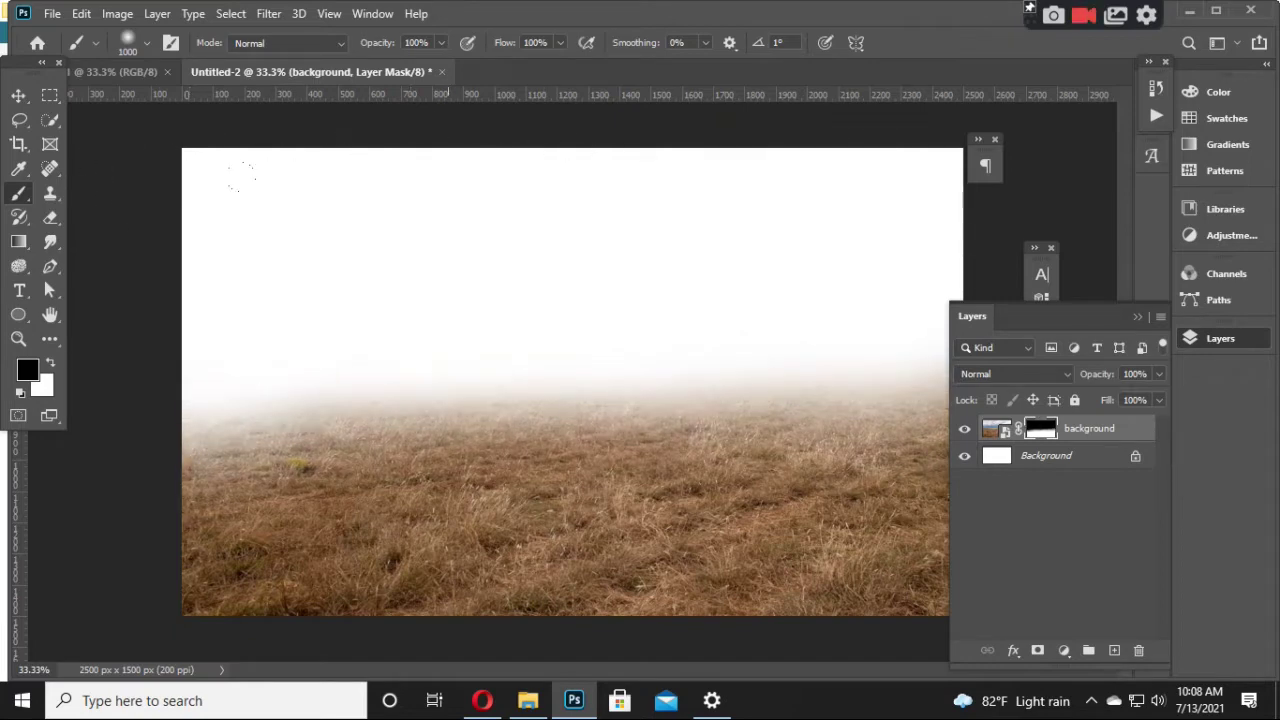
Step: Paint white to restore grass below the horizon, then add more fog with a 500 brush
{"action": "left_click", "coordinate": [51, 365]}
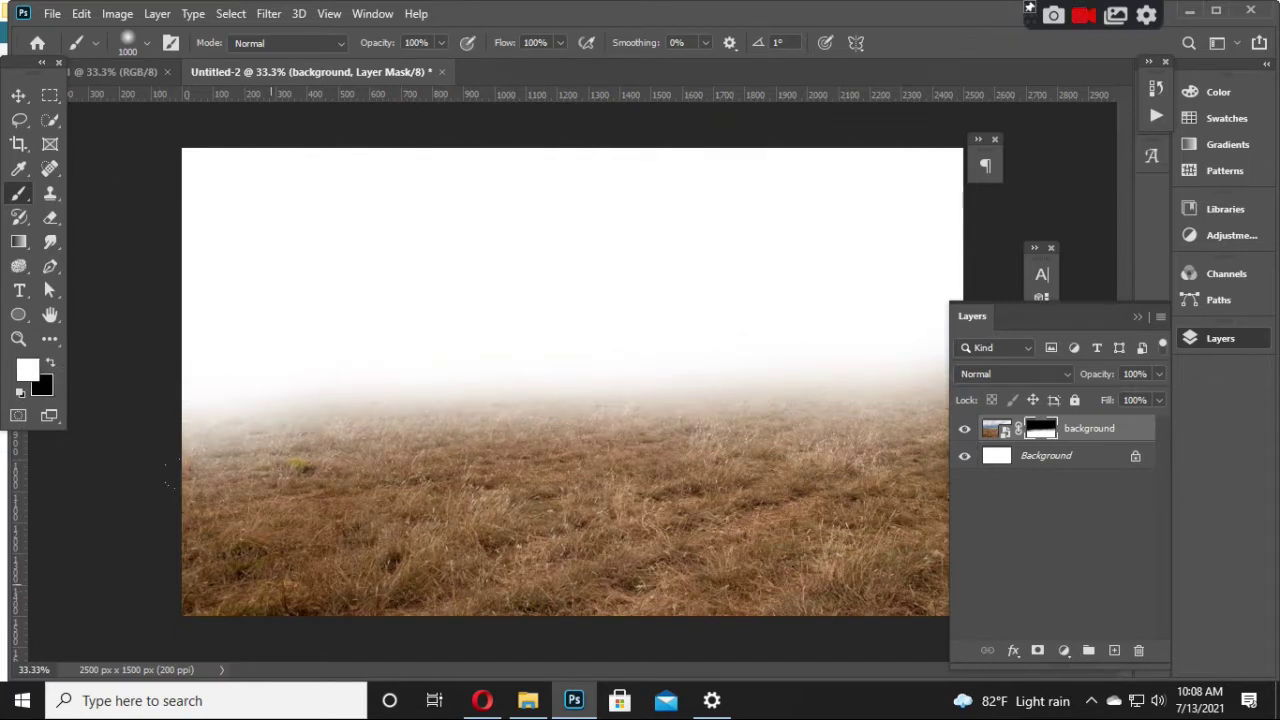
{"action": "left_click_drag", "start_coordinate": [166, 476], "coordinate": [146, 506]}
{"action": "left_click_drag", "start_coordinate": [655, 415], "coordinate": [848, 415]}
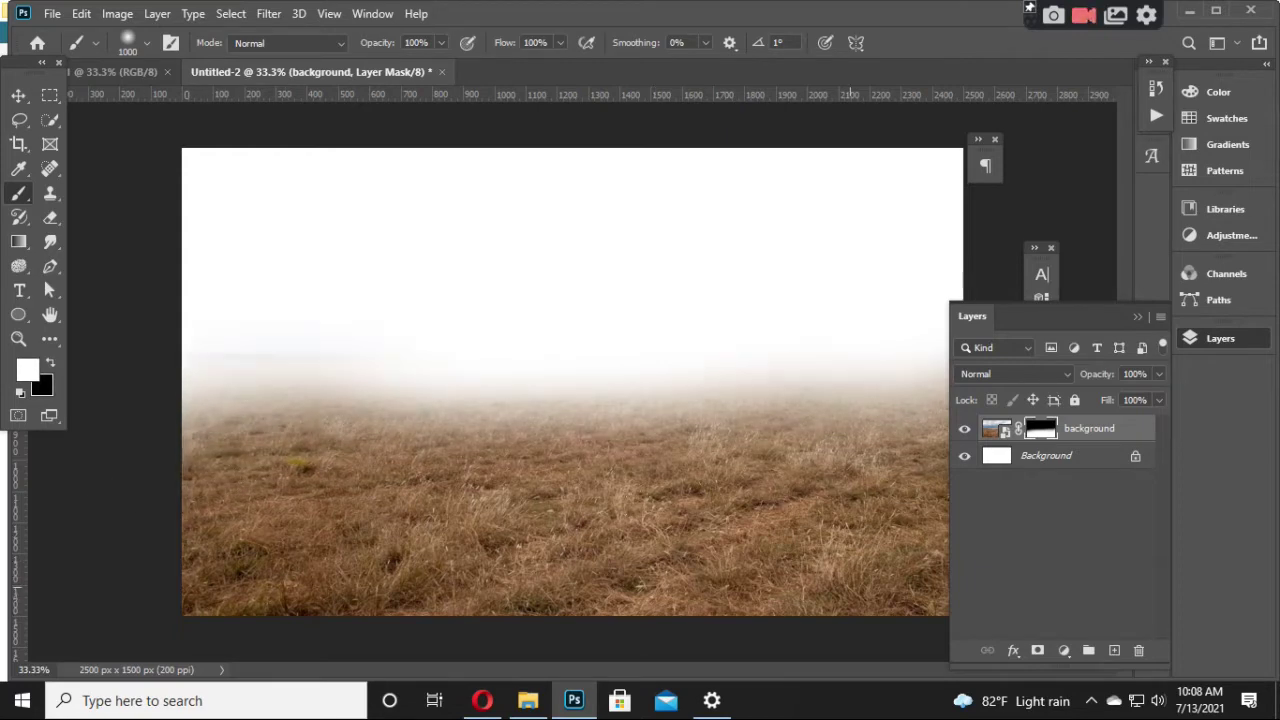
{"action": "left_click_drag", "start_coordinate": [733, 415], "coordinate": [905, 415]}
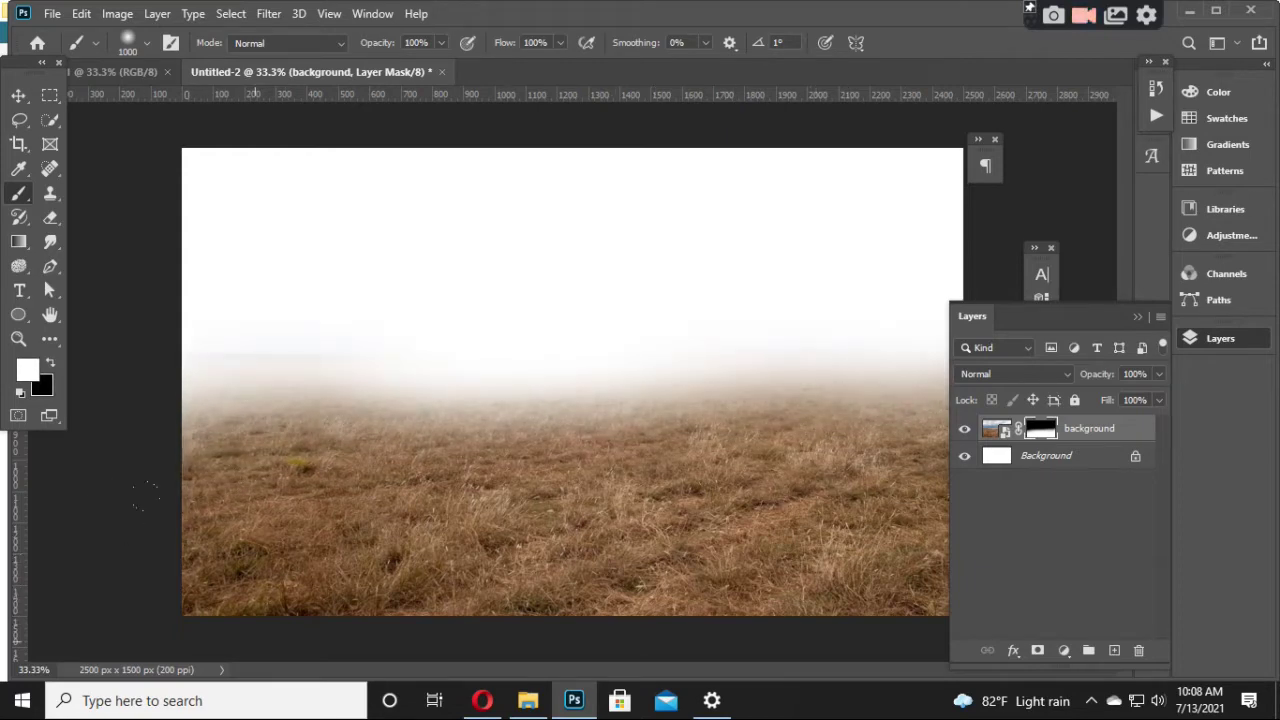
{"action": "left_click_drag", "start_coordinate": [190, 420], "coordinate": [685, 408]}
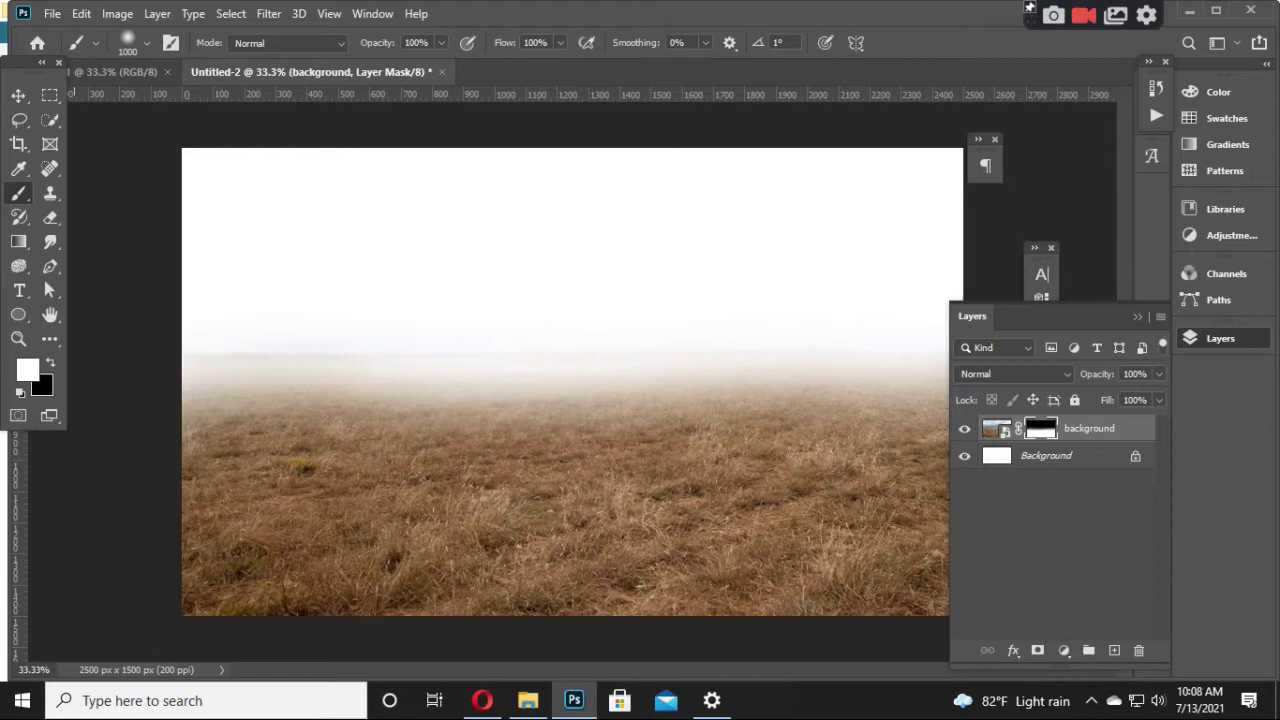
{"action": "left_click", "coordinate": [51, 364]}
{"action": "key", "text": "bracketleft"}
{"action": "key", "text": "bracketleft"}
{"action": "key", "text": "bracketleft"}
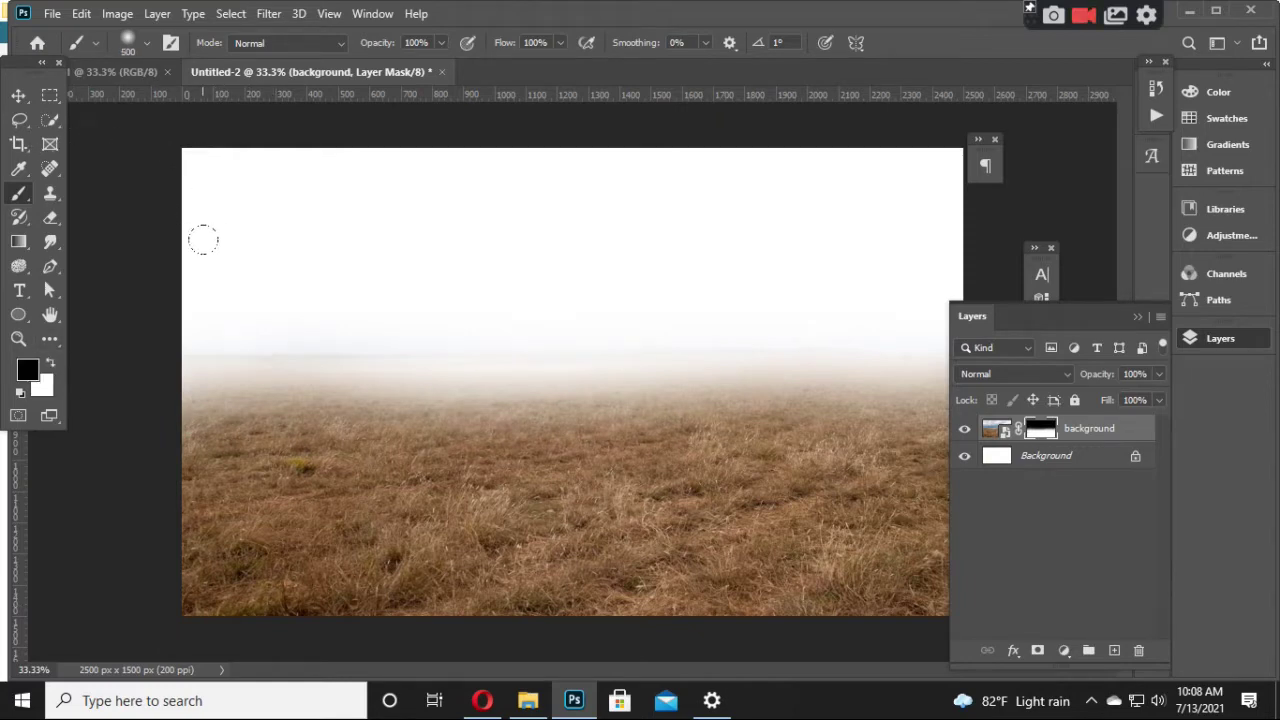
{"action": "mouse_move", "coordinate": [203, 240]}
{"action": "left_mouse_down"}
{"action": "mouse_move", "coordinate": [191, 251]}
{"action": "mouse_move", "coordinate": [666, 271]}
{"action": "mouse_move", "coordinate": [923, 263]}
{"action": "left_mouse_up"}
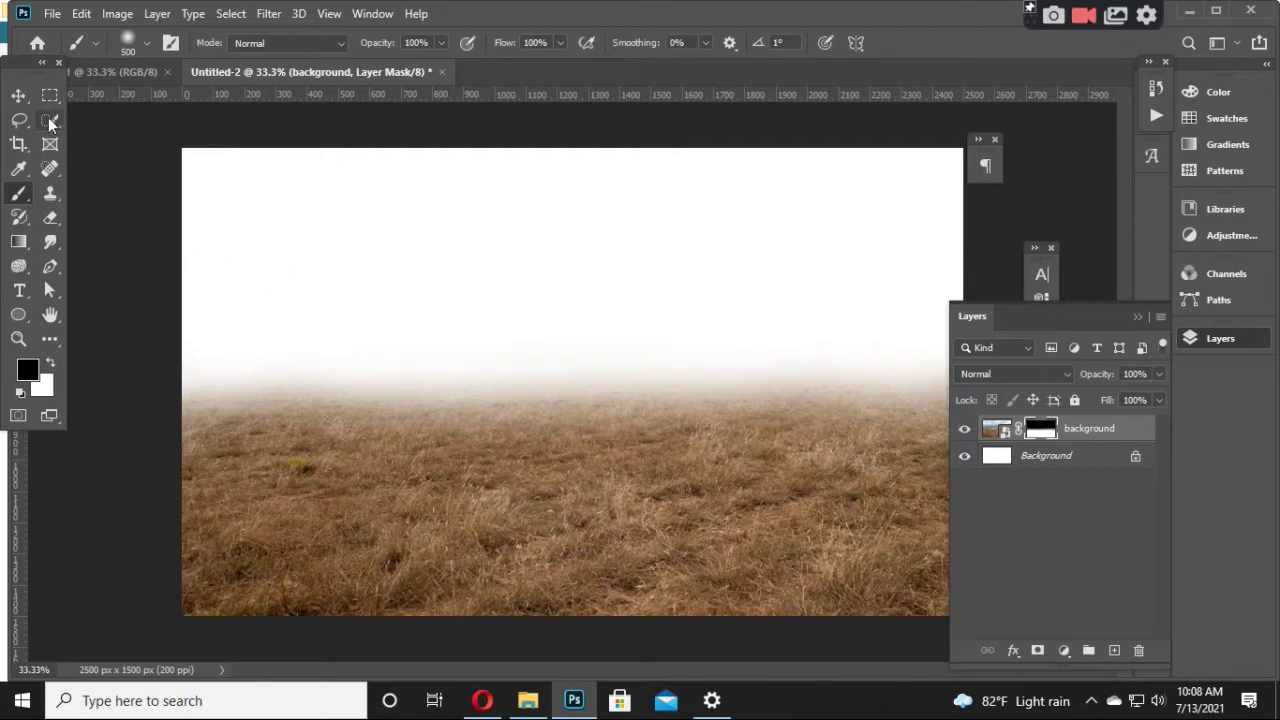
{"action": "left_click", "coordinate": [18, 95]}
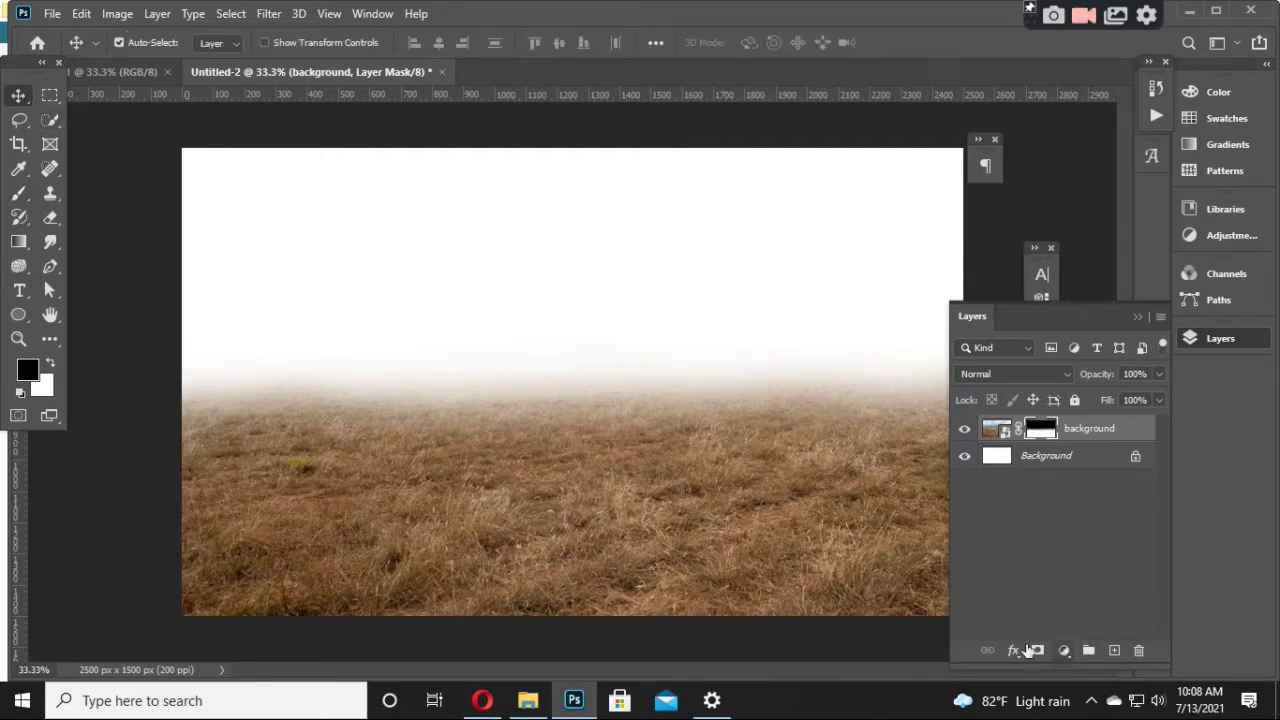
Step: Add a clipped Hue/Saturation adjustment to the grass and shift Hue to about +91
{"action": "left_click", "coordinate": [1062, 651]}
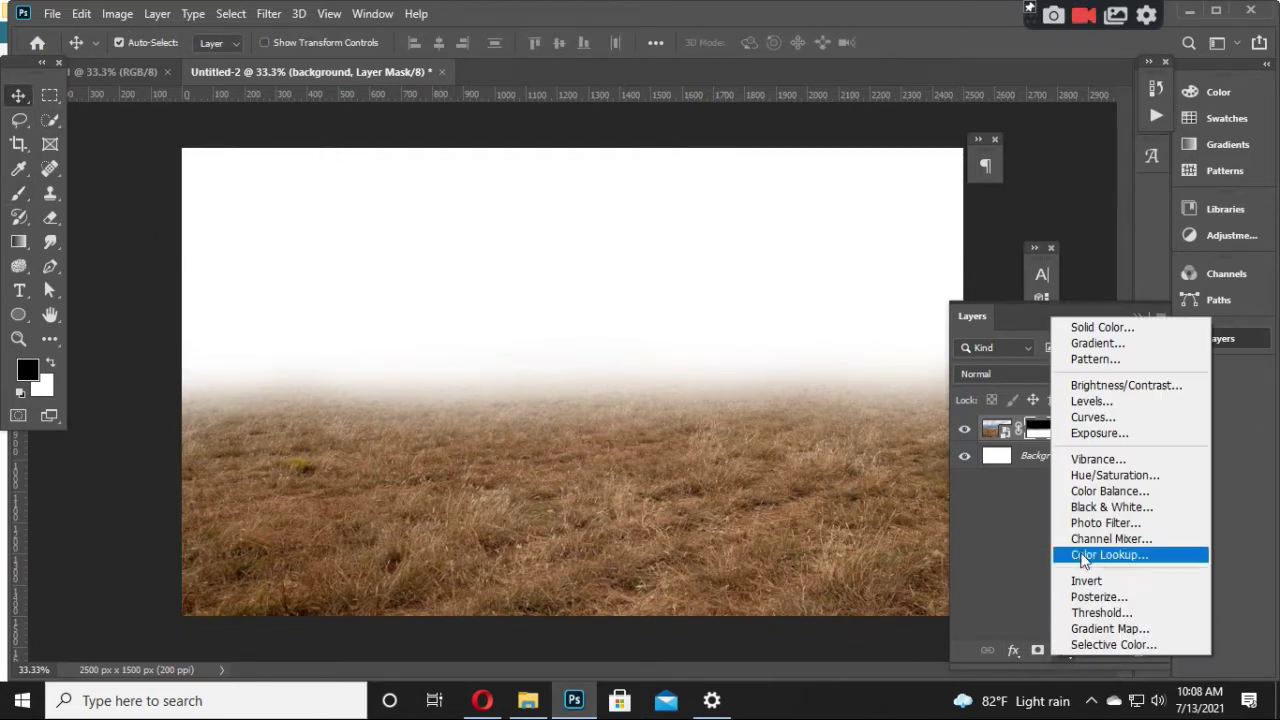
{"action": "left_click", "coordinate": [1094, 479]}
{"action": "left_click_drag", "start_coordinate": [977, 267], "coordinate": [1084, 245]}
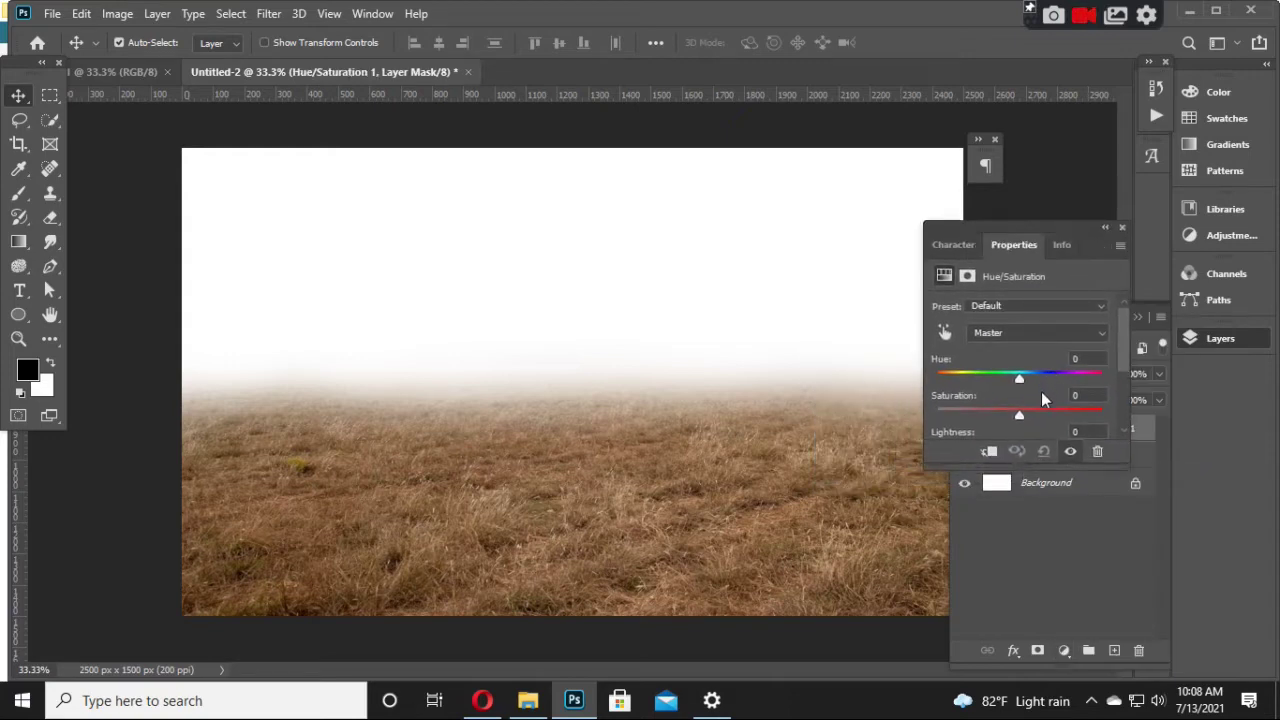
{"action": "left_click_drag", "start_coordinate": [1019, 378], "coordinate": [1085, 377]}
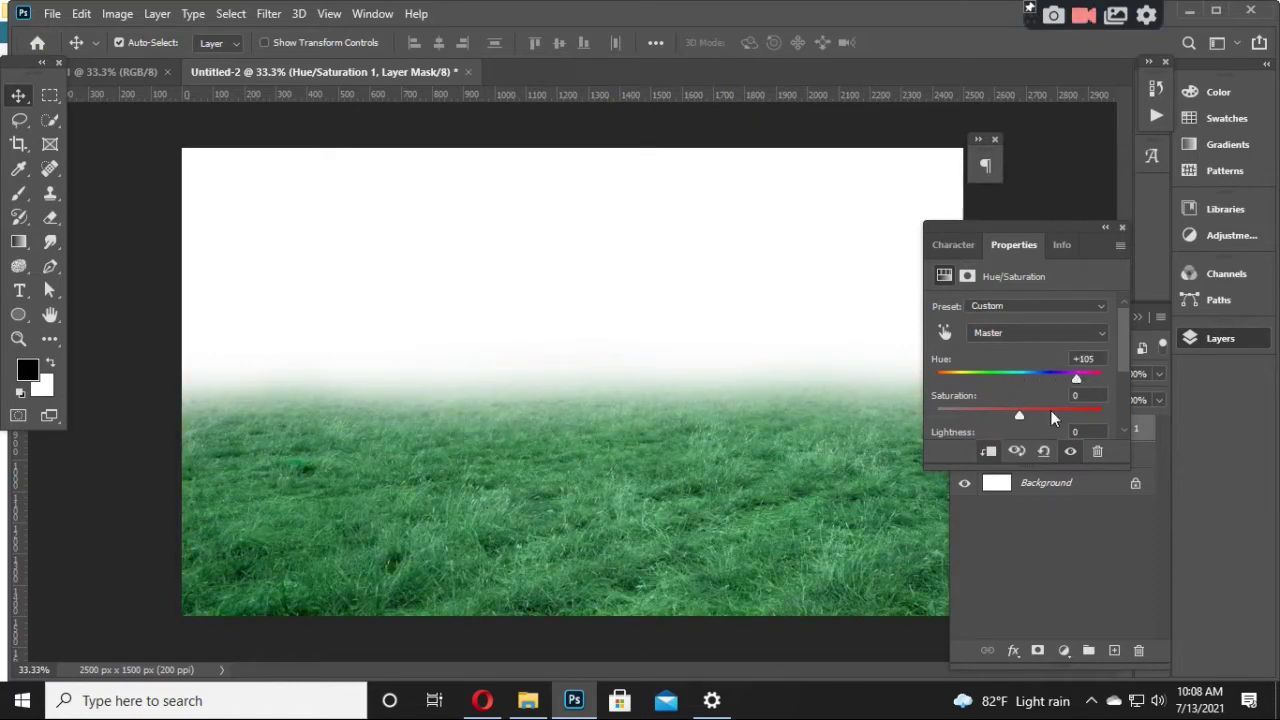
Step: Darken the grass with Lightness about -51, then drag Dark Clouds-4 into the document
{"action": "scroll", "coordinate": [1050, 410], "scroll_direction": "down", "scroll_amount": 1}
{"action": "left_click_drag", "start_coordinate": [1019, 436], "coordinate": [985, 447]}
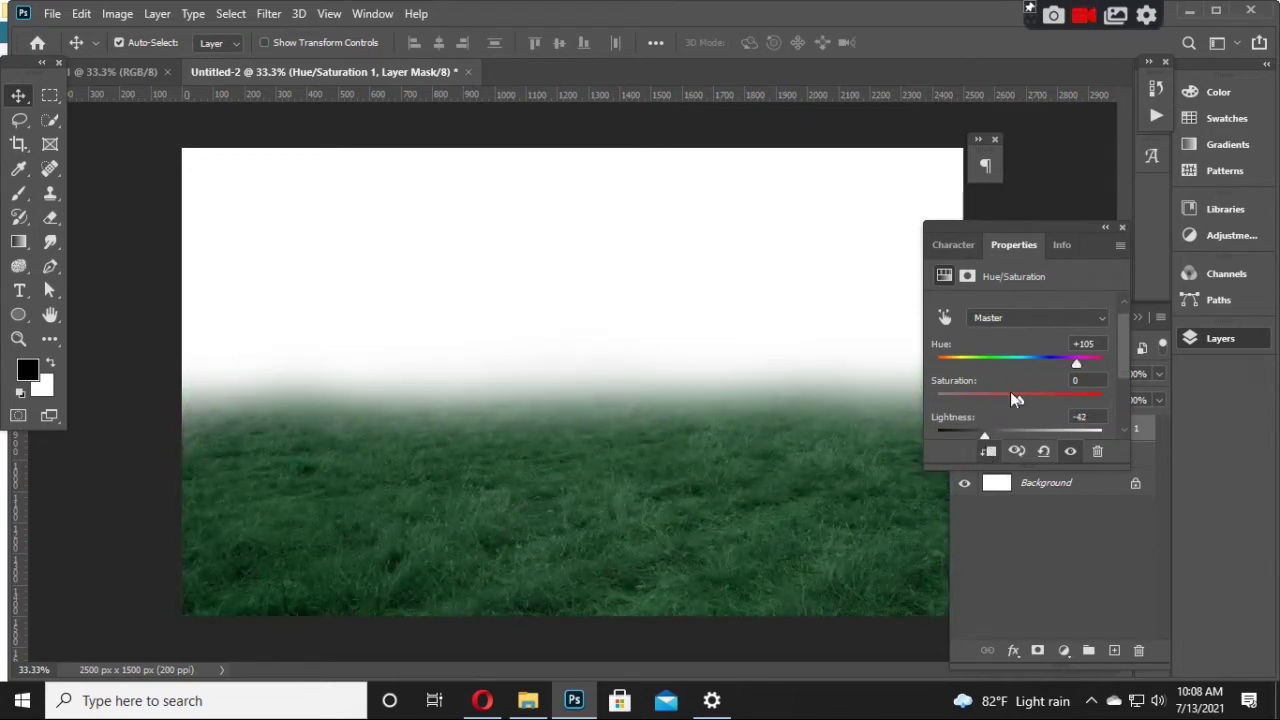
{"action": "left_click_drag", "start_coordinate": [1068, 364], "coordinate": [1073, 365]}
{"action": "scroll", "coordinate": [1015, 417], "scroll_direction": "down", "scroll_amount": 1}
{"action": "left_click_drag", "start_coordinate": [985, 422], "coordinate": [986, 430]}
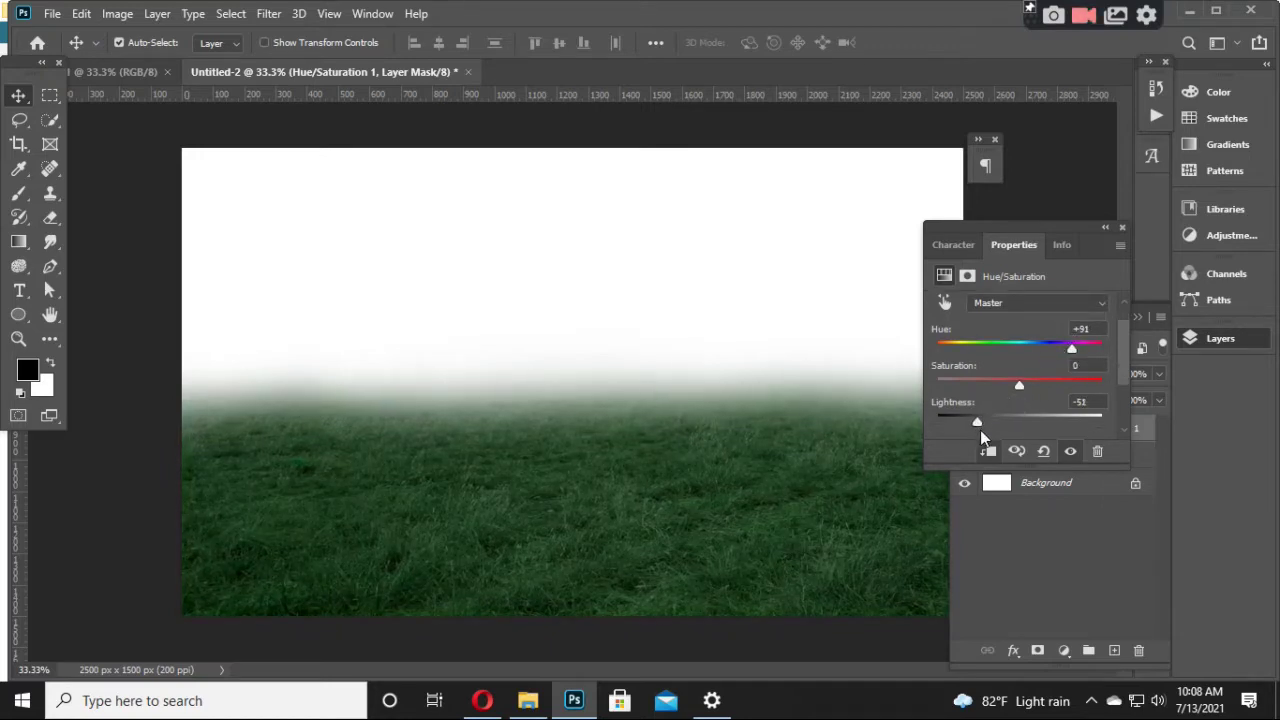
{"action": "left_click", "coordinate": [1070, 318]}
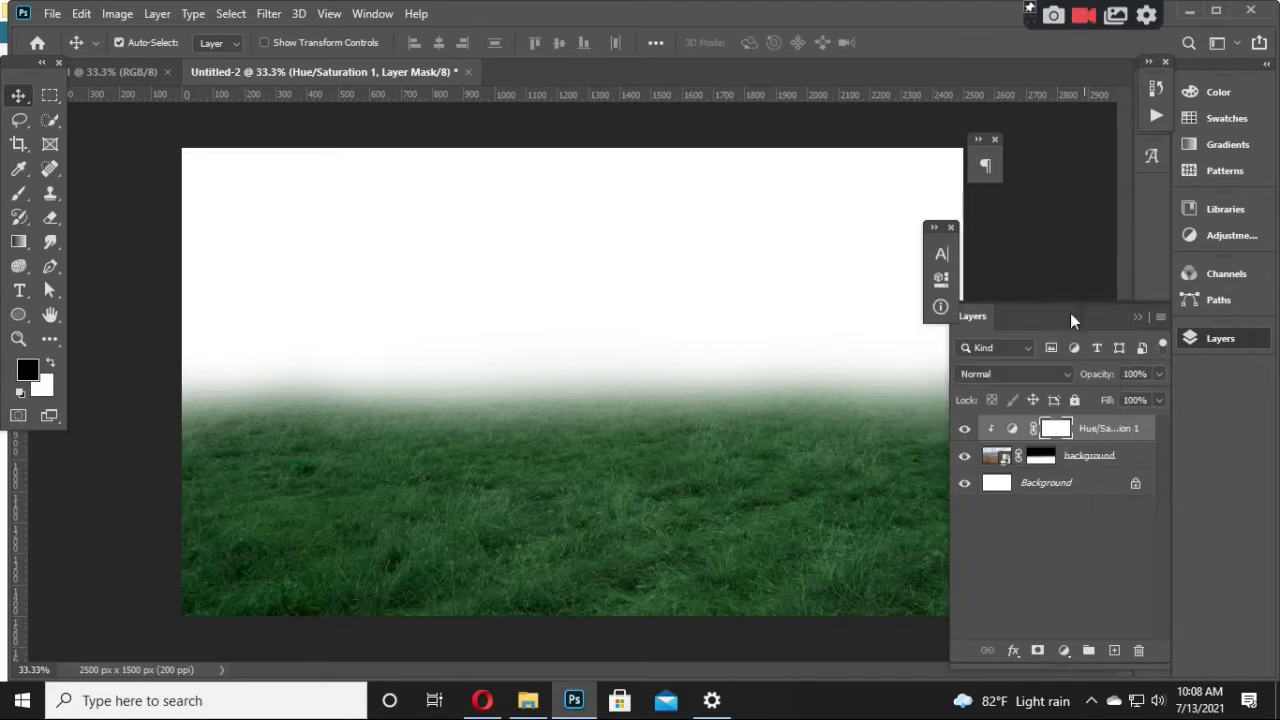
{"action": "left_click", "coordinate": [528, 700]}
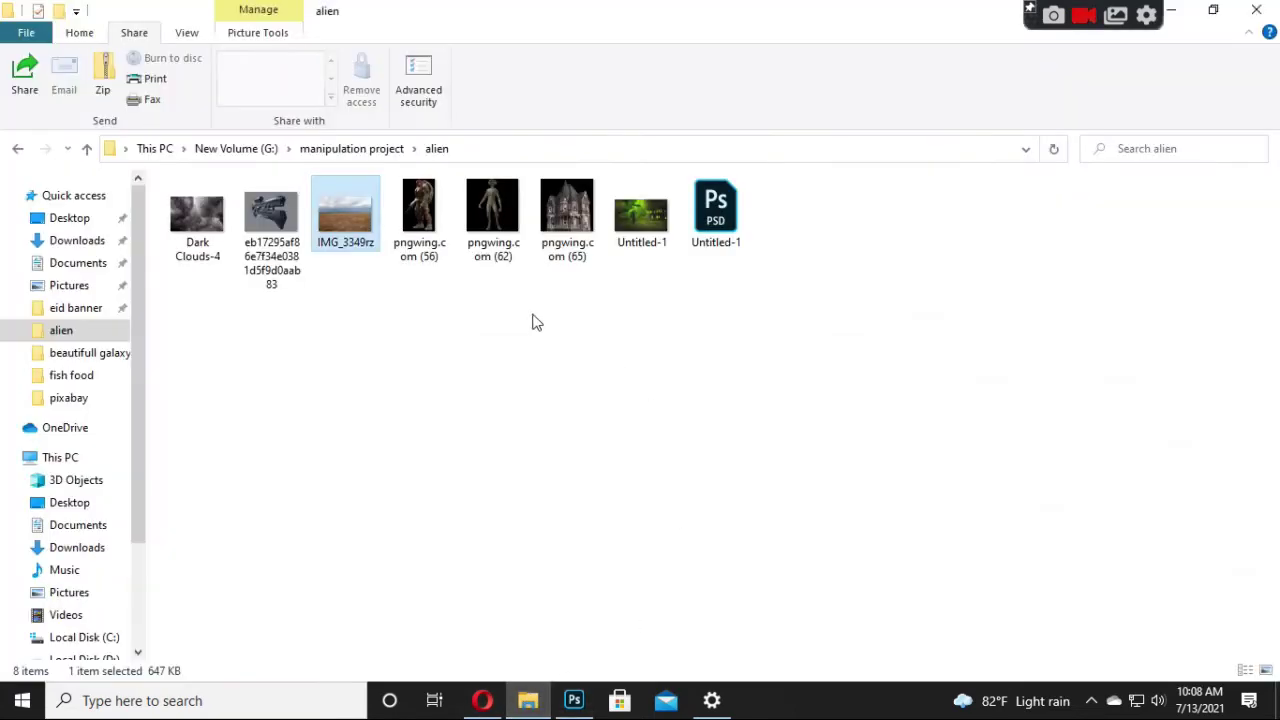
{"action": "mouse_move", "coordinate": [198, 225]}
{"action": "left_mouse_down"}
{"action": "mouse_move", "coordinate": [560, 672]}
{"action": "mouse_move", "coordinate": [618, 336]}
{"action": "left_mouse_up"}
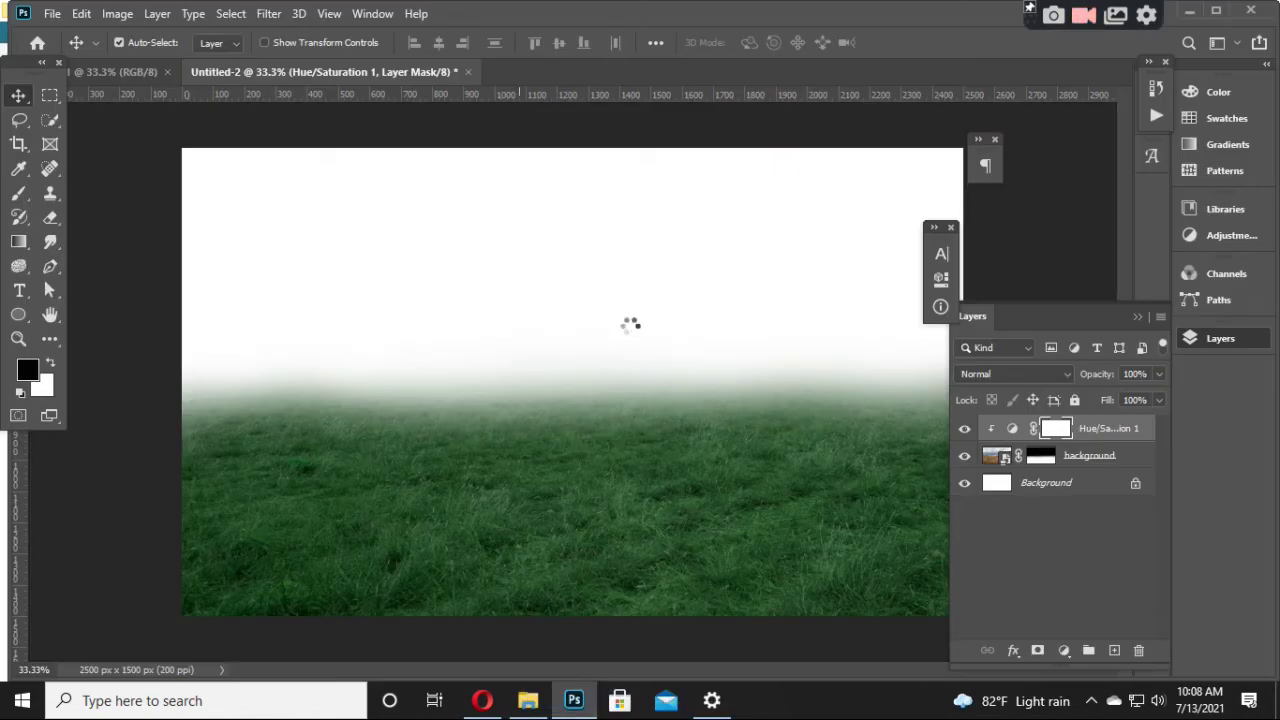
Step: Enlarge the placed Dark Clouds-4 image to cover the canvas and commit it
{"action": "key", "text": "ctrl+minus"}
{"action": "key", "text": "ctrl+minus"}
{"action": "key", "text": "ctrl+minus"}
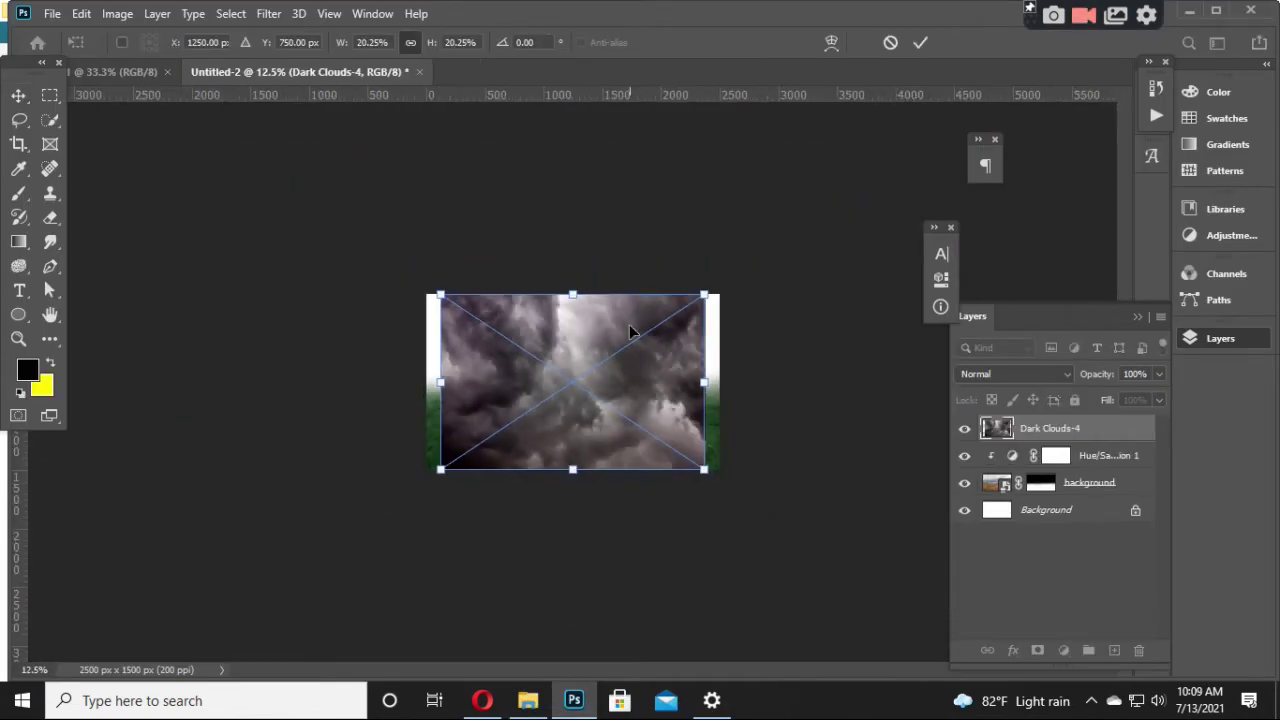
{"action": "left_click_drag", "start_coordinate": [712, 481], "coordinate": [735, 492]}
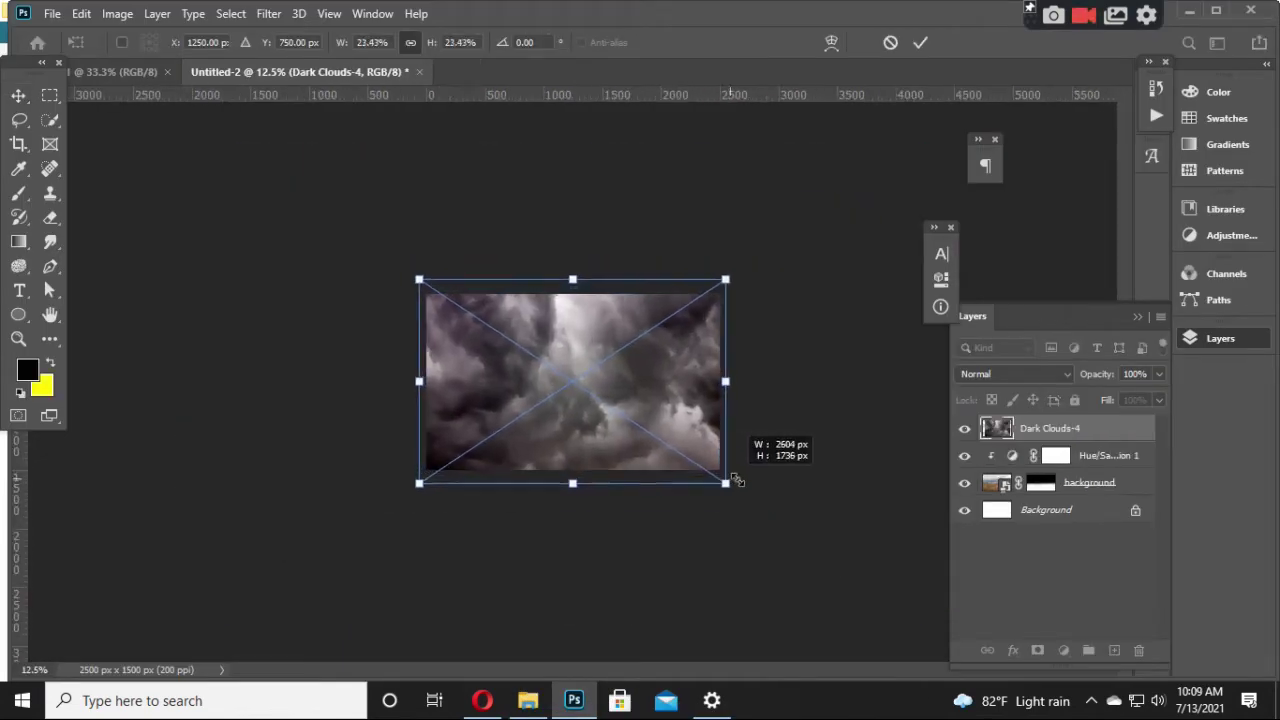
{"action": "left_click_drag", "start_coordinate": [609, 409], "coordinate": [617, 402]}
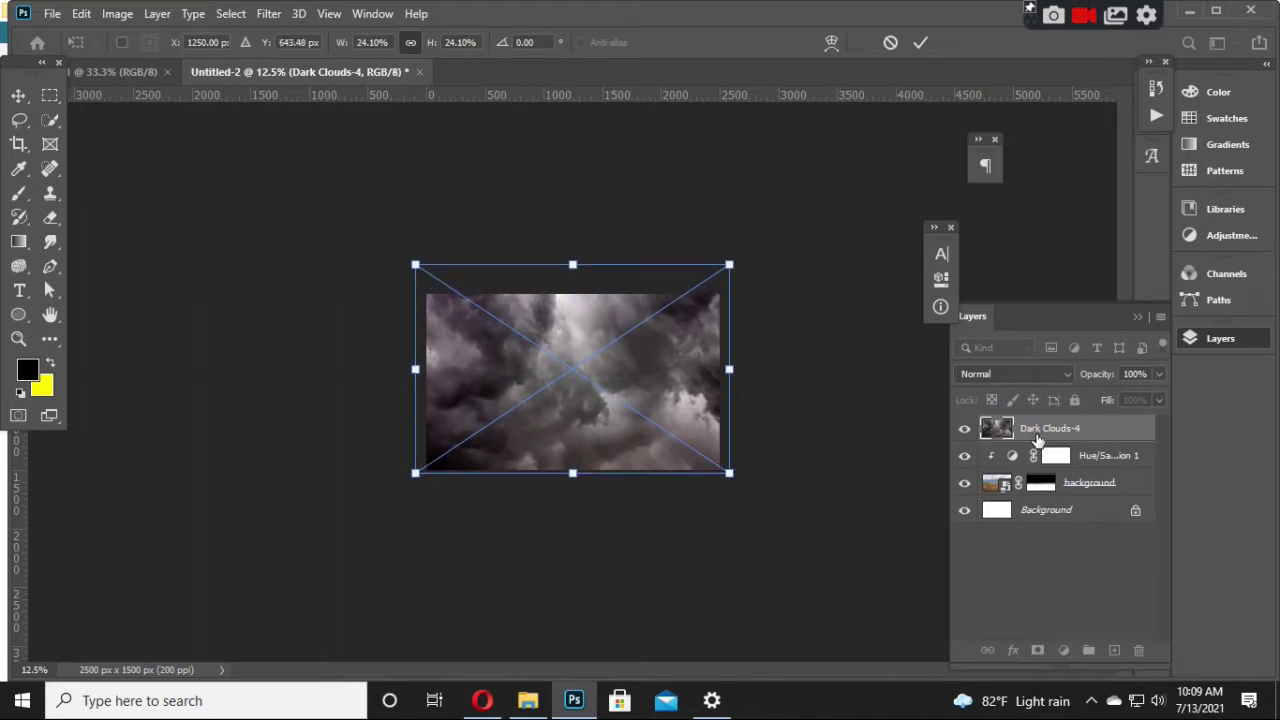
{"action": "key", "text": "Return"}
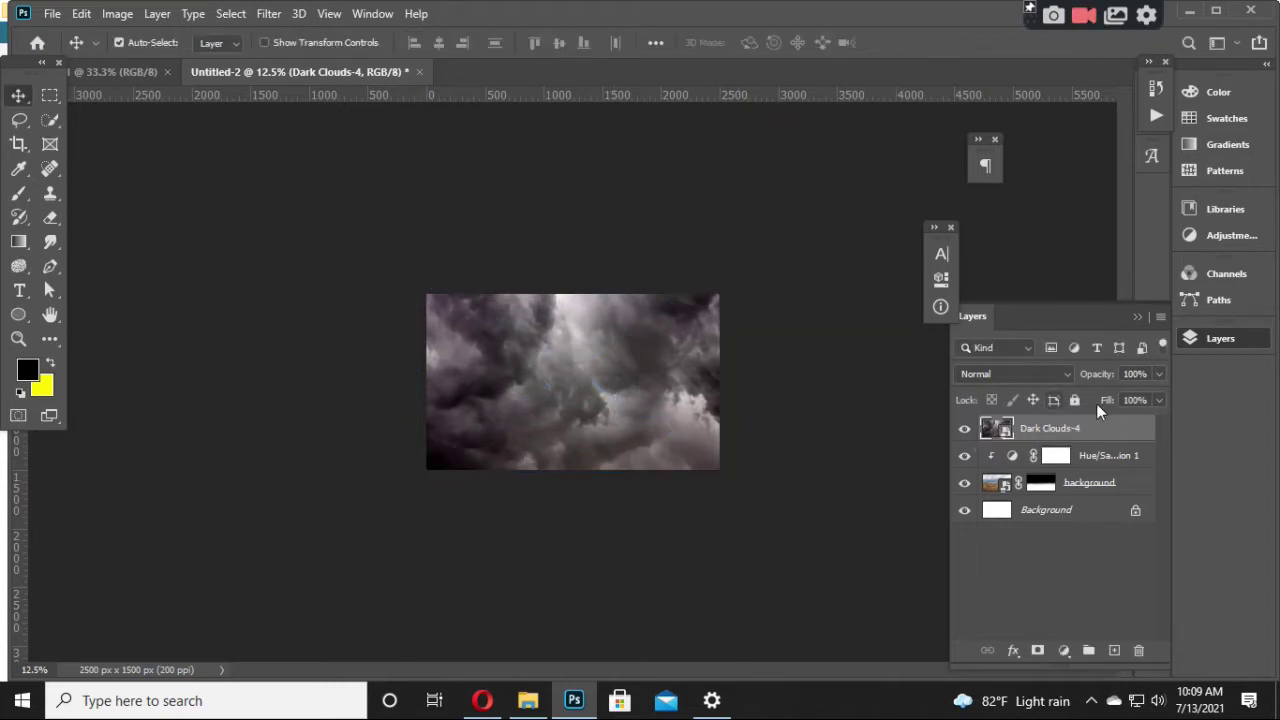
Step: Move the clouds layer beneath the grass layer and position it above the horizon
{"action": "left_click_drag", "start_coordinate": [1078, 430], "coordinate": [1080, 491]}
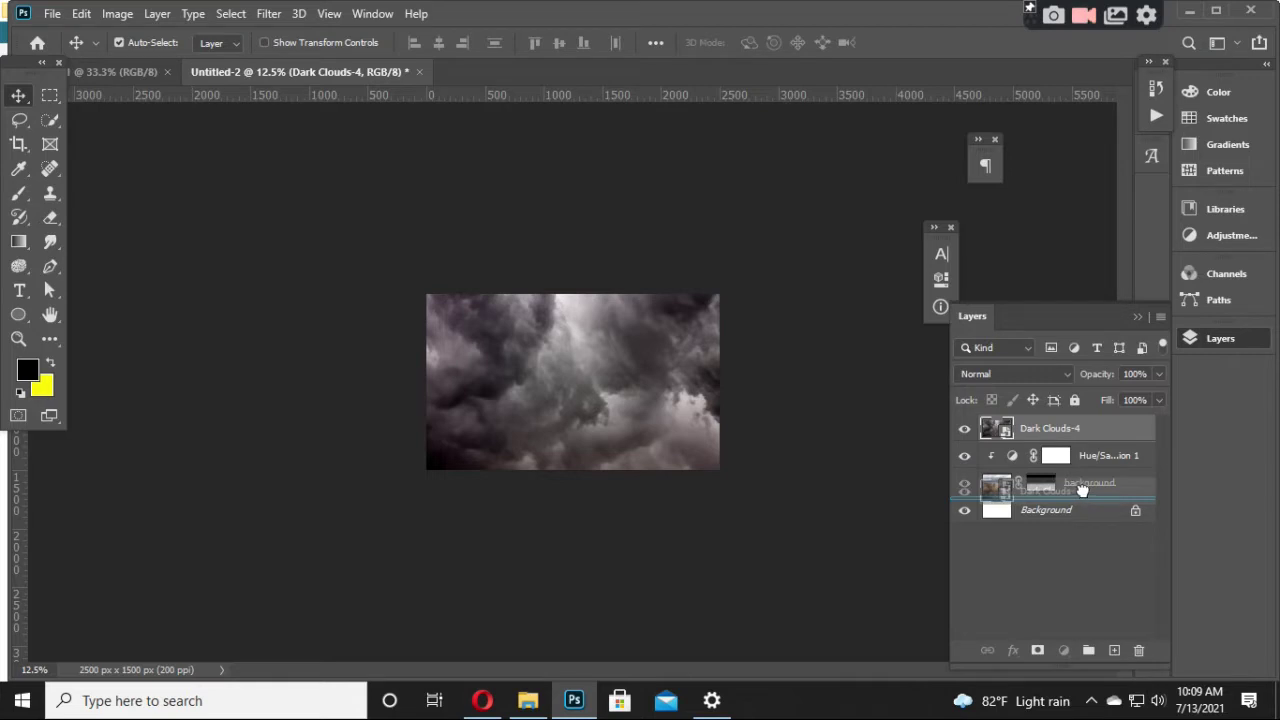
{"action": "left_click_drag", "start_coordinate": [1081, 491], "coordinate": [1086, 495]}
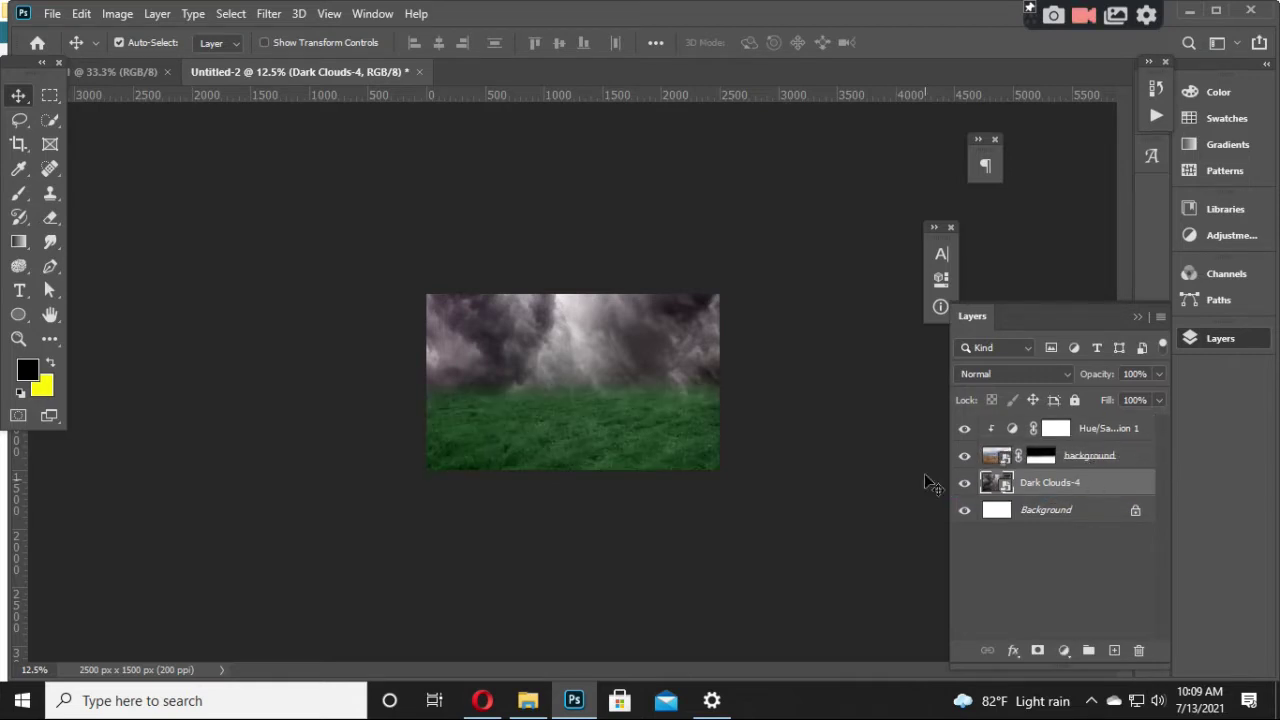
{"action": "left_click_drag", "start_coordinate": [597, 352], "coordinate": [590, 328]}
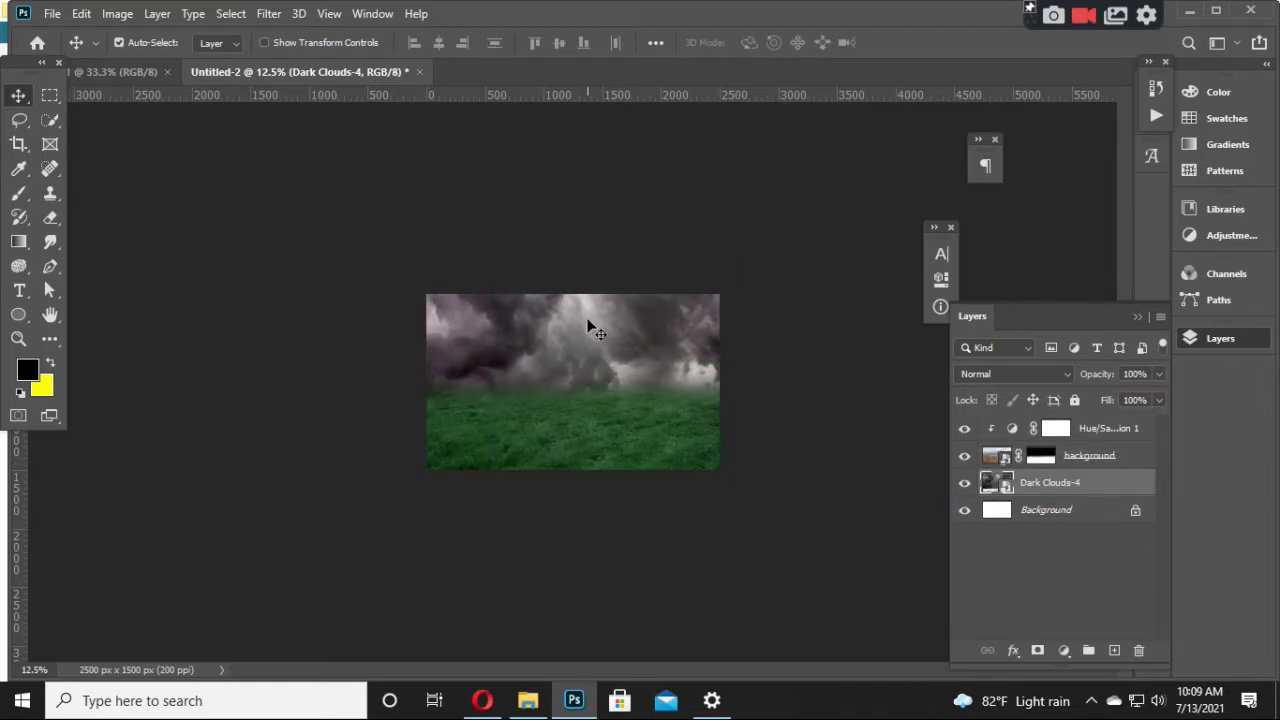
{"action": "key", "text": "ctrl+plus"}
{"action": "key", "text": "ctrl+plus"}
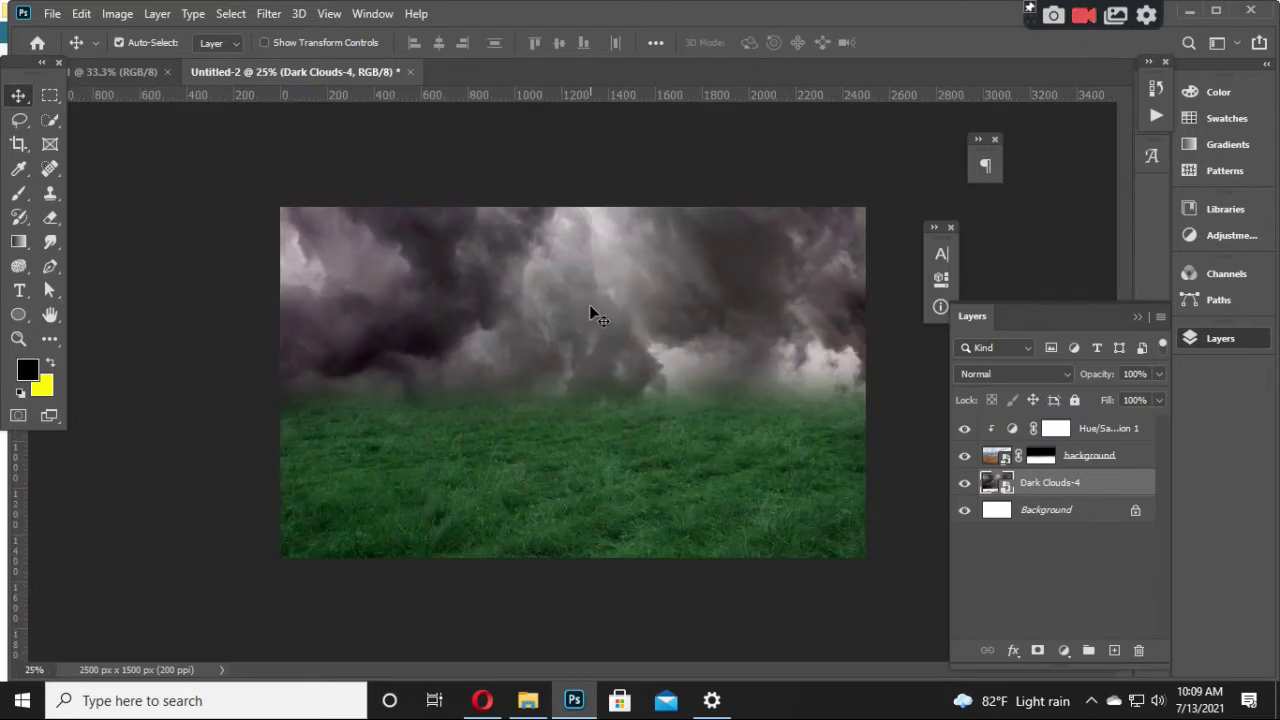
{"action": "left_click_drag", "start_coordinate": [590, 307], "coordinate": [581, 331]}
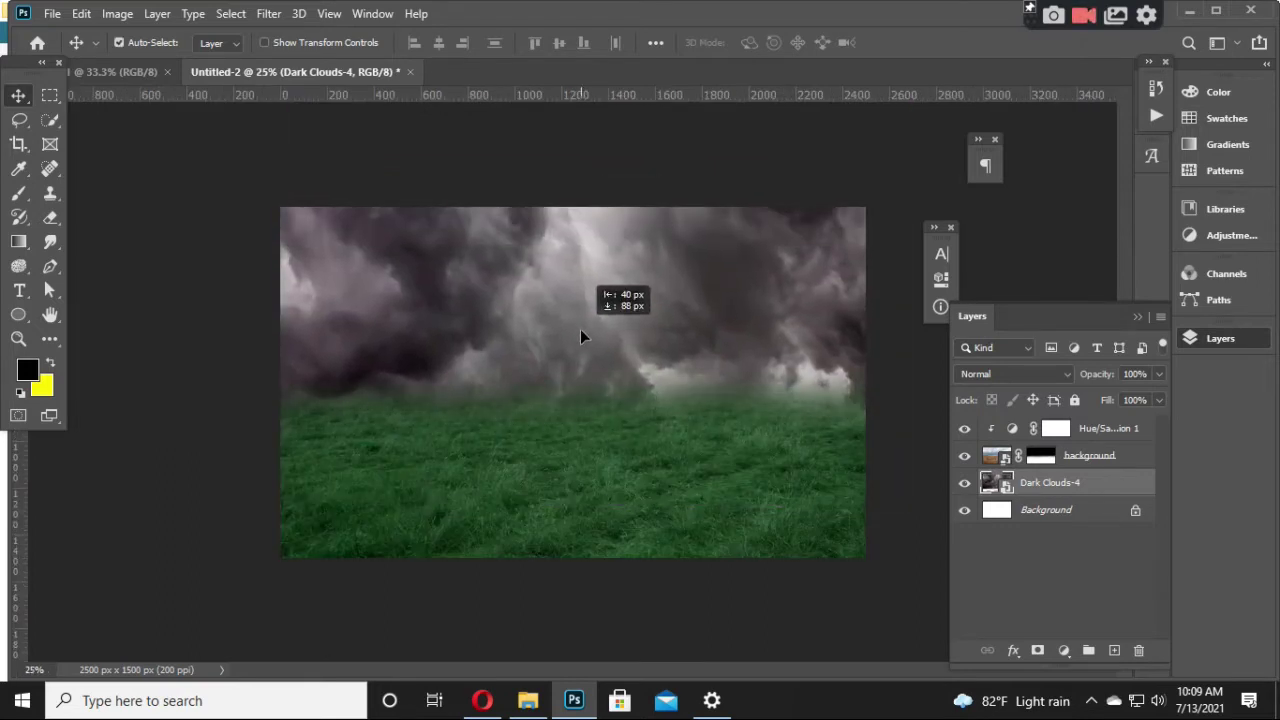
{"action": "left_click_drag", "start_coordinate": [581, 337], "coordinate": [580, 368]}
{"action": "left_click_drag", "start_coordinate": [732, 321], "coordinate": [687, 310]}
Step: Flip the clouds horizontally and nudge them into place
{"action": "key", "text": "ctrl+t"}
{"action": "right_click", "coordinate": [600, 354]}
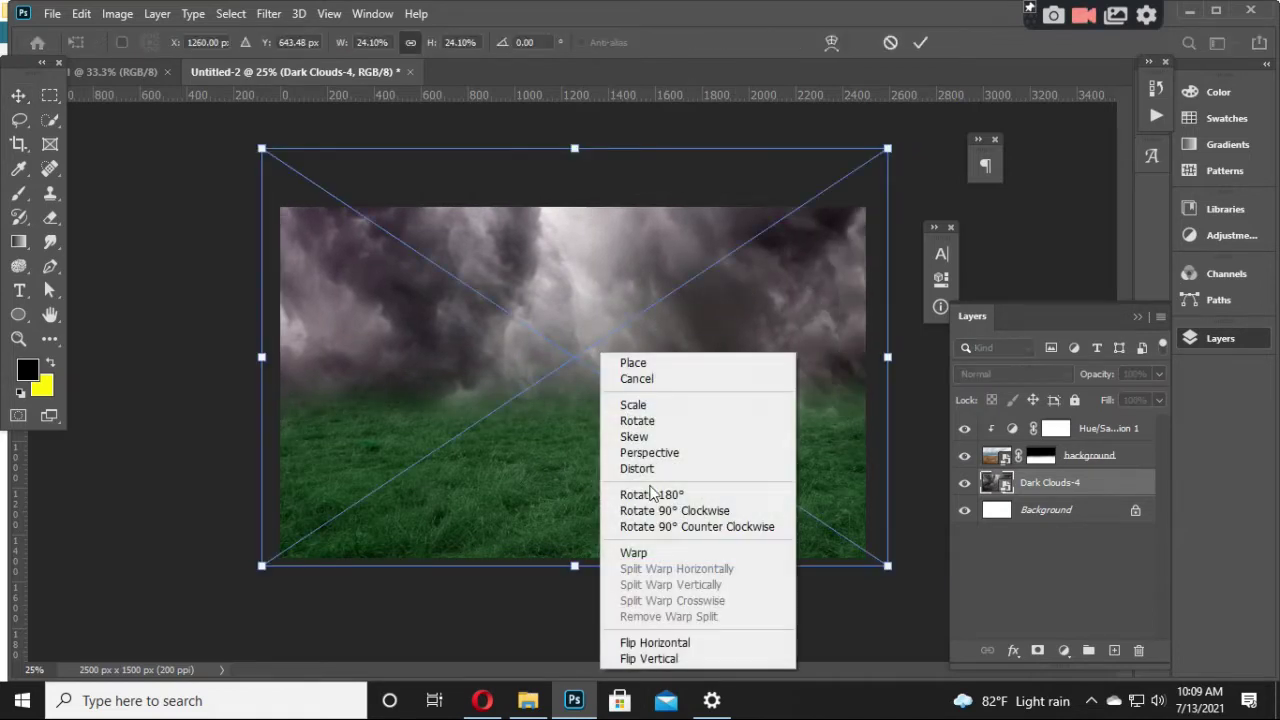
{"action": "left_click", "coordinate": [655, 642]}
{"action": "left_click_drag", "start_coordinate": [732, 349], "coordinate": [750, 343]}
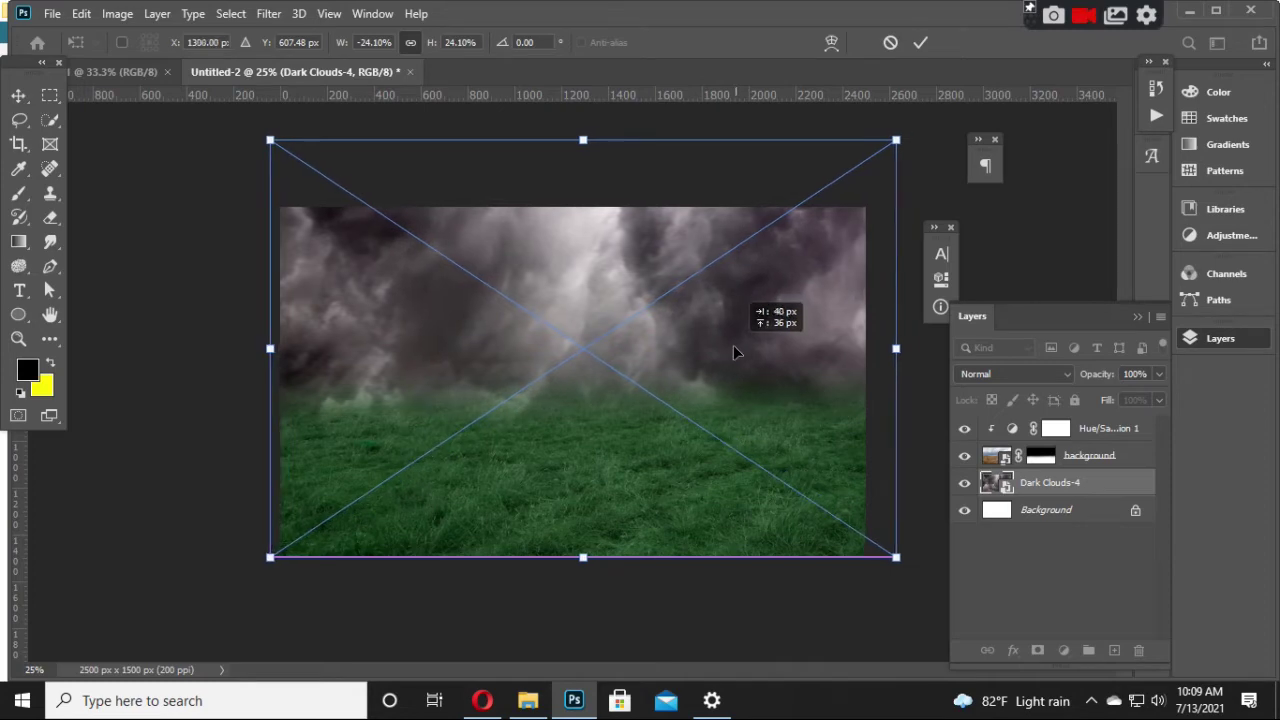
{"action": "key", "text": "Return"}
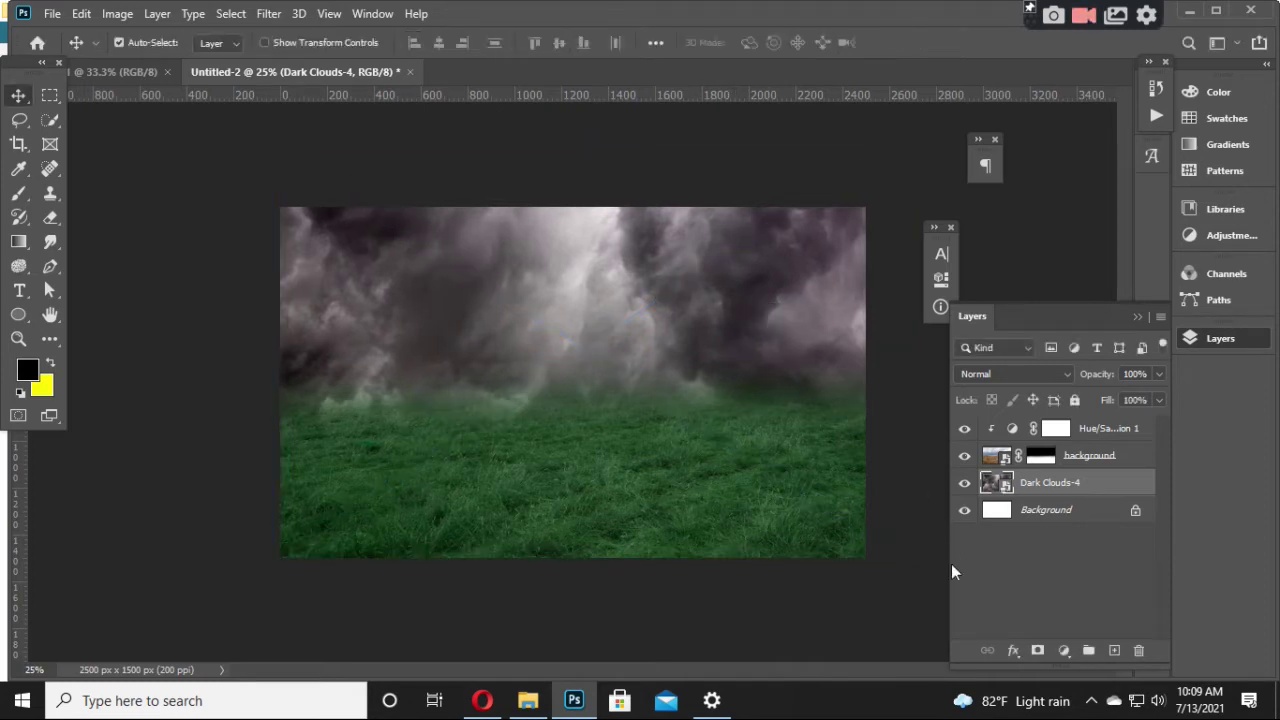
Step: Rename the clouds layer 'sky' and fine-tune its vertical position
{"action": "double_click", "coordinate": [1050, 482]}
{"action": "type", "text": "sky"}
{"action": "key", "text": "Return"}
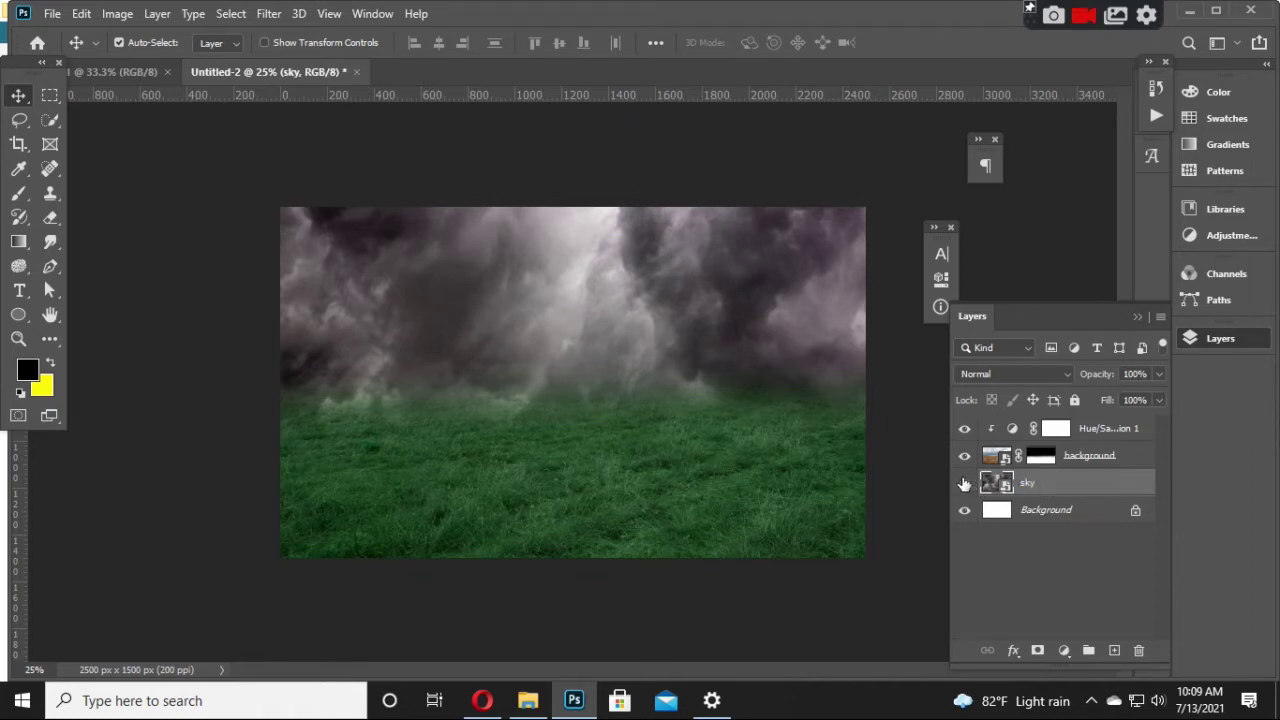
{"action": "left_click", "coordinate": [964, 484]}
{"action": "left_click", "coordinate": [964, 484]}
{"action": "mouse_move", "coordinate": [772, 360]}
{"action": "left_mouse_down"}
{"action": "mouse_move", "coordinate": [765, 262]}
{"action": "mouse_move", "coordinate": [767, 342]}
{"action": "left_mouse_up"}
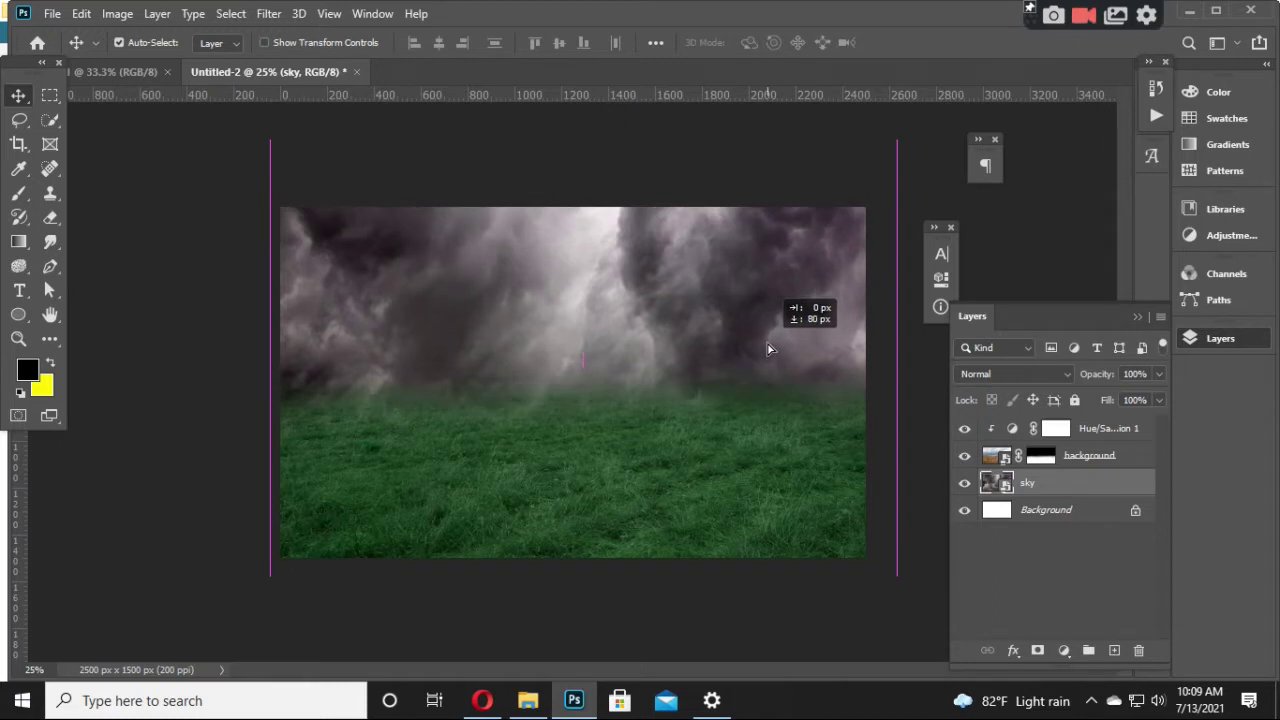
{"action": "left_click_drag", "start_coordinate": [767, 342], "coordinate": [769, 346]}
Step: Add a Hue/Saturation adjustment clipped to sky with Saturation -100 and Lightness -31
{"action": "left_click", "coordinate": [1064, 651]}
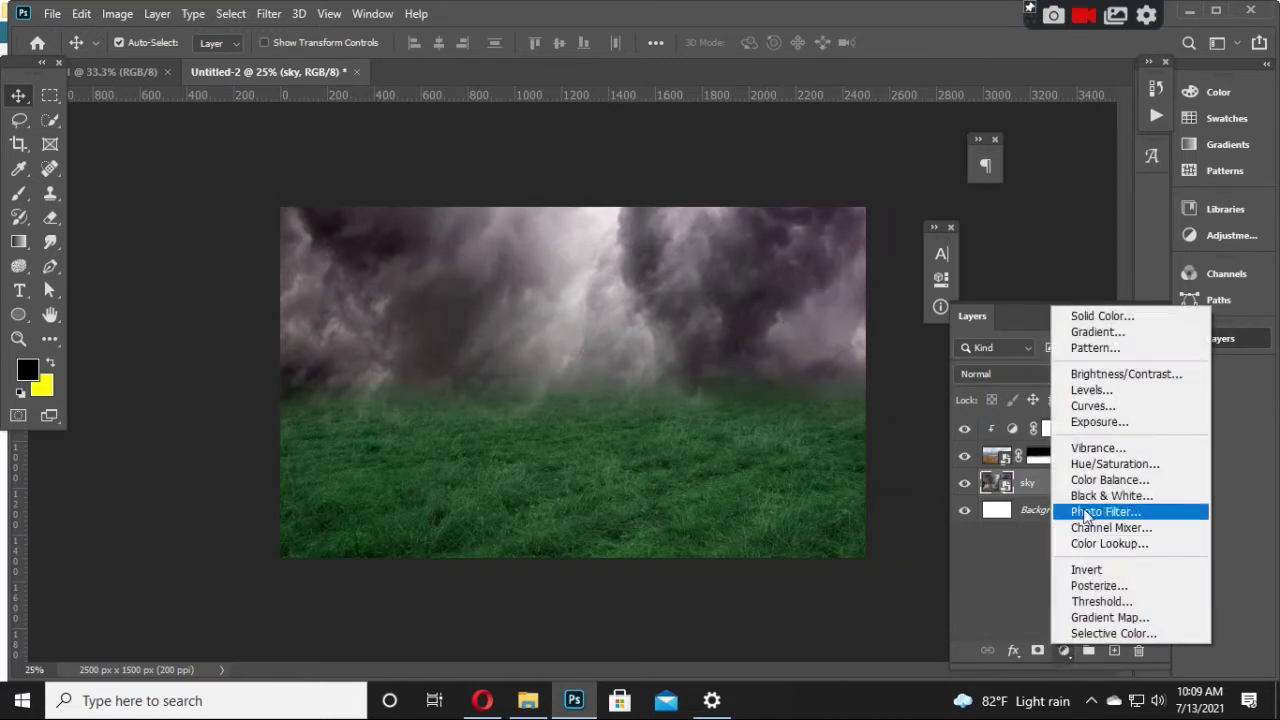
{"action": "left_click", "coordinate": [1098, 460]}
{"action": "left_click", "coordinate": [780, 451]}
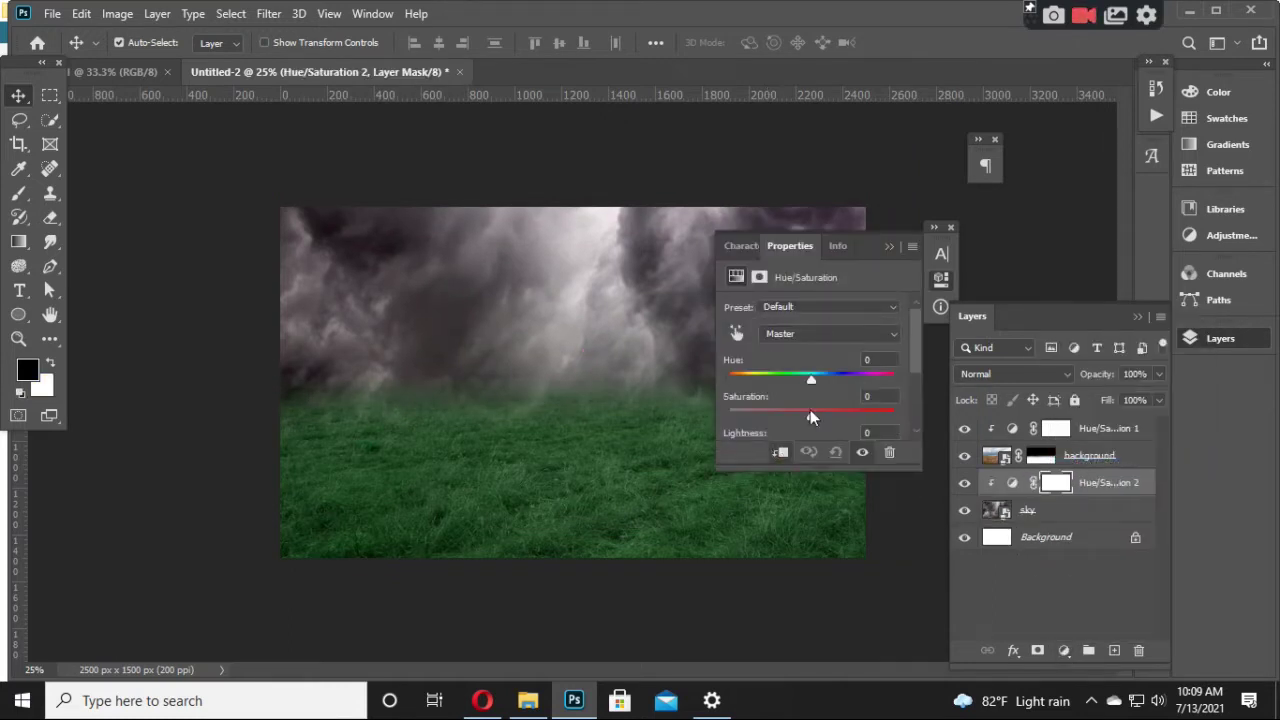
{"action": "left_click_drag", "start_coordinate": [811, 415], "coordinate": [728, 416]}
{"action": "scroll", "coordinate": [810, 410], "scroll_direction": "down", "scroll_amount": 1}
{"action": "mouse_move", "coordinate": [815, 428]}
{"action": "left_mouse_down"}
{"action": "mouse_move", "coordinate": [777, 428]}
{"action": "mouse_move", "coordinate": [766, 444]}
{"action": "mouse_move", "coordinate": [787, 441]}
{"action": "left_mouse_up"}
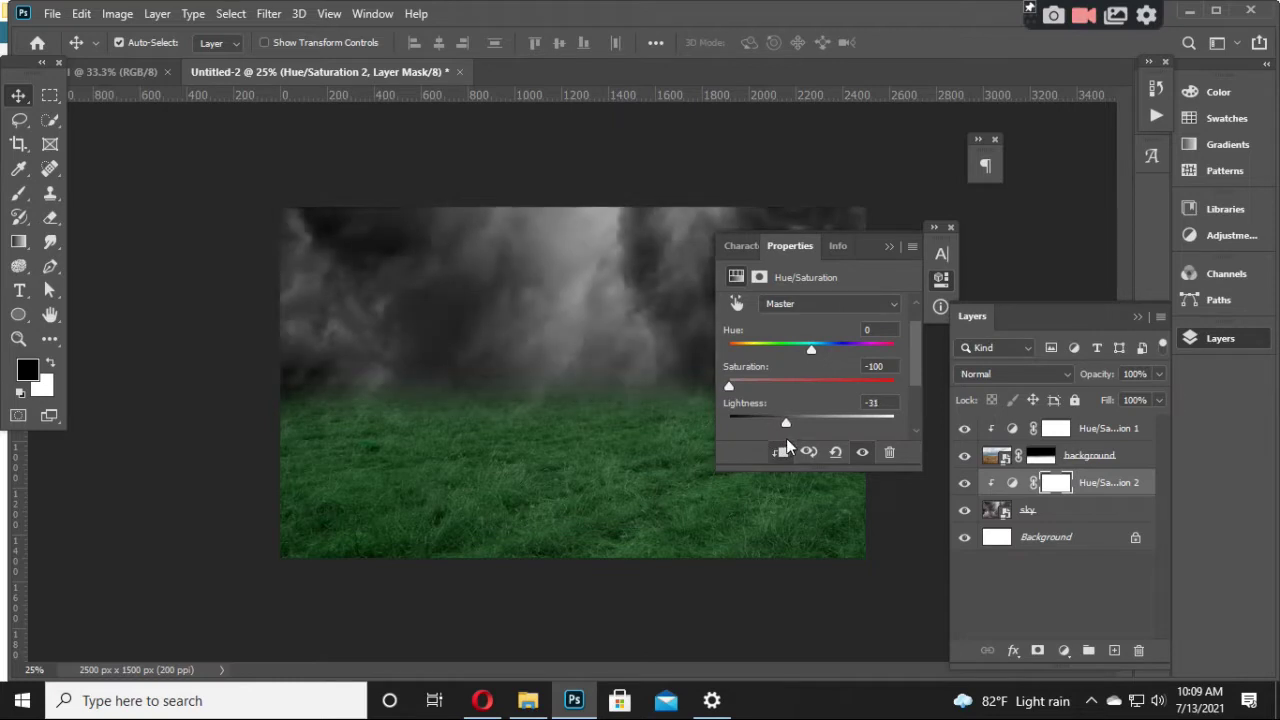
{"action": "left_click", "coordinate": [889, 247]}
Step: Compare the sky with and without the adjustment, then add an empty Layer 1 for brushing
{"action": "left_click", "coordinate": [964, 482]}
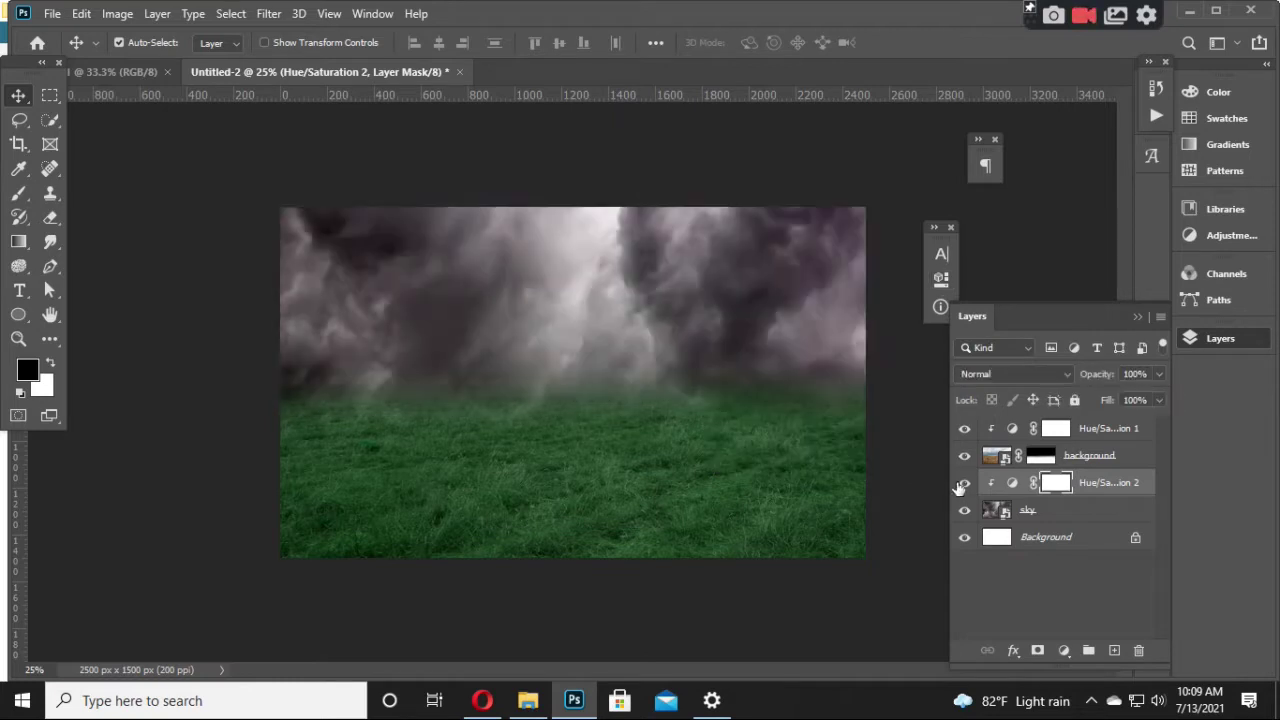
{"action": "left_click", "coordinate": [964, 482]}
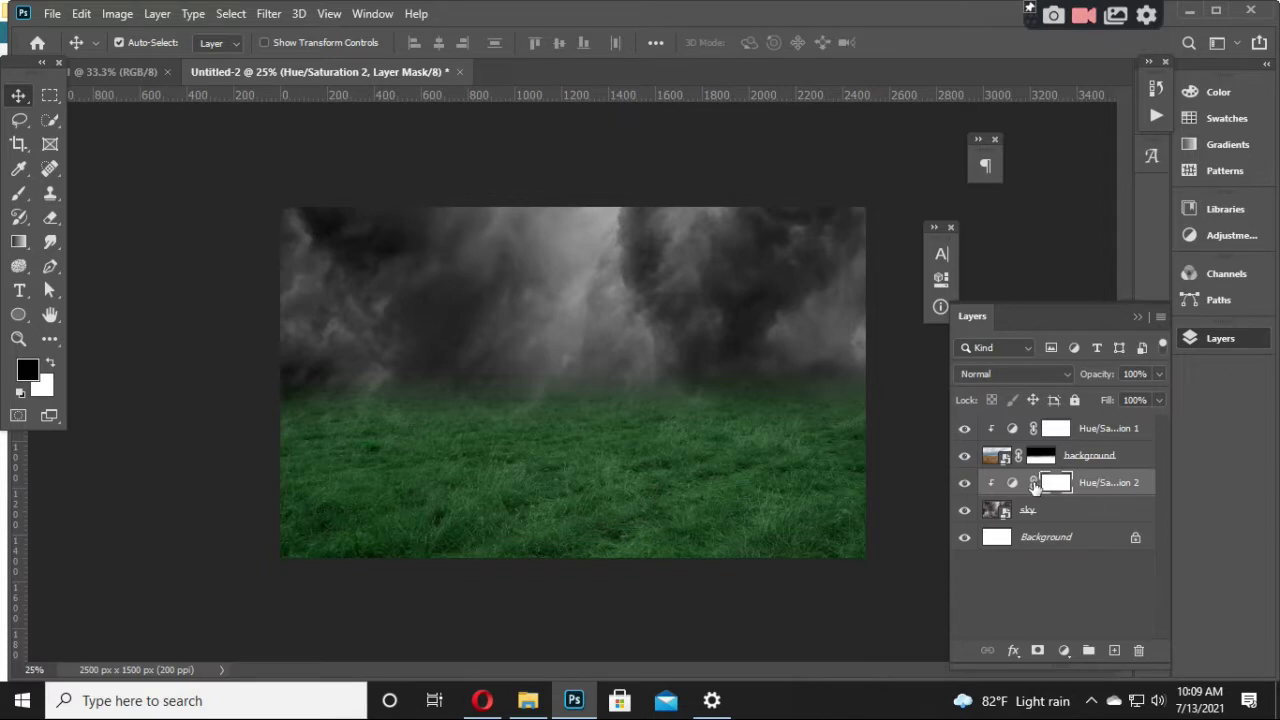
{"action": "left_click", "coordinate": [964, 483]}
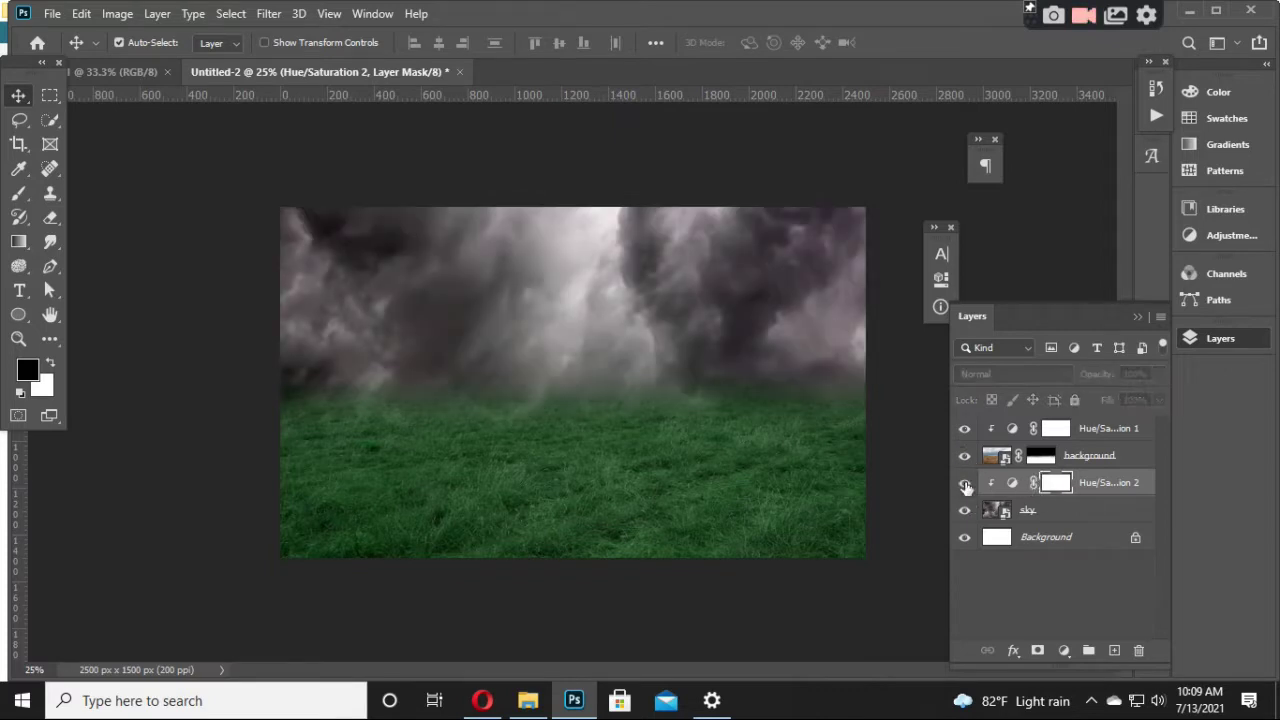
{"action": "left_click", "coordinate": [964, 483]}
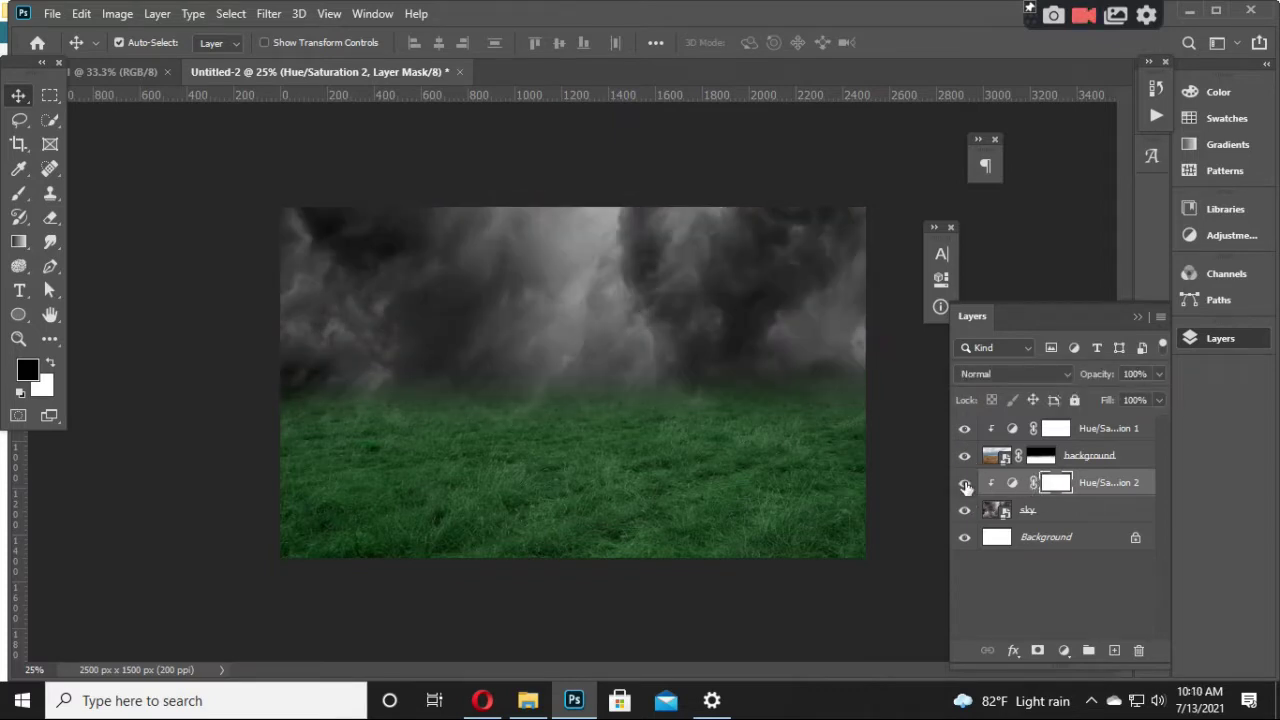
{"action": "left_click", "coordinate": [18, 193]}
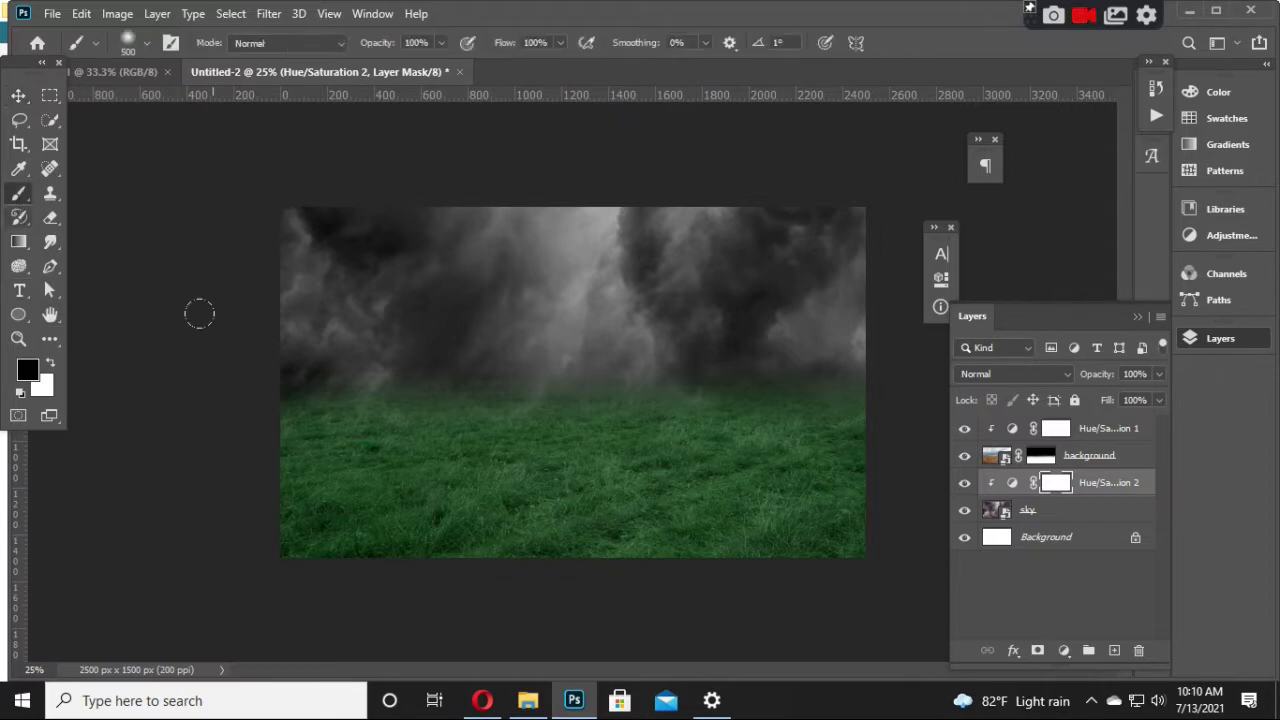
{"action": "left_click", "coordinate": [1115, 650]}
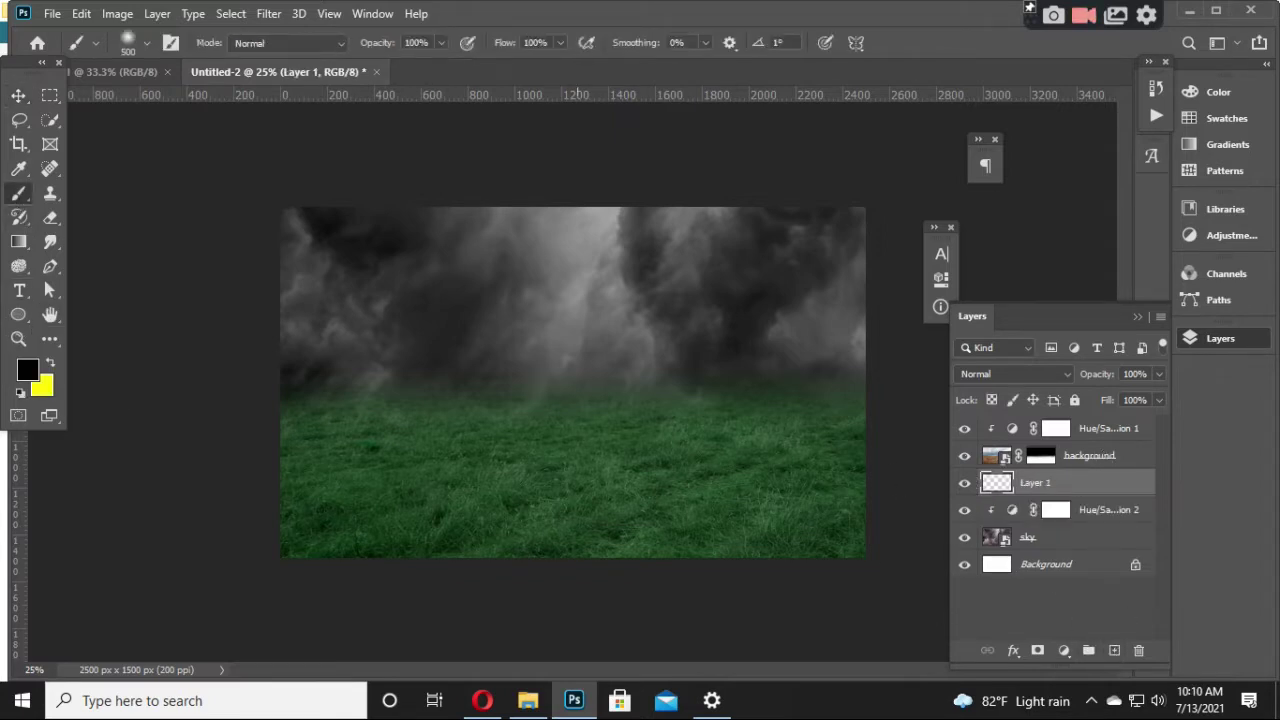
Step: Set the foreground to a lime green and paint a soft dot in the sky on Layer 1
{"action": "left_click", "coordinate": [30, 374]}
{"action": "type", "text": "e2601a"}
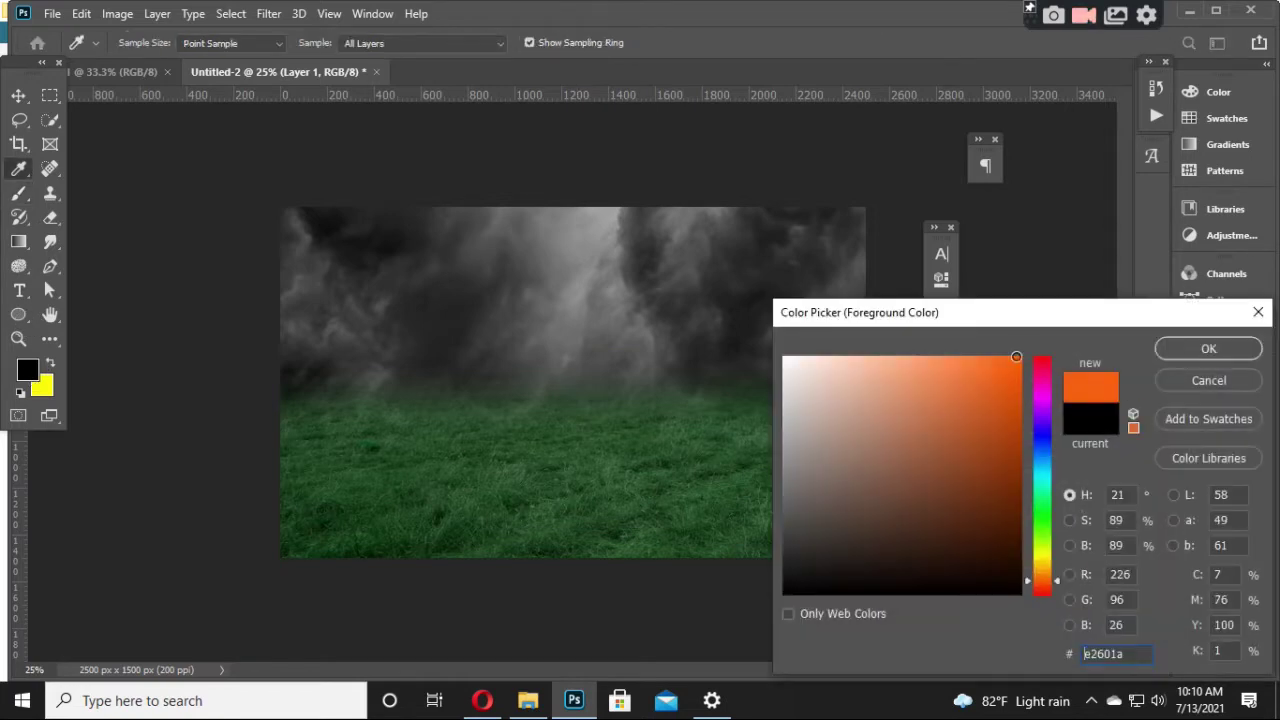
{"action": "left_click_drag", "start_coordinate": [1059, 581], "coordinate": [1069, 544]}
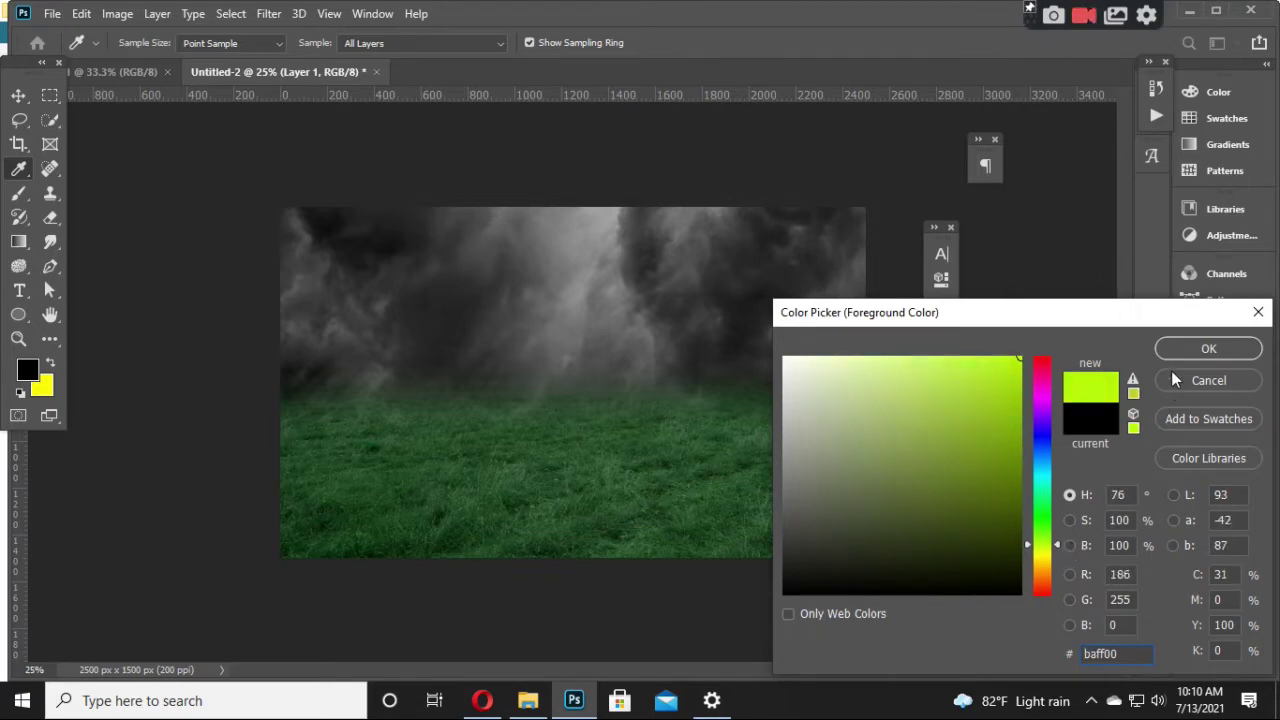
{"action": "left_click", "coordinate": [1185, 350]}
{"action": "key", "text": "b"}
{"action": "left_click", "coordinate": [530, 300]}
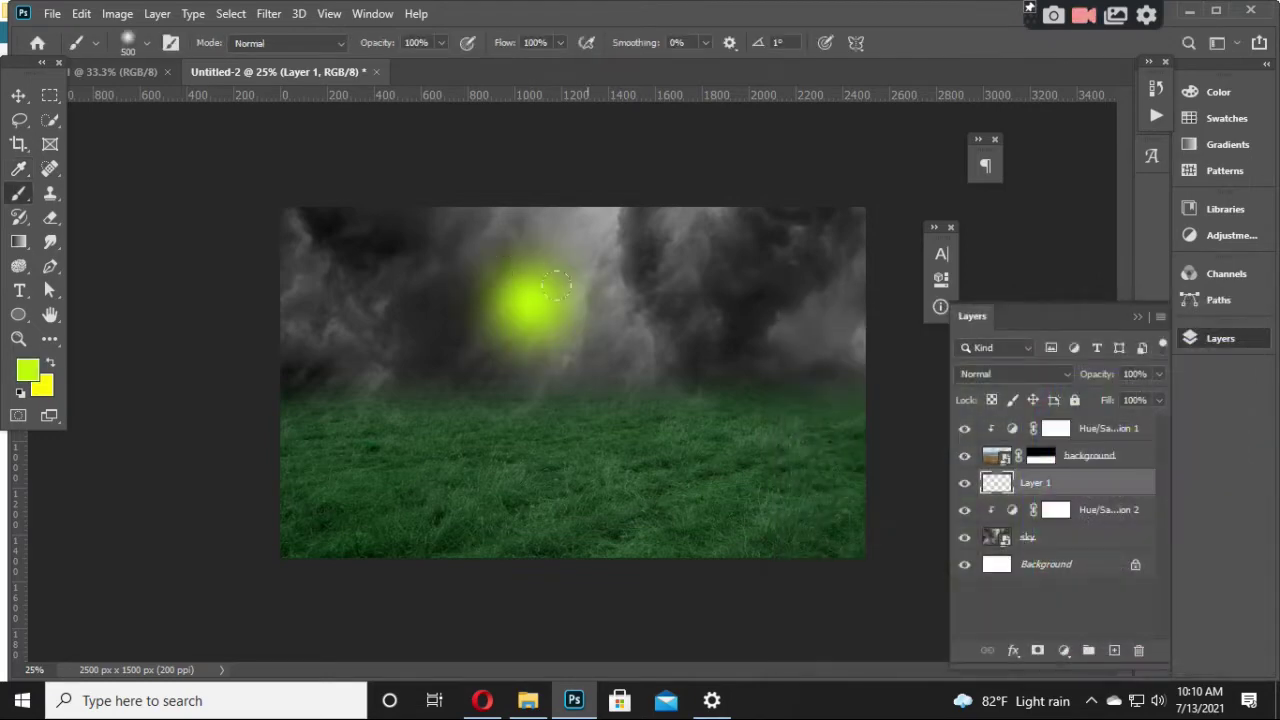
{"action": "key", "text": "ctrl+z"}
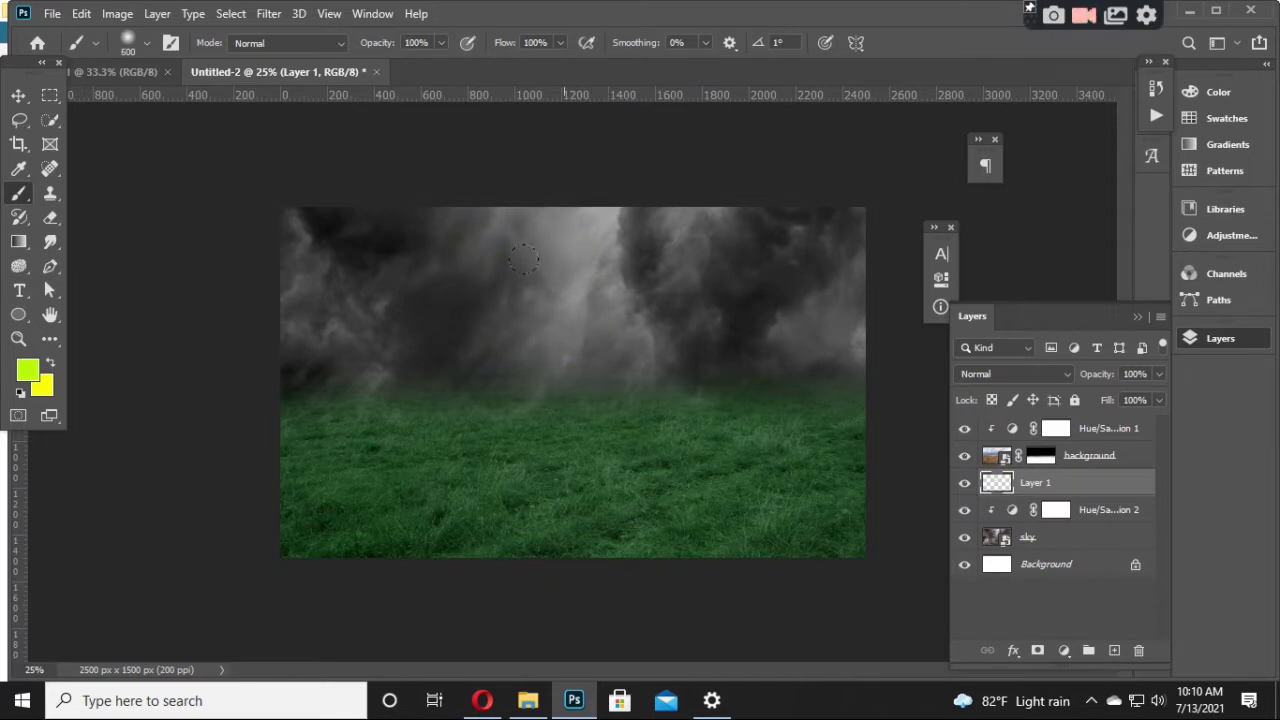
{"action": "key", "text": "ctrl+shift+z"}
Step: Scale the lime dot up into a large glow over the sky's centre
{"action": "key", "text": "ctrl+t"}
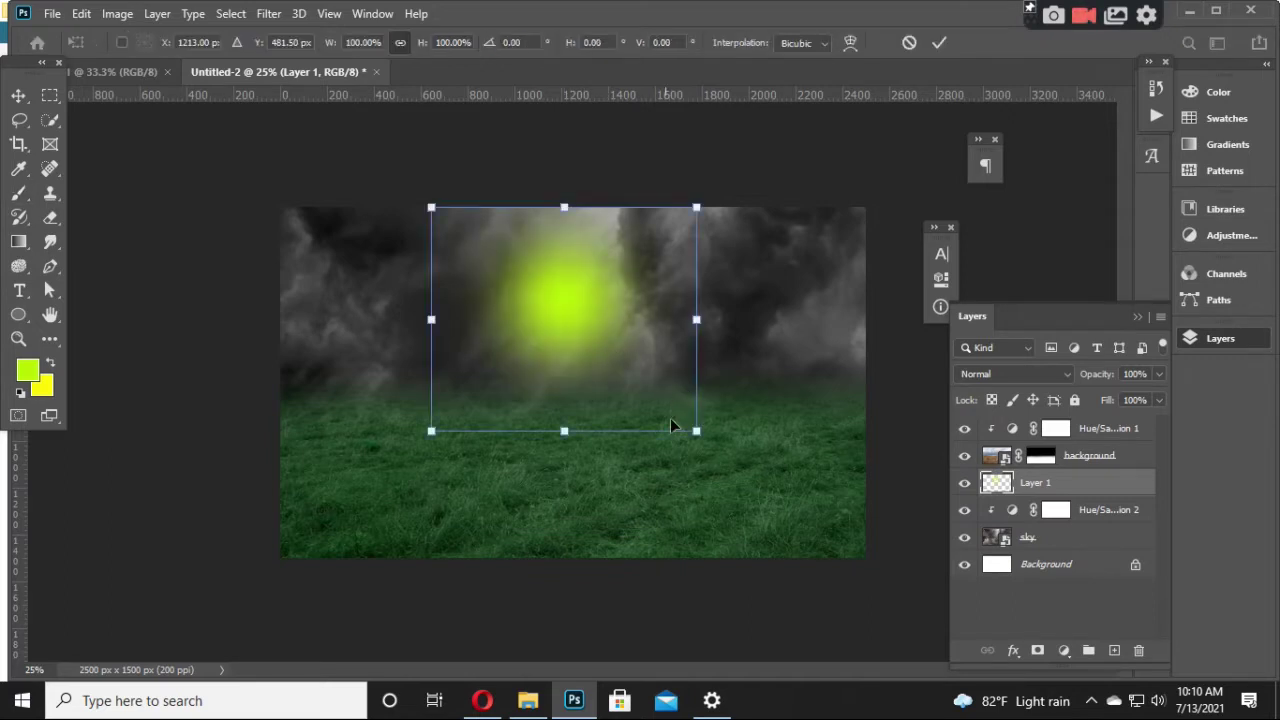
{"action": "mouse_move", "coordinate": [695, 432]}
{"action": "left_mouse_down"}
{"action": "mouse_move", "coordinate": [878, 497]}
{"action": "mouse_move", "coordinate": [800, 460]}
{"action": "left_mouse_up"}
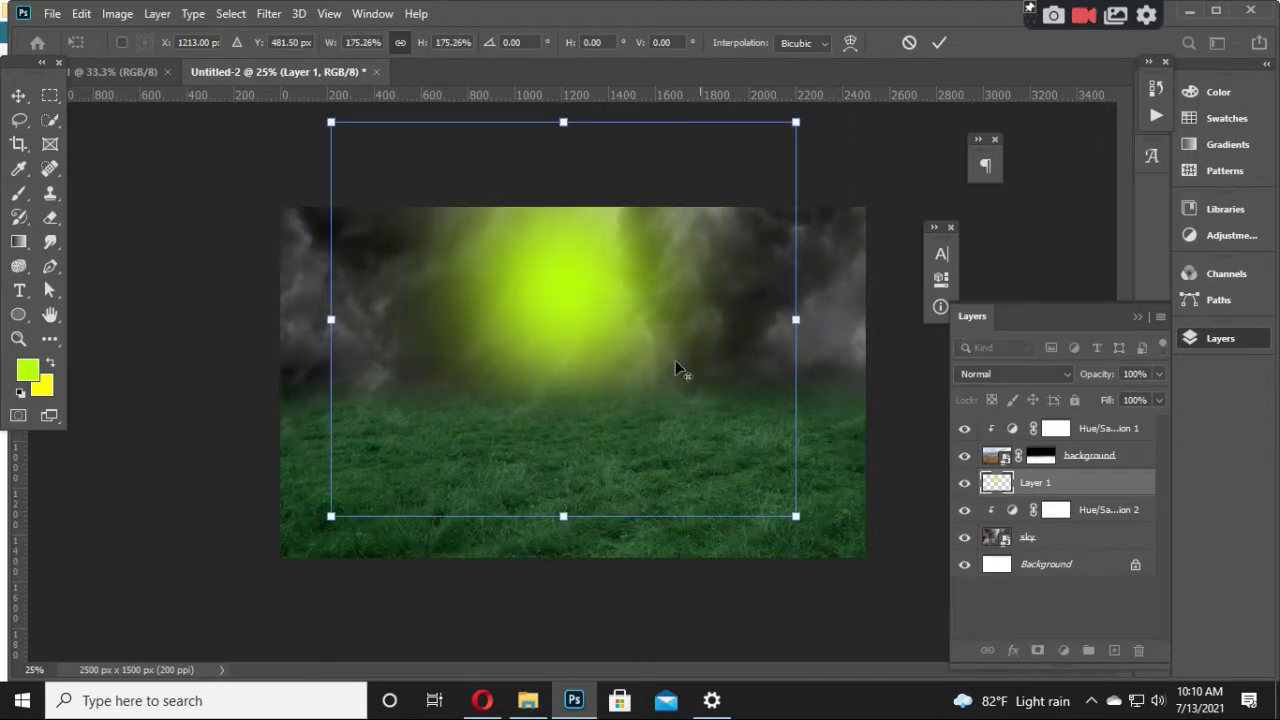
{"action": "left_click_drag", "start_coordinate": [649, 310], "coordinate": [647, 323]}
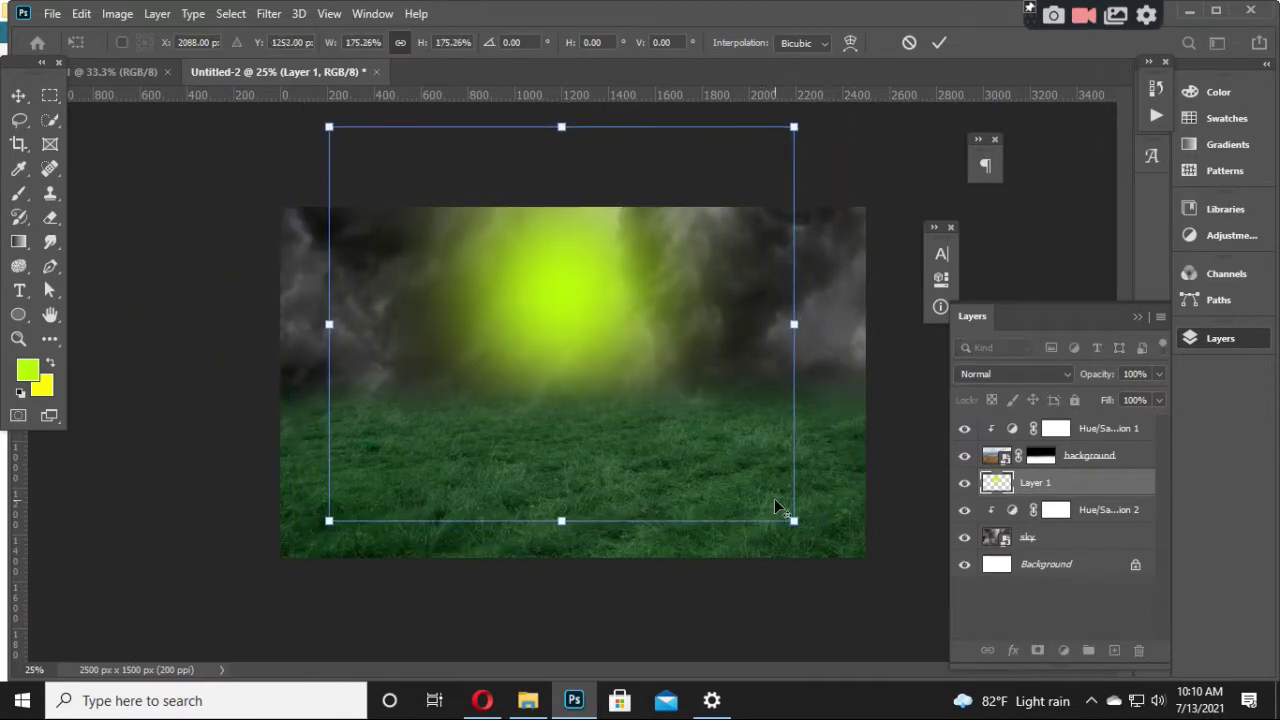
{"action": "key", "text": "Return"}
Step: Set Layer 1 to Overlay blend mode, then lower and slightly enlarge the glow
{"action": "left_click", "coordinate": [975, 374]}
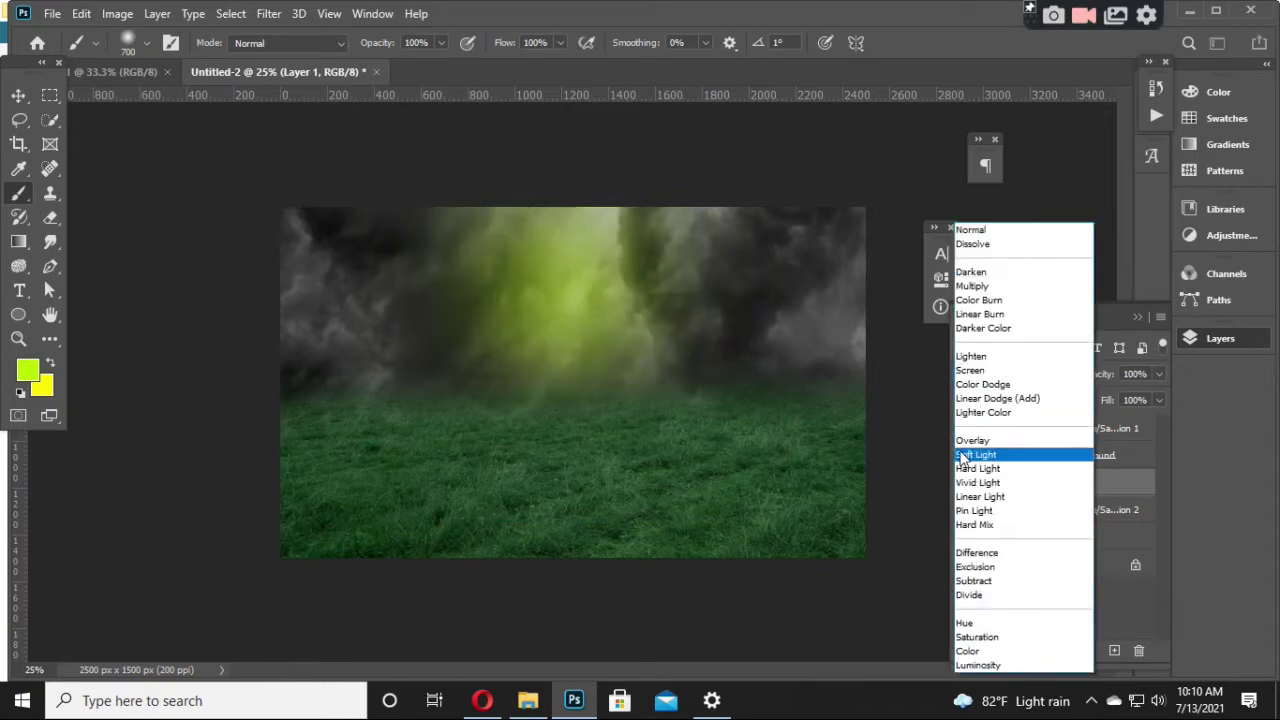
{"action": "left_click", "coordinate": [969, 443]}
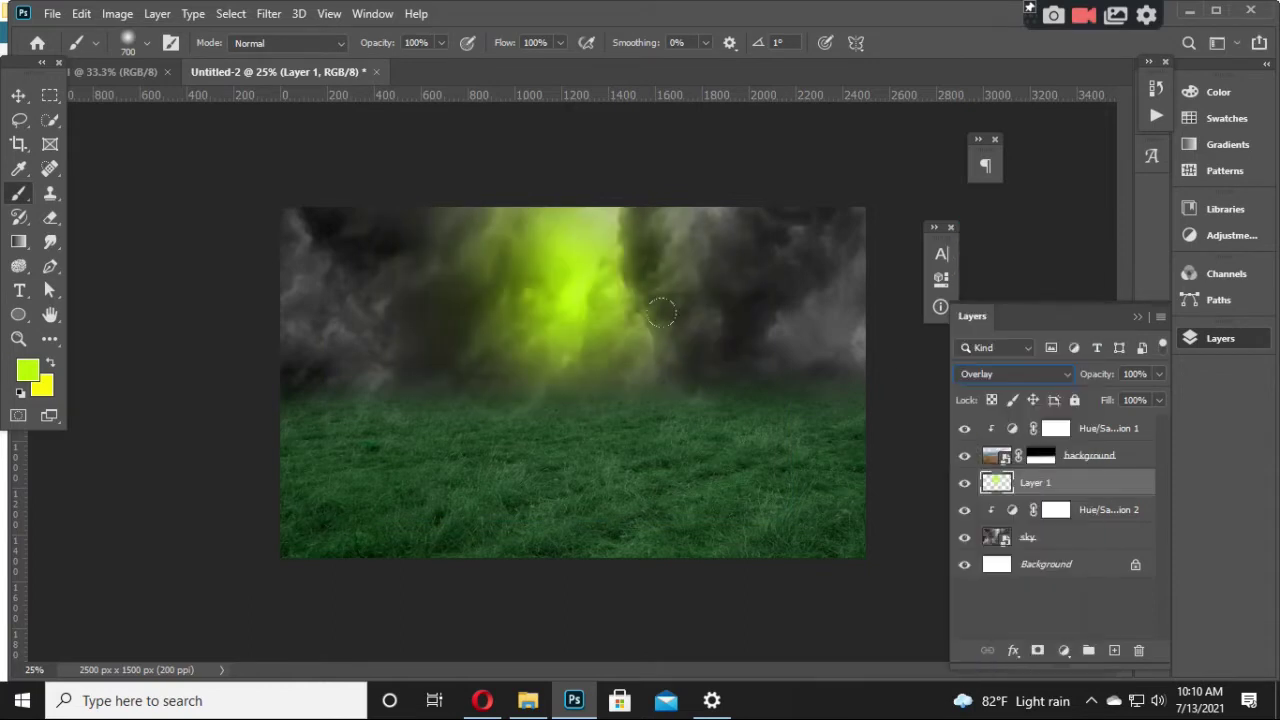
{"action": "key", "text": "v"}
{"action": "left_click_drag", "start_coordinate": [566, 320], "coordinate": [569, 345]}
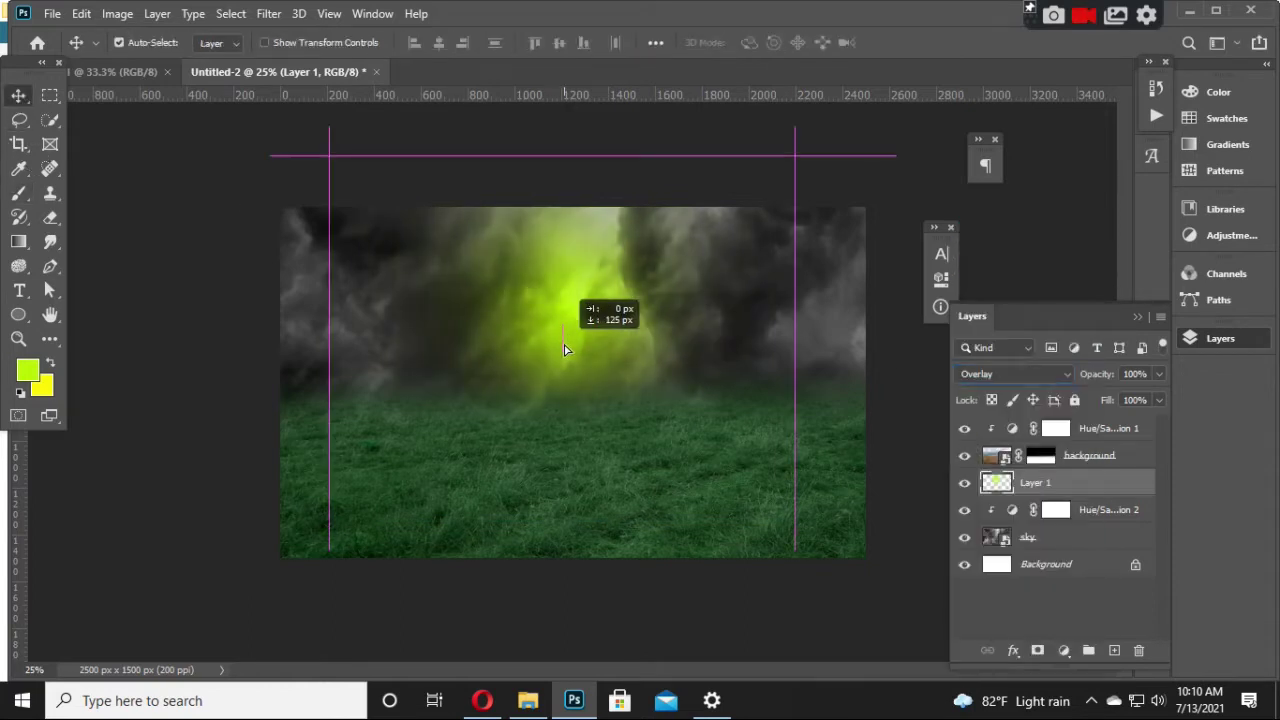
{"action": "key", "text": "ctrl"}
{"action": "key", "text": "ctrl+t"}
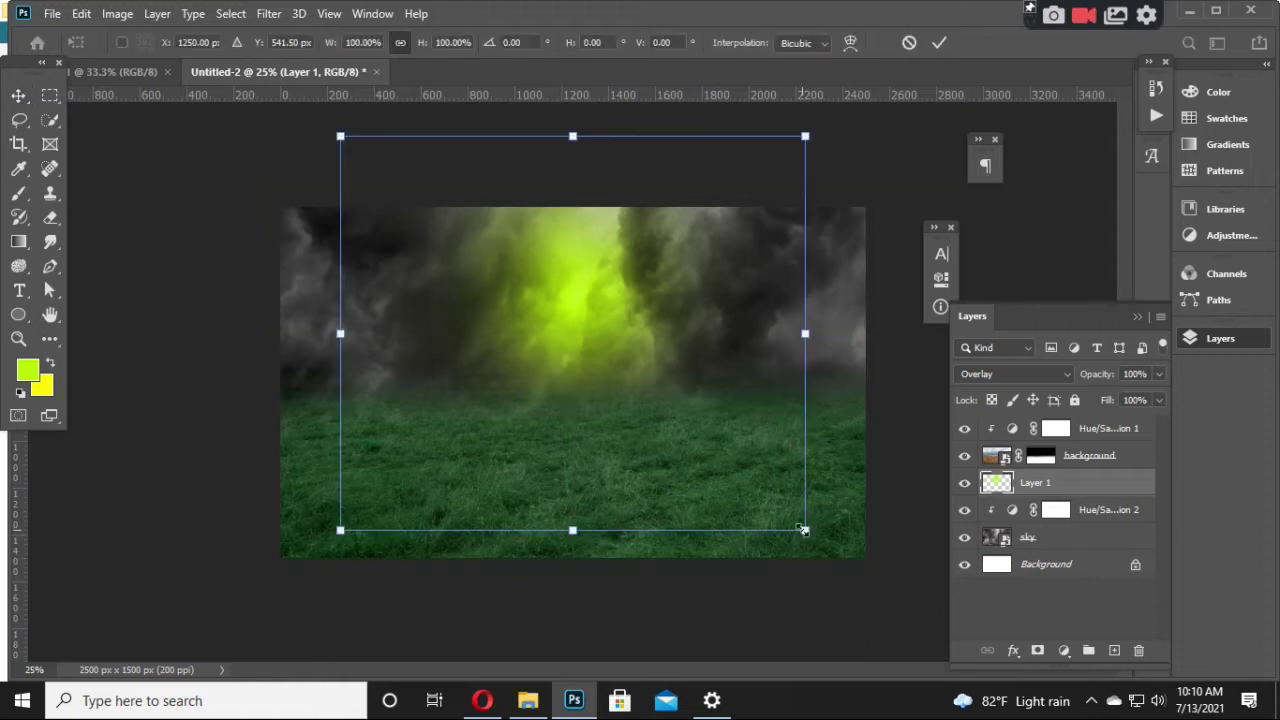
{"action": "left_click_drag", "start_coordinate": [803, 526], "coordinate": [811, 535]}
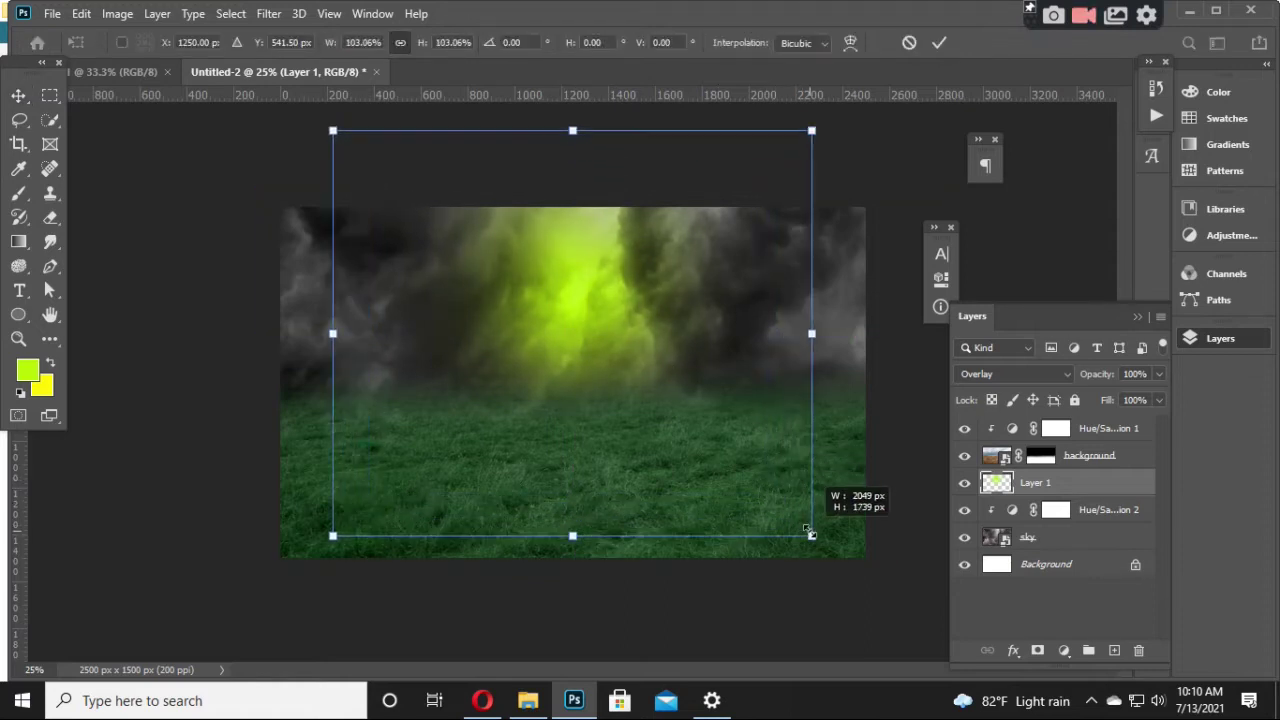
{"action": "double_click", "coordinate": [666, 367]}
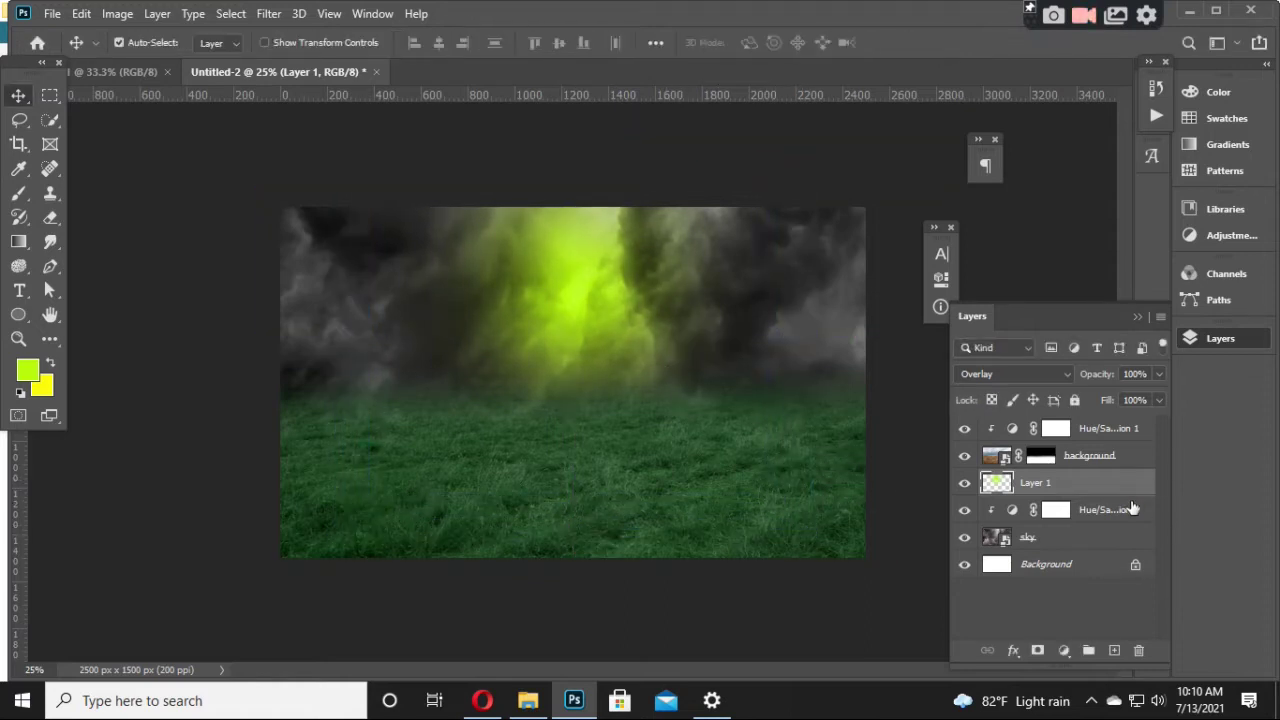
Step: Duplicate the glow layer and stretch the copy wider and taller over the sky
{"action": "left_click_drag", "start_coordinate": [1070, 512], "coordinate": [1000, 490]}
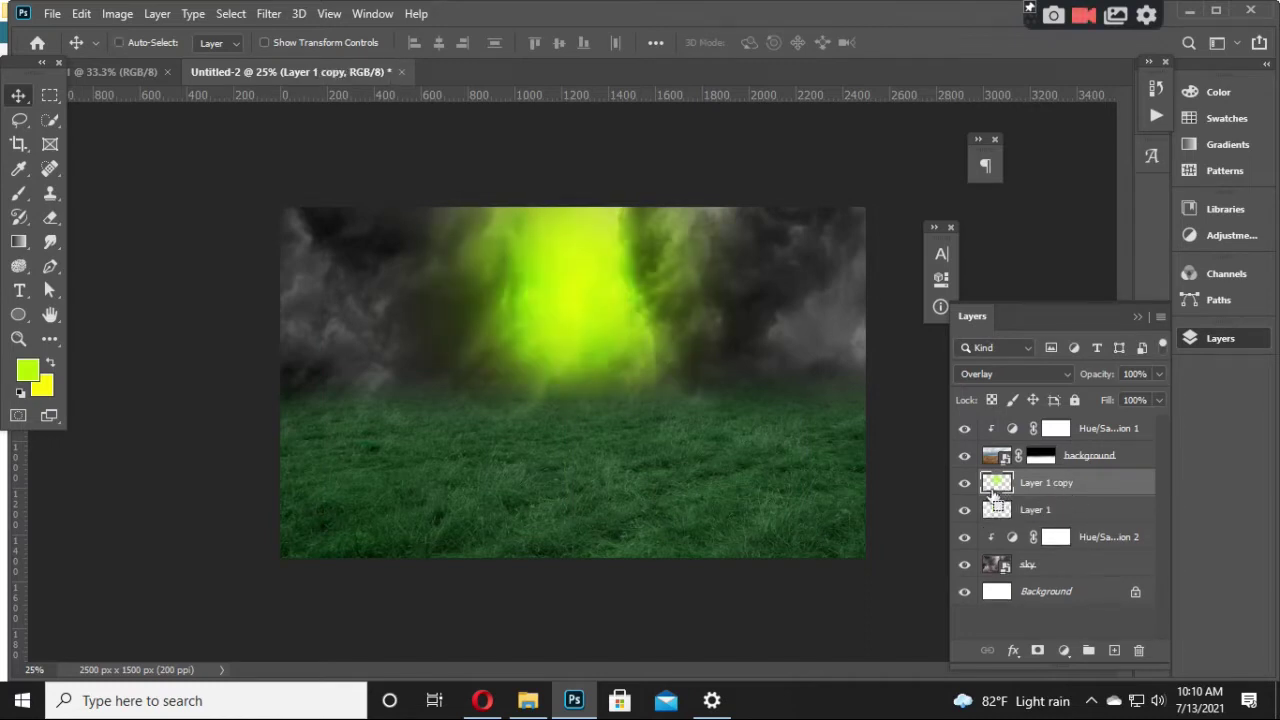
{"action": "key", "text": "ctrl+t"}
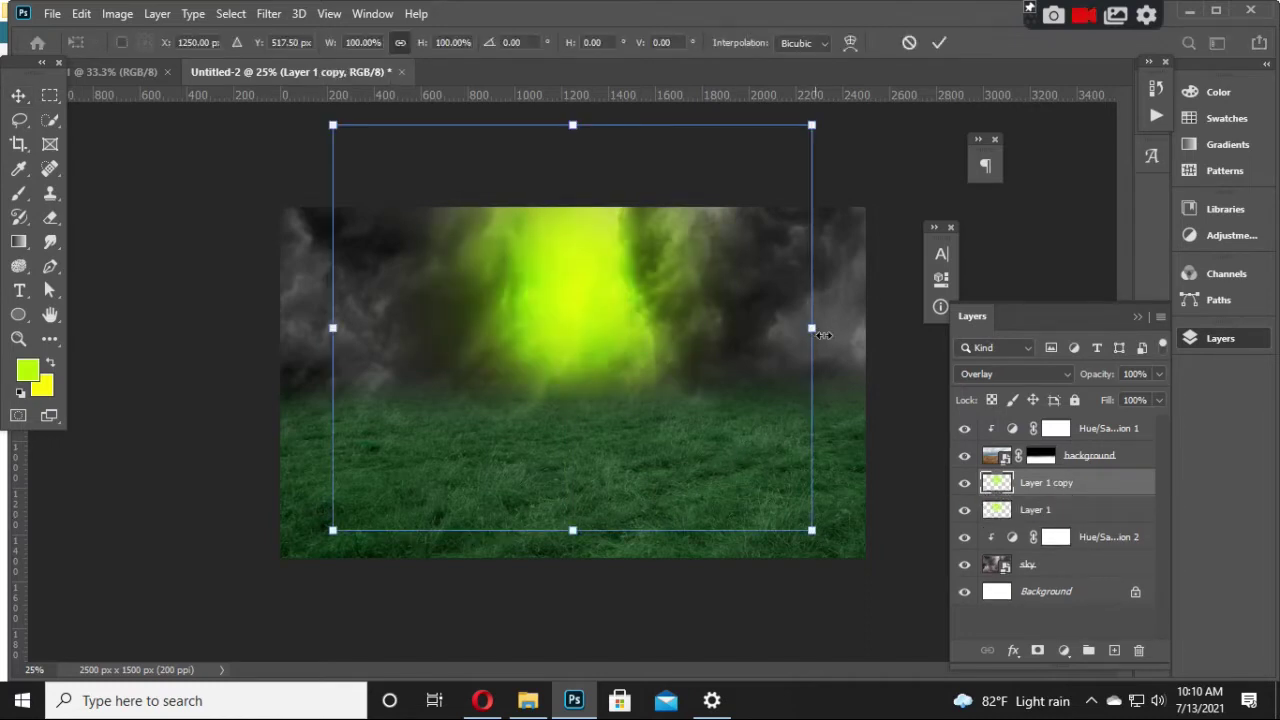
{"action": "left_click_drag", "start_coordinate": [822, 335], "coordinate": [983, 328]}
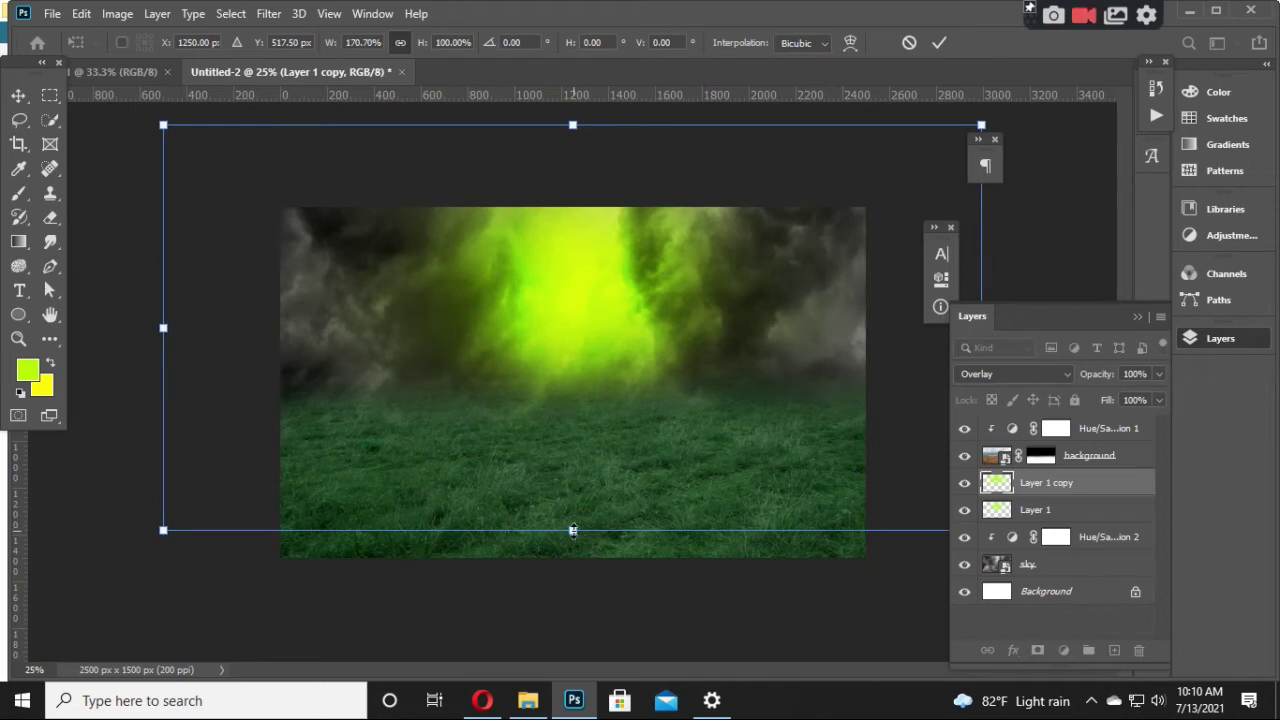
{"action": "left_click_drag", "start_coordinate": [572, 530], "coordinate": [572, 620]}
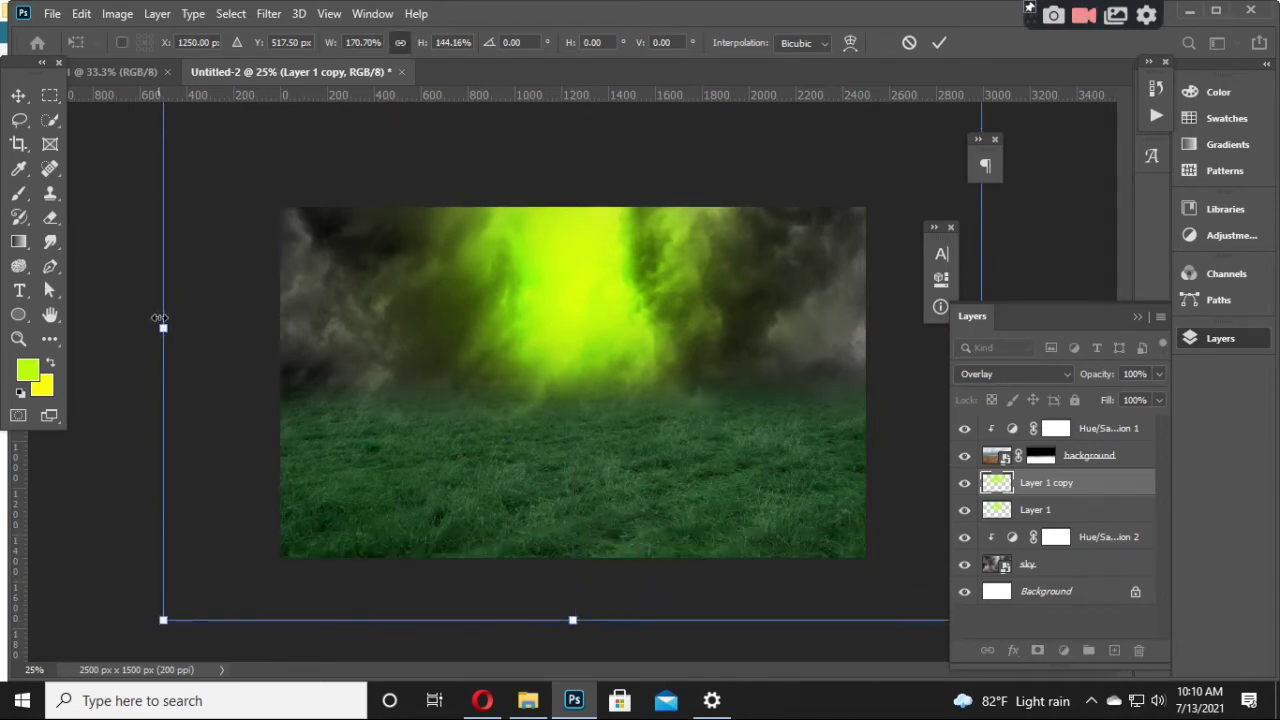
{"action": "left_click_drag", "start_coordinate": [160, 318], "coordinate": [79, 318]}
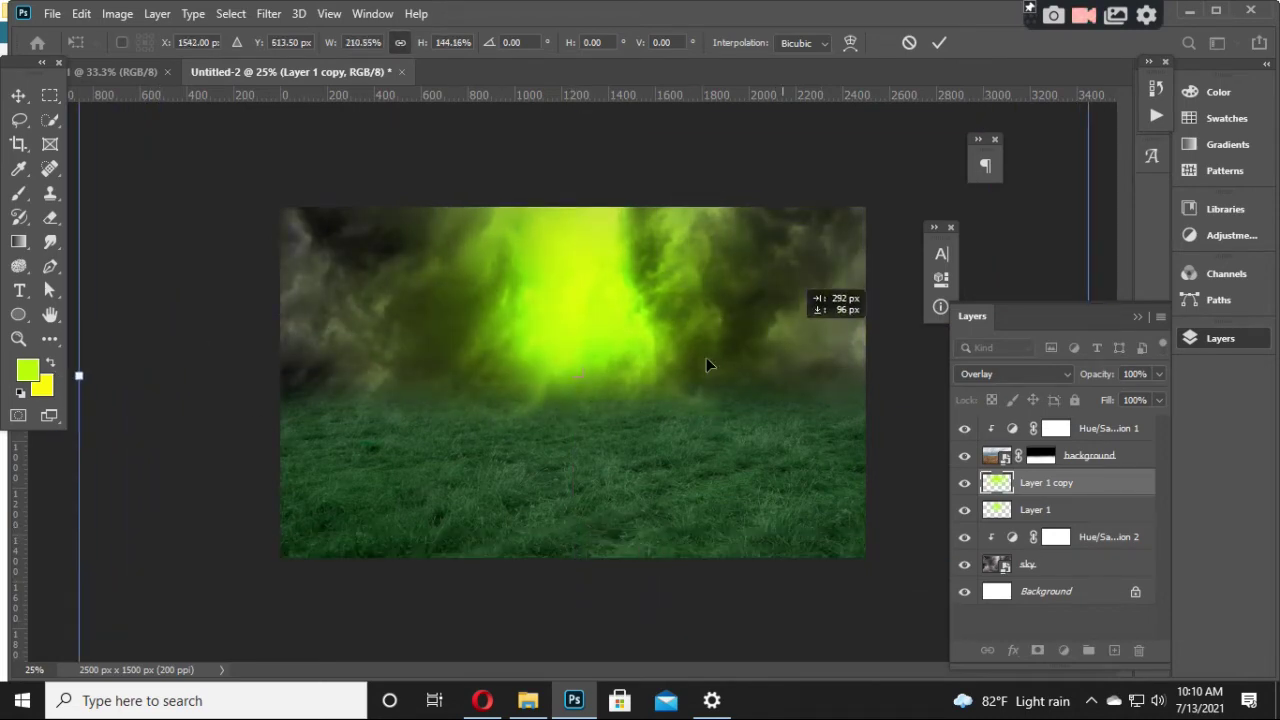
{"action": "mouse_move", "coordinate": [707, 359]}
{"action": "left_mouse_down"}
{"action": "mouse_move", "coordinate": [719, 330]}
{"action": "mouse_move", "coordinate": [756, 333]}
{"action": "mouse_move", "coordinate": [656, 340]}
{"action": "left_mouse_up"}
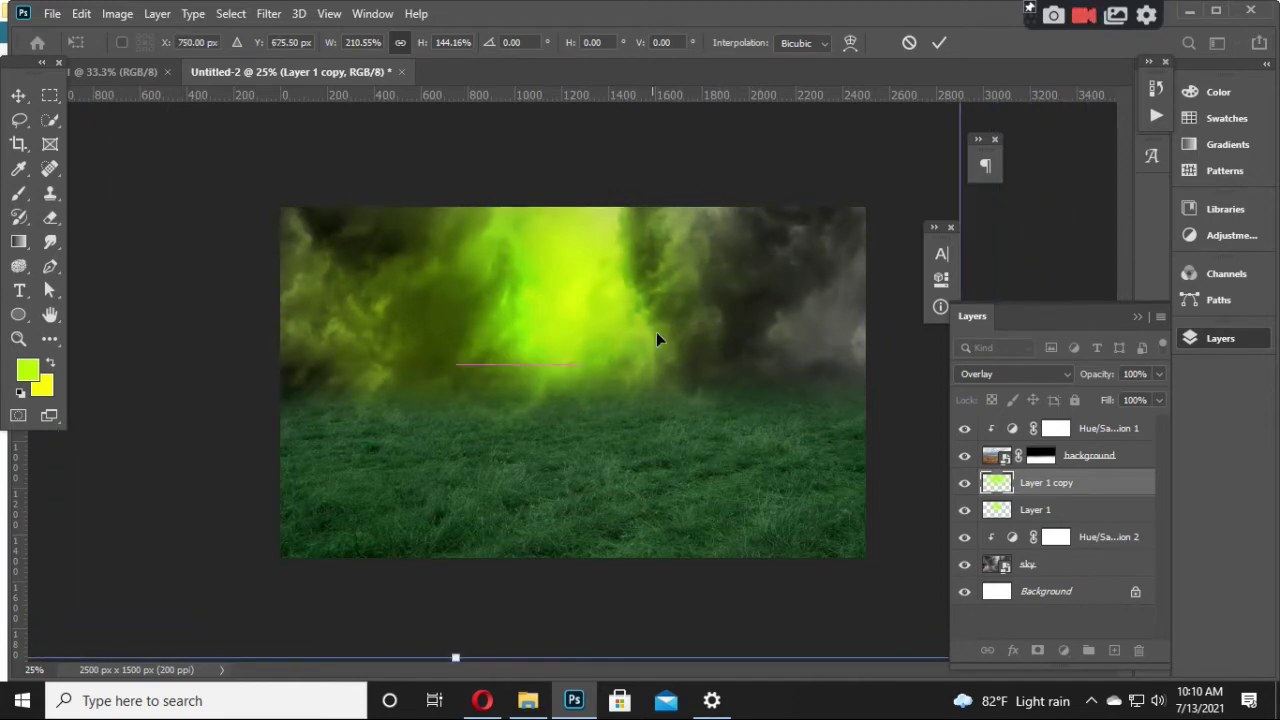
Step: Enlarge the Layer 1 copy glow further across the sky and commit the transform
{"action": "key", "text": "ctrl+minus"}
{"action": "mouse_move", "coordinate": [766, 519]}
{"action": "left_mouse_down"}
{"action": "mouse_move", "coordinate": [849, 578]}
{"action": "mouse_move", "coordinate": [932, 608]}
{"action": "left_mouse_up"}
{"action": "mouse_move", "coordinate": [562, 413]}
{"action": "left_mouse_down"}
{"action": "mouse_move", "coordinate": [528, 401]}
{"action": "mouse_move", "coordinate": [552, 397]}
{"action": "left_mouse_up"}
{"action": "key", "text": "Return"}
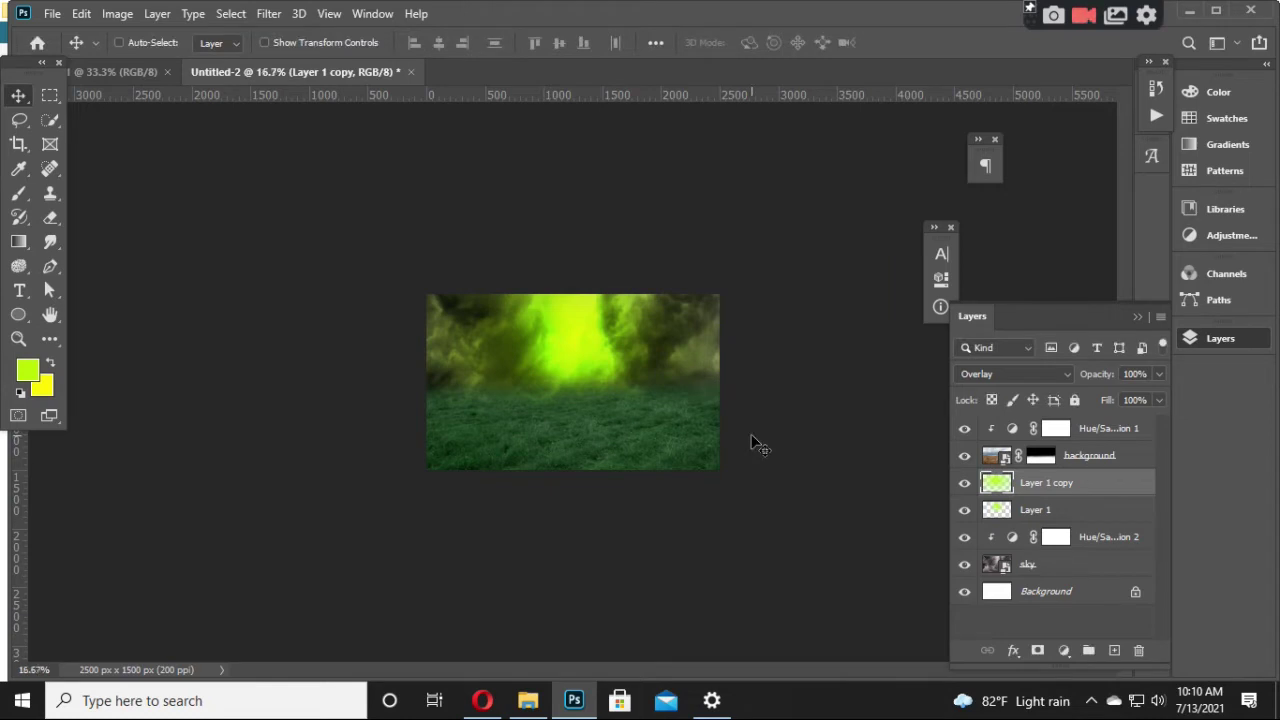
{"action": "key", "text": "ctrl+plus"}
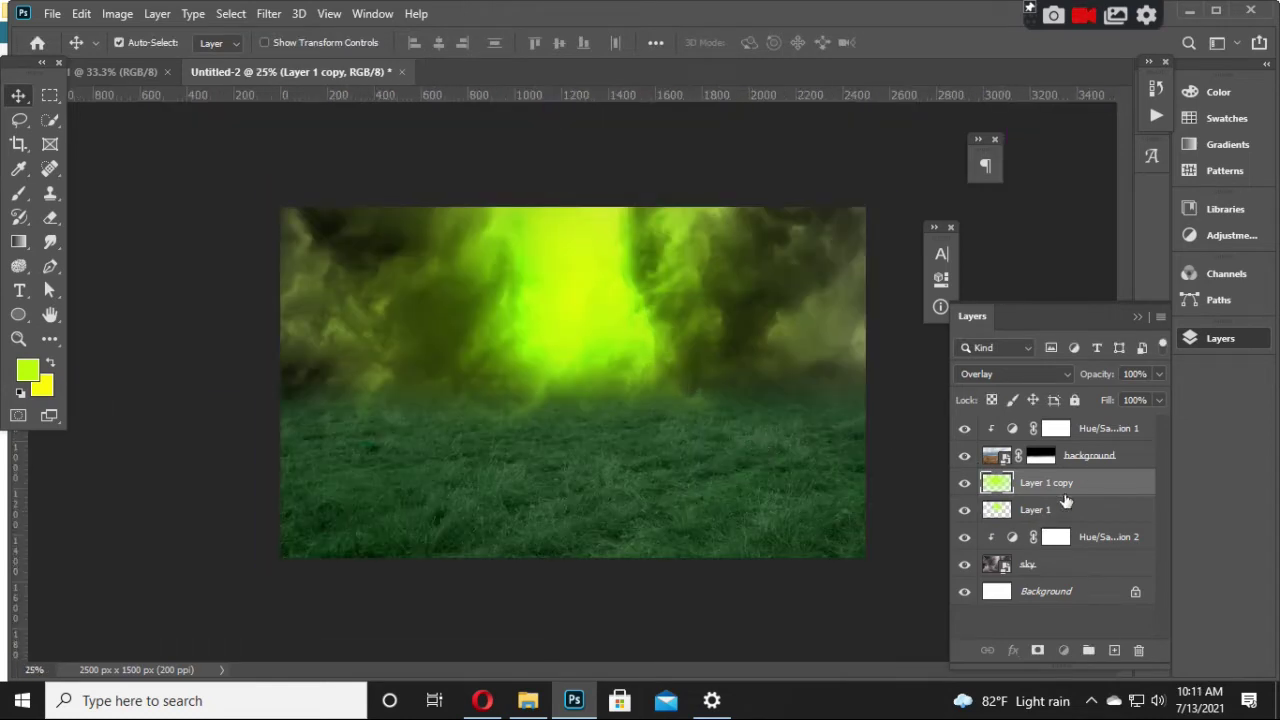
Step: Dim the glow layers' opacity (copy at 82%), compare visibility, and open Hue/Saturation 2's settings
{"action": "left_click", "coordinate": [1066, 506]}
{"action": "left_click_drag", "start_coordinate": [1133, 395], "coordinate": [1083, 397]}
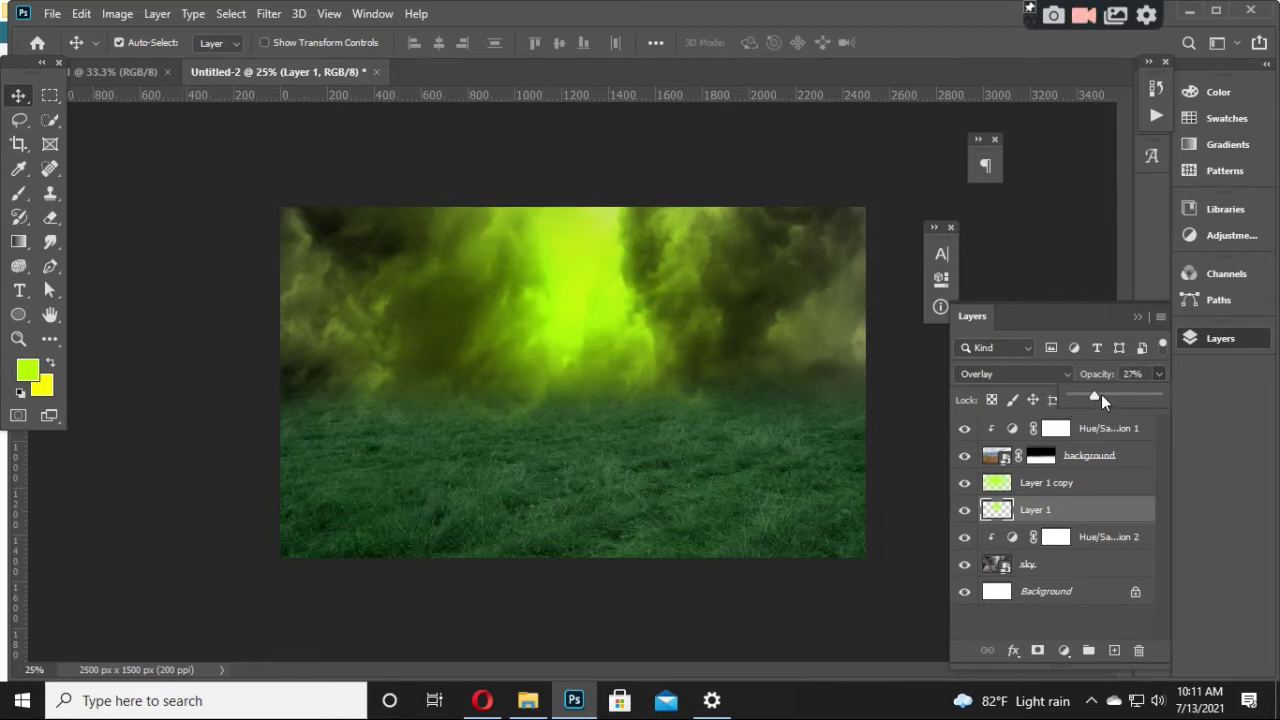
{"action": "left_click", "coordinate": [1064, 486]}
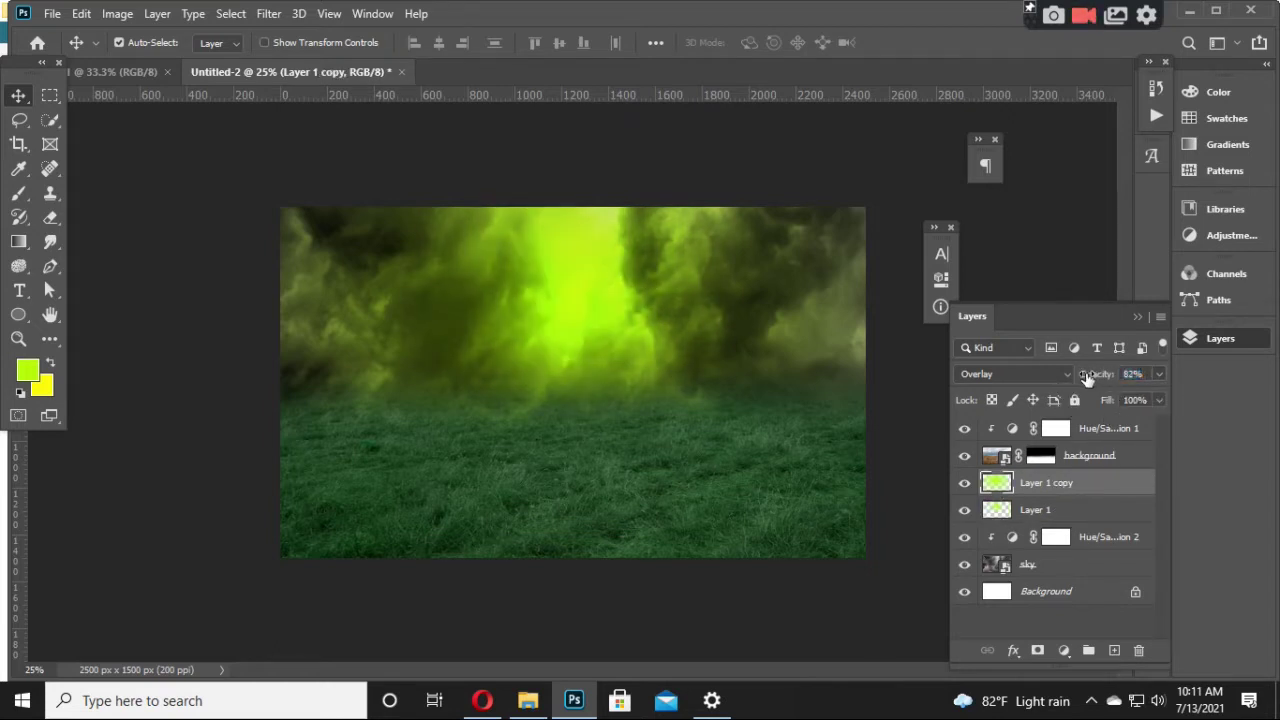
{"action": "left_click", "coordinate": [964, 483]}
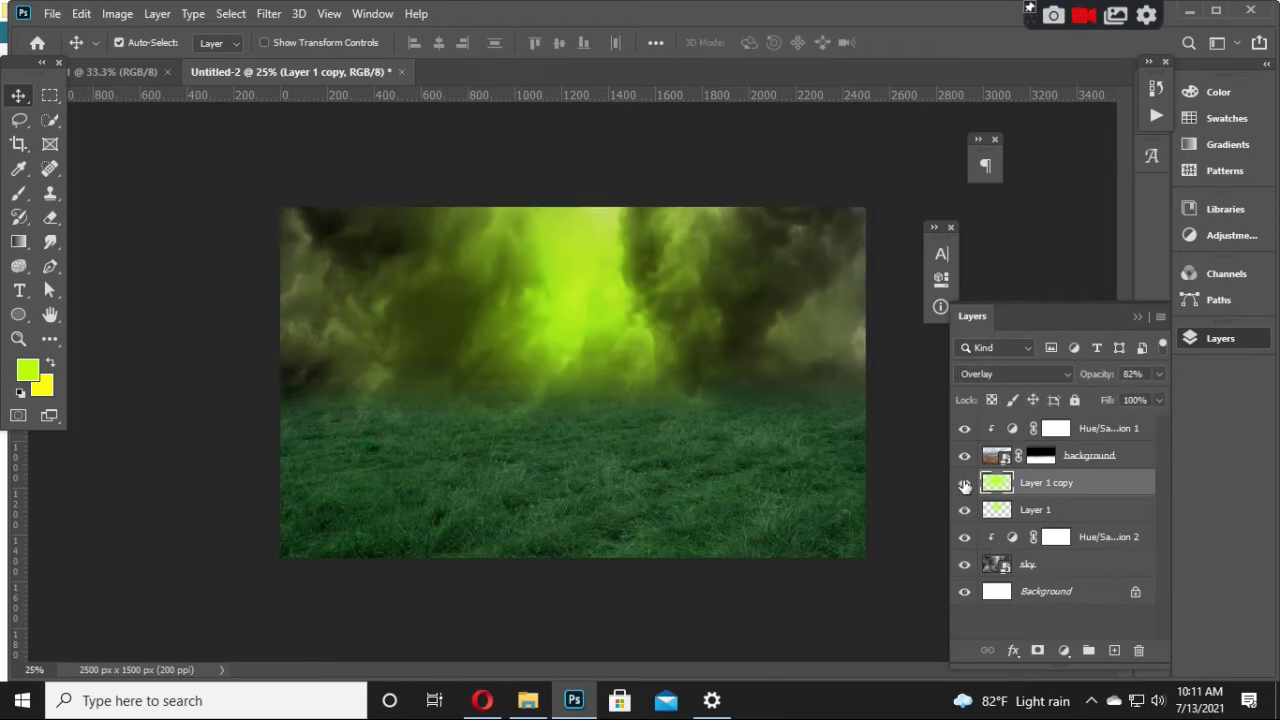
{"action": "left_click", "coordinate": [964, 483]}
{"action": "left_click", "coordinate": [964, 483]}
{"action": "left_click", "coordinate": [1040, 568]}
{"action": "double_click", "coordinate": [1012, 537]}
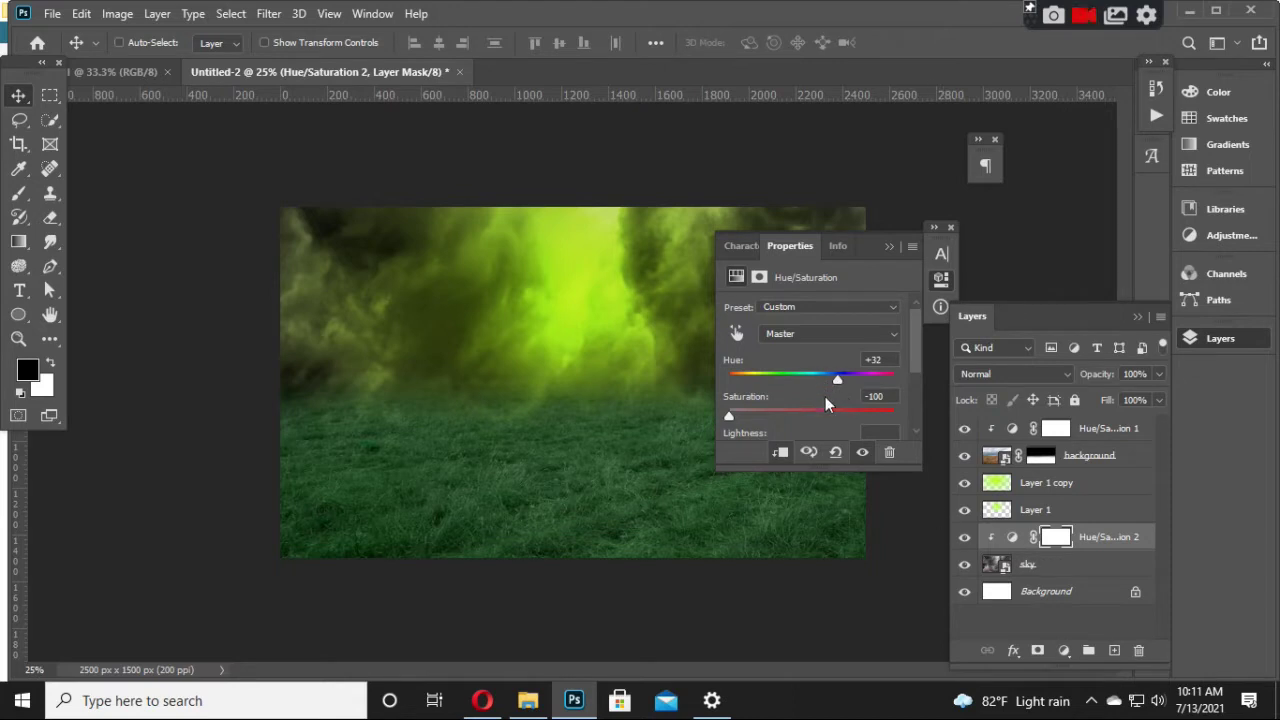
Step: Tune Hue/Saturation 1 for the grass: hue toward green, less saturation, lightness -51
{"action": "left_click", "coordinate": [1013, 428]}
{"action": "scroll", "coordinate": [826, 414], "scroll_direction": "down", "scroll_amount": 1}
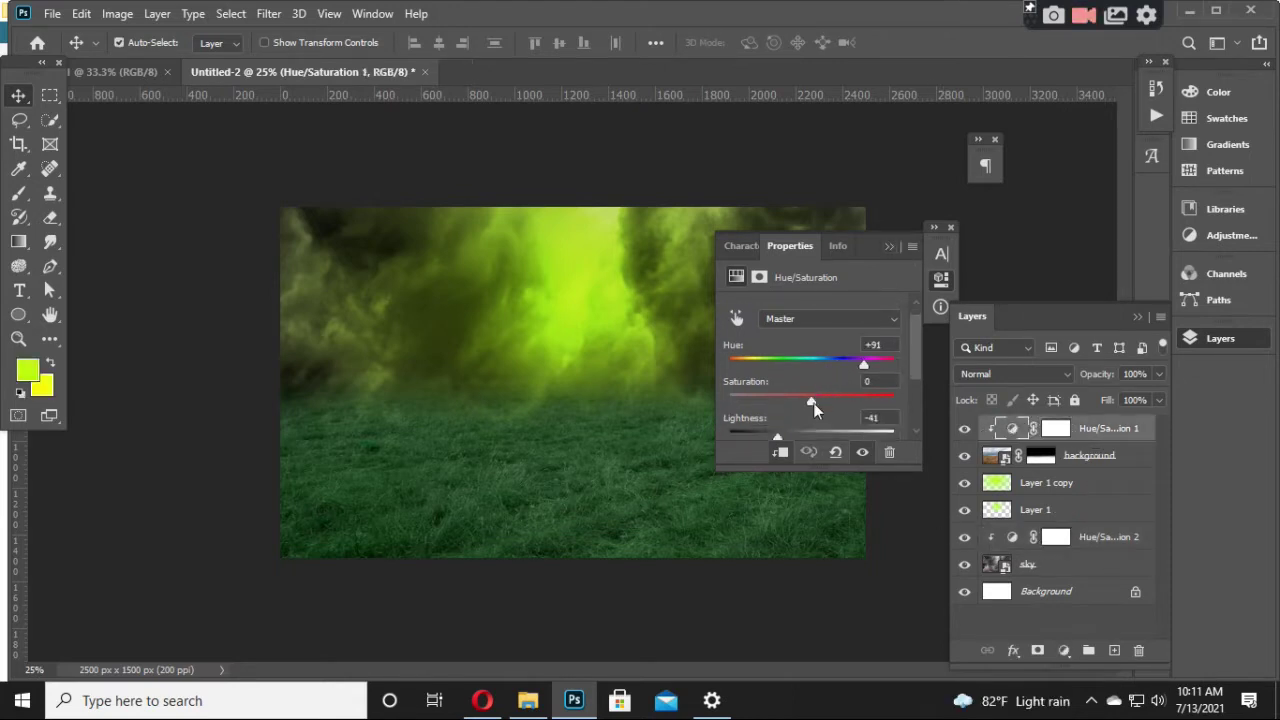
{"action": "mouse_move", "coordinate": [880, 366]}
{"action": "left_mouse_down"}
{"action": "mouse_move", "coordinate": [857, 368]}
{"action": "mouse_move", "coordinate": [853, 396]}
{"action": "left_mouse_up"}
{"action": "scroll", "coordinate": [810, 387], "scroll_direction": "down", "scroll_amount": 2}
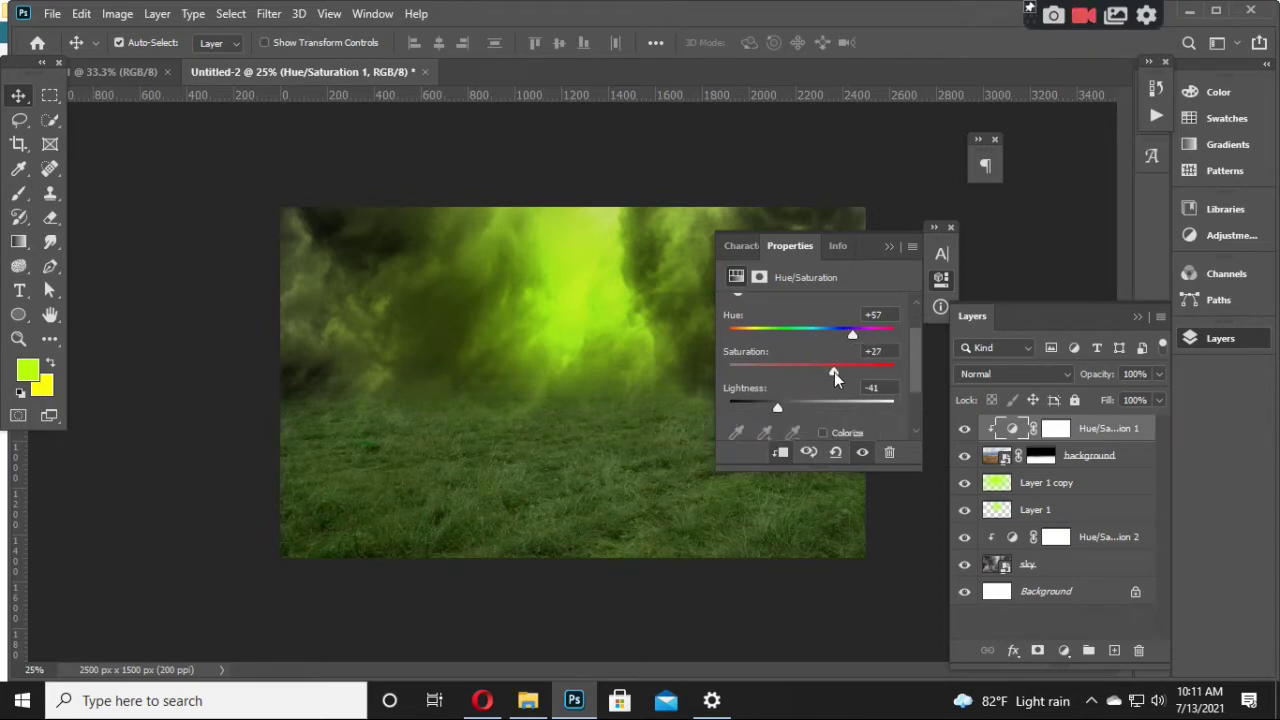
{"action": "left_click_drag", "start_coordinate": [844, 375], "coordinate": [826, 389]}
{"action": "left_click", "coordinate": [889, 247]}
{"action": "left_click", "coordinate": [965, 428]}
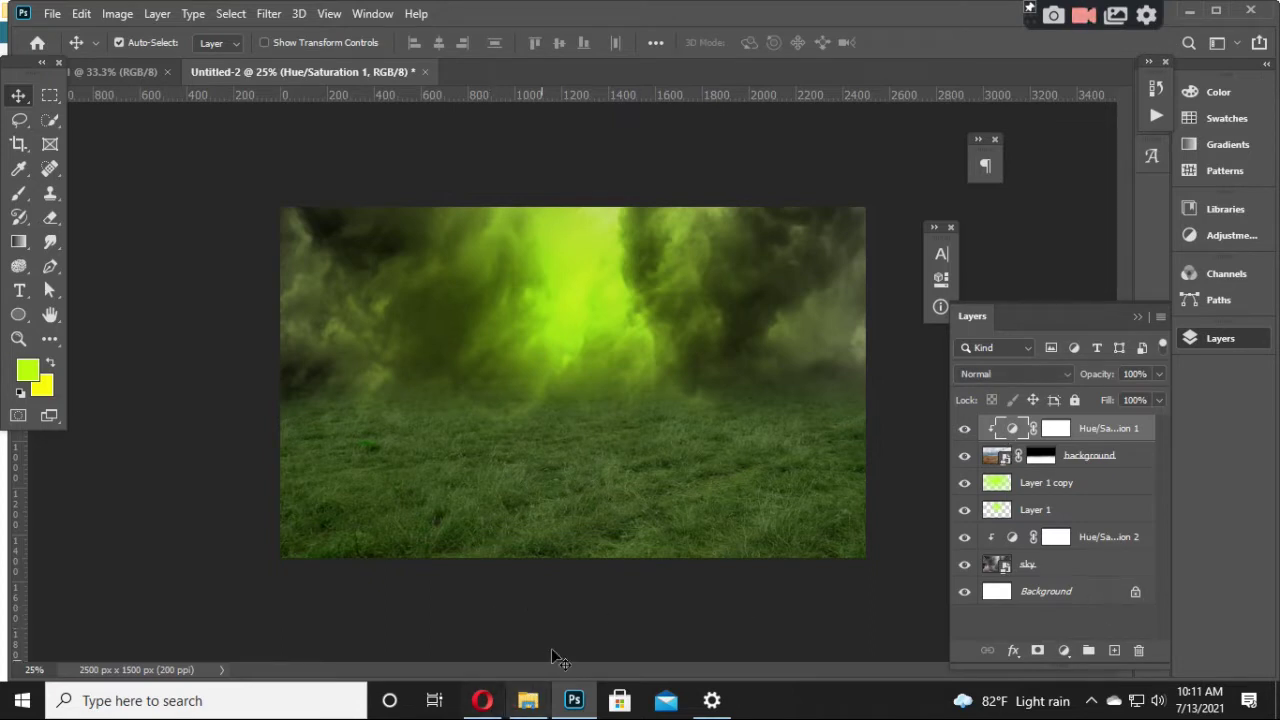
{"action": "double_click", "coordinate": [1013, 428]}
{"action": "left_click_drag", "start_coordinate": [793, 402], "coordinate": [771, 406]}
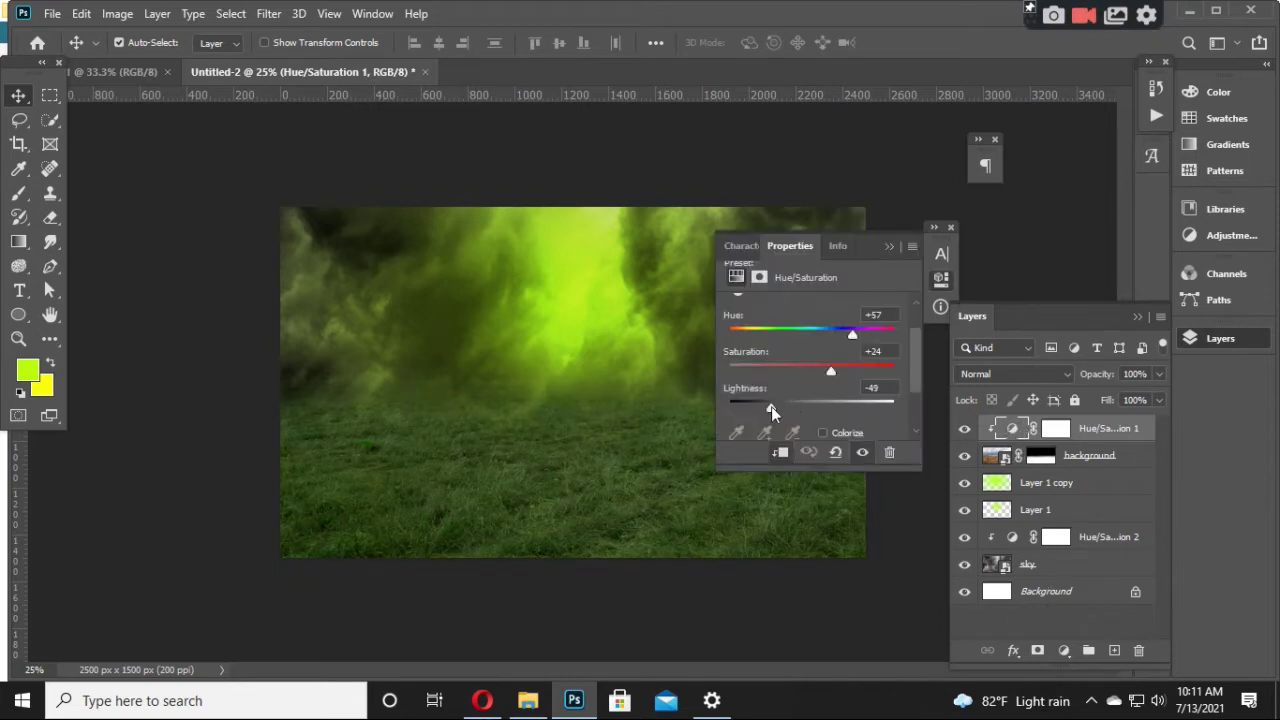
{"action": "left_click", "coordinate": [889, 246]}
Step: Refresh the alien project folder and drag the haunted house image pngwing.com (65) into the canvas
{"action": "left_click", "coordinate": [528, 700]}
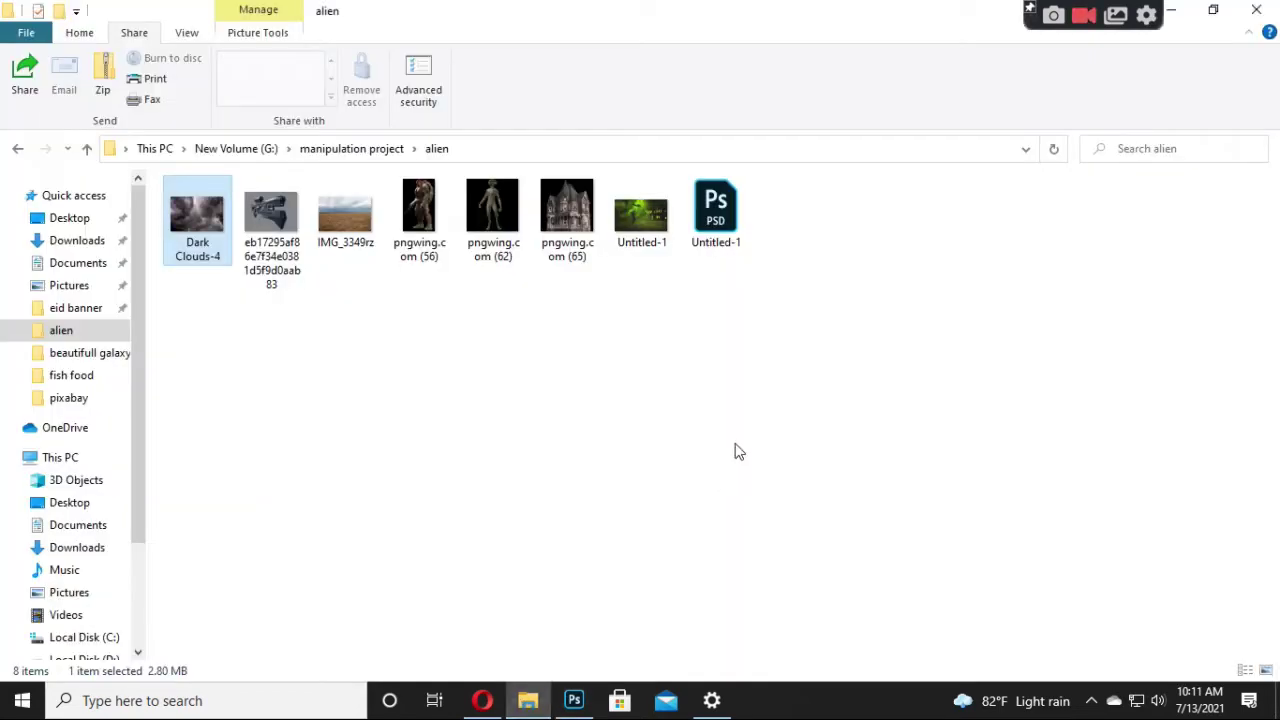
{"action": "right_click", "coordinate": [548, 531]}
{"action": "left_click", "coordinate": [641, 340]}
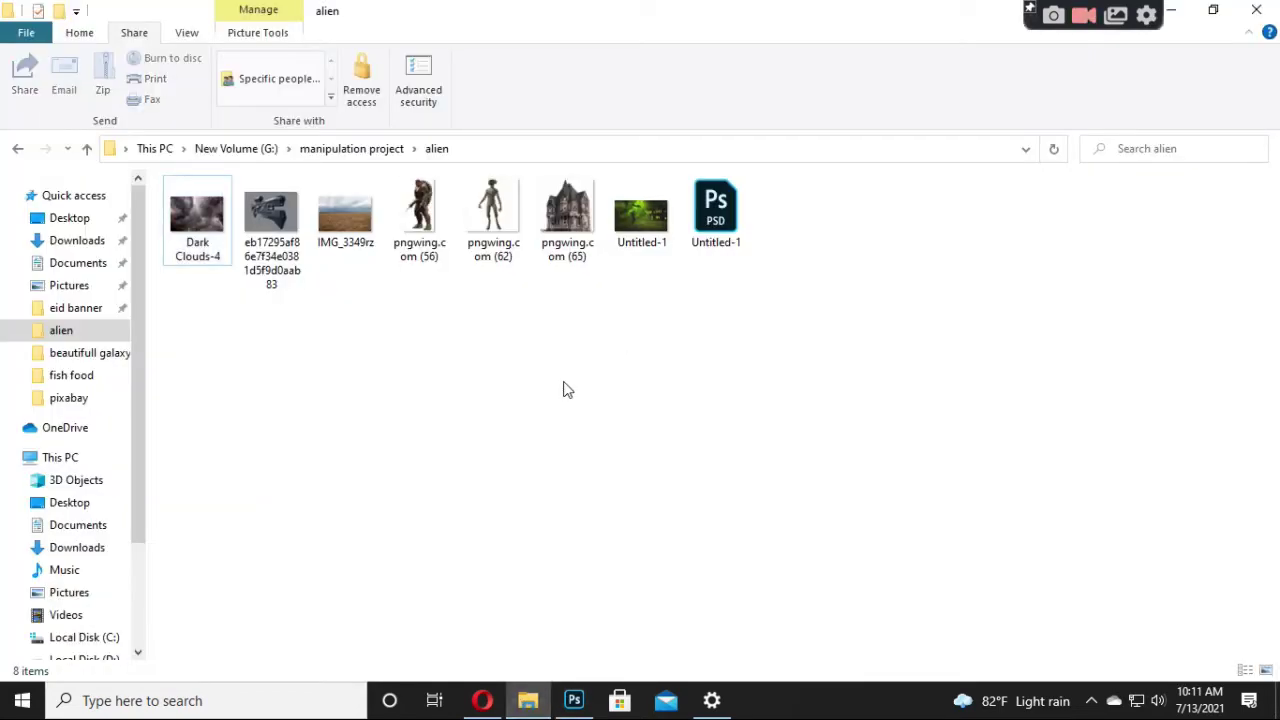
{"action": "mouse_move", "coordinate": [567, 215]}
{"action": "left_mouse_down"}
{"action": "mouse_move", "coordinate": [684, 347]}
{"action": "mouse_move", "coordinate": [791, 431]}
{"action": "left_mouse_up"}
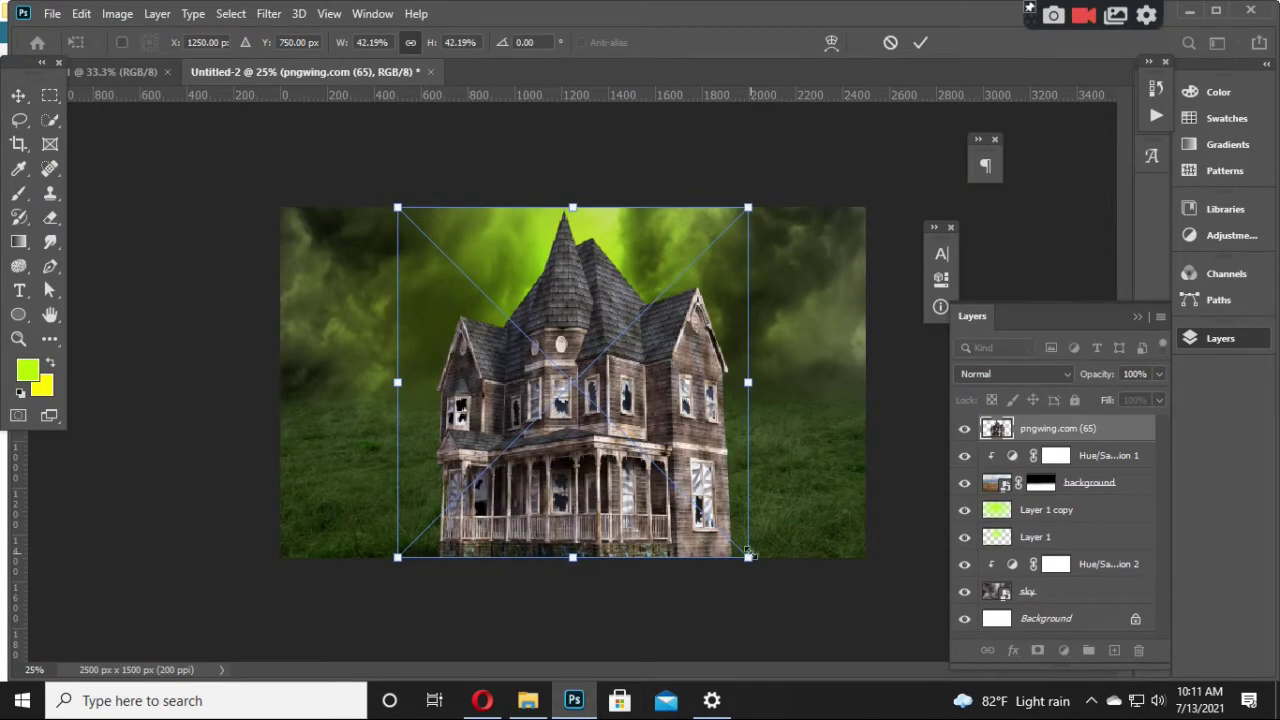
Step: Scale the haunted house down and place it on the grass at the scene's right edge
{"action": "left_click_drag", "start_coordinate": [700, 515], "coordinate": [633, 447]}
{"action": "mouse_move", "coordinate": [565, 325]}
{"action": "left_mouse_down"}
{"action": "mouse_move", "coordinate": [820, 300]}
{"action": "mouse_move", "coordinate": [822, 334]}
{"action": "left_mouse_up"}
{"action": "left_click_drag", "start_coordinate": [657, 440], "coordinate": [661, 436]}
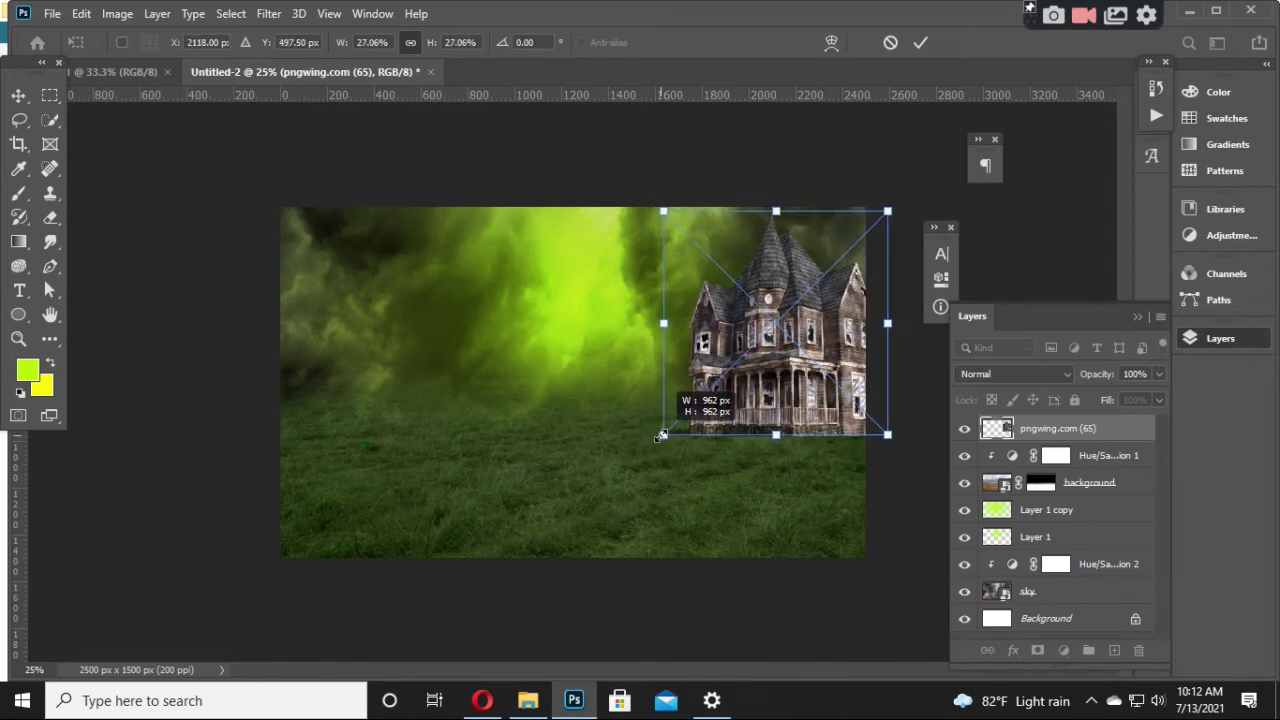
{"action": "left_click_drag", "start_coordinate": [767, 391], "coordinate": [755, 396]}
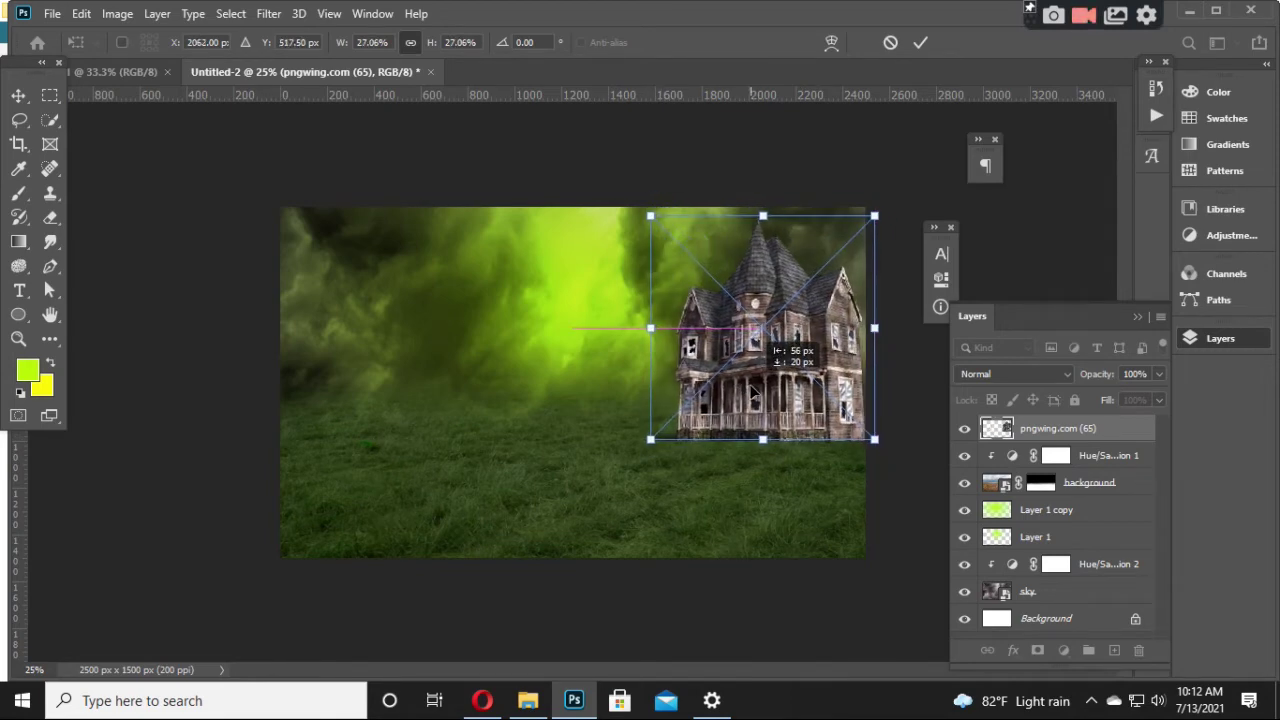
{"action": "left_click_drag", "start_coordinate": [660, 444], "coordinate": [671, 433]}
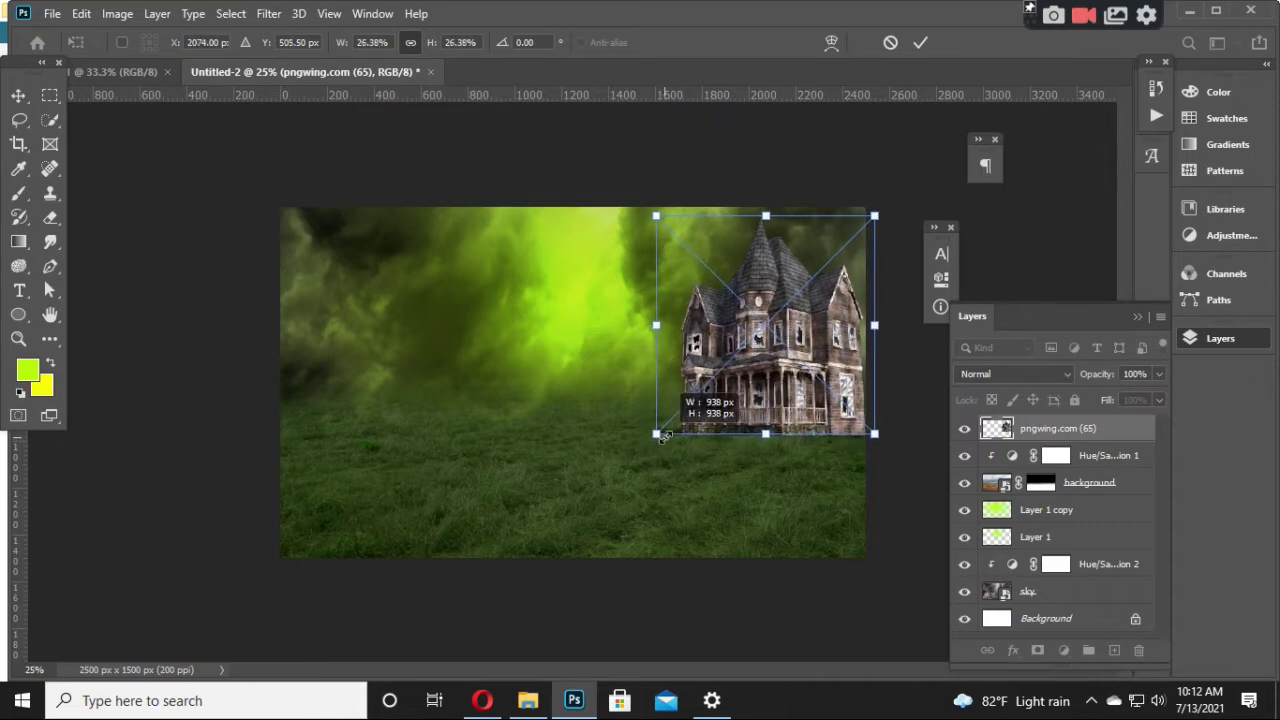
{"action": "left_click_drag", "start_coordinate": [799, 343], "coordinate": [802, 337]}
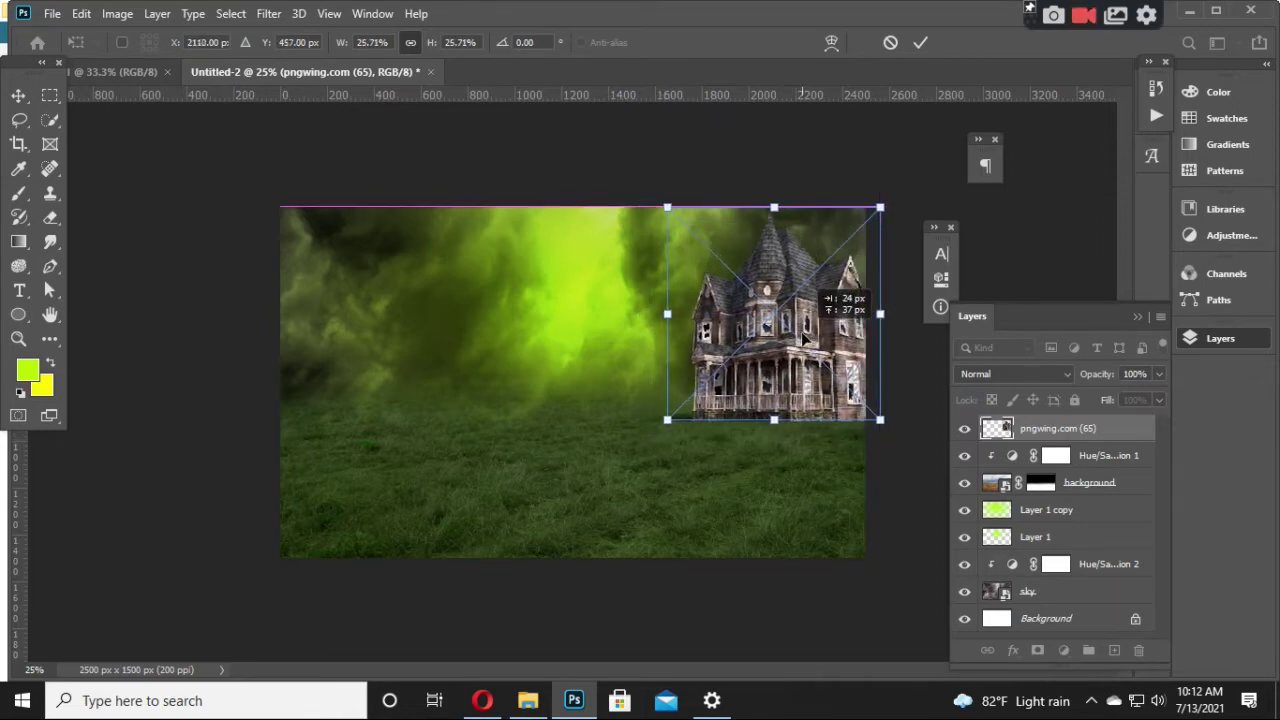
{"action": "left_click_drag", "start_coordinate": [668, 418], "coordinate": [642, 400]}
{"action": "left_click_drag", "start_coordinate": [811, 397], "coordinate": [811, 403]}
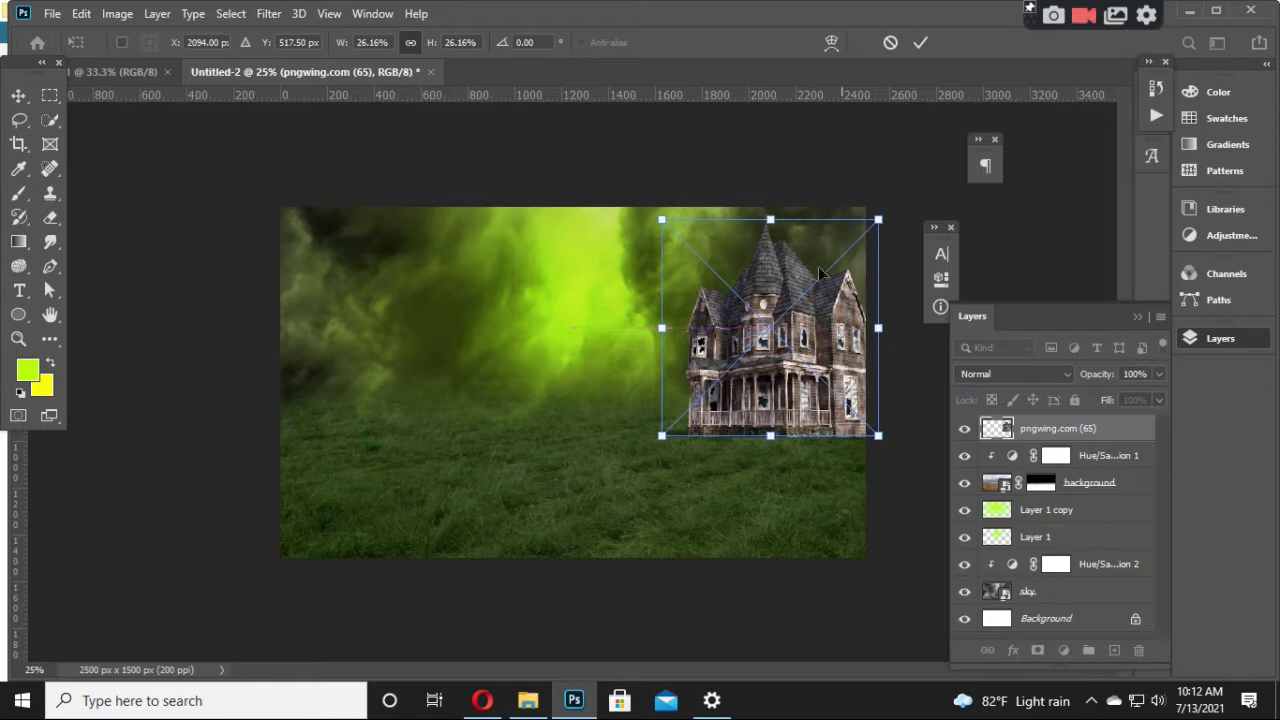
{"action": "left_click_drag", "start_coordinate": [661, 330], "coordinate": [650, 330]}
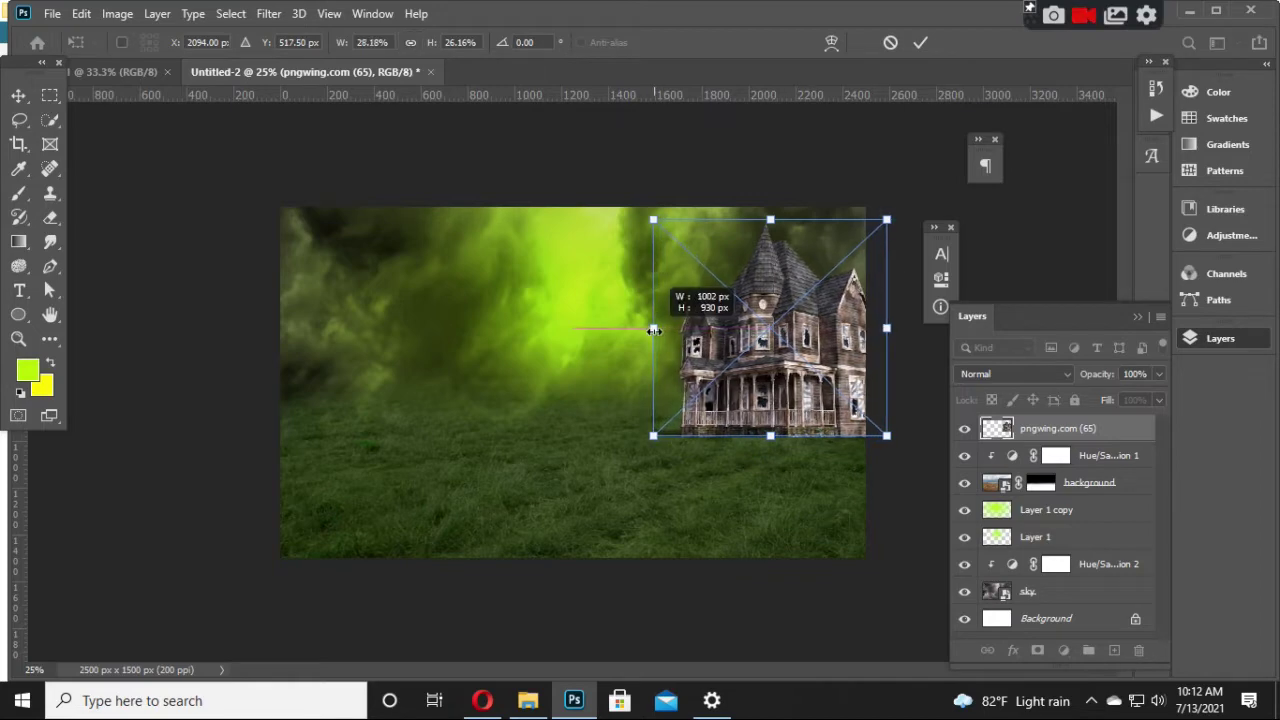
{"action": "mouse_move", "coordinate": [830, 352]}
{"action": "left_mouse_down"}
{"action": "mouse_move", "coordinate": [781, 355]}
{"action": "mouse_move", "coordinate": [815, 350]}
{"action": "left_mouse_up"}
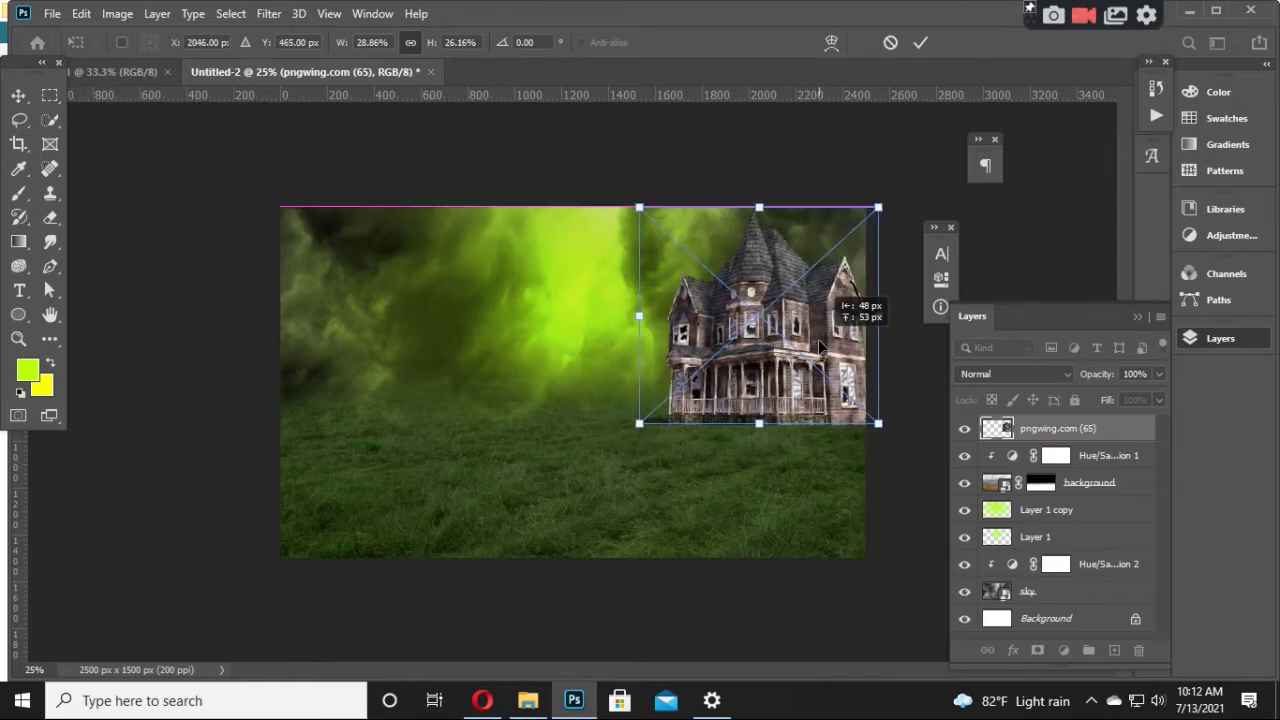
{"action": "left_click_drag", "start_coordinate": [815, 350], "coordinate": [817, 352]}
{"action": "key", "text": "Return"}
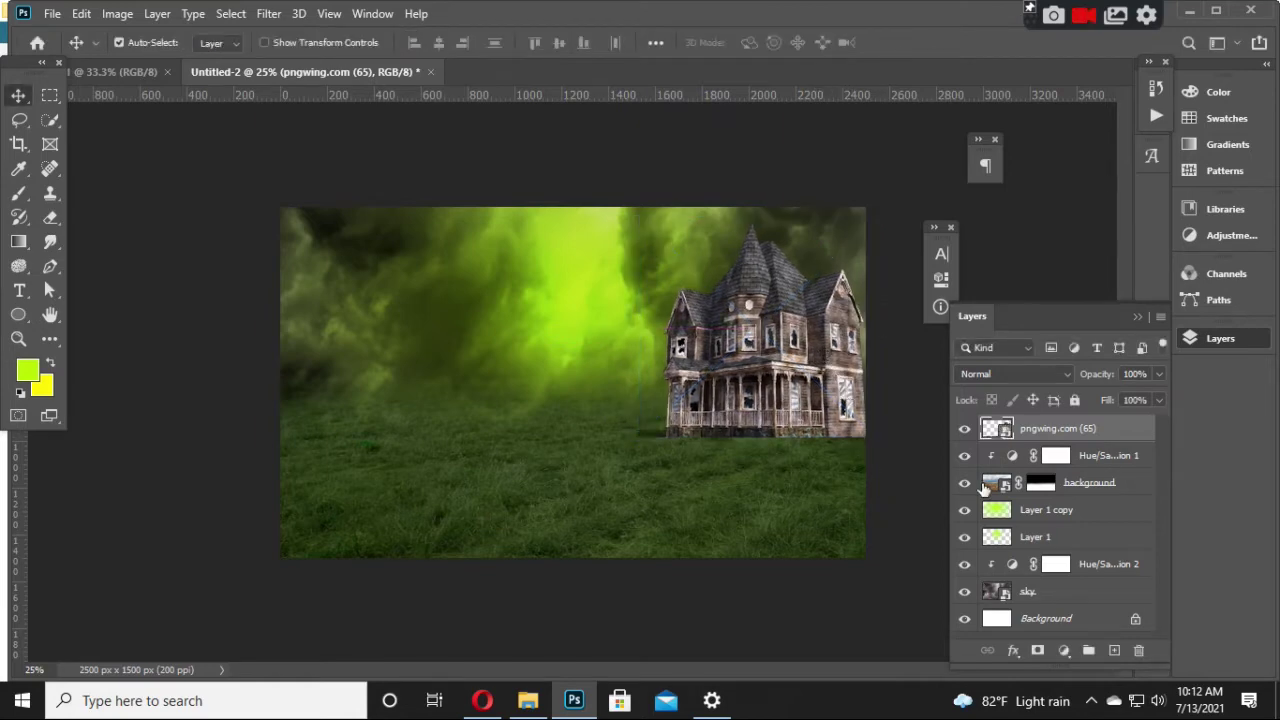
Step: Rename the house layer to 'home'
{"action": "double_click", "coordinate": [1040, 428]}
{"action": "type", "text": "home"}
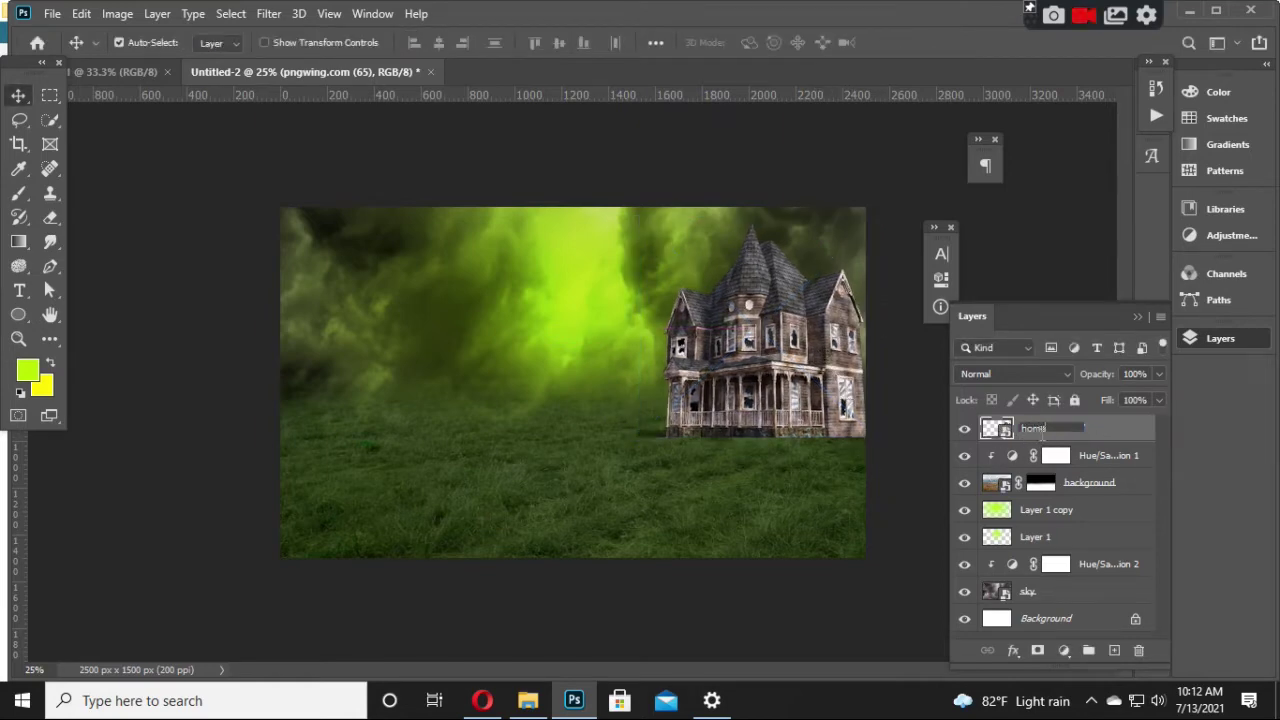
{"action": "key", "text": "Return"}
{"action": "left_click", "coordinate": [964, 428]}
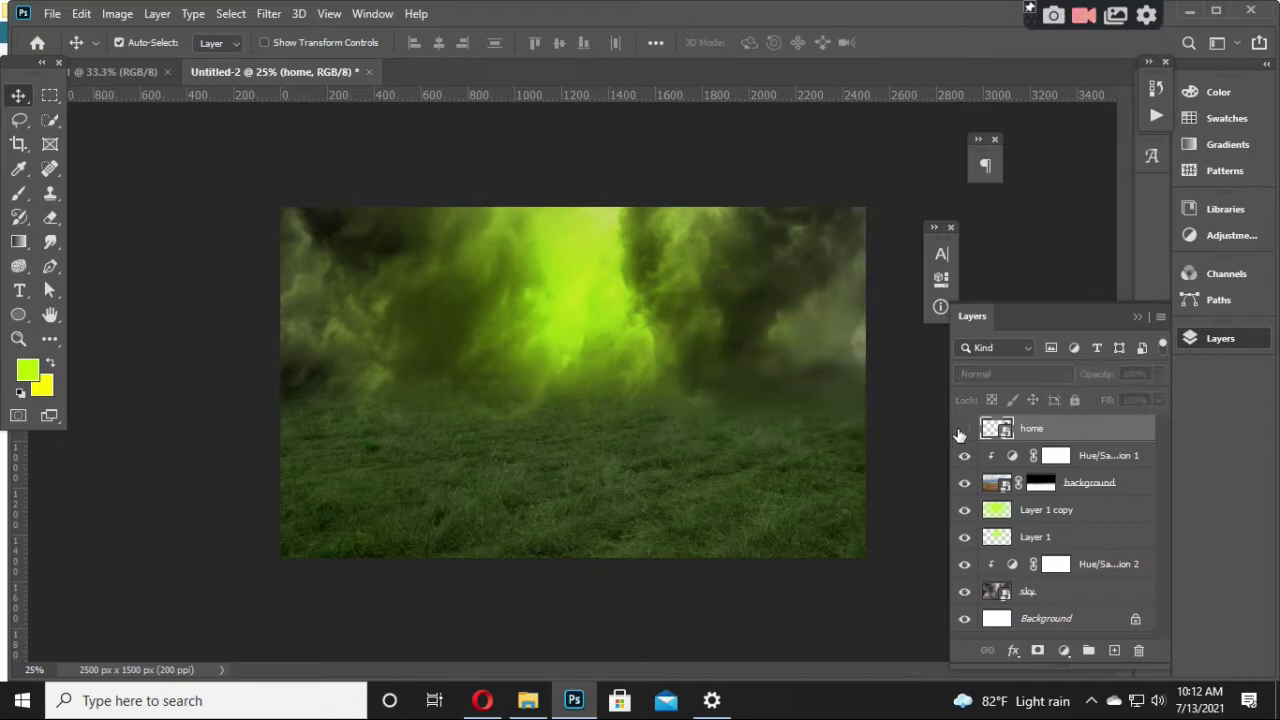
{"action": "left_click", "coordinate": [964, 428]}
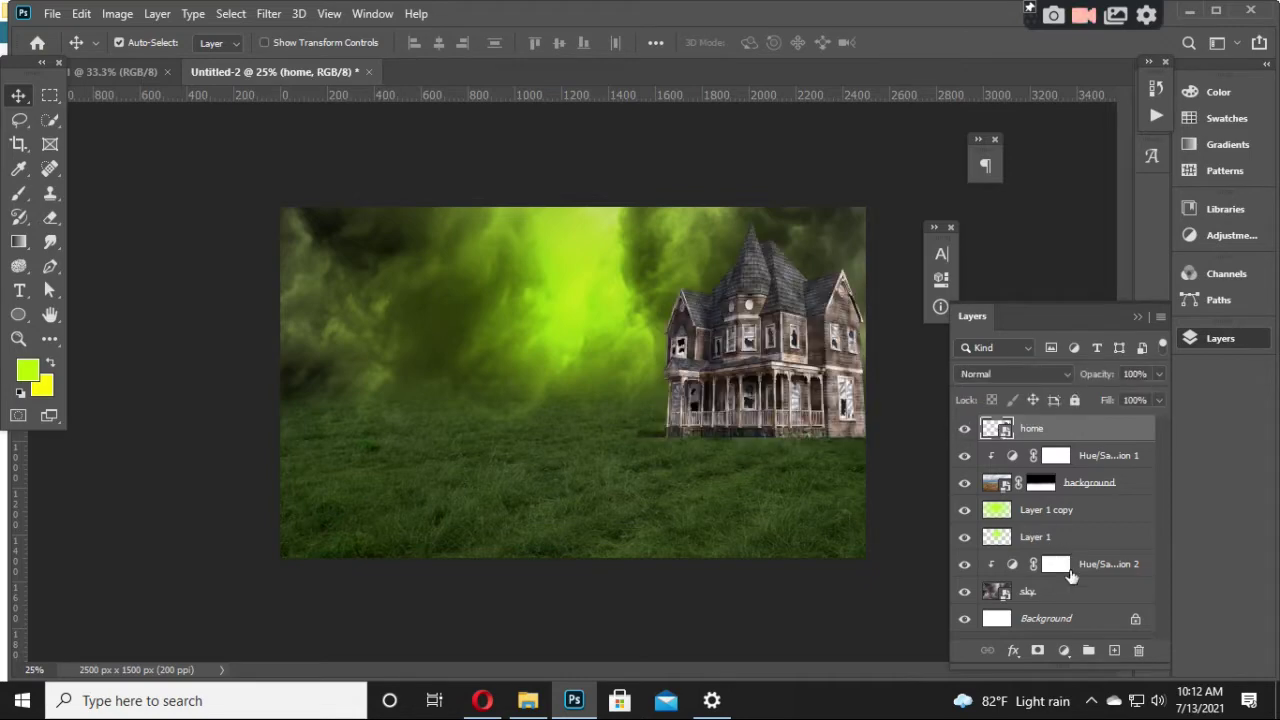
Step: Add a Hue/Saturation adjustment to the house with saturation -51 and much lower lightness
{"action": "left_click", "coordinate": [1063, 650]}
{"action": "left_click", "coordinate": [1090, 468]}
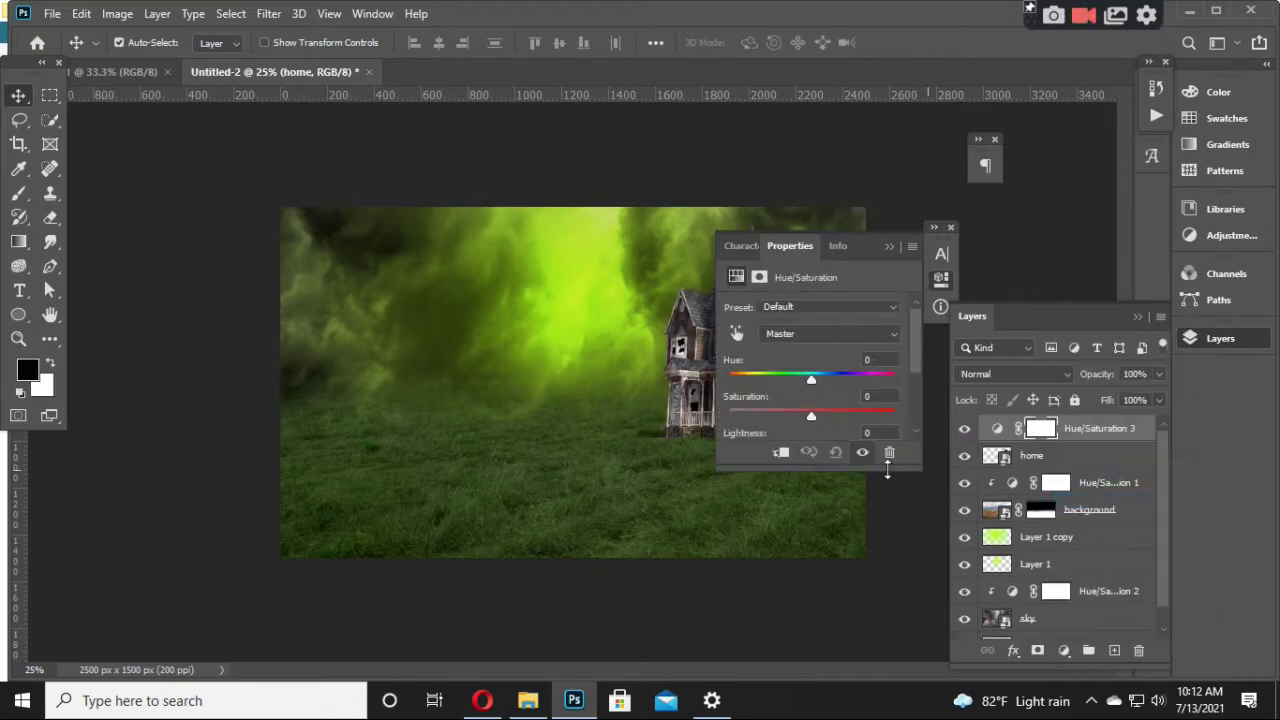
{"action": "left_click_drag", "start_coordinate": [867, 243], "coordinate": [1011, 214]}
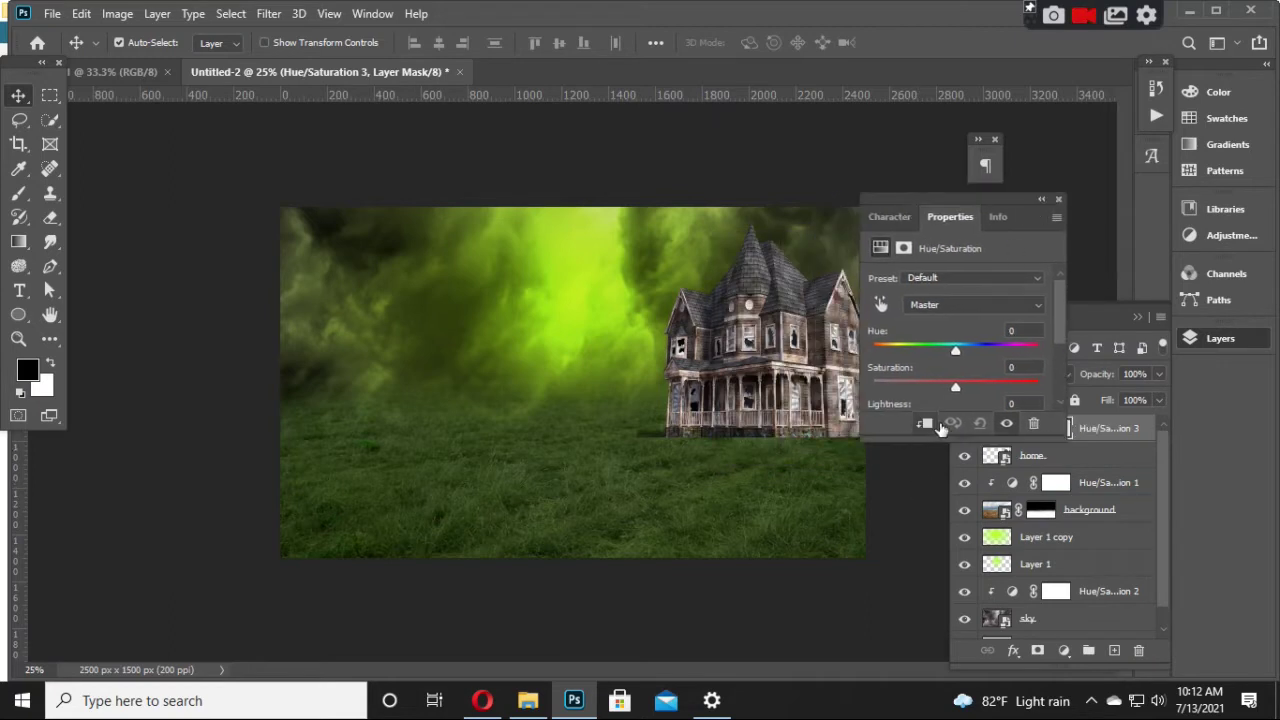
{"action": "scroll", "coordinate": [940, 428], "scroll_direction": "down", "scroll_amount": 2}
{"action": "left_click_drag", "start_coordinate": [955, 327], "coordinate": [913, 327]}
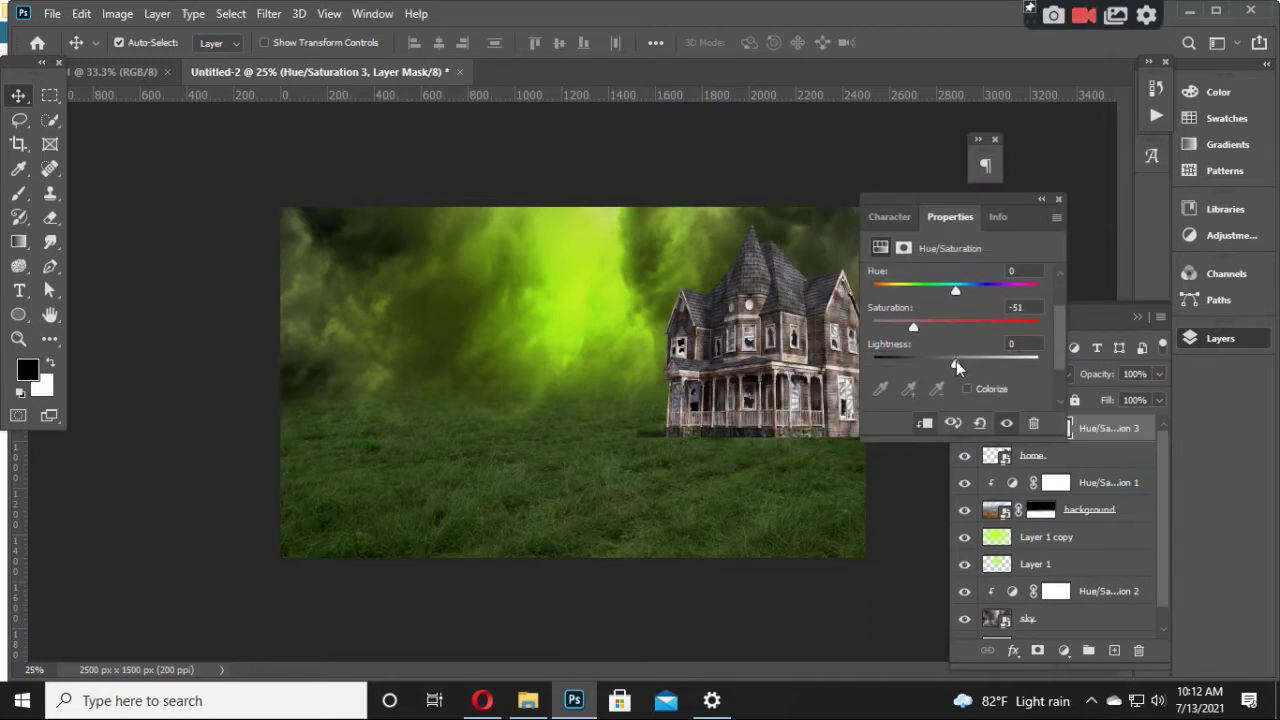
{"action": "mouse_move", "coordinate": [956, 363]}
{"action": "left_mouse_down"}
{"action": "mouse_move", "coordinate": [894, 392]}
{"action": "mouse_move", "coordinate": [912, 390]}
{"action": "left_mouse_up"}
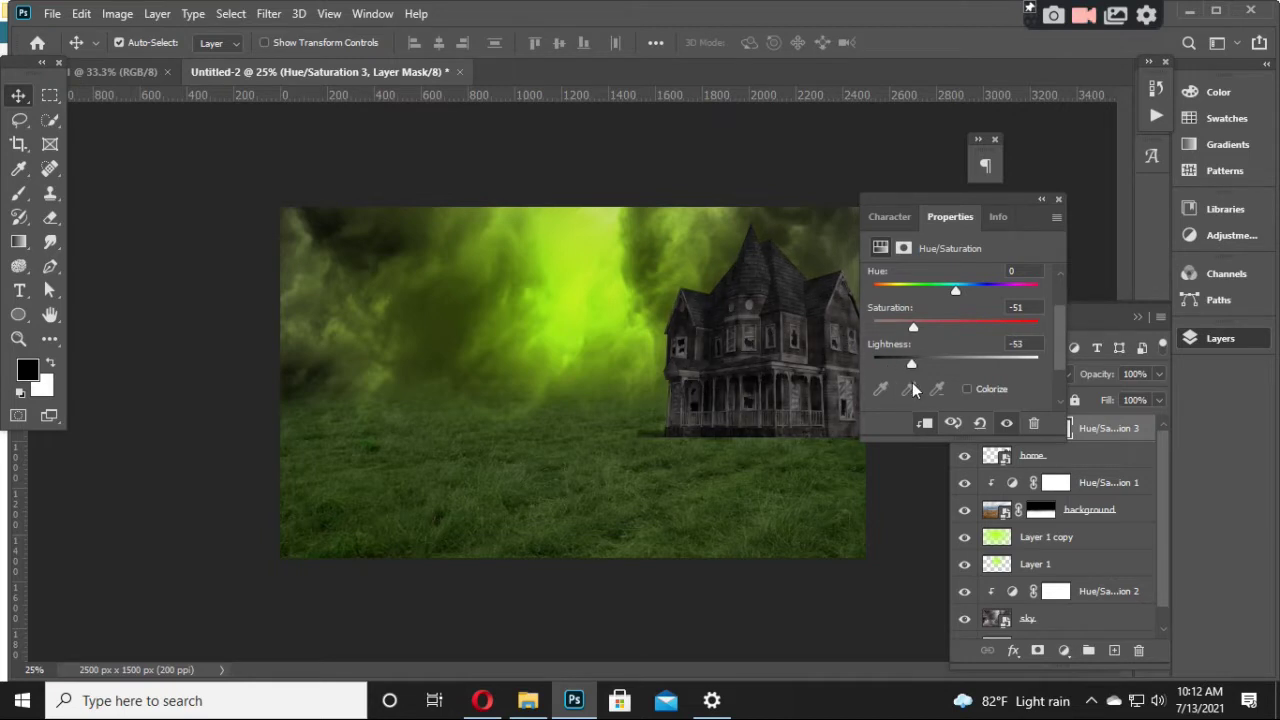
{"action": "left_click", "coordinate": [1041, 199]}
Step: Add a layer mask to the home layer and zoom in on the house's base with the Brush tool
{"action": "left_click", "coordinate": [1054, 455]}
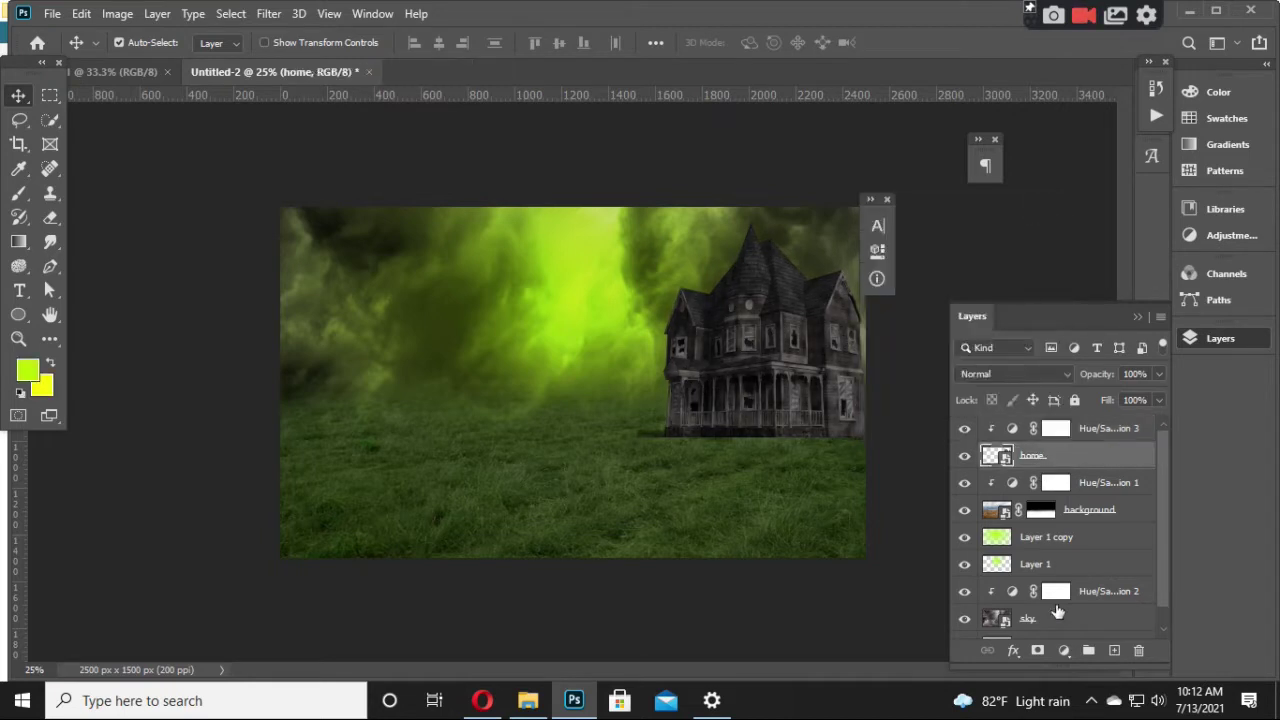
{"action": "left_click", "coordinate": [1037, 651]}
{"action": "left_click", "coordinate": [20, 200]}
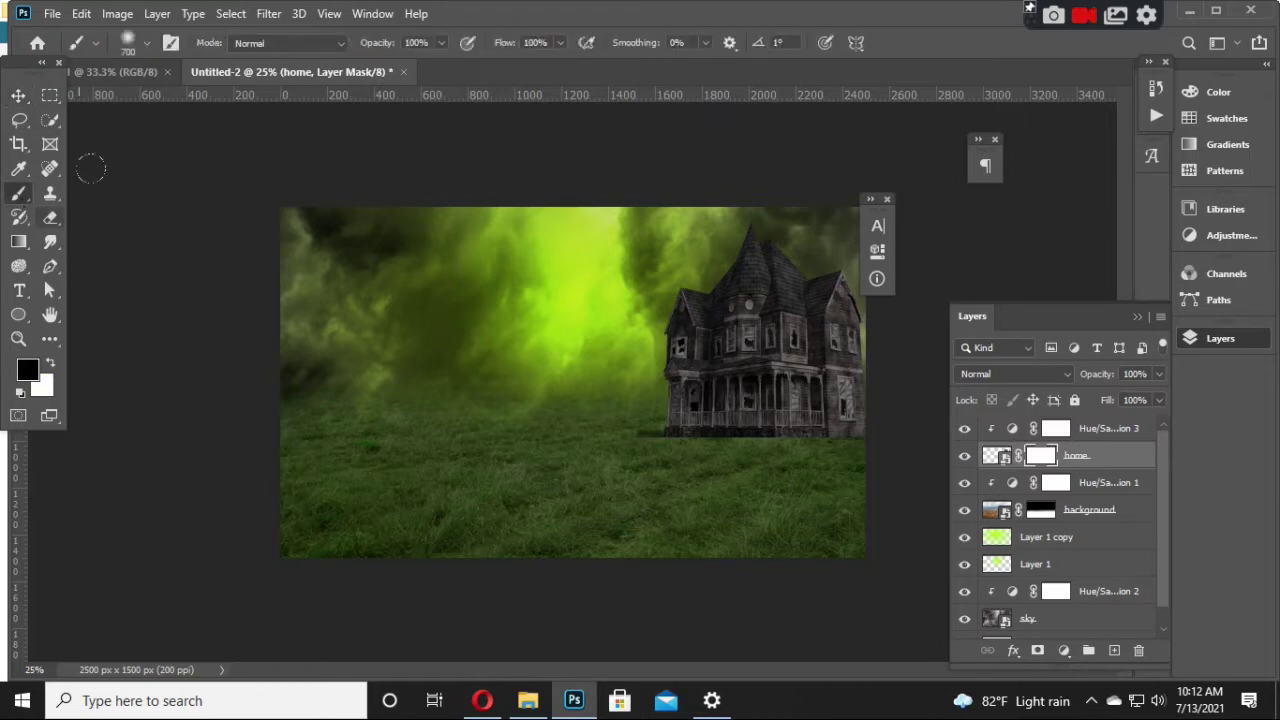
{"action": "right_click", "coordinate": [538, 330]}
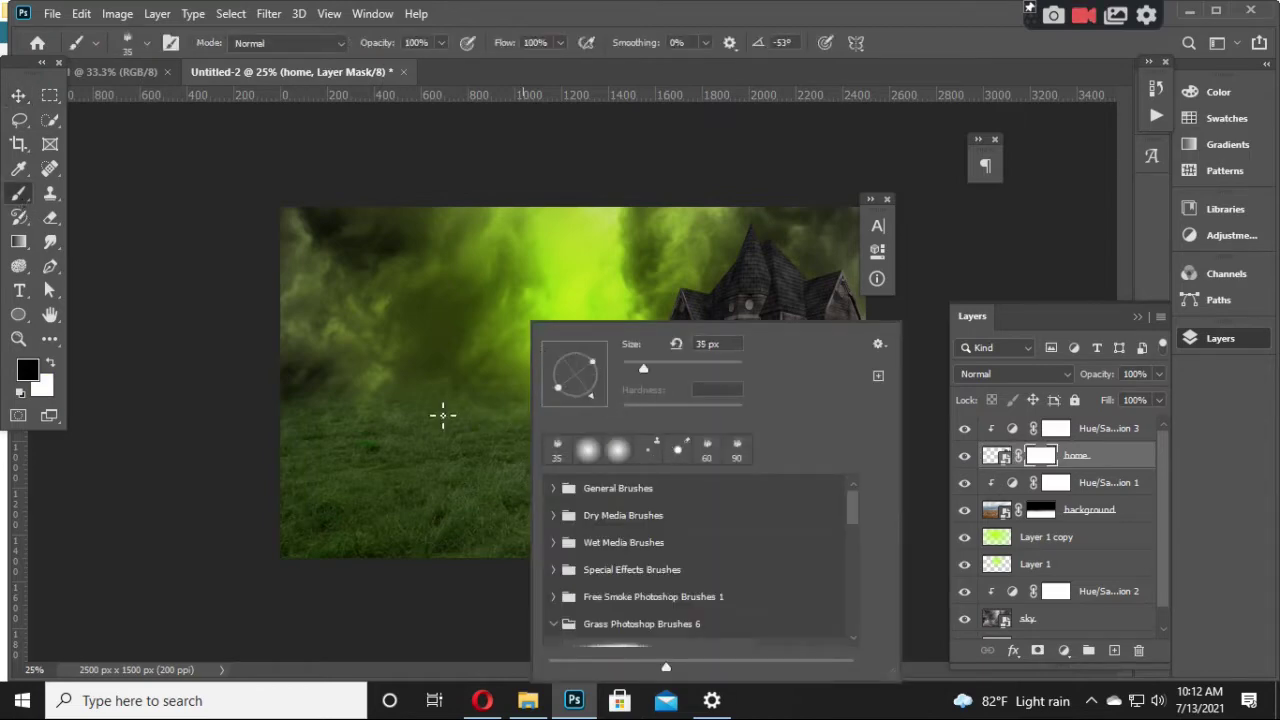
{"action": "key", "text": "Escape"}
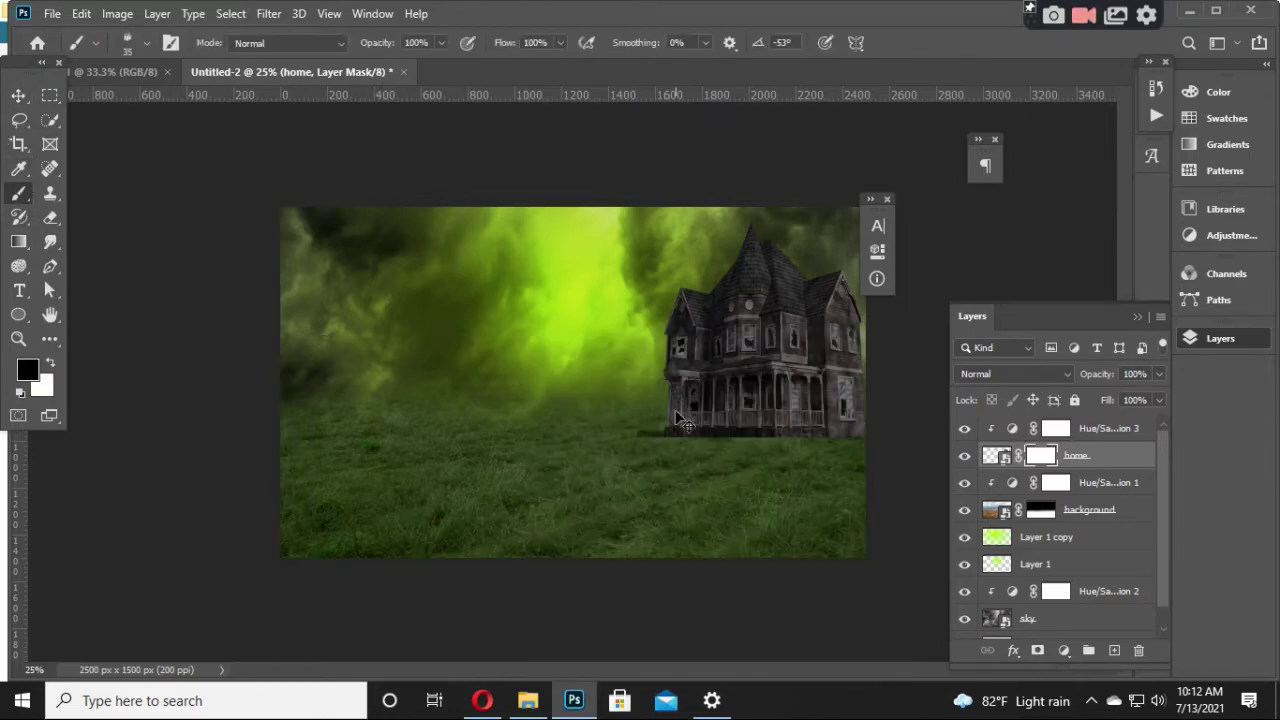
{"action": "key", "text": "ctrl+plus"}
{"action": "key", "text": "ctrl+1"}
{"action": "left_click_drag", "start_coordinate": [678, 410], "coordinate": [417, 318]}
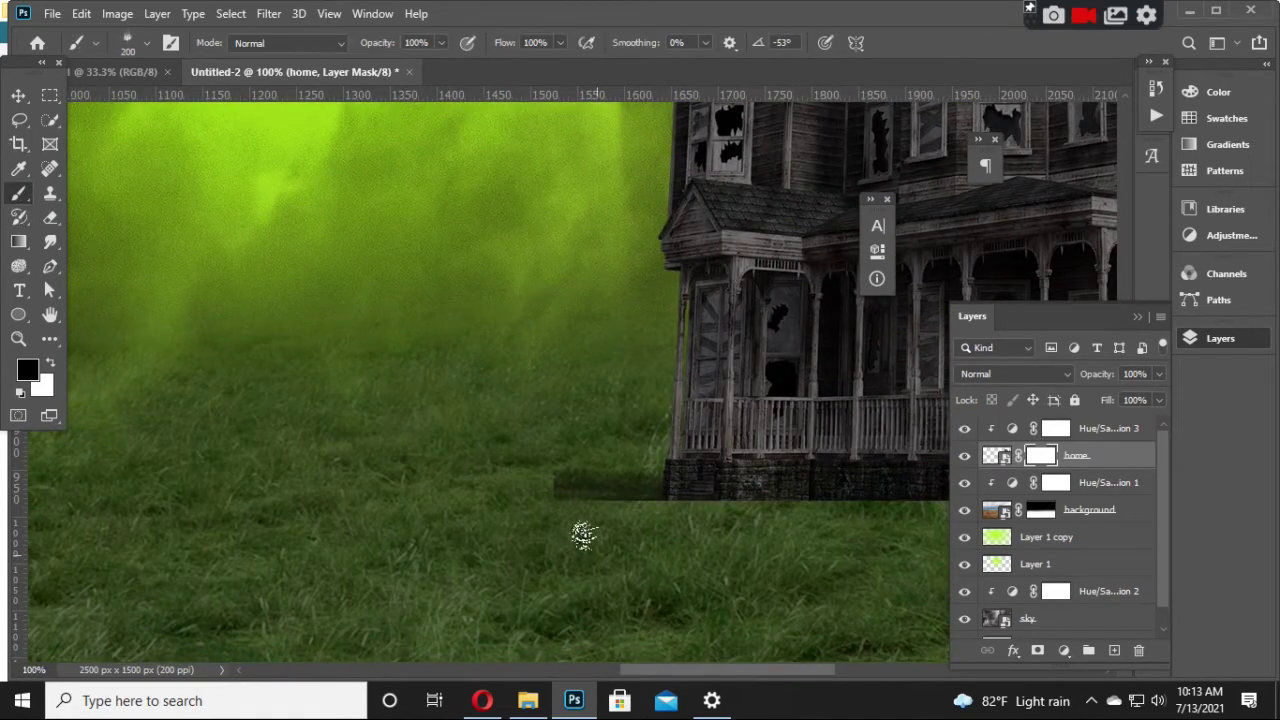
Step: Choose a grass brush and paint grass over the house's bottom edge, adjusting the brush size
{"action": "right_click", "coordinate": [584, 480]}
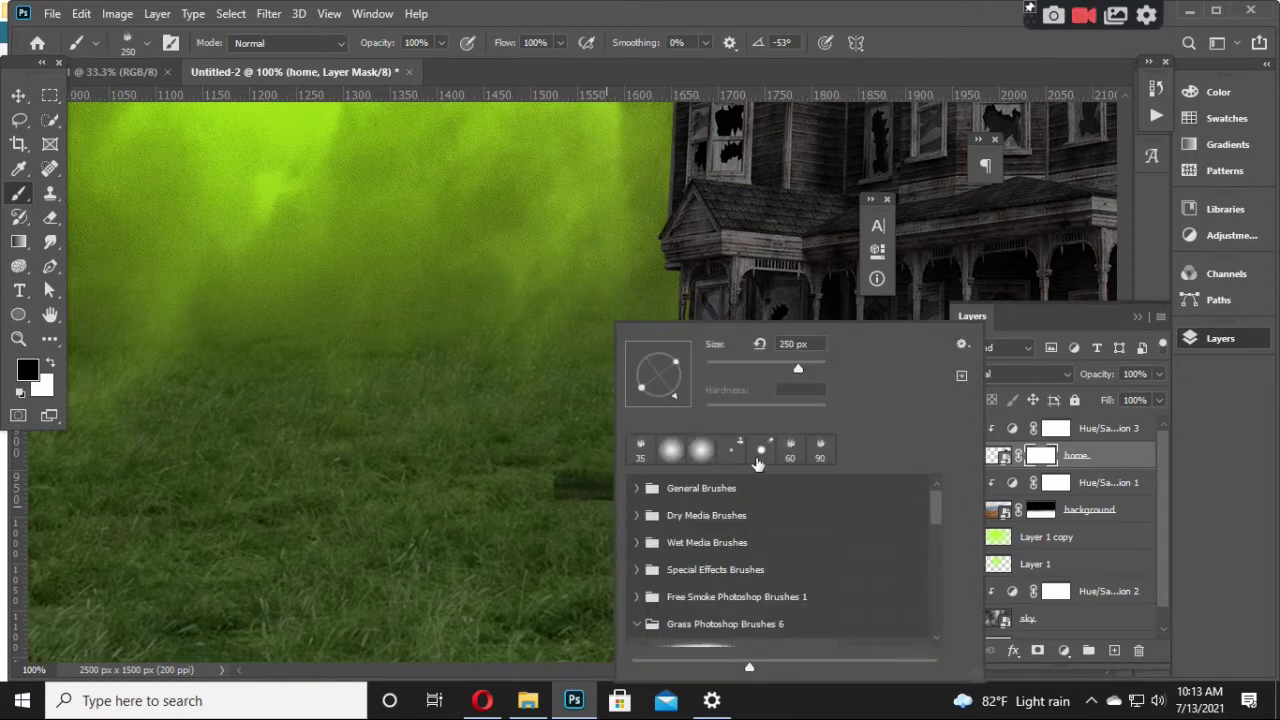
{"action": "left_click", "coordinate": [792, 452]}
{"action": "left_click", "coordinate": [571, 495]}
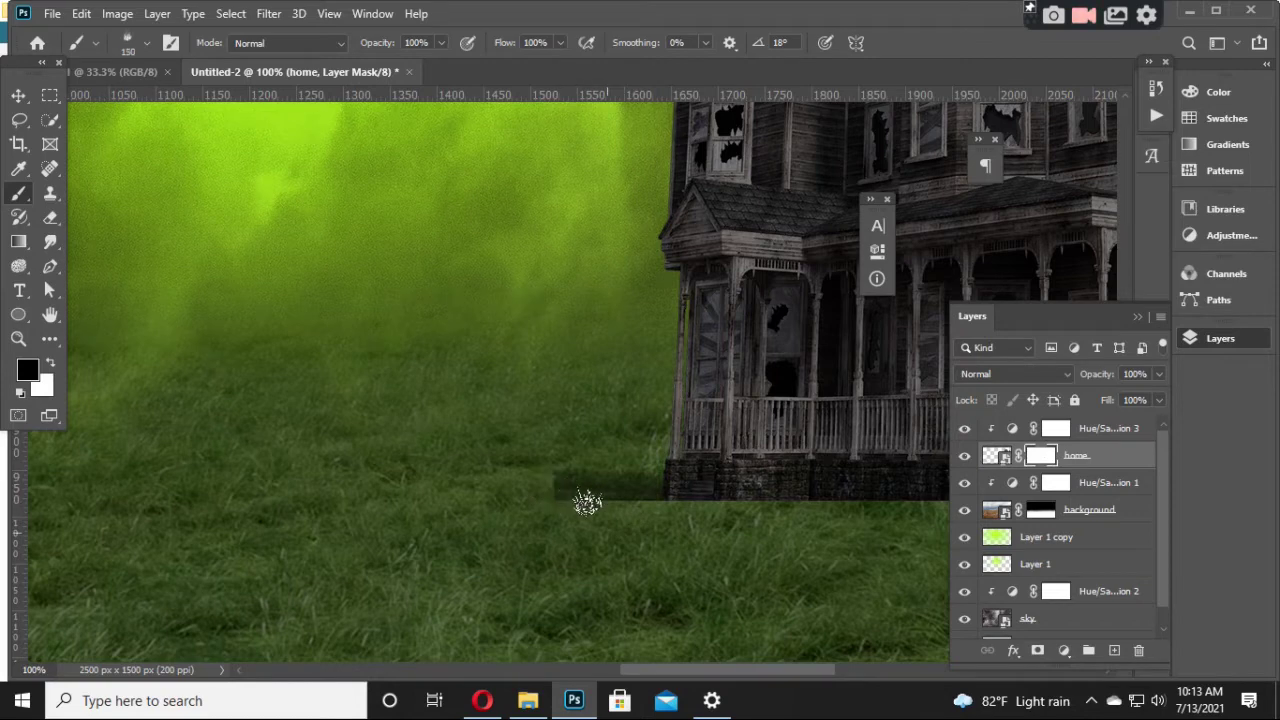
{"action": "mouse_move", "coordinate": [587, 502]}
{"action": "left_mouse_down"}
{"action": "mouse_move", "coordinate": [560, 463]}
{"action": "mouse_move", "coordinate": [608, 477]}
{"action": "mouse_move", "coordinate": [627, 510]}
{"action": "left_mouse_up"}
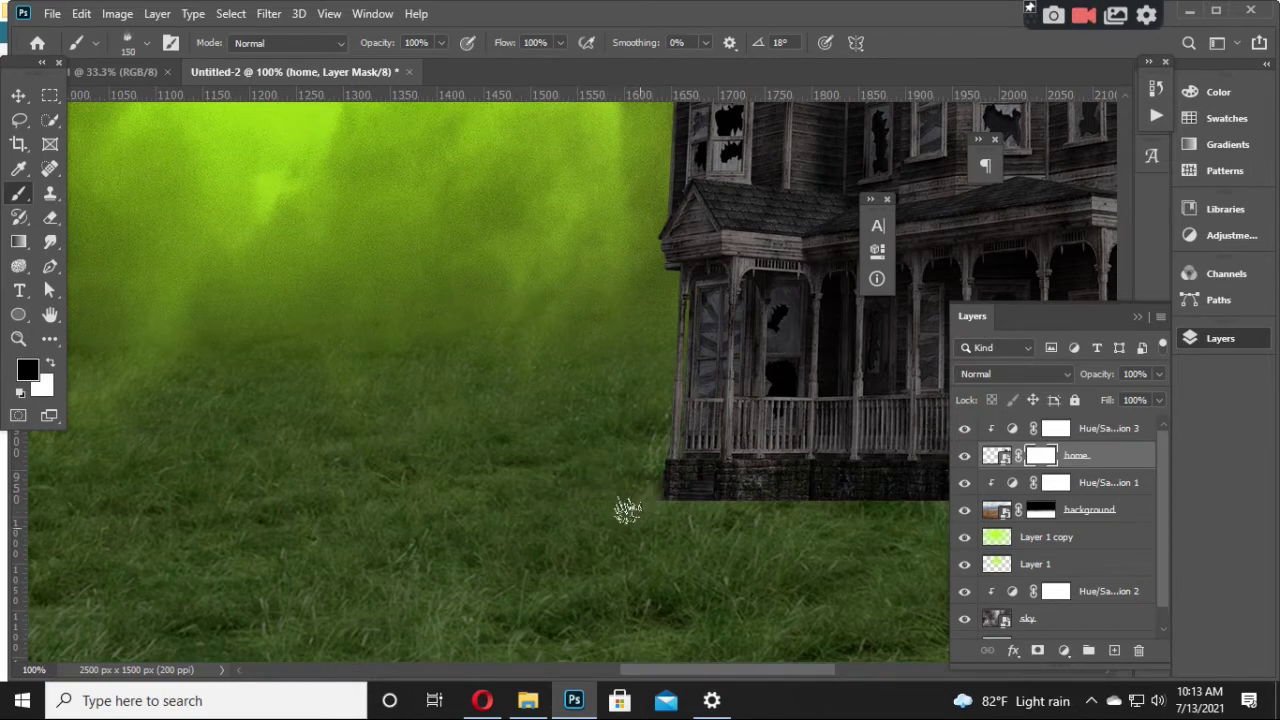
{"action": "key", "text": "bracketright"}
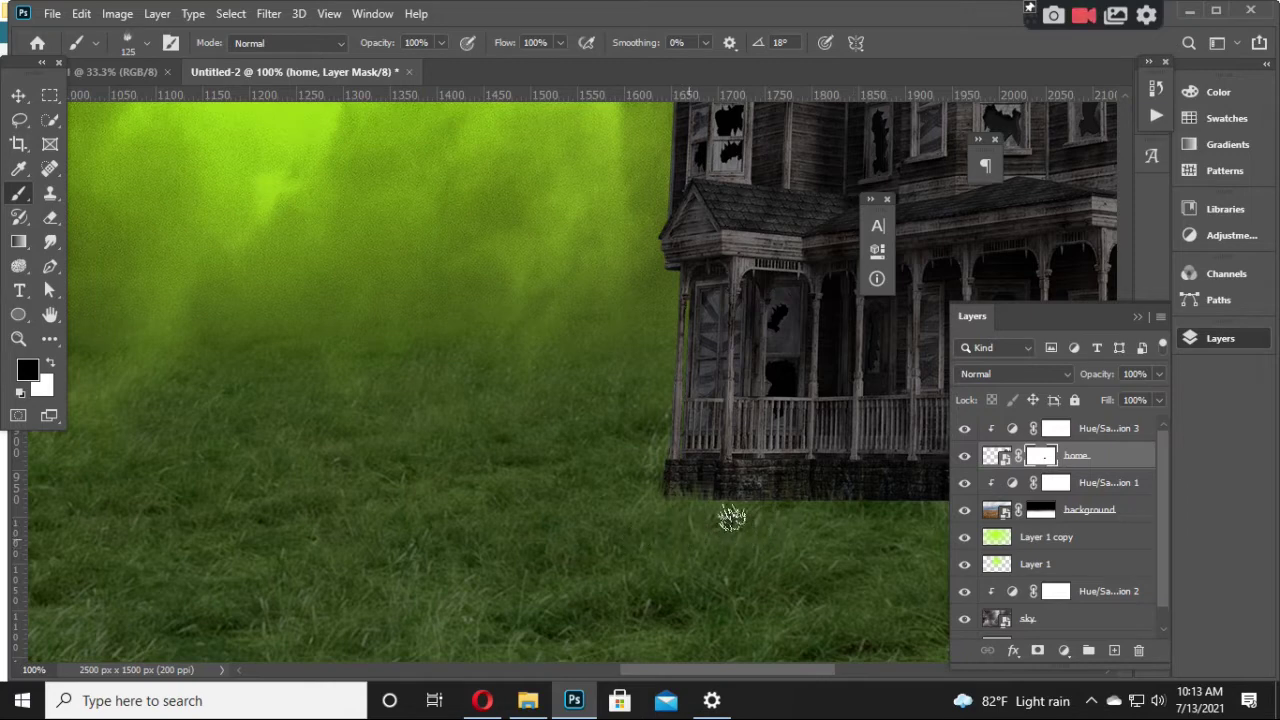
{"action": "left_click_drag", "start_coordinate": [632, 512], "coordinate": [513, 447]}
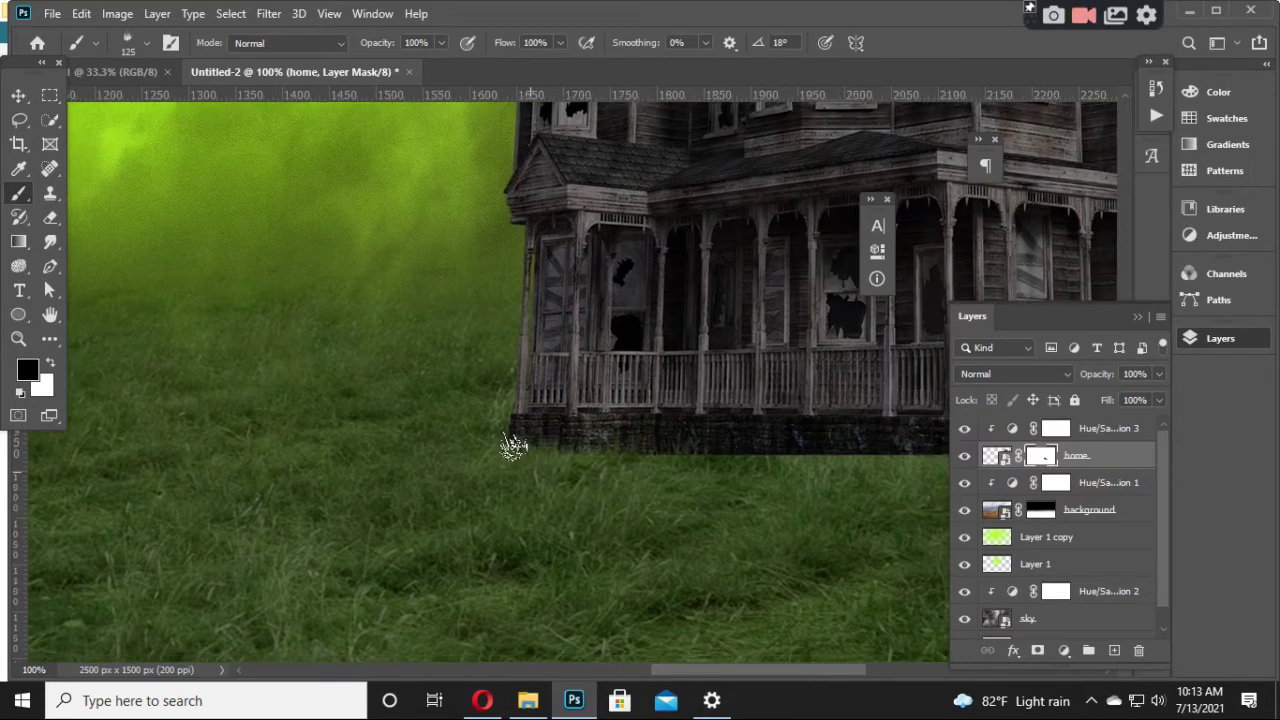
{"action": "key", "text": "bracketright"}
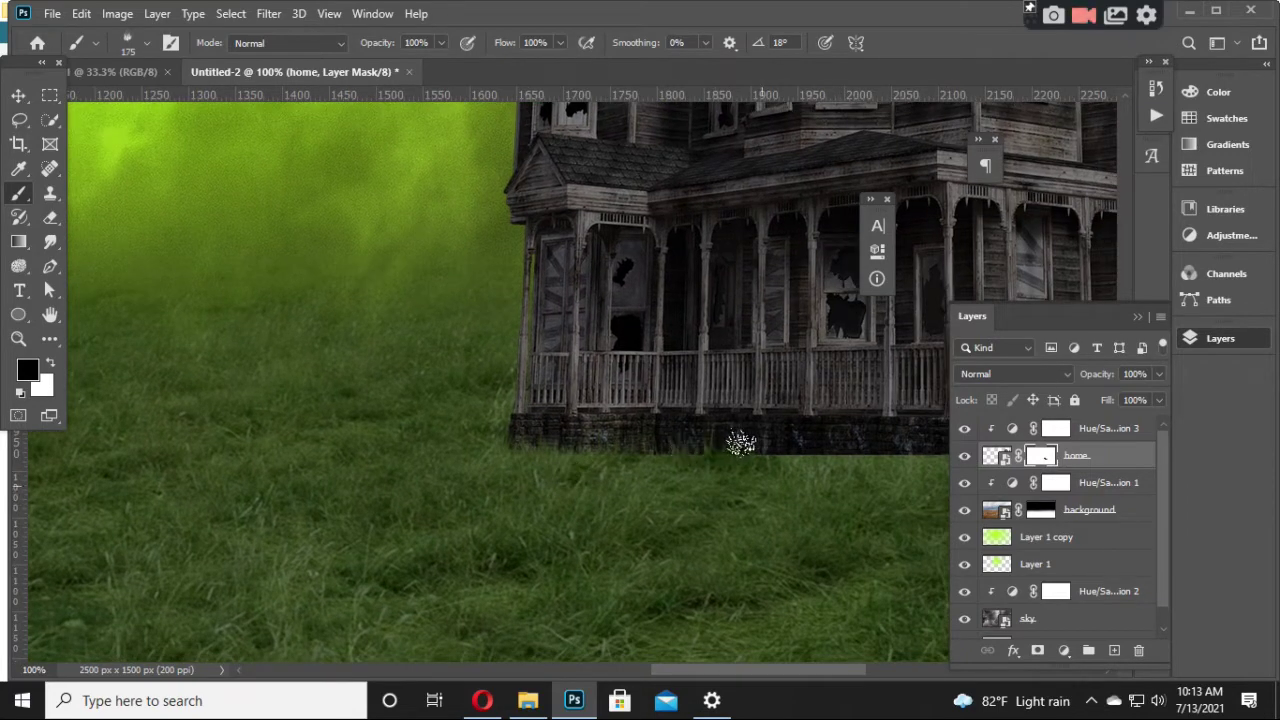
{"action": "key", "text": "bracketleft"}
{"action": "key", "text": "bracketleft"}
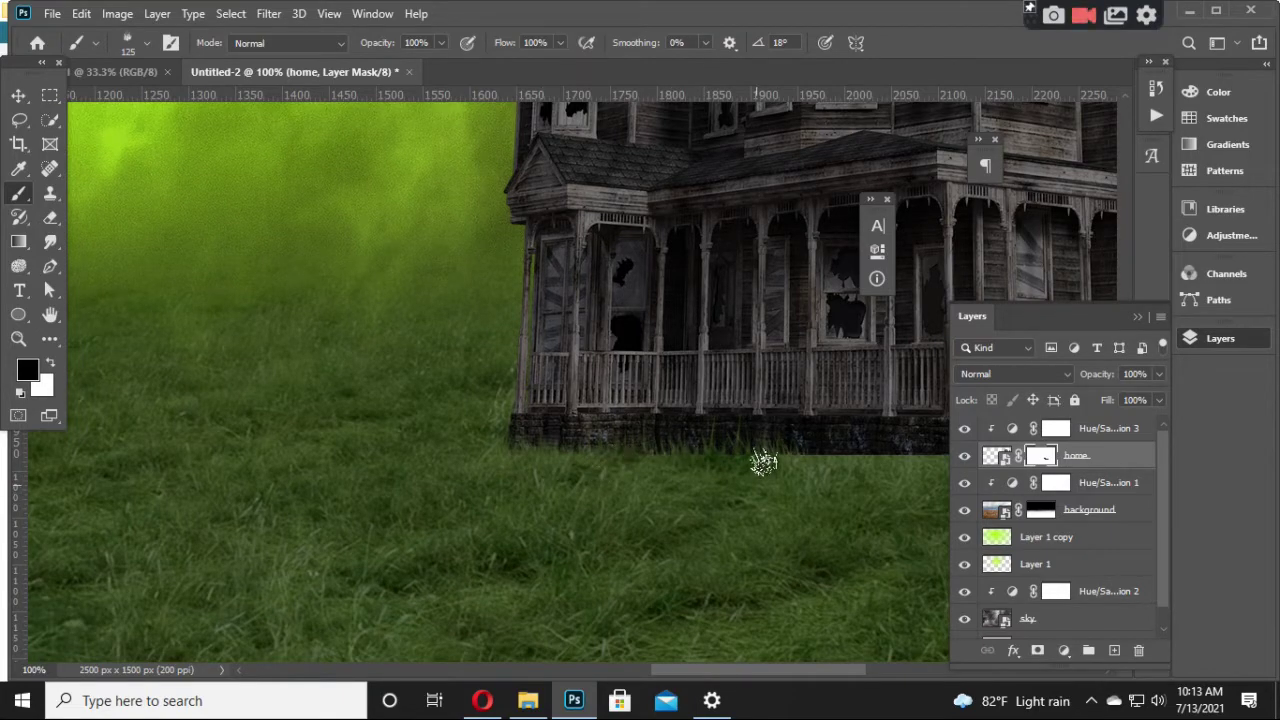
{"action": "key", "text": "bracketleft"}
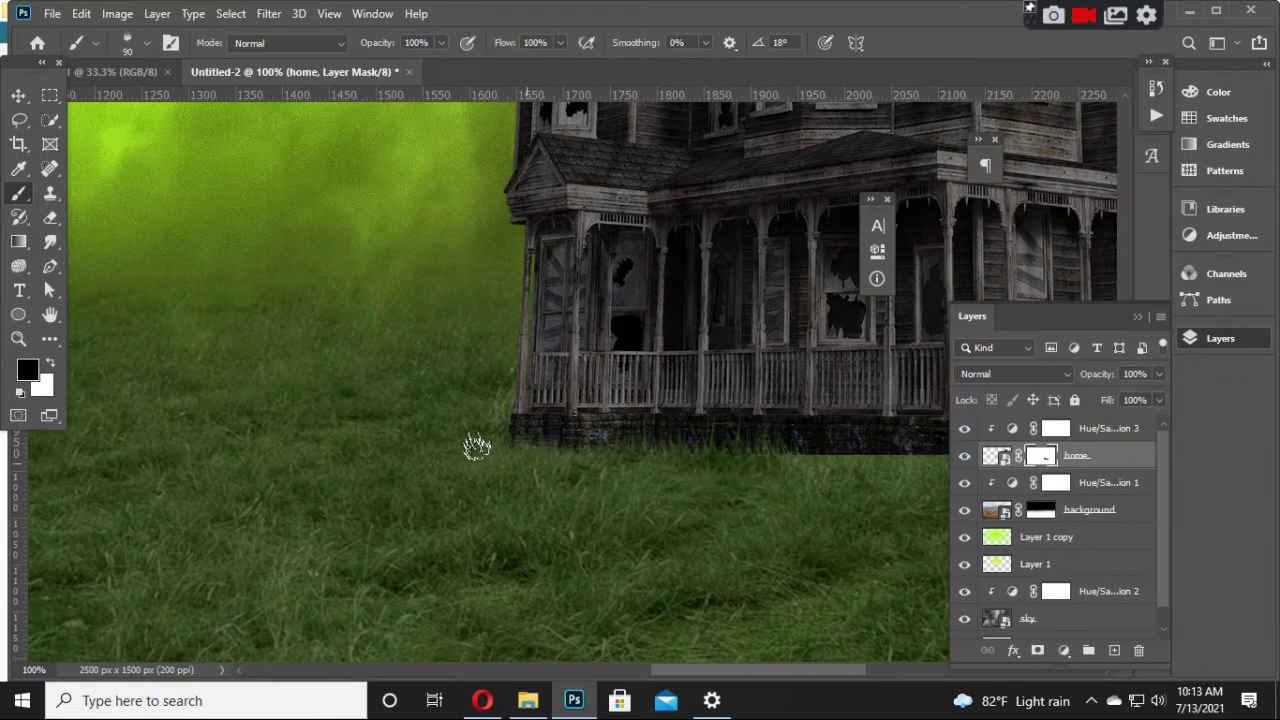
{"action": "left_click_drag", "start_coordinate": [620, 477], "coordinate": [405, 456]}
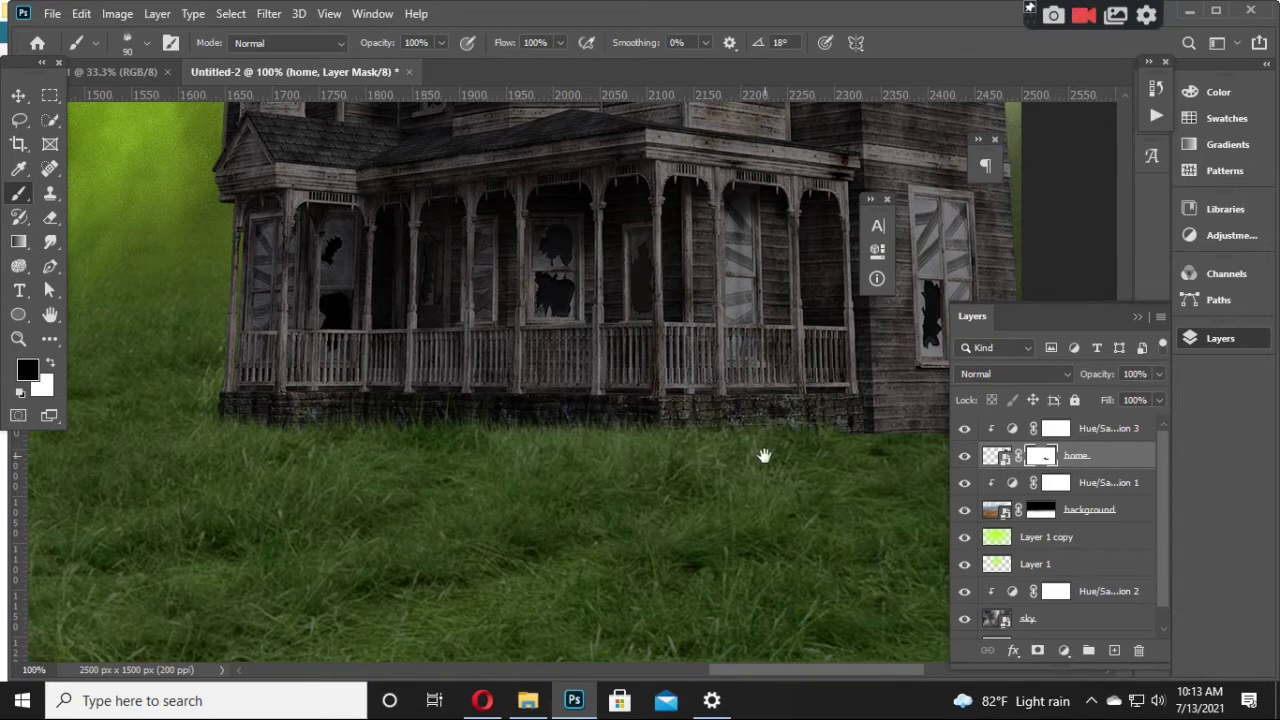
{"action": "left_click_drag", "start_coordinate": [764, 456], "coordinate": [553, 463]}
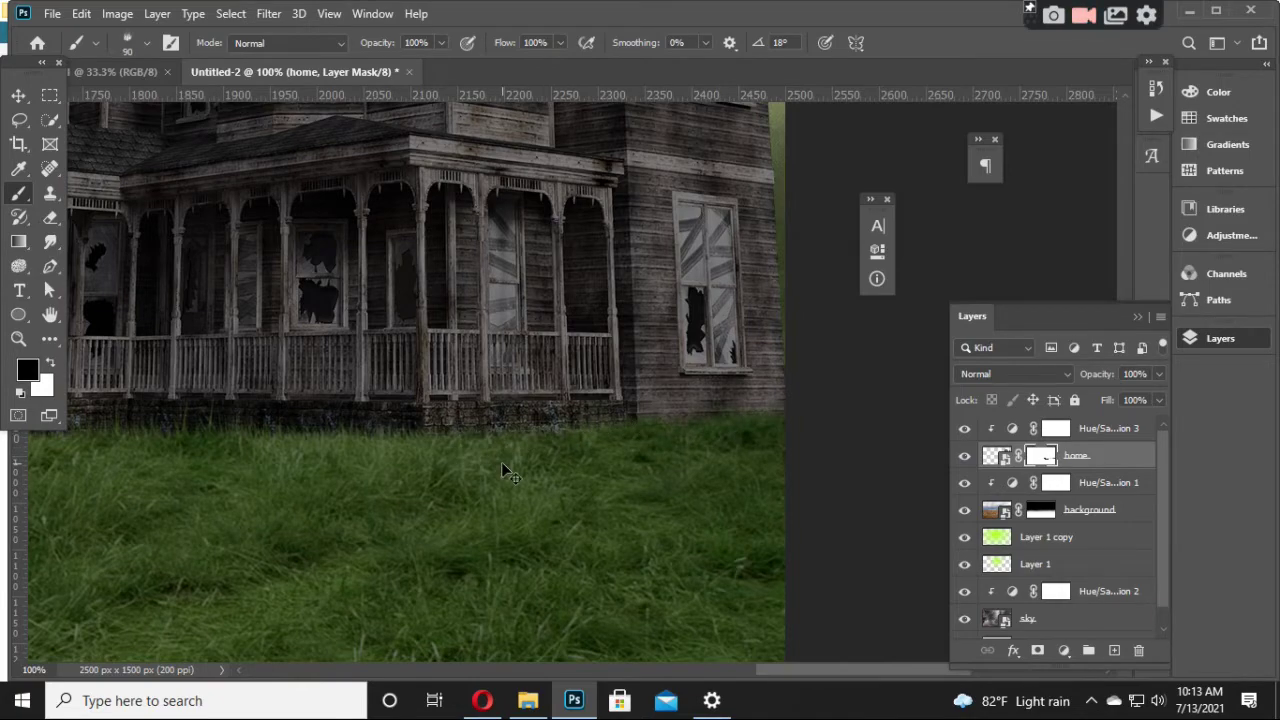
Step: Paint grass over the lower edge of the house's stone foundation along the porch
{"action": "scroll", "coordinate": [503, 470], "scroll_direction": "up", "scroll_amount": 2, "text": "alt"}
{"action": "scroll", "coordinate": [560, 422], "scroll_direction": "down", "scroll_amount": 2}
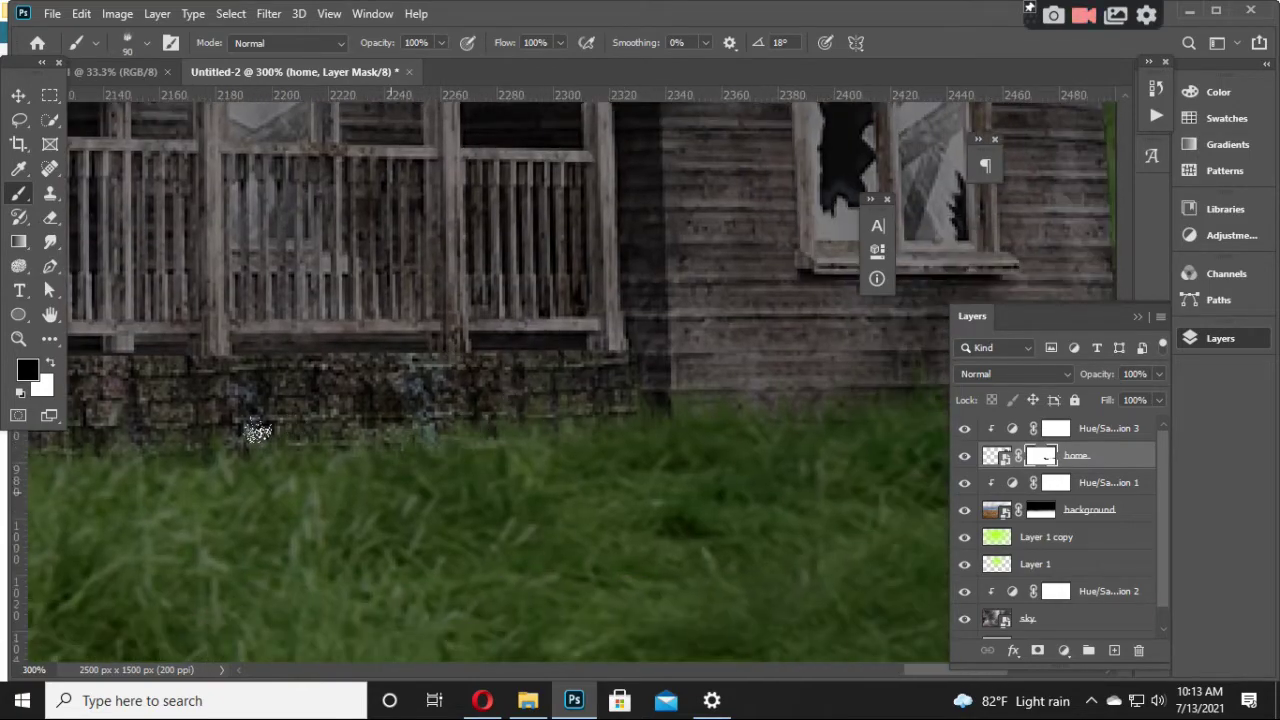
{"action": "scroll", "coordinate": [408, 480], "scroll_direction": "right", "scroll_amount": 5}
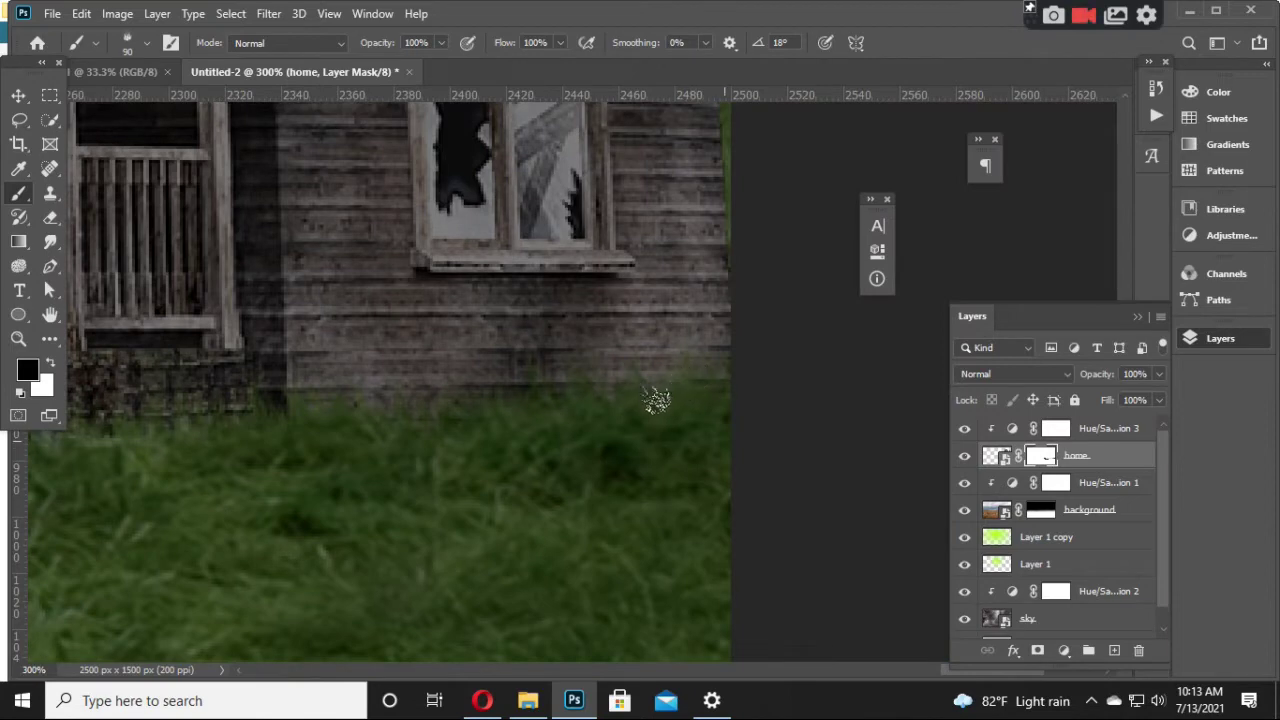
{"action": "right_click", "coordinate": [730, 392]}
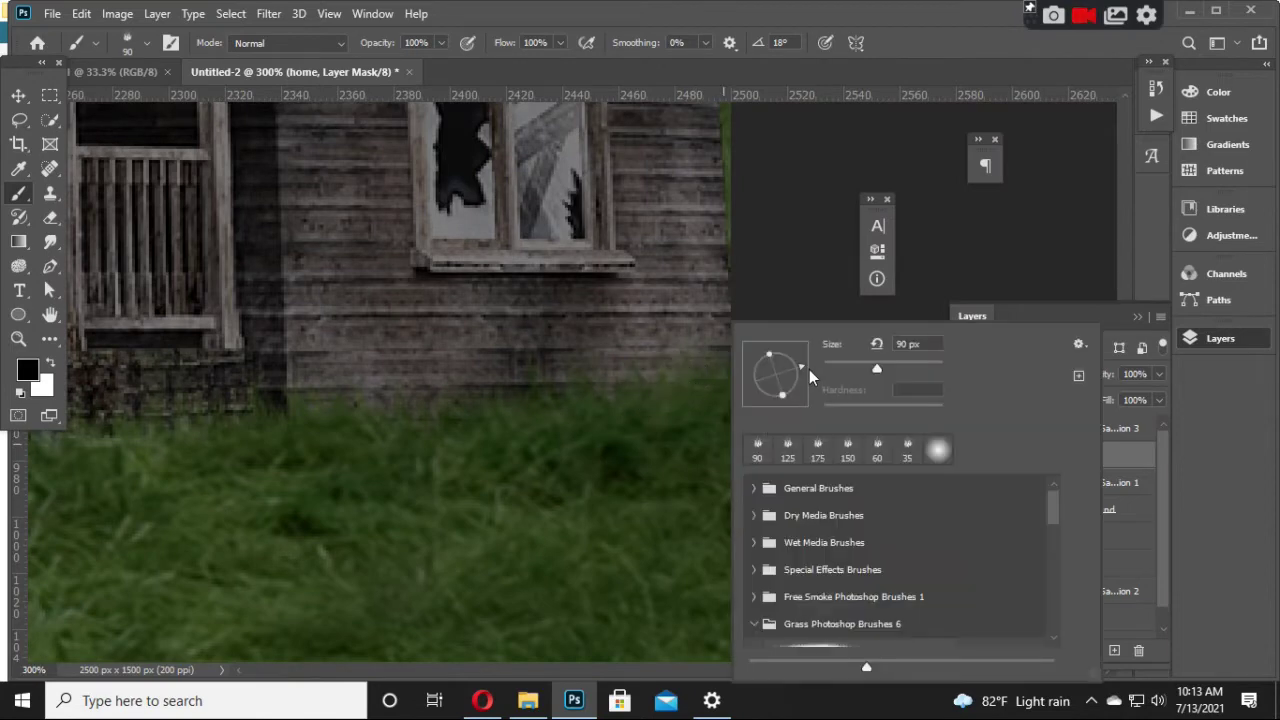
{"action": "key", "text": "Escape"}
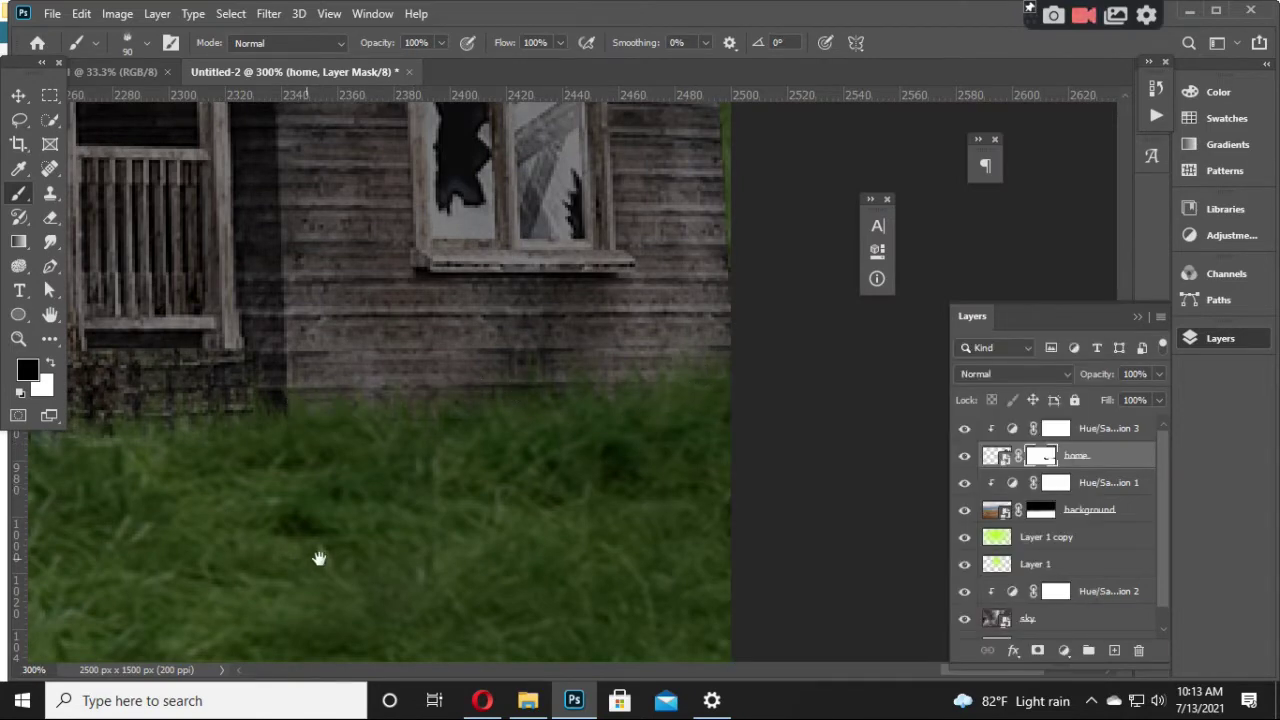
{"action": "scroll", "coordinate": [320, 557], "scroll_direction": "left", "scroll_amount": 4}
{"action": "left_click_drag", "start_coordinate": [405, 396], "coordinate": [668, 436]}
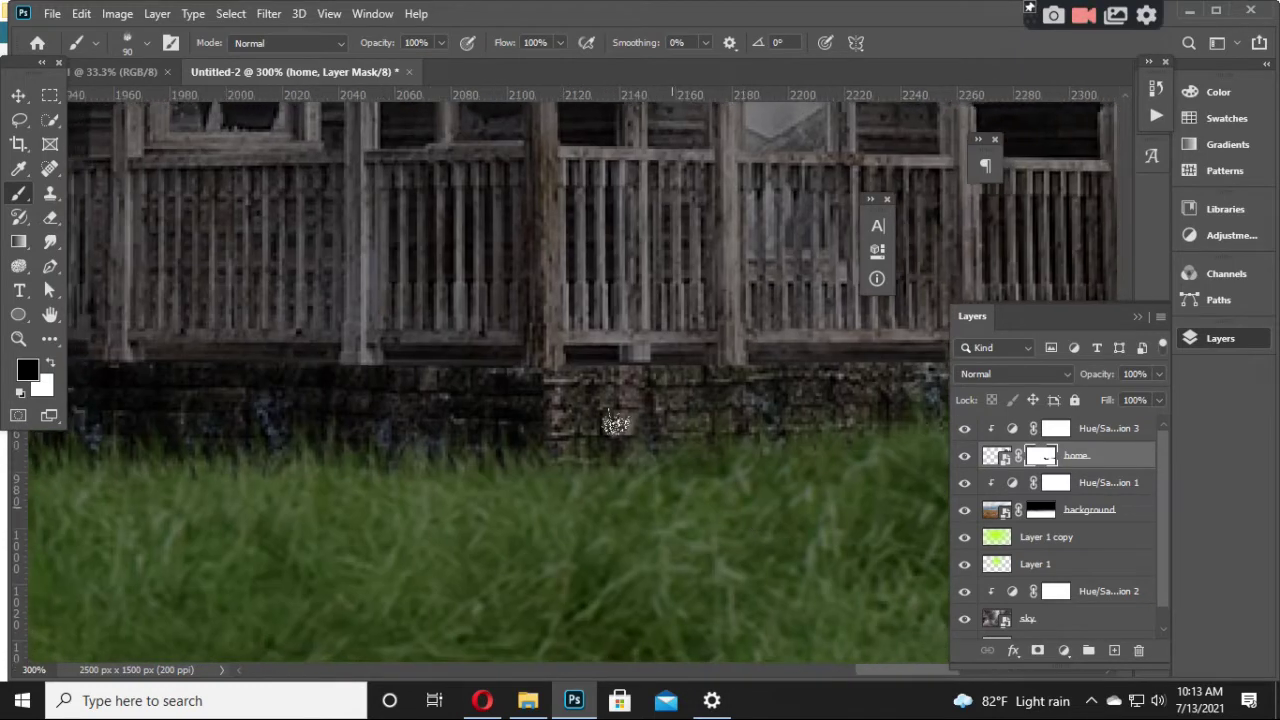
{"action": "mouse_move", "coordinate": [434, 517]}
{"action": "left_mouse_down"}
{"action": "mouse_move", "coordinate": [745, 497]}
{"action": "mouse_move", "coordinate": [1058, 523]}
{"action": "left_mouse_up"}
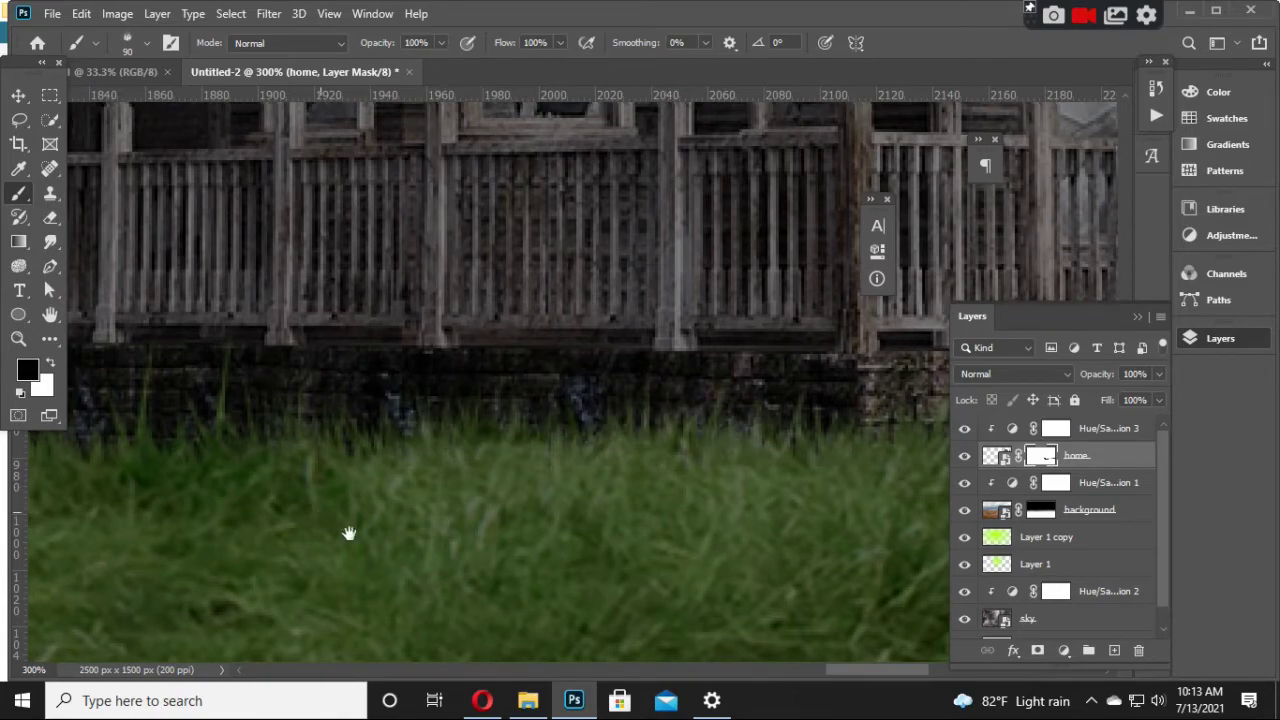
{"action": "left_click_drag", "start_coordinate": [346, 531], "coordinate": [716, 600]}
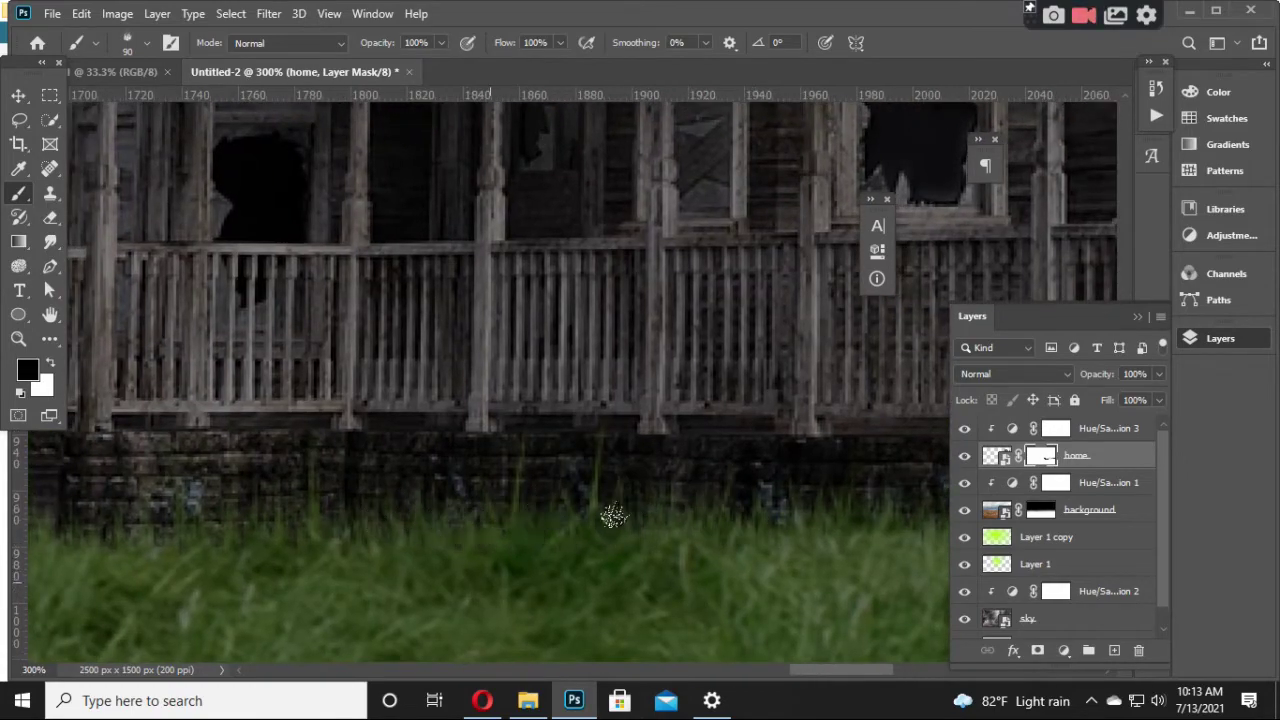
{"action": "left_click_drag", "start_coordinate": [406, 563], "coordinate": [711, 557]}
{"action": "mouse_move", "coordinate": [640, 507]}
{"action": "left_mouse_down"}
{"action": "mouse_move", "coordinate": [400, 517]}
{"action": "mouse_move", "coordinate": [146, 485]}
{"action": "mouse_move", "coordinate": [137, 451]}
{"action": "mouse_move", "coordinate": [314, 514]}
{"action": "mouse_move", "coordinate": [627, 500]}
{"action": "left_mouse_up"}
Step: Compare the house on and off, turn off the Hue/Saturation 3 tint, and open the Downloads folder
{"action": "scroll", "coordinate": [678, 585], "scroll_direction": "down", "scroll_amount": 3}
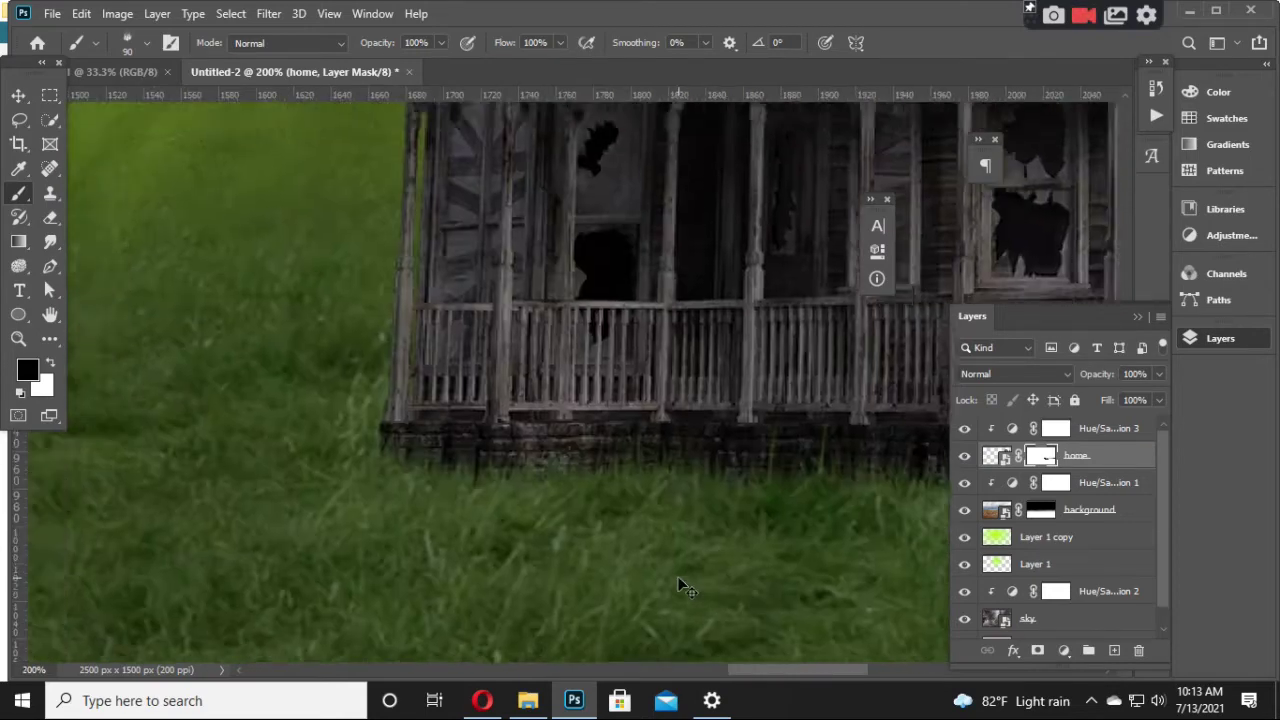
{"action": "scroll", "coordinate": [678, 585], "scroll_direction": "down", "scroll_amount": 3}
{"action": "scroll", "coordinate": [678, 585], "scroll_direction": "down", "scroll_amount": 1}
{"action": "scroll", "coordinate": [678, 585], "scroll_direction": "up", "scroll_amount": 1}
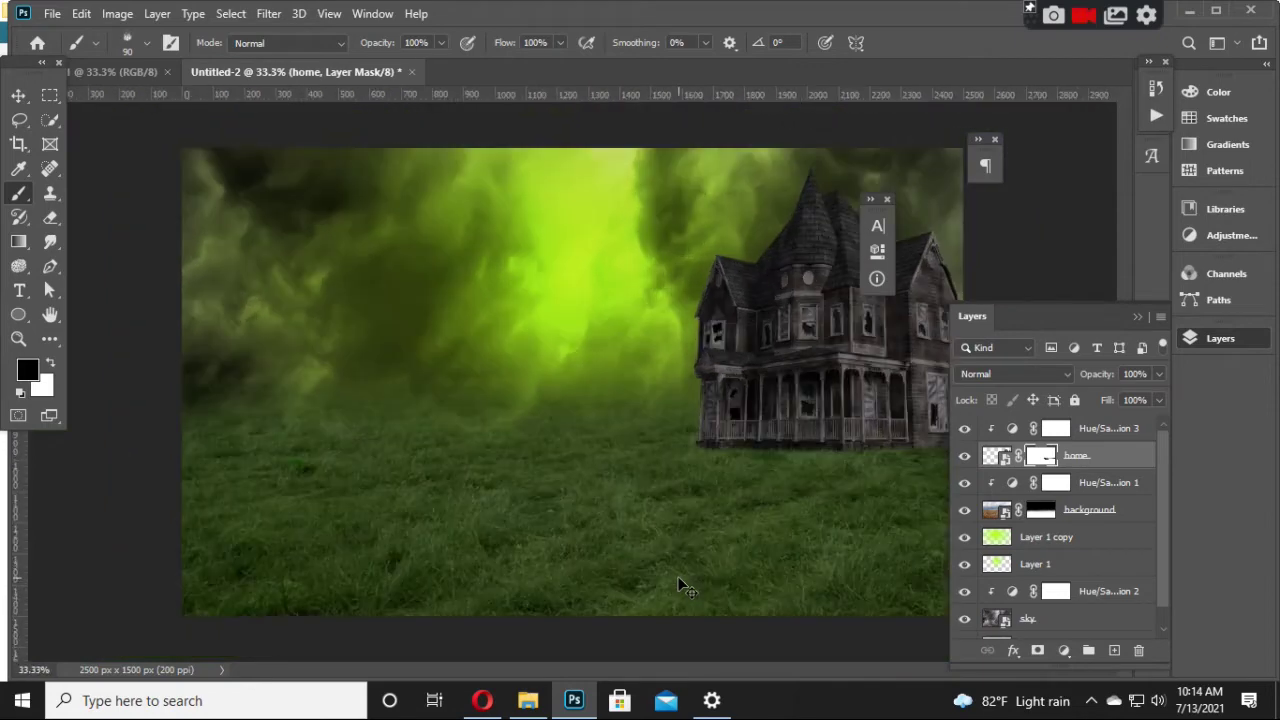
{"action": "left_click", "coordinate": [19, 96]}
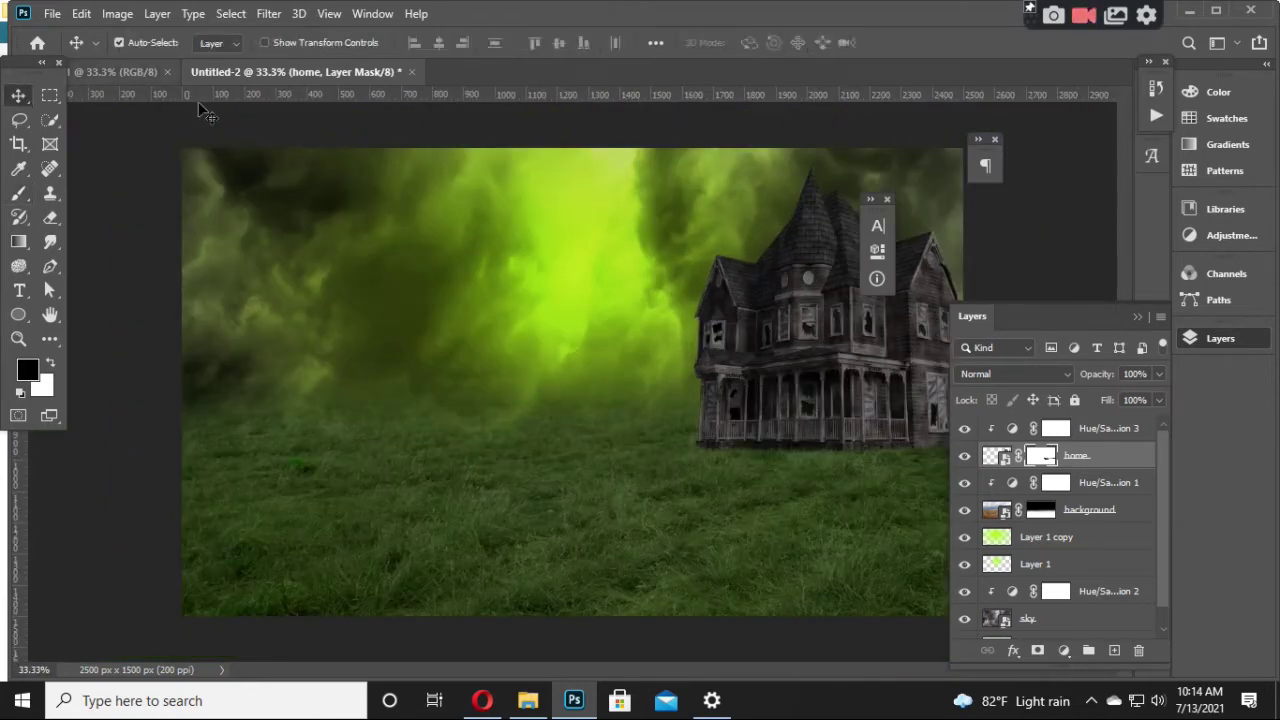
{"action": "left_click", "coordinate": [963, 455]}
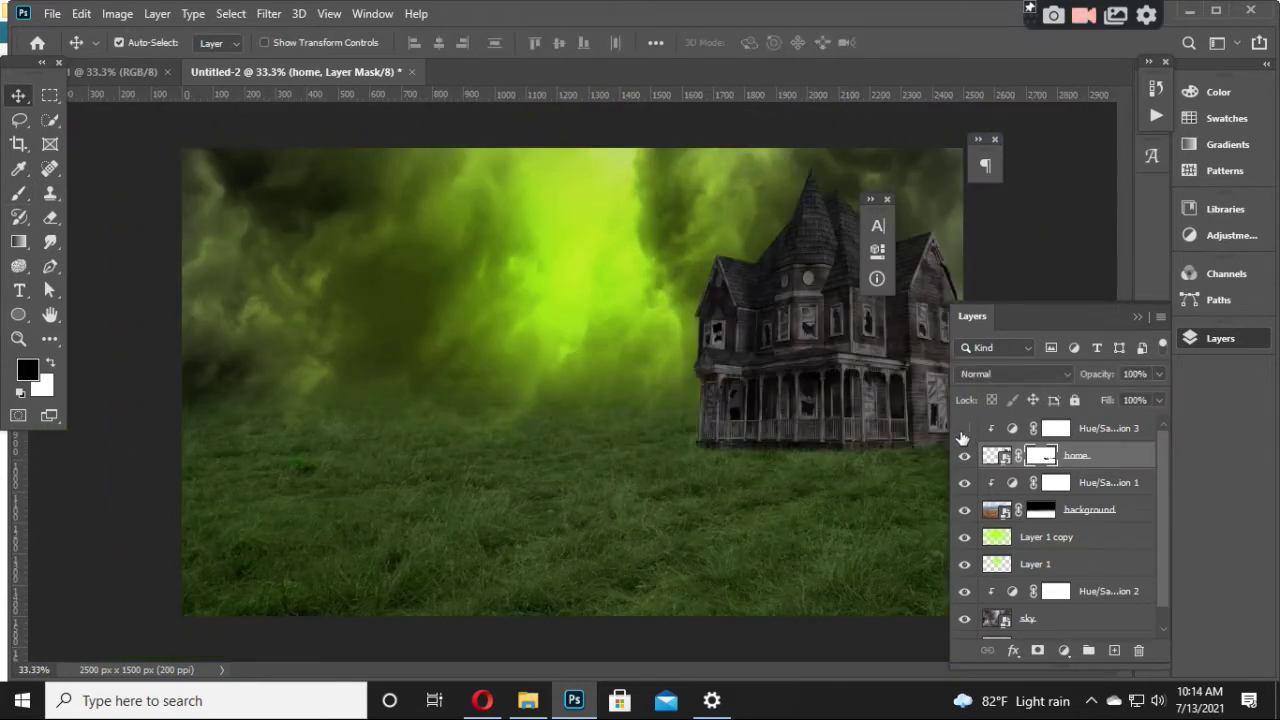
{"action": "left_click", "coordinate": [964, 428]}
{"action": "left_click", "coordinate": [1104, 428]}
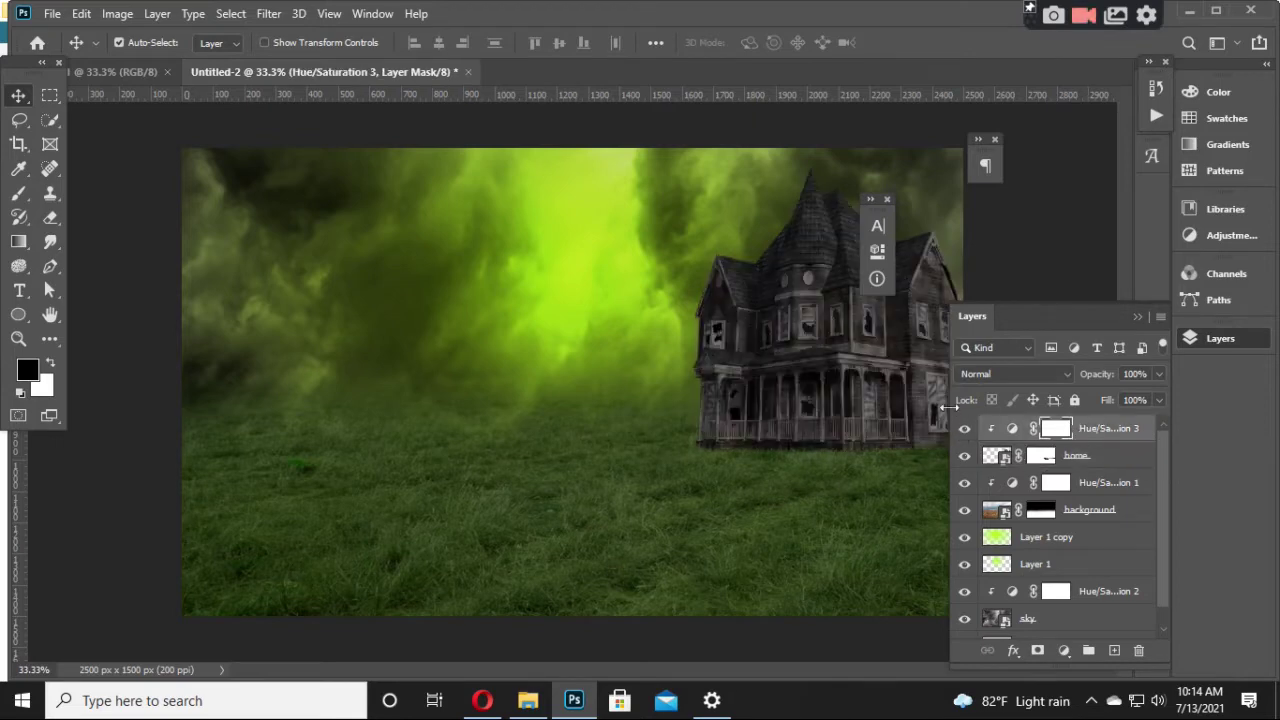
{"action": "left_click", "coordinate": [963, 428]}
{"action": "left_click", "coordinate": [528, 701]}
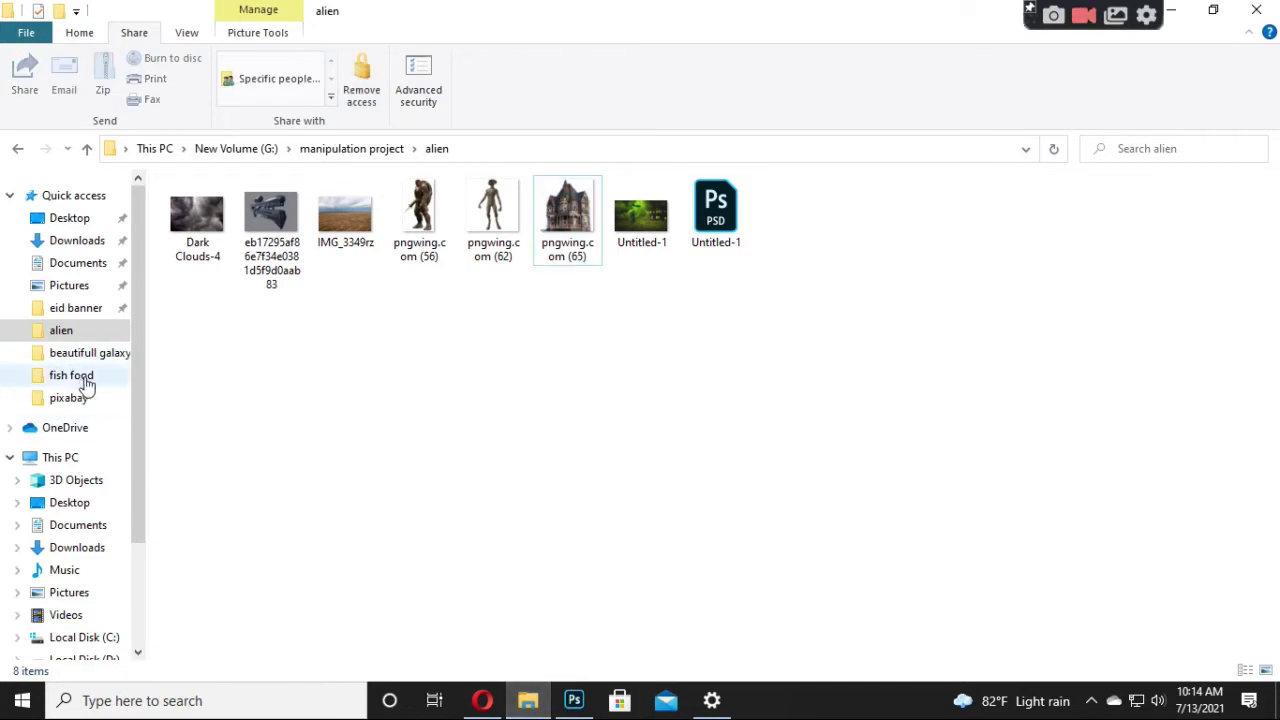
{"action": "left_click", "coordinate": [76, 240]}
Step: Place the alien tree image into the composition and rasterize its layer
{"action": "mouse_move", "coordinate": [950, 260]}
{"action": "left_mouse_down"}
{"action": "mouse_move", "coordinate": [576, 710]}
{"action": "mouse_move", "coordinate": [557, 412]}
{"action": "left_mouse_up"}
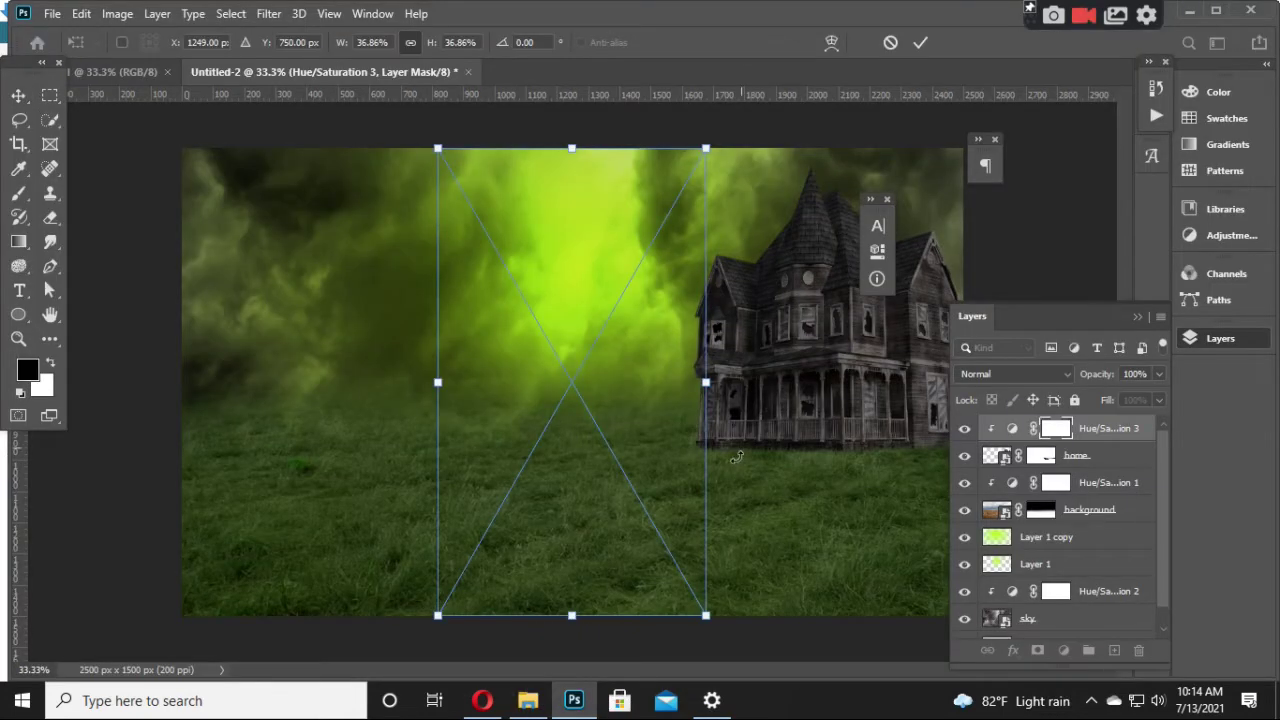
{"action": "key", "text": "Return"}
{"action": "right_click", "coordinate": [1085, 428]}
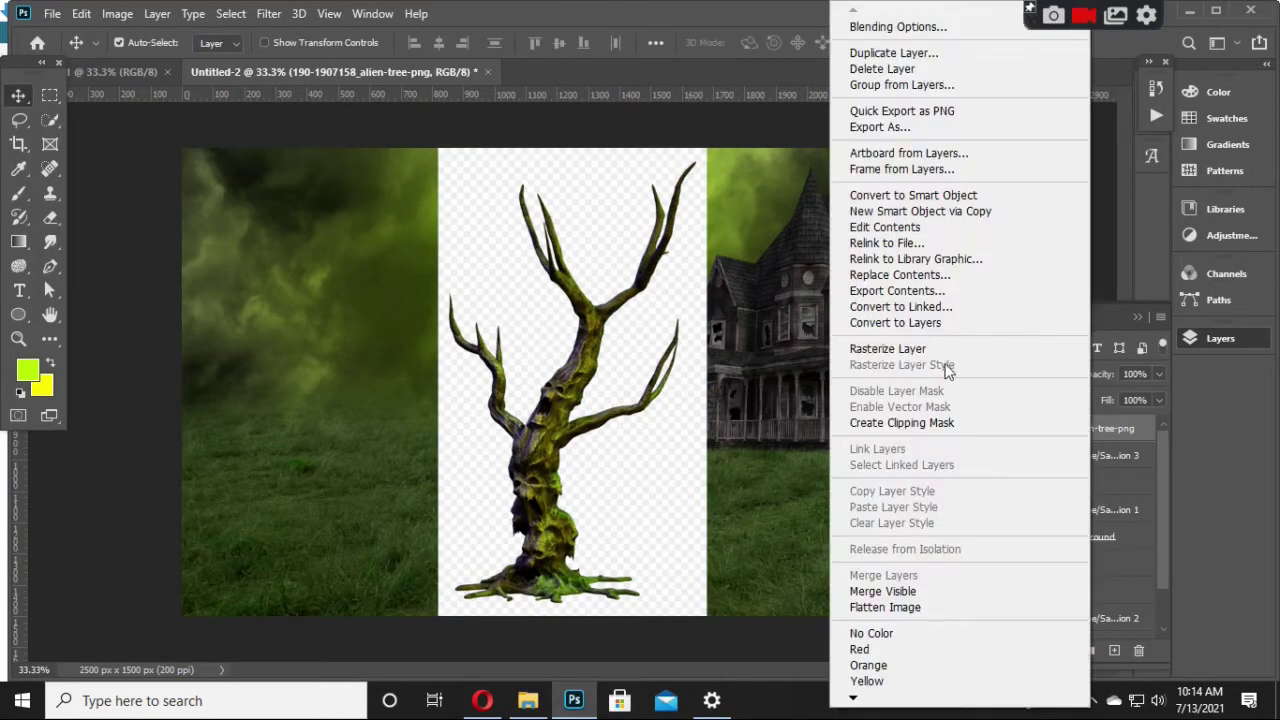
{"action": "left_click", "coordinate": [870, 346]}
Step: Erase the tree's white background and the white gap between branches with the Magic Eraser
{"action": "right_click", "coordinate": [49, 217]}
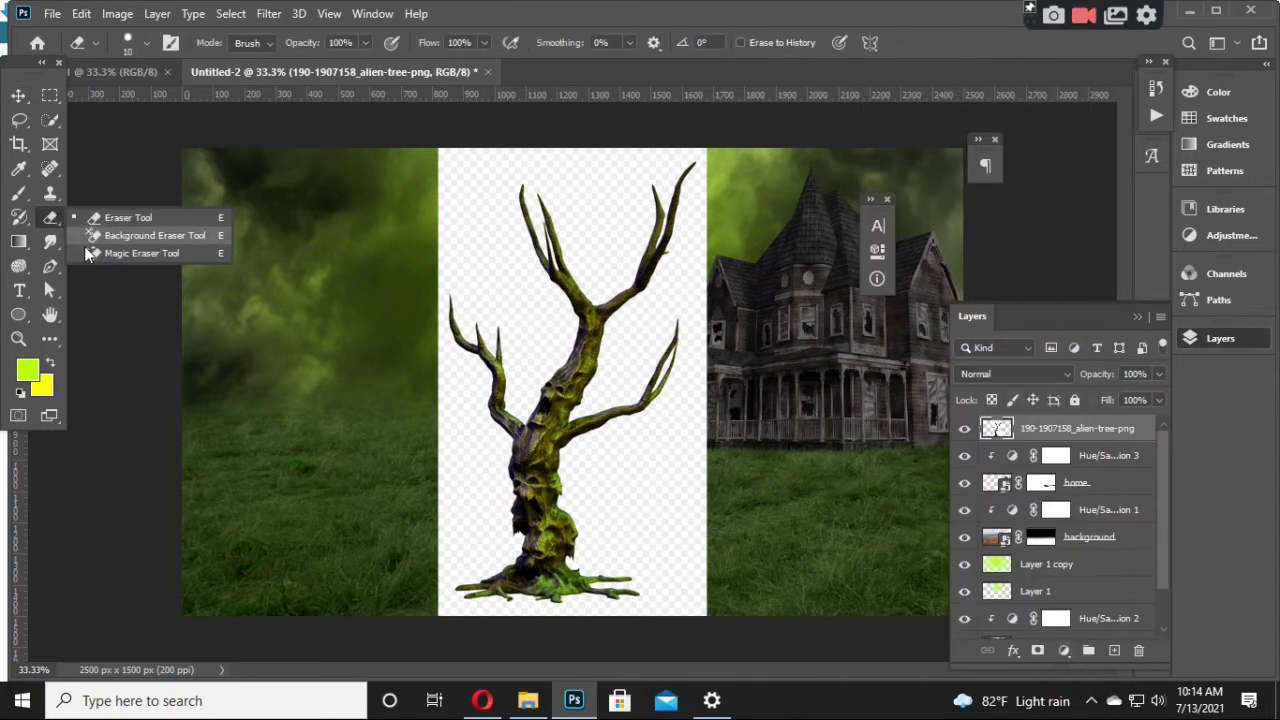
{"action": "left_click", "coordinate": [110, 252]}
{"action": "left_click", "coordinate": [540, 324]}
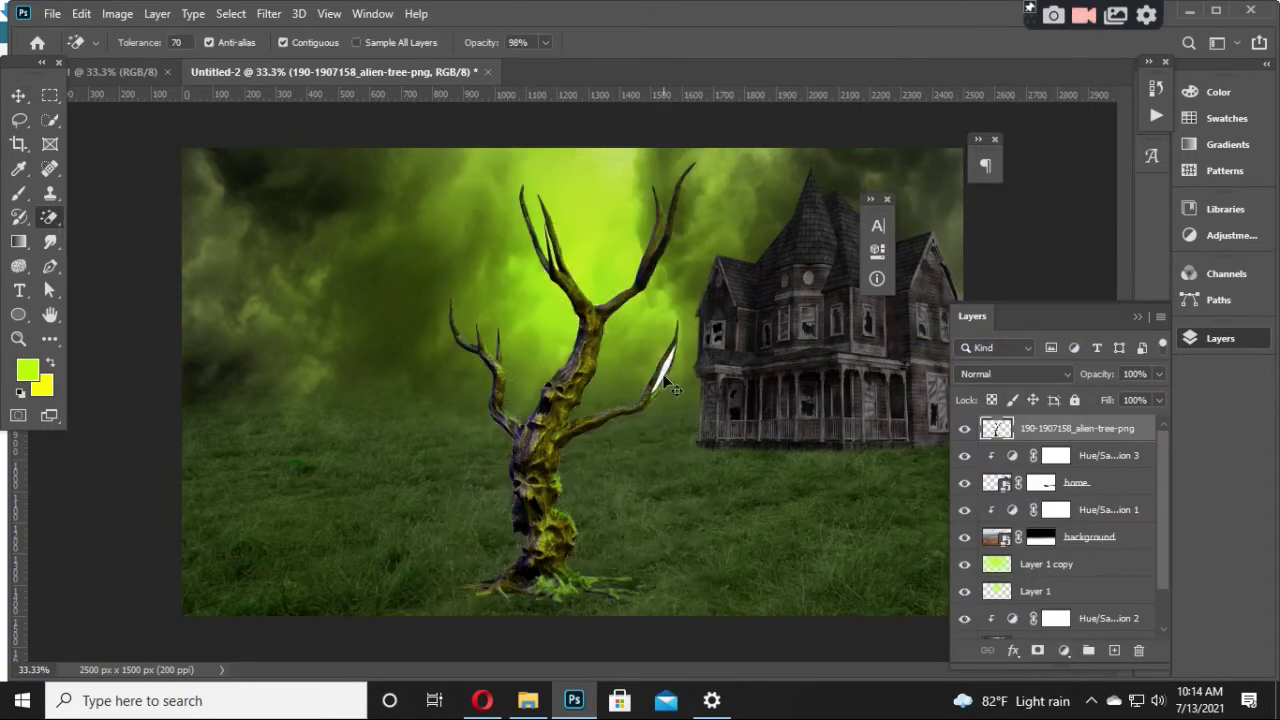
{"action": "scroll", "coordinate": [665, 380], "scroll_direction": "up", "scroll_amount": 2}
{"action": "scroll", "coordinate": [668, 386], "scroll_direction": "up", "scroll_amount": 3}
{"action": "left_click_drag", "start_coordinate": [662, 375], "coordinate": [260, 374]}
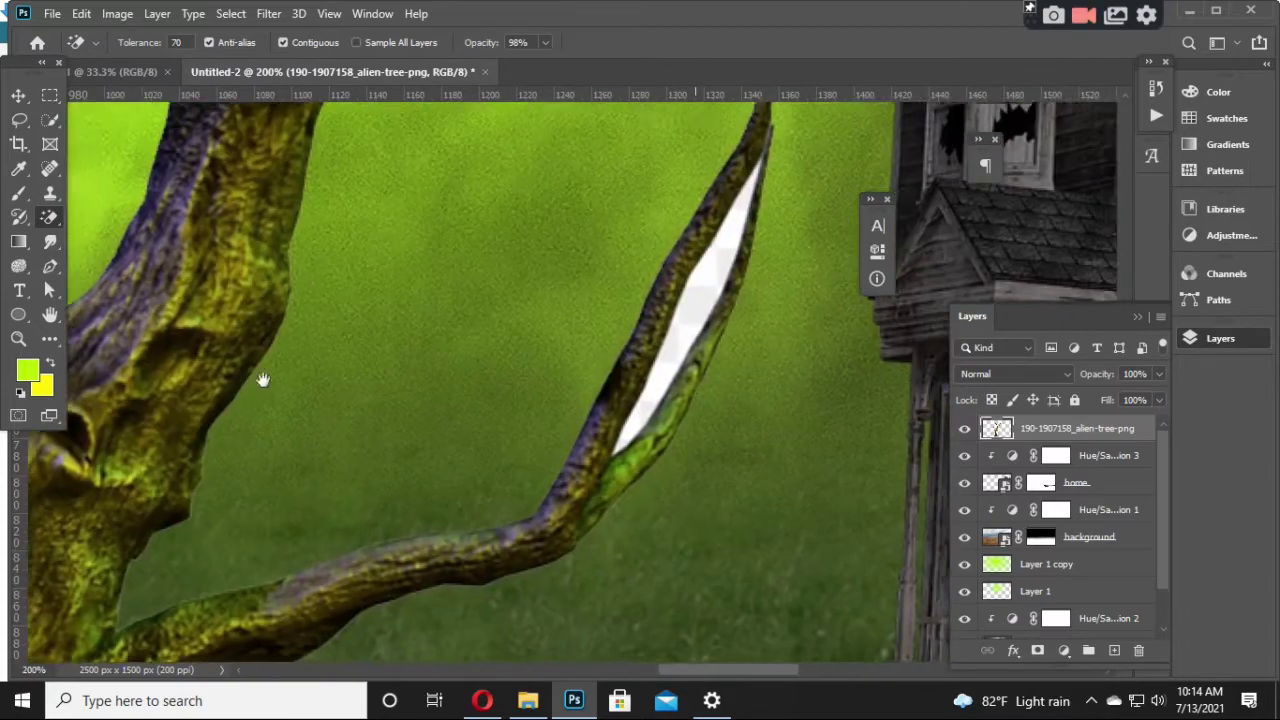
{"action": "left_click", "coordinate": [693, 292]}
{"action": "scroll", "coordinate": [693, 292], "scroll_direction": "down", "scroll_amount": 2}
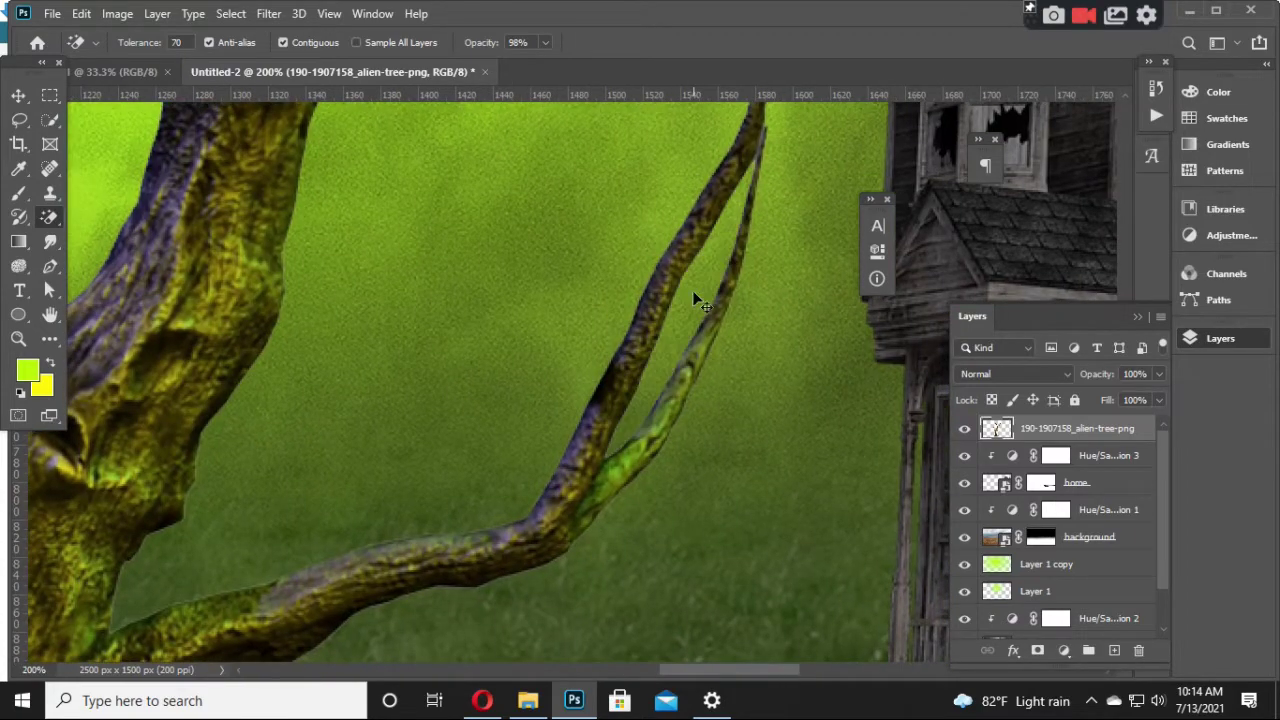
{"action": "scroll", "coordinate": [693, 292], "scroll_direction": "down", "scroll_amount": 3}
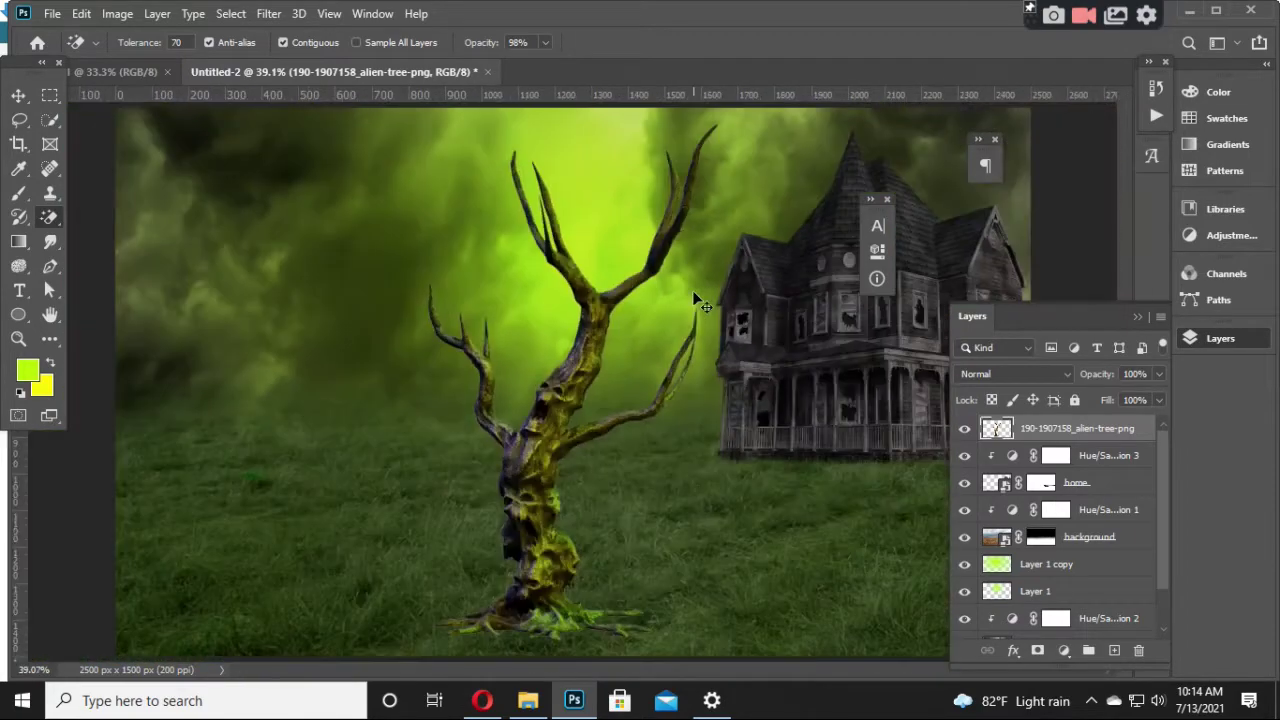
{"action": "left_click", "coordinate": [18, 95]}
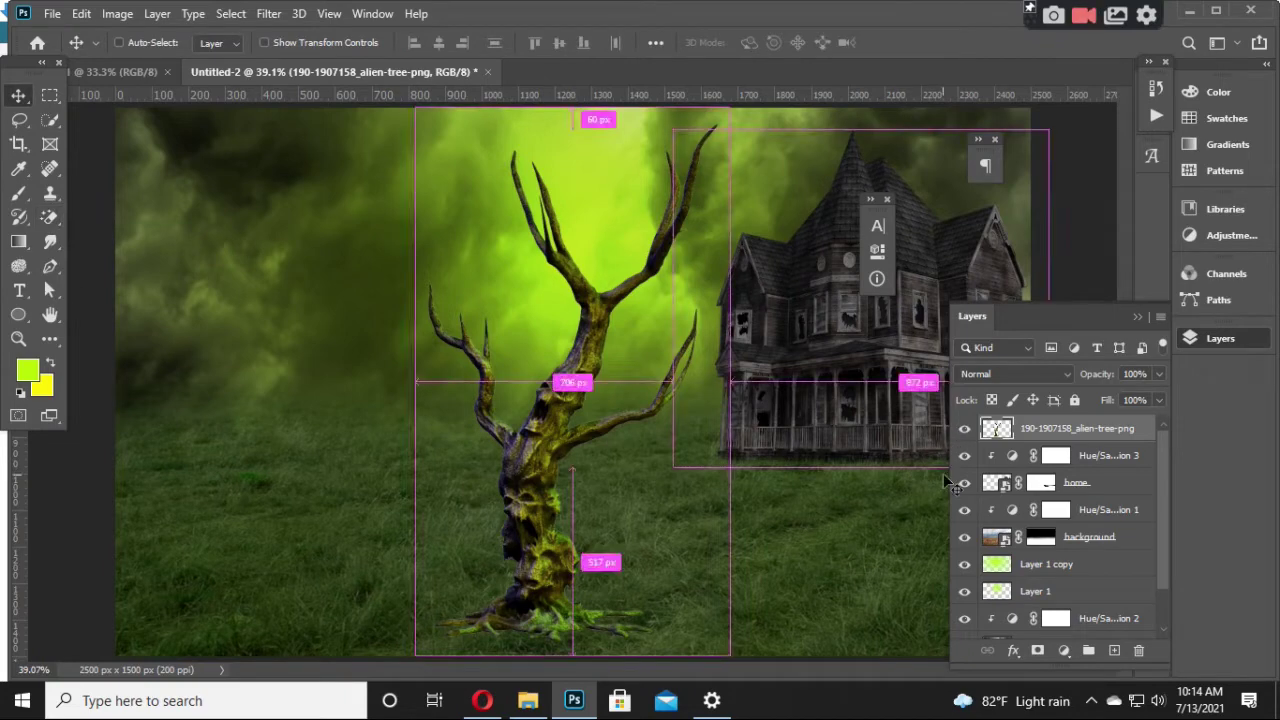
Step: Scale the tree to about 62%, set it against the house, and move its layer below home
{"action": "key", "text": "ctrl+t"}
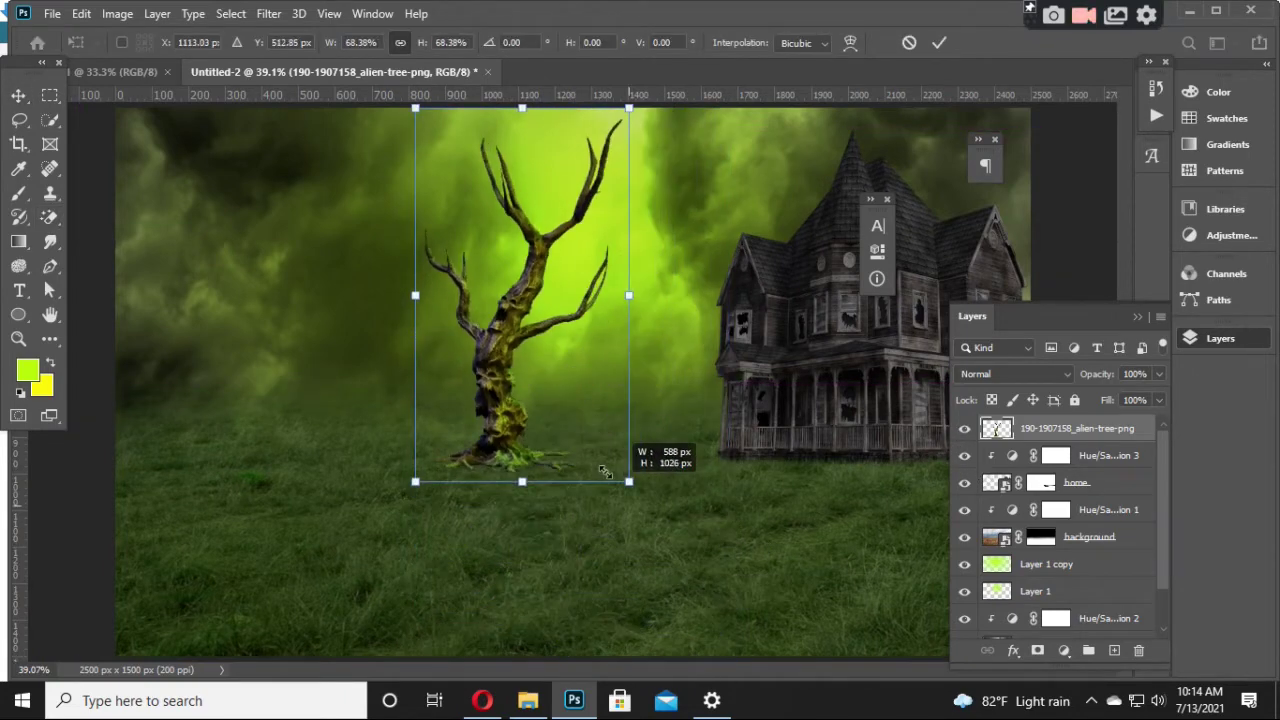
{"action": "left_click_drag", "start_coordinate": [727, 655], "coordinate": [612, 450]}
{"action": "mouse_move", "coordinate": [520, 395]}
{"action": "left_mouse_down"}
{"action": "mouse_move", "coordinate": [745, 405]}
{"action": "mouse_move", "coordinate": [749, 418]}
{"action": "left_mouse_up"}
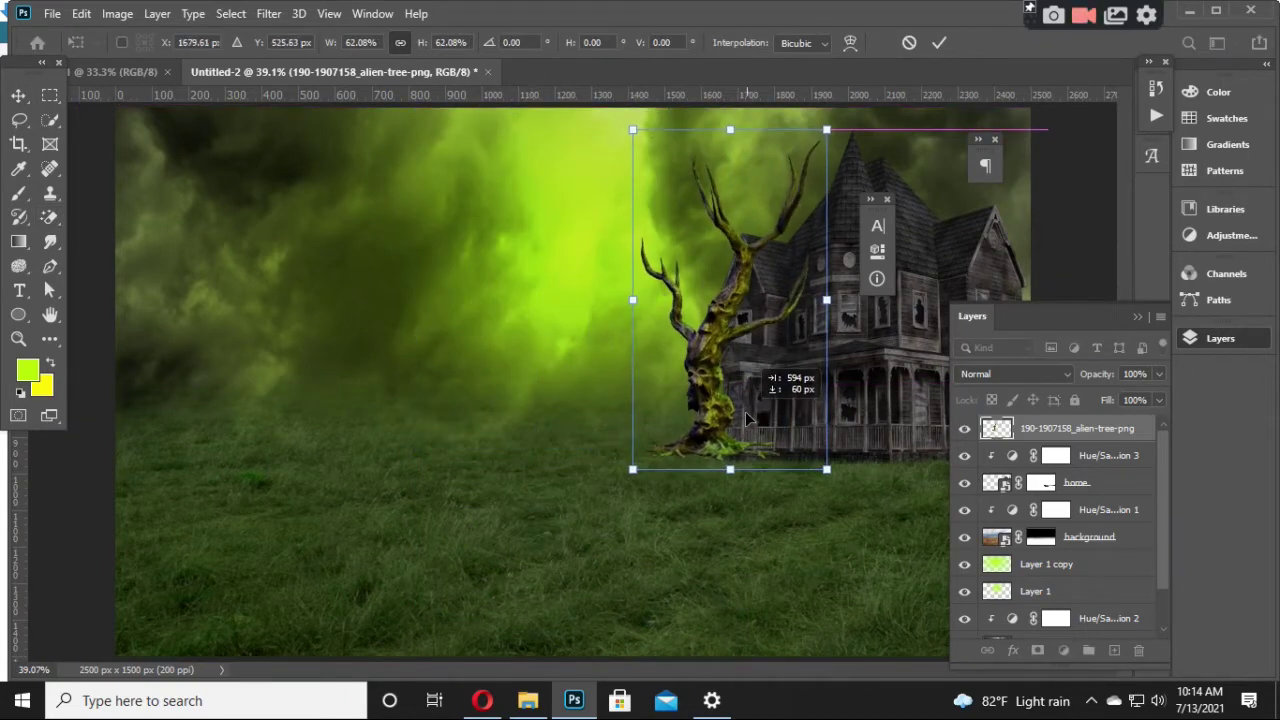
{"action": "key", "text": "Return"}
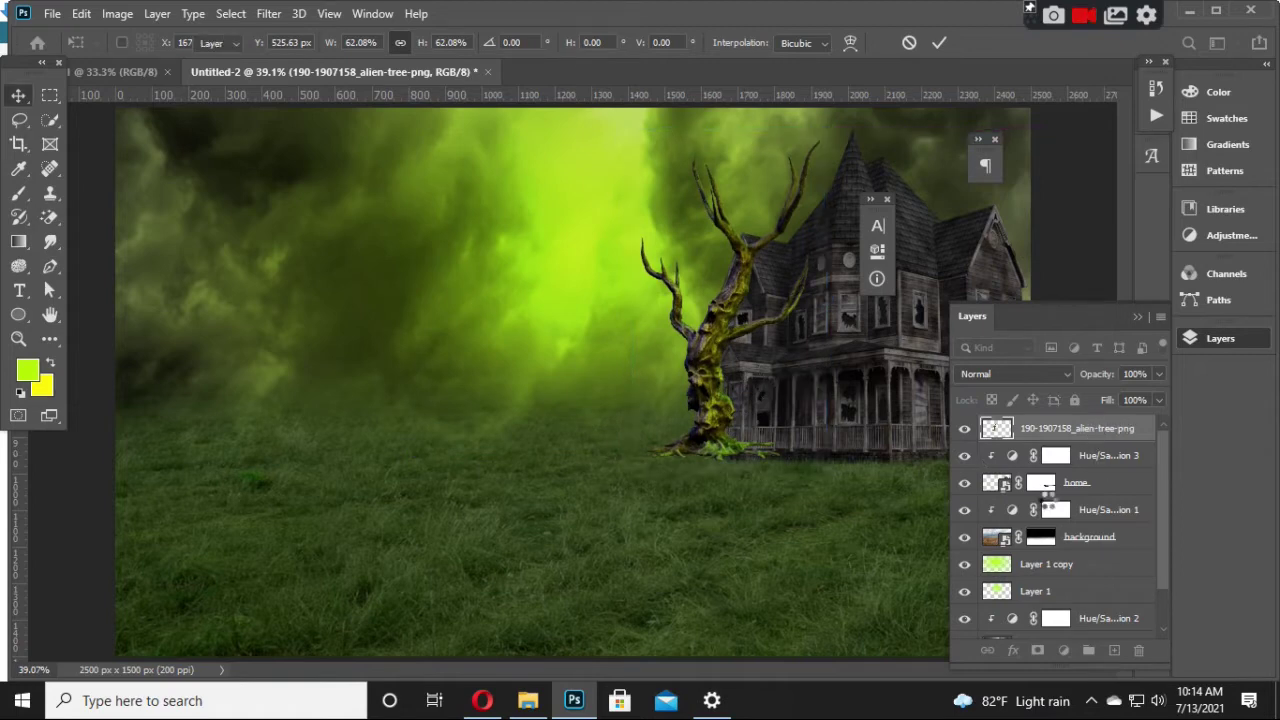
{"action": "left_click_drag", "start_coordinate": [1073, 437], "coordinate": [1071, 489]}
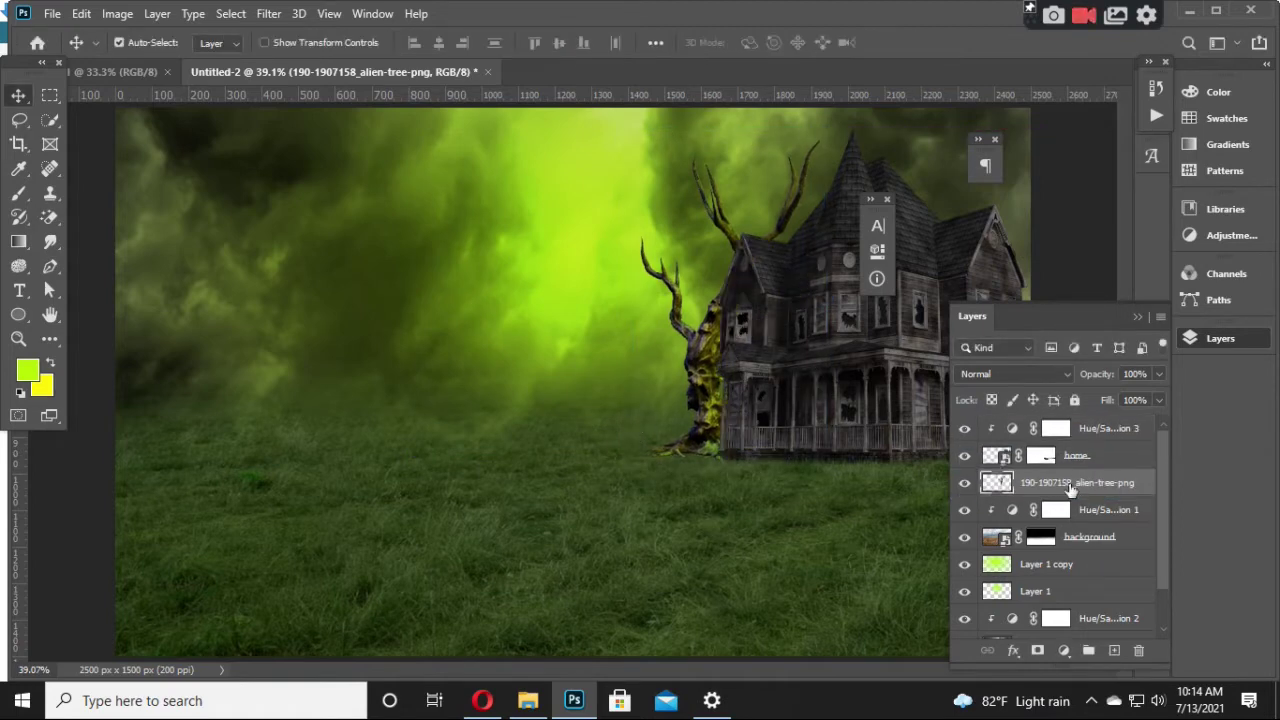
{"action": "key", "text": "ctrl+t"}
Step: Scale the tree to about 78% and tuck it behind the house's right roof, in its original orientation
{"action": "left_click_drag", "start_coordinate": [712, 410], "coordinate": [749, 402]}
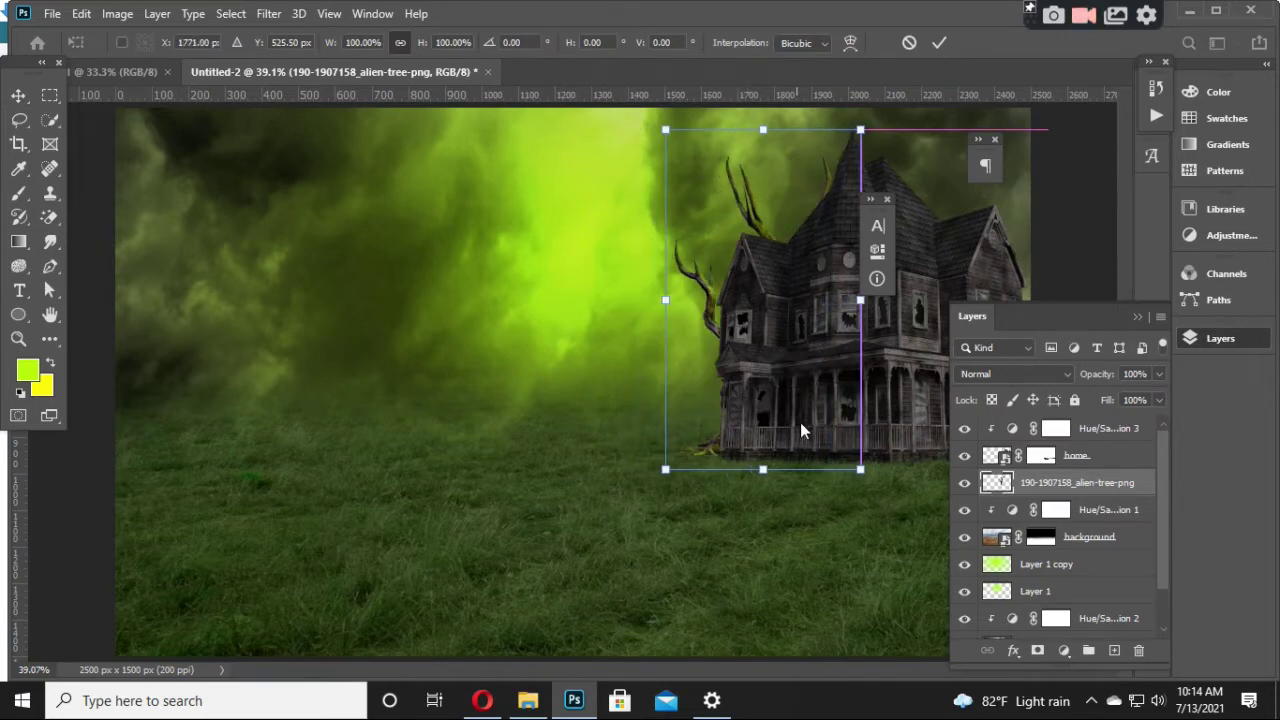
{"action": "right_click", "coordinate": [743, 433]}
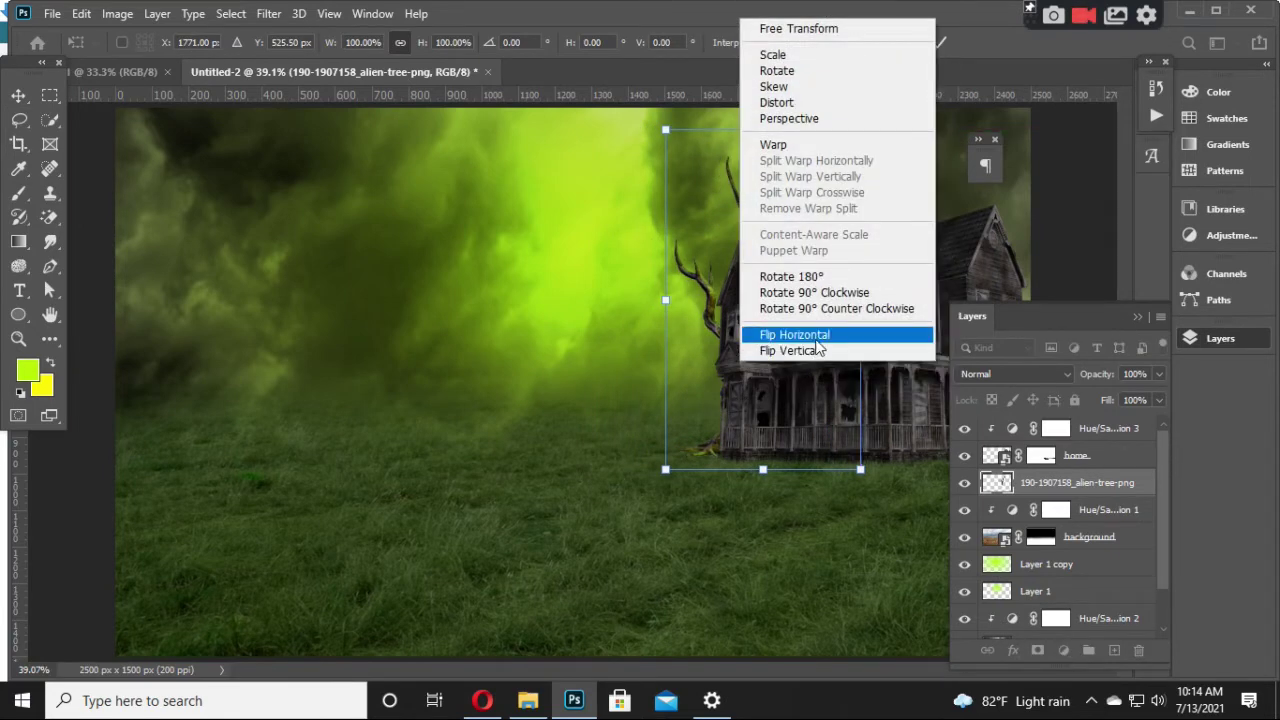
{"action": "left_click", "coordinate": [810, 369]}
{"action": "mouse_move", "coordinate": [781, 401]}
{"action": "left_mouse_down"}
{"action": "mouse_move", "coordinate": [745, 393]}
{"action": "mouse_move", "coordinate": [824, 368]}
{"action": "mouse_move", "coordinate": [765, 336]}
{"action": "left_mouse_up"}
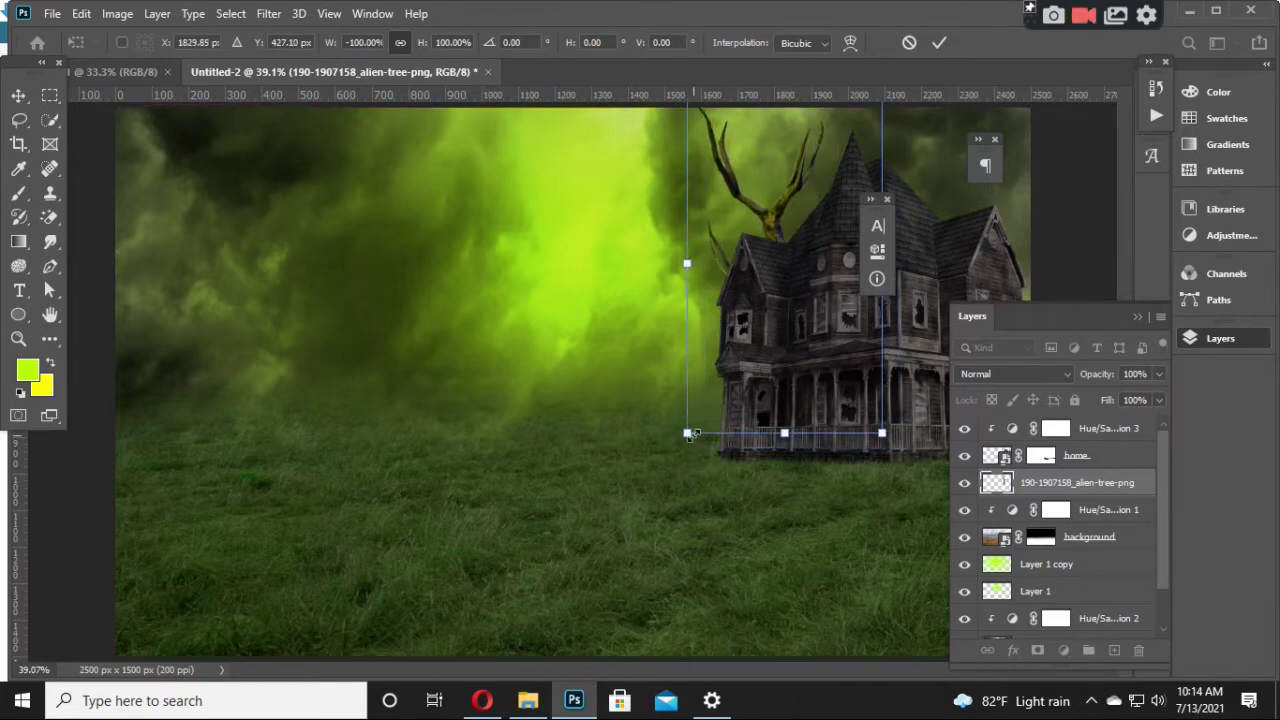
{"action": "mouse_move", "coordinate": [688, 433]}
{"action": "left_mouse_down"}
{"action": "mouse_move", "coordinate": [777, 311]}
{"action": "mouse_move", "coordinate": [980, 287]}
{"action": "left_mouse_up"}
{"action": "right_click", "coordinate": [966, 277]}
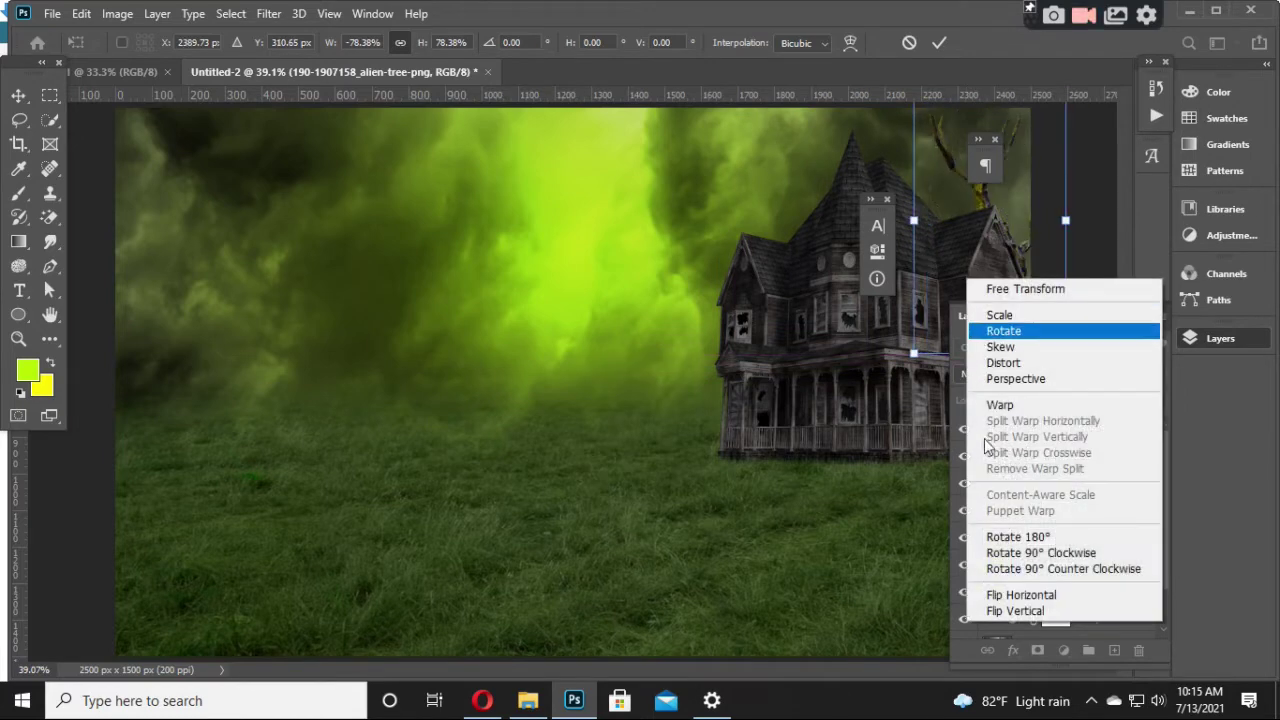
{"action": "left_click", "coordinate": [1000, 592]}
Step: Duplicate the tree, flip it vertically, and rotate and scale it behind the house's left side
{"action": "key", "text": "Return"}
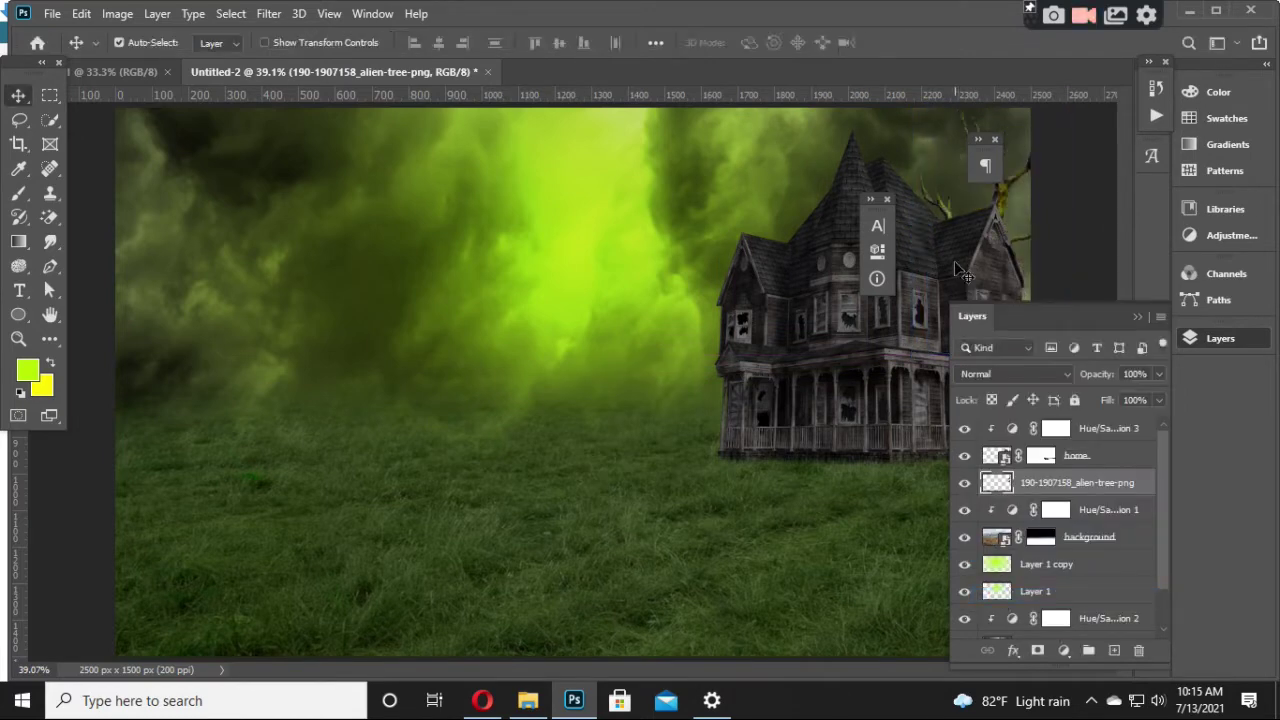
{"action": "key", "text": "ctrl+j"}
{"action": "key", "text": "ctrl+t"}
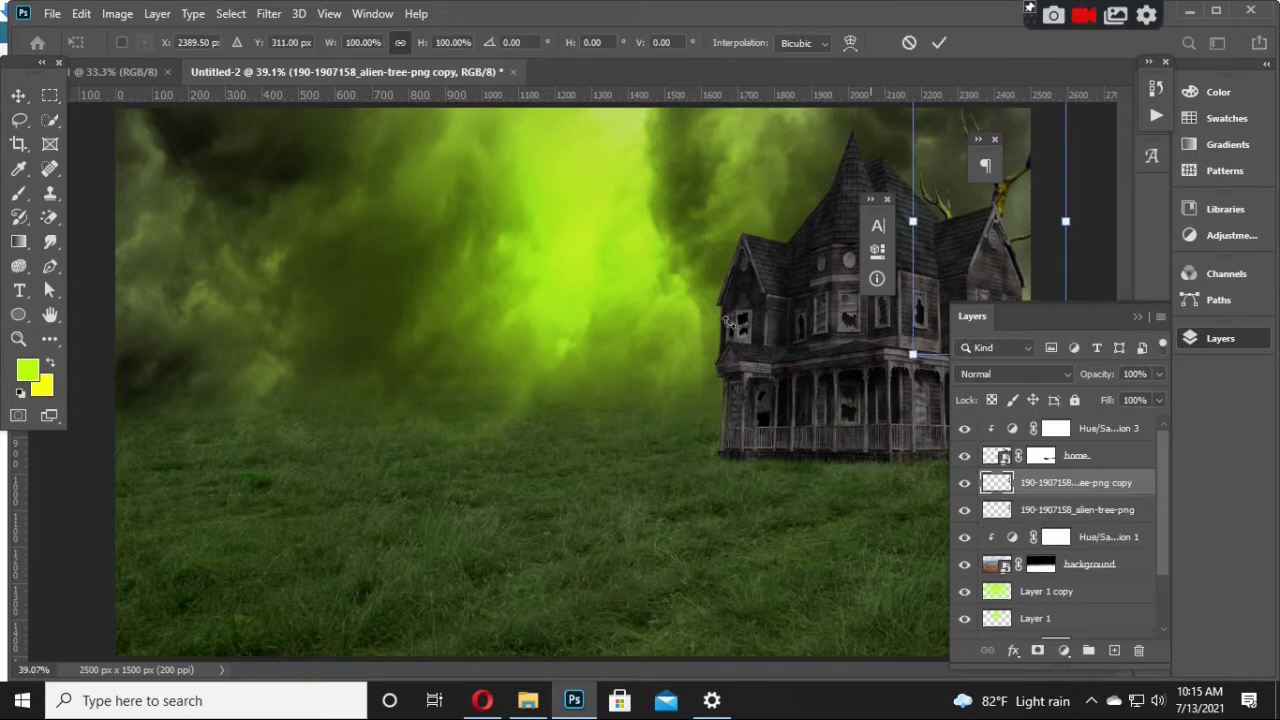
{"action": "left_click_drag", "start_coordinate": [918, 268], "coordinate": [962, 250]}
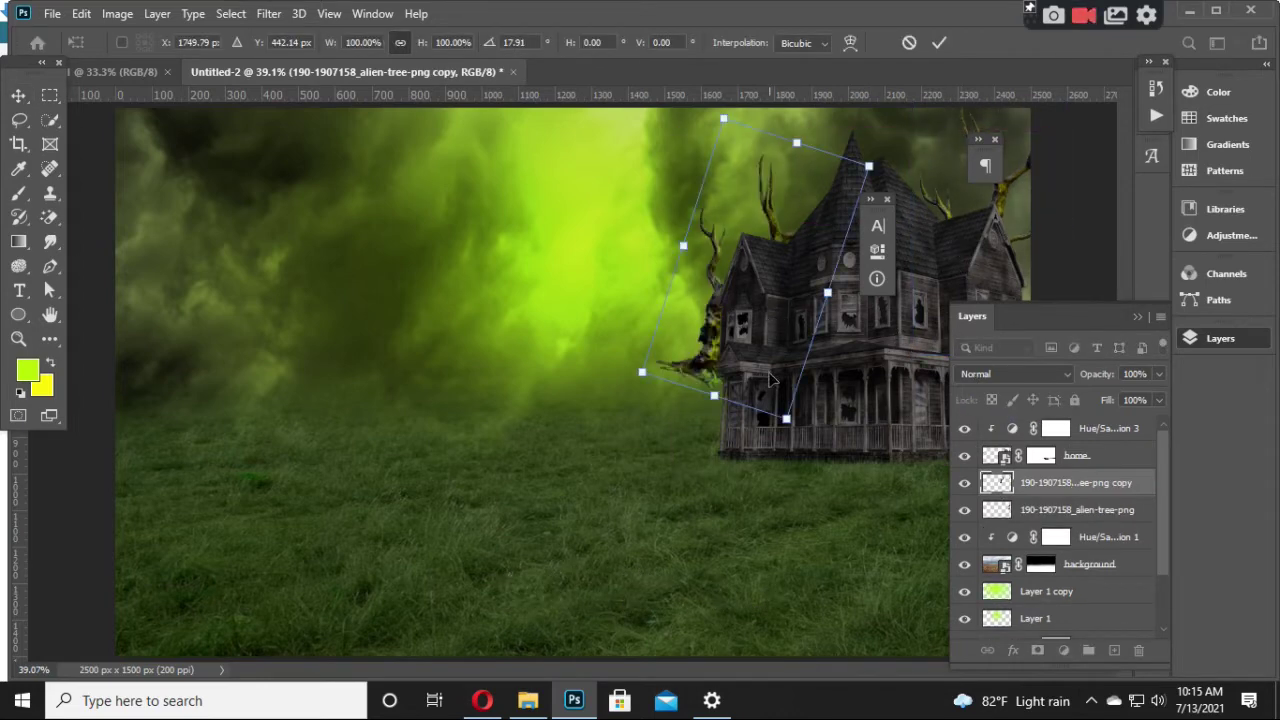
{"action": "left_click_drag", "start_coordinate": [789, 432], "coordinate": [808, 360]}
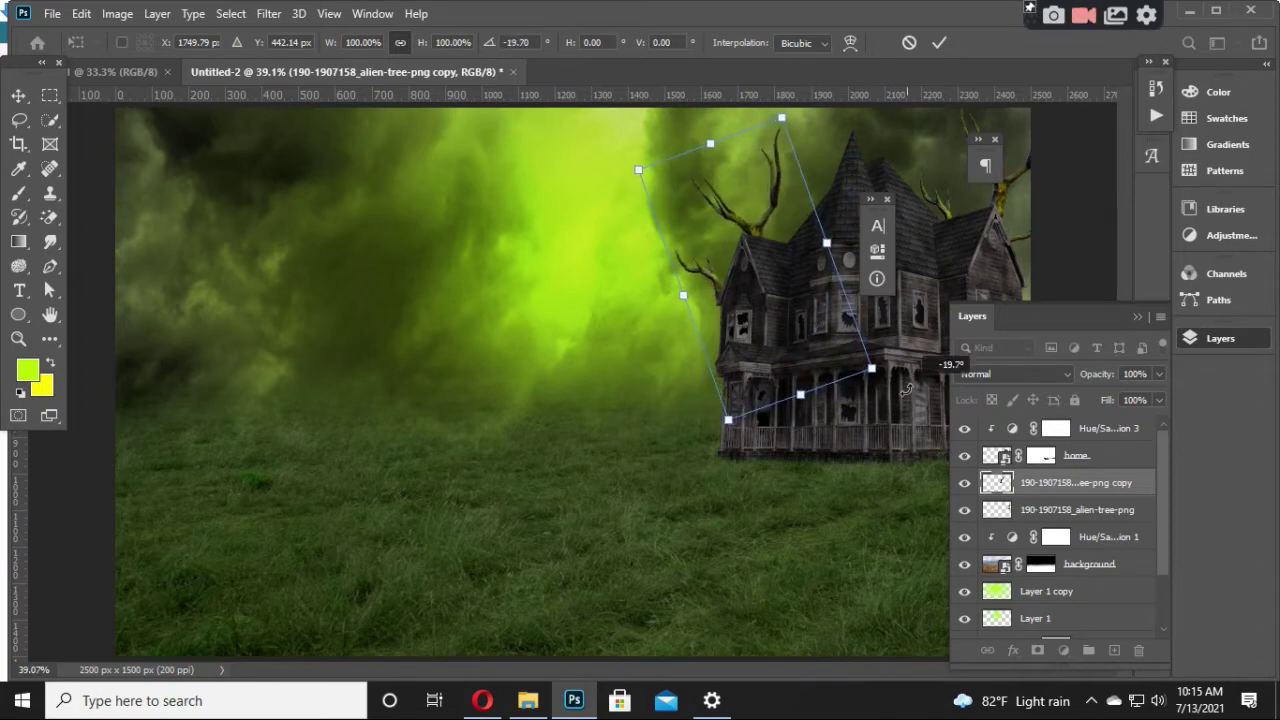
{"action": "right_click", "coordinate": [808, 360]}
{"action": "left_click", "coordinate": [840, 332]}
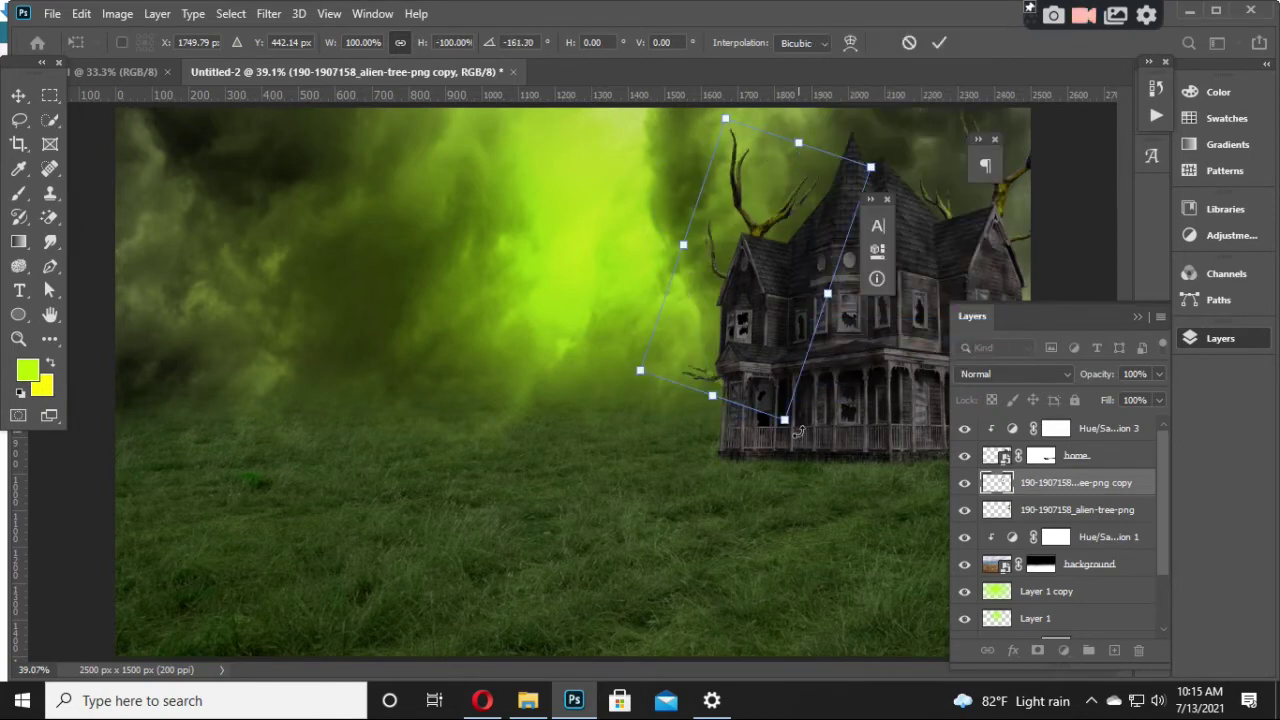
{"action": "mouse_move", "coordinate": [787, 421]}
{"action": "left_mouse_down"}
{"action": "mouse_move", "coordinate": [830, 438]}
{"action": "mouse_move", "coordinate": [880, 425]}
{"action": "mouse_move", "coordinate": [950, 355]}
{"action": "left_mouse_up"}
{"action": "mouse_move", "coordinate": [756, 321]}
{"action": "left_mouse_down"}
{"action": "mouse_move", "coordinate": [790, 328]}
{"action": "mouse_move", "coordinate": [672, 352]}
{"action": "mouse_move", "coordinate": [640, 294]}
{"action": "mouse_move", "coordinate": [745, 320]}
{"action": "left_mouse_up"}
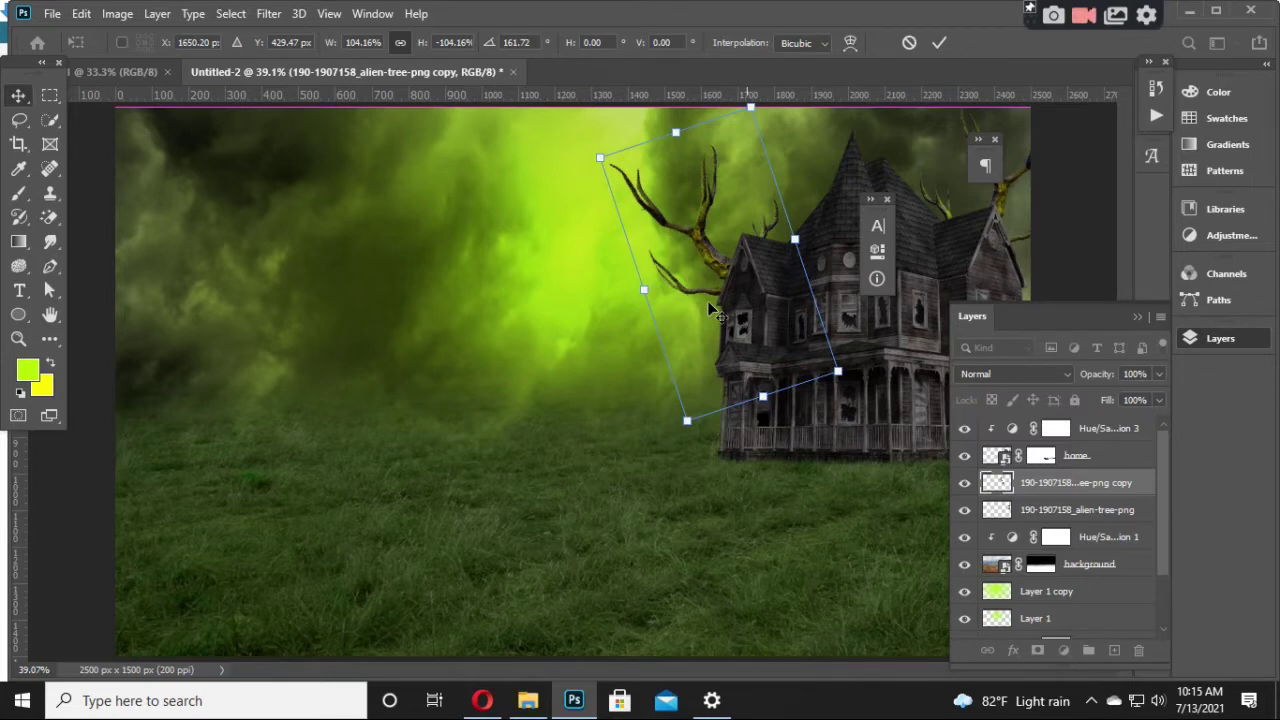
{"action": "key", "text": "Return"}
Step: Add a smaller, mirrored, rotated tree copy at the house's lower left, layered below the other copy
{"action": "key", "text": "ctrl"}
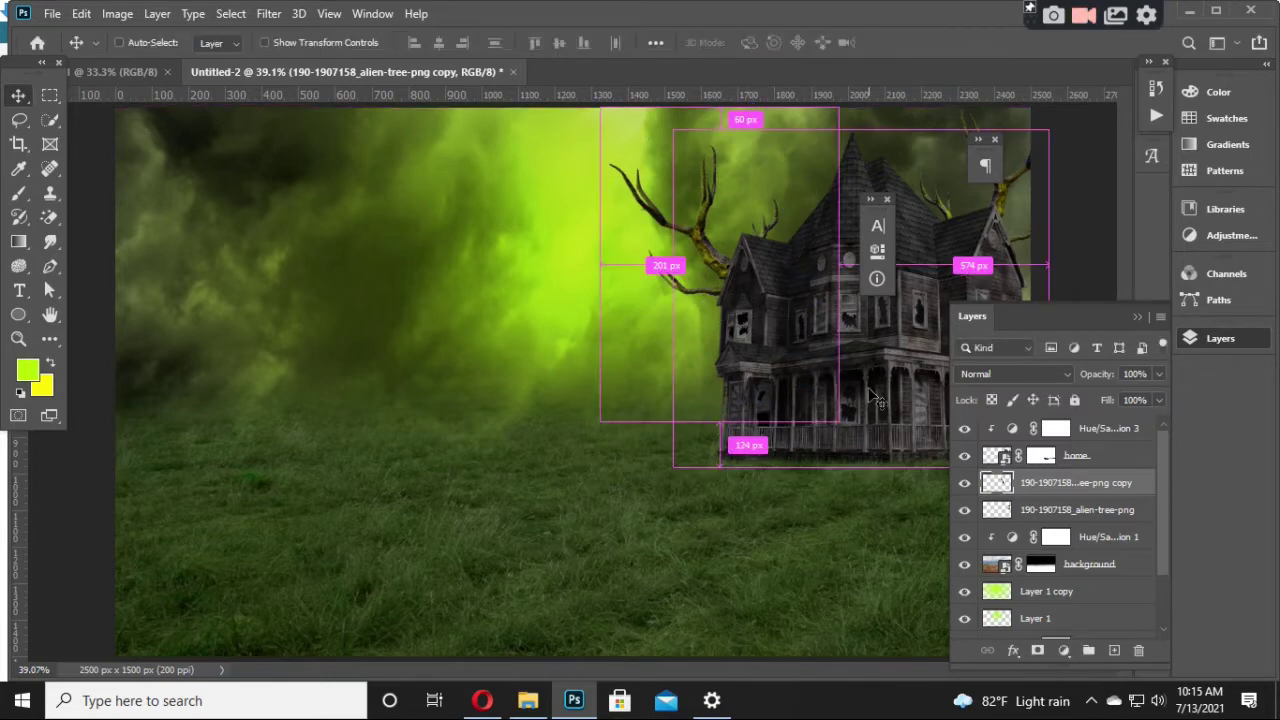
{"action": "key", "text": "ctrl+j"}
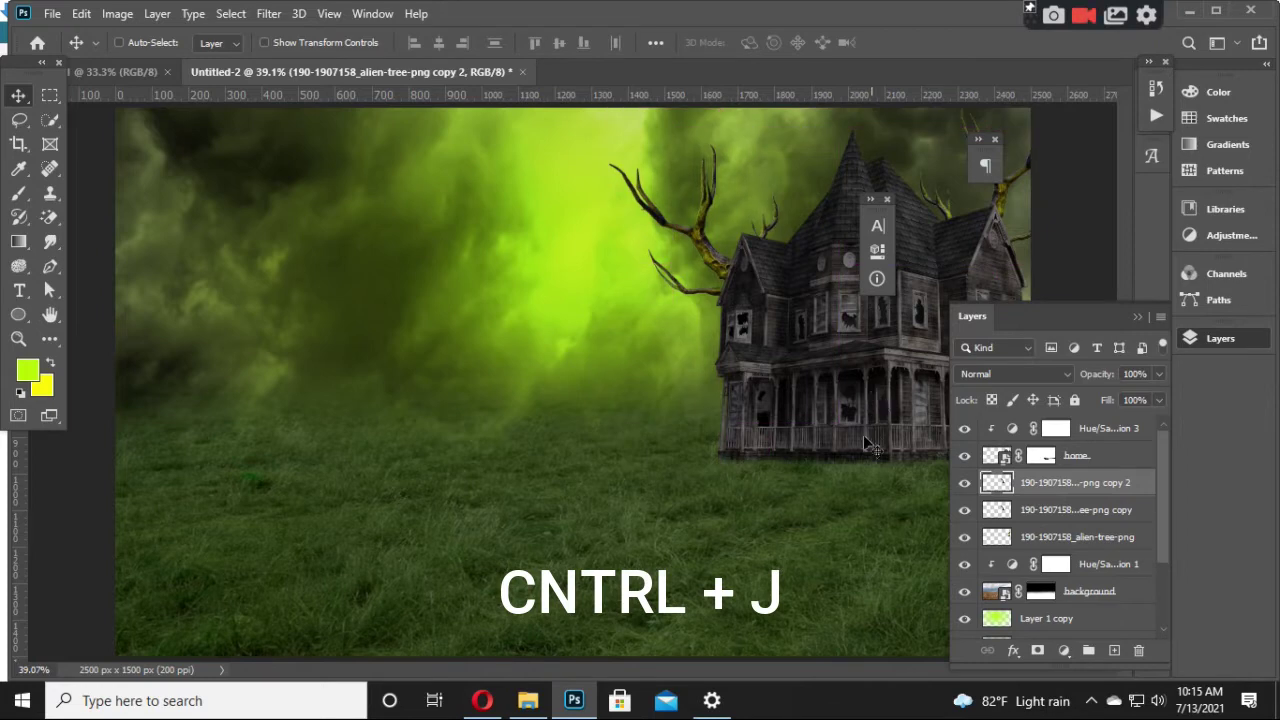
{"action": "key", "text": "ctrl+t"}
{"action": "left_click_drag", "start_coordinate": [848, 467], "coordinate": [715, 388]}
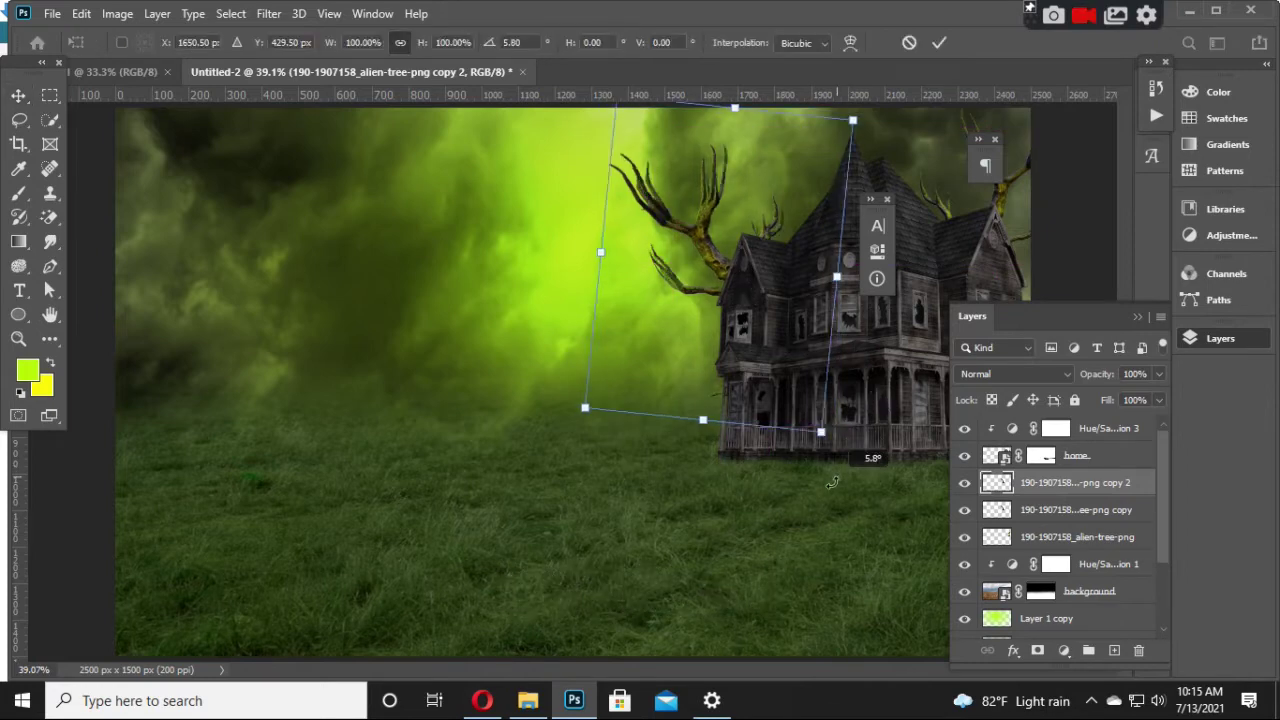
{"action": "right_click", "coordinate": [757, 399]}
{"action": "left_click", "coordinate": [780, 355]}
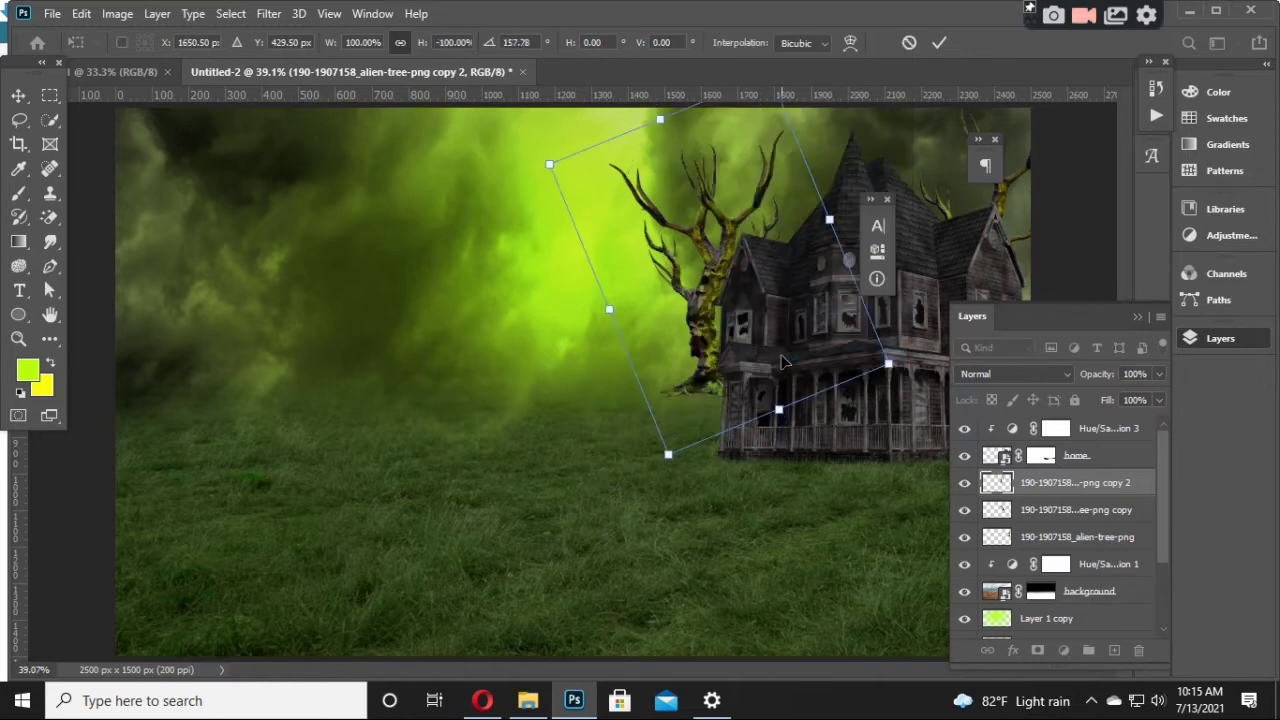
{"action": "mouse_move", "coordinate": [714, 330]}
{"action": "left_mouse_down"}
{"action": "mouse_move", "coordinate": [800, 344]}
{"action": "mouse_move", "coordinate": [779, 297]}
{"action": "mouse_move", "coordinate": [750, 368]}
{"action": "left_mouse_up"}
{"action": "mouse_move", "coordinate": [691, 521]}
{"action": "left_mouse_down"}
{"action": "mouse_move", "coordinate": [941, 430]}
{"action": "mouse_move", "coordinate": [931, 444]}
{"action": "mouse_move", "coordinate": [842, 377]}
{"action": "left_mouse_up"}
{"action": "mouse_move", "coordinate": [751, 301]}
{"action": "left_mouse_down"}
{"action": "mouse_move", "coordinate": [734, 332]}
{"action": "mouse_move", "coordinate": [730, 313]}
{"action": "left_mouse_up"}
{"action": "key", "text": "Return"}
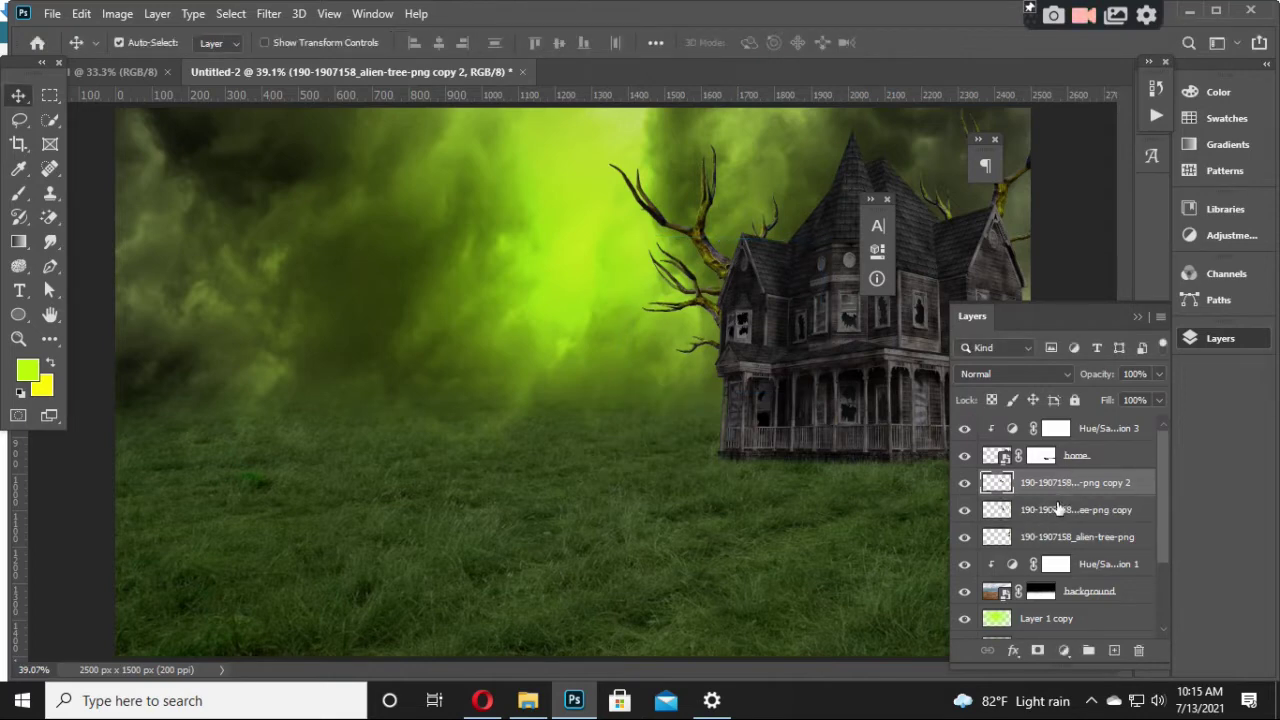
{"action": "left_click_drag", "start_coordinate": [1057, 508], "coordinate": [1064, 523]}
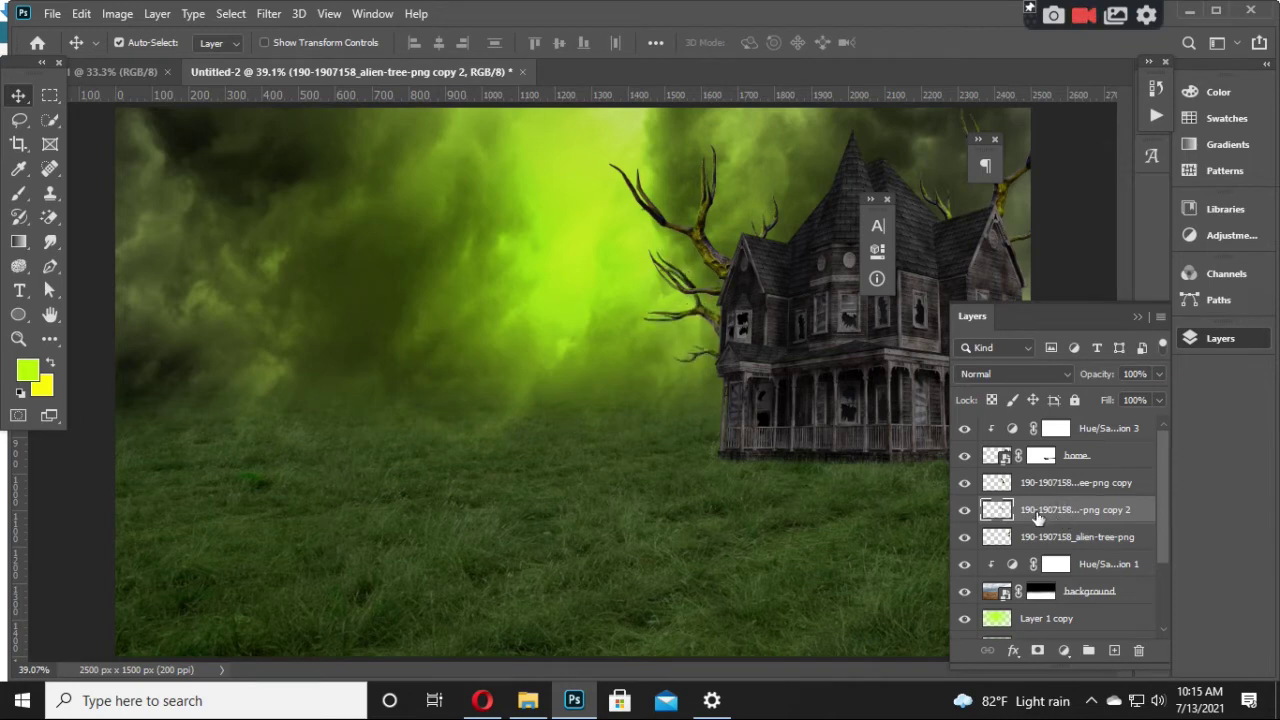
{"action": "mouse_move", "coordinate": [706, 337]}
{"action": "left_mouse_down"}
{"action": "mouse_move", "coordinate": [698, 323]}
{"action": "mouse_move", "coordinate": [699, 362]}
{"action": "mouse_move", "coordinate": [697, 344]}
{"action": "left_mouse_up"}
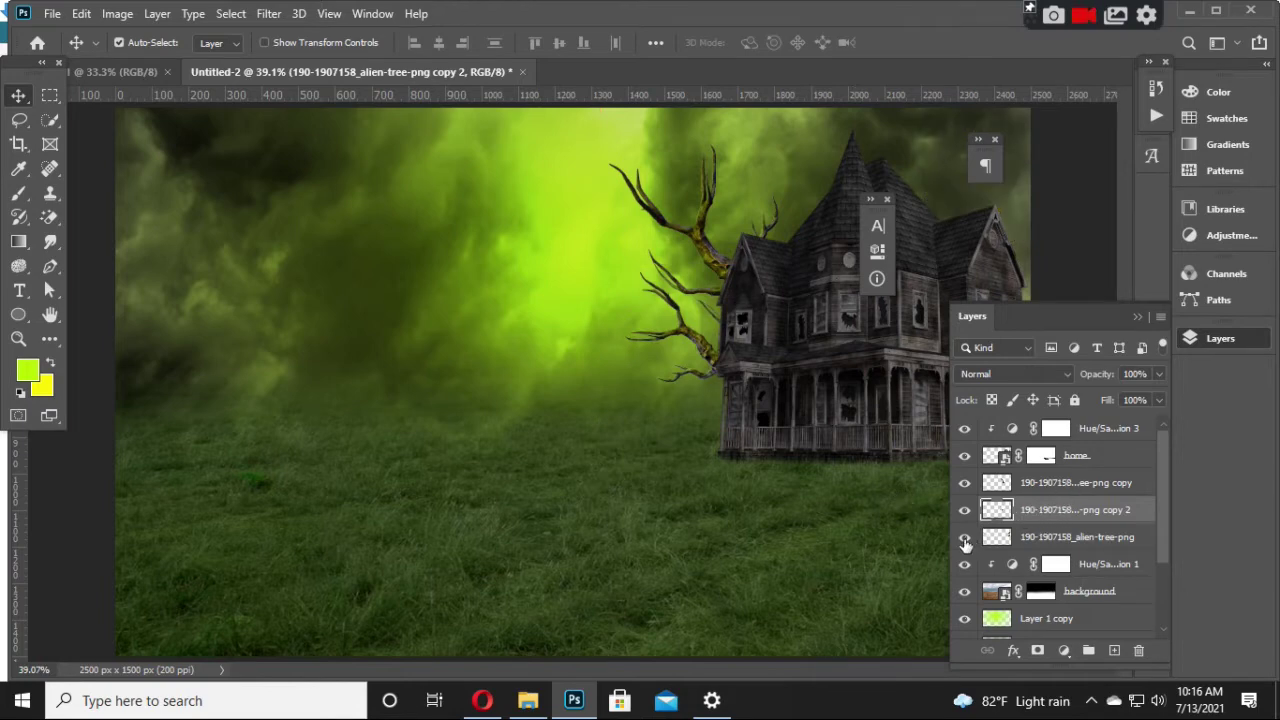
Step: Convert the original alien tree layer and its two copies into one smart object
{"action": "left_click", "coordinate": [1068, 545]}
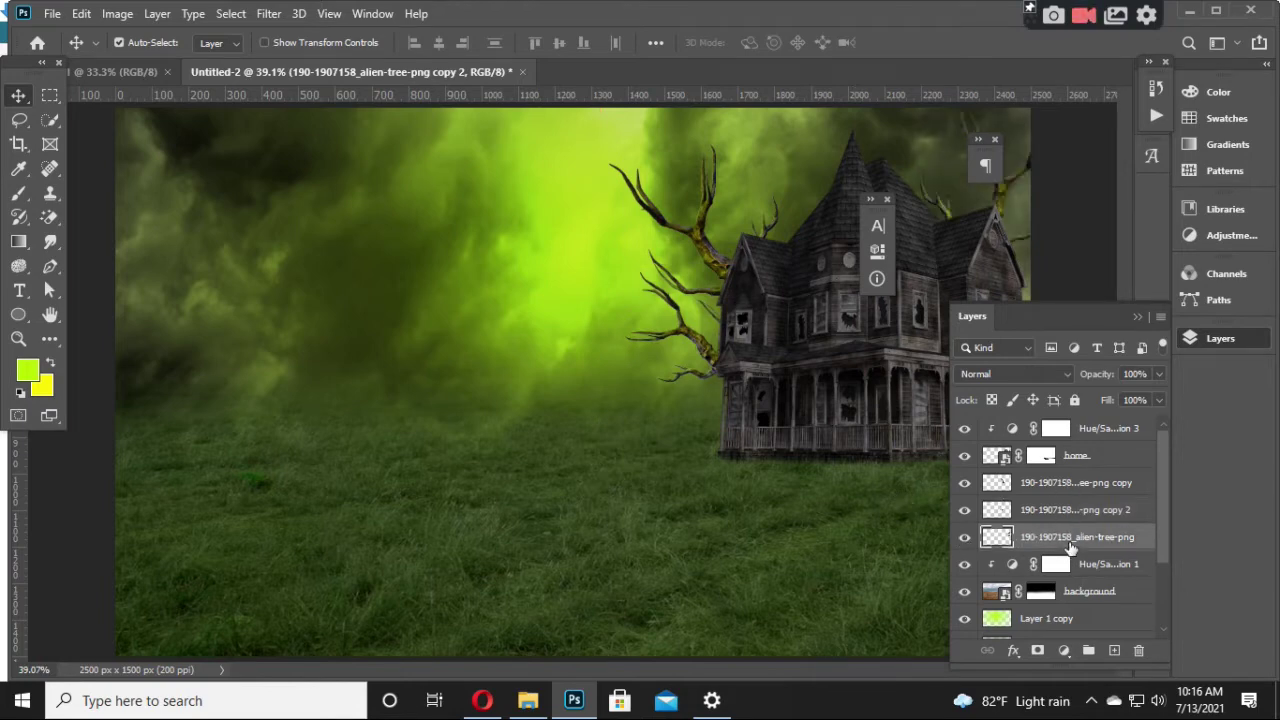
{"action": "left_click", "coordinate": [1055, 485], "text": "shift"}
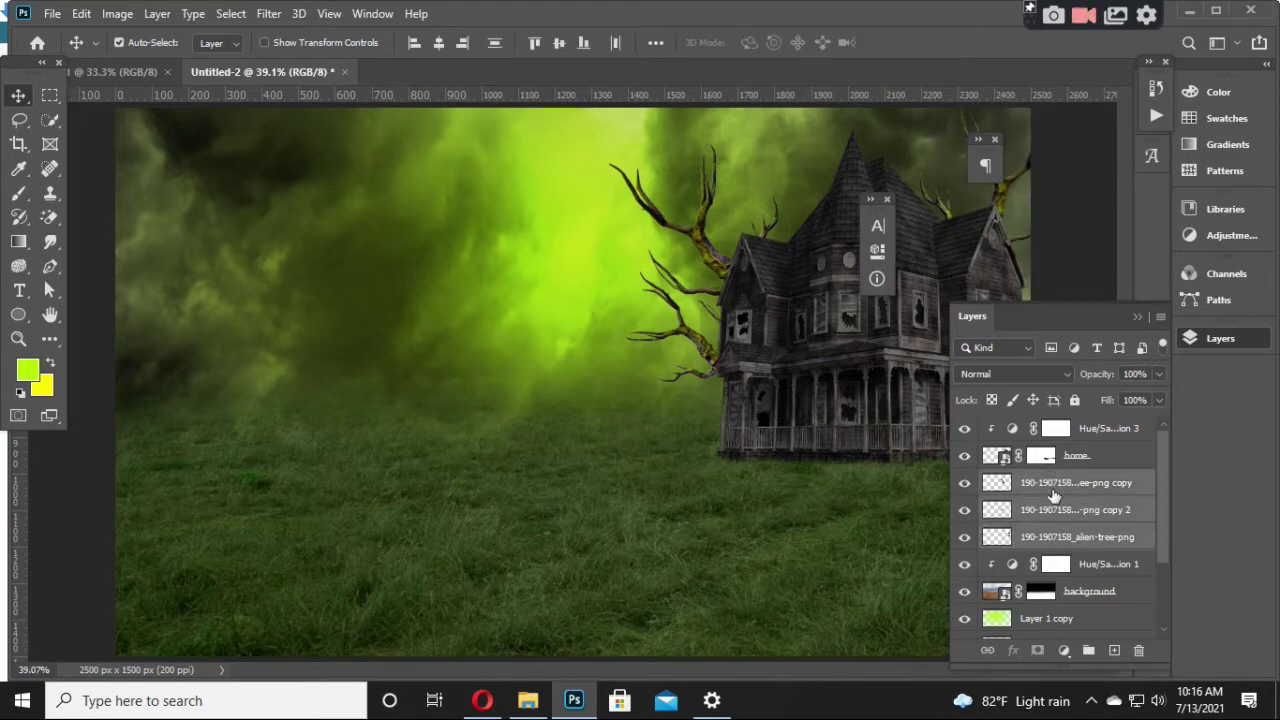
{"action": "right_click", "coordinate": [1035, 505]}
{"action": "left_click", "coordinate": [898, 258]}
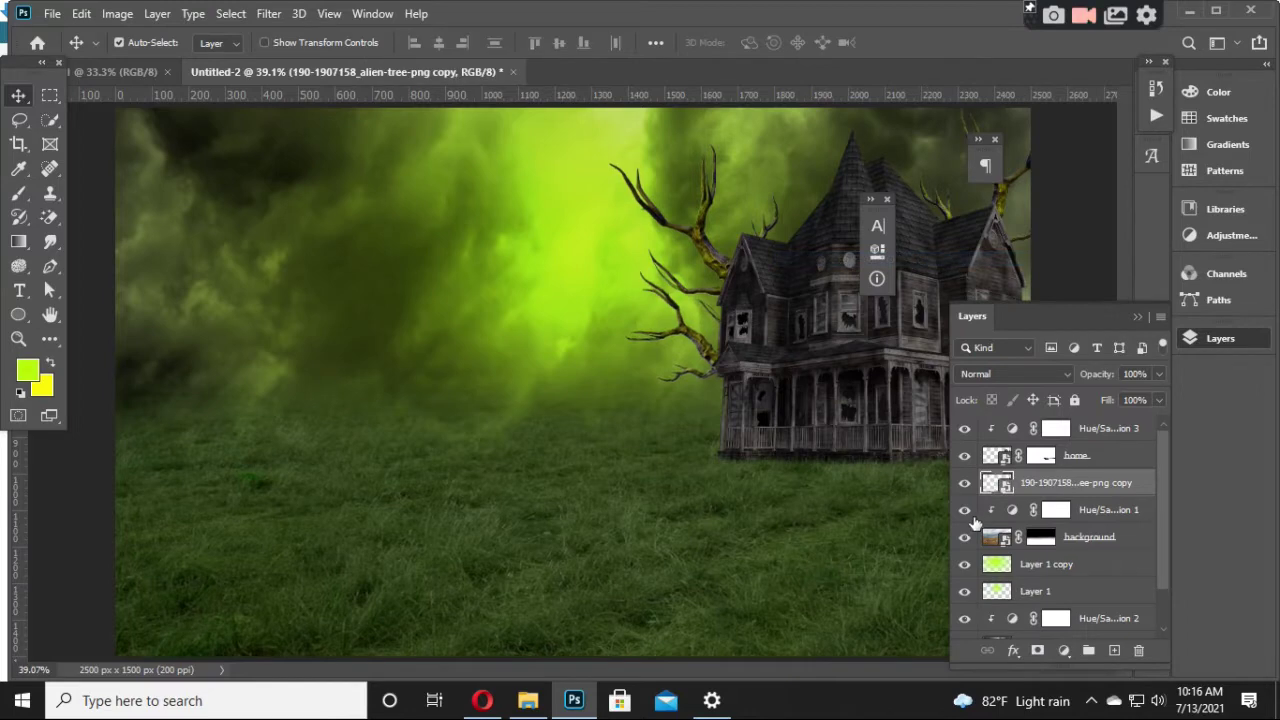
Step: Rename the merged smart object layer to 'tree'
{"action": "left_click", "coordinate": [1070, 469]}
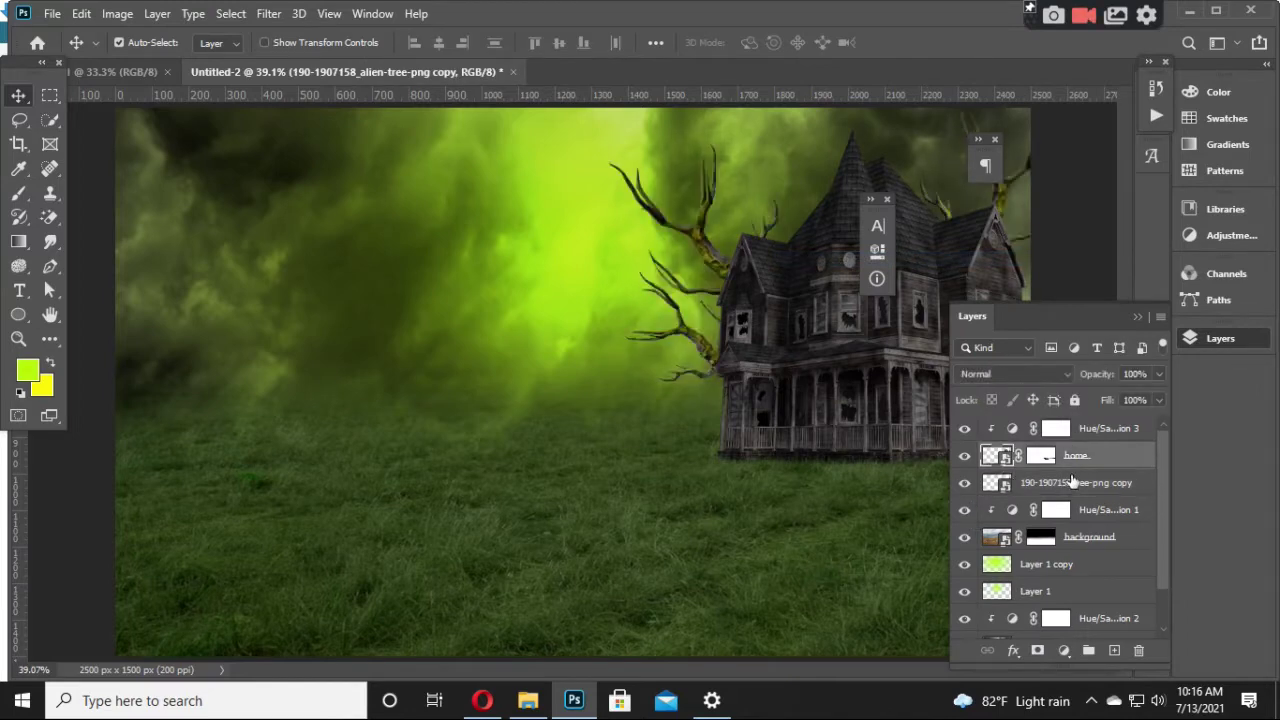
{"action": "double_click", "coordinate": [1085, 490]}
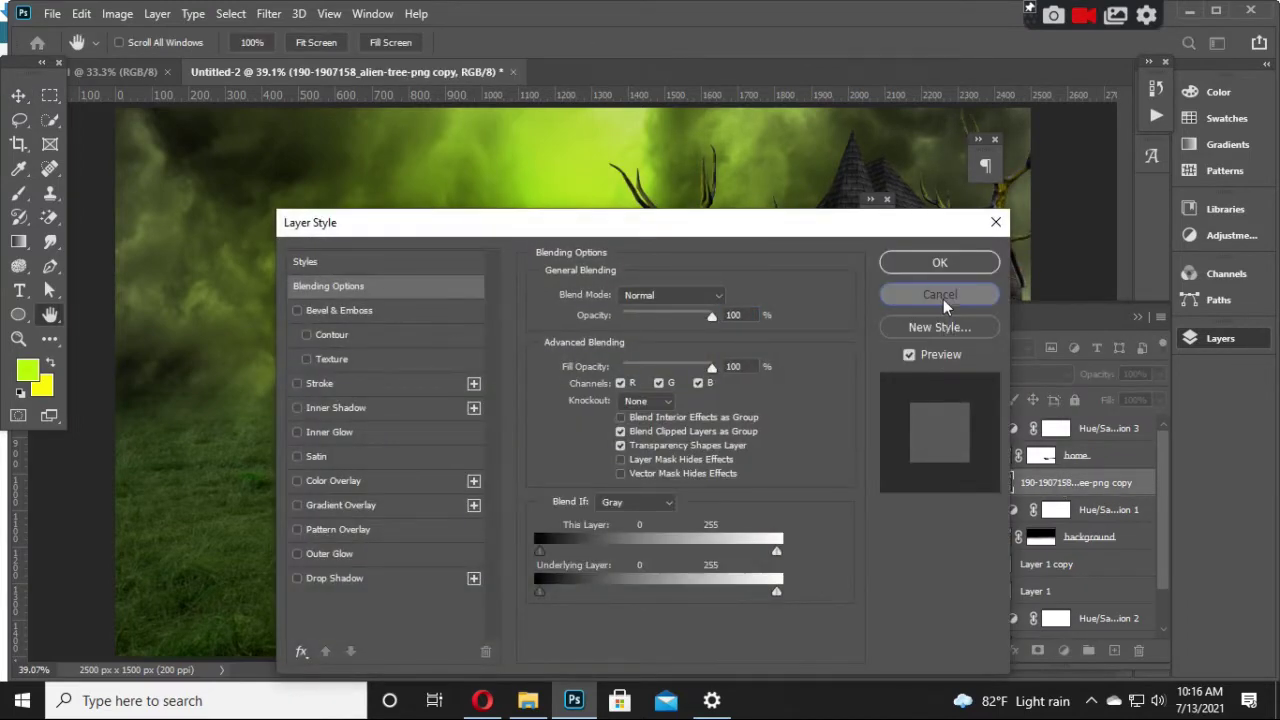
{"action": "left_click", "coordinate": [946, 292]}
{"action": "double_click", "coordinate": [1045, 483]}
{"action": "key", "text": "BackSpace"}
{"action": "type", "text": "tr"}
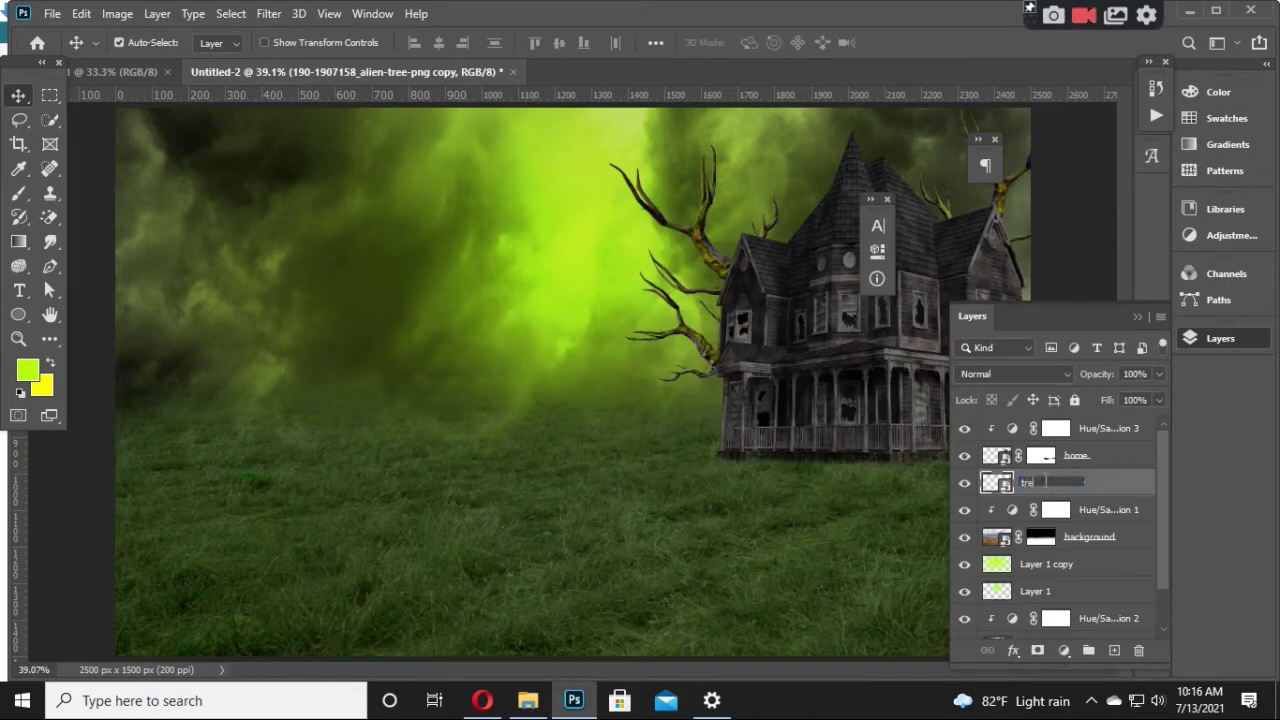
{"action": "type", "text": "e"}
{"action": "key", "text": "Return"}
Step: Toggle the tree's visibility to compare it, and zoom to view the composition
{"action": "left_click", "coordinate": [964, 483]}
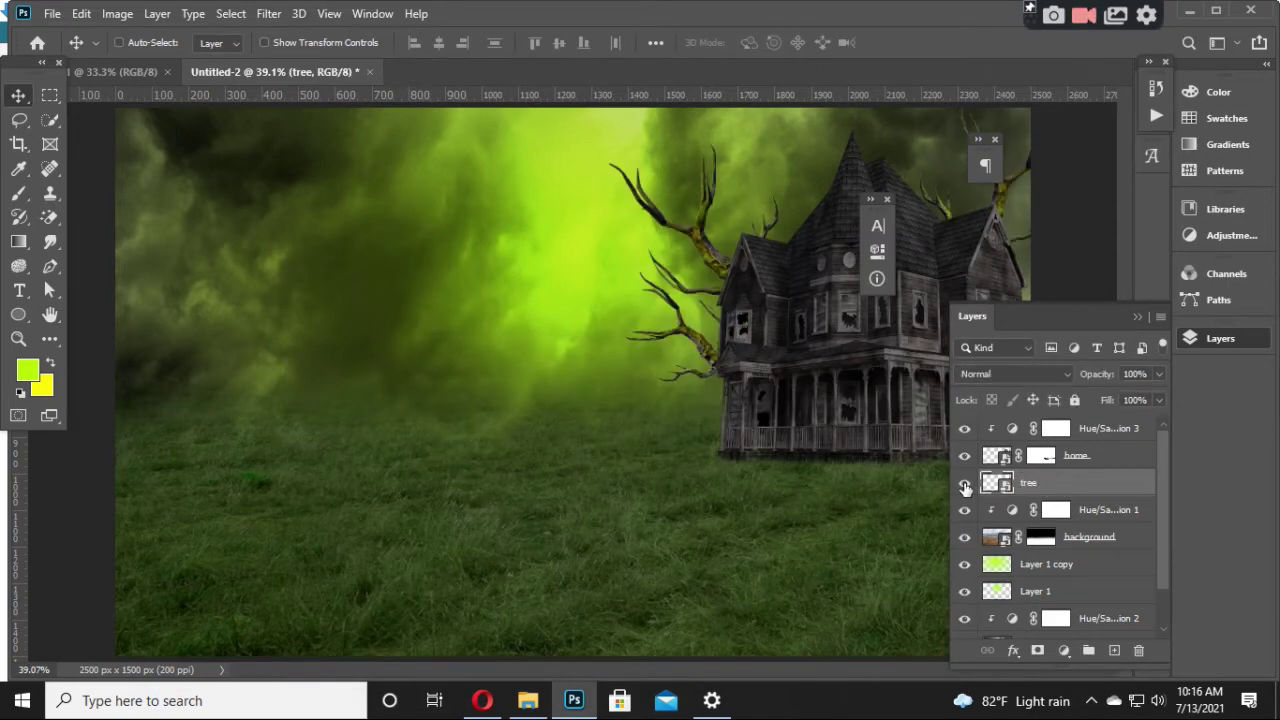
{"action": "key", "text": "ctrl+minus"}
{"action": "key", "text": "ctrl+minus"}
{"action": "key", "text": "ctrl+minus"}
{"action": "key", "text": "ctrl+plus"}
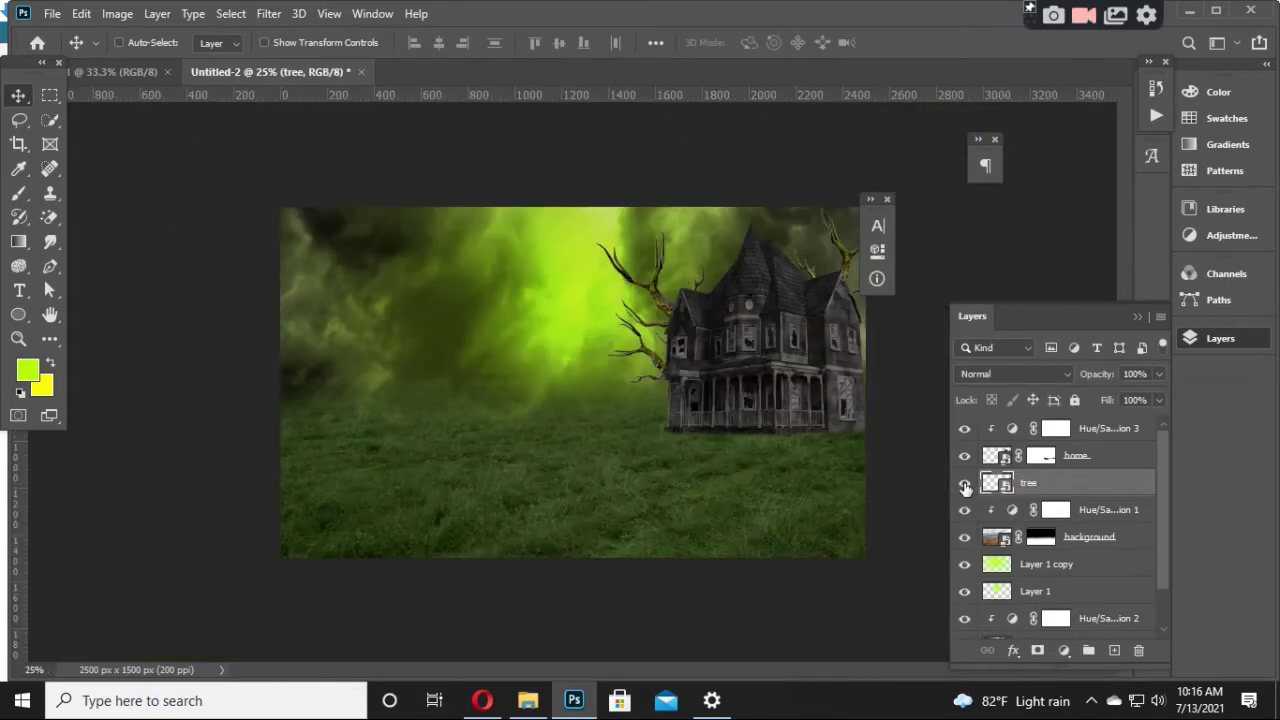
{"action": "left_click", "coordinate": [887, 200]}
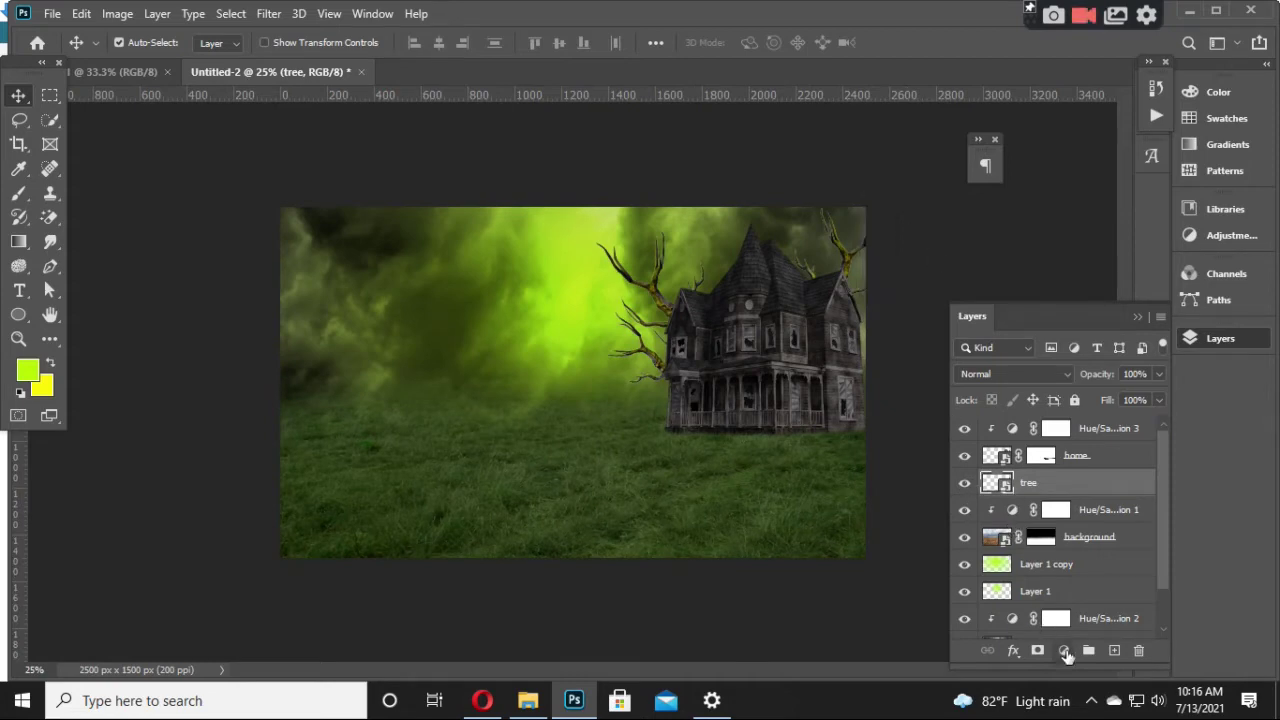
Step: Add a Hue/Saturation layer clipped to the tree: Hue +15, Saturation -10, Lightness -55
{"action": "left_click", "coordinate": [1066, 651]}
{"action": "left_click", "coordinate": [1100, 470]}
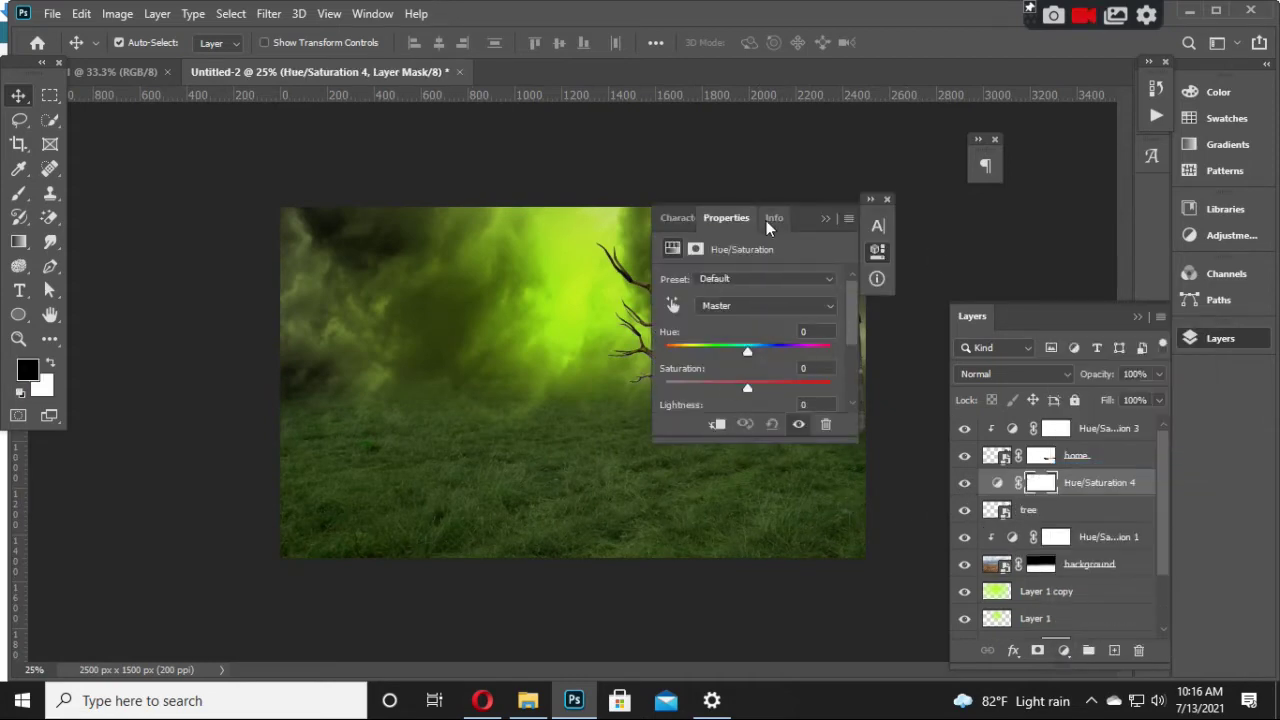
{"action": "left_click_drag", "start_coordinate": [798, 215], "coordinate": [965, 206]}
{"action": "left_click", "coordinate": [884, 415]}
{"action": "scroll", "coordinate": [922, 386], "scroll_direction": "down", "scroll_amount": 1}
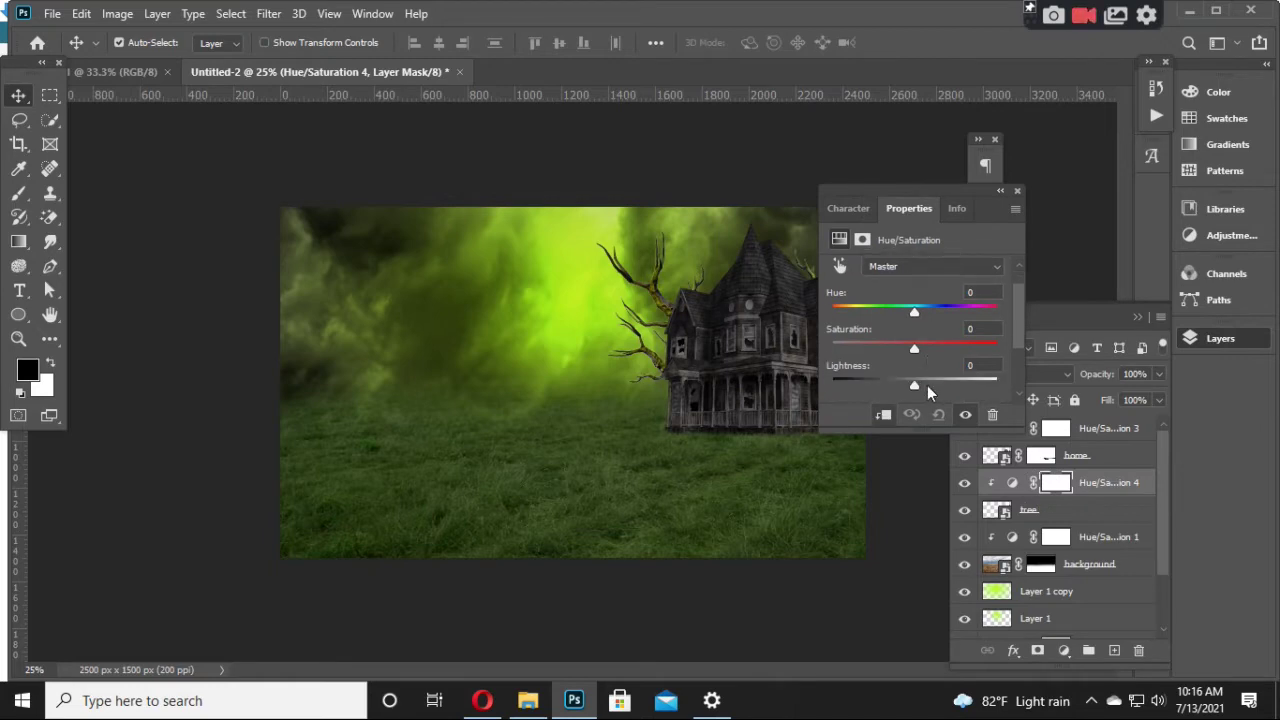
{"action": "mouse_move", "coordinate": [909, 381]}
{"action": "left_mouse_down"}
{"action": "mouse_move", "coordinate": [852, 395]}
{"action": "mouse_move", "coordinate": [871, 392]}
{"action": "left_mouse_up"}
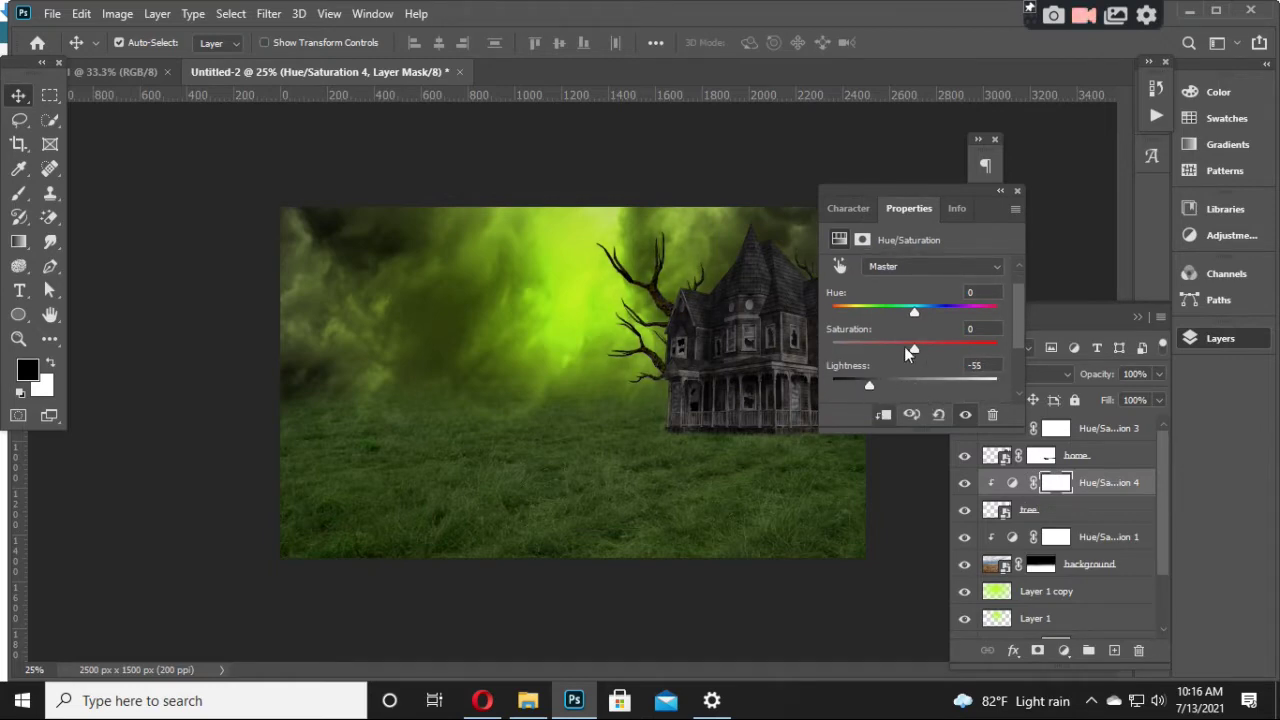
{"action": "left_click_drag", "start_coordinate": [905, 348], "coordinate": [883, 348]}
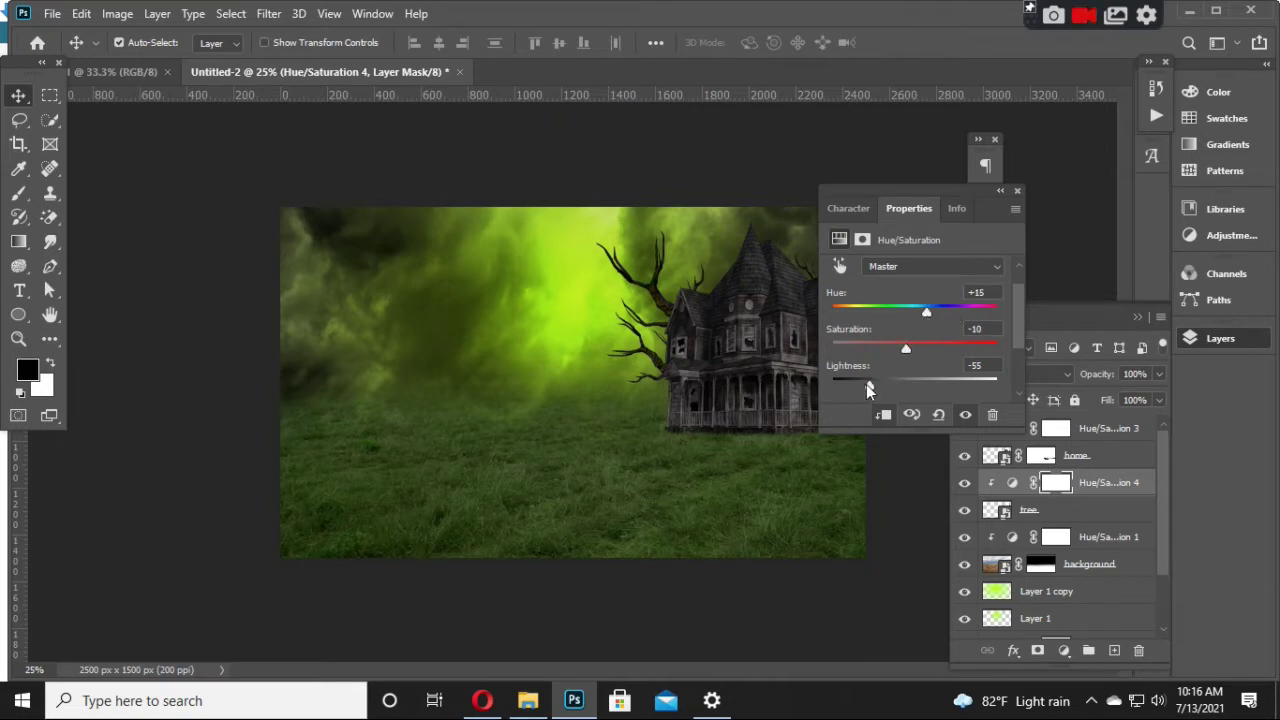
{"action": "left_click_drag", "start_coordinate": [869, 385], "coordinate": [879, 385]}
Step: Compare the tree with and without the adjustment, then zoom to fit the composition
{"action": "left_click", "coordinate": [998, 192]}
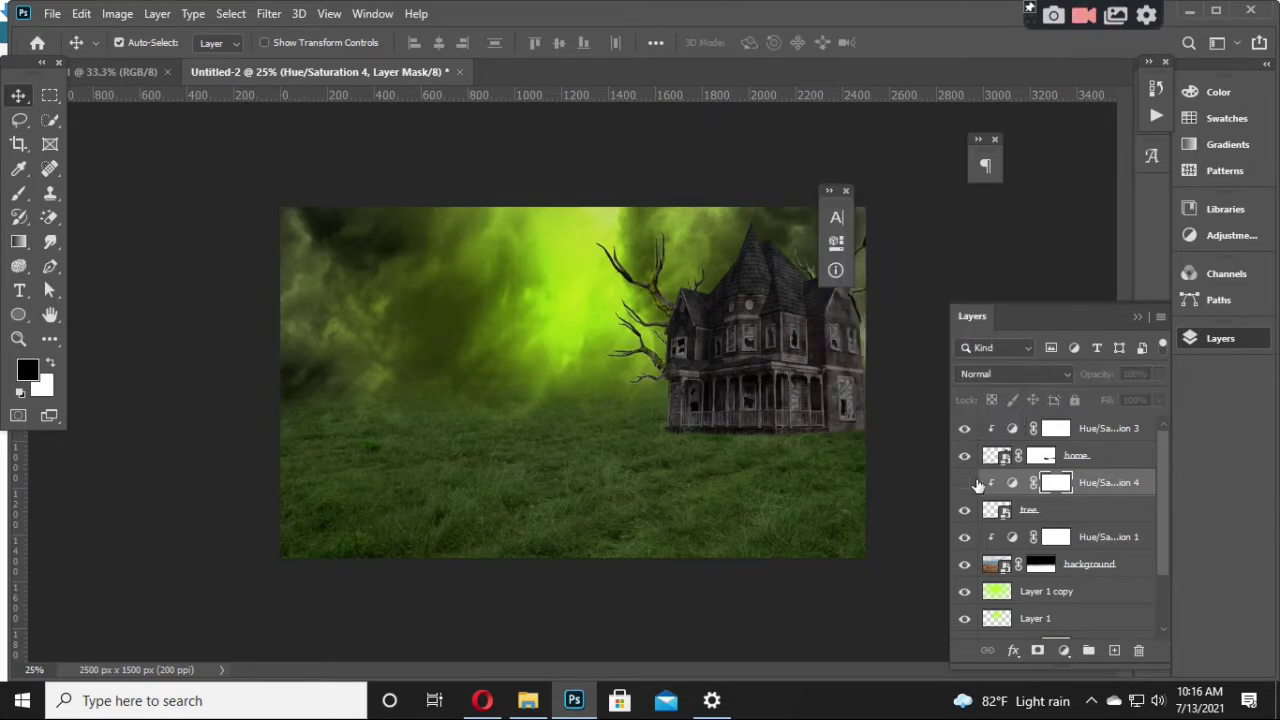
{"action": "left_click", "coordinate": [977, 483]}
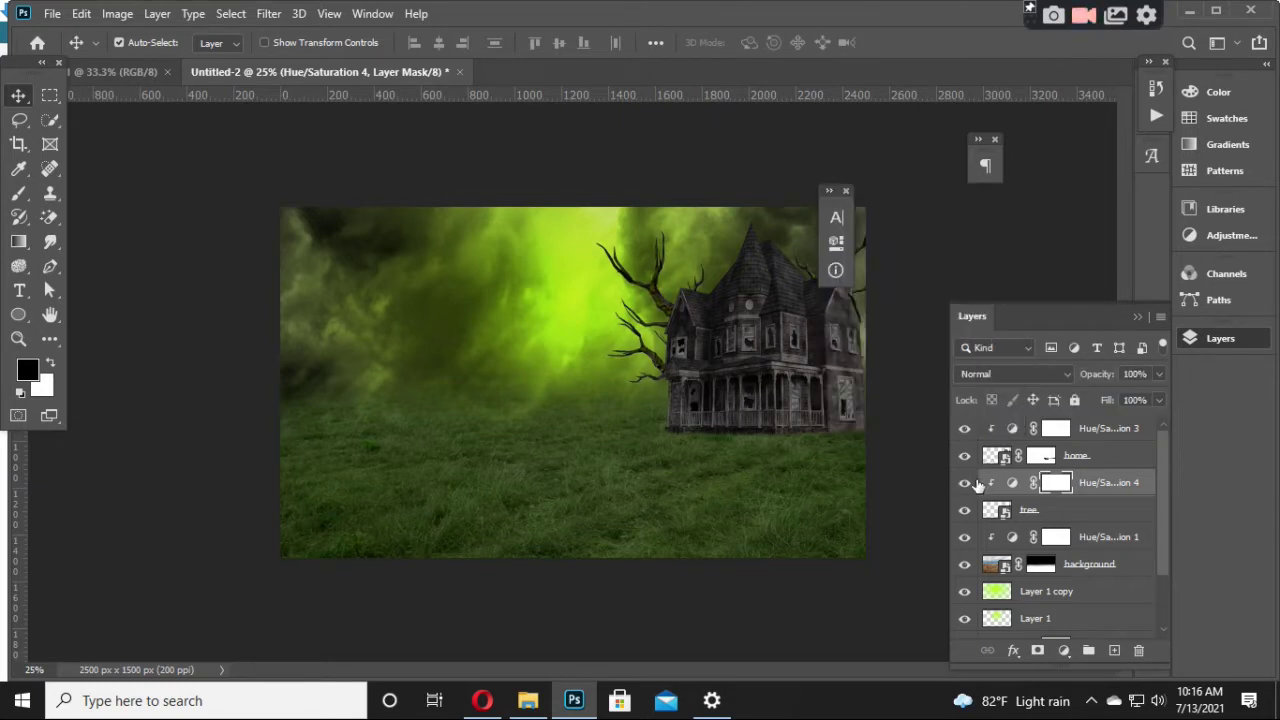
{"action": "key", "text": "ctrl+minus"}
{"action": "key", "text": "ctrl+minus"}
{"action": "key", "text": "ctrl+minus"}
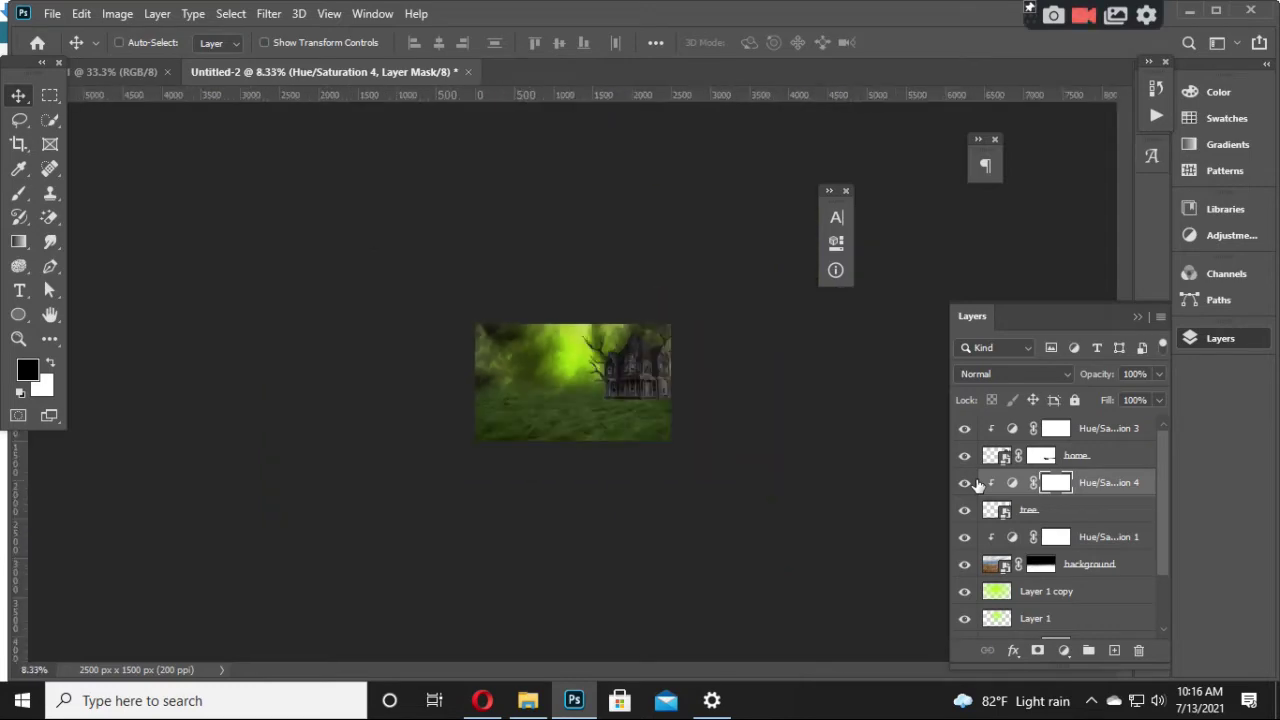
{"action": "key", "text": "ctrl+plus"}
{"action": "key", "text": "ctrl+plus"}
{"action": "key", "text": "ctrl+plus"}
{"action": "key", "text": "ctrl+plus"}
{"action": "key", "text": "ctrl+minus"}
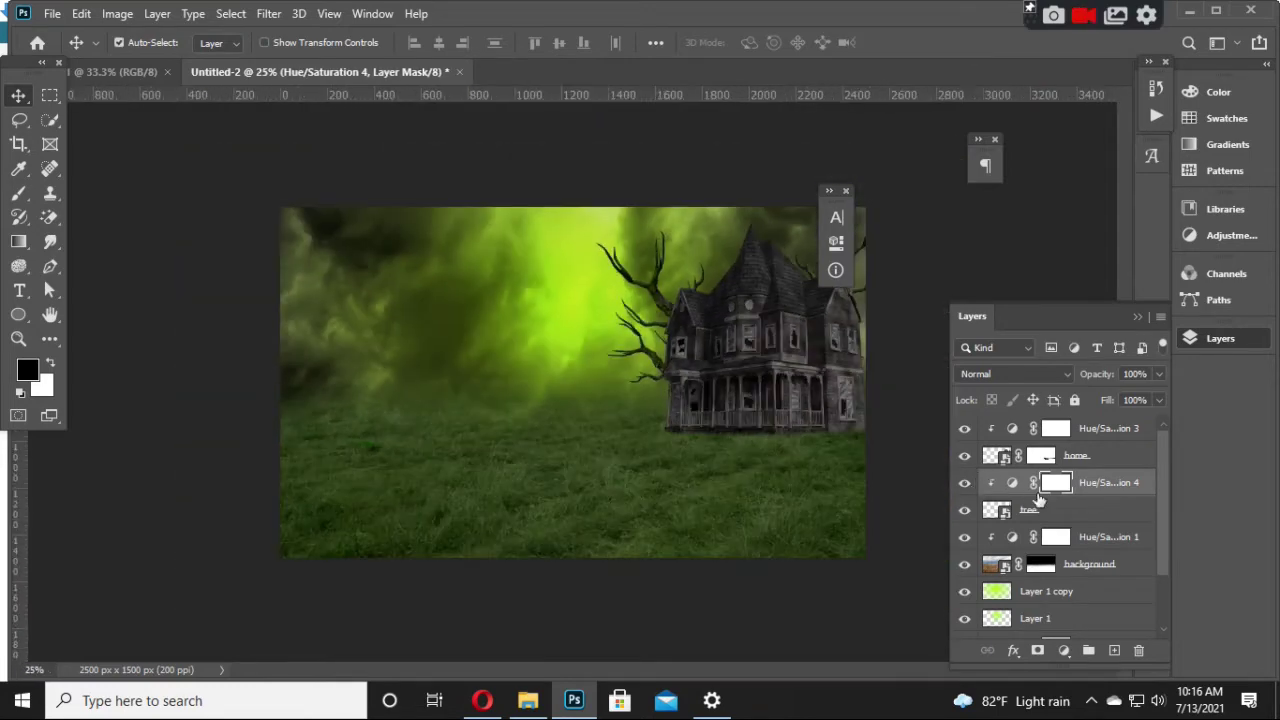
{"action": "left_click", "coordinate": [1110, 430]}
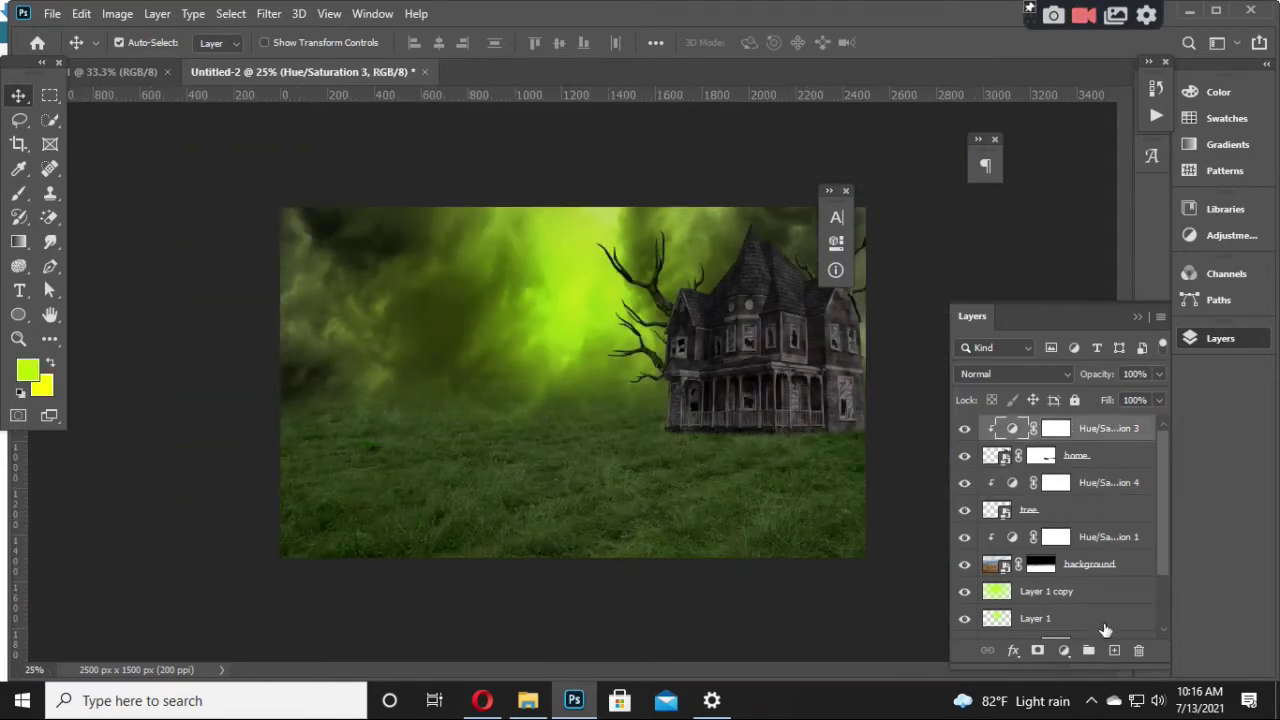
Step: Add a single new empty Layer 2 at the top of the stack and select the Pen tool
{"action": "left_click", "coordinate": [1114, 651]}
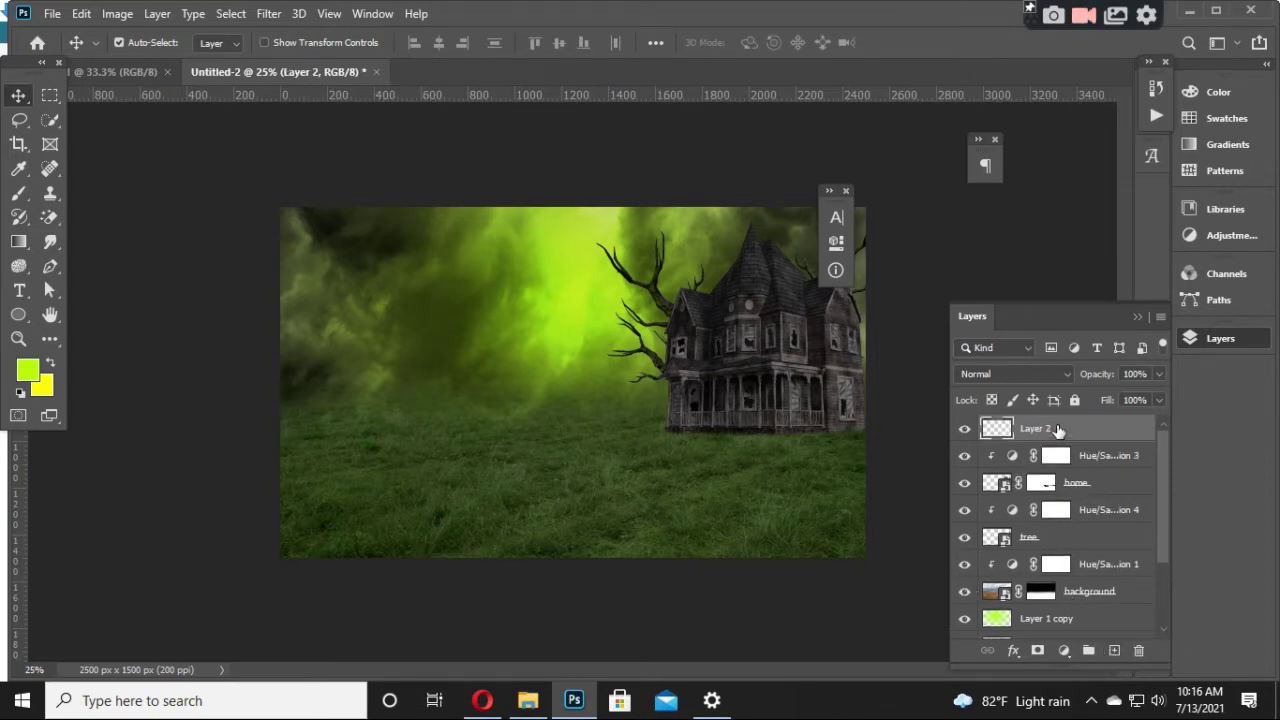
{"action": "key", "text": "ctrl+z"}
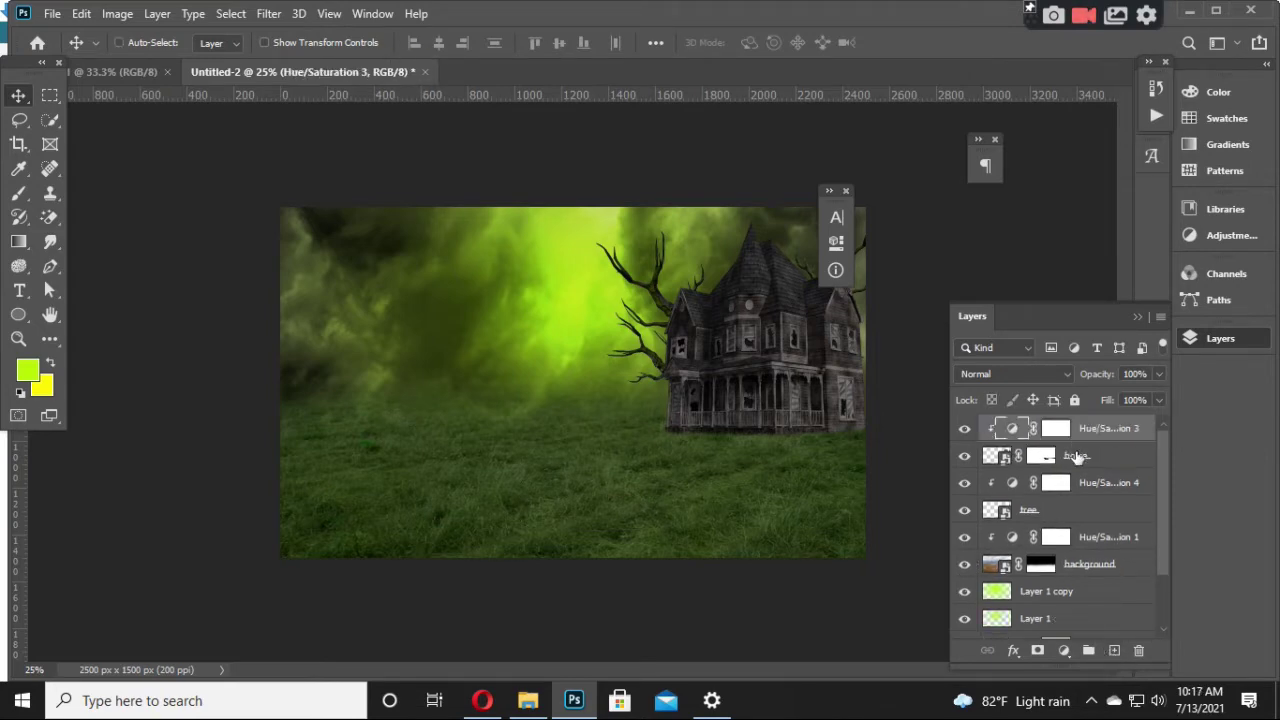
{"action": "left_click", "coordinate": [1117, 648]}
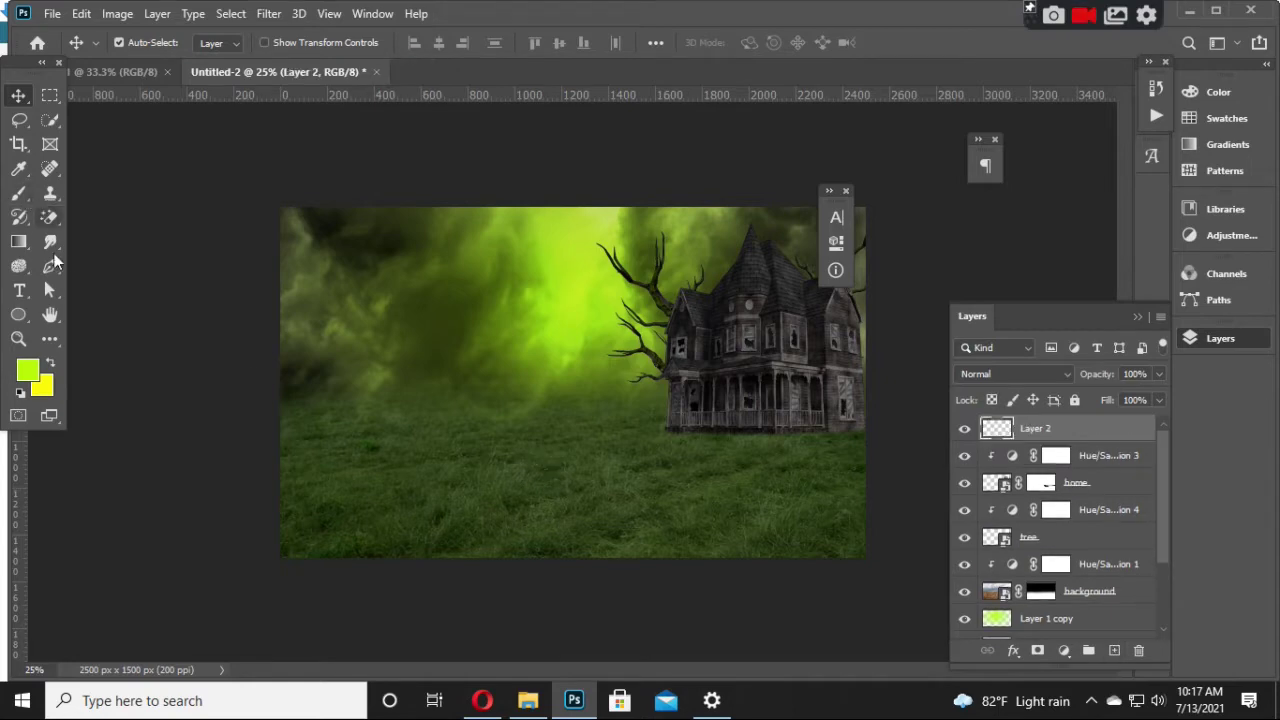
{"action": "left_click", "coordinate": [49, 268]}
Step: Zoom in on the house and set the Pen tool to Shape mode with no stroke and yellow fill
{"action": "key", "text": "ctrl+plus"}
{"action": "key", "text": "ctrl+plus"}
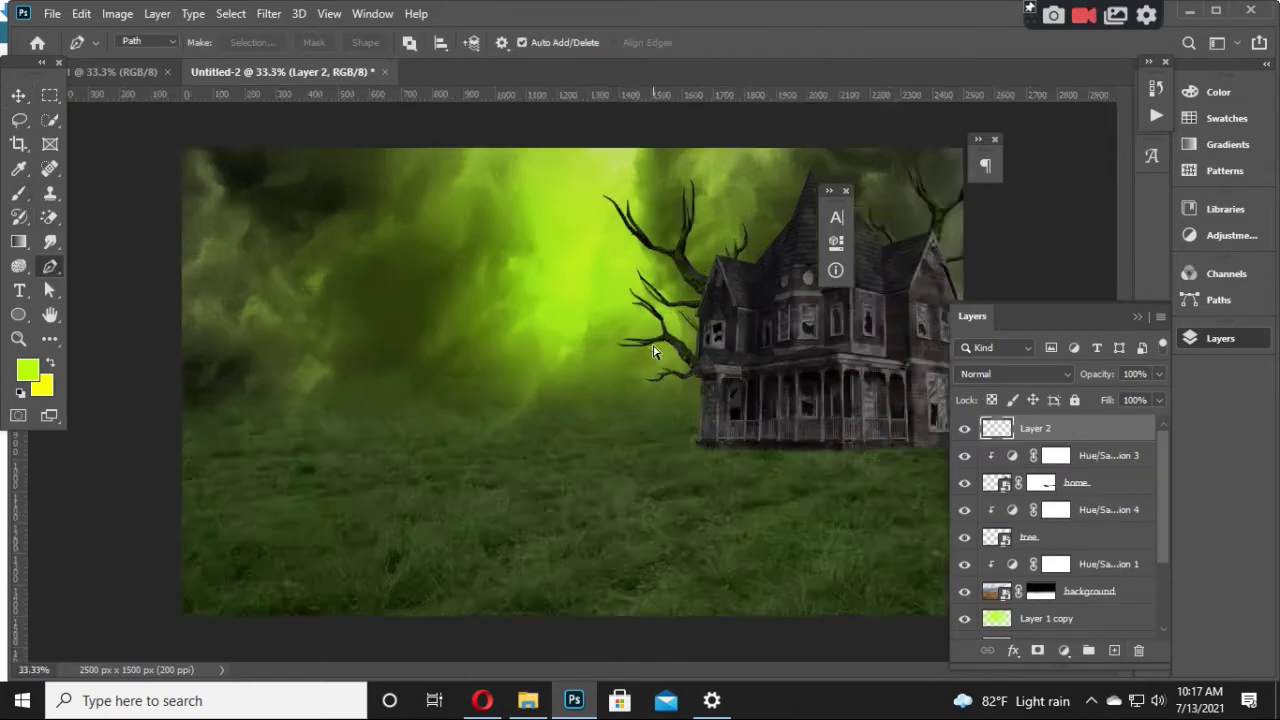
{"action": "key", "text": "ctrl+plus"}
{"action": "key", "text": "ctrl+plus"}
{"action": "left_click_drag", "start_coordinate": [667, 270], "coordinate": [400, 417]}
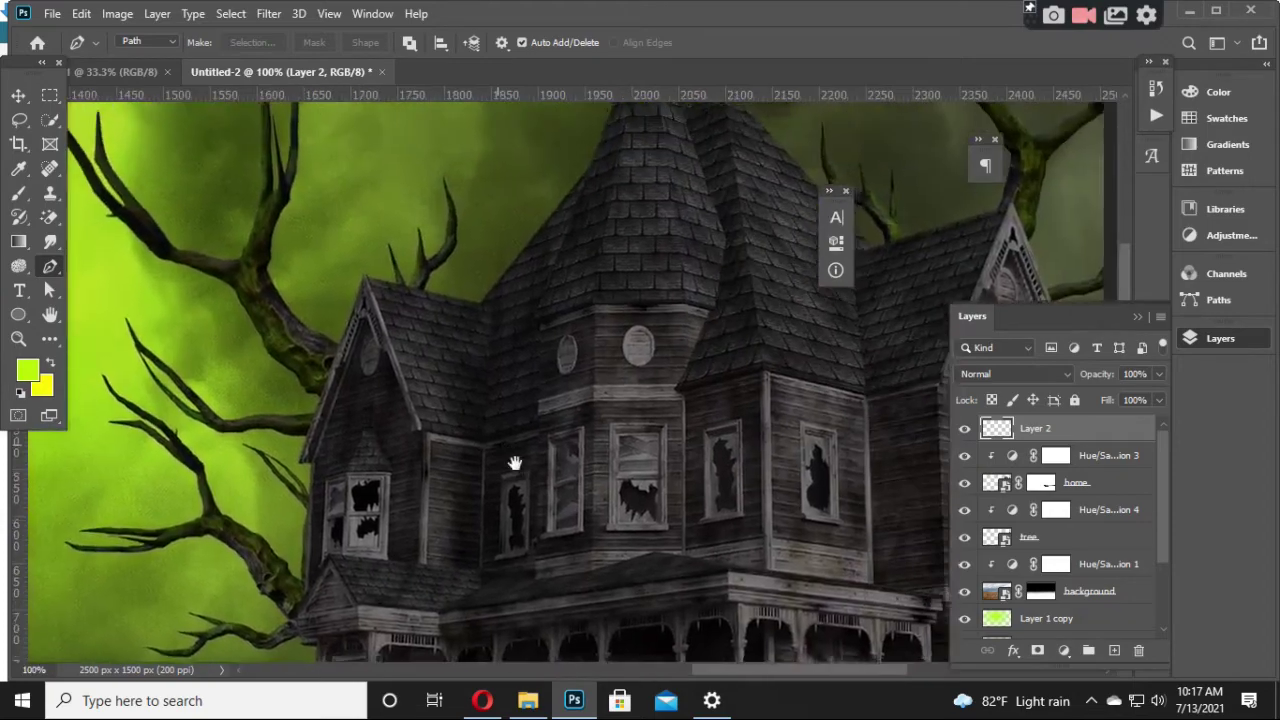
{"action": "key", "text": "ctrl+plus"}
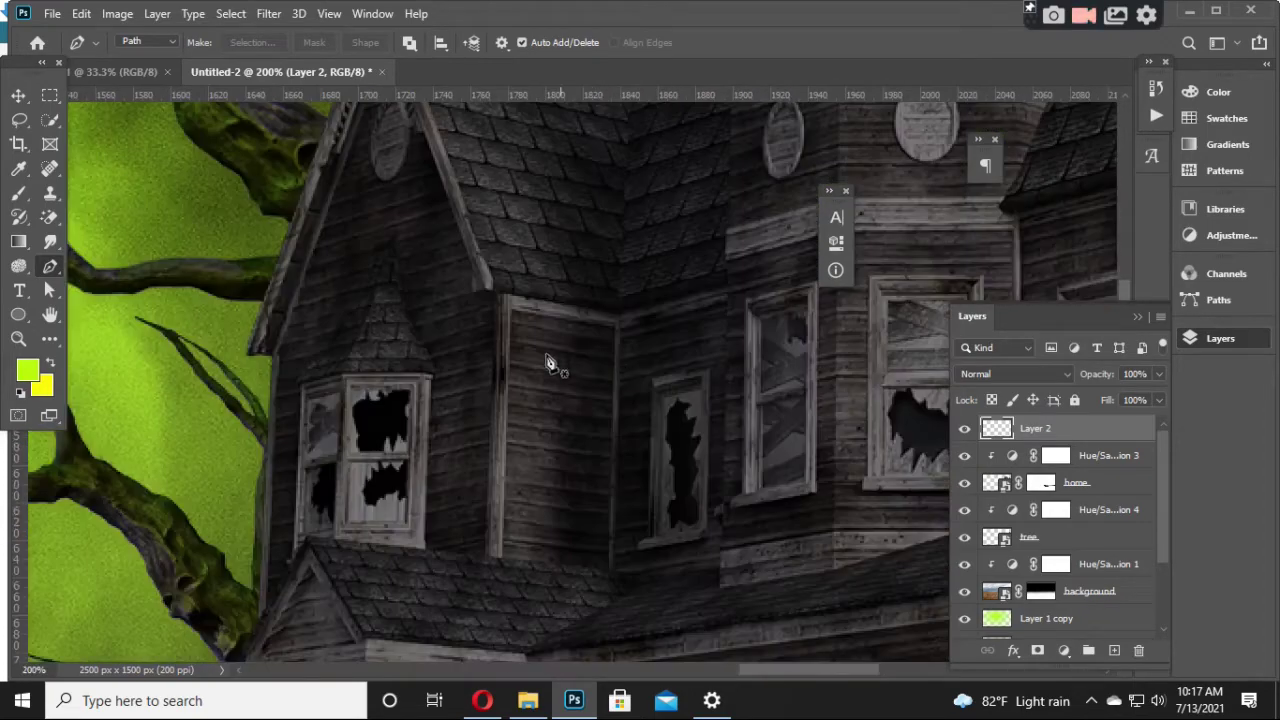
{"action": "key", "text": "ctrl+plus"}
{"action": "left_click", "coordinate": [164, 40]}
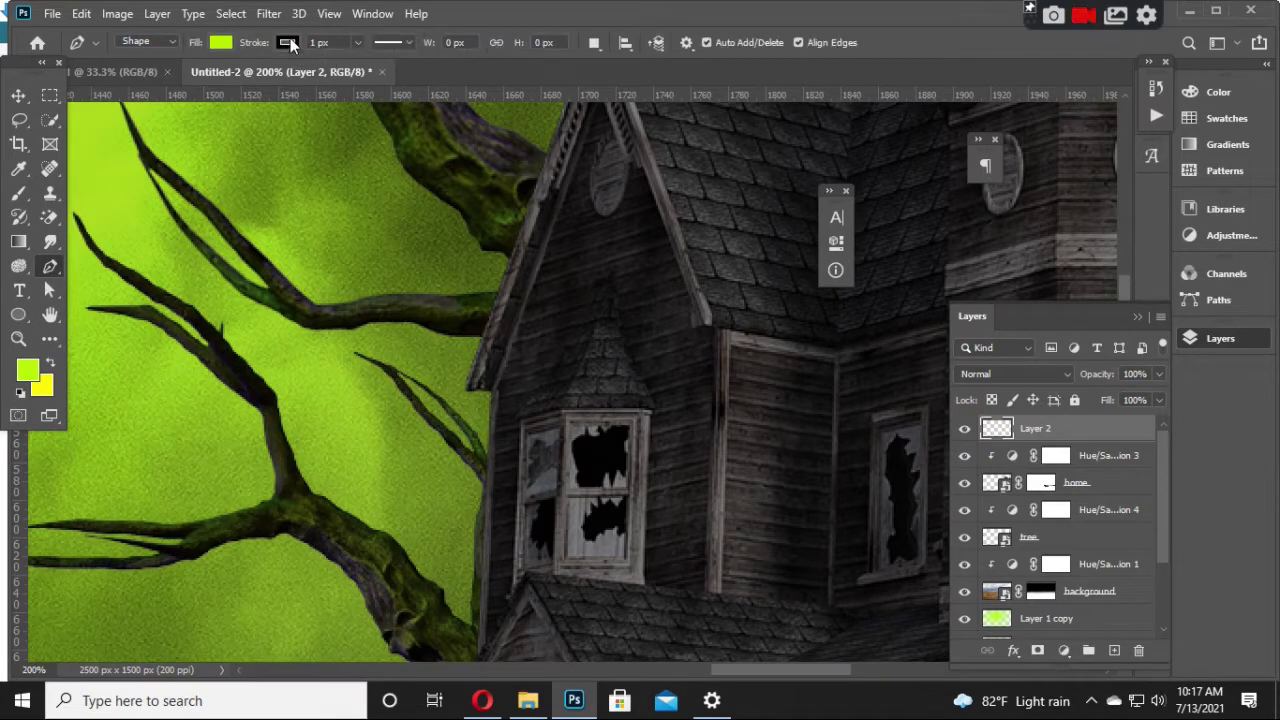
{"action": "left_click", "coordinate": [290, 42]}
{"action": "left_click", "coordinate": [177, 79]}
{"action": "left_click", "coordinate": [221, 42]}
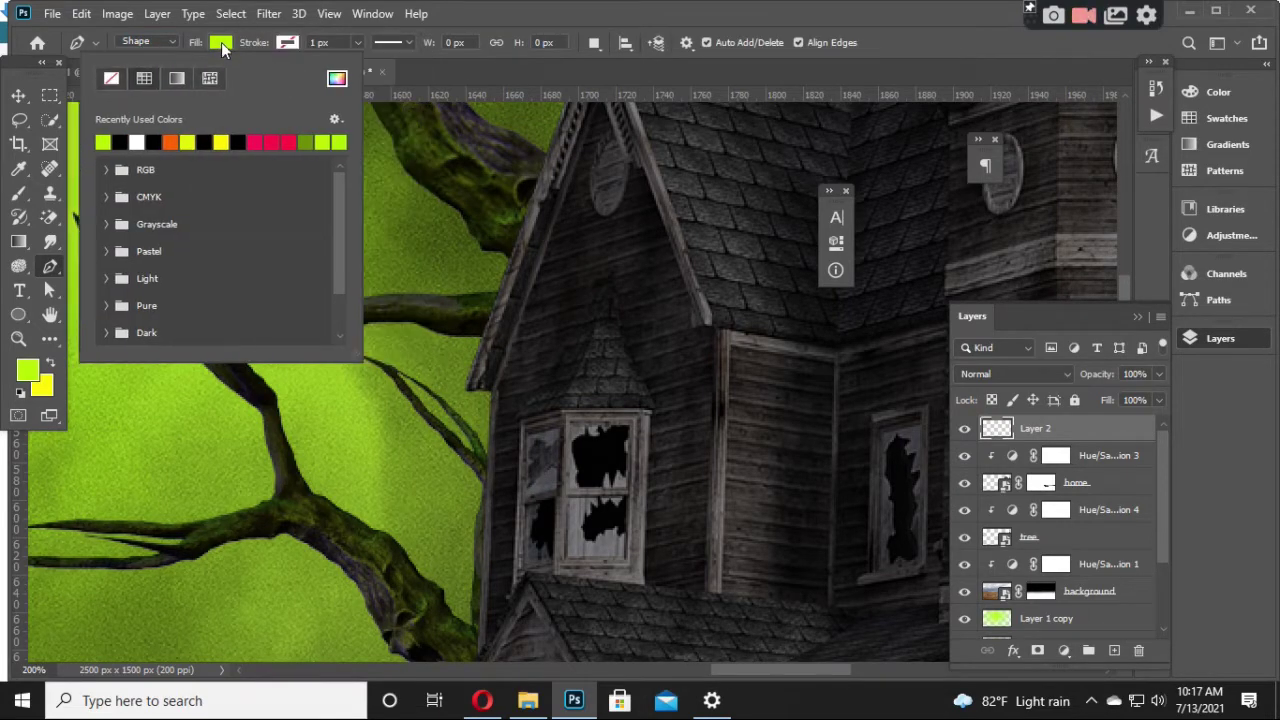
{"action": "left_click", "coordinate": [221, 143]}
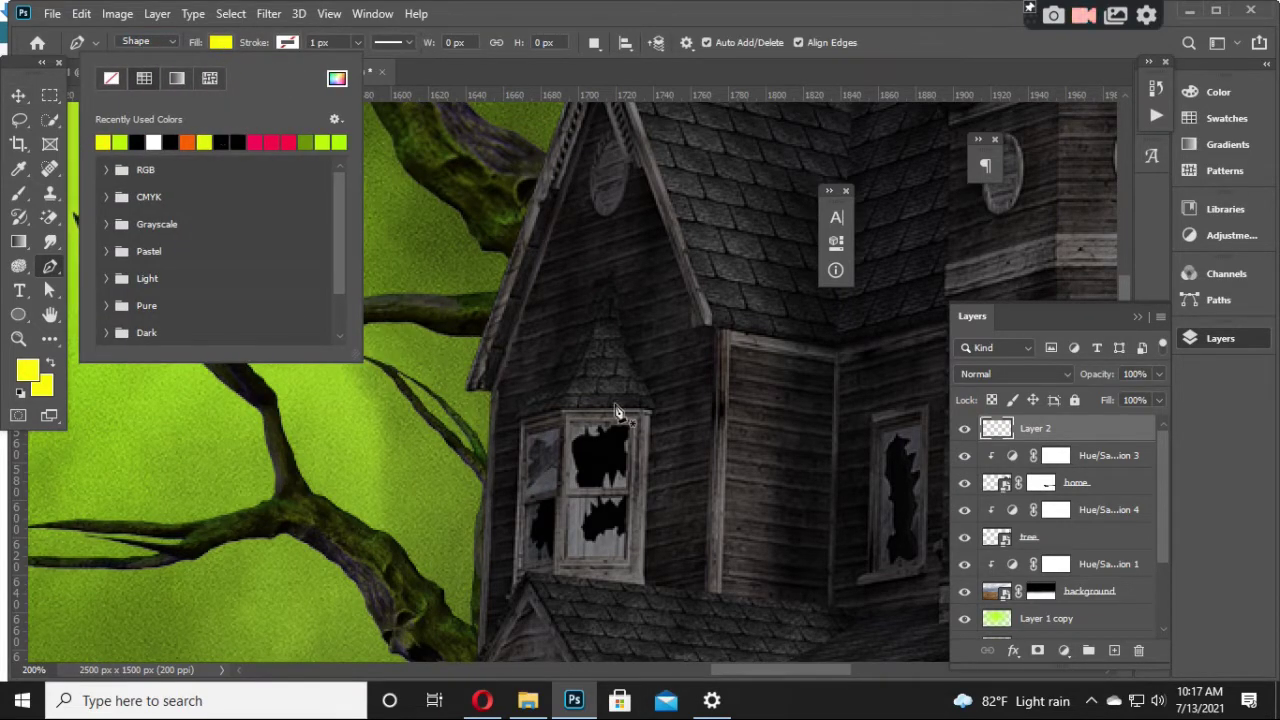
Step: Draw yellow shapes over the upper-left window's left, upper-left and upper-right panes
{"action": "left_click", "coordinate": [520, 574]}
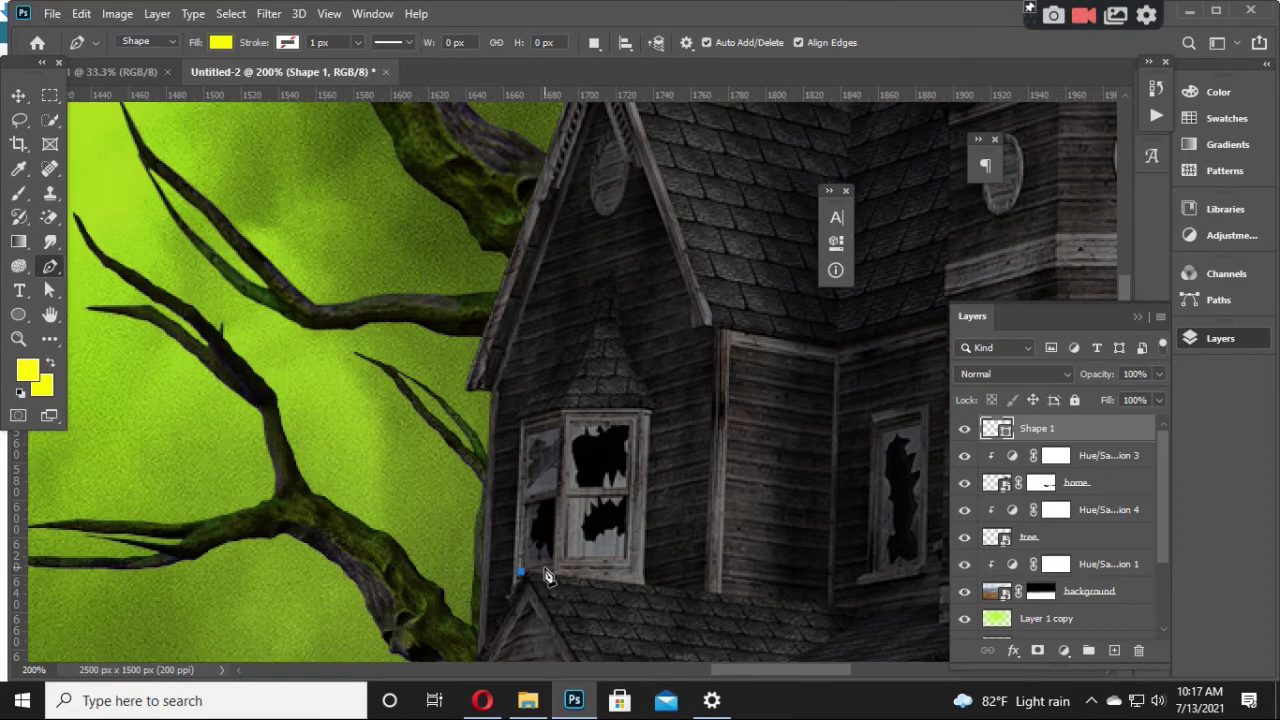
{"action": "left_click", "coordinate": [552, 566]}
{"action": "scroll", "coordinate": [558, 513], "scroll_direction": "up", "scroll_amount": 1}
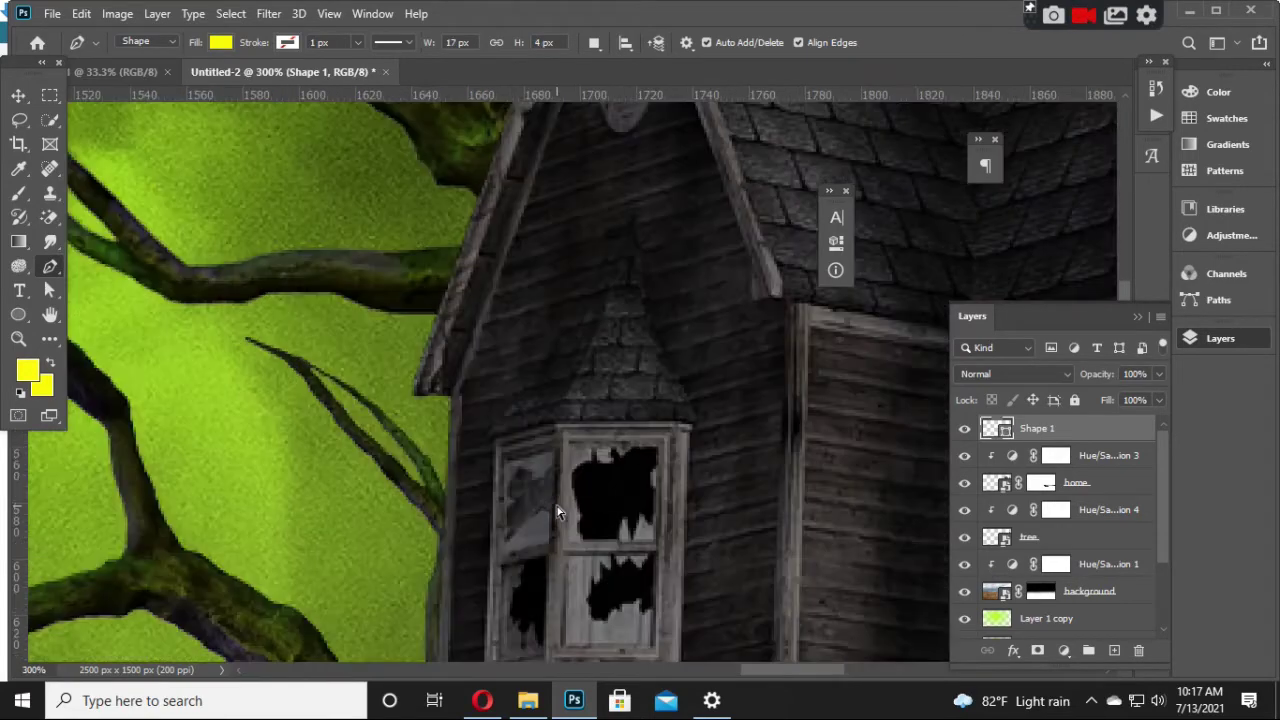
{"action": "scroll", "coordinate": [557, 508], "scroll_direction": "up", "scroll_amount": 1}
{"action": "left_click_drag", "start_coordinate": [557, 508], "coordinate": [466, 22]}
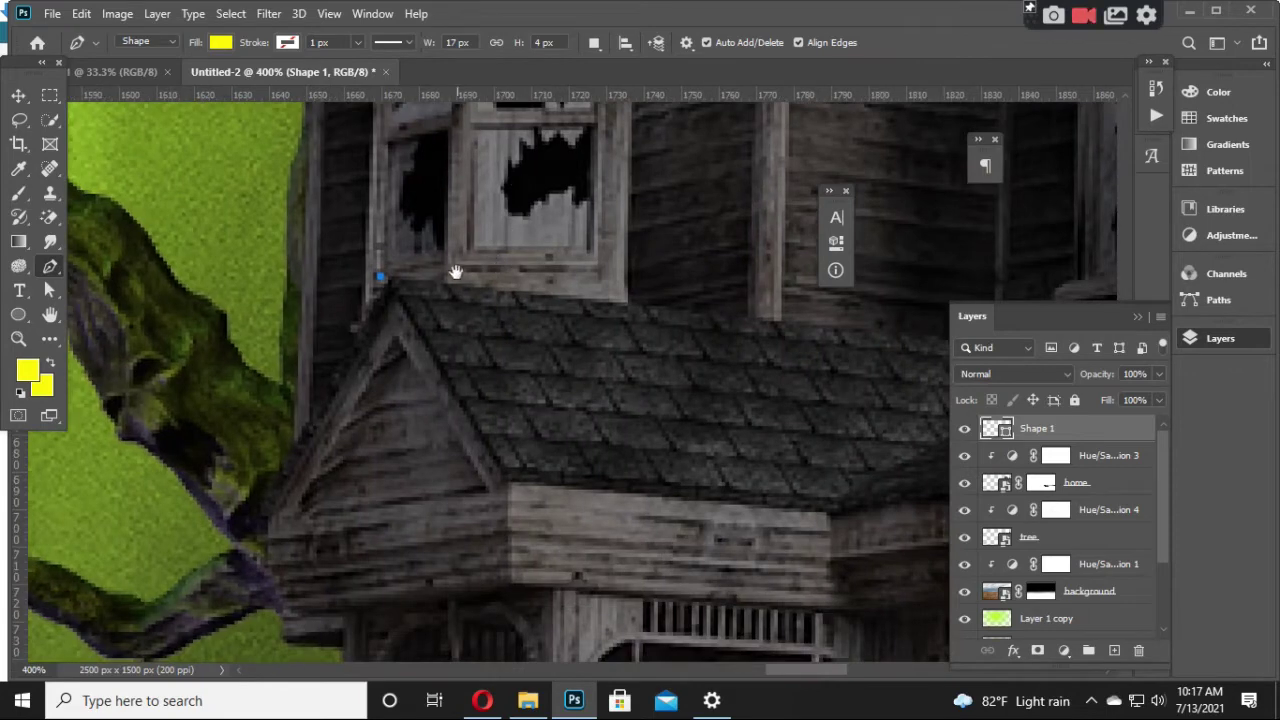
{"action": "left_click", "coordinate": [443, 260]}
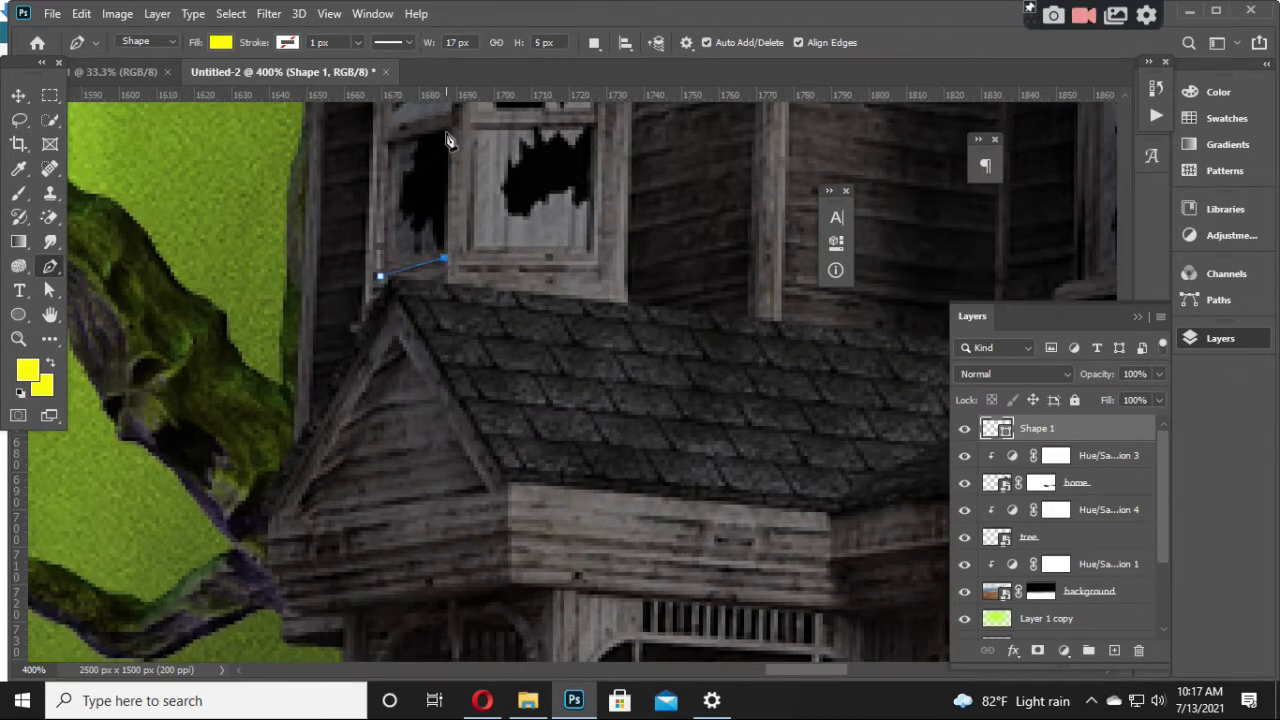
{"action": "left_click", "coordinate": [446, 129]}
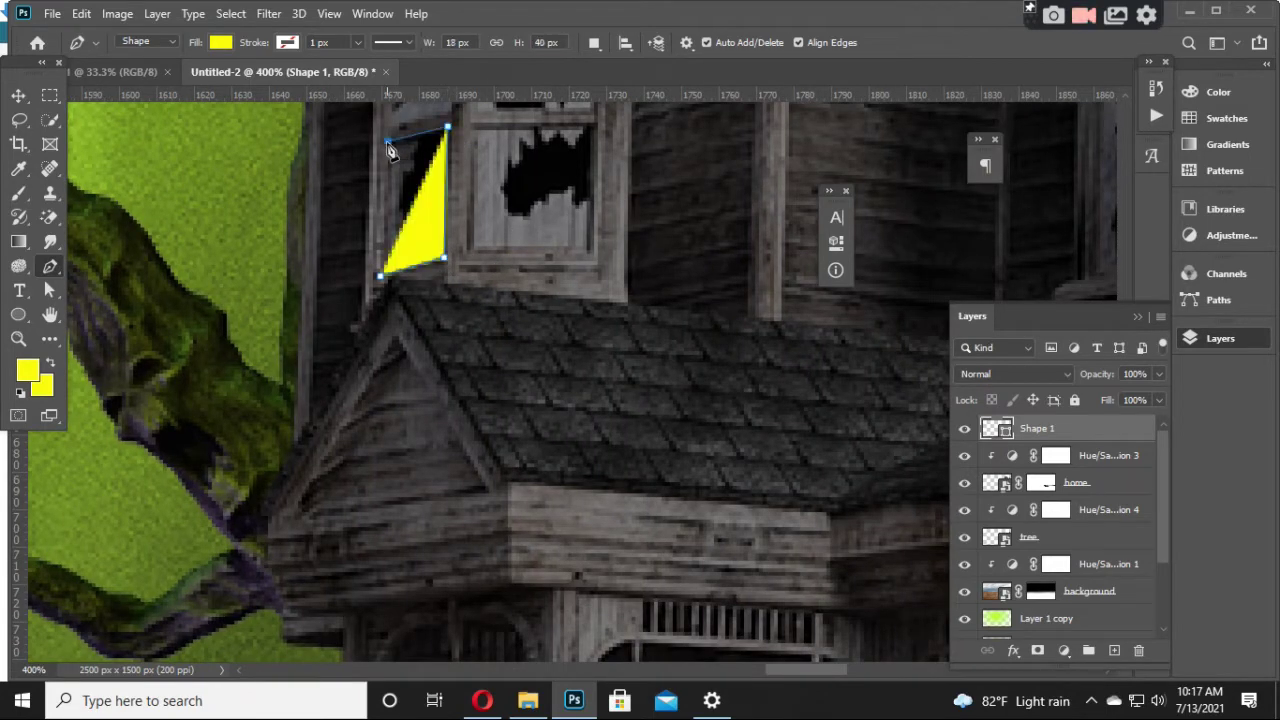
{"action": "left_click", "coordinate": [388, 142]}
{"action": "left_click", "coordinate": [381, 282]}
{"action": "scroll", "coordinate": [414, 286], "scroll_direction": "up", "scroll_amount": 3}
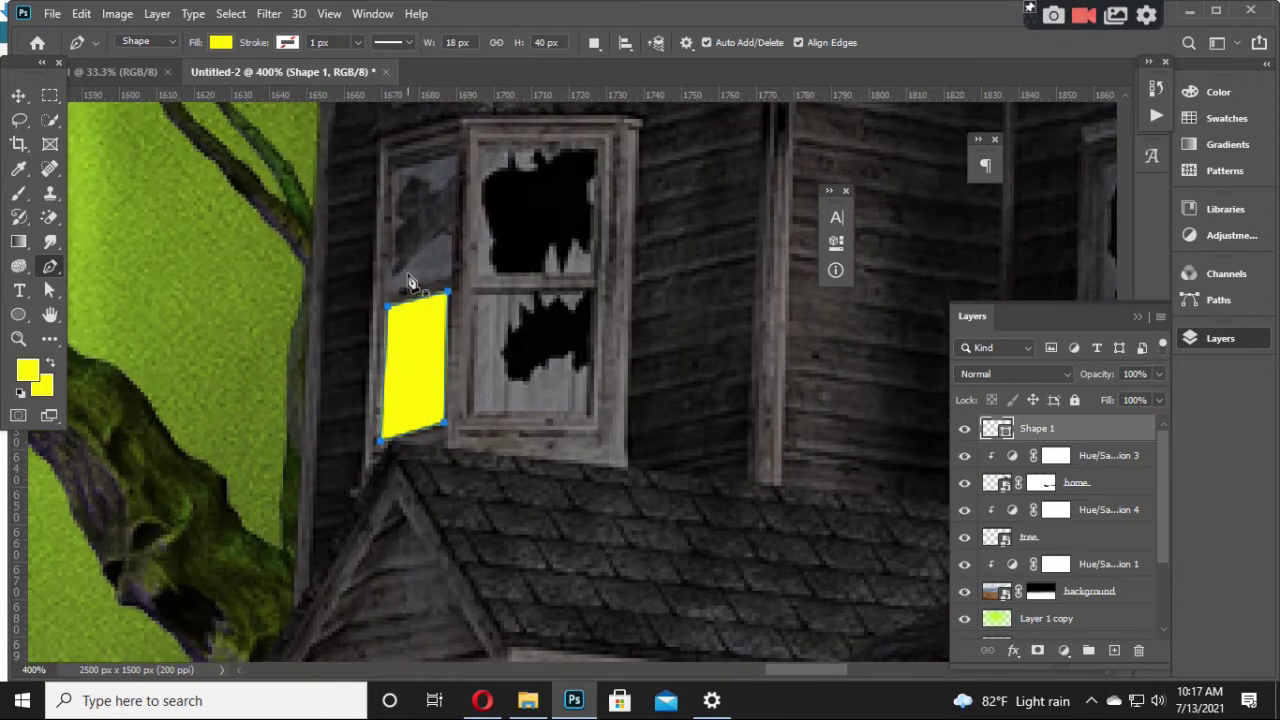
{"action": "left_click", "coordinate": [395, 276]}
{"action": "left_click", "coordinate": [455, 154]}
{"action": "left_click", "coordinate": [395, 276]}
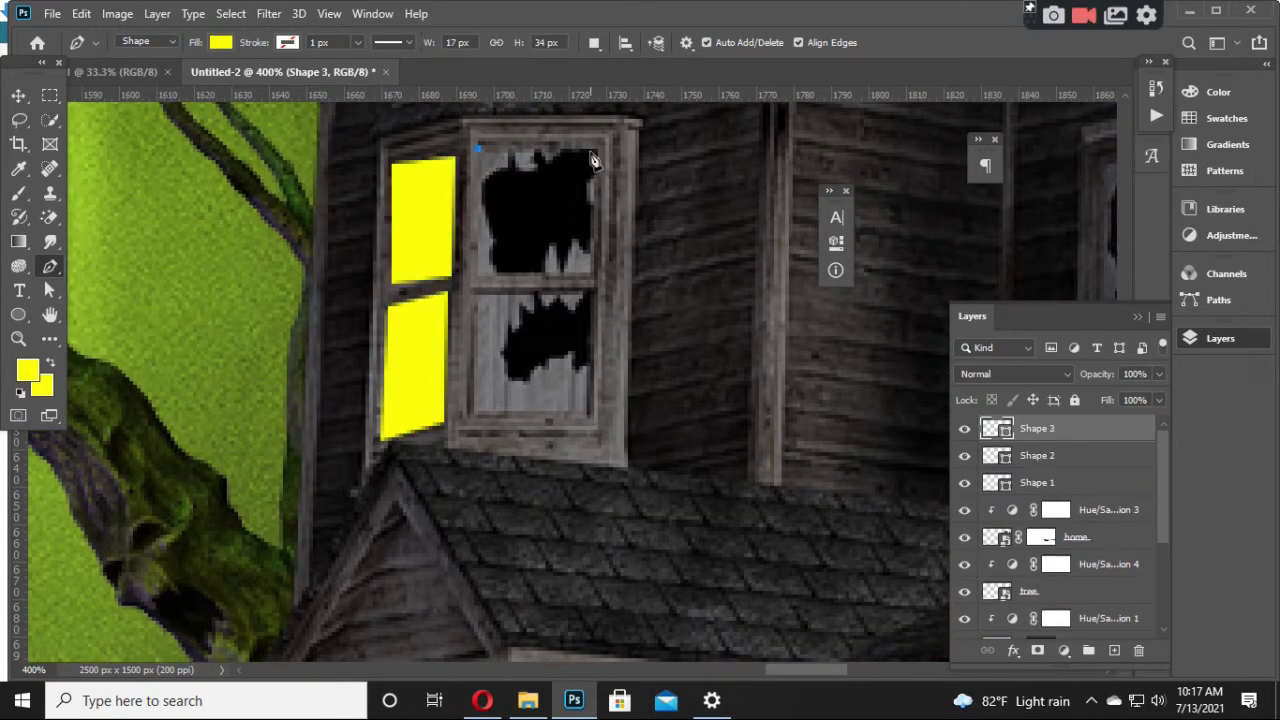
{"action": "left_click", "coordinate": [478, 148]}
{"action": "left_click", "coordinate": [598, 146]}
Step: Fill the lower-right pane, the next window's pane and the lower-left pane with yellow shapes
{"action": "scroll", "coordinate": [588, 392], "scroll_direction": "down", "scroll_amount": 1}
{"action": "left_click", "coordinate": [472, 385]}
{"action": "left_click", "coordinate": [588, 392]}
{"action": "left_click", "coordinate": [591, 264]}
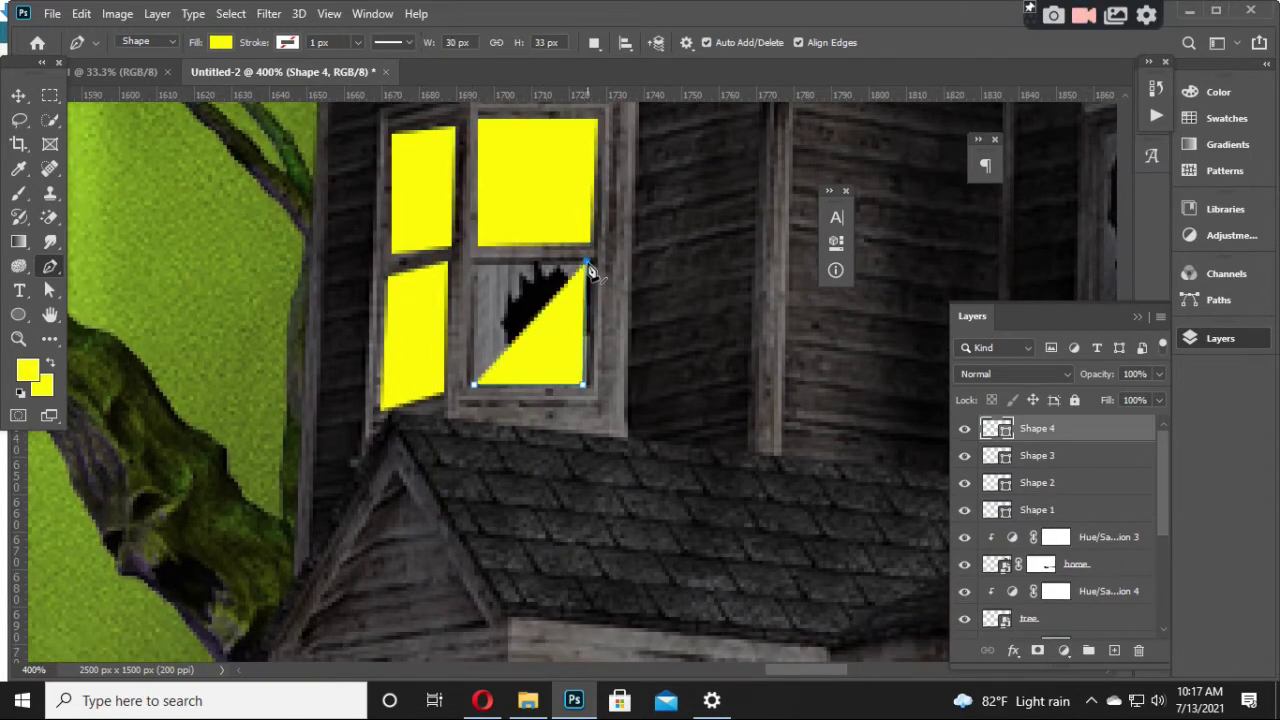
{"action": "left_click", "coordinate": [474, 262]}
{"action": "left_click", "coordinate": [472, 385]}
{"action": "scroll", "coordinate": [583, 560], "scroll_direction": "right", "scroll_amount": 5}
{"action": "left_click", "coordinate": [580, 518]}
{"action": "left_click", "coordinate": [668, 234]}
{"action": "scroll", "coordinate": [600, 400], "scroll_direction": "up", "scroll_amount": 3}
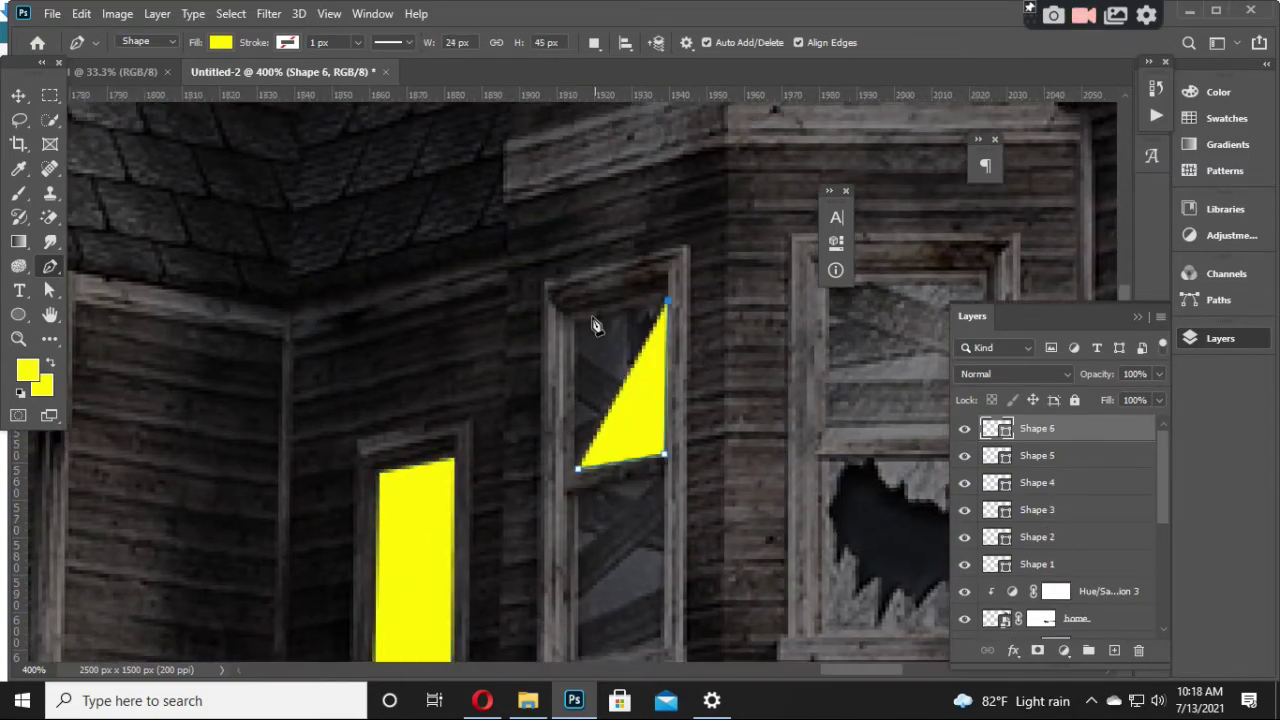
{"action": "scroll", "coordinate": [600, 400], "scroll_direction": "right", "scroll_amount": 5}
{"action": "left_click", "coordinate": [276, 330]}
{"action": "left_click", "coordinate": [358, 312]}
{"action": "left_click", "coordinate": [358, 478]}
{"action": "left_click", "coordinate": [276, 480]}
Step: Cover the middle window's lower and upper panes with yellow shapes
{"action": "scroll", "coordinate": [600, 400], "scroll_direction": "up", "scroll_amount": 2}
{"action": "left_click", "coordinate": [531, 386]}
{"action": "left_click", "coordinate": [680, 537]}
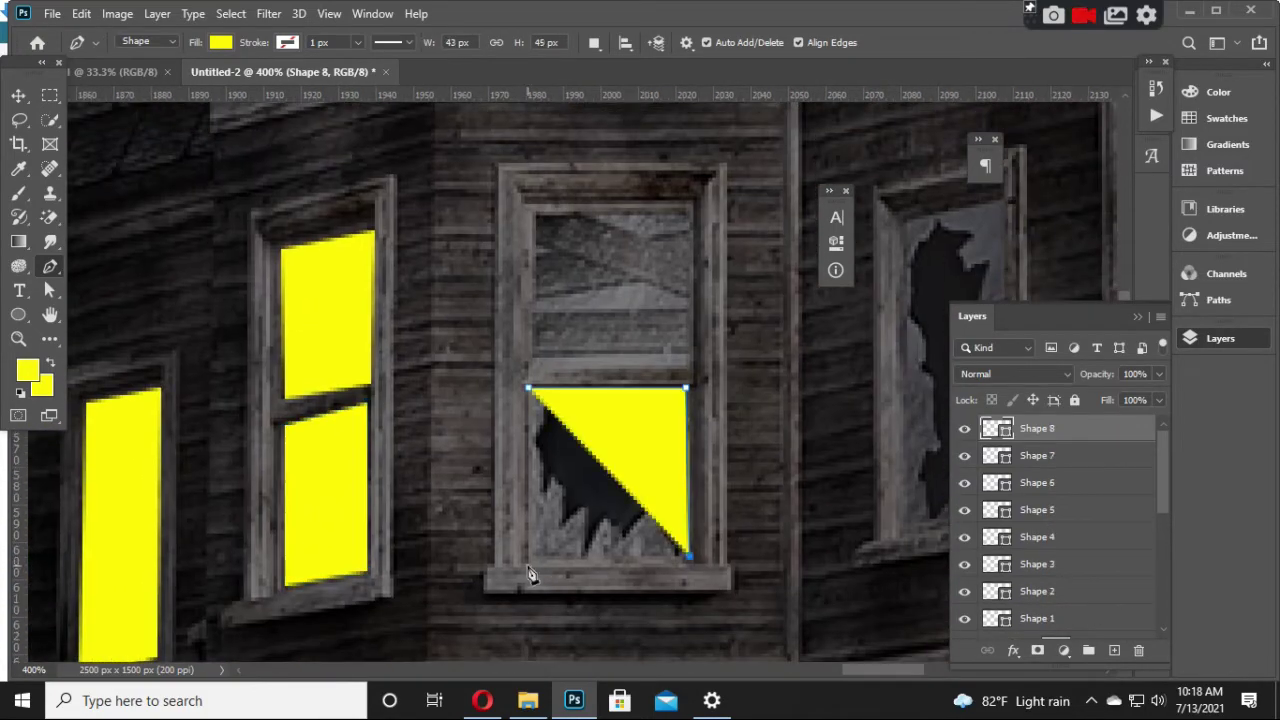
{"action": "scroll", "coordinate": [600, 400], "scroll_direction": "up", "scroll_amount": 2}
{"action": "left_click", "coordinate": [528, 424]}
{"action": "left_click", "coordinate": [686, 426]}
{"action": "left_click", "coordinate": [688, 290]}
Step: Draw yellow shapes over the broken window and the neighbouring window
{"action": "scroll", "coordinate": [600, 400], "scroll_direction": "right", "scroll_amount": 5}
{"action": "left_click", "coordinate": [494, 252]}
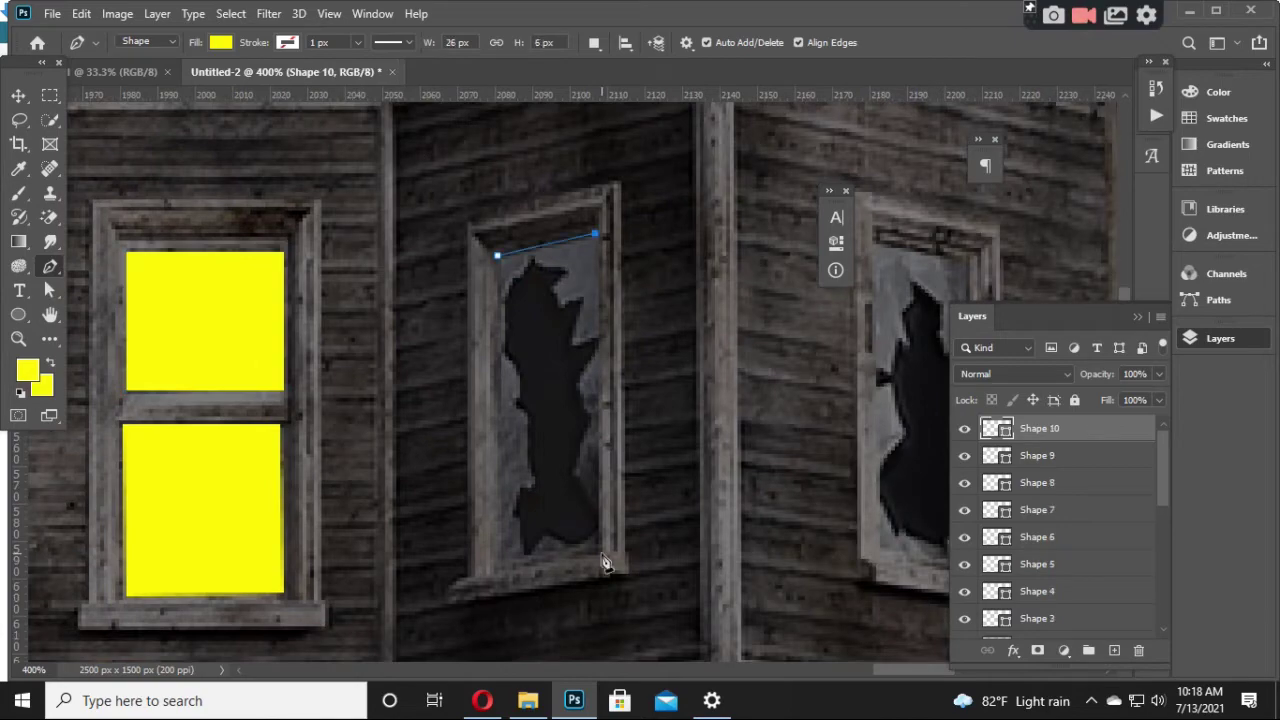
{"action": "left_click", "coordinate": [604, 548]}
{"action": "scroll", "coordinate": [595, 320], "scroll_direction": "right", "scroll_amount": 3}
{"action": "left_click", "coordinate": [740, 298]}
{"action": "left_click", "coordinate": [633, 298]}
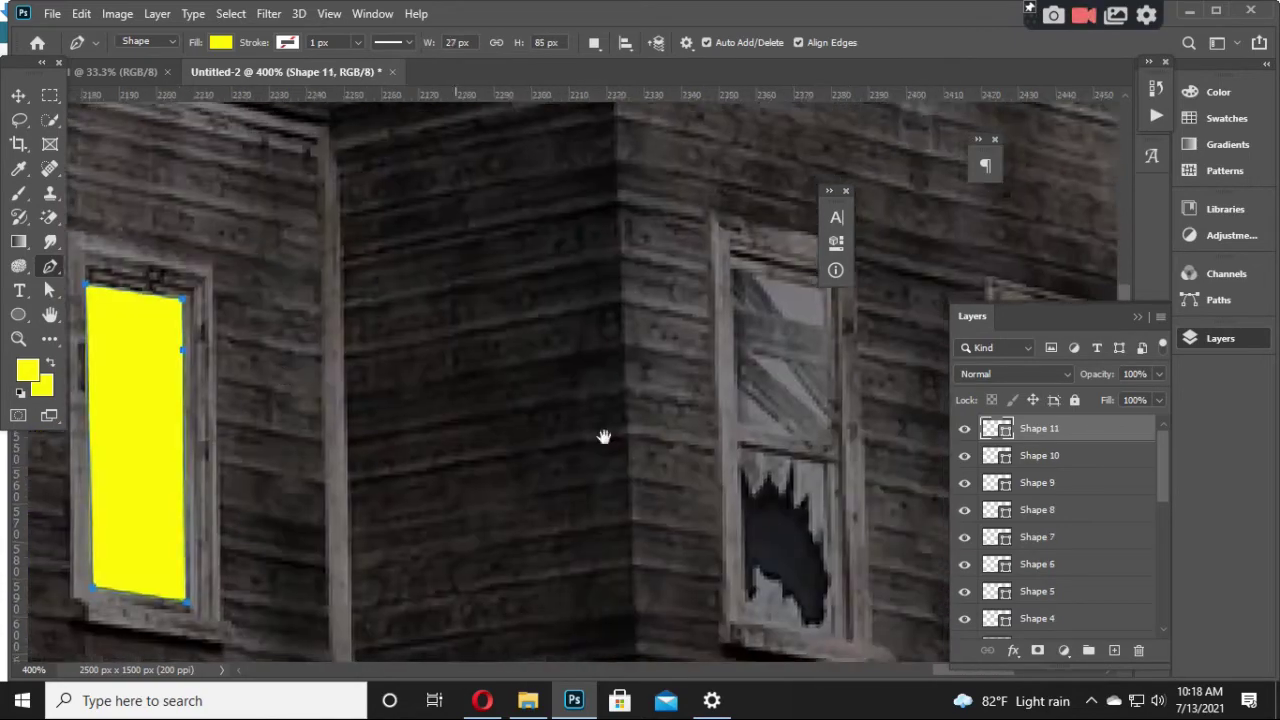
{"action": "scroll", "coordinate": [600, 400], "scroll_direction": "right", "scroll_amount": 10}
{"action": "left_click", "coordinate": [586, 370]}
{"action": "left_click", "coordinate": [672, 386]}
{"action": "left_click", "coordinate": [680, 553]}
{"action": "left_click", "coordinate": [586, 370]}
Step: Fill the next two window panes with yellow rectangles
{"action": "scroll", "coordinate": [586, 400], "scroll_direction": "up", "scroll_amount": 2}
{"action": "left_click", "coordinate": [543, 371]}
{"action": "scroll", "coordinate": [600, 400], "scroll_direction": "right", "scroll_amount": 5}
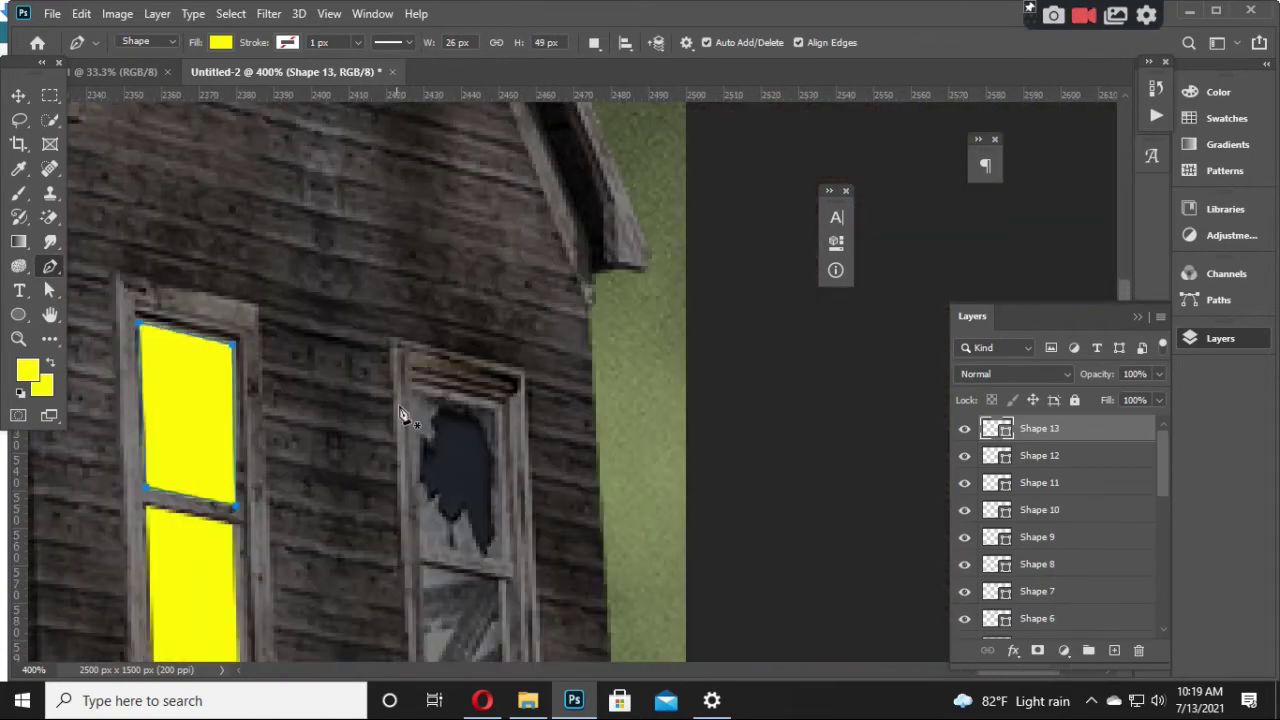
{"action": "left_click", "coordinate": [429, 557]}
{"action": "scroll", "coordinate": [400, 450], "scroll_direction": "right", "scroll_amount": 3}
{"action": "left_click", "coordinate": [347, 337]}
{"action": "scroll", "coordinate": [528, 206], "scroll_direction": "left", "scroll_amount": 5}
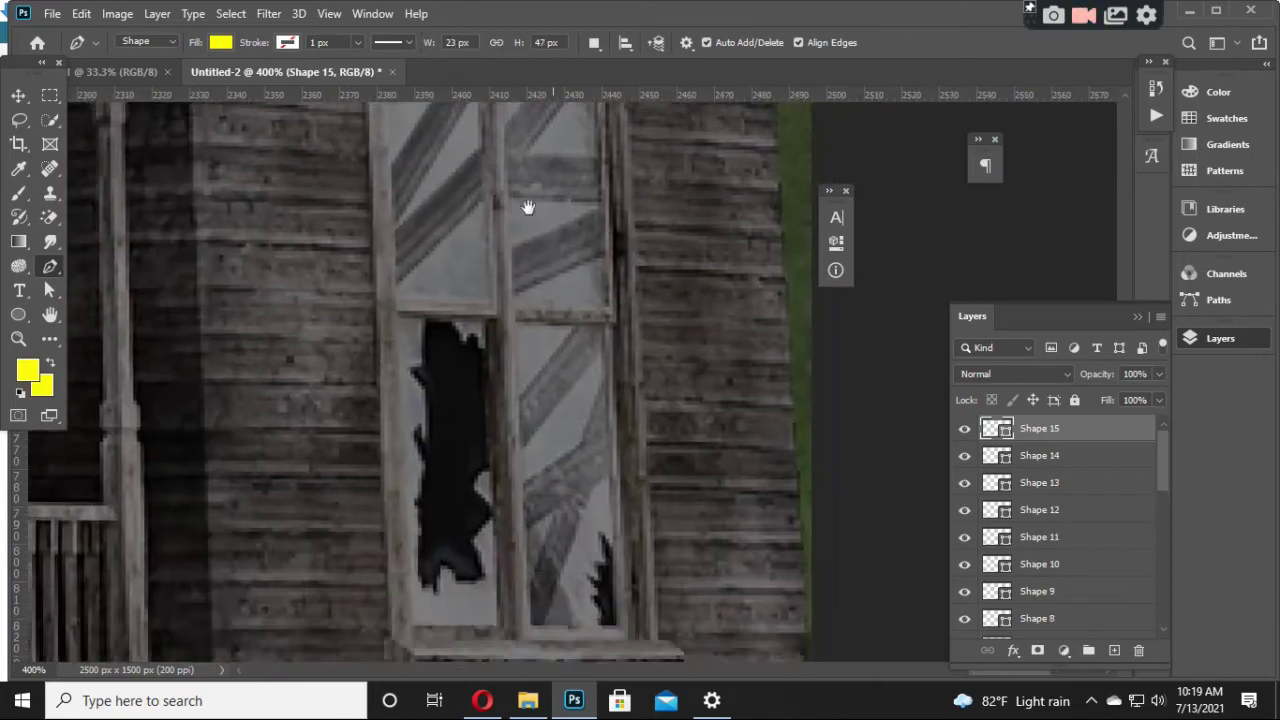
{"action": "scroll", "coordinate": [480, 220], "scroll_direction": "up", "scroll_amount": 3}
{"action": "left_click", "coordinate": [430, 228]}
{"action": "left_click", "coordinate": [441, 535]}
{"action": "left_click", "coordinate": [533, 537]}
{"action": "left_click", "coordinate": [527, 229]}
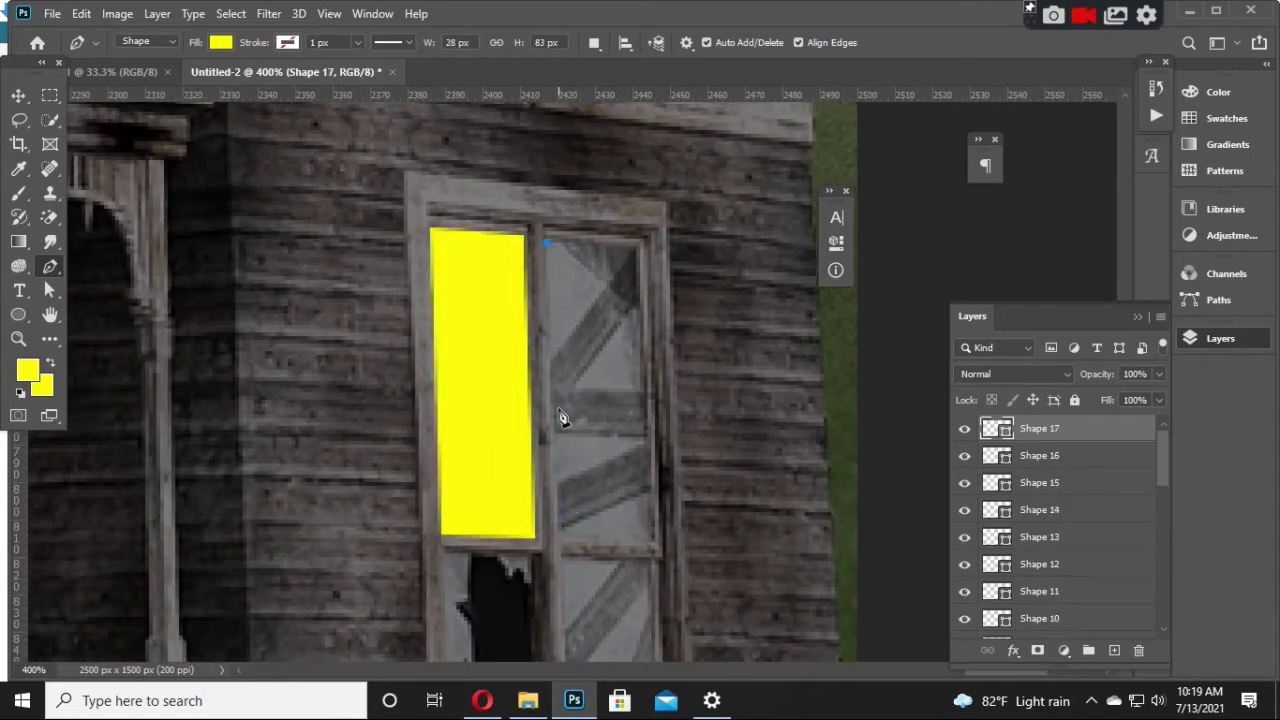
Step: Add yellow shapes over that window's right, lower and left panes
{"action": "left_click", "coordinate": [545, 240]}
{"action": "scroll", "coordinate": [600, 400], "scroll_direction": "down", "scroll_amount": 3}
{"action": "left_click", "coordinate": [473, 328]}
{"action": "left_click", "coordinate": [480, 632]}
{"action": "left_click", "coordinate": [566, 634]}
{"action": "left_click", "coordinate": [560, 330]}
{"action": "left_click", "coordinate": [473, 328]}
{"action": "left_click", "coordinate": [587, 336]}
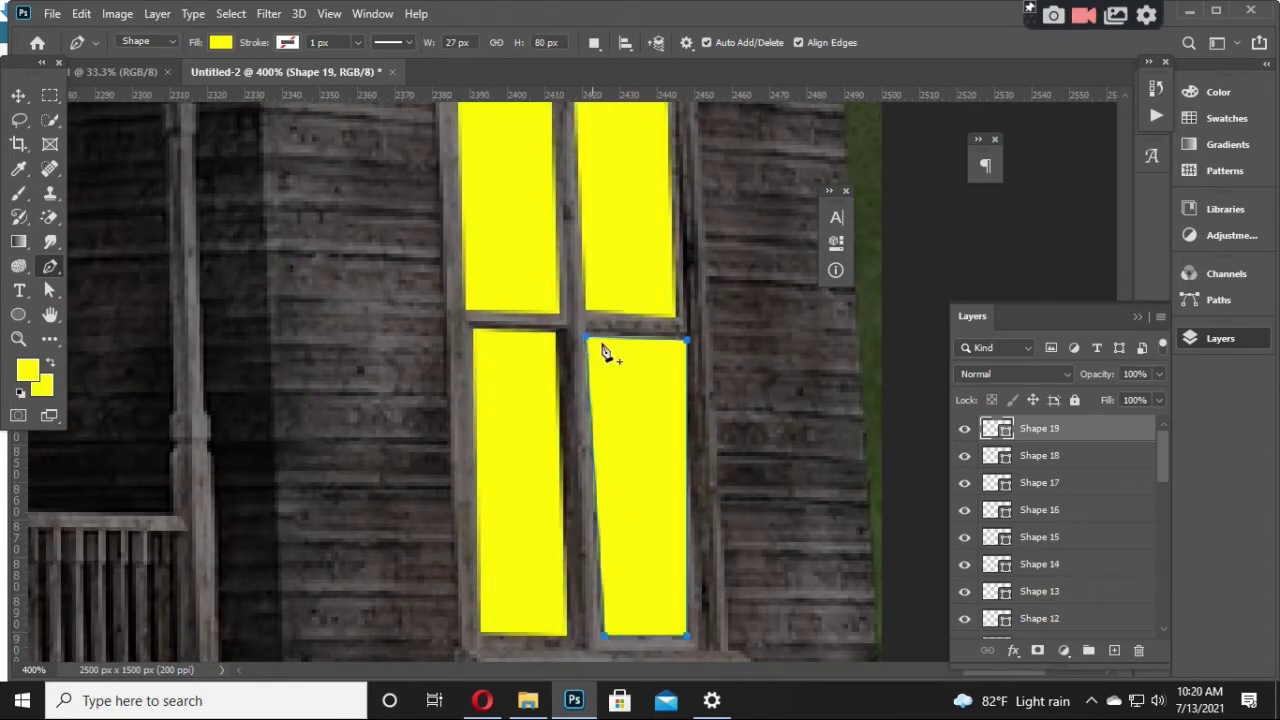
{"action": "scroll", "coordinate": [660, 411], "scroll_direction": "left", "scroll_amount": 10}
Step: Fill the tall porch doorway and the next upper and lower panes with yellow
{"action": "left_click", "coordinate": [491, 256]}
{"action": "left_click", "coordinate": [578, 253]}
{"action": "left_click", "coordinate": [582, 600]}
{"action": "left_click", "coordinate": [491, 600]}
{"action": "left_click", "coordinate": [491, 256]}
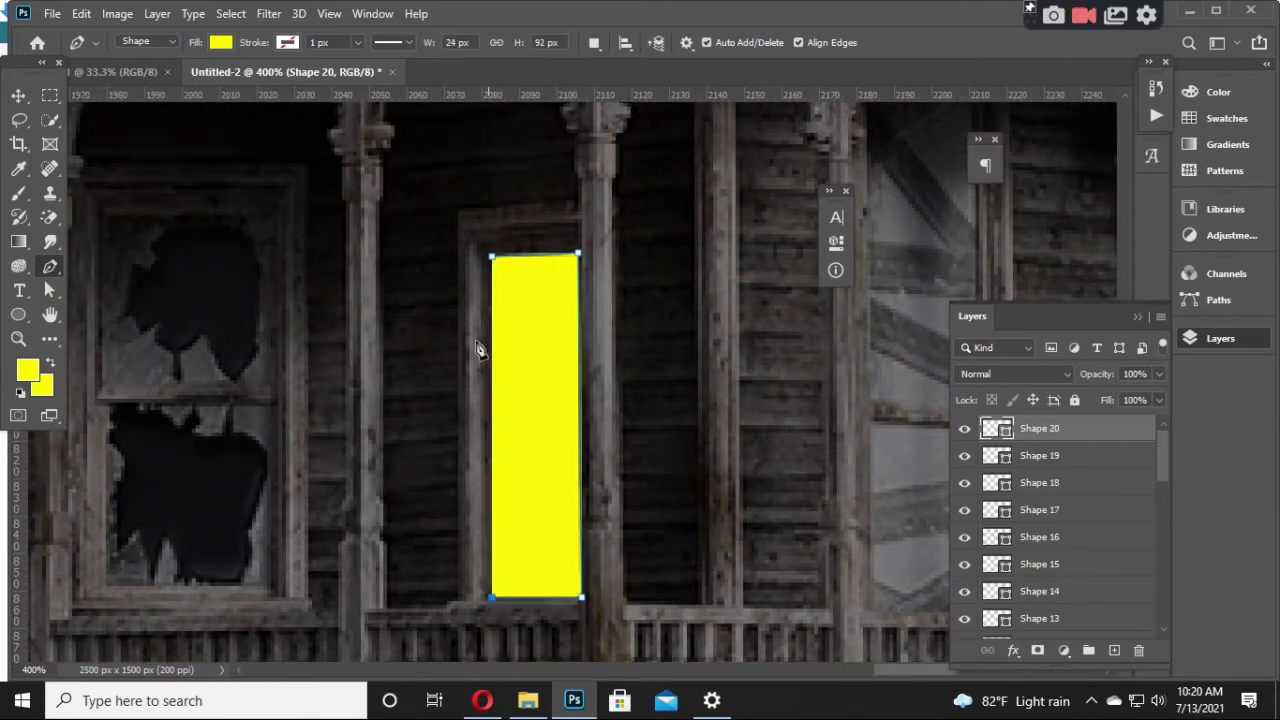
{"action": "scroll", "coordinate": [480, 349], "scroll_direction": "left", "scroll_amount": 10}
{"action": "left_click", "coordinate": [380, 385]}
{"action": "left_click", "coordinate": [557, 385]}
{"action": "left_click", "coordinate": [557, 520]}
{"action": "left_click", "coordinate": [382, 520]}
{"action": "left_click", "coordinate": [380, 385]}
{"action": "scroll", "coordinate": [470, 450], "scroll_direction": "down", "scroll_amount": 3}
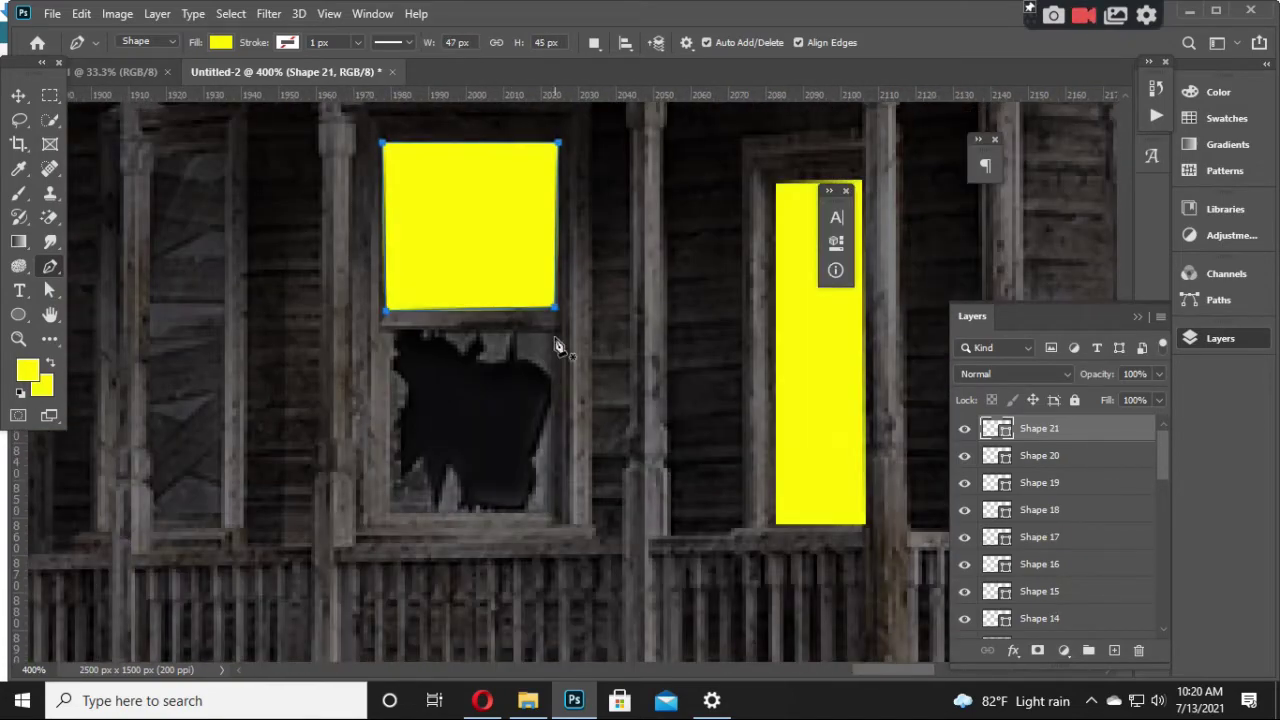
{"action": "left_click", "coordinate": [389, 517]}
{"action": "scroll", "coordinate": [470, 420], "scroll_direction": "left", "scroll_amount": 10}
{"action": "scroll", "coordinate": [877, 490], "scroll_direction": "left", "scroll_amount": 10}
Step: Add yellow shapes over the last porch window and the arched doorway
{"action": "left_click", "coordinate": [563, 391]}
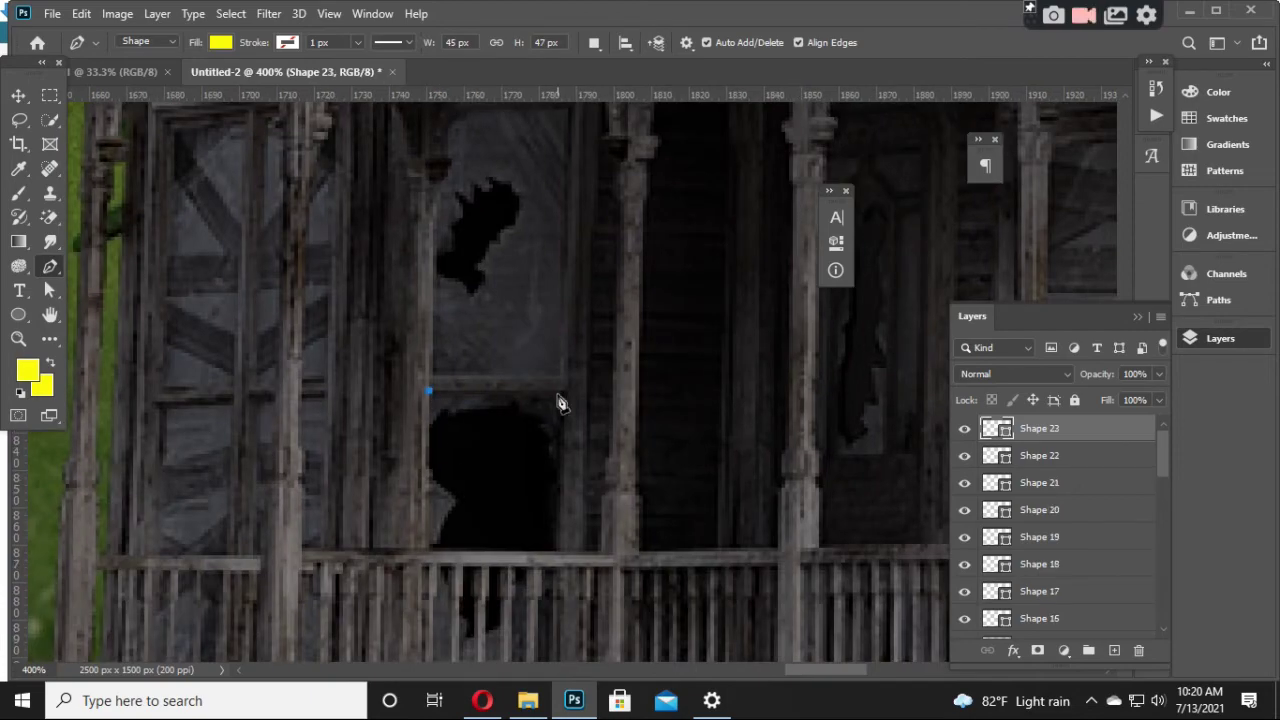
{"action": "left_click", "coordinate": [428, 391]}
{"action": "scroll", "coordinate": [460, 400], "scroll_direction": "up", "scroll_amount": 3}
{"action": "left_click", "coordinate": [580, 283]}
{"action": "left_click", "coordinate": [568, 543]}
{"action": "left_click", "coordinate": [462, 280]}
{"action": "left_click", "coordinate": [443, 545]}
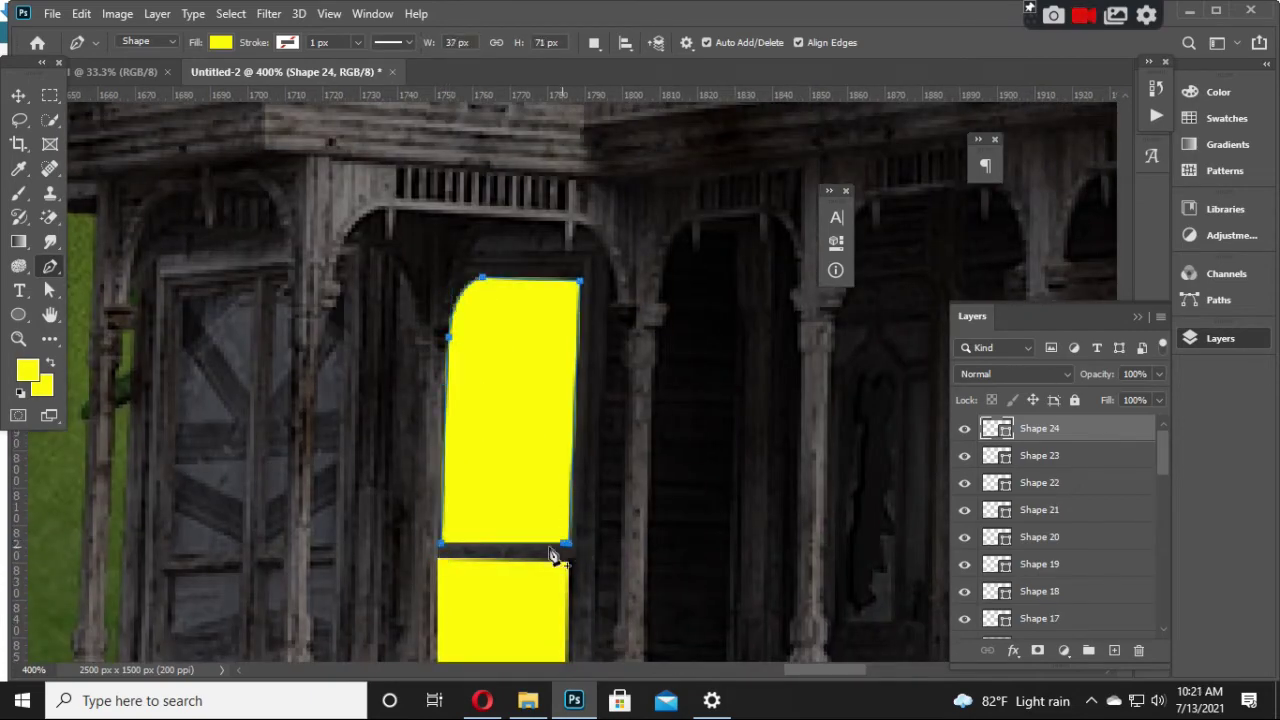
{"action": "scroll", "coordinate": [551, 551], "scroll_direction": "down", "scroll_amount": 5}
{"action": "scroll", "coordinate": [481, 375], "scroll_direction": "left", "scroll_amount": 5}
{"action": "scroll", "coordinate": [481, 375], "scroll_direction": "right", "scroll_amount": 10}
{"action": "scroll", "coordinate": [1050, 500], "scroll_direction": "down", "scroll_amount": 5}
Step: Combine all the yellow window shape layers into one smart object
{"action": "left_click", "coordinate": [1040, 557]}
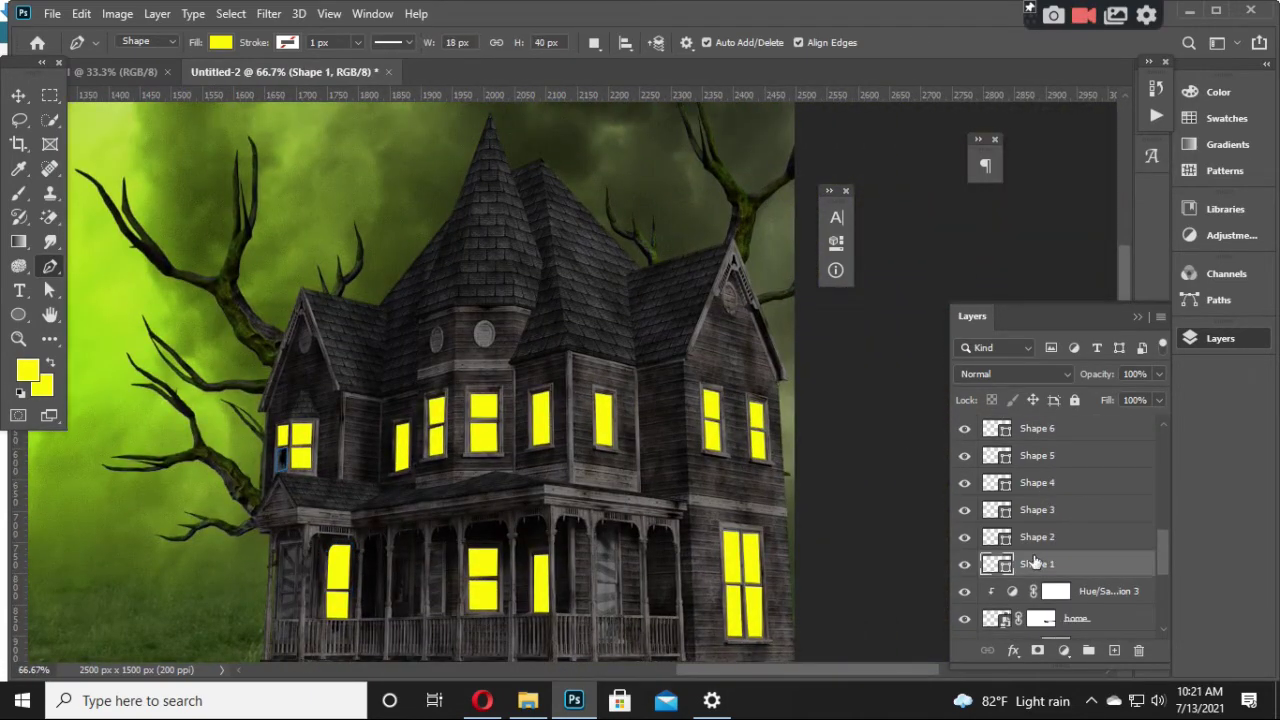
{"action": "scroll", "coordinate": [1057, 523], "scroll_direction": "up", "scroll_amount": 5}
{"action": "scroll", "coordinate": [1058, 523], "scroll_direction": "up", "scroll_amount": 2}
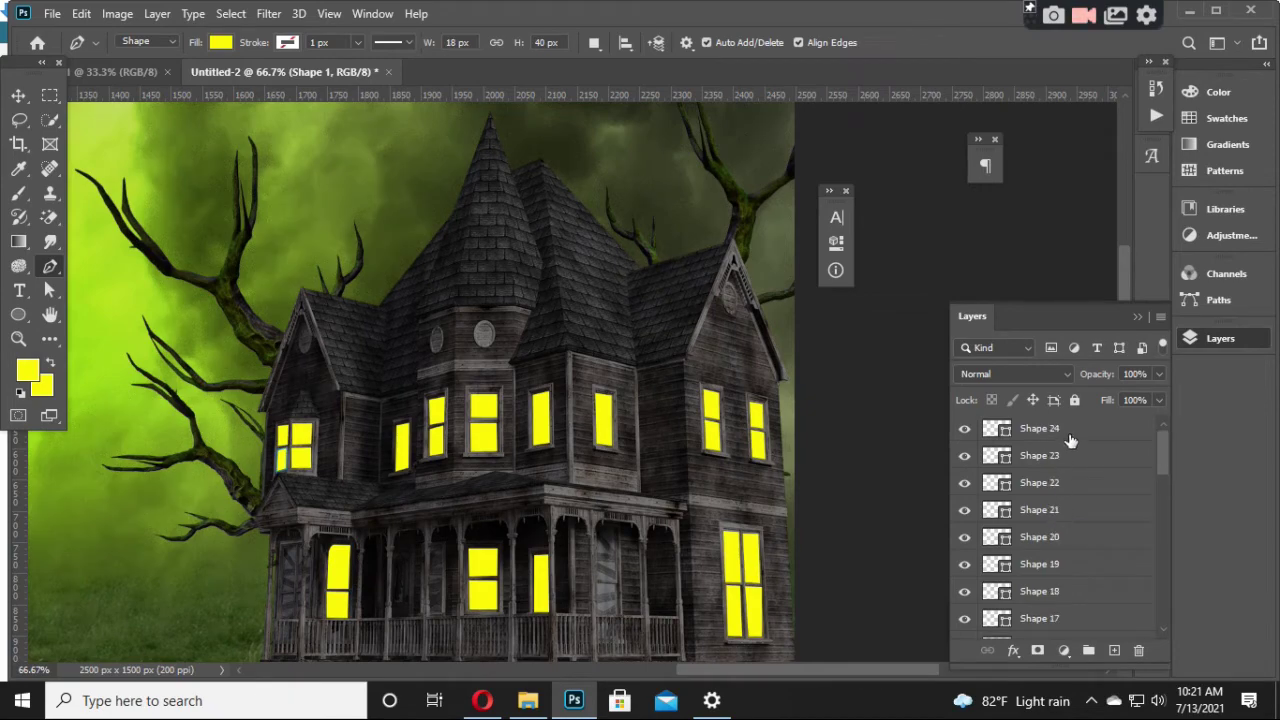
{"action": "left_click", "coordinate": [1070, 435], "text": "shift"}
{"action": "right_click", "coordinate": [1040, 483]}
{"action": "left_click", "coordinate": [957, 260]}
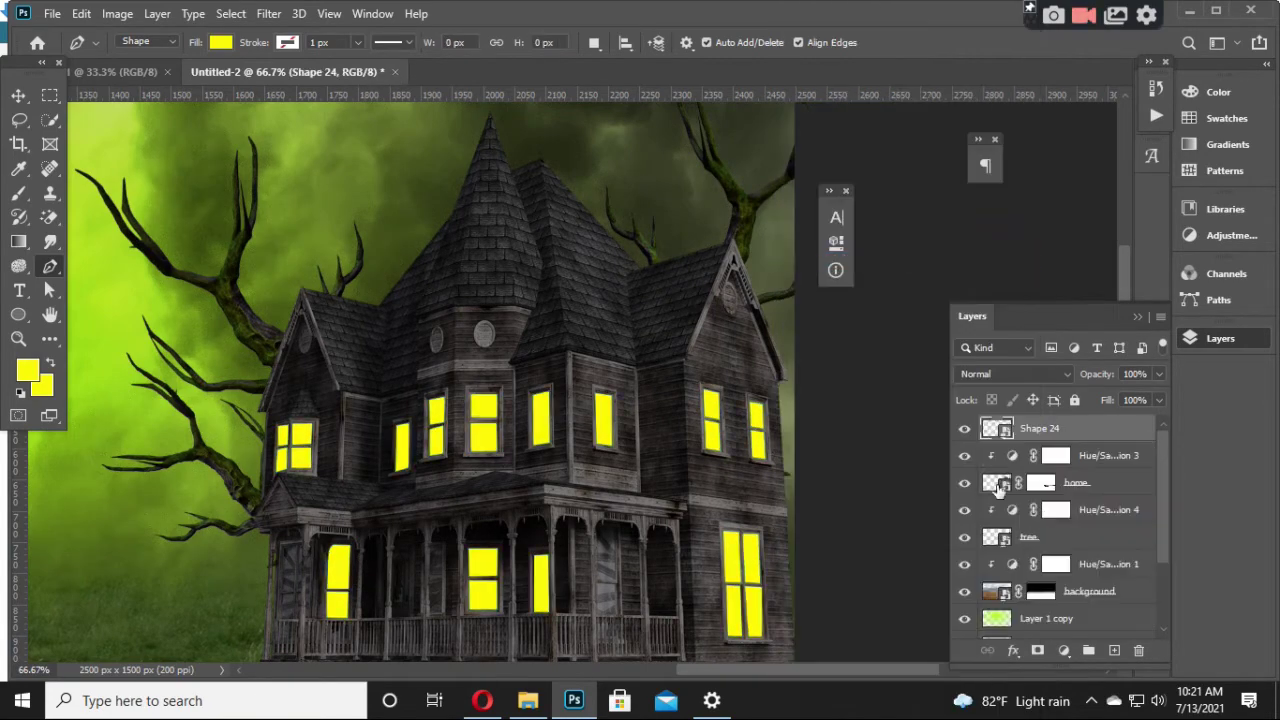
Step: Name the combined window layer 'light 1' and add a new empty layer above it
{"action": "left_click", "coordinate": [964, 428]}
{"action": "left_click", "coordinate": [964, 428]}
{"action": "left_click", "coordinate": [964, 428]}
{"action": "double_click", "coordinate": [1040, 428]}
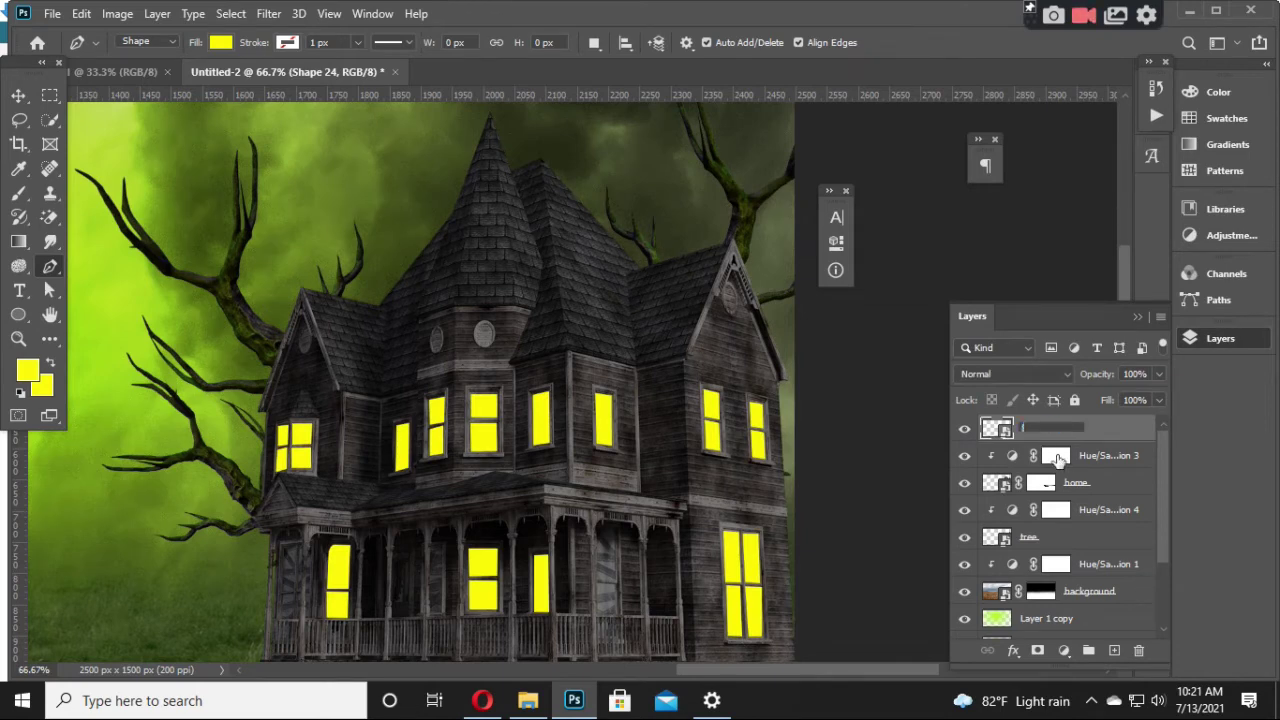
{"action": "type", "text": "light1"}
{"action": "key", "text": "Return"}
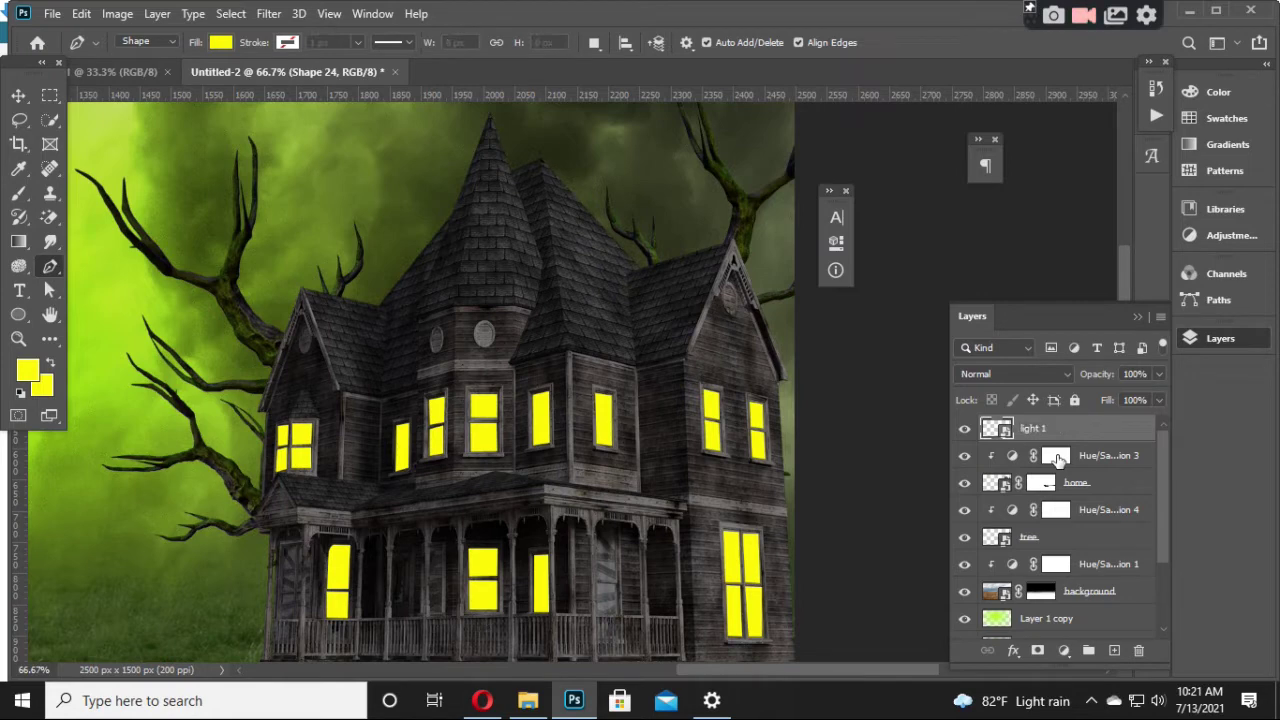
{"action": "left_click", "coordinate": [964, 430]}
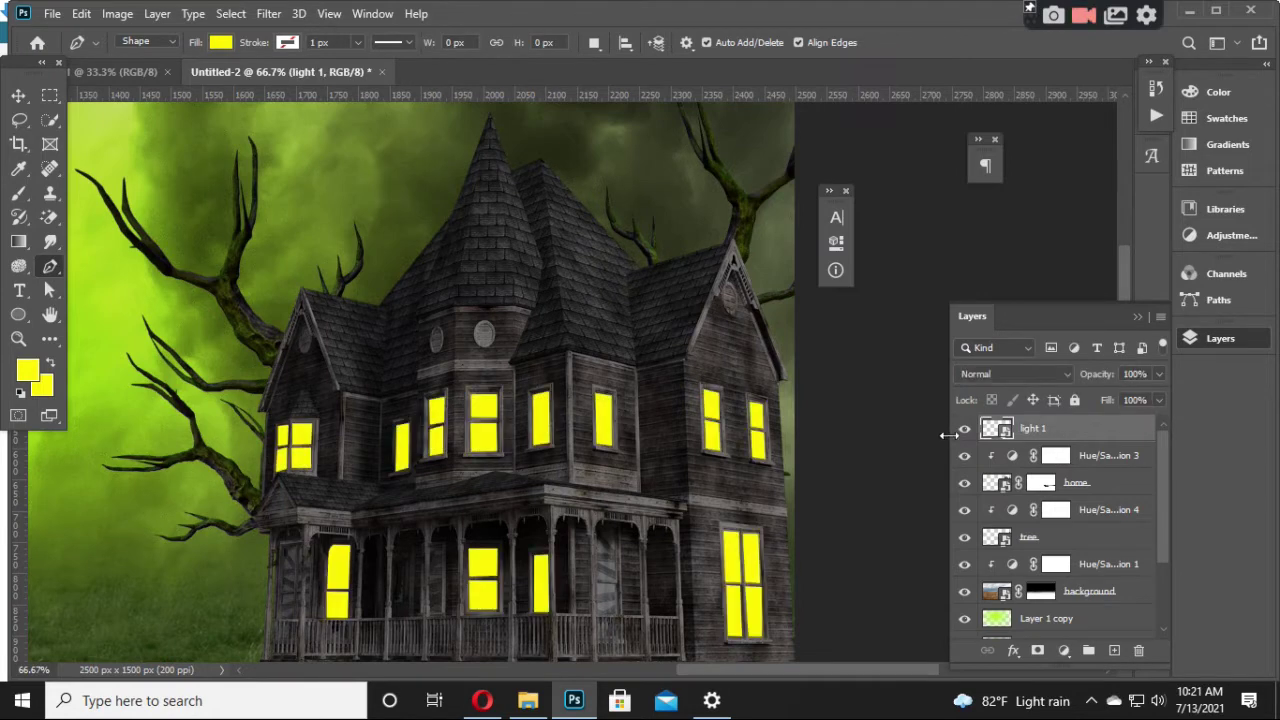
{"action": "left_click", "coordinate": [1115, 651]}
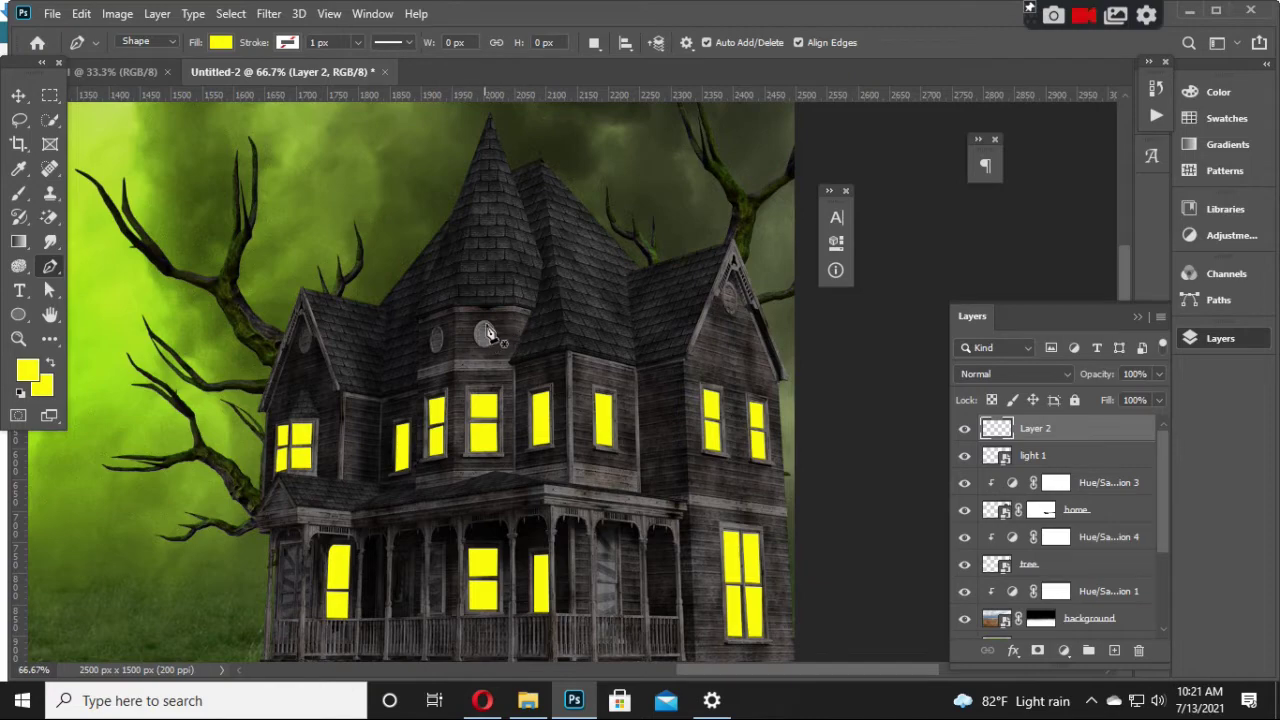
Step: With the Elliptical Marquee, fill the round attic window with foreground yellow
{"action": "scroll", "coordinate": [497, 330], "scroll_direction": "up", "scroll_amount": 2}
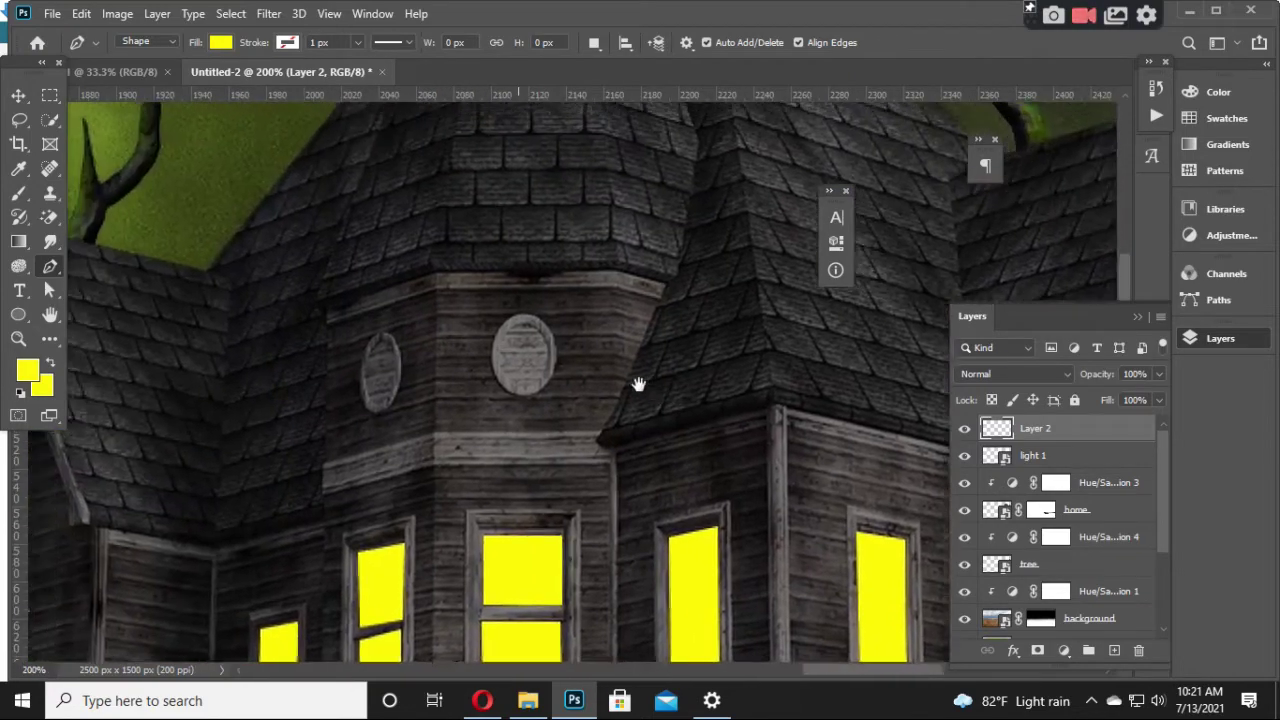
{"action": "scroll", "coordinate": [640, 390], "scroll_direction": "up", "scroll_amount": 1}
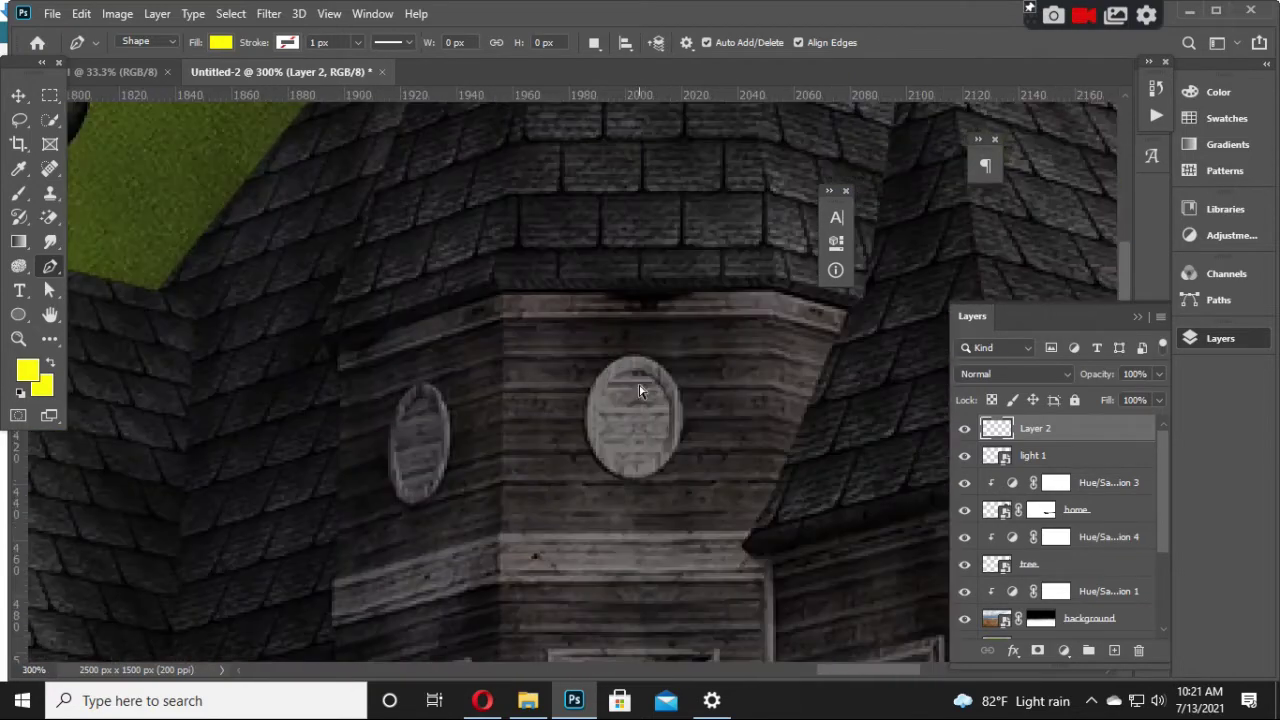
{"action": "right_click", "coordinate": [52, 101]}
{"action": "left_click", "coordinate": [102, 115]}
{"action": "left_click_drag", "start_coordinate": [593, 366], "coordinate": [676, 469]}
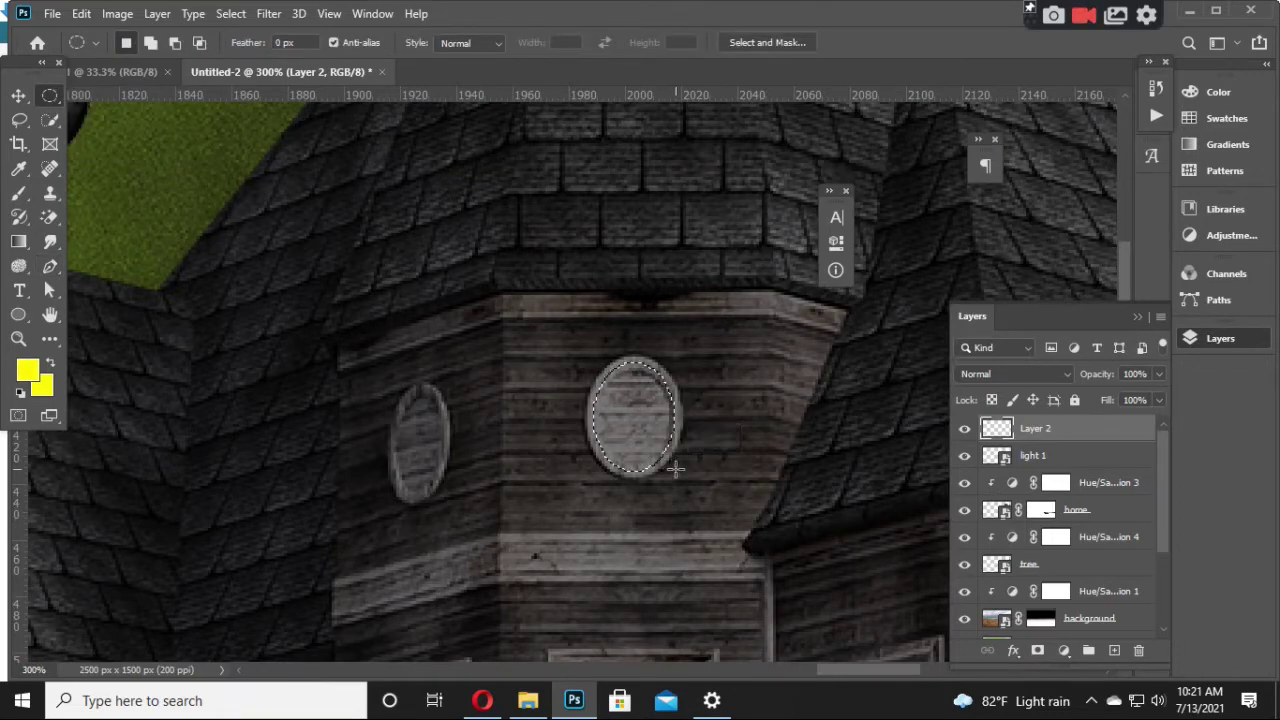
{"action": "key", "text": "alt+BackSpace"}
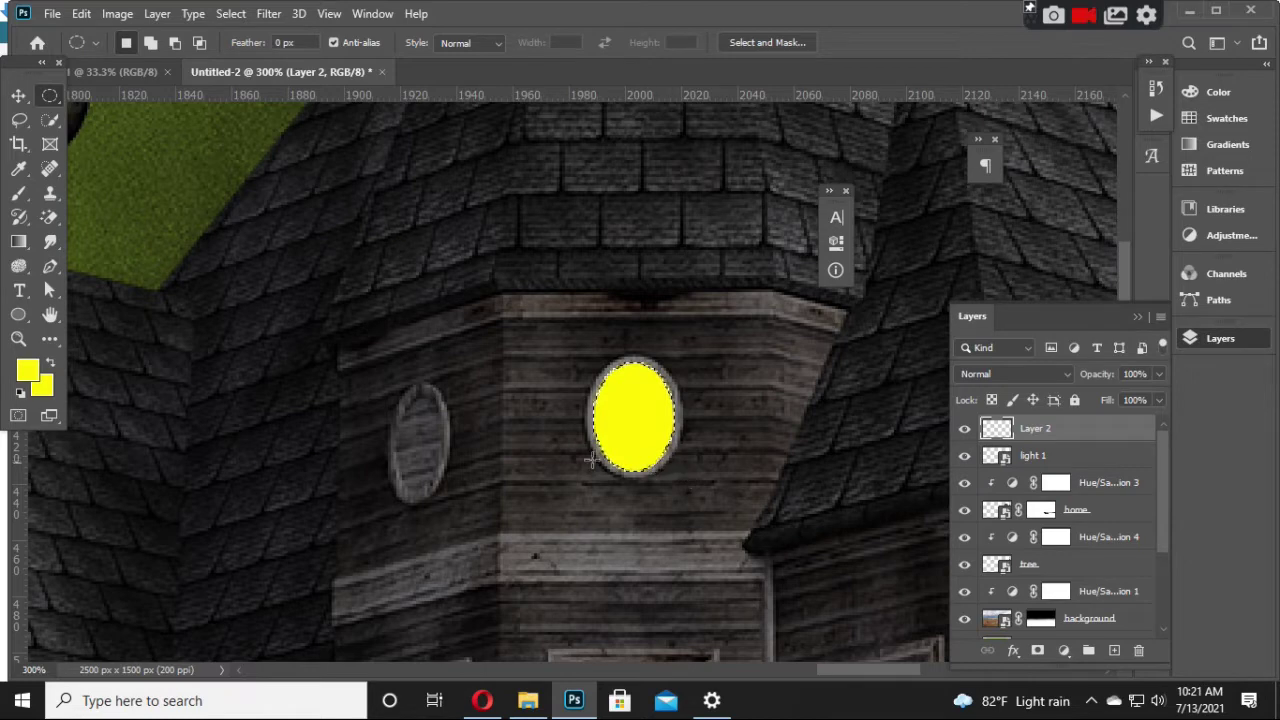
Step: Fill the left oval window with yellow too, deselect, and zoom back out
{"action": "left_click_drag", "start_coordinate": [399, 405], "coordinate": [438, 472]}
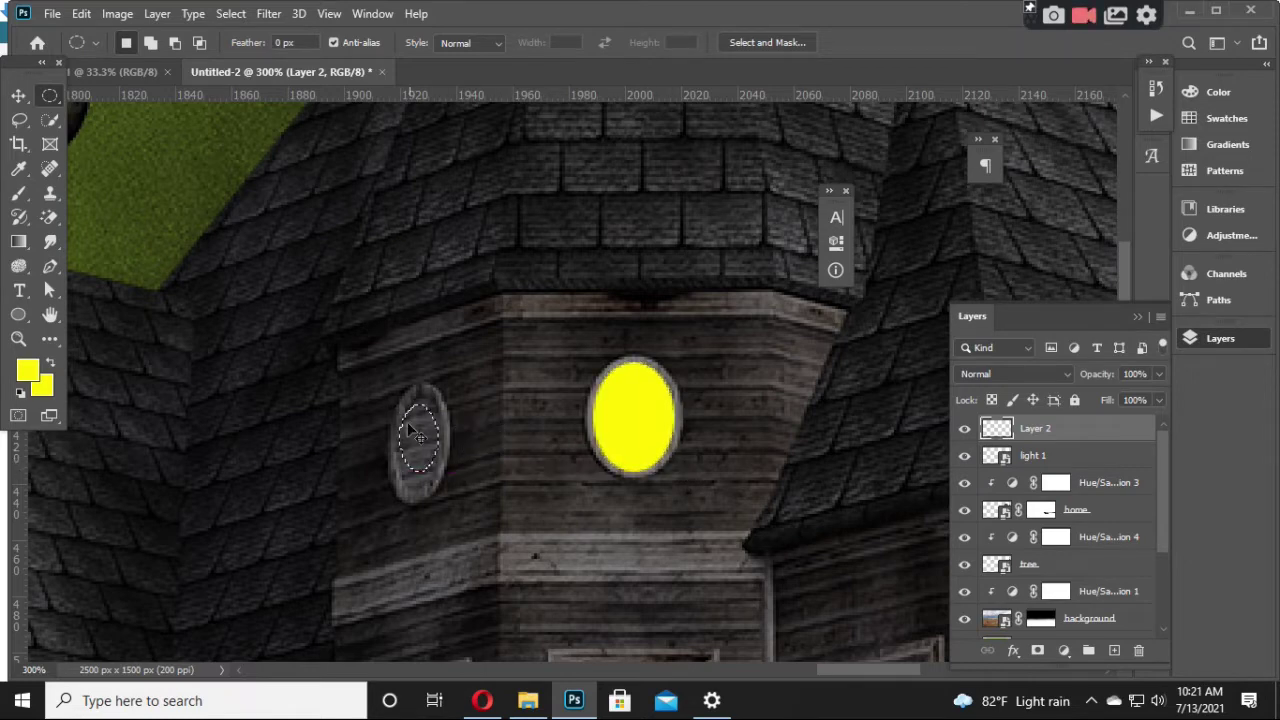
{"action": "left_click_drag", "start_coordinate": [388, 390], "coordinate": [446, 487]}
{"action": "key", "text": "alt+BackSpace"}
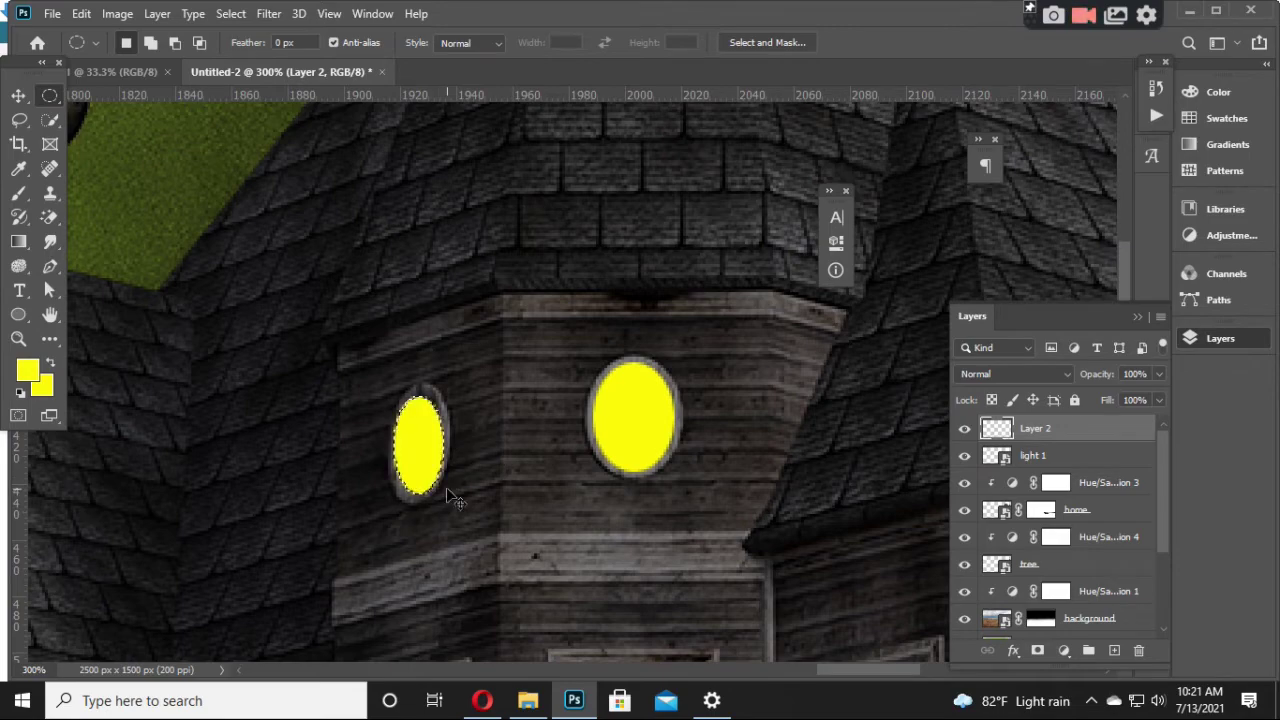
{"action": "key", "text": "ctrl+d"}
{"action": "mouse_move", "coordinate": [354, 470]}
{"action": "left_mouse_down"}
{"action": "mouse_move", "coordinate": [668, 420]}
{"action": "mouse_move", "coordinate": [848, 328]}
{"action": "mouse_move", "coordinate": [894, 380]}
{"action": "mouse_move", "coordinate": [277, 341]}
{"action": "mouse_move", "coordinate": [491, 429]}
{"action": "mouse_move", "coordinate": [677, 354]}
{"action": "mouse_move", "coordinate": [174, 360]}
{"action": "mouse_move", "coordinate": [546, 397]}
{"action": "left_mouse_up"}
{"action": "scroll", "coordinate": [838, 310], "scroll_direction": "down", "scroll_amount": 2}
{"action": "scroll", "coordinate": [838, 310], "scroll_direction": "down", "scroll_amount": 1}
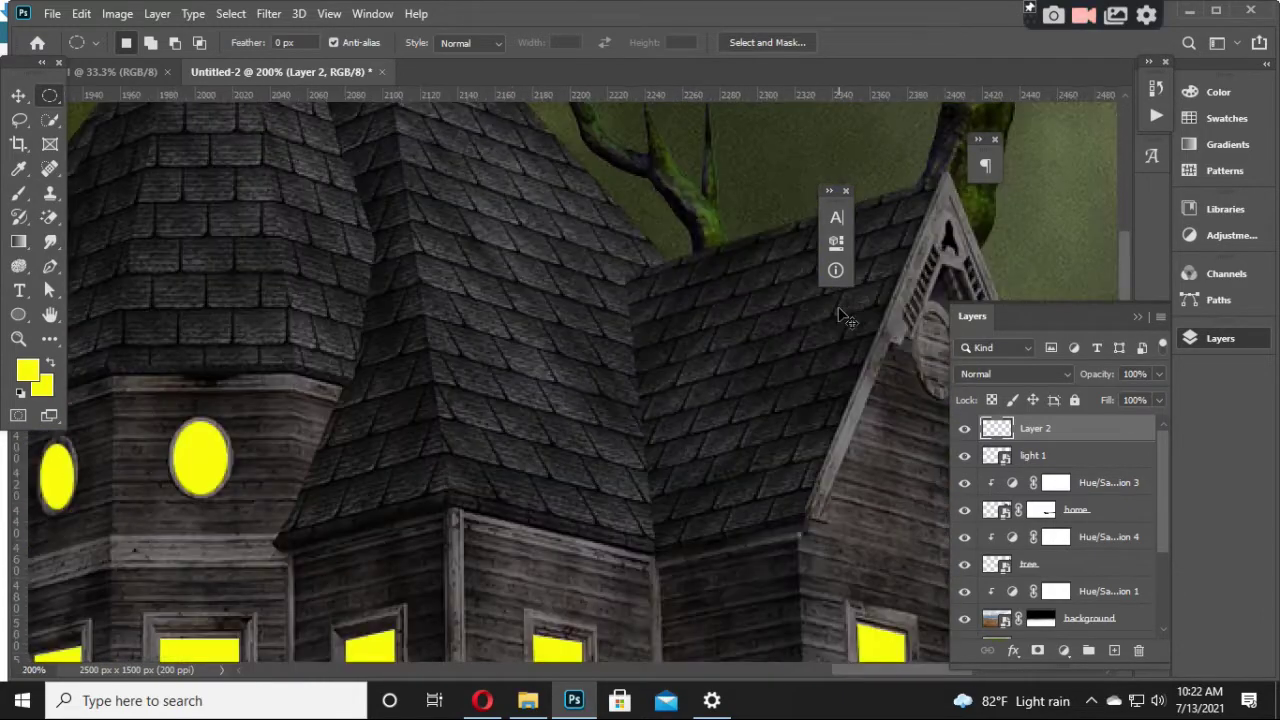
{"action": "scroll", "coordinate": [838, 310], "scroll_direction": "down", "scroll_amount": 1}
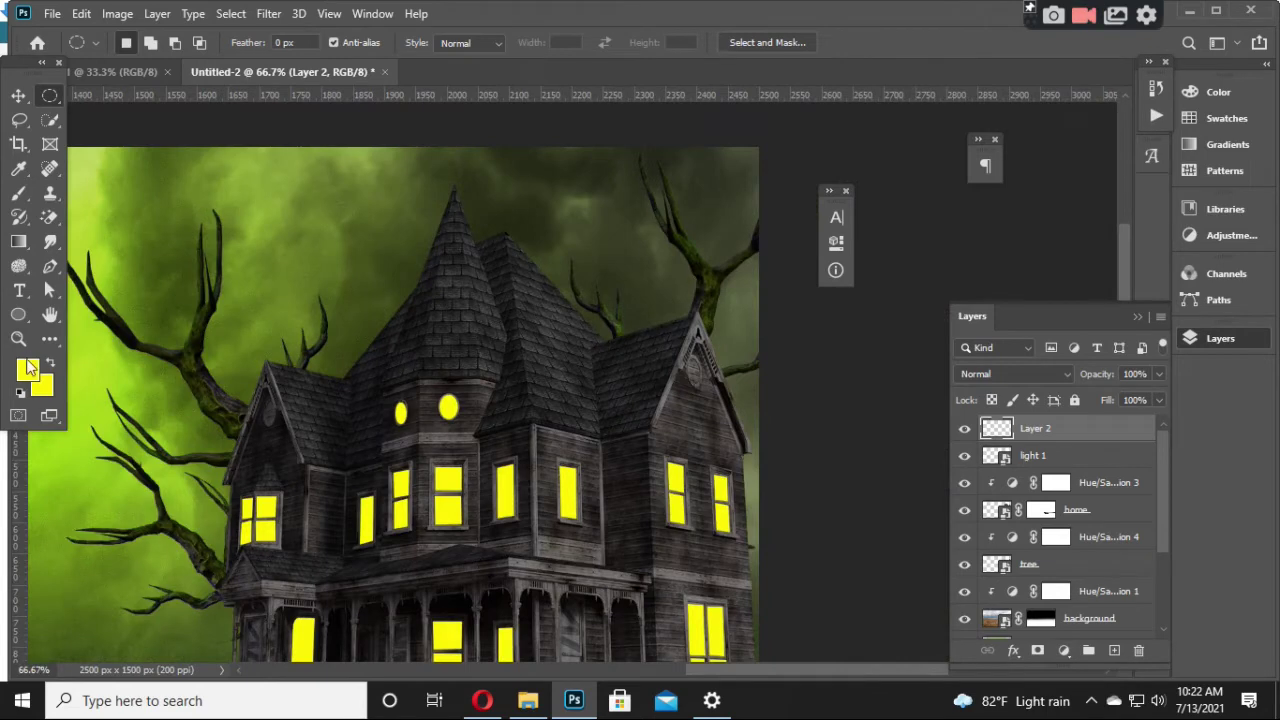
Step: Set the foreground colour to cyan, undoing an accidental yellow layer fill
{"action": "left_click", "coordinate": [28, 370]}
{"action": "left_click_drag", "start_coordinate": [1031, 528], "coordinate": [1055, 473]}
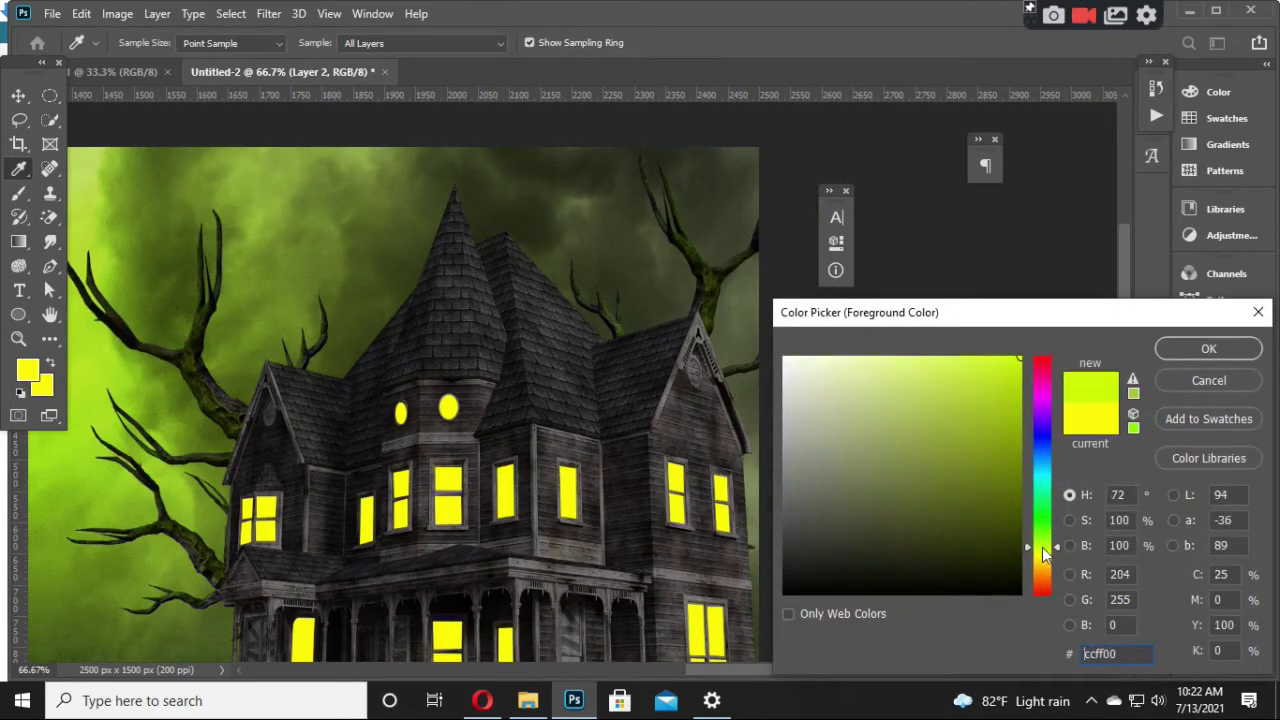
{"action": "left_click", "coordinate": [1195, 351]}
{"action": "key", "text": "ctrl+BackSpace"}
{"action": "key", "text": "ctrl+z"}
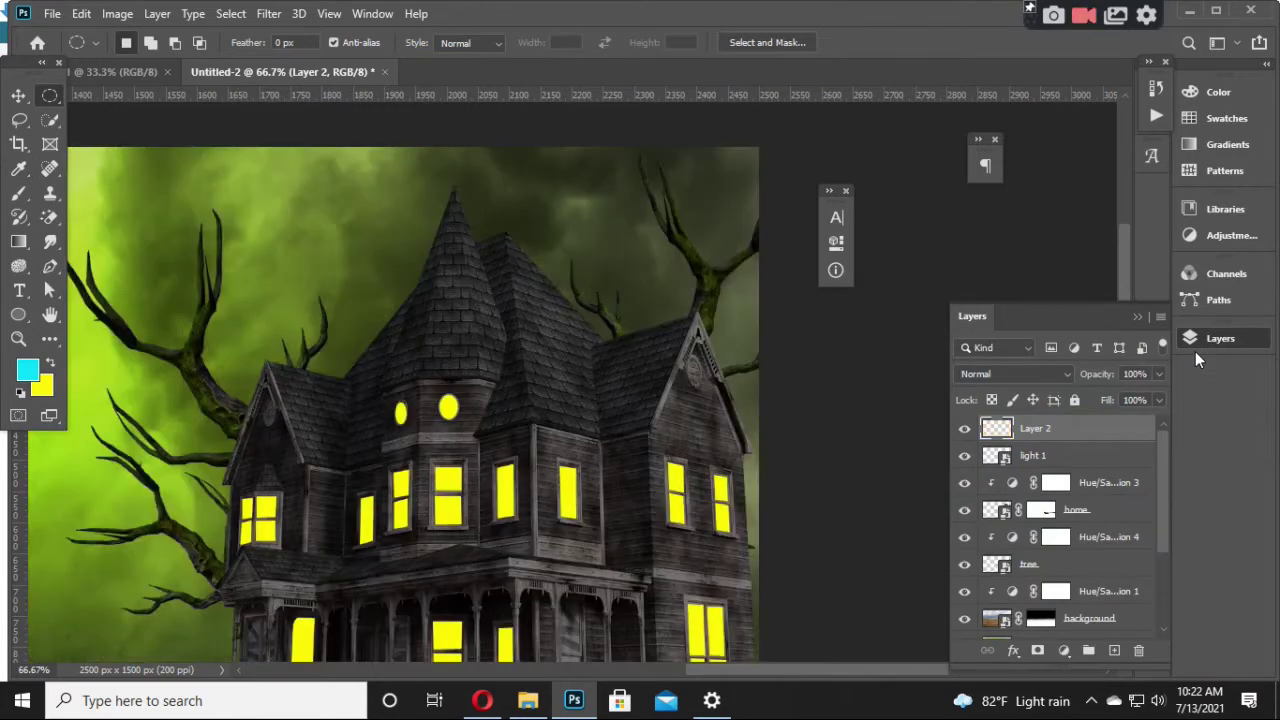
Step: Fill the left oval window selection on Layer 2 with cyan
{"action": "left_click", "coordinate": [1000, 455]}
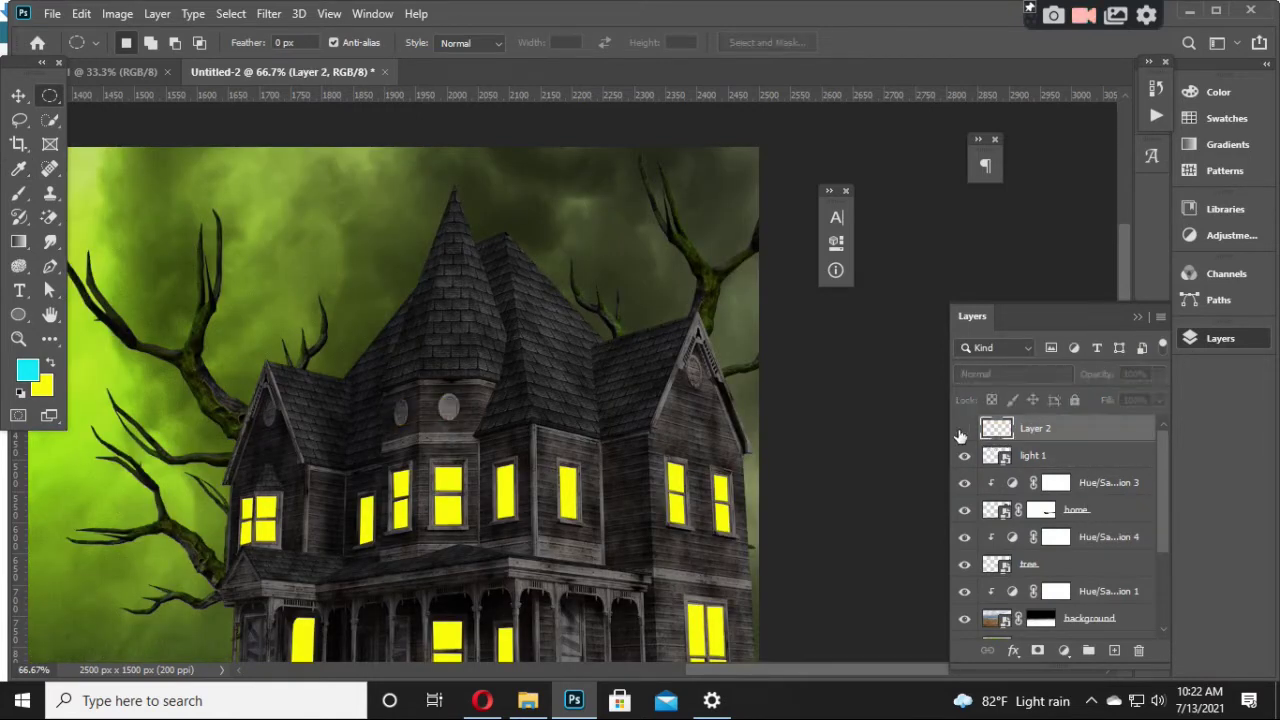
{"action": "key", "text": "alt+BackSpace"}
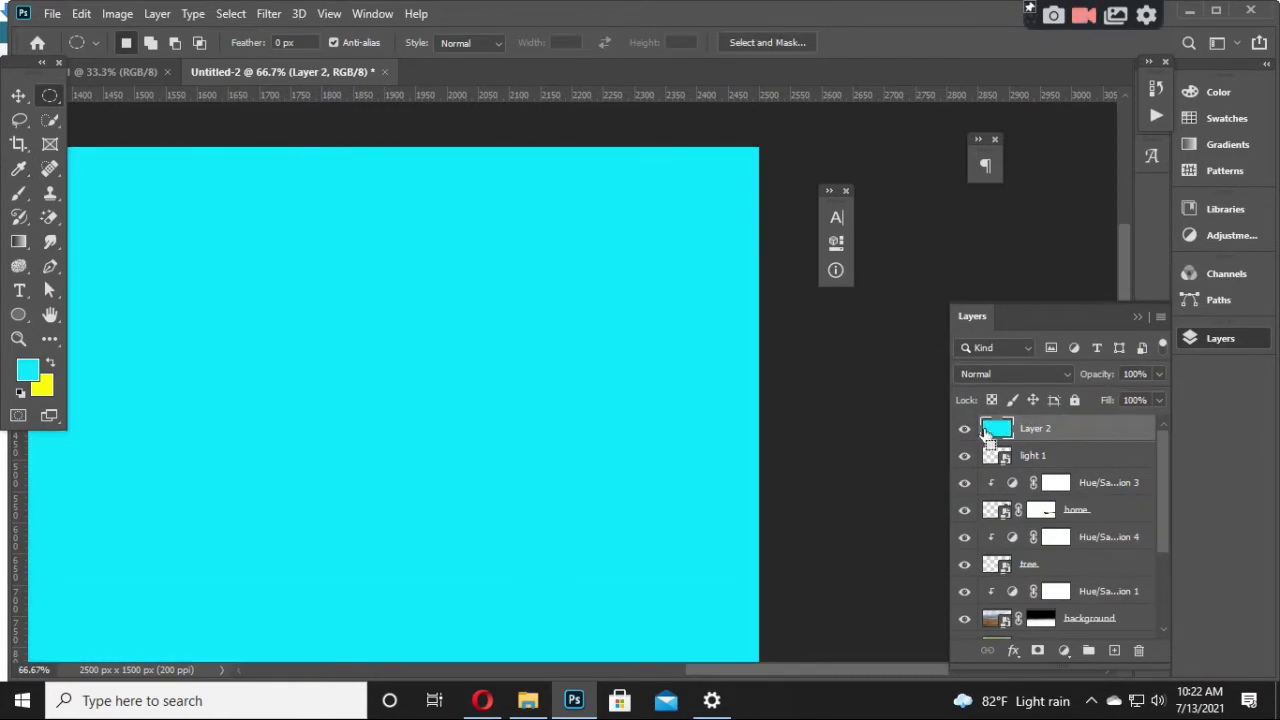
{"action": "key", "text": "ctrl+z"}
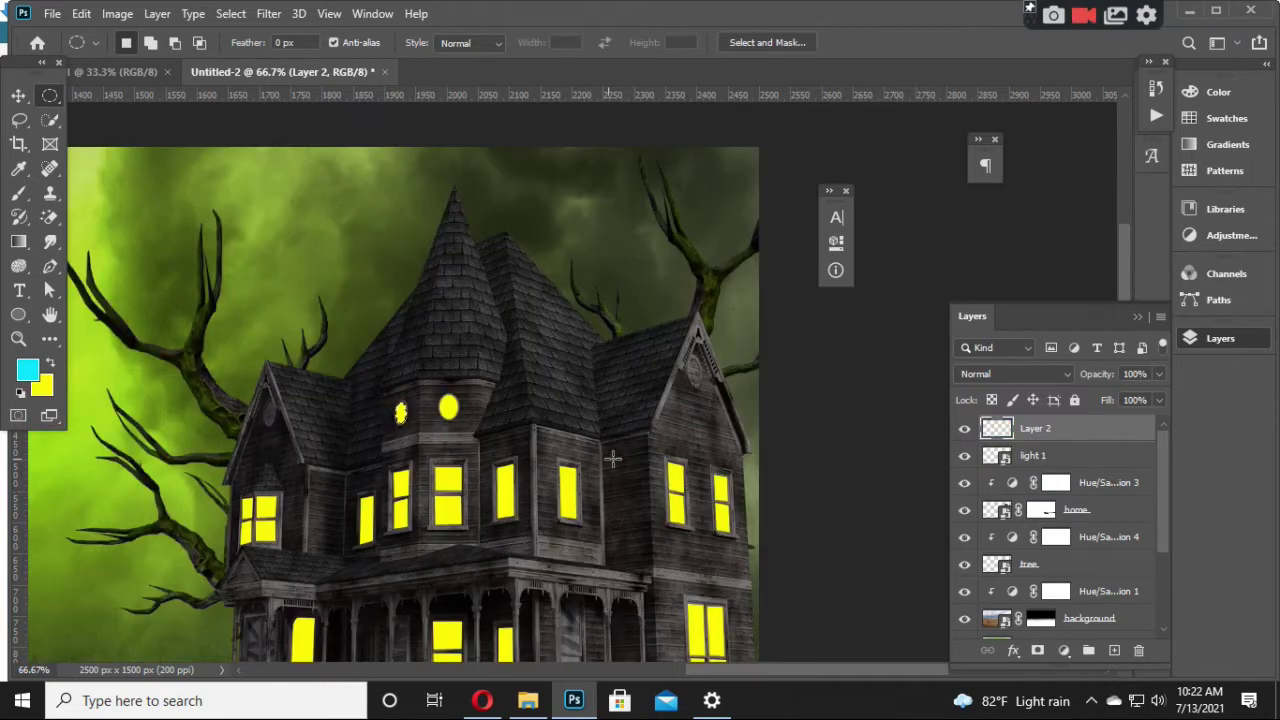
{"action": "key", "text": "alt+BackSpace"}
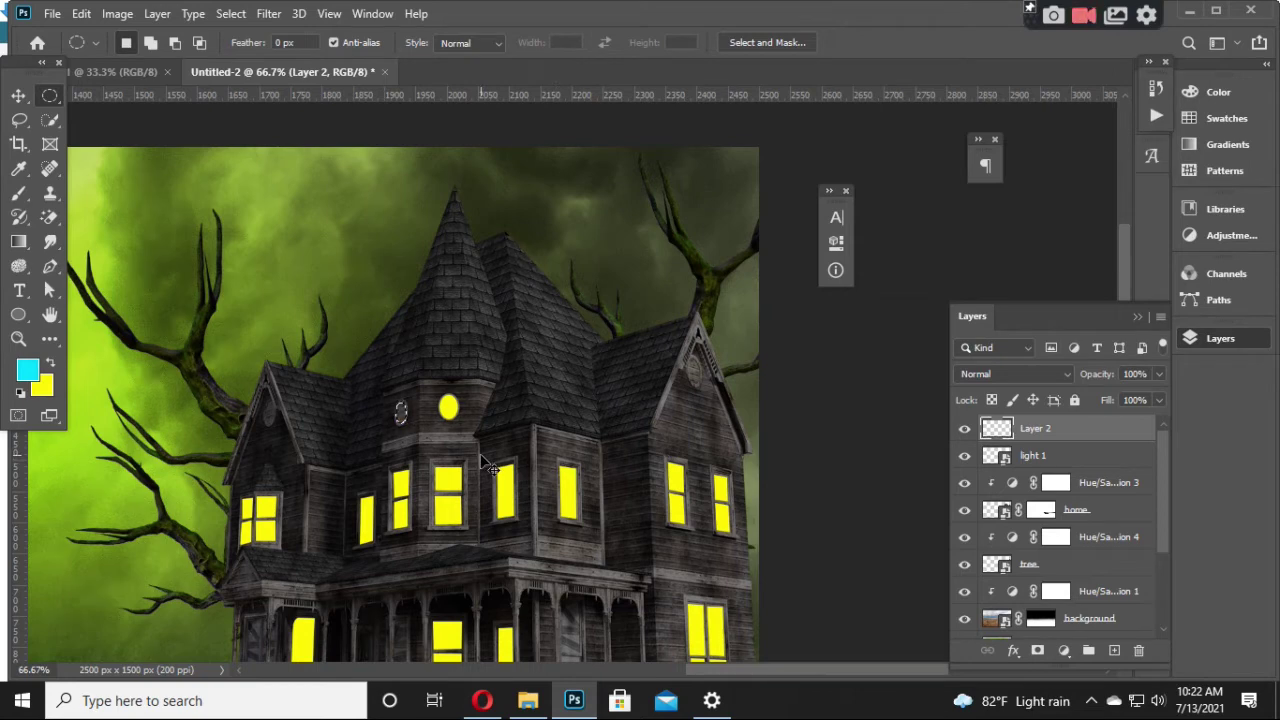
{"action": "key", "text": "alt"}
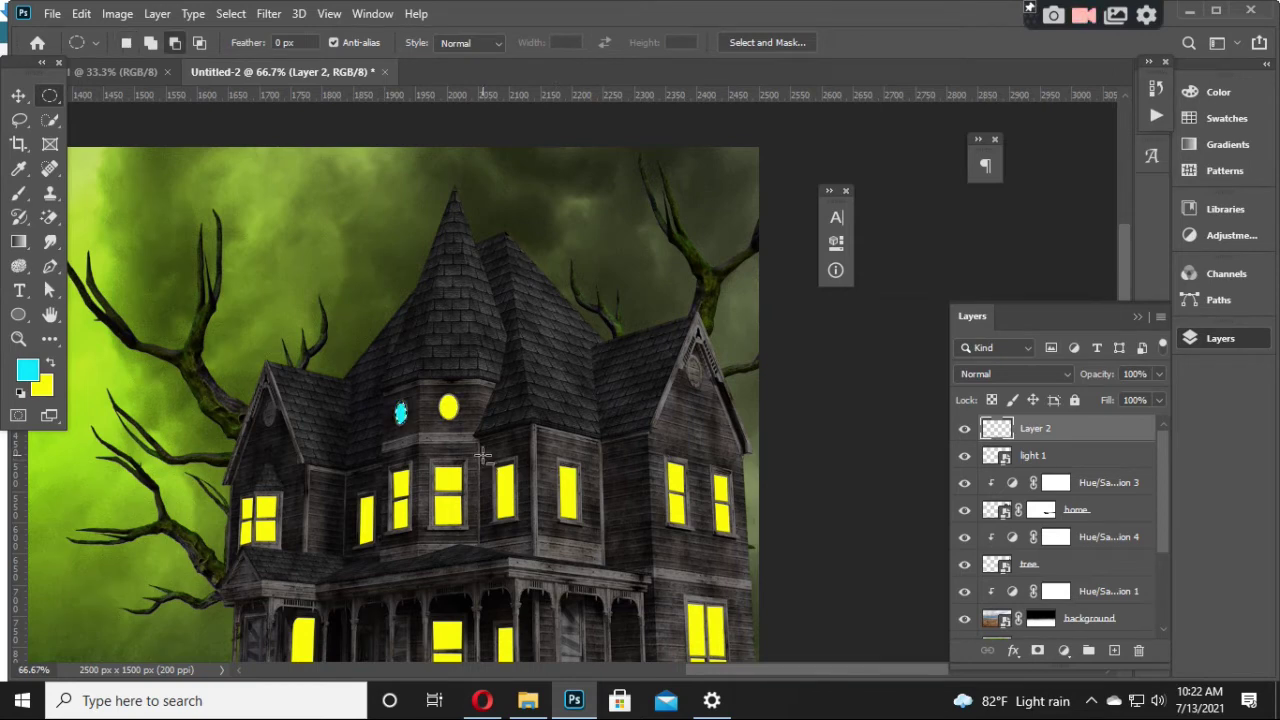
Step: Review the cyan window, zooming the scene and toggling Layer 2 on and off
{"action": "left_click", "coordinate": [22, 96]}
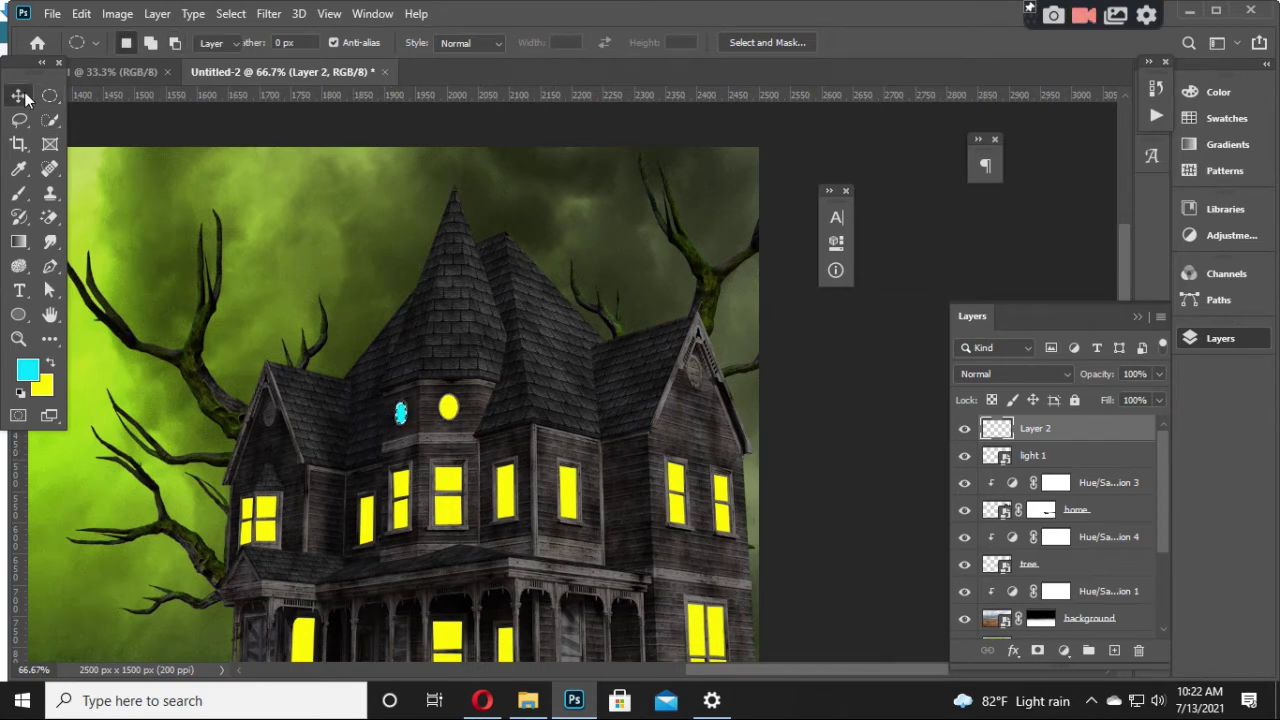
{"action": "left_click_drag", "start_coordinate": [386, 334], "coordinate": [478, 380]}
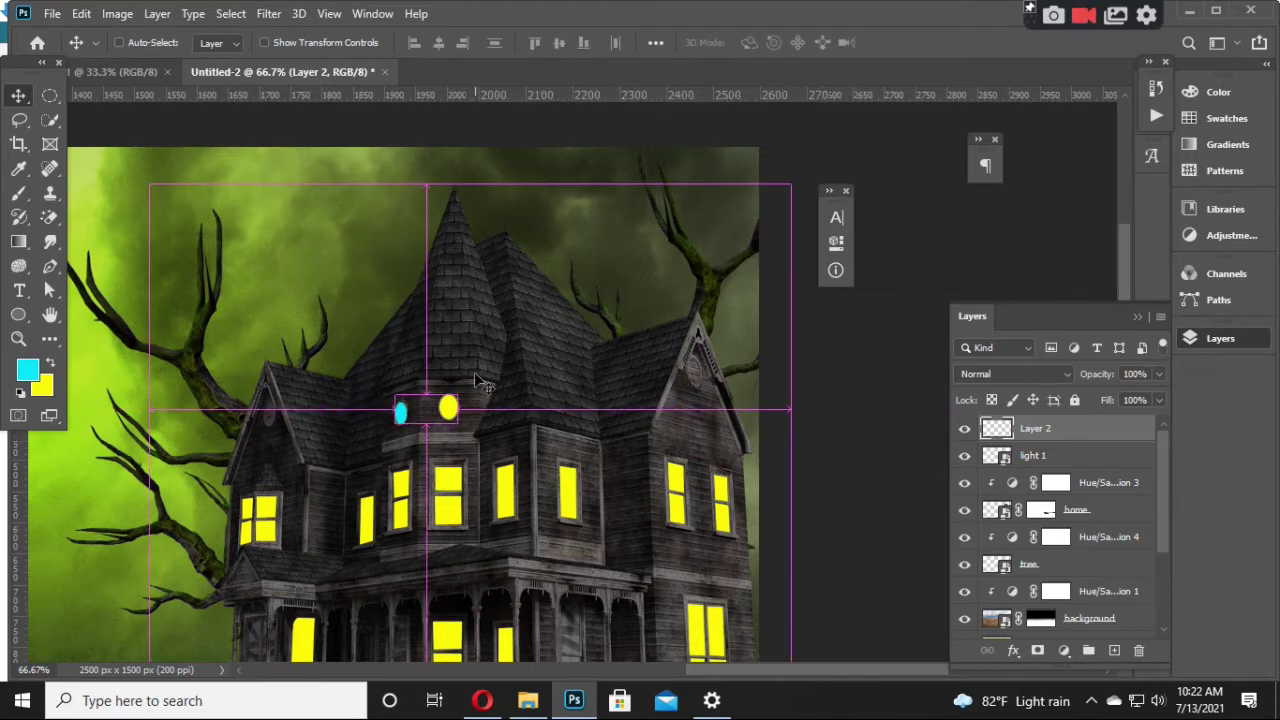
{"action": "key", "text": "ctrl+minus"}
{"action": "key", "text": "ctrl+minus"}
{"action": "key", "text": "ctrl+minus"}
{"action": "key", "text": "ctrl+minus"}
{"action": "key", "text": "ctrl+minus"}
{"action": "key", "text": "ctrl+plus"}
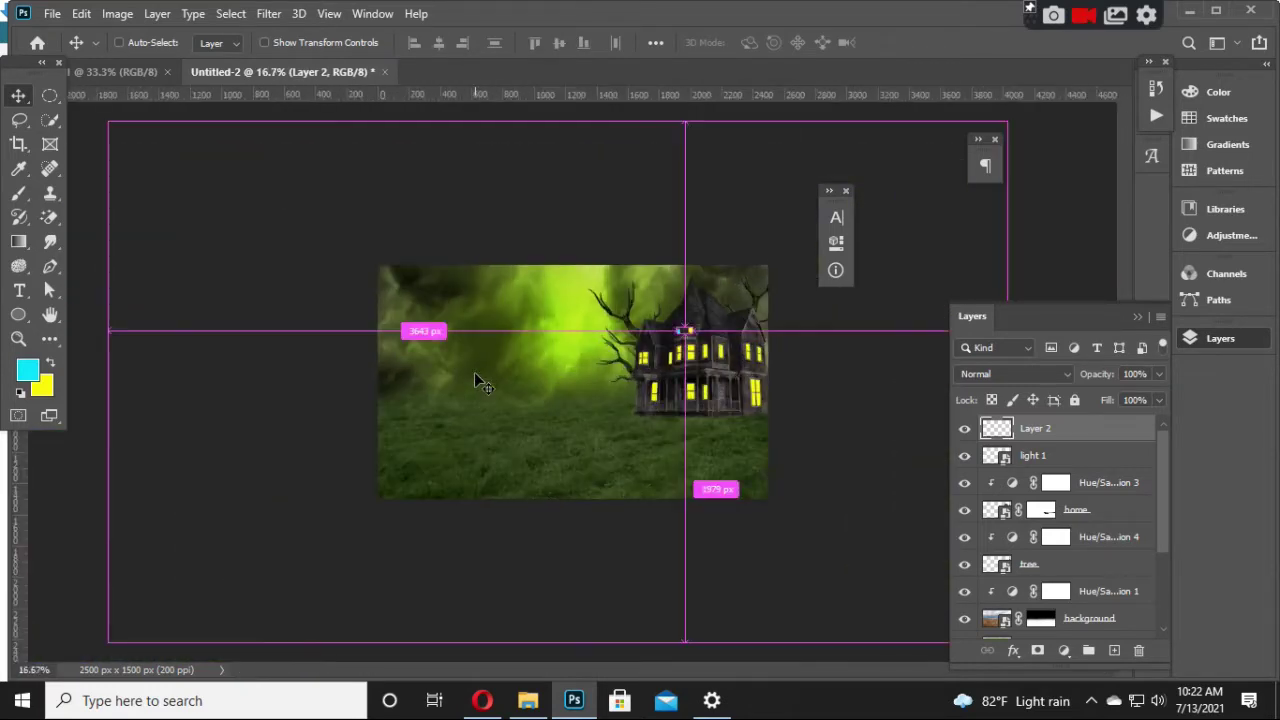
{"action": "key", "text": "ctrl+plus"}
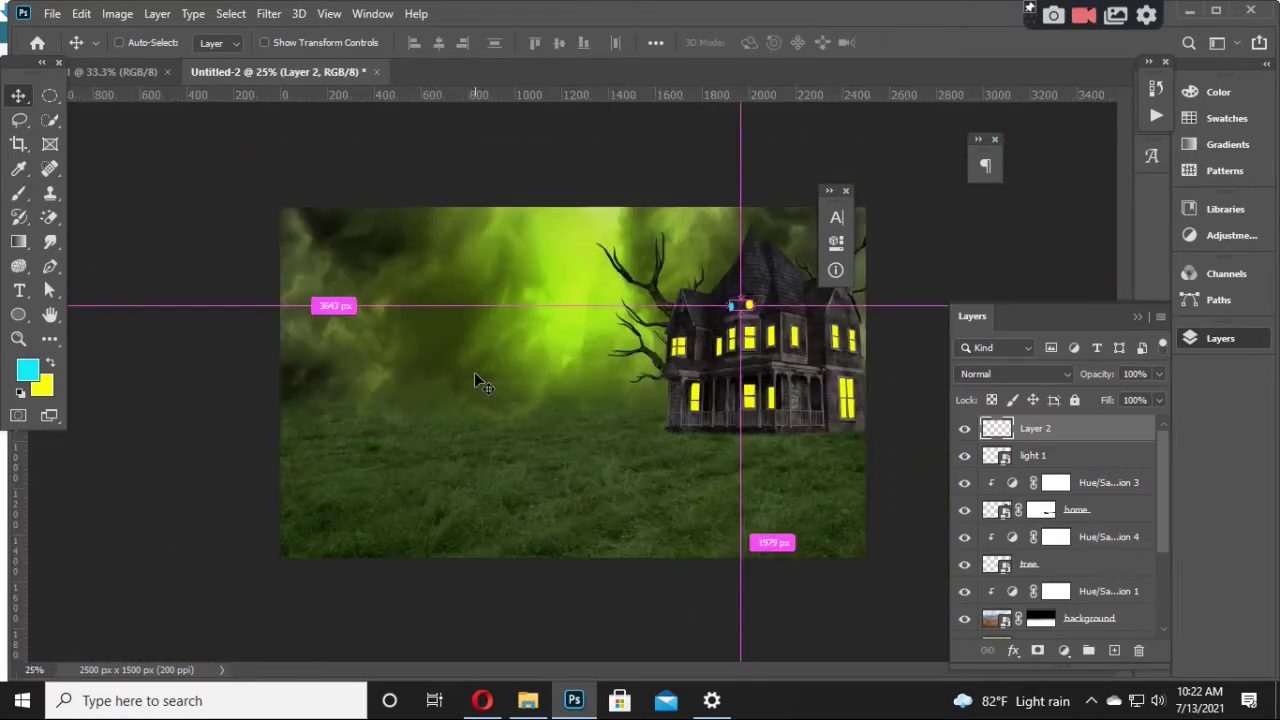
{"action": "left_click", "coordinate": [963, 430]}
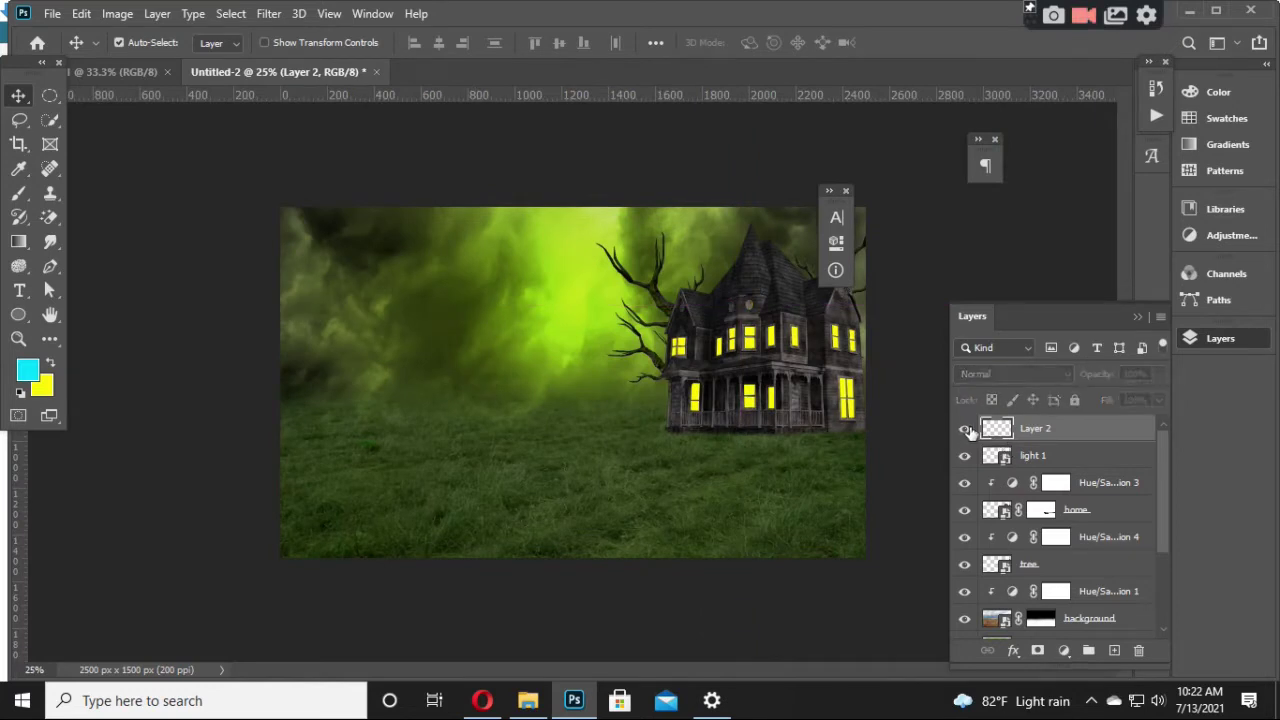
{"action": "left_click", "coordinate": [965, 429]}
{"action": "key", "text": "ctrl+plus"}
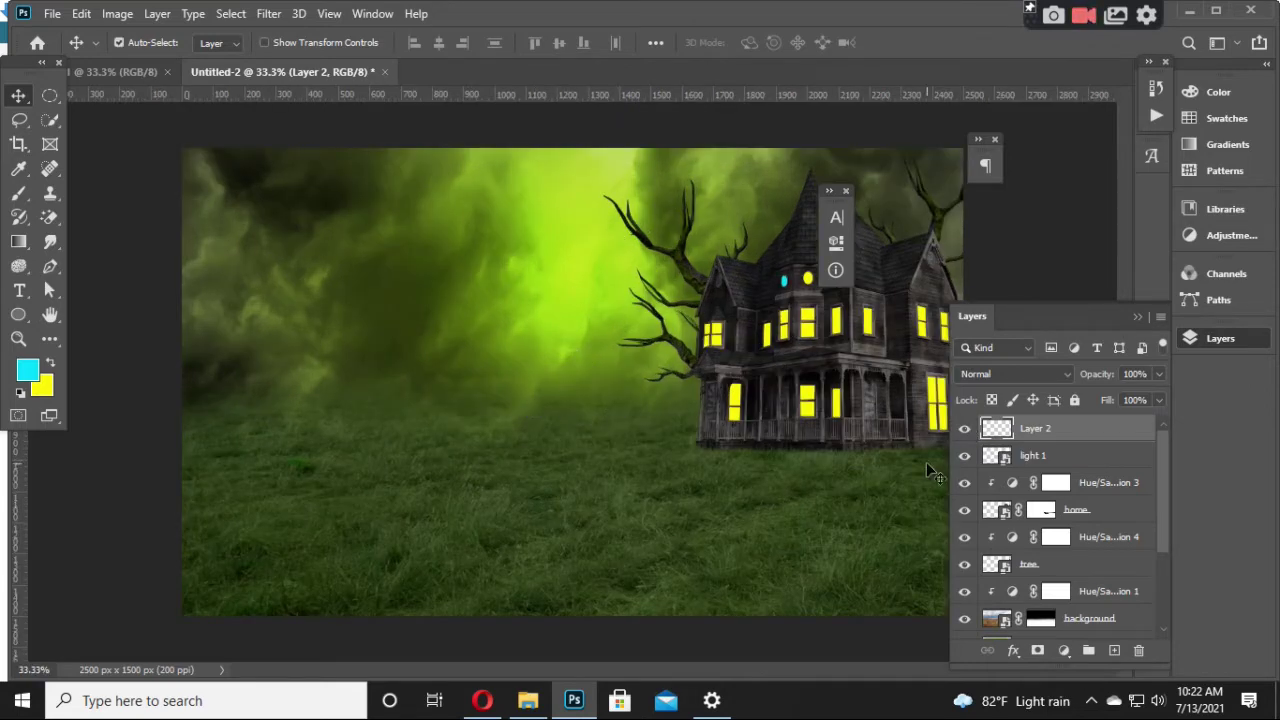
Step: Add and then remove a spare layer, and open Layer 2's layer options
{"action": "left_click", "coordinate": [1114, 650]}
{"action": "key", "text": "ctrl+z"}
{"action": "right_click", "coordinate": [1067, 434]}
Step: Clip Layer 2 to light 1 and set the foreground colour to green
{"action": "left_click", "coordinate": [880, 359]}
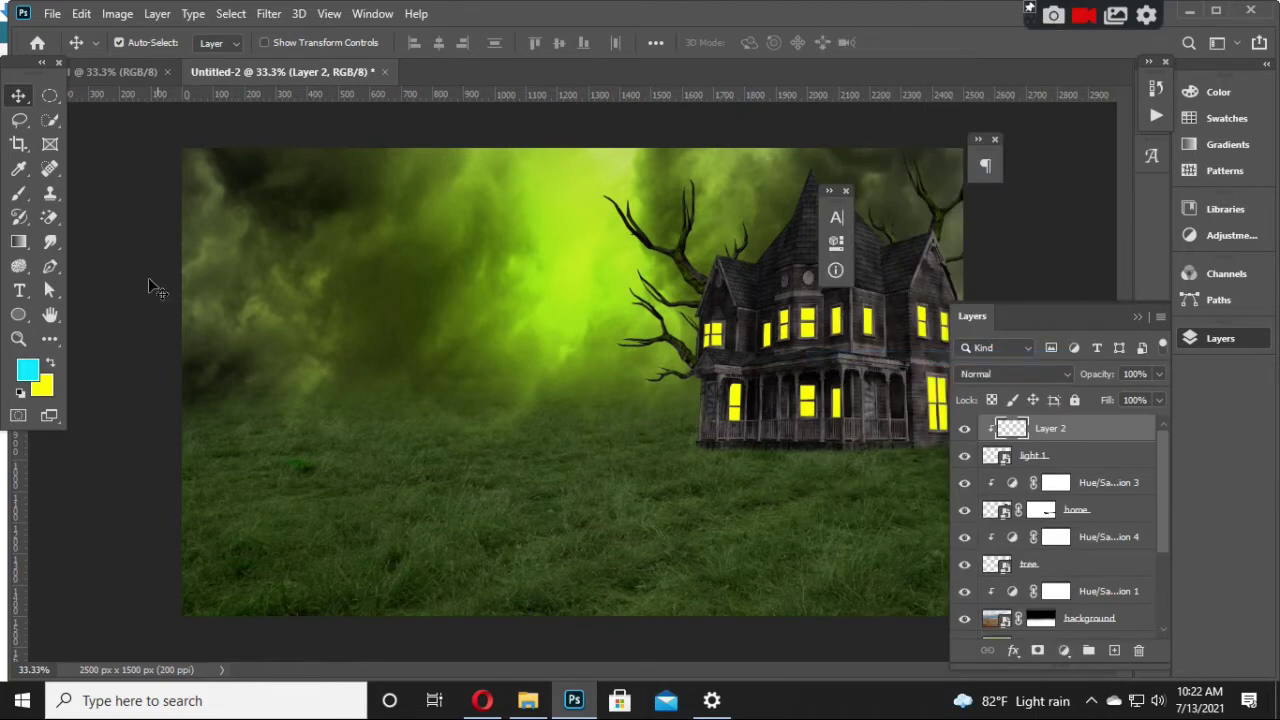
{"action": "key", "text": "b"}
{"action": "left_click", "coordinate": [27, 371]}
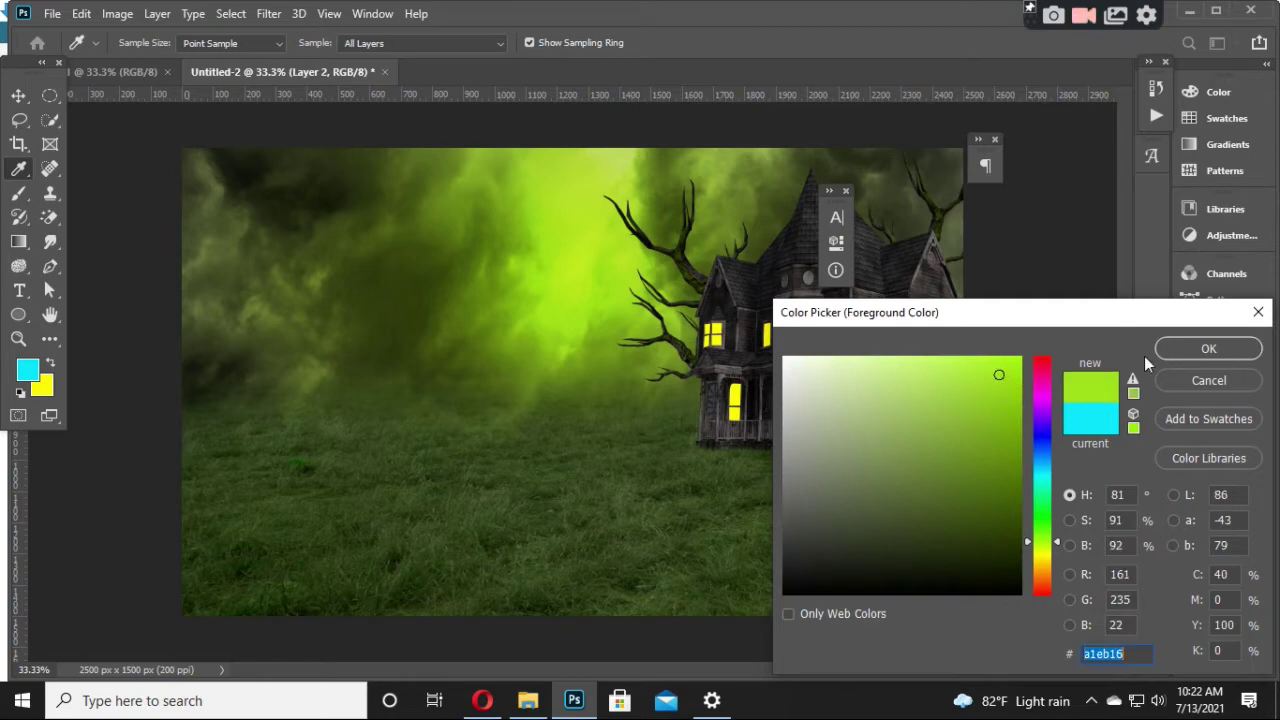
{"action": "left_click", "coordinate": [1209, 348]}
Step: Choose the first soft round brush from General Brushes and zoom out to the whole scene
{"action": "key", "text": "b"}
{"action": "right_click", "coordinate": [490, 280]}
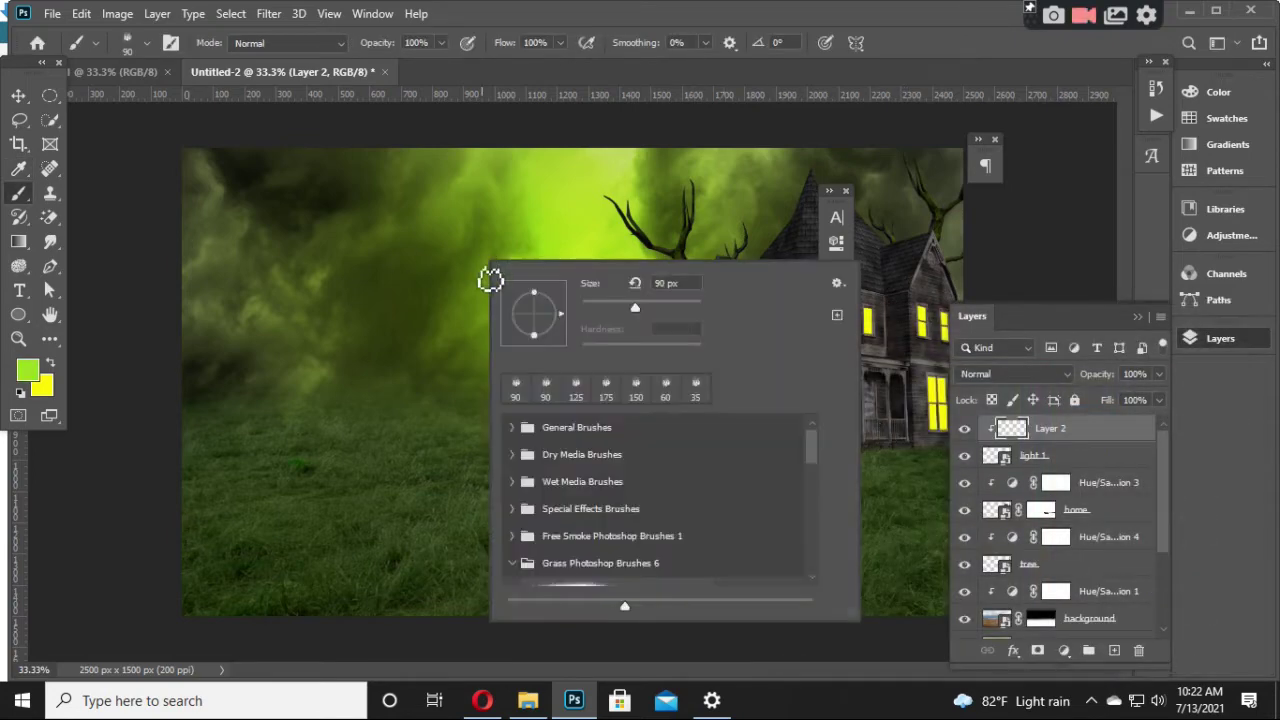
{"action": "left_click", "coordinate": [514, 427]}
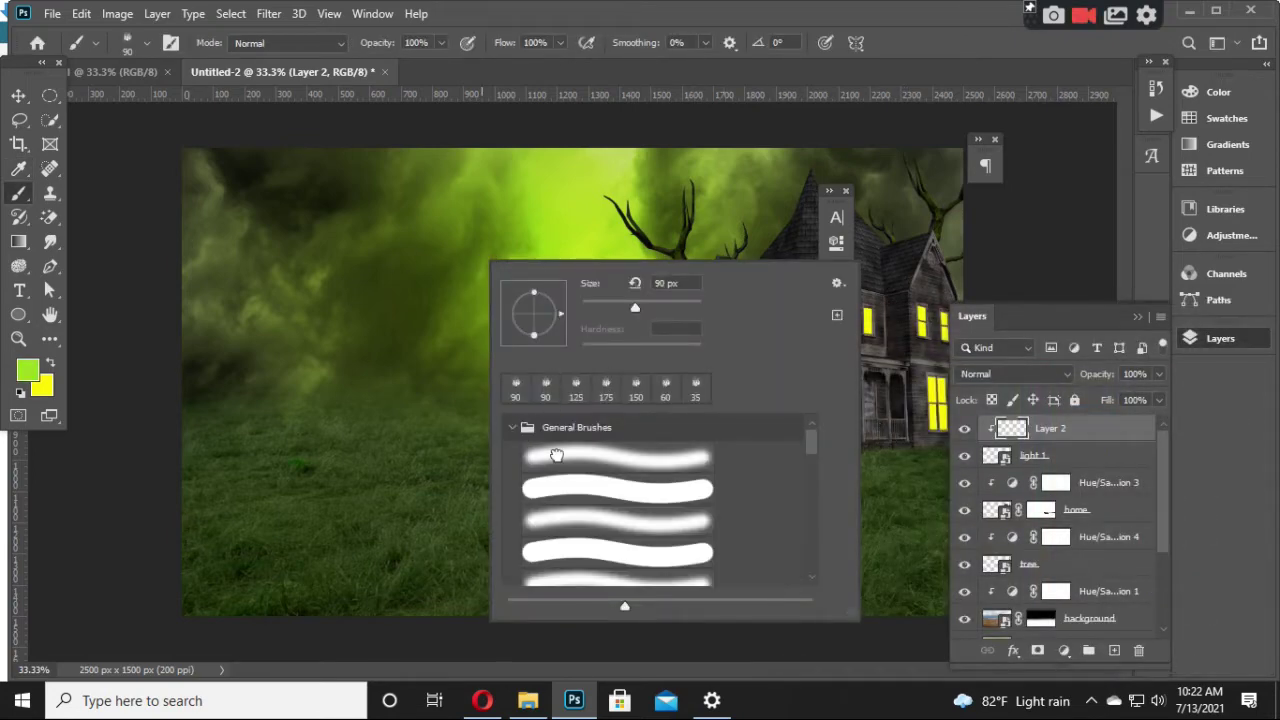
{"action": "left_click", "coordinate": [552, 452]}
{"action": "left_click", "coordinate": [18, 95]}
{"action": "key", "text": "ctrl"}
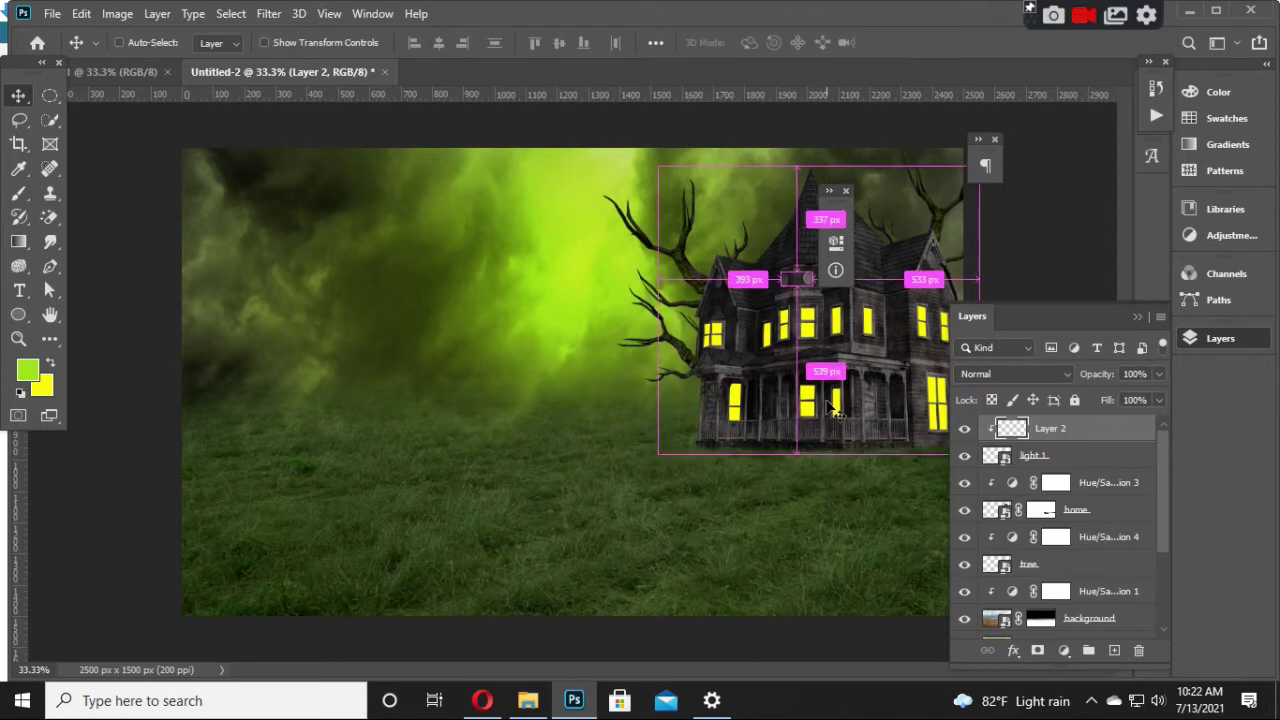
{"action": "key", "text": "ctrl+minus"}
{"action": "key", "text": "ctrl+minus"}
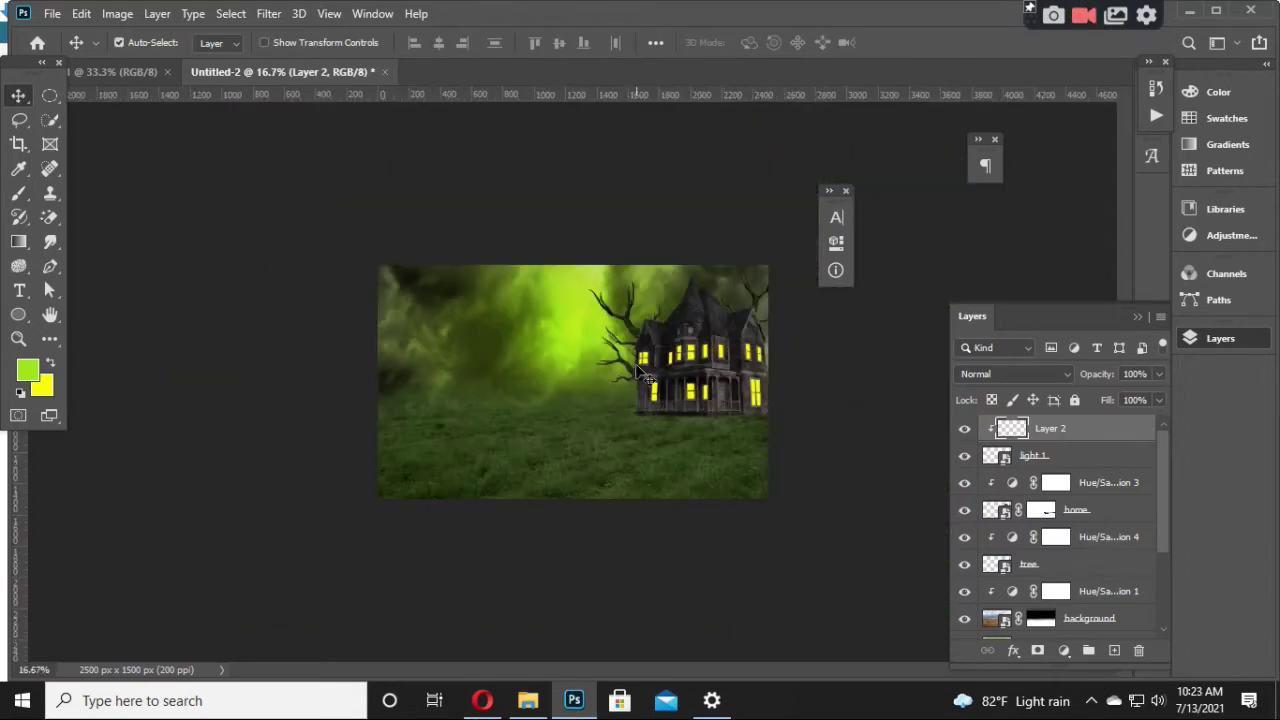
{"action": "left_click", "coordinate": [18, 193]}
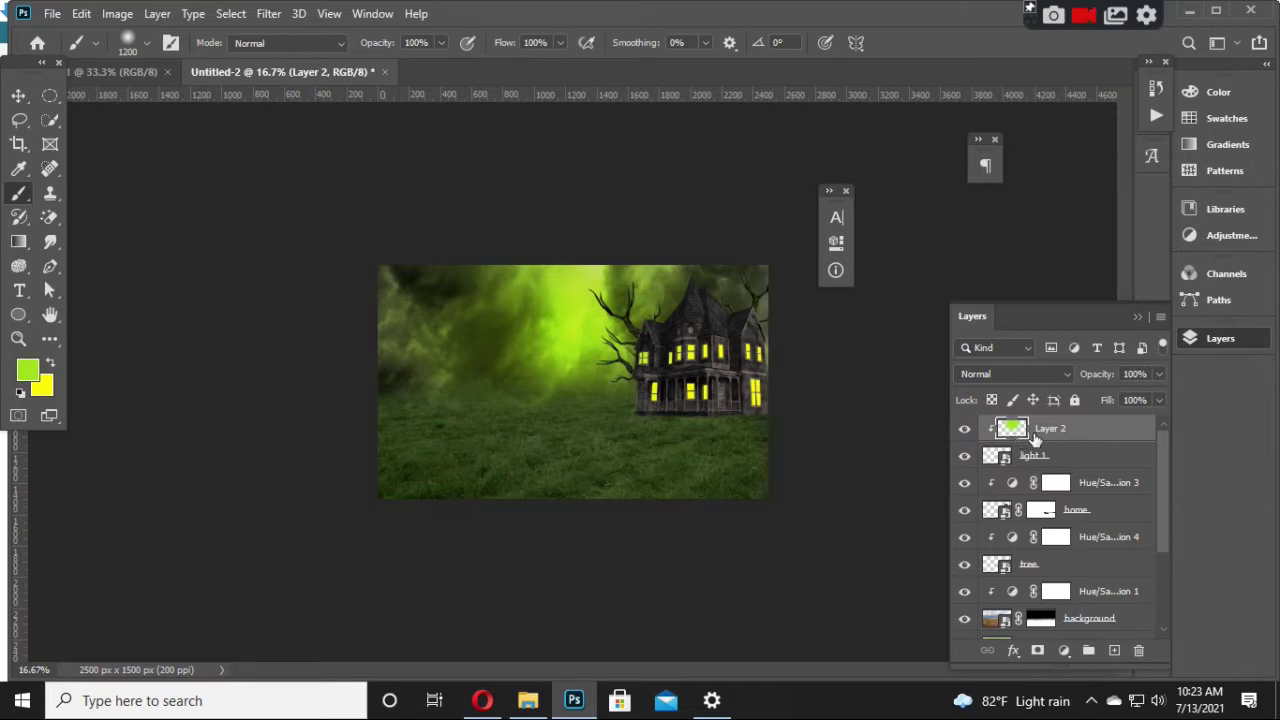
Step: Release Layer 2's clipping and rename it 'light 2'
{"action": "left_click", "coordinate": [963, 430]}
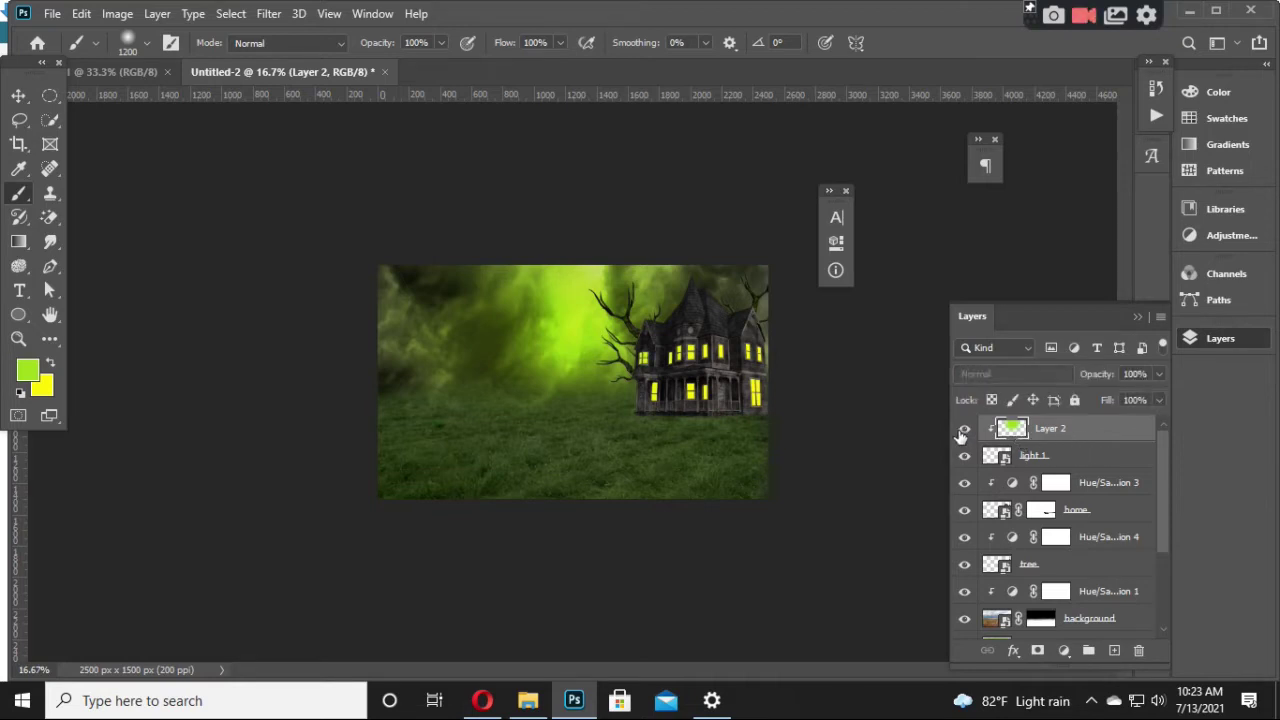
{"action": "left_click", "coordinate": [1028, 450], "text": "alt"}
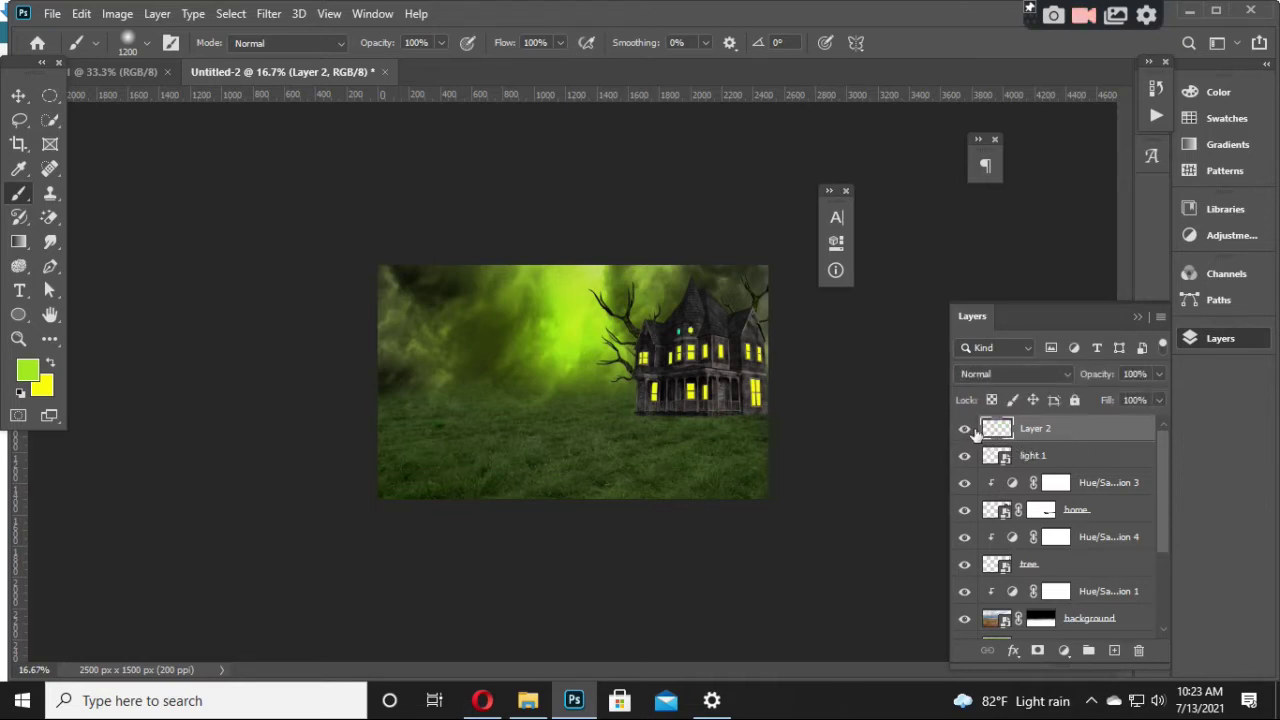
{"action": "double_click", "coordinate": [1036, 428]}
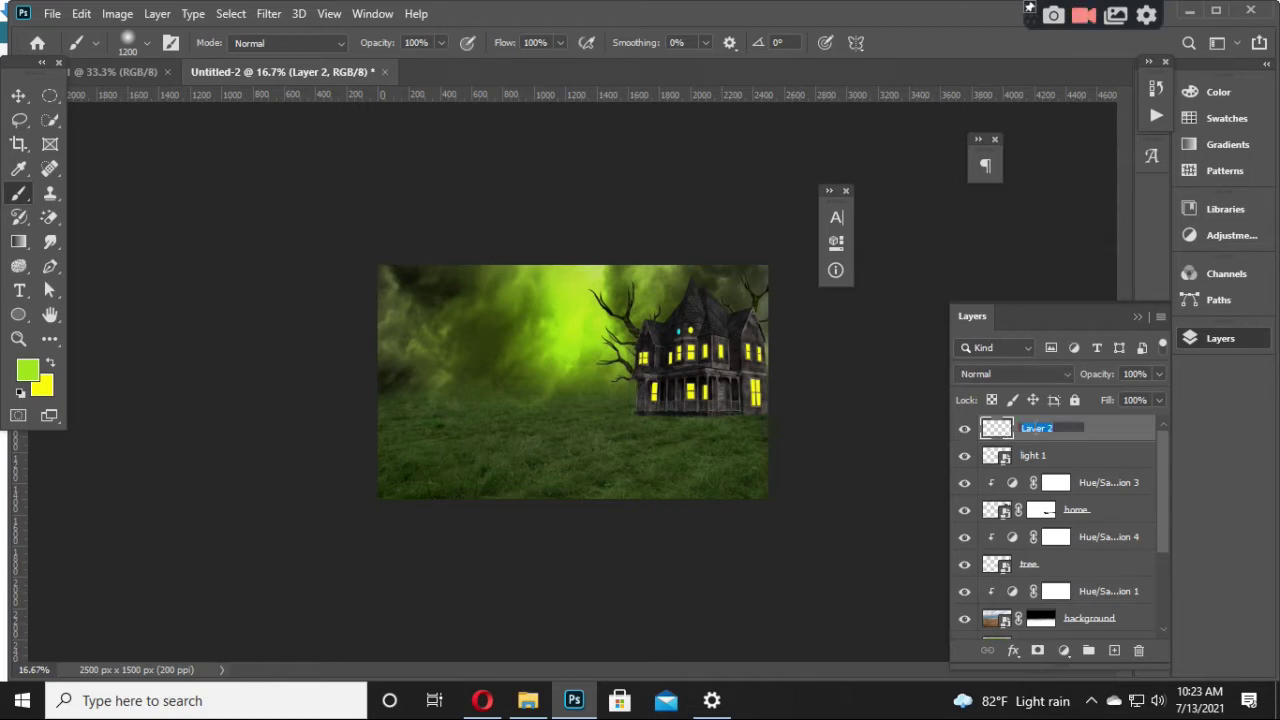
{"action": "type", "text": "light2"}
{"action": "key", "text": "Return"}
Step: Add a new Overlay layer and clip light 1, light 2 and it into one stack
{"action": "left_click", "coordinate": [1114, 651]}
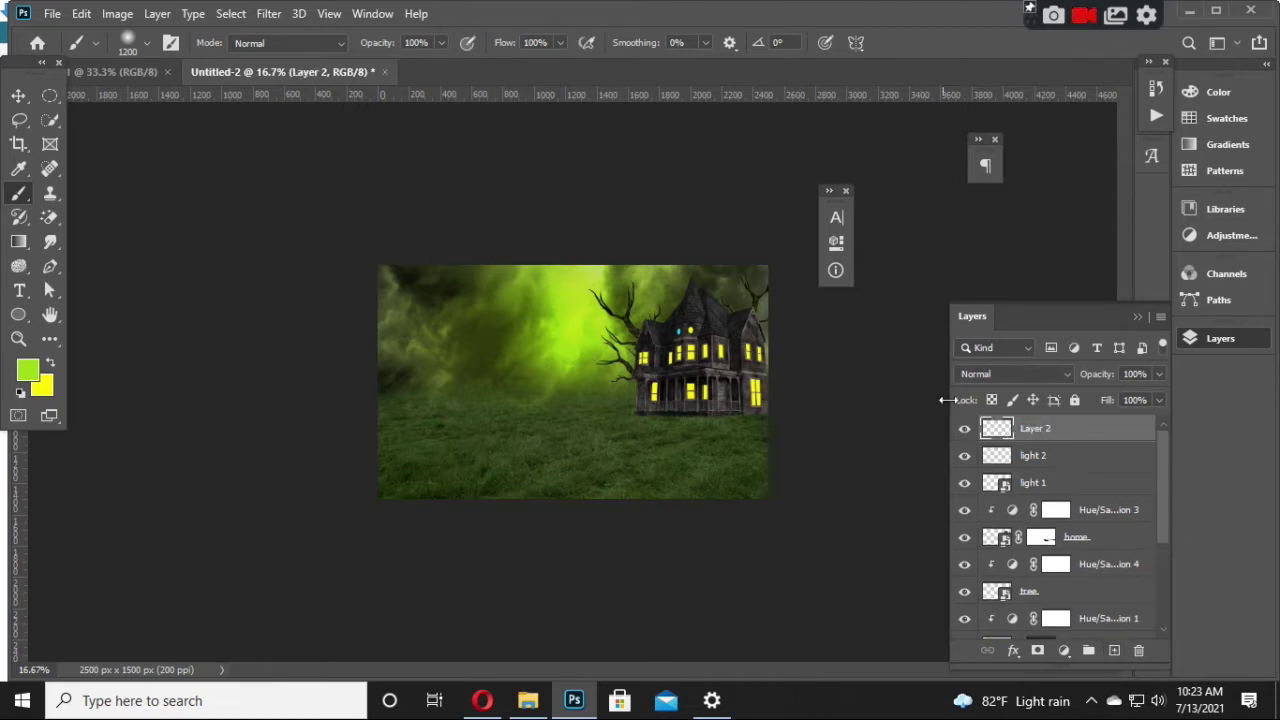
{"action": "left_click", "coordinate": [980, 379]}
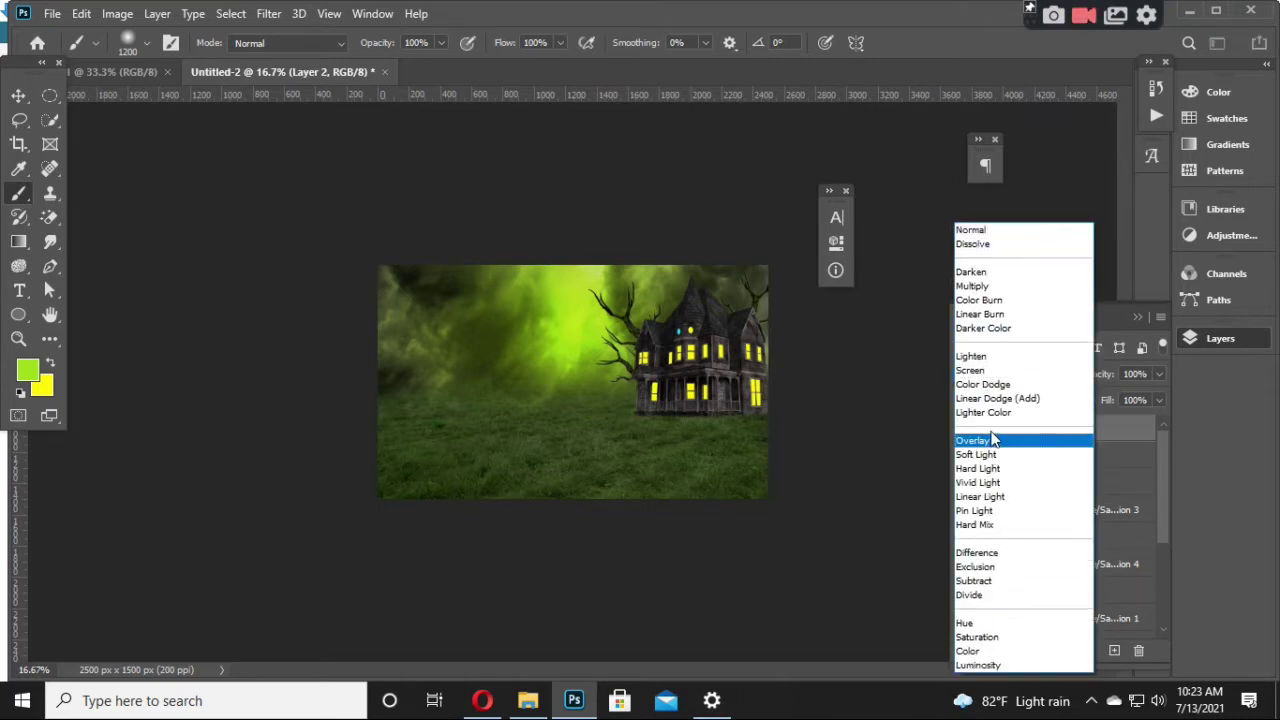
{"action": "left_click", "coordinate": [996, 446]}
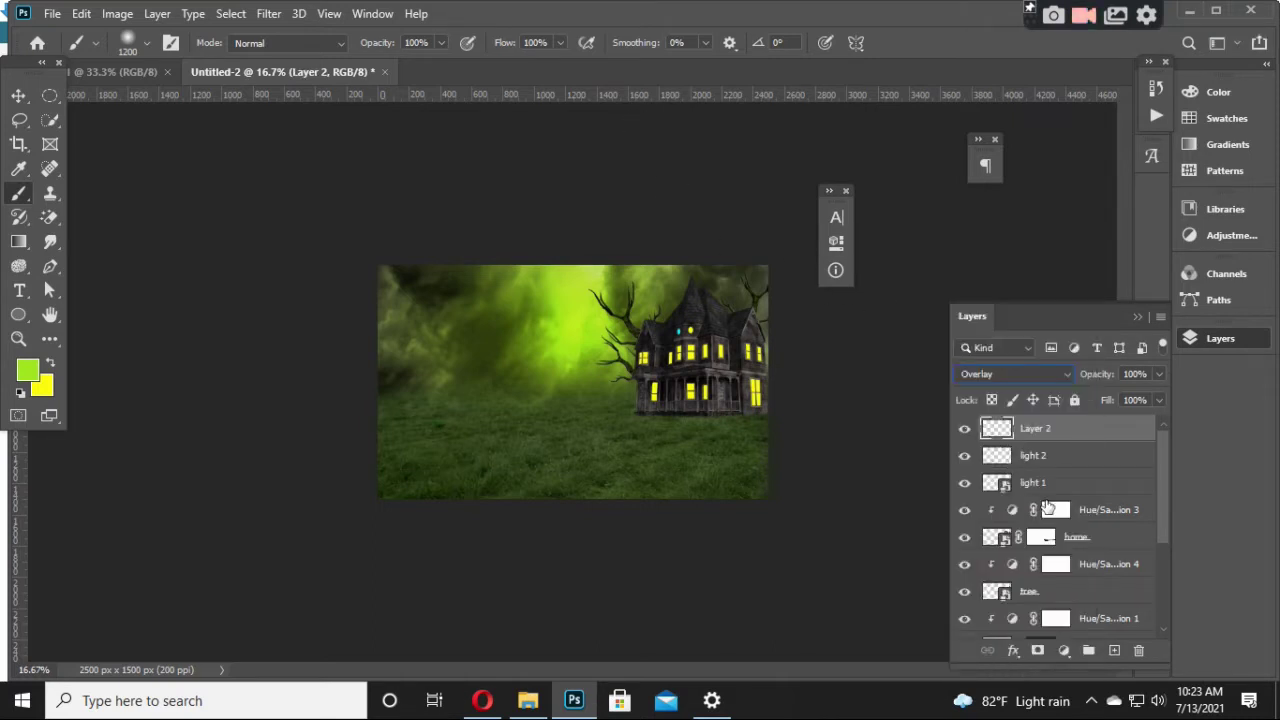
{"action": "left_click", "coordinate": [1008, 492]}
{"action": "left_click", "coordinate": [1003, 494], "text": "alt"}
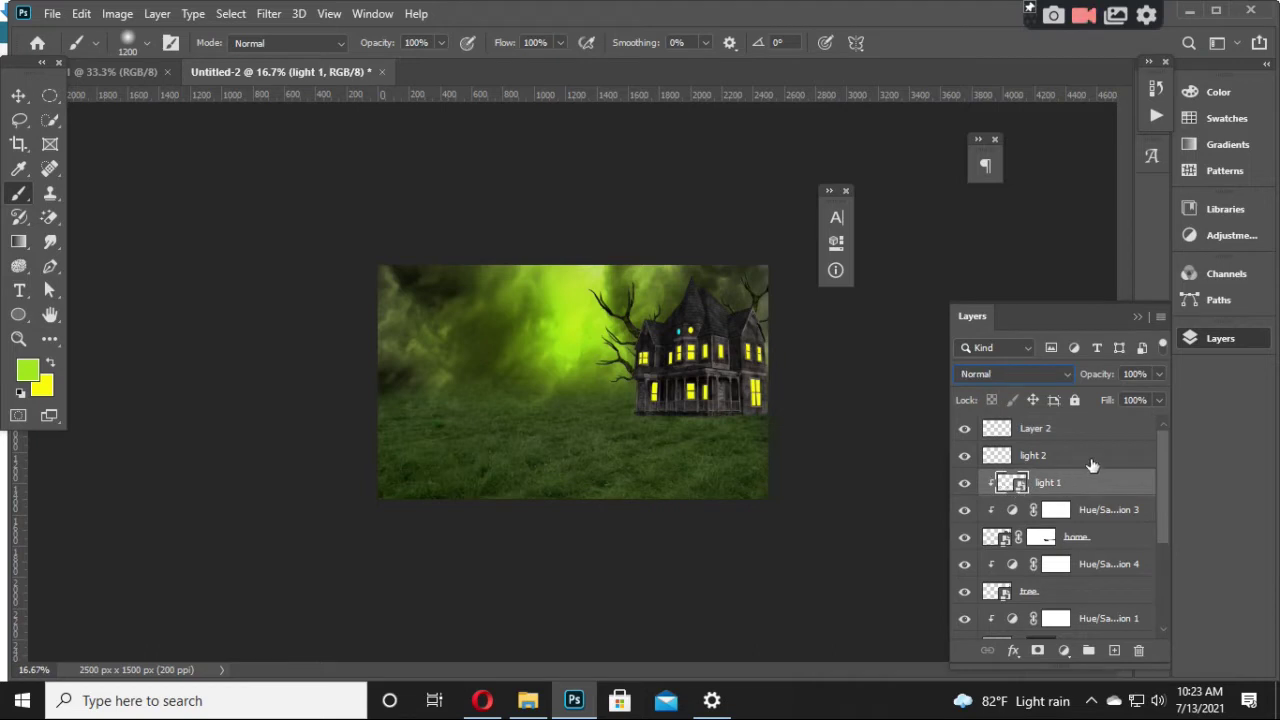
{"action": "left_click", "coordinate": [1045, 455]}
{"action": "left_click", "coordinate": [1062, 438]}
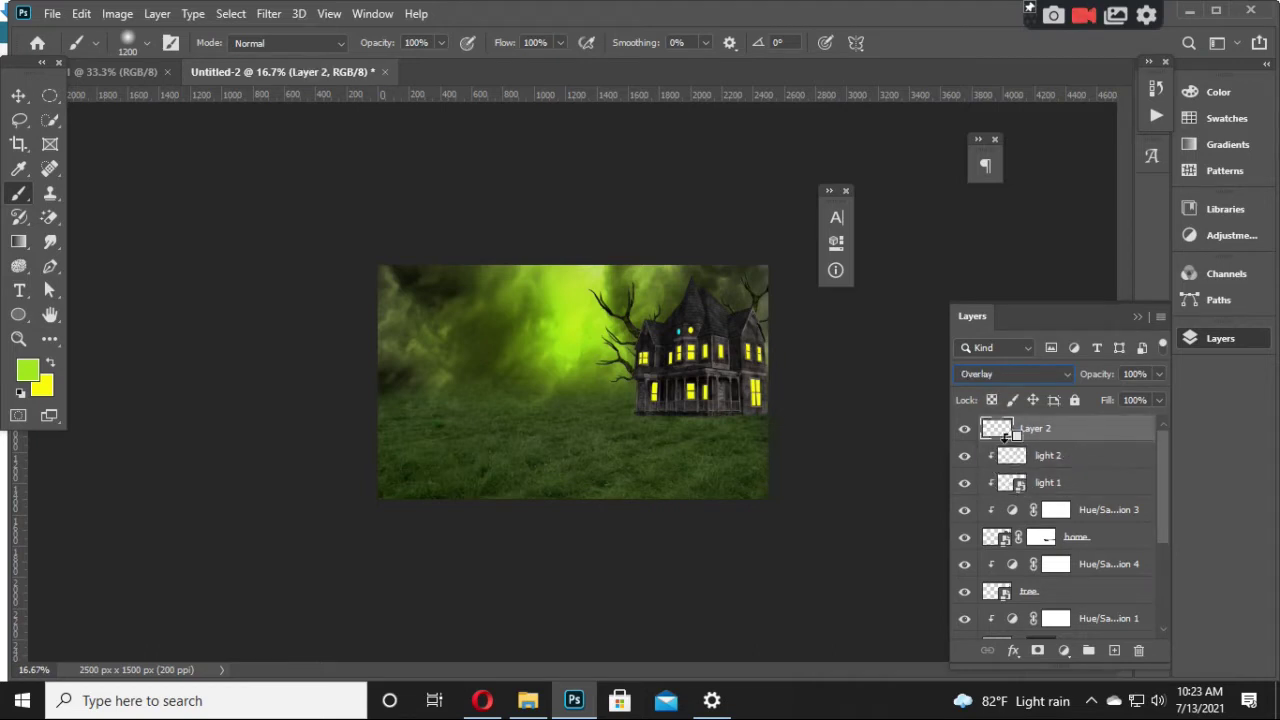
{"action": "left_click", "coordinate": [1005, 437], "text": "alt"}
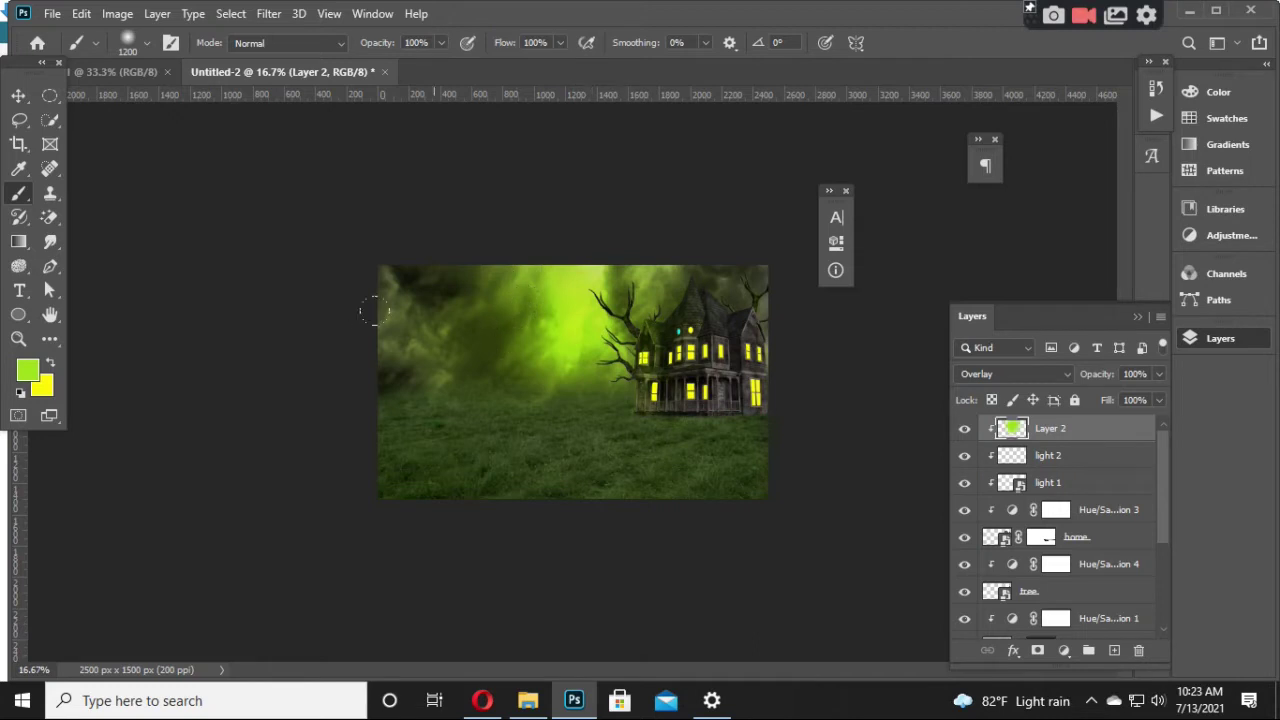
Step: Enlarge the brush to 1000 and lower the Overlay layer's opacity to 68%
{"action": "key", "text": "ctrl+plus"}
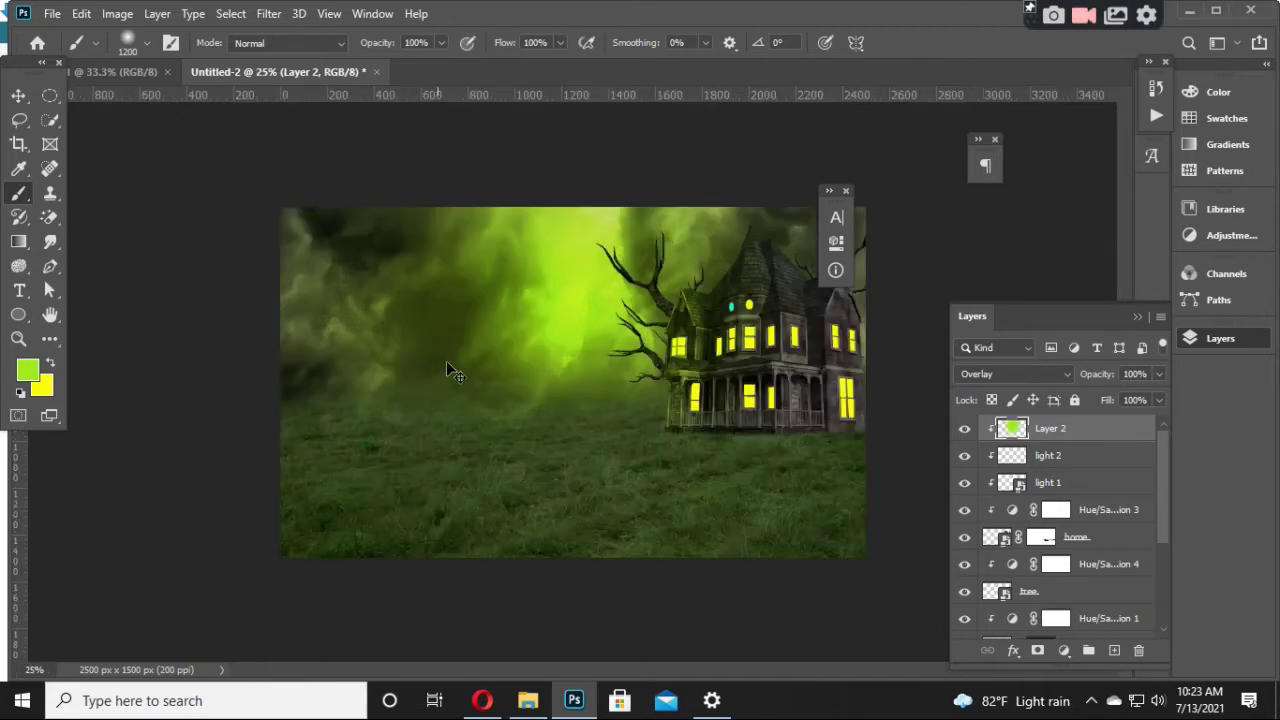
{"action": "key", "text": "ctrl+z"}
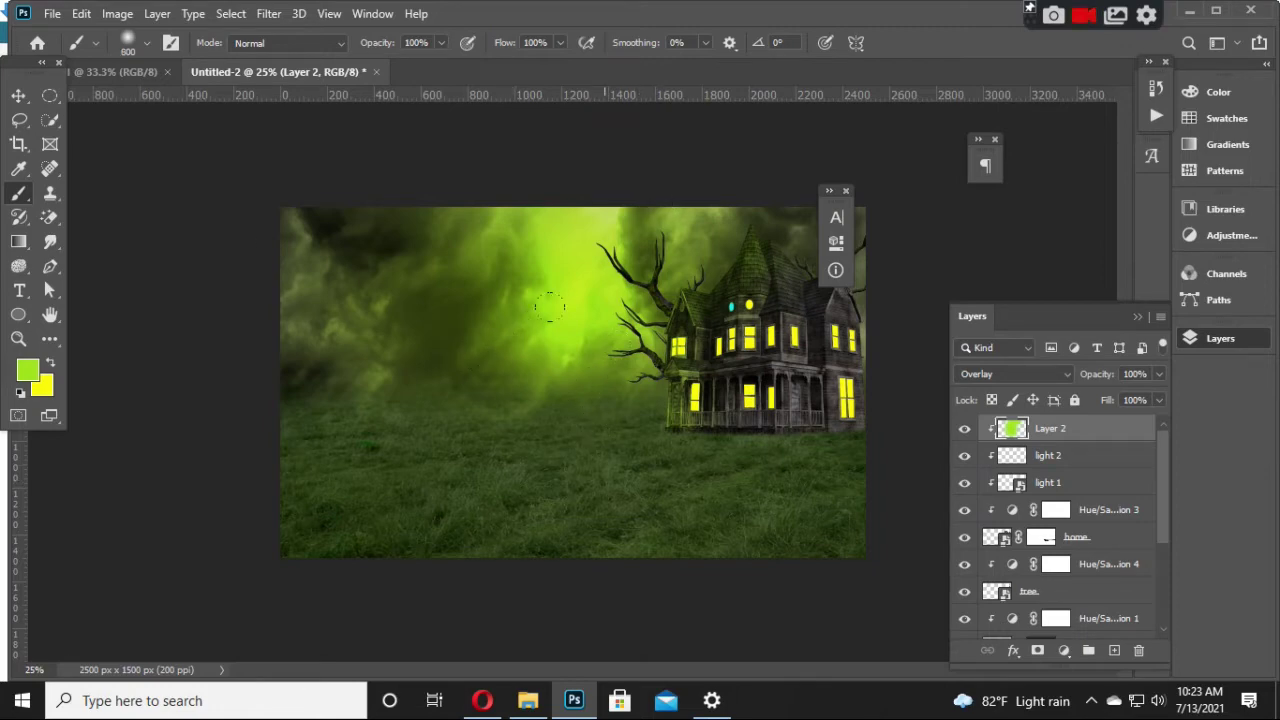
{"action": "key", "text": "bracketright"}
{"action": "key", "text": "bracketright"}
{"action": "key", "text": "bracketright"}
{"action": "left_click_drag", "start_coordinate": [1095, 378], "coordinate": [1080, 382]}
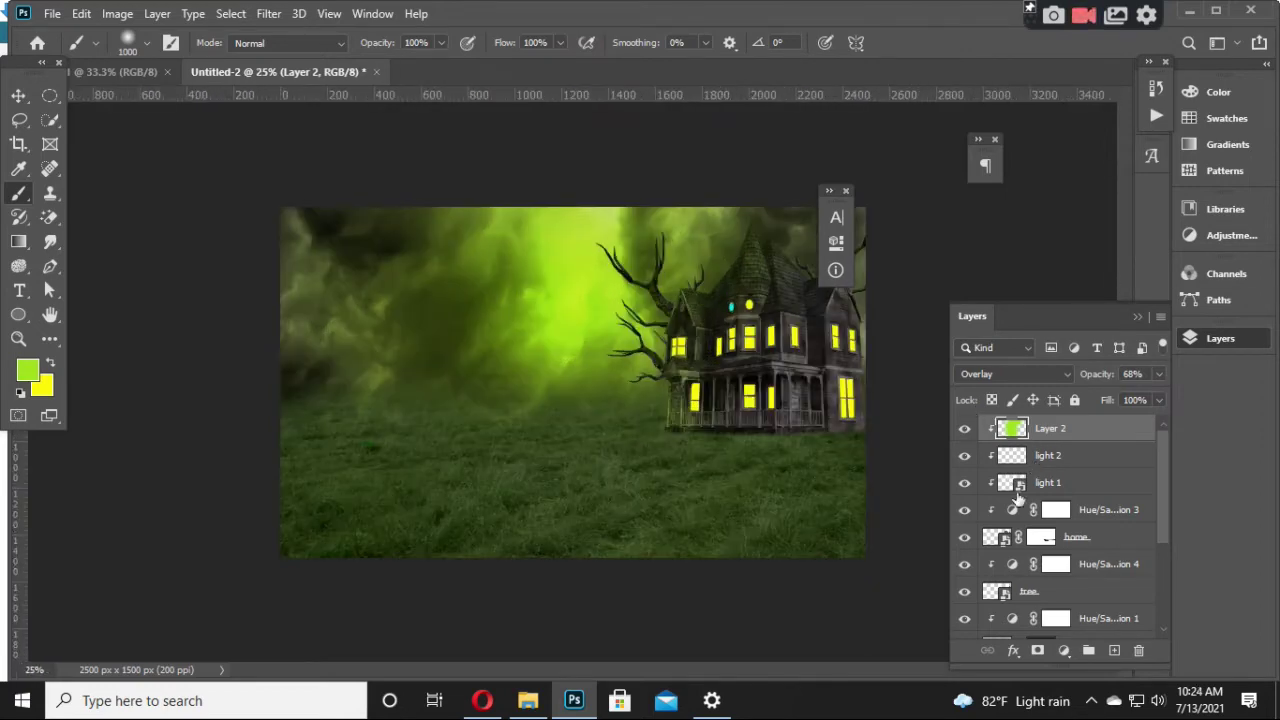
Step: Add a clipped Layer 3 and brush black shadow over the house
{"action": "left_click", "coordinate": [1113, 651]}
{"action": "right_click", "coordinate": [1044, 425]}
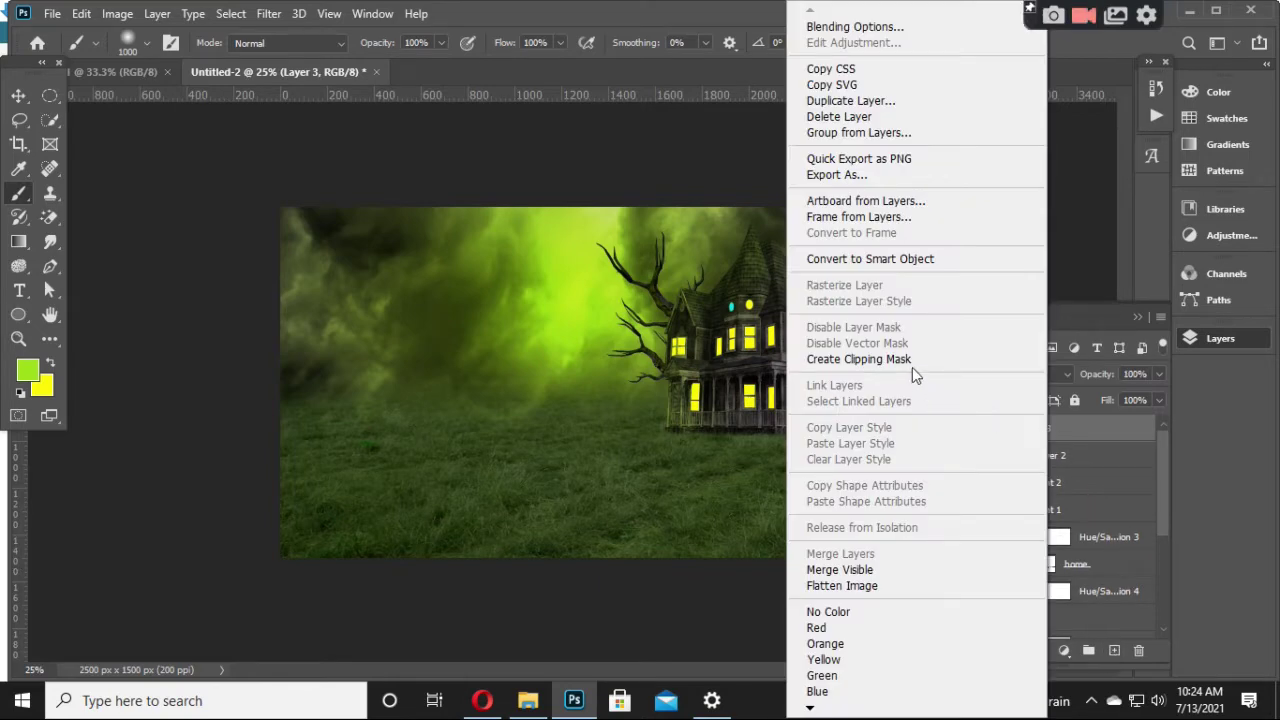
{"action": "left_click", "coordinate": [912, 365]}
{"action": "left_click", "coordinate": [52, 366]}
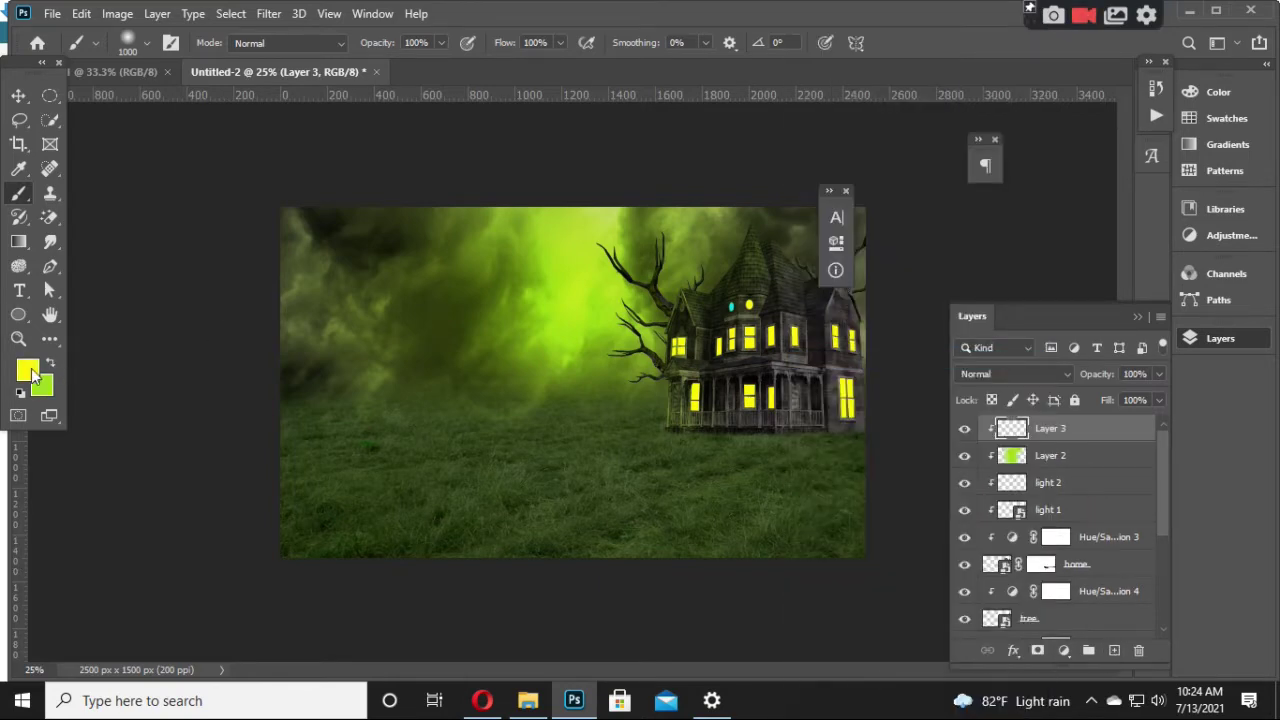
{"action": "left_click_drag", "start_coordinate": [1000, 525], "coordinate": [736, 615]}
{"action": "left_click", "coordinate": [1207, 349]}
{"action": "key", "text": "b"}
{"action": "left_click_drag", "start_coordinate": [840, 370], "coordinate": [784, 377]}
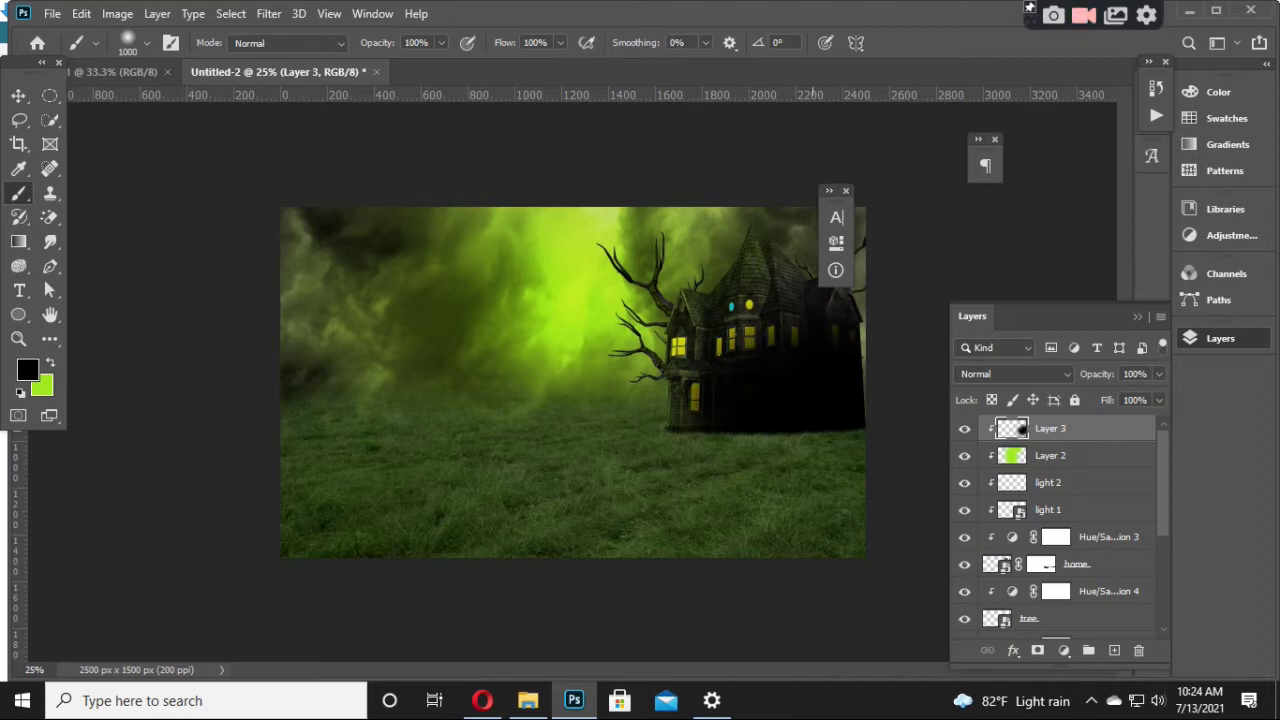
Step: Set Layer 3 to Soft Light at 39% opacity, compare it, and add Layer 4
{"action": "left_click", "coordinate": [1025, 378]}
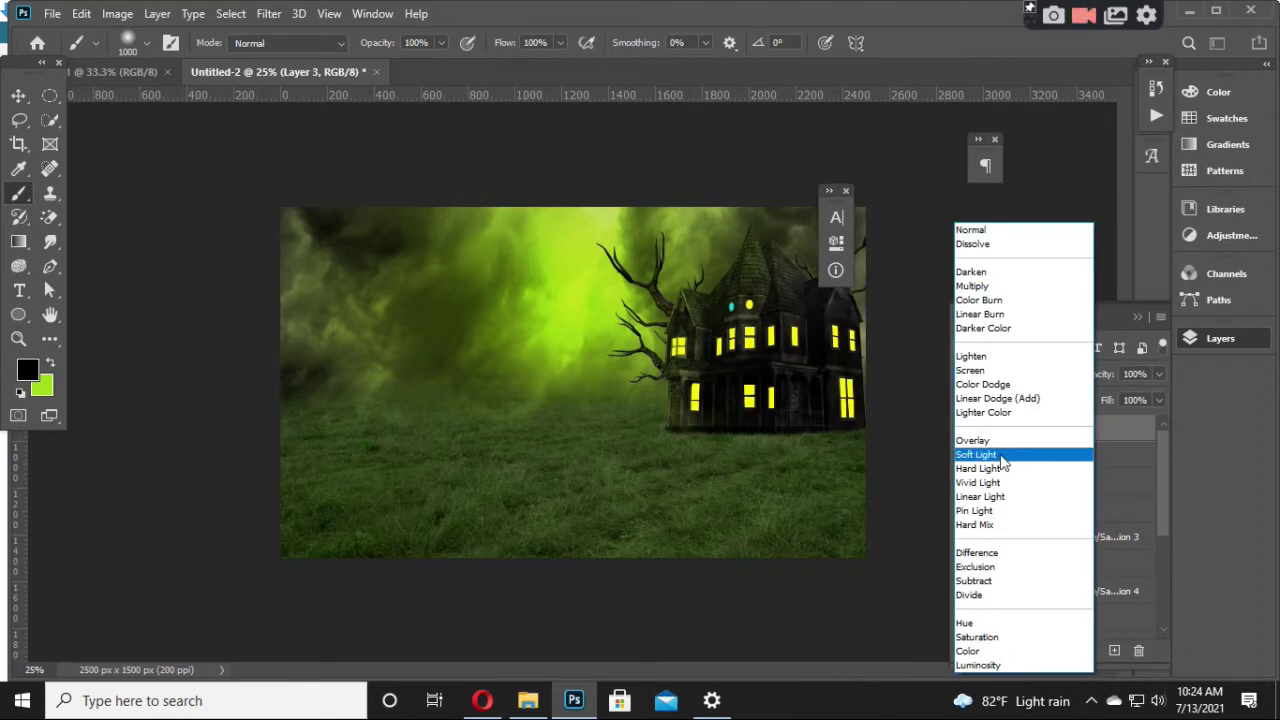
{"action": "left_click", "coordinate": [1003, 456]}
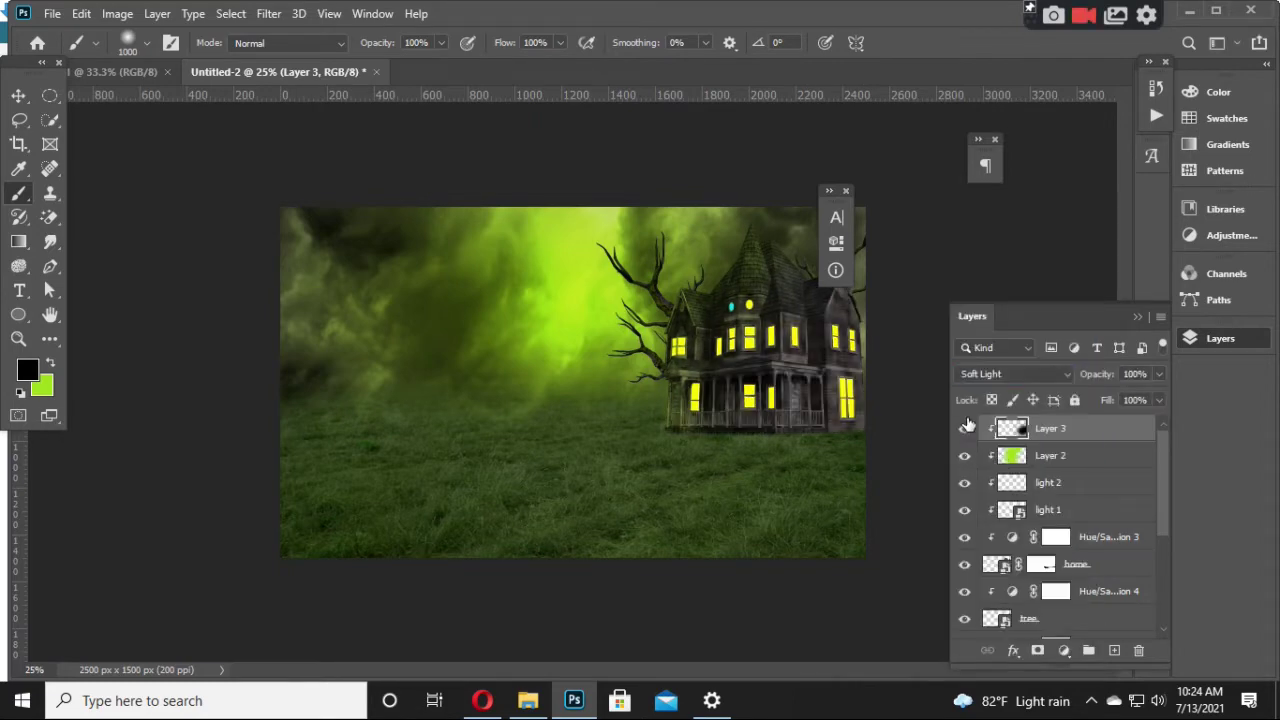
{"action": "key", "text": "ctrl+plus"}
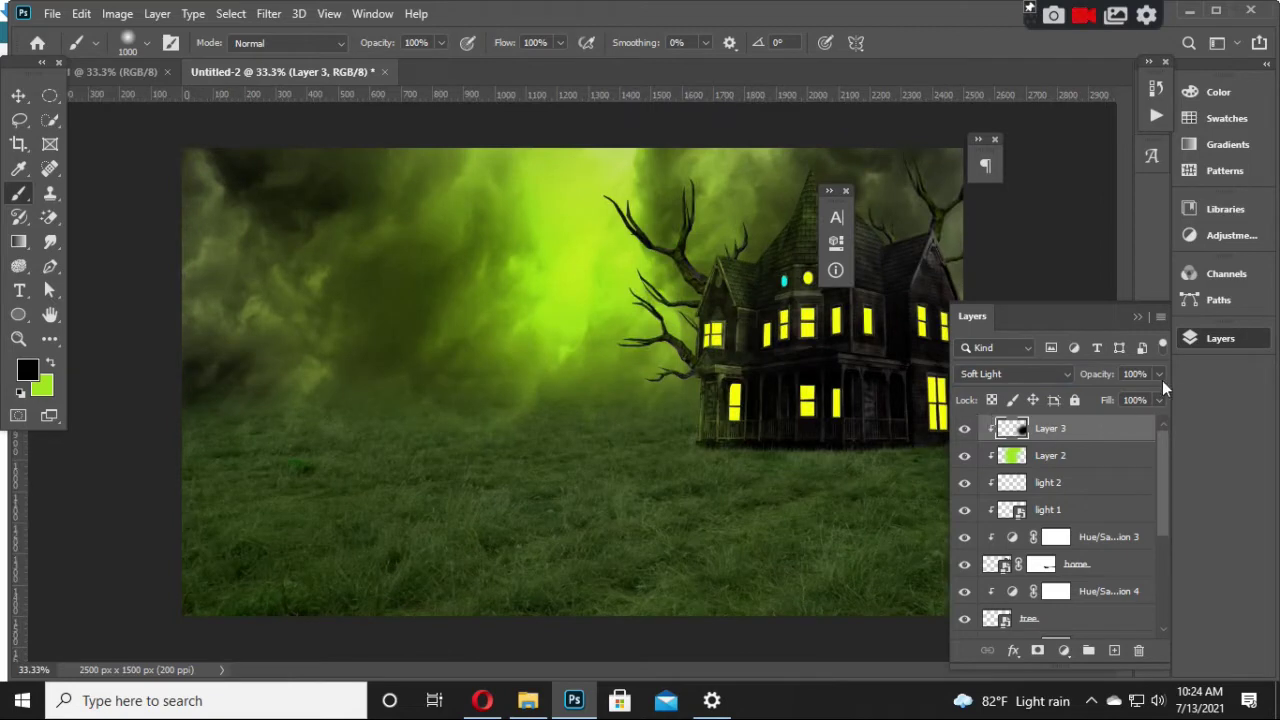
{"action": "left_click_drag", "start_coordinate": [1066, 400], "coordinate": [1083, 400]}
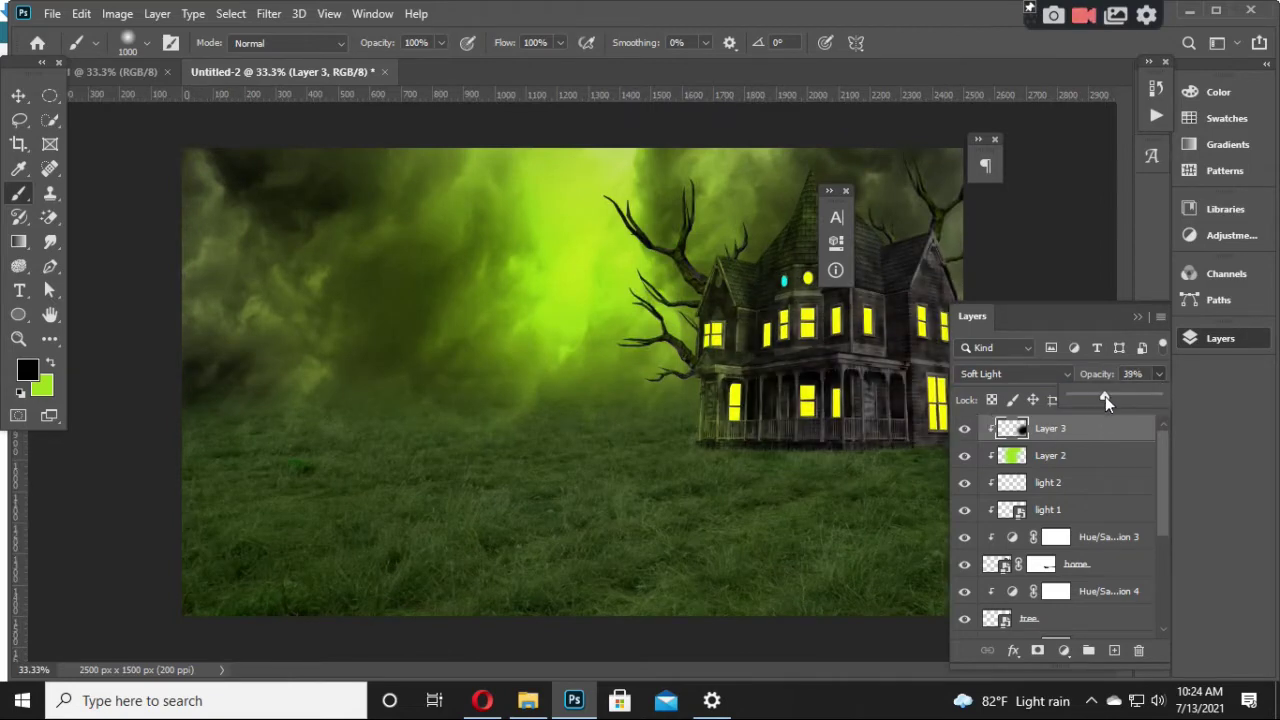
{"action": "left_click", "coordinate": [964, 429]}
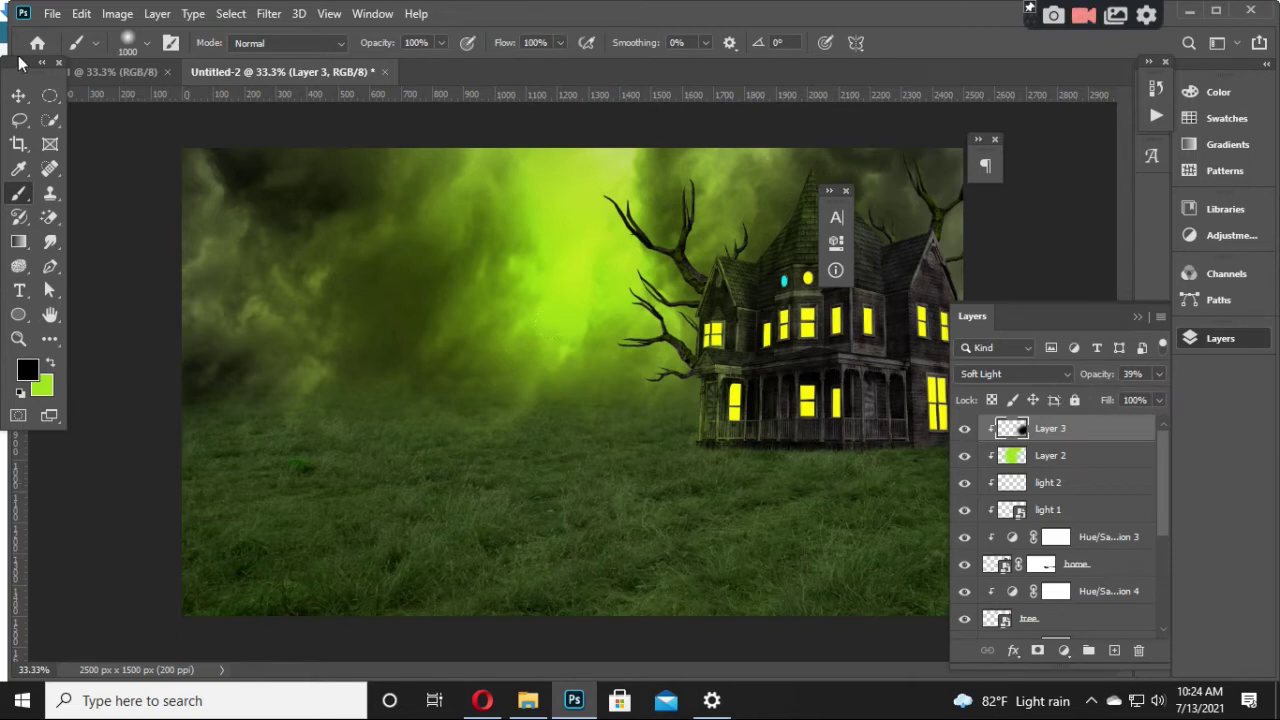
{"action": "left_click", "coordinate": [18, 95]}
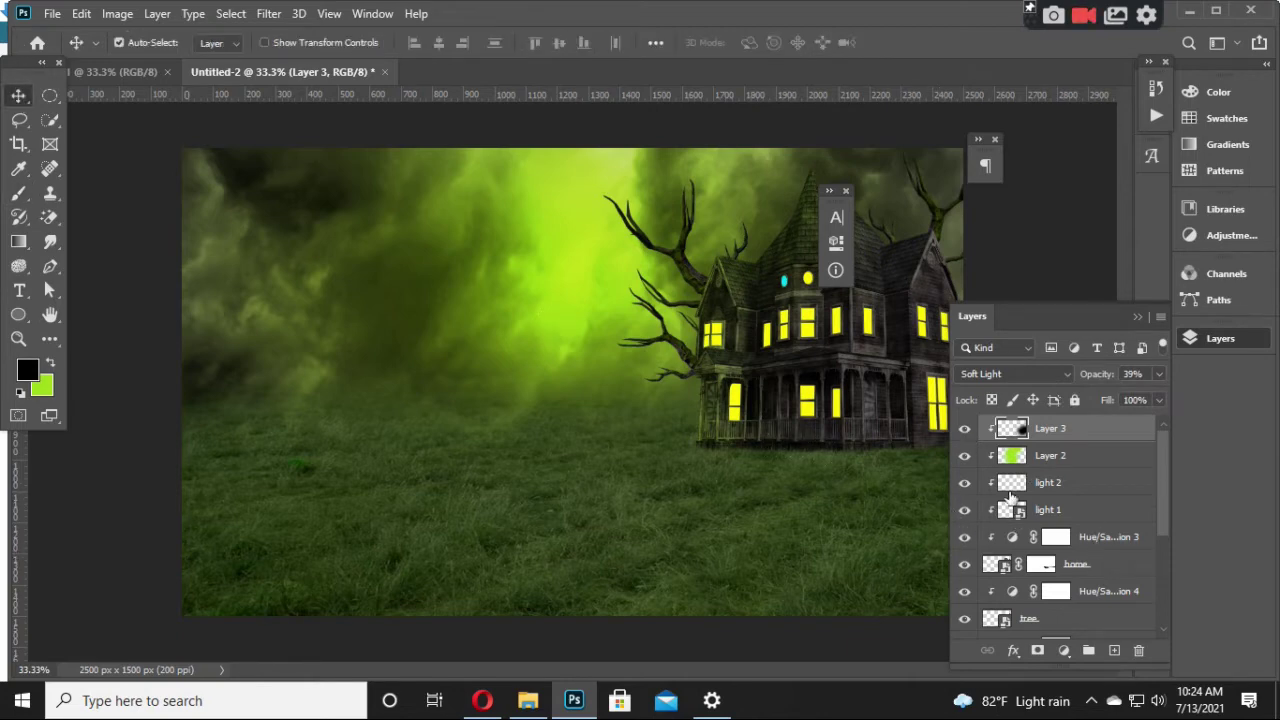
{"action": "left_click", "coordinate": [1112, 651]}
Step: Clip Layer 4, set it to Overlay blending, and pick yellow as the foreground colour
{"action": "right_click", "coordinate": [1062, 432]}
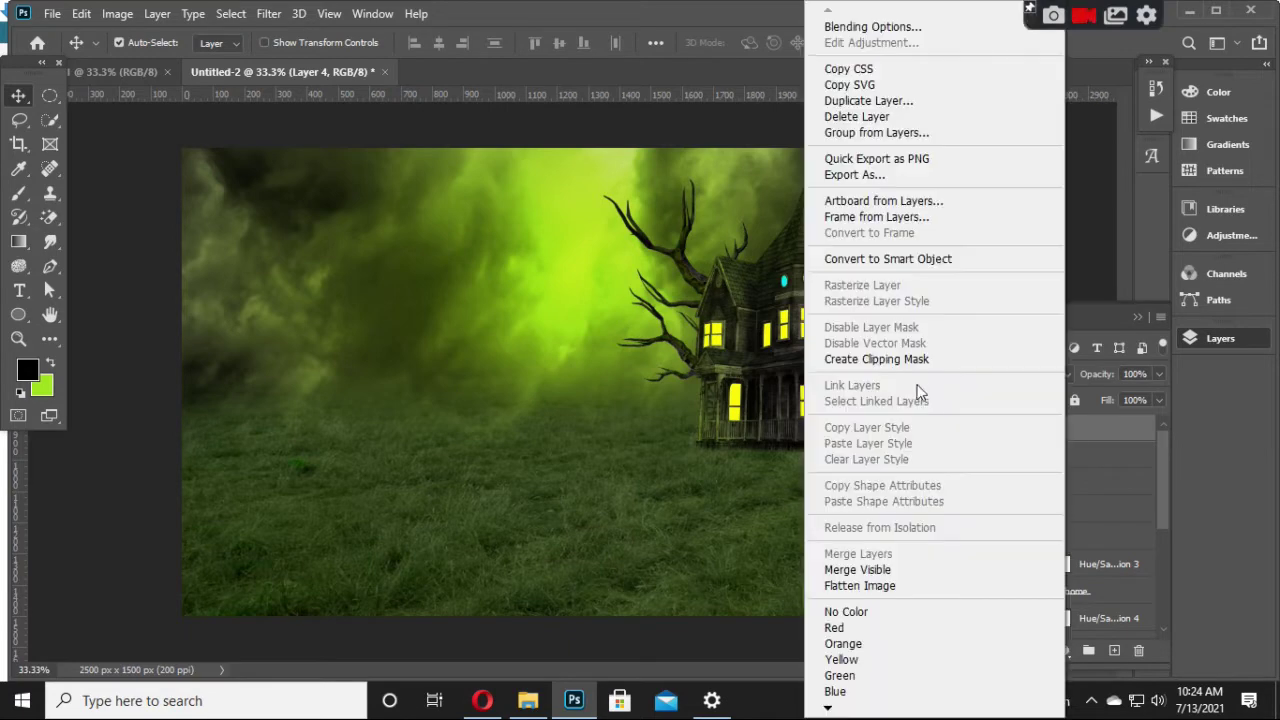
{"action": "left_click", "coordinate": [914, 362]}
{"action": "left_click", "coordinate": [27, 370]}
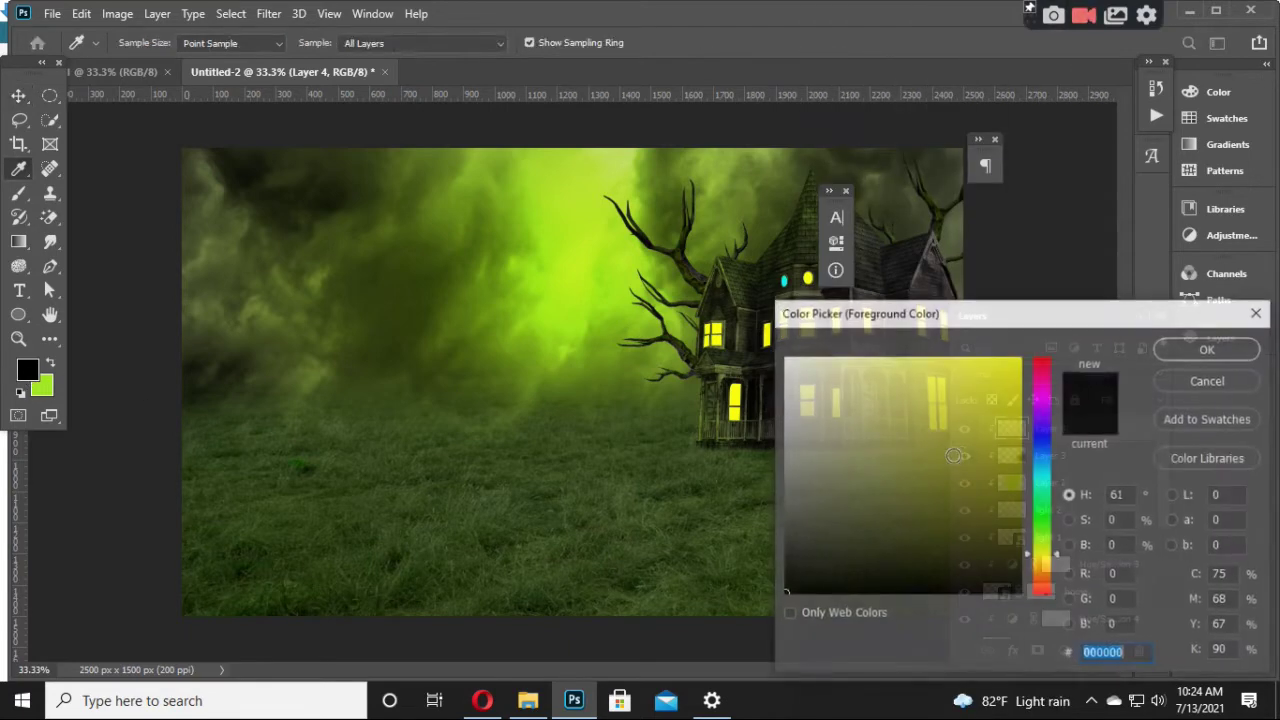
{"action": "left_click", "coordinate": [1208, 348]}
{"action": "key", "text": "b"}
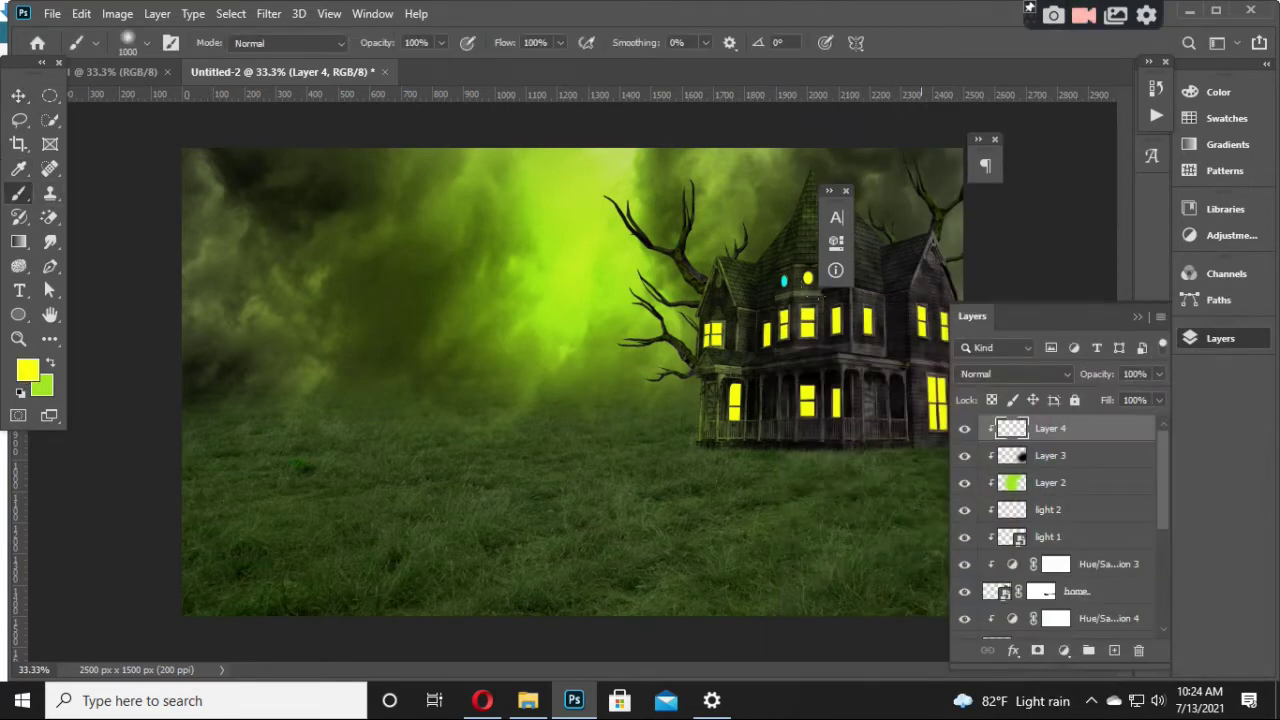
{"action": "left_click", "coordinate": [988, 378]}
{"action": "left_click", "coordinate": [988, 438]}
Step: Zoom to 200% on the house and paint yellow along a lit window's edge with a smaller brush
{"action": "key", "text": "ctrl+plus"}
{"action": "key", "text": "ctrl+plus"}
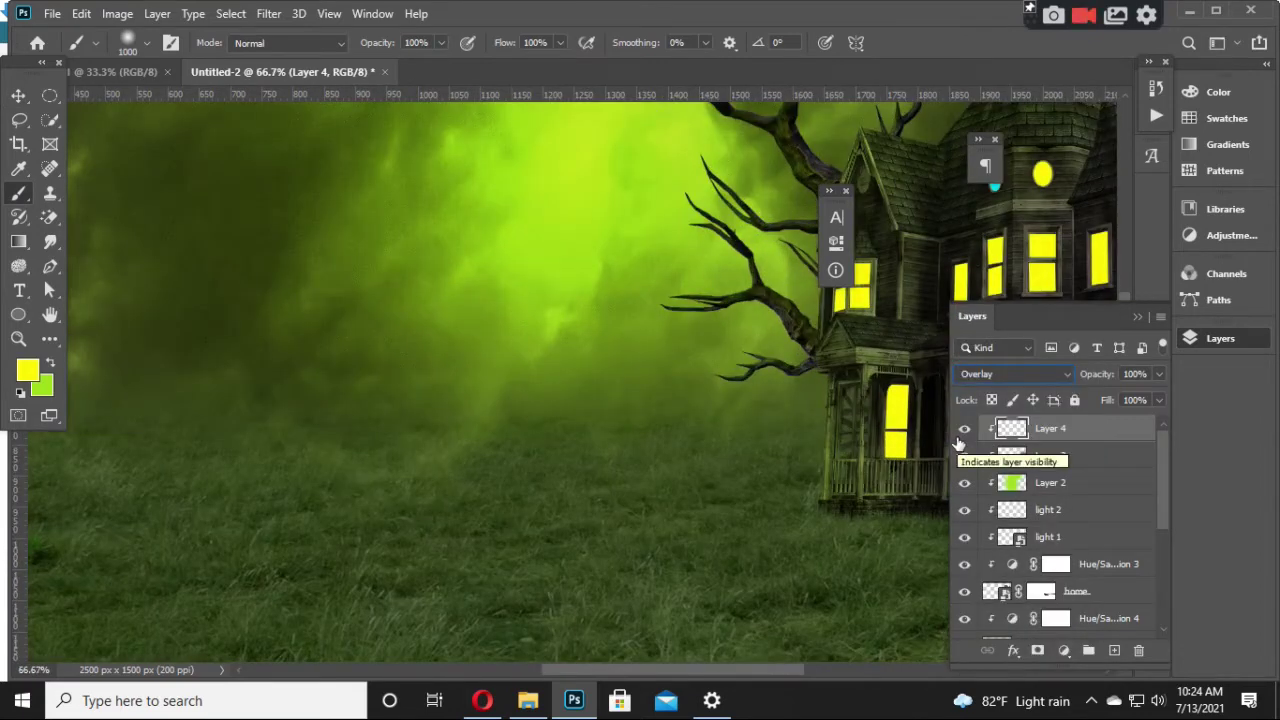
{"action": "key", "text": "ctrl+plus"}
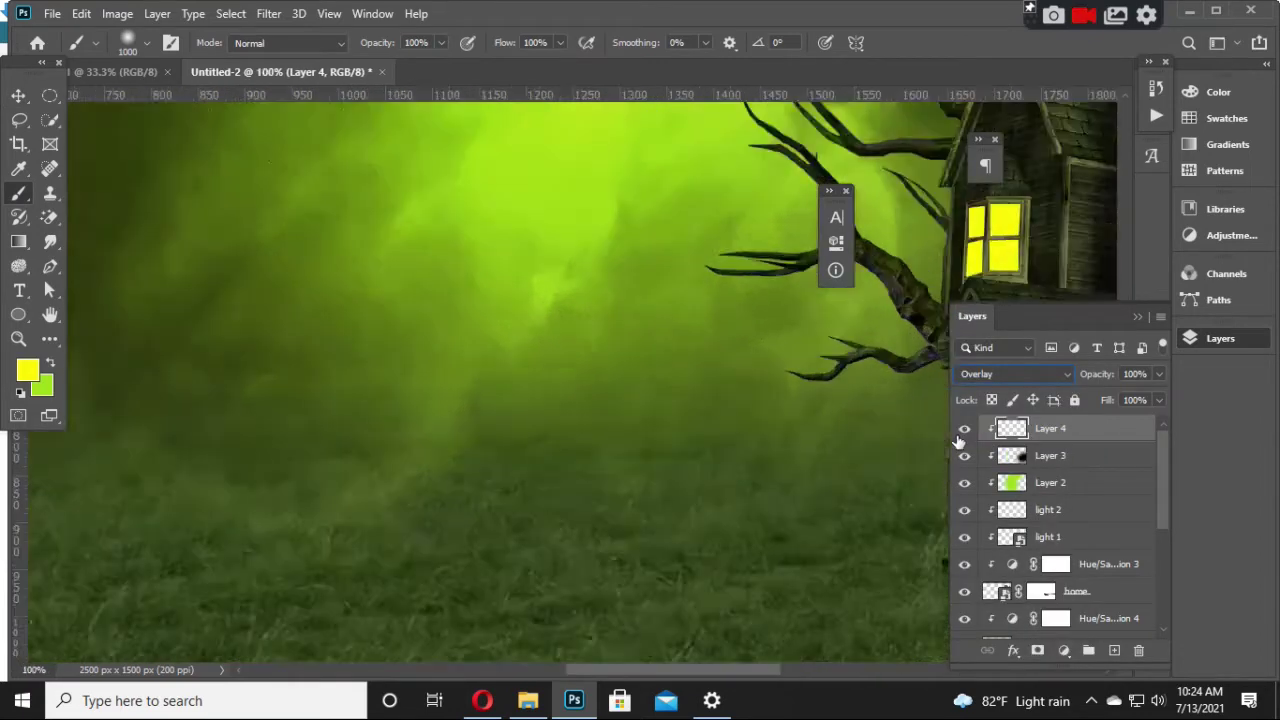
{"action": "key", "text": "ctrl+plus"}
{"action": "left_click_drag", "start_coordinate": [868, 366], "coordinate": [371, 477]}
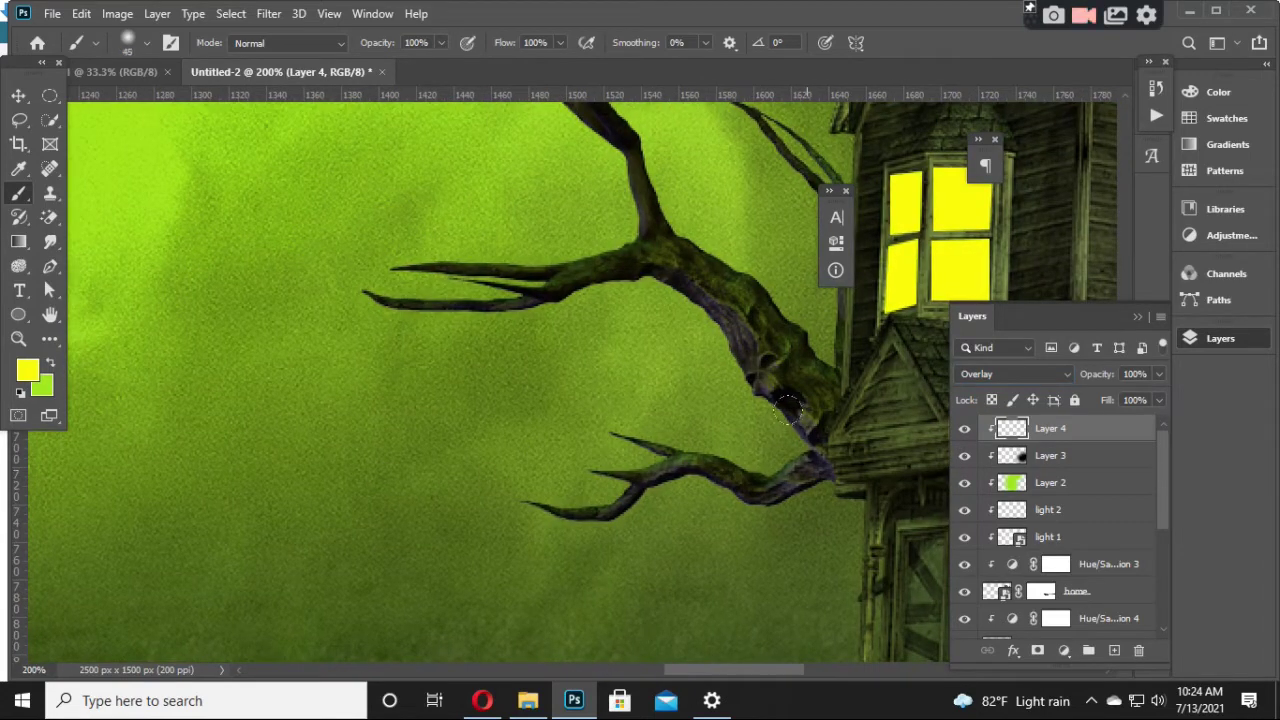
{"action": "left_click_drag", "start_coordinate": [807, 430], "coordinate": [701, 430]}
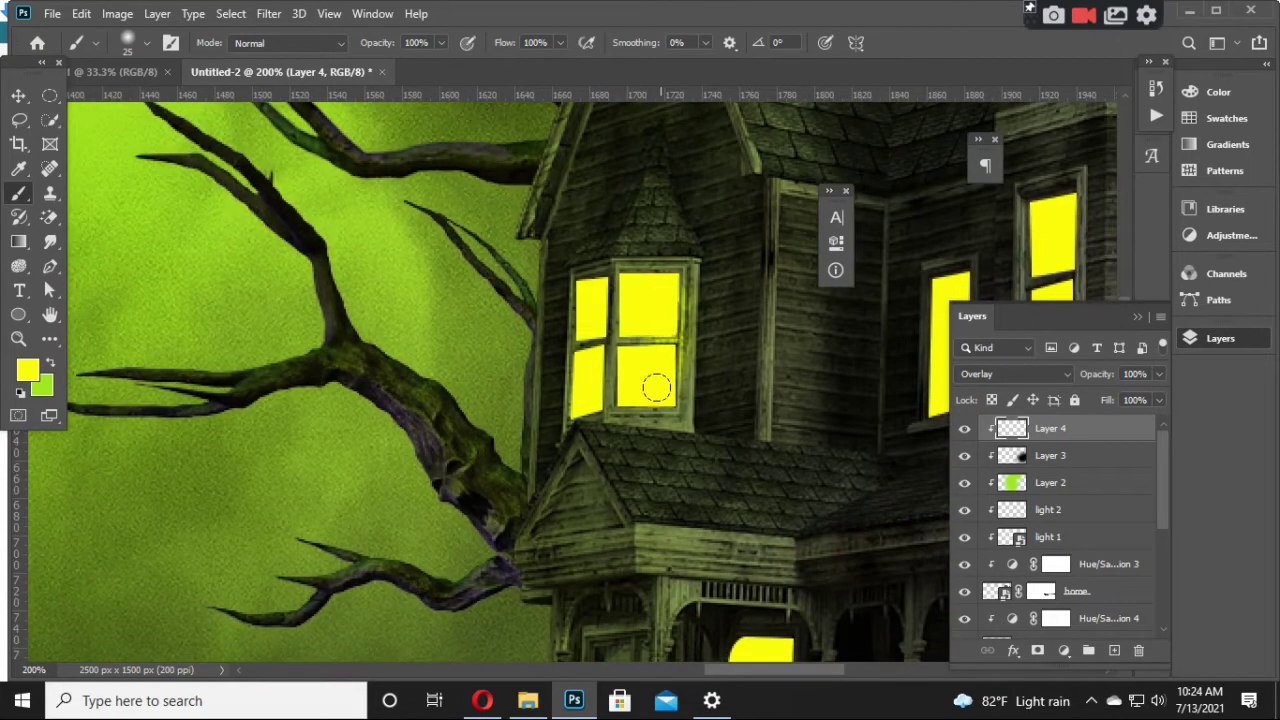
{"action": "key", "text": "bracketleft"}
{"action": "key", "text": "bracketleft"}
{"action": "key", "text": "bracketleft"}
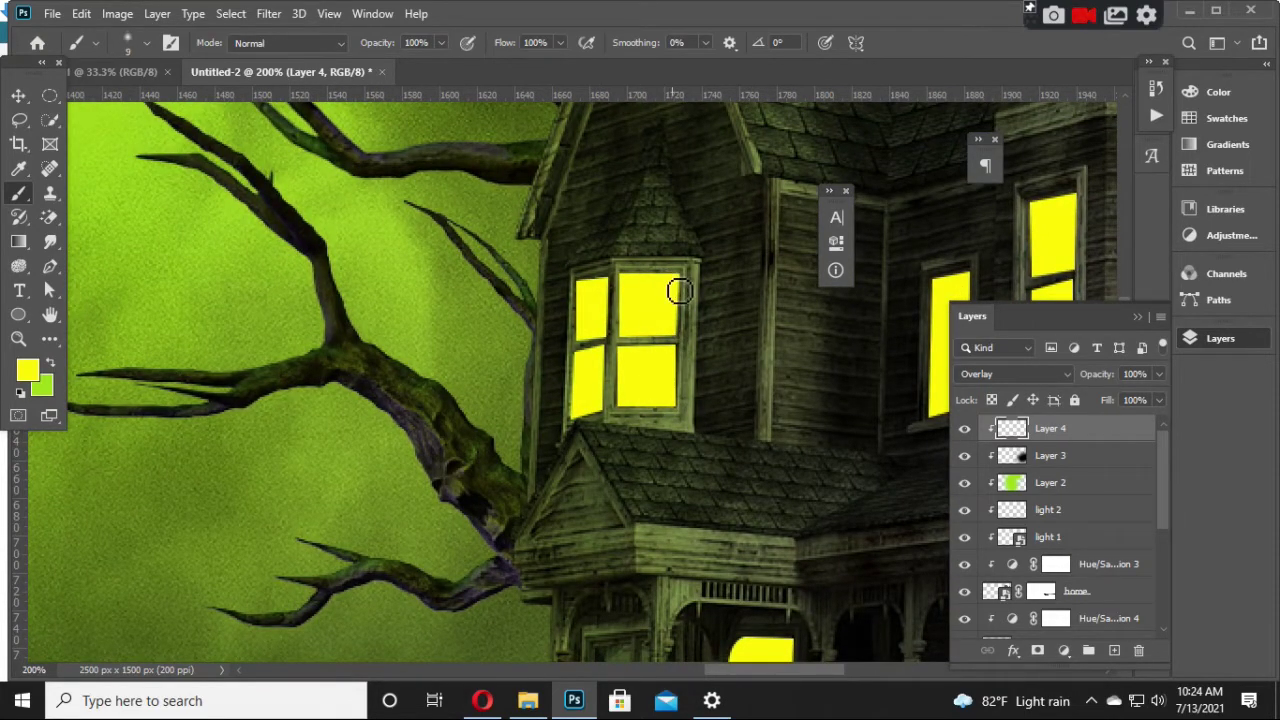
{"action": "mouse_move", "coordinate": [680, 278]}
{"action": "left_mouse_down"}
{"action": "mouse_move", "coordinate": [684, 397]}
{"action": "mouse_move", "coordinate": [627, 415]}
{"action": "mouse_move", "coordinate": [688, 410]}
{"action": "left_mouse_up"}
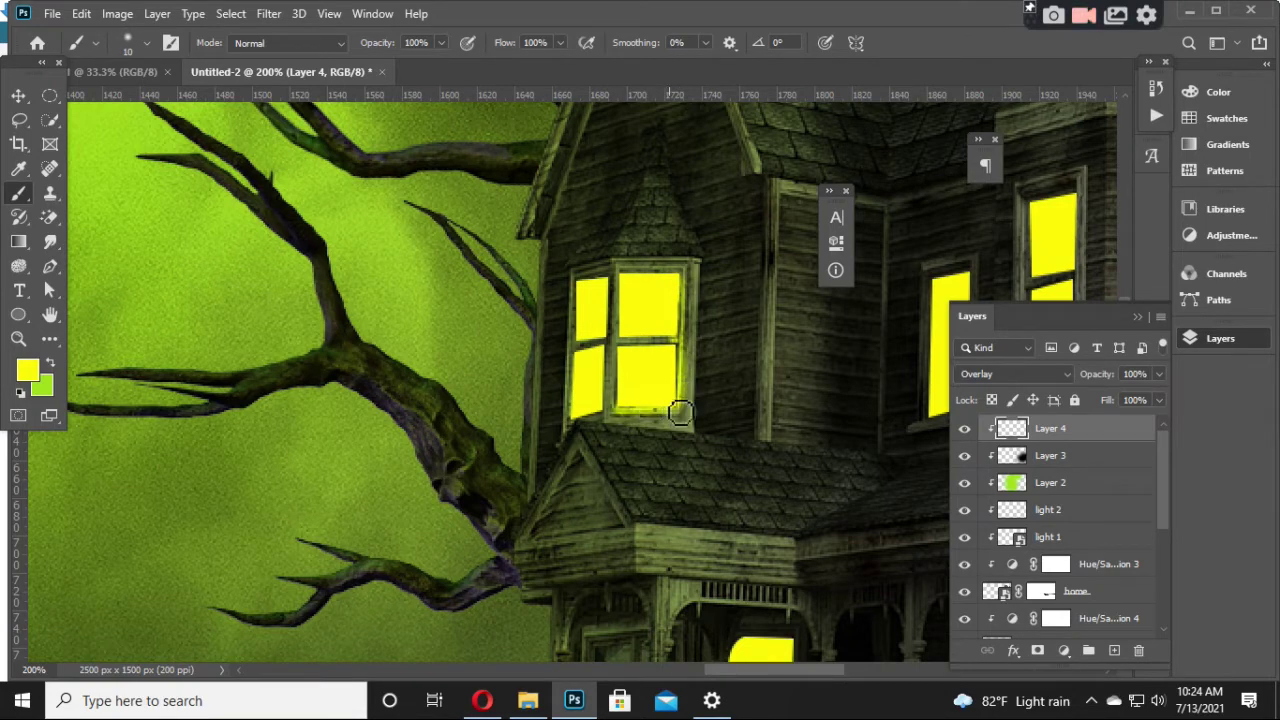
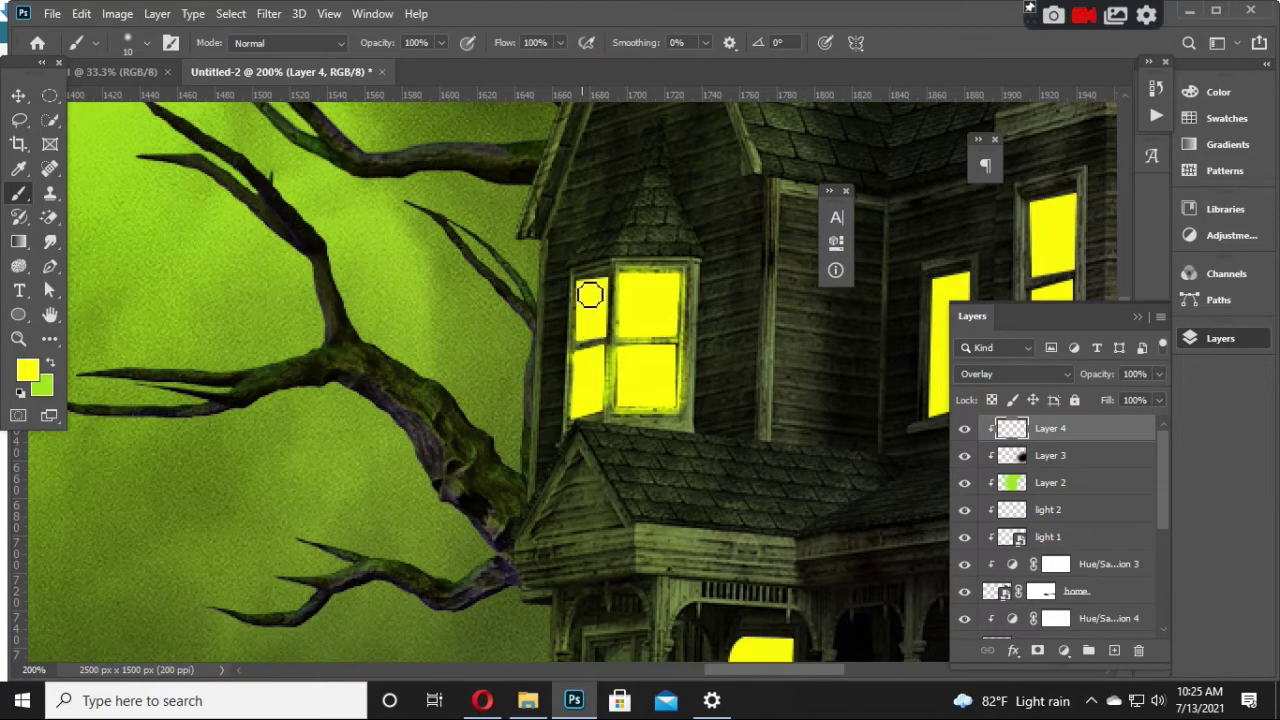
Step: Paint yellow glow into the first upper window's bottom-left corner and along its right edge
{"action": "scroll", "coordinate": [614, 329], "scroll_direction": "down", "scroll_amount": 2}
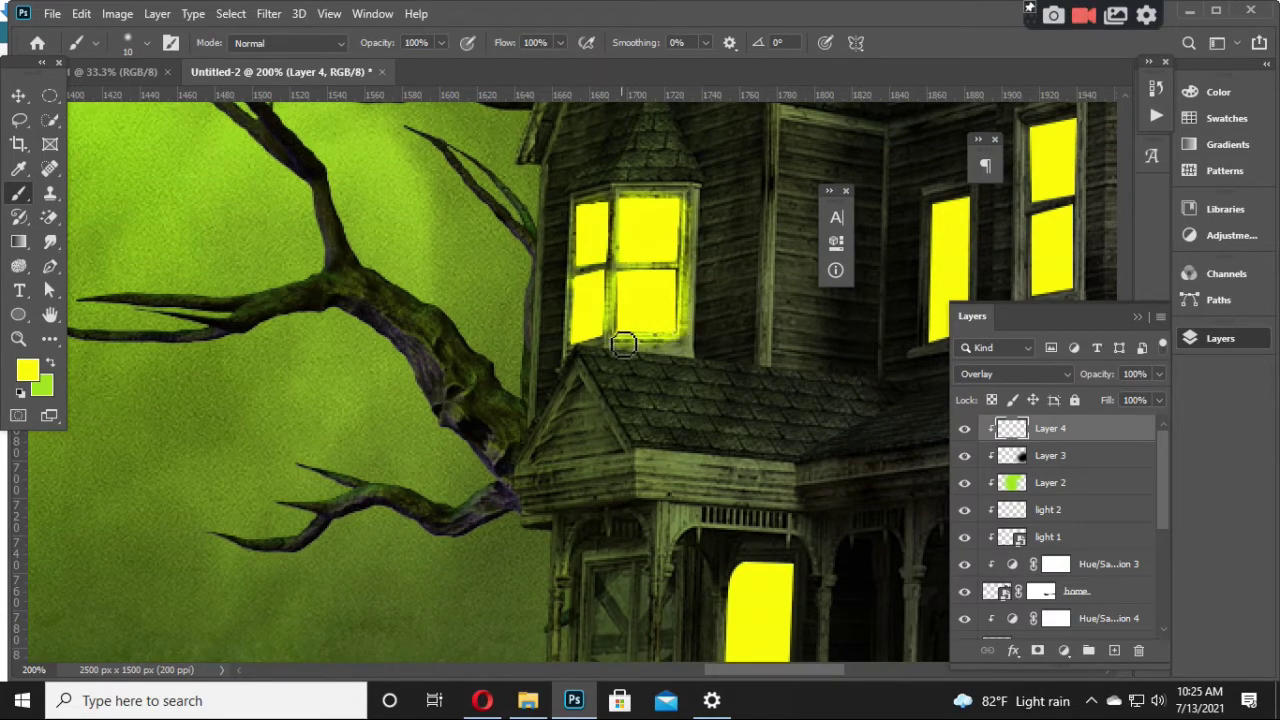
{"action": "left_click_drag", "start_coordinate": [916, 262], "coordinate": [566, 415]}
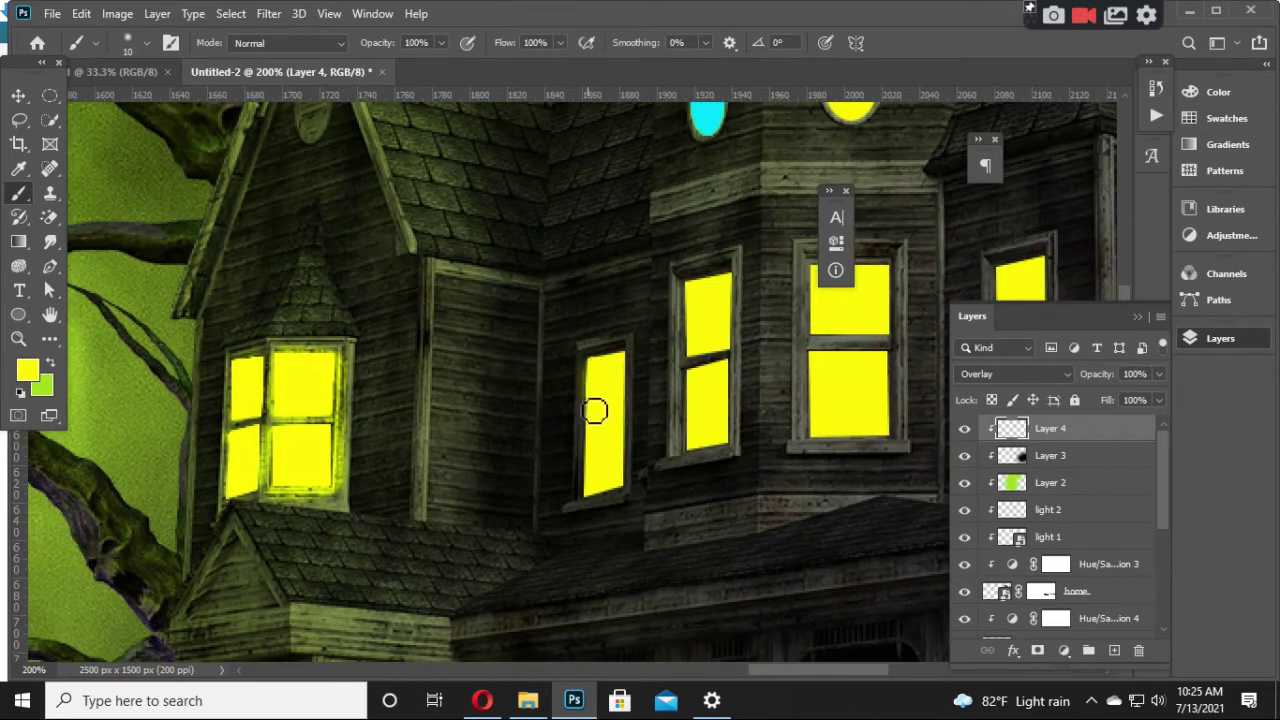
{"action": "left_click_drag", "start_coordinate": [590, 497], "coordinate": [626, 413]}
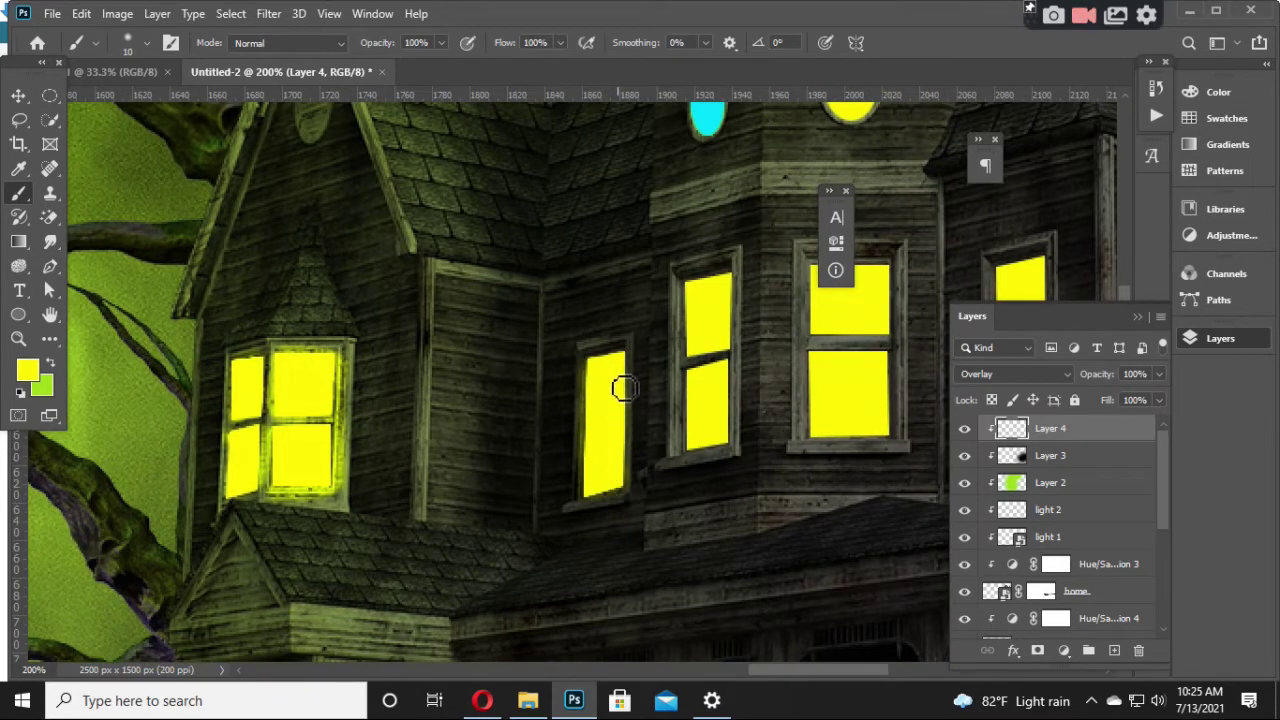
{"action": "left_click_drag", "start_coordinate": [626, 413], "coordinate": [620, 363]}
Step: Brush yellow glow along the middle window's left pane, top edge and surrounding frame
{"action": "mouse_move", "coordinate": [689, 294]}
{"action": "left_mouse_down"}
{"action": "mouse_move", "coordinate": [686, 449]}
{"action": "mouse_move", "coordinate": [697, 451]}
{"action": "mouse_move", "coordinate": [731, 429]}
{"action": "mouse_move", "coordinate": [729, 280]}
{"action": "mouse_move", "coordinate": [689, 286]}
{"action": "left_mouse_up"}
{"action": "mouse_move", "coordinate": [788, 309]}
{"action": "left_mouse_down"}
{"action": "mouse_move", "coordinate": [631, 396]}
{"action": "mouse_move", "coordinate": [689, 357]}
{"action": "mouse_move", "coordinate": [726, 357]}
{"action": "mouse_move", "coordinate": [739, 381]}
{"action": "mouse_move", "coordinate": [742, 520]}
{"action": "mouse_move", "coordinate": [661, 521]}
{"action": "mouse_move", "coordinate": [745, 528]}
{"action": "mouse_move", "coordinate": [665, 510]}
{"action": "mouse_move", "coordinate": [659, 485]}
{"action": "mouse_move", "coordinate": [657, 528]}
{"action": "mouse_move", "coordinate": [663, 343]}
{"action": "mouse_move", "coordinate": [659, 419]}
{"action": "mouse_move", "coordinate": [743, 451]}
{"action": "mouse_move", "coordinate": [663, 449]}
{"action": "mouse_move", "coordinate": [748, 447]}
{"action": "mouse_move", "coordinate": [749, 363]}
{"action": "mouse_move", "coordinate": [751, 486]}
{"action": "mouse_move", "coordinate": [762, 475]}
{"action": "mouse_move", "coordinate": [743, 363]}
{"action": "mouse_move", "coordinate": [709, 343]}
{"action": "mouse_move", "coordinate": [657, 343]}
{"action": "mouse_move", "coordinate": [651, 523]}
{"action": "mouse_move", "coordinate": [646, 492]}
{"action": "left_mouse_up"}
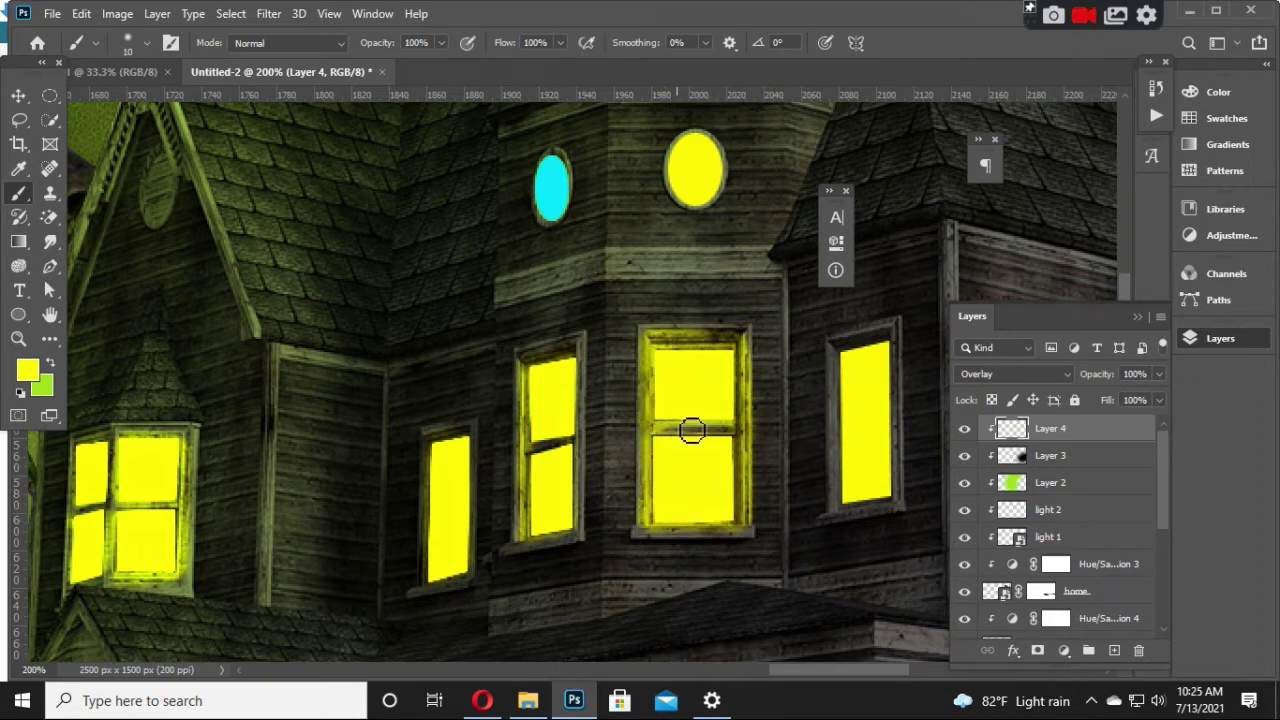
{"action": "left_click_drag", "start_coordinate": [689, 429], "coordinate": [550, 444]}
{"action": "mouse_move", "coordinate": [704, 379]}
{"action": "left_mouse_down"}
{"action": "mouse_move", "coordinate": [709, 523]}
{"action": "mouse_move", "coordinate": [704, 368]}
{"action": "mouse_move", "coordinate": [743, 360]}
{"action": "mouse_move", "coordinate": [757, 500]}
{"action": "mouse_move", "coordinate": [703, 523]}
{"action": "mouse_move", "coordinate": [726, 517]}
{"action": "mouse_move", "coordinate": [403, 473]}
{"action": "left_mouse_up"}
{"action": "mouse_move", "coordinate": [586, 366]}
{"action": "left_mouse_down"}
{"action": "mouse_move", "coordinate": [623, 374]}
{"action": "mouse_move", "coordinate": [622, 468]}
{"action": "mouse_move", "coordinate": [629, 369]}
{"action": "mouse_move", "coordinate": [631, 523]}
{"action": "mouse_move", "coordinate": [583, 517]}
{"action": "mouse_move", "coordinate": [594, 491]}
{"action": "mouse_move", "coordinate": [629, 523]}
{"action": "mouse_move", "coordinate": [586, 363]}
{"action": "mouse_move", "coordinate": [596, 367]}
{"action": "mouse_move", "coordinate": [580, 374]}
{"action": "mouse_move", "coordinate": [577, 431]}
{"action": "mouse_move", "coordinate": [623, 443]}
{"action": "mouse_move", "coordinate": [204, 467]}
{"action": "left_mouse_up"}
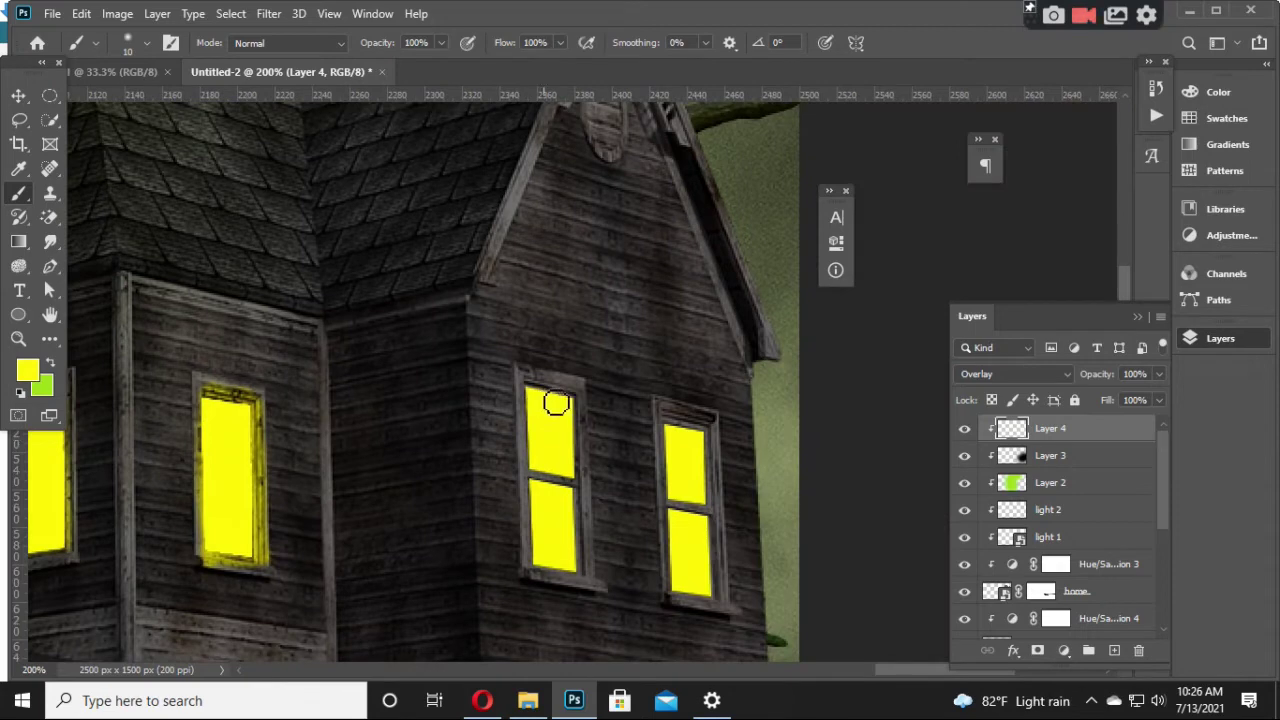
Step: Paint yellow glow down the right window's frames and along the middle window's sill
{"action": "mouse_move", "coordinate": [551, 400]}
{"action": "left_mouse_down"}
{"action": "mouse_move", "coordinate": [574, 437]}
{"action": "mouse_move", "coordinate": [588, 578]}
{"action": "mouse_move", "coordinate": [572, 405]}
{"action": "mouse_move", "coordinate": [588, 575]}
{"action": "mouse_move", "coordinate": [556, 573]}
{"action": "mouse_move", "coordinate": [556, 424]}
{"action": "mouse_move", "coordinate": [541, 390]}
{"action": "mouse_move", "coordinate": [574, 391]}
{"action": "mouse_move", "coordinate": [545, 390]}
{"action": "mouse_move", "coordinate": [540, 530]}
{"action": "left_mouse_up"}
{"action": "mouse_move", "coordinate": [541, 570]}
{"action": "left_mouse_down"}
{"action": "mouse_move", "coordinate": [591, 580]}
{"action": "mouse_move", "coordinate": [529, 566]}
{"action": "mouse_move", "coordinate": [603, 586]}
{"action": "mouse_move", "coordinate": [553, 548]}
{"action": "mouse_move", "coordinate": [534, 437]}
{"action": "mouse_move", "coordinate": [537, 551]}
{"action": "mouse_move", "coordinate": [518, 368]}
{"action": "left_mouse_up"}
{"action": "left_click_drag", "start_coordinate": [588, 428], "coordinate": [223, 430]}
{"action": "mouse_move", "coordinate": [300, 408]}
{"action": "left_mouse_down"}
{"action": "mouse_move", "coordinate": [315, 585]}
{"action": "mouse_move", "coordinate": [357, 597]}
{"action": "mouse_move", "coordinate": [346, 426]}
{"action": "mouse_move", "coordinate": [349, 540]}
{"action": "mouse_move", "coordinate": [316, 422]}
{"action": "mouse_move", "coordinate": [345, 426]}
{"action": "mouse_move", "coordinate": [308, 428]}
{"action": "mouse_move", "coordinate": [340, 430]}
{"action": "left_mouse_up"}
Step: Go over the right window's bottom sill and right frame with more yellow glow
{"action": "scroll", "coordinate": [330, 425], "scroll_direction": "down", "scroll_amount": 5}
{"action": "left_click_drag", "start_coordinate": [325, 334], "coordinate": [334, 389]}
{"action": "mouse_move", "coordinate": [317, 458]}
{"action": "left_mouse_down"}
{"action": "mouse_move", "coordinate": [460, 248]}
{"action": "mouse_move", "coordinate": [453, 228]}
{"action": "left_mouse_up"}
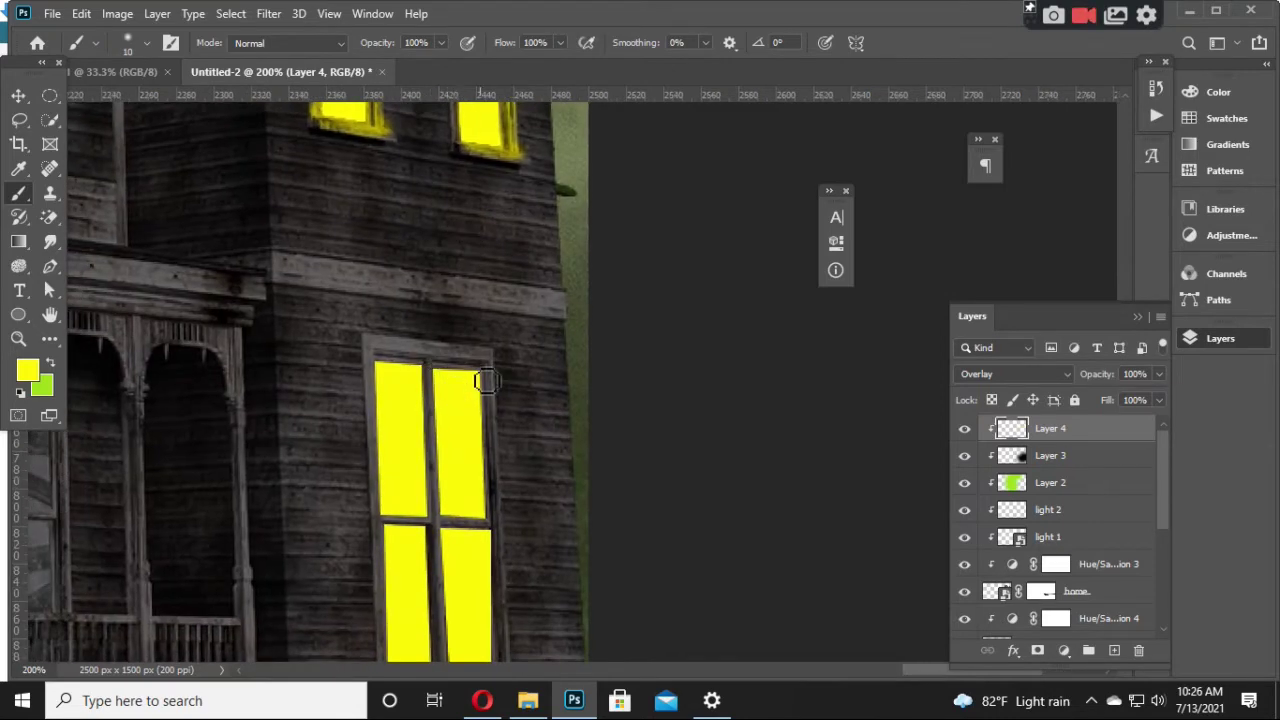
{"action": "mouse_move", "coordinate": [486, 381]}
{"action": "left_mouse_down"}
{"action": "mouse_move", "coordinate": [491, 557]}
{"action": "mouse_move", "coordinate": [480, 543]}
{"action": "mouse_move", "coordinate": [490, 295]}
{"action": "mouse_move", "coordinate": [511, 357]}
{"action": "mouse_move", "coordinate": [503, 451]}
{"action": "mouse_move", "coordinate": [414, 451]}
{"action": "mouse_move", "coordinate": [402, 307]}
{"action": "mouse_move", "coordinate": [400, 450]}
{"action": "left_mouse_up"}
Step: Widen the glow on the upper-left pane's frame and along the window's crossbar
{"action": "scroll", "coordinate": [451, 414], "scroll_direction": "up", "scroll_amount": 2}
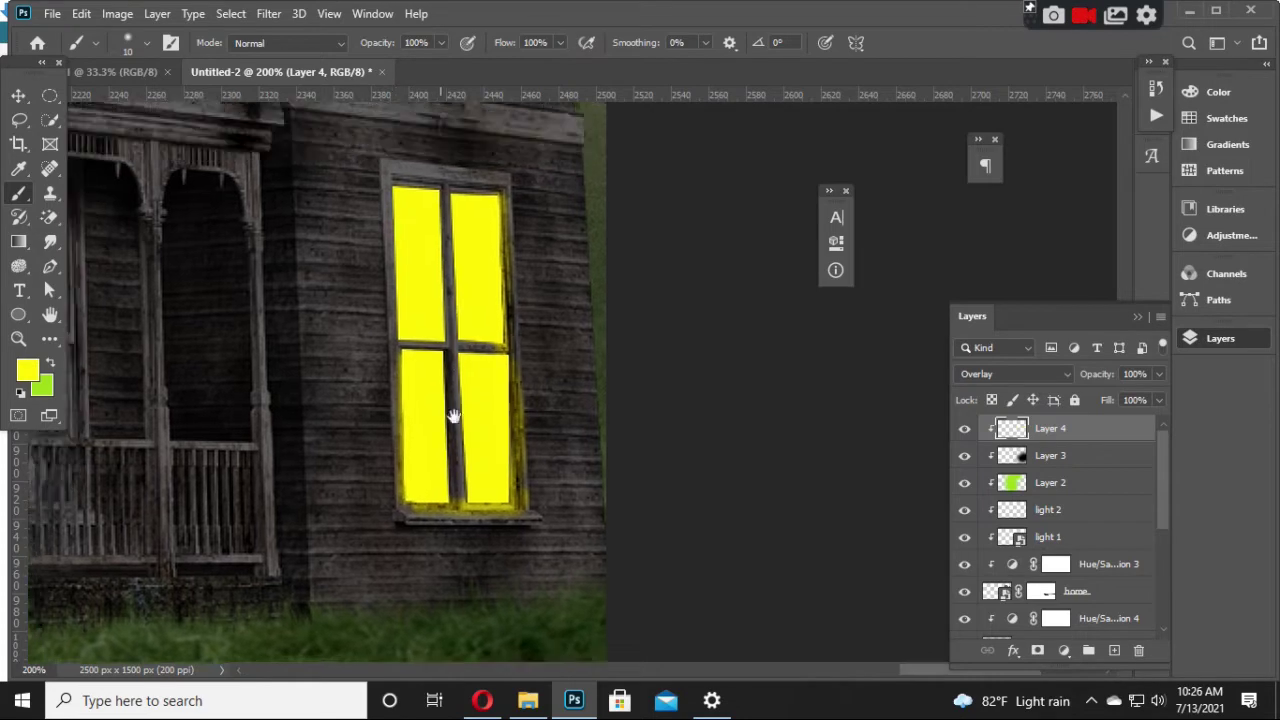
{"action": "scroll", "coordinate": [411, 347], "scroll_direction": "up", "scroll_amount": 3}
{"action": "mouse_move", "coordinate": [411, 347]}
{"action": "left_mouse_down"}
{"action": "mouse_move", "coordinate": [397, 306]}
{"action": "mouse_move", "coordinate": [409, 463]}
{"action": "mouse_move", "coordinate": [403, 315]}
{"action": "mouse_move", "coordinate": [505, 330]}
{"action": "mouse_move", "coordinate": [448, 326]}
{"action": "mouse_move", "coordinate": [457, 609]}
{"action": "left_mouse_up"}
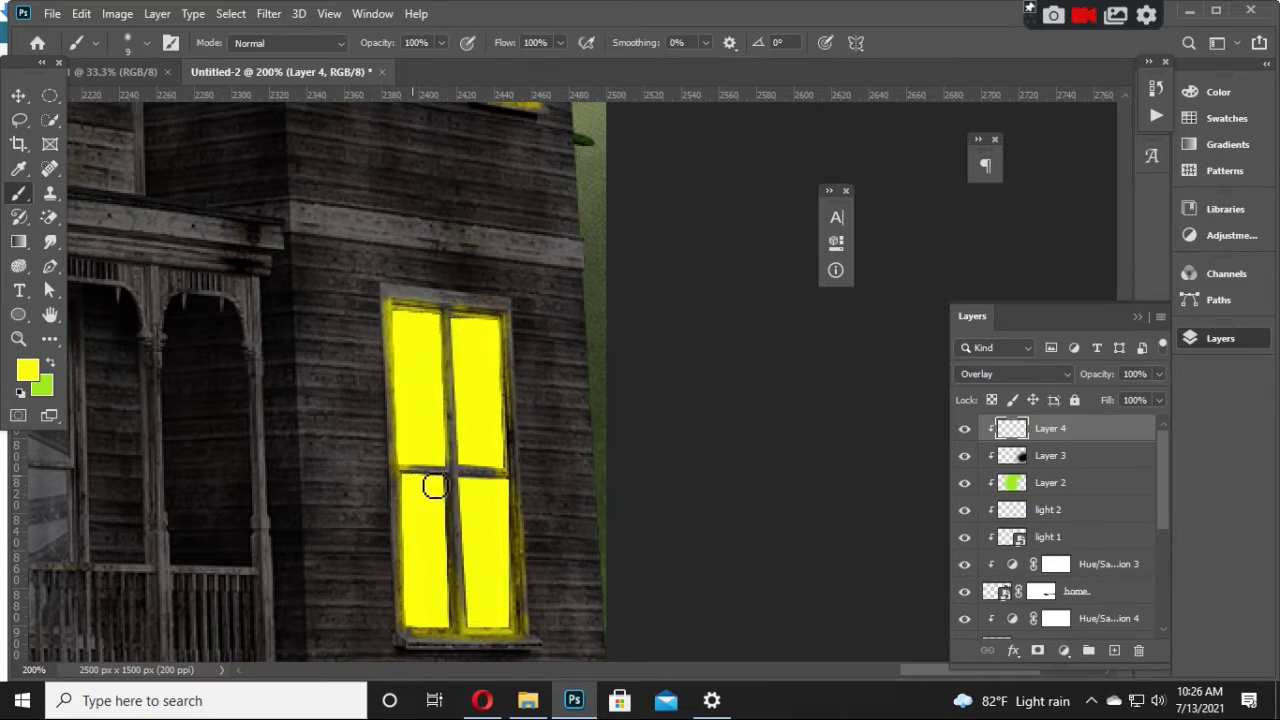
{"action": "mouse_move", "coordinate": [434, 486]}
{"action": "left_mouse_down"}
{"action": "mouse_move", "coordinate": [423, 471]}
{"action": "mouse_move", "coordinate": [513, 477]}
{"action": "left_mouse_up"}
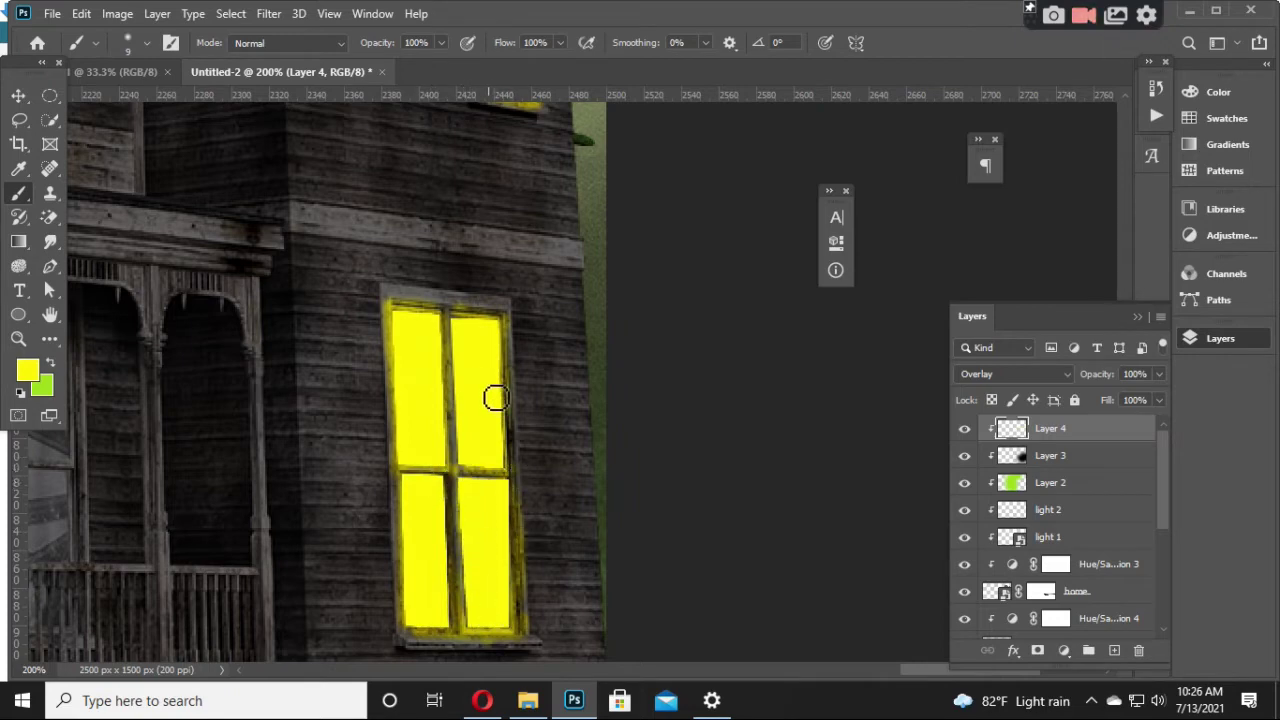
Step: Brush yellow glow up the tall side window near the grass
{"action": "scroll", "coordinate": [491, 383], "scroll_direction": "up", "scroll_amount": 2}
{"action": "scroll", "coordinate": [480, 354], "scroll_direction": "up", "scroll_amount": 1}
{"action": "scroll", "coordinate": [483, 274], "scroll_direction": "down", "scroll_amount": 3}
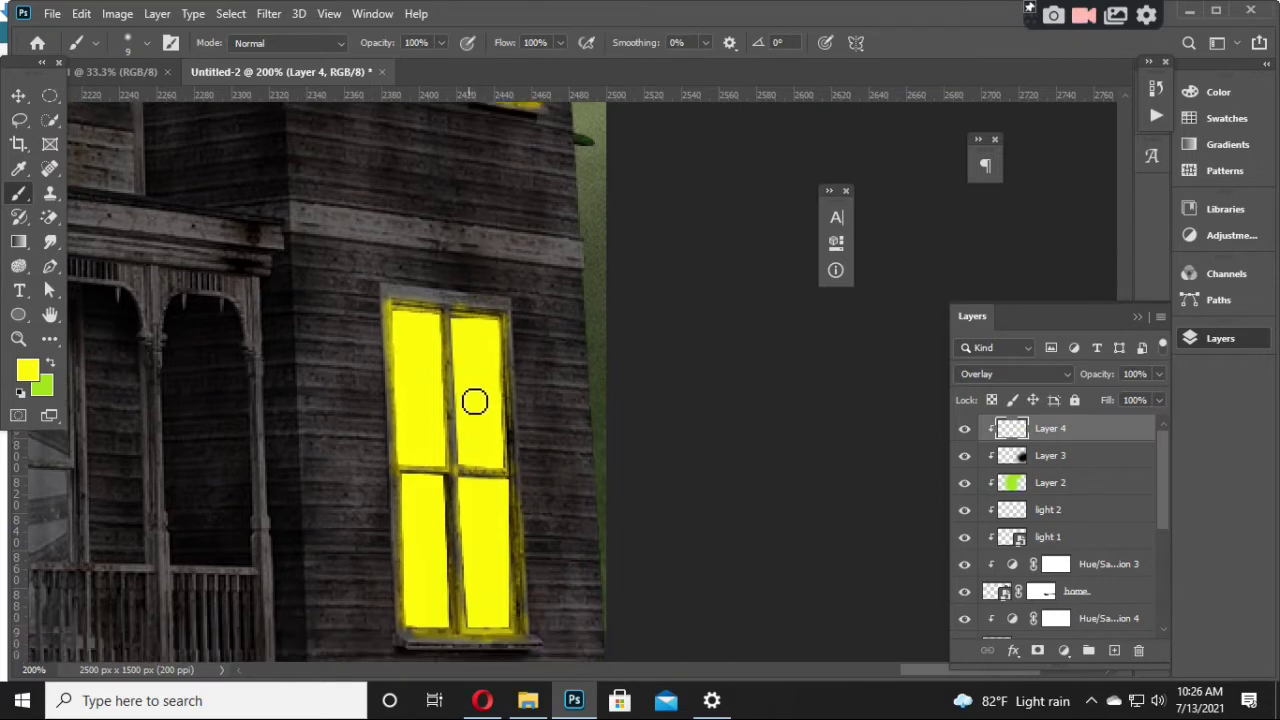
{"action": "scroll", "coordinate": [474, 400], "scroll_direction": "down", "scroll_amount": 1}
{"action": "scroll", "coordinate": [487, 453], "scroll_direction": "down", "scroll_amount": 3}
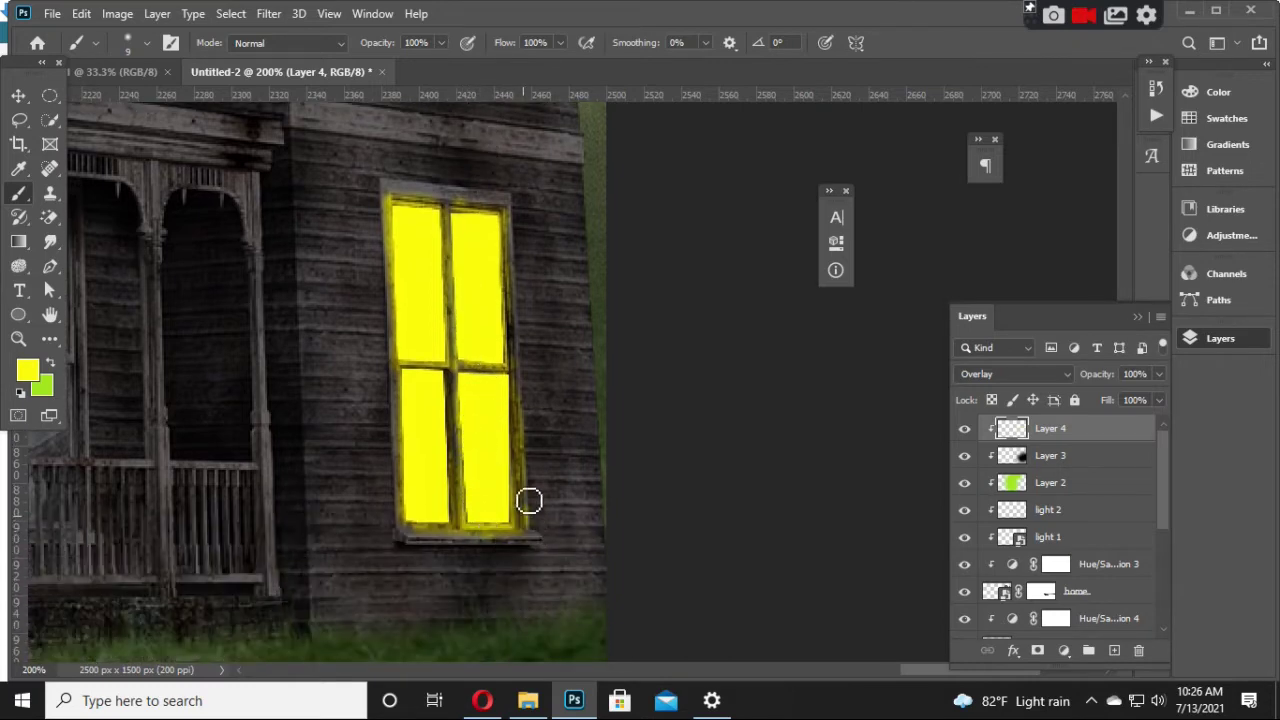
{"action": "scroll", "coordinate": [529, 500], "scroll_direction": "down", "scroll_amount": 1}
{"action": "mouse_move", "coordinate": [517, 509]}
{"action": "left_mouse_down"}
{"action": "mouse_move", "coordinate": [428, 525]}
{"action": "mouse_move", "coordinate": [514, 217]}
{"action": "left_mouse_up"}
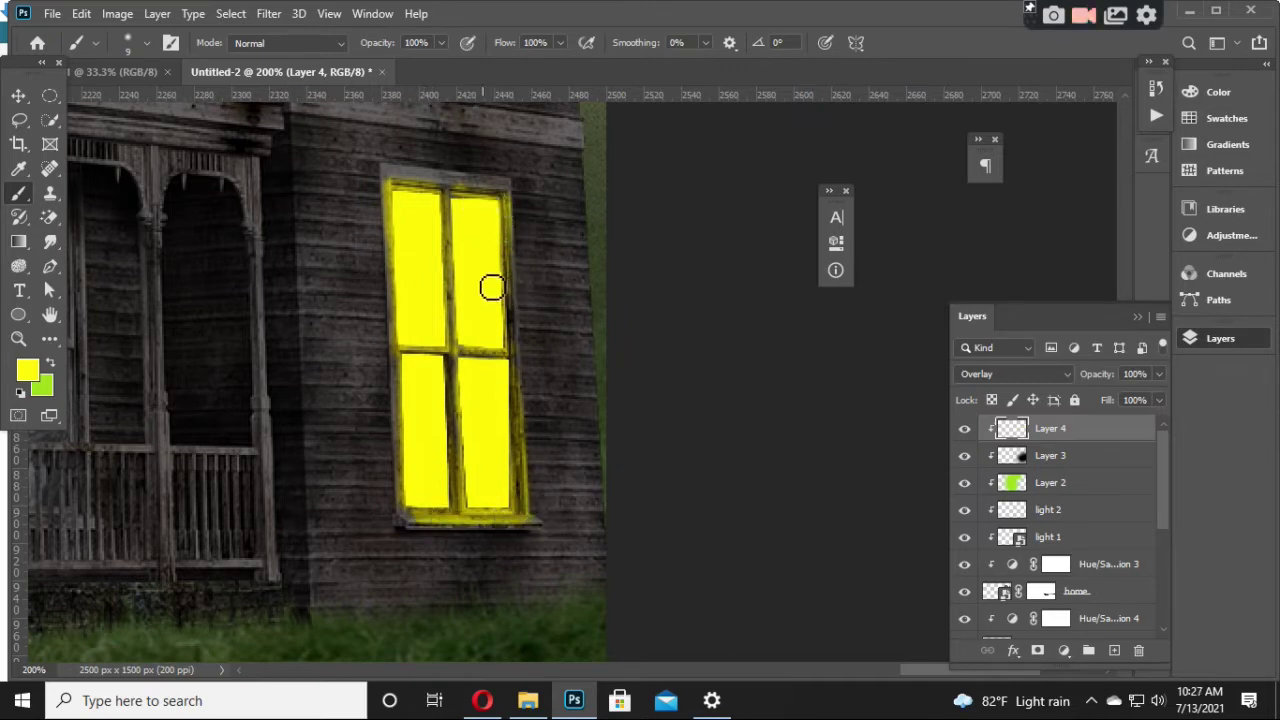
{"action": "scroll", "coordinate": [440, 315], "scroll_direction": "down", "scroll_amount": 1}
{"action": "scroll", "coordinate": [391, 343], "scroll_direction": "left", "scroll_amount": 10}
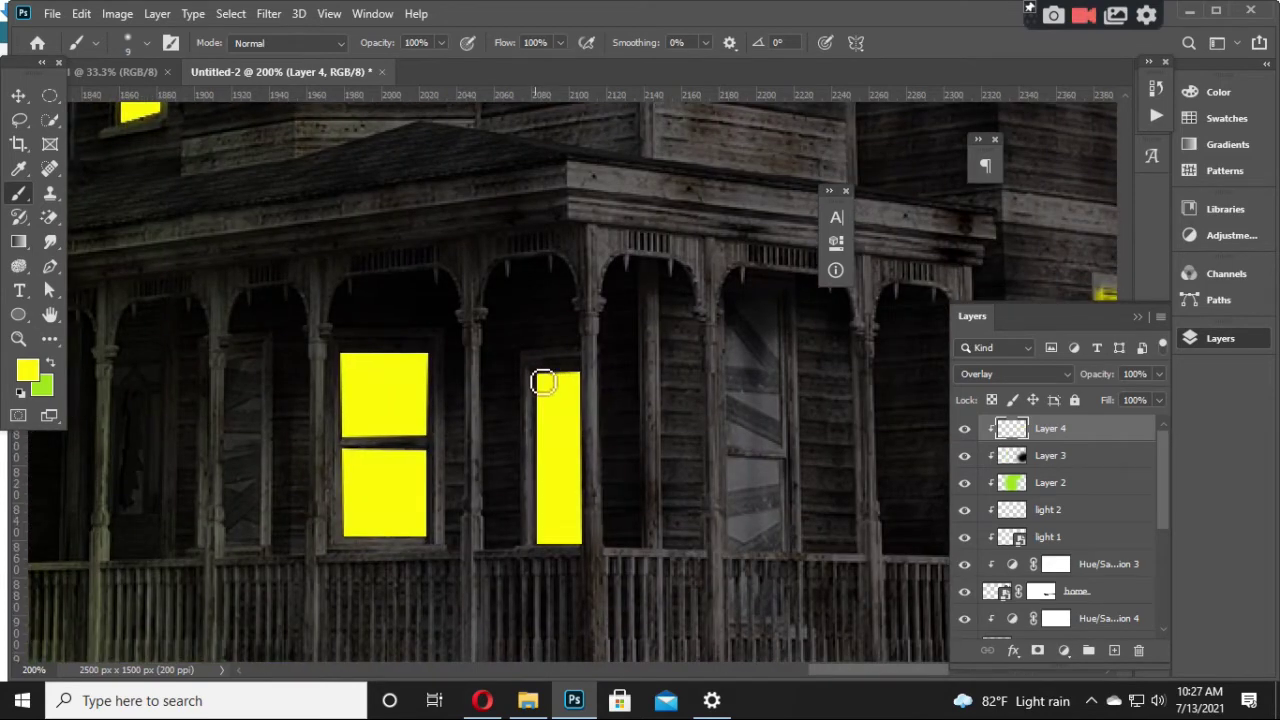
Step: Paint yellow glow along the porch window's left edge, bottom and right side
{"action": "mouse_move", "coordinate": [543, 383]}
{"action": "left_mouse_down"}
{"action": "mouse_move", "coordinate": [543, 534]}
{"action": "mouse_move", "coordinate": [594, 534]}
{"action": "mouse_move", "coordinate": [583, 371]}
{"action": "mouse_move", "coordinate": [589, 380]}
{"action": "mouse_move", "coordinate": [591, 450]}
{"action": "mouse_move", "coordinate": [574, 371]}
{"action": "mouse_move", "coordinate": [540, 374]}
{"action": "left_mouse_up"}
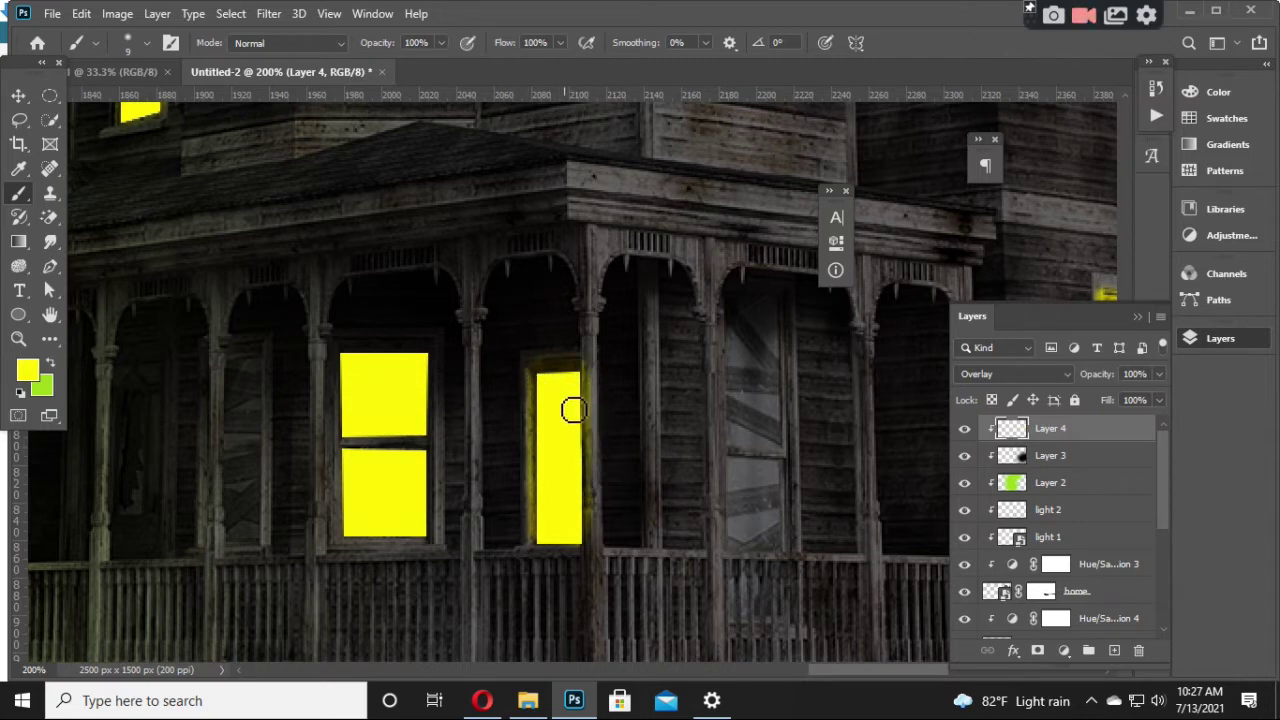
{"action": "scroll", "coordinate": [573, 410], "scroll_direction": "down", "scroll_amount": 1}
{"action": "left_click_drag", "start_coordinate": [531, 520], "coordinate": [569, 519]}
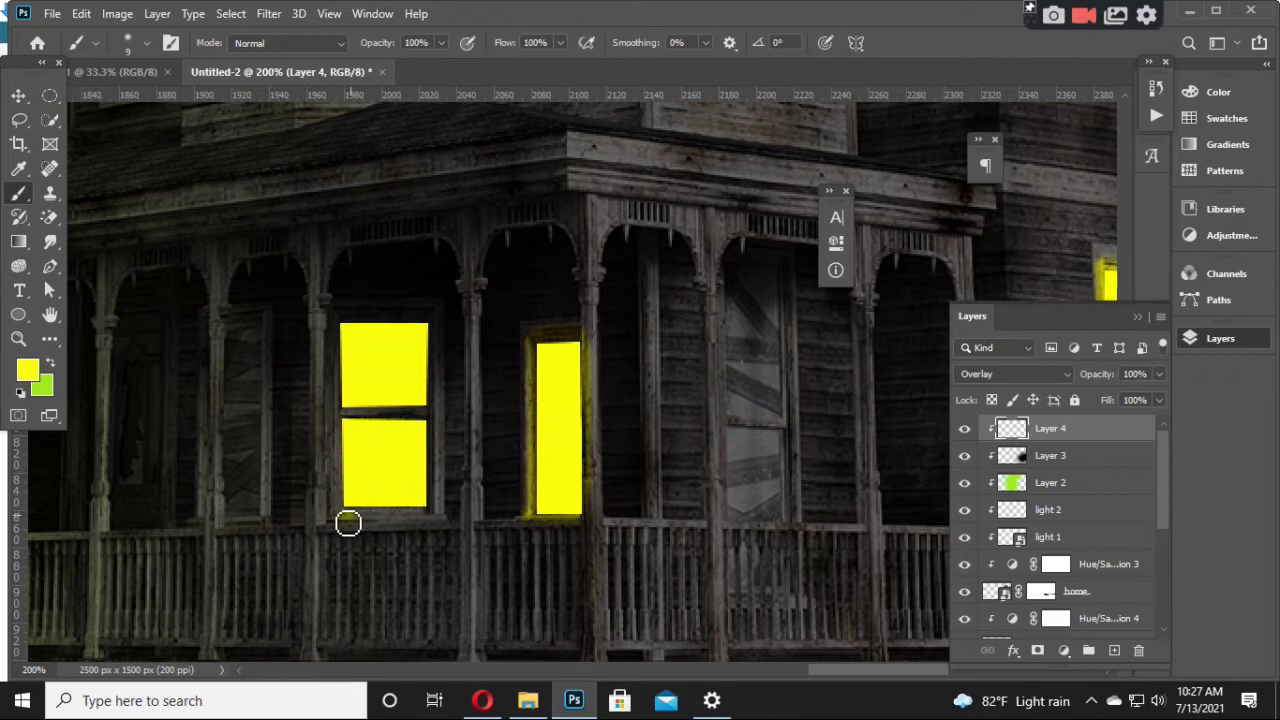
{"action": "mouse_move", "coordinate": [348, 523]}
{"action": "left_mouse_down"}
{"action": "mouse_move", "coordinate": [429, 523]}
{"action": "mouse_move", "coordinate": [441, 331]}
{"action": "mouse_move", "coordinate": [426, 511]}
{"action": "mouse_move", "coordinate": [349, 506]}
{"action": "mouse_move", "coordinate": [343, 343]}
{"action": "mouse_move", "coordinate": [371, 329]}
{"action": "mouse_move", "coordinate": [423, 349]}
{"action": "mouse_move", "coordinate": [418, 420]}
{"action": "mouse_move", "coordinate": [337, 409]}
{"action": "mouse_move", "coordinate": [410, 418]}
{"action": "left_mouse_up"}
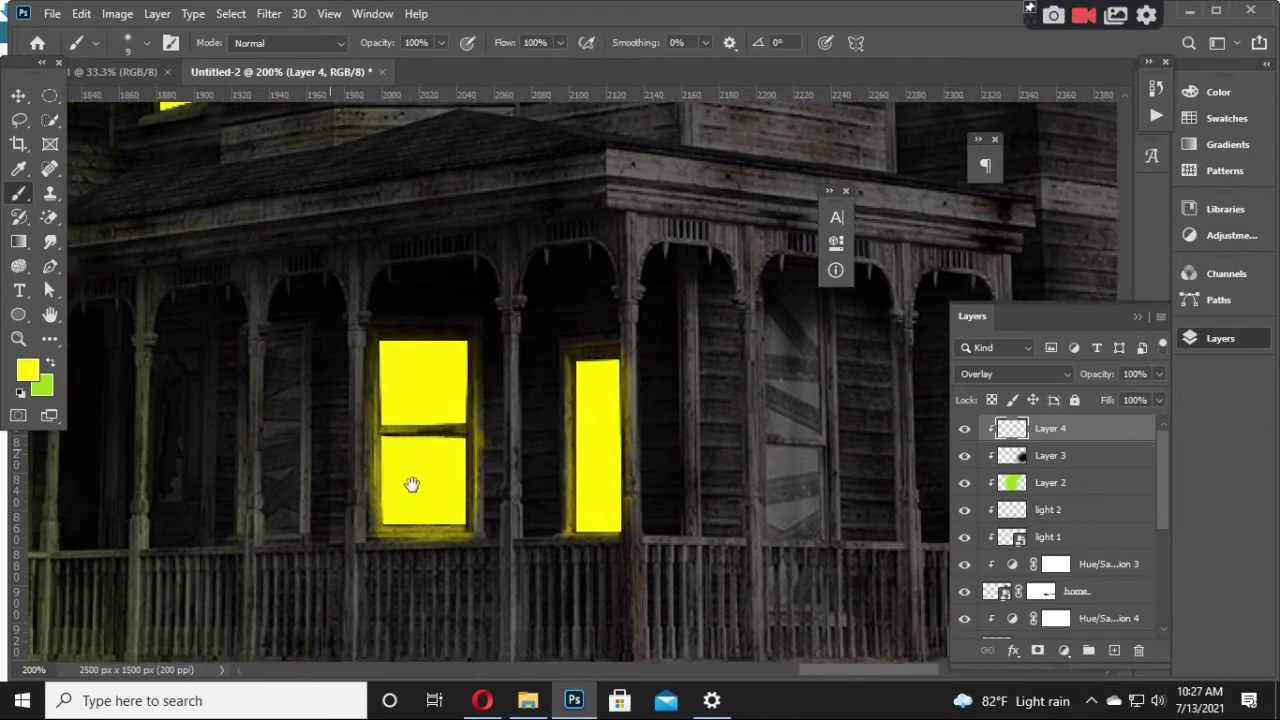
Step: Glow the left porch window's edges, cover its dark bar, and brighten the upper-left window's bottom edge
{"action": "mouse_move", "coordinate": [411, 483]}
{"action": "left_mouse_down"}
{"action": "mouse_move", "coordinate": [529, 494]}
{"action": "mouse_move", "coordinate": [681, 443]}
{"action": "left_mouse_up"}
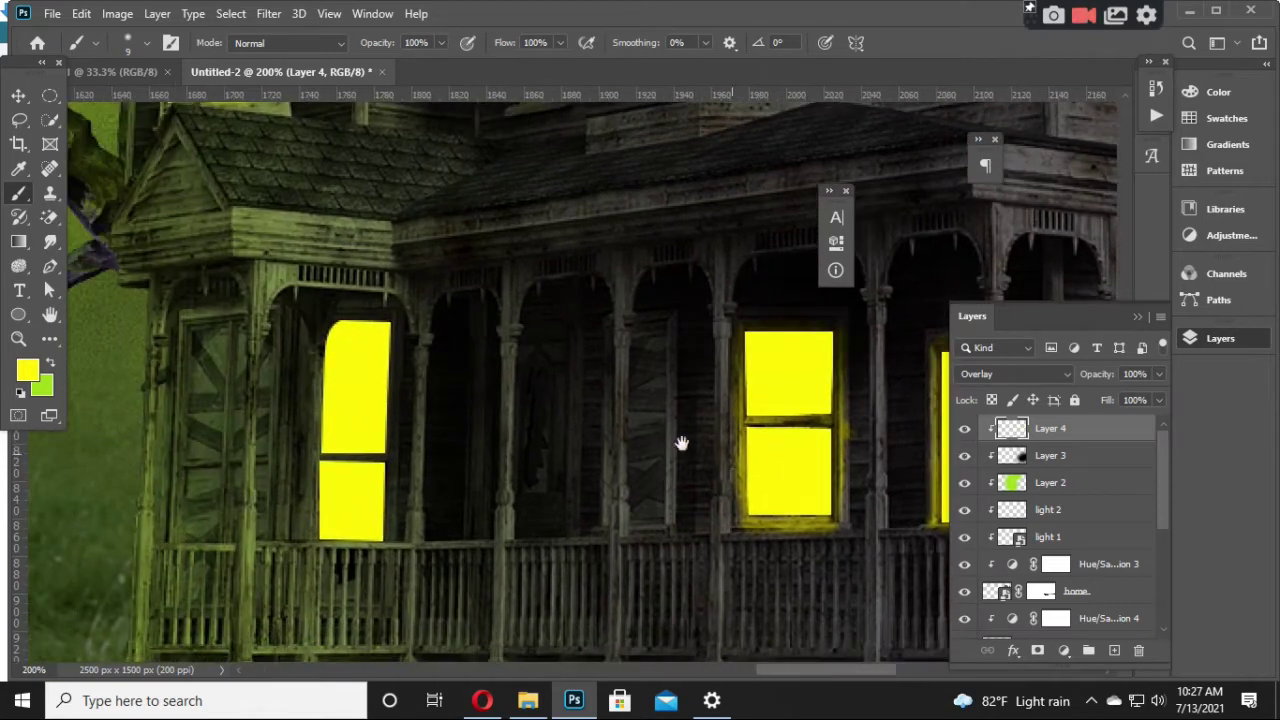
{"action": "left_click_drag", "start_coordinate": [343, 329], "coordinate": [325, 540]}
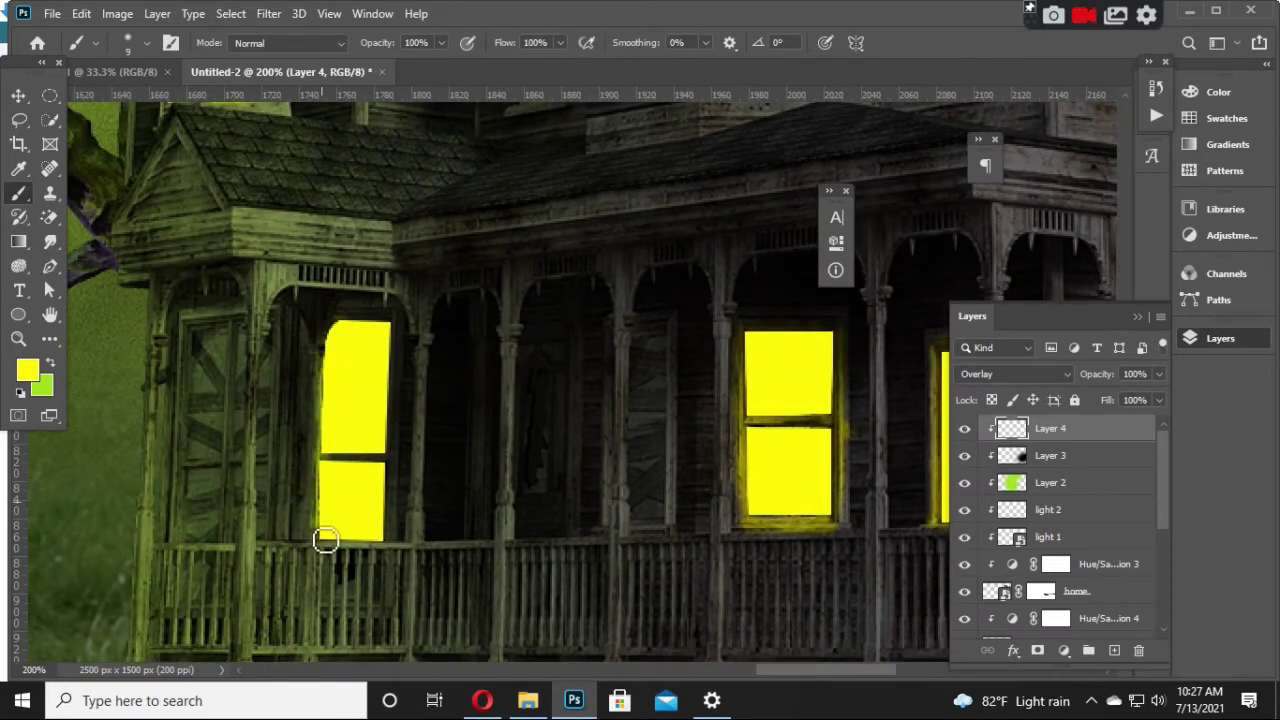
{"action": "mouse_move", "coordinate": [346, 329]}
{"action": "left_mouse_down"}
{"action": "mouse_move", "coordinate": [394, 343]}
{"action": "mouse_move", "coordinate": [394, 537]}
{"action": "left_mouse_up"}
{"action": "left_click_drag", "start_coordinate": [343, 457], "coordinate": [385, 457]}
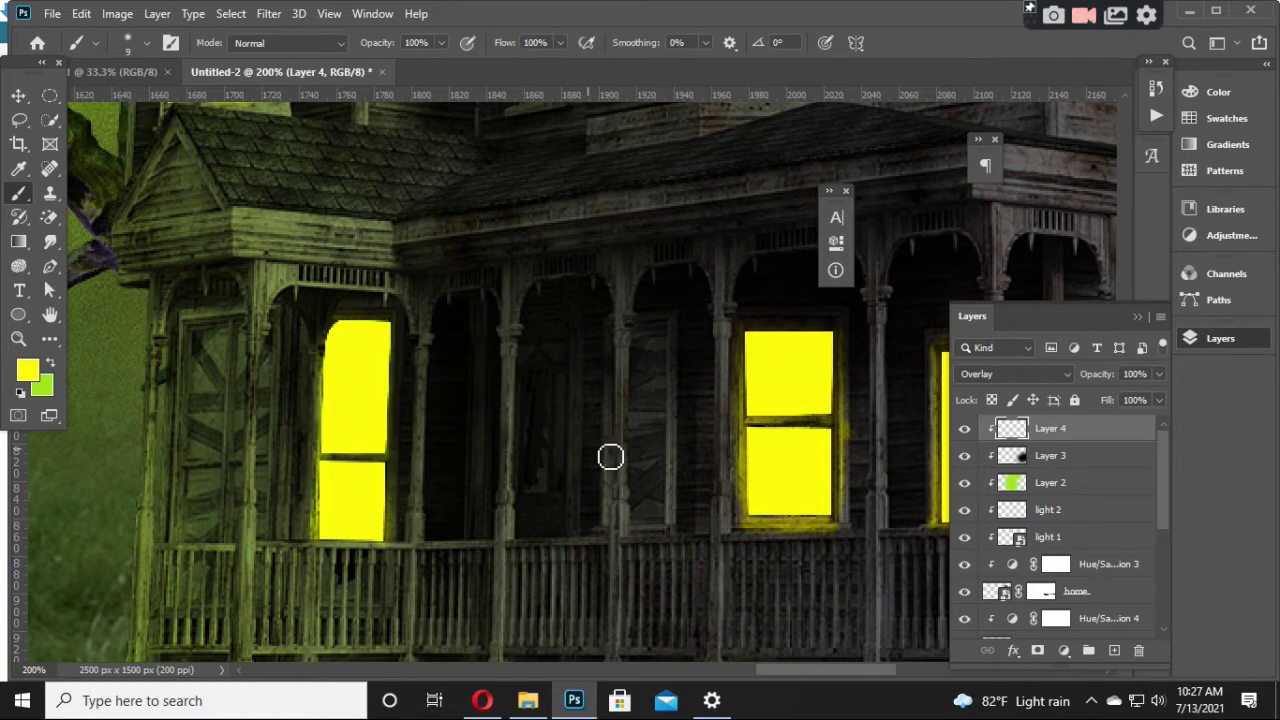
{"action": "scroll", "coordinate": [611, 457], "scroll_direction": "up", "scroll_amount": 2}
{"action": "scroll", "coordinate": [677, 528], "scroll_direction": "up", "scroll_amount": 3}
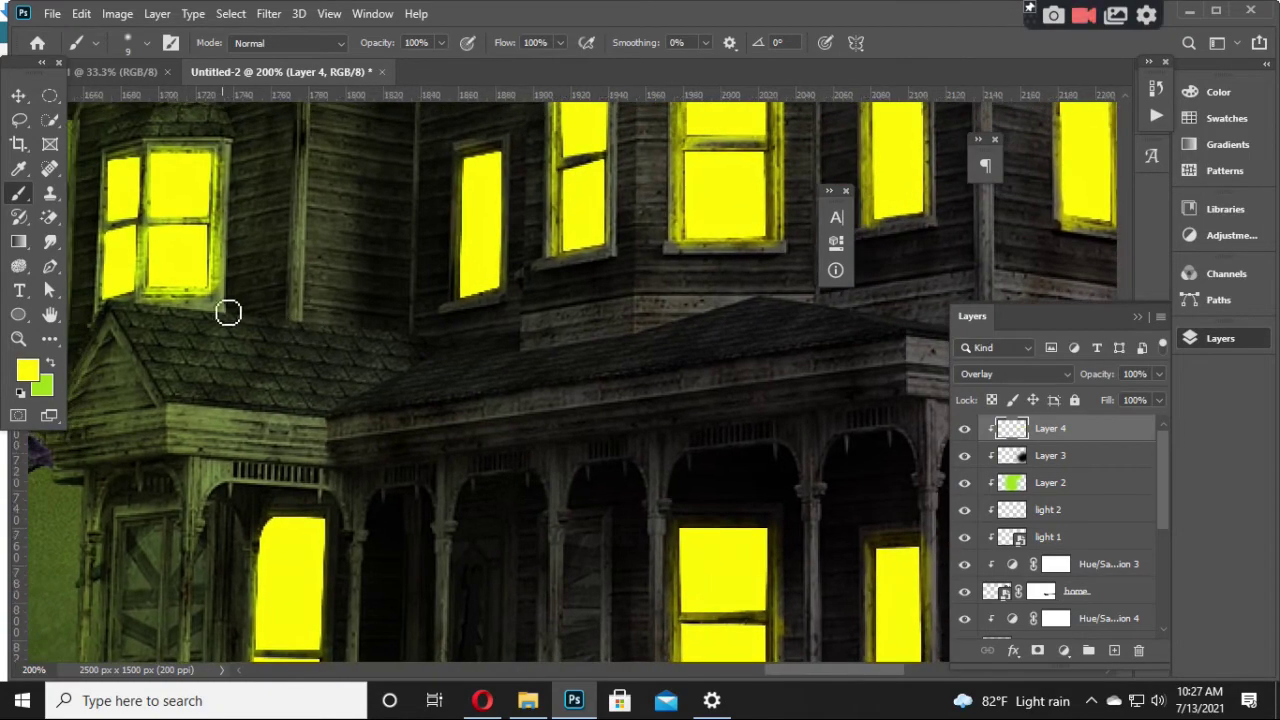
{"action": "left_click_drag", "start_coordinate": [228, 300], "coordinate": [170, 300]}
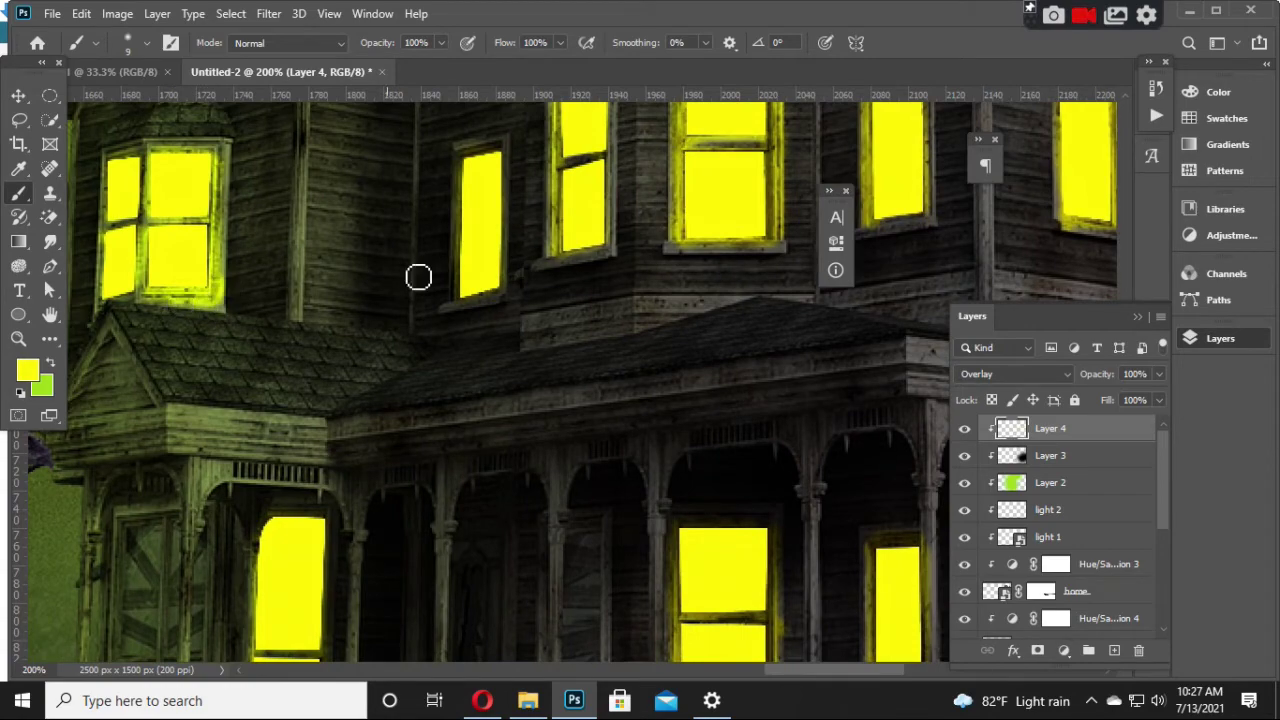
Step: Fit the scene on screen and lower Layer 4 to 57% opacity, toggling its visibility to compare
{"action": "key", "text": "ctrl+0"}
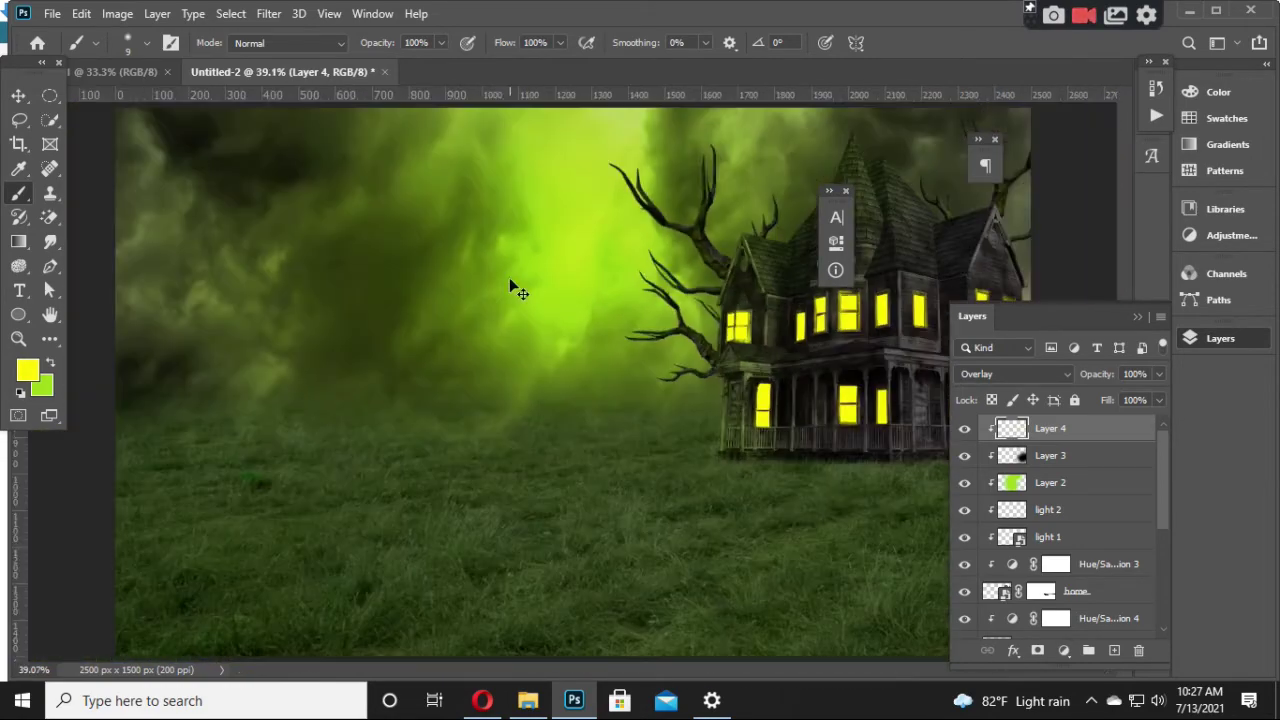
{"action": "left_click", "coordinate": [964, 428]}
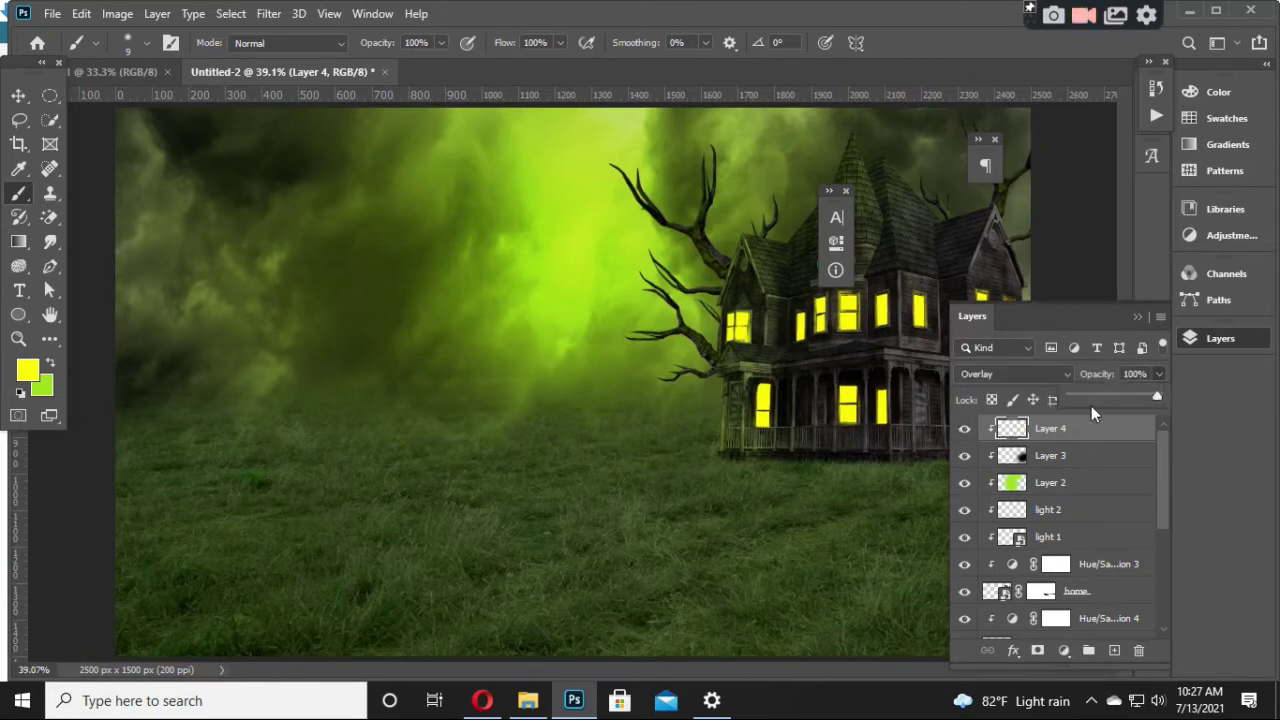
{"action": "left_click_drag", "start_coordinate": [1090, 400], "coordinate": [1123, 390]}
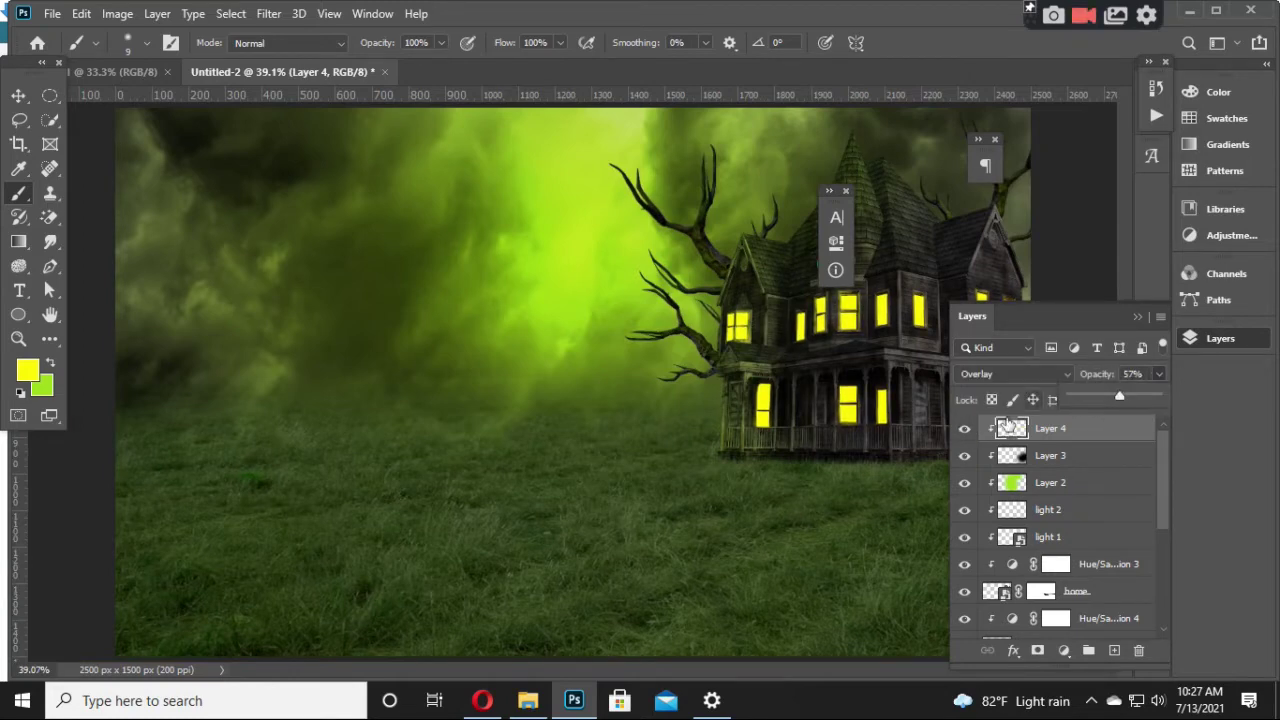
{"action": "left_click", "coordinate": [969, 428]}
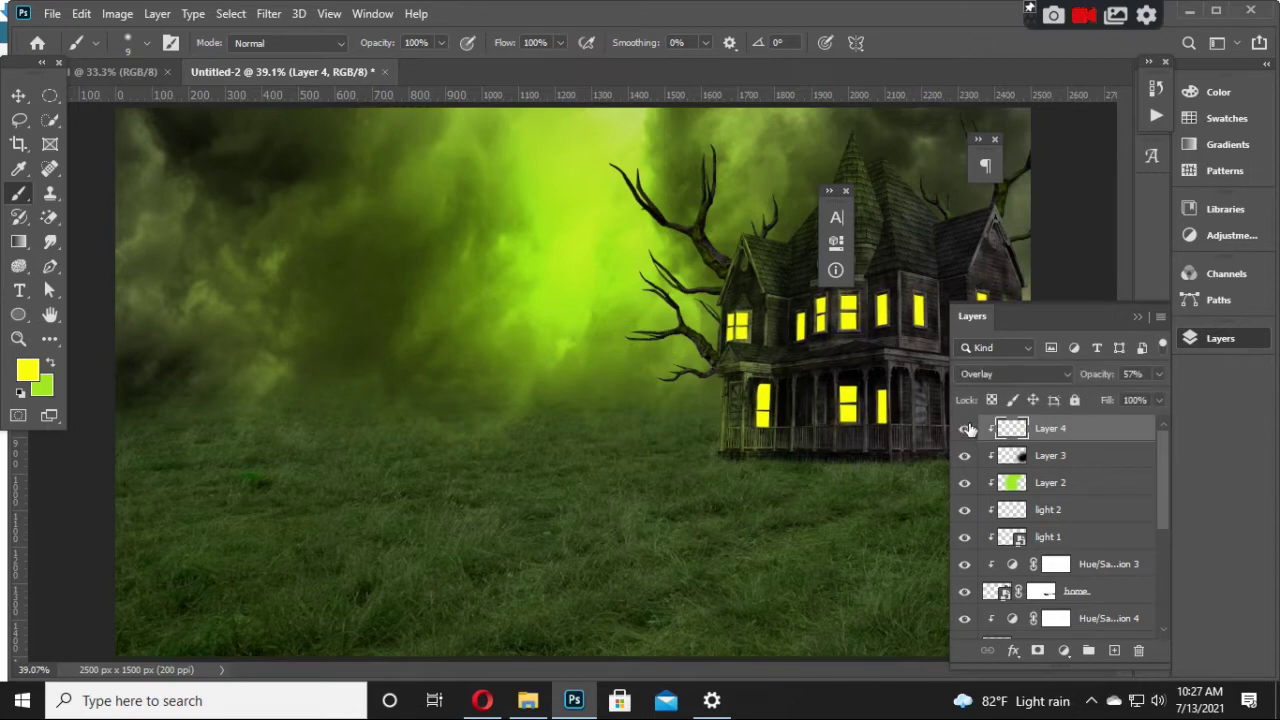
{"action": "scroll", "coordinate": [1060, 510], "scroll_direction": "down", "scroll_amount": 2}
{"action": "scroll", "coordinate": [1080, 525], "scroll_direction": "down", "scroll_amount": 1}
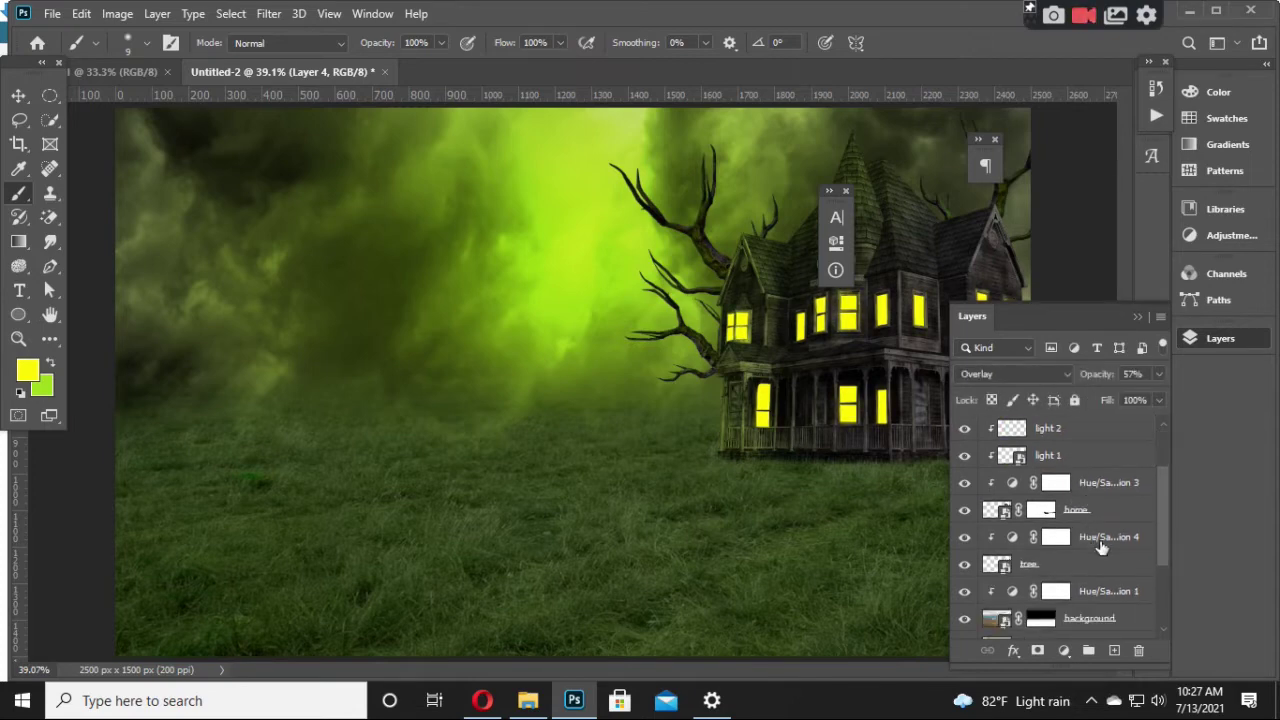
{"action": "scroll", "coordinate": [1101, 547], "scroll_direction": "up", "scroll_amount": 2}
Step: Toggle light 1's visibility and switch off its Pattern Overlay in Layer Style
{"action": "left_click", "coordinate": [963, 511]}
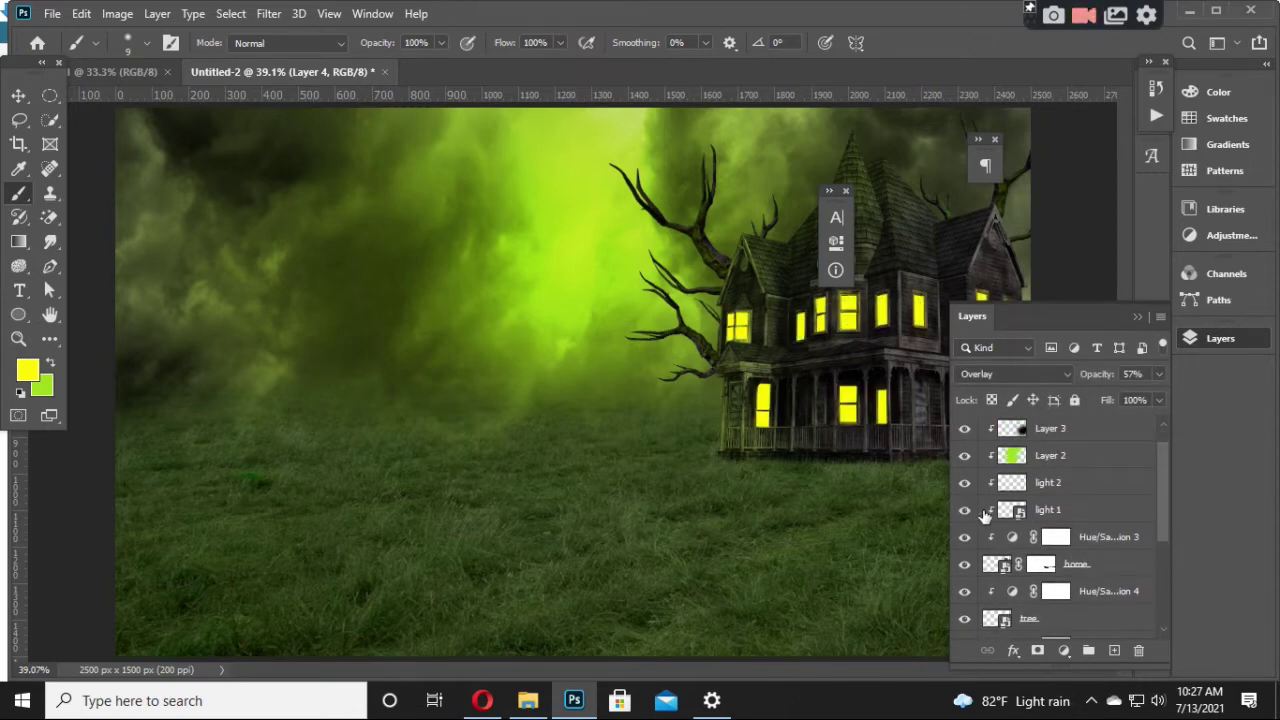
{"action": "left_click", "coordinate": [1048, 521]}
{"action": "left_click", "coordinate": [1008, 650]}
{"action": "left_click", "coordinate": [1060, 606]}
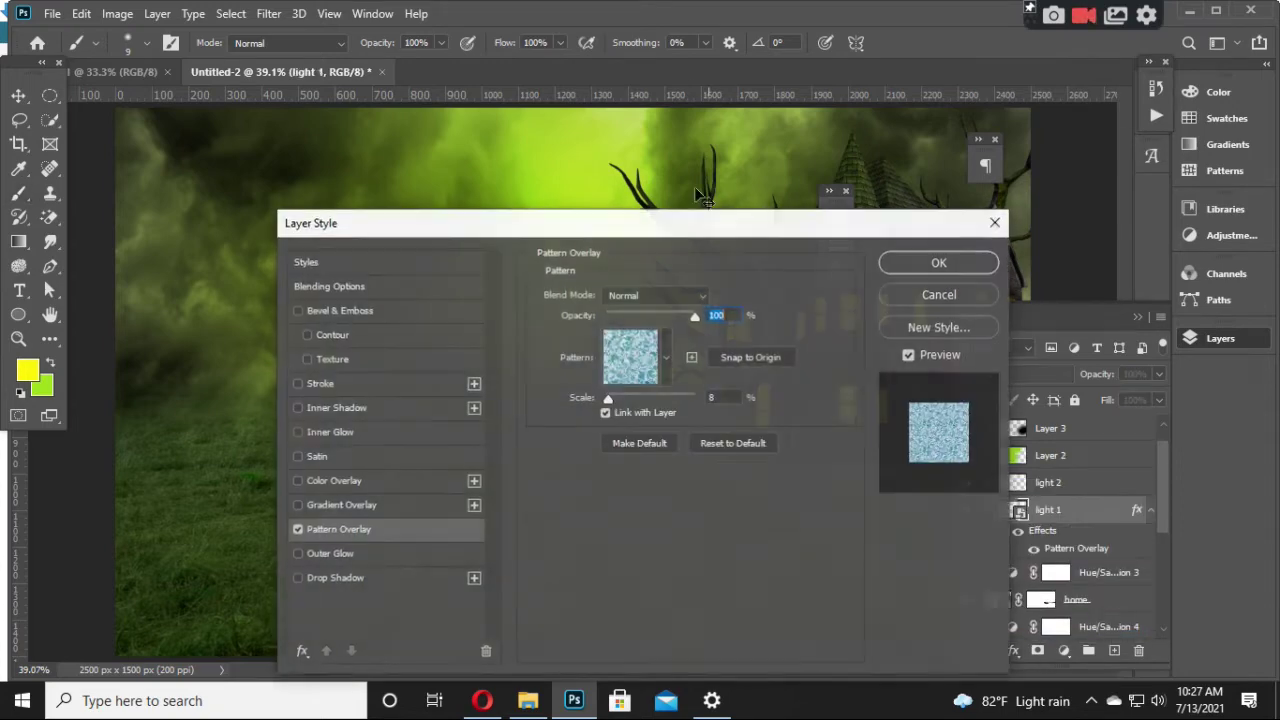
{"action": "left_click_drag", "start_coordinate": [660, 224], "coordinate": [1278, 226]}
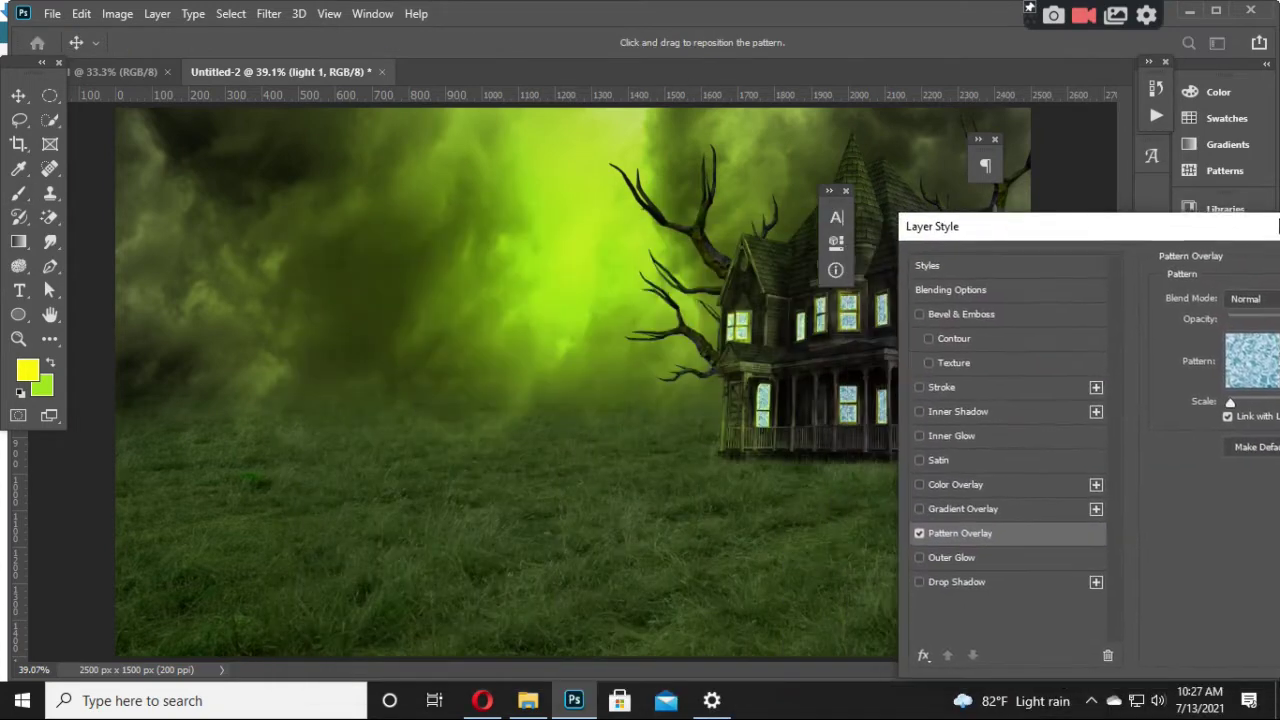
{"action": "left_click", "coordinate": [920, 532]}
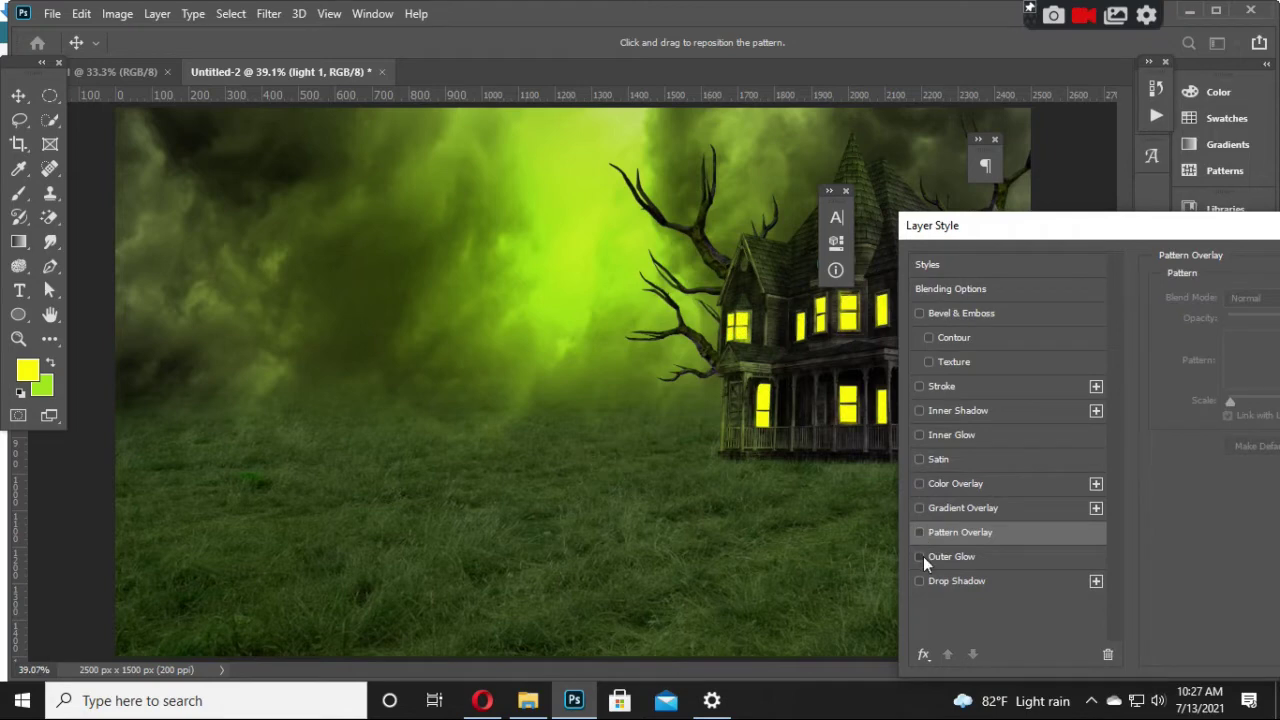
Step: Give light 1 an Outer Glow with a wider size and lowered opacity
{"action": "left_click", "coordinate": [922, 556]}
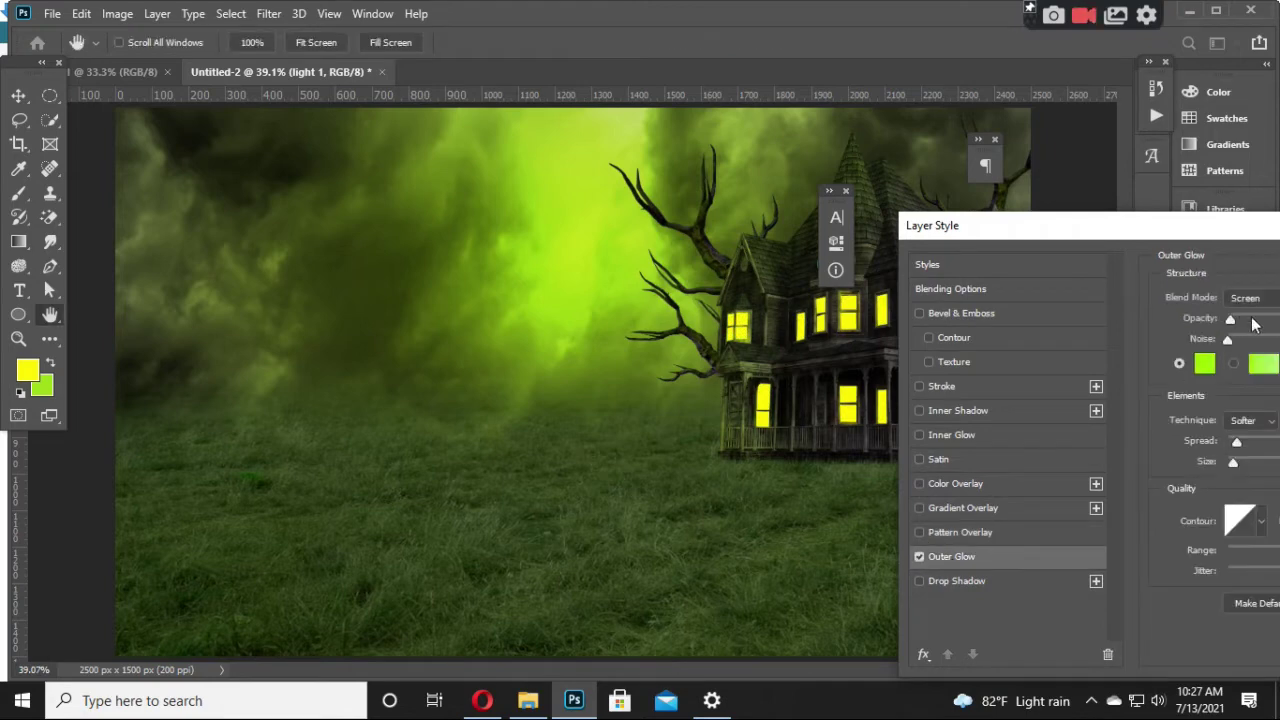
{"action": "left_click_drag", "start_coordinate": [1253, 323], "coordinate": [1176, 360]}
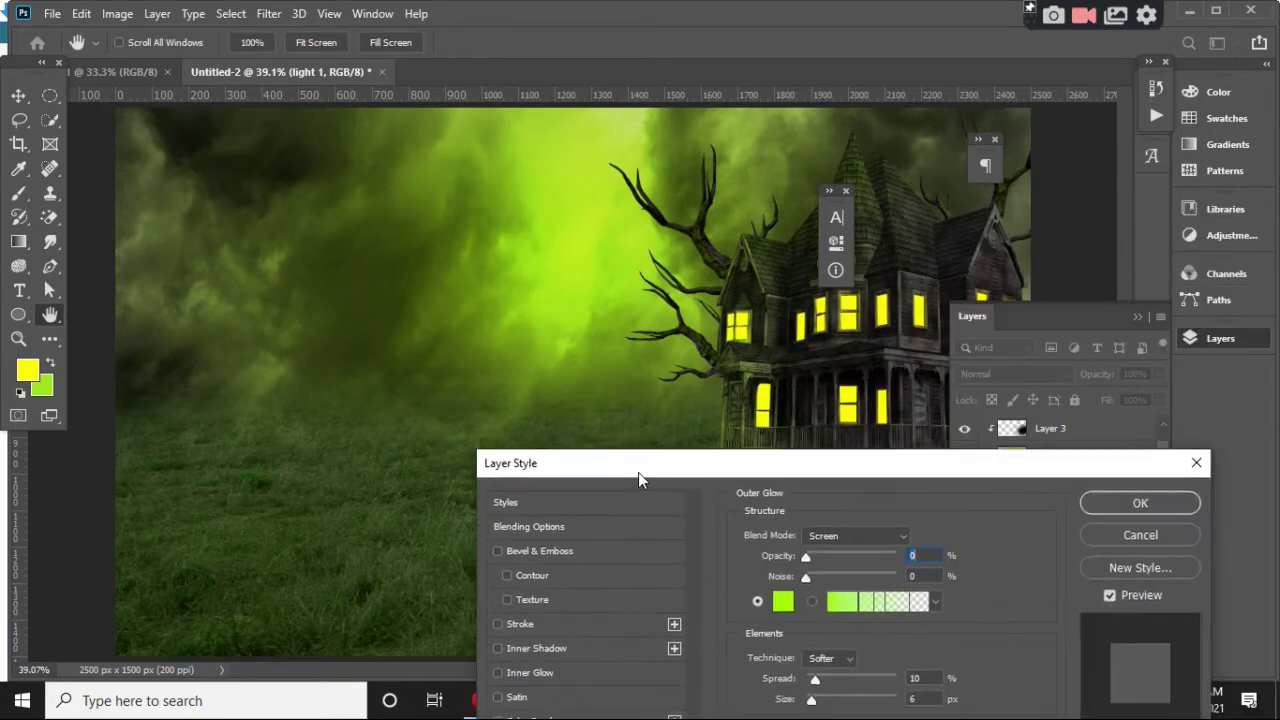
{"action": "left_click_drag", "start_coordinate": [1105, 241], "coordinate": [598, 482]}
{"action": "left_click_drag", "start_coordinate": [720, 561], "coordinate": [768, 566]}
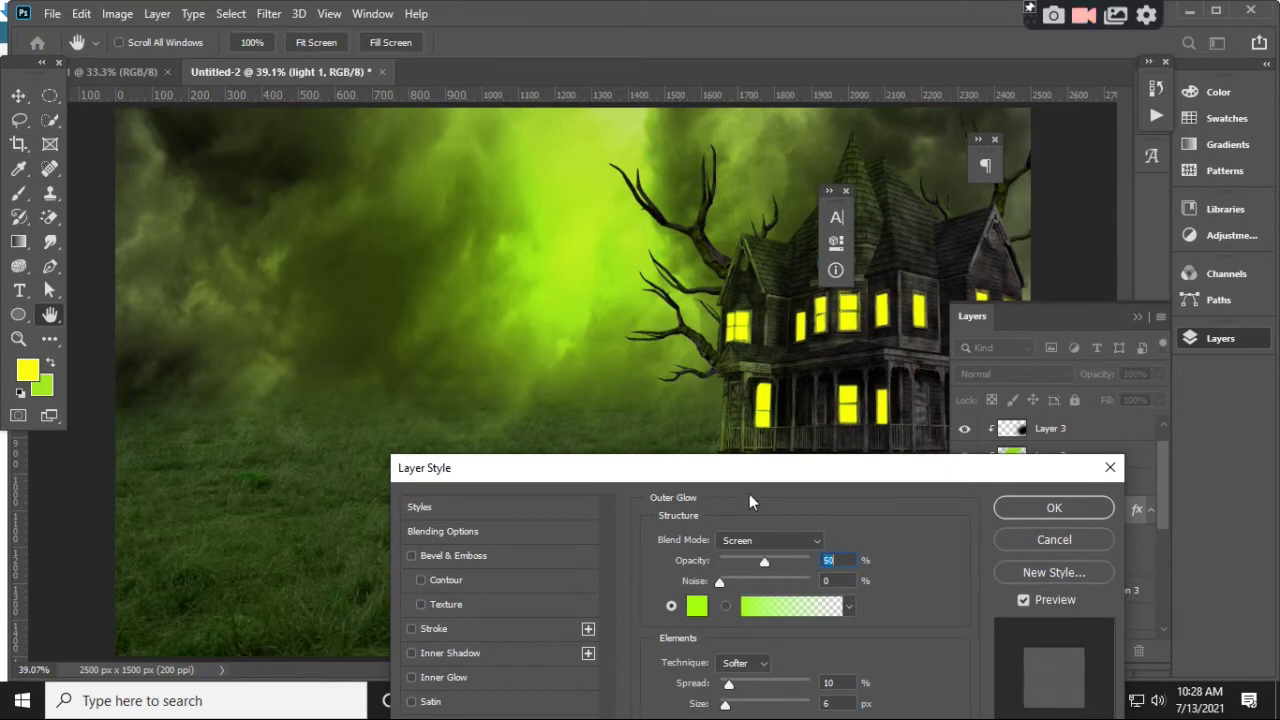
{"action": "left_click_drag", "start_coordinate": [744, 477], "coordinate": [253, 31]}
{"action": "mouse_move", "coordinate": [236, 260]}
{"action": "left_mouse_down"}
{"action": "mouse_move", "coordinate": [251, 263]}
{"action": "mouse_move", "coordinate": [246, 283]}
{"action": "left_mouse_up"}
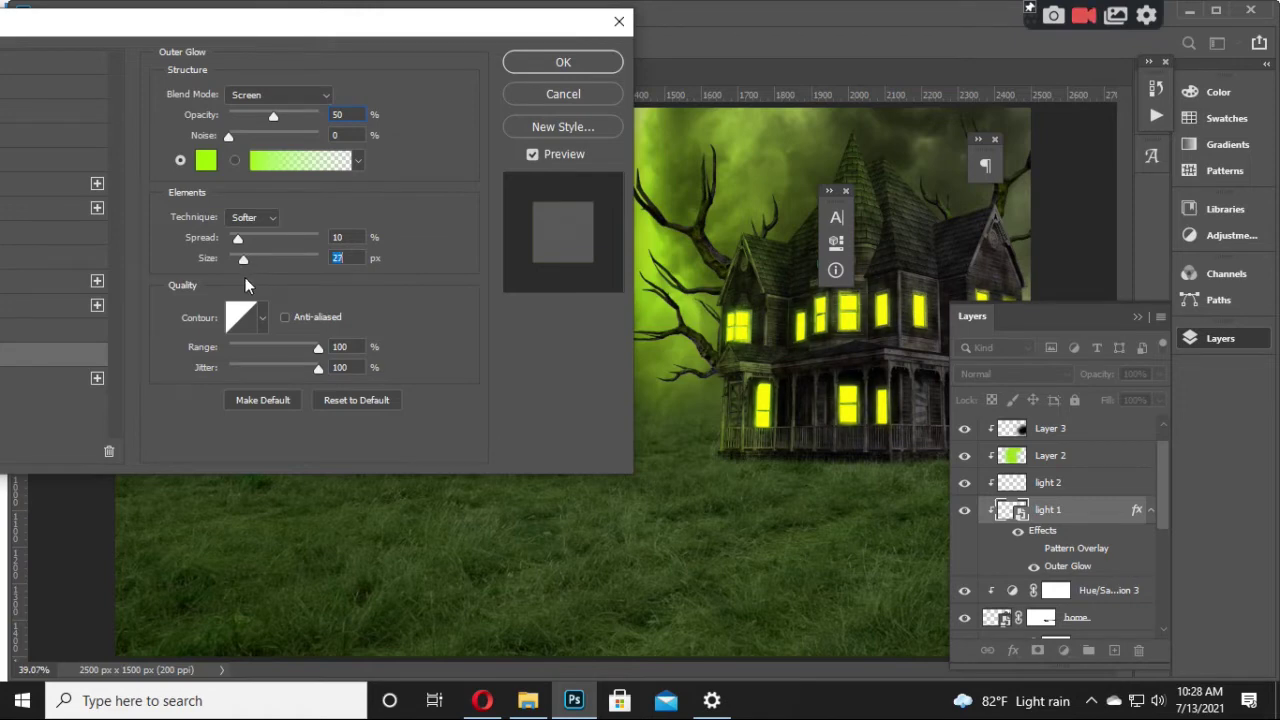
{"action": "mouse_move", "coordinate": [271, 118]}
{"action": "left_mouse_down"}
{"action": "mouse_move", "coordinate": [212, 122]}
{"action": "mouse_move", "coordinate": [276, 130]}
{"action": "mouse_move", "coordinate": [184, 146]}
{"action": "mouse_move", "coordinate": [251, 157]}
{"action": "left_mouse_up"}
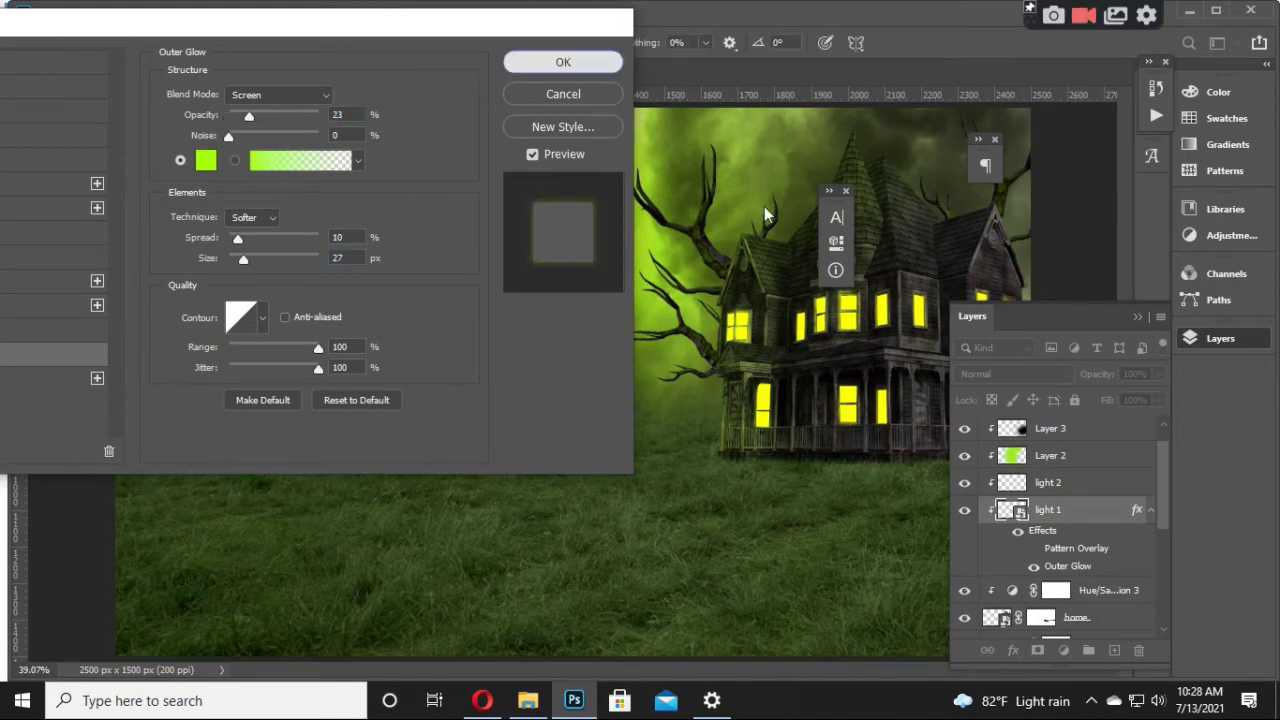
{"action": "left_click", "coordinate": [563, 62]}
Step: Change light 1's outer glow colour to yellow fbff00 at about 22% opacity
{"action": "double_click", "coordinate": [1046, 549]}
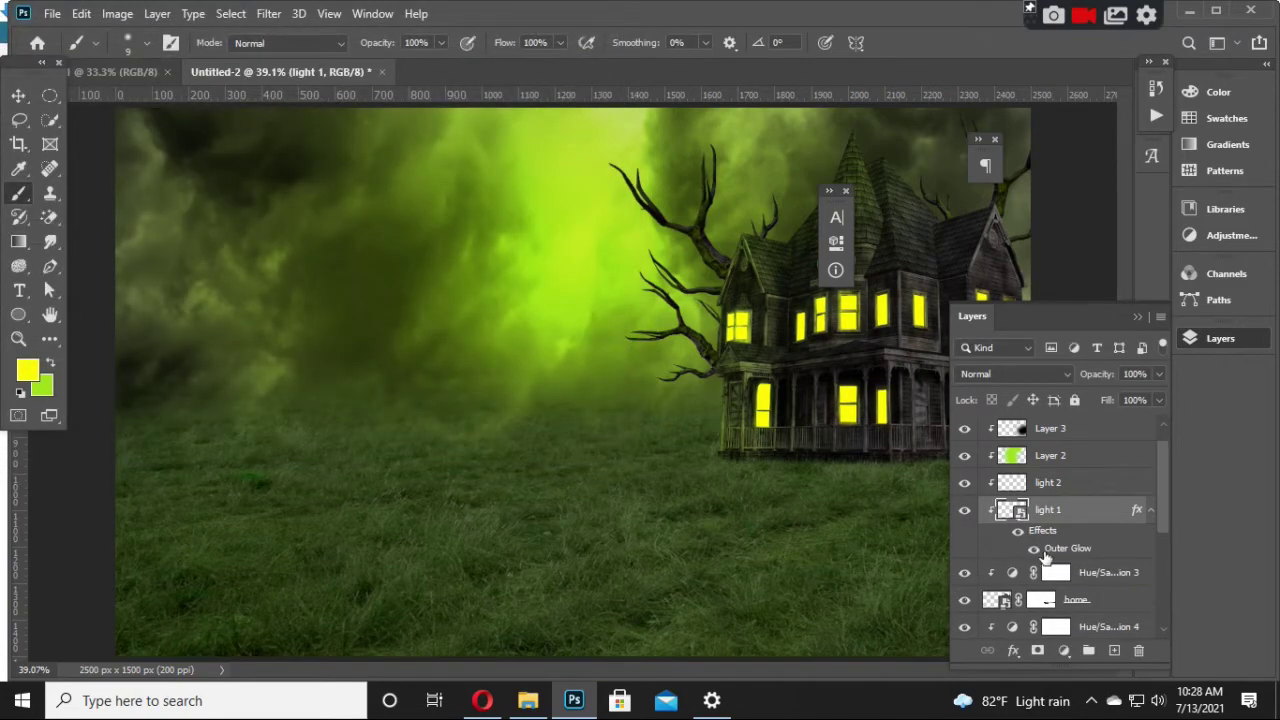
{"action": "left_click", "coordinate": [322, 160]}
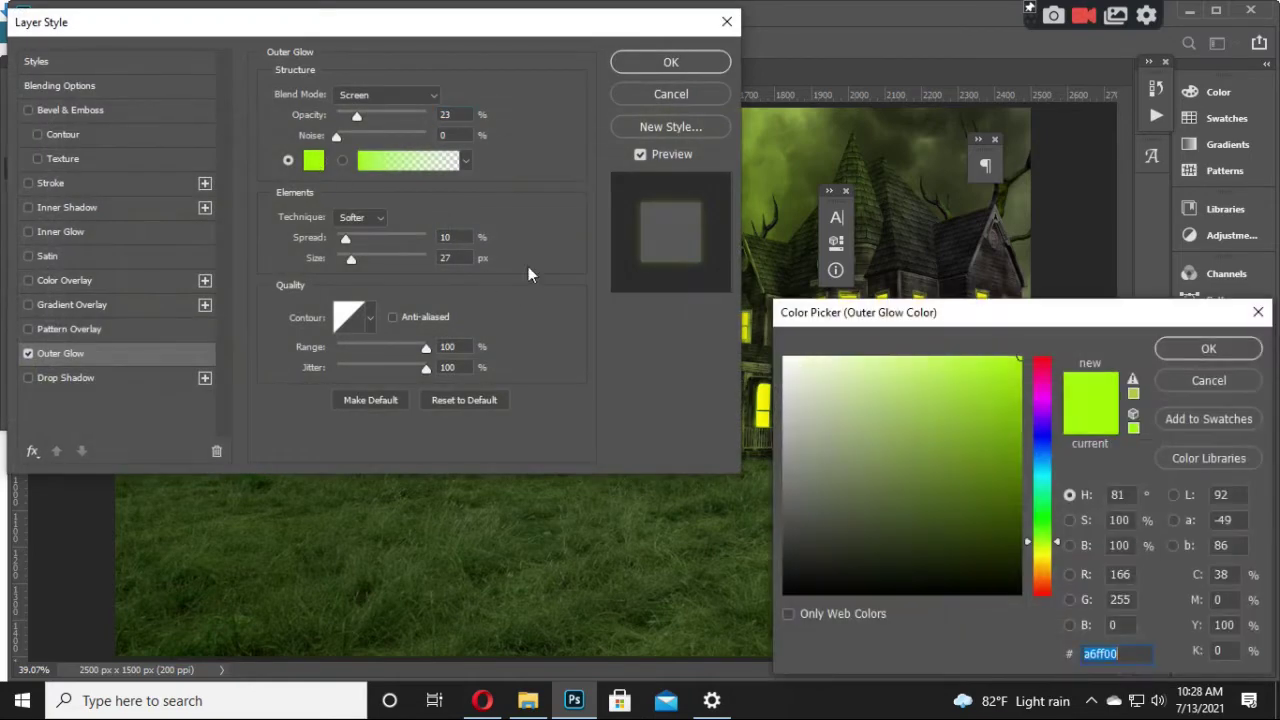
{"action": "type", "text": "fbff00"}
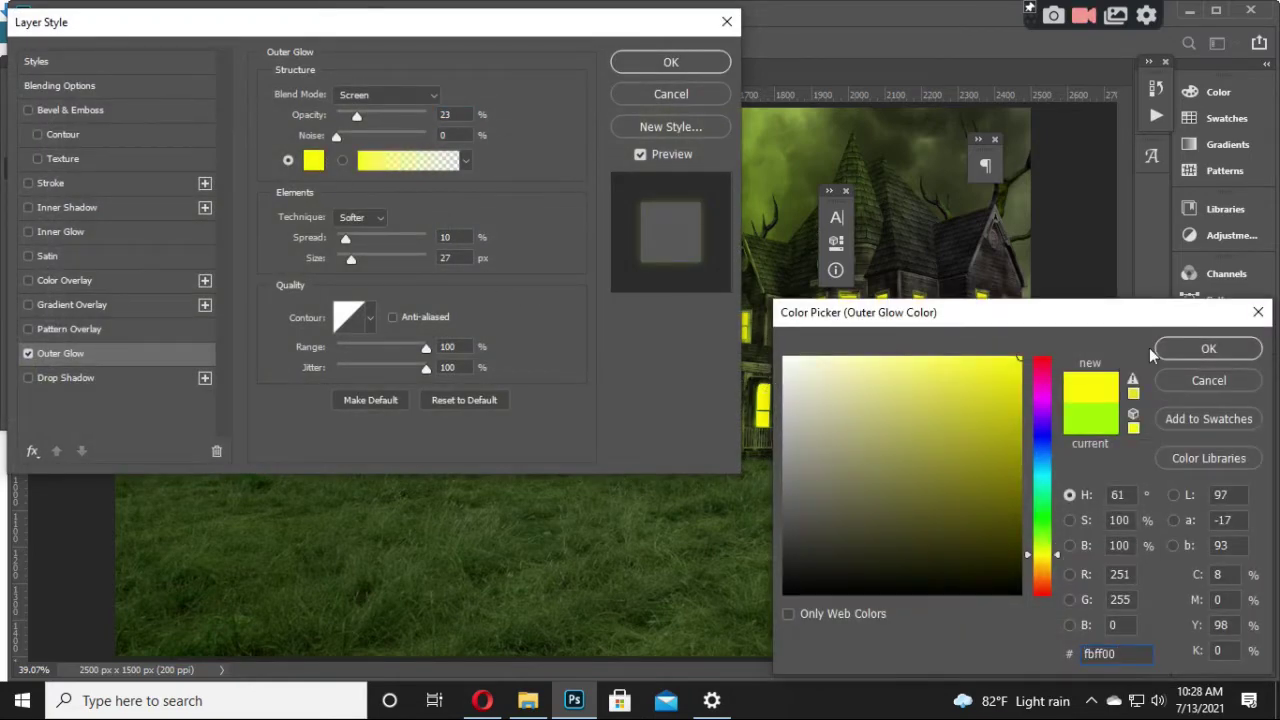
{"action": "left_click", "coordinate": [1185, 350]}
{"action": "mouse_move", "coordinate": [357, 116]}
{"action": "left_mouse_down"}
{"action": "mouse_move", "coordinate": [426, 118]}
{"action": "mouse_move", "coordinate": [310, 153]}
{"action": "left_mouse_up"}
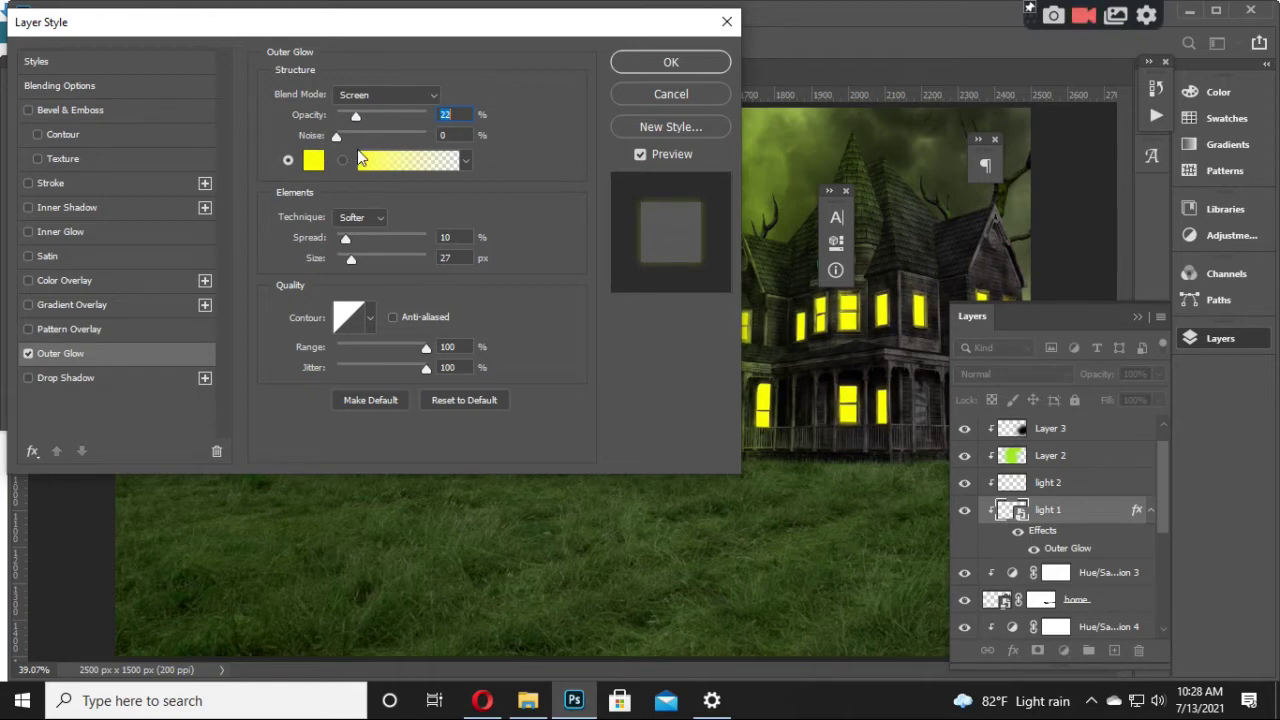
{"action": "left_click", "coordinate": [666, 62]}
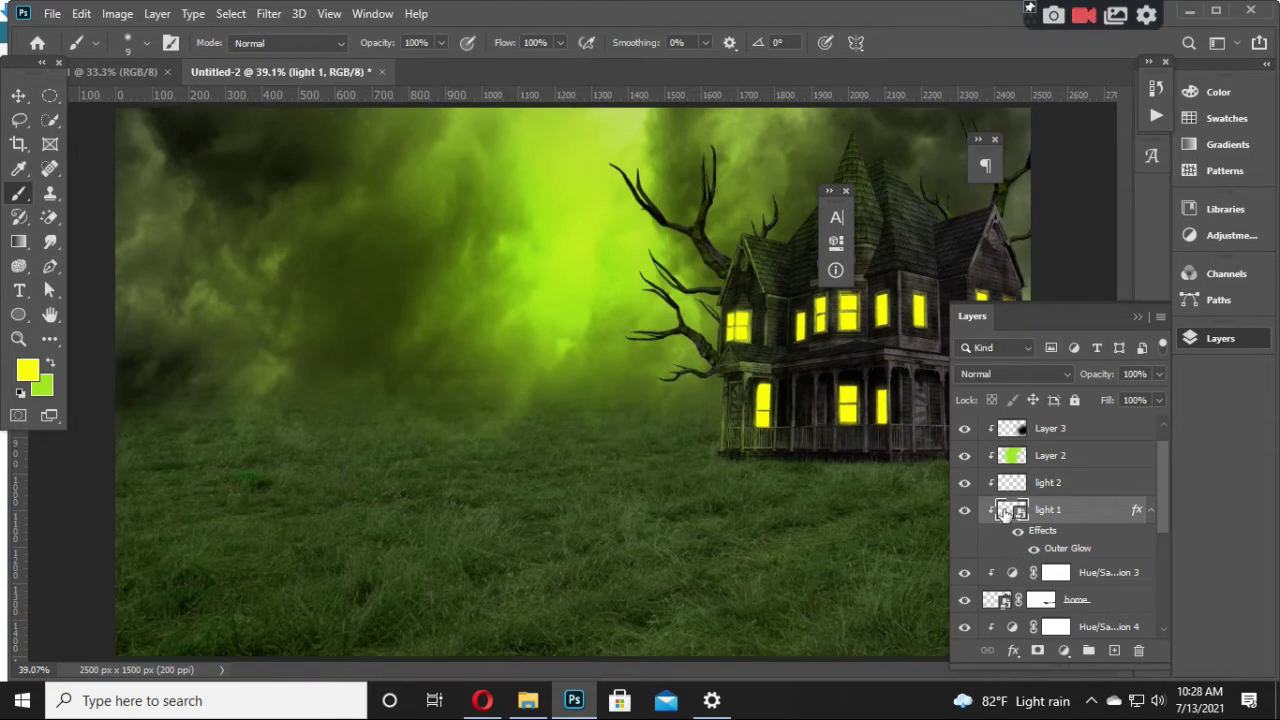
Step: Create a new visible Layer 4 blended as Overlay at 23% opacity
{"action": "key", "text": "ctrl+shift+alt+n"}
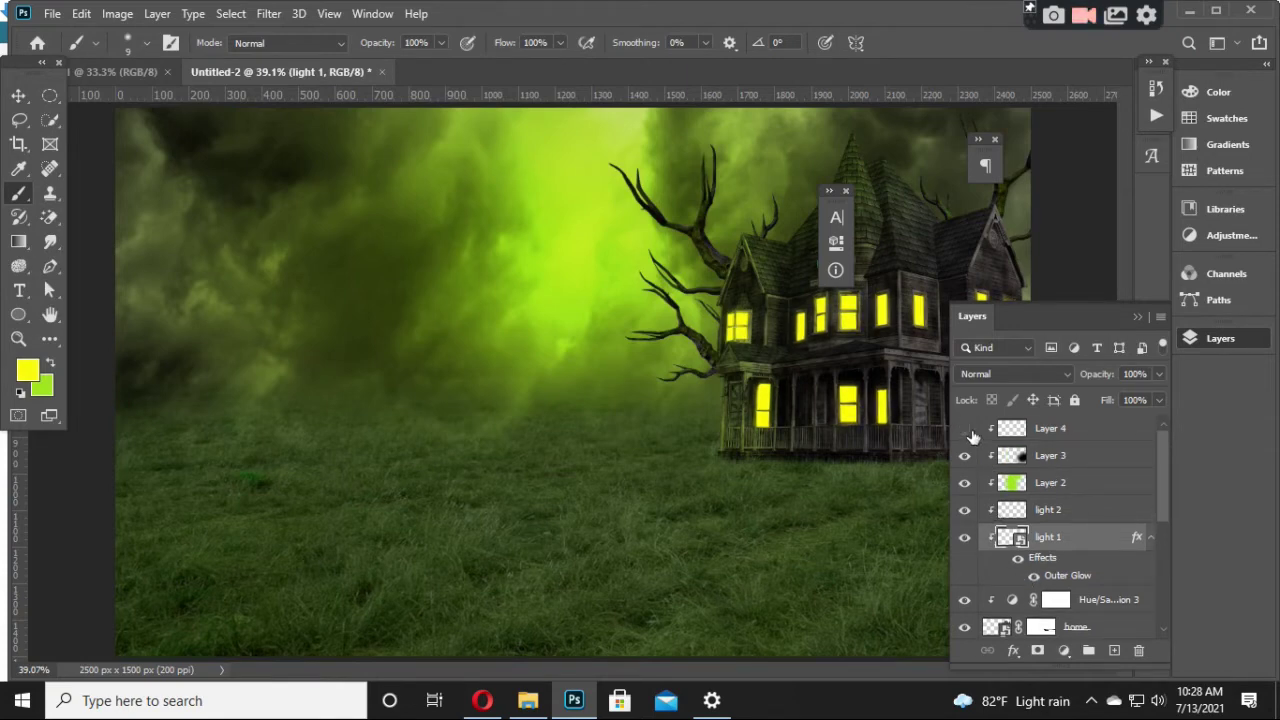
{"action": "left_click", "coordinate": [968, 430]}
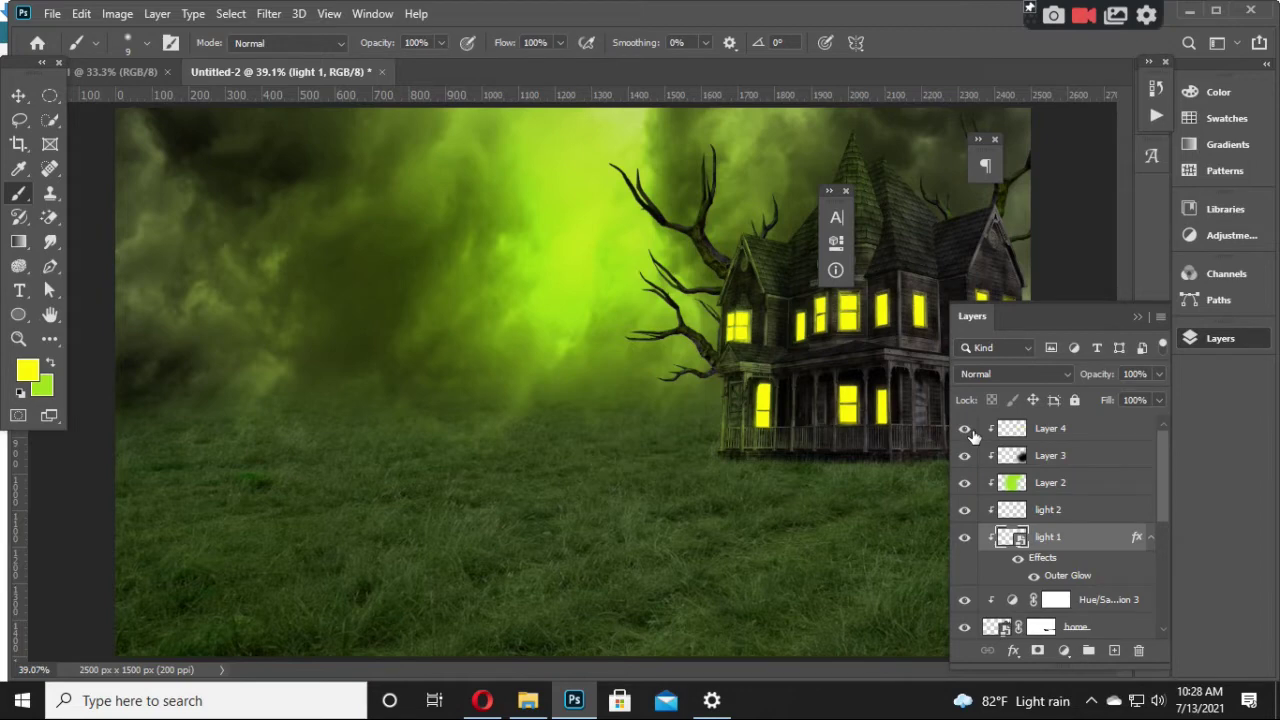
{"action": "left_click", "coordinate": [1108, 431]}
{"action": "left_click_drag", "start_coordinate": [1105, 375], "coordinate": [1104, 377]}
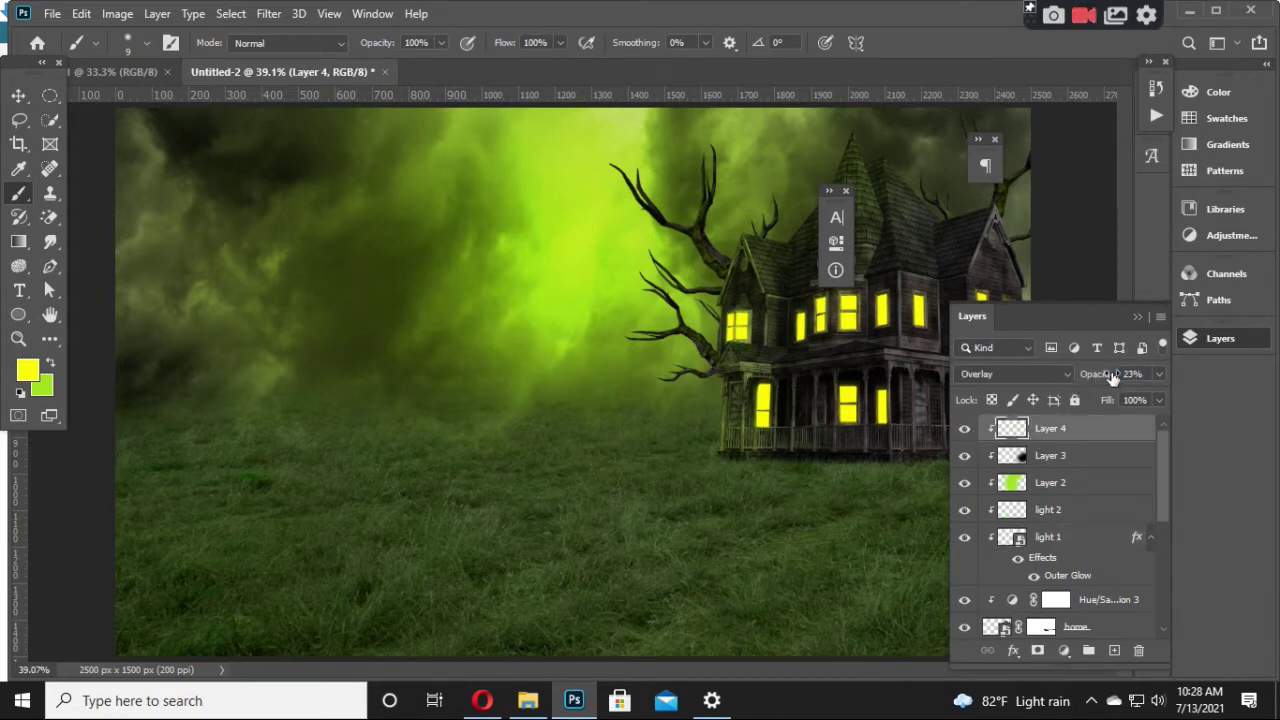
{"action": "key", "text": "ctrl+minus"}
{"action": "key", "text": "ctrl+minus"}
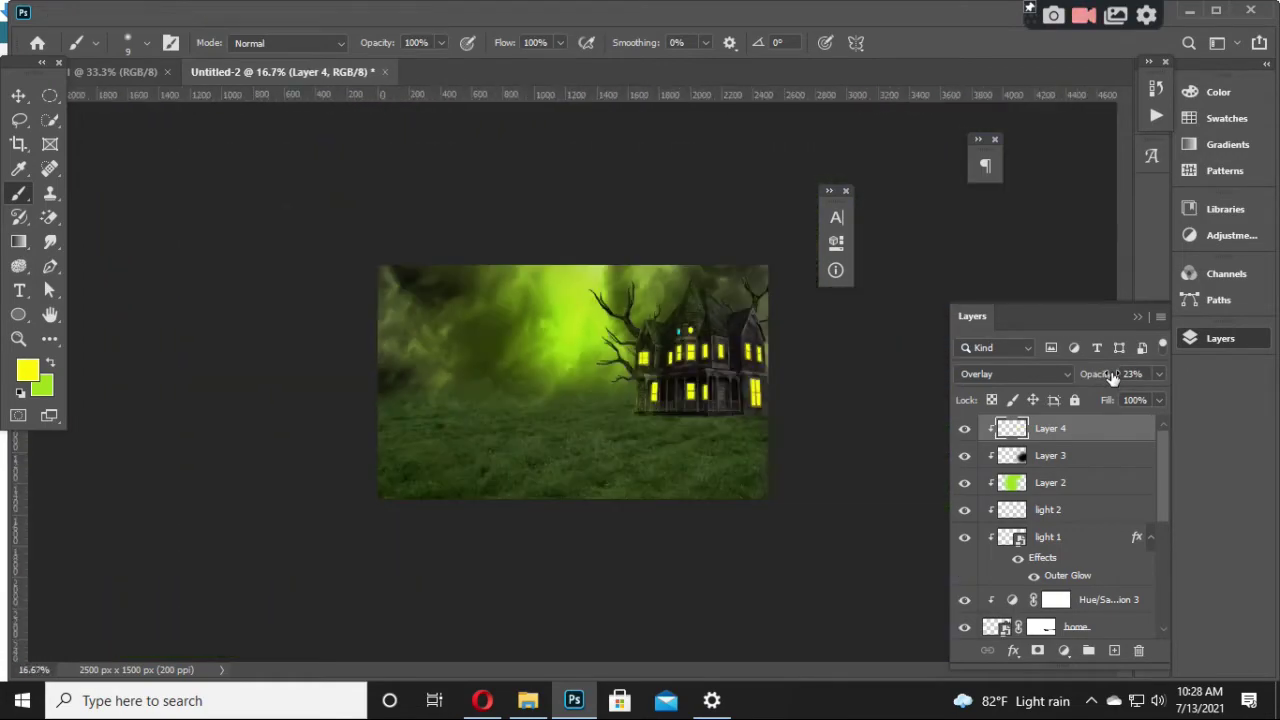
{"action": "key", "text": "ctrl+plus"}
{"action": "key", "text": "ctrl+plus"}
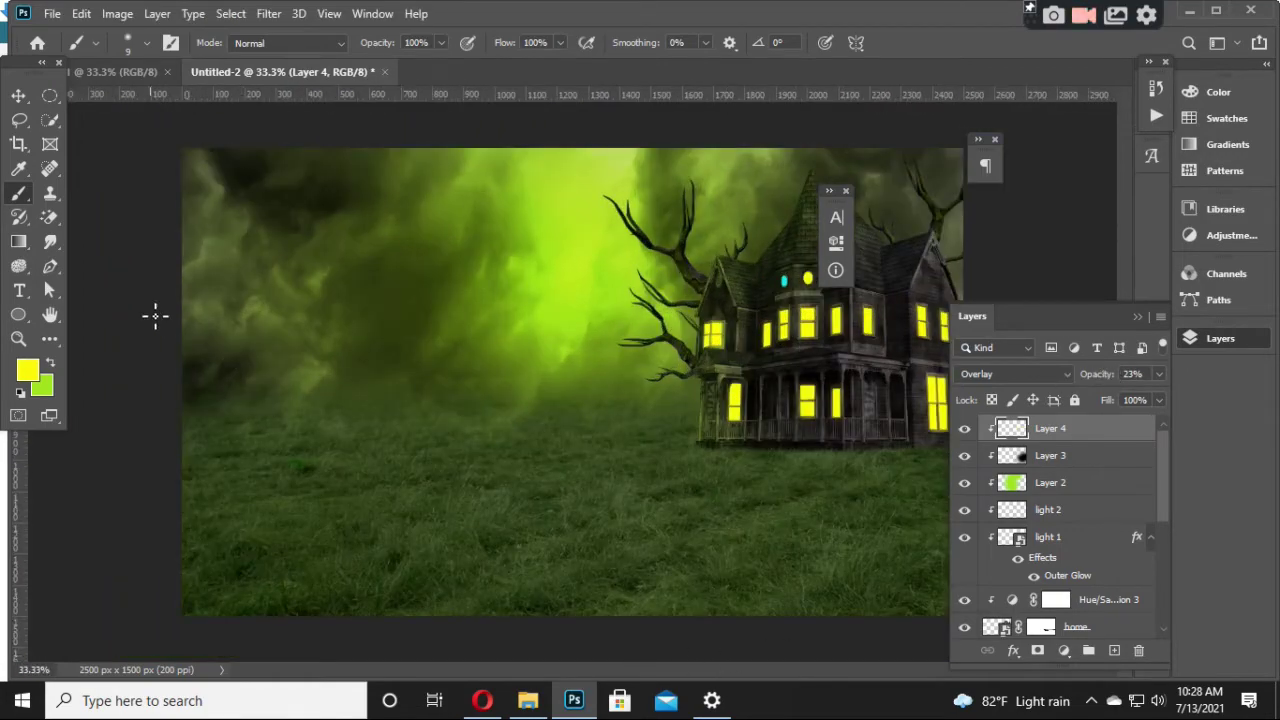
{"action": "left_click", "coordinate": [18, 95]}
{"action": "left_click", "coordinate": [527, 444]}
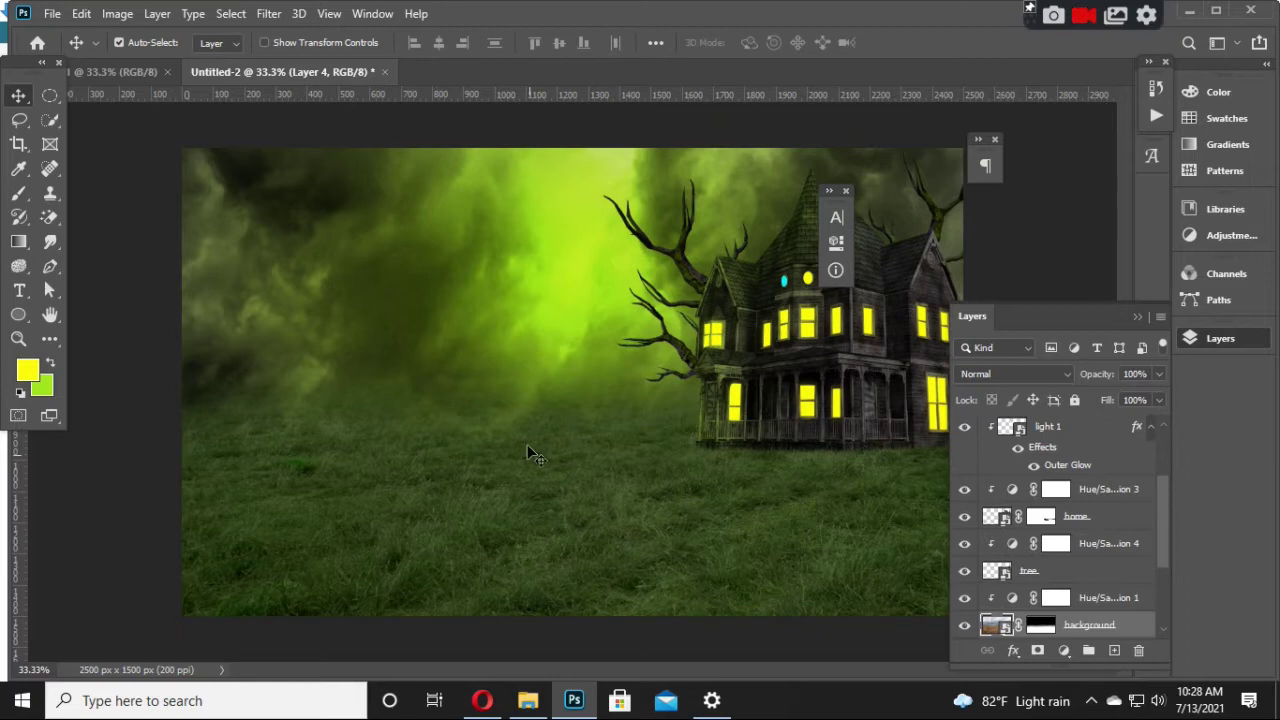
Step: Add Layer 5 above Hue/Saturation 1, clipped to it and set to Overlay
{"action": "left_click", "coordinate": [1056, 597]}
{"action": "left_click", "coordinate": [1115, 651]}
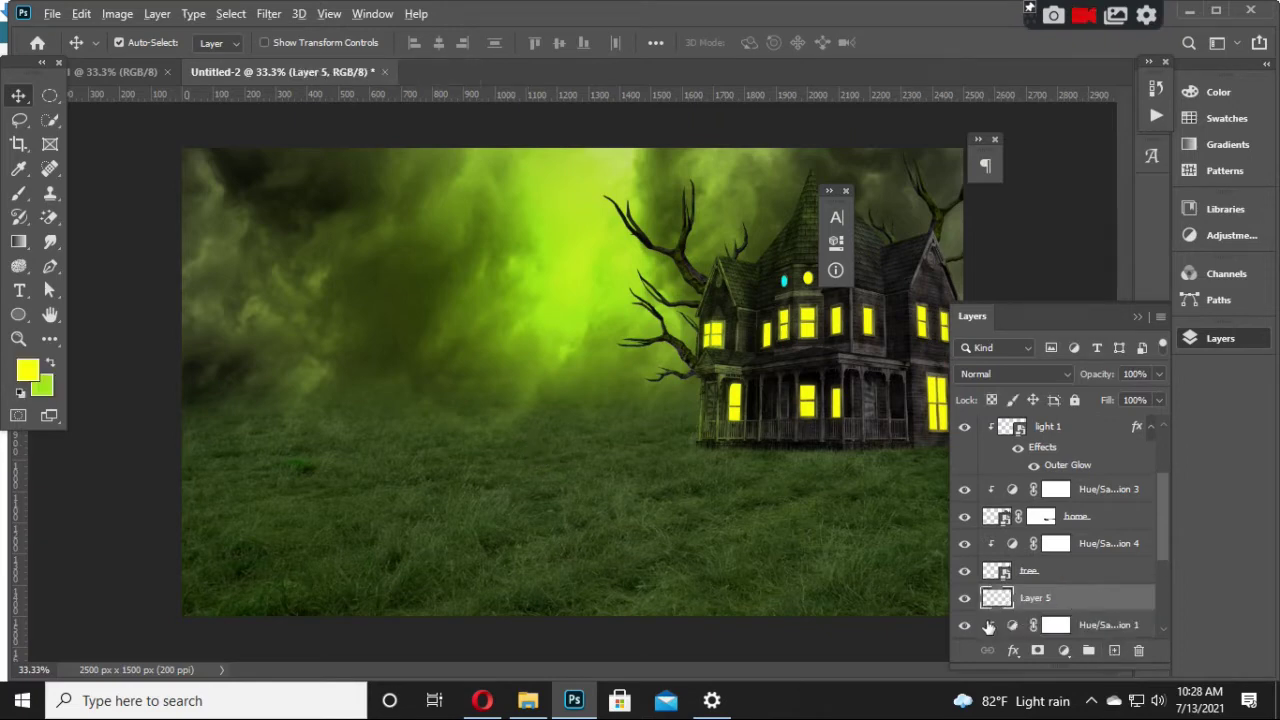
{"action": "left_click", "coordinate": [993, 608], "text": "alt"}
{"action": "key", "text": "b"}
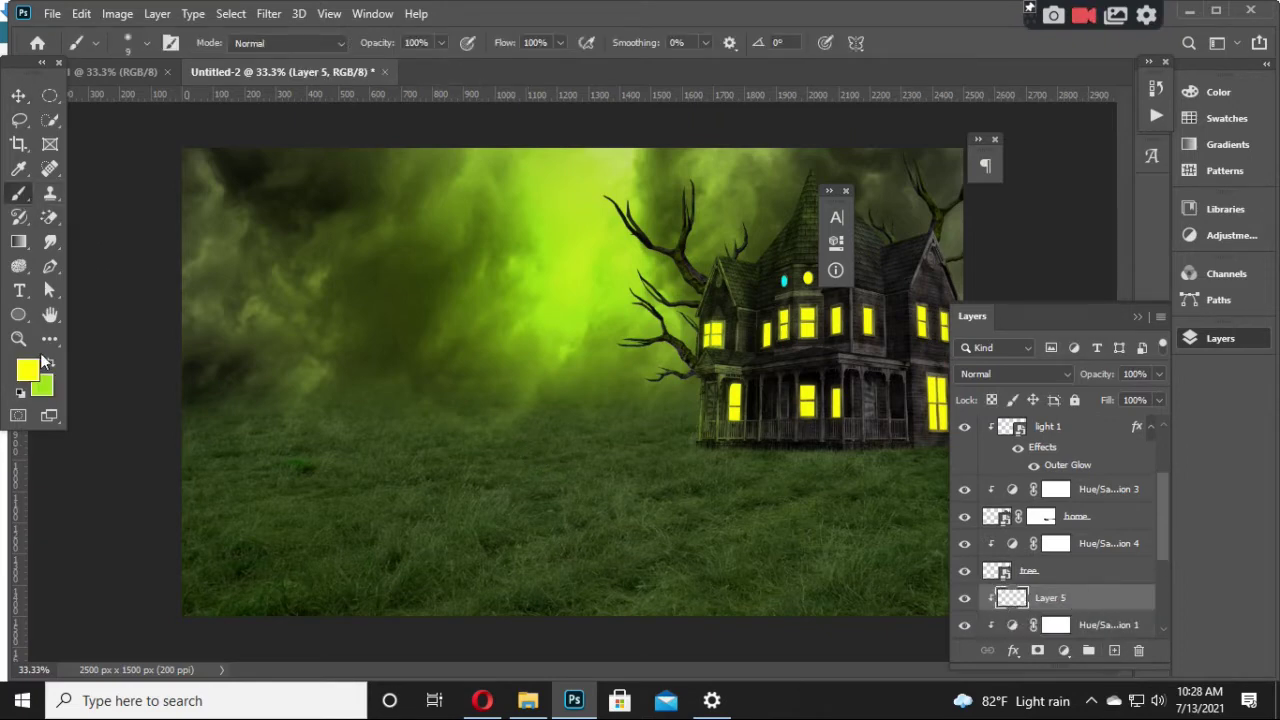
{"action": "left_click", "coordinate": [991, 374]}
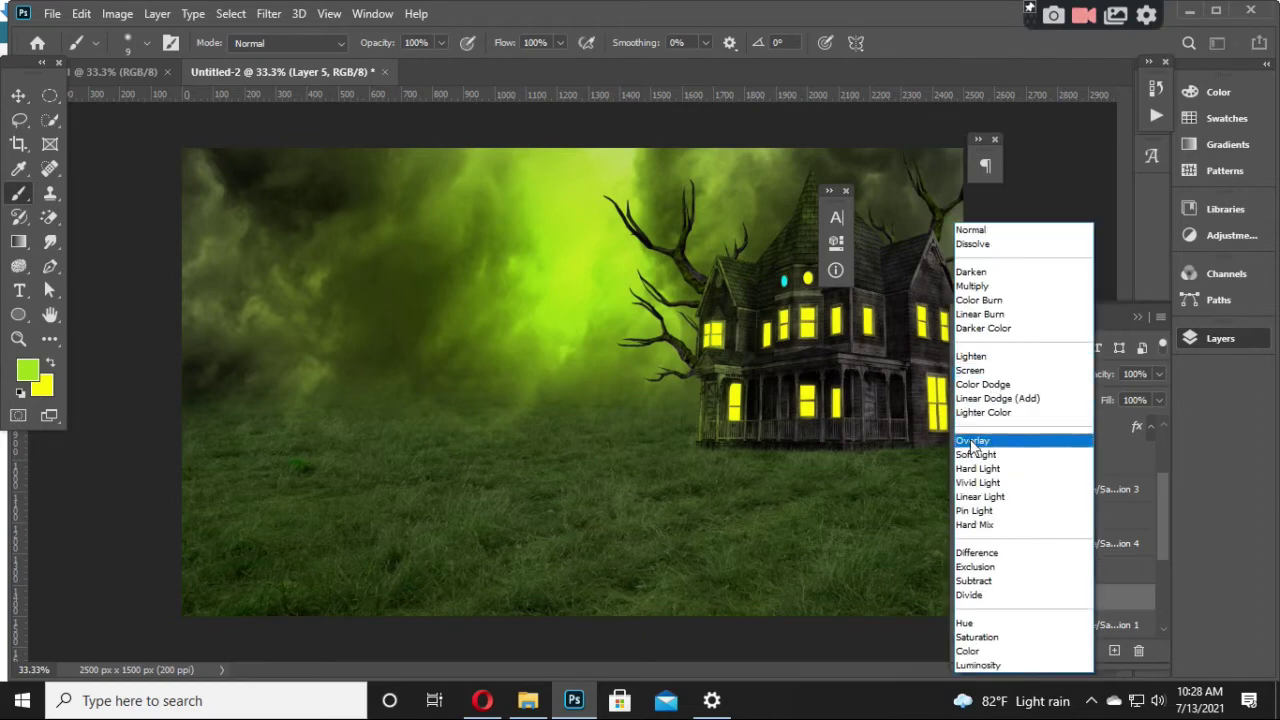
{"action": "left_click", "coordinate": [985, 439]}
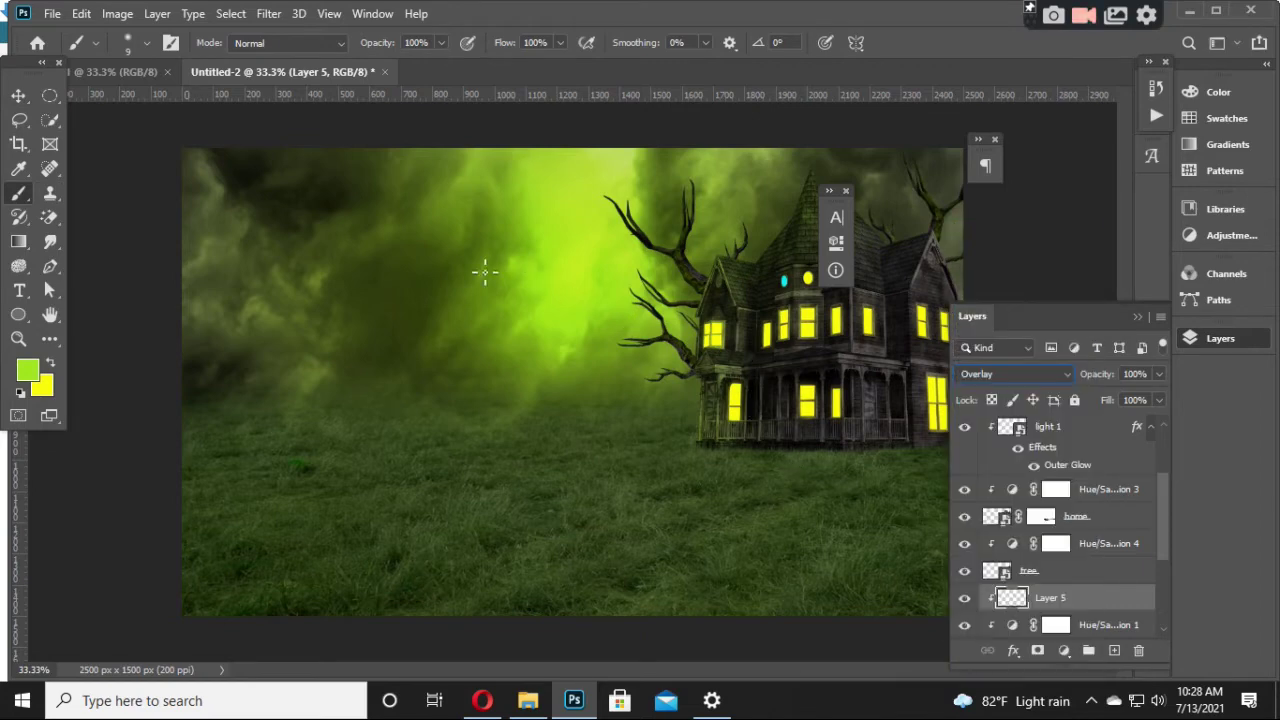
Step: Paint green light into the fog with an enlarged soft brush
{"action": "key", "text": "bracketright"}
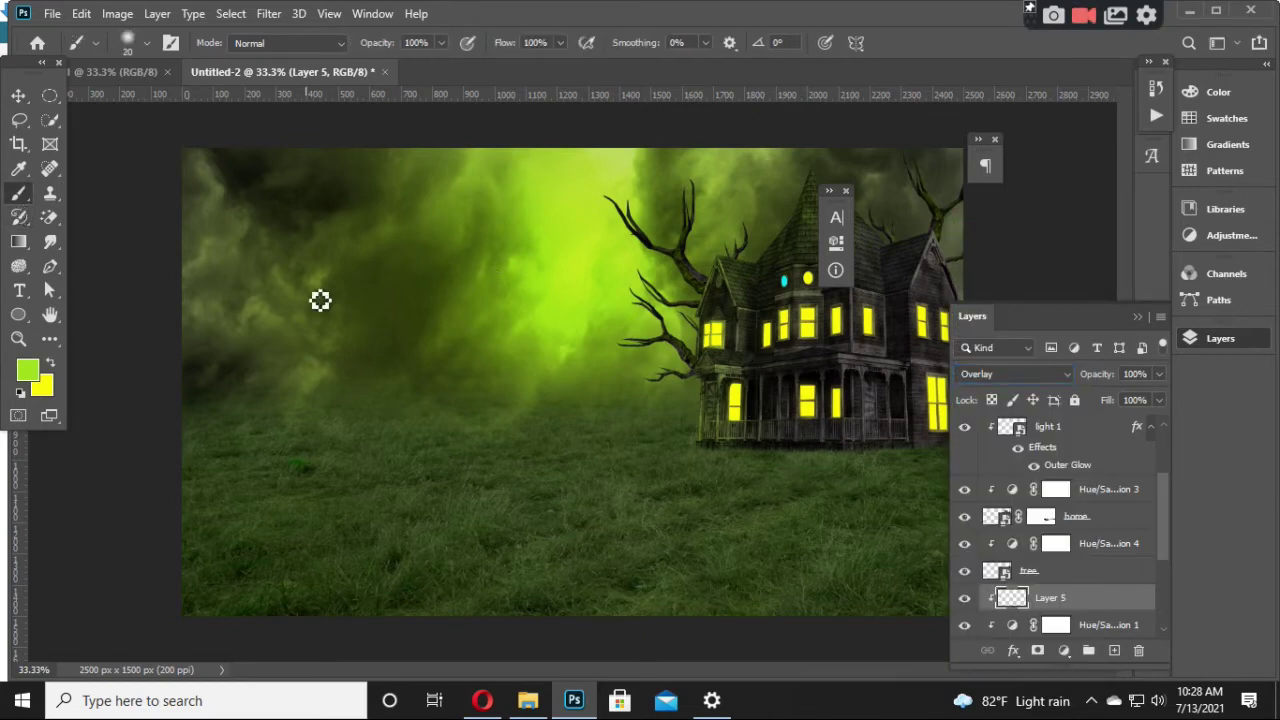
{"action": "left_click", "coordinate": [412, 235]}
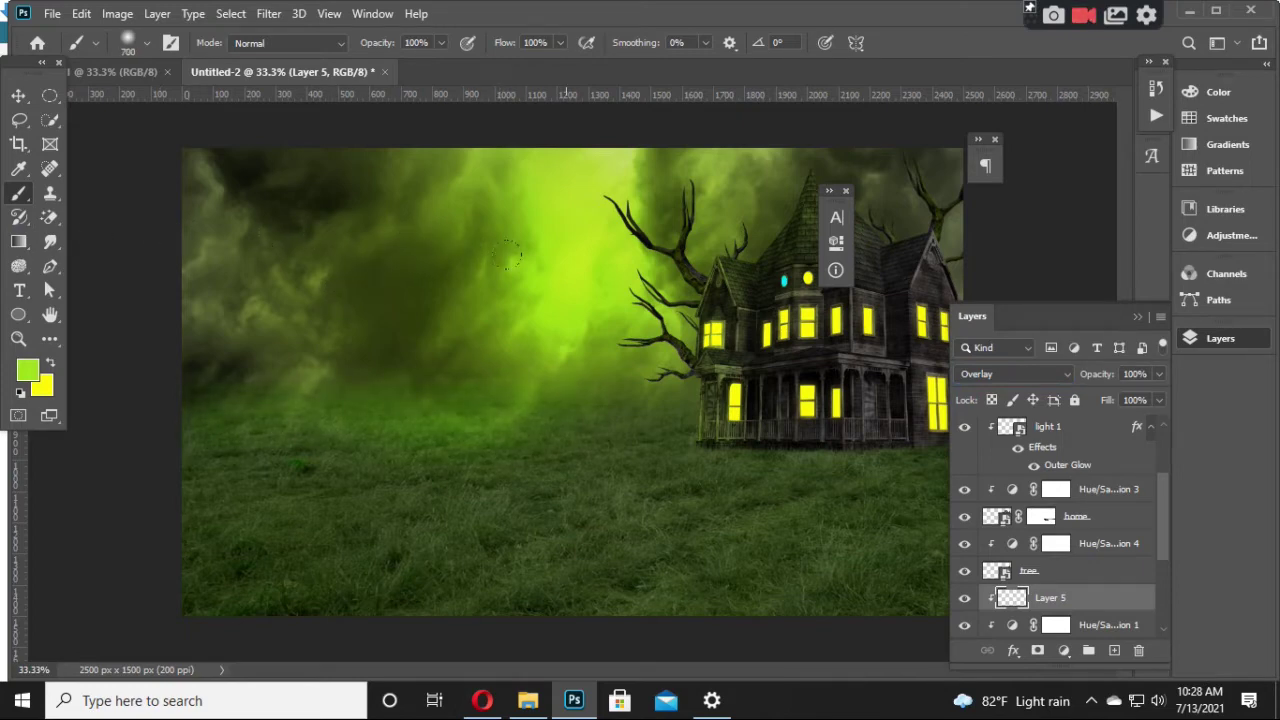
{"action": "left_click", "coordinate": [484, 258]}
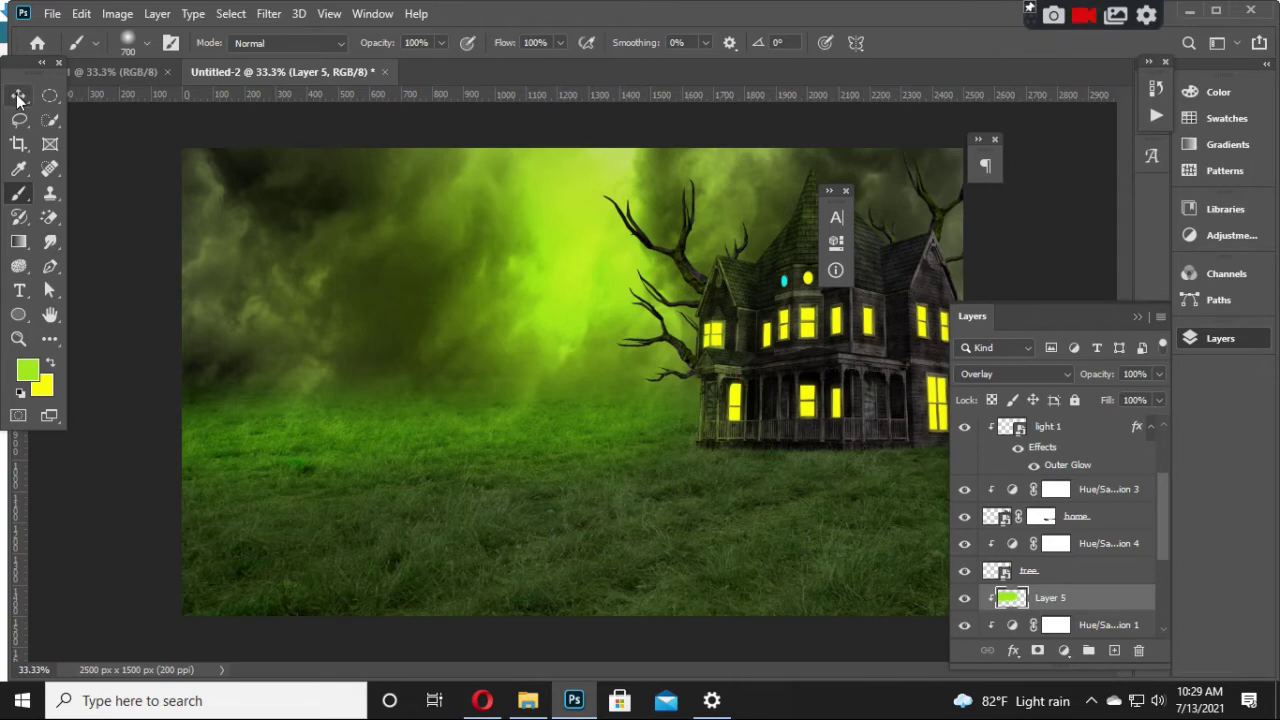
{"action": "left_click", "coordinate": [50, 366]}
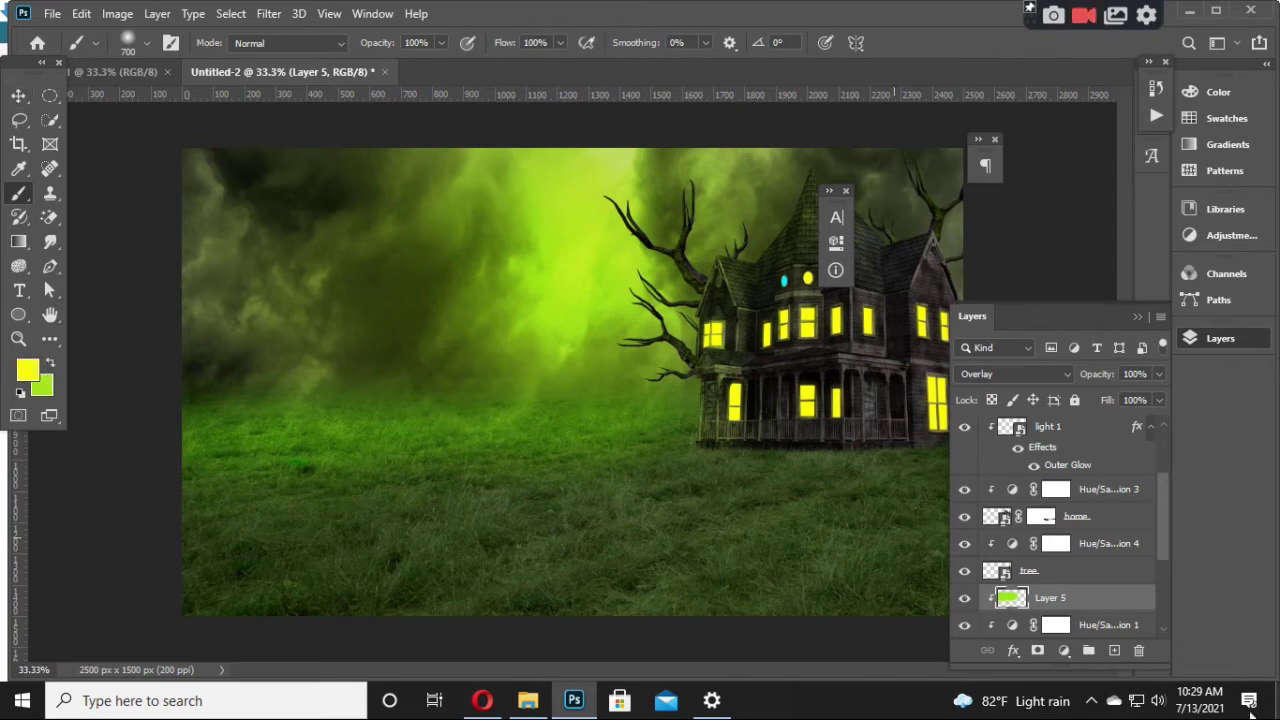
{"action": "left_click", "coordinate": [1113, 651]}
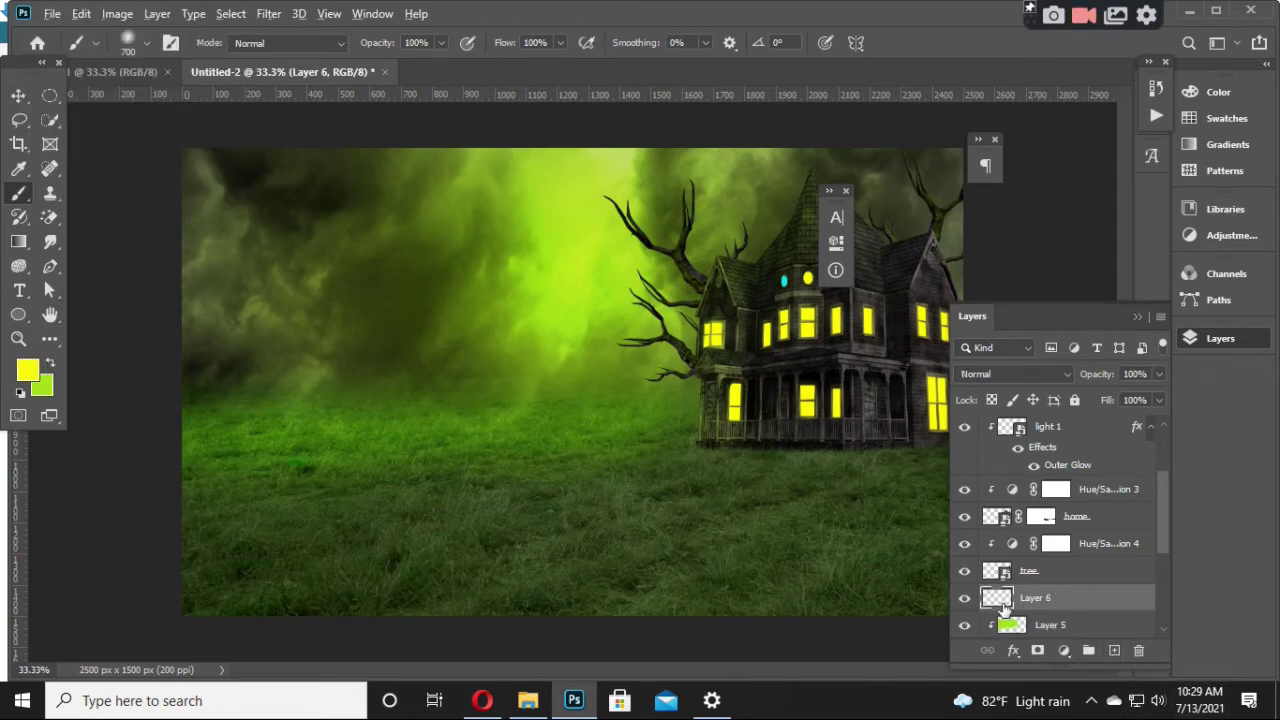
Step: Clip Layer 6 to Layer 5, paint yellow glow below the house, and set Overlay blending
{"action": "left_click", "coordinate": [997, 605], "text": "alt"}
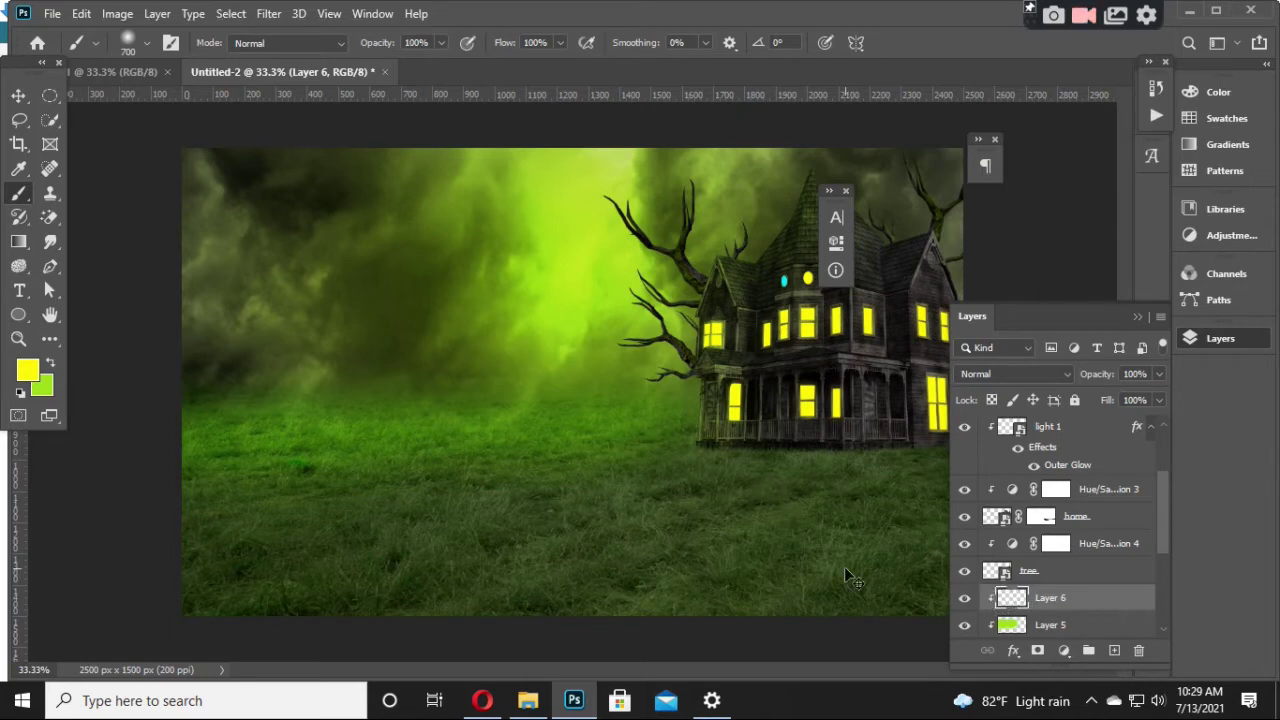
{"action": "key", "text": "ctrl+minus"}
{"action": "key", "text": "ctrl+minus"}
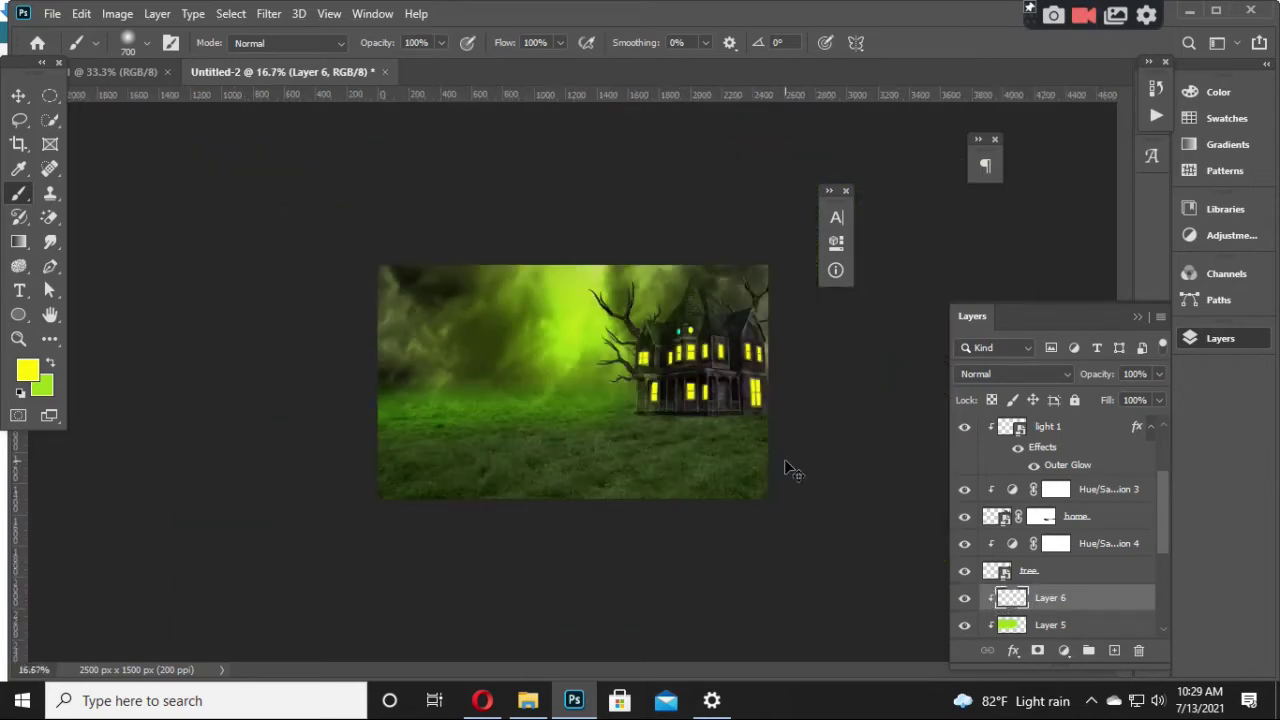
{"action": "key", "text": "ctrl+plus"}
{"action": "left_click_drag", "start_coordinate": [752, 357], "coordinate": [678, 344]}
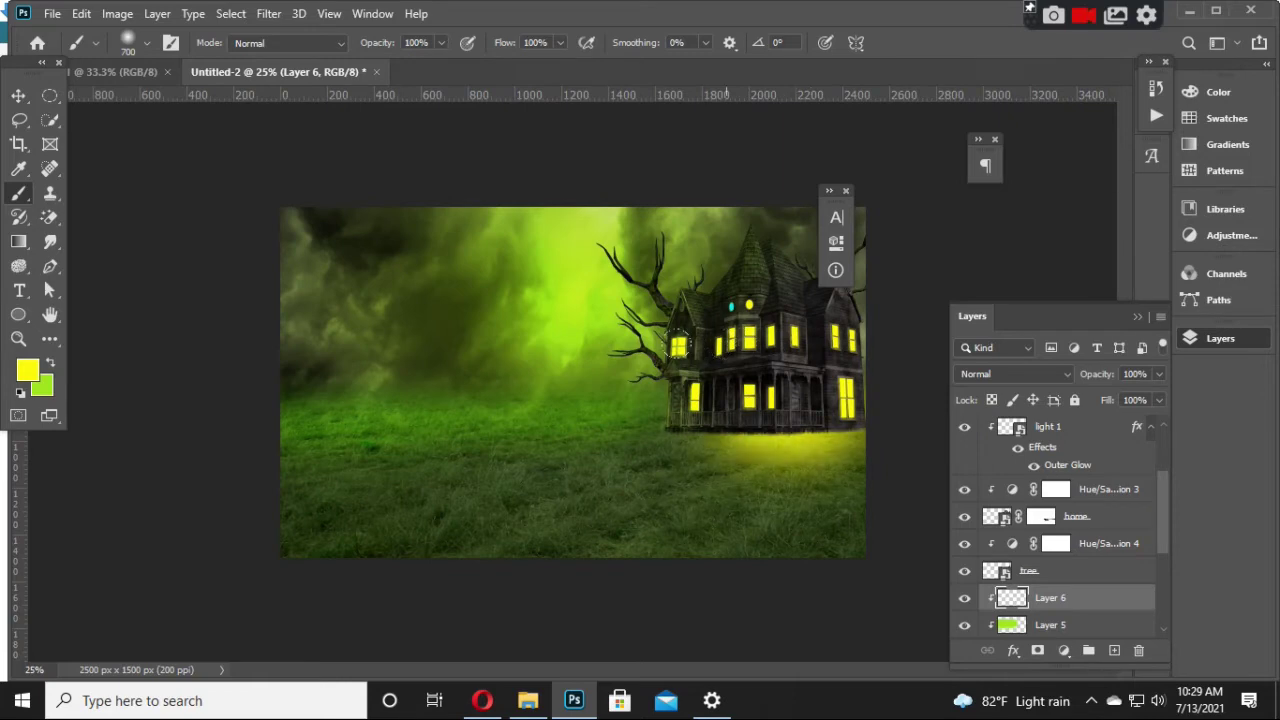
{"action": "left_click", "coordinate": [1012, 374]}
{"action": "left_click", "coordinate": [980, 443]}
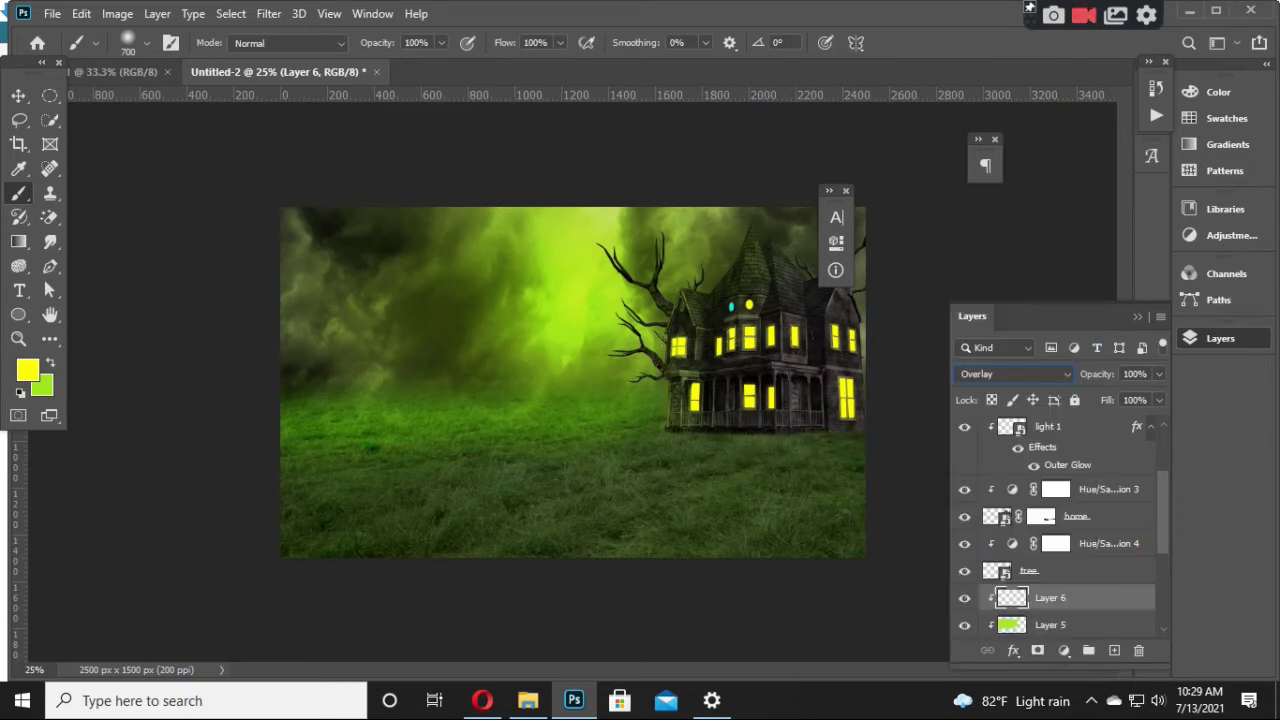
Step: Undo trial grass strokes and flatten the brush tip into an ellipse
{"action": "mouse_move", "coordinate": [818, 440]}
{"action": "left_mouse_down"}
{"action": "mouse_move", "coordinate": [621, 420]}
{"action": "mouse_move", "coordinate": [570, 468]}
{"action": "mouse_move", "coordinate": [800, 428]}
{"action": "left_mouse_up"}
{"action": "key", "text": "ctrl+z"}
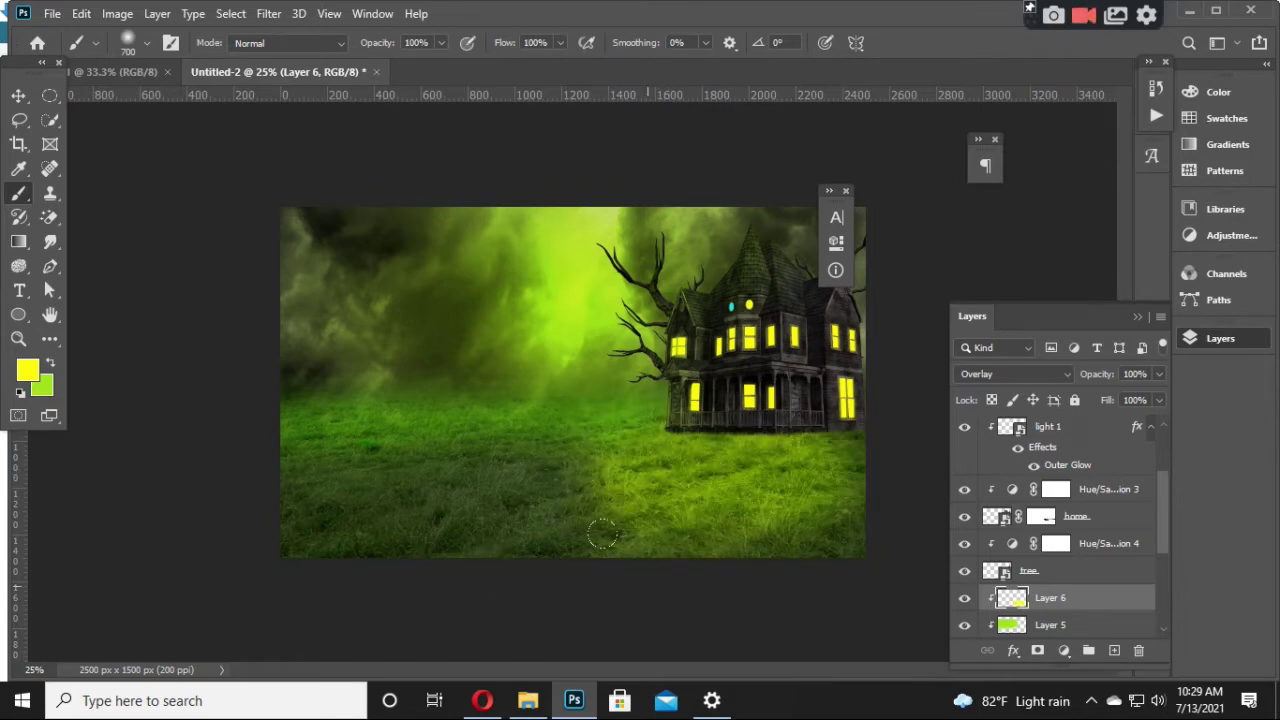
{"action": "key", "text": "ctrl+z"}
{"action": "right_click", "coordinate": [587, 425]}
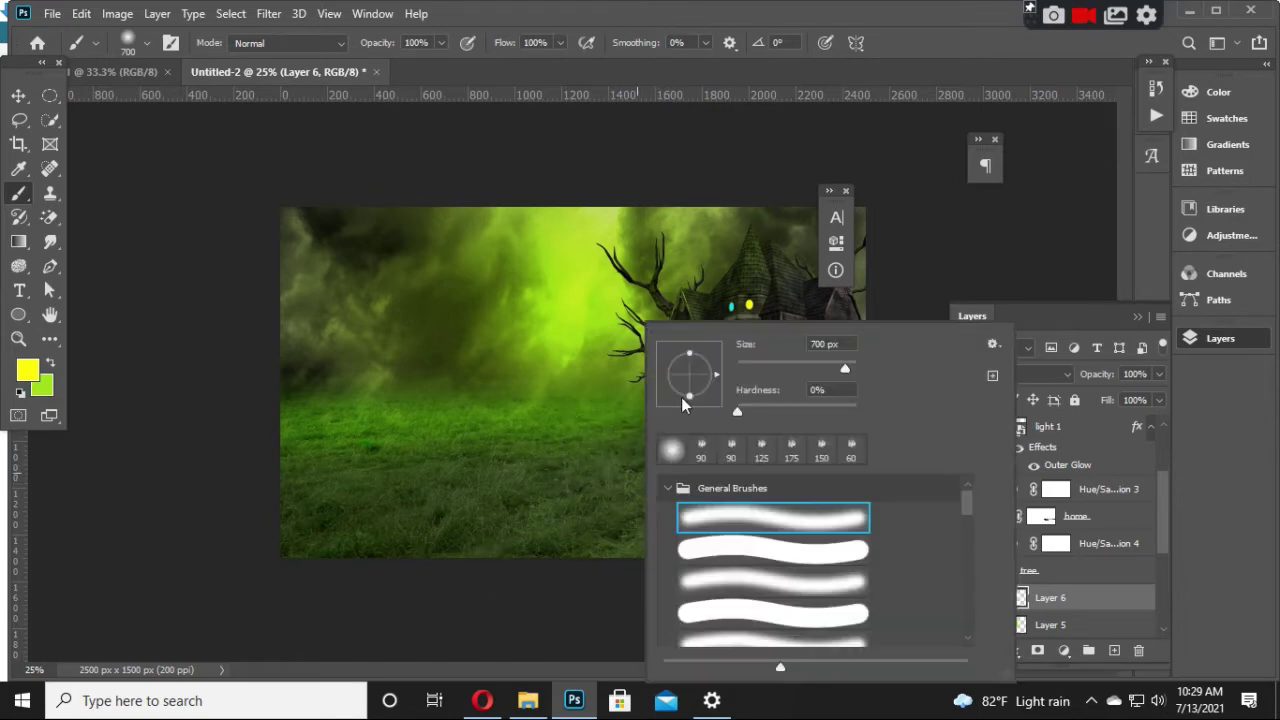
{"action": "left_click_drag", "start_coordinate": [530, 427], "coordinate": [560, 428]}
{"action": "key", "text": "ctrl+z"}
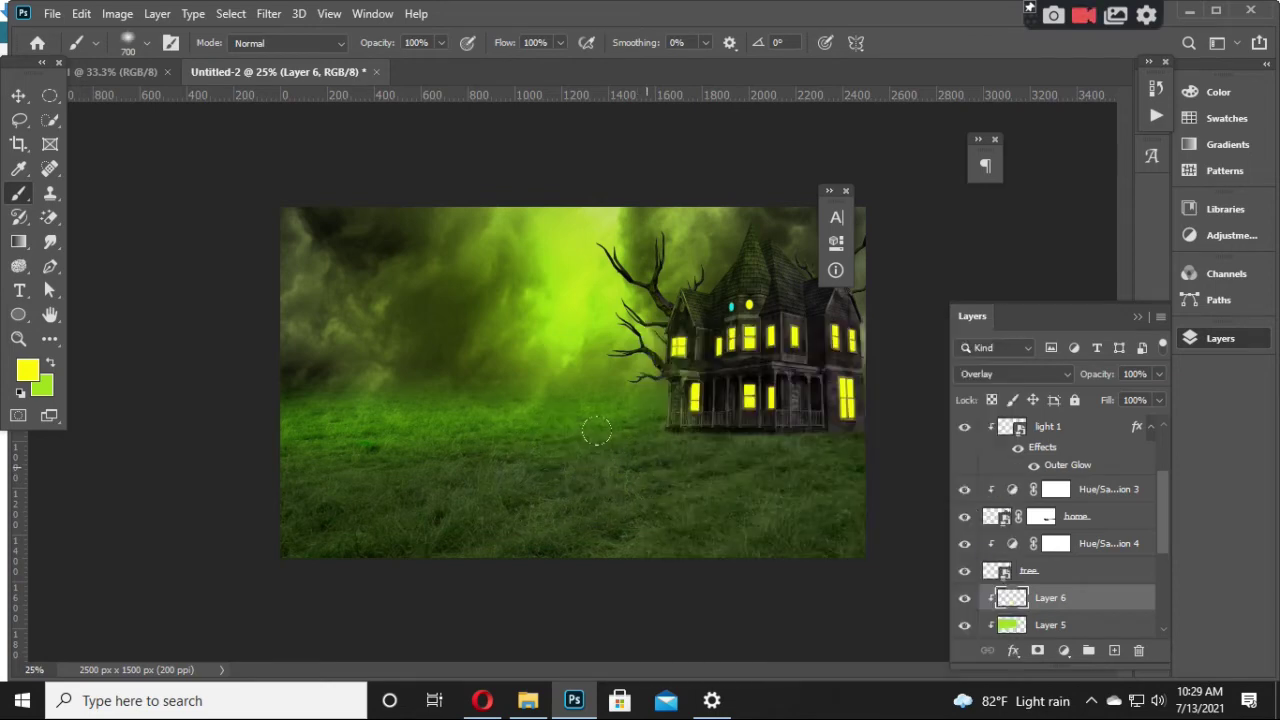
{"action": "right_click", "coordinate": [697, 404]}
{"action": "left_click_drag", "start_coordinate": [700, 391], "coordinate": [705, 385]}
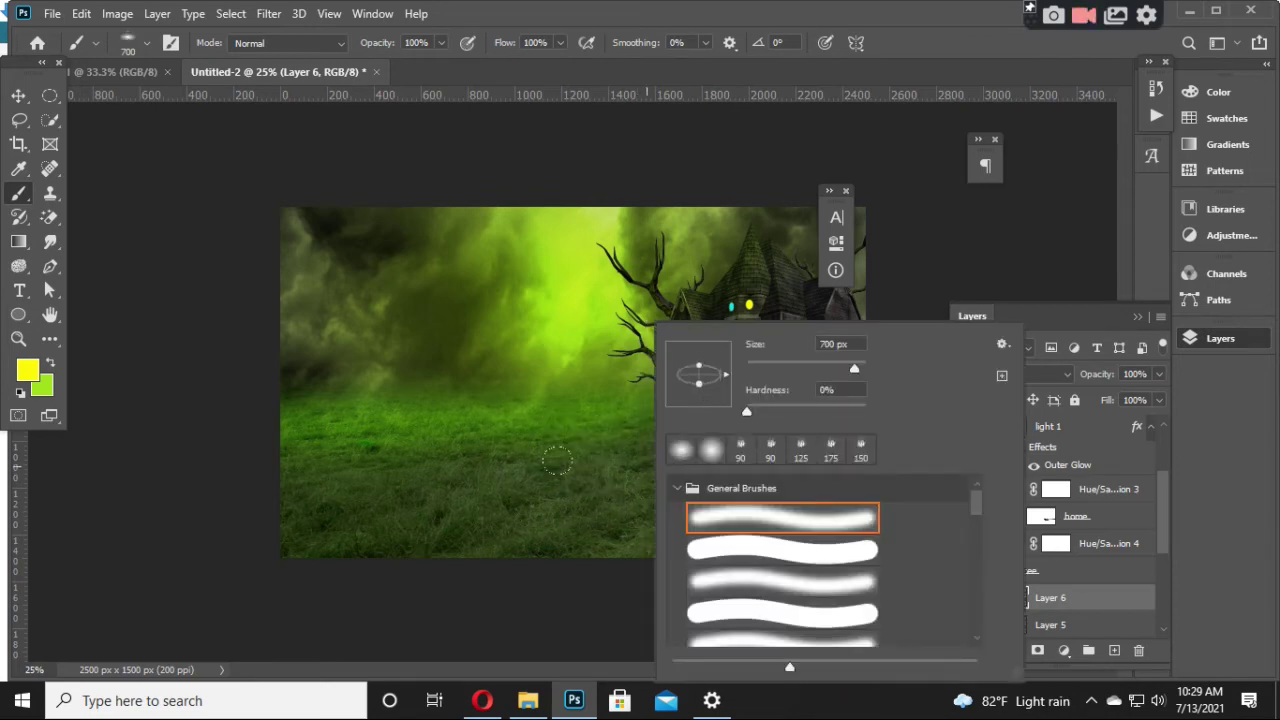
{"action": "key", "text": "Return"}
Step: Enlarge the brush and brighten the grass at the lower right of the house
{"action": "key", "text": "bracketright"}
{"action": "key", "text": "bracketright"}
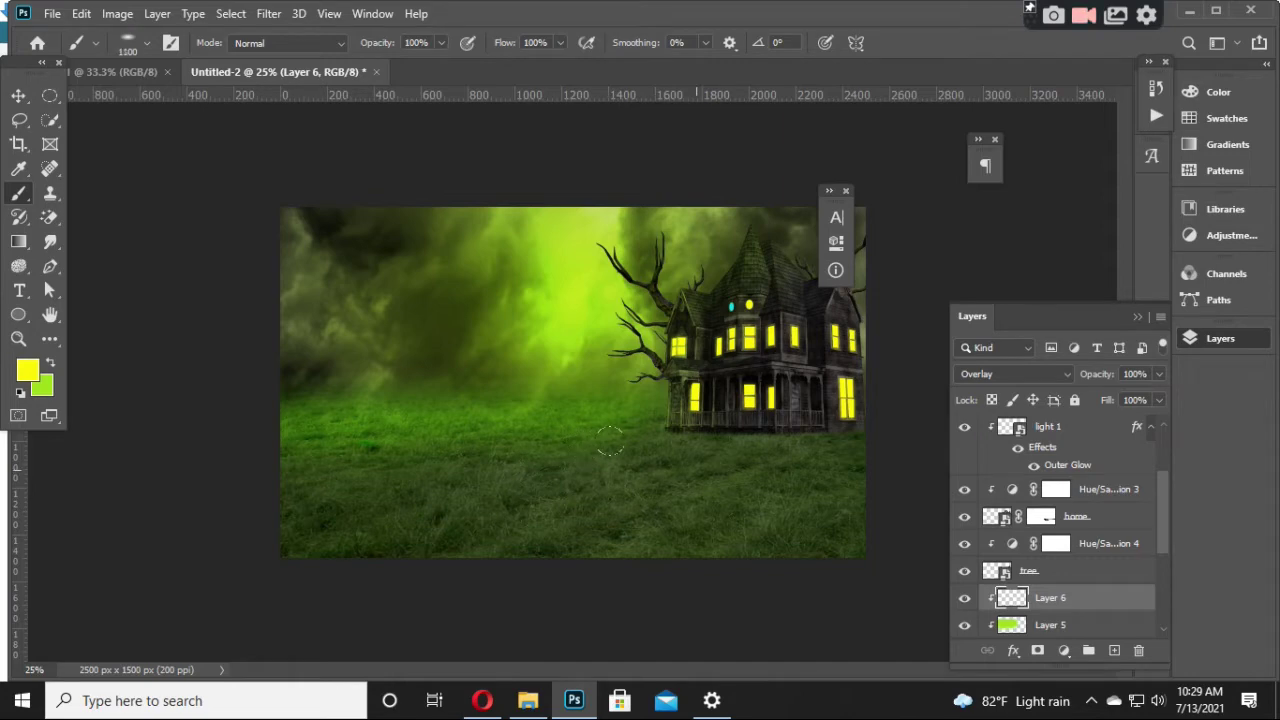
{"action": "left_click_drag", "start_coordinate": [583, 452], "coordinate": [766, 510]}
{"action": "key", "text": "bracketright"}
{"action": "key", "text": "bracketright"}
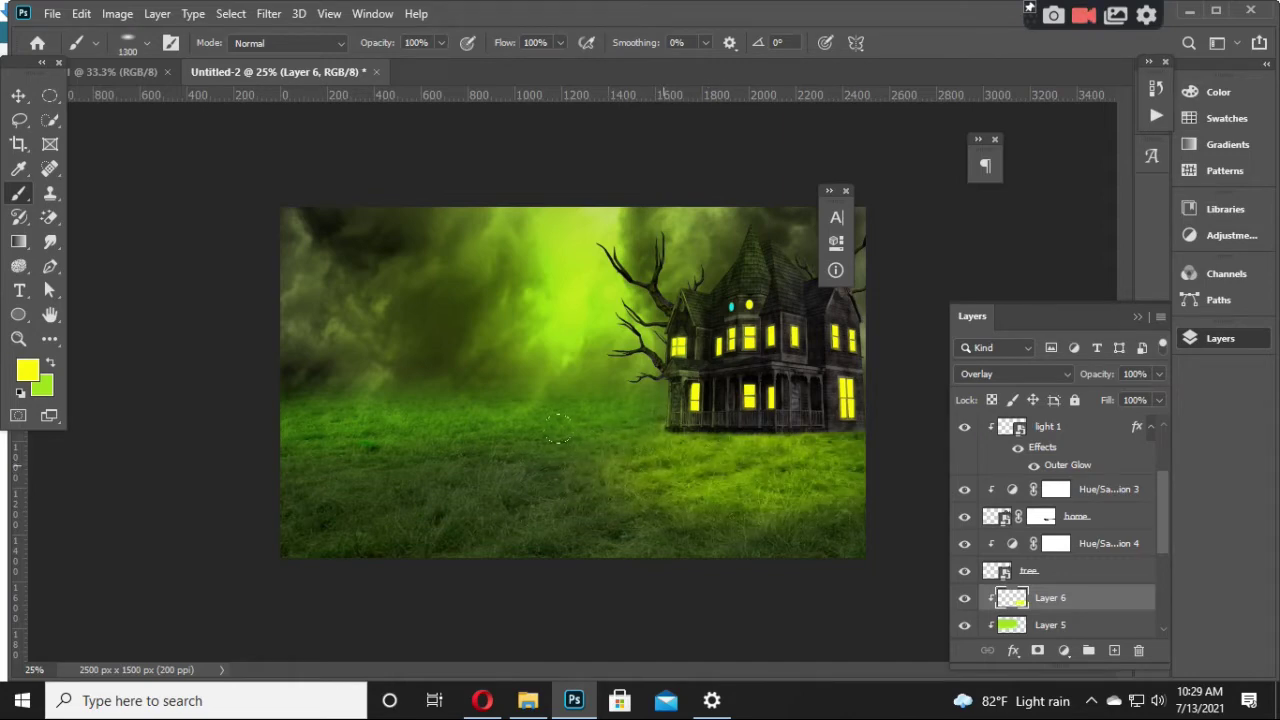
{"action": "key", "text": "ctrl+z"}
{"action": "right_click", "coordinate": [713, 484]}
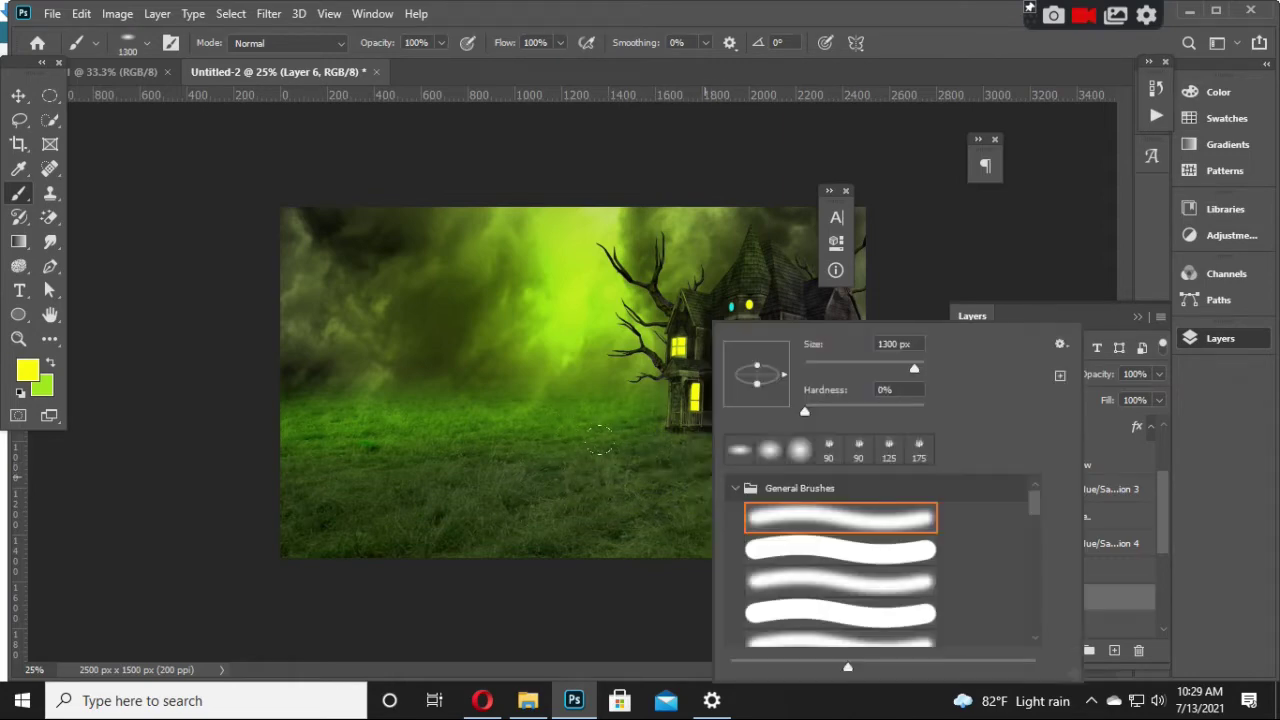
{"action": "key", "text": "Escape"}
{"action": "left_click_drag", "start_coordinate": [748, 473], "coordinate": [805, 473]}
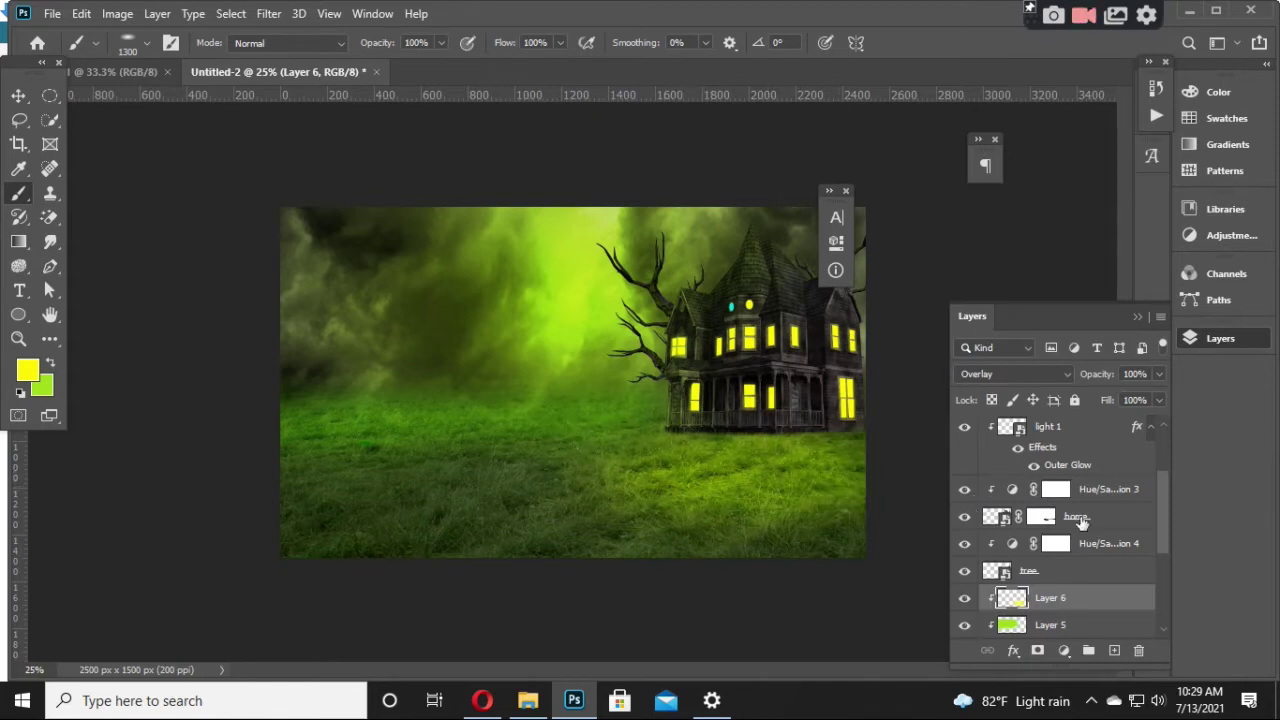
Step: Enlarge the glow layer to about 137%, shift it up-right, and paint glow over the front grass
{"action": "key", "text": "ctrl+t"}
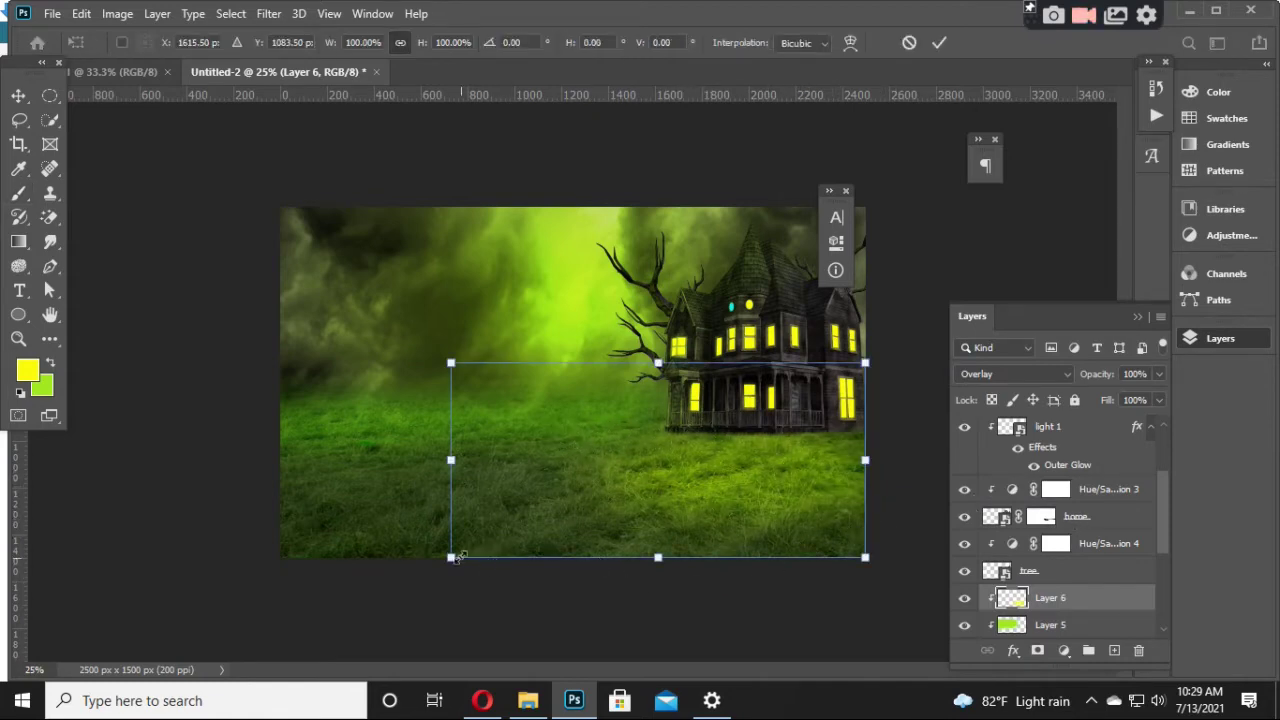
{"action": "left_click_drag", "start_coordinate": [455, 560], "coordinate": [300, 592]}
{"action": "left_click_drag", "start_coordinate": [868, 469], "coordinate": [800, 501]}
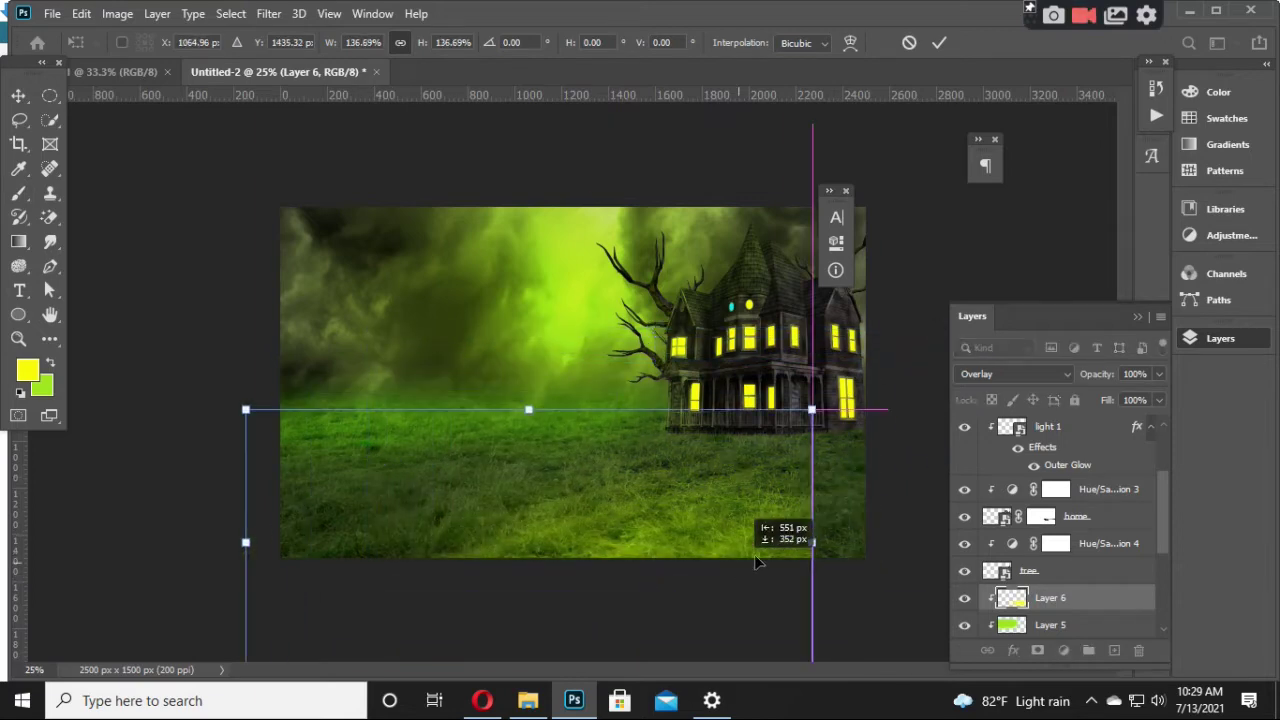
{"action": "key", "text": "Return"}
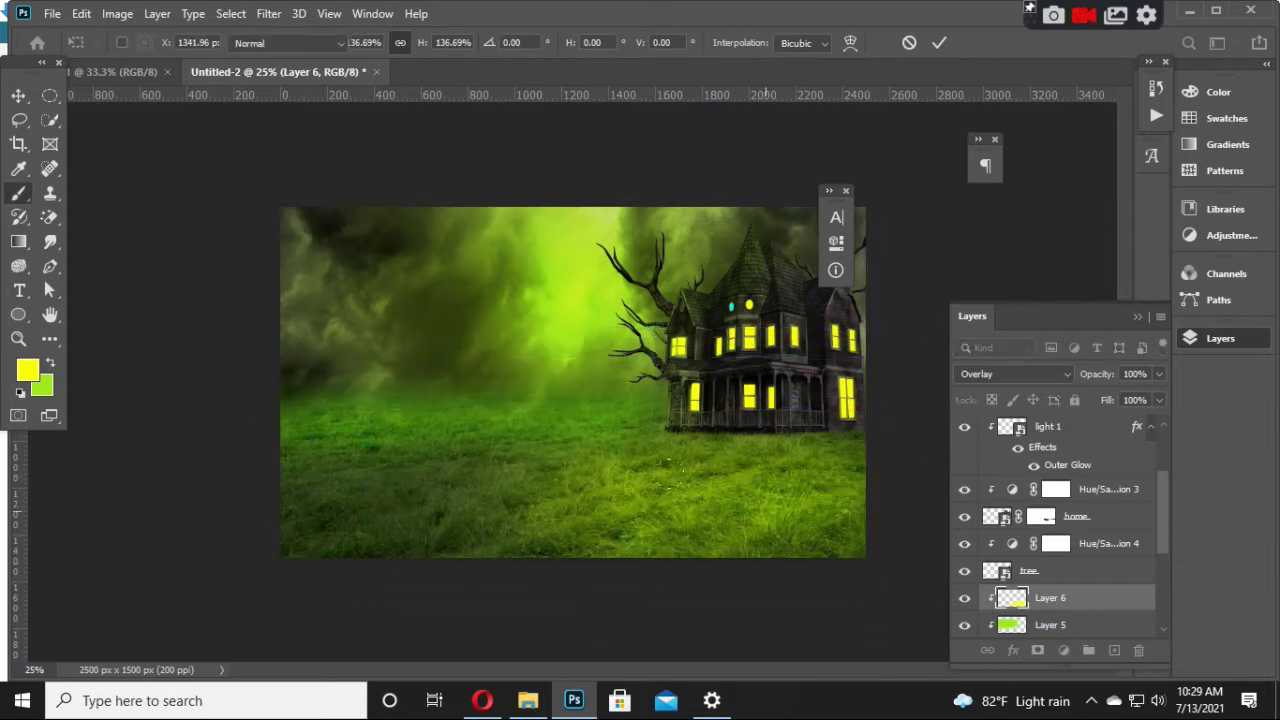
{"action": "key", "text": "b"}
{"action": "left_click_drag", "start_coordinate": [780, 450], "coordinate": [697, 473]}
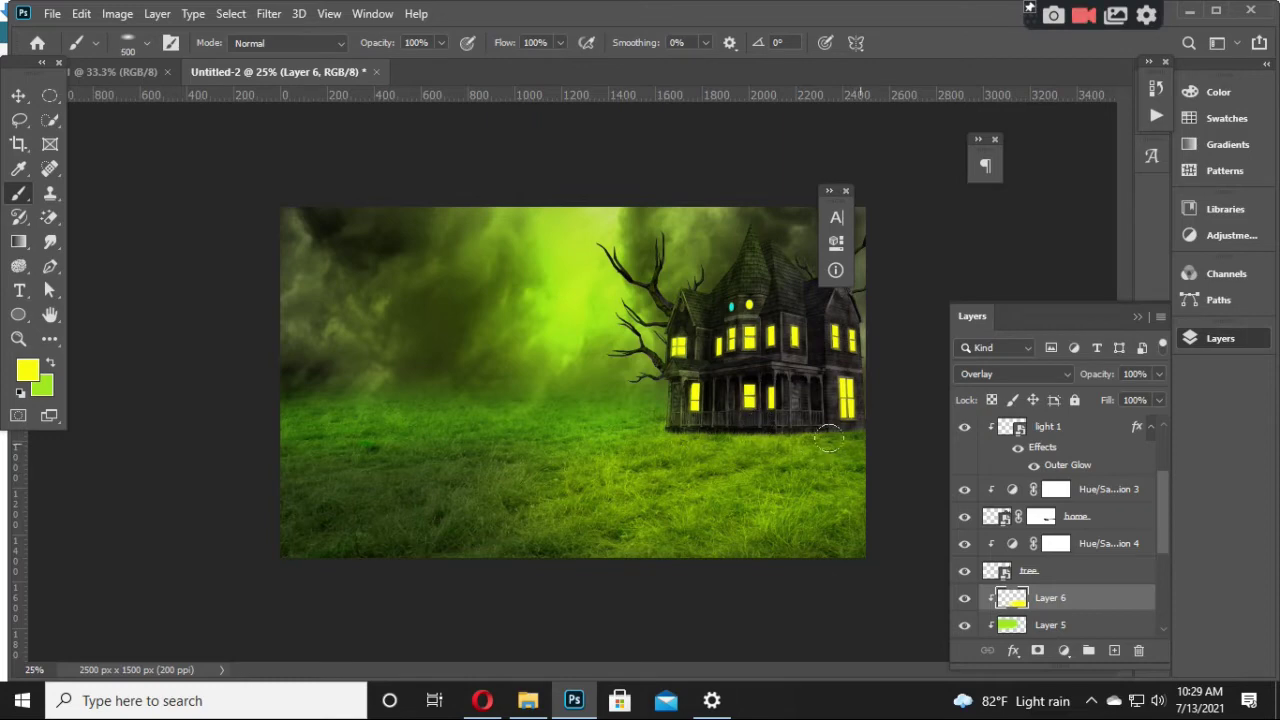
Step: Lower the glow layer's opacity to 70% after comparing it hidden and shown
{"action": "key", "text": "v"}
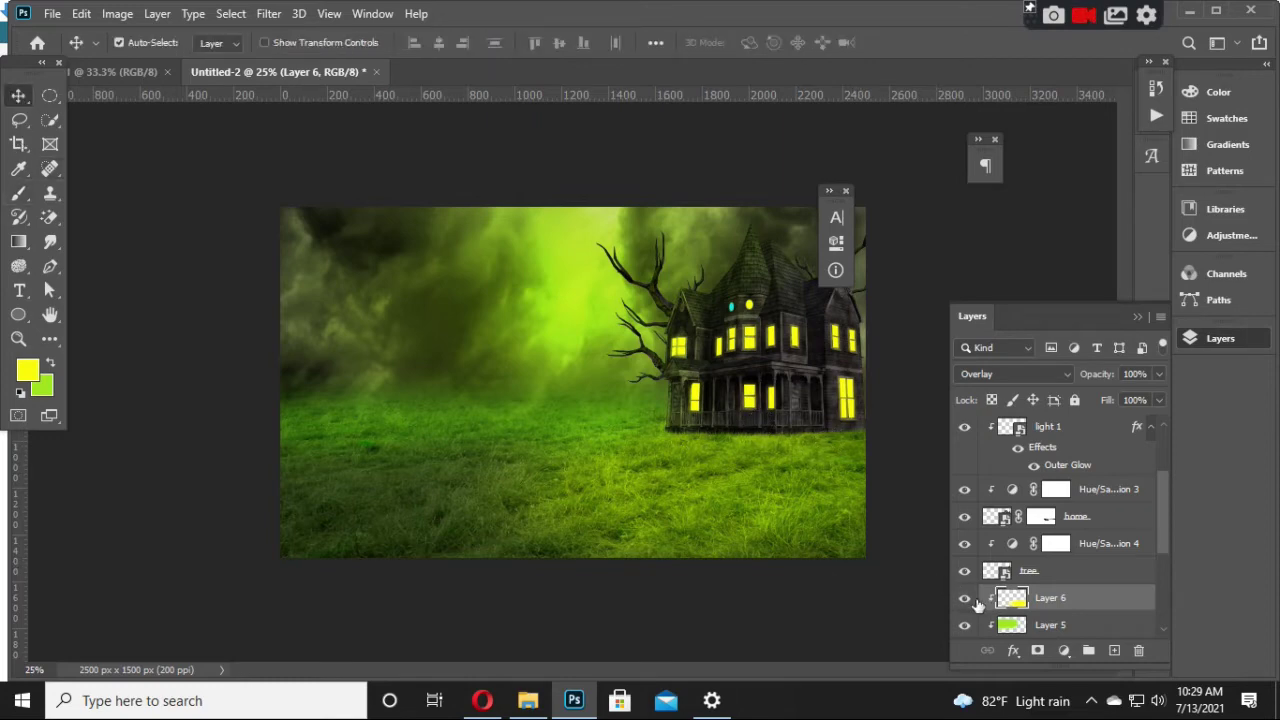
{"action": "left_click", "coordinate": [966, 598]}
{"action": "left_click_drag", "start_coordinate": [1101, 374], "coordinate": [1072, 382]}
{"action": "key", "text": "ctrl+plus"}
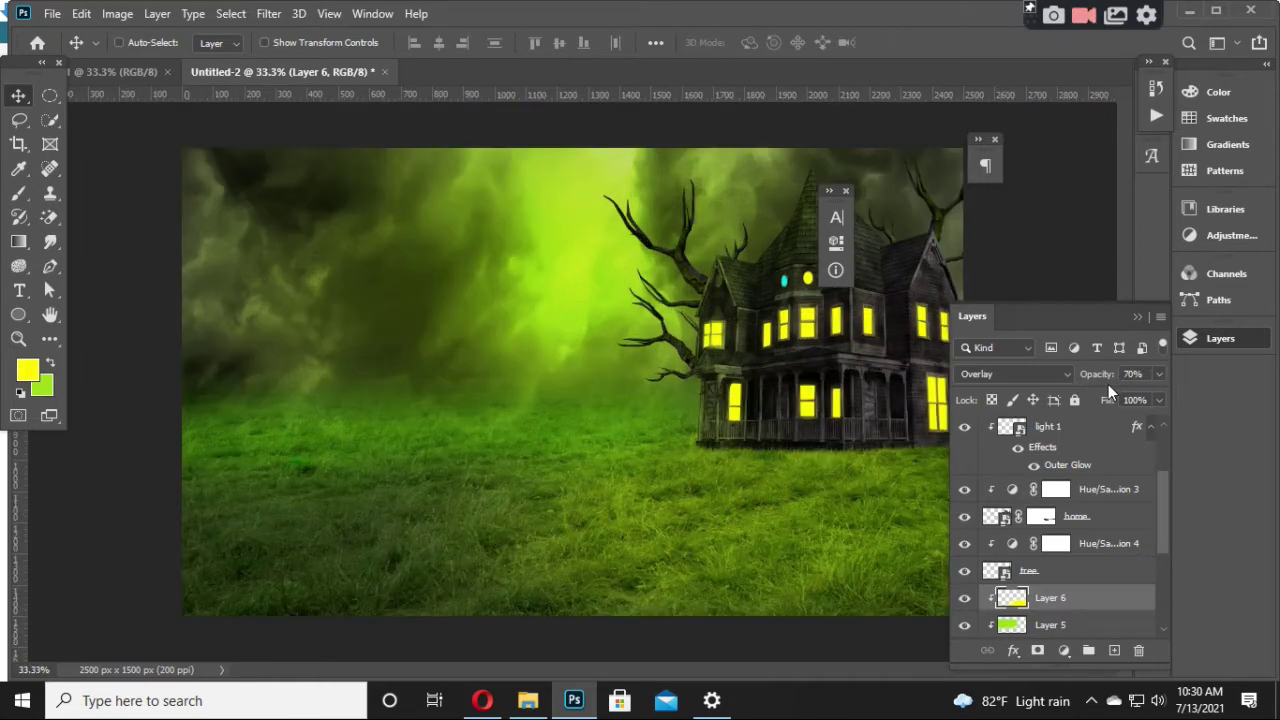
{"action": "key", "text": "ctrl+minus"}
{"action": "key", "text": "ctrl+minus"}
{"action": "key", "text": "ctrl+plus"}
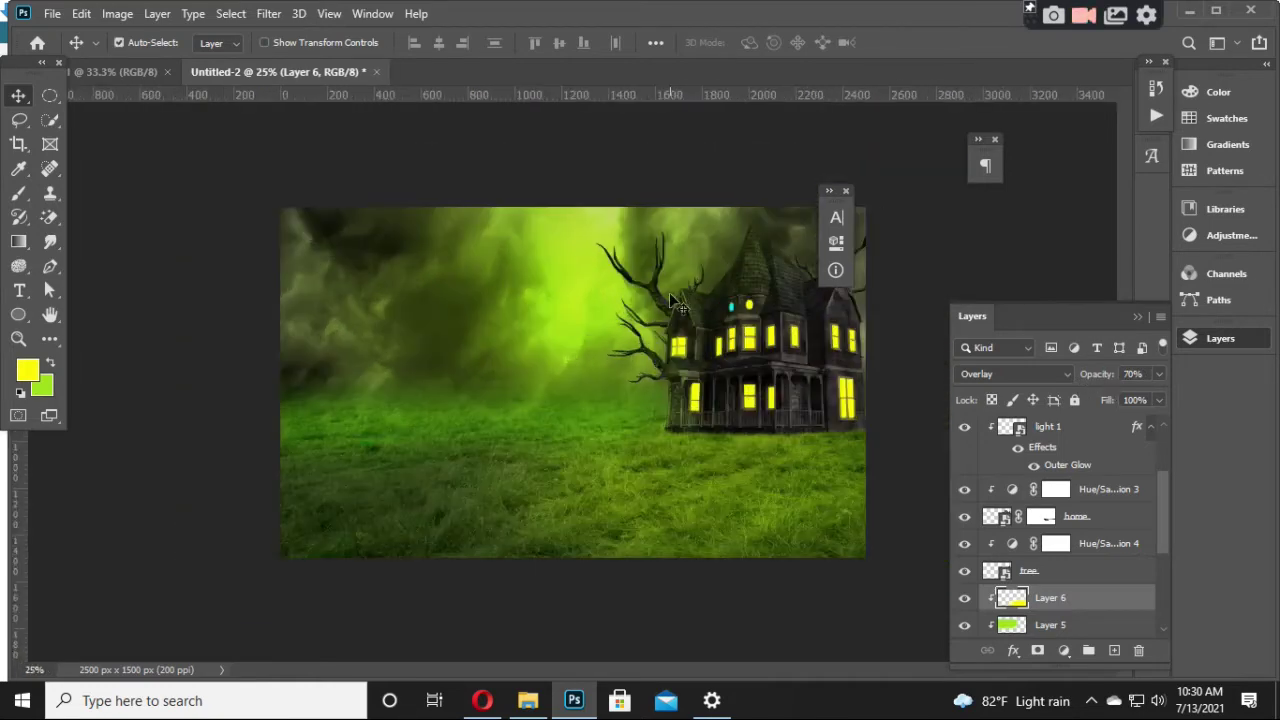
Step: Toggle Layer 1 copy and Hue/Saturation 1 visibility to compare the scene
{"action": "left_click", "coordinate": [551, 315], "text": "ctrl"}
{"action": "left_click", "coordinate": [964, 625]}
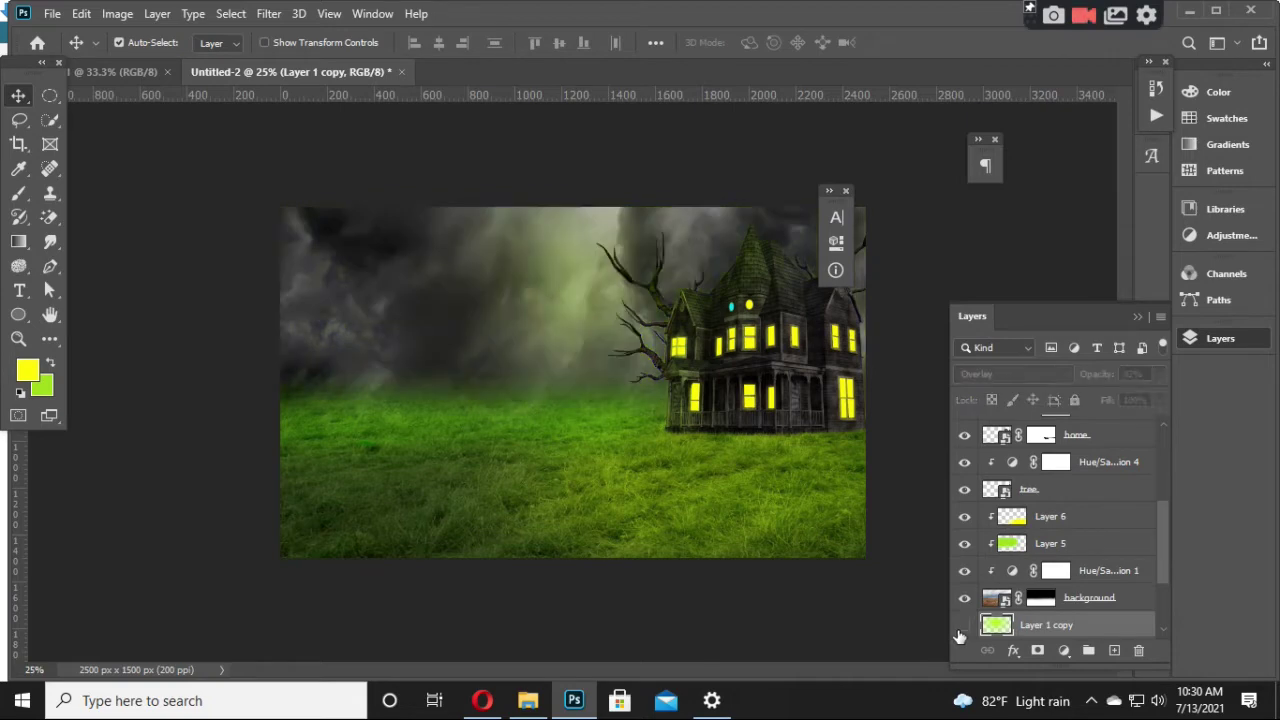
{"action": "scroll", "coordinate": [975, 625], "scroll_direction": "down", "scroll_amount": 1}
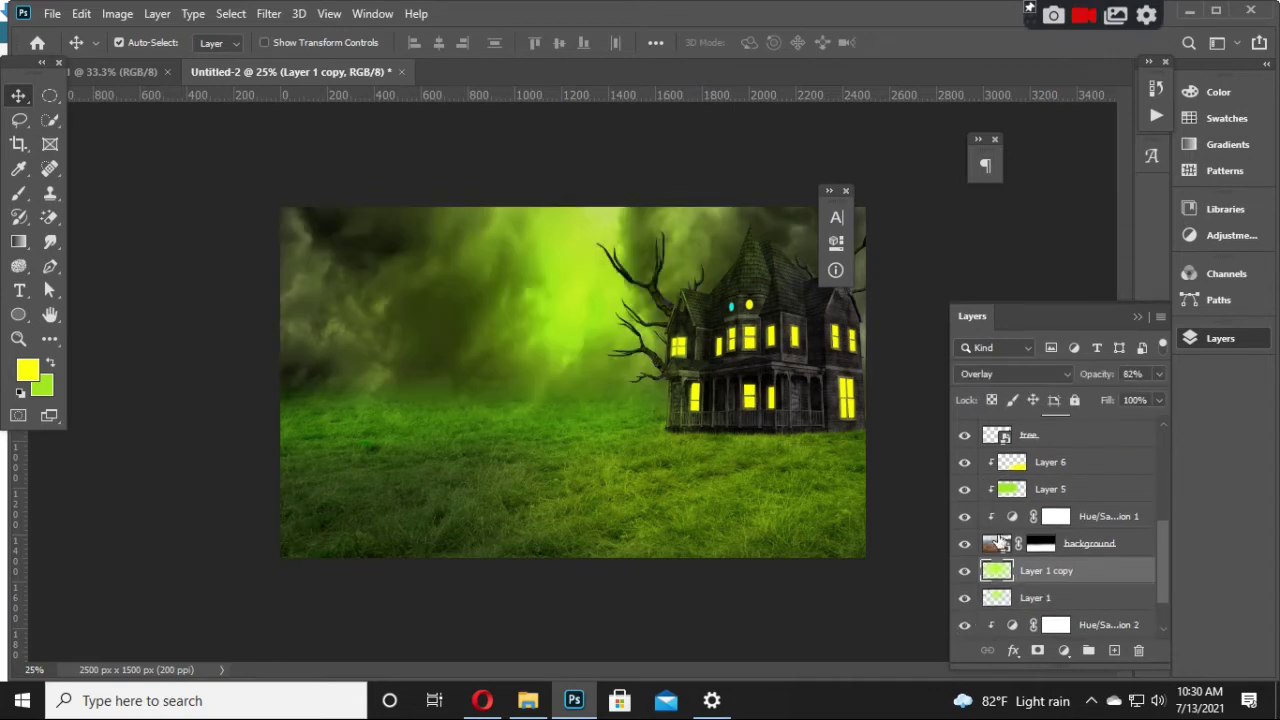
{"action": "left_click", "coordinate": [964, 516]}
{"action": "scroll", "coordinate": [975, 568], "scroll_direction": "down", "scroll_amount": 1}
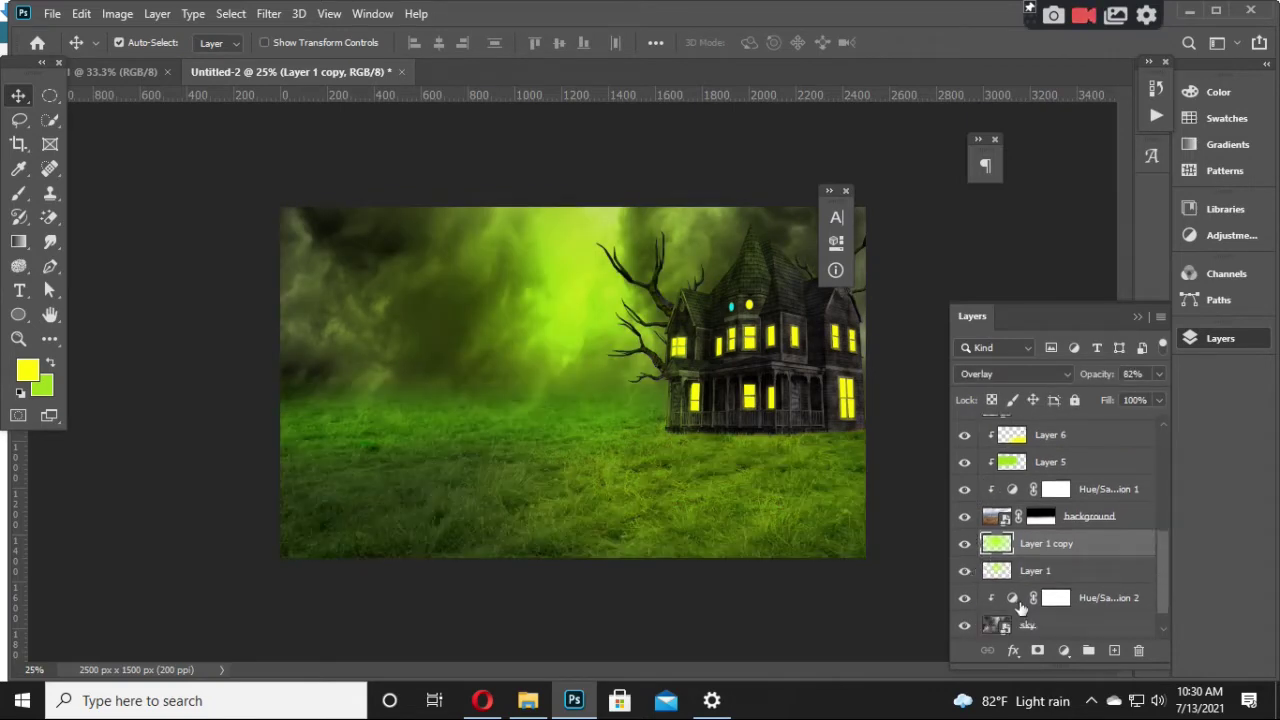
Step: Lower the Hue/Saturation 2 lightness to darken the foggy sky
{"action": "double_click", "coordinate": [1012, 597]}
{"action": "scroll", "coordinate": [693, 383], "scroll_direction": "down", "scroll_amount": 1}
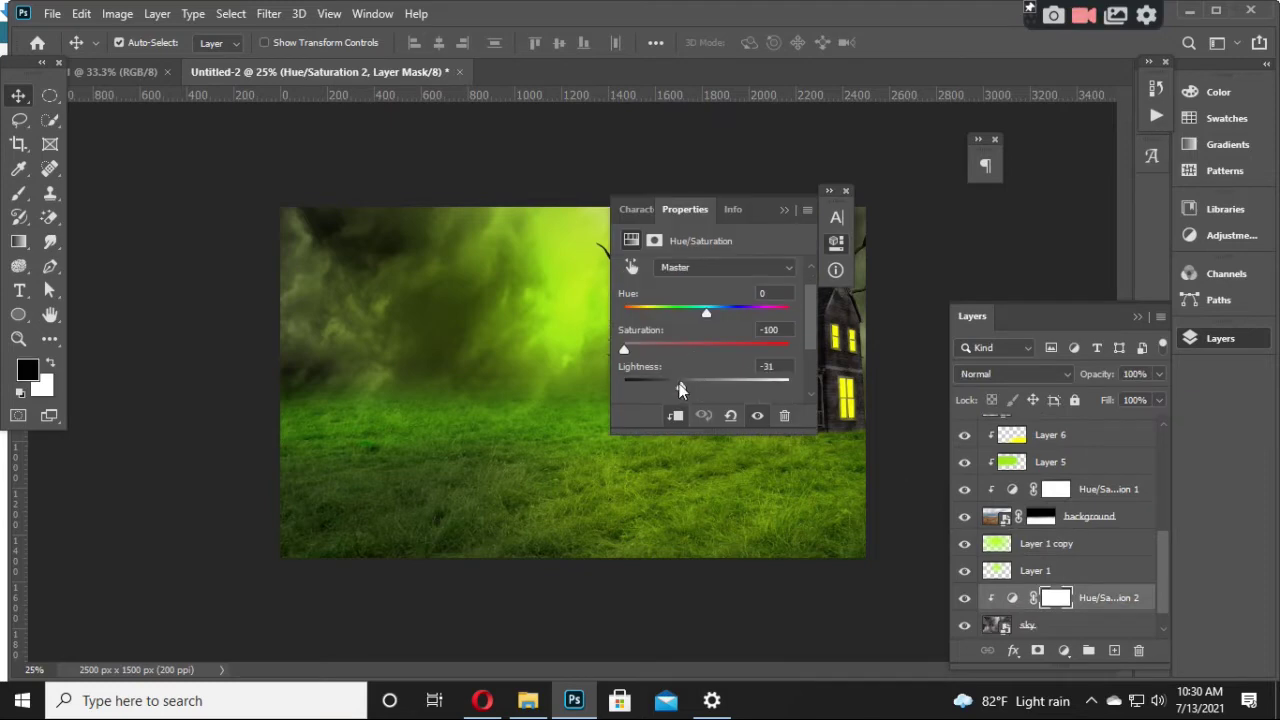
{"action": "left_click_drag", "start_coordinate": [706, 386], "coordinate": [663, 389]}
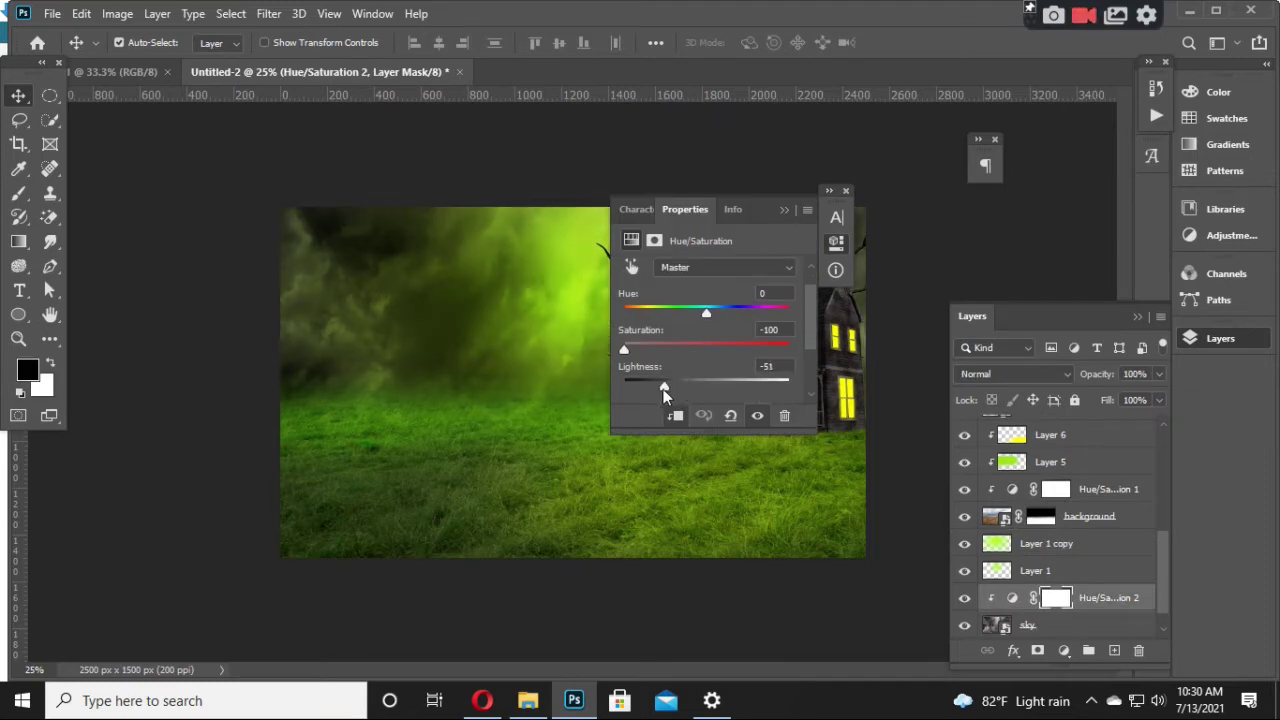
{"action": "left_click", "coordinate": [784, 209]}
Step: Lower the Hue/Saturation 1 lightness to darken the grass, comparing before and after
{"action": "double_click", "coordinate": [1012, 490]}
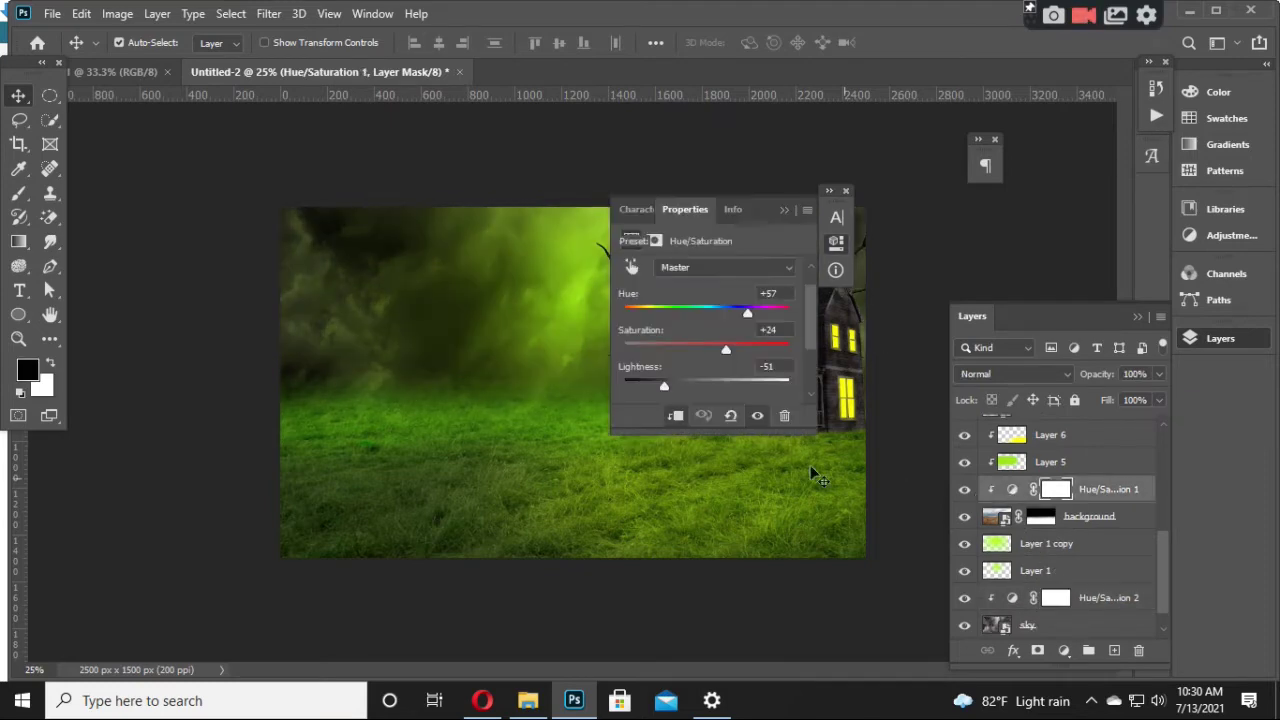
{"action": "left_click_drag", "start_coordinate": [706, 381], "coordinate": [655, 385]}
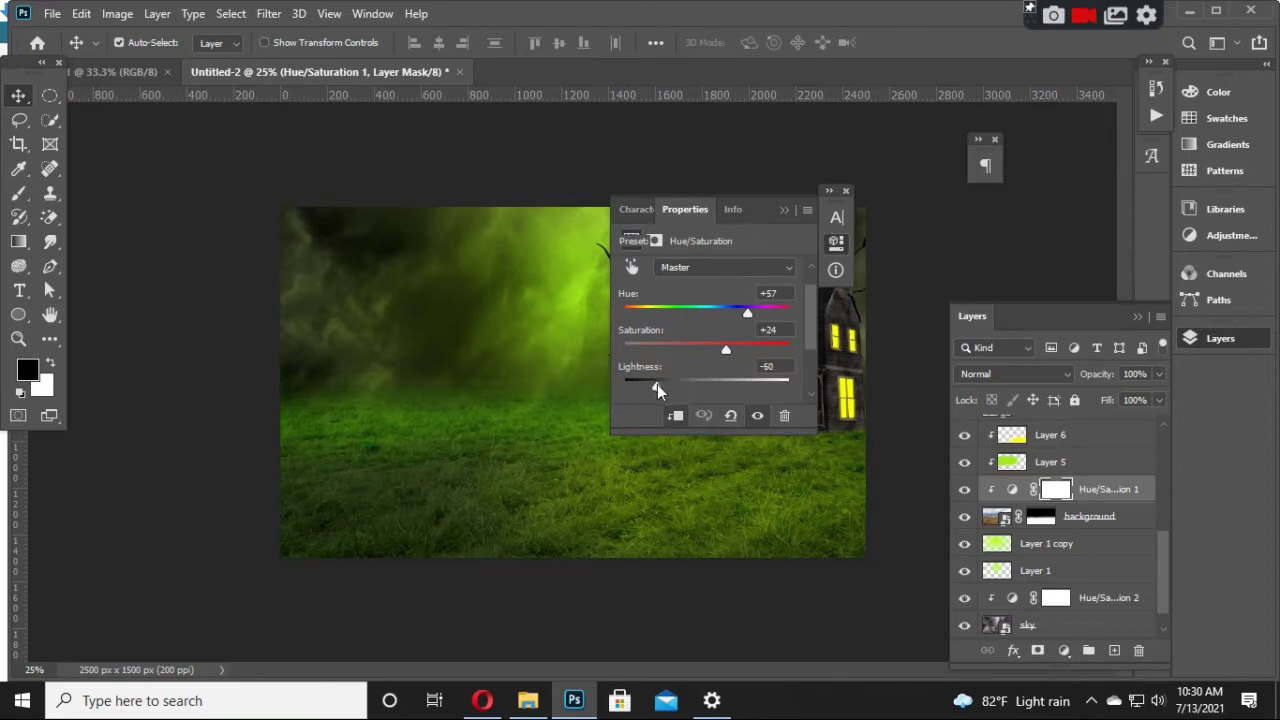
{"action": "left_click_drag", "start_coordinate": [750, 212], "coordinate": [1096, 234]}
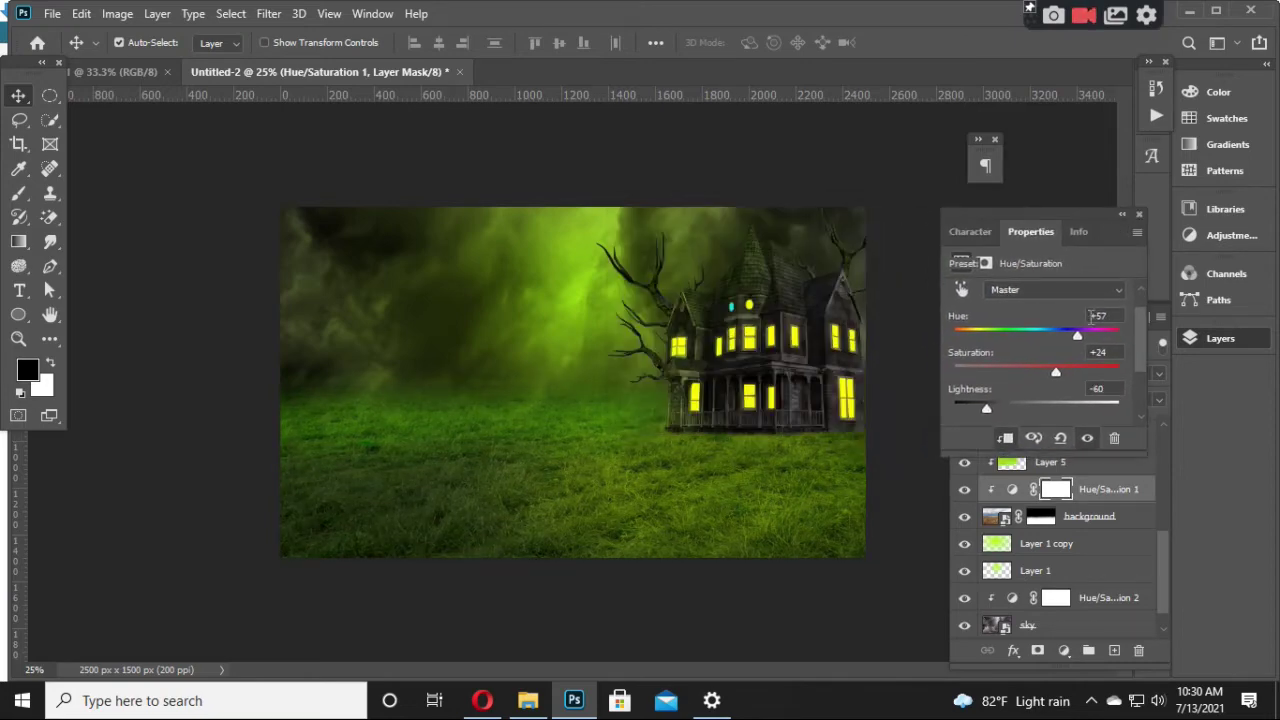
{"action": "left_click_drag", "start_coordinate": [986, 408], "coordinate": [993, 408]}
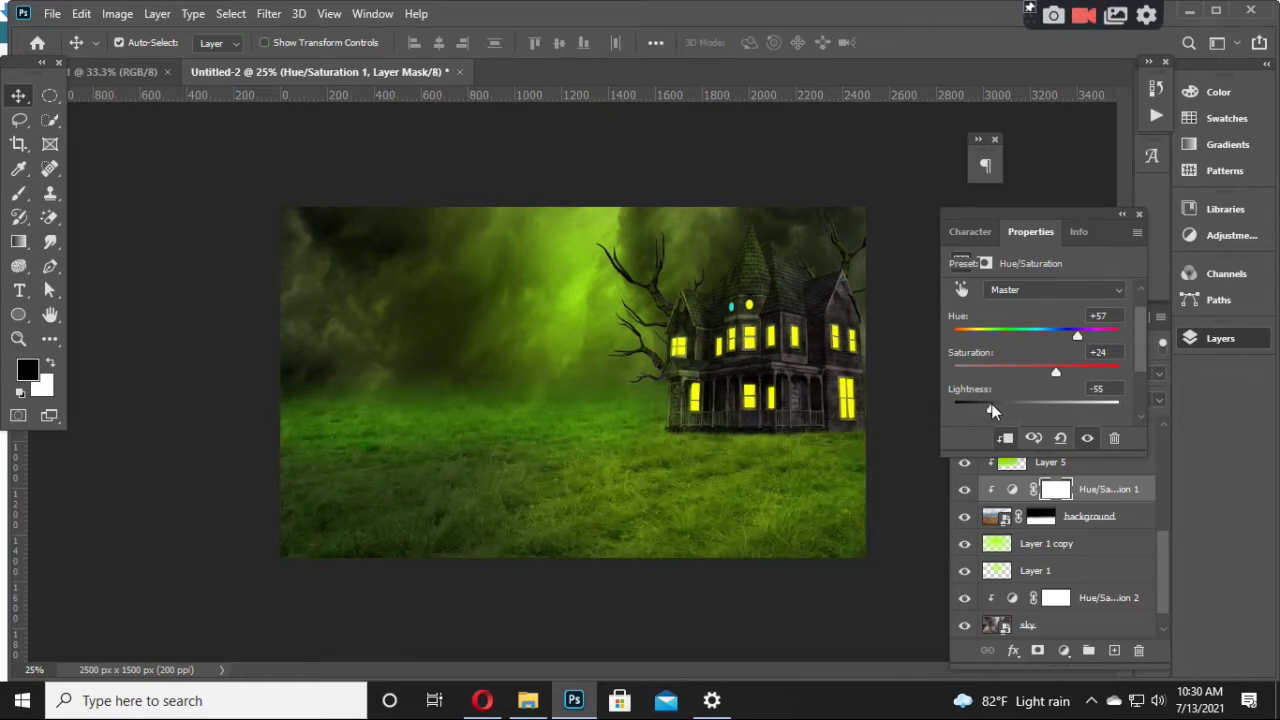
{"action": "left_click_drag", "start_coordinate": [991, 410], "coordinate": [990, 409]}
{"action": "left_click", "coordinate": [1123, 217]}
{"action": "left_click", "coordinate": [964, 489]}
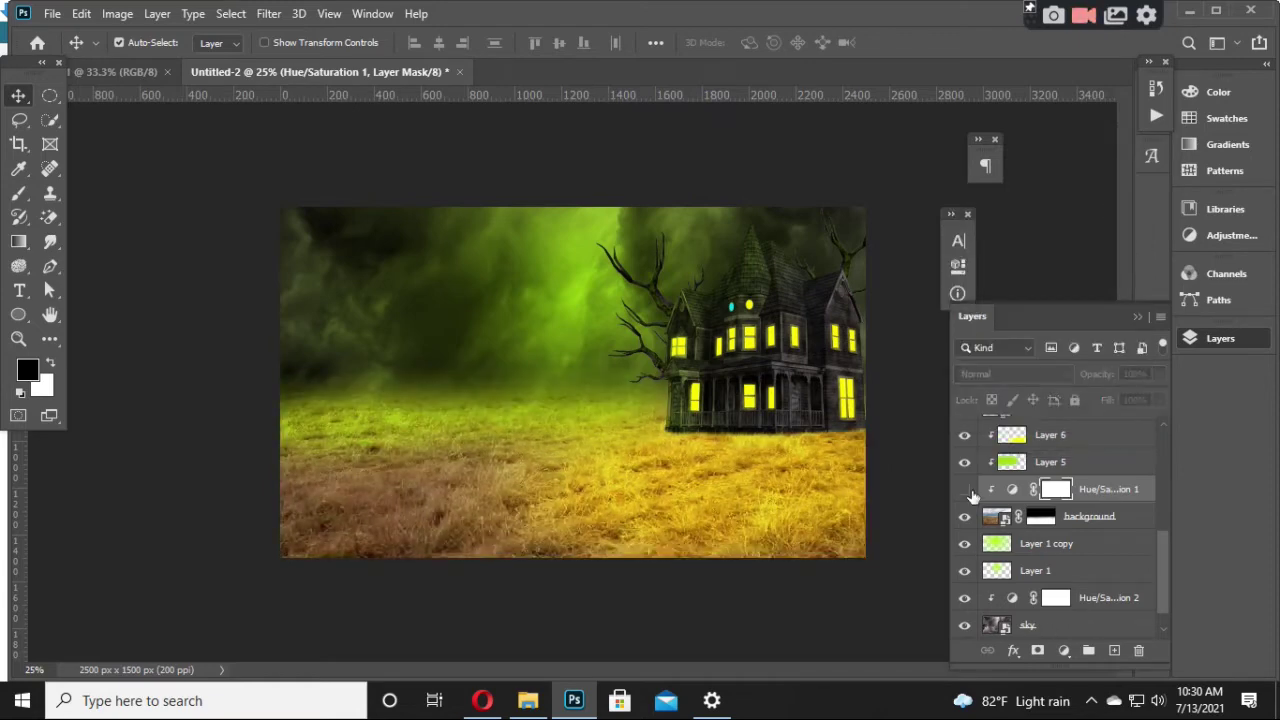
Step: Set Hue/Saturation 1 saturation to -100 to fully desaturate the grass
{"action": "double_click", "coordinate": [1012, 489]}
{"action": "mouse_move", "coordinate": [808, 372]}
{"action": "left_mouse_down"}
{"action": "mouse_move", "coordinate": [745, 373]}
{"action": "mouse_move", "coordinate": [700, 406]}
{"action": "left_mouse_up"}
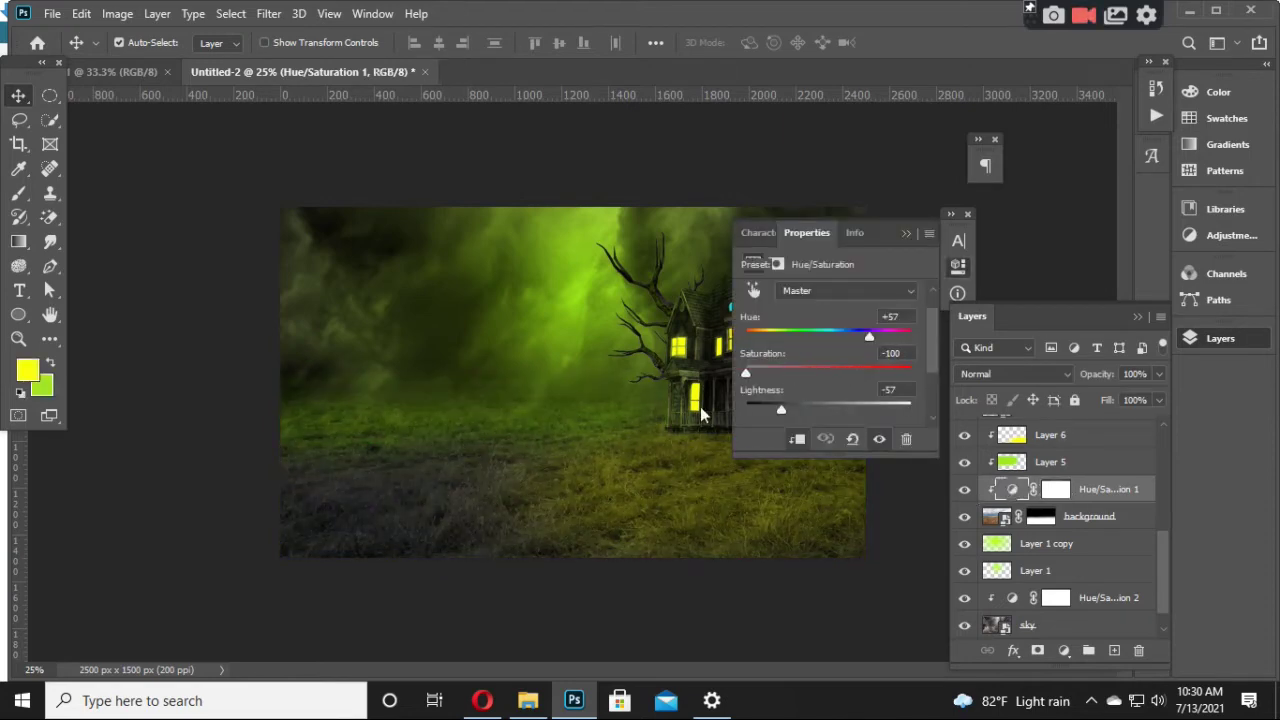
{"action": "left_click", "coordinate": [904, 235]}
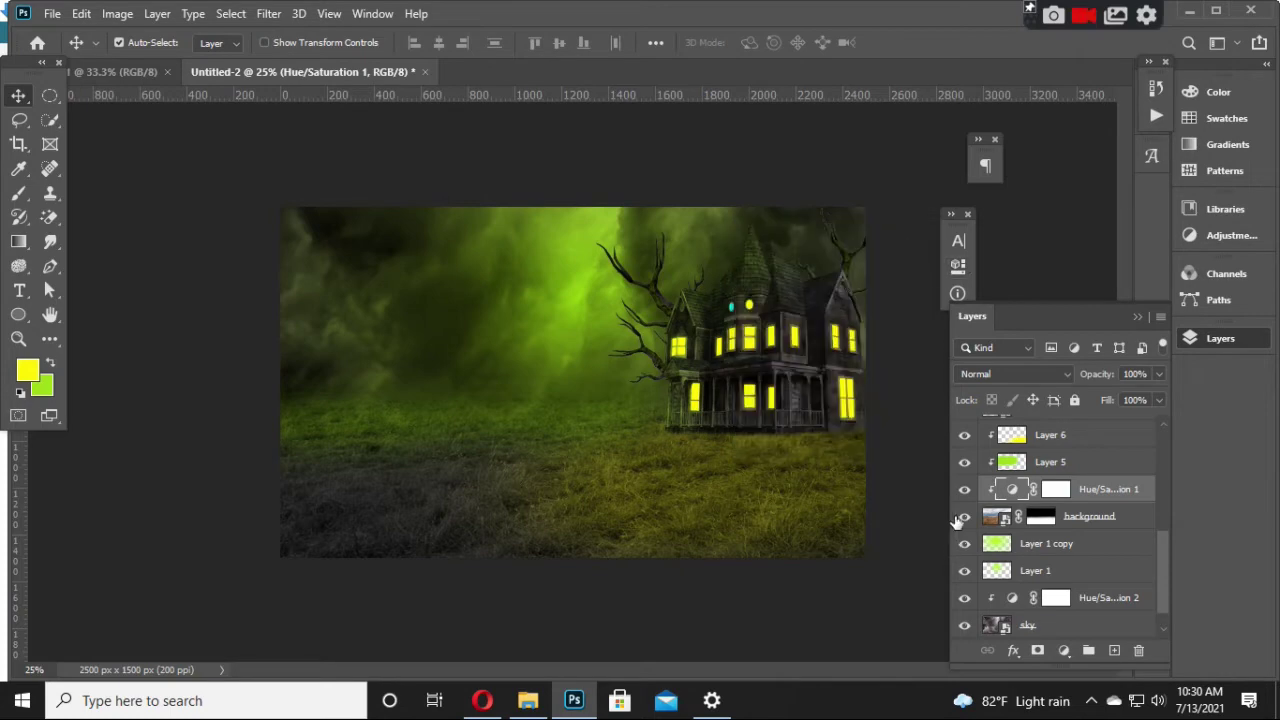
{"action": "left_click", "coordinate": [964, 489]}
Step: Select Layer 5 and set up an enlarged soft brush for the grass
{"action": "left_click", "coordinate": [1056, 462]}
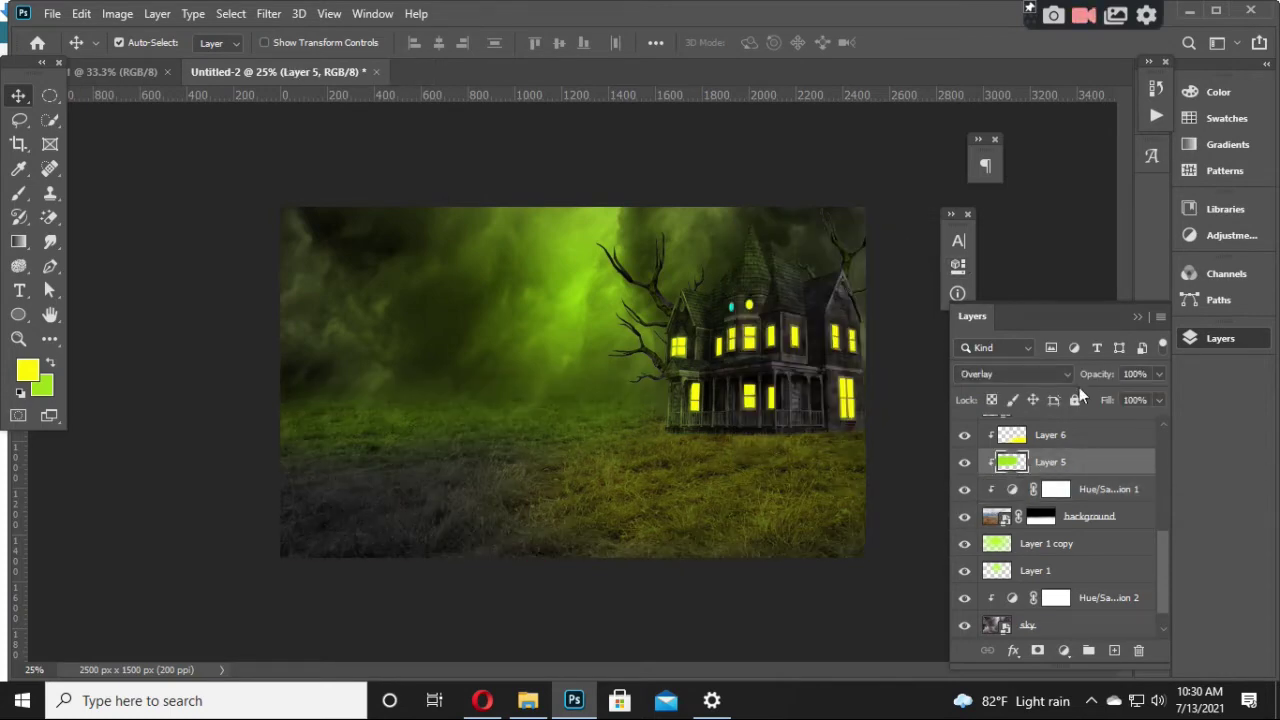
{"action": "left_click", "coordinate": [19, 193]}
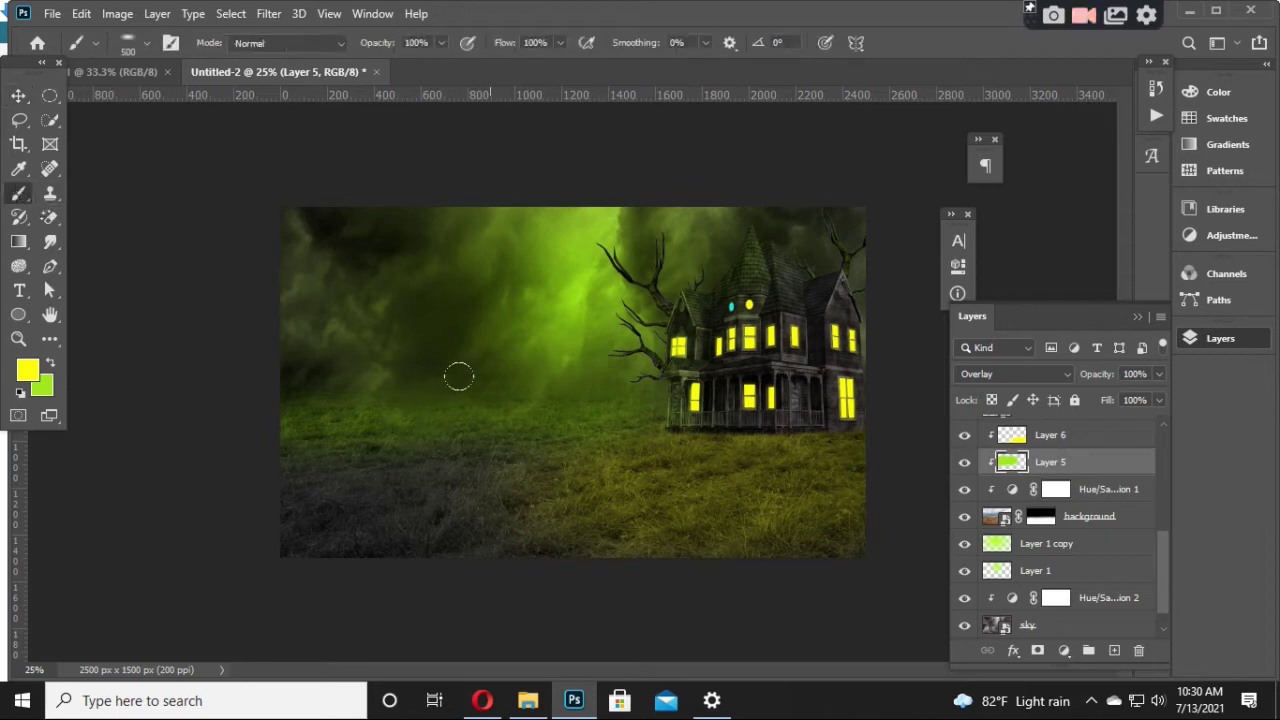
{"action": "key", "text": "bracketright"}
{"action": "left_click_drag", "start_coordinate": [385, 342], "coordinate": [290, 364]}
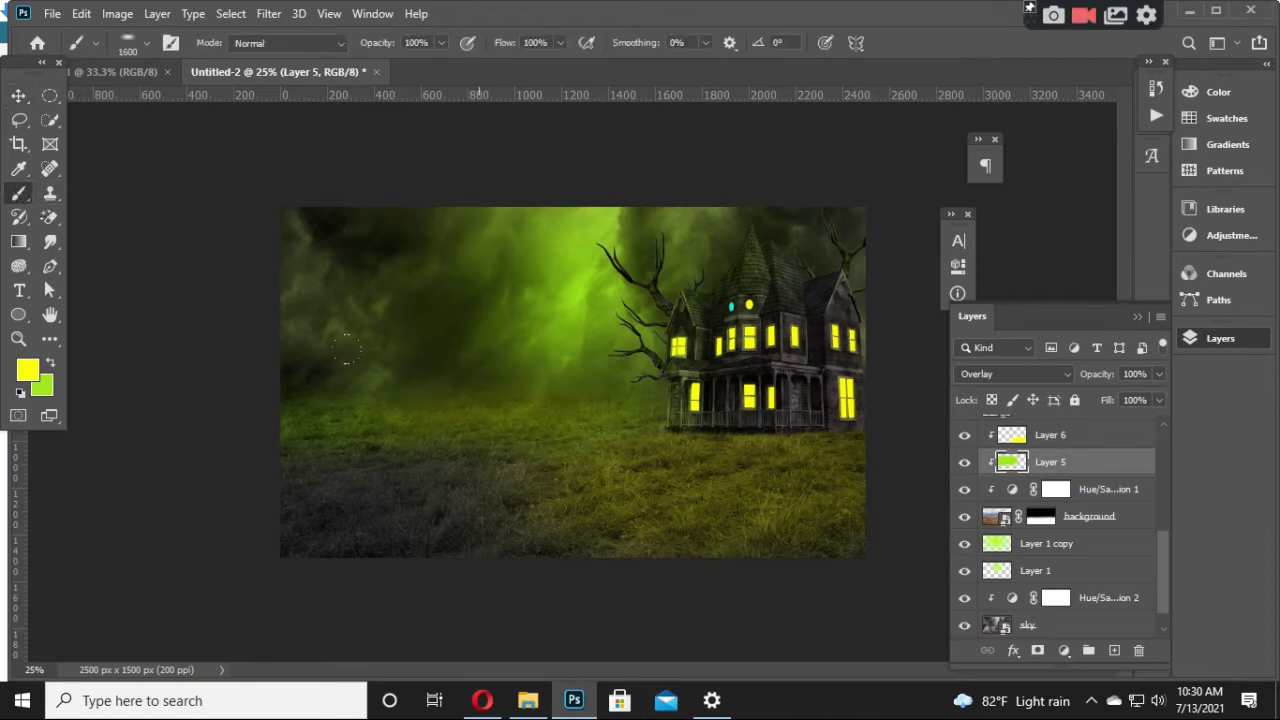
{"action": "key", "text": "ctrl+z"}
{"action": "key", "text": "bracketright"}
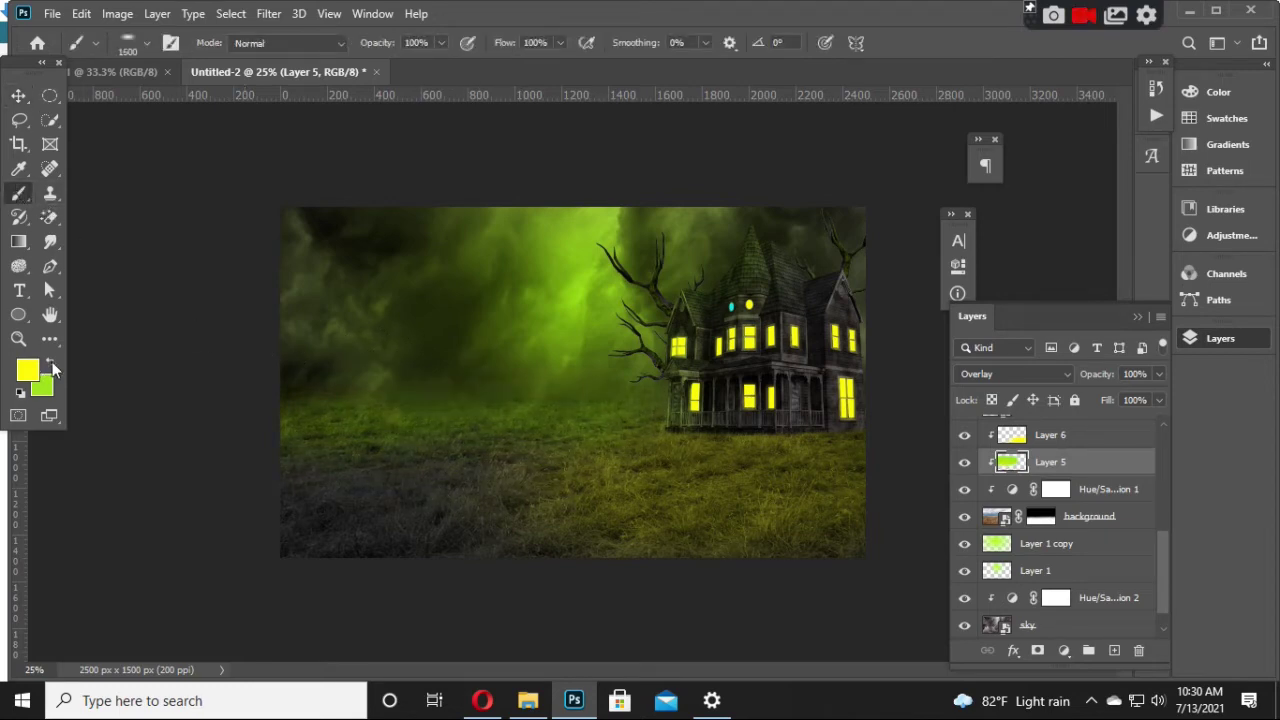
Step: Paint green over the lower-left foreground grass on Layer 5
{"action": "left_click", "coordinate": [50, 364]}
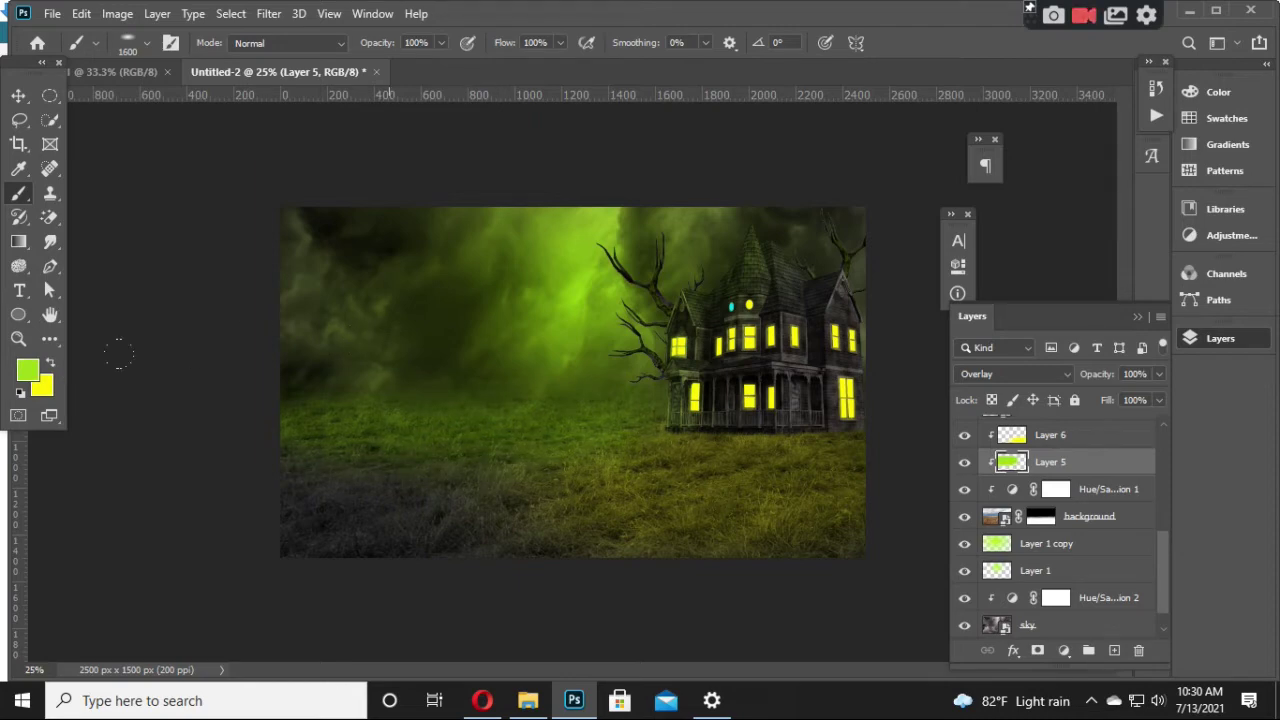
{"action": "left_click_drag", "start_coordinate": [118, 353], "coordinate": [246, 313]}
{"action": "key", "text": "ctrl+z"}
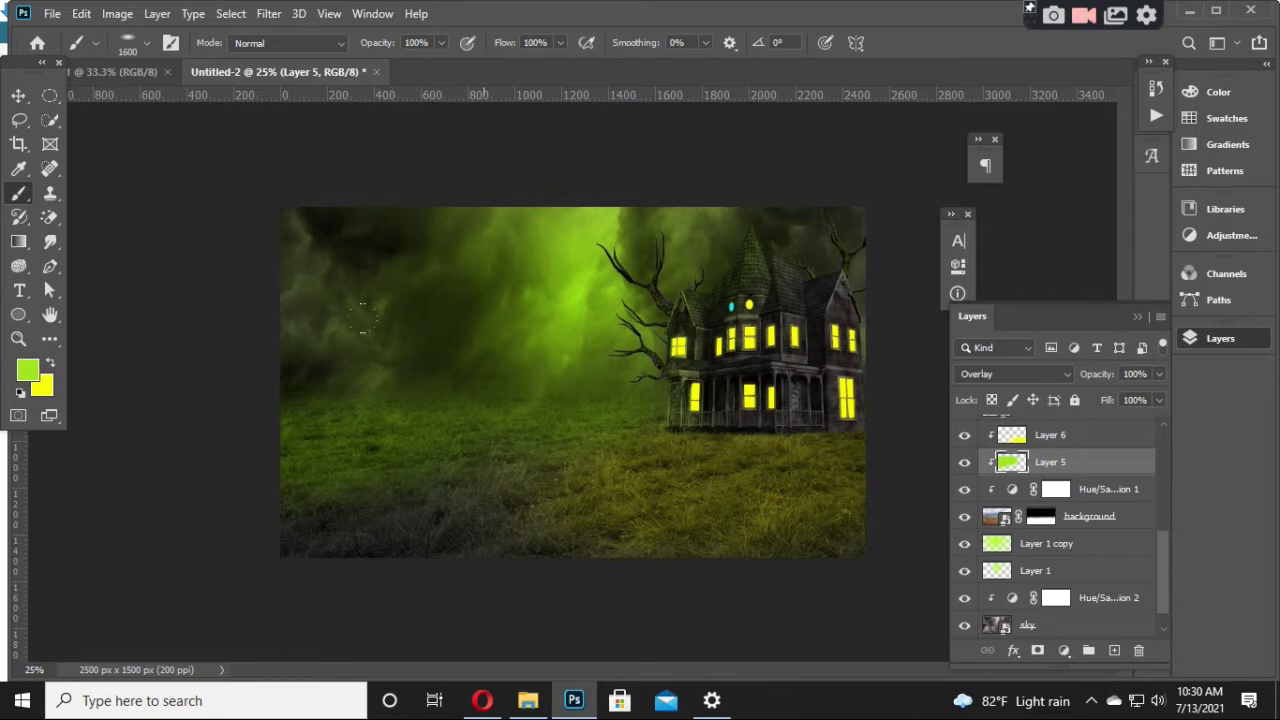
{"action": "left_click_drag", "start_coordinate": [230, 357], "coordinate": [140, 573]}
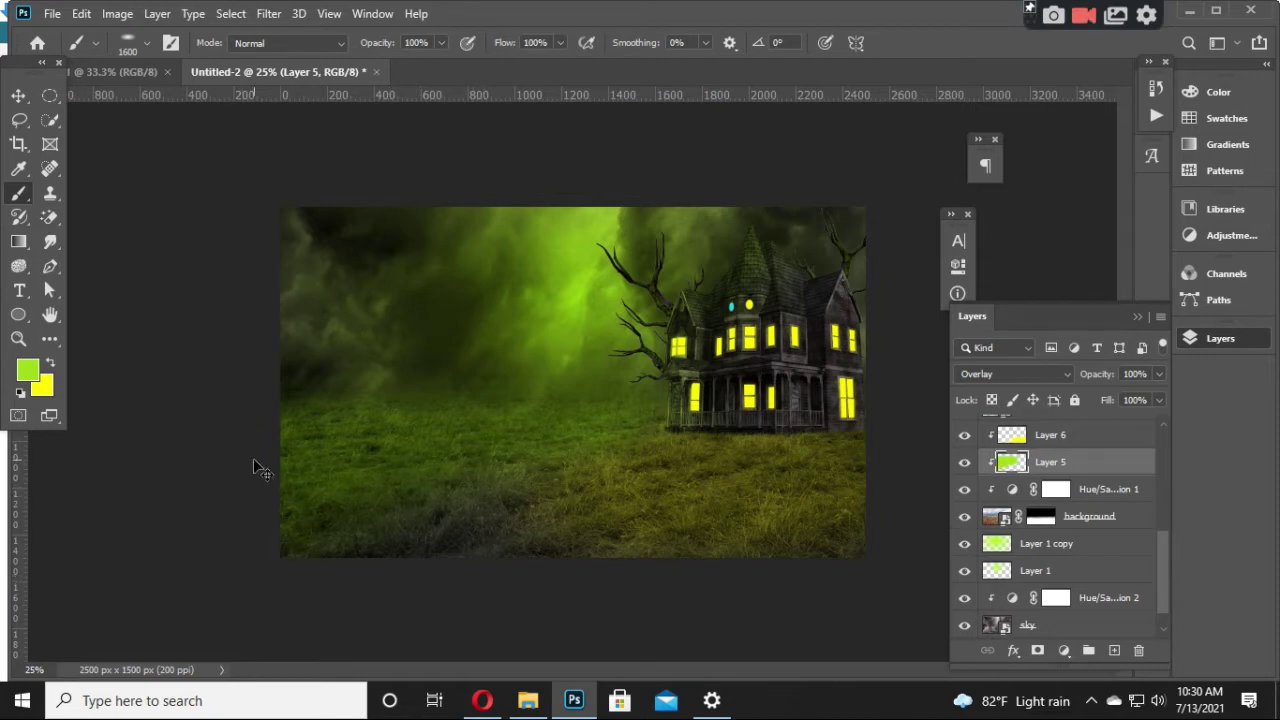
{"action": "key", "text": "ctrl+z"}
{"action": "key", "text": "ctrl+shift+z"}
{"action": "left_click_drag", "start_coordinate": [167, 440], "coordinate": [203, 485]}
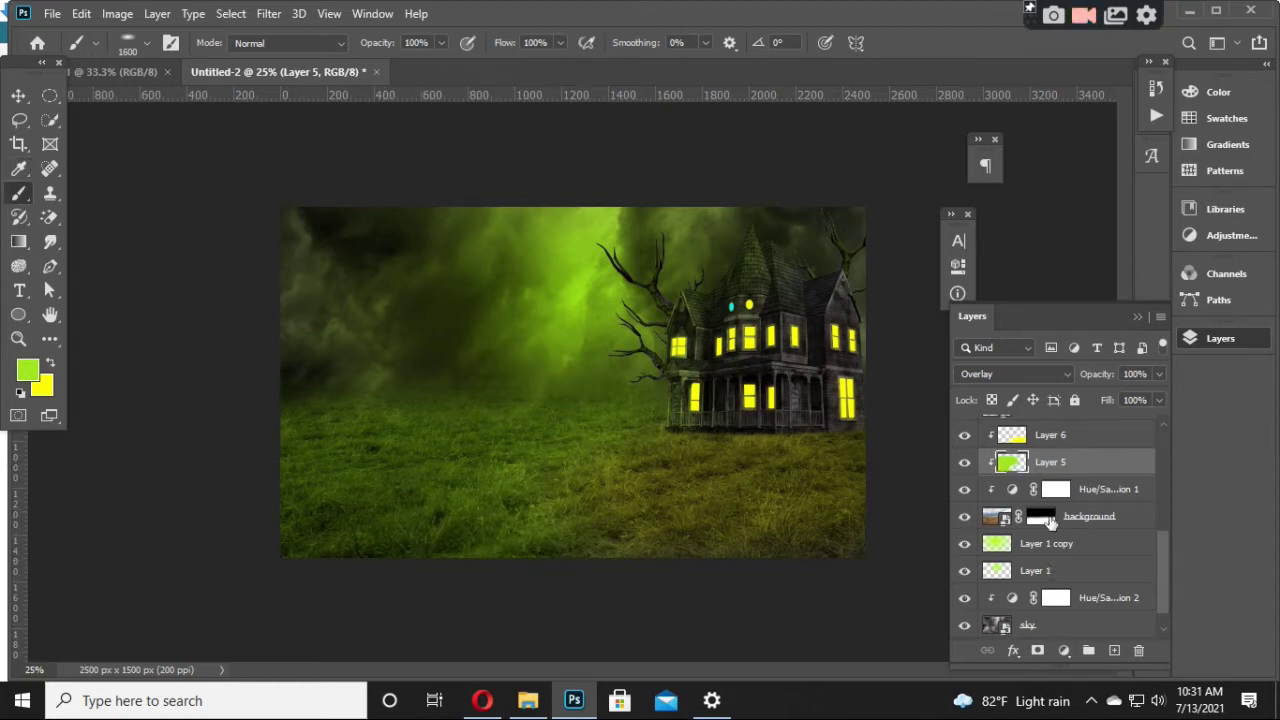
Step: Raise Layer 6 opacity to 84% and paint a yellow glow onto the grass
{"action": "left_click", "coordinate": [1066, 440]}
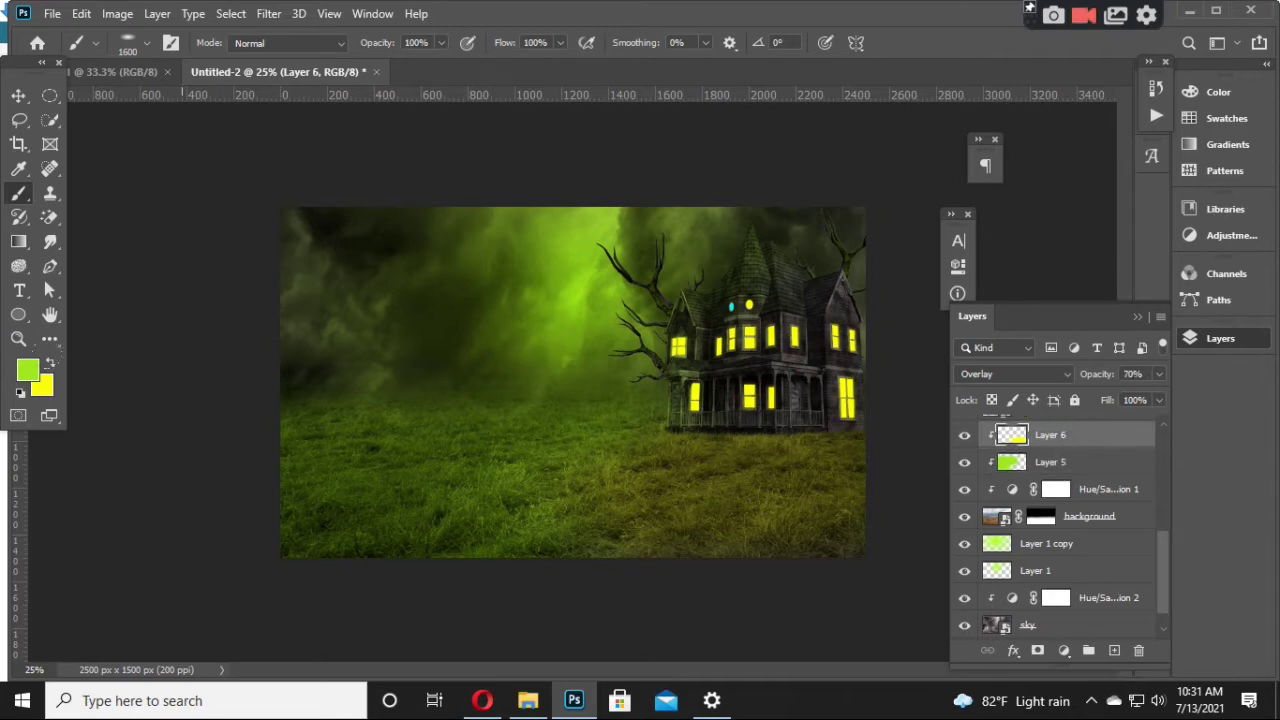
{"action": "left_click_drag", "start_coordinate": [1092, 374], "coordinate": [1104, 373]}
{"action": "key", "text": "x"}
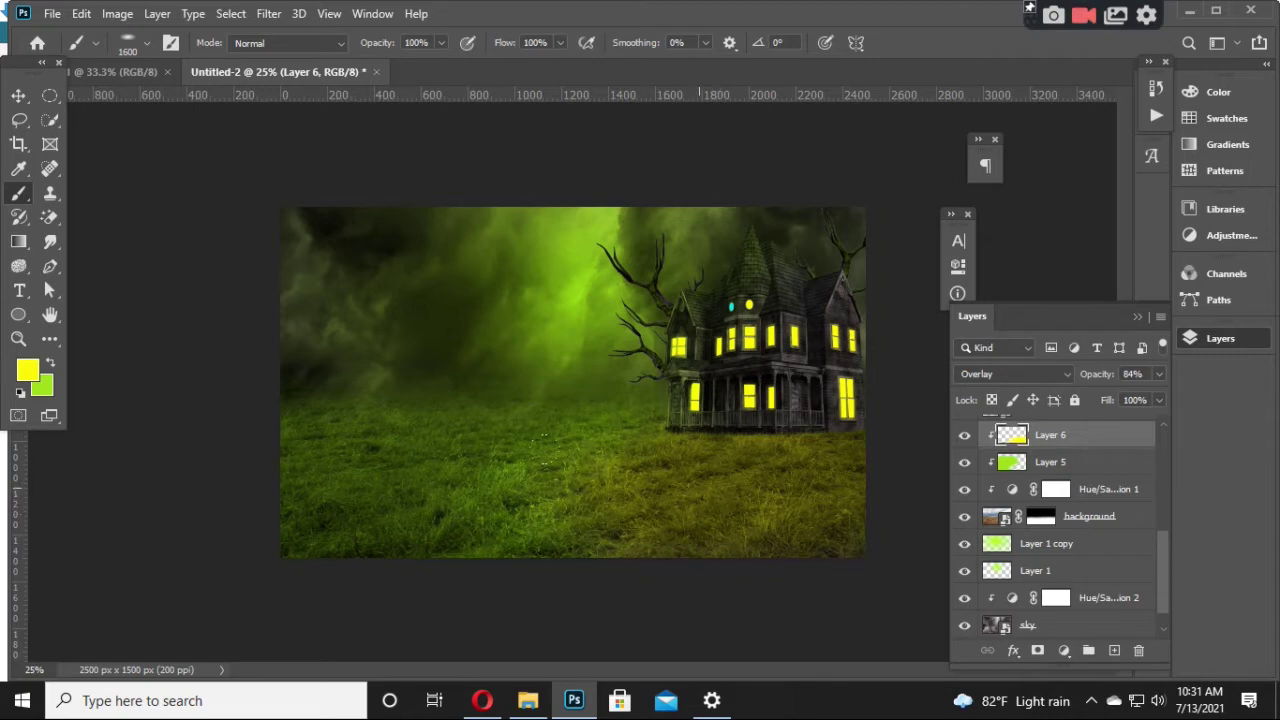
{"action": "left_click_drag", "start_coordinate": [590, 475], "coordinate": [731, 481]}
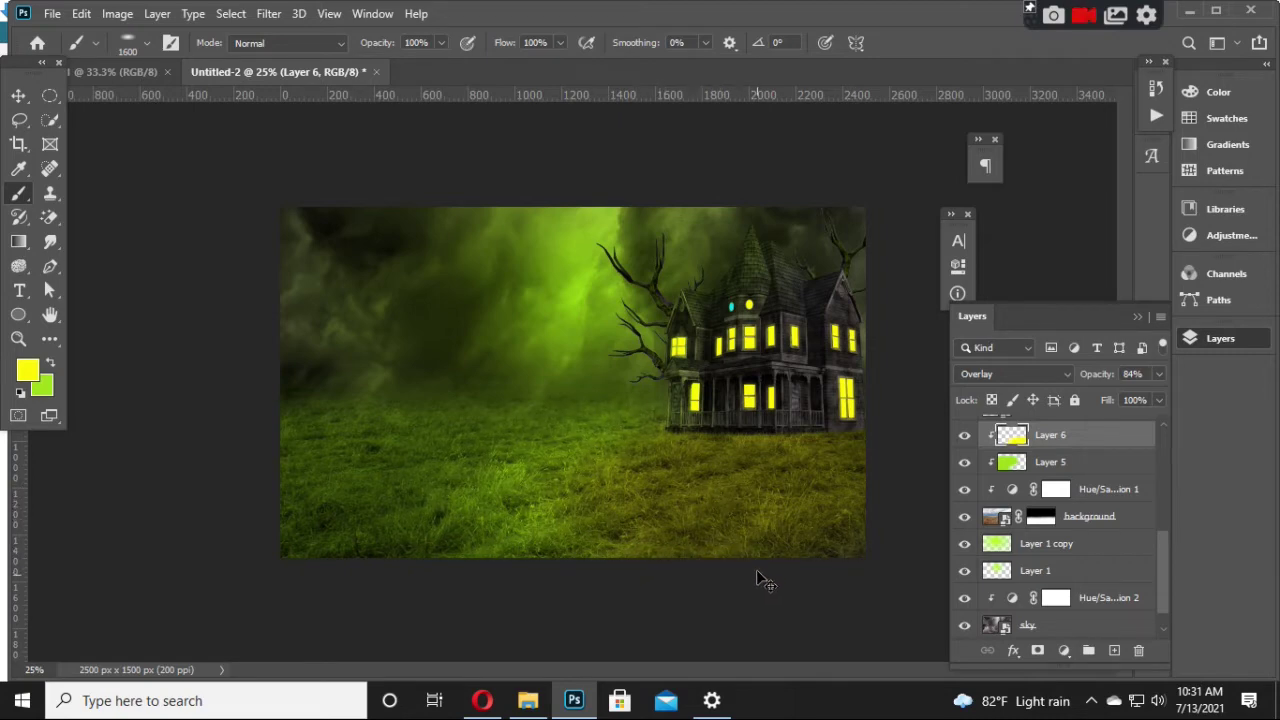
{"action": "left_click", "coordinate": [18, 95]}
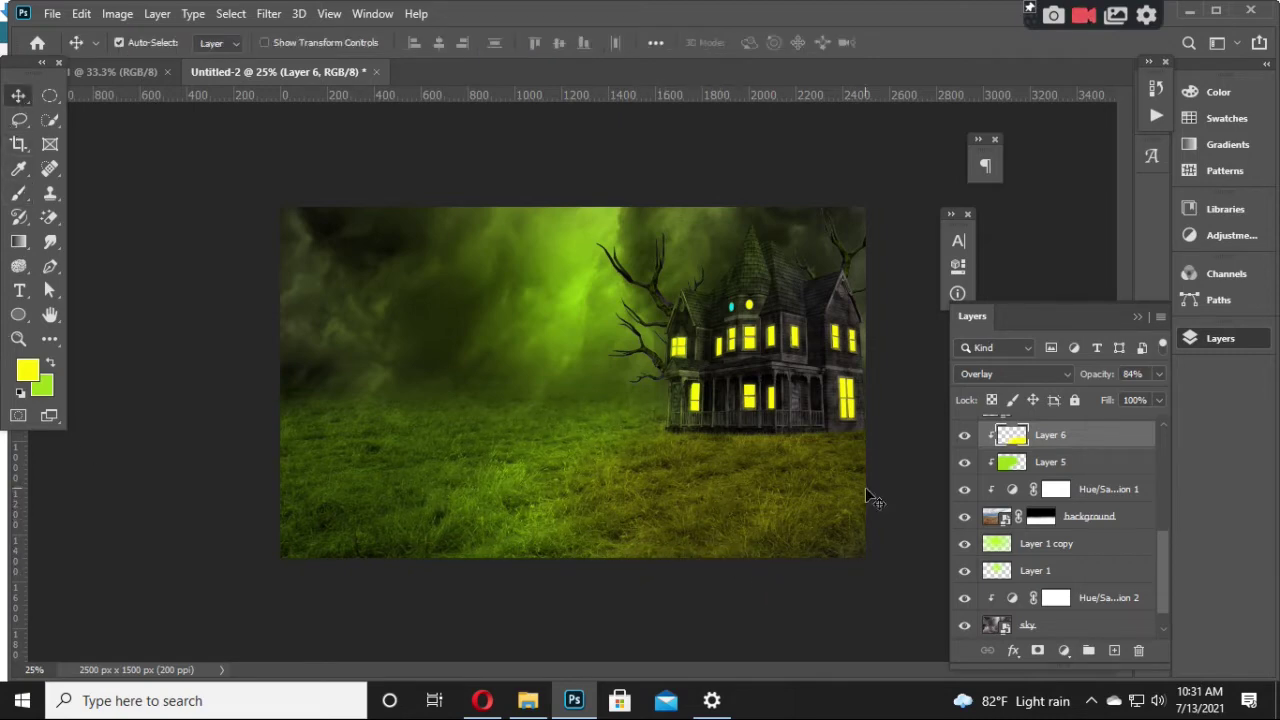
Step: Raise Layer 3's Soft Light opacity to 61% to strengthen the shading
{"action": "key", "text": "ctrl+plus"}
{"action": "key", "text": "ctrl+minus"}
{"action": "key", "text": "ctrl+minus"}
{"action": "key", "text": "ctrl+plus"}
{"action": "scroll", "coordinate": [1050, 500], "scroll_direction": "up", "scroll_amount": 3}
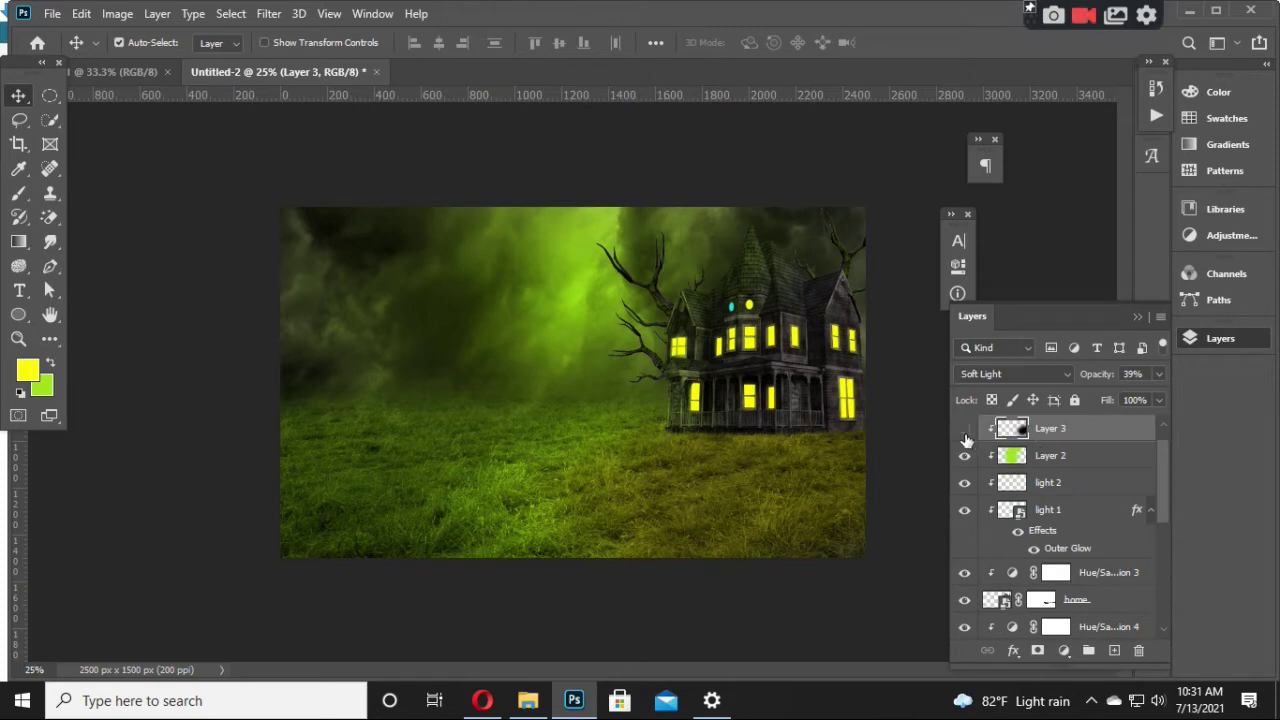
{"action": "left_click", "coordinate": [1013, 428]}
{"action": "left_click_drag", "start_coordinate": [1087, 373], "coordinate": [1108, 373]}
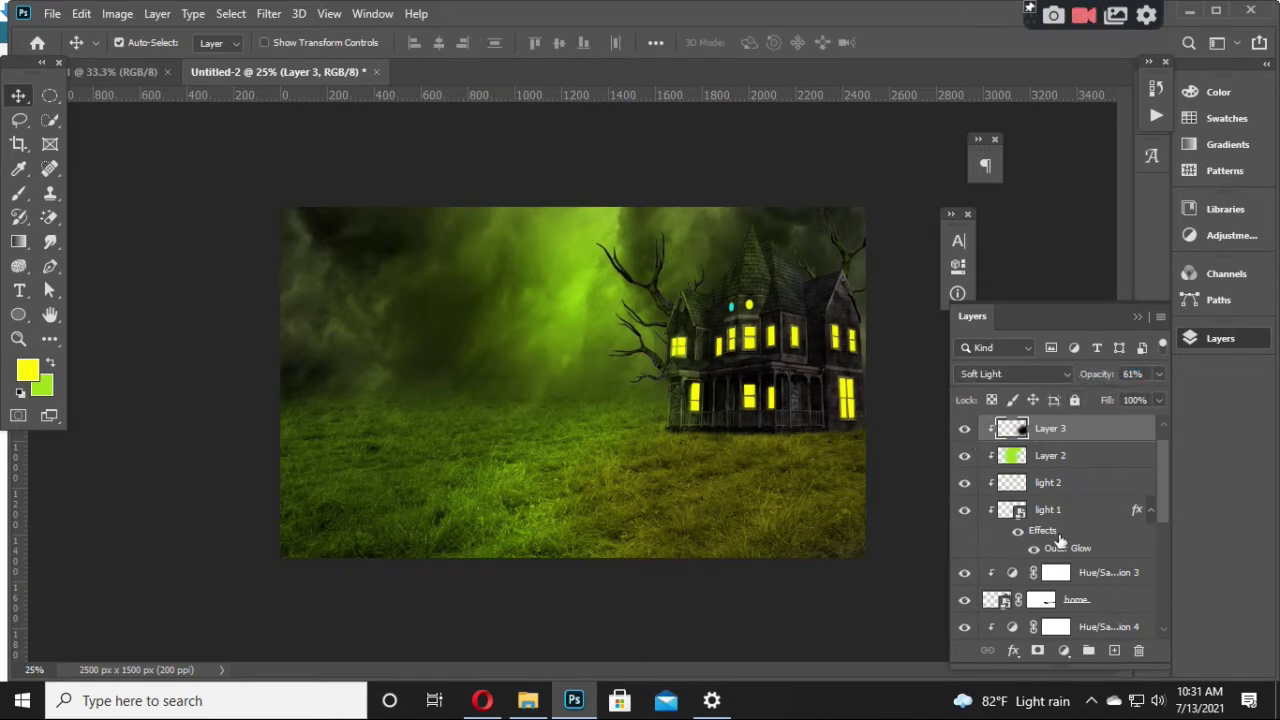
Step: Set Hue/Saturation 3 lightness to -60 to darken the haunted house
{"action": "double_click", "coordinate": [1012, 572]}
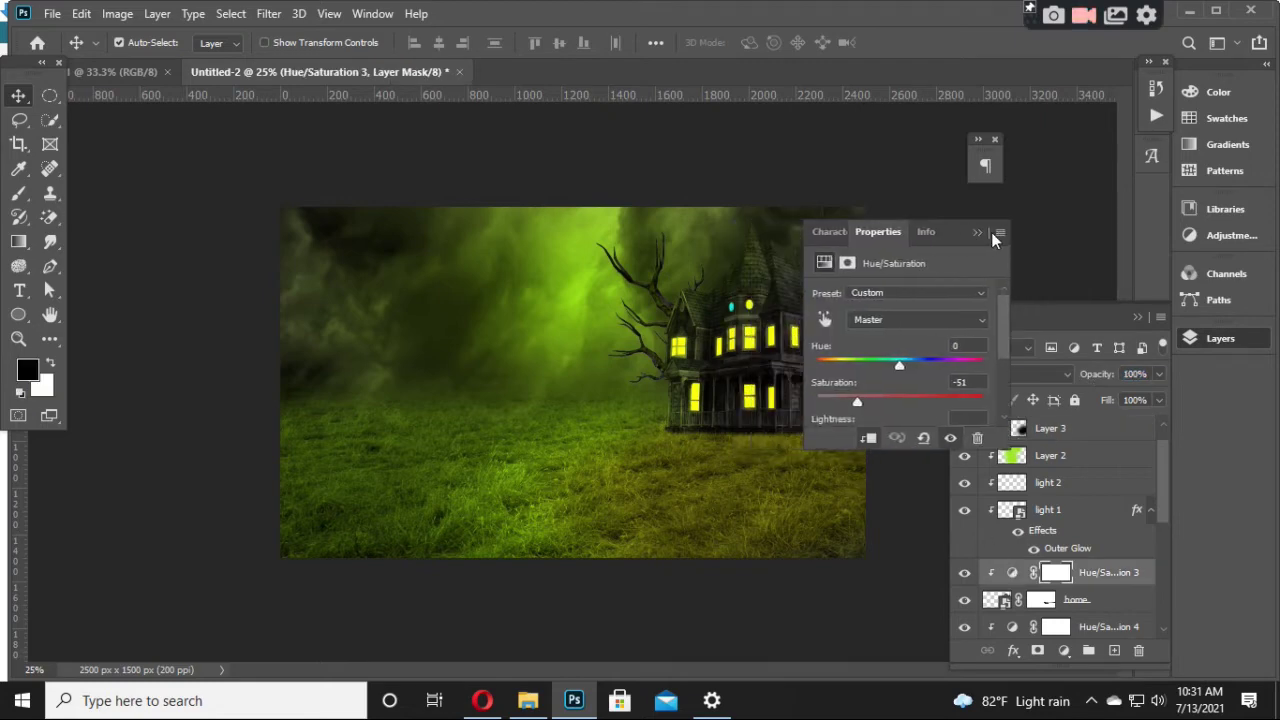
{"action": "left_click_drag", "start_coordinate": [991, 232], "coordinate": [1063, 232]}
{"action": "scroll", "coordinate": [991, 375], "scroll_direction": "down", "scroll_amount": 2}
{"action": "left_click_drag", "start_coordinate": [970, 393], "coordinate": [922, 394]}
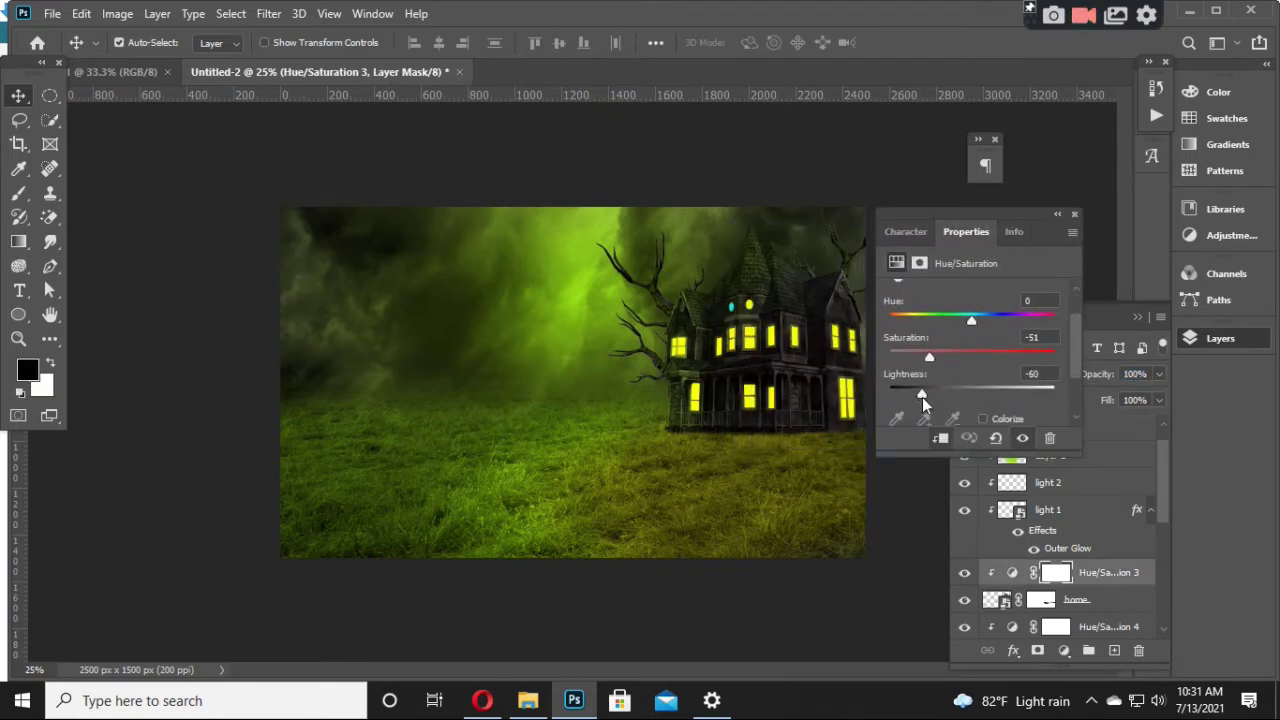
{"action": "left_click", "coordinate": [1057, 214]}
{"action": "scroll", "coordinate": [1075, 556], "scroll_direction": "up", "scroll_amount": 1}
Step: Keep light 1 in Normal blend mode and set its opacity to 93%
{"action": "left_click", "coordinate": [964, 537]}
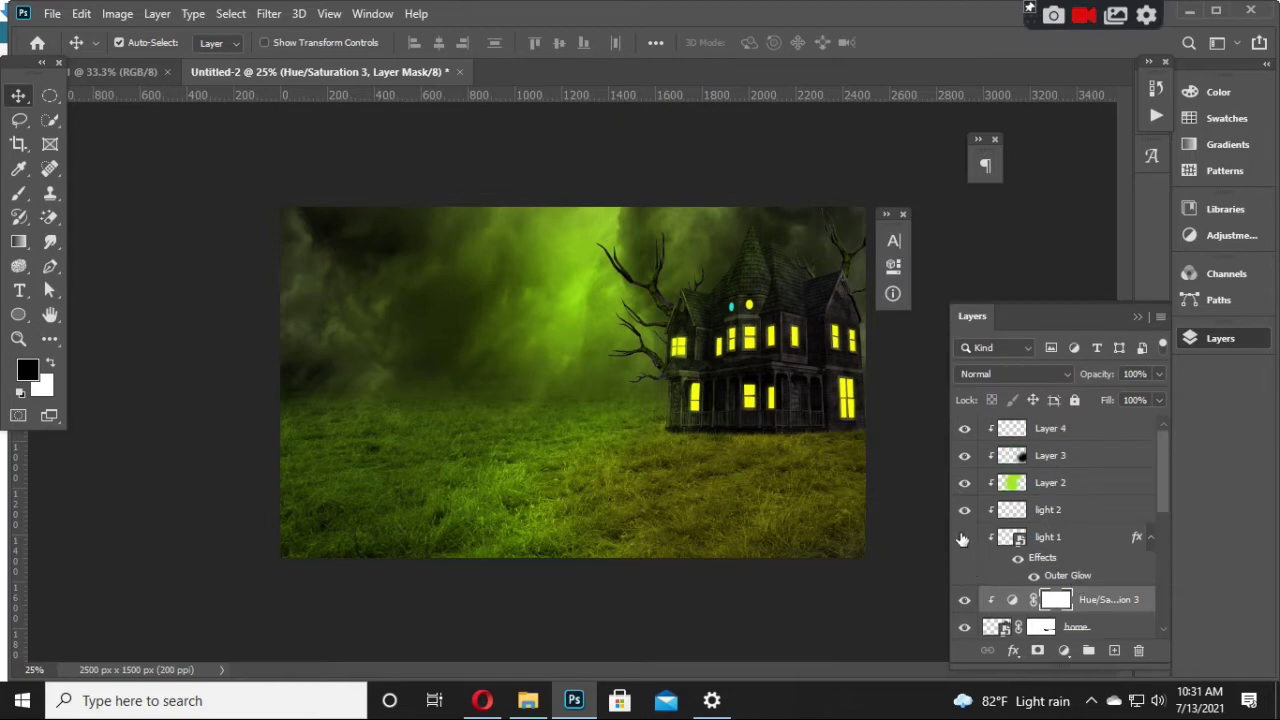
{"action": "left_click", "coordinate": [964, 537]}
{"action": "left_click", "coordinate": [1100, 537]}
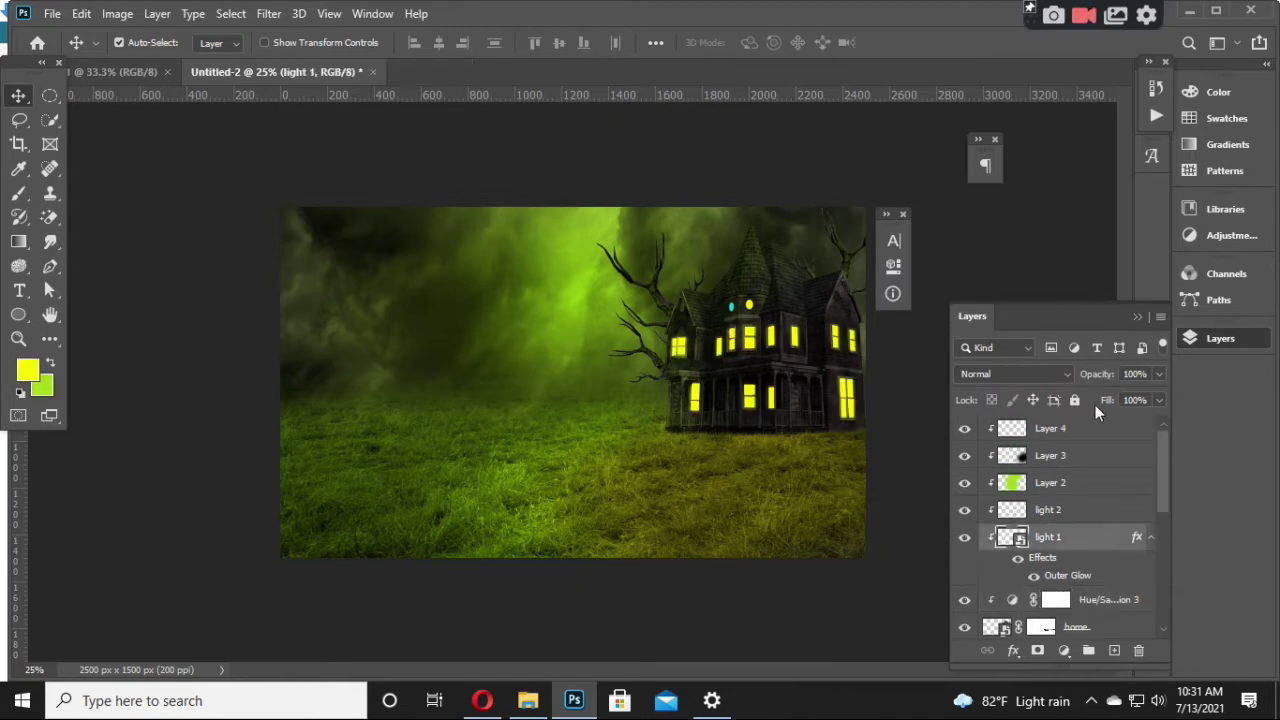
{"action": "left_click", "coordinate": [1013, 374]}
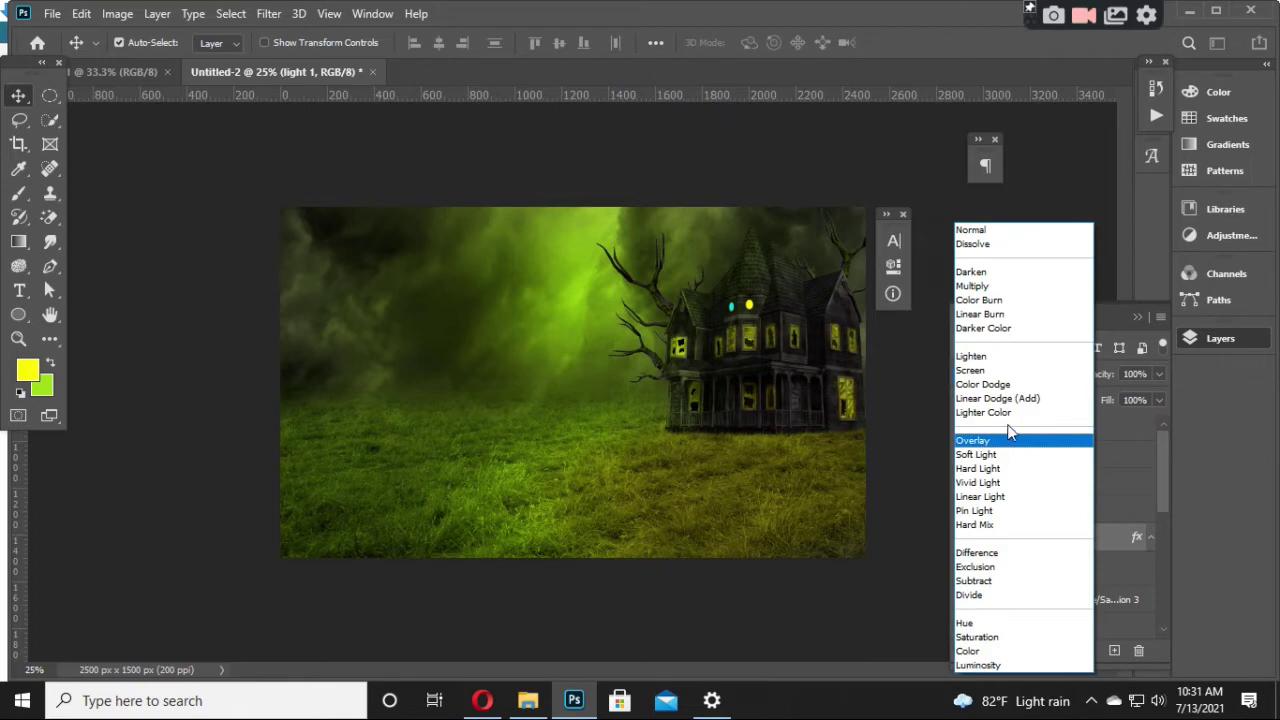
{"action": "left_click", "coordinate": [776, 452]}
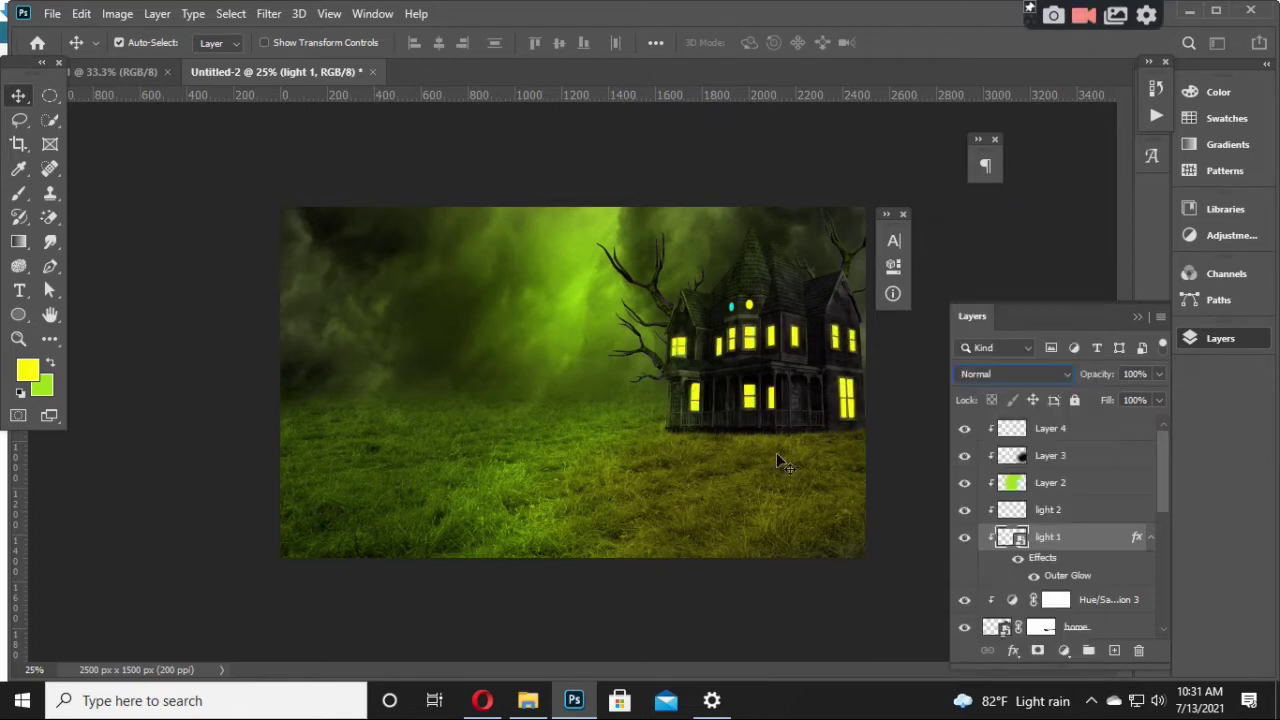
{"action": "left_click_drag", "start_coordinate": [1092, 374], "coordinate": [1085, 378]}
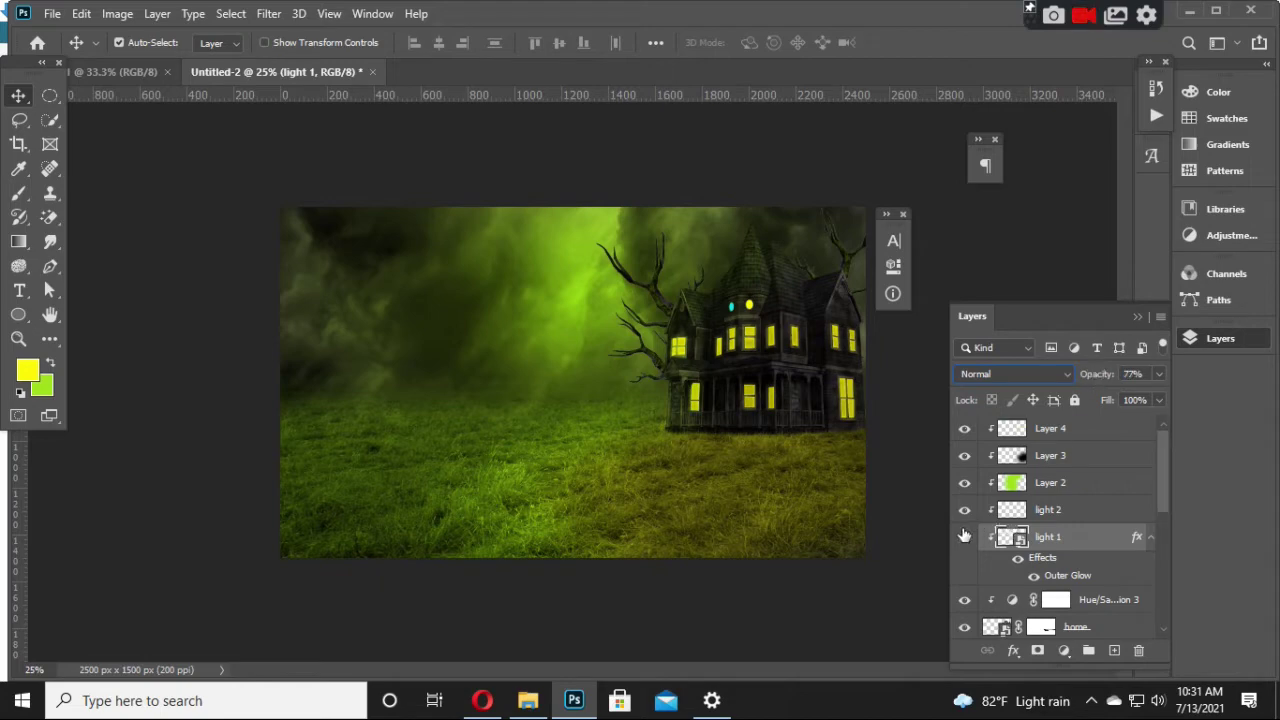
{"action": "left_click_drag", "start_coordinate": [1098, 376], "coordinate": [1112, 378]}
Step: Select Layer 4 and toggle its visibility to check its effect
{"action": "left_click", "coordinate": [1086, 438]}
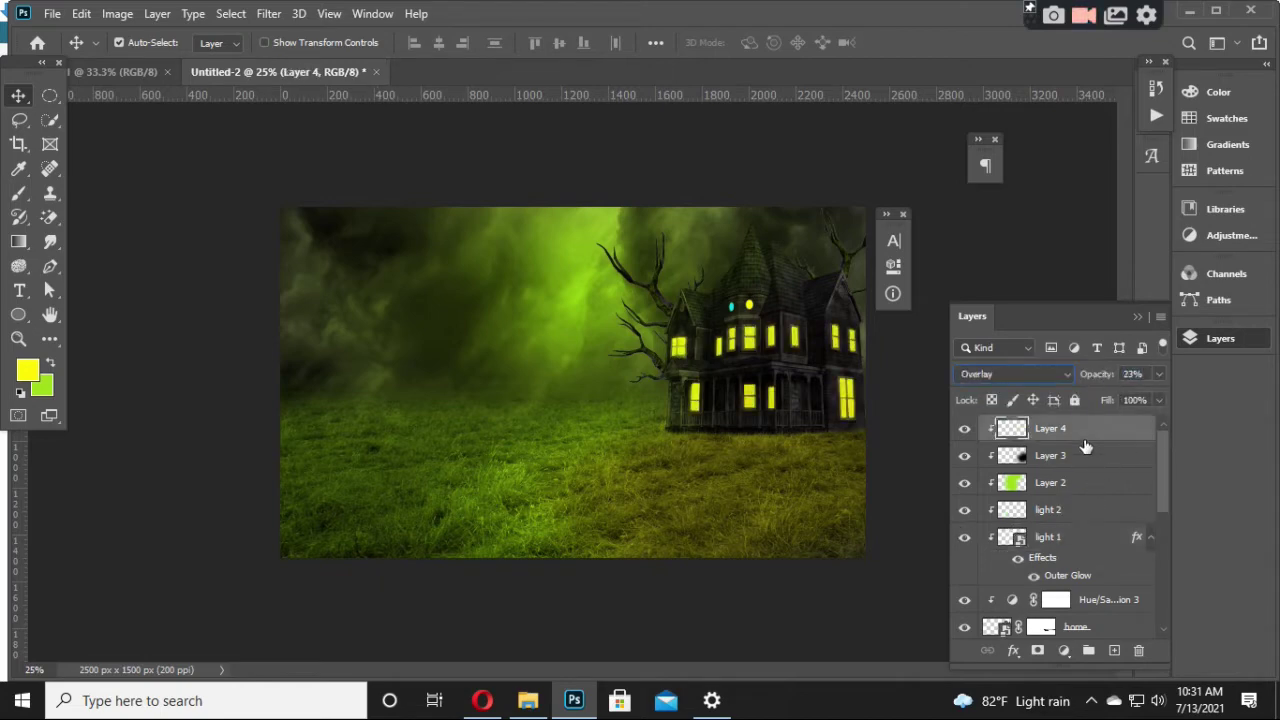
{"action": "left_click", "coordinate": [964, 430]}
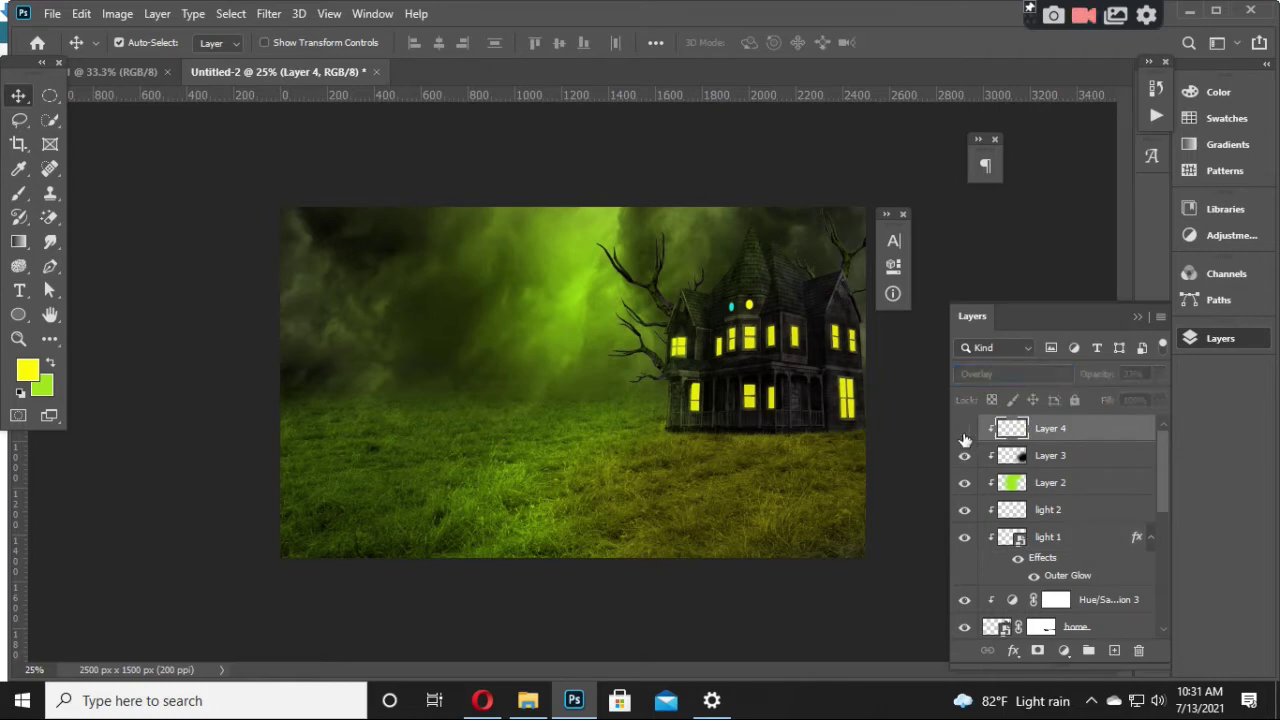
{"action": "left_click", "coordinate": [964, 432]}
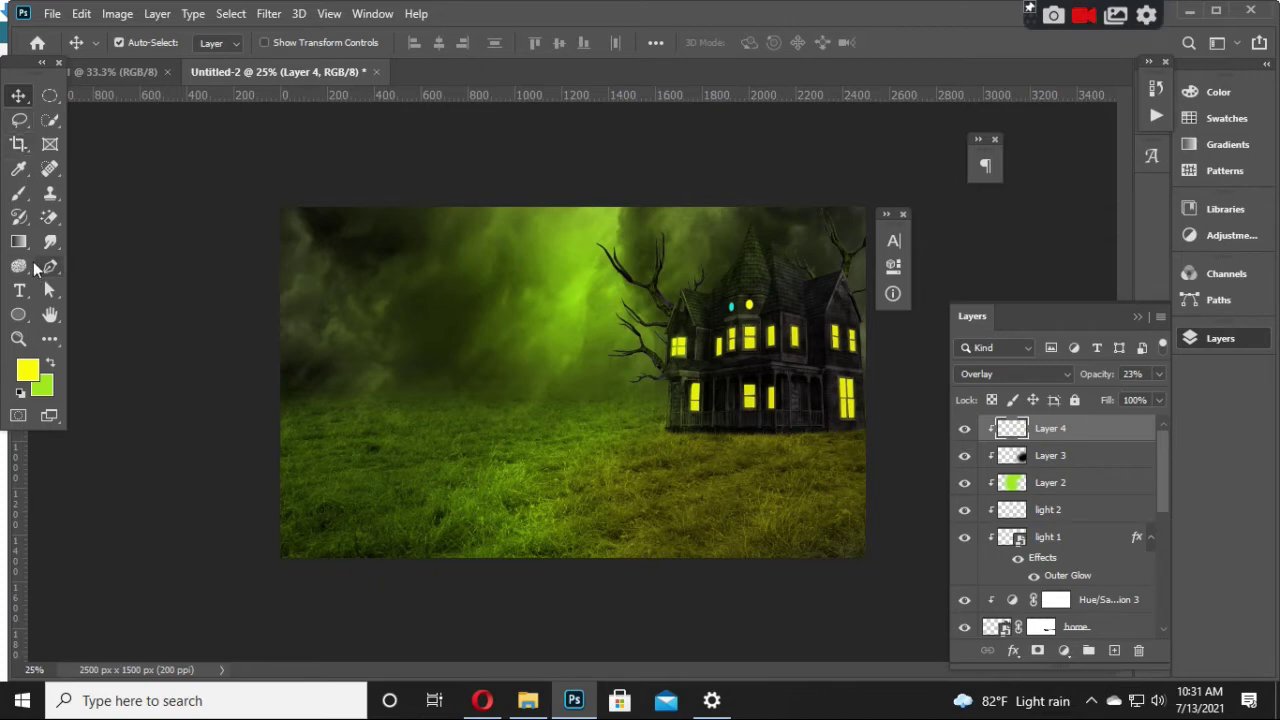
{"action": "left_click", "coordinate": [19, 192]}
Step: Bring the house roof and branches into view and shrink the brush
{"action": "scroll", "coordinate": [563, 416], "scroll_direction": "up", "scroll_amount": 3}
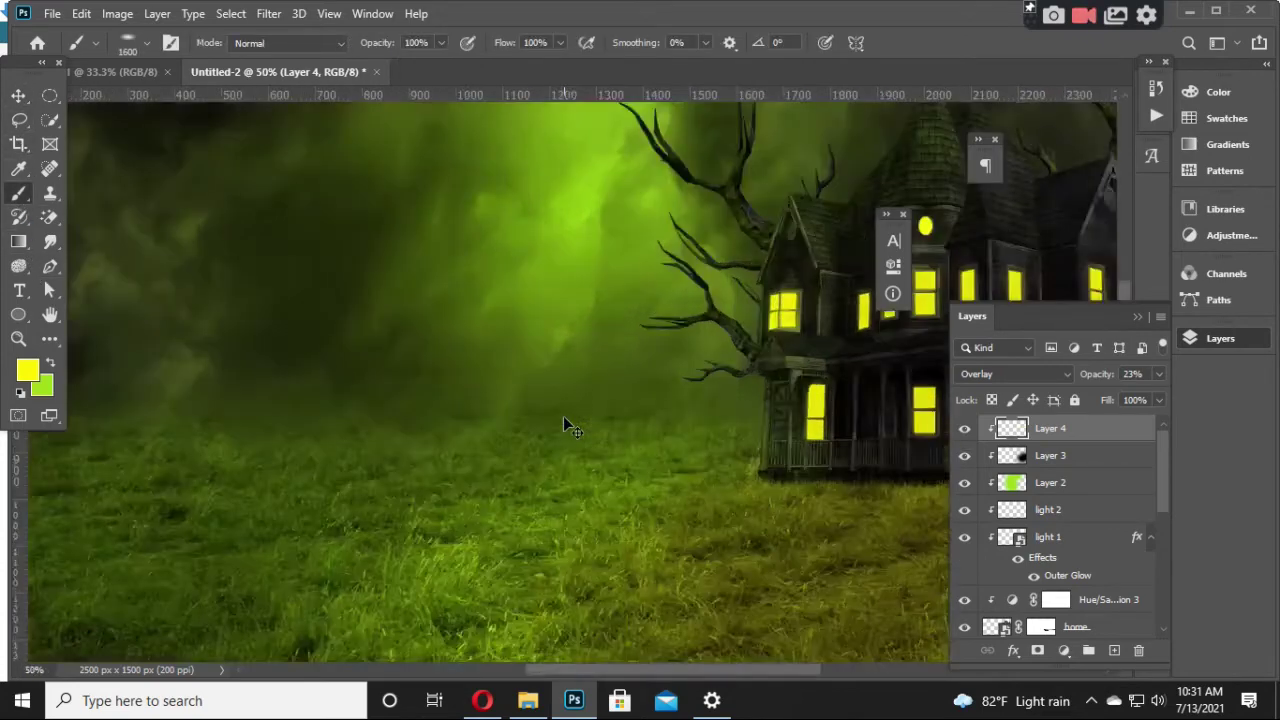
{"action": "scroll", "coordinate": [563, 416], "scroll_direction": "up", "scroll_amount": 2}
{"action": "mouse_move", "coordinate": [743, 323]}
{"action": "left_mouse_down"}
{"action": "mouse_move", "coordinate": [578, 511]}
{"action": "mouse_move", "coordinate": [191, 557]}
{"action": "left_mouse_up"}
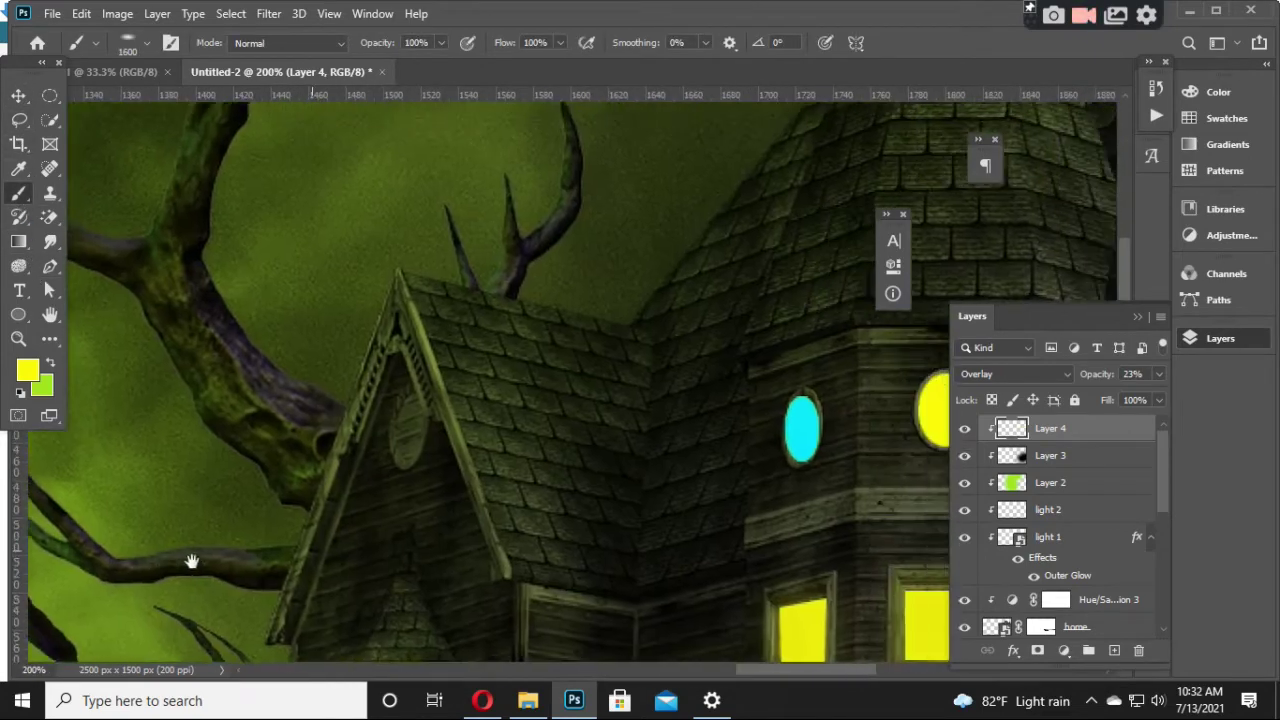
{"action": "key", "text": "bracketleft"}
{"action": "key", "text": "bracketleft"}
{"action": "key", "text": "bracketleft"}
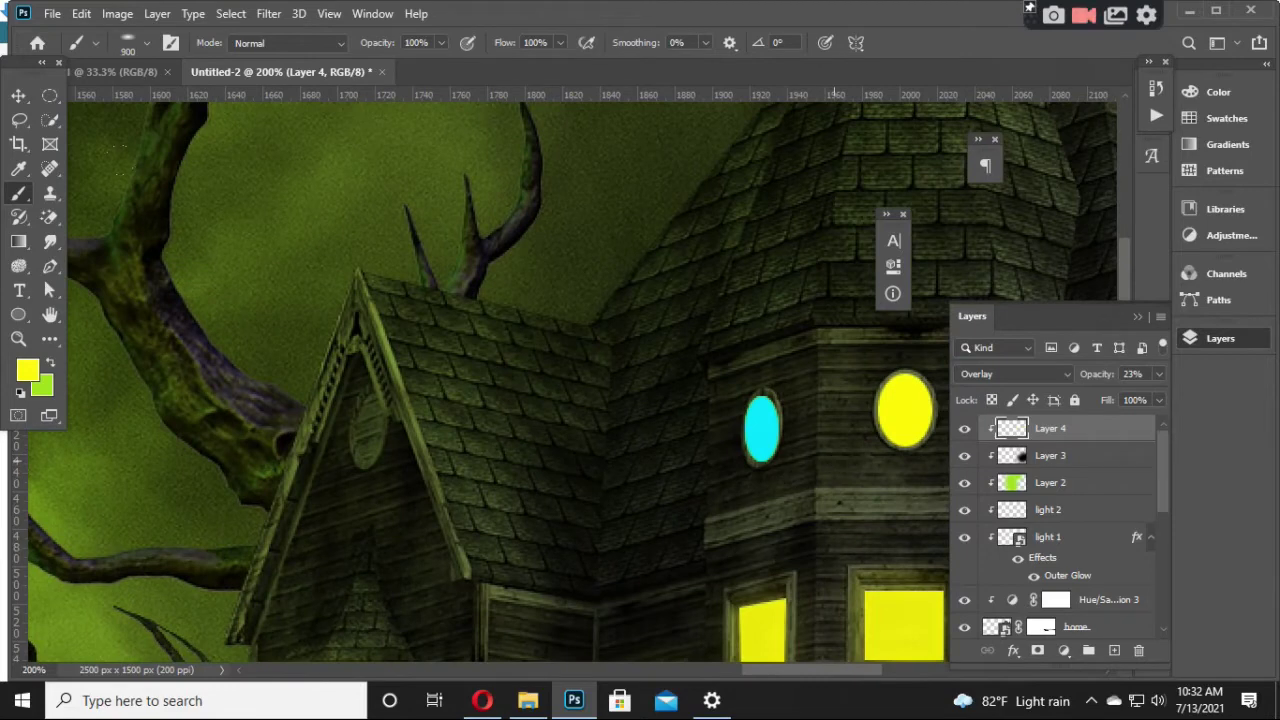
{"action": "key", "text": "bracketleft"}
{"action": "key", "text": "bracketleft"}
{"action": "right_click", "coordinate": [693, 345]}
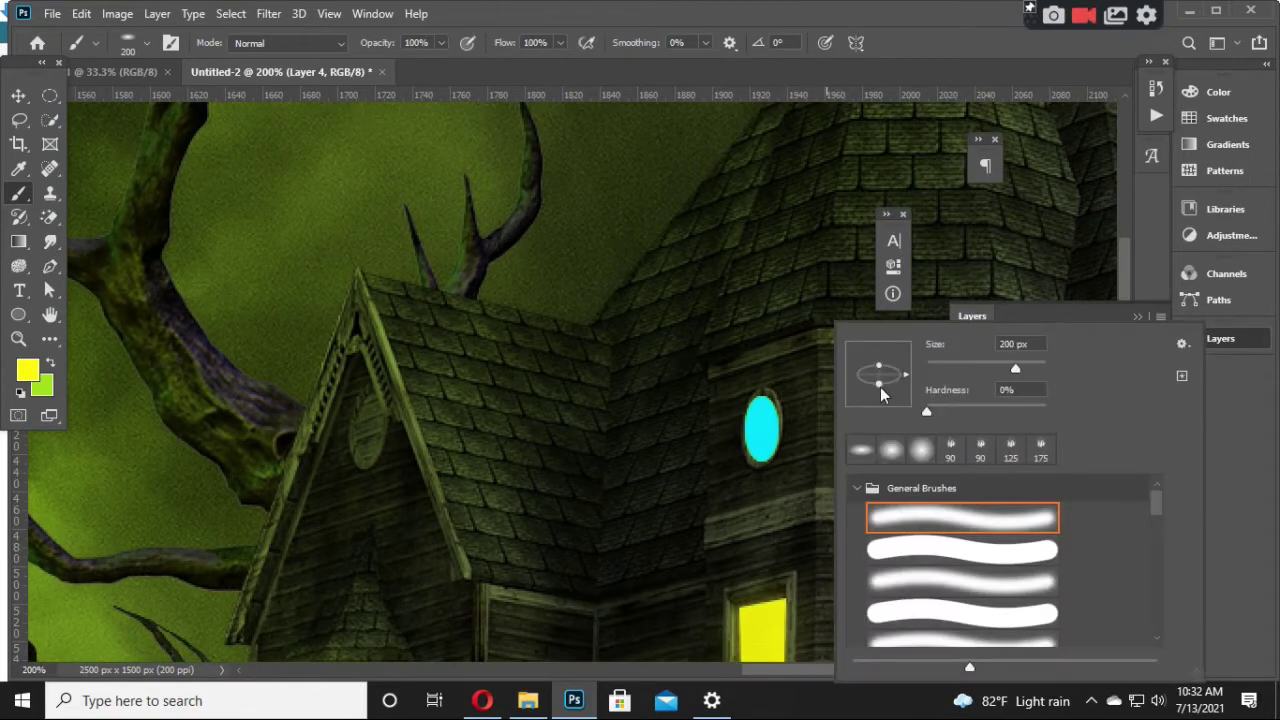
{"action": "key", "text": "Escape"}
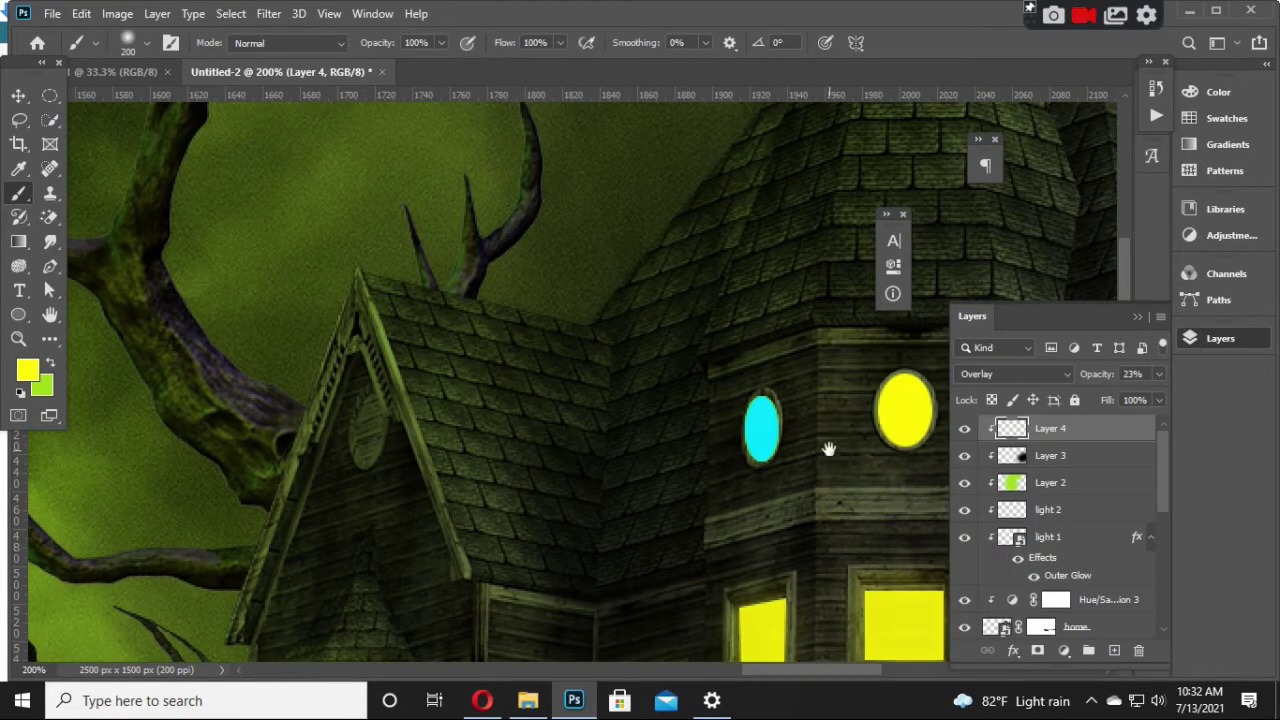
{"action": "left_click_drag", "start_coordinate": [828, 449], "coordinate": [518, 440]}
{"action": "scroll", "coordinate": [315, 170], "scroll_direction": "up", "scroll_amount": 2}
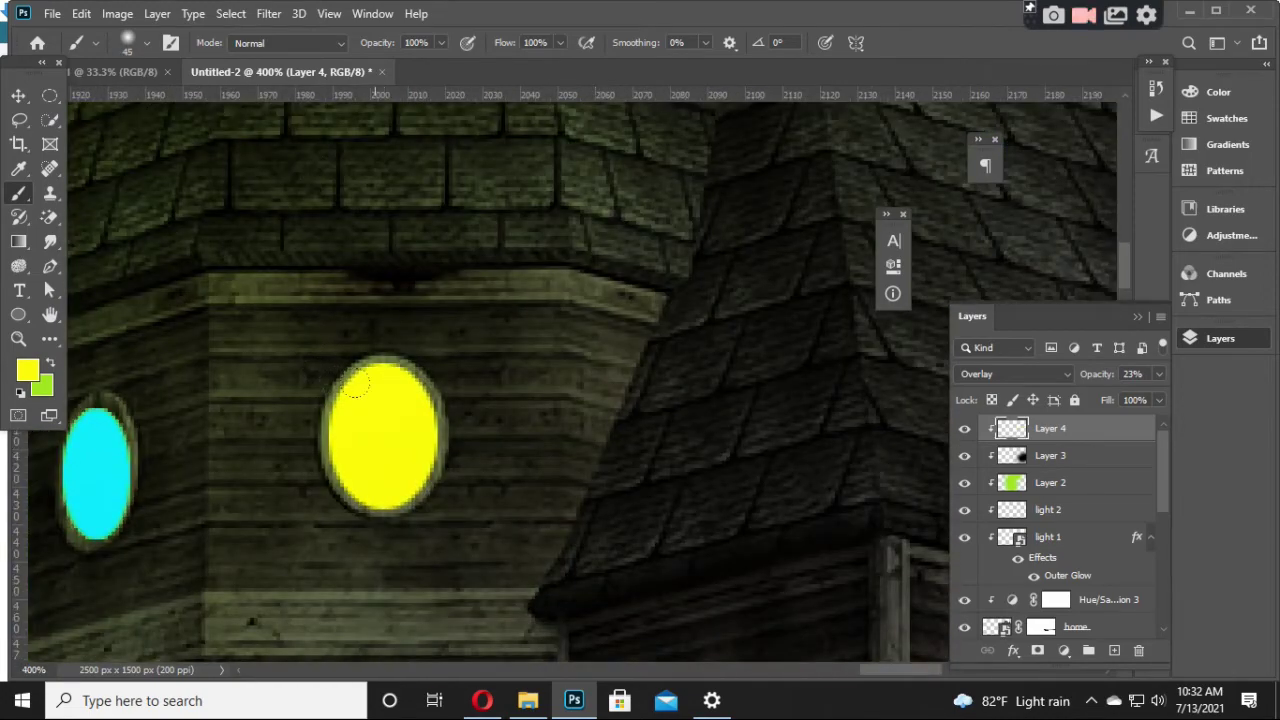
Step: Paint a yellow glow around the round yellow window on Layer 4
{"action": "left_click_drag", "start_coordinate": [356, 384], "coordinate": [310, 382]}
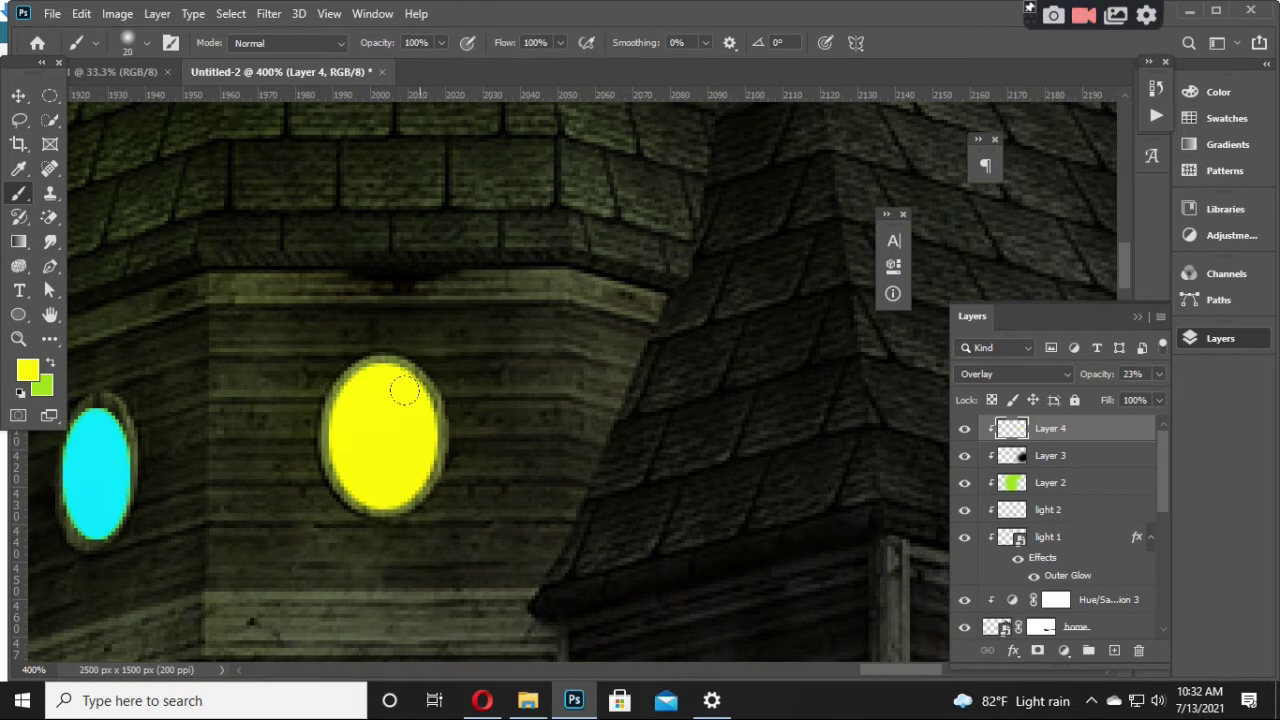
{"action": "left_click", "coordinate": [964, 428]}
{"action": "scroll", "coordinate": [231, 451], "scroll_direction": "left", "scroll_amount": 5}
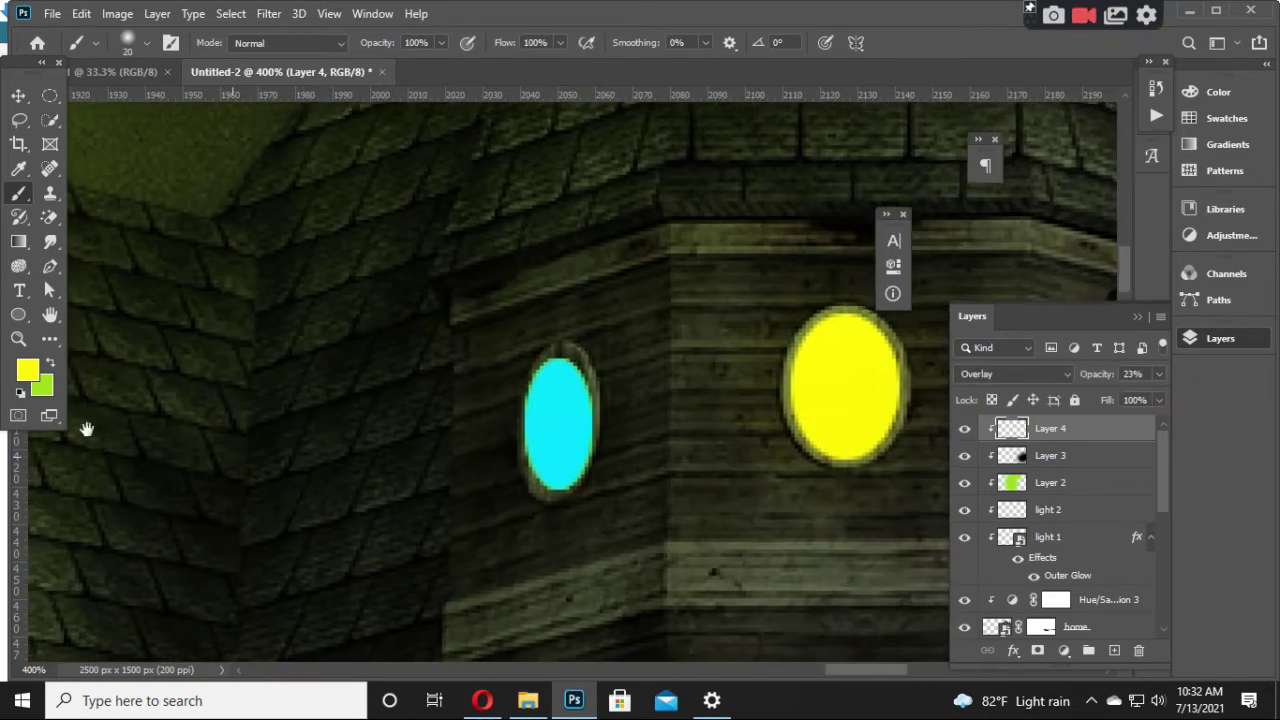
{"action": "scroll", "coordinate": [86, 423], "scroll_direction": "left", "scroll_amount": 1}
Step: Sample cyan from the round window and paint a glow around its edge
{"action": "left_click", "coordinate": [30, 372]}
{"action": "left_click", "coordinate": [680, 409]}
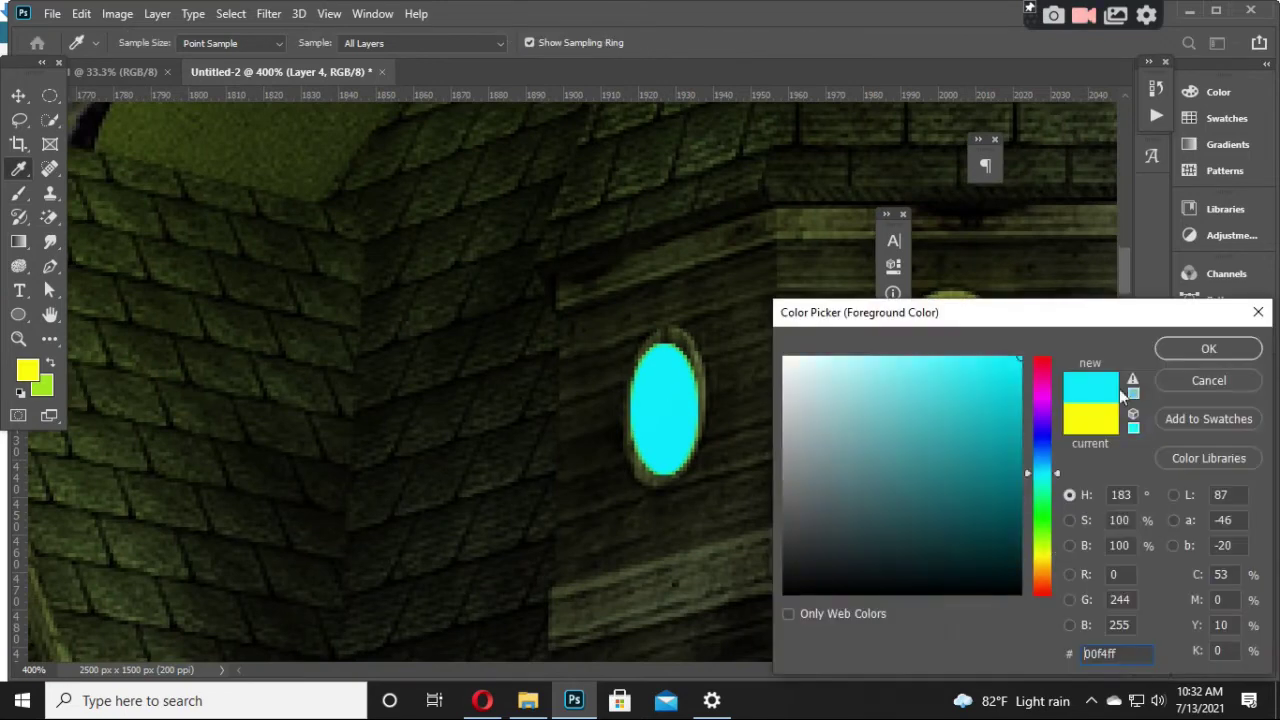
{"action": "left_click", "coordinate": [1205, 350]}
{"action": "left_click_drag", "start_coordinate": [700, 377], "coordinate": [625, 462]}
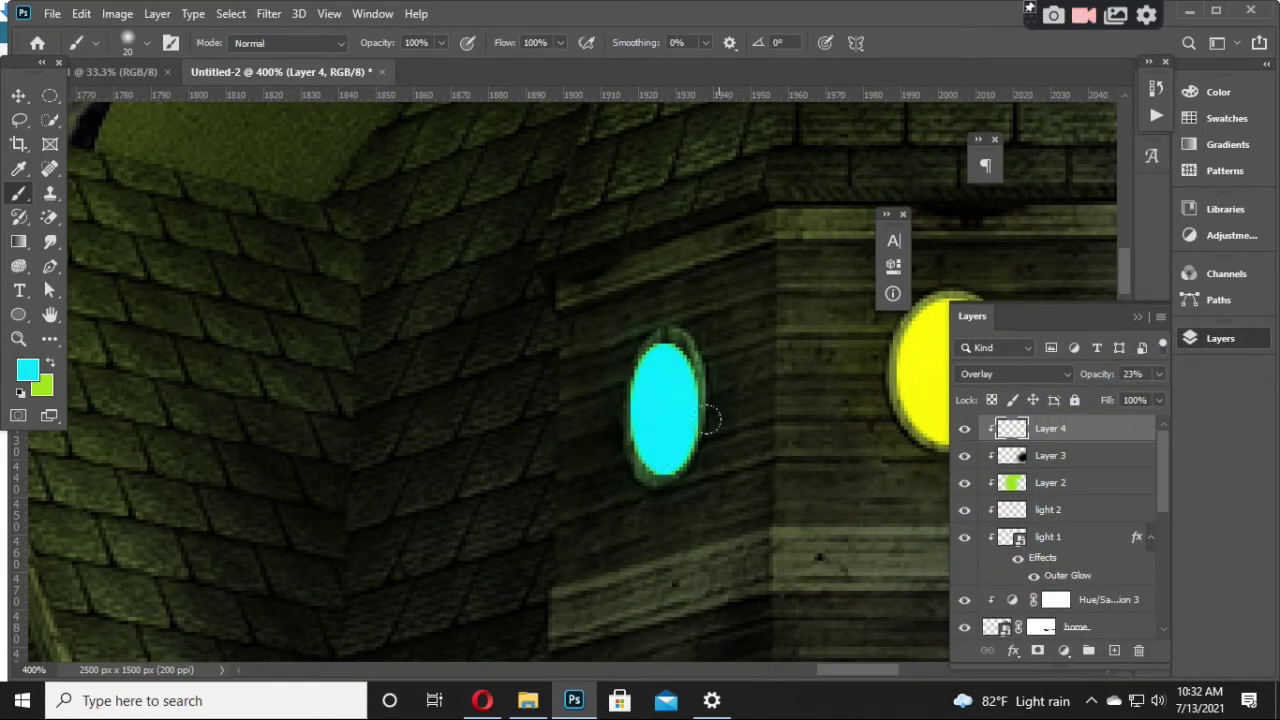
Step: Restore yellow sampled from the yellow window as the painting colour and fit the image
{"action": "left_click", "coordinate": [27, 370]}
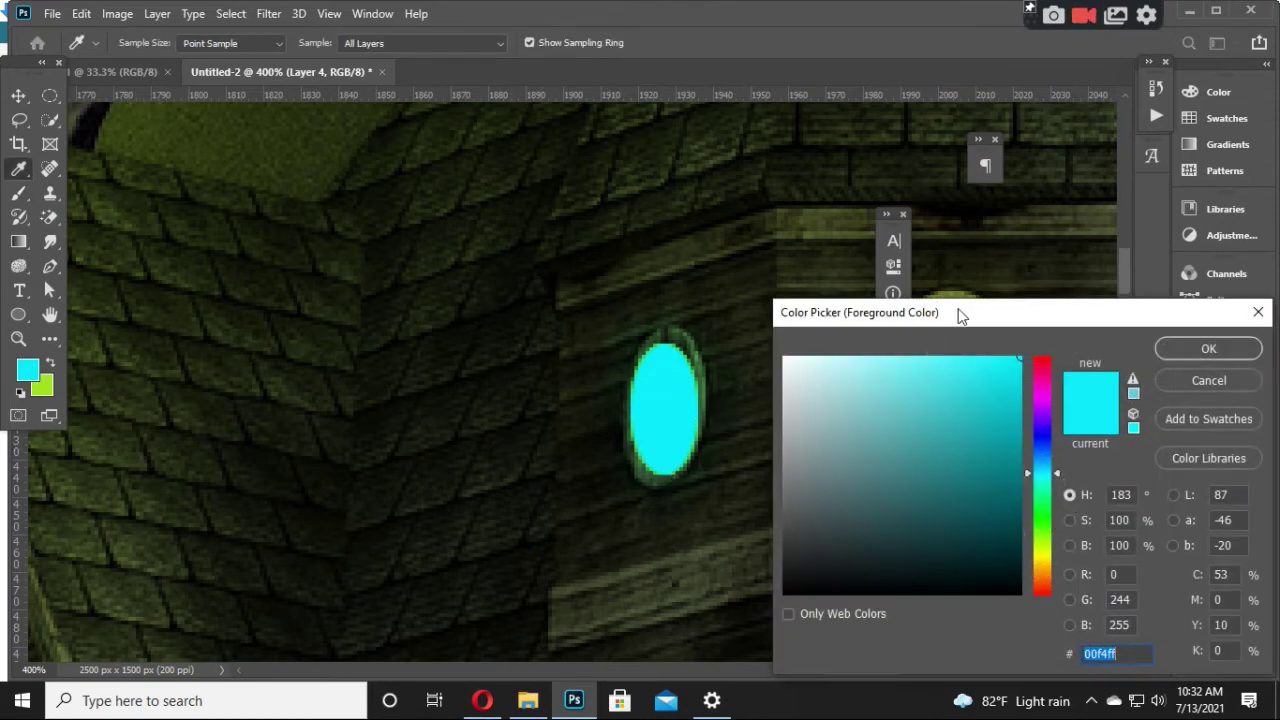
{"action": "left_click_drag", "start_coordinate": [960, 312], "coordinate": [927, 437]}
{"action": "left_click", "coordinate": [935, 368]}
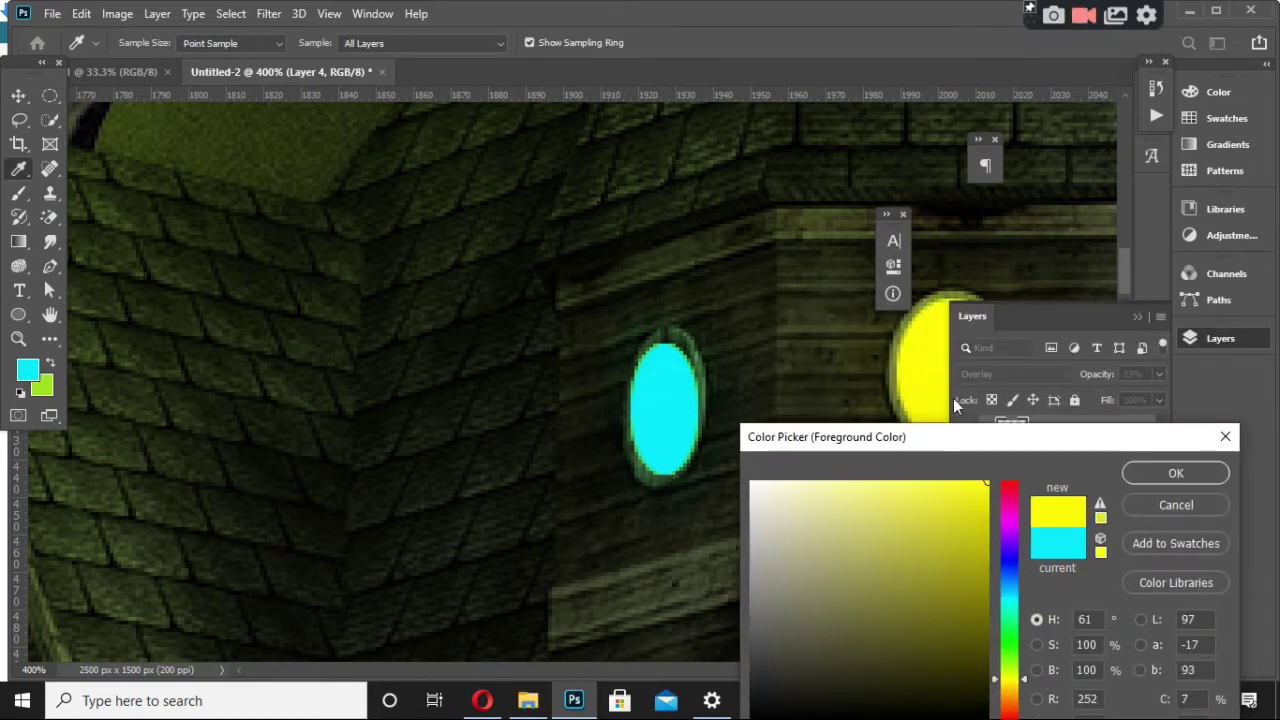
{"action": "left_click", "coordinate": [1135, 474]}
{"action": "key", "text": "ctrl+0"}
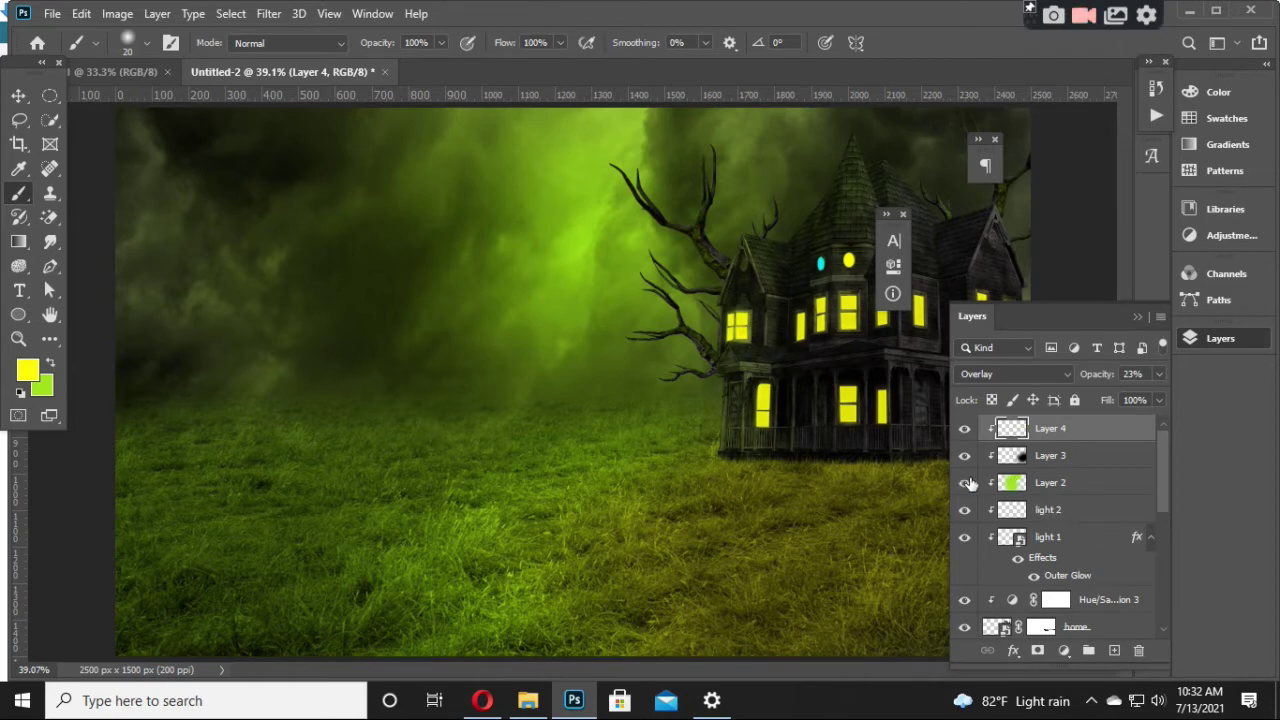
Step: Add a new Layer 7, clip it to the layers below, and set it to Linear Dodge (Add)
{"action": "left_click", "coordinate": [1114, 650]}
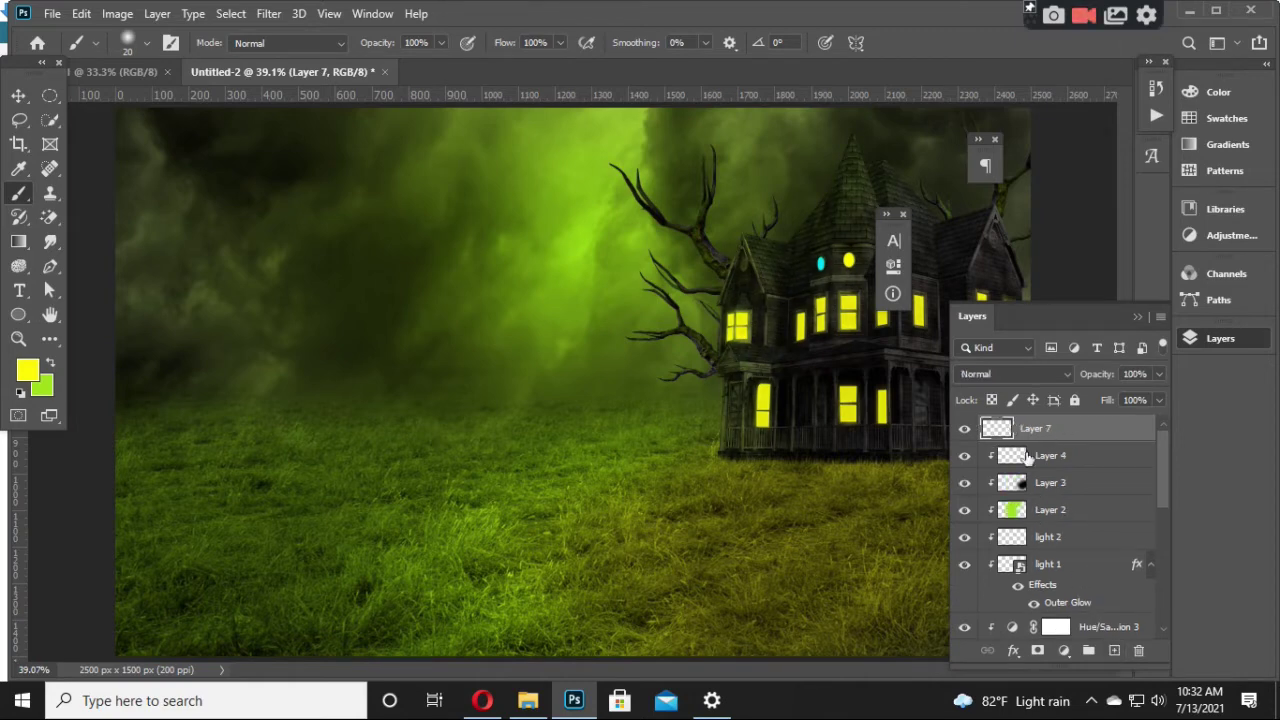
{"action": "right_click", "coordinate": [1036, 450]}
{"action": "left_click", "coordinate": [800, 359]}
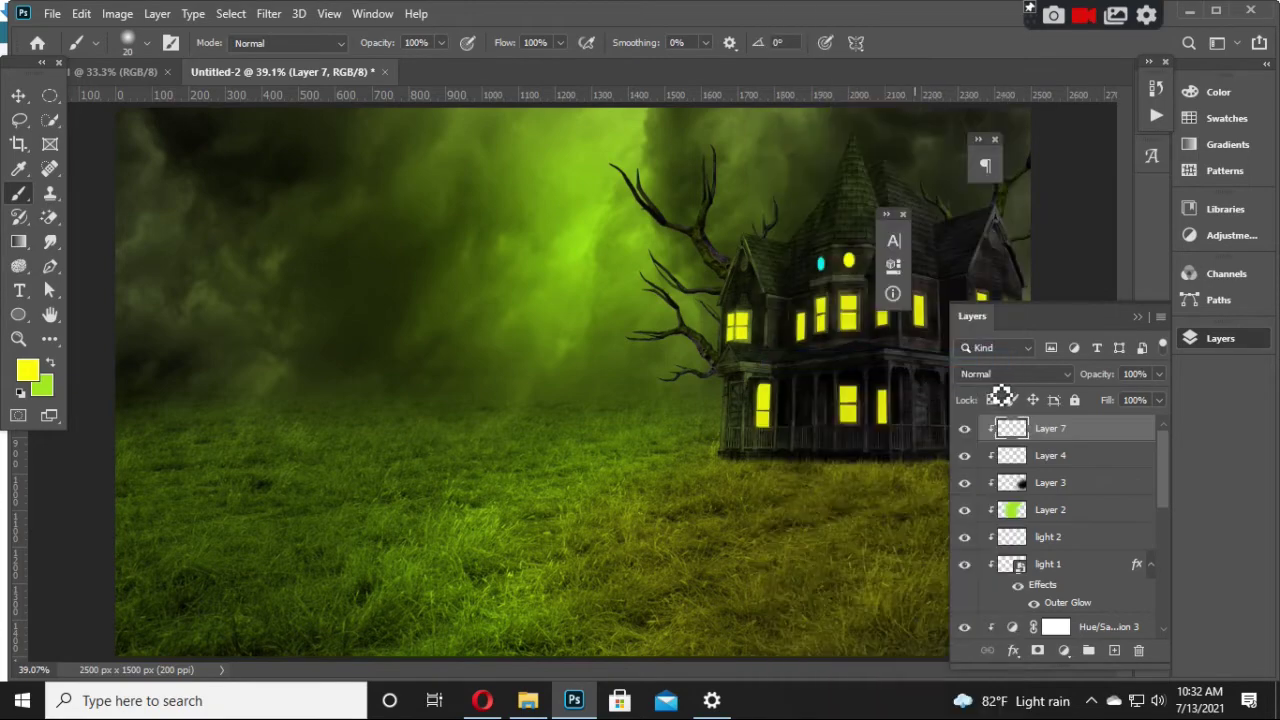
{"action": "left_click", "coordinate": [995, 374]}
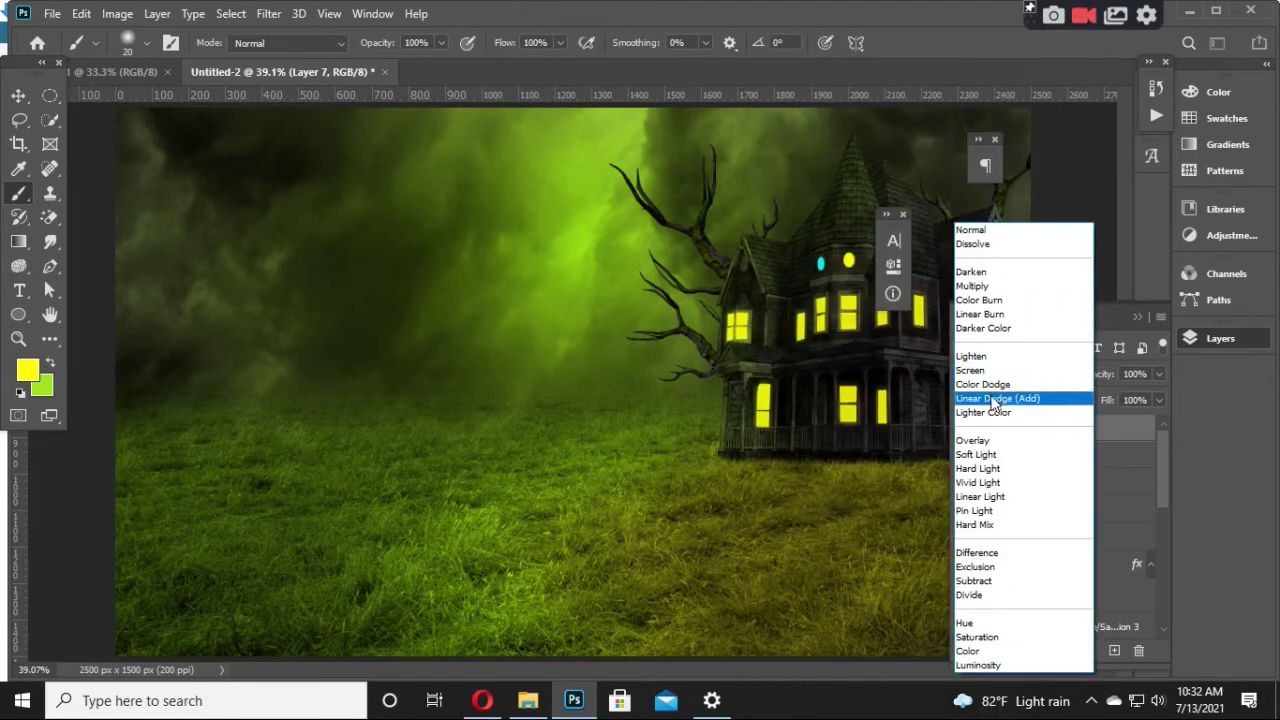
{"action": "left_click", "coordinate": [996, 398]}
Step: Bring the house windows into view and try a yellow stroke down the porch post, then undo it
{"action": "scroll", "coordinate": [399, 381], "scroll_direction": "up", "scroll_amount": 2}
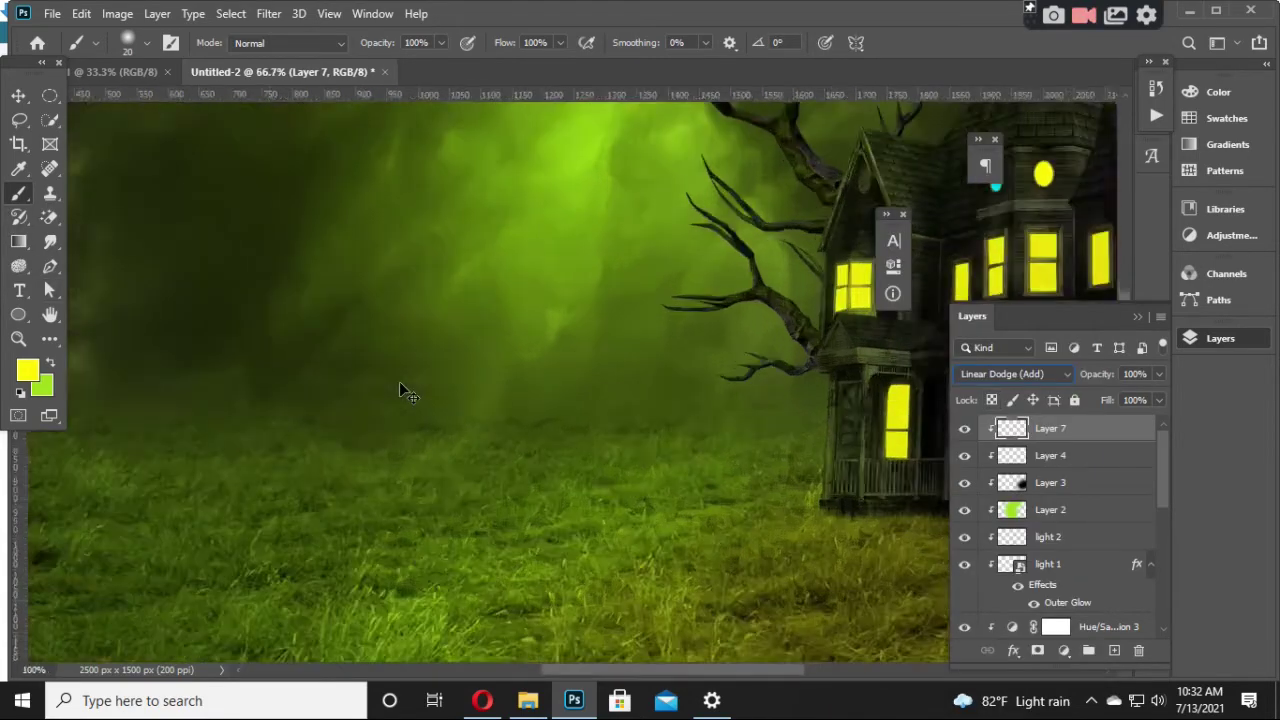
{"action": "scroll", "coordinate": [399, 381], "scroll_direction": "up", "scroll_amount": 3}
{"action": "scroll", "coordinate": [287, 391], "scroll_direction": "right", "scroll_amount": 10}
{"action": "mouse_move", "coordinate": [363, 434]}
{"action": "left_mouse_down"}
{"action": "mouse_move", "coordinate": [411, 466]}
{"action": "mouse_move", "coordinate": [477, 475]}
{"action": "left_mouse_up"}
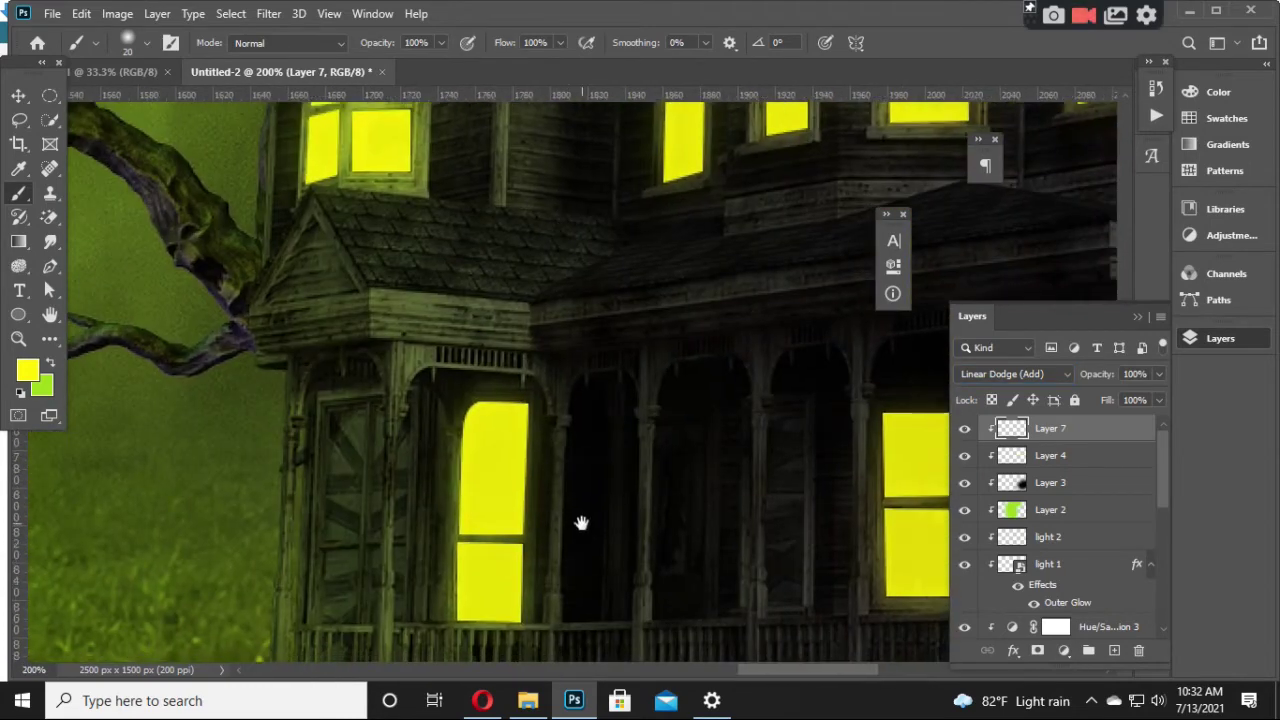
{"action": "scroll", "coordinate": [580, 523], "scroll_direction": "up", "scroll_amount": 3}
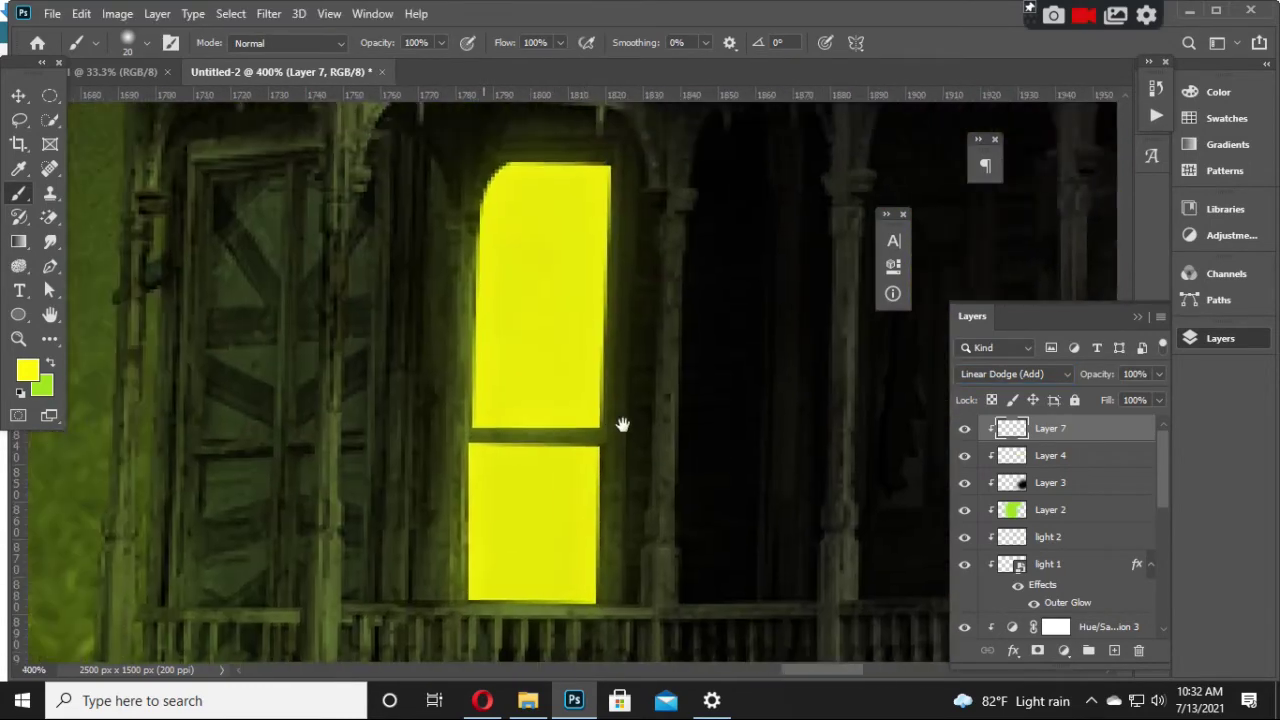
{"action": "scroll", "coordinate": [583, 393], "scroll_direction": "up", "scroll_amount": 5}
{"action": "scroll", "coordinate": [583, 393], "scroll_direction": "left", "scroll_amount": 5}
{"action": "scroll", "coordinate": [596, 413], "scroll_direction": "down", "scroll_amount": 3}
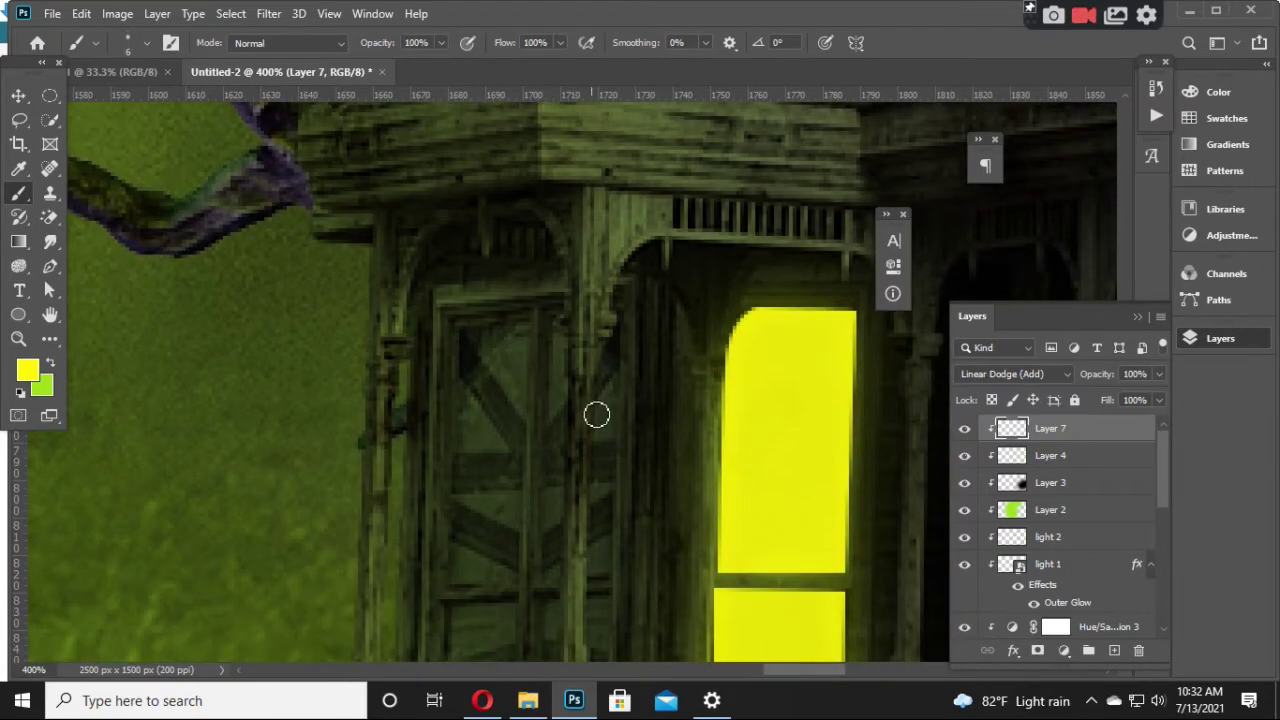
{"action": "left_click_drag", "start_coordinate": [598, 397], "coordinate": [577, 614]}
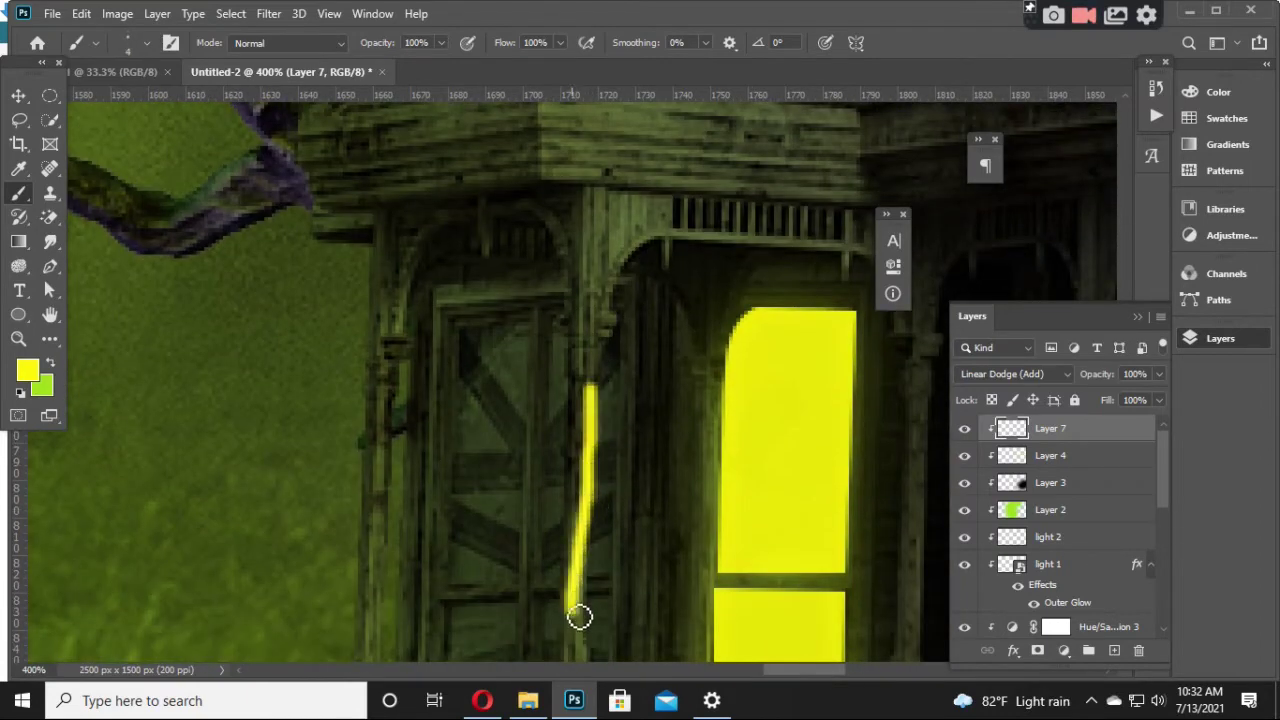
{"action": "scroll", "coordinate": [605, 365], "scroll_direction": "down", "scroll_amount": 4}
{"action": "key", "text": "ctrl+z"}
Step: Paint yellow glow along the porch rail and post and down the arch's right edge
{"action": "scroll", "coordinate": [600, 374], "scroll_direction": "up", "scroll_amount": 1}
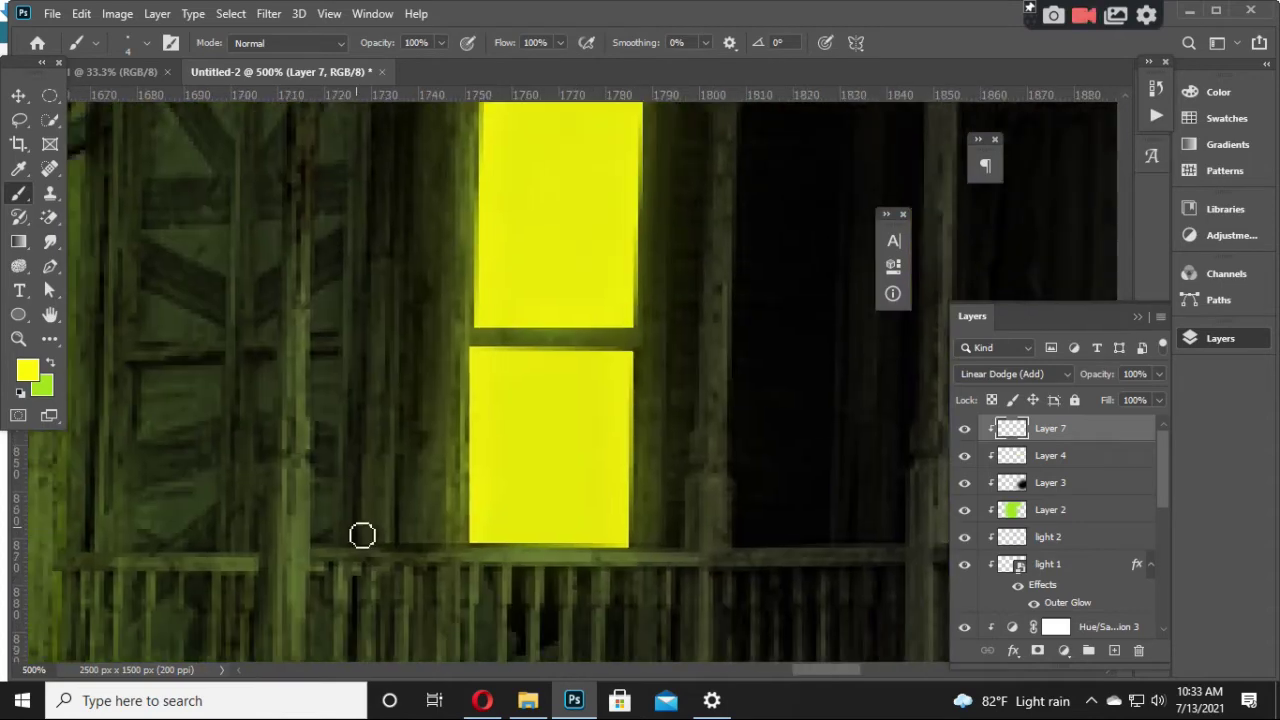
{"action": "scroll", "coordinate": [363, 534], "scroll_direction": "down", "scroll_amount": 4}
{"action": "scroll", "coordinate": [363, 534], "scroll_direction": "right", "scroll_amount": 6}
{"action": "mouse_move", "coordinate": [335, 560]}
{"action": "left_mouse_down"}
{"action": "mouse_move", "coordinate": [689, 563]}
{"action": "mouse_move", "coordinate": [709, 443]}
{"action": "mouse_move", "coordinate": [702, 265]}
{"action": "left_mouse_up"}
{"action": "scroll", "coordinate": [694, 534], "scroll_direction": "up", "scroll_amount": 1}
{"action": "scroll", "coordinate": [702, 265], "scroll_direction": "up", "scroll_amount": 5}
{"action": "mouse_move", "coordinate": [639, 465]}
{"action": "left_mouse_down"}
{"action": "mouse_move", "coordinate": [651, 380]}
{"action": "mouse_move", "coordinate": [634, 249]}
{"action": "mouse_move", "coordinate": [473, 163]}
{"action": "left_mouse_up"}
{"action": "key", "text": "ctrl+z"}
{"action": "mouse_move", "coordinate": [601, 166]}
{"action": "left_mouse_down"}
{"action": "mouse_move", "coordinate": [637, 211]}
{"action": "mouse_move", "coordinate": [657, 377]}
{"action": "mouse_move", "coordinate": [645, 280]}
{"action": "left_mouse_up"}
Step: Outline the door's lower and upper panel edges in yellow
{"action": "scroll", "coordinate": [520, 386], "scroll_direction": "down", "scroll_amount": 4}
{"action": "scroll", "coordinate": [551, 389], "scroll_direction": "up", "scroll_amount": 8}
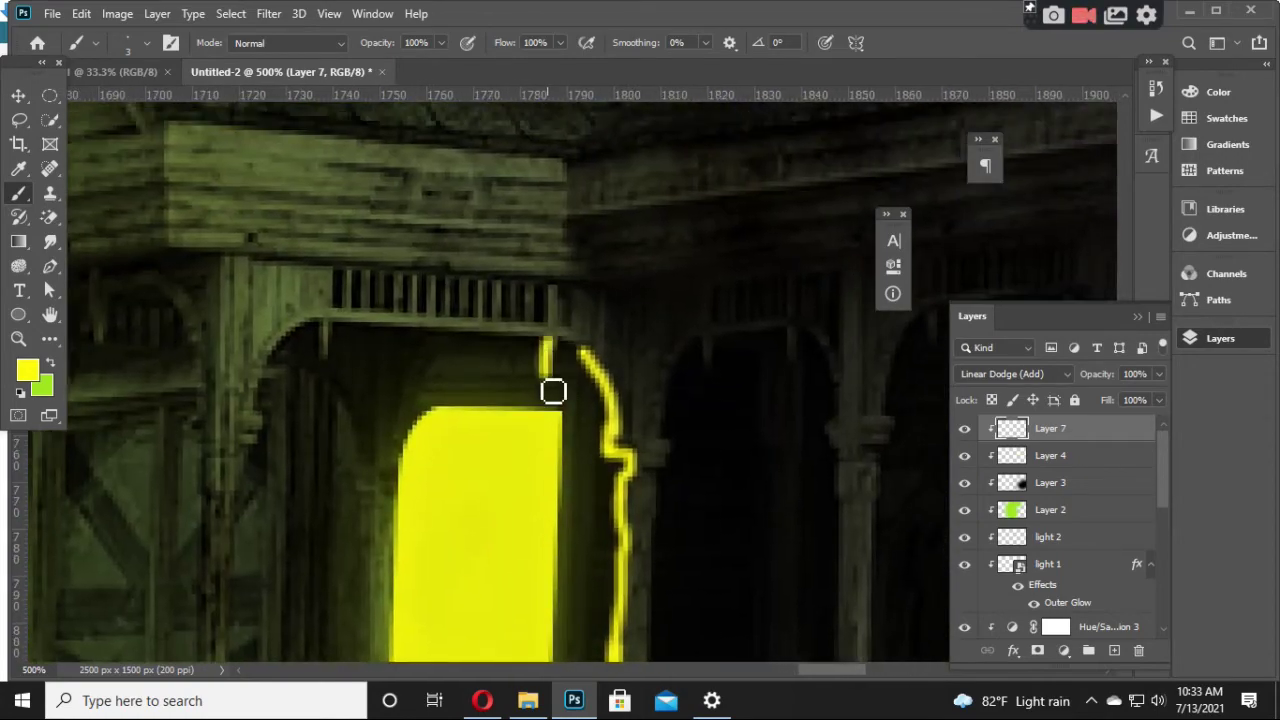
{"action": "scroll", "coordinate": [557, 357], "scroll_direction": "down", "scroll_amount": 5}
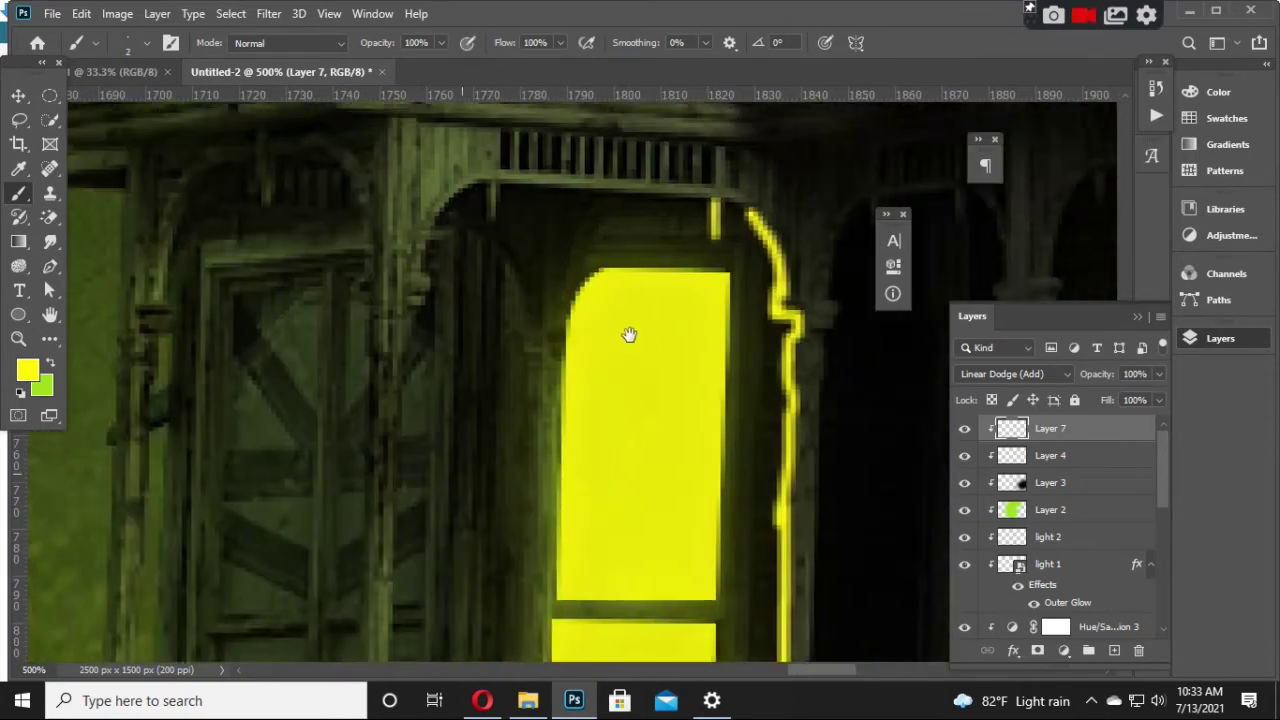
{"action": "mouse_move", "coordinate": [480, 494]}
{"action": "left_mouse_down"}
{"action": "mouse_move", "coordinate": [511, 374]}
{"action": "mouse_move", "coordinate": [603, 340]}
{"action": "mouse_move", "coordinate": [497, 349]}
{"action": "mouse_move", "coordinate": [496, 521]}
{"action": "left_mouse_up"}
{"action": "scroll", "coordinate": [500, 374], "scroll_direction": "up", "scroll_amount": 2}
{"action": "scroll", "coordinate": [495, 360], "scroll_direction": "up", "scroll_amount": 4}
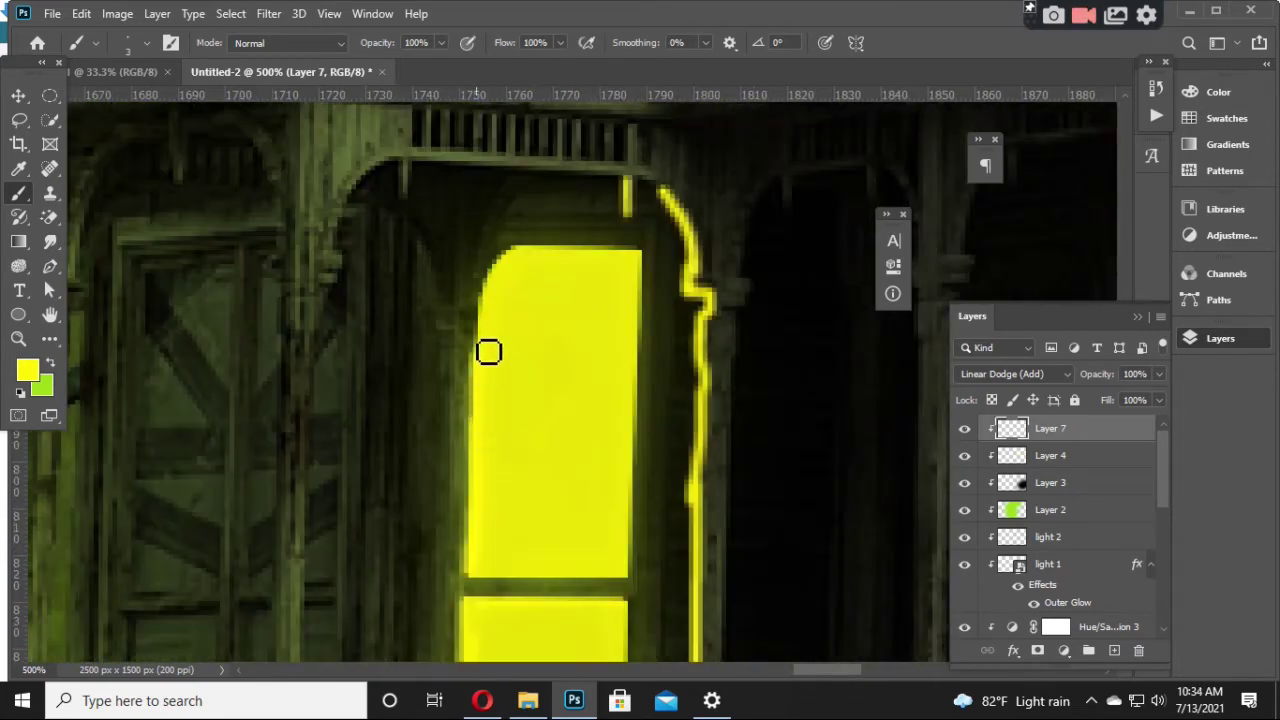
{"action": "left_click_drag", "start_coordinate": [490, 355], "coordinate": [480, 263]}
{"action": "scroll", "coordinate": [524, 410], "scroll_direction": "down", "scroll_amount": 1}
{"action": "mouse_move", "coordinate": [474, 514]}
{"action": "left_mouse_down"}
{"action": "mouse_move", "coordinate": [474, 477]}
{"action": "mouse_move", "coordinate": [474, 520]}
{"action": "left_mouse_up"}
{"action": "scroll", "coordinate": [573, 434], "scroll_direction": "right", "scroll_amount": 5}
{"action": "scroll", "coordinate": [660, 503], "scroll_direction": "down", "scroll_amount": 5}
{"action": "scroll", "coordinate": [660, 503], "scroll_direction": "up", "scroll_amount": 5}
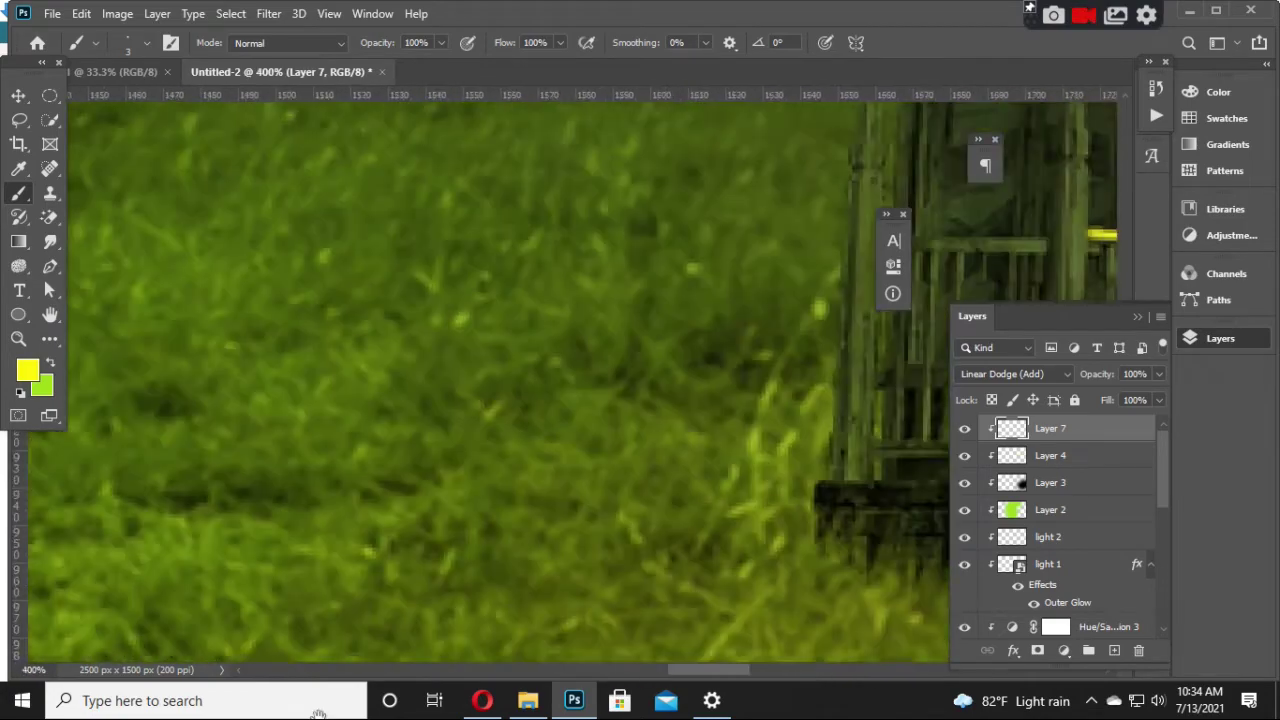
Step: Paint yellow lines under and beside the lower porch window, up the post, and down the right door's edge
{"action": "left_click_drag", "start_coordinate": [556, 516], "coordinate": [514, 412]}
{"action": "left_click_drag", "start_coordinate": [679, 501], "coordinate": [679, 566]}
{"action": "left_click_drag", "start_coordinate": [417, 573], "coordinate": [679, 566]}
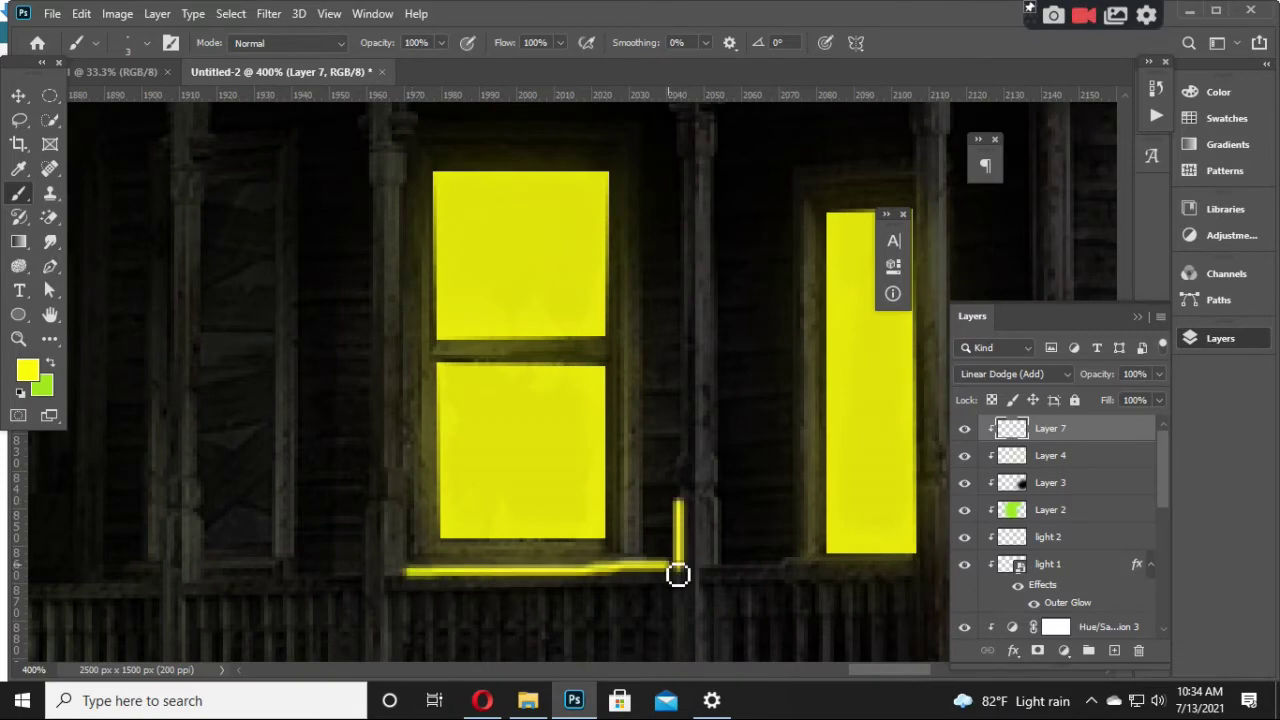
{"action": "left_click_drag", "start_coordinate": [694, 168], "coordinate": [683, 508]}
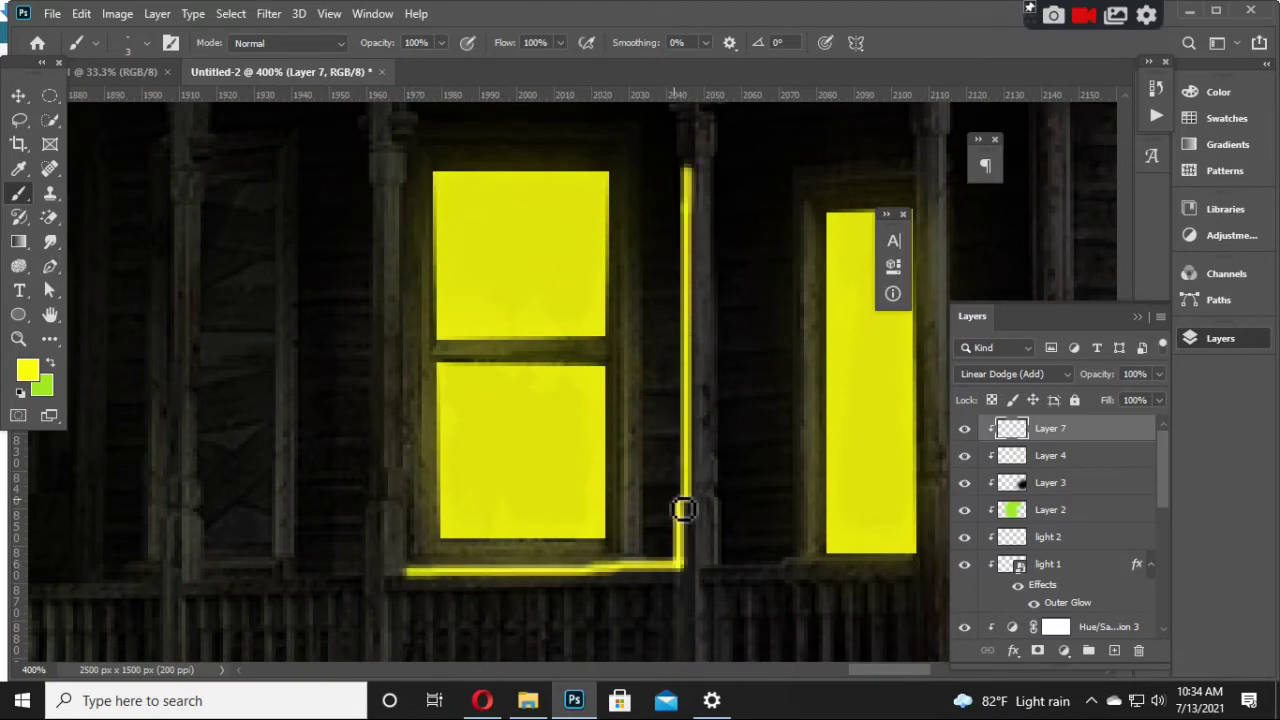
{"action": "mouse_move", "coordinate": [753, 439]}
{"action": "left_mouse_down"}
{"action": "mouse_move", "coordinate": [419, 541]}
{"action": "mouse_move", "coordinate": [520, 600]}
{"action": "left_mouse_up"}
{"action": "left_click_drag", "start_coordinate": [678, 482], "coordinate": [614, 414]}
{"action": "left_click", "coordinate": [627, 258], "text": "shift"}
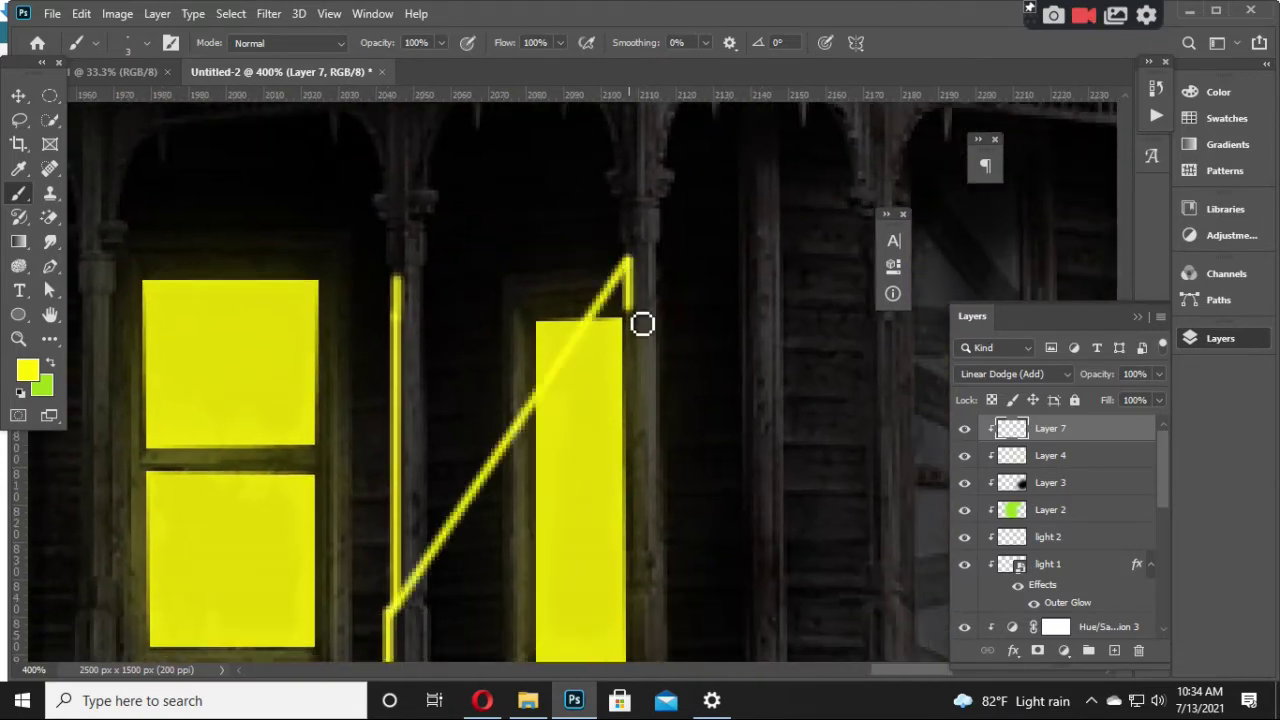
{"action": "key", "text": "ctrl+z"}
{"action": "left_click_drag", "start_coordinate": [627, 258], "coordinate": [626, 680]}
{"action": "key", "text": "ctrl+z"}
{"action": "left_click_drag", "start_coordinate": [626, 550], "coordinate": [628, 185]}
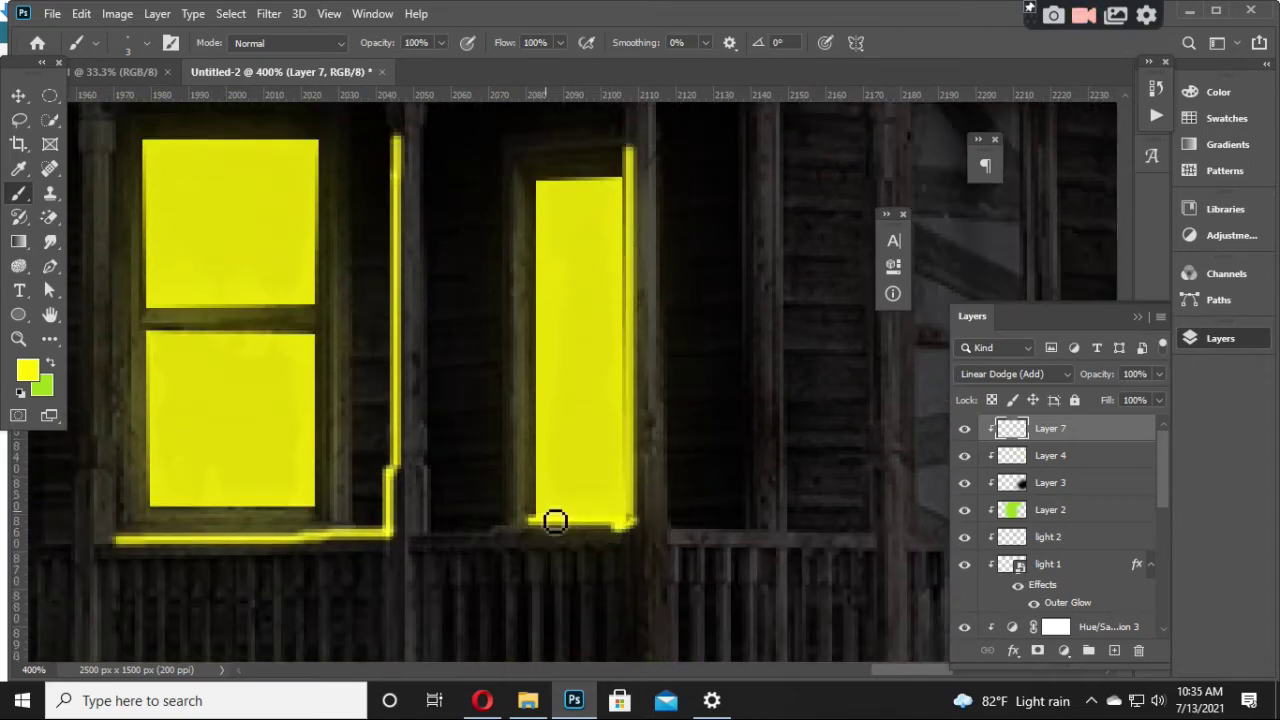
Step: Outline the neighbouring door's bottom, left edge and top in yellow
{"action": "left_click_drag", "start_coordinate": [691, 466], "coordinate": [494, 548]}
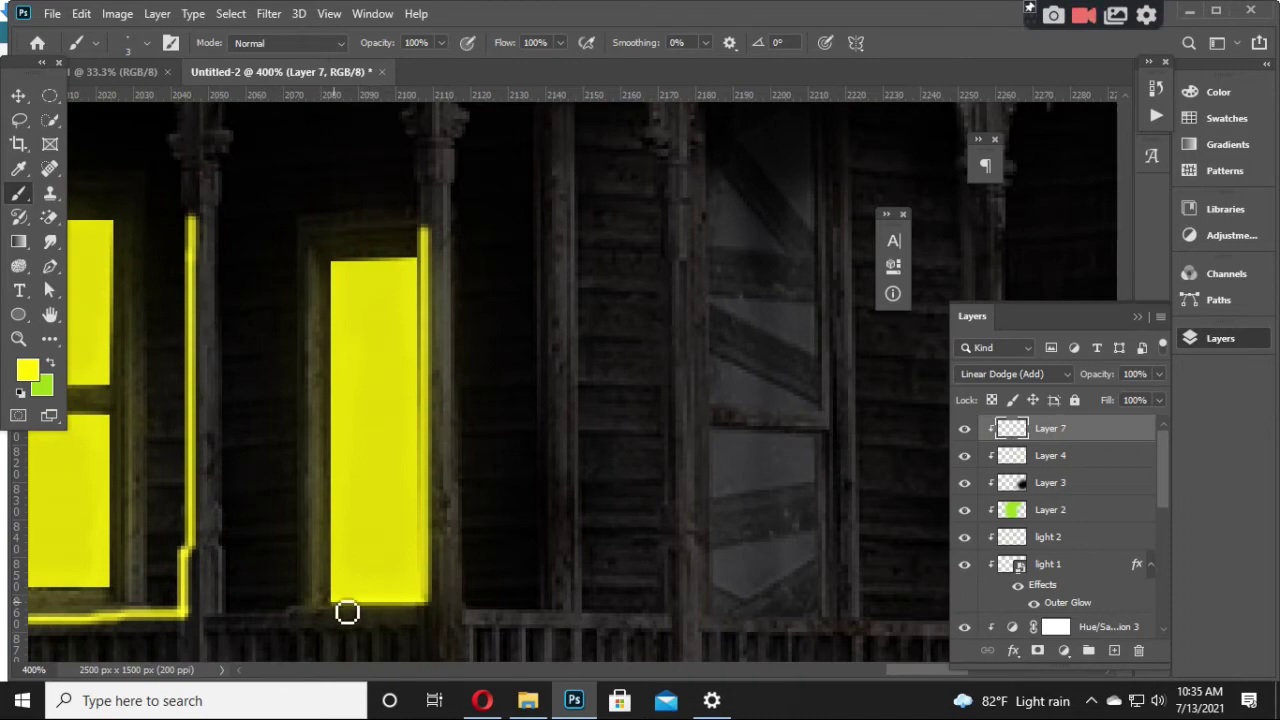
{"action": "left_click_drag", "start_coordinate": [597, 659], "coordinate": [391, 539]}
{"action": "scroll", "coordinate": [657, 443], "scroll_direction": "down", "scroll_amount": 3}
{"action": "scroll", "coordinate": [651, 157], "scroll_direction": "down", "scroll_amount": 2}
{"action": "scroll", "coordinate": [883, 357], "scroll_direction": "down", "scroll_amount": 5}
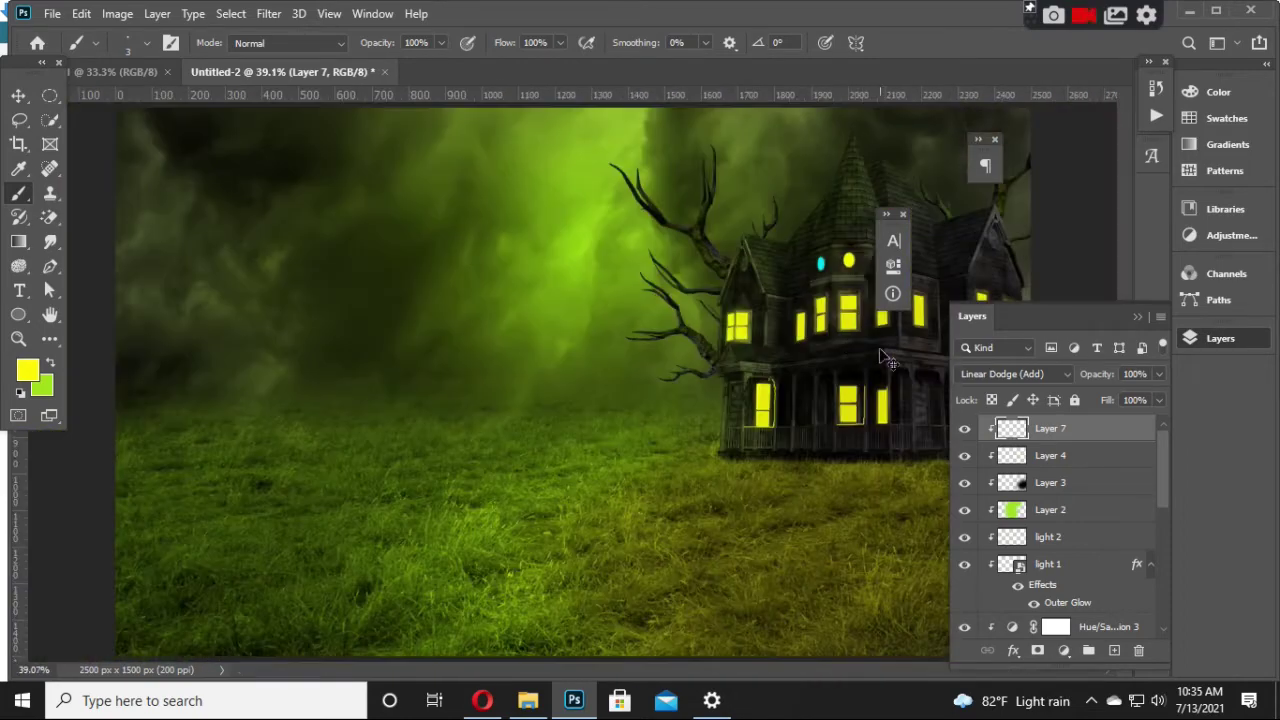
{"action": "scroll", "coordinate": [866, 442], "scroll_direction": "up", "scroll_amount": 5}
{"action": "scroll", "coordinate": [620, 500], "scroll_direction": "up", "scroll_amount": 3}
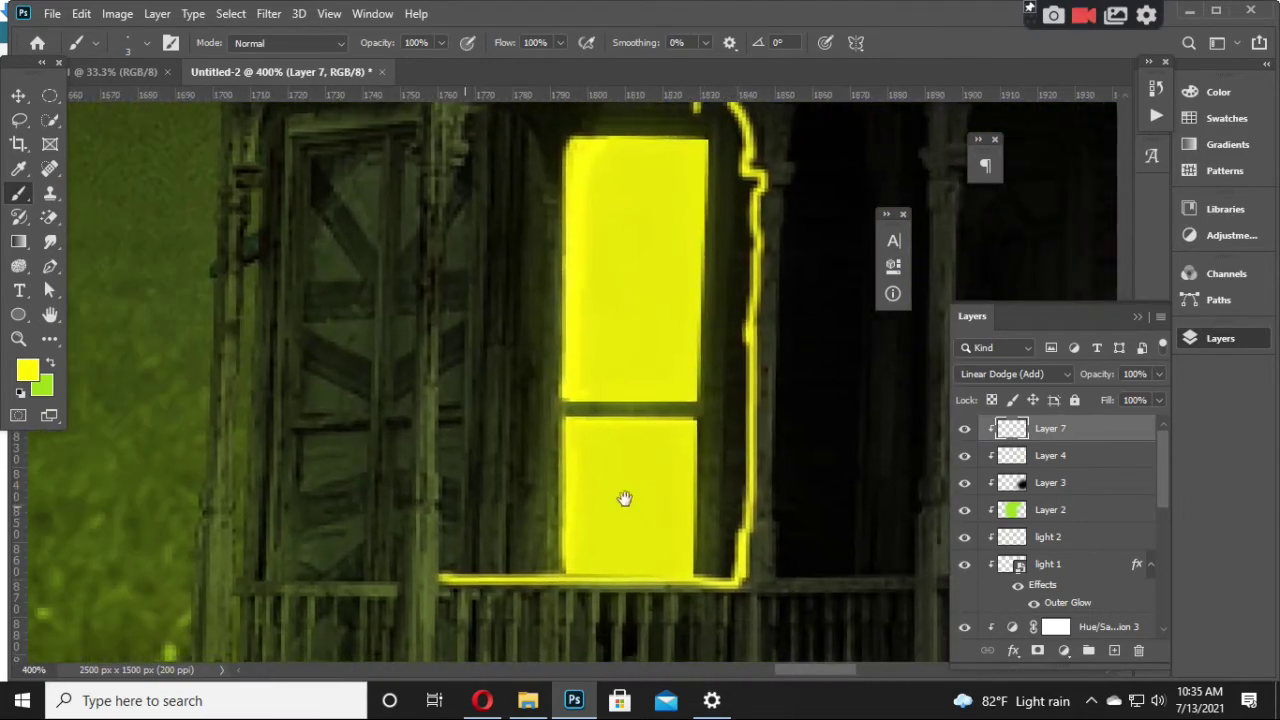
{"action": "left_click", "coordinate": [447, 578], "text": "shift"}
{"action": "mouse_move", "coordinate": [447, 578]}
{"action": "left_mouse_down"}
{"action": "mouse_move", "coordinate": [463, 226]}
{"action": "mouse_move", "coordinate": [480, 154]}
{"action": "left_mouse_up"}
{"action": "scroll", "coordinate": [460, 240], "scroll_direction": "up", "scroll_amount": 1}
{"action": "key", "text": "ctrl+z"}
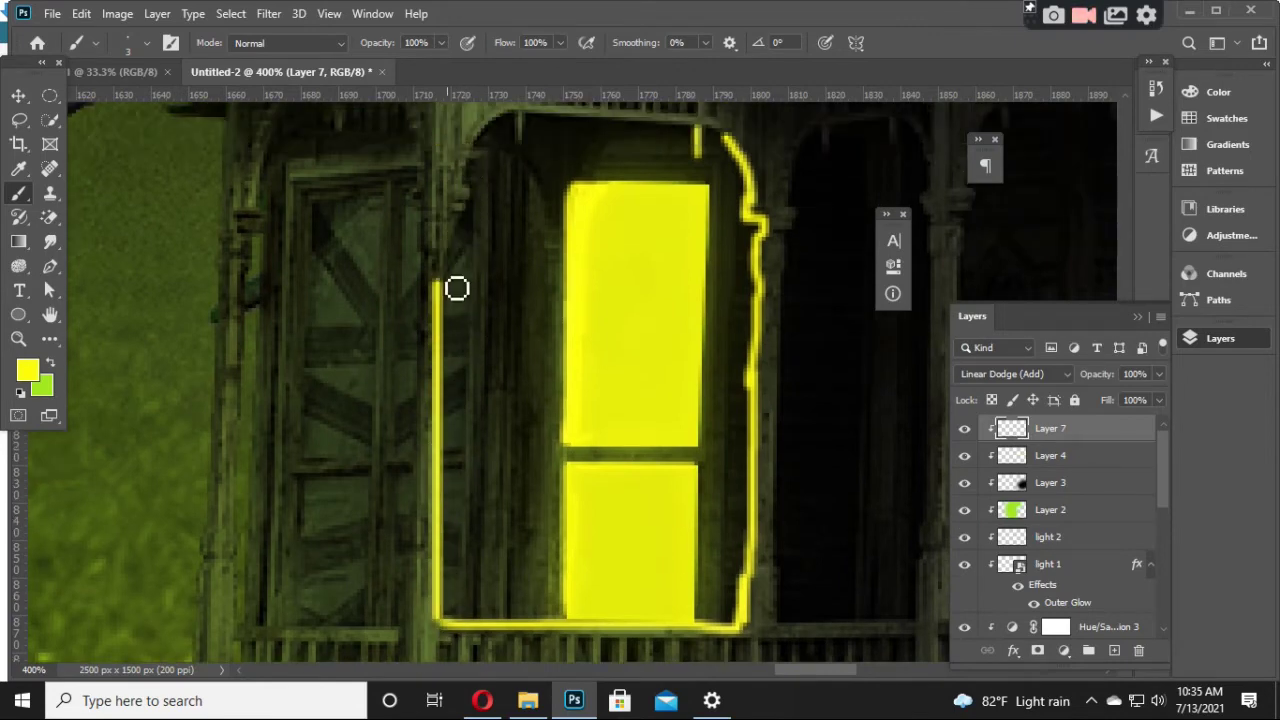
{"action": "mouse_move", "coordinate": [446, 288]}
{"action": "left_mouse_down"}
{"action": "mouse_move", "coordinate": [495, 135]}
{"action": "mouse_move", "coordinate": [760, 215]}
{"action": "left_mouse_up"}
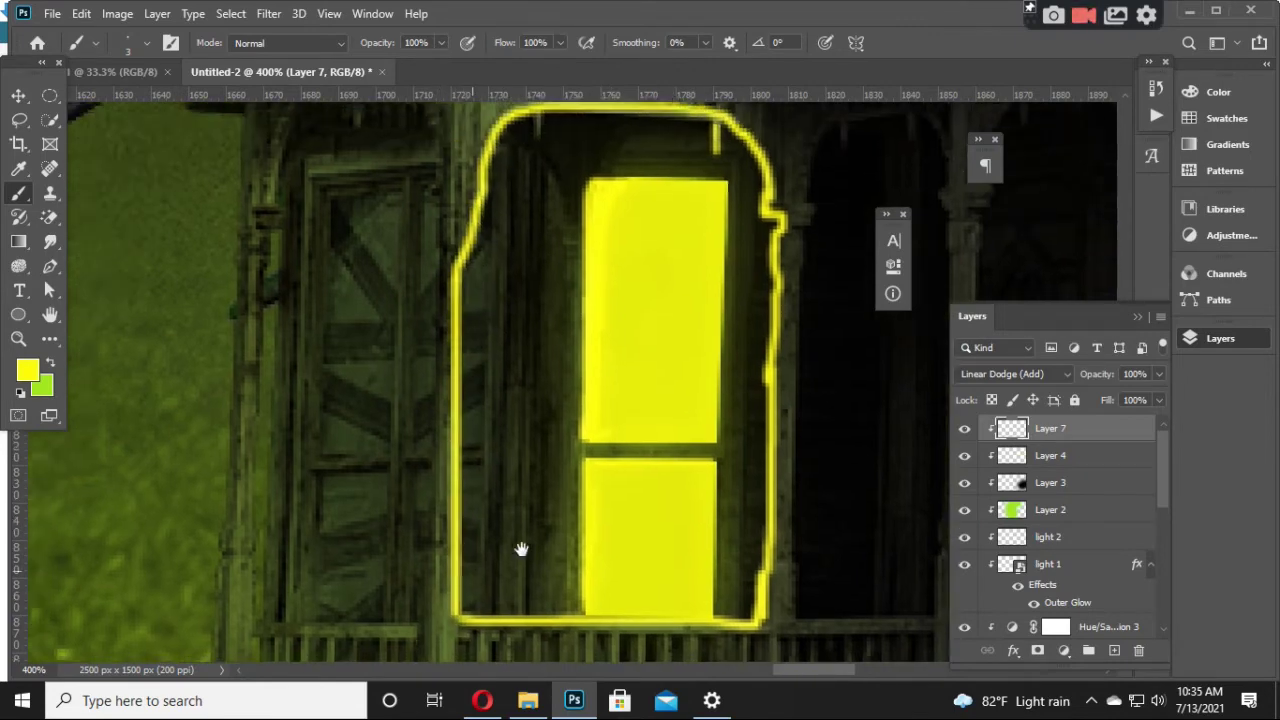
Step: Trace a yellow glow line along the porch railing
{"action": "scroll", "coordinate": [523, 549], "scroll_direction": "down", "scroll_amount": 3}
{"action": "left_click_drag", "start_coordinate": [322, 432], "coordinate": [150, 430]}
{"action": "scroll", "coordinate": [434, 568], "scroll_direction": "down", "scroll_amount": 3}
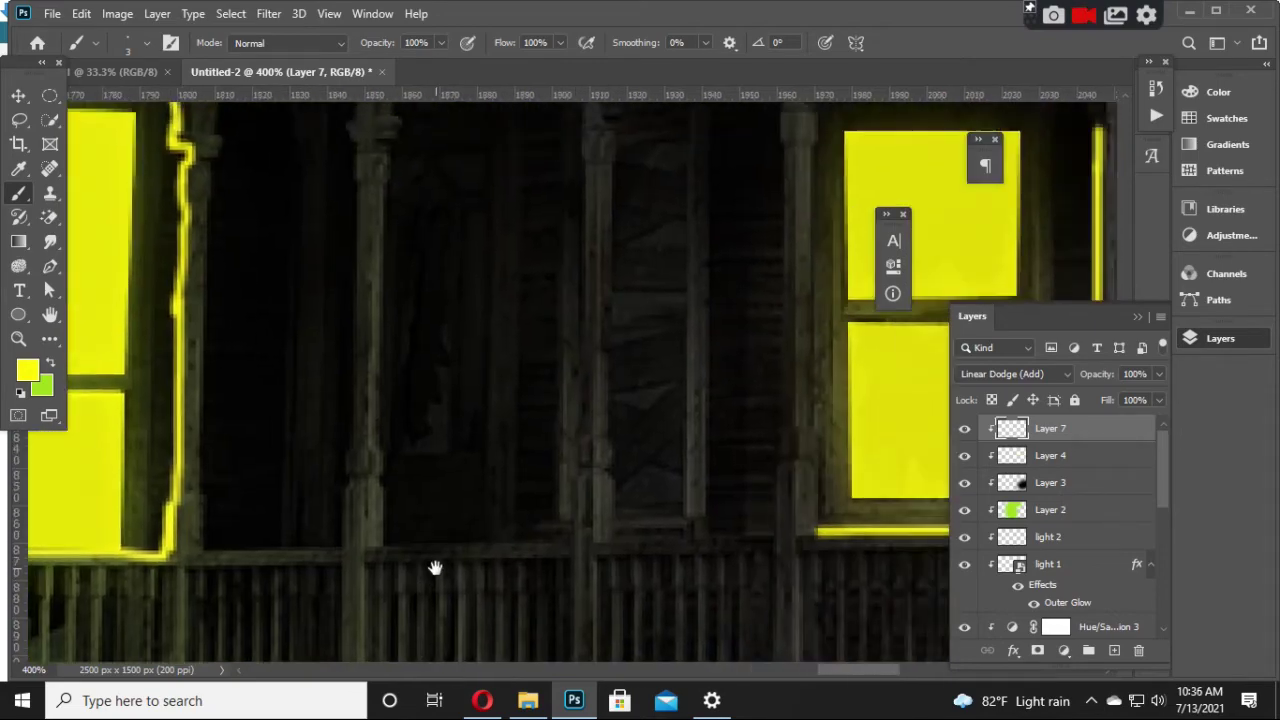
{"action": "scroll", "coordinate": [791, 586], "scroll_direction": "down", "scroll_amount": 4}
{"action": "mouse_move", "coordinate": [1159, 374]}
{"action": "left_mouse_down"}
{"action": "mouse_move", "coordinate": [1089, 400]}
{"action": "mouse_move", "coordinate": [1123, 400]}
{"action": "left_mouse_up"}
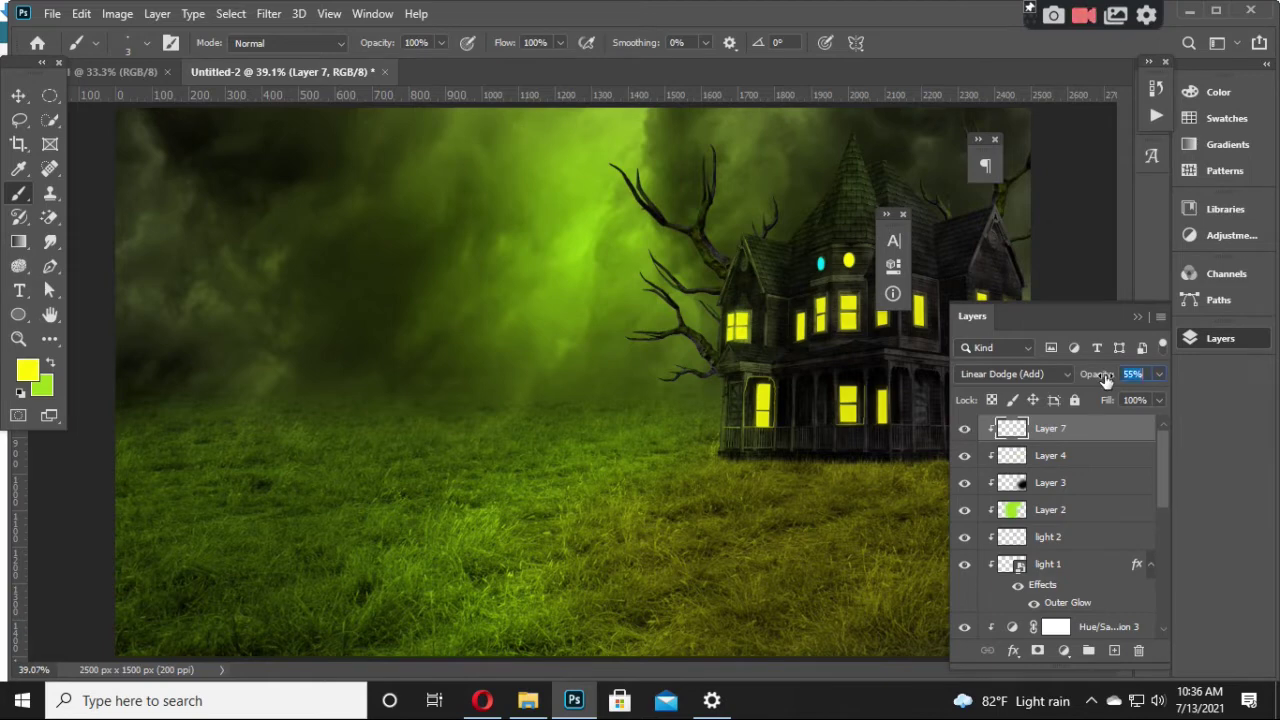
Step: Switch Layer 7's yellow outlines to Overlay blend mode, then select the Move tool and re-check the zoom
{"action": "left_click", "coordinate": [1020, 376]}
{"action": "left_click", "coordinate": [1015, 441]}
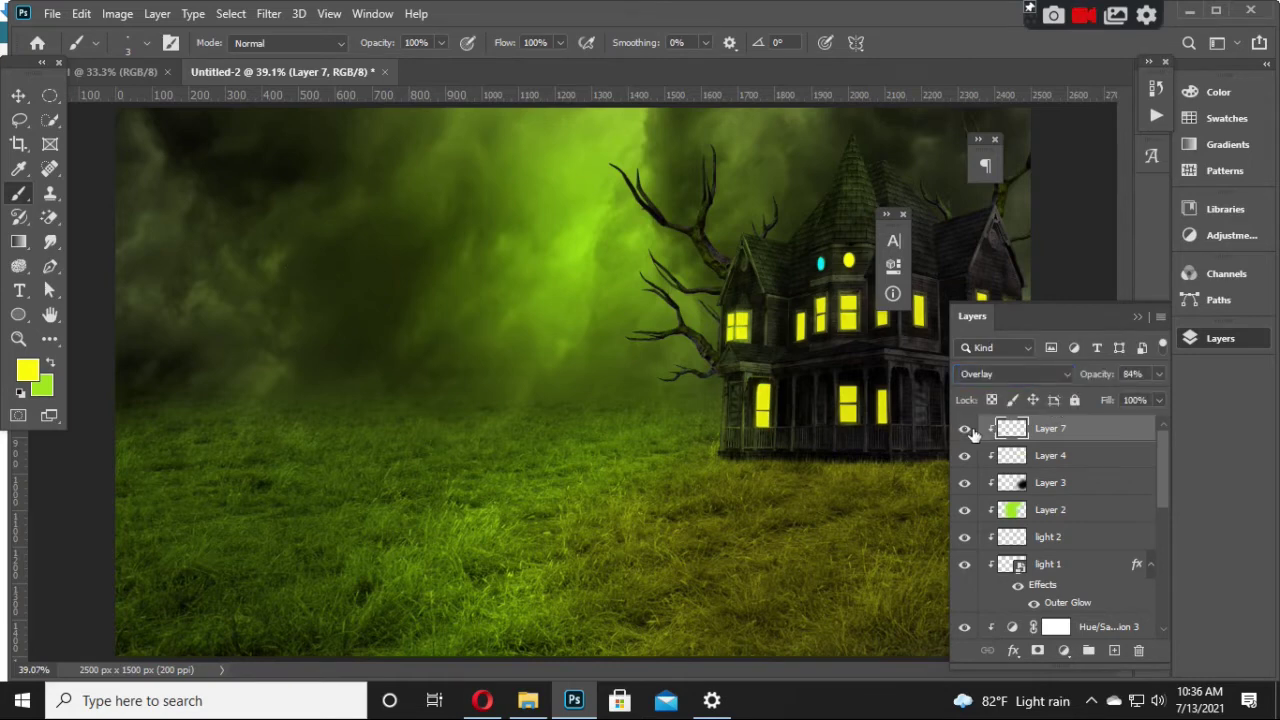
{"action": "left_click", "coordinate": [18, 97]}
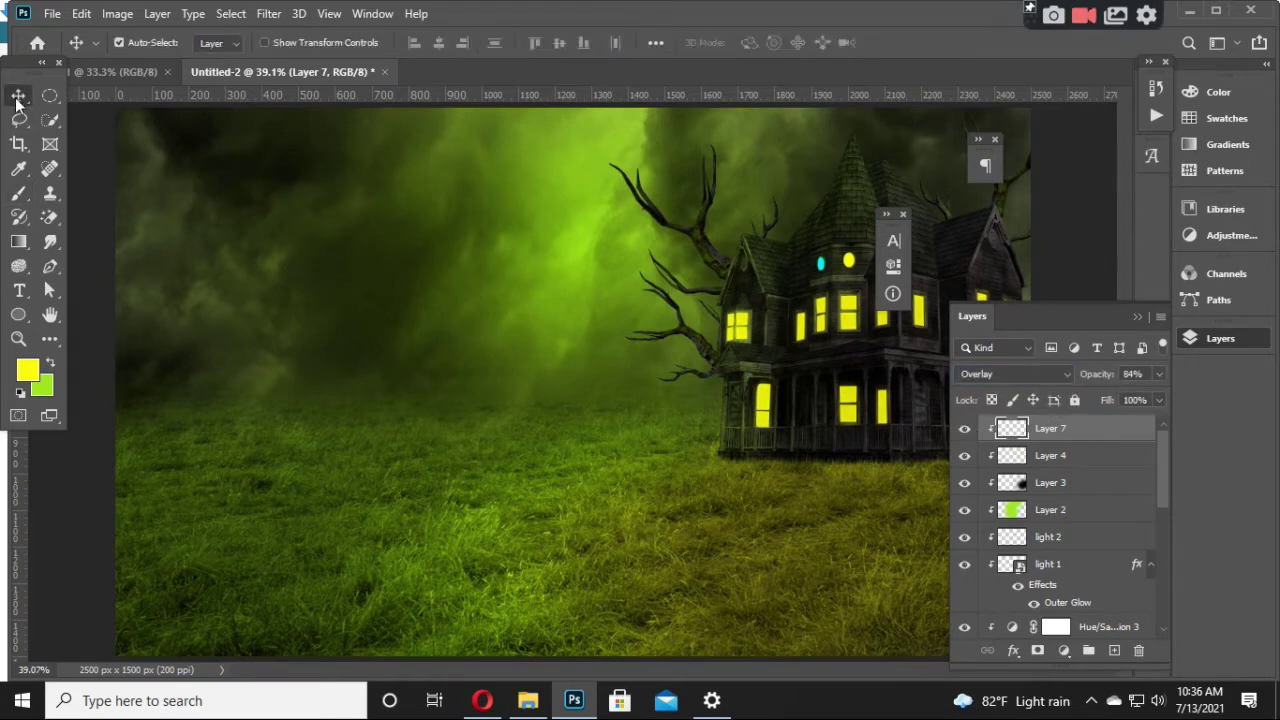
{"action": "key", "text": "ctrl+minus"}
{"action": "key", "text": "ctrl+minus"}
{"action": "key", "text": "ctrl+minus"}
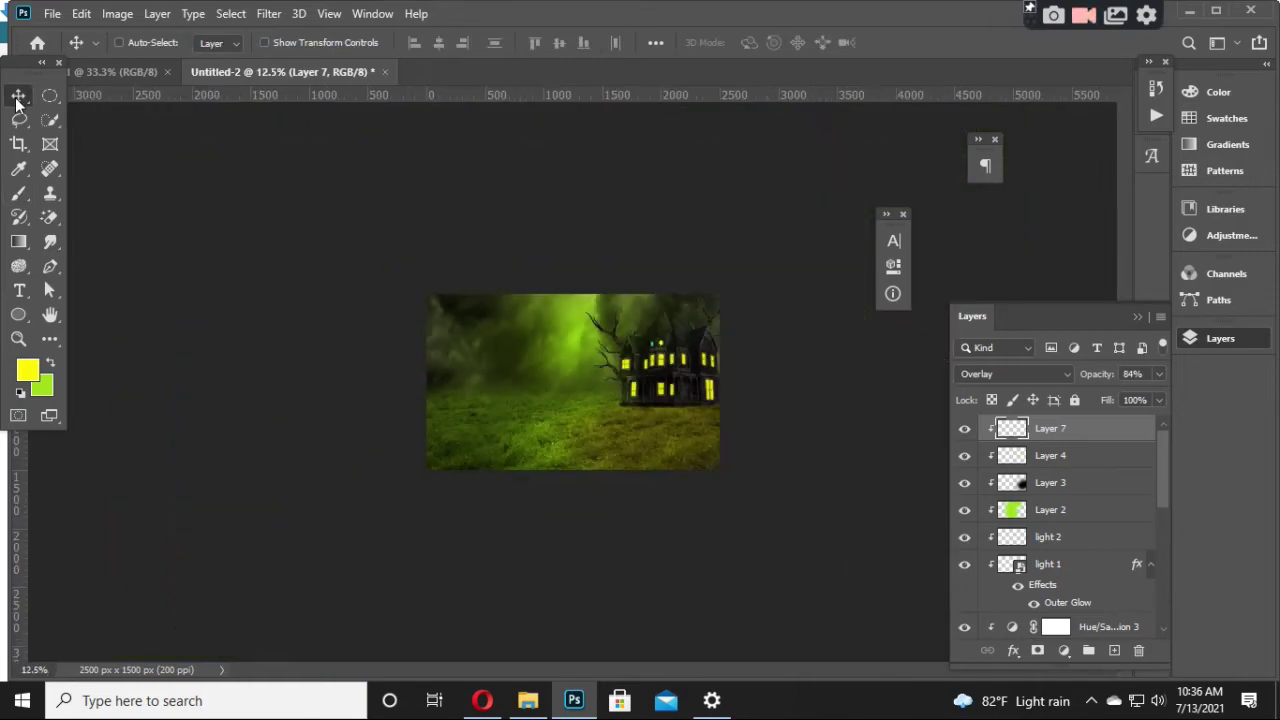
{"action": "key", "text": "ctrl+plus"}
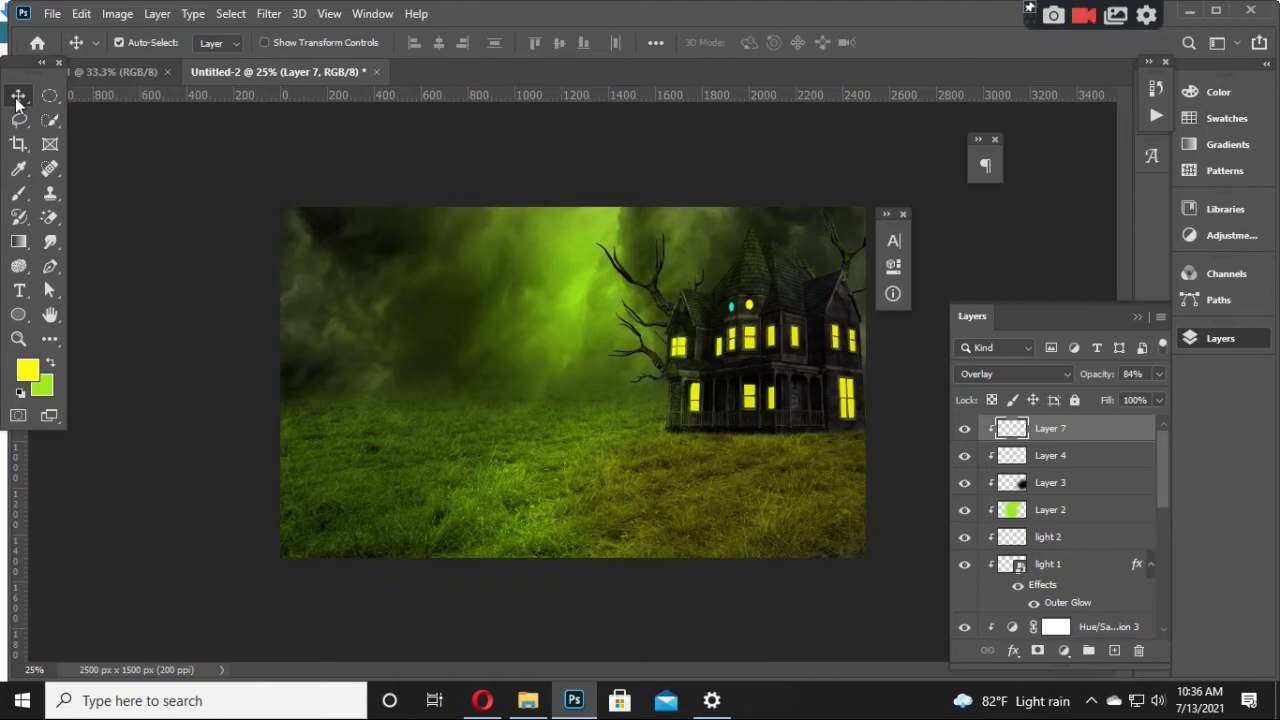
{"action": "left_click", "coordinate": [1040, 512]}
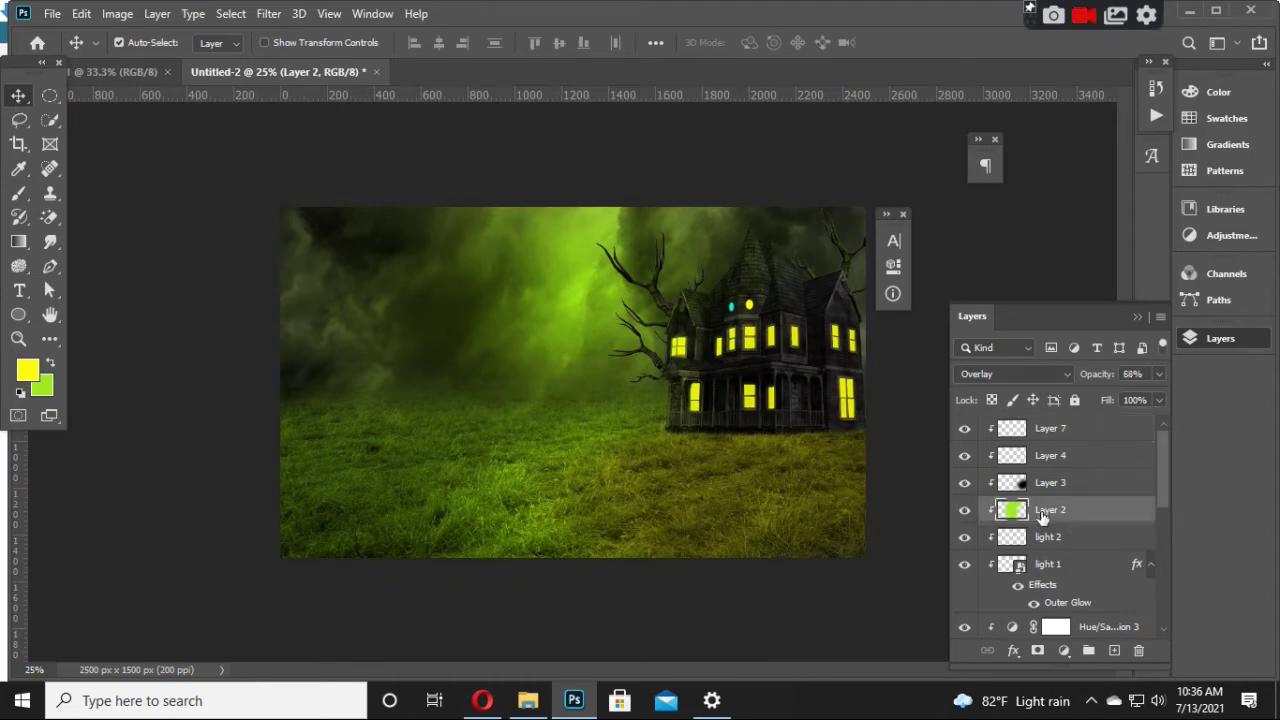
{"action": "left_click", "coordinate": [15, 197]}
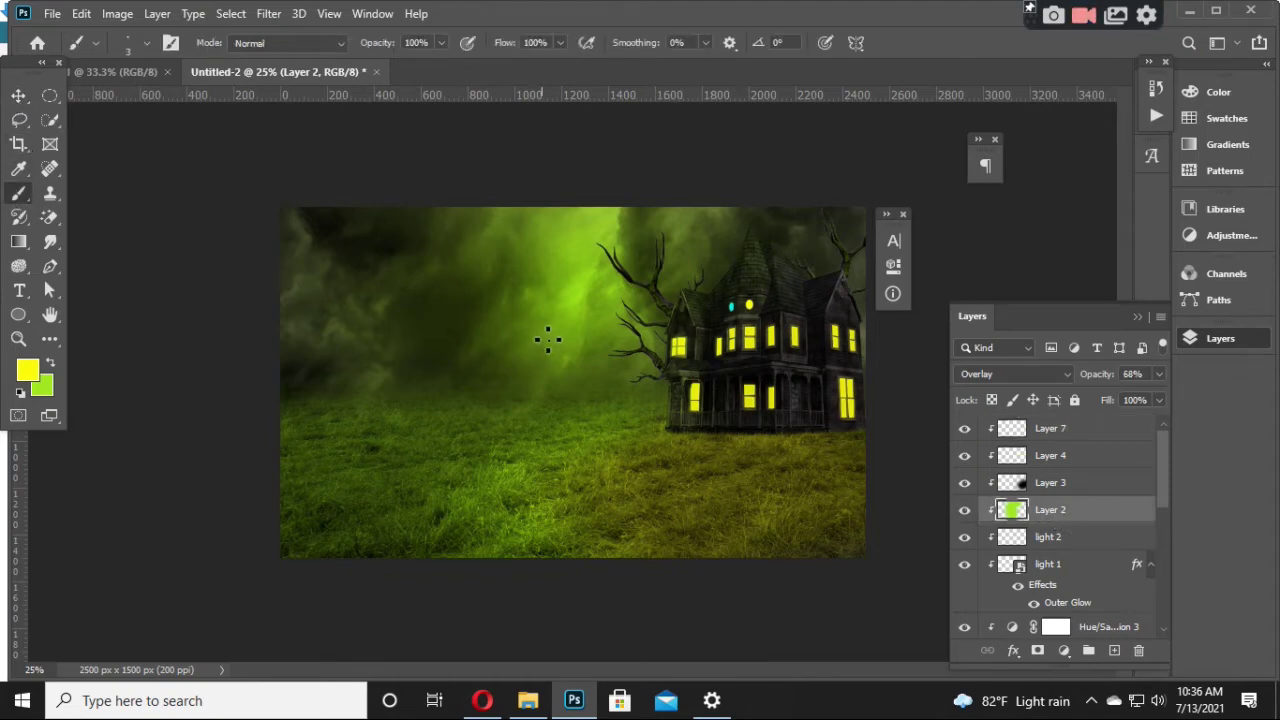
{"action": "key", "text": "bracketright"}
{"action": "key", "text": "bracketright"}
{"action": "key", "text": "bracketright"}
{"action": "left_click_drag", "start_coordinate": [652, 330], "coordinate": [705, 330]}
{"action": "key", "text": "ctrl+z"}
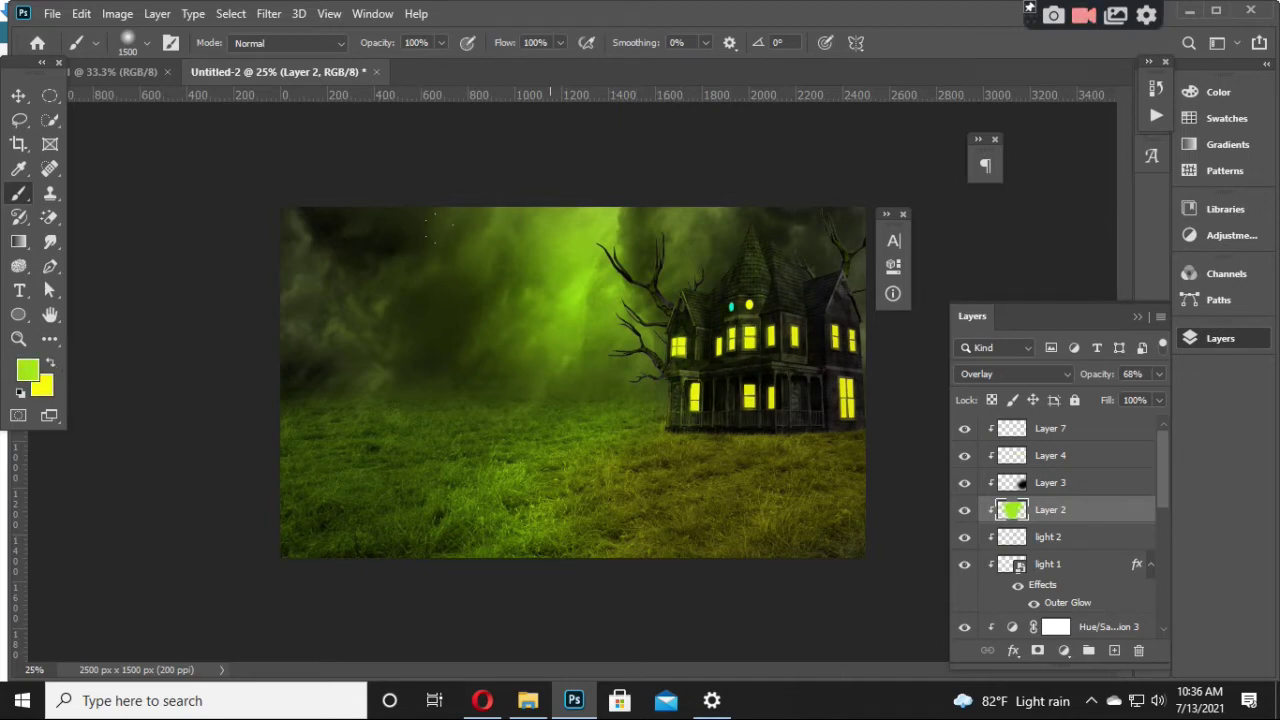
{"action": "left_click", "coordinate": [17, 96]}
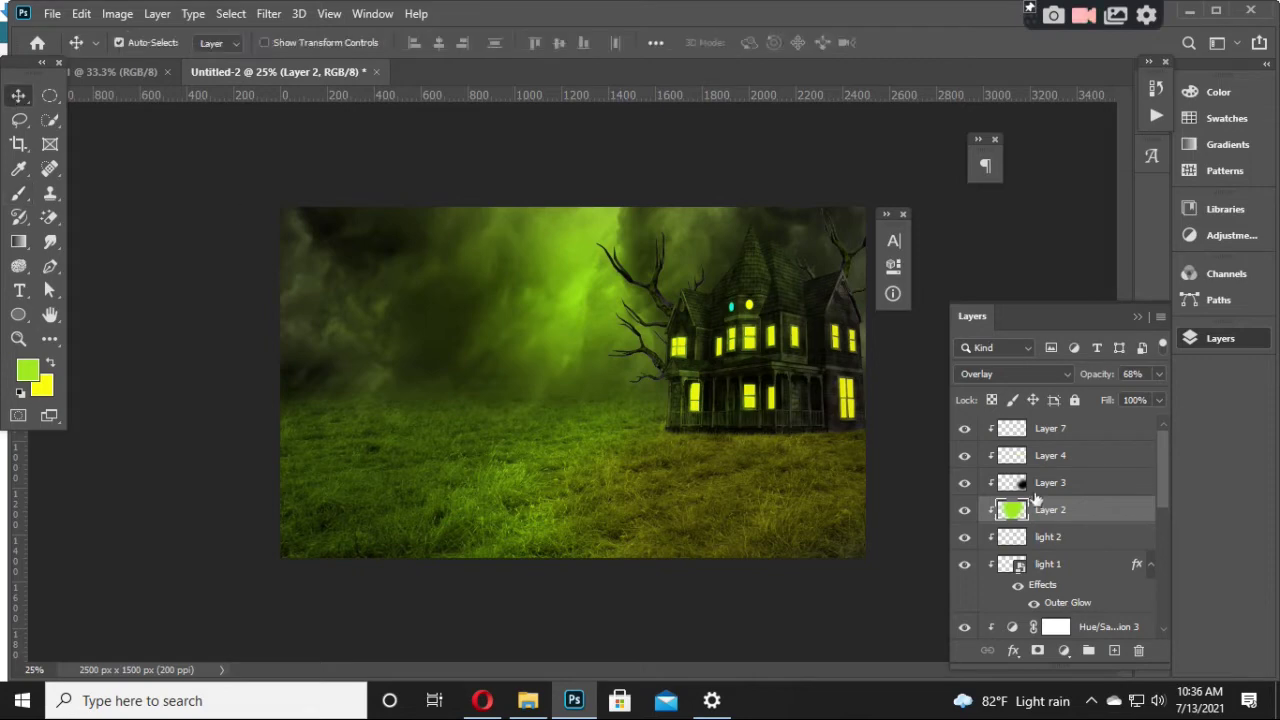
{"action": "left_click", "coordinate": [964, 511]}
{"action": "left_click", "coordinate": [1058, 492]}
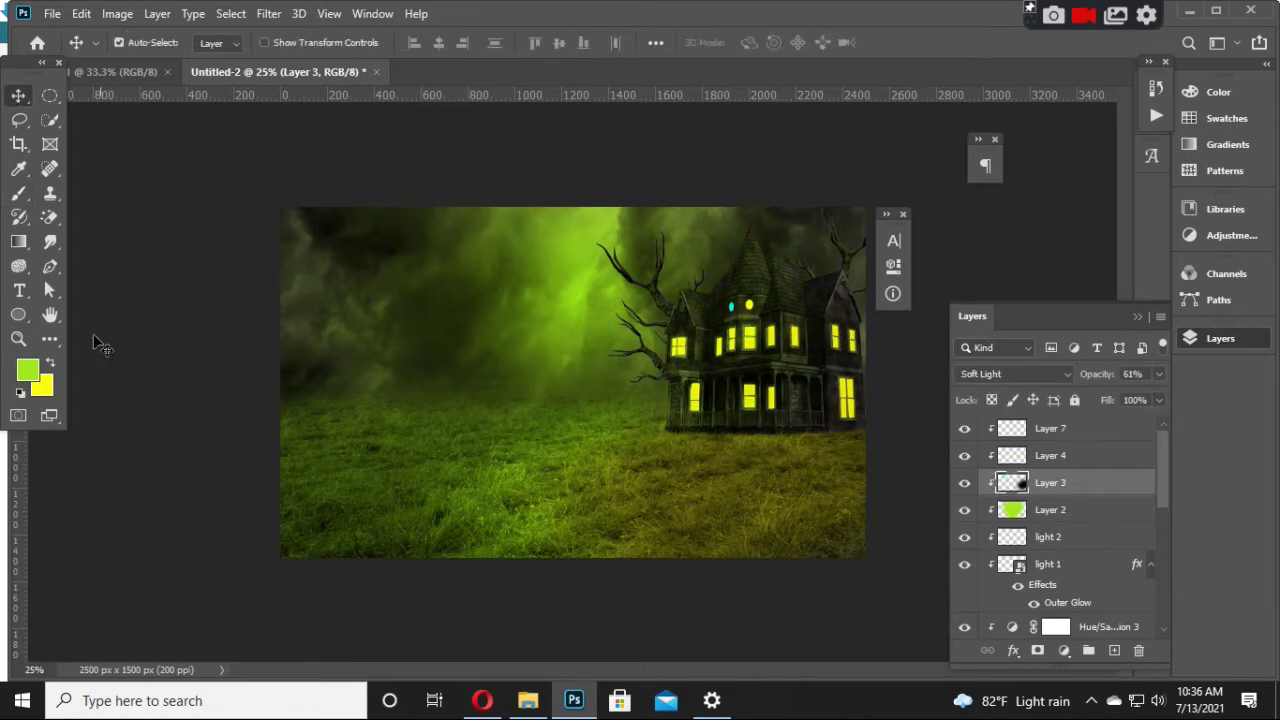
{"action": "left_click", "coordinate": [28, 368]}
{"action": "type", "text": "000000"}
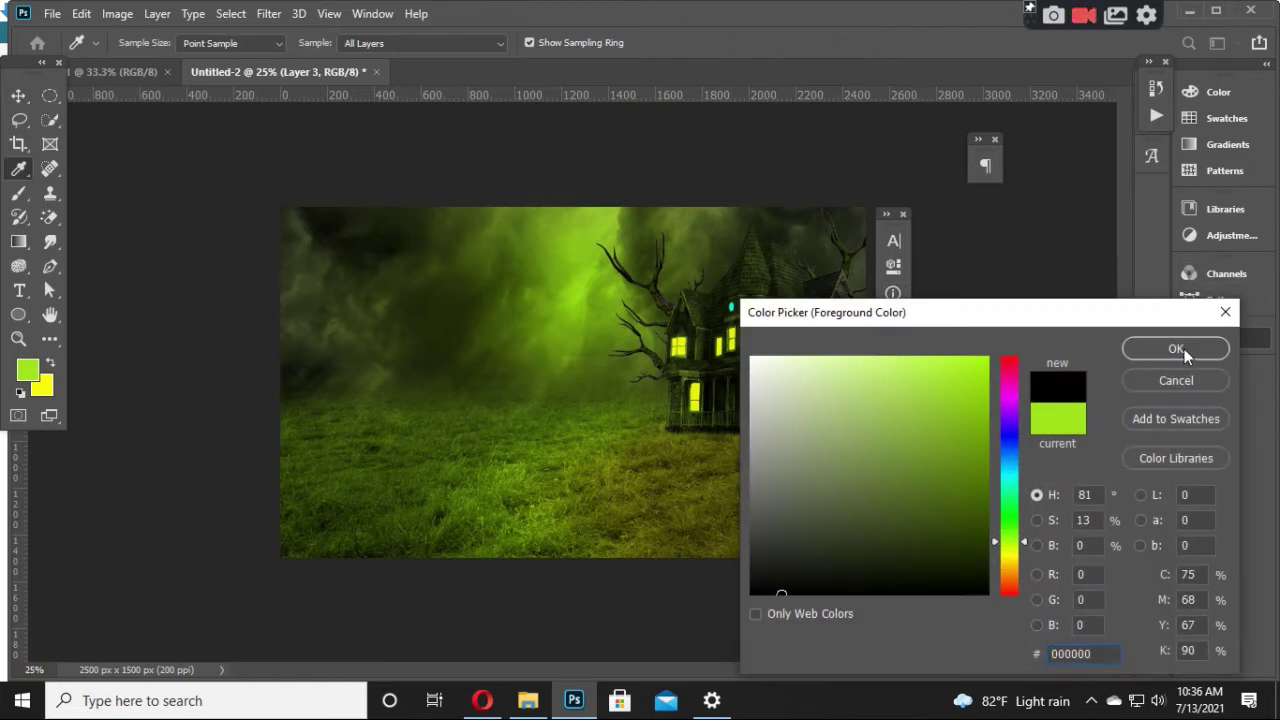
{"action": "left_click", "coordinate": [1176, 348]}
{"action": "left_click", "coordinate": [18, 194]}
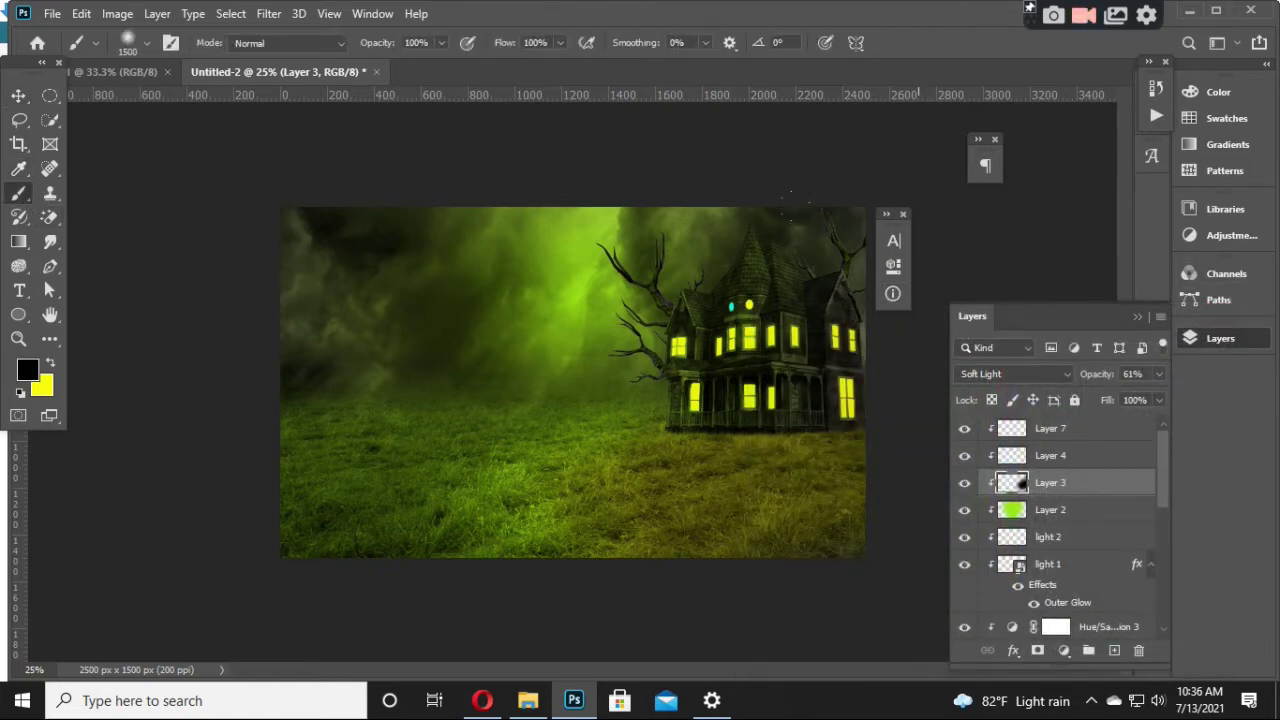
{"action": "left_click", "coordinate": [967, 488]}
{"action": "key", "text": "v"}
{"action": "key", "text": "ctrl+plus"}
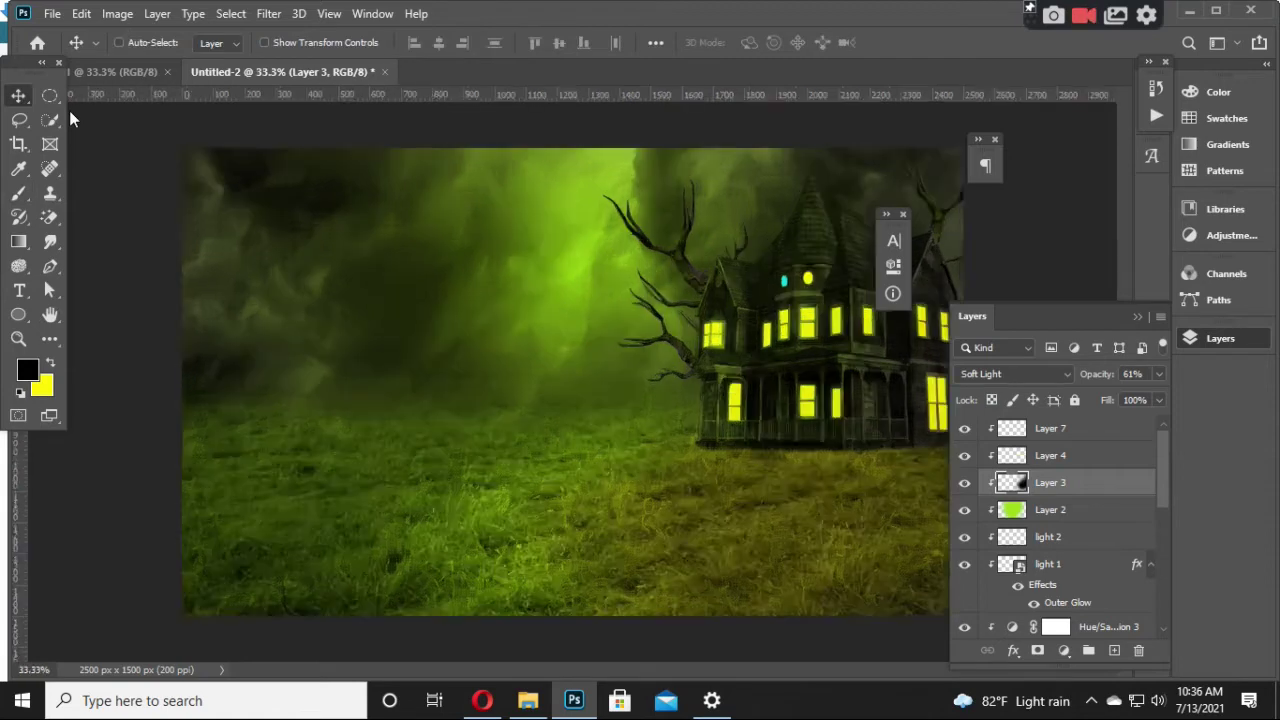
{"action": "key", "text": "ctrl+plus"}
{"action": "left_click_drag", "start_coordinate": [617, 471], "coordinate": [423, 434]}
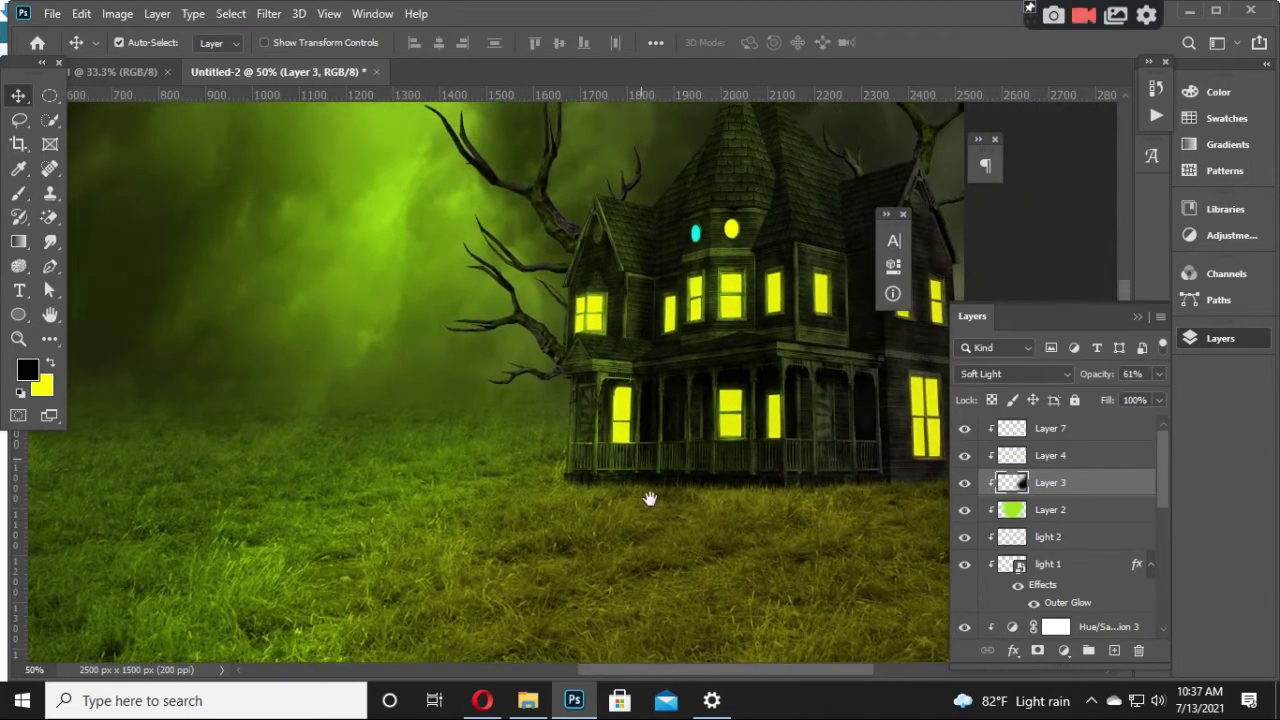
{"action": "left_click_drag", "start_coordinate": [649, 498], "coordinate": [634, 489]}
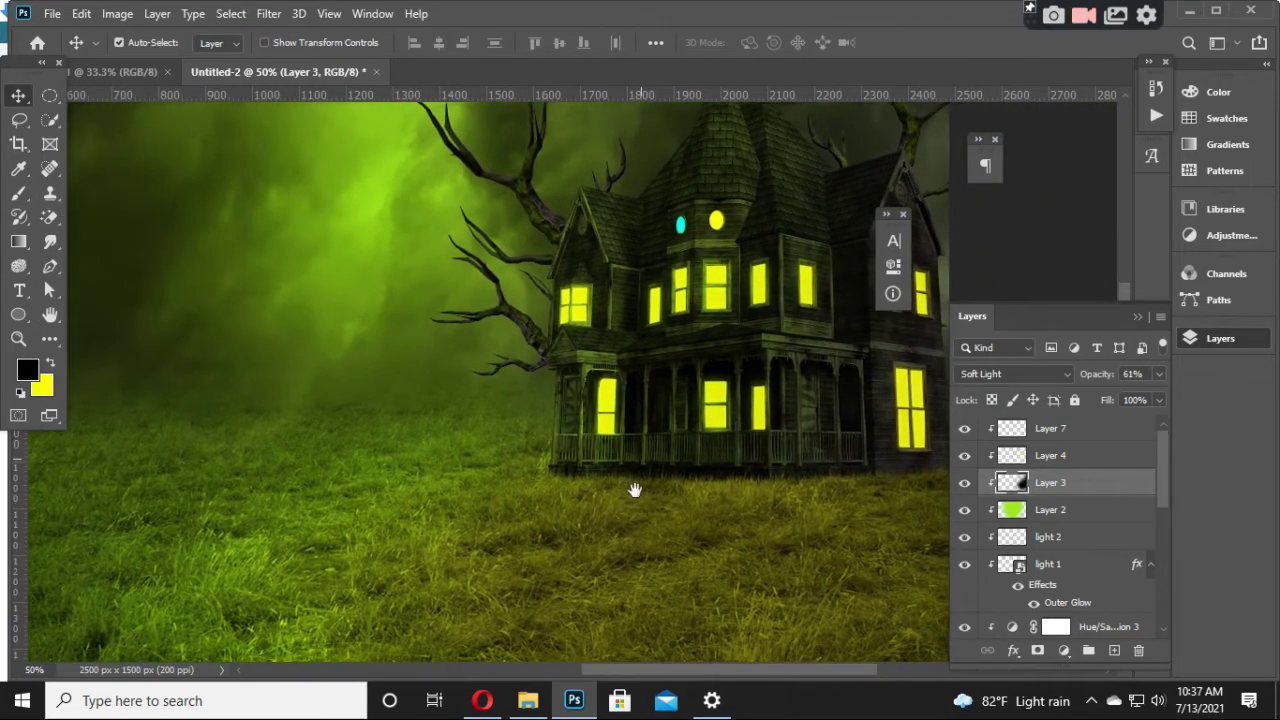
{"action": "key", "text": "ctrl+minus"}
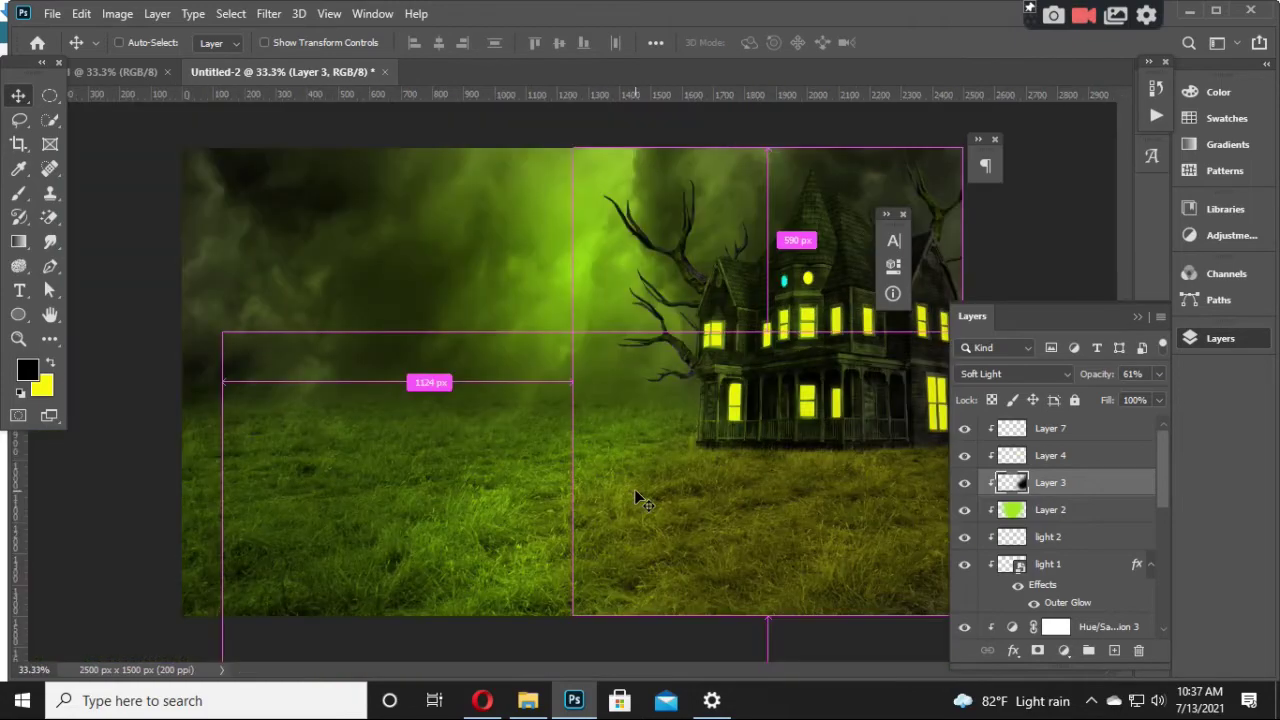
{"action": "key", "text": "ctrl+minus"}
{"action": "key", "text": "ctrl+minus"}
{"action": "key", "text": "ctrl+plus"}
{"action": "key", "text": "ctrl+plus"}
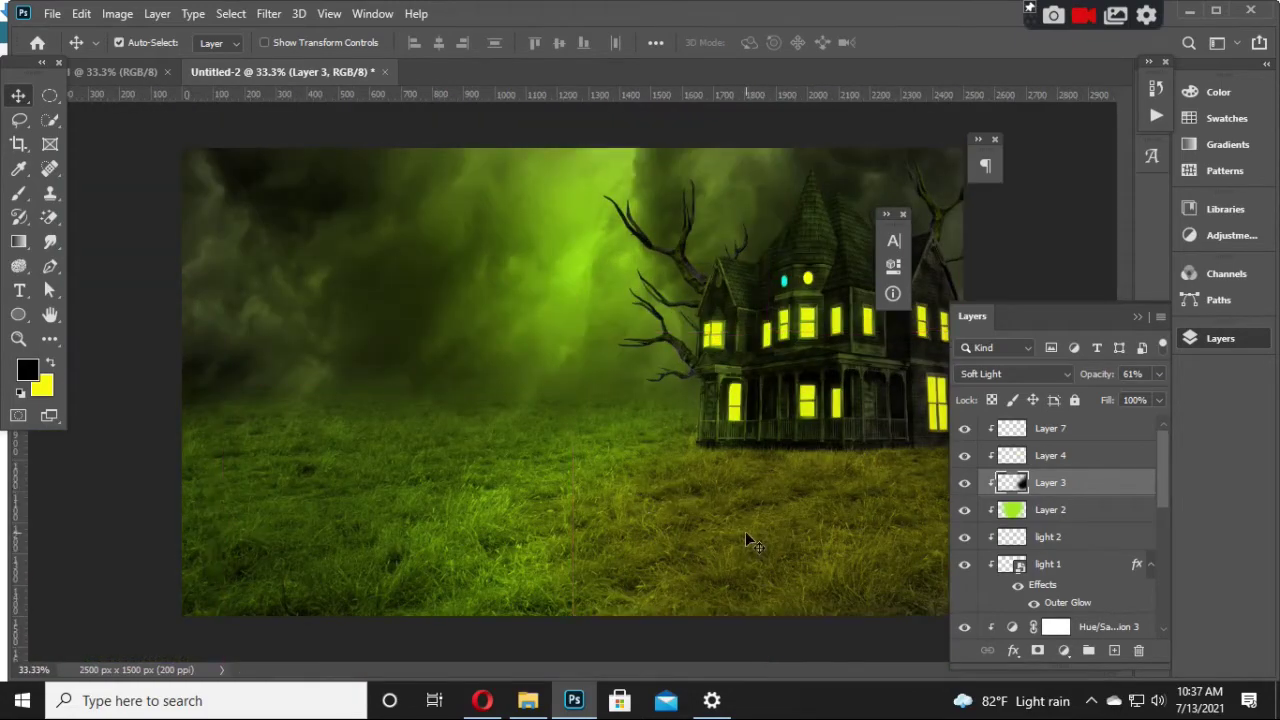
{"action": "left_click", "coordinate": [745, 531], "text": "ctrl"}
{"action": "left_click", "coordinate": [964, 624]}
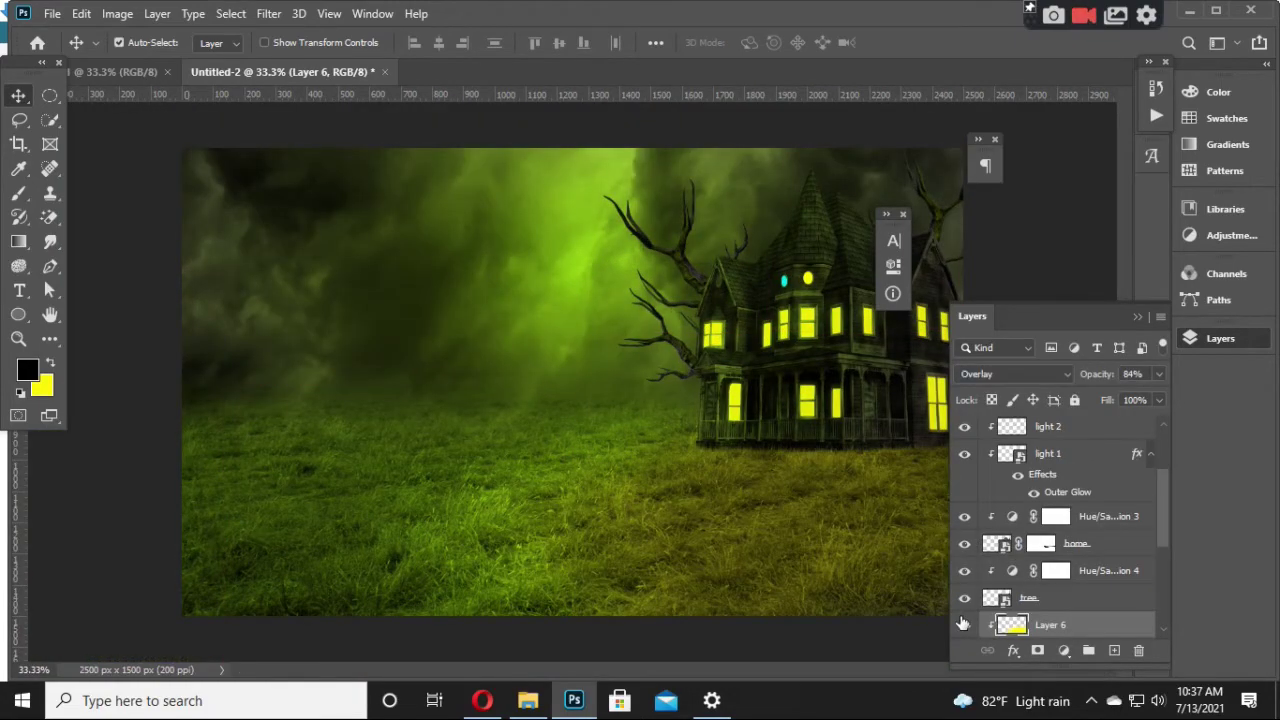
Step: Duplicate Layer 6 at 26% opacity and clip the copy to Layer 6, comparing the grass
{"action": "left_click", "coordinate": [963, 624]}
{"action": "key", "text": "ctrl+j"}
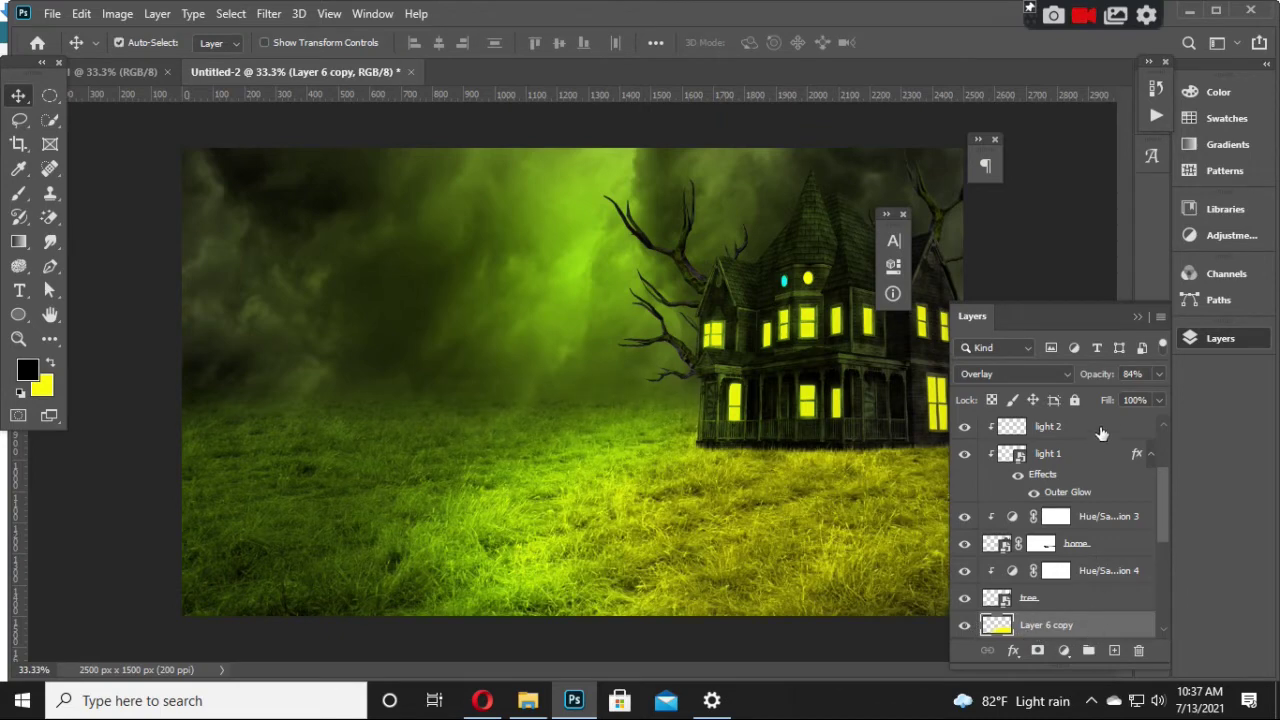
{"action": "left_click", "coordinate": [1158, 399]}
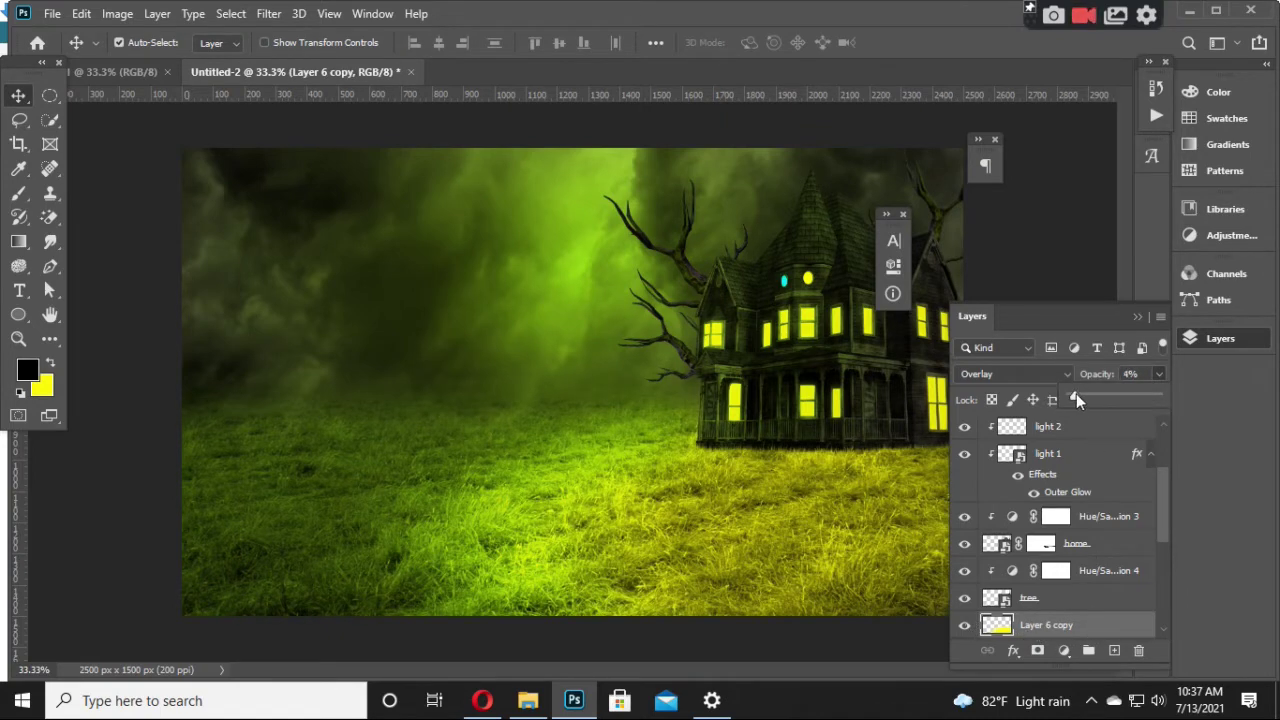
{"action": "left_click_drag", "start_coordinate": [1076, 396], "coordinate": [1094, 396]}
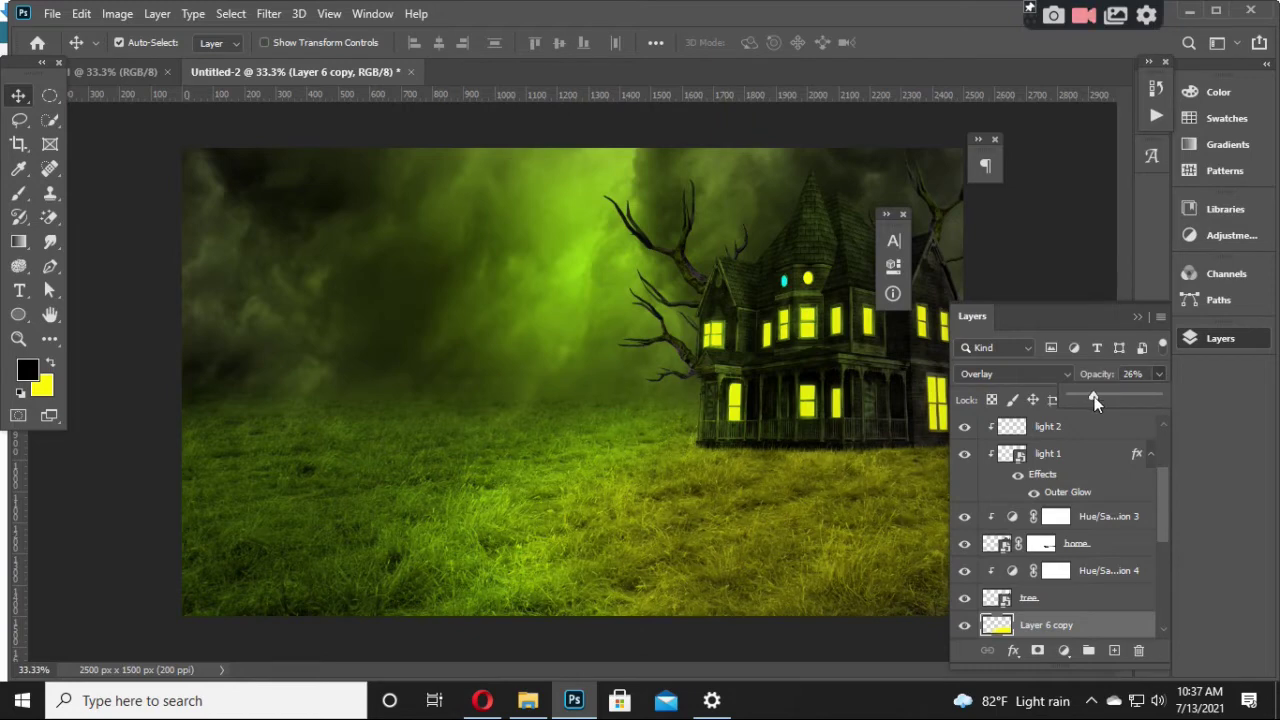
{"action": "left_click", "coordinate": [964, 628]}
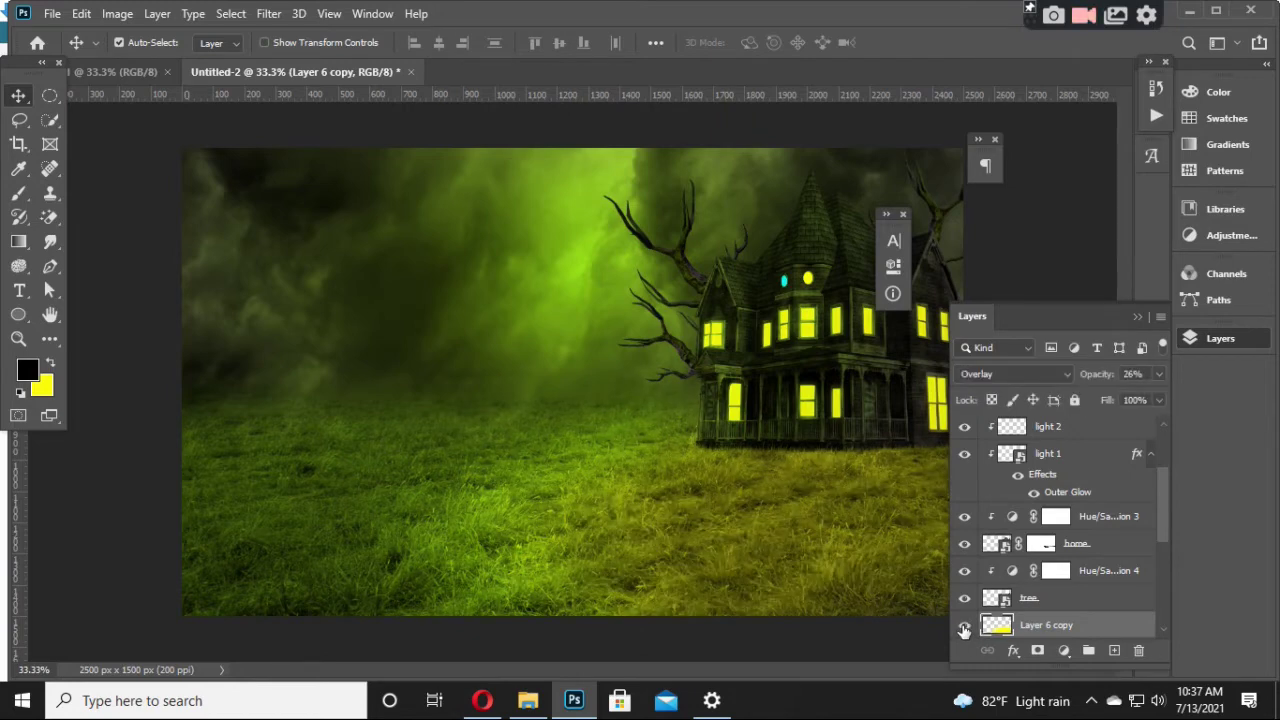
{"action": "scroll", "coordinate": [1068, 596], "scroll_direction": "down", "scroll_amount": 2}
{"action": "left_click", "coordinate": [964, 600]}
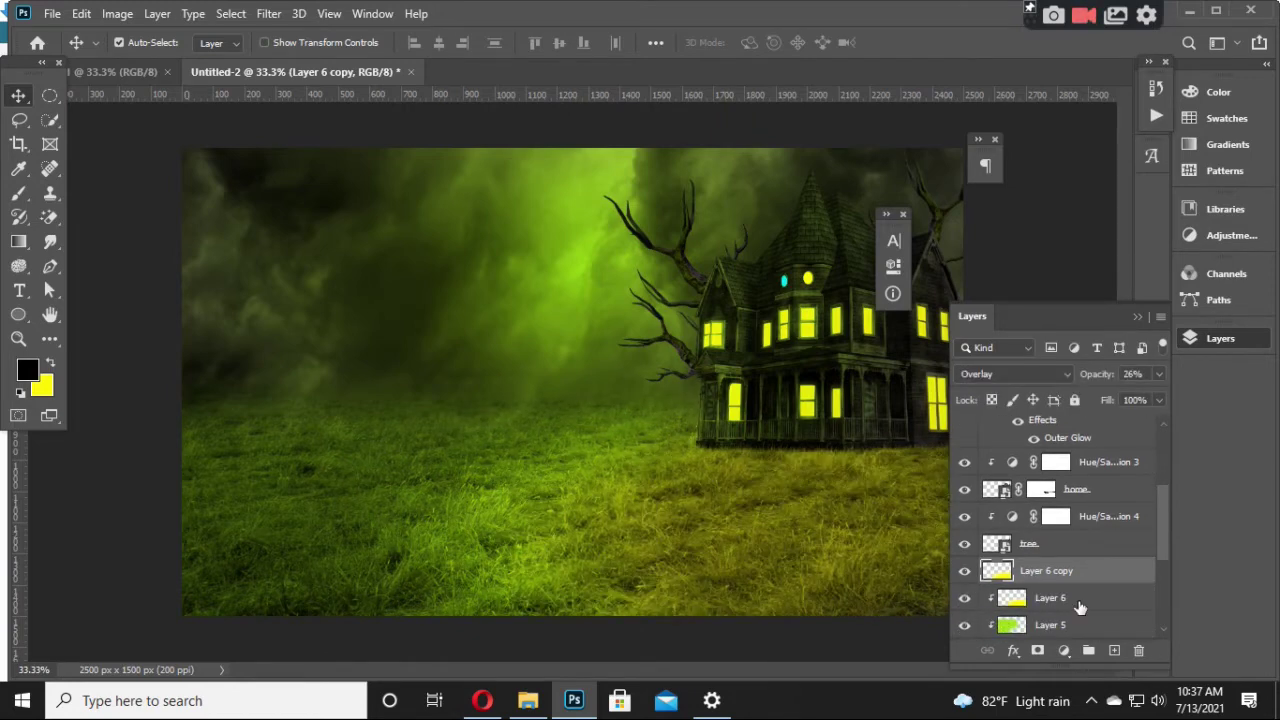
{"action": "left_click", "coordinate": [997, 597]}
{"action": "left_click", "coordinate": [1036, 575]}
{"action": "left_click", "coordinate": [1000, 583], "text": "alt"}
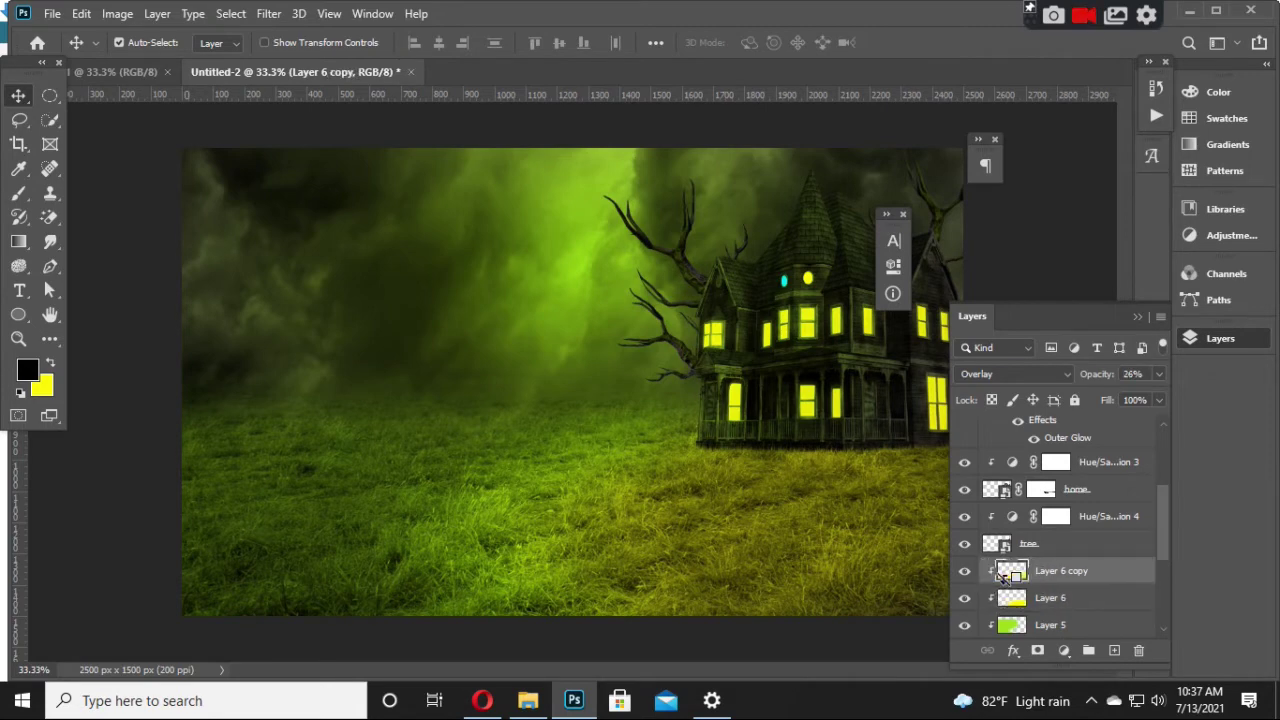
Step: Toggle Layer 3 and Layer 2 visibility to compare their effect on the house
{"action": "key", "text": "ctrl+minus"}
{"action": "key", "text": "ctrl+minus"}
{"action": "key", "text": "ctrl+plus"}
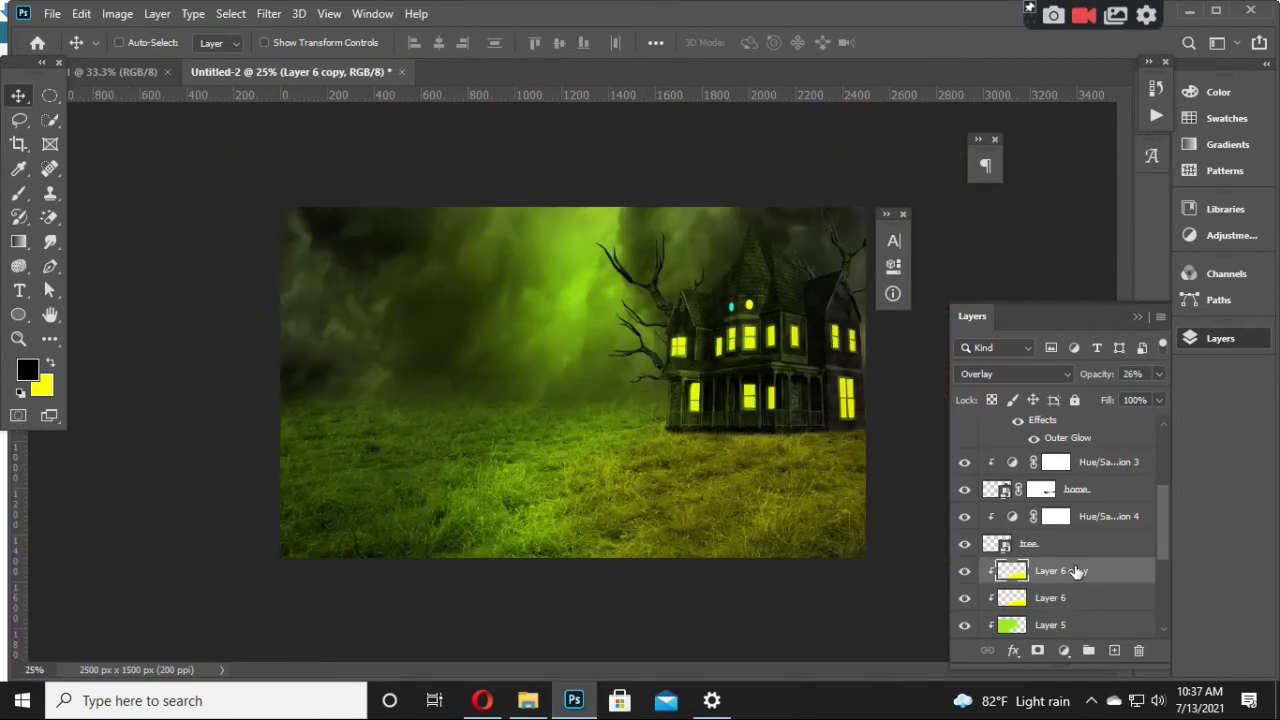
{"action": "key", "text": "ctrl+plus"}
{"action": "left_click", "coordinate": [789, 340]}
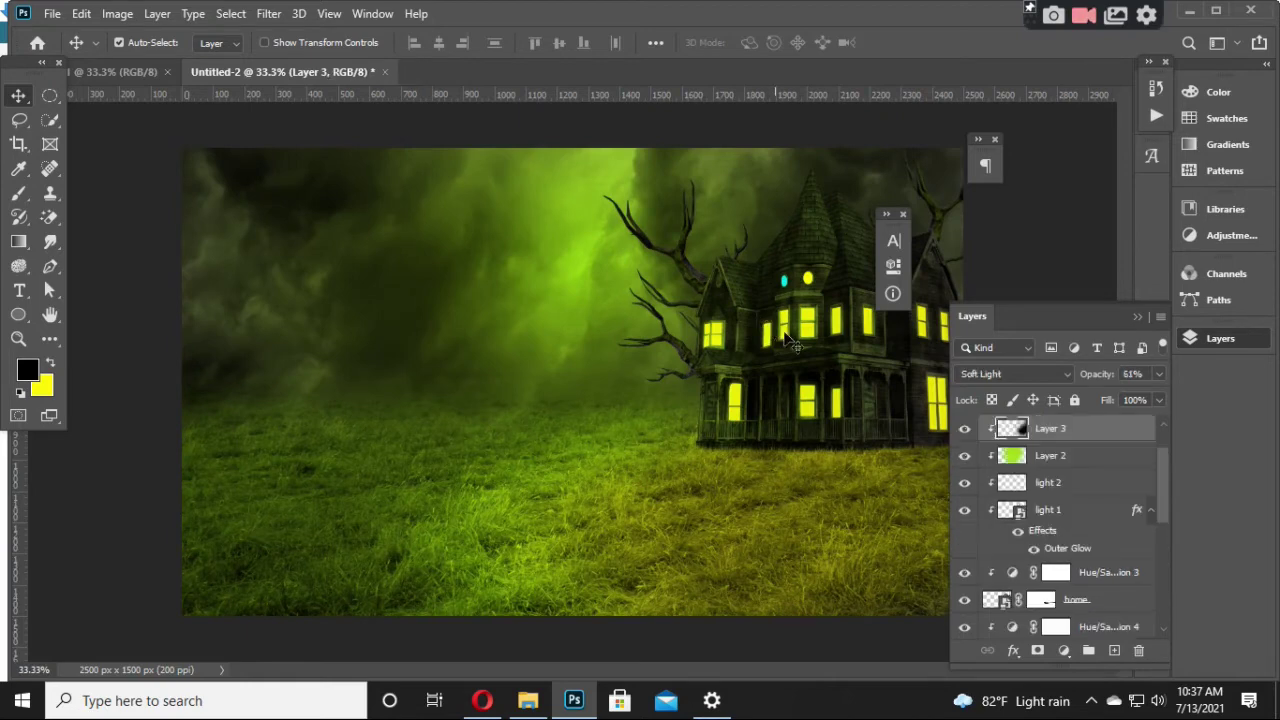
{"action": "left_click", "coordinate": [965, 432]}
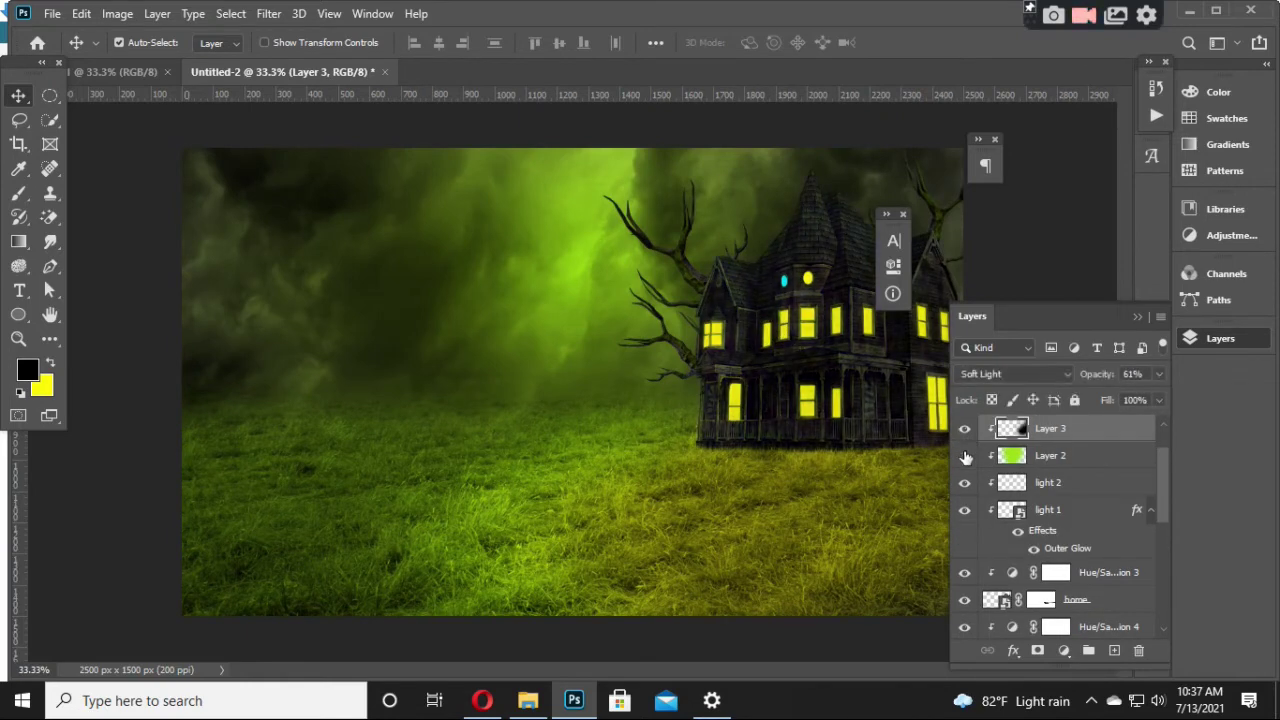
{"action": "left_click", "coordinate": [966, 456]}
{"action": "left_click", "coordinate": [966, 456]}
Step: Show Layer 2's green overlay at lower opacity, then toggle Layer 3 off and back on
{"action": "left_click", "coordinate": [1094, 457]}
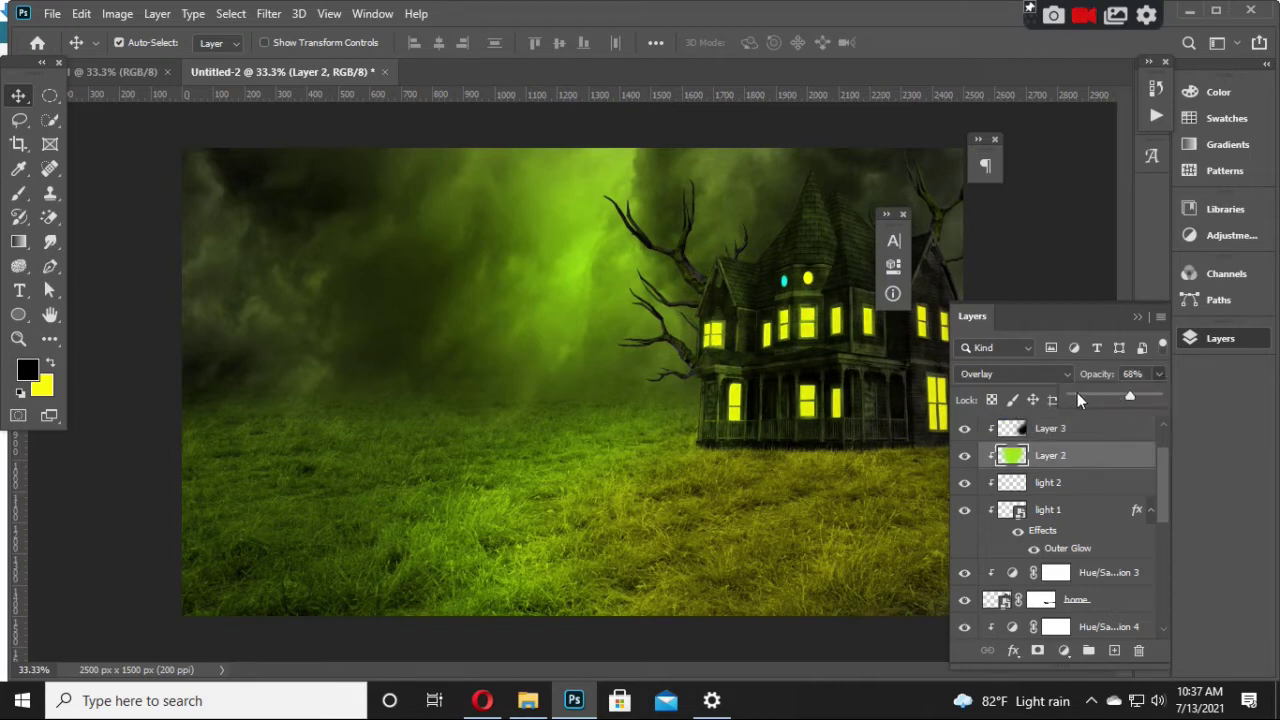
{"action": "left_click_drag", "start_coordinate": [1078, 397], "coordinate": [1096, 397]}
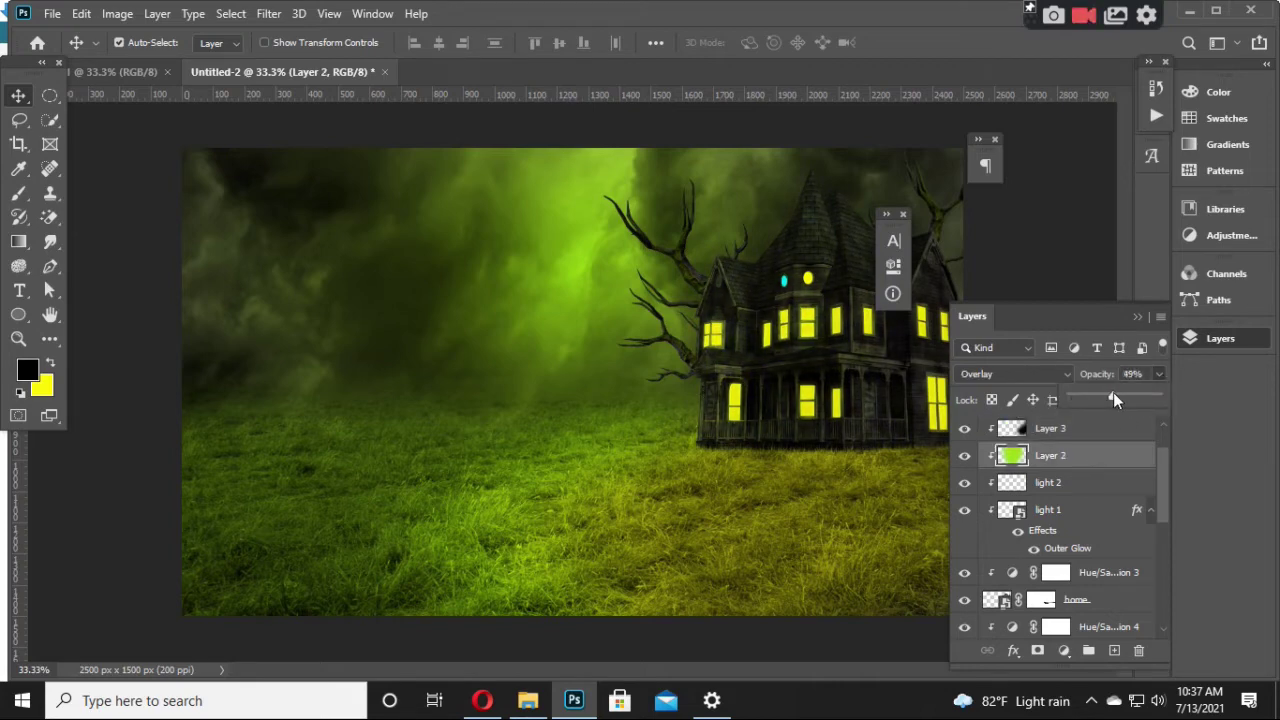
{"action": "left_click", "coordinate": [1008, 427]}
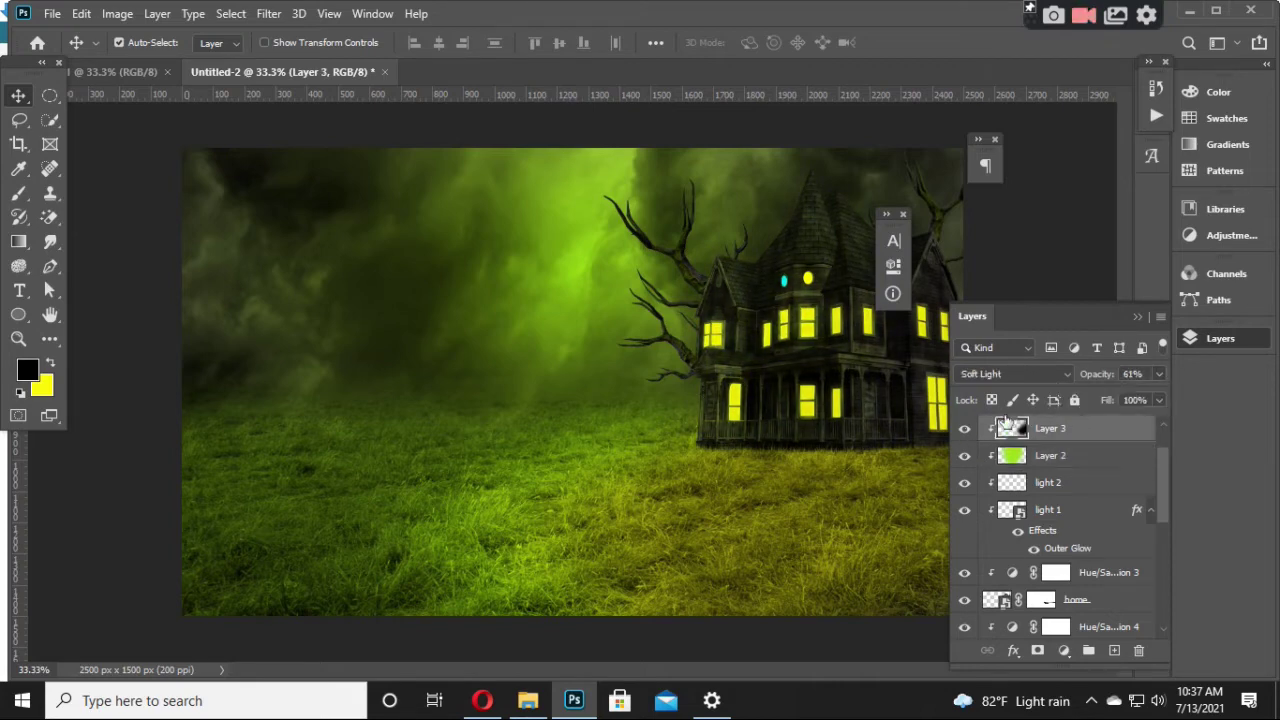
{"action": "left_click", "coordinate": [975, 429]}
{"action": "left_click", "coordinate": [965, 429]}
{"action": "key", "text": "ctrl+minus"}
{"action": "key", "text": "ctrl+minus"}
{"action": "key", "text": "ctrl+minus"}
{"action": "key", "text": "ctrl+plus"}
{"action": "key", "text": "ctrl+plus"}
{"action": "key", "text": "ctrl+plus"}
Step: Switch to File Explorer, look over this week's downloads, then open the alien folder under Quick Access
{"action": "left_click", "coordinate": [527, 700]}
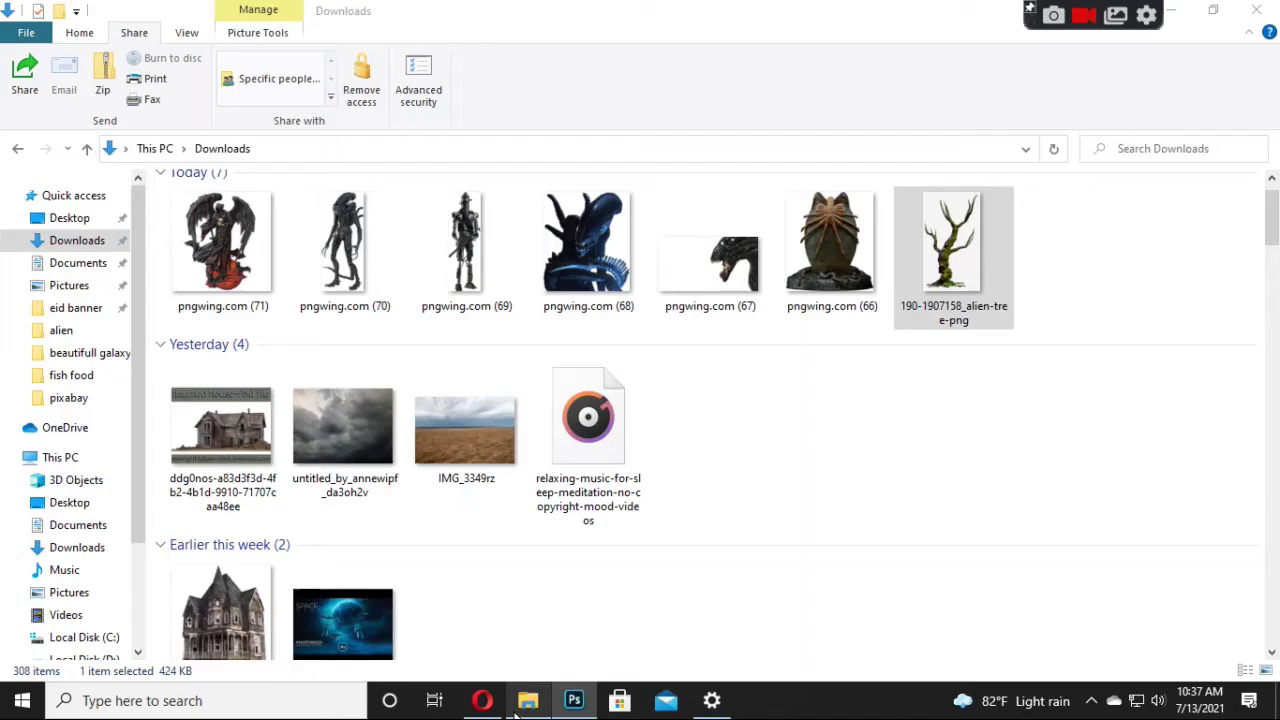
{"action": "left_click", "coordinate": [778, 550]}
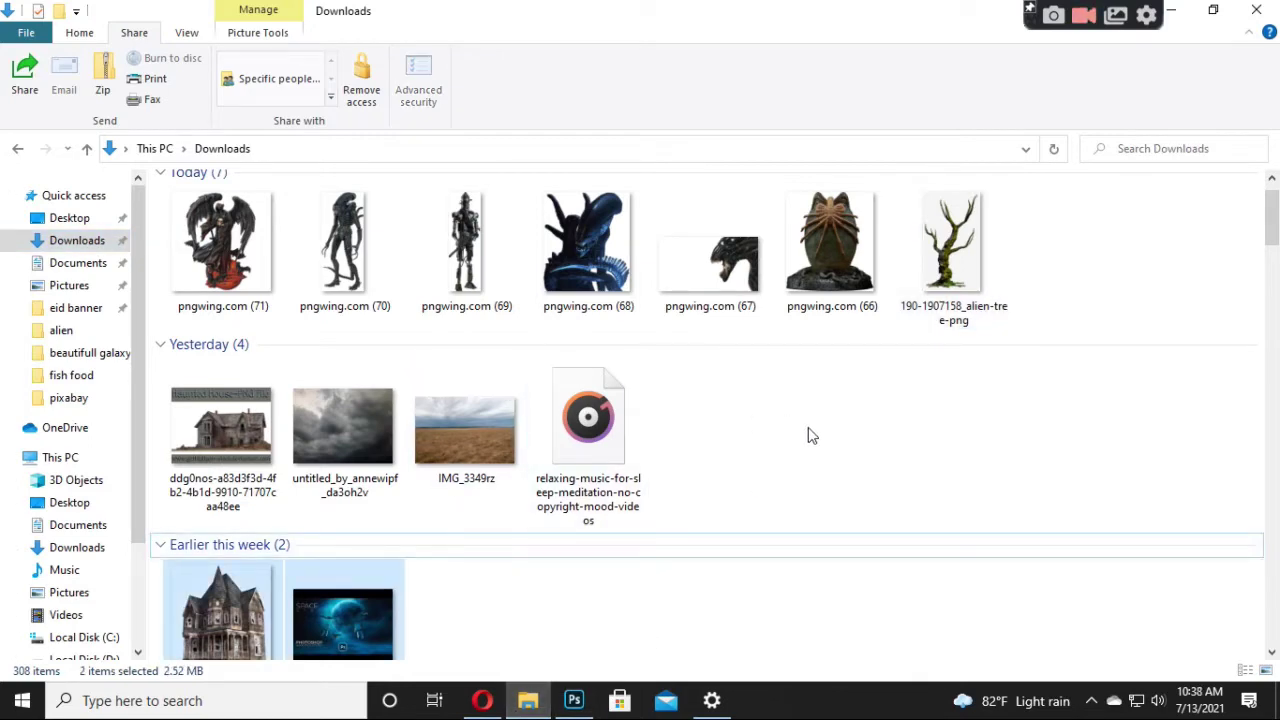
{"action": "scroll", "coordinate": [811, 443], "scroll_direction": "down", "scroll_amount": 3}
{"action": "scroll", "coordinate": [811, 443], "scroll_direction": "up", "scroll_amount": 3}
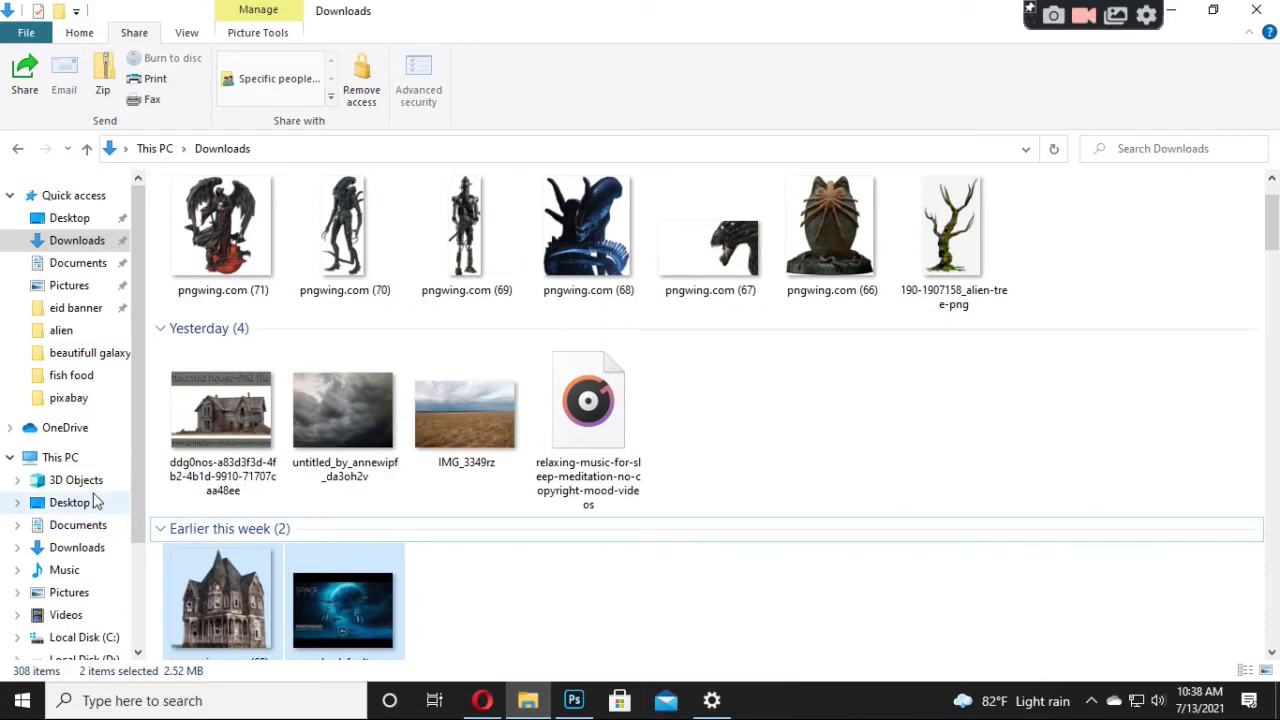
{"action": "mouse_move", "coordinate": [71, 375]}
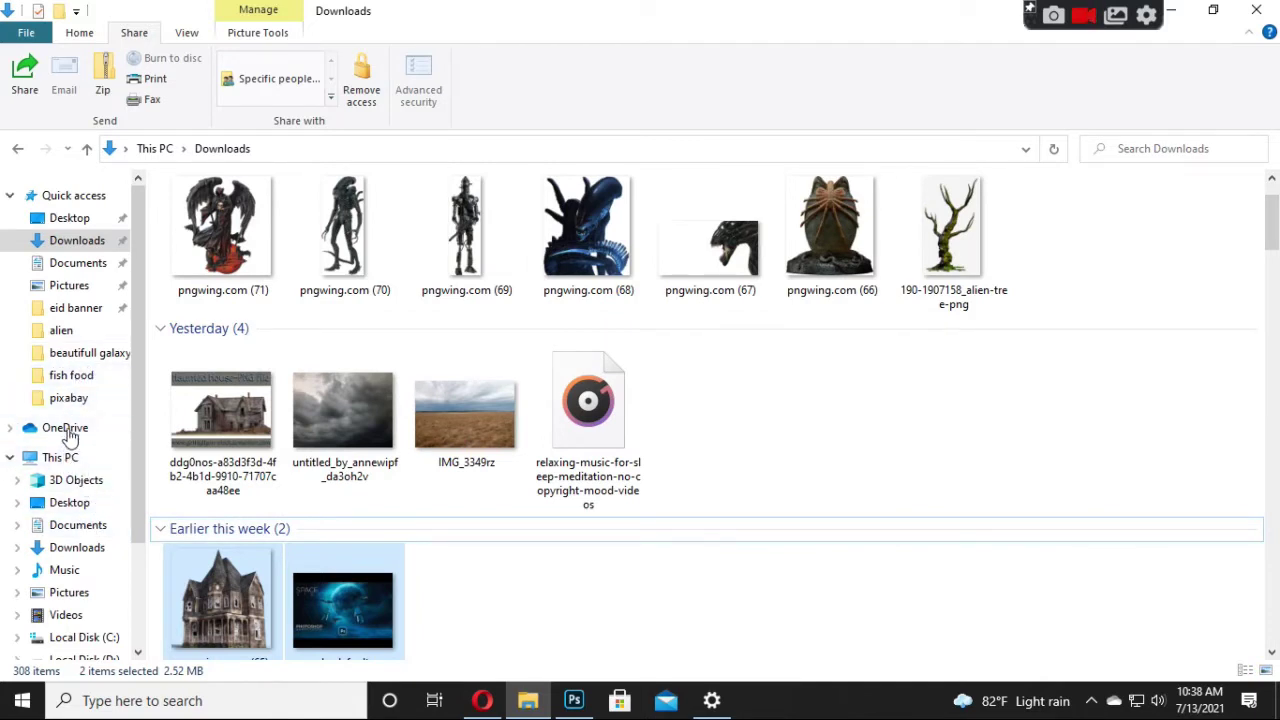
{"action": "left_click", "coordinate": [61, 330]}
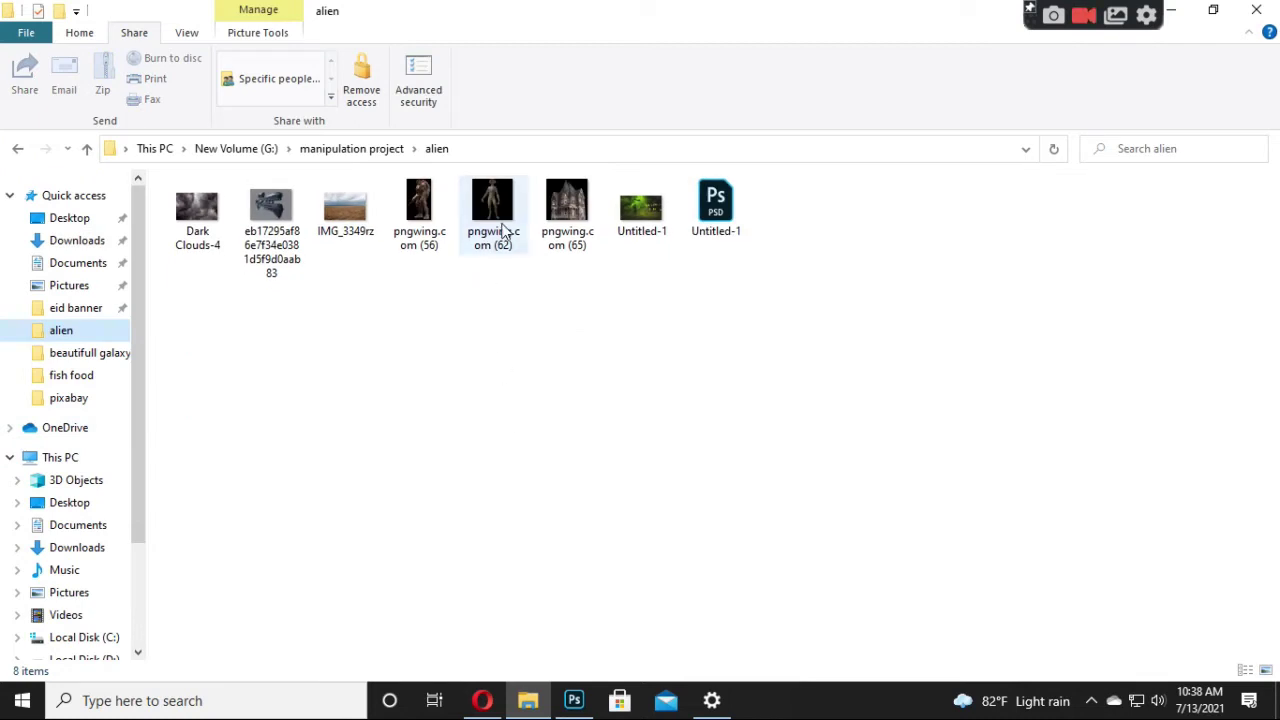
Step: Drag the pngwing.com (62) alien image into the scene, scaled down onto the grass
{"action": "mouse_move", "coordinate": [488, 225]}
{"action": "left_mouse_down"}
{"action": "mouse_move", "coordinate": [573, 708]}
{"action": "mouse_move", "coordinate": [623, 365]}
{"action": "mouse_move", "coordinate": [572, 365]}
{"action": "left_mouse_up"}
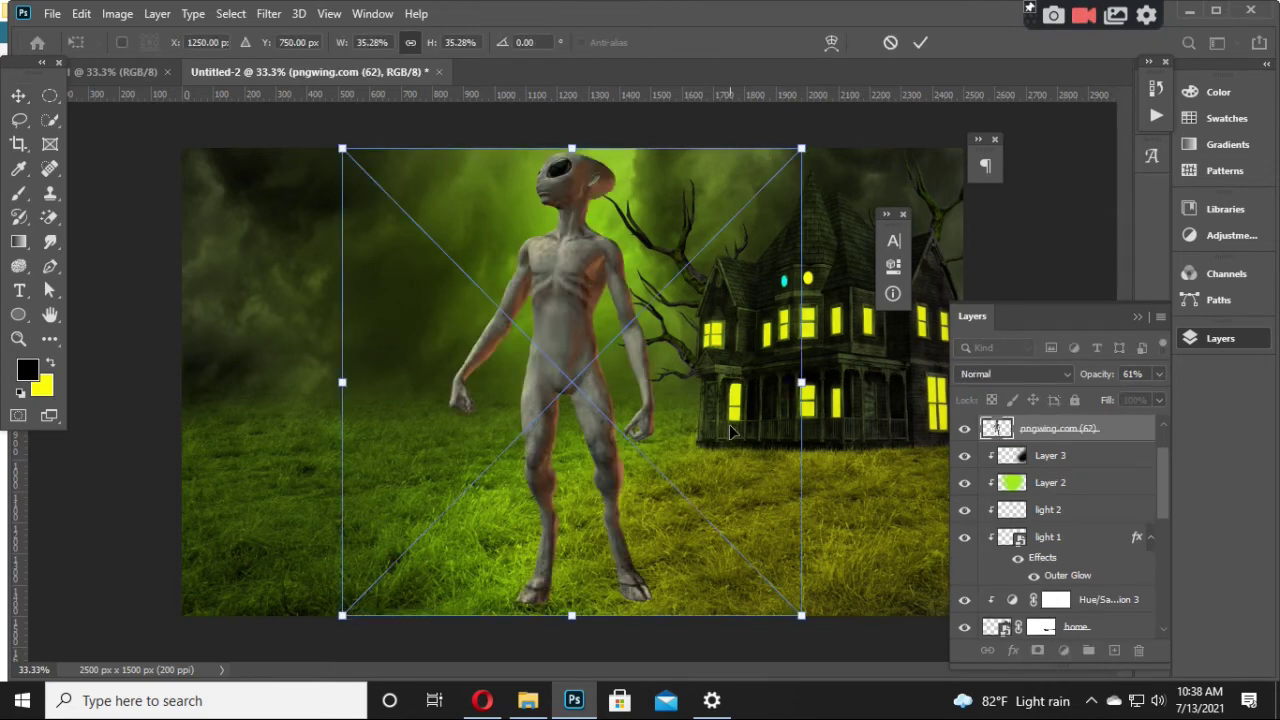
{"action": "left_click_drag", "start_coordinate": [801, 616], "coordinate": [658, 468]}
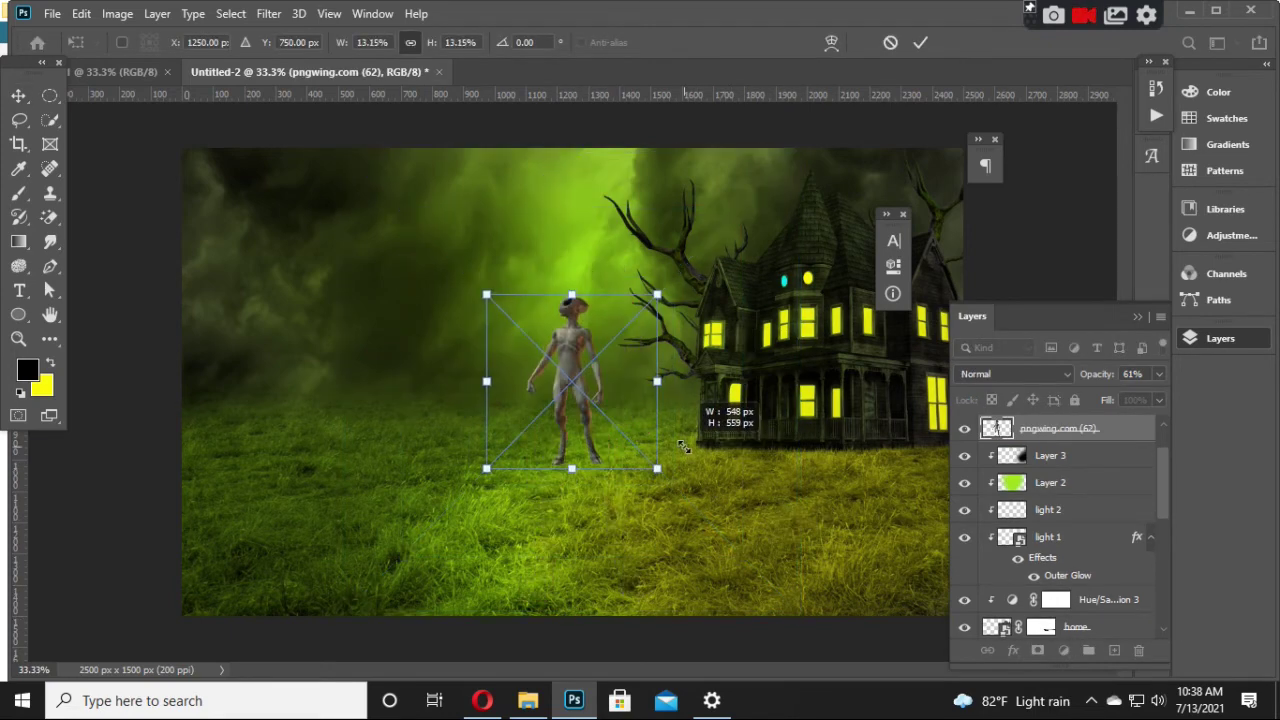
{"action": "mouse_move", "coordinate": [622, 400]}
{"action": "left_mouse_down"}
{"action": "mouse_move", "coordinate": [700, 415]}
{"action": "mouse_move", "coordinate": [707, 433]}
{"action": "mouse_move", "coordinate": [689, 422]}
{"action": "left_mouse_up"}
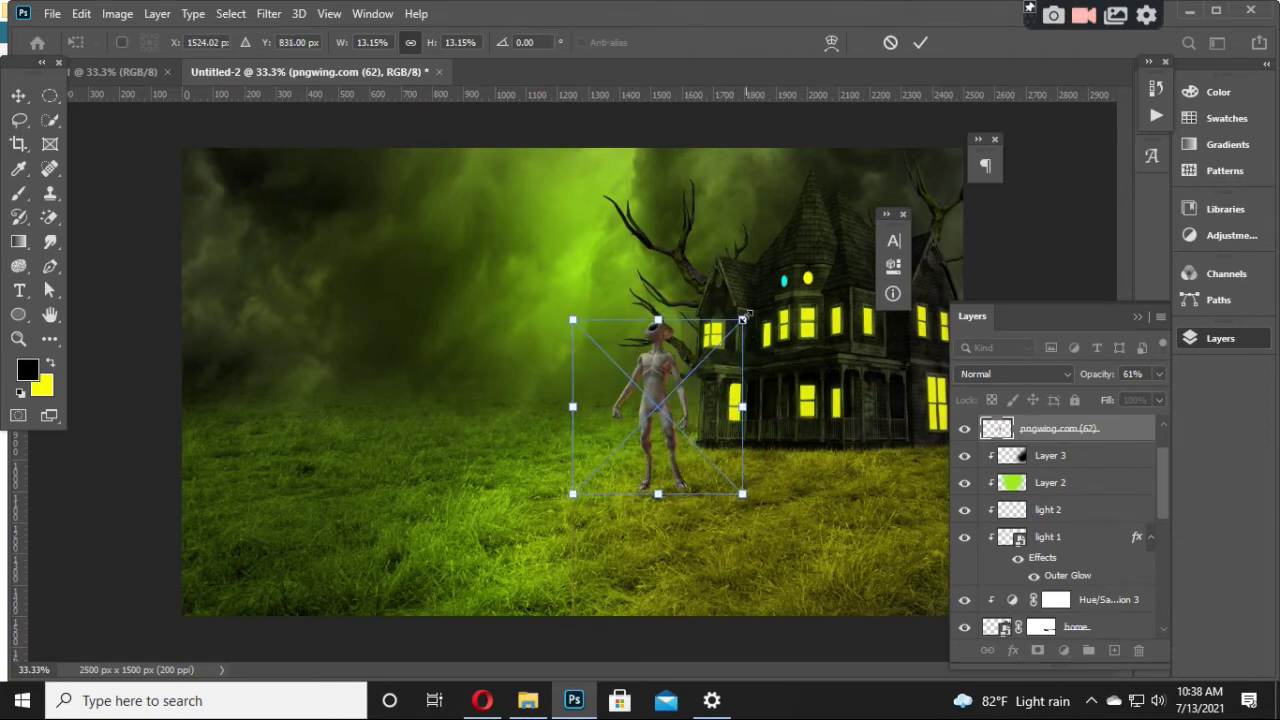
{"action": "mouse_move", "coordinate": [742, 318]}
{"action": "left_mouse_down"}
{"action": "mouse_move", "coordinate": [788, 263]}
{"action": "mouse_move", "coordinate": [668, 340]}
{"action": "mouse_move", "coordinate": [729, 270]}
{"action": "left_mouse_up"}
{"action": "key", "text": "Return"}
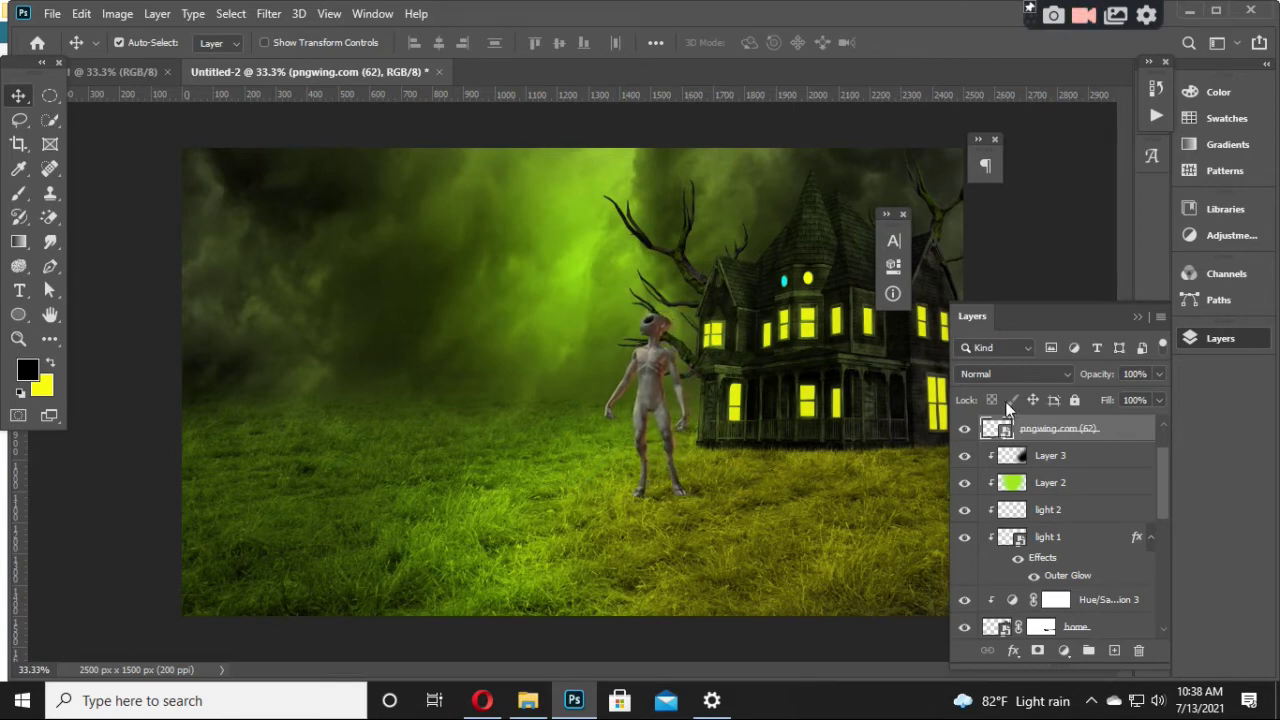
Step: Nudge the alien right and down, then enlarge it slightly with Free Transform
{"action": "key", "text": "shift+Right"}
{"action": "key", "text": "shift+Right"}
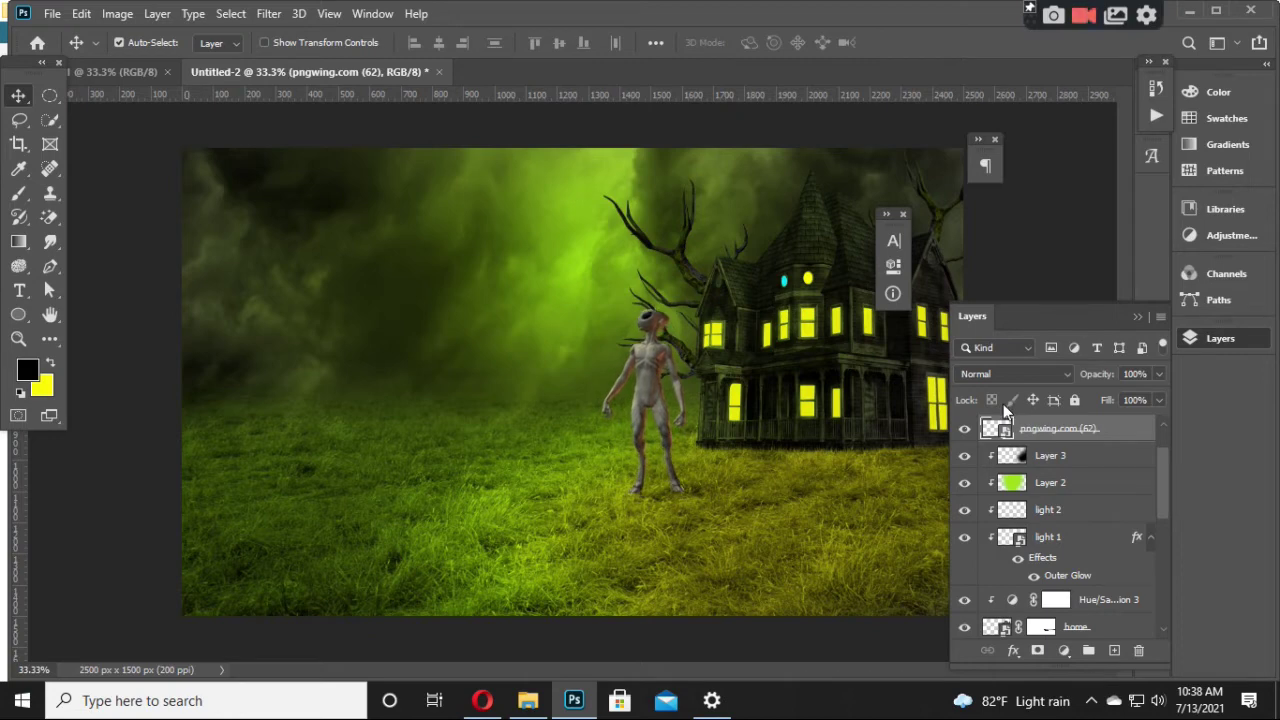
{"action": "key", "text": "shift+Right"}
{"action": "key", "text": "shift+Right"}
{"action": "key", "text": "shift+Right"}
{"action": "key", "text": "shift+Right"}
{"action": "key", "text": "shift+Right"}
{"action": "key", "text": "shift+Right"}
{"action": "key", "text": "shift+Right"}
{"action": "key", "text": "shift+Right"}
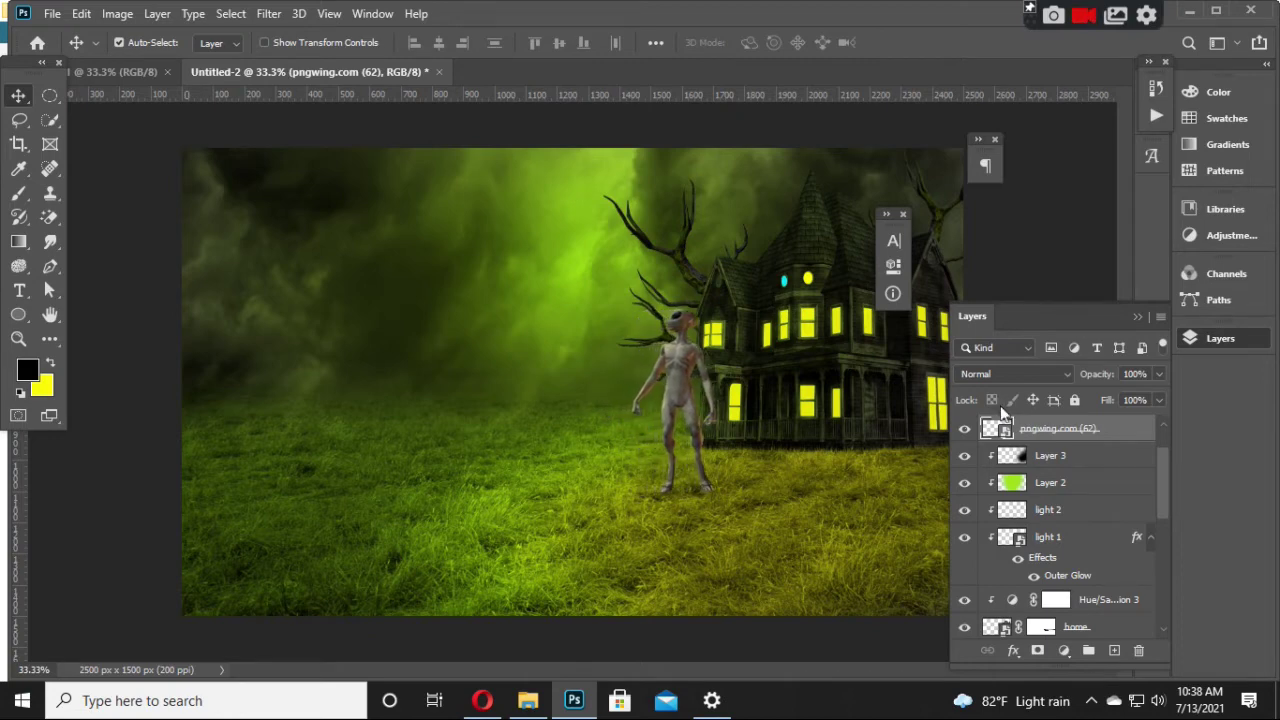
{"action": "key", "text": "shift+Down"}
{"action": "key", "text": "shift+Down"}
{"action": "key", "text": "shift+Down"}
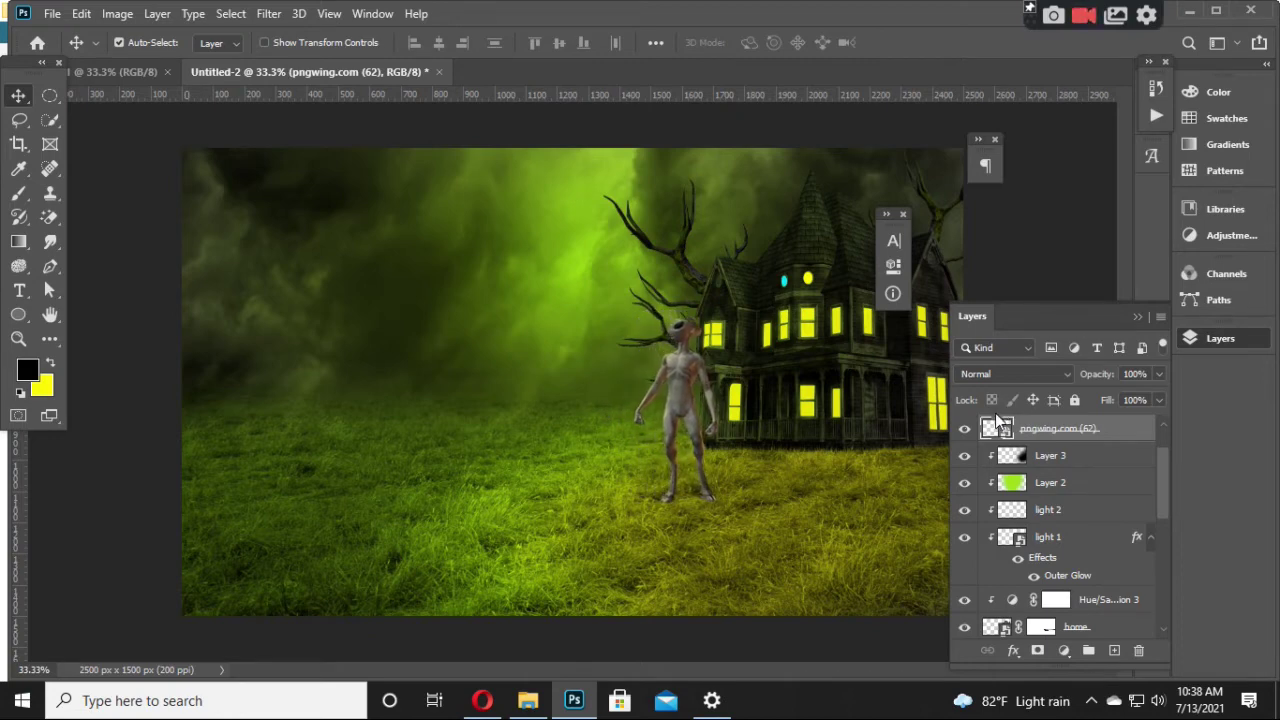
{"action": "key", "text": "shift+Down"}
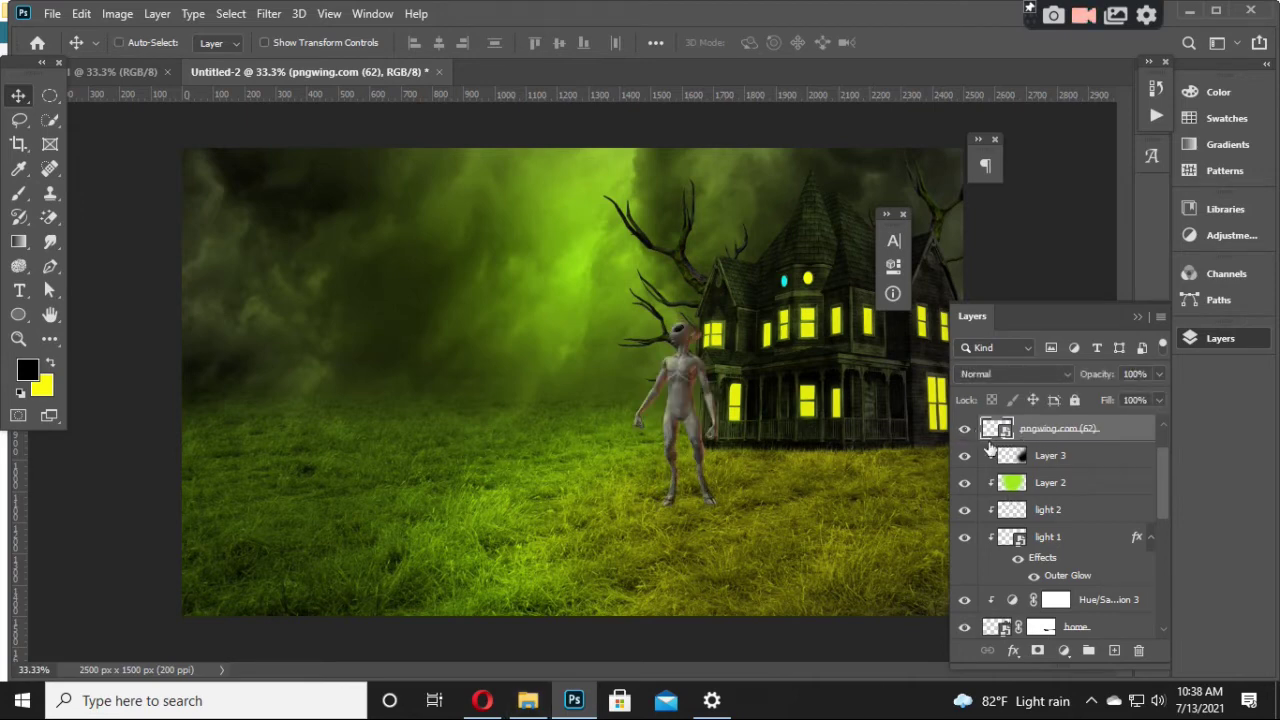
{"action": "key", "text": "ctrl+t"}
{"action": "left_click_drag", "start_coordinate": [772, 328], "coordinate": [790, 352]}
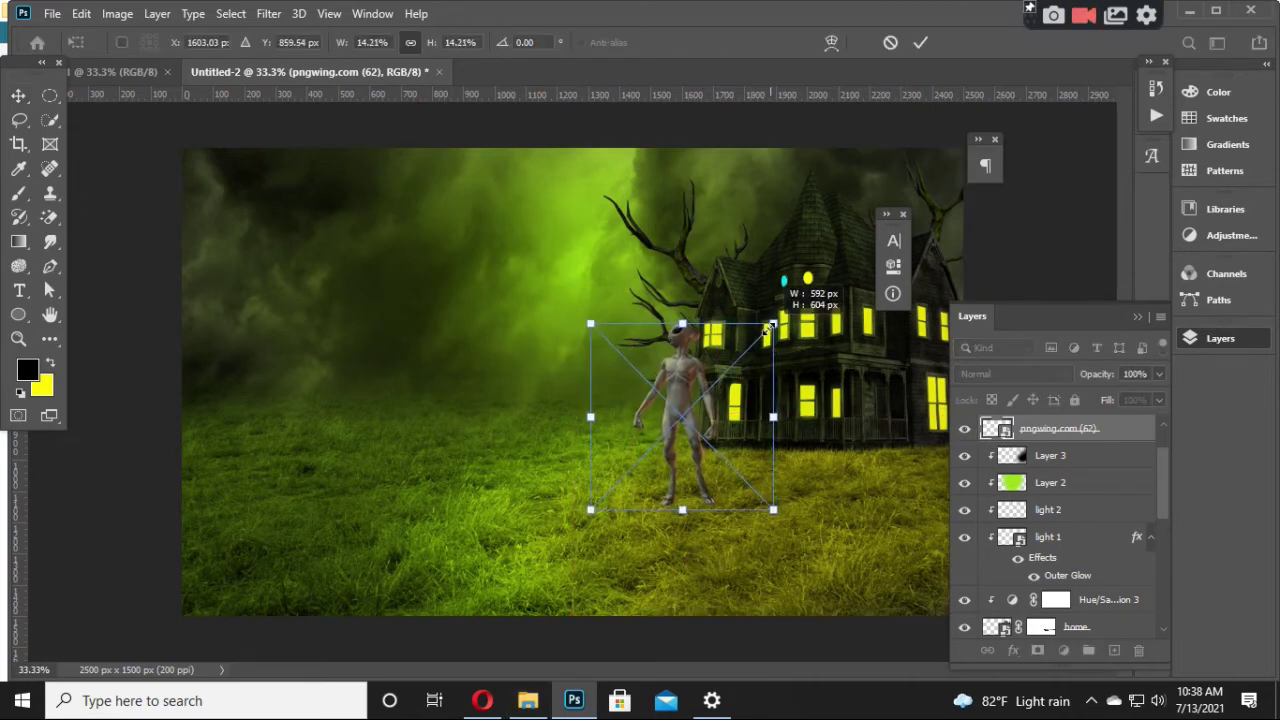
{"action": "key", "text": "Return"}
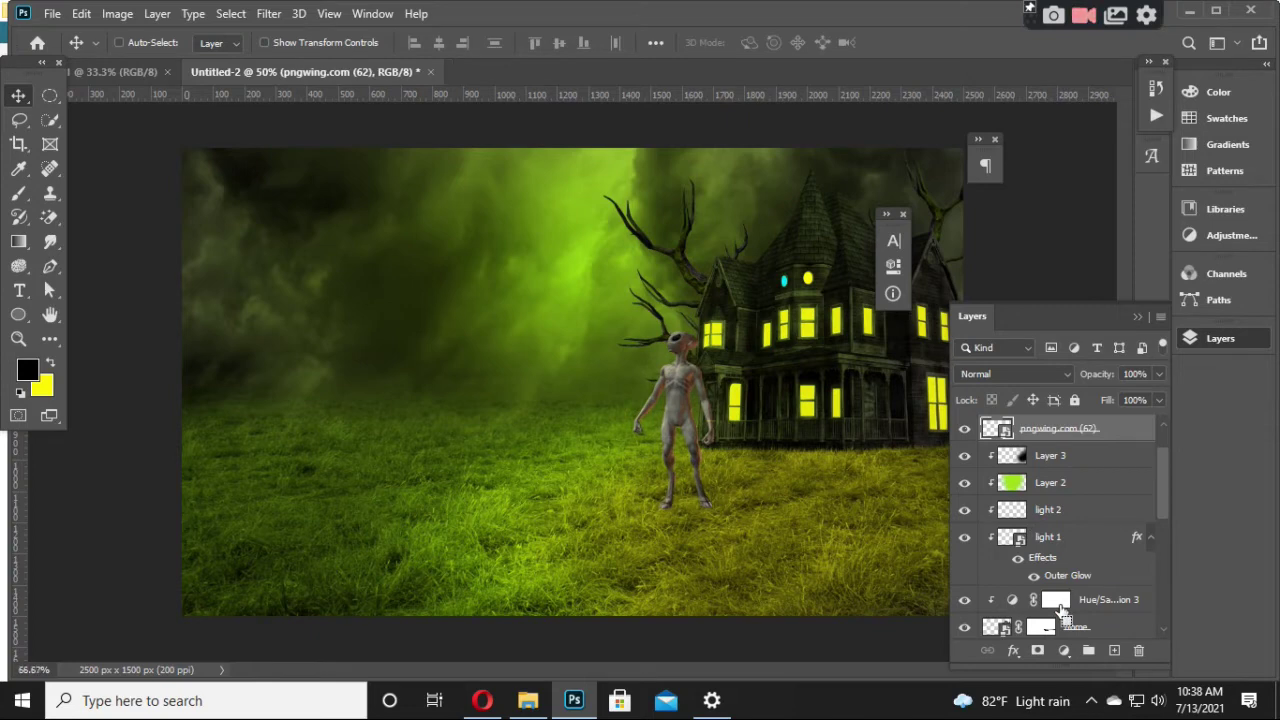
{"action": "key", "text": "ctrl+plus"}
{"action": "key", "text": "ctrl+plus"}
{"action": "left_click", "coordinate": [1062, 651]}
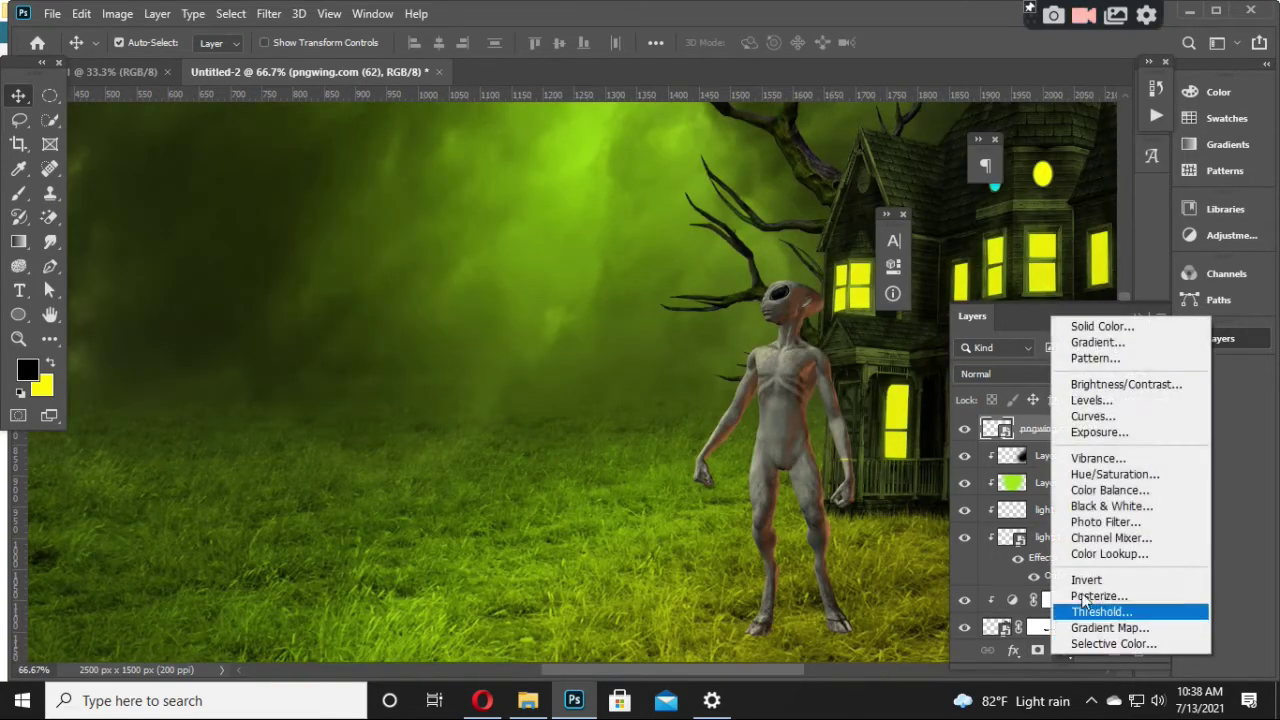
{"action": "left_click", "coordinate": [1100, 490]}
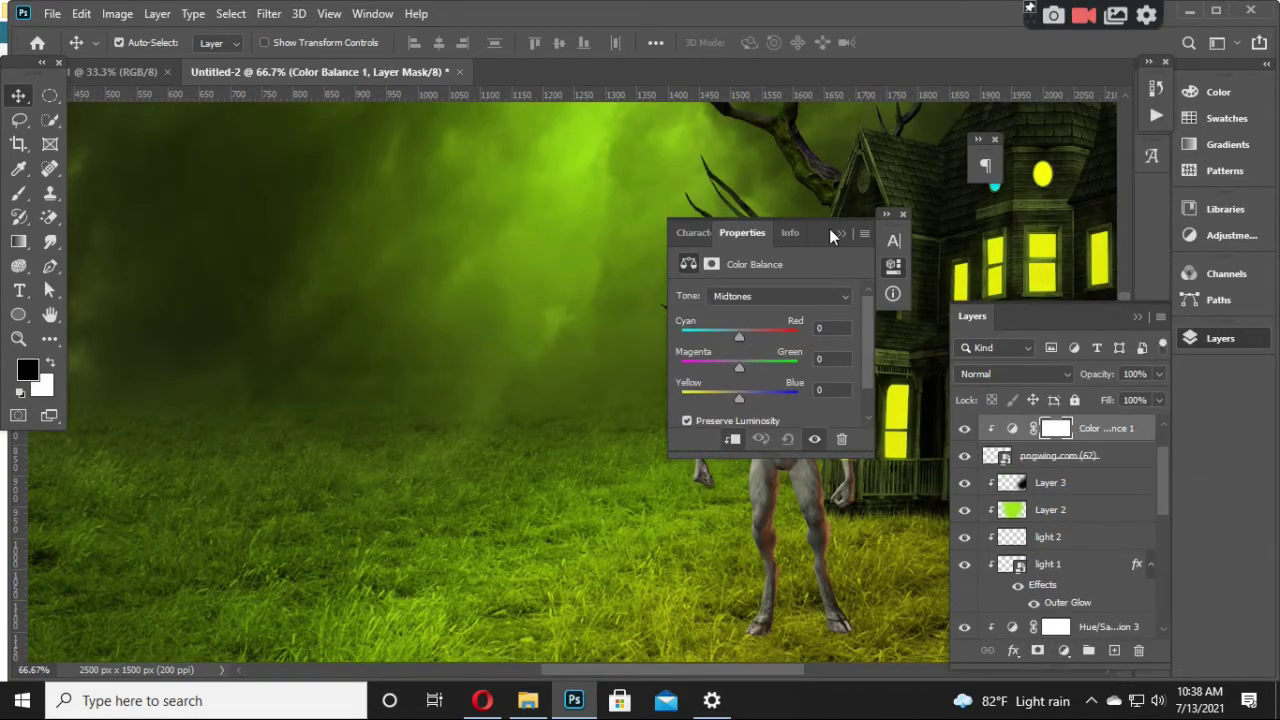
{"action": "left_click_drag", "start_coordinate": [829, 228], "coordinate": [1089, 233]}
{"action": "left_click_drag", "start_coordinate": [968, 403], "coordinate": [951, 400]}
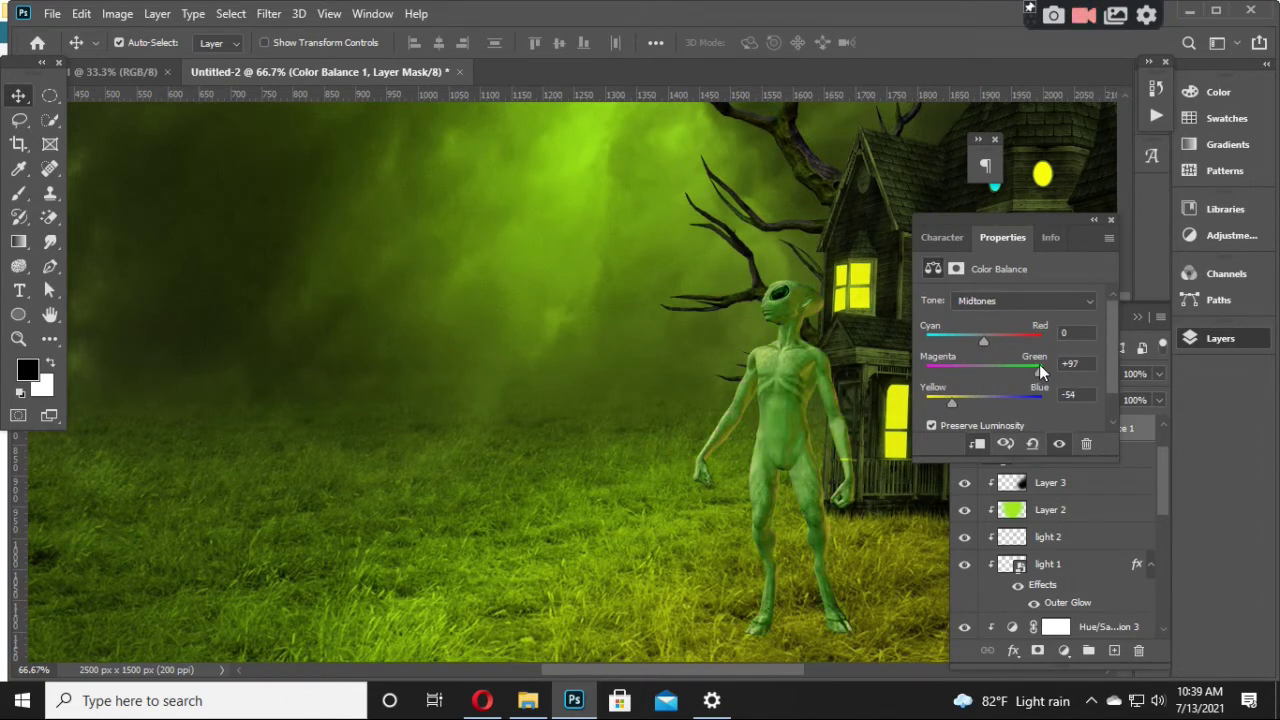
{"action": "mouse_move", "coordinate": [983, 341]}
{"action": "left_mouse_down"}
{"action": "mouse_move", "coordinate": [943, 350]}
{"action": "mouse_move", "coordinate": [1034, 352]}
{"action": "left_mouse_up"}
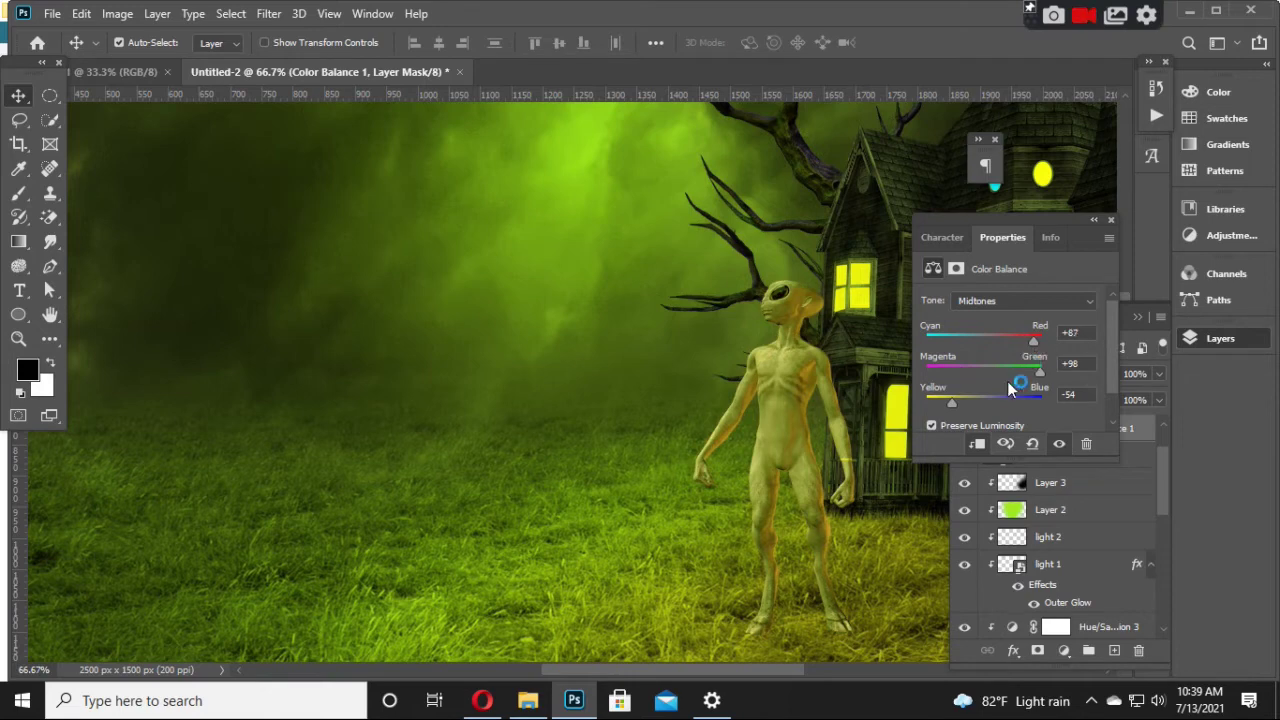
{"action": "left_click_drag", "start_coordinate": [953, 400], "coordinate": [971, 403]}
{"action": "left_click", "coordinate": [1032, 443]}
{"action": "left_click", "coordinate": [1093, 221]}
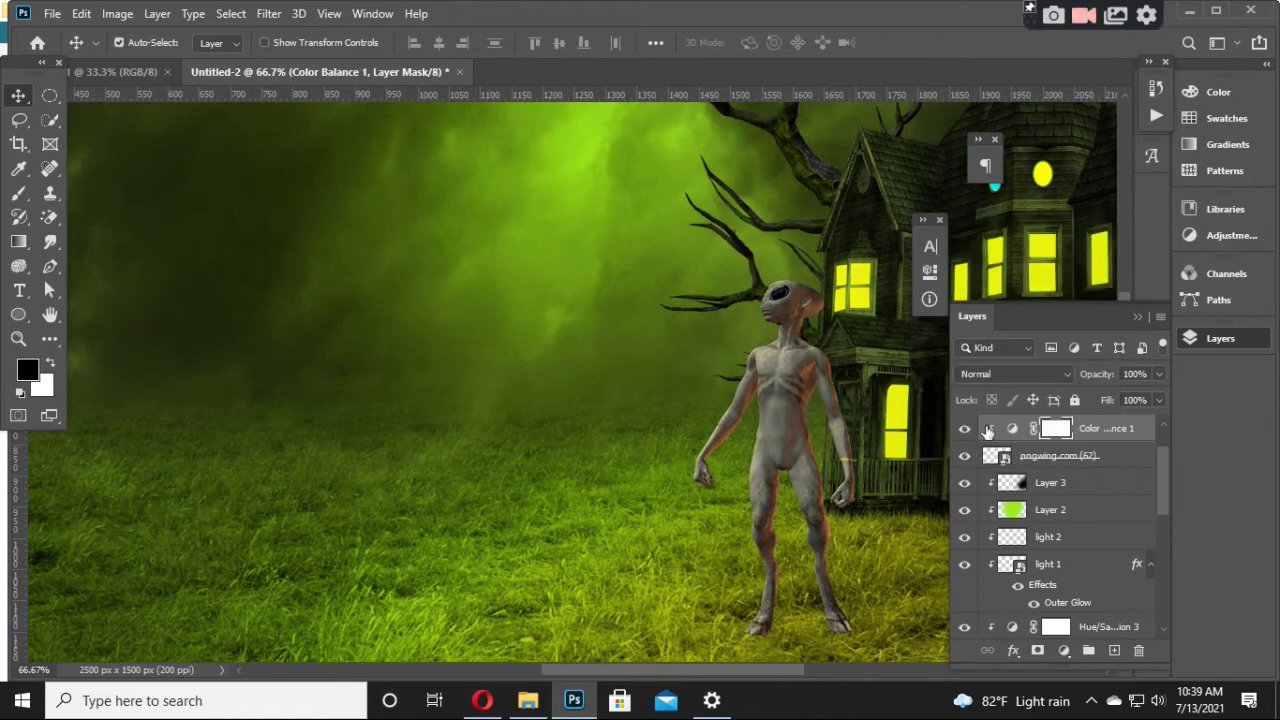
{"action": "key", "text": "Delete"}
{"action": "left_click", "coordinate": [1063, 650]}
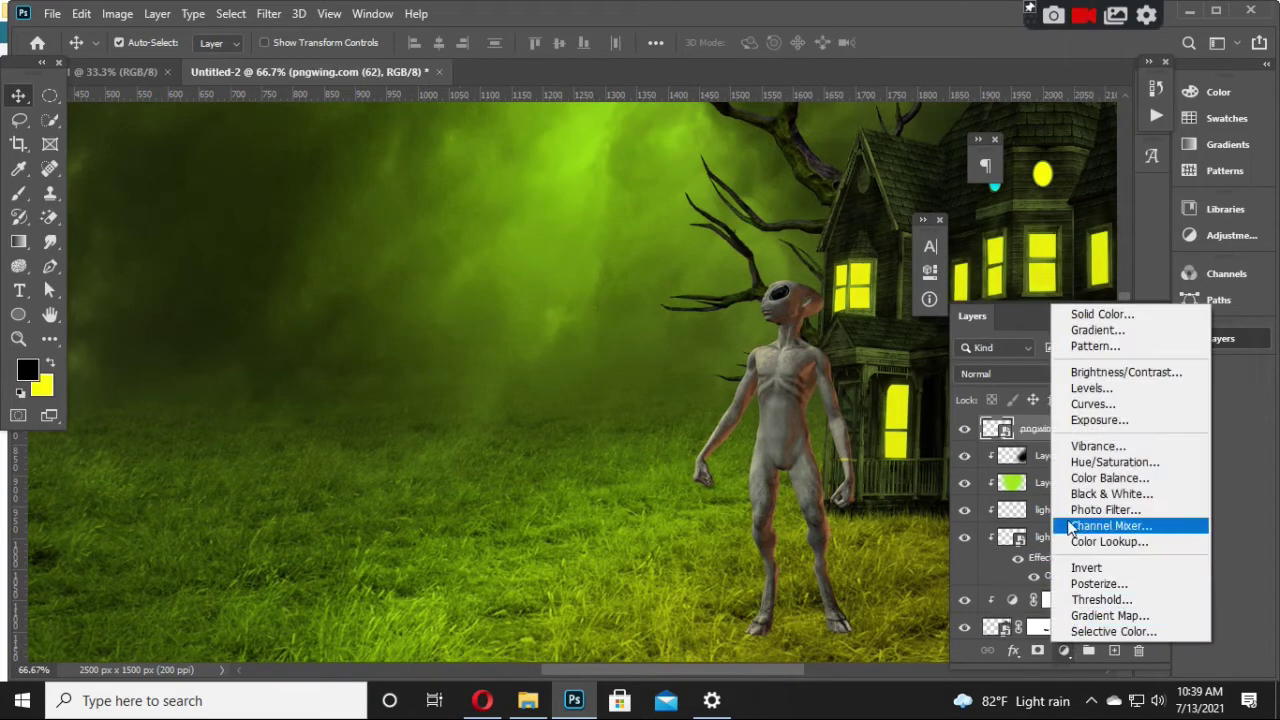
Step: Add a Hue/Saturation adjustment on the alien: hue +32, saturation +40, lightness −14
{"action": "left_click", "coordinate": [1080, 460]}
{"action": "left_click_drag", "start_coordinate": [864, 237], "coordinate": [1060, 236]}
{"action": "scroll", "coordinate": [1005, 375], "scroll_direction": "down", "scroll_amount": 1}
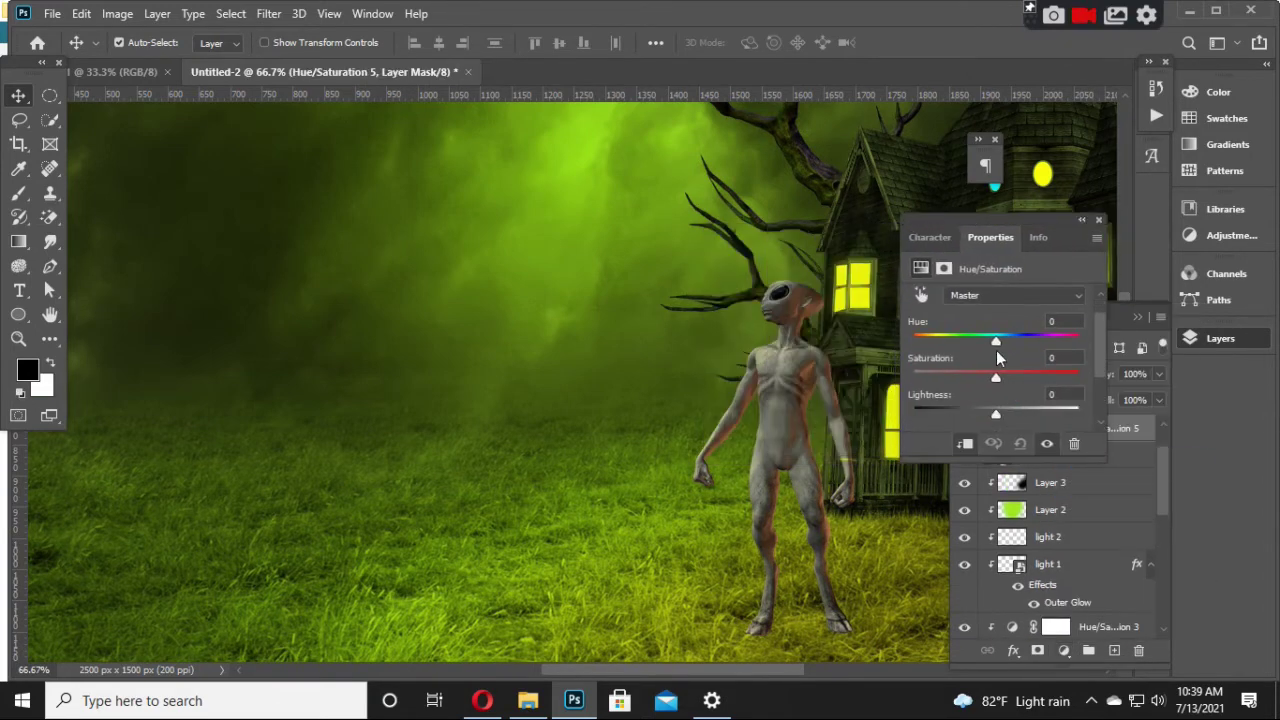
{"action": "mouse_move", "coordinate": [988, 342]}
{"action": "left_mouse_down"}
{"action": "mouse_move", "coordinate": [968, 342]}
{"action": "mouse_move", "coordinate": [1046, 340]}
{"action": "mouse_move", "coordinate": [1016, 345]}
{"action": "left_mouse_up"}
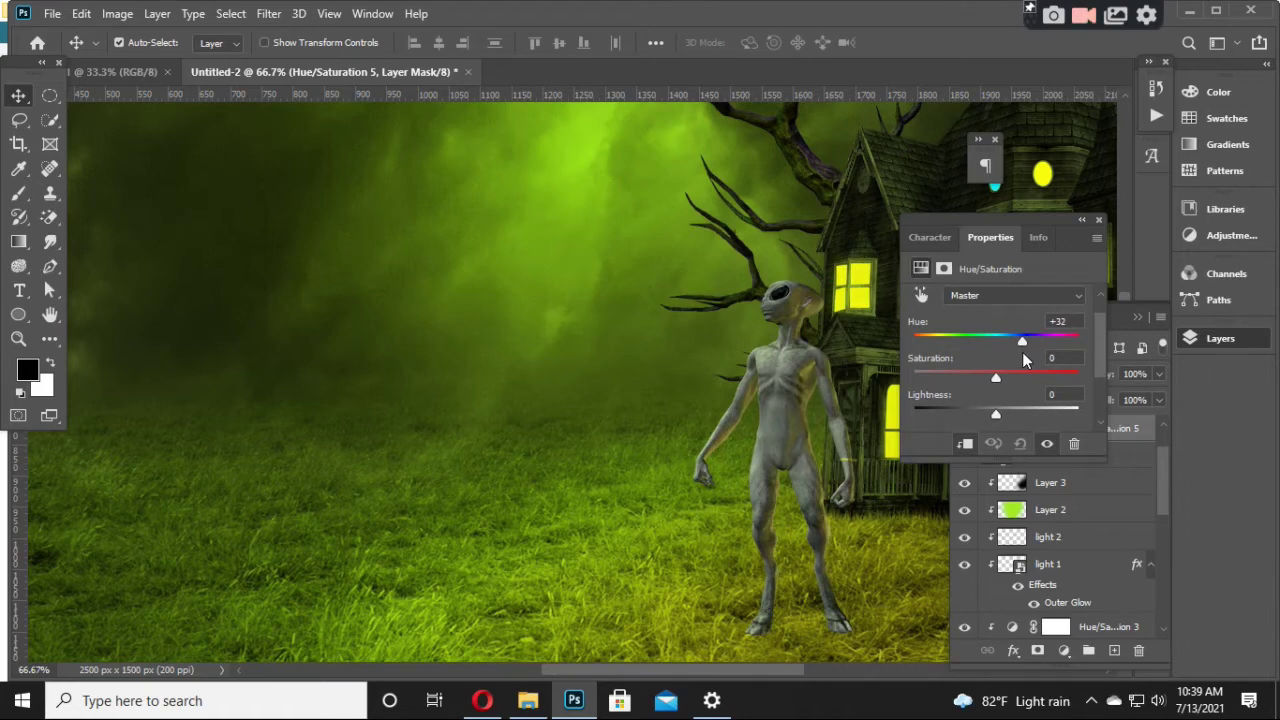
{"action": "mouse_move", "coordinate": [996, 378]}
{"action": "left_mouse_down"}
{"action": "mouse_move", "coordinate": [1039, 375]}
{"action": "mouse_move", "coordinate": [965, 396]}
{"action": "mouse_move", "coordinate": [976, 394]}
{"action": "left_mouse_up"}
{"action": "scroll", "coordinate": [986, 417], "scroll_direction": "down", "scroll_amount": 1}
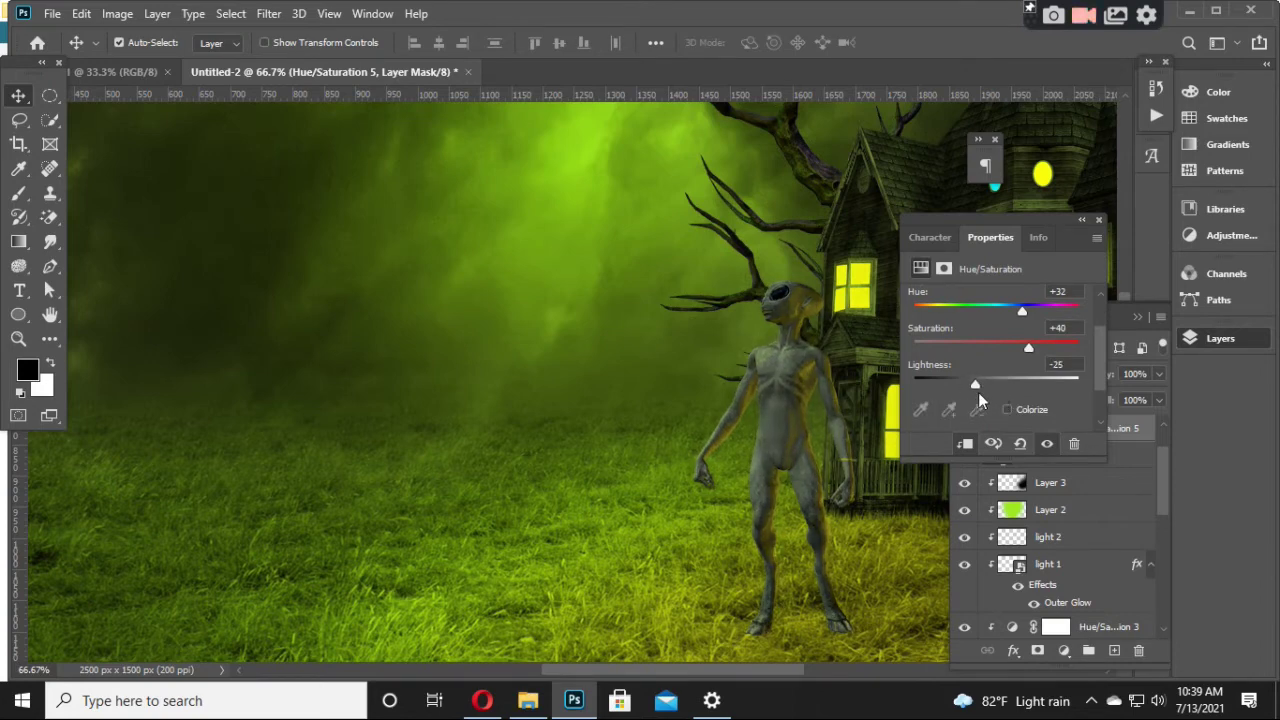
{"action": "key", "text": "ctrl+minus"}
{"action": "key", "text": "ctrl+minus"}
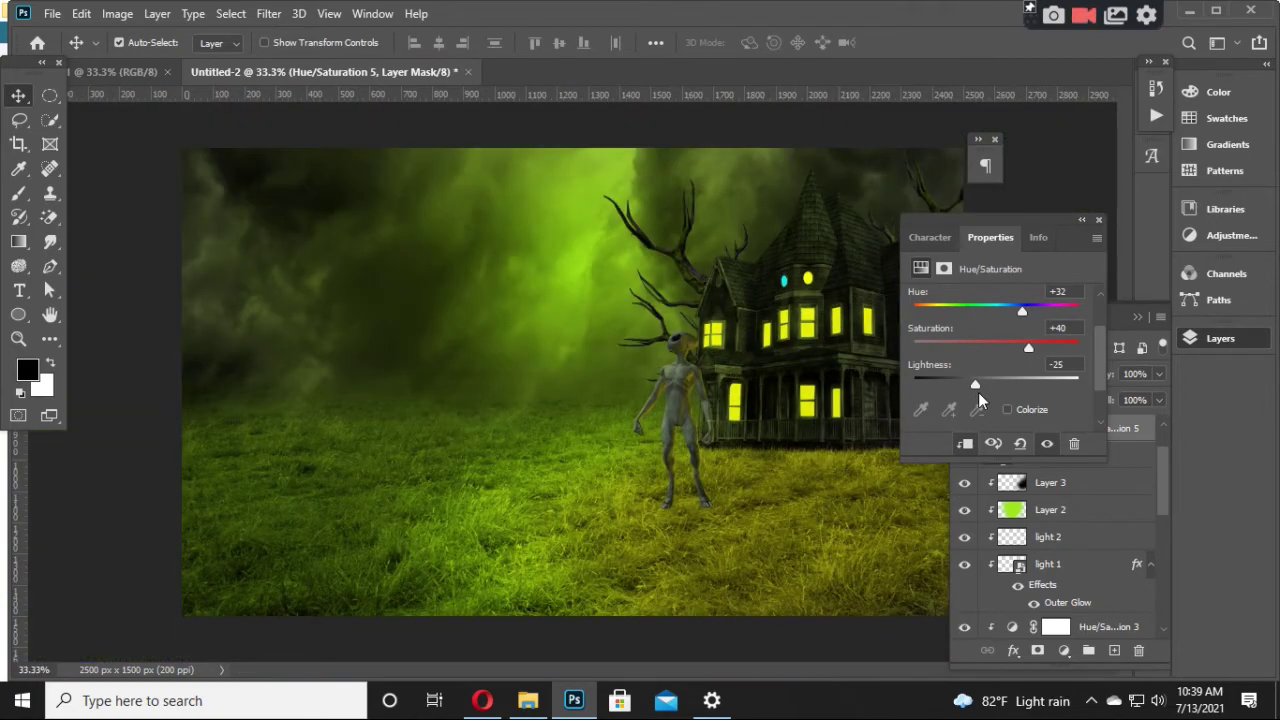
{"action": "left_click_drag", "start_coordinate": [978, 387], "coordinate": [985, 386]}
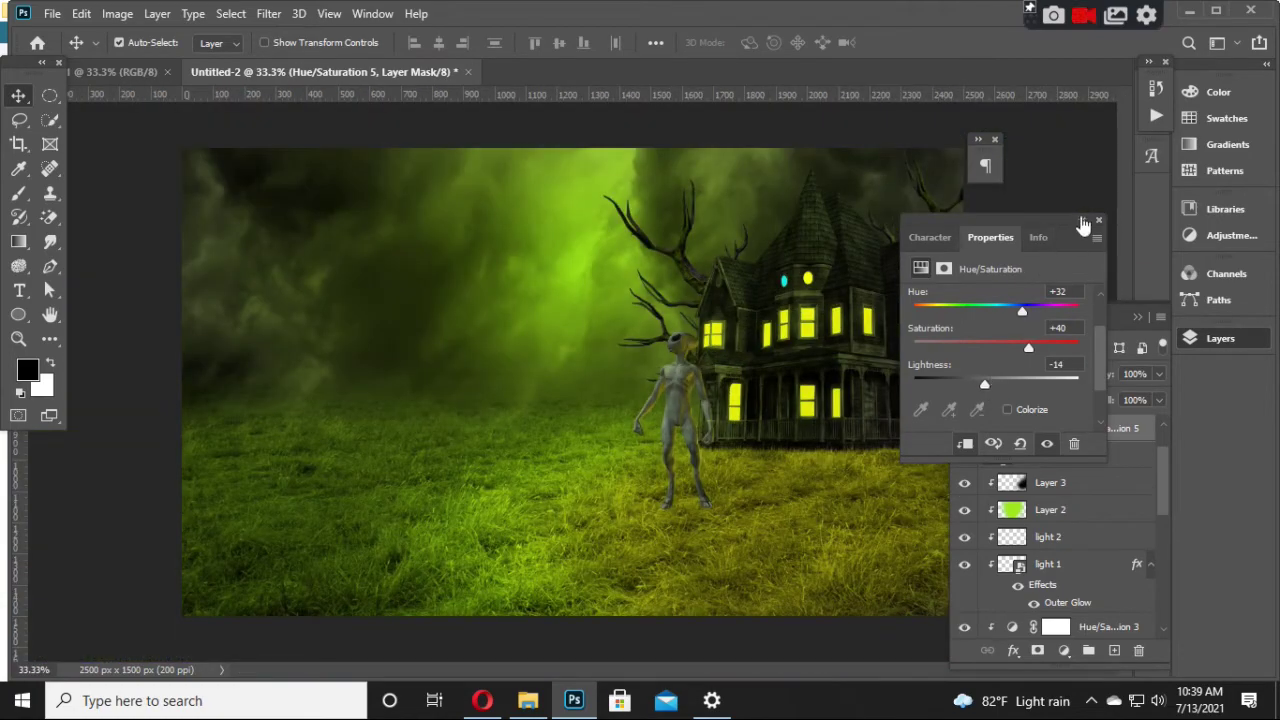
{"action": "left_click", "coordinate": [1081, 221]}
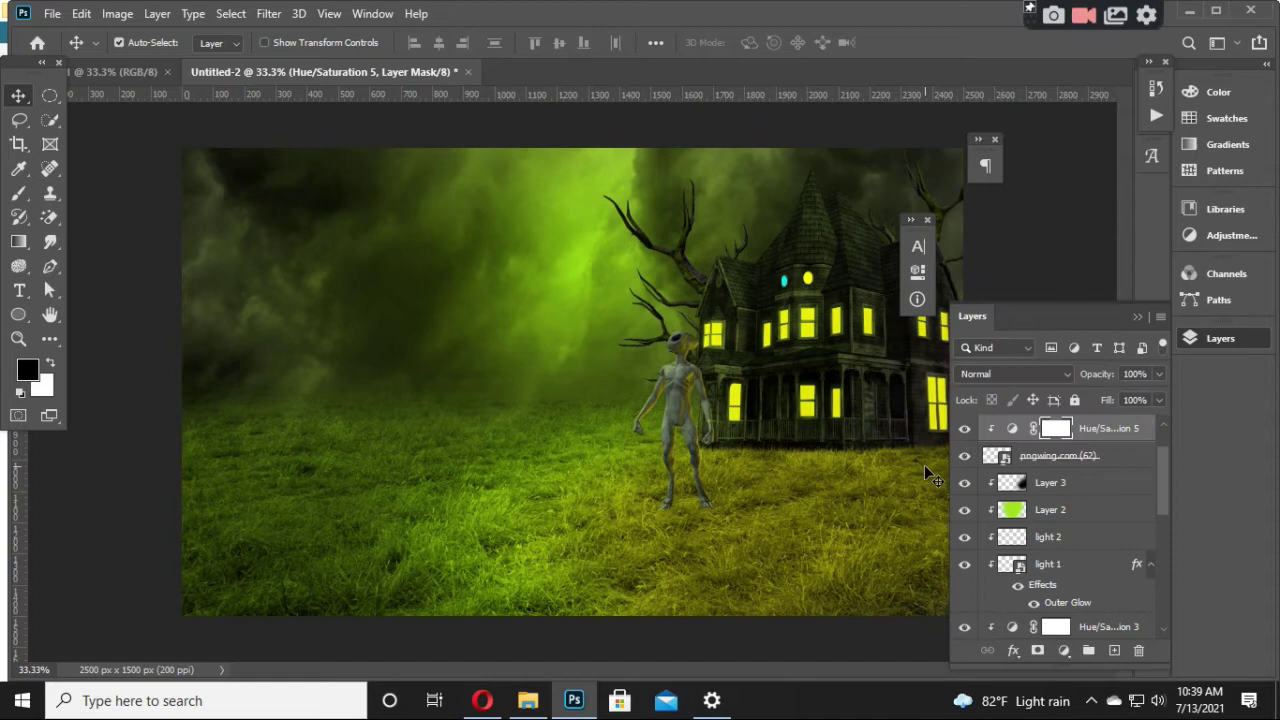
Step: Open and close Layer 7's layer style settings, then delete Layer 4
{"action": "key", "text": "alt+bracketright"}
{"action": "key", "text": "alt+bracketright"}
{"action": "double_click", "coordinate": [982, 432]}
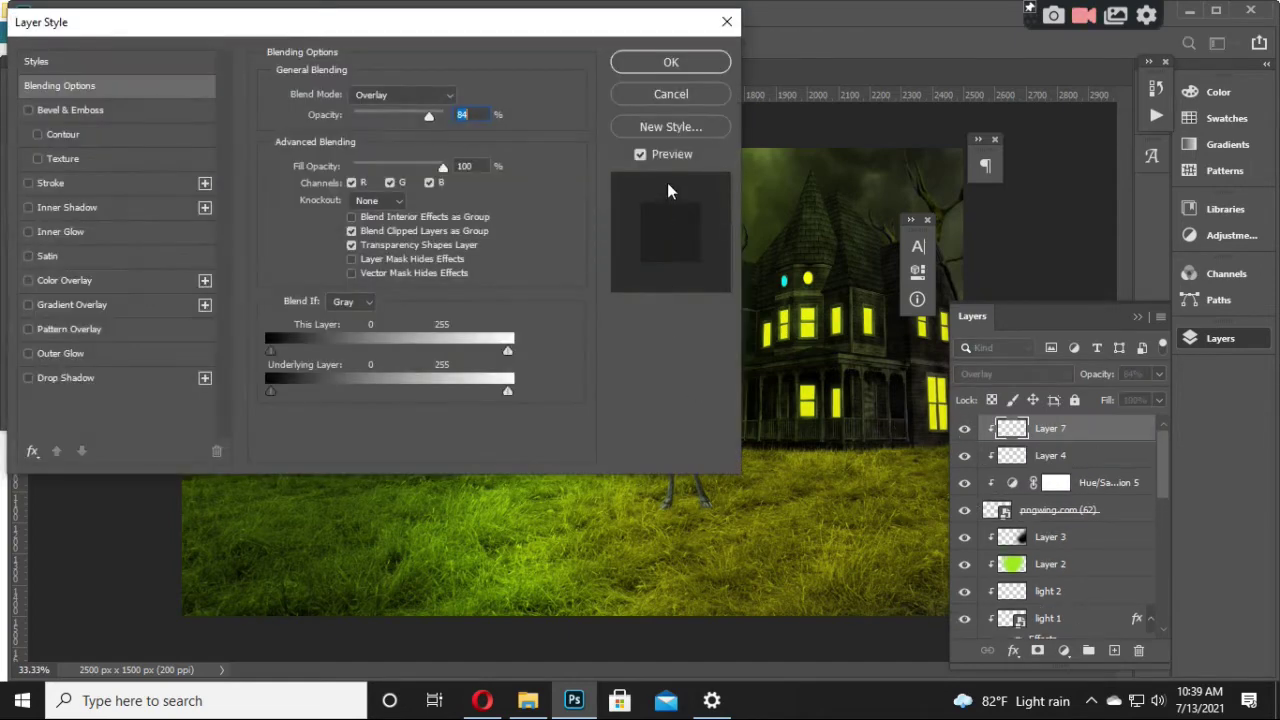
{"action": "left_click", "coordinate": [671, 94]}
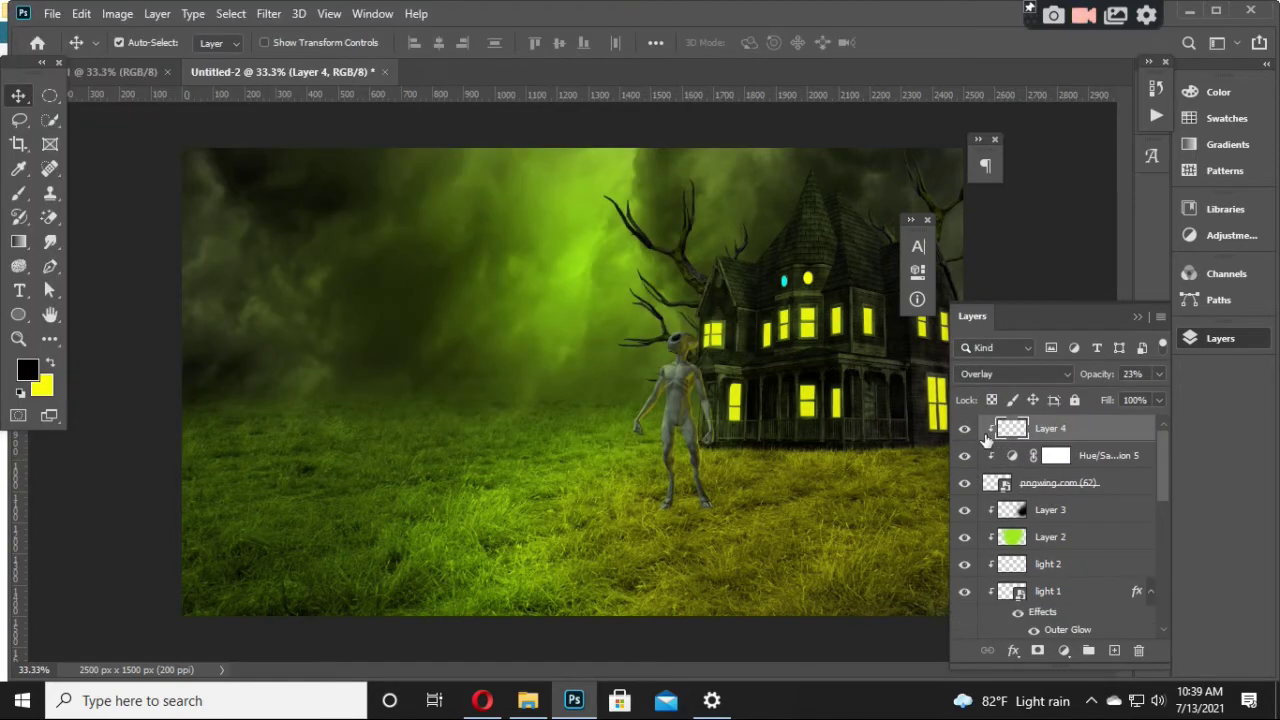
{"action": "key", "text": "Delete"}
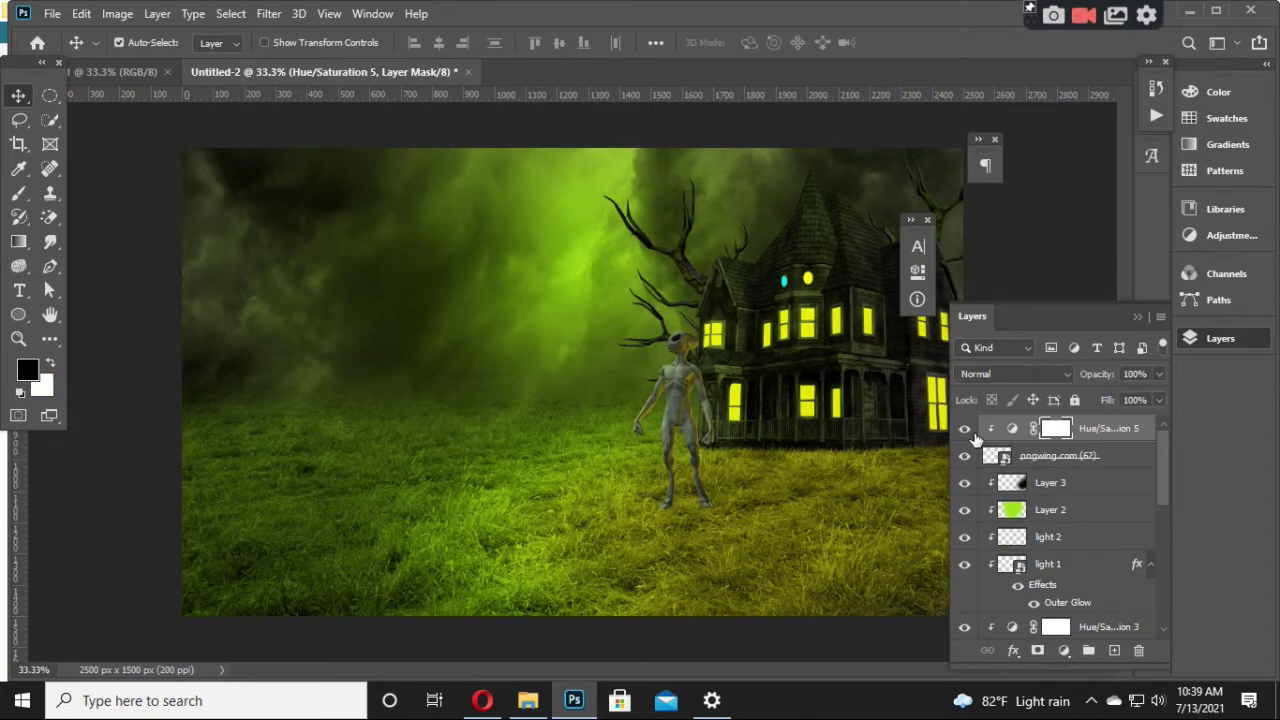
{"action": "key", "text": "shift+plus"}
{"action": "key", "text": "shift+minus"}
Step: Rename the pngwing.com (62) alien layer to 'sub'
{"action": "double_click", "coordinate": [1080, 455]}
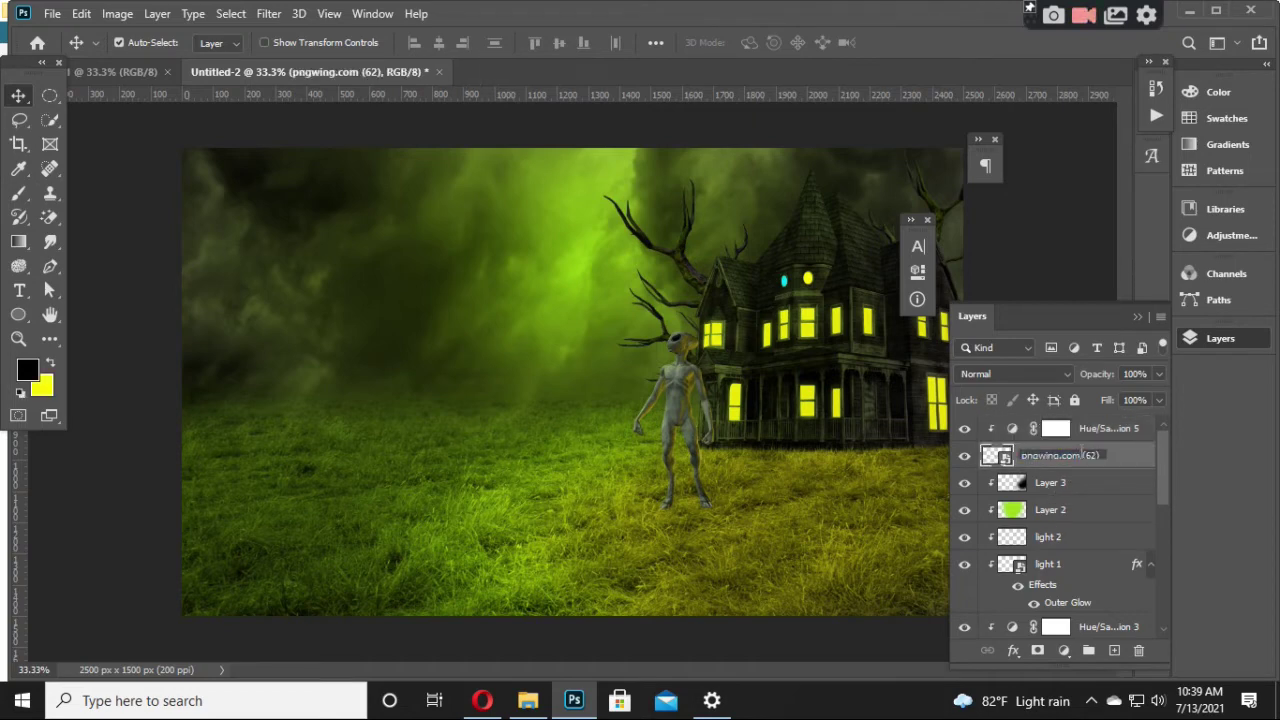
{"action": "double_click", "coordinate": [1081, 455]}
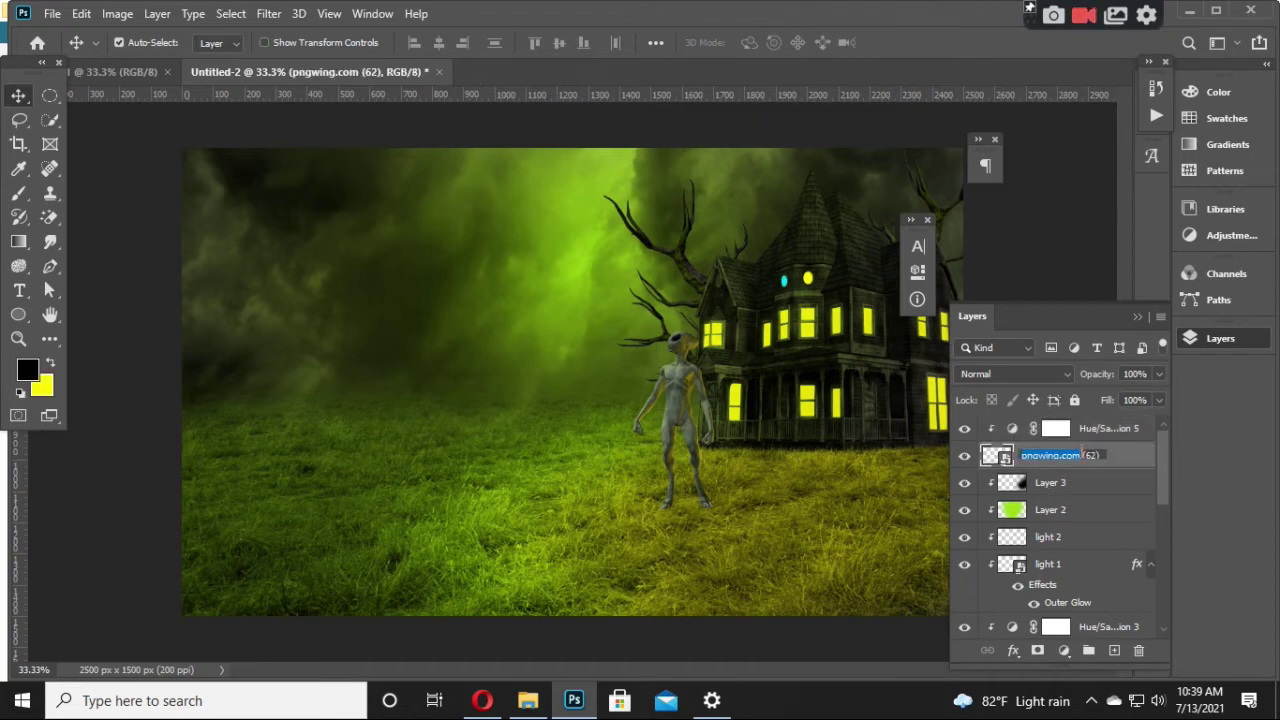
{"action": "triple_click", "coordinate": [1105, 455]}
{"action": "type", "text": "sub"}
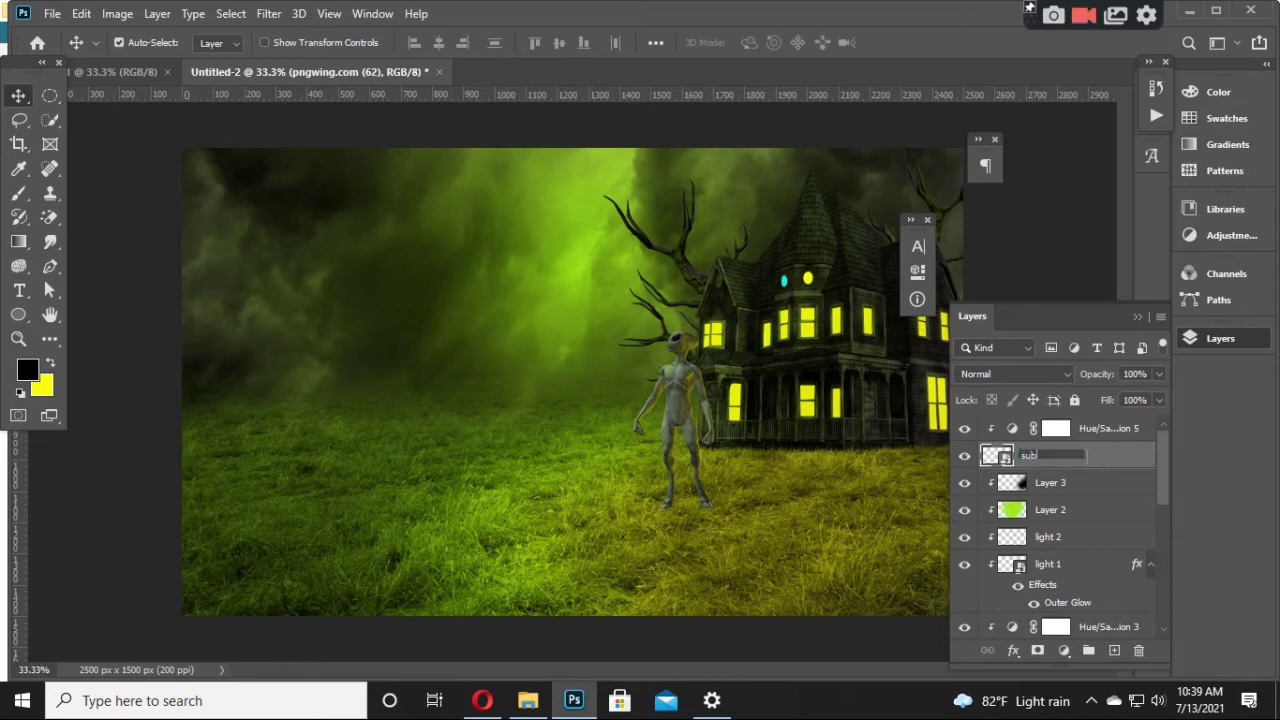
{"action": "key", "text": "Return"}
Step: Add a layer mask to sub, pick a 90 px brush, and zoom in on the alien's legs
{"action": "left_click", "coordinate": [1030, 655]}
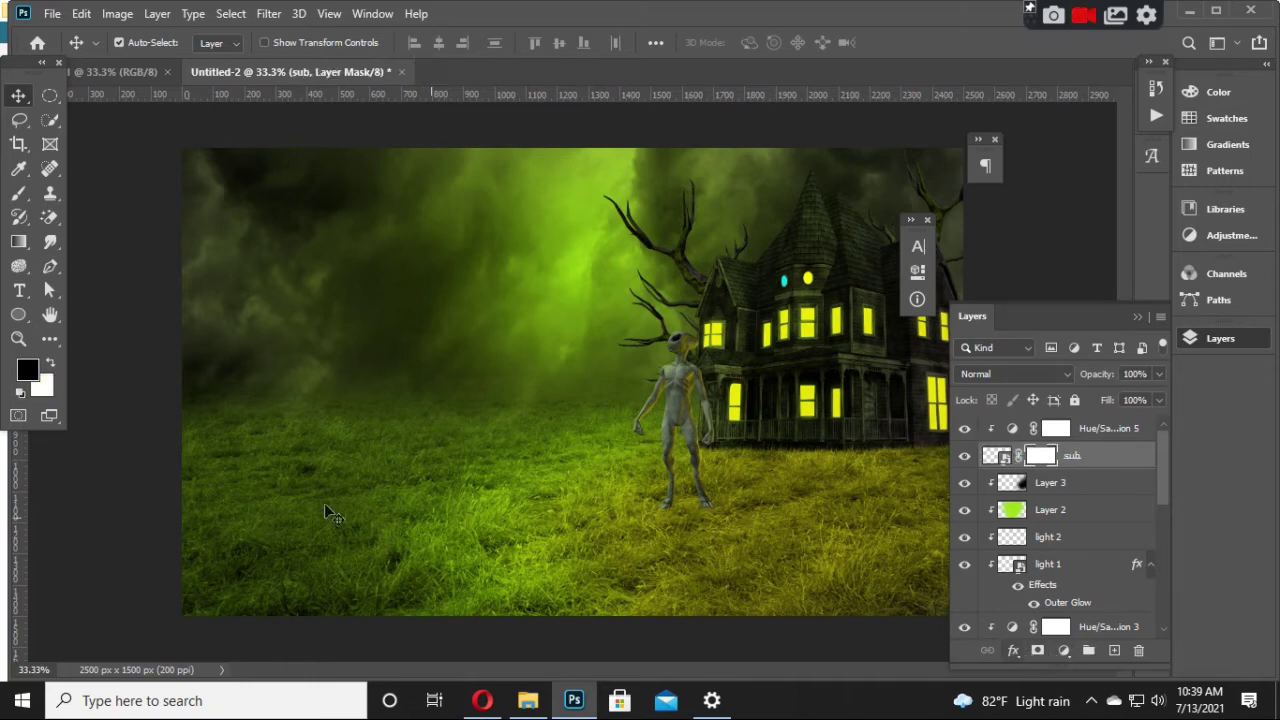
{"action": "key", "text": "b"}
{"action": "right_click", "coordinate": [645, 498]}
{"action": "left_click", "coordinate": [672, 450]}
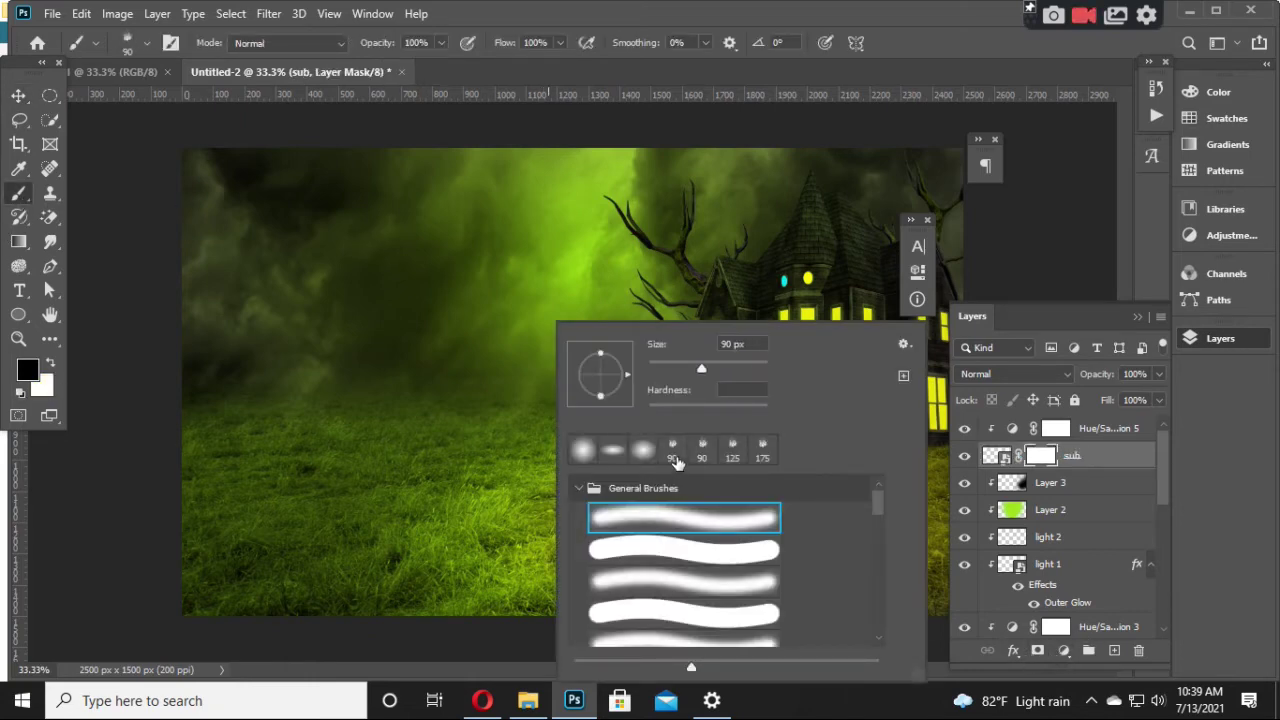
{"action": "key", "text": "Return"}
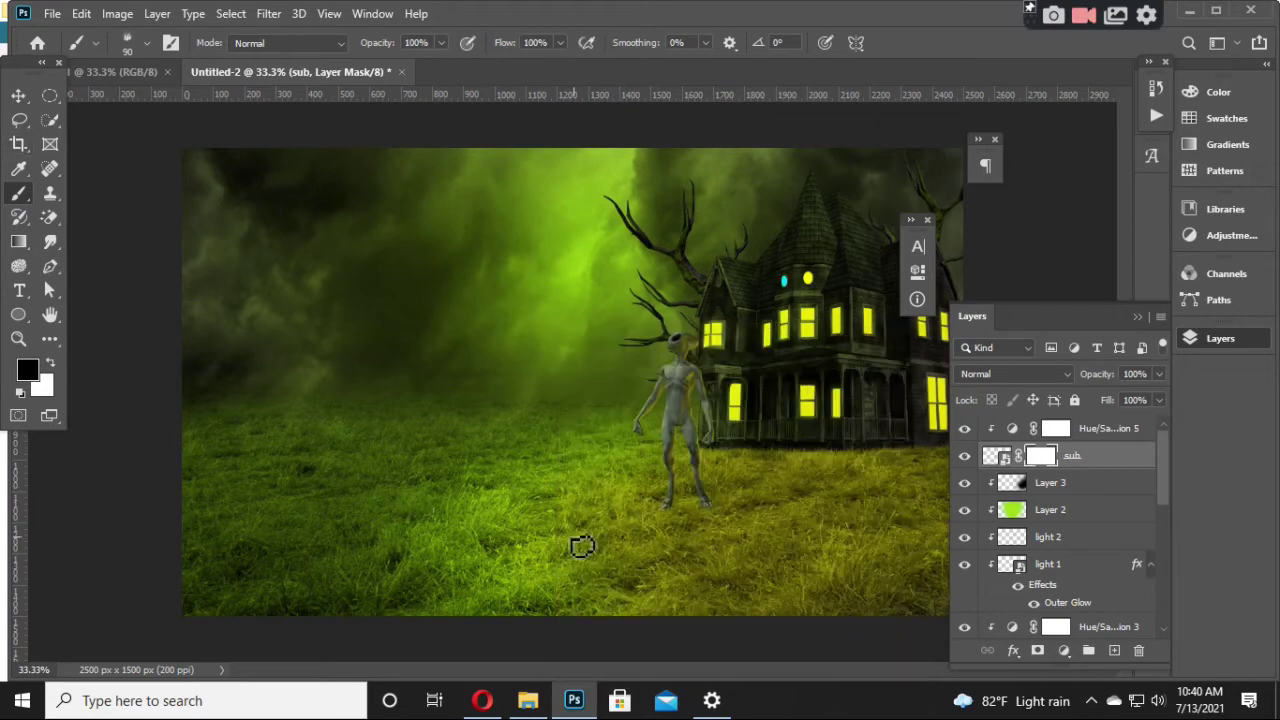
{"action": "key", "text": "ctrl+plus"}
{"action": "key", "text": "ctrl+plus"}
{"action": "key", "text": "ctrl+plus"}
{"action": "key", "text": "ctrl+plus"}
{"action": "left_click_drag", "start_coordinate": [373, 220], "coordinate": [423, 423]}
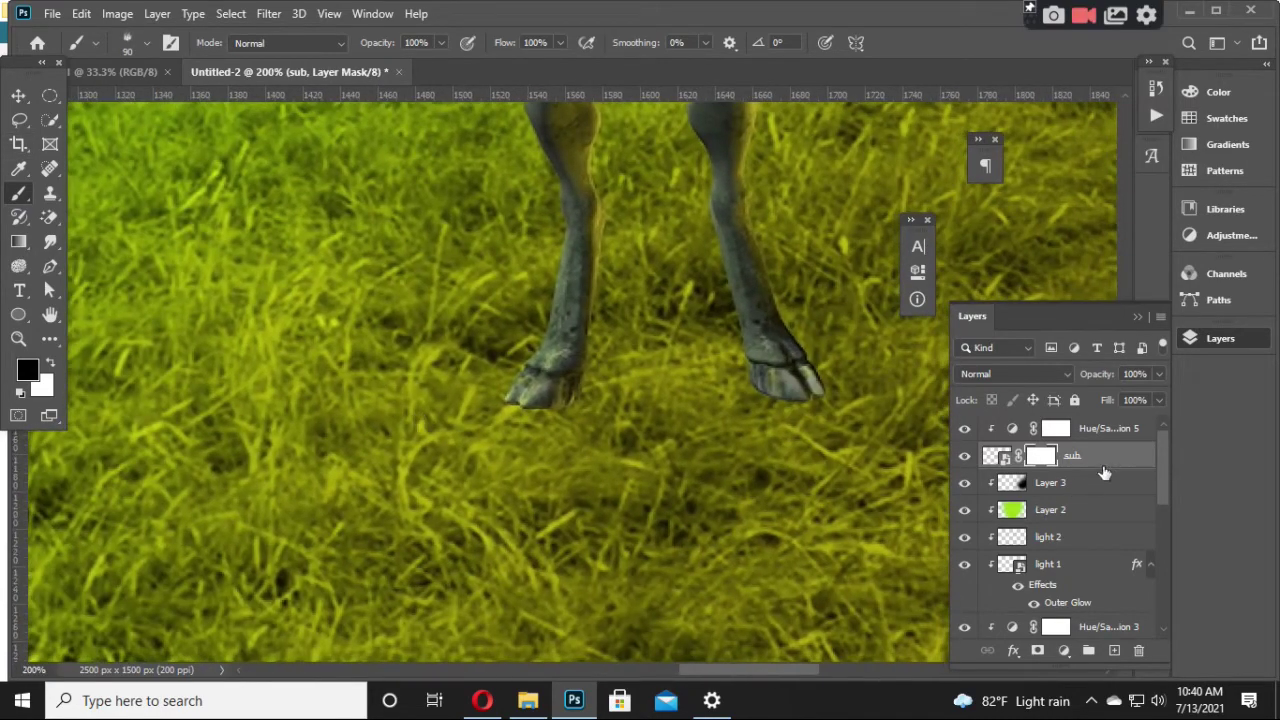
Step: Duplicate the sub layer and name the lower copy 'shadow'
{"action": "key", "text": "ctrl+j"}
{"action": "key", "text": "ctrl+e"}
{"action": "key", "text": "ctrl+j"}
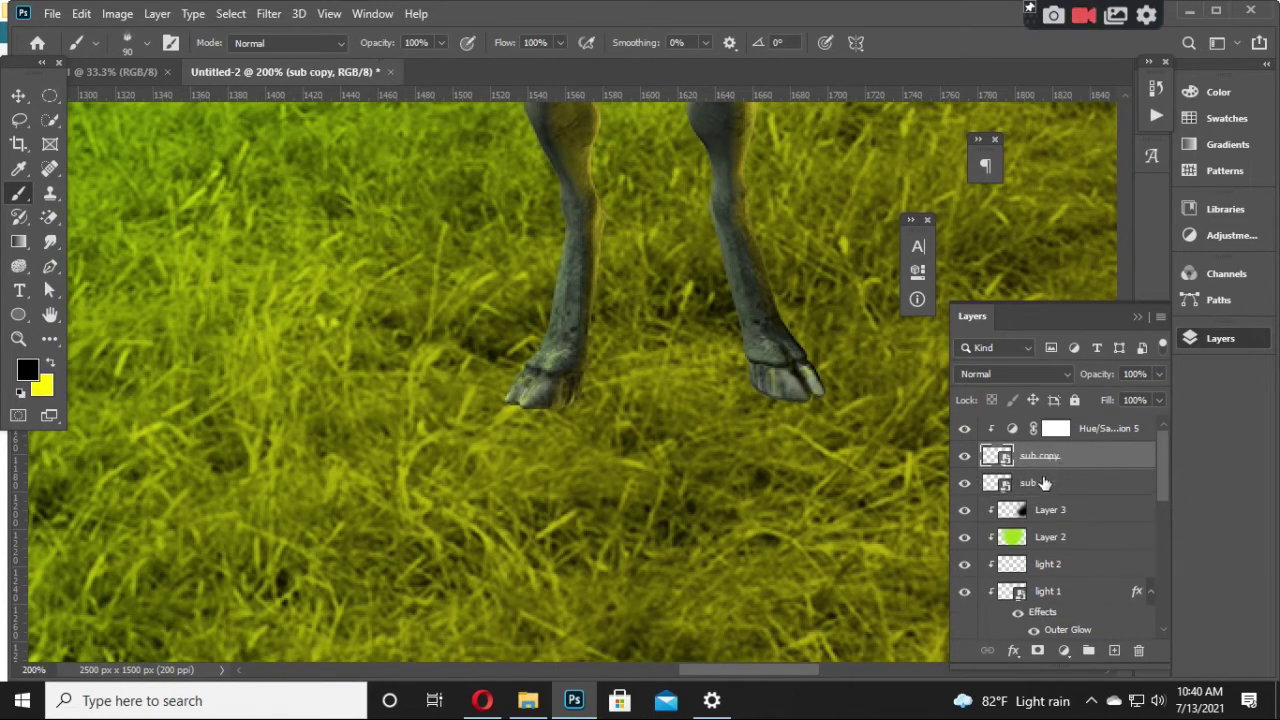
{"action": "left_click", "coordinate": [1037, 483]}
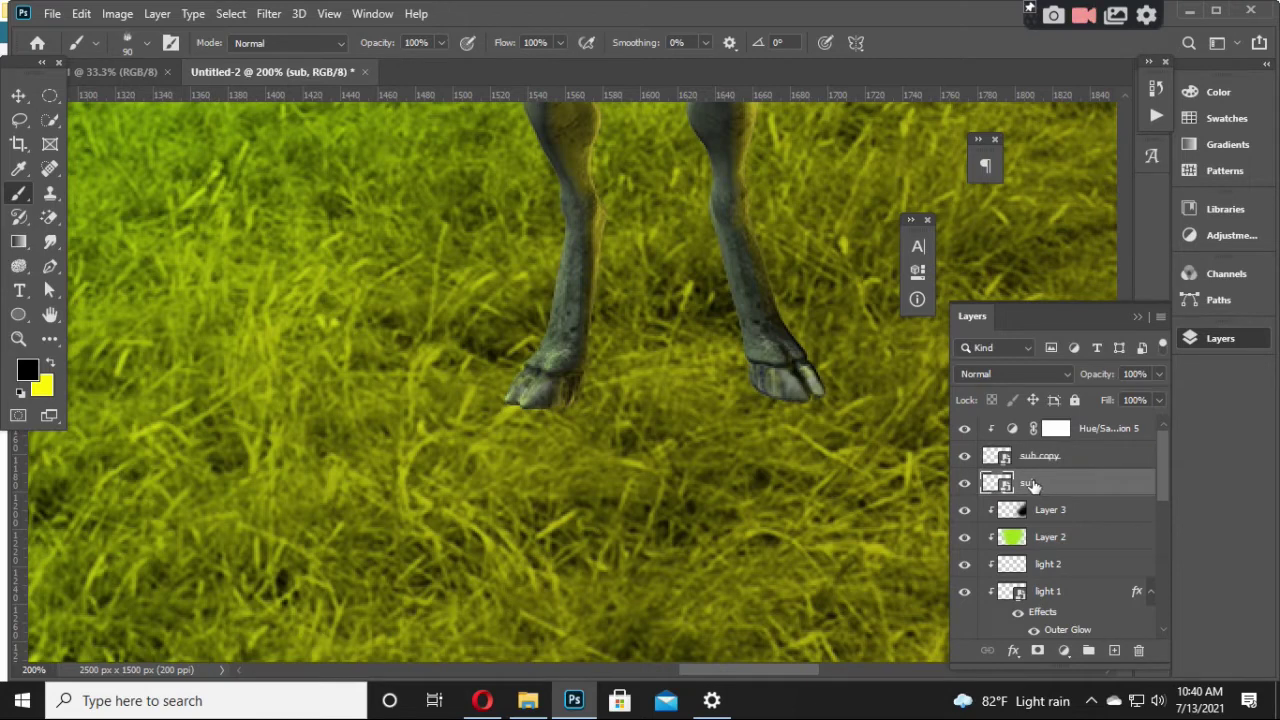
{"action": "double_click", "coordinate": [1030, 483]}
{"action": "type", "text": "shadow"}
{"action": "key", "text": "Return"}
Step: Rename the upper copy to 'sub' and give it a layer mask
{"action": "left_click", "coordinate": [1085, 460]}
{"action": "double_click", "coordinate": [1032, 456]}
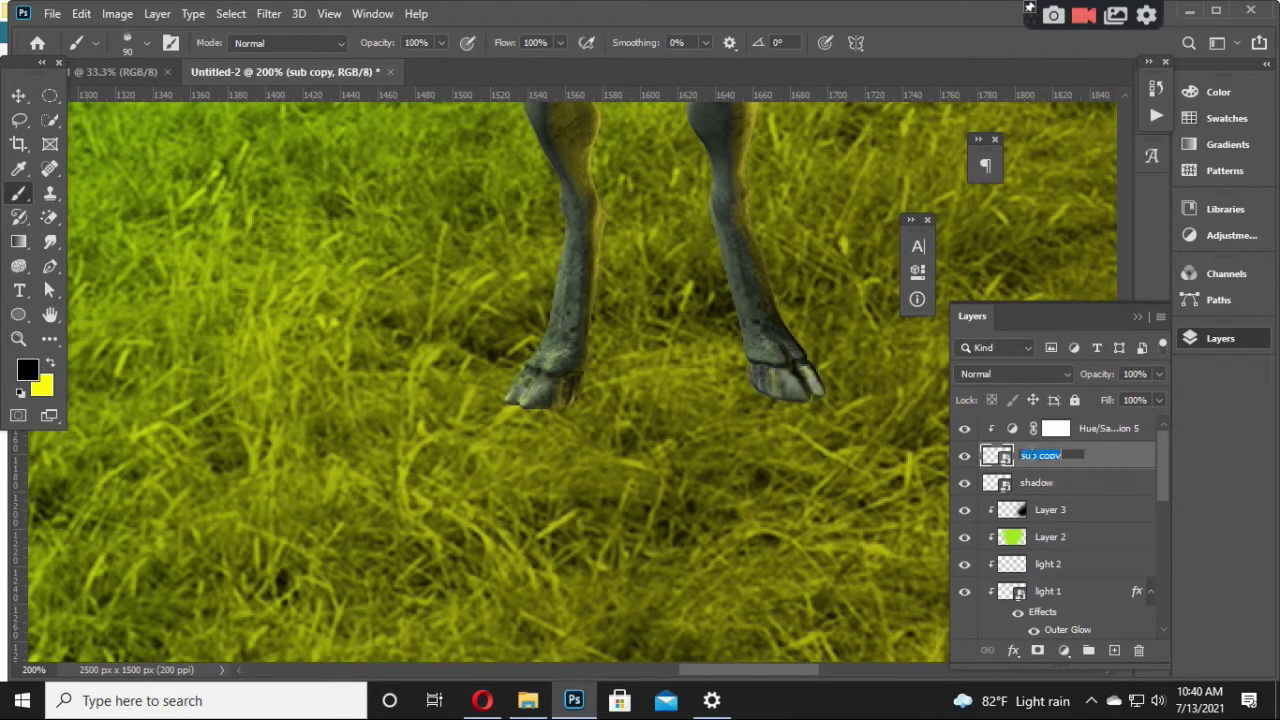
{"action": "type", "text": "sub"}
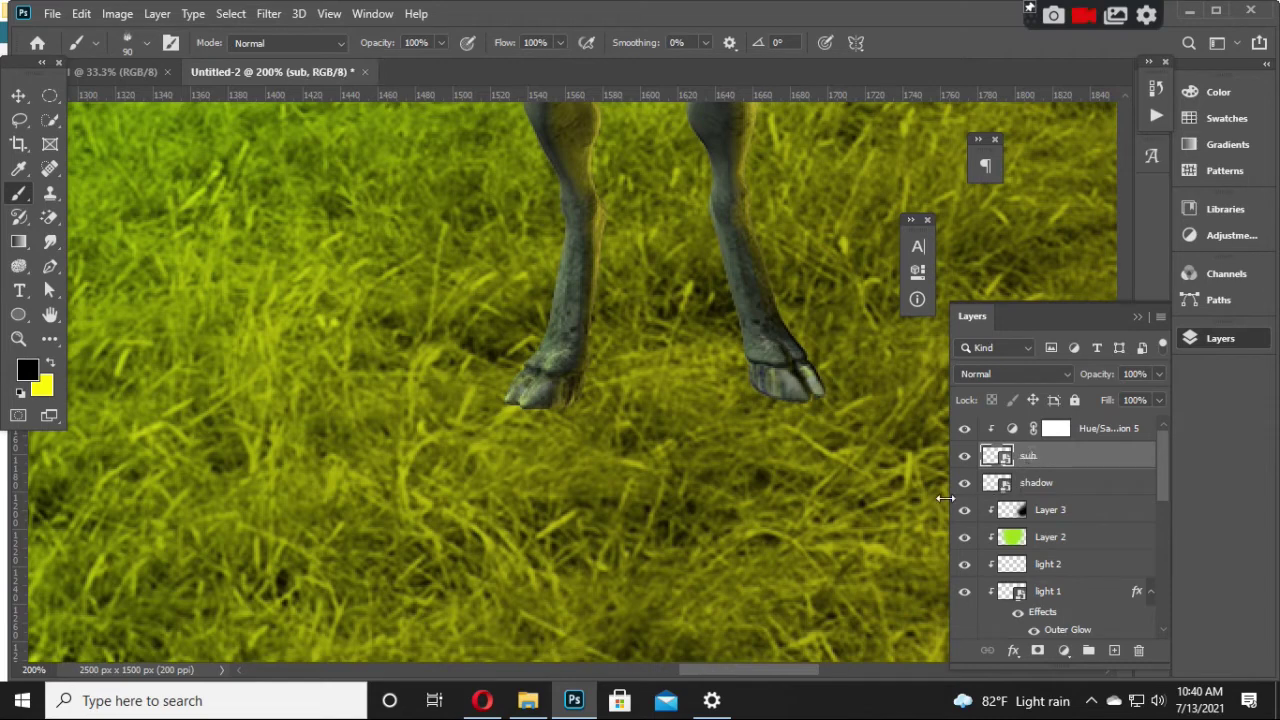
{"action": "left_click", "coordinate": [1037, 650]}
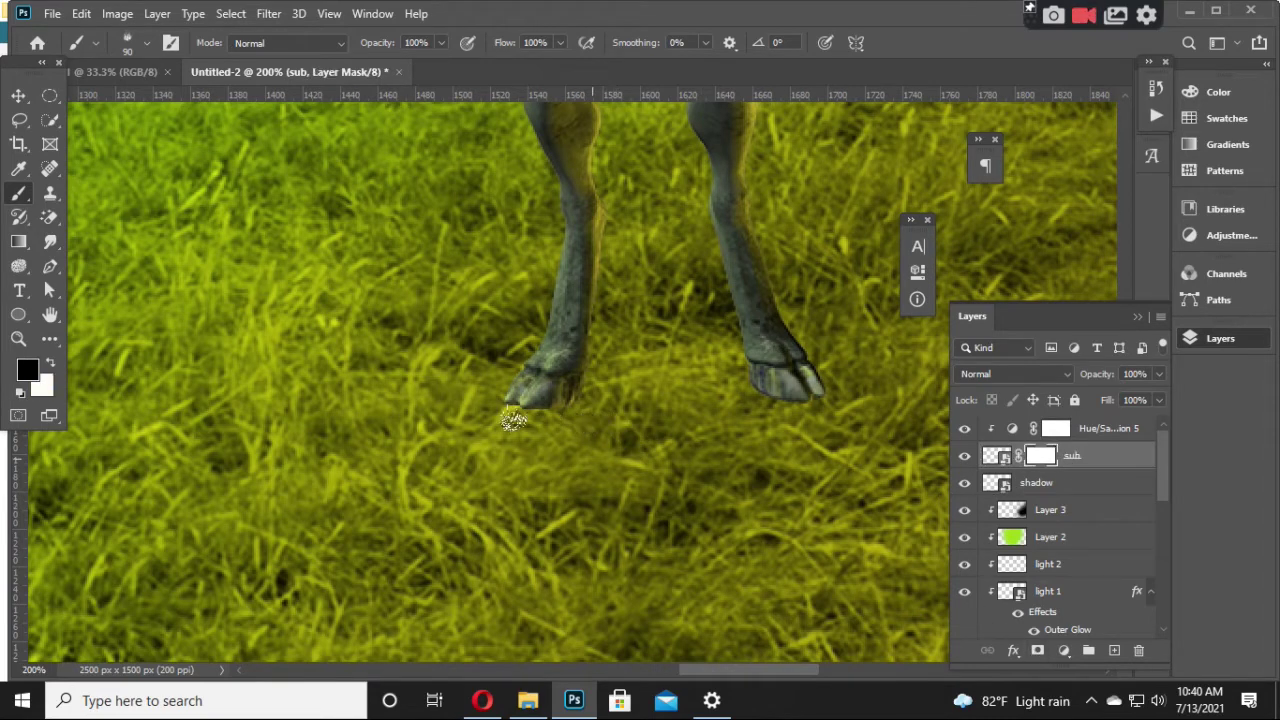
Step: Try mask strokes on the left hoof's bottom, undoing one, and compare with Hue/Saturation 5 hidden
{"action": "mouse_move", "coordinate": [512, 421]}
{"action": "left_mouse_down"}
{"action": "mouse_move", "coordinate": [575, 400]}
{"action": "mouse_move", "coordinate": [508, 400]}
{"action": "left_mouse_up"}
{"action": "left_click", "coordinate": [52, 363]}
{"action": "left_click_drag", "start_coordinate": [494, 378], "coordinate": [598, 380]}
{"action": "key", "text": "x"}
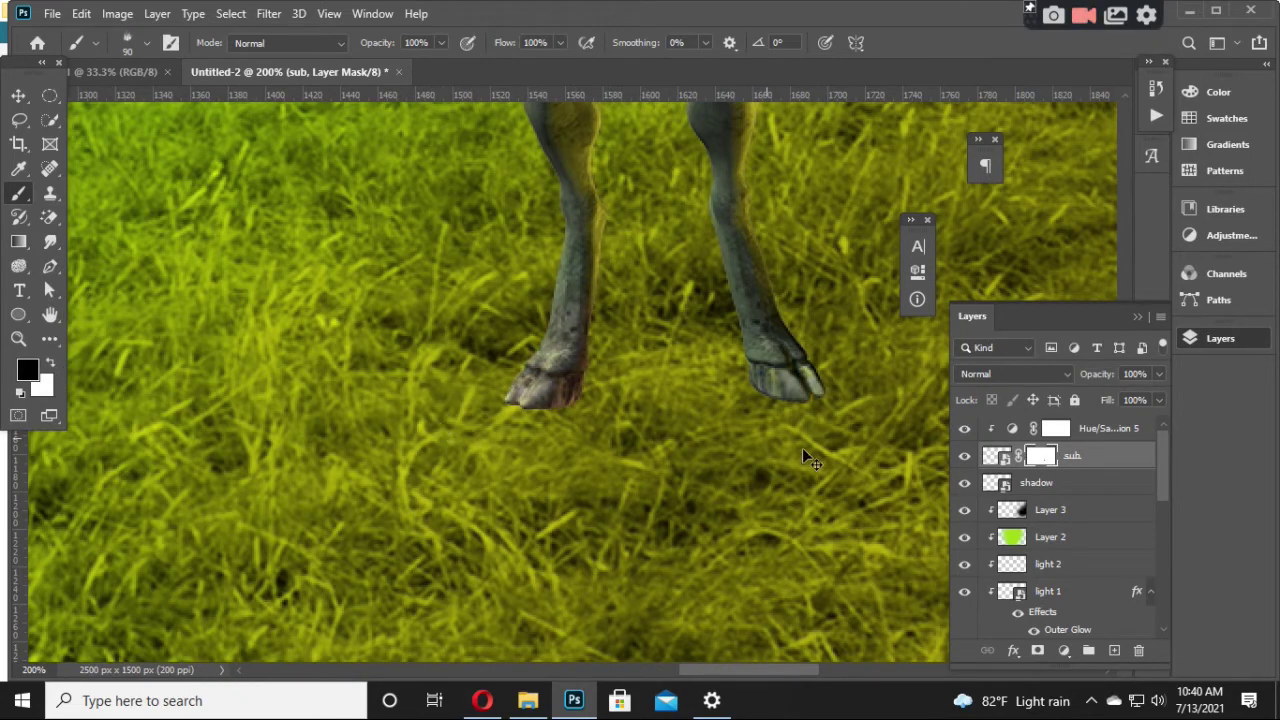
{"action": "key", "text": "ctrl+z"}
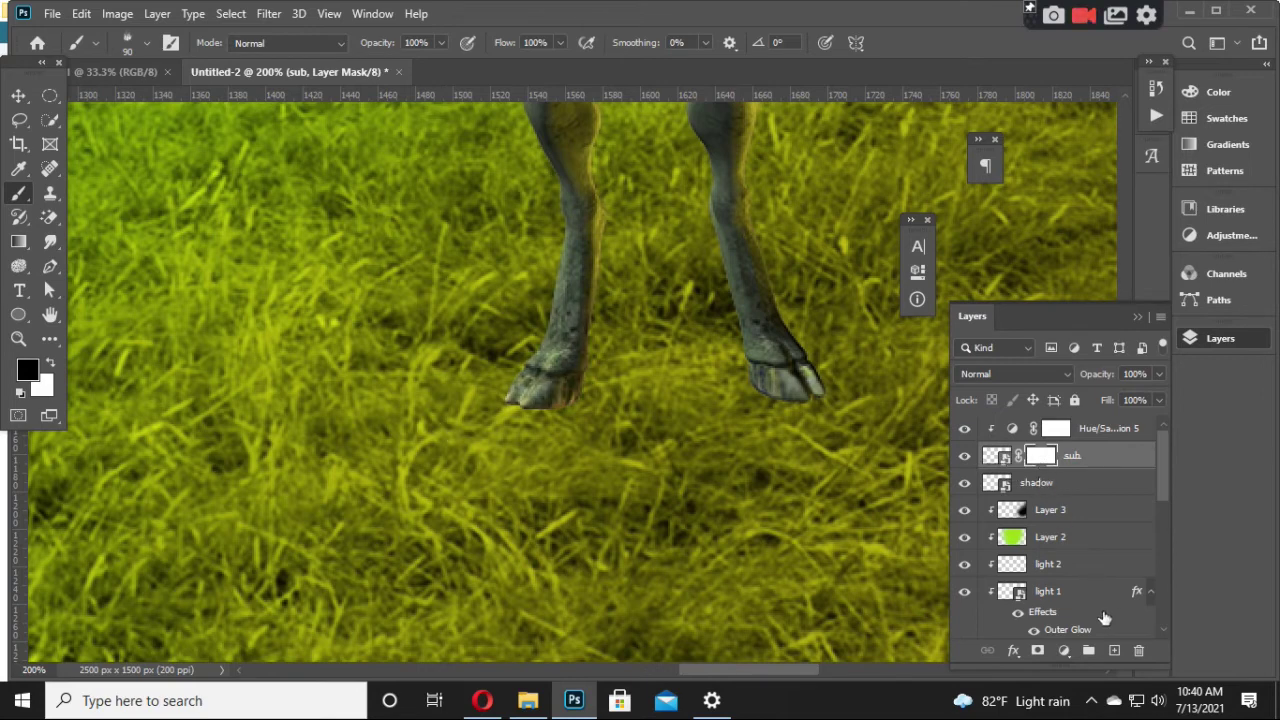
{"action": "left_click", "coordinate": [964, 428]}
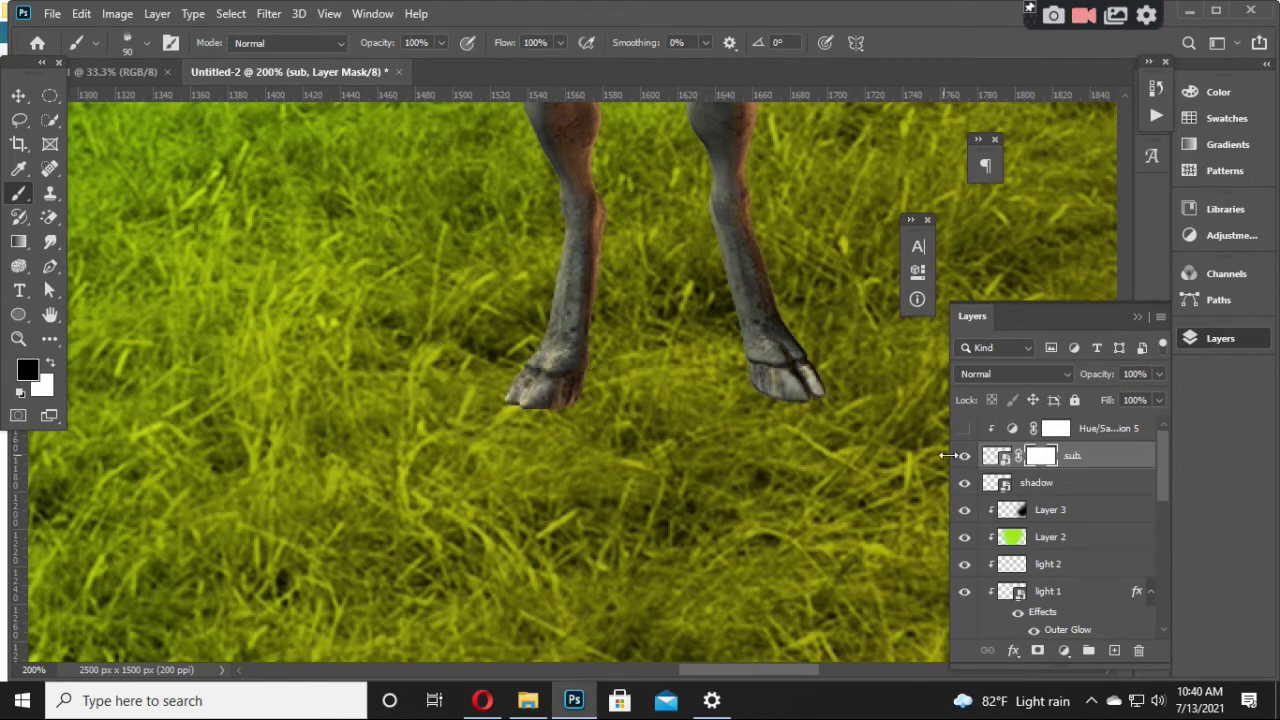
{"action": "left_click", "coordinate": [964, 430]}
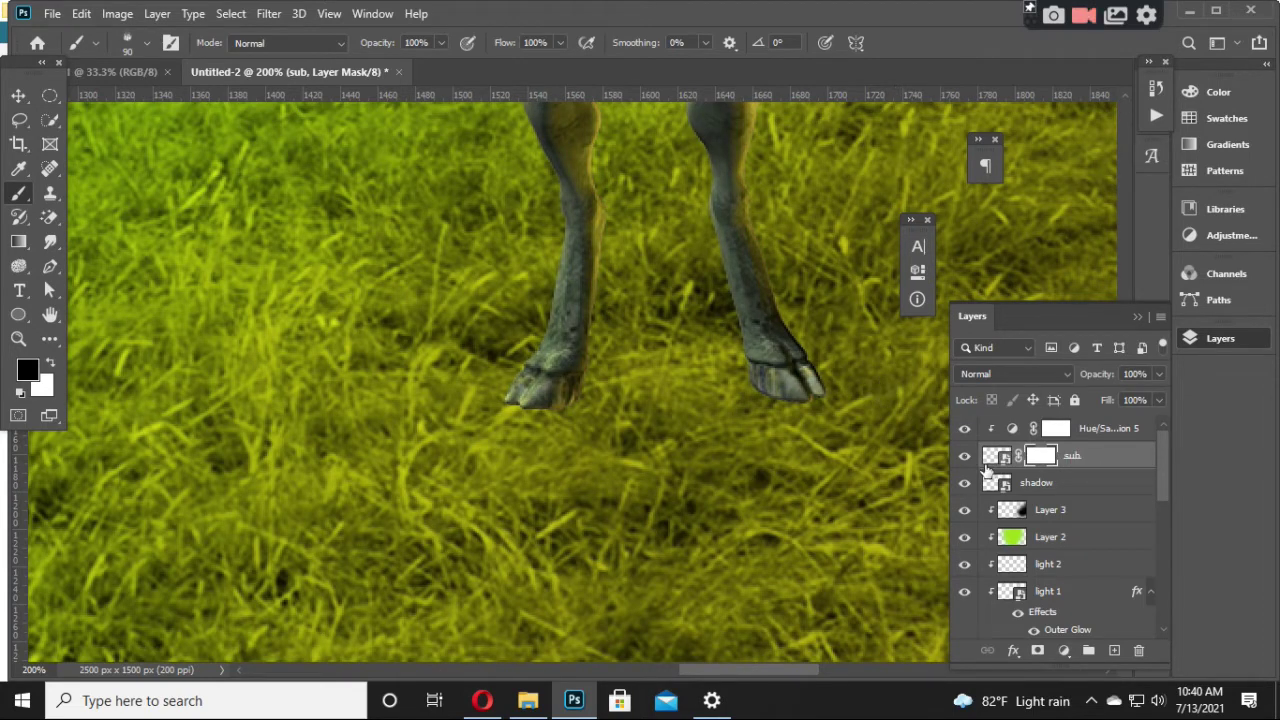
Step: Paint black on sub's mask over the left hoof with the brush
{"action": "right_click", "coordinate": [505, 405]}
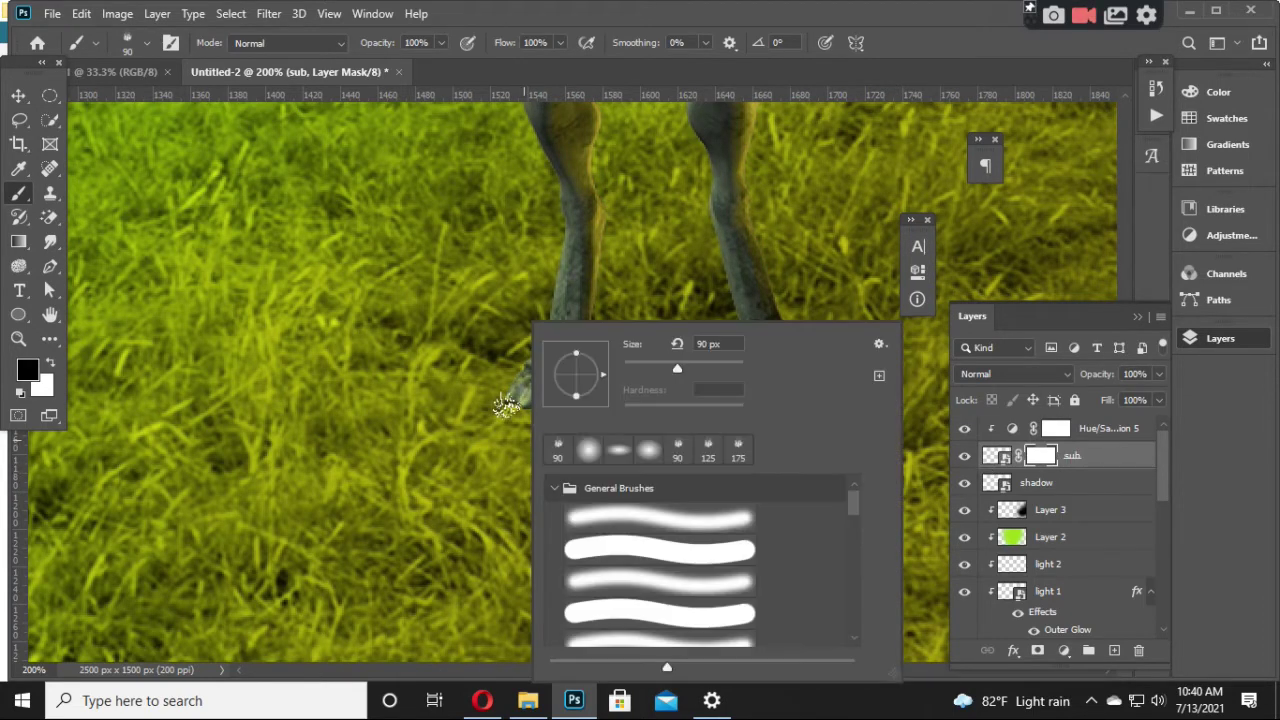
{"action": "left_click", "coordinate": [18, 120]}
{"action": "left_click", "coordinate": [18, 193]}
{"action": "left_click", "coordinate": [90, 193]}
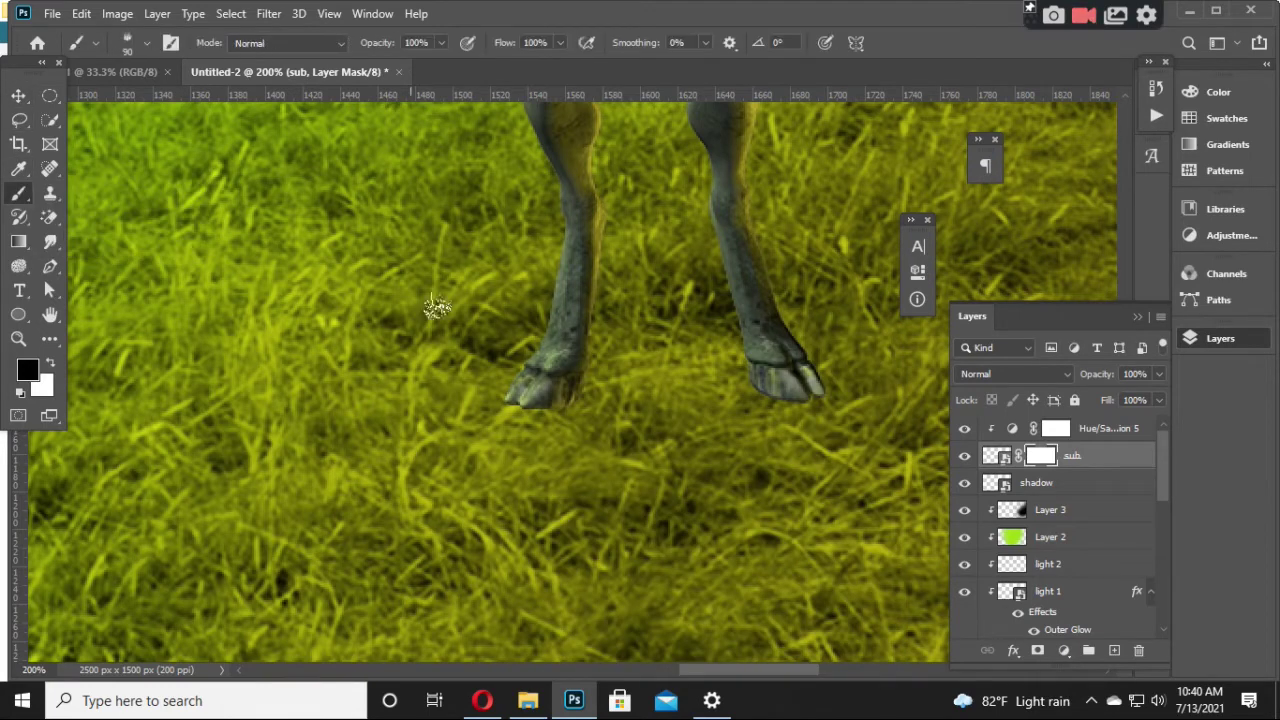
{"action": "left_click_drag", "start_coordinate": [585, 372], "coordinate": [525, 395]}
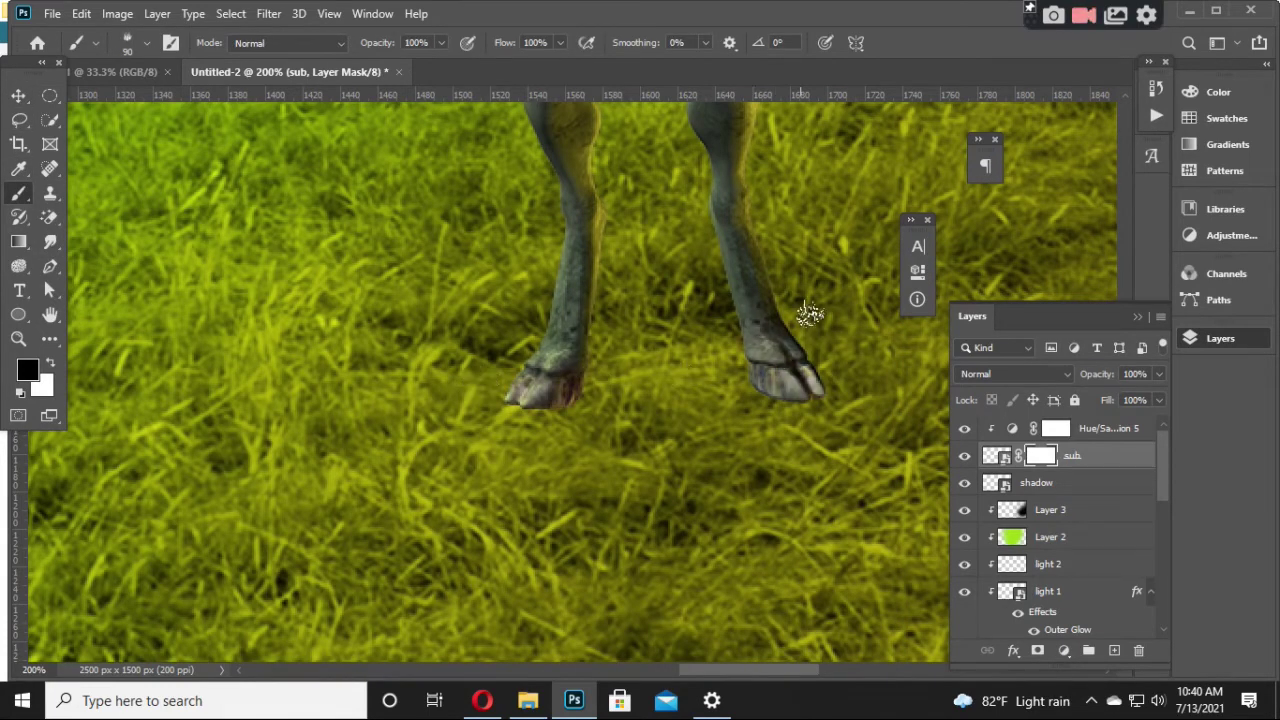
{"action": "left_click", "coordinate": [963, 457]}
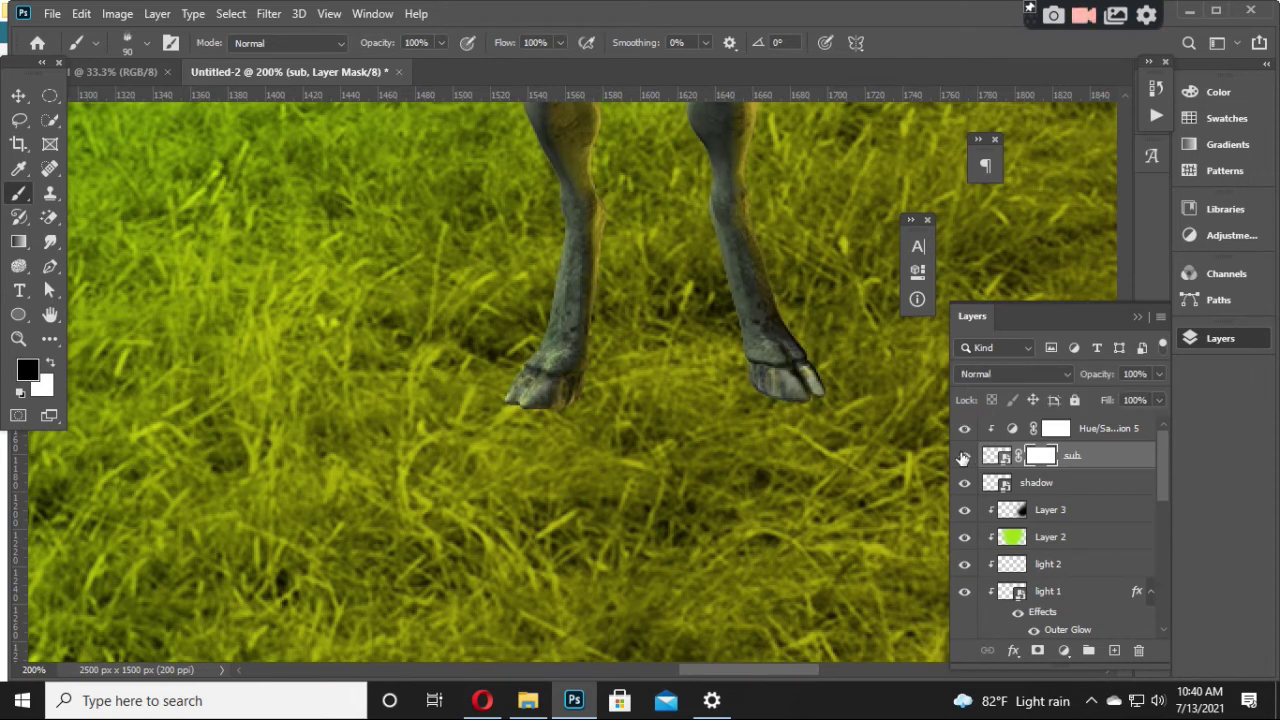
Step: Hide the shadow layer and soften the front hoof's bottom into the grass on sub's mask
{"action": "left_click", "coordinate": [1053, 485]}
{"action": "left_click", "coordinate": [996, 456]}
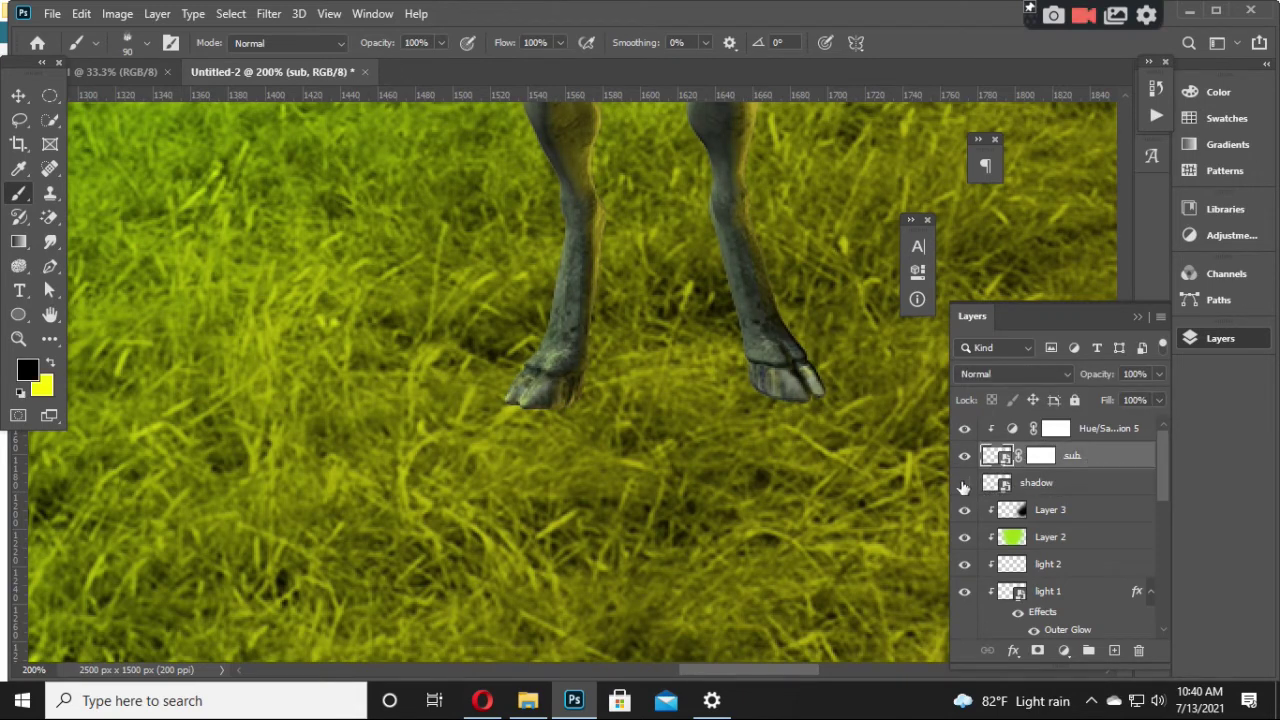
{"action": "left_click", "coordinate": [963, 483]}
{"action": "left_click", "coordinate": [1043, 457]}
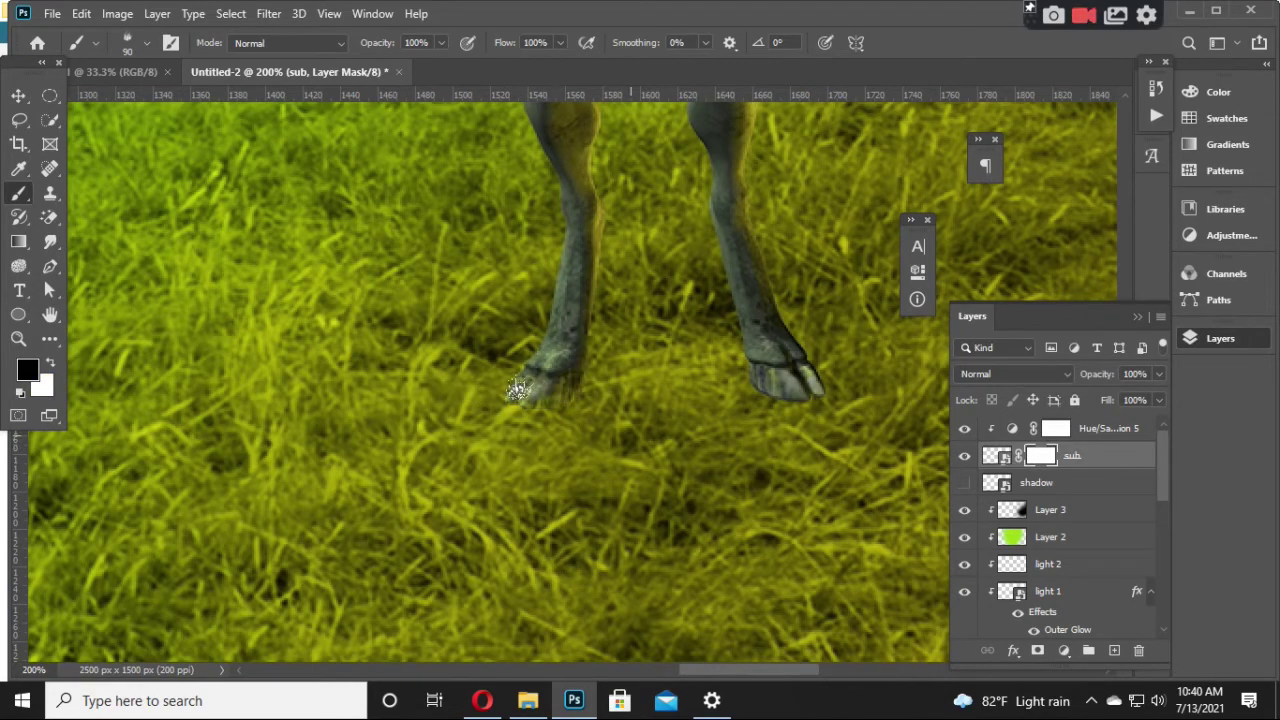
{"action": "left_click_drag", "start_coordinate": [516, 390], "coordinate": [508, 372]}
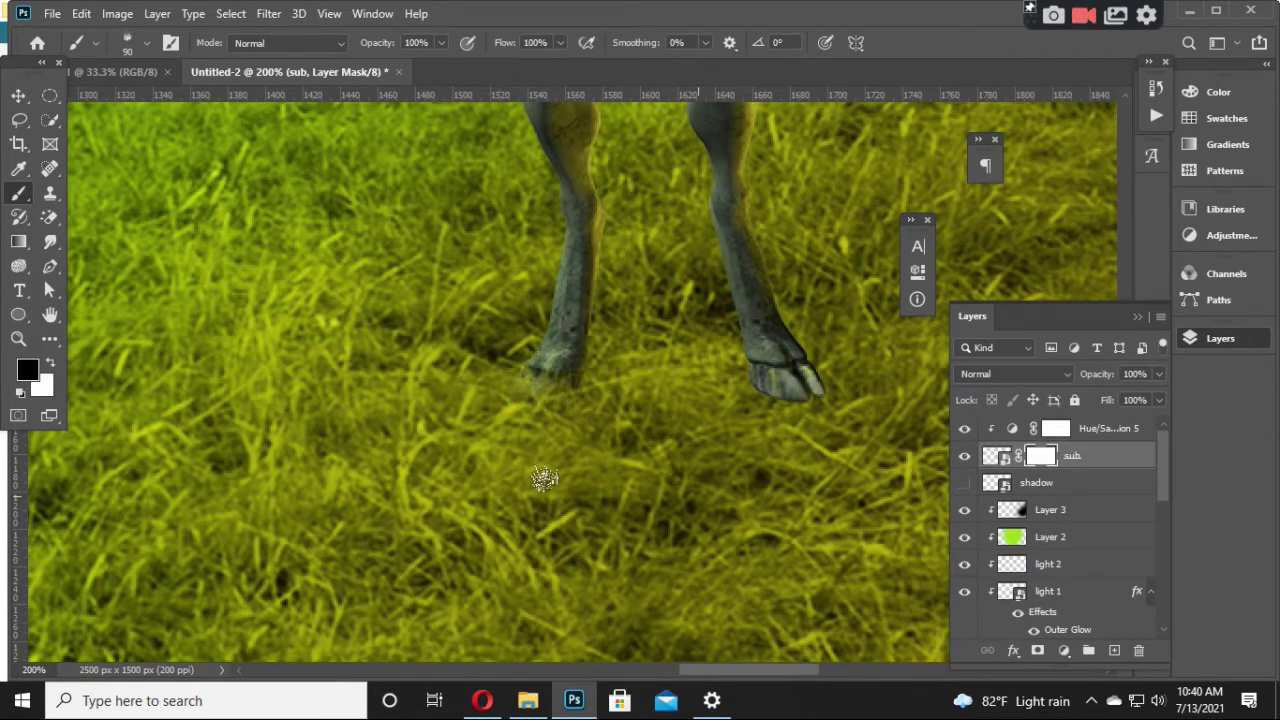
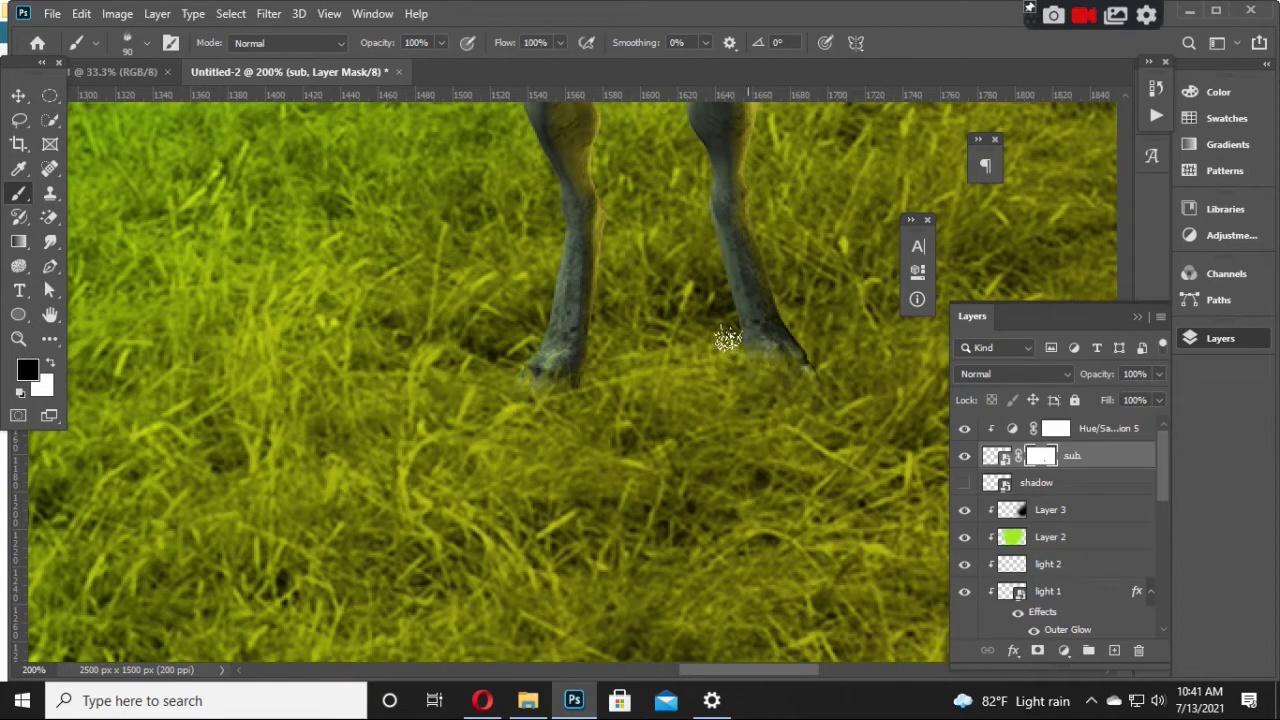
Step: Mask out both hoof tips on the sub layer so the alien's feet sink into the grass
{"action": "left_click_drag", "start_coordinate": [757, 366], "coordinate": [811, 346]}
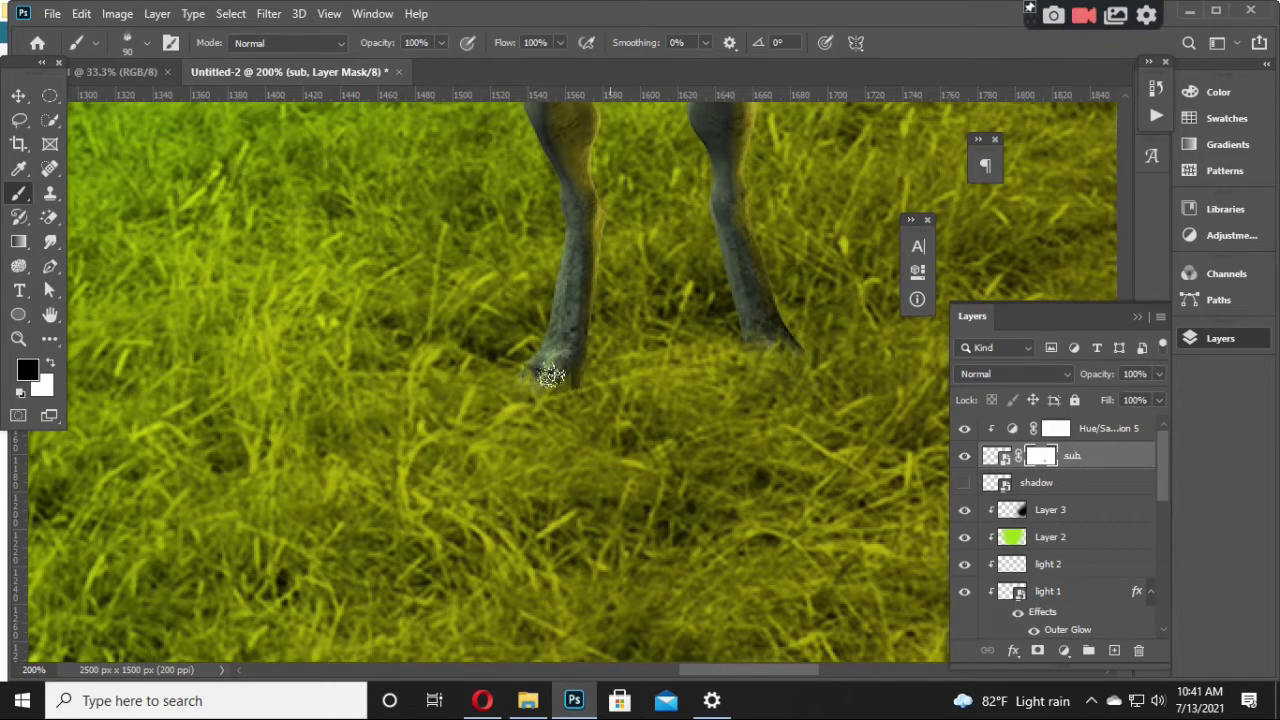
{"action": "left_click_drag", "start_coordinate": [580, 357], "coordinate": [560, 362]}
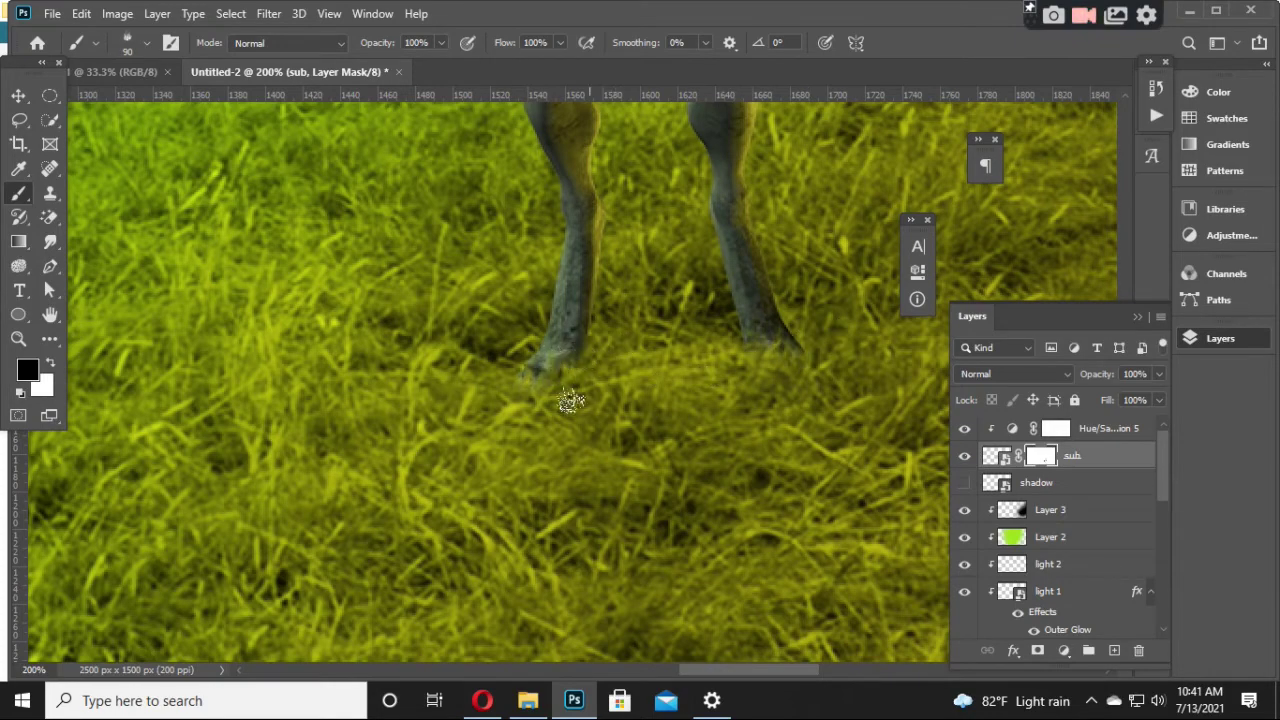
{"action": "scroll", "coordinate": [606, 463], "scroll_direction": "down", "scroll_amount": 2}
{"action": "scroll", "coordinate": [606, 463], "scroll_direction": "down", "scroll_amount": 3}
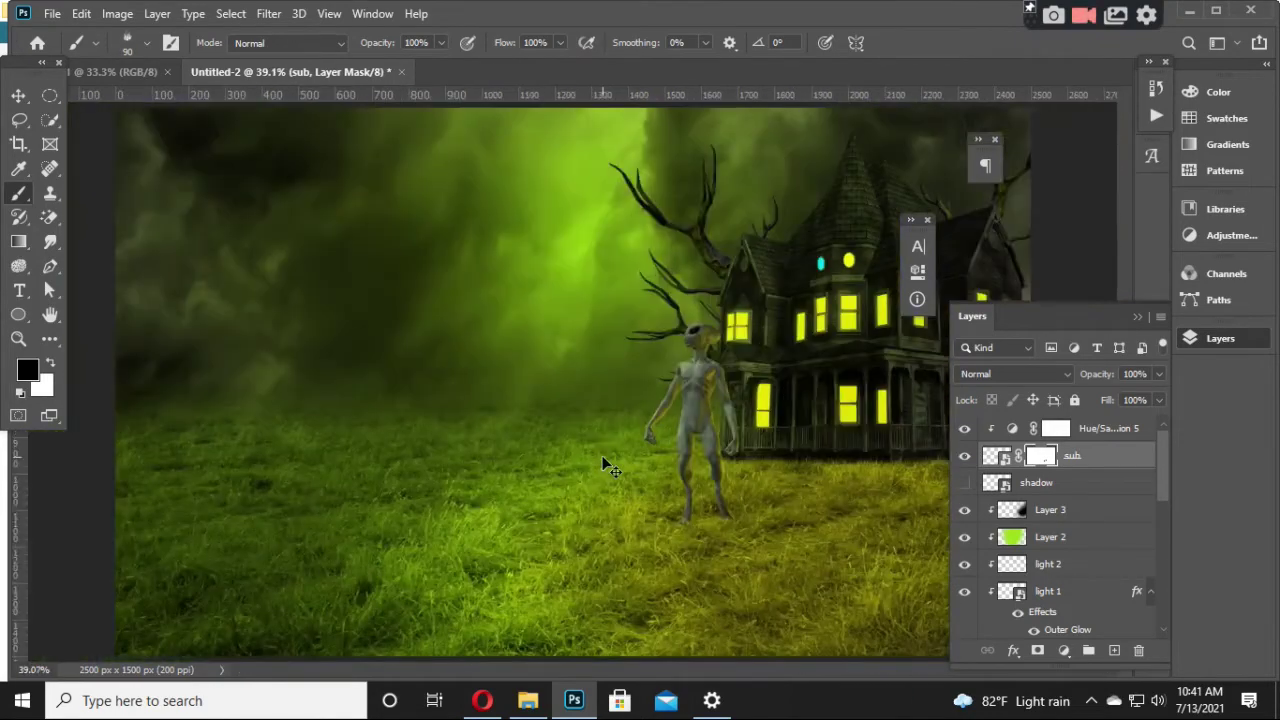
{"action": "scroll", "coordinate": [606, 463], "scroll_direction": "down", "scroll_amount": 1}
{"action": "scroll", "coordinate": [603, 457], "scroll_direction": "up", "scroll_amount": 1}
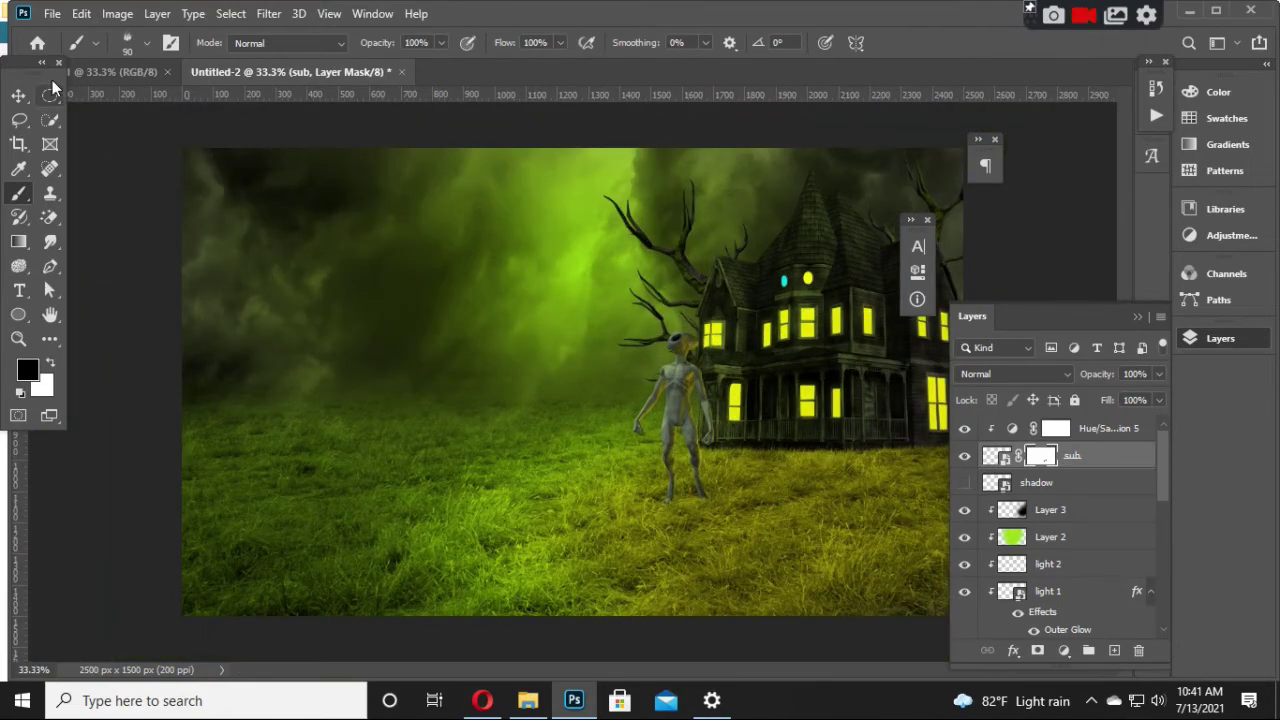
Step: Unhide the shadow layer and give it a solid black Color Overlay through Blending Options
{"action": "left_click", "coordinate": [20, 96]}
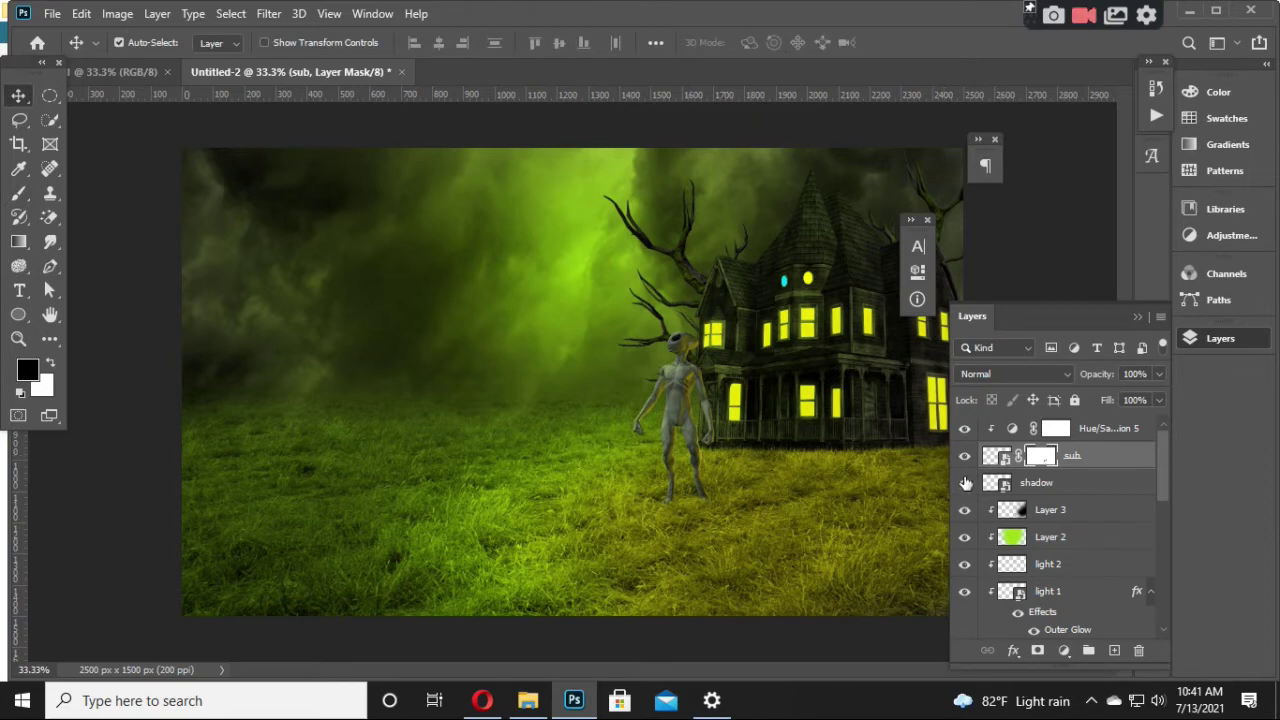
{"action": "left_click", "coordinate": [1054, 487]}
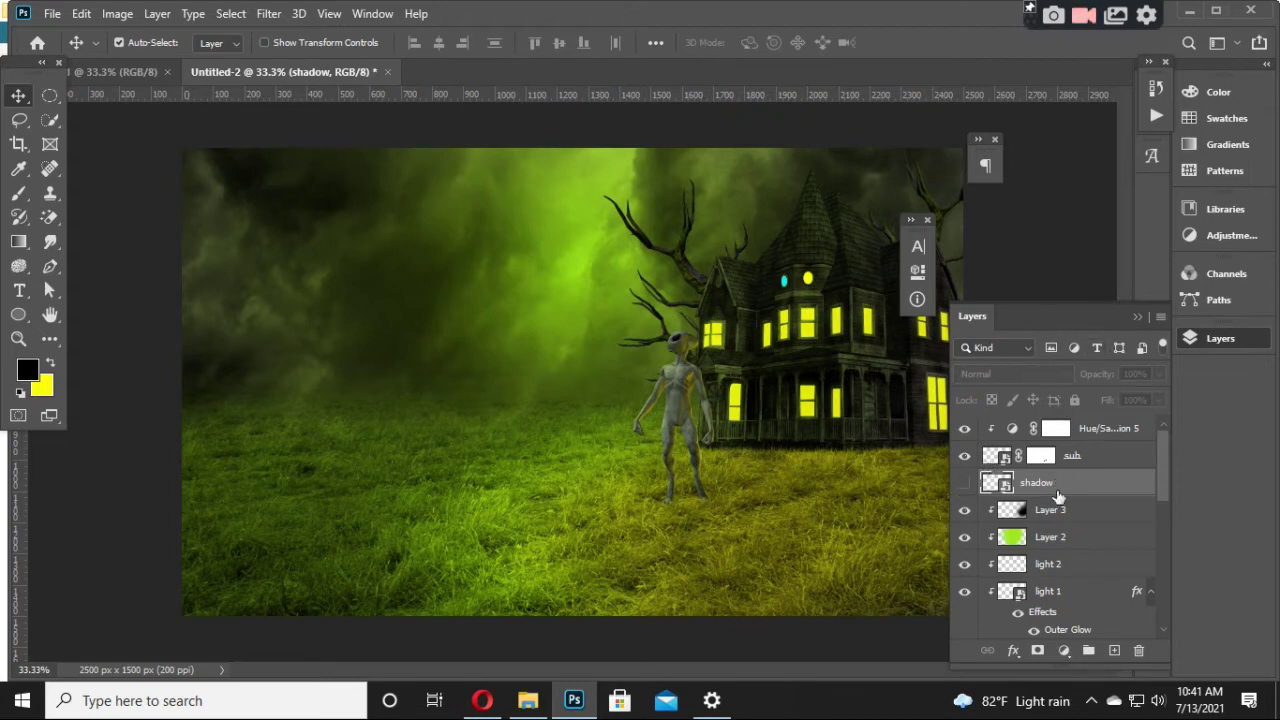
{"action": "left_click", "coordinate": [965, 488]}
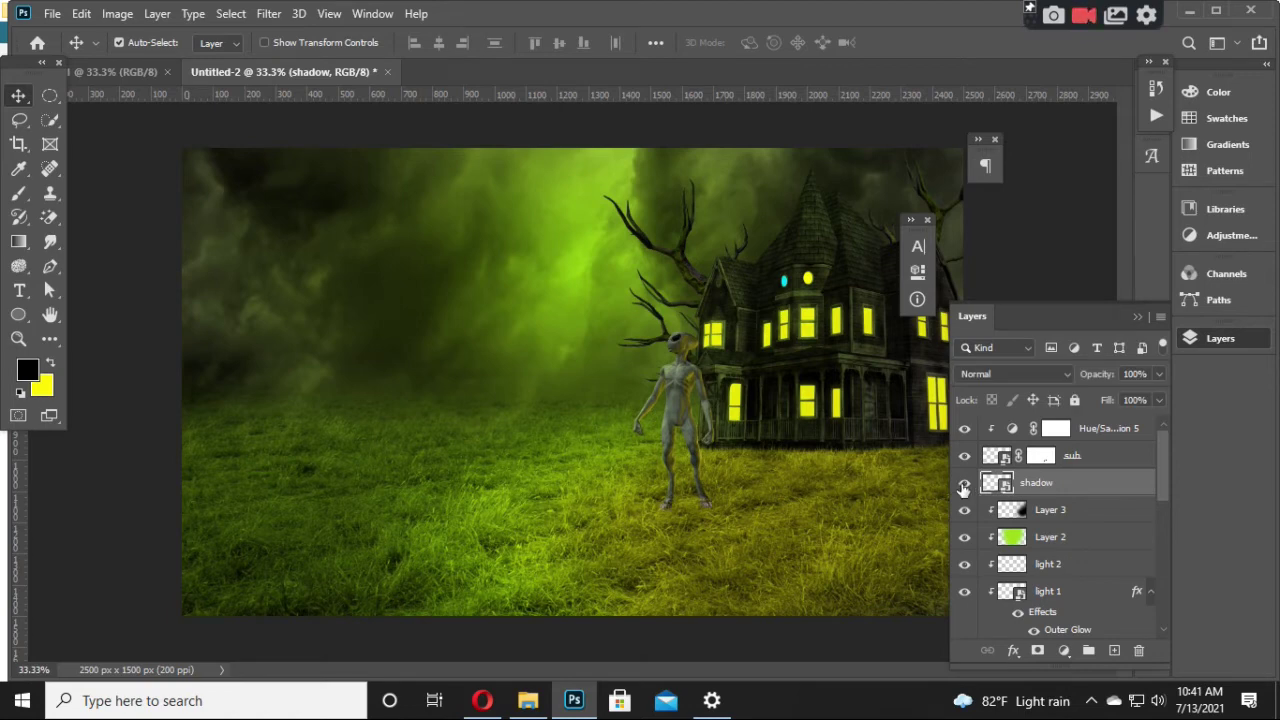
{"action": "left_click", "coordinate": [1013, 651]}
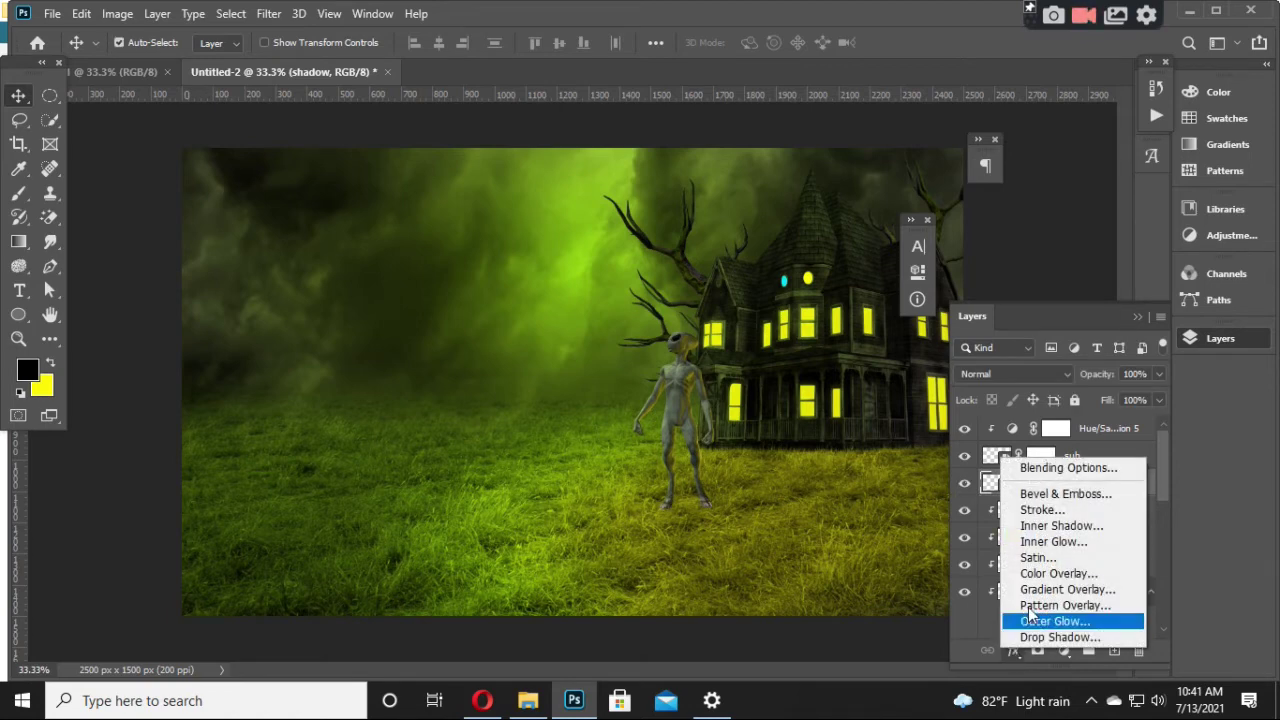
{"action": "left_click", "coordinate": [1044, 468]}
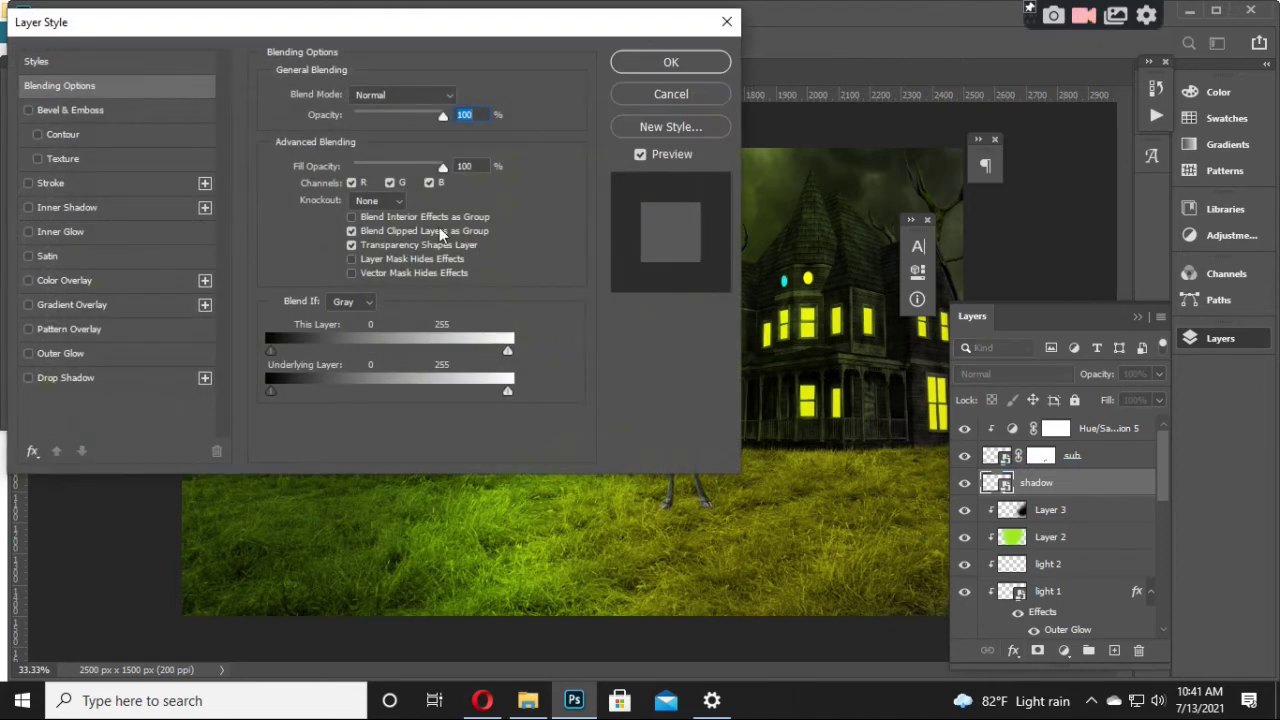
{"action": "left_click", "coordinate": [63, 280]}
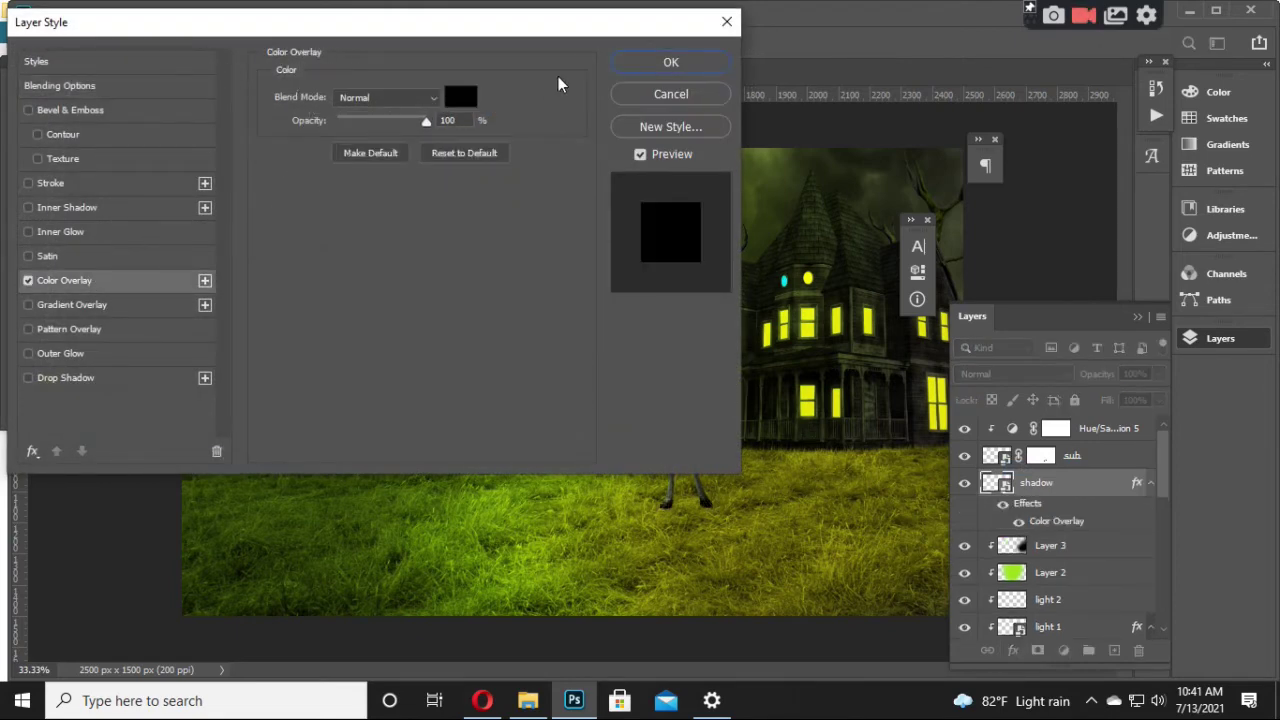
{"action": "left_click", "coordinate": [646, 62]}
{"action": "key", "text": "ctrl+minus"}
{"action": "key", "text": "ctrl+minus"}
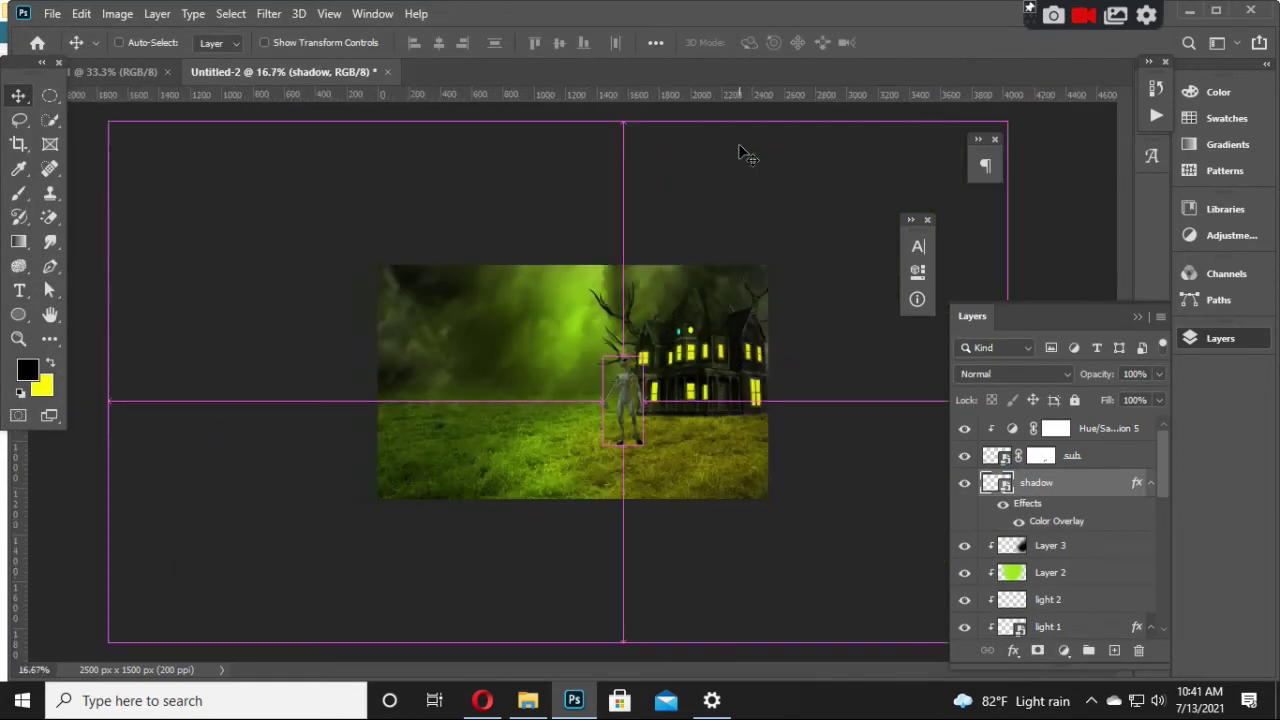
{"action": "key", "text": "ctrl+plus"}
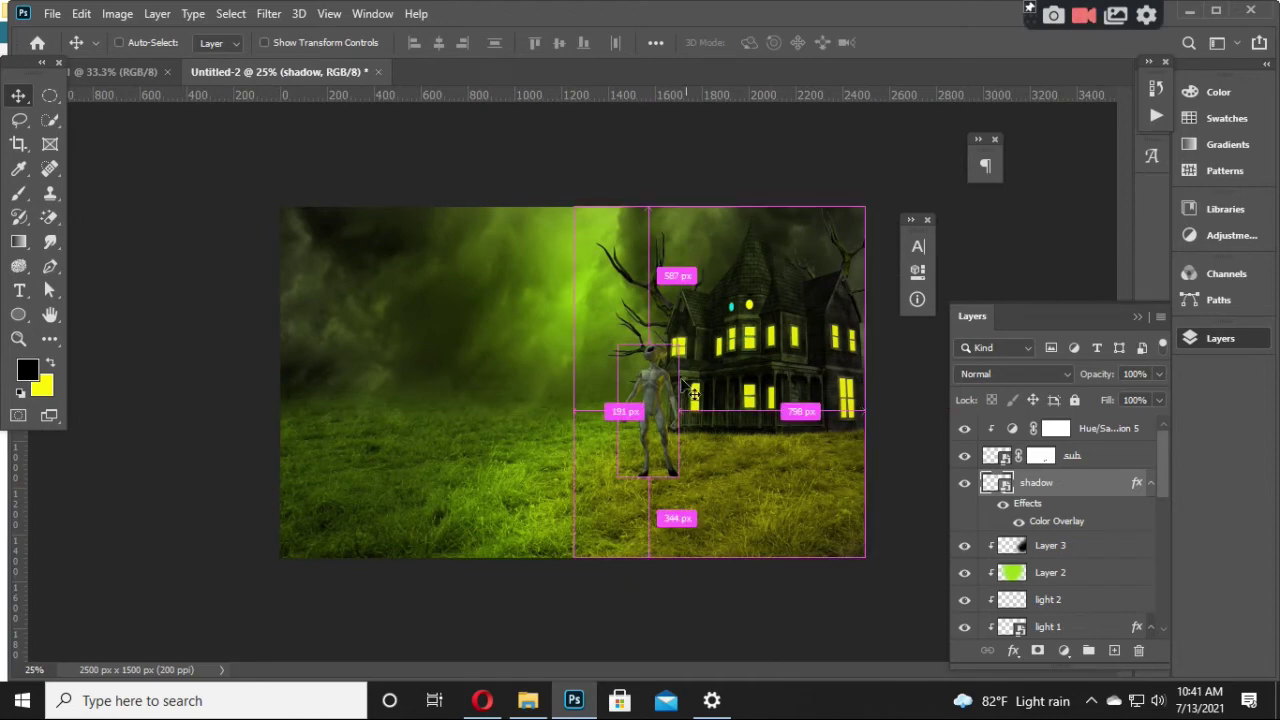
Step: Distort the shadow to lie flat on the ground, stretching toward the lower right
{"action": "key", "text": "ctrl+t"}
{"action": "right_click", "coordinate": [644, 412]}
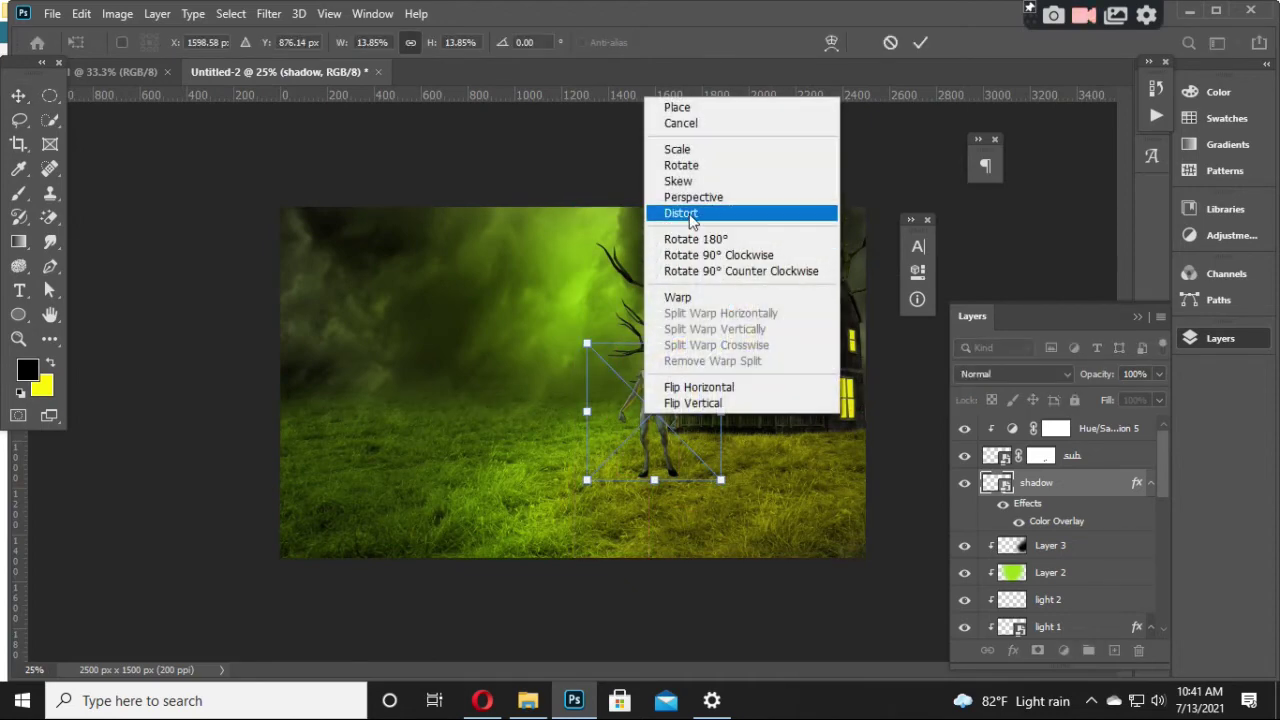
{"action": "left_click", "coordinate": [688, 212]}
{"action": "left_click_drag", "start_coordinate": [670, 342], "coordinate": [821, 582]}
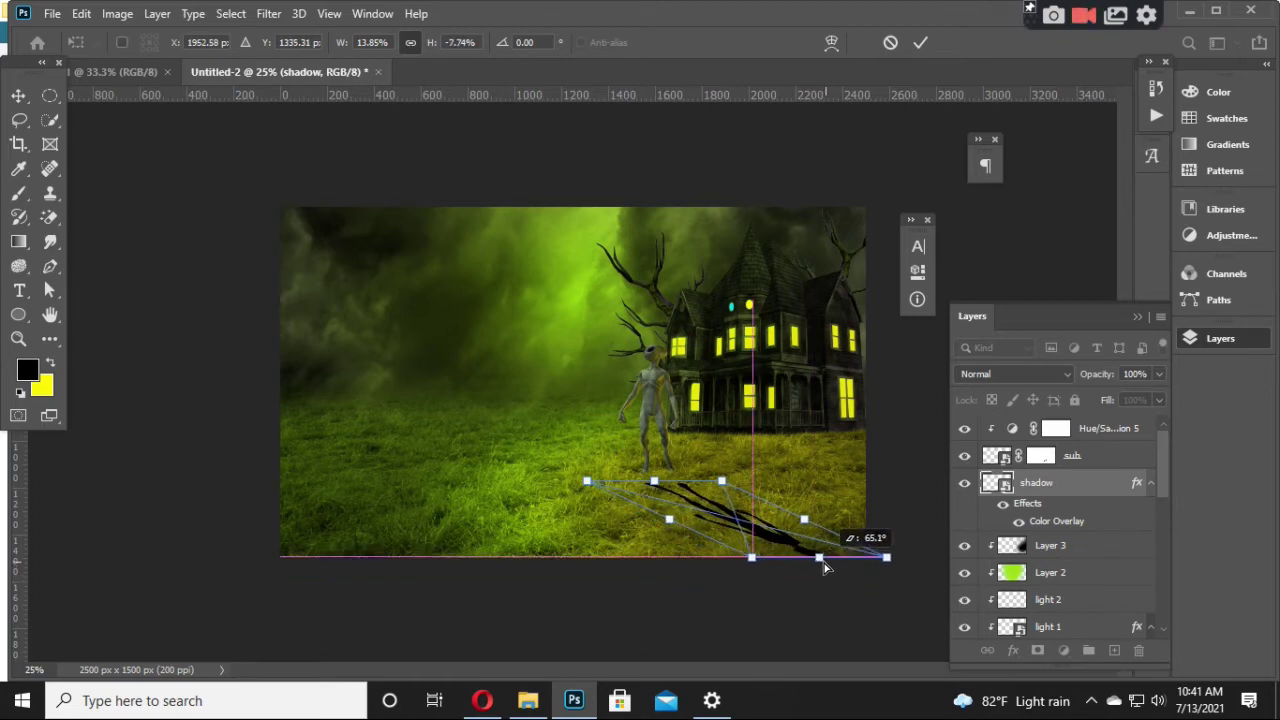
{"action": "mouse_move", "coordinate": [824, 581]}
{"action": "left_mouse_down"}
{"action": "mouse_move", "coordinate": [723, 571]}
{"action": "mouse_move", "coordinate": [812, 572]}
{"action": "mouse_move", "coordinate": [760, 568]}
{"action": "mouse_move", "coordinate": [612, 600]}
{"action": "mouse_move", "coordinate": [530, 581]}
{"action": "mouse_move", "coordinate": [591, 534]}
{"action": "mouse_move", "coordinate": [623, 563]}
{"action": "mouse_move", "coordinate": [620, 605]}
{"action": "mouse_move", "coordinate": [545, 600]}
{"action": "left_mouse_up"}
{"action": "left_click_drag", "start_coordinate": [531, 581], "coordinate": [862, 550]}
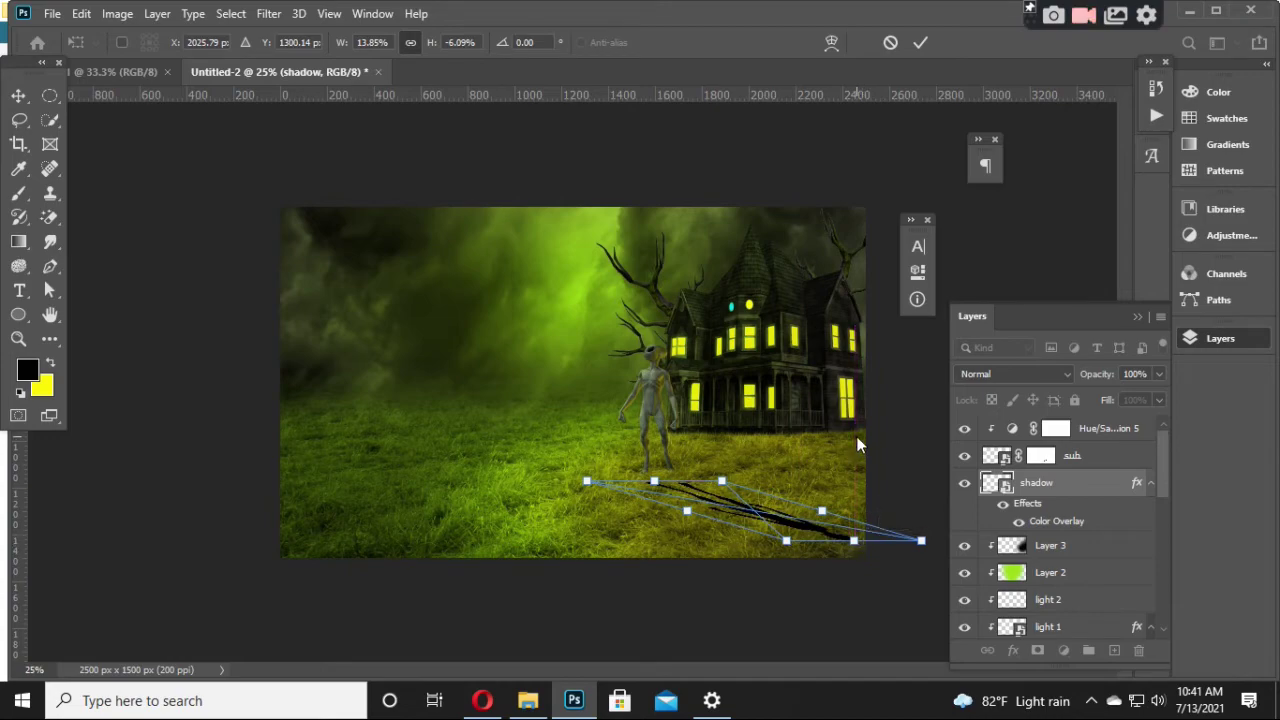
Step: Align the shadow's near corners with the alien's feet and commit the distortion
{"action": "key", "text": "ctrl+plus"}
{"action": "key", "text": "ctrl+plus"}
{"action": "left_click_drag", "start_coordinate": [809, 554], "coordinate": [589, 432]}
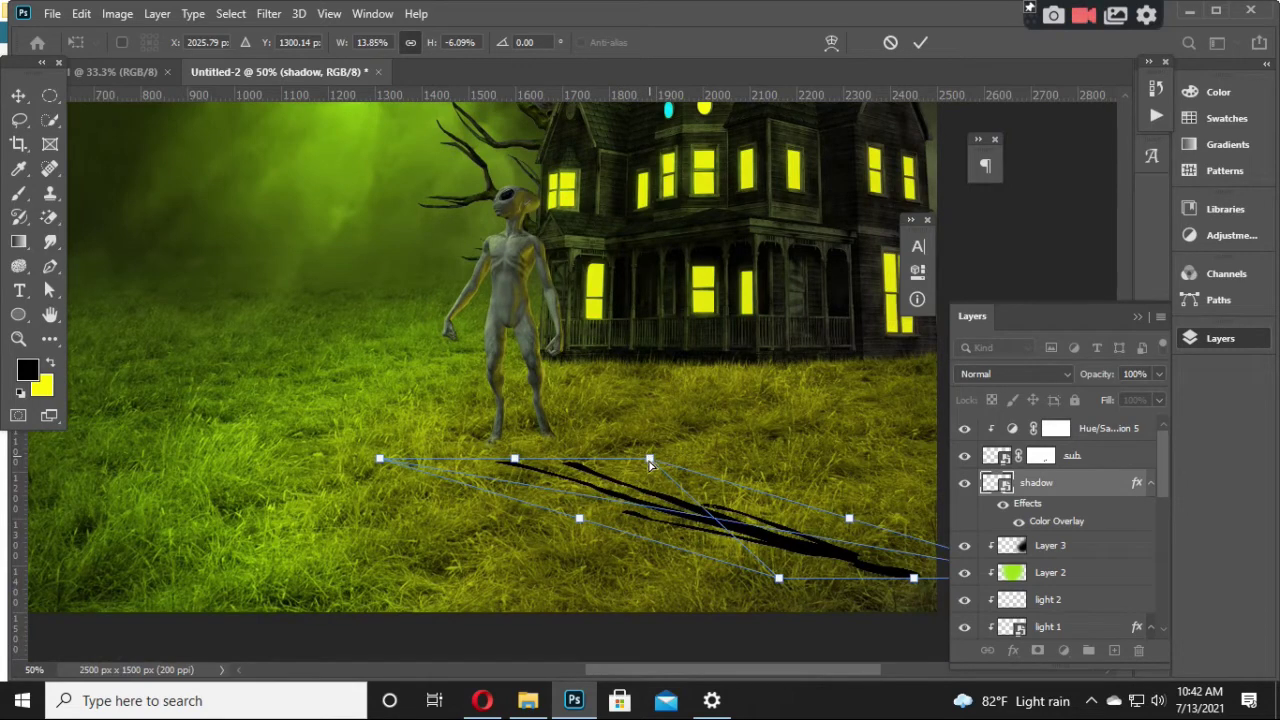
{"action": "left_click_drag", "start_coordinate": [637, 504], "coordinate": [630, 483]}
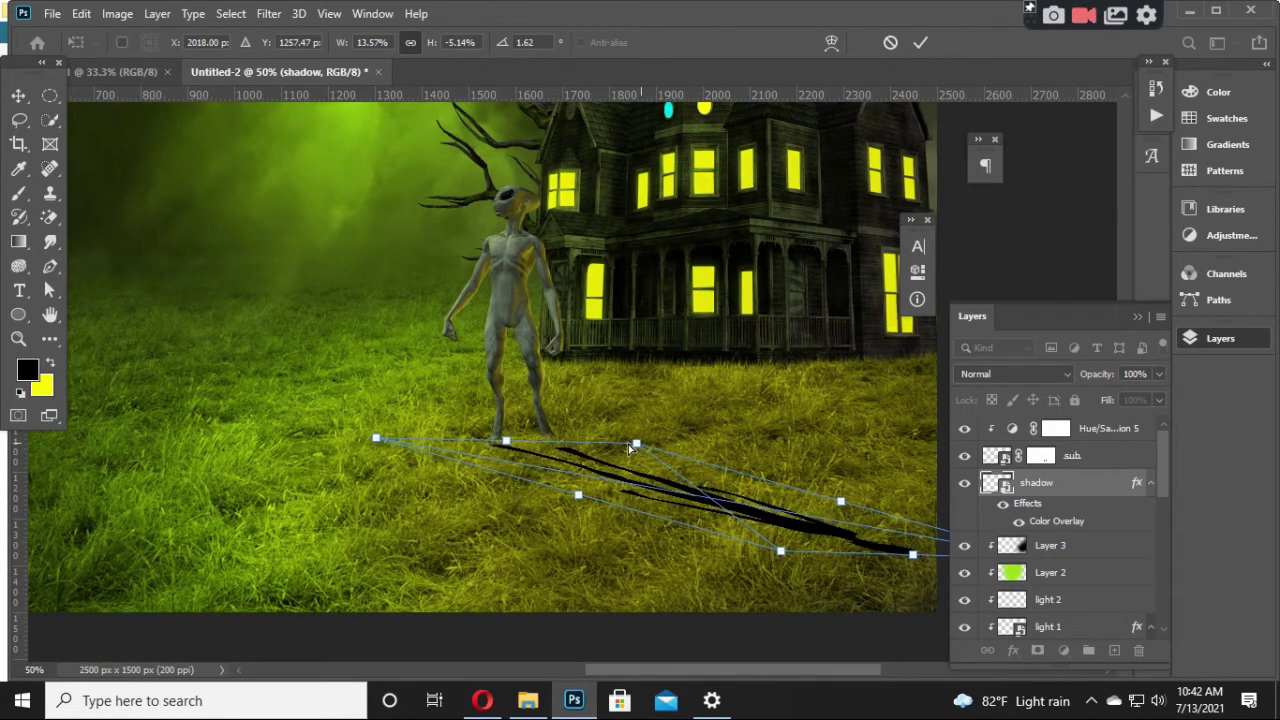
{"action": "mouse_move", "coordinate": [632, 444]}
{"action": "left_mouse_down"}
{"action": "mouse_move", "coordinate": [634, 472]}
{"action": "mouse_move", "coordinate": [621, 428]}
{"action": "left_mouse_up"}
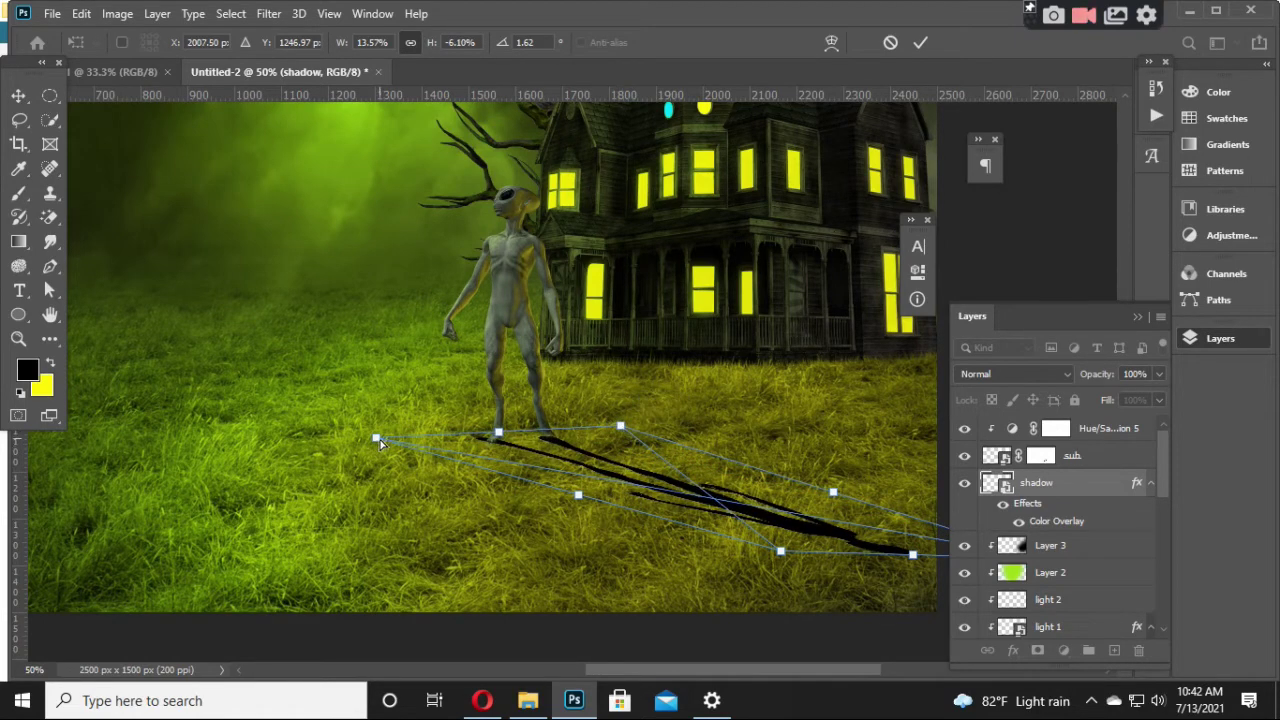
{"action": "left_click_drag", "start_coordinate": [378, 440], "coordinate": [398, 447]}
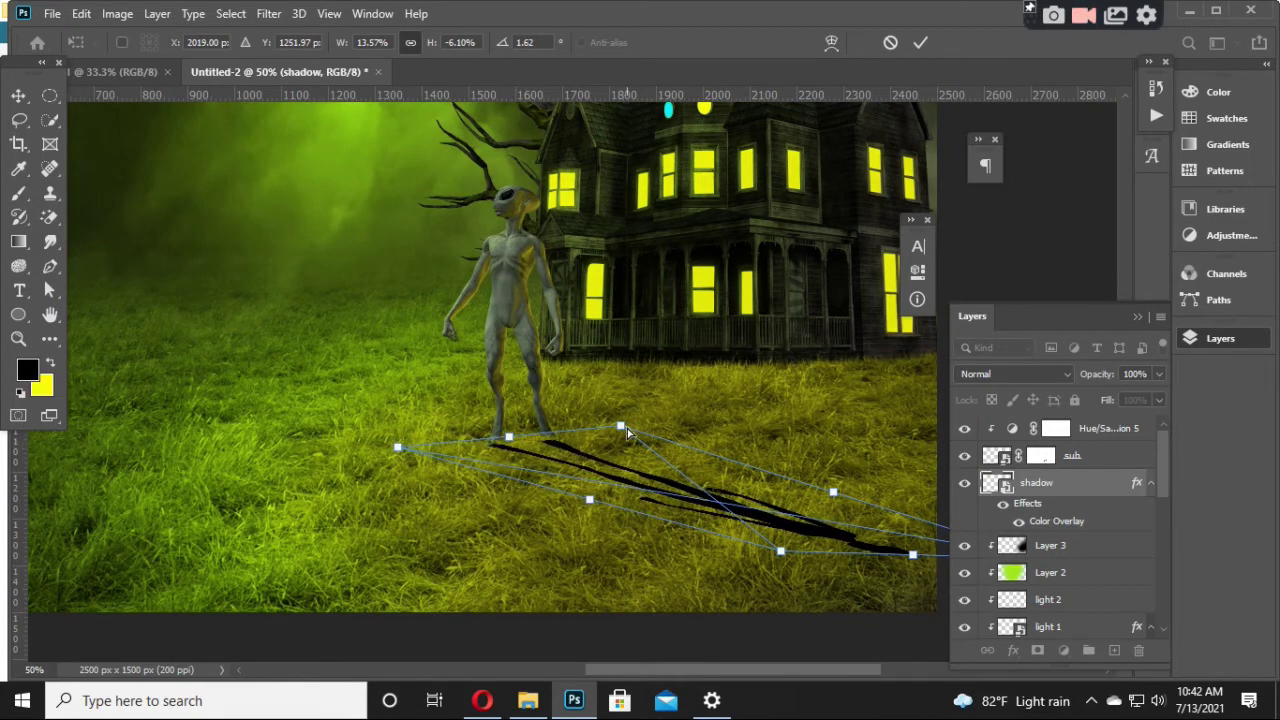
{"action": "left_click_drag", "start_coordinate": [627, 428], "coordinate": [632, 422]}
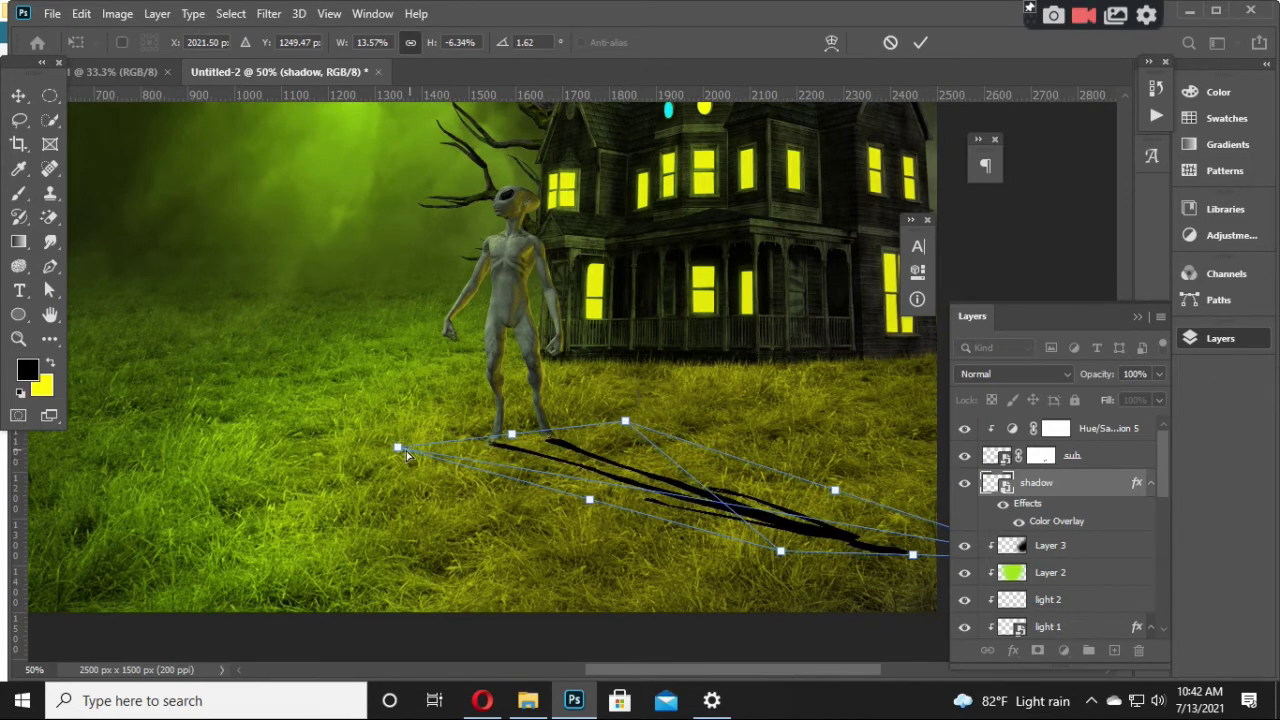
{"action": "left_click_drag", "start_coordinate": [398, 448], "coordinate": [402, 445]}
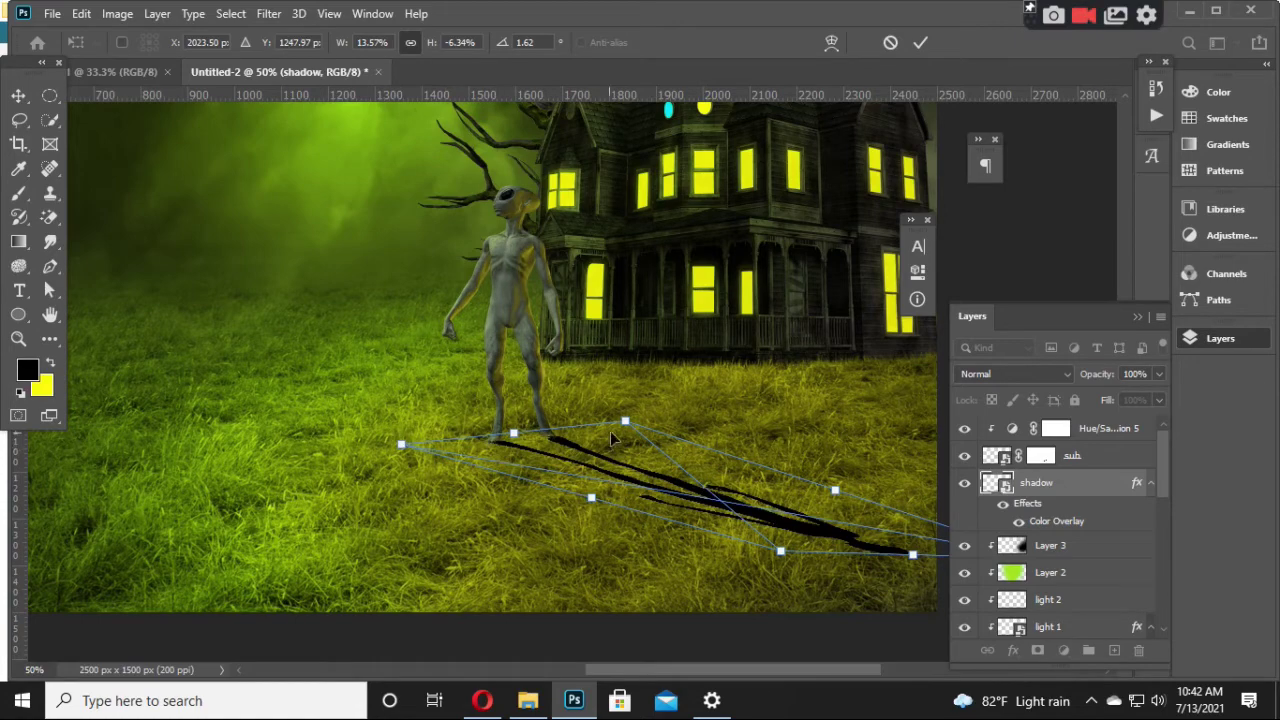
{"action": "key", "text": "Return"}
{"action": "key", "text": "ctrl+minus"}
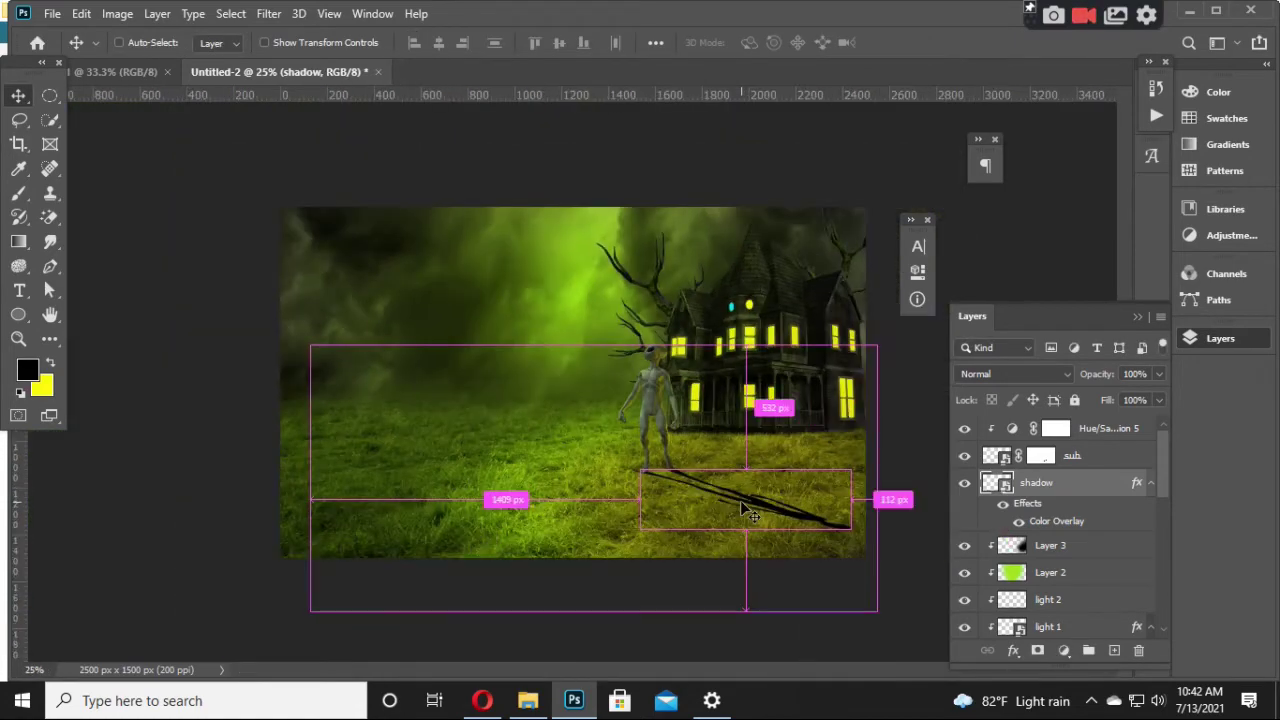
{"action": "key", "text": "ctrl+minus"}
{"action": "key", "text": "ctrl+plus"}
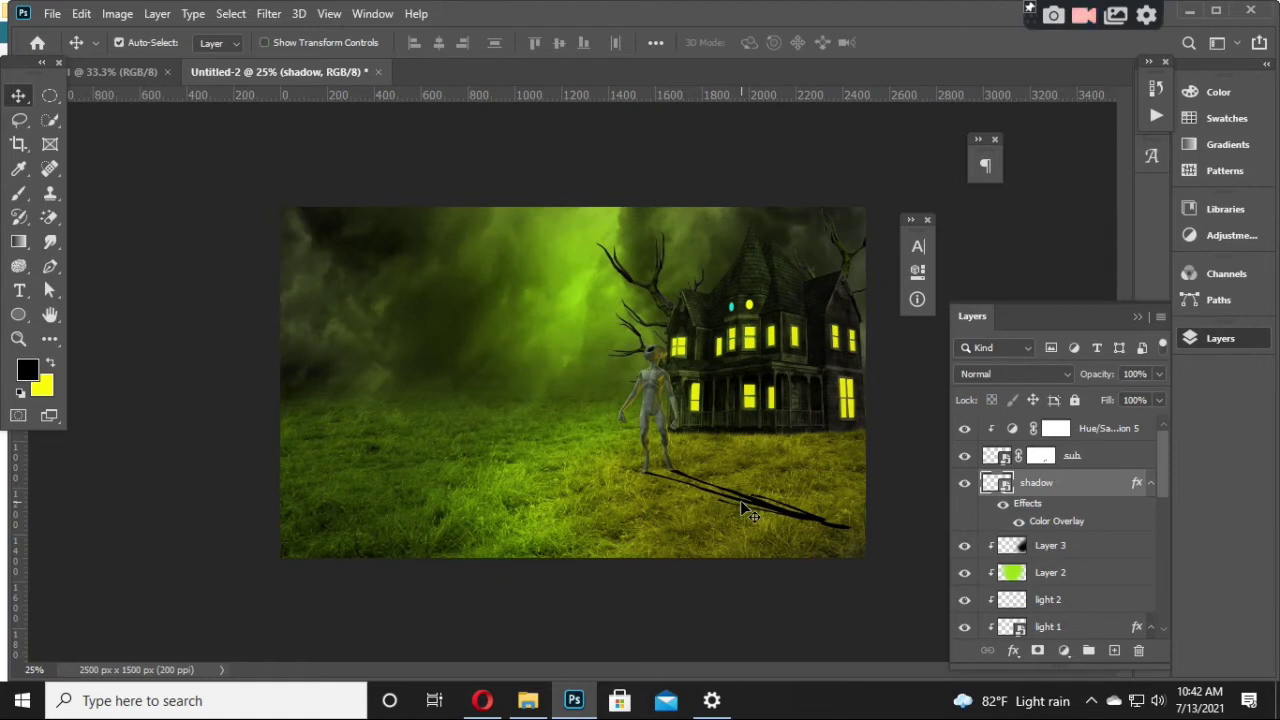
{"action": "key", "text": "ctrl+plus"}
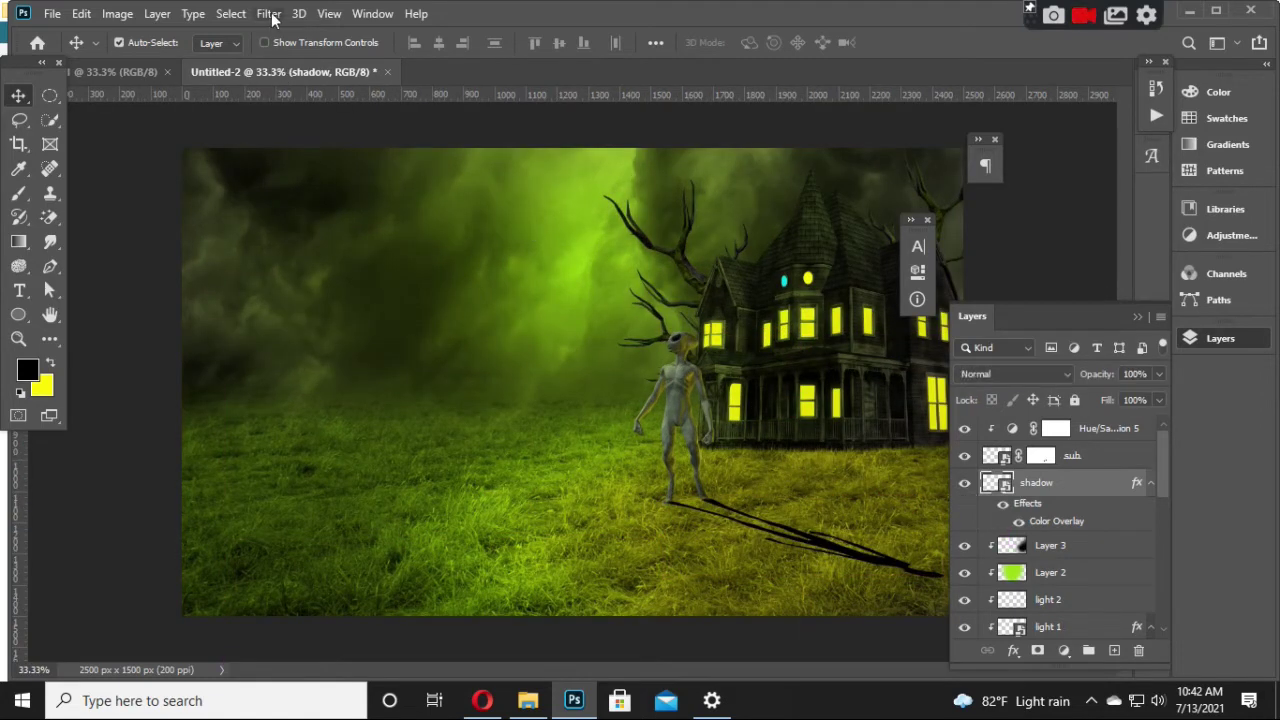
Step: Soften the shadow's edges with a Gaussian Blur
{"action": "left_click", "coordinate": [272, 18]}
{"action": "left_click", "coordinate": [545, 300]}
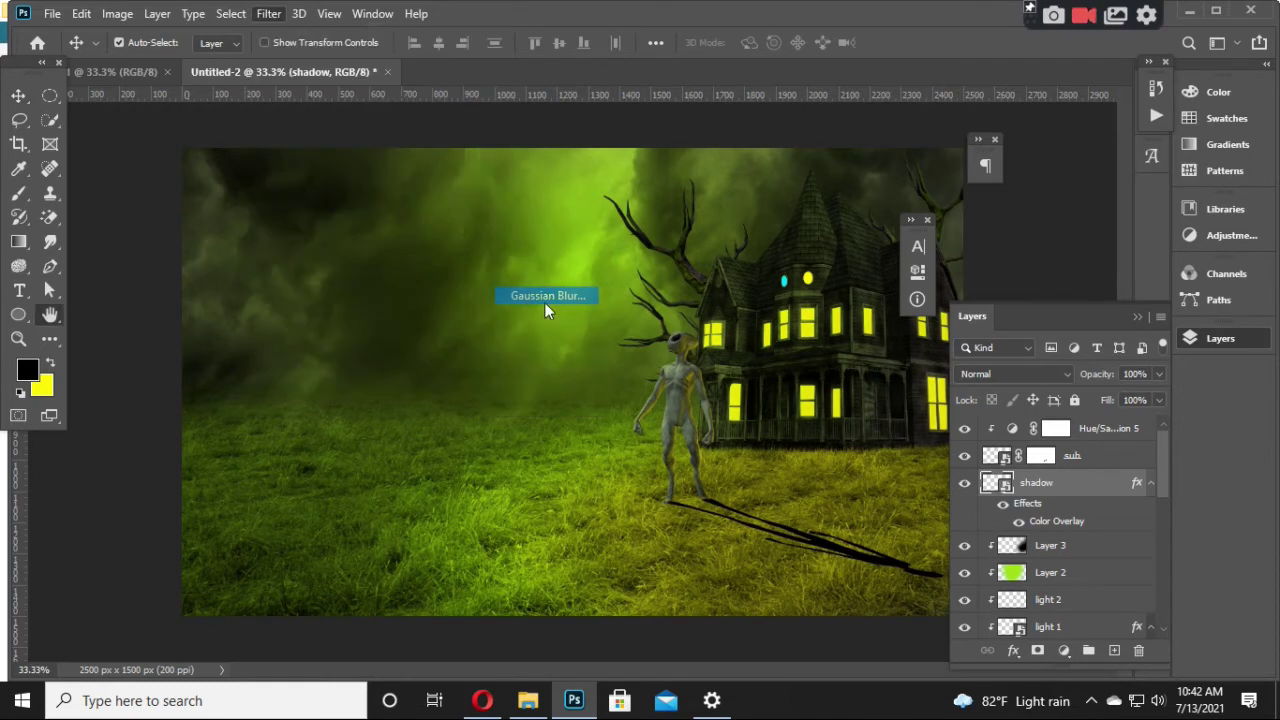
{"action": "mouse_move", "coordinate": [962, 454]}
{"action": "left_mouse_down"}
{"action": "mouse_move", "coordinate": [1013, 457]}
{"action": "mouse_move", "coordinate": [959, 457]}
{"action": "left_mouse_up"}
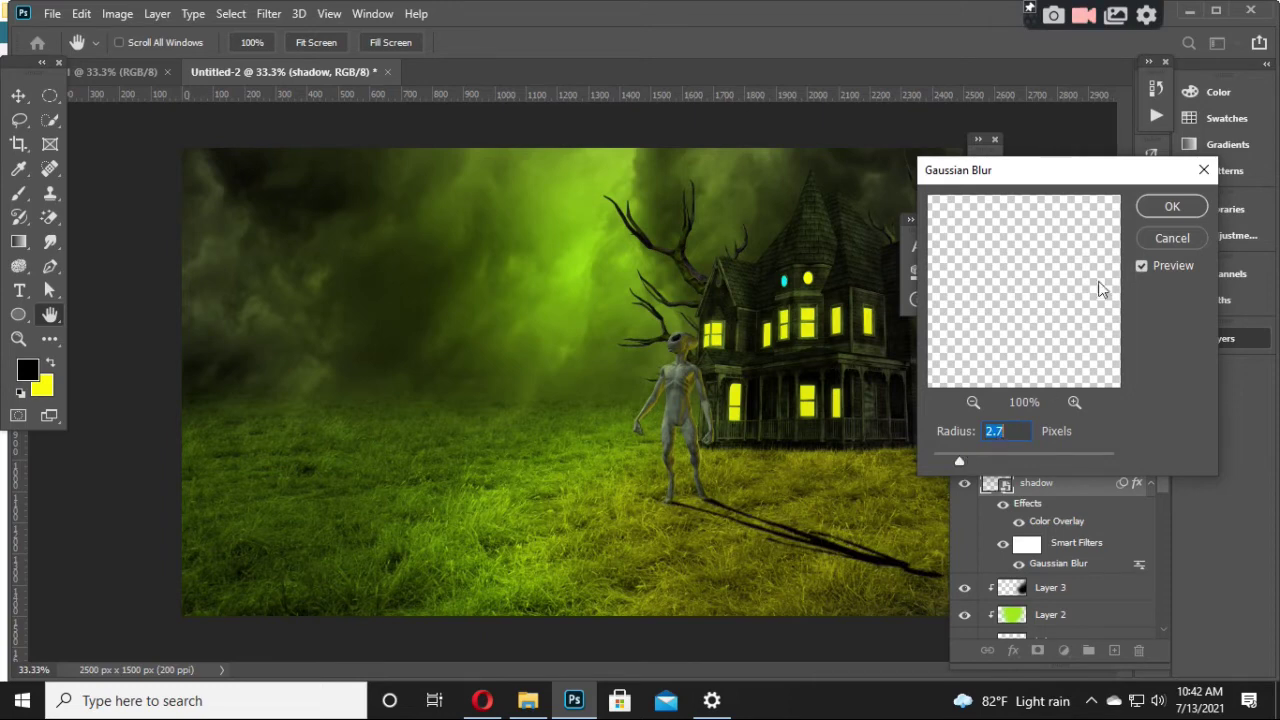
{"action": "left_click", "coordinate": [1173, 213]}
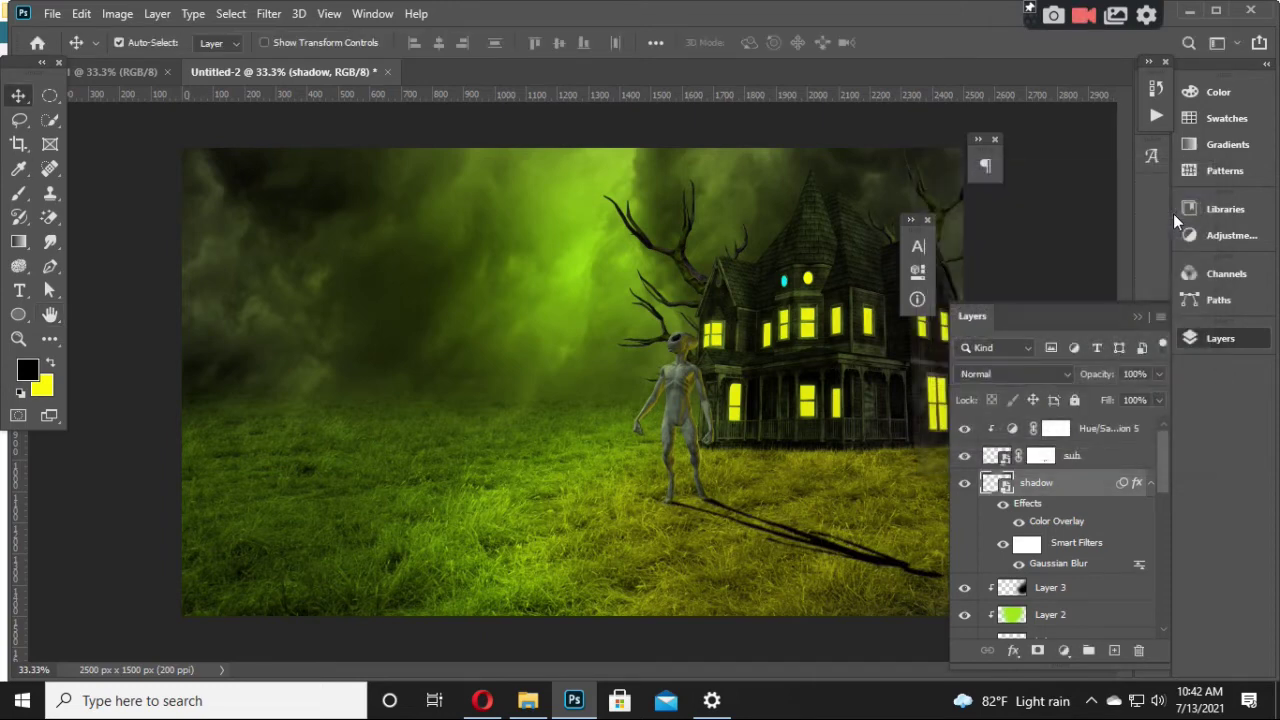
Step: Add a layer mask to the shadow and fade its far end with a gradient
{"action": "left_click", "coordinate": [1038, 652]}
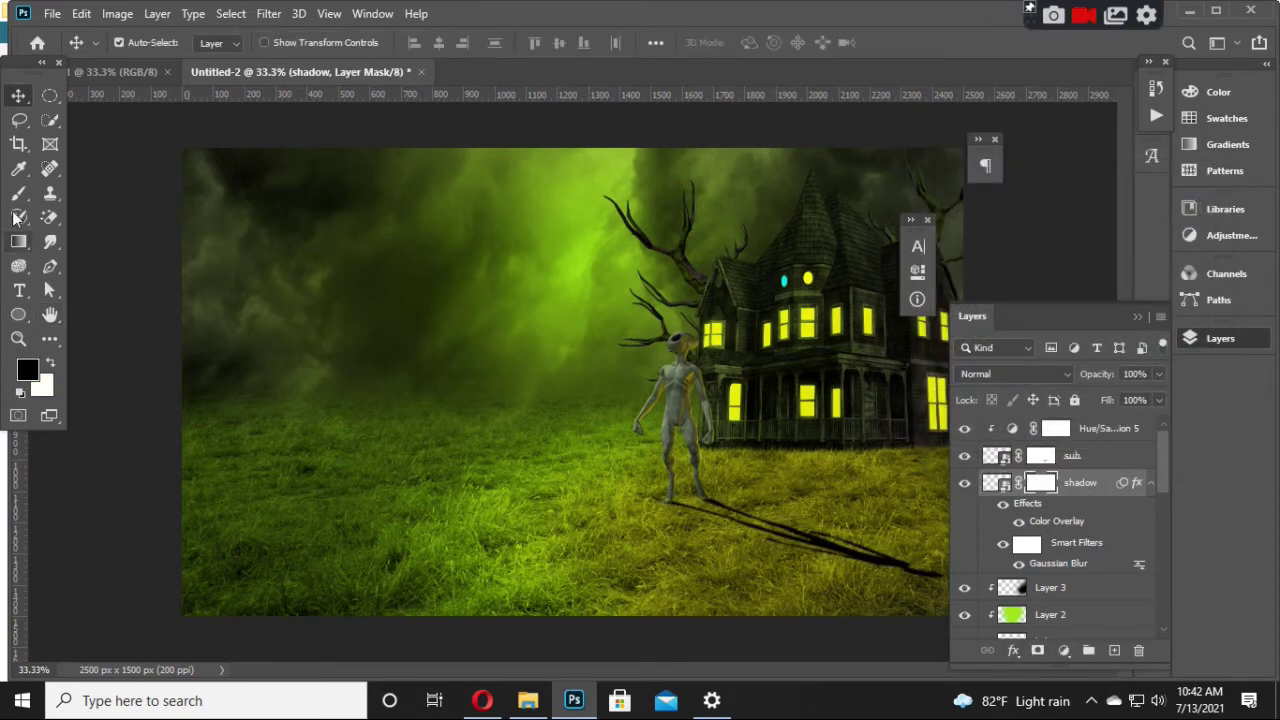
{"action": "left_click", "coordinate": [18, 241]}
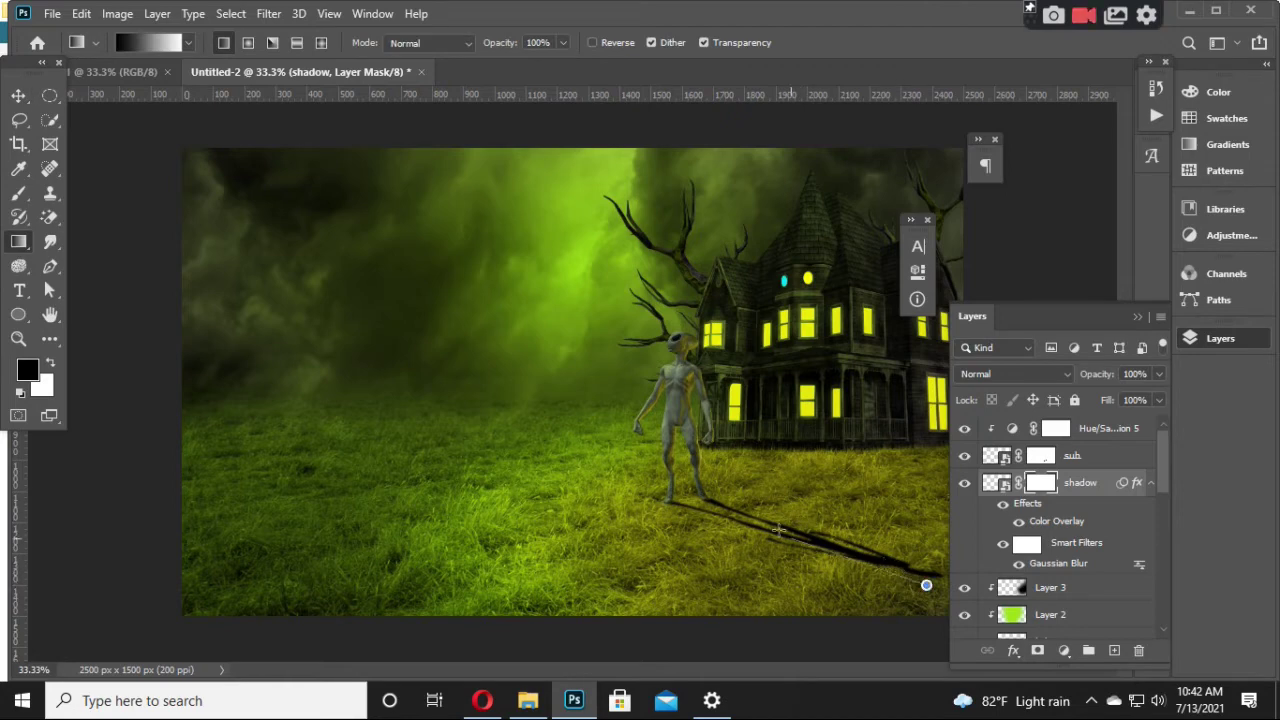
{"action": "left_click_drag", "start_coordinate": [916, 581], "coordinate": [717, 546]}
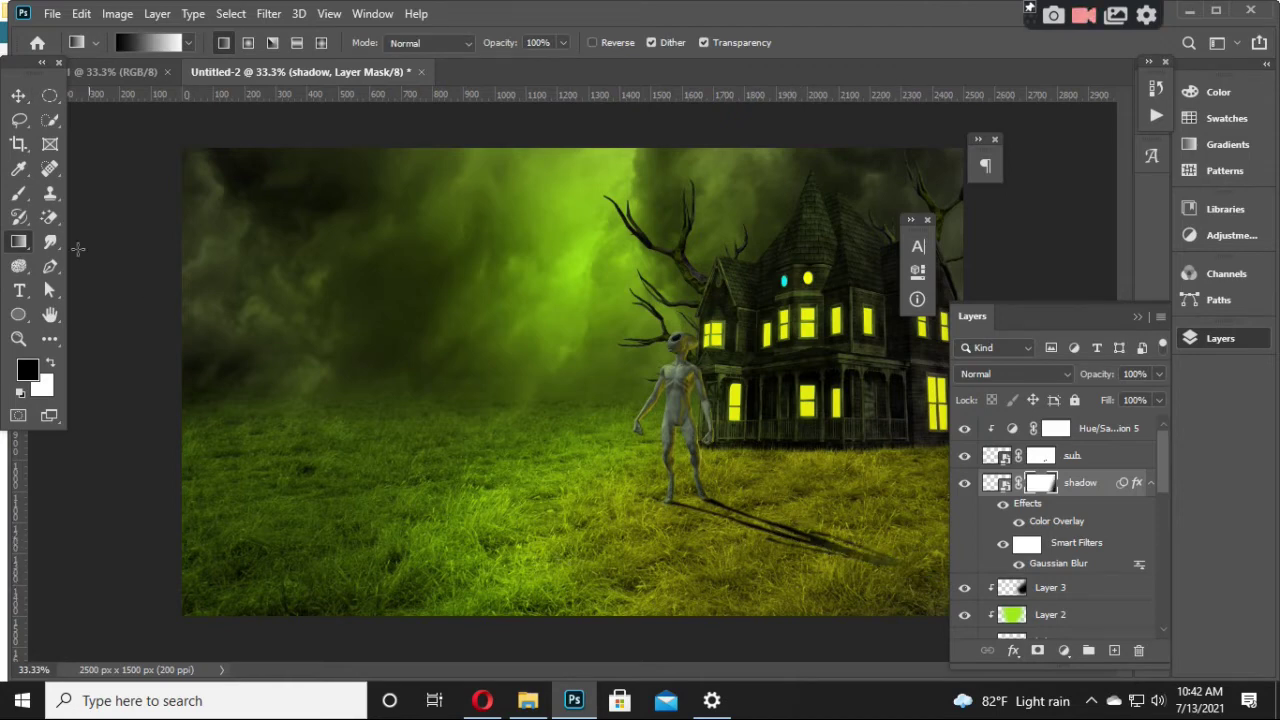
{"action": "mouse_move", "coordinate": [950, 563]}
{"action": "left_mouse_down"}
{"action": "mouse_move", "coordinate": [797, 563]}
{"action": "mouse_move", "coordinate": [1020, 541]}
{"action": "left_mouse_up"}
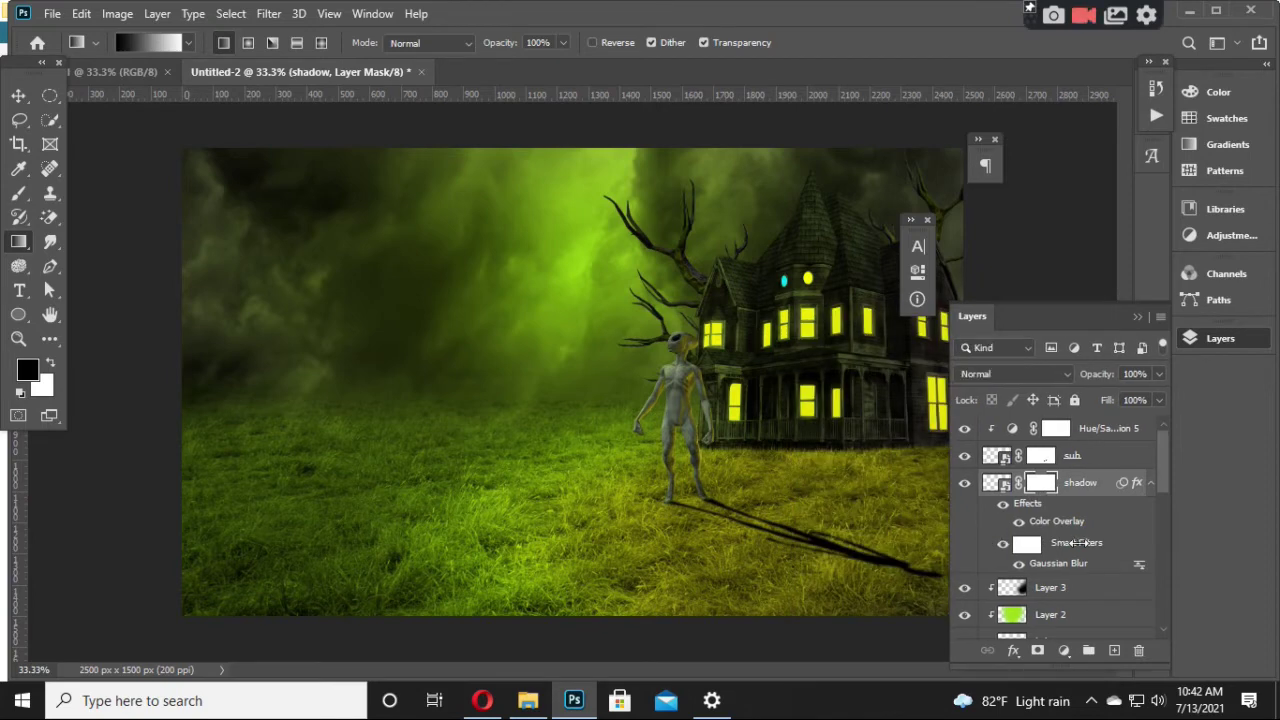
{"action": "key", "text": "ctrl+minus"}
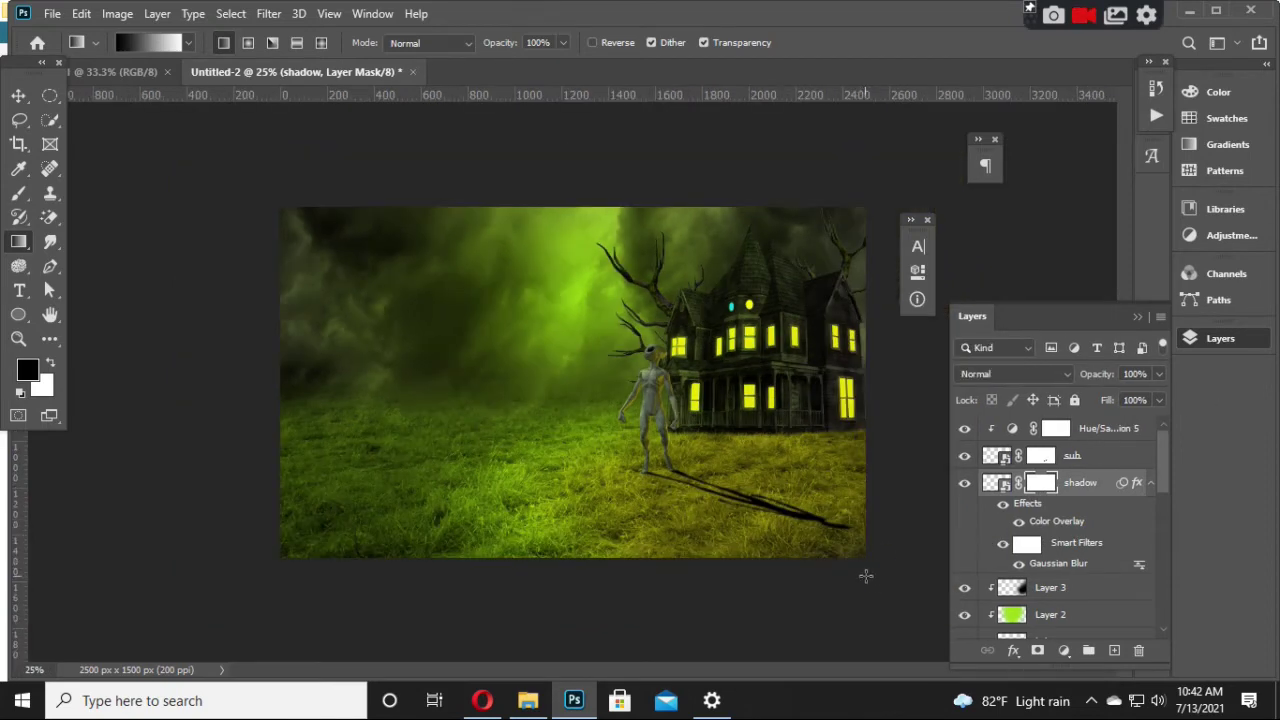
{"action": "left_click_drag", "start_coordinate": [790, 518], "coordinate": [728, 494]}
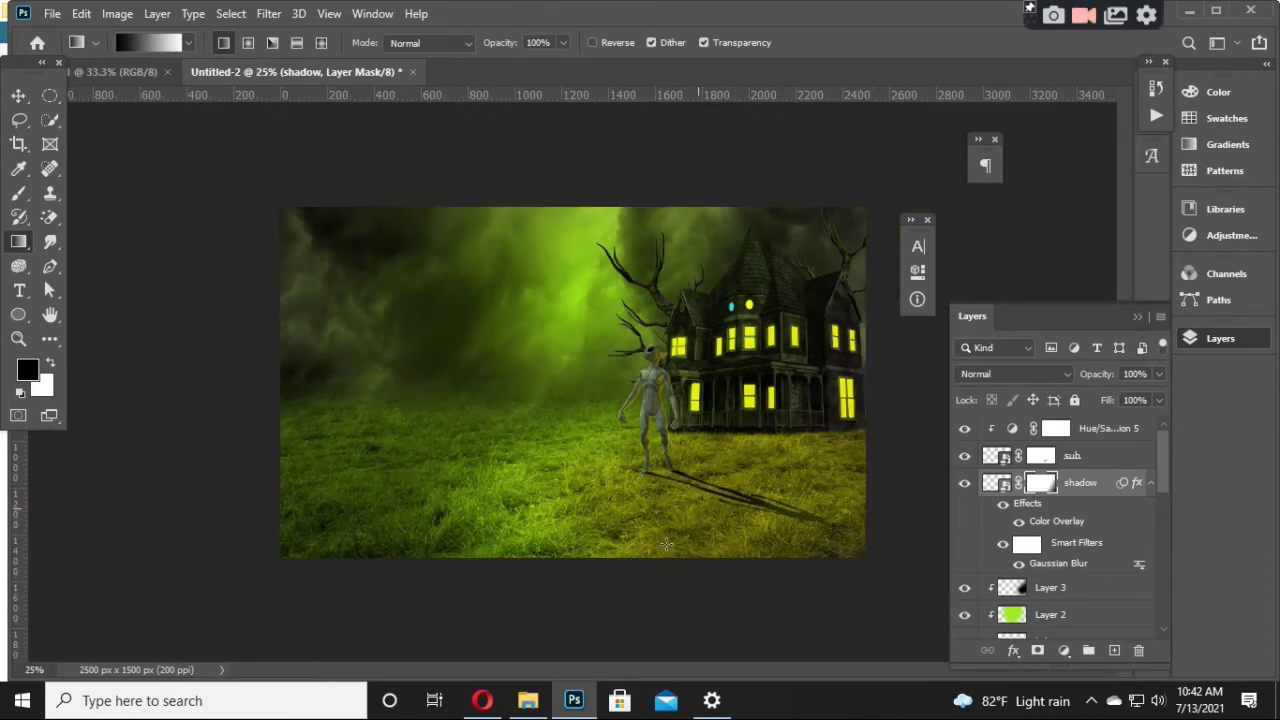
Step: Lower the shadow layer's opacity to 76% and nudge the shadow into place
{"action": "left_click", "coordinate": [18, 96]}
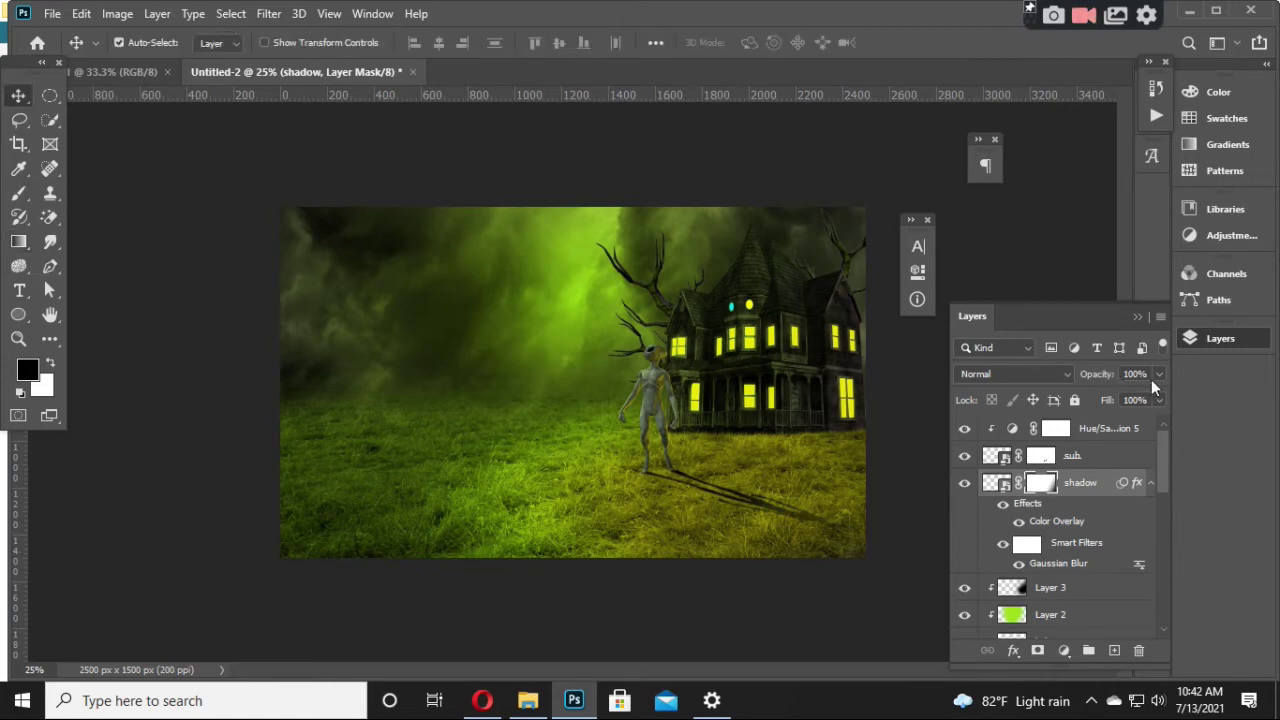
{"action": "left_click_drag", "start_coordinate": [1156, 376], "coordinate": [1100, 394]}
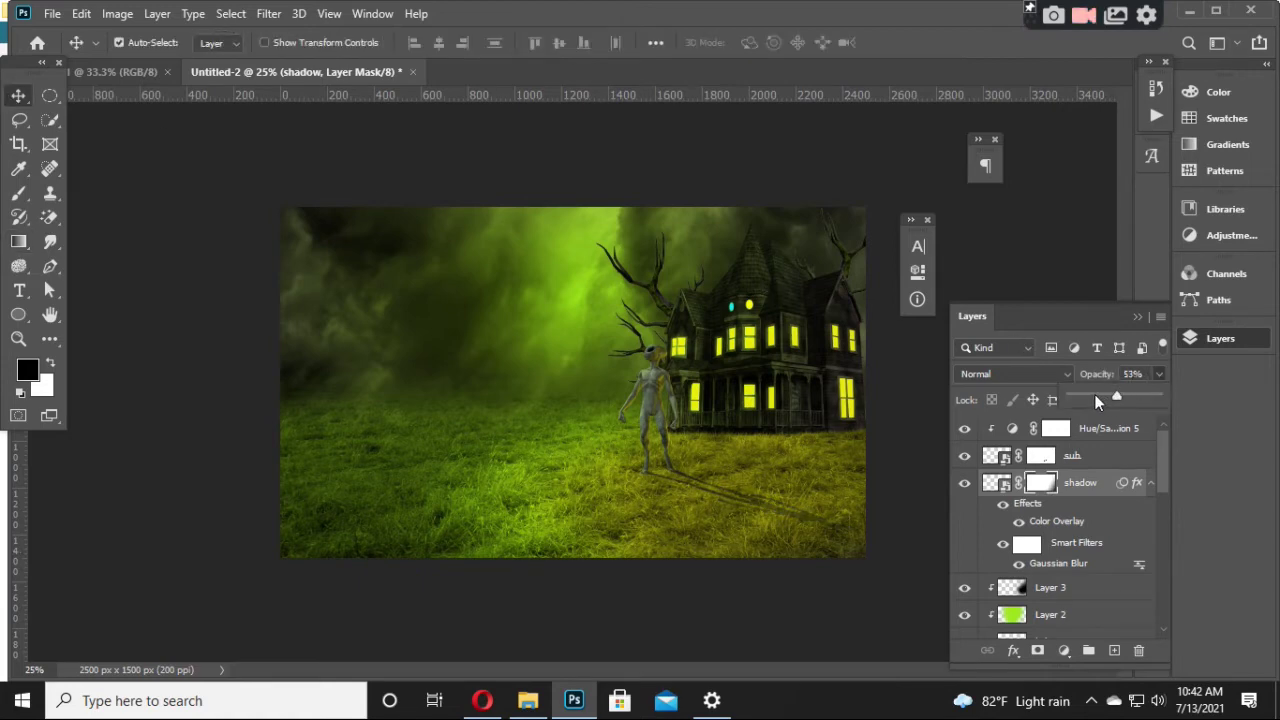
{"action": "left_click", "coordinate": [965, 483]}
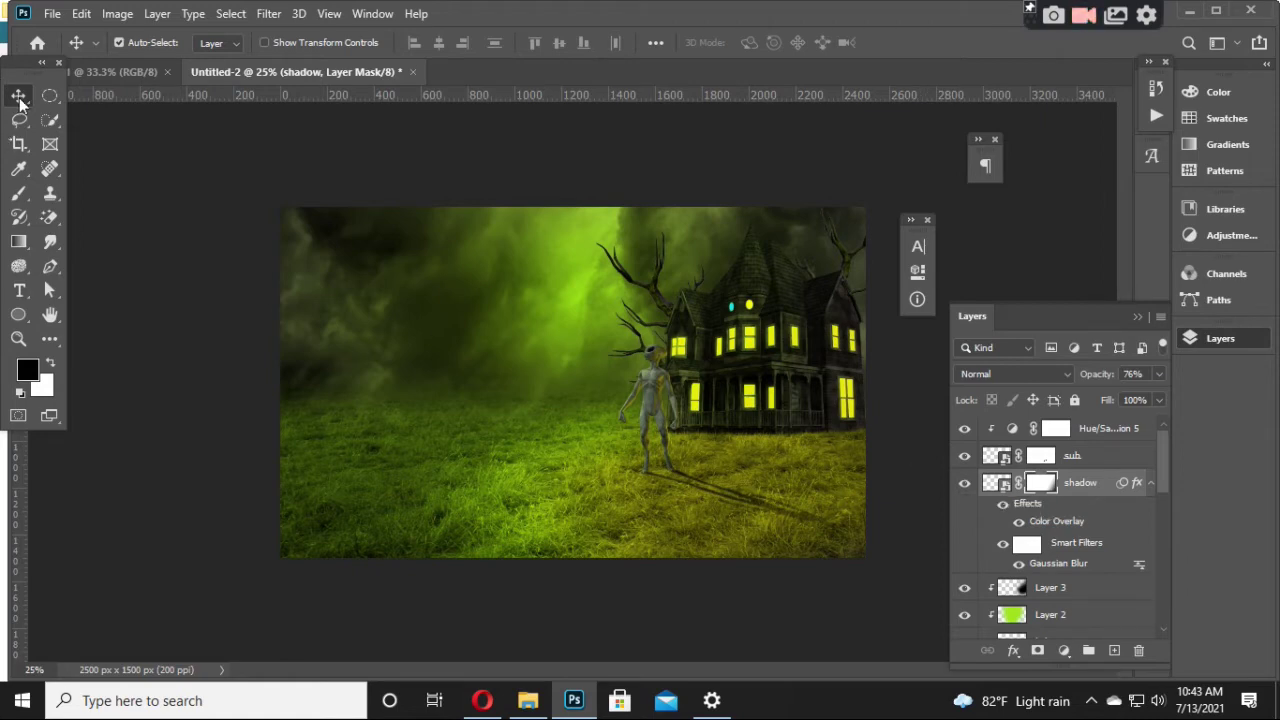
{"action": "key", "text": "ctrl+plus"}
{"action": "key", "text": "ctrl+plus"}
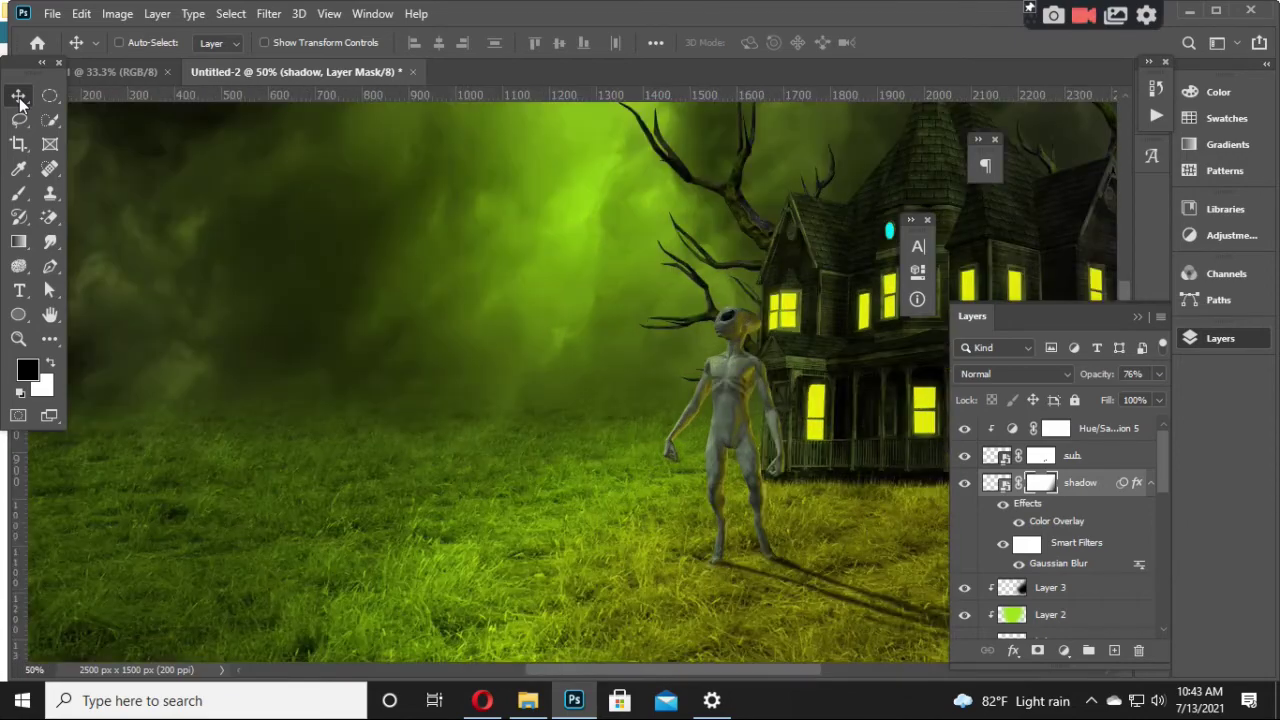
{"action": "scroll", "coordinate": [770, 480], "scroll_direction": "down", "scroll_amount": 1}
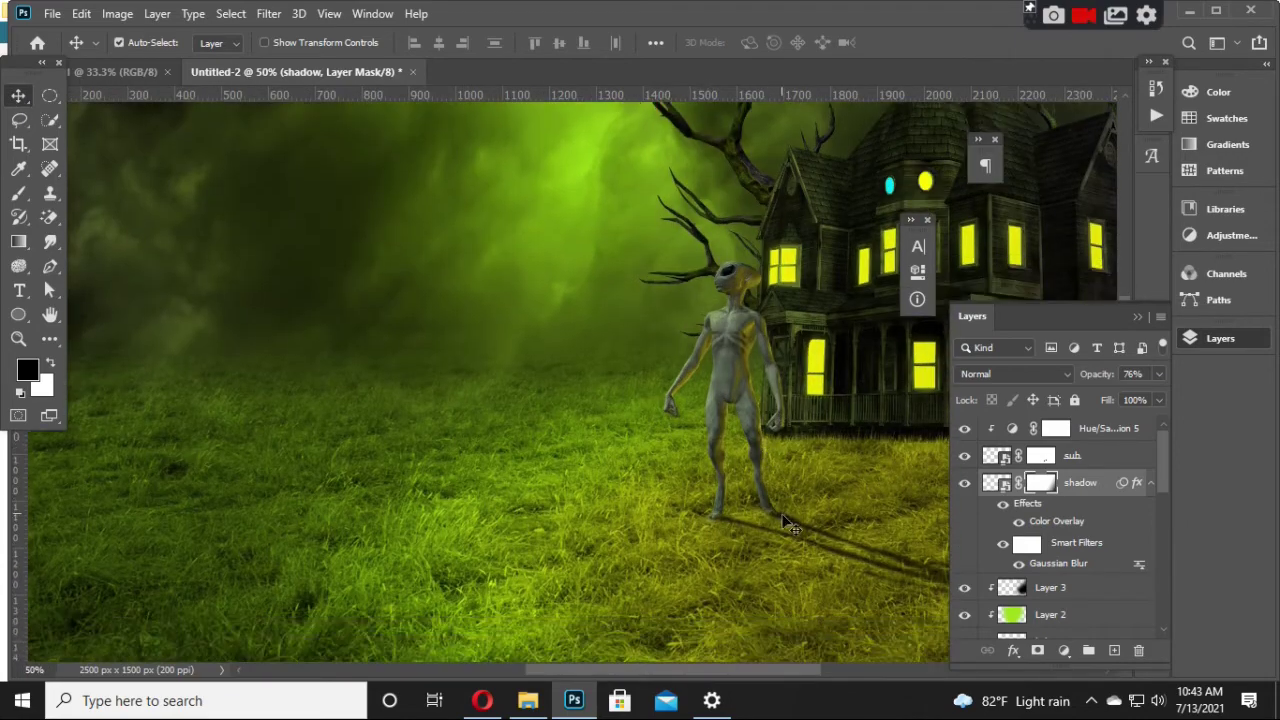
{"action": "left_click_drag", "start_coordinate": [946, 516], "coordinate": [828, 532]}
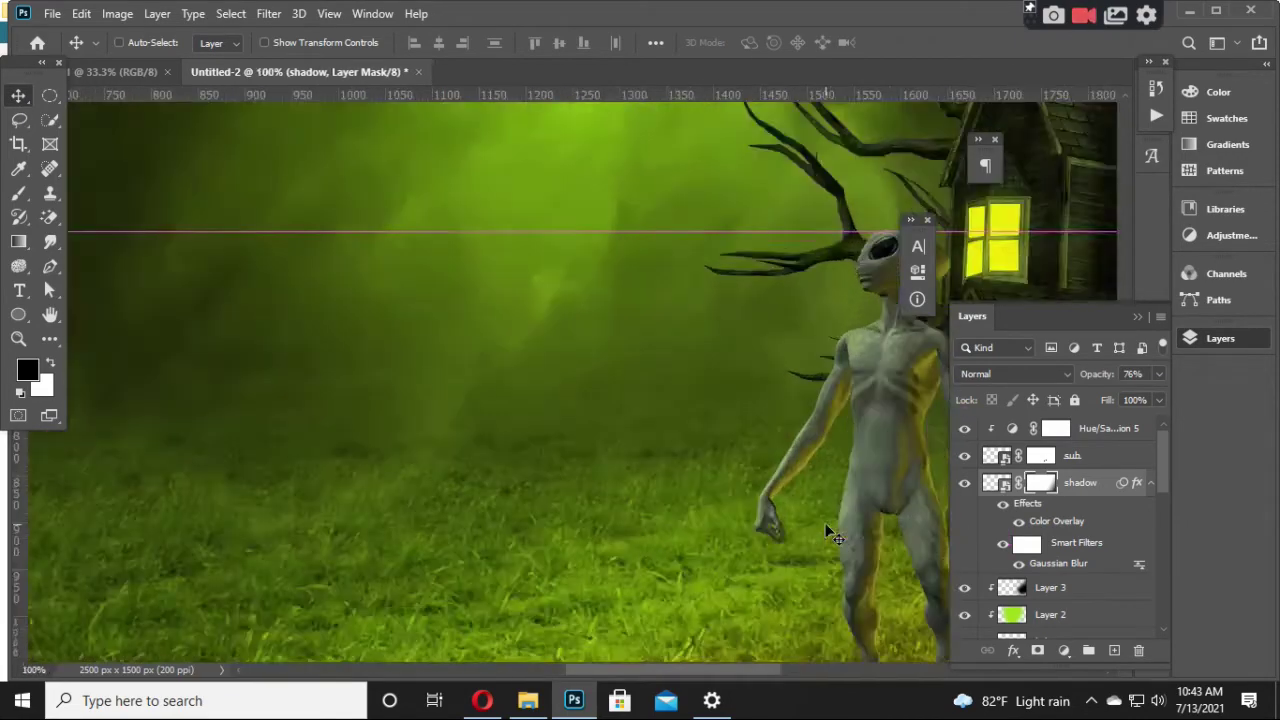
{"action": "key", "text": "ctrl+minus"}
{"action": "key", "text": "ctrl+minus"}
{"action": "key", "text": "ctrl+plus"}
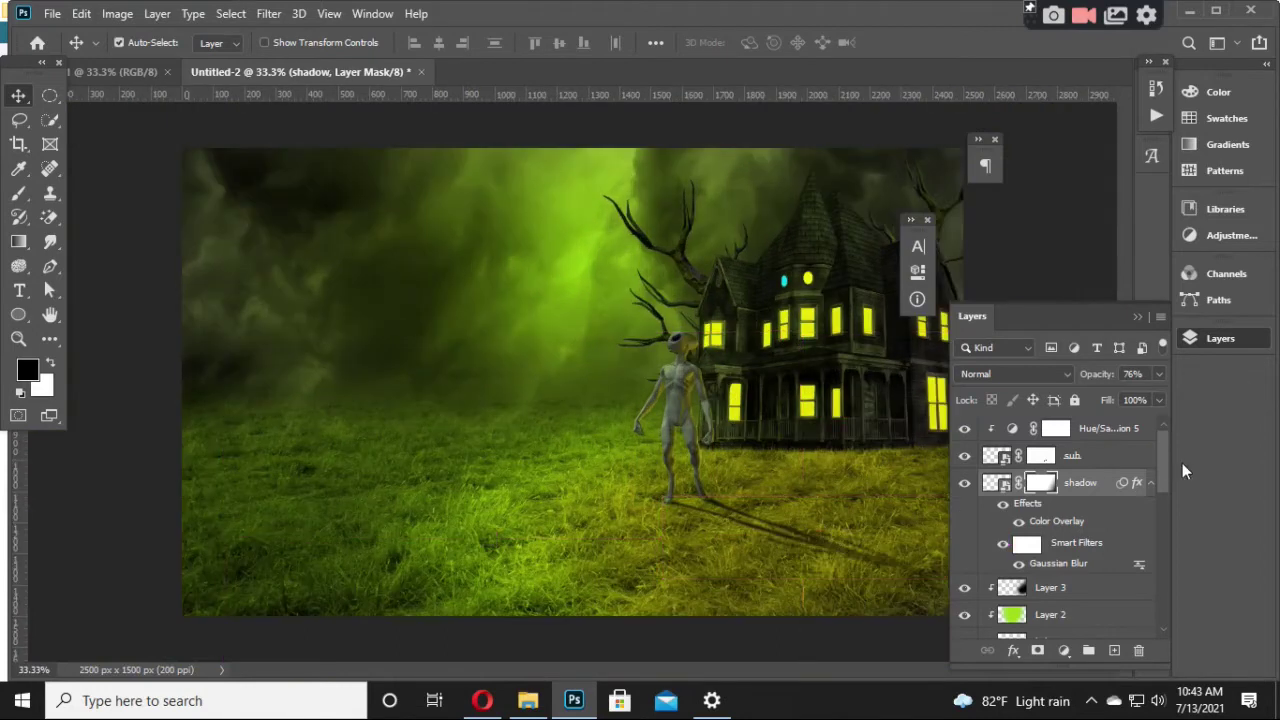
Step: Add a new Layer 7 above Hue/Saturation 5, clipped and set to Overlay blending
{"action": "left_click", "coordinate": [1088, 457]}
{"action": "left_click", "coordinate": [1095, 430]}
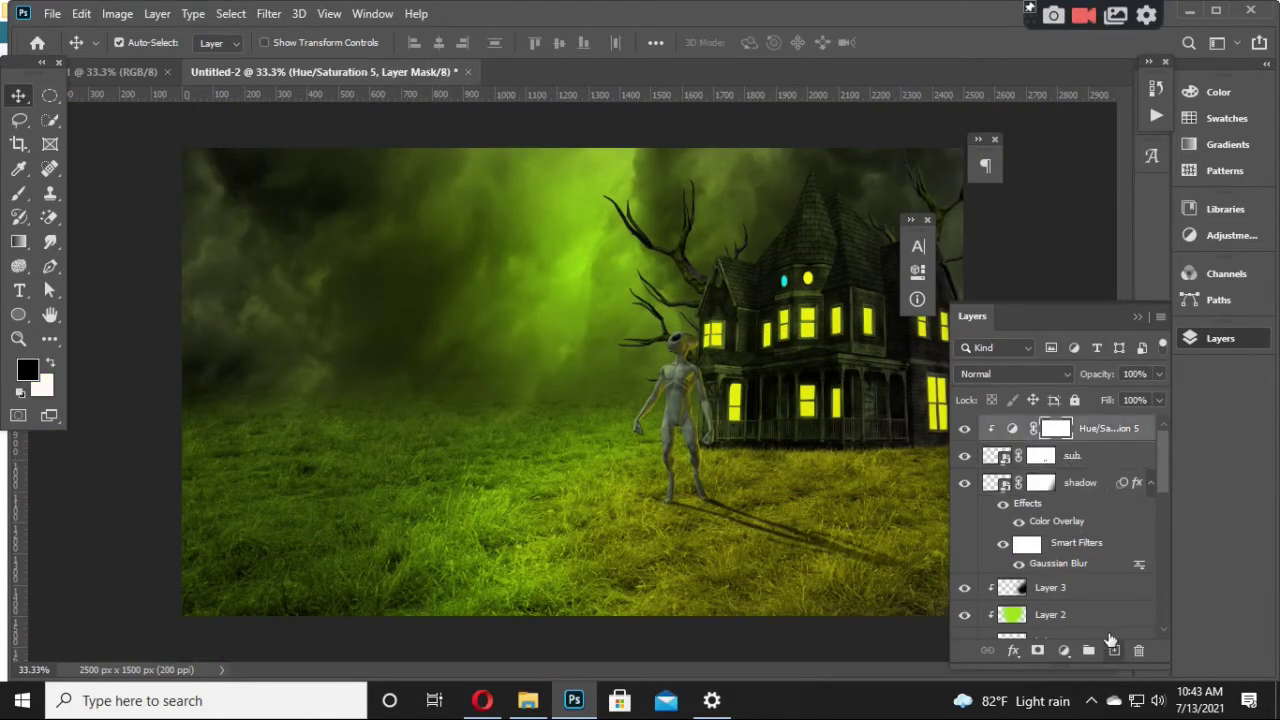
{"action": "left_click", "coordinate": [1114, 650]}
{"action": "right_click", "coordinate": [1067, 432]}
{"action": "left_click", "coordinate": [923, 366]}
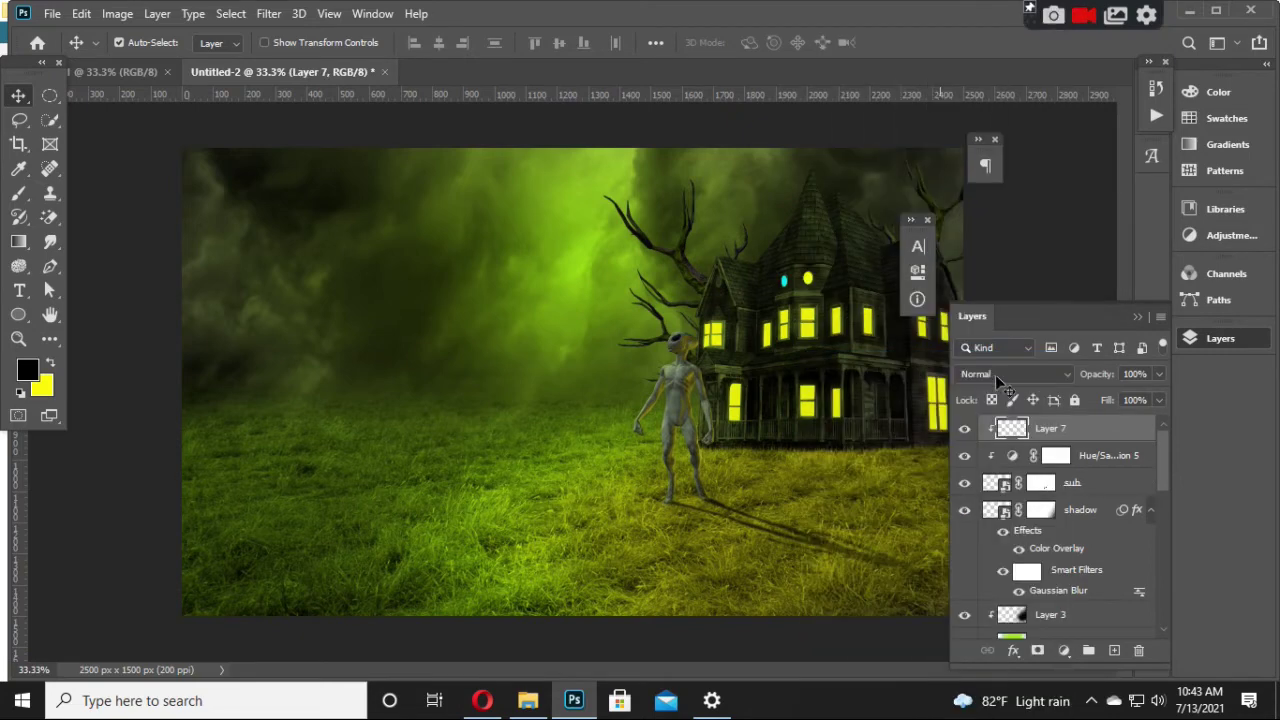
{"action": "left_click", "coordinate": [995, 374]}
{"action": "left_click", "coordinate": [990, 441]}
Step: Set the foreground colour to #8cff00 and ready the Brush tool
{"action": "left_click", "coordinate": [27, 370]}
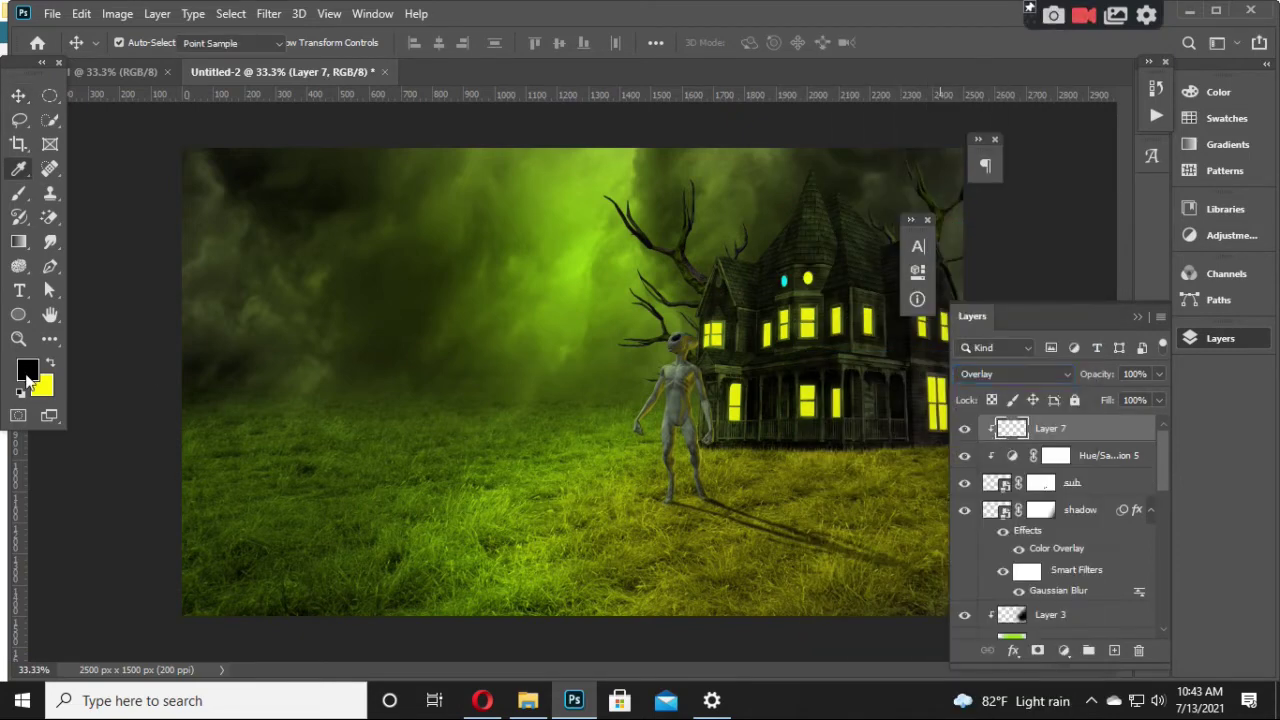
{"action": "type", "text": "8cff00"}
{"action": "left_click", "coordinate": [1176, 348]}
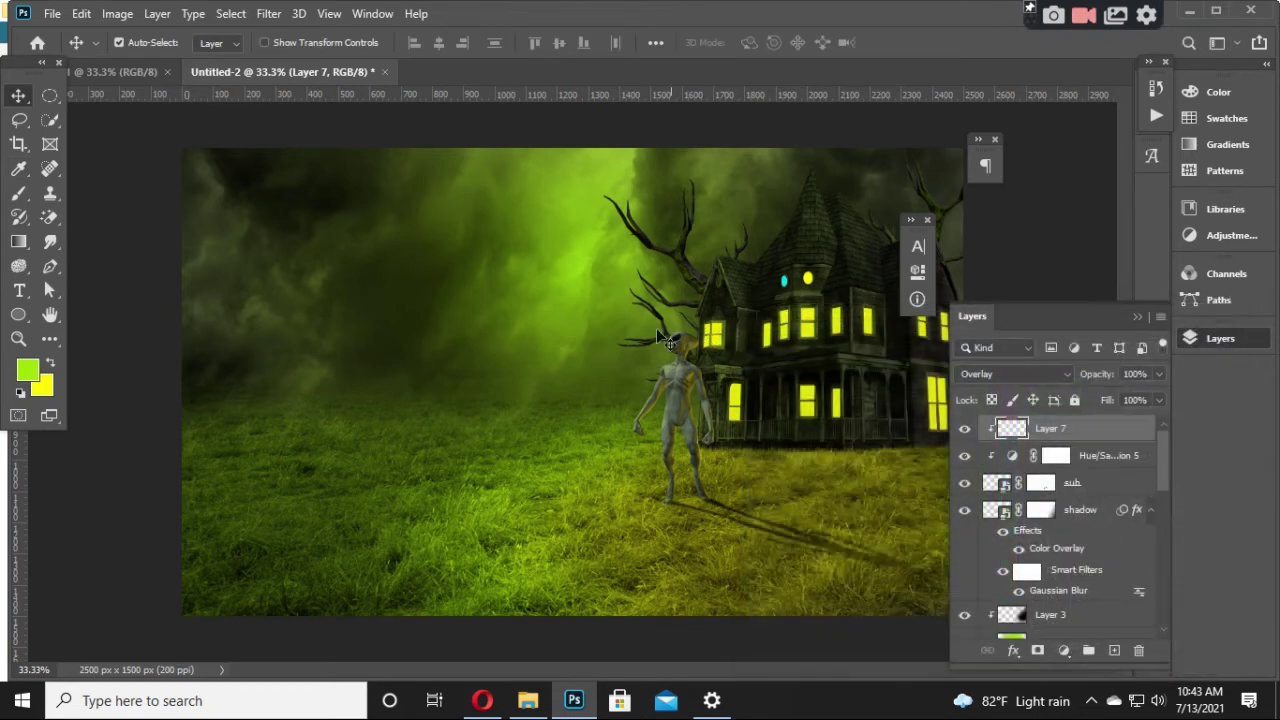
{"action": "left_click", "coordinate": [17, 195]}
{"action": "right_click", "coordinate": [620, 318]}
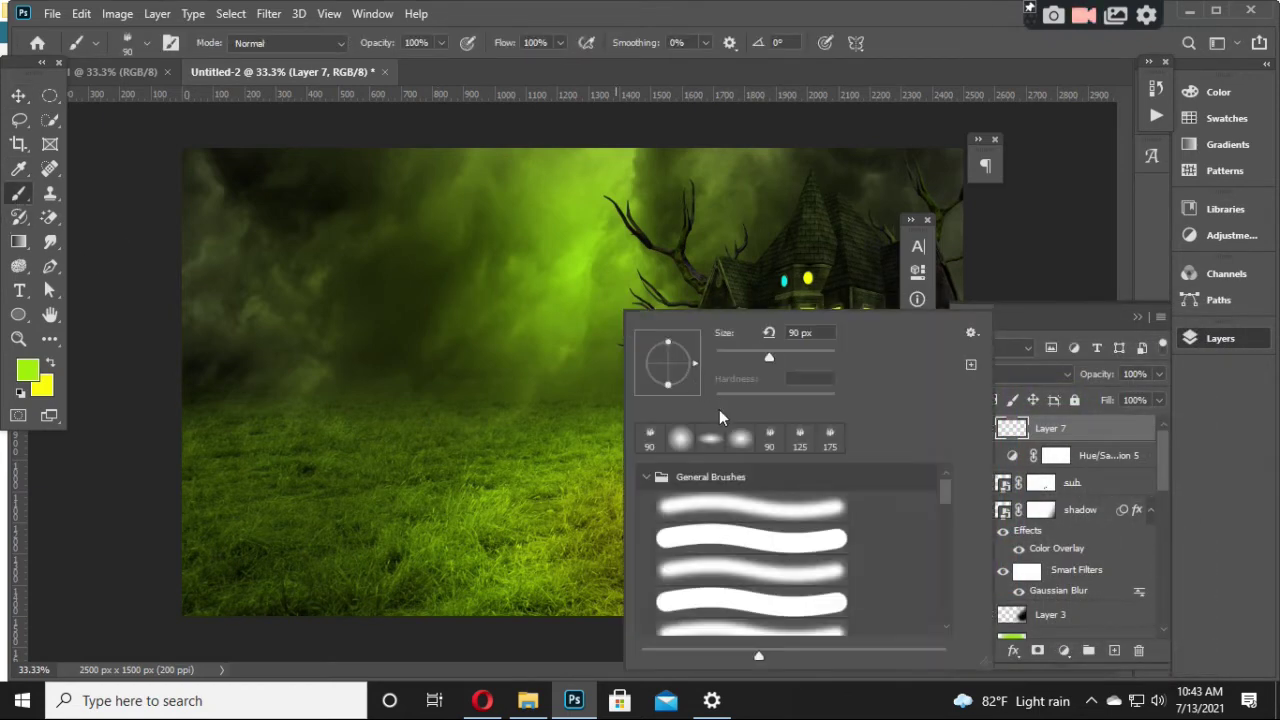
{"action": "left_click", "coordinate": [17, 97]}
{"action": "left_click", "coordinate": [17, 195]}
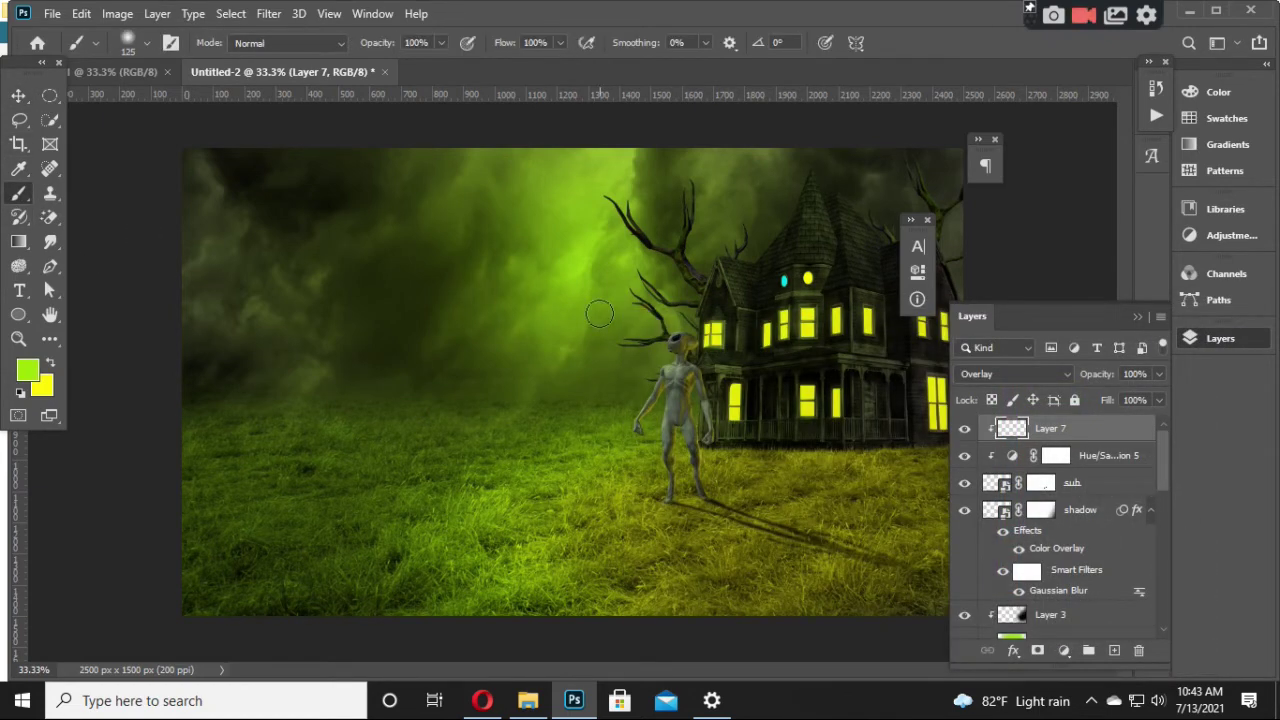
Step: Shrink the brush and paint green light along the alien's left neck and shoulder
{"action": "scroll", "coordinate": [626, 339], "scroll_direction": "up", "scroll_amount": 1}
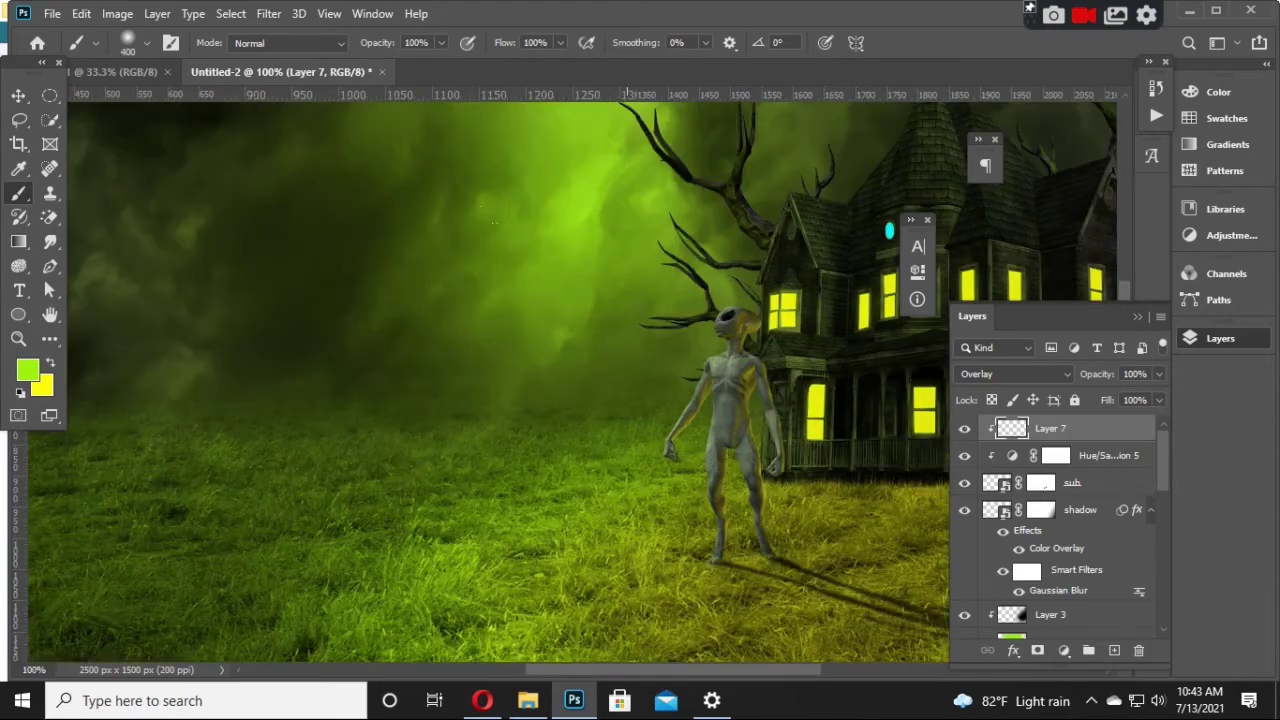
{"action": "scroll", "coordinate": [626, 339], "scroll_direction": "up", "scroll_amount": 1}
{"action": "scroll", "coordinate": [626, 339], "scroll_direction": "up", "scroll_amount": 2}
{"action": "left_click_drag", "start_coordinate": [626, 339], "coordinate": [254, 349]}
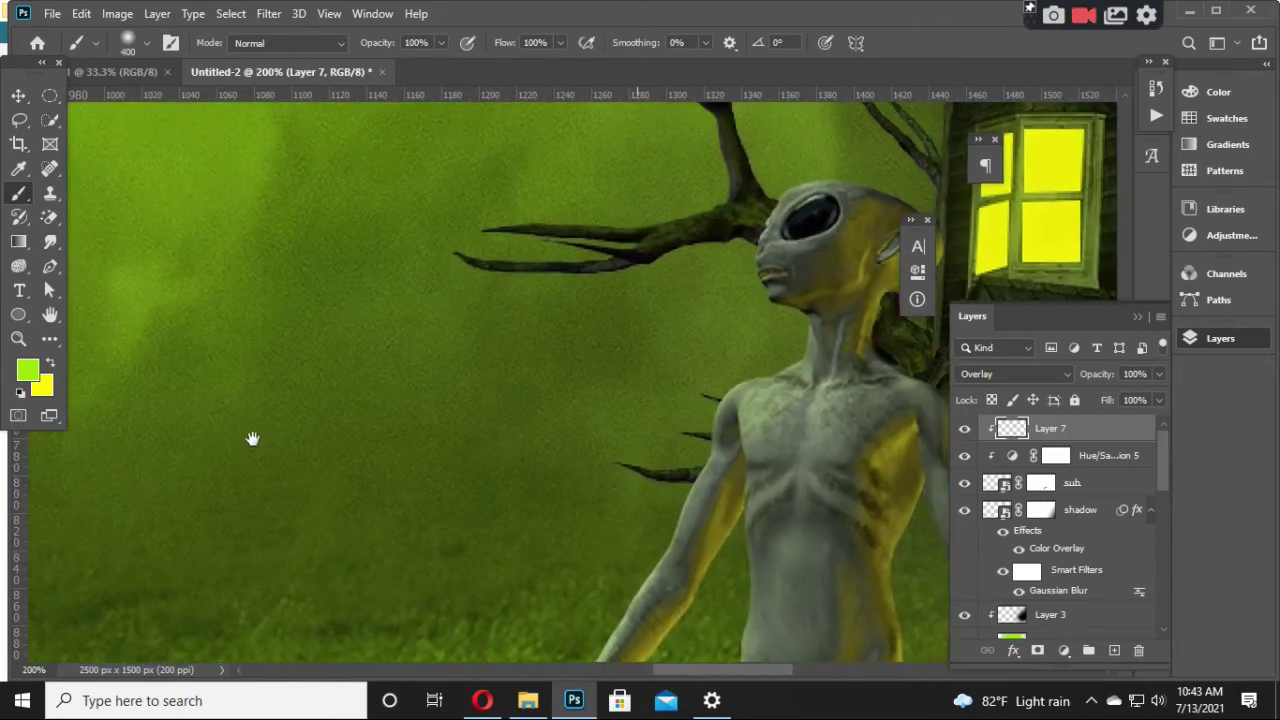
{"action": "scroll", "coordinate": [254, 349], "scroll_direction": "down", "scroll_amount": 2}
{"action": "key", "text": "bracketleft"}
{"action": "key", "text": "bracketleft"}
{"action": "key", "text": "bracketleft"}
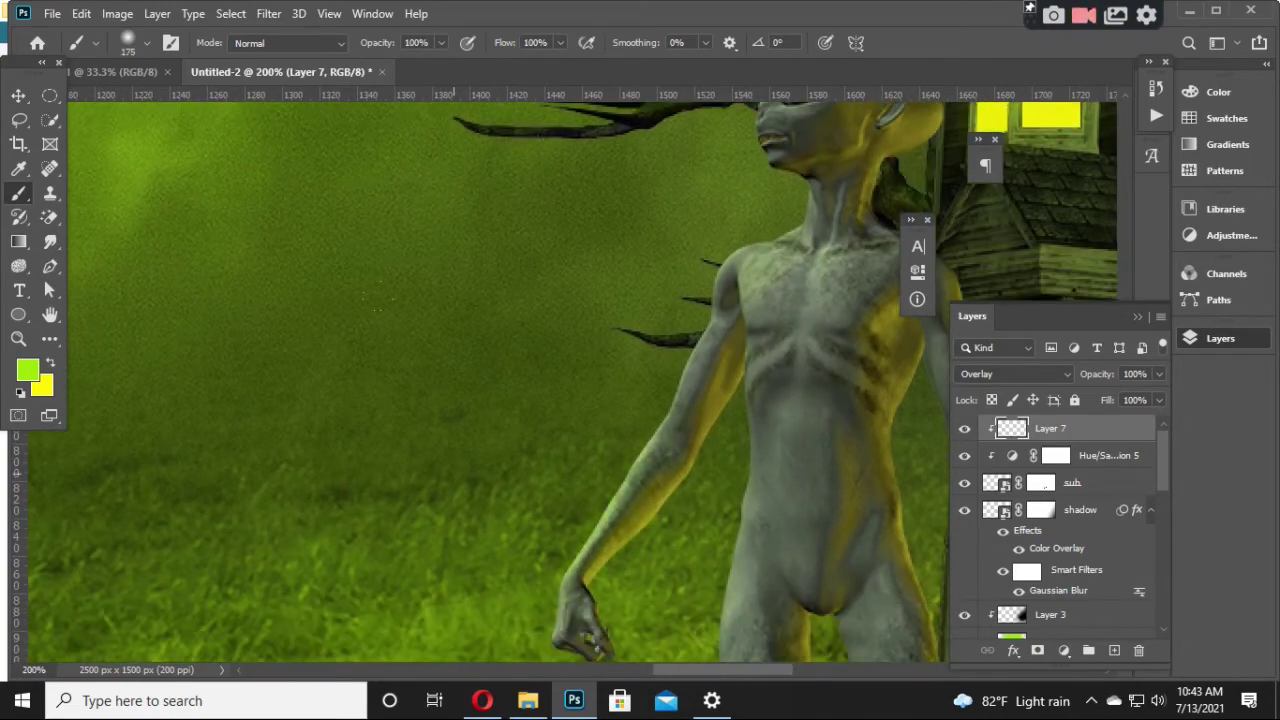
{"action": "scroll", "coordinate": [565, 380], "scroll_direction": "down", "scroll_amount": 1}
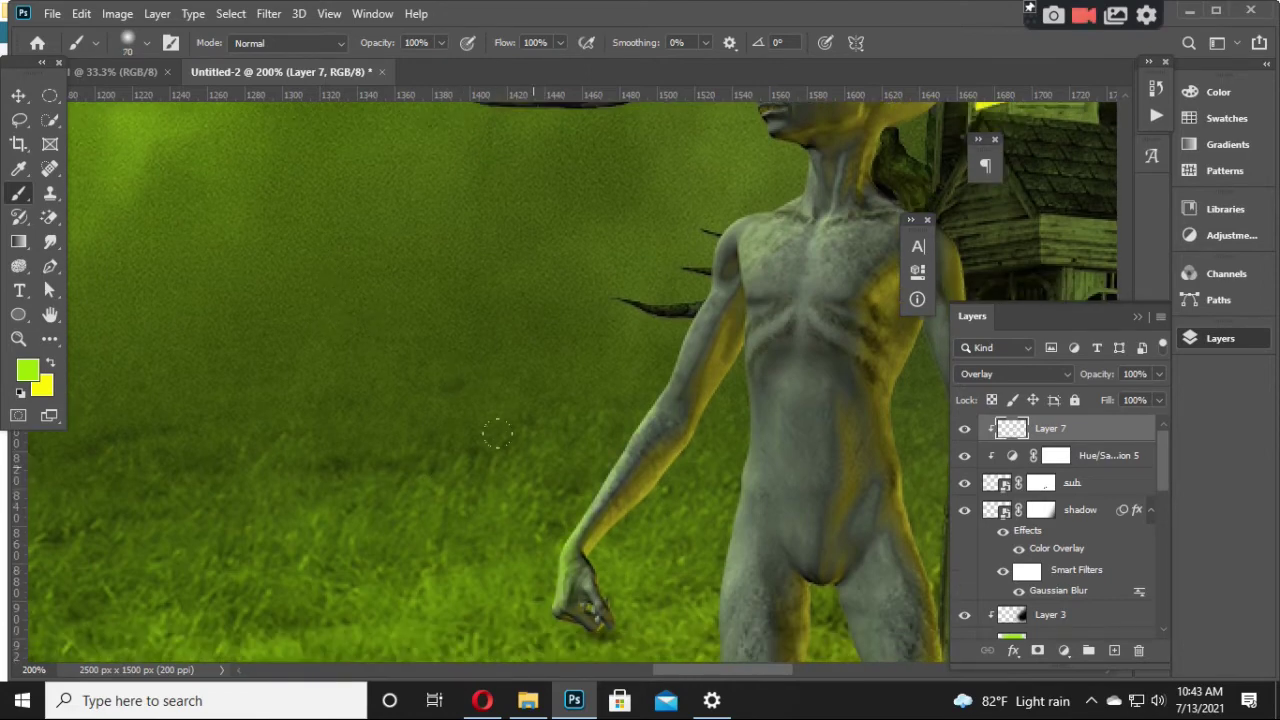
{"action": "key", "text": "bracketleft"}
{"action": "scroll", "coordinate": [522, 410], "scroll_direction": "up", "scroll_amount": 2}
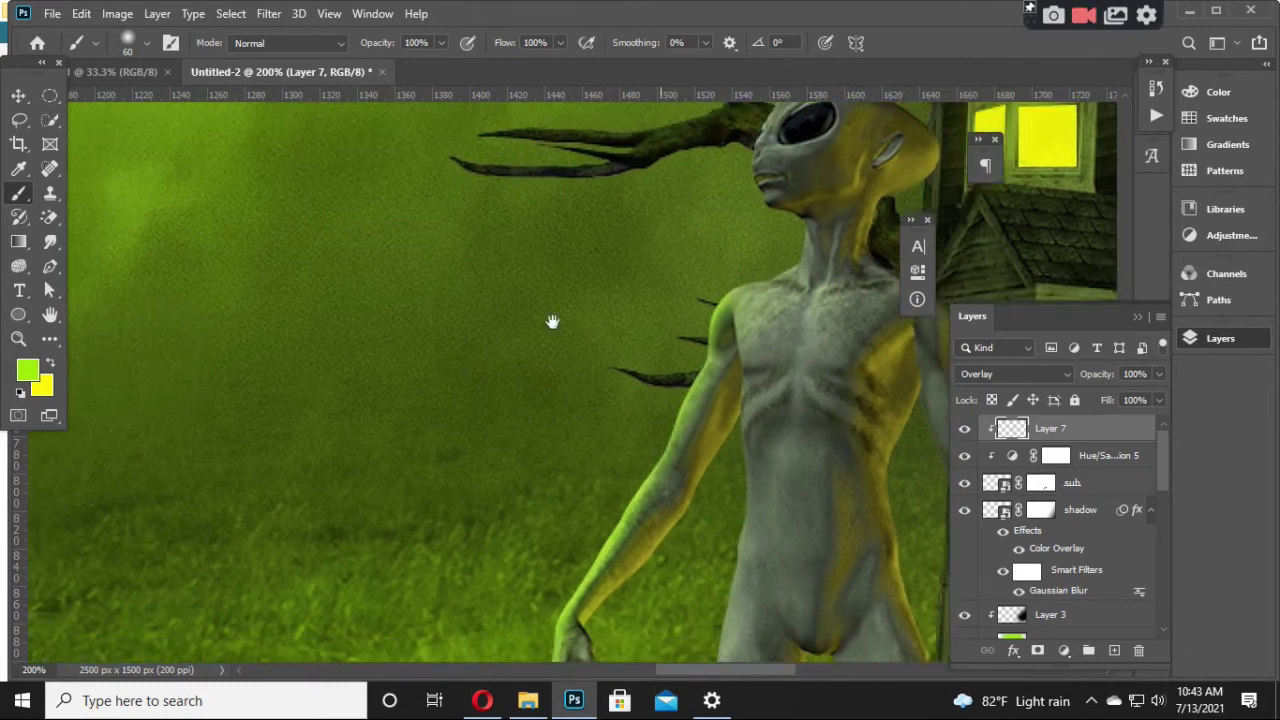
{"action": "left_click_drag", "start_coordinate": [551, 320], "coordinate": [420, 372]}
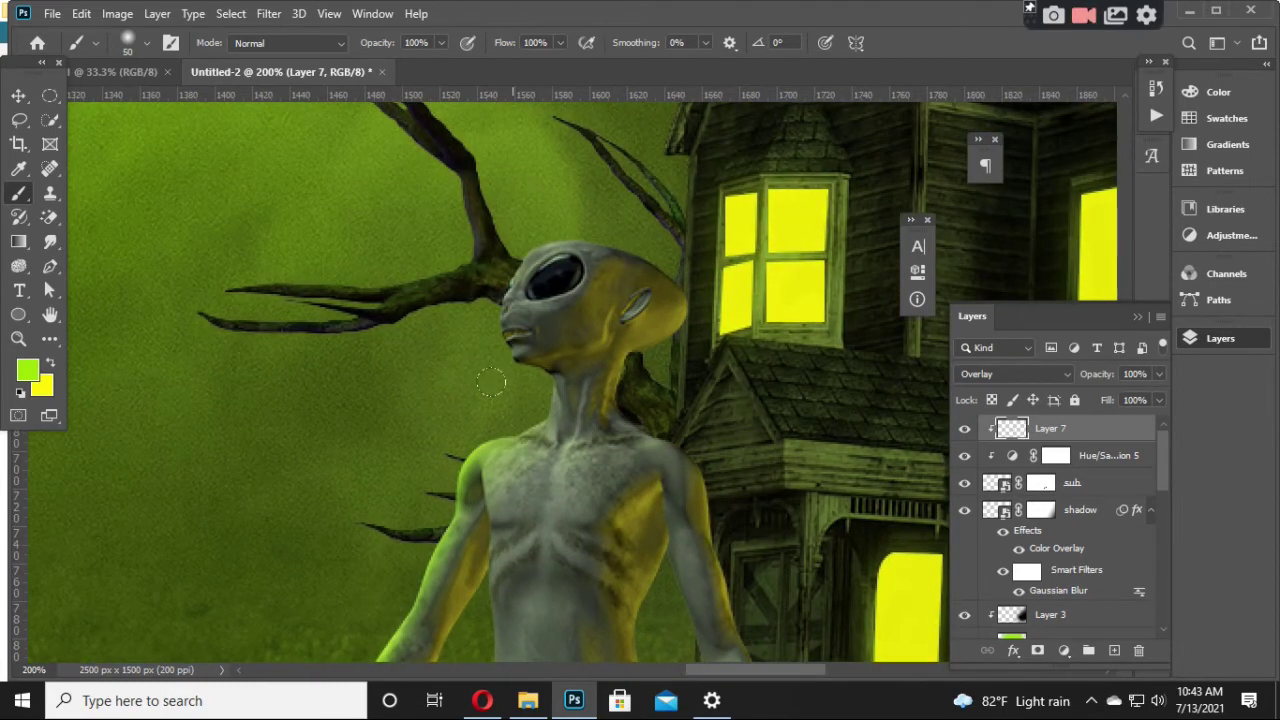
{"action": "left_click_drag", "start_coordinate": [486, 409], "coordinate": [468, 401]}
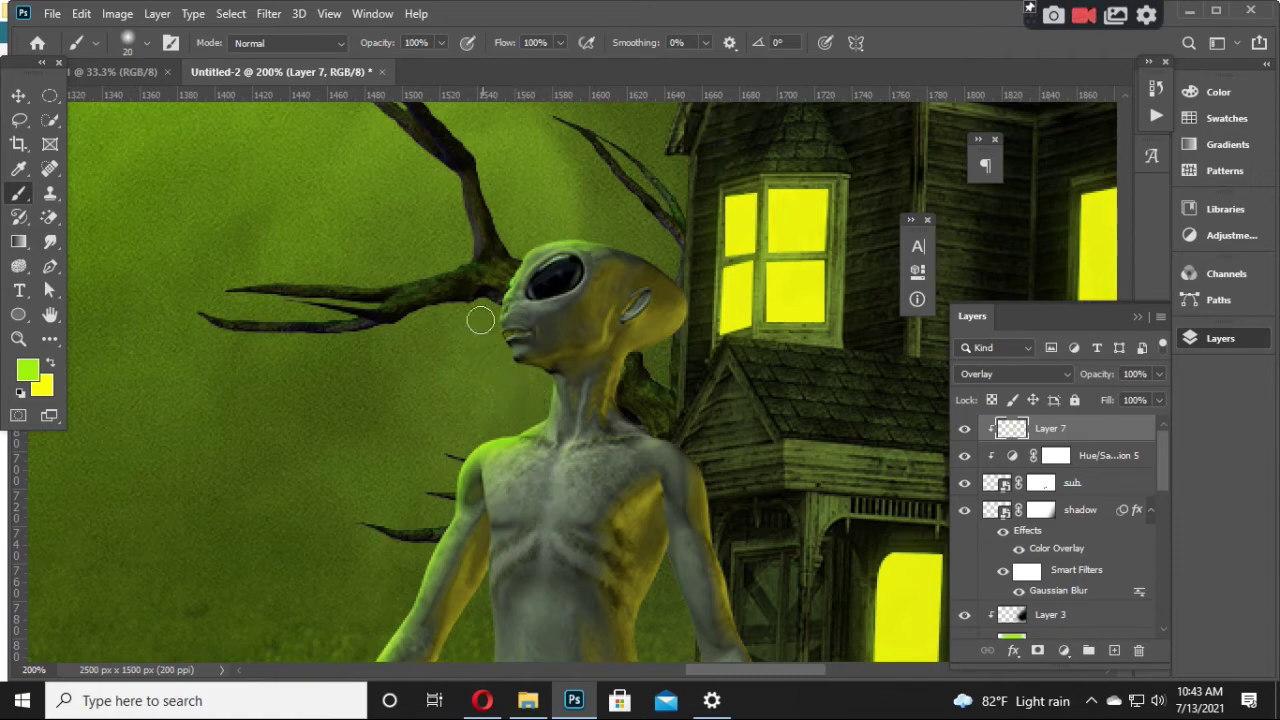
Step: Paint green rim light up the alien's left lower leg and thigh
{"action": "scroll", "coordinate": [470, 400], "scroll_direction": "down", "scroll_amount": 2}
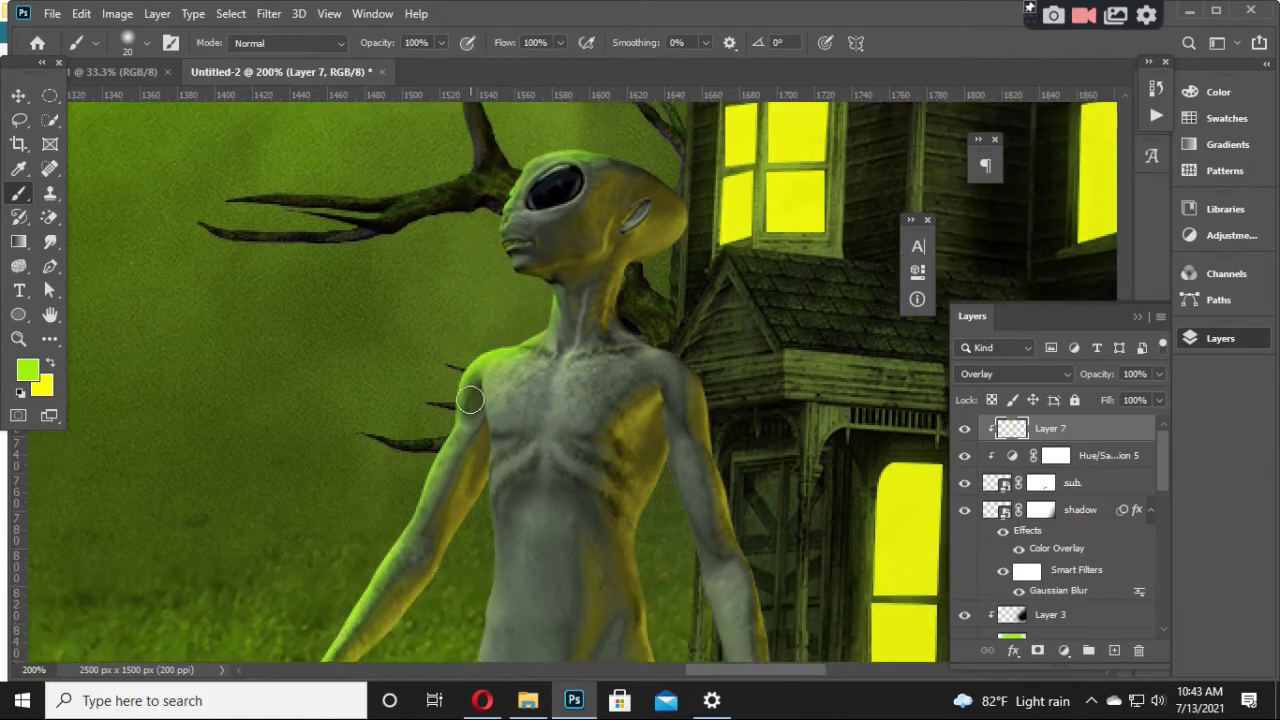
{"action": "scroll", "coordinate": [470, 400], "scroll_direction": "down", "scroll_amount": 2}
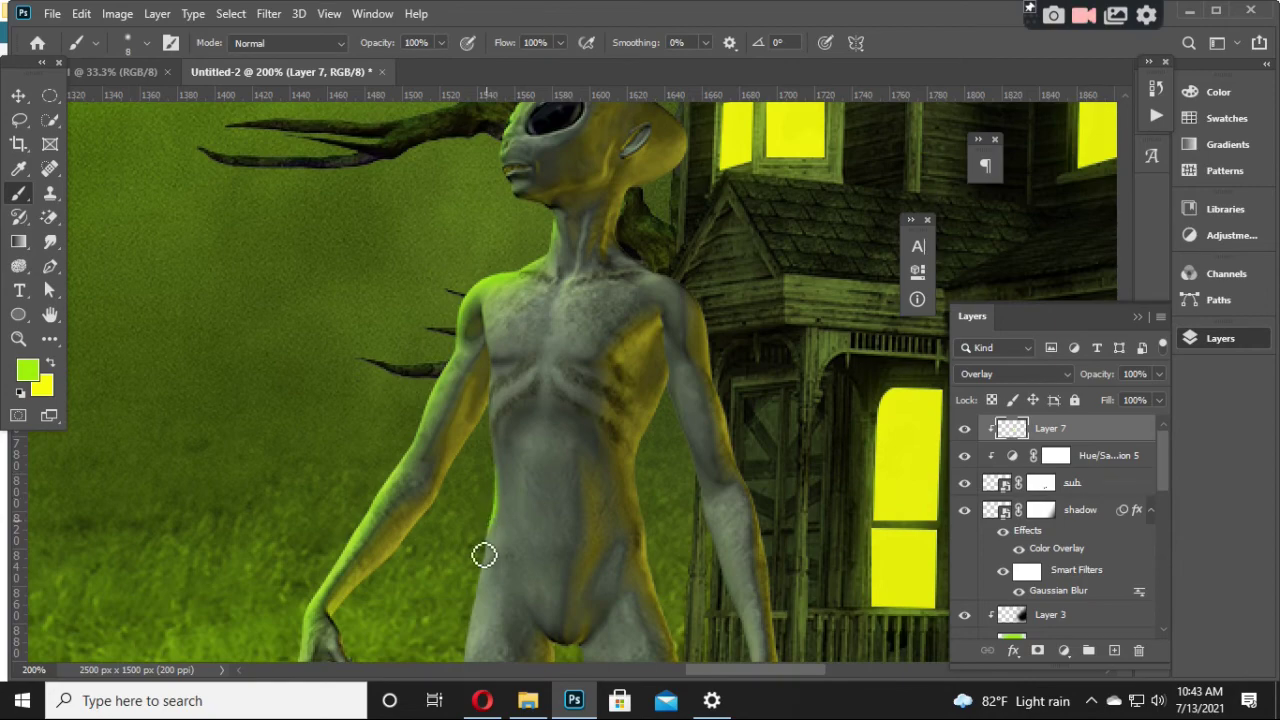
{"action": "scroll", "coordinate": [484, 555], "scroll_direction": "down", "scroll_amount": 2}
{"action": "scroll", "coordinate": [457, 557], "scroll_direction": "down", "scroll_amount": 2}
{"action": "scroll", "coordinate": [465, 580], "scroll_direction": "down", "scroll_amount": 2}
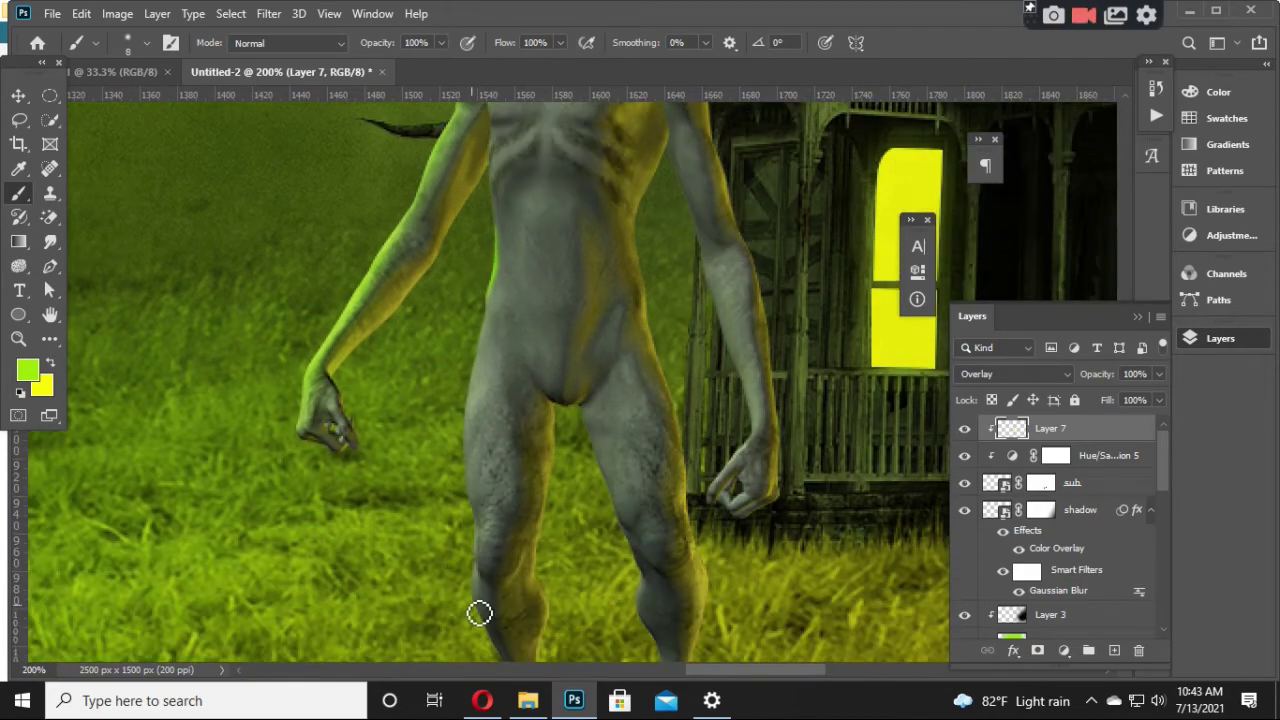
{"action": "scroll", "coordinate": [479, 613], "scroll_direction": "down", "scroll_amount": 1}
{"action": "scroll", "coordinate": [492, 612], "scroll_direction": "down", "scroll_amount": 1}
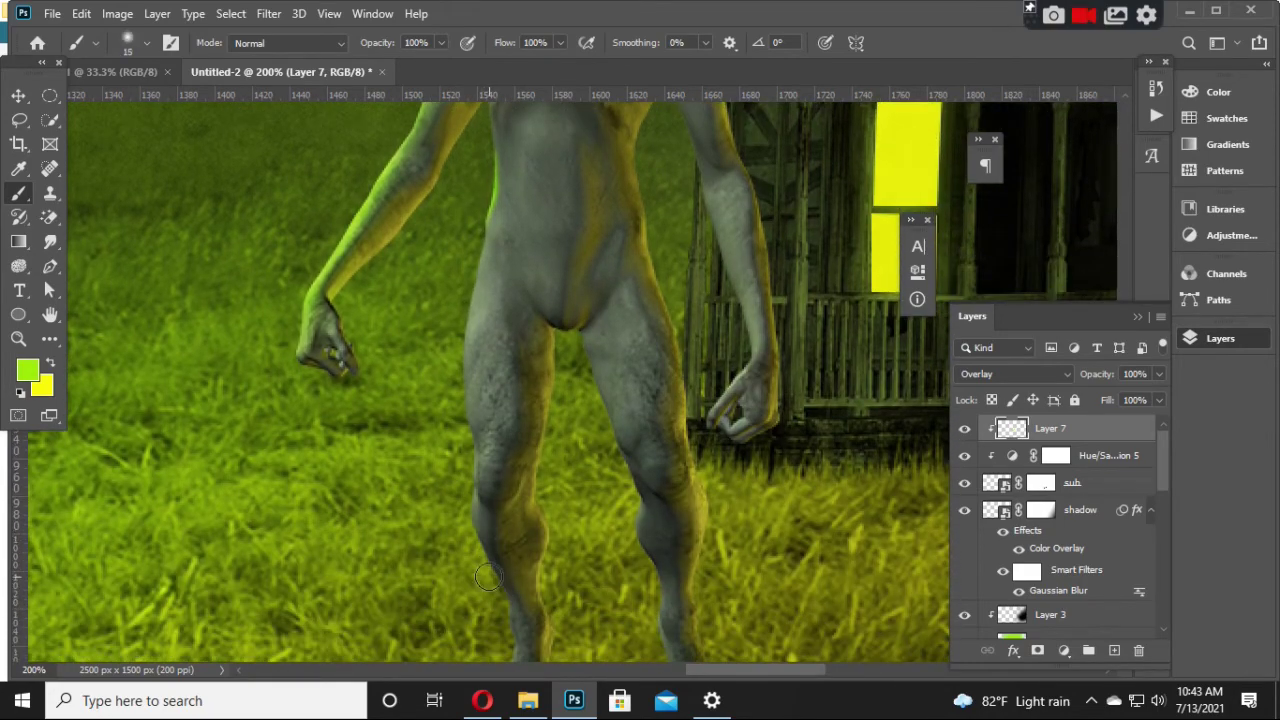
{"action": "scroll", "coordinate": [487, 582], "scroll_direction": "down", "scroll_amount": 1}
{"action": "scroll", "coordinate": [488, 592], "scroll_direction": "down", "scroll_amount": 2}
{"action": "scroll", "coordinate": [489, 600], "scroll_direction": "down", "scroll_amount": 1}
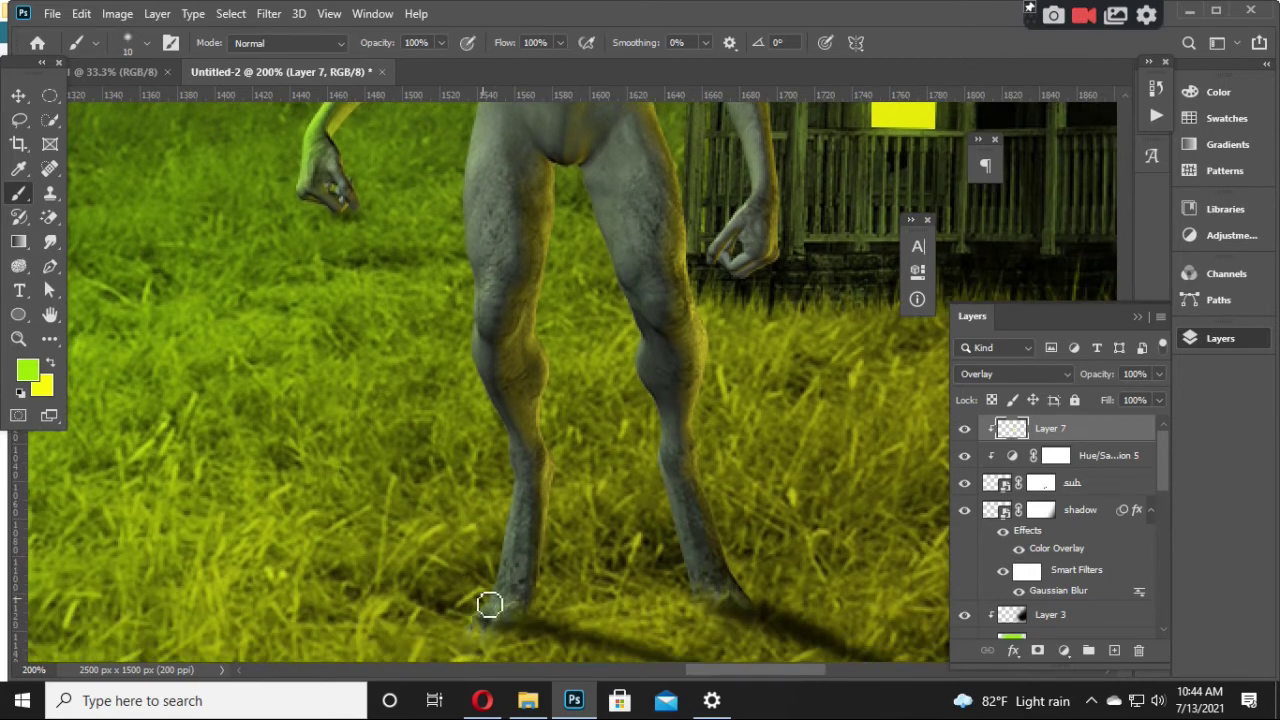
{"action": "key", "text": "bracketleft"}
{"action": "left_click_drag", "start_coordinate": [501, 590], "coordinate": [505, 438]}
{"action": "key", "text": "bracketright"}
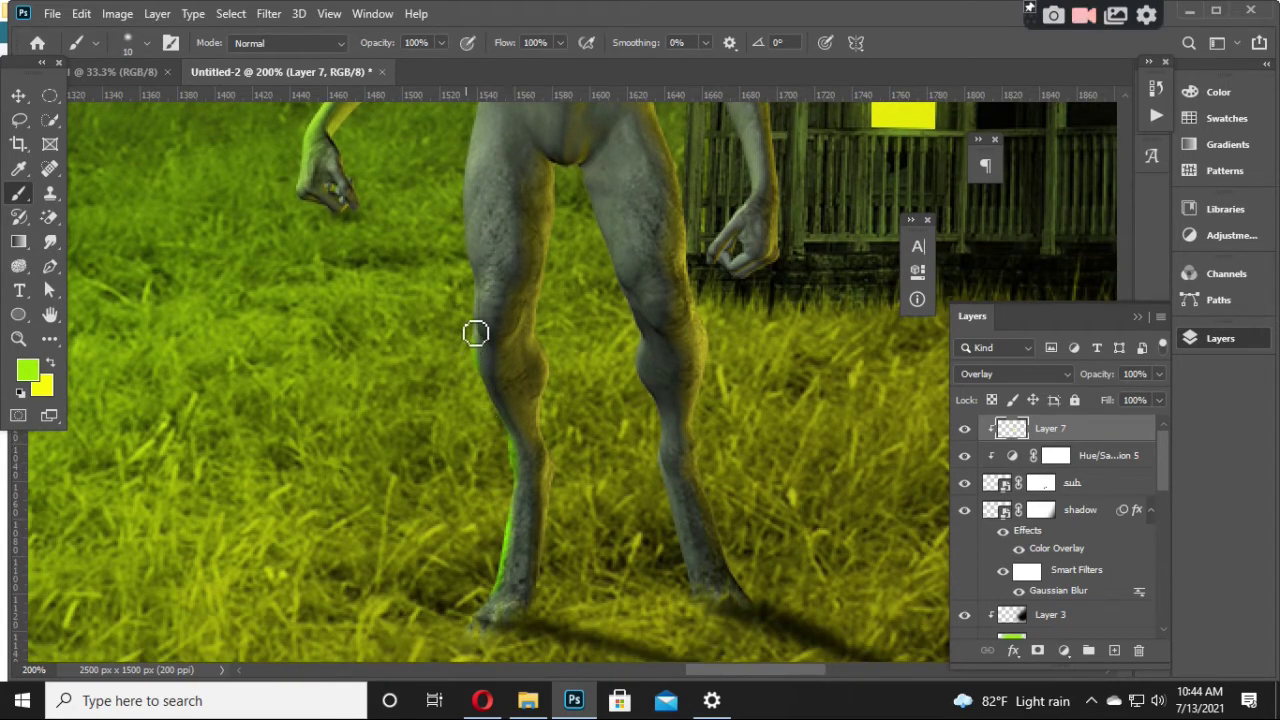
{"action": "mouse_move", "coordinate": [475, 333]}
{"action": "left_mouse_down"}
{"action": "mouse_move", "coordinate": [466, 163]}
{"action": "mouse_move", "coordinate": [380, 399]}
{"action": "mouse_move", "coordinate": [437, 346]}
{"action": "mouse_move", "coordinate": [446, 272]}
{"action": "left_mouse_up"}
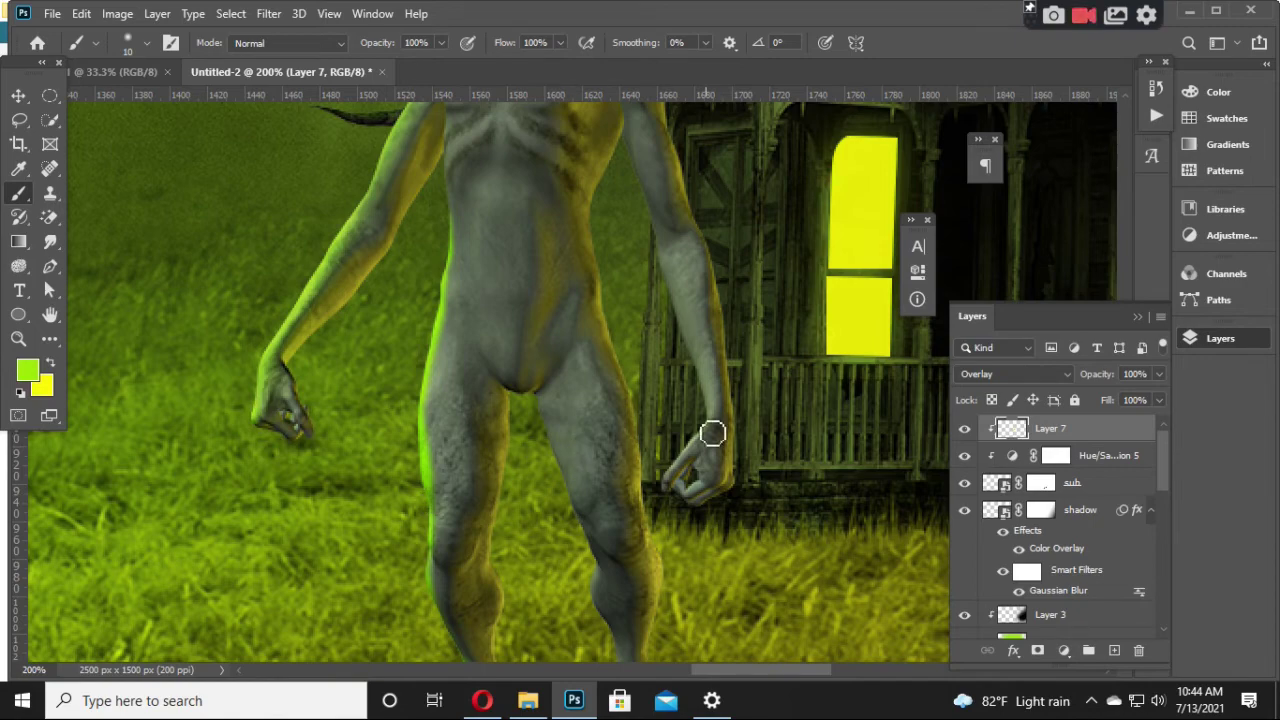
{"action": "key", "text": "ctrl+0"}
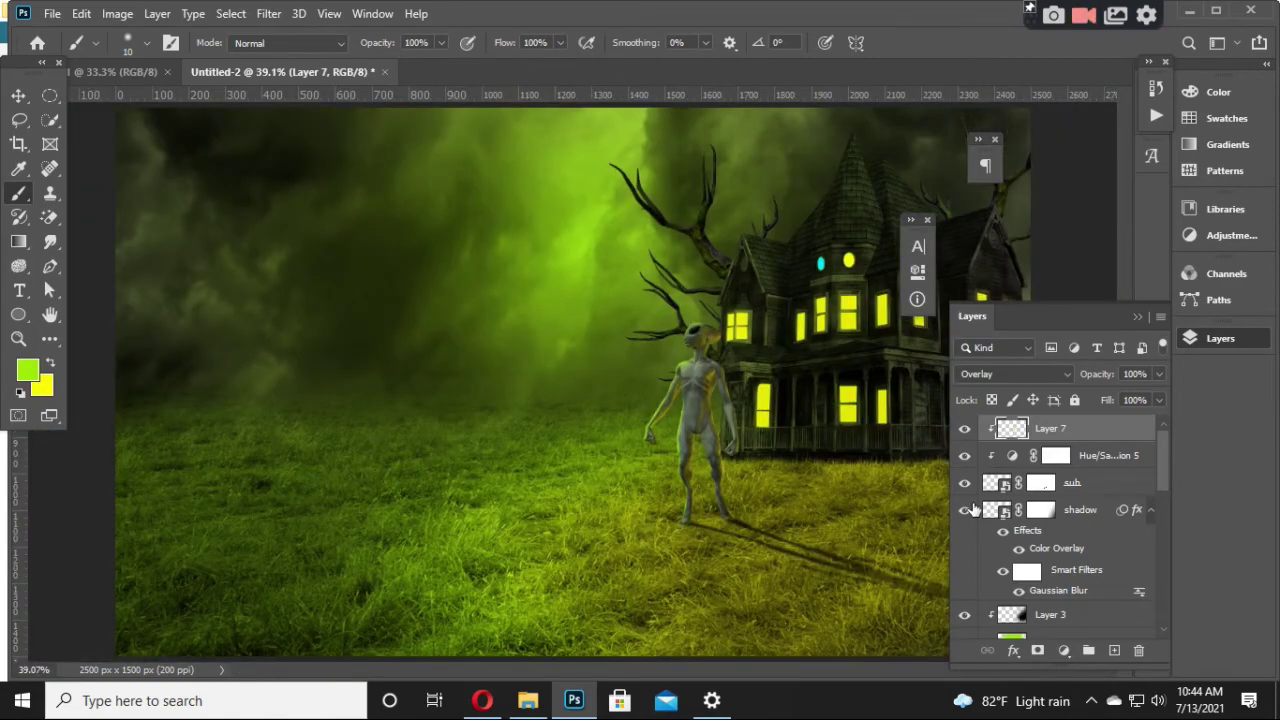
{"action": "left_click", "coordinate": [965, 432]}
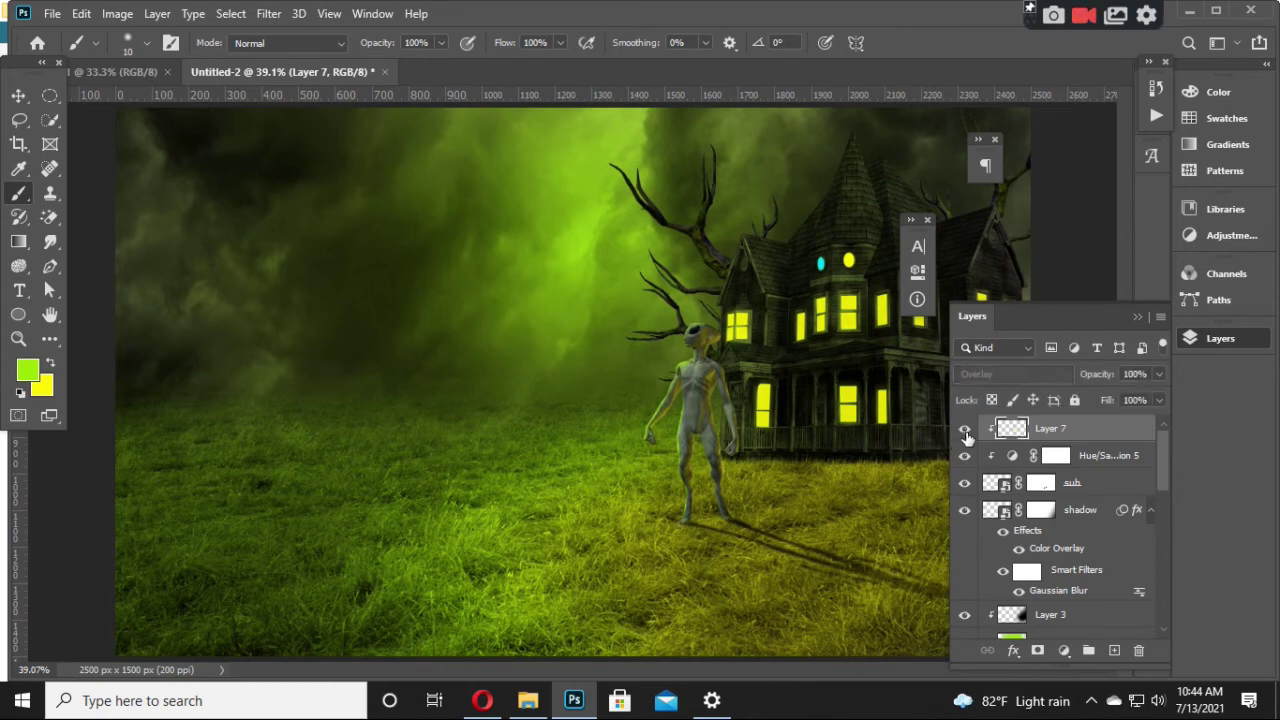
{"action": "left_click", "coordinate": [1157, 374]}
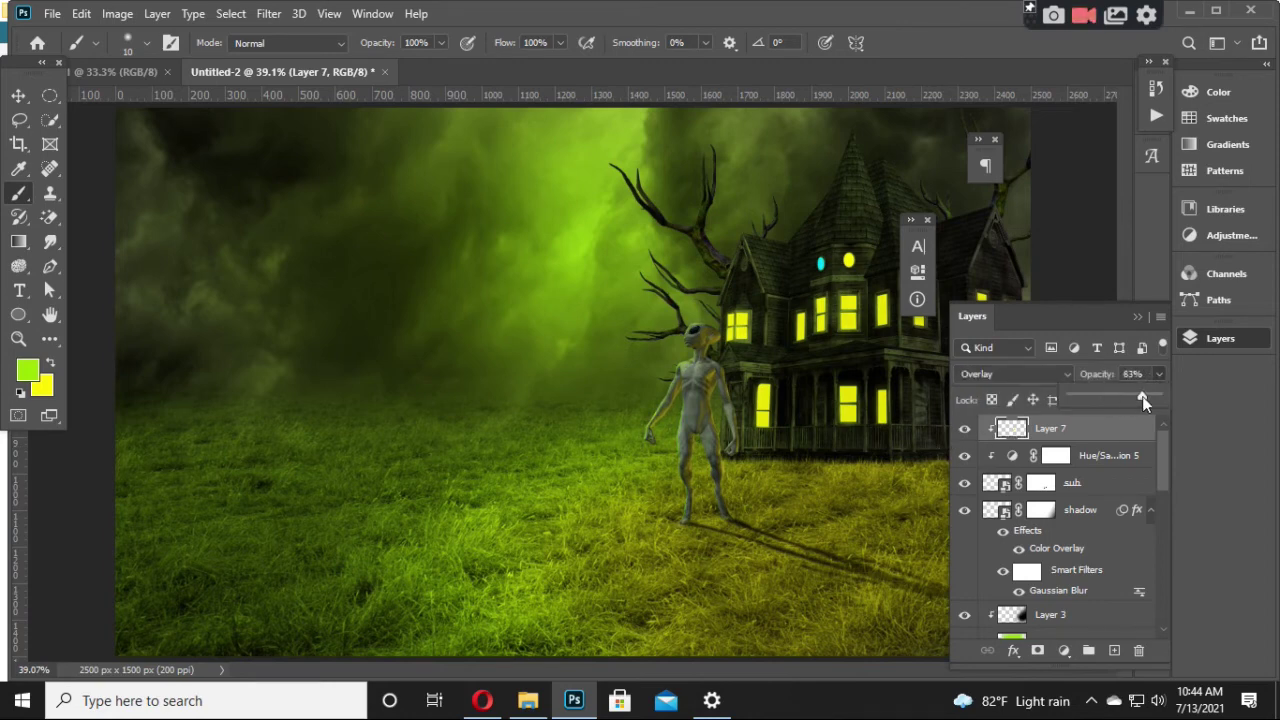
{"action": "left_click", "coordinate": [965, 434]}
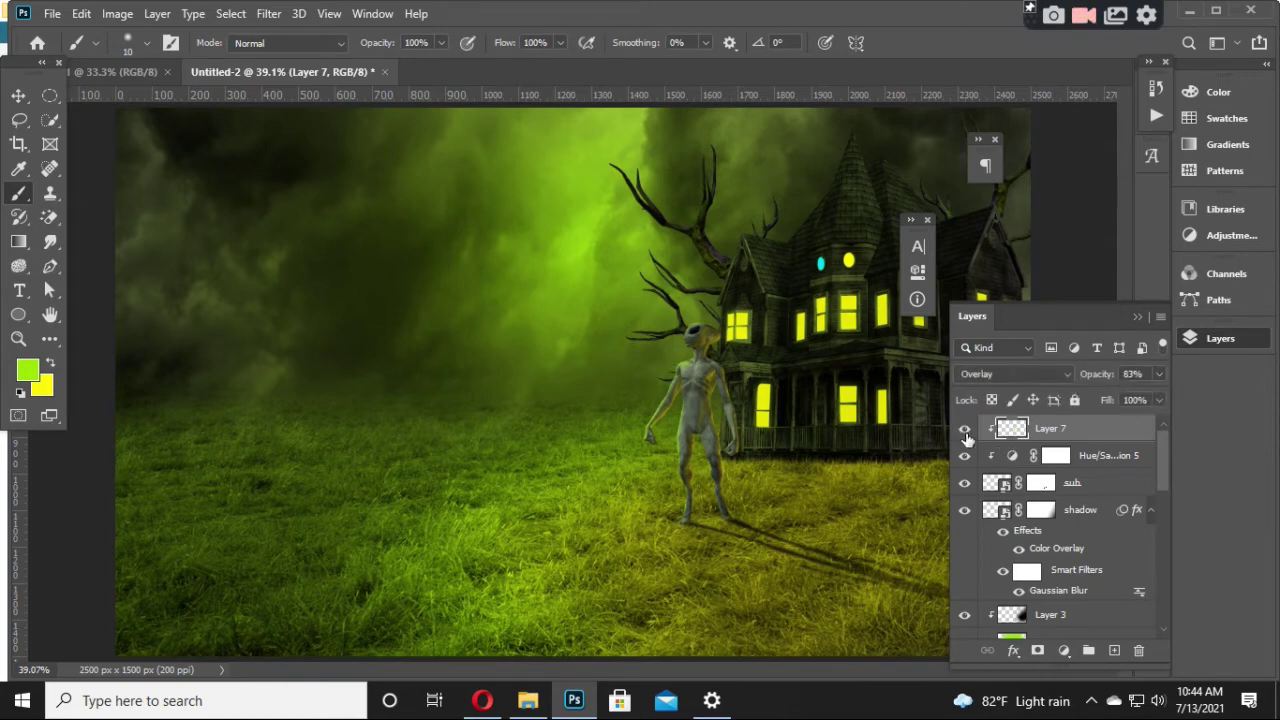
{"action": "left_click", "coordinate": [965, 430]}
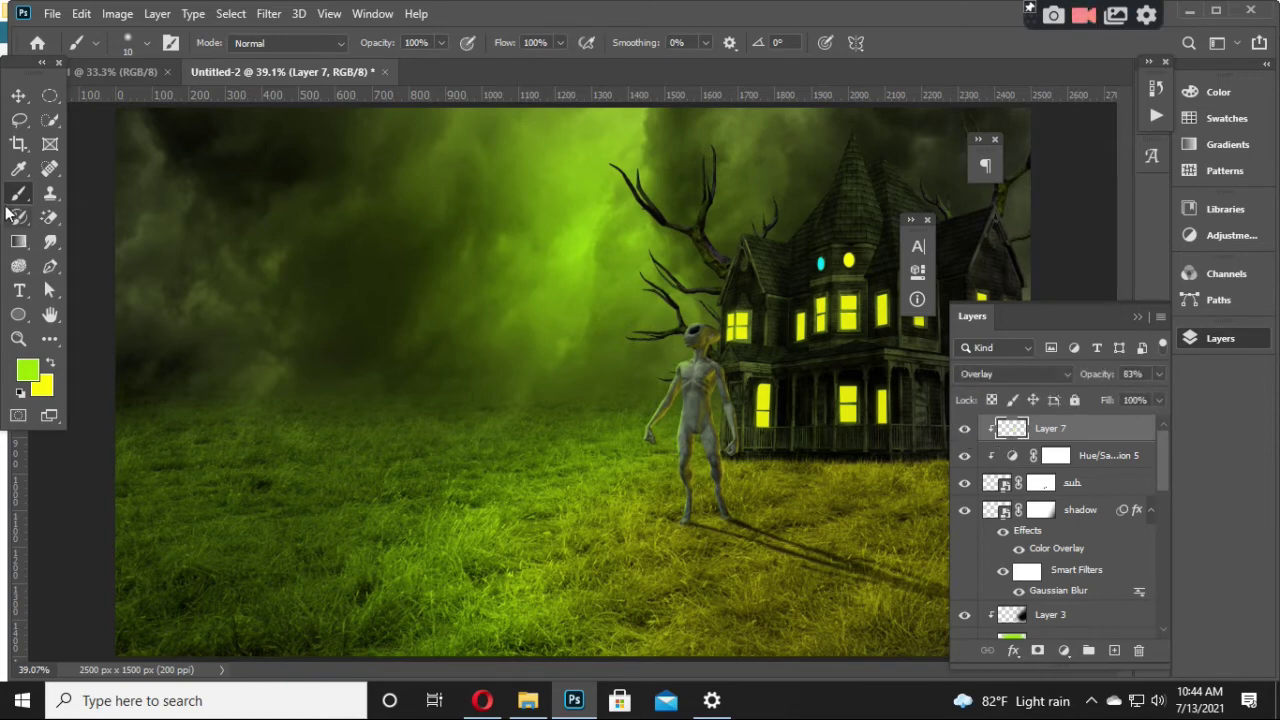
{"action": "left_click", "coordinate": [18, 95]}
{"action": "key", "text": "ctrl+minus"}
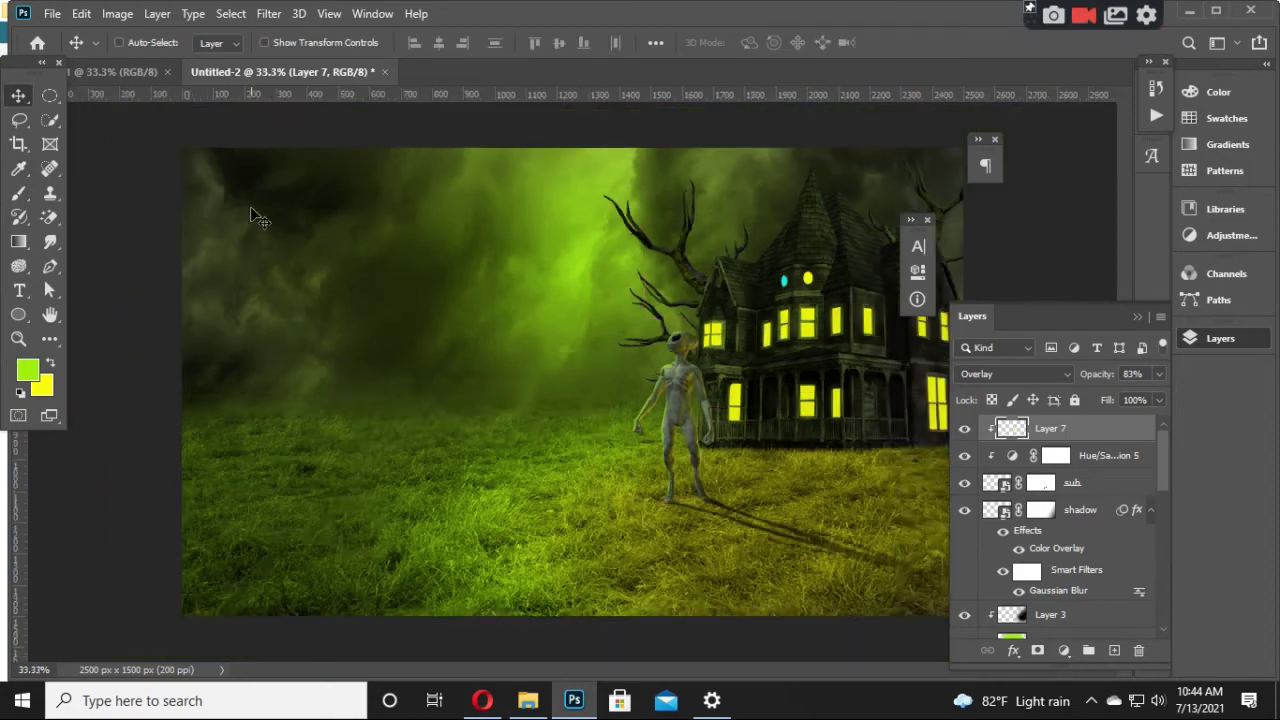
{"action": "left_click", "coordinate": [528, 700]}
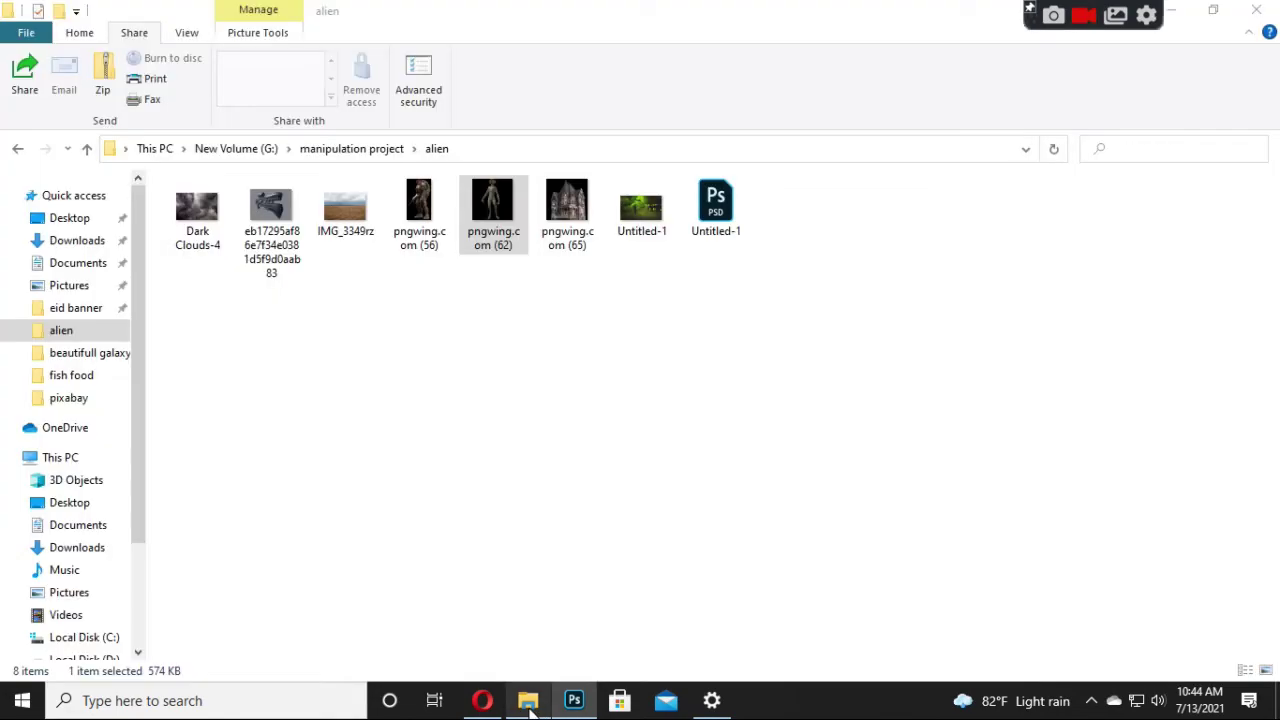
{"action": "left_click", "coordinate": [410, 306]}
{"action": "right_click", "coordinate": [449, 383]}
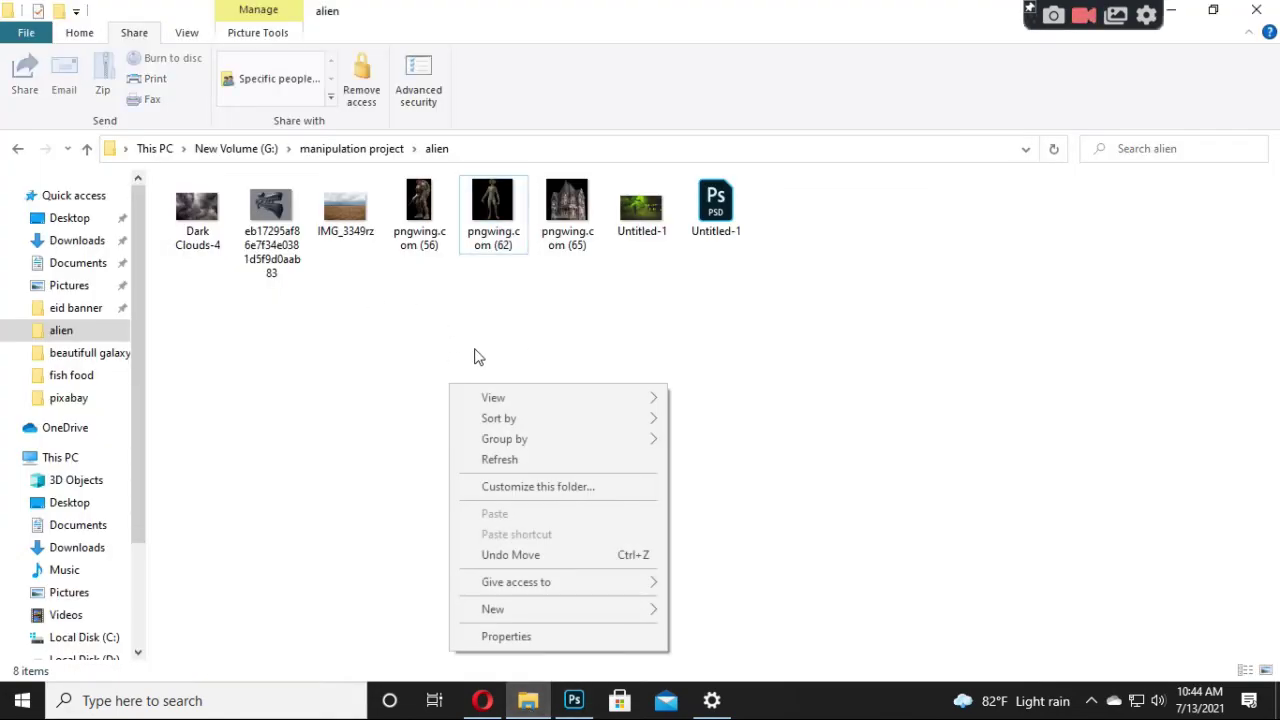
{"action": "left_click", "coordinate": [394, 376]}
{"action": "left_click_drag", "start_coordinate": [435, 241], "coordinate": [576, 688]}
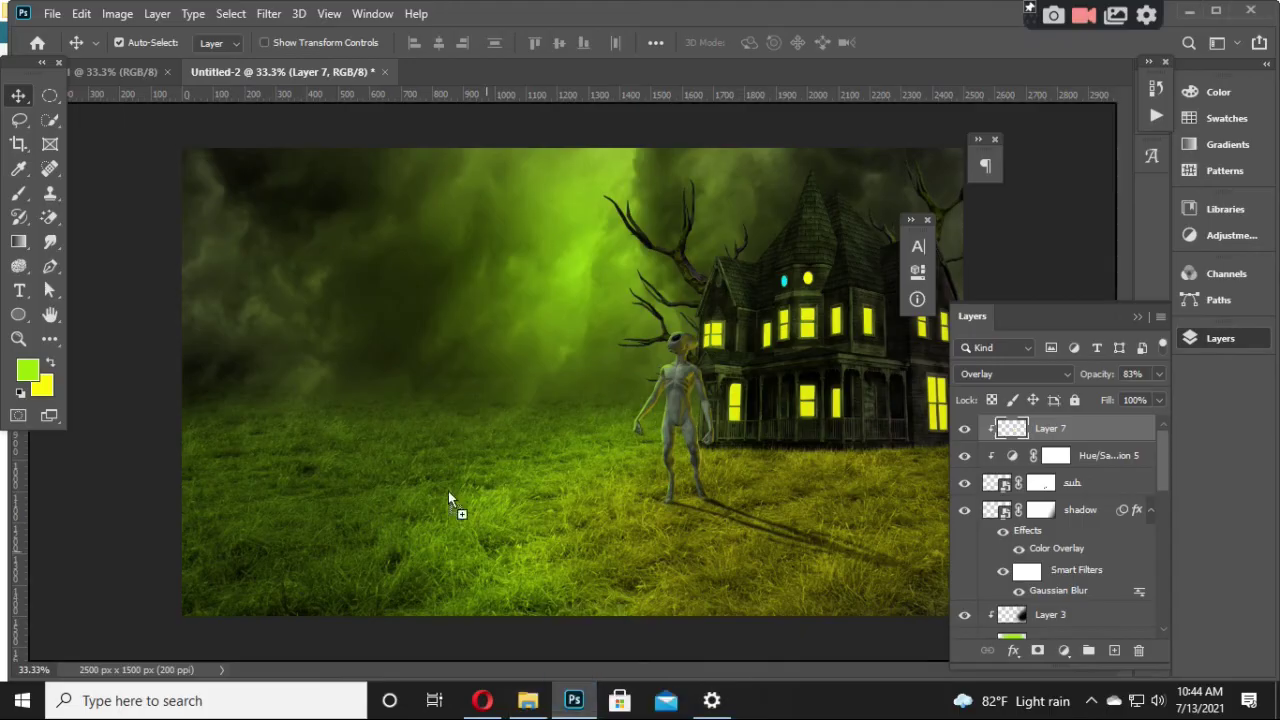
Step: Drop the turtle warrior image into the composite, flip it, and shrink it to about 21%
{"action": "left_click_drag", "start_coordinate": [576, 688], "coordinate": [652, 515]}
{"action": "right_click", "coordinate": [628, 487]}
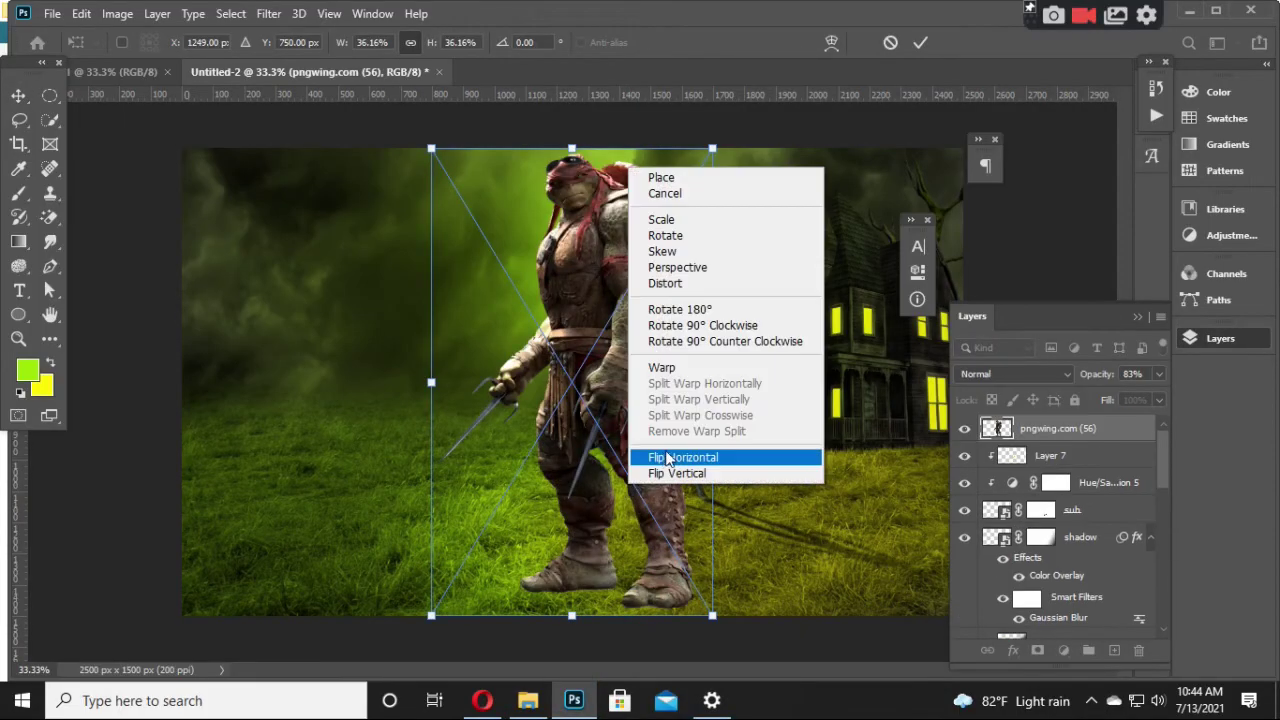
{"action": "left_click", "coordinate": [672, 458]}
{"action": "left_click_drag", "start_coordinate": [497, 442], "coordinate": [467, 442]}
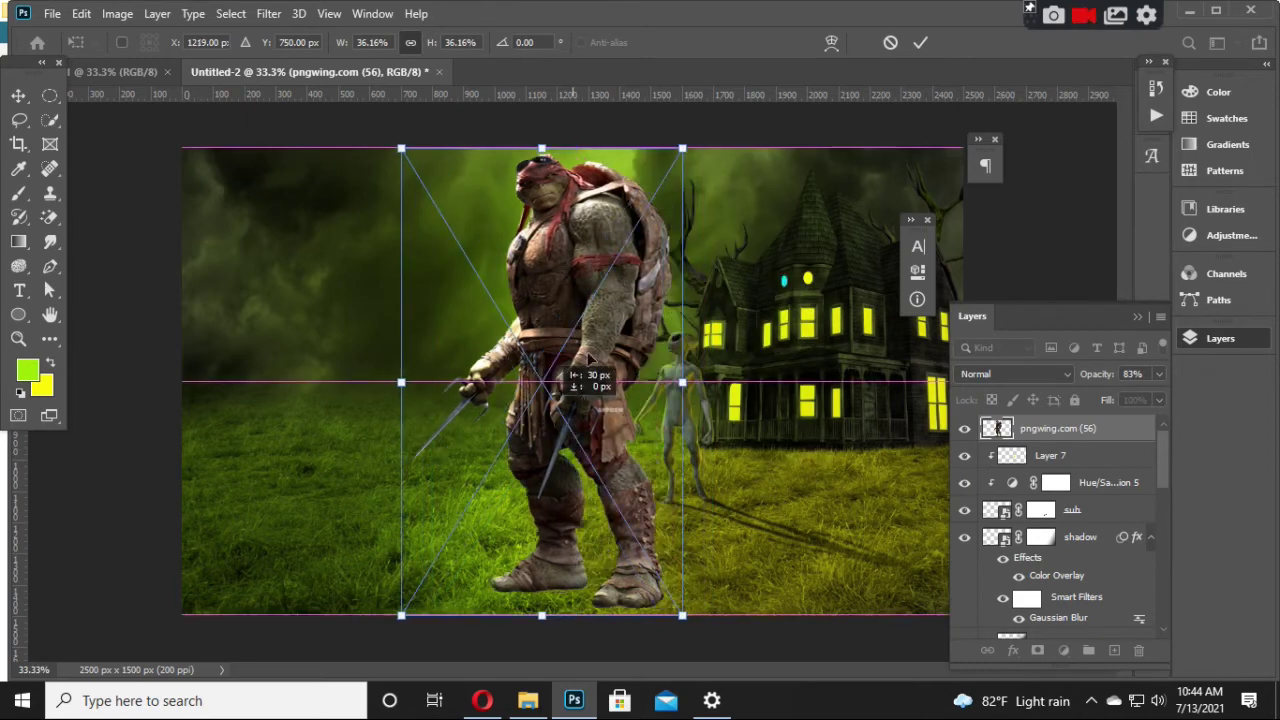
{"action": "left_click_drag", "start_coordinate": [684, 146], "coordinate": [566, 340]}
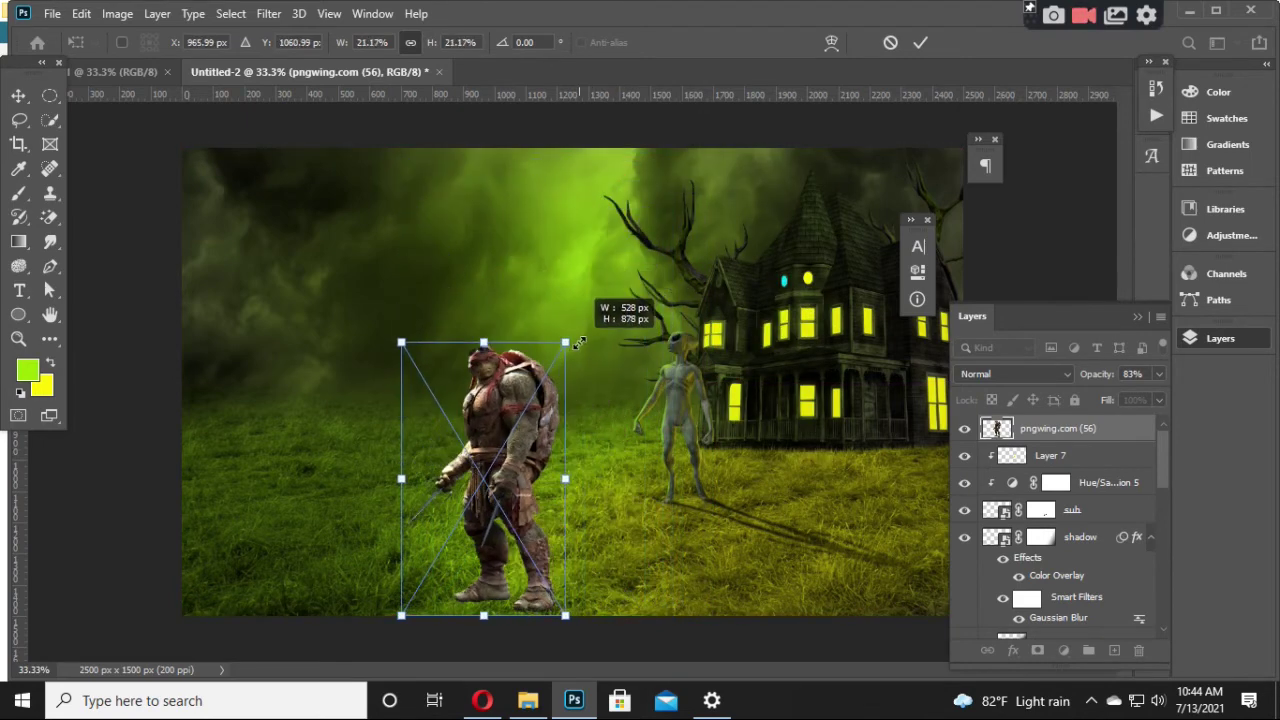
{"action": "left_click_drag", "start_coordinate": [526, 436], "coordinate": [533, 343]}
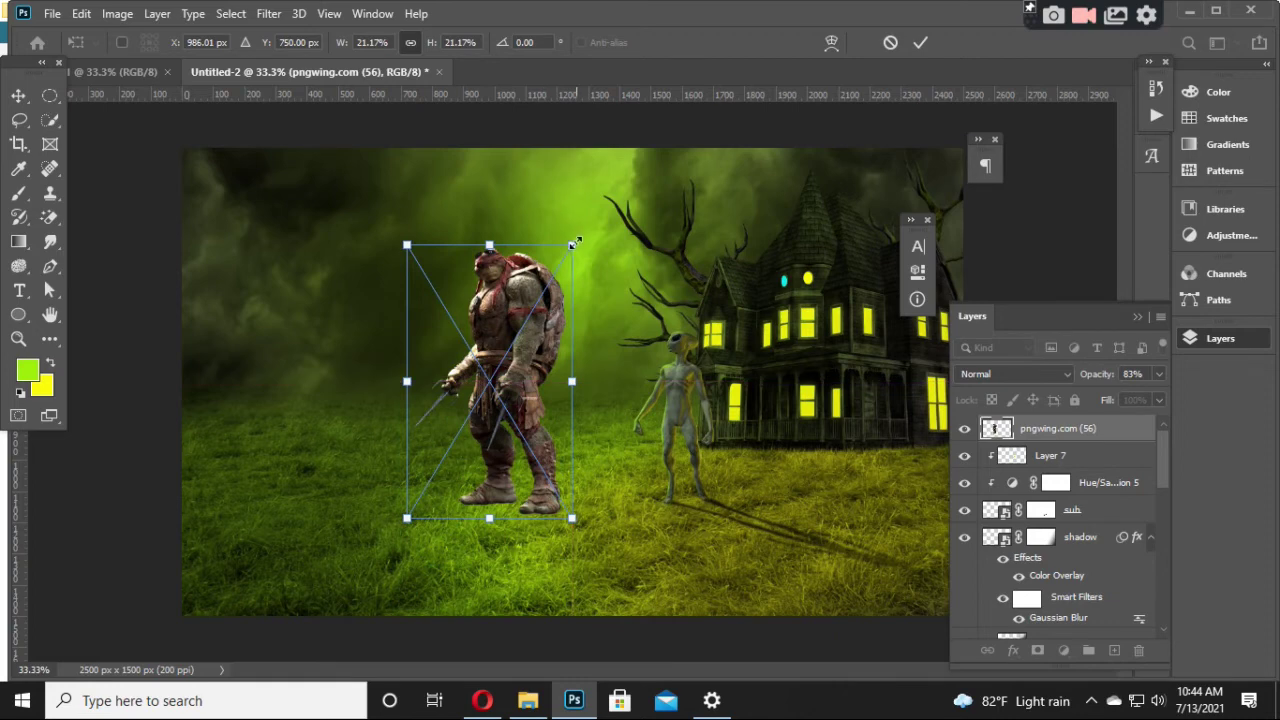
{"action": "left_click_drag", "start_coordinate": [571, 244], "coordinate": [562, 260]}
Step: Flip the turtle to face the alien, scale it to about 17.5% on the grass, and commit
{"action": "right_click", "coordinate": [574, 403]}
{"action": "left_click", "coordinate": [575, 355]}
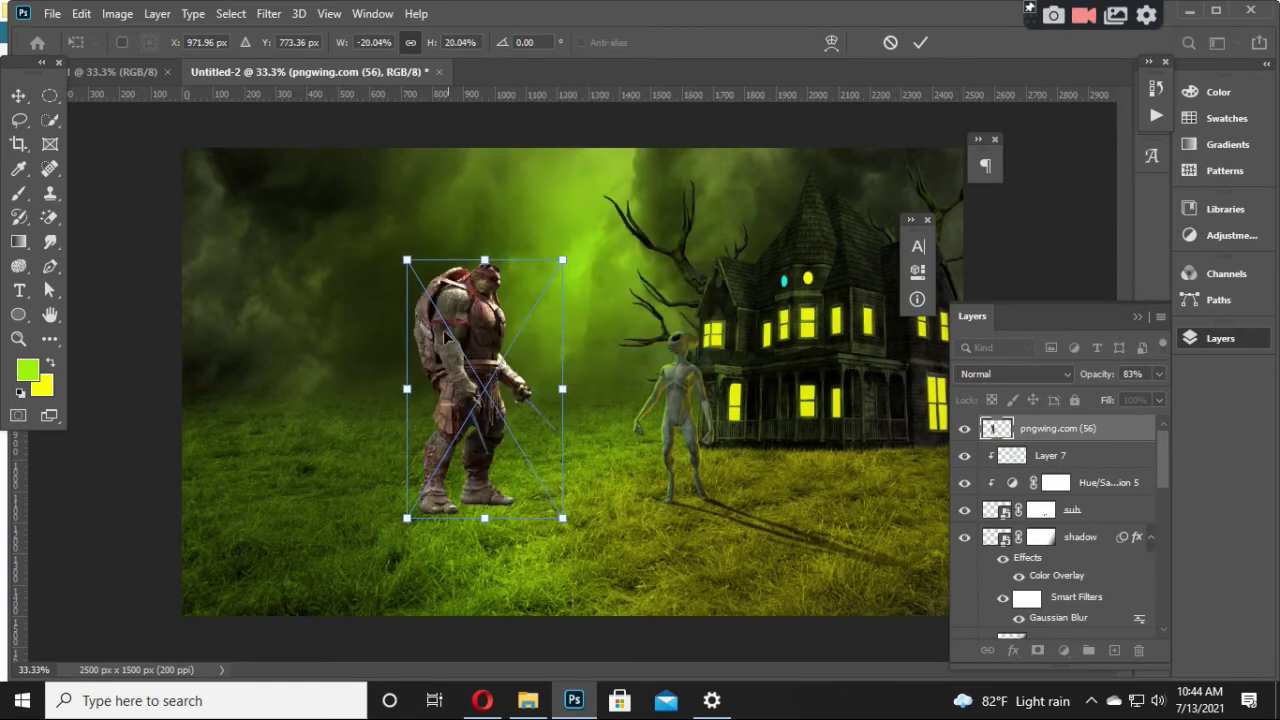
{"action": "mouse_move", "coordinate": [418, 258]}
{"action": "left_mouse_down"}
{"action": "mouse_move", "coordinate": [465, 303]}
{"action": "mouse_move", "coordinate": [427, 285]}
{"action": "left_mouse_up"}
{"action": "left_click_drag", "start_coordinate": [492, 356], "coordinate": [484, 361]}
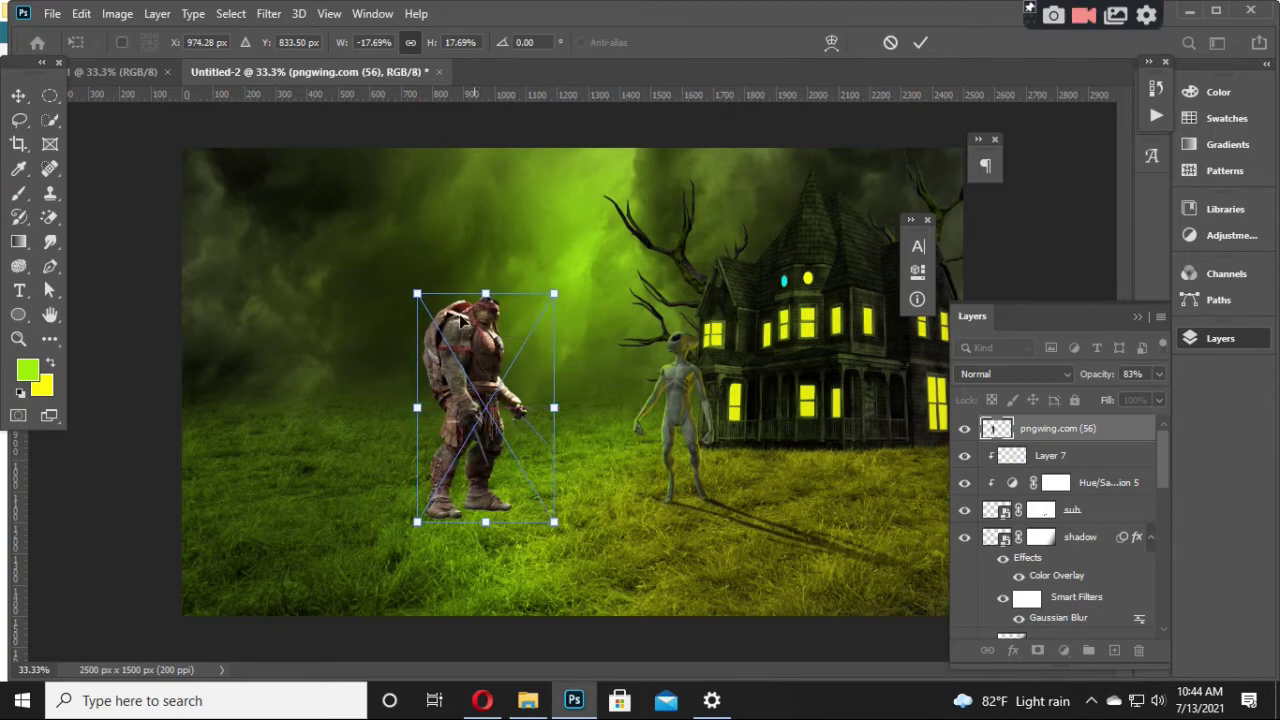
{"action": "left_click_drag", "start_coordinate": [417, 294], "coordinate": [436, 327]}
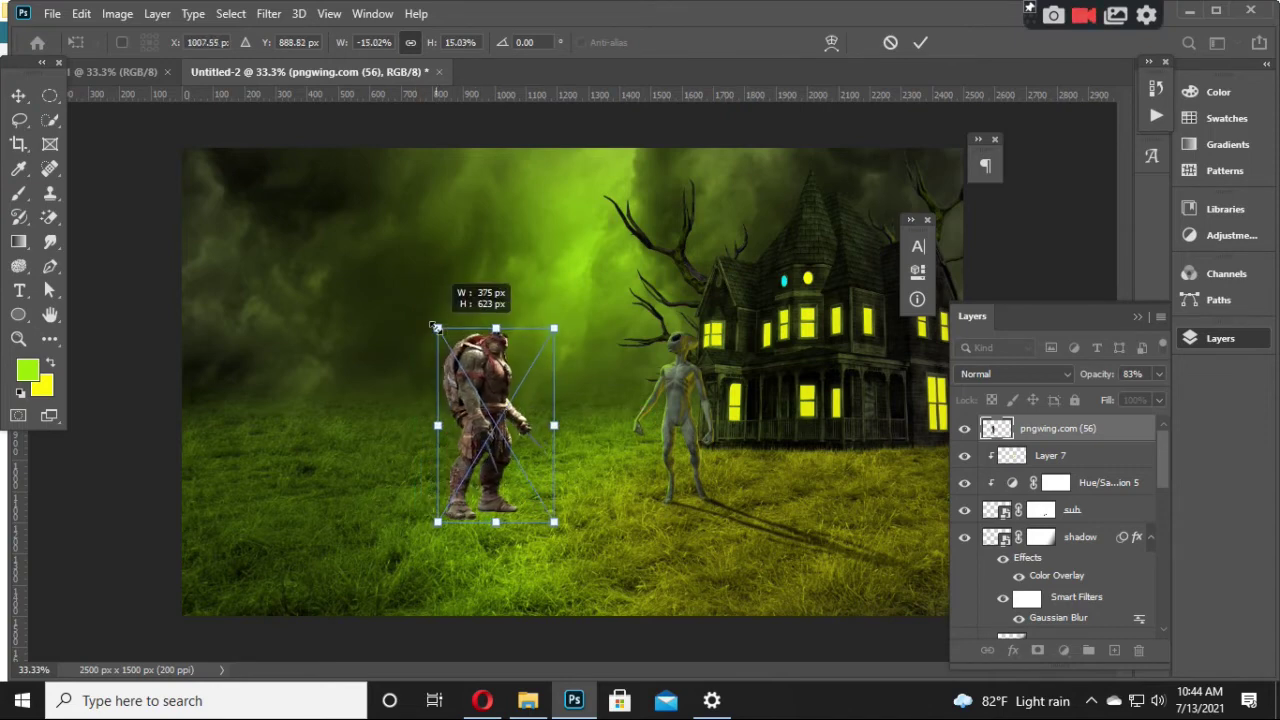
{"action": "left_click_drag", "start_coordinate": [436, 327], "coordinate": [418, 296]}
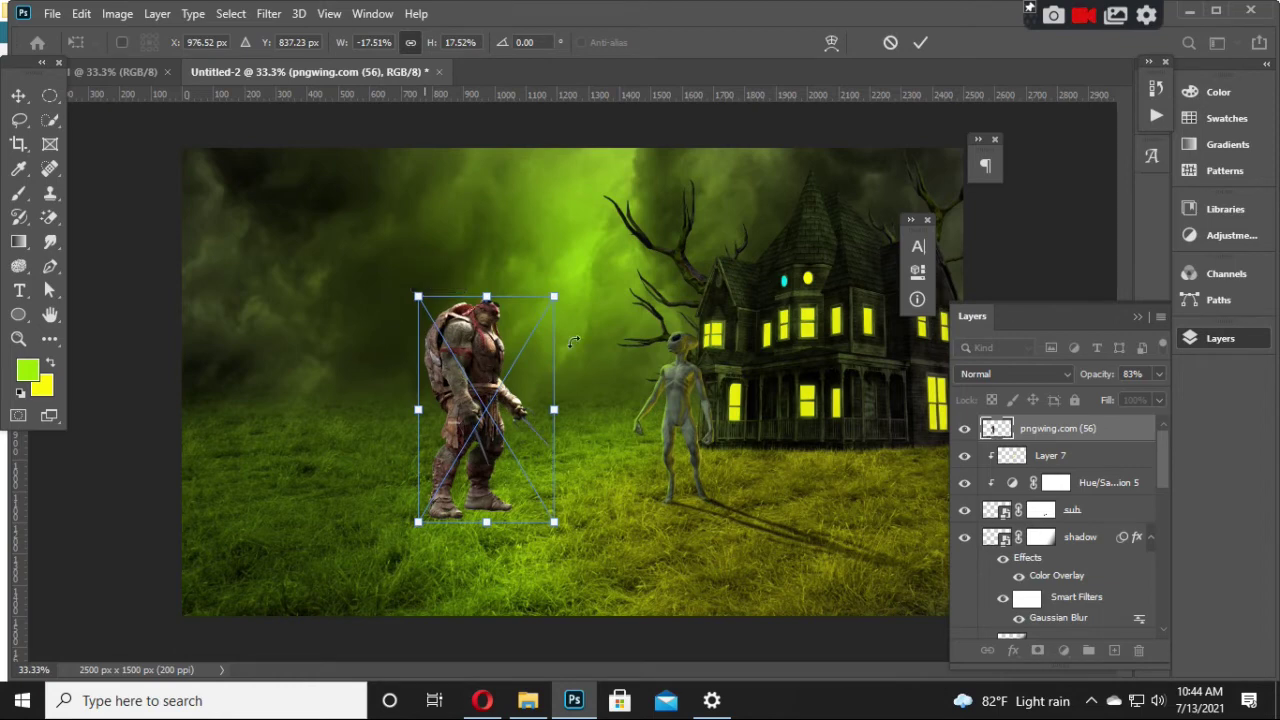
{"action": "key", "text": "Return"}
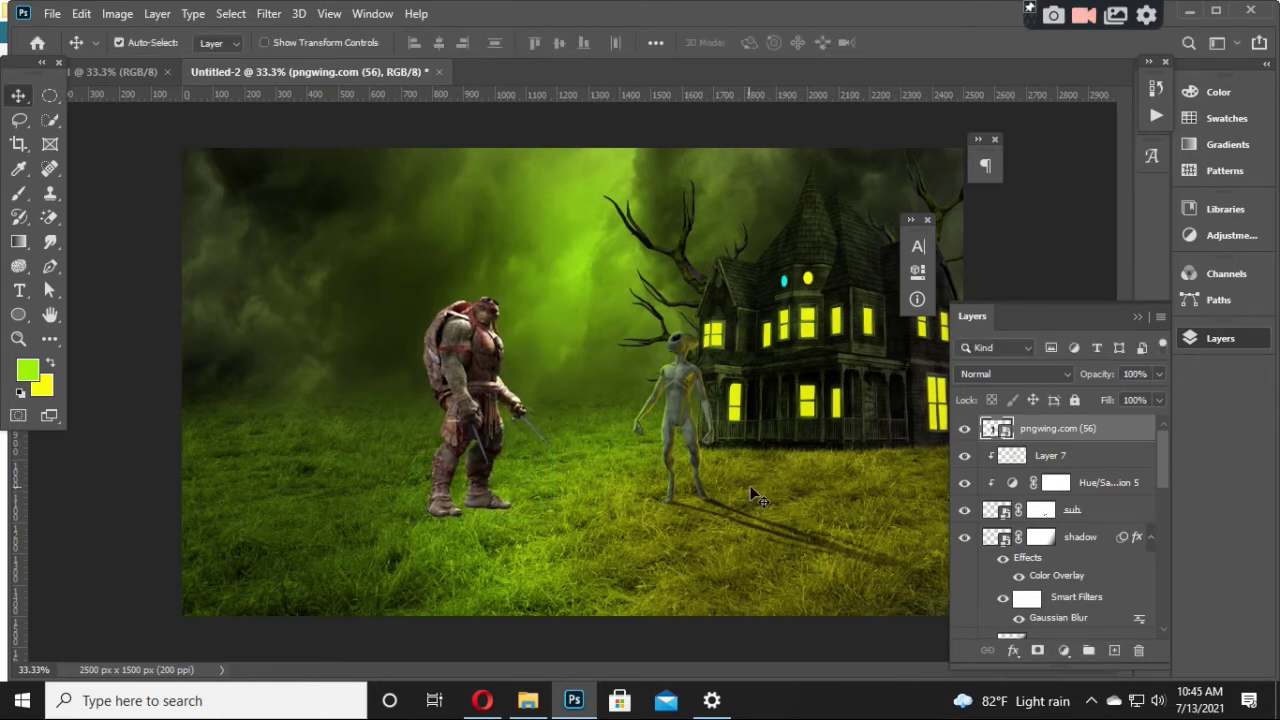
{"action": "left_click", "coordinate": [964, 429]}
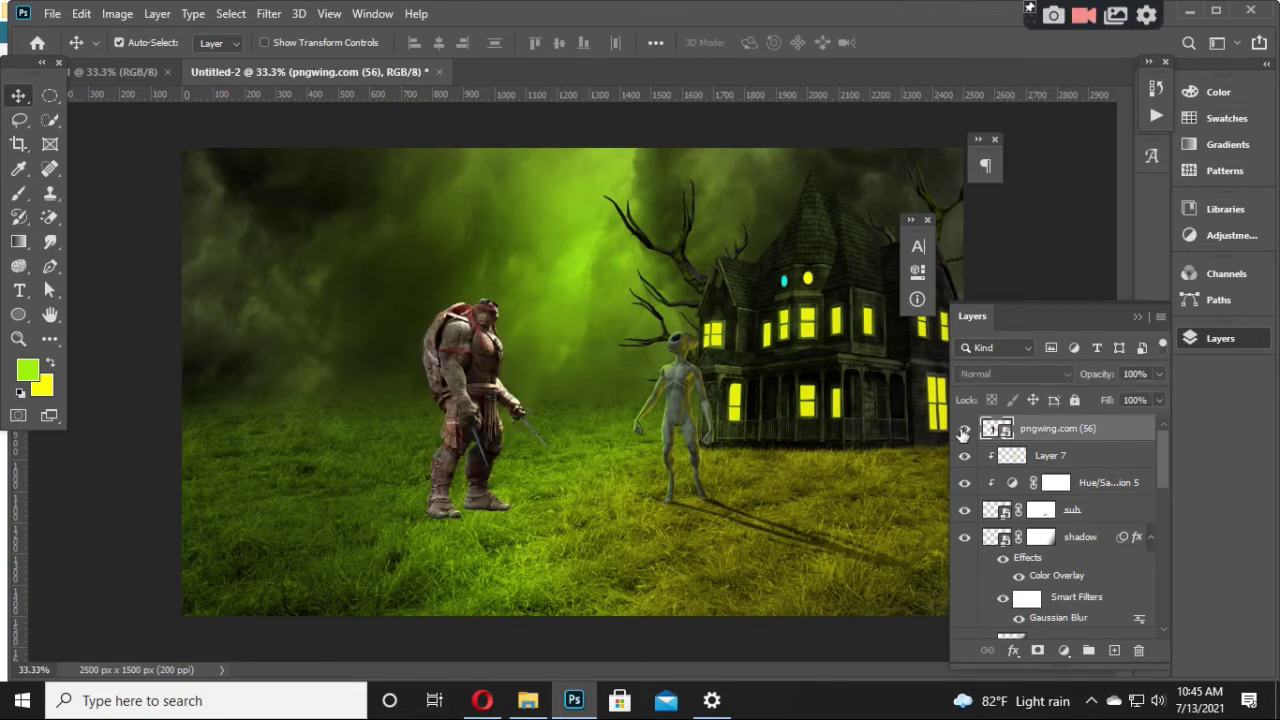
{"action": "key", "text": "ctrl+plus"}
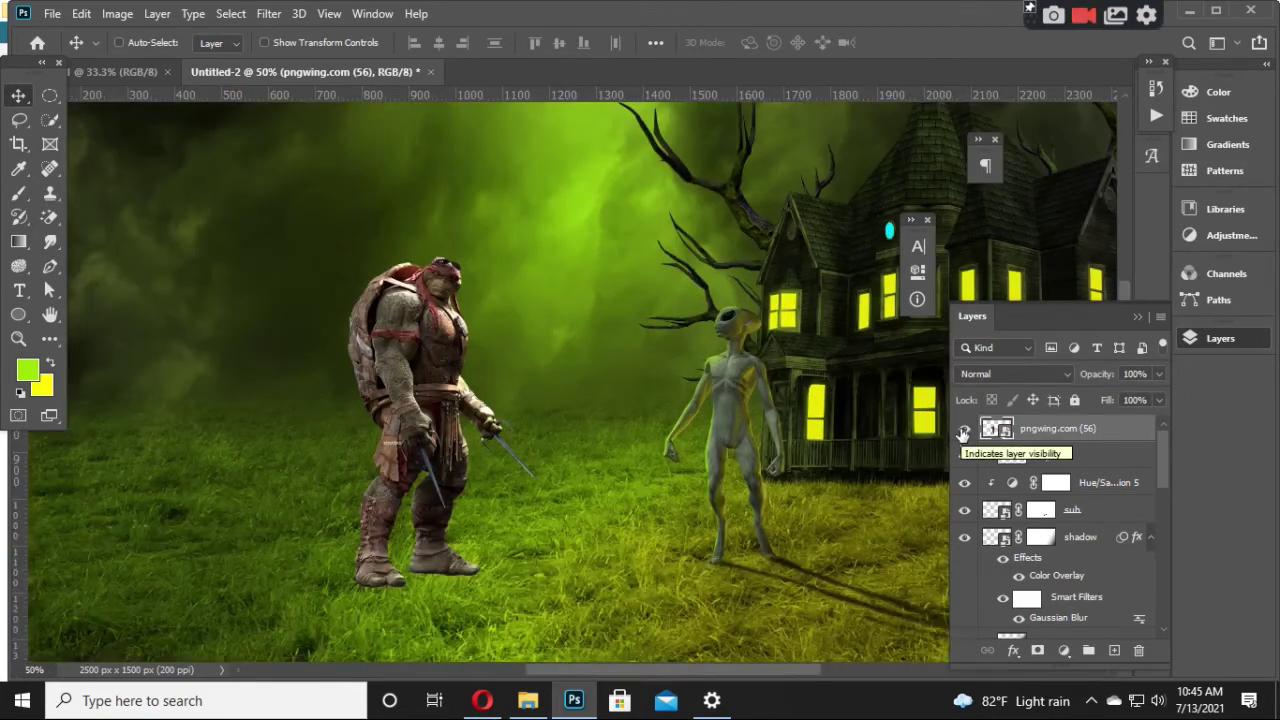
{"action": "key", "text": "ctrl+minus"}
{"action": "key", "text": "ctrl+minus"}
{"action": "key", "text": "ctrl+minus"}
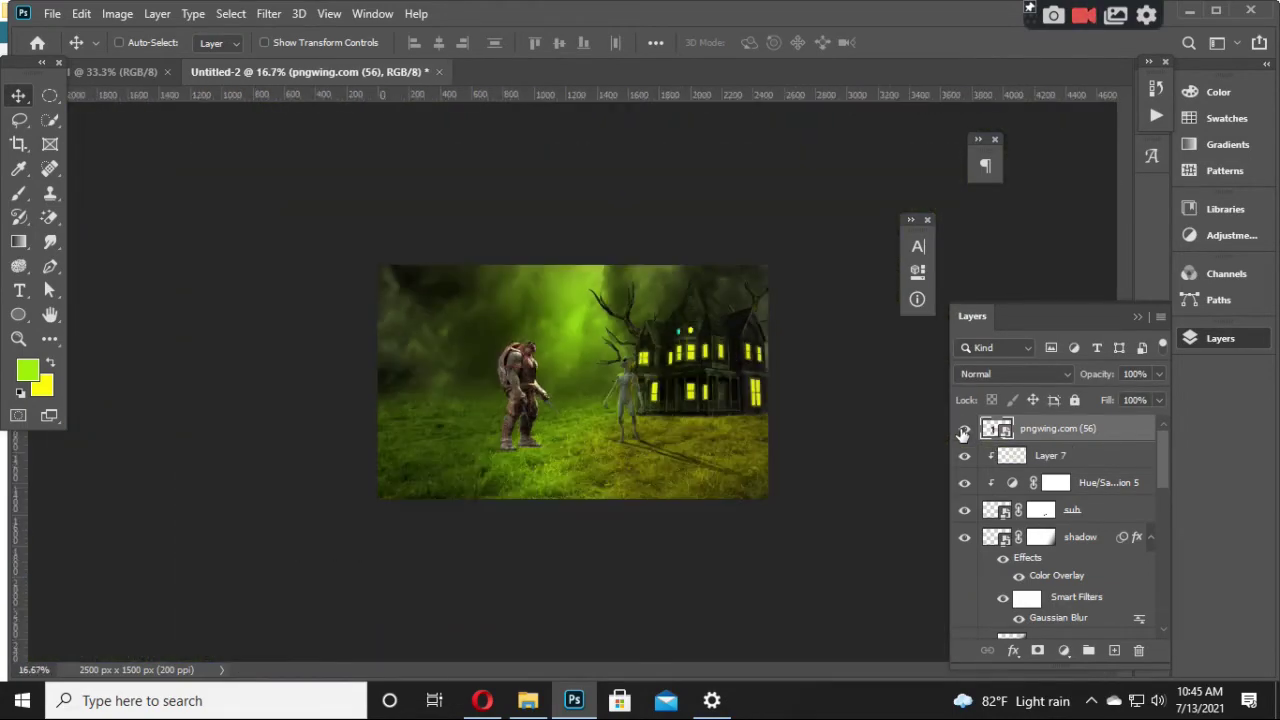
{"action": "key", "text": "ctrl+plus"}
{"action": "key", "text": "ctrl+plus"}
{"action": "key", "text": "ctrl+plus"}
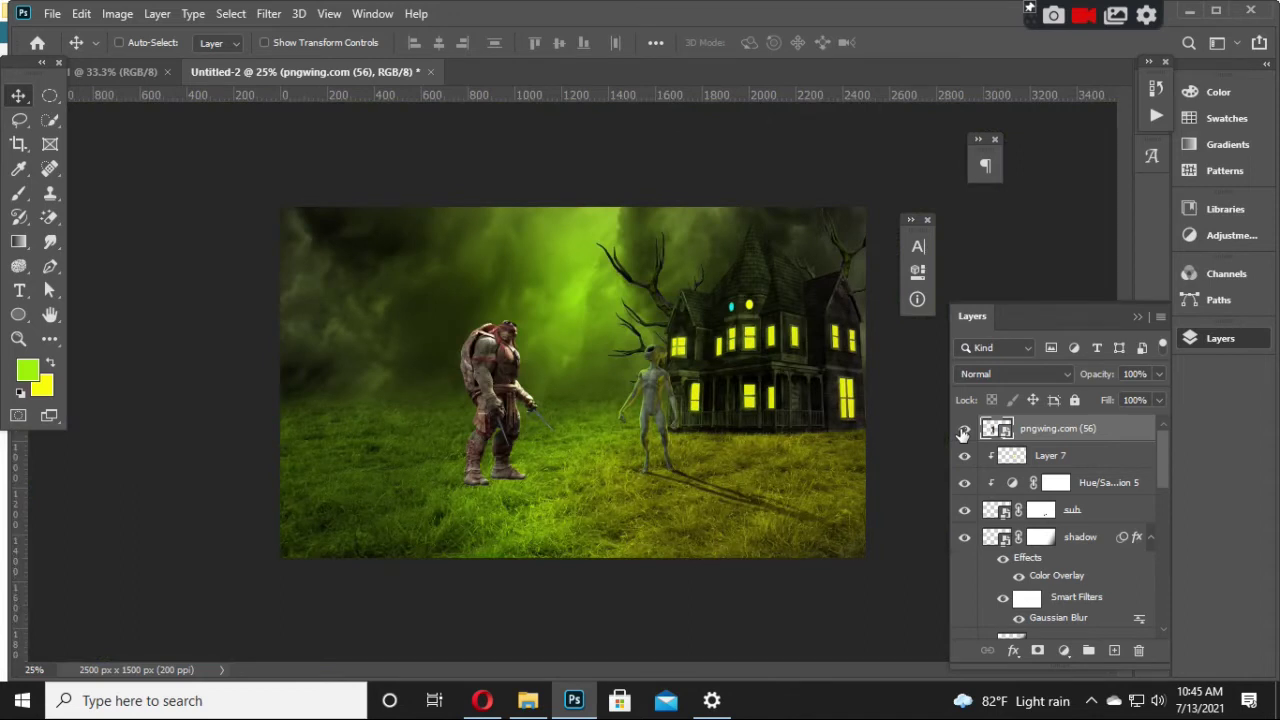
Step: Clip a Hue/Saturation adjustment to the turtle with Hue +74 and Lightness -36
{"action": "left_click", "coordinate": [1063, 650]}
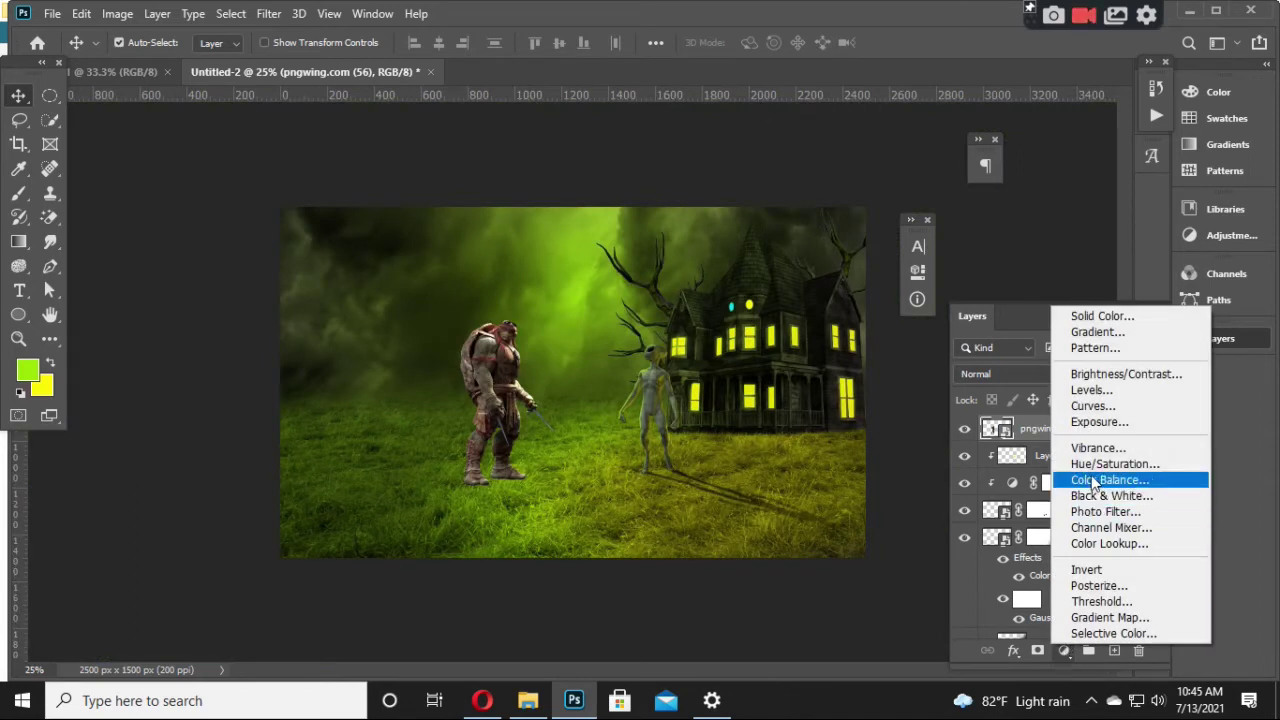
{"action": "left_click", "coordinate": [1114, 464]}
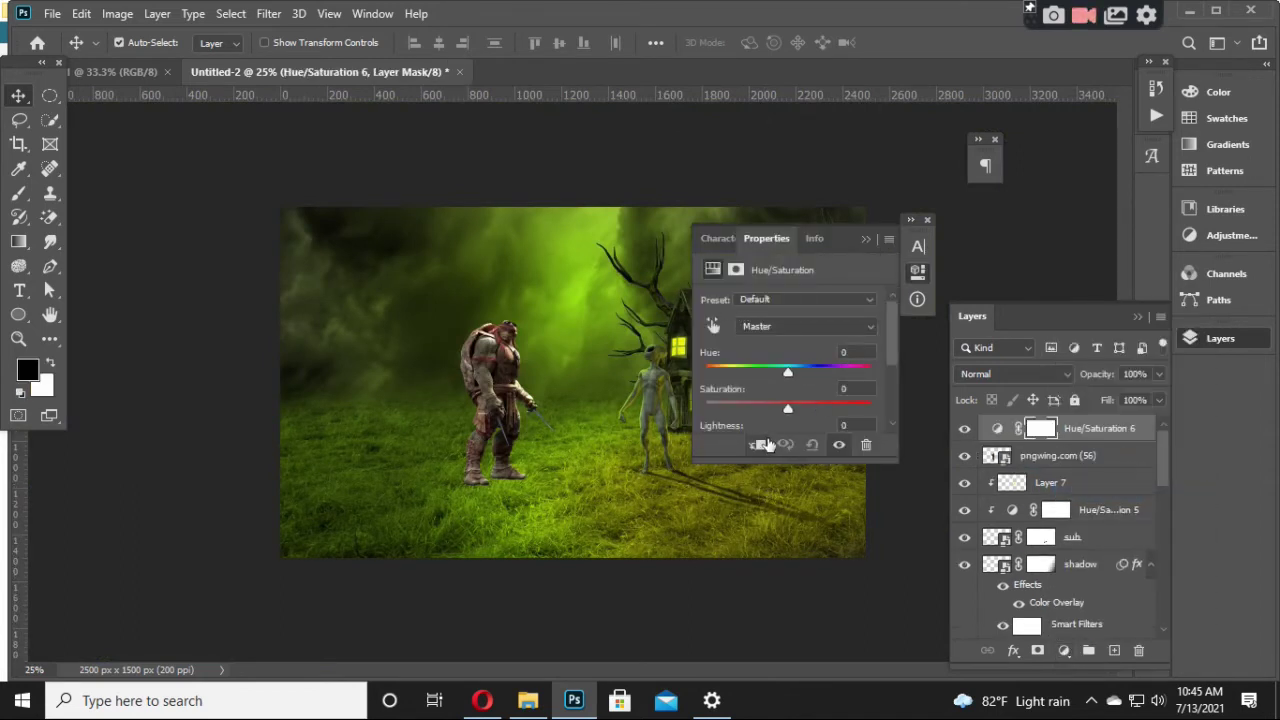
{"action": "left_click", "coordinate": [760, 444]}
{"action": "left_click_drag", "start_coordinate": [787, 372], "coordinate": [844, 386]}
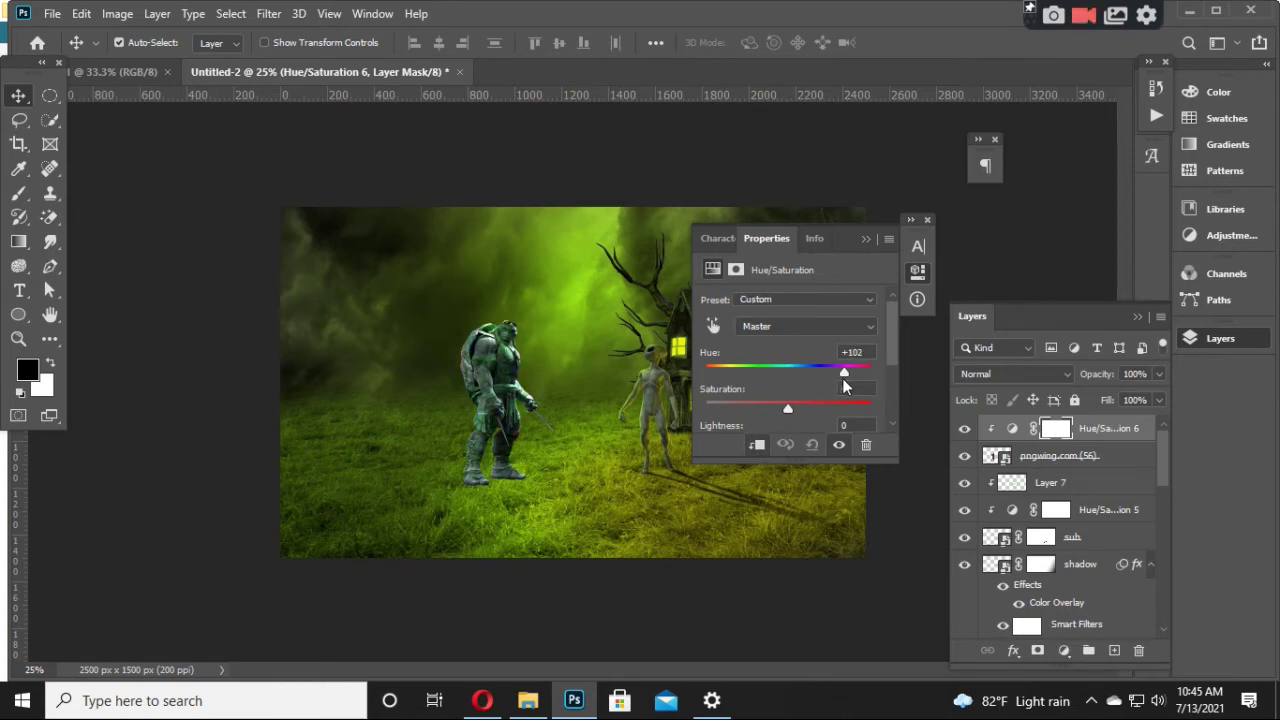
{"action": "left_click_drag", "start_coordinate": [844, 386], "coordinate": [835, 398]}
{"action": "scroll", "coordinate": [820, 400], "scroll_direction": "down", "scroll_amount": 1}
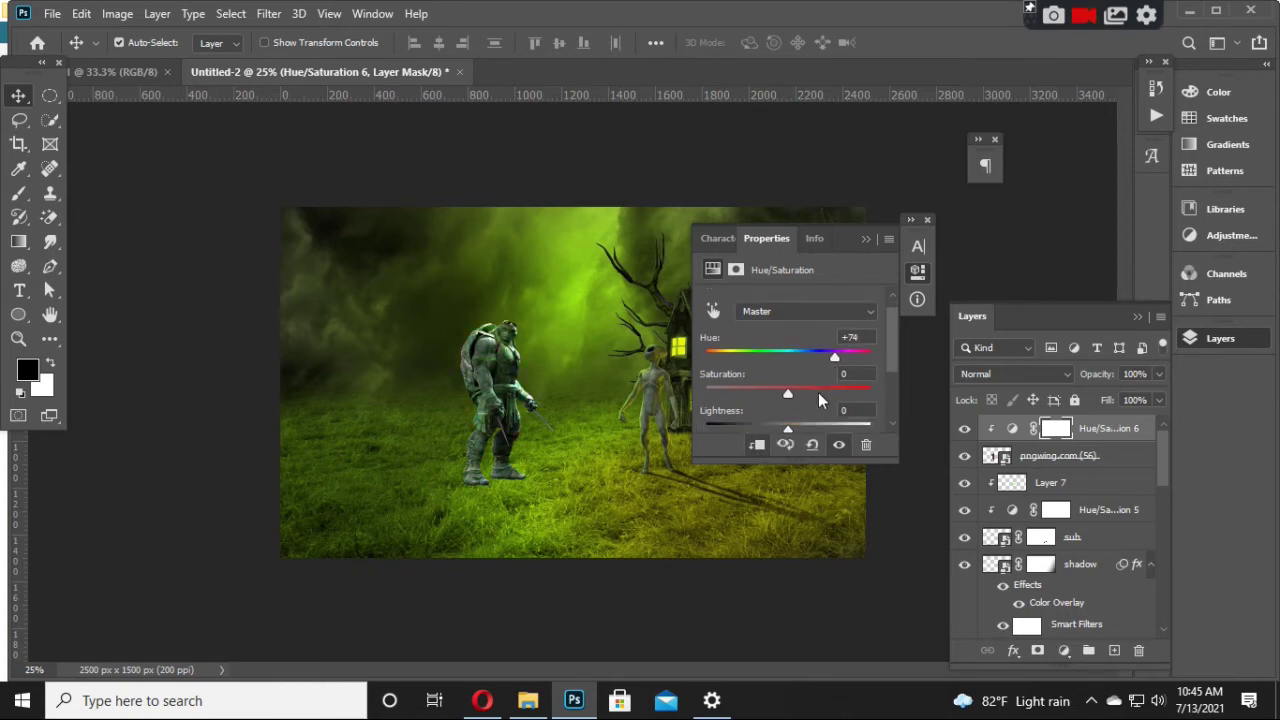
{"action": "scroll", "coordinate": [787, 424], "scroll_direction": "down", "scroll_amount": 1}
{"action": "mouse_move", "coordinate": [767, 419]}
{"action": "left_mouse_down"}
{"action": "mouse_move", "coordinate": [752, 418]}
{"action": "mouse_move", "coordinate": [767, 418]}
{"action": "left_mouse_up"}
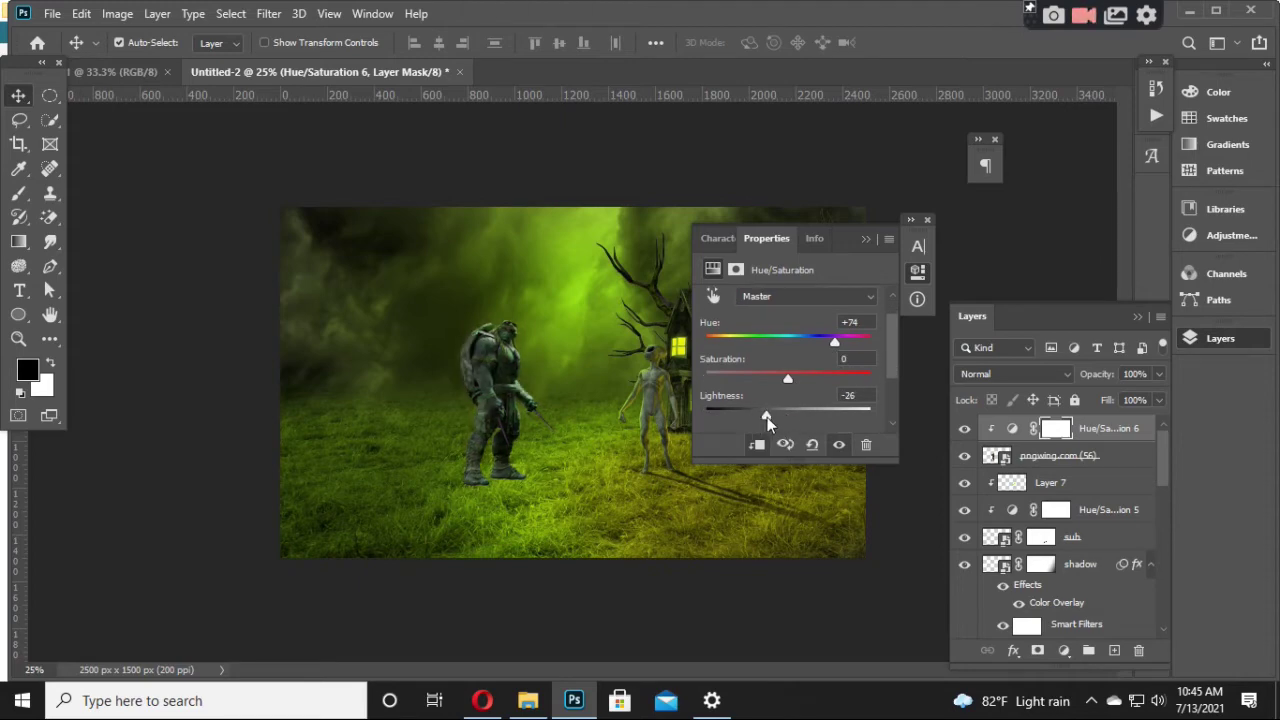
{"action": "left_click", "coordinate": [863, 239]}
Step: Compare the turtle with and without the tint, then select the turtle layer
{"action": "left_click", "coordinate": [965, 428]}
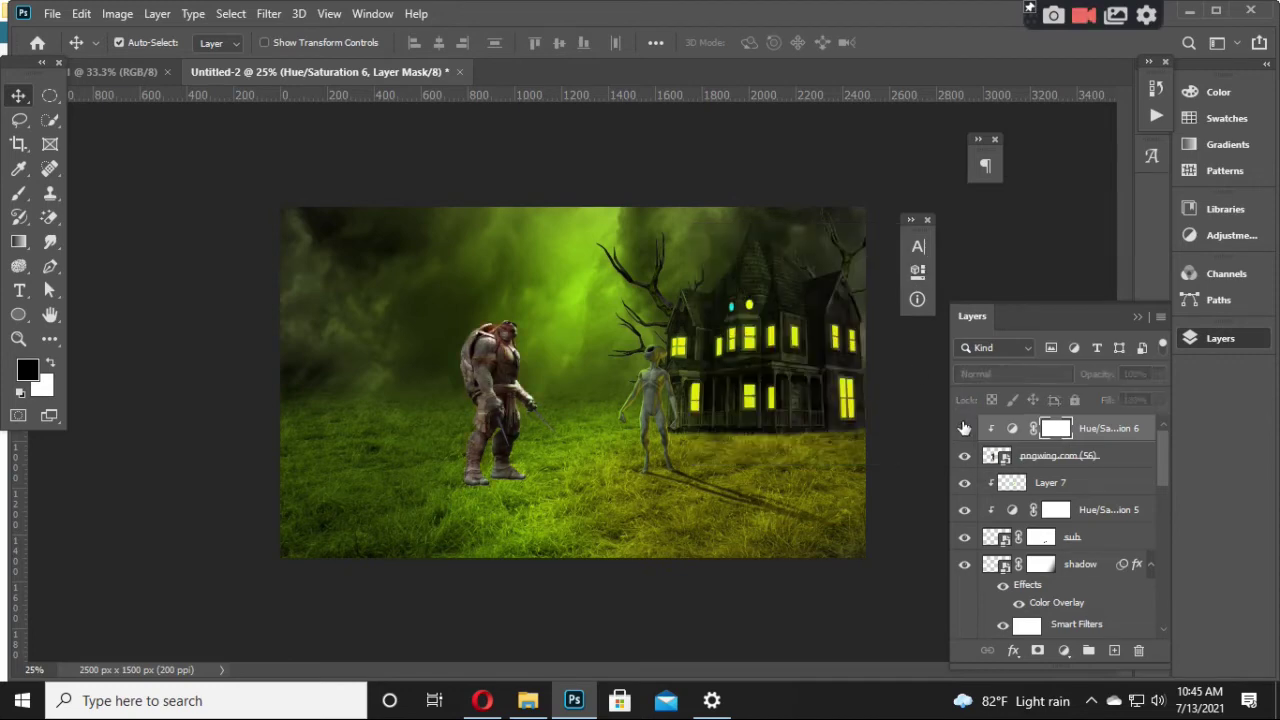
{"action": "left_click", "coordinate": [965, 428]}
{"action": "left_click", "coordinate": [1050, 465]}
Step: Add a layer mask to the turtle layer and pick a soft 90 px brush
{"action": "left_click", "coordinate": [1037, 650]}
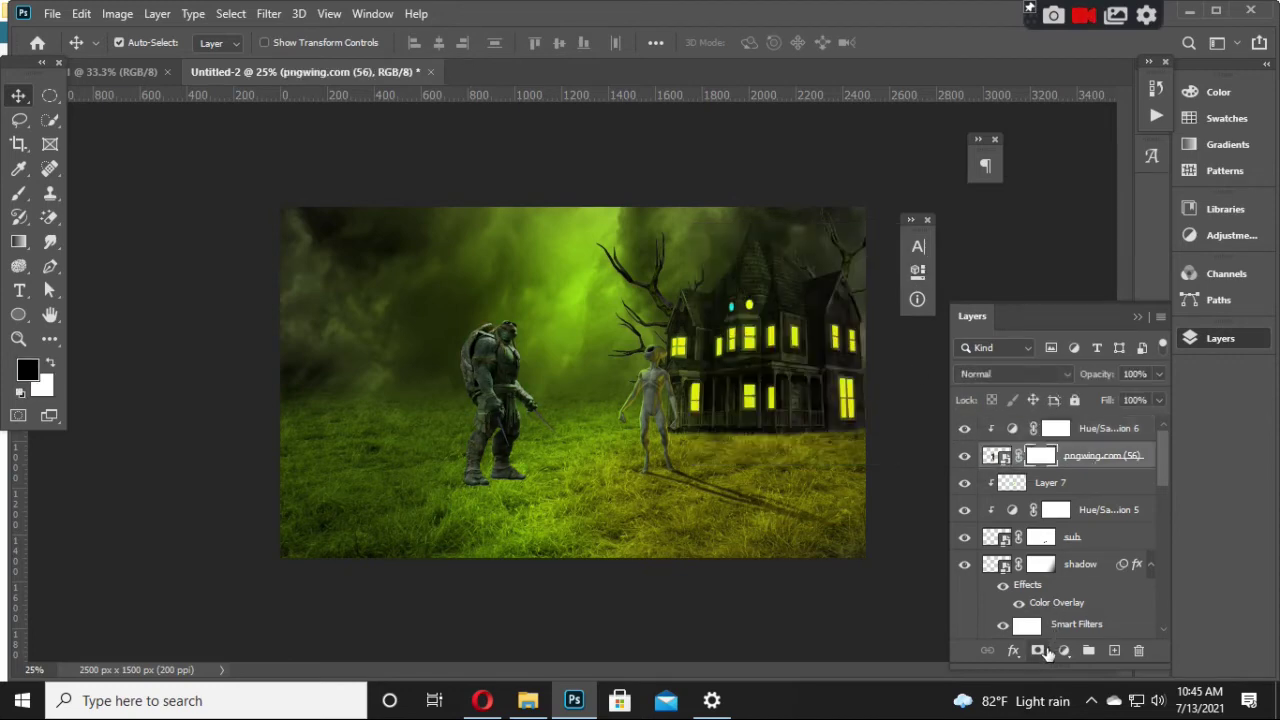
{"action": "left_click", "coordinate": [19, 194]}
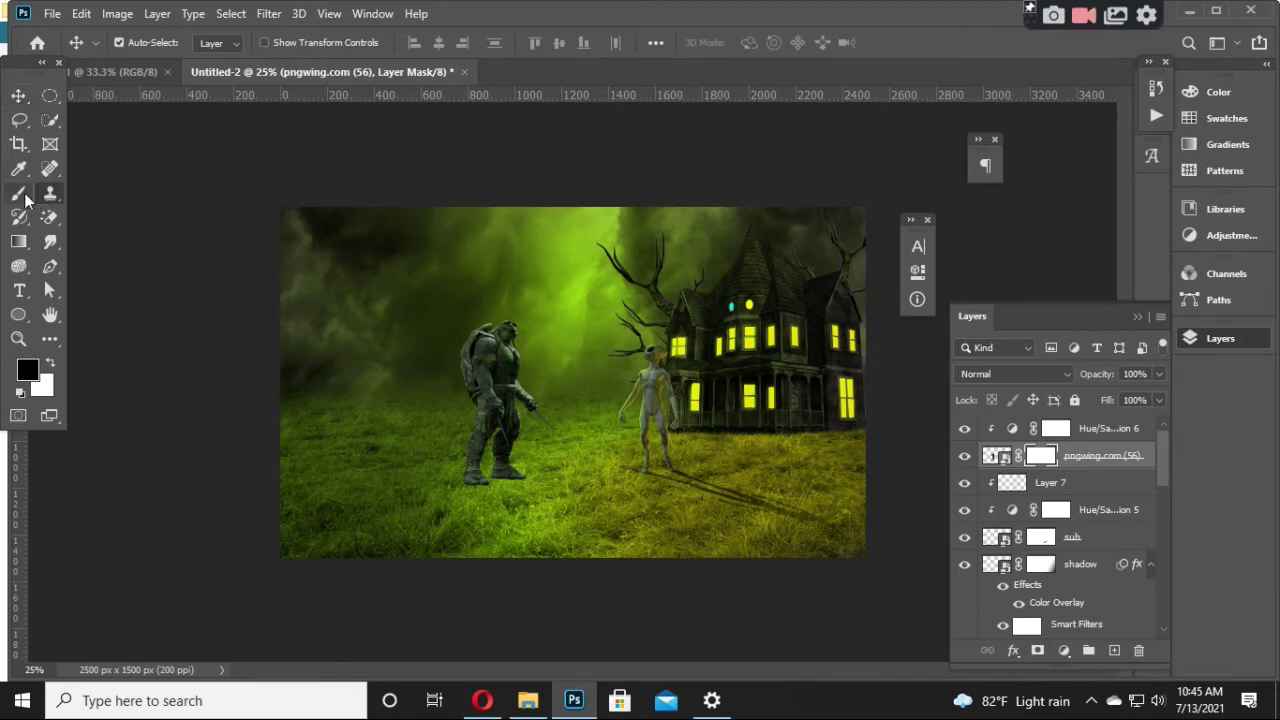
{"action": "right_click", "coordinate": [455, 302]}
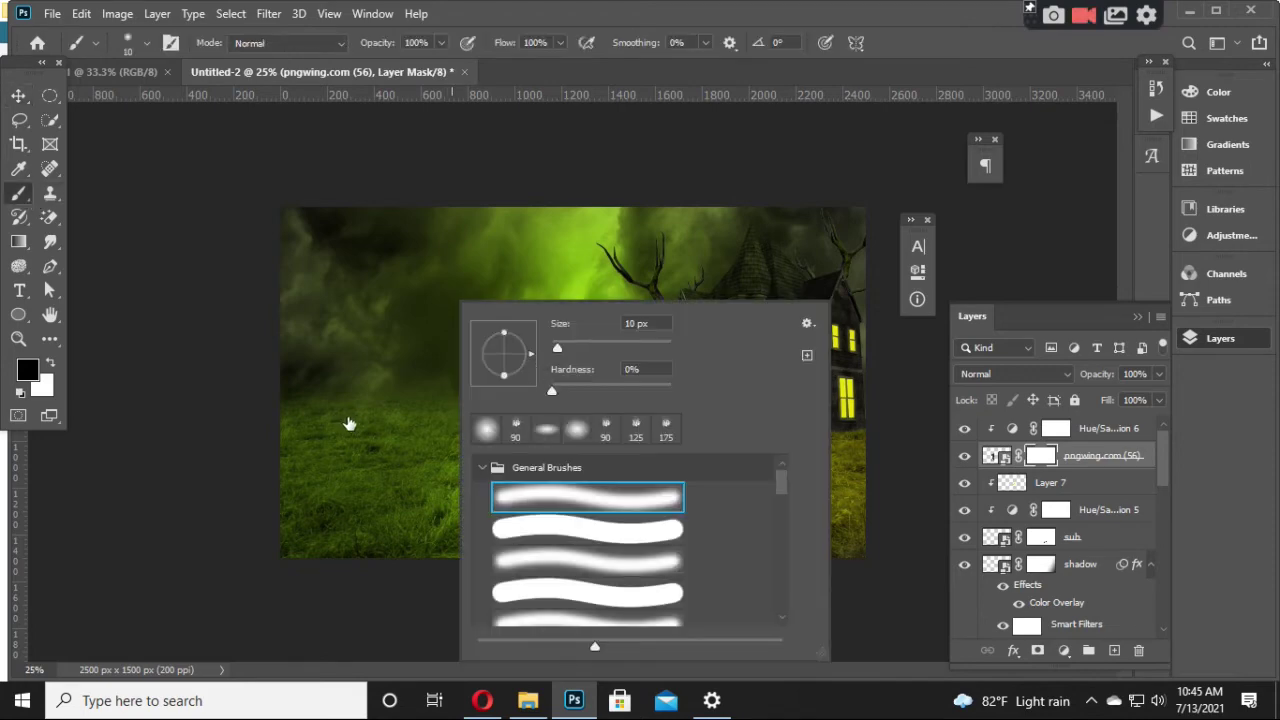
{"action": "left_click", "coordinate": [530, 430]}
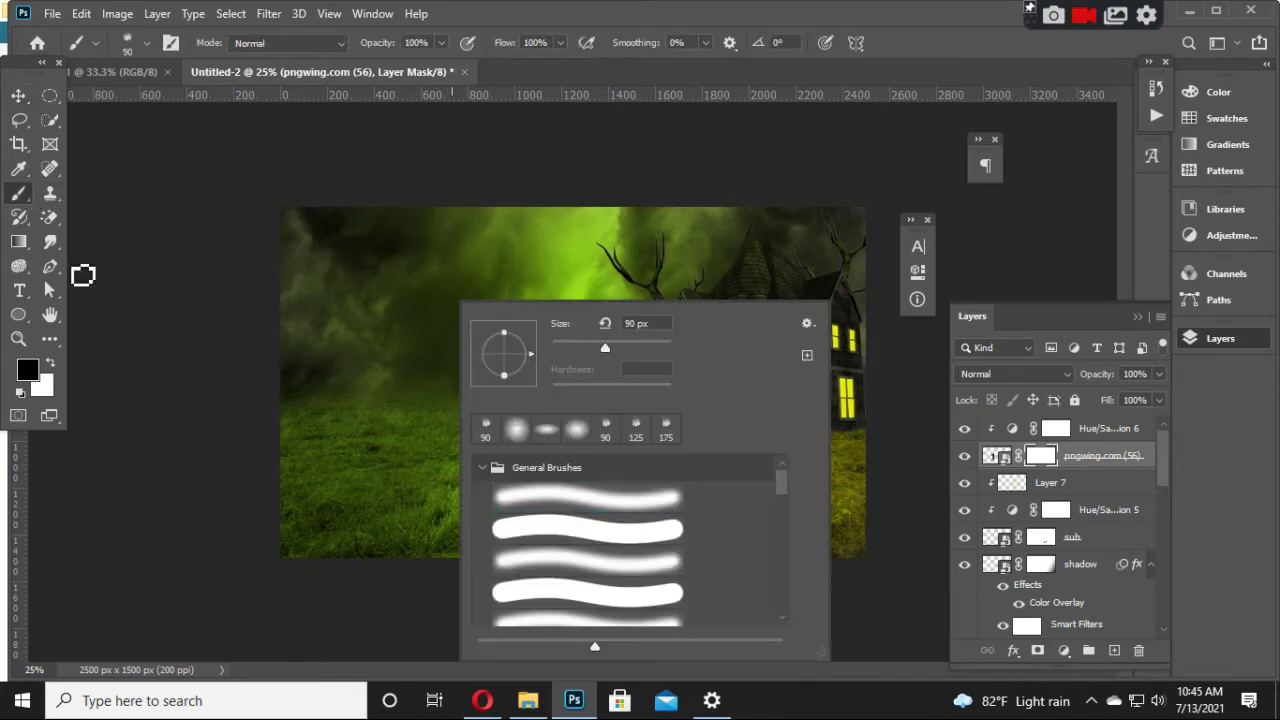
{"action": "left_click", "coordinate": [20, 97]}
Step: Paint black on the mask over the boot bottoms so they sit behind the grass
{"action": "key", "text": "ctrl+plus"}
{"action": "key", "text": "ctrl+plus"}
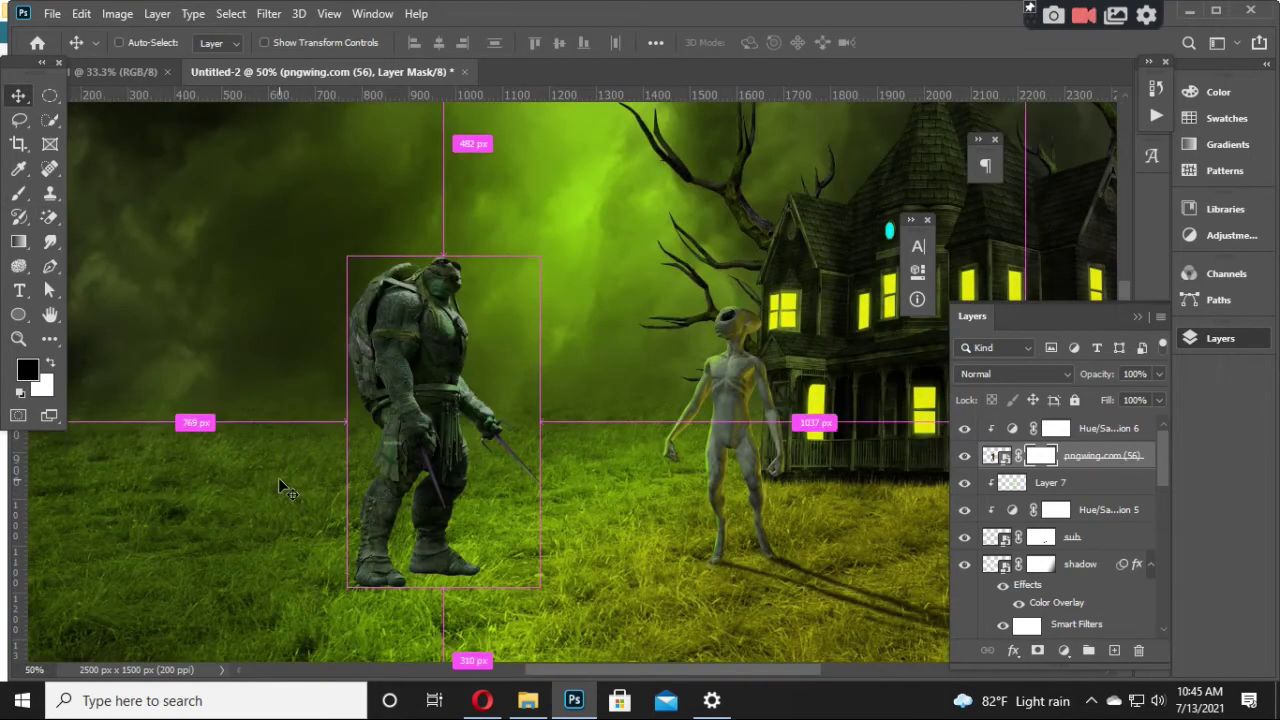
{"action": "left_click", "coordinate": [19, 193]}
{"action": "scroll", "coordinate": [408, 537], "scroll_direction": "down", "scroll_amount": 5}
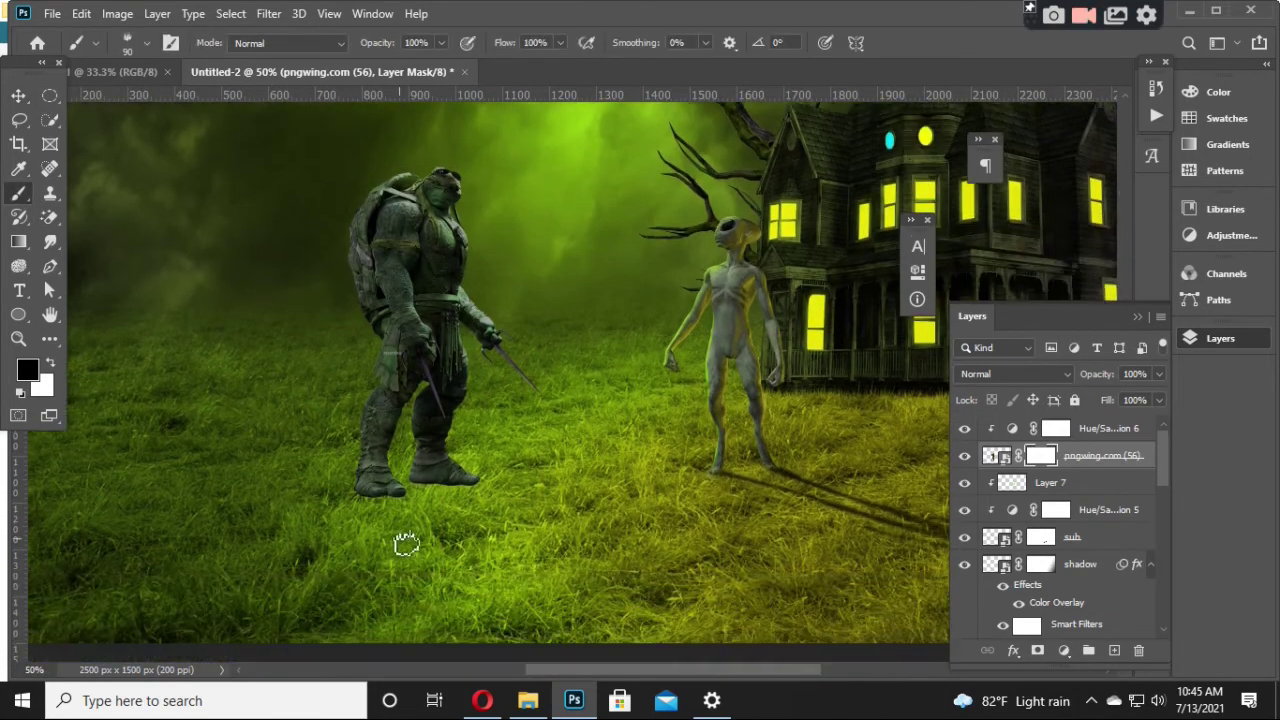
{"action": "key", "text": "bracketright"}
{"action": "key", "text": "bracketright"}
{"action": "key", "text": "bracketright"}
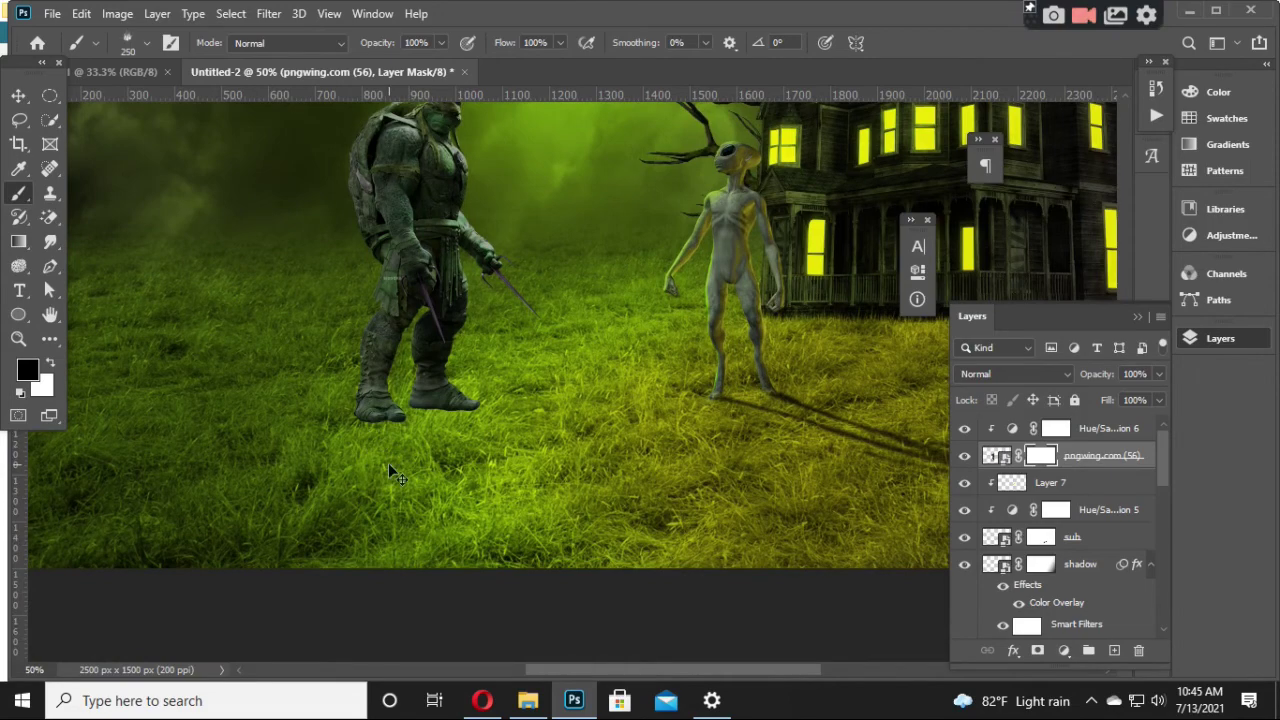
{"action": "key", "text": "ctrl+plus"}
{"action": "key", "text": "ctrl+plus"}
{"action": "key", "text": "bracketleft"}
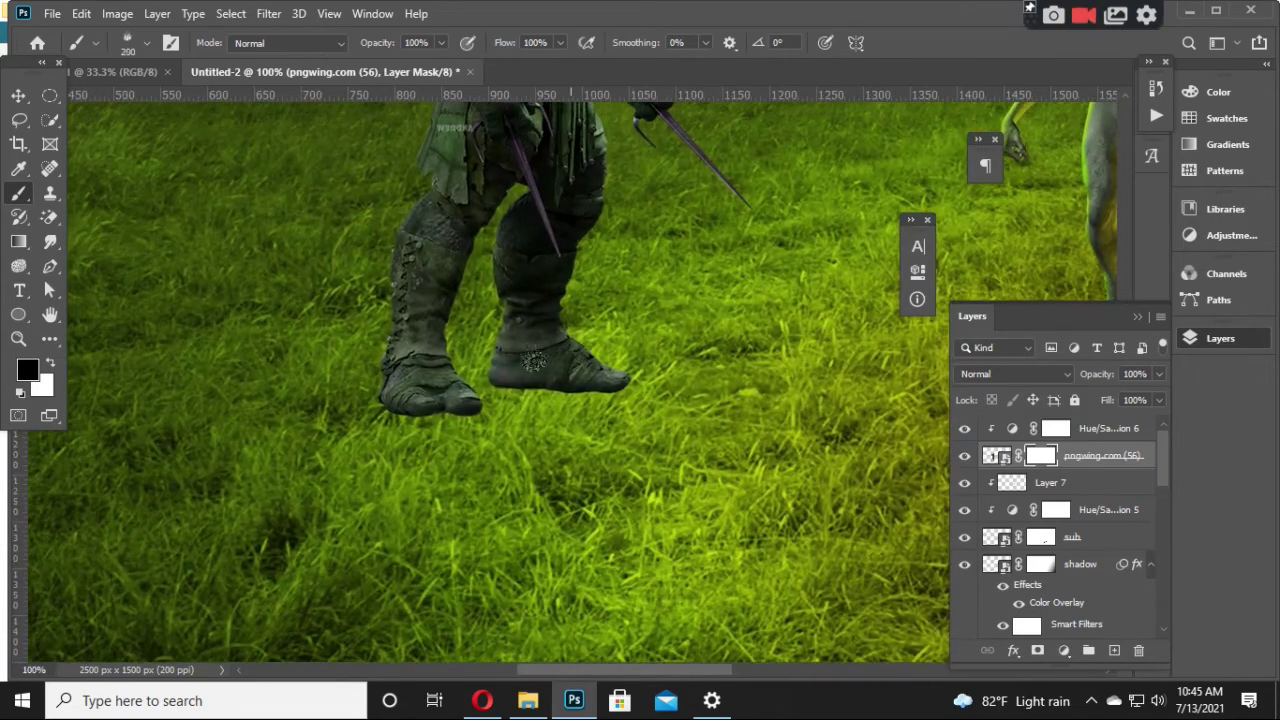
{"action": "key", "text": "bracketleft"}
{"action": "key", "text": "bracketleft"}
{"action": "key", "text": "bracketleft"}
{"action": "left_click_drag", "start_coordinate": [445, 415], "coordinate": [505, 415]}
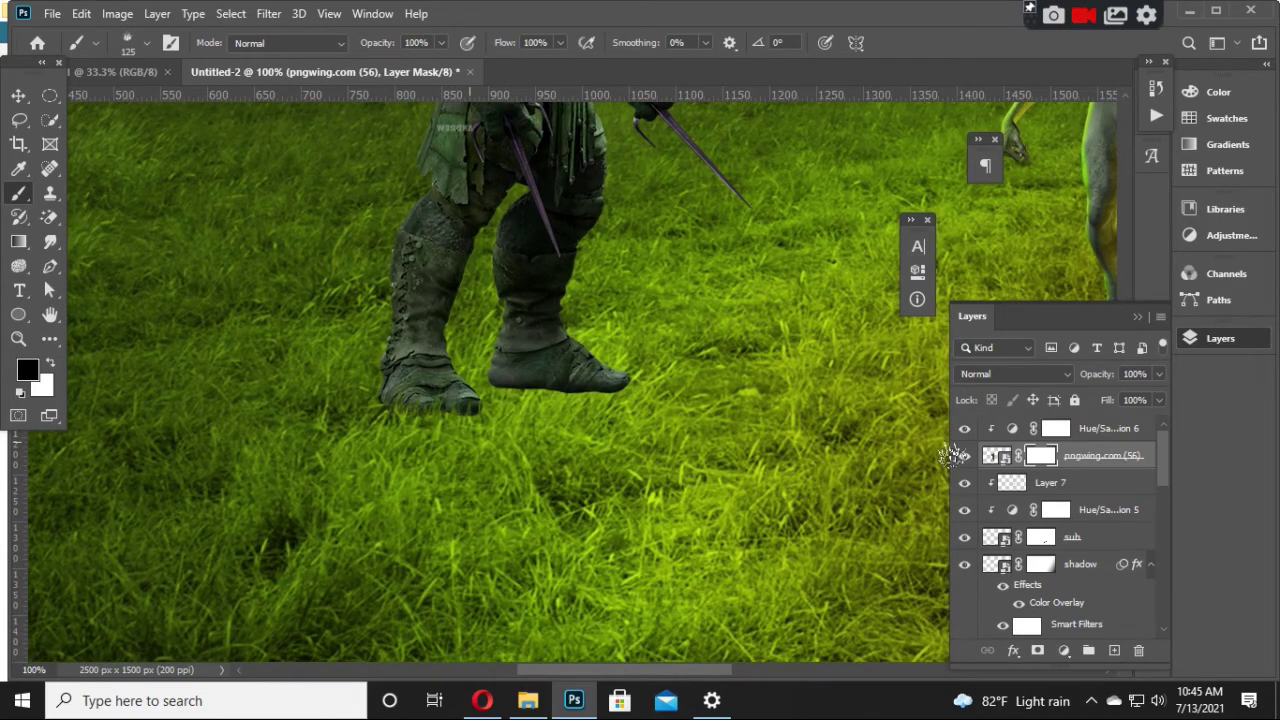
Step: Duplicate the turtle layer, rename the original 'shadow' and hide it
{"action": "key", "text": "ctrl+j"}
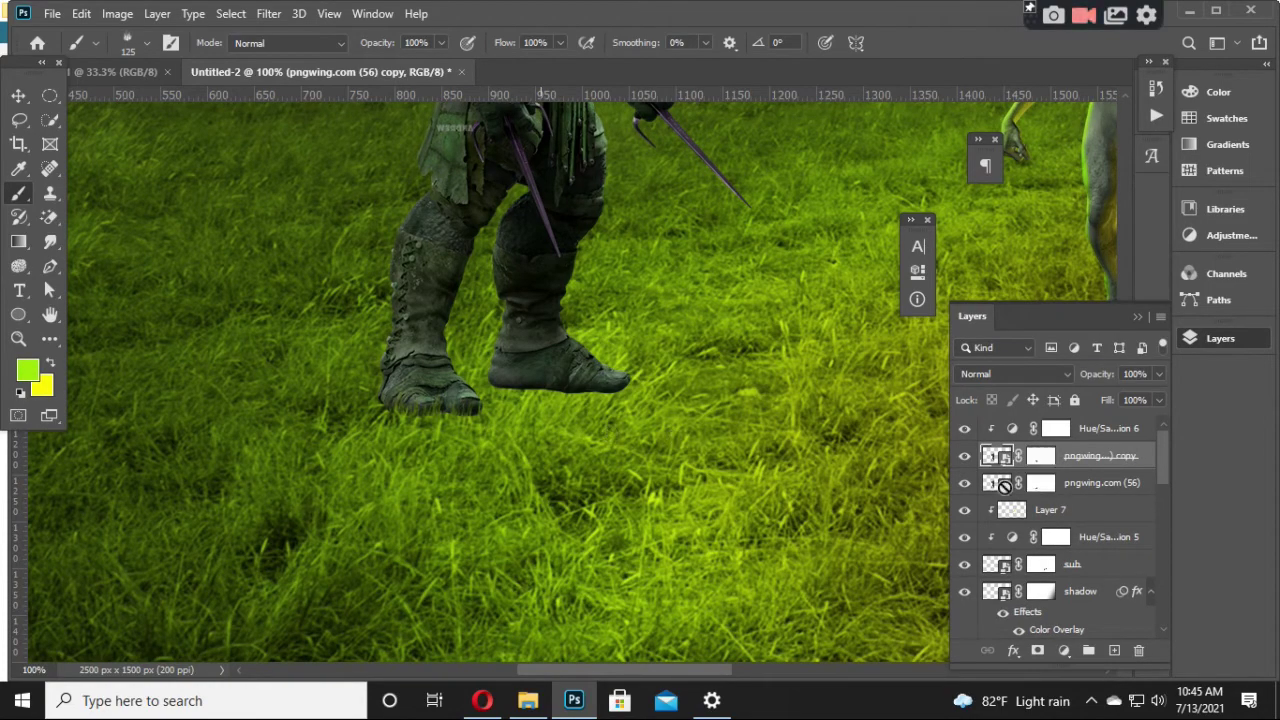
{"action": "mouse_move", "coordinate": [1086, 493]}
{"action": "left_mouse_down"}
{"action": "mouse_move", "coordinate": [1130, 643]}
{"action": "mouse_move", "coordinate": [1045, 494]}
{"action": "left_mouse_up"}
{"action": "double_click", "coordinate": [1044, 488]}
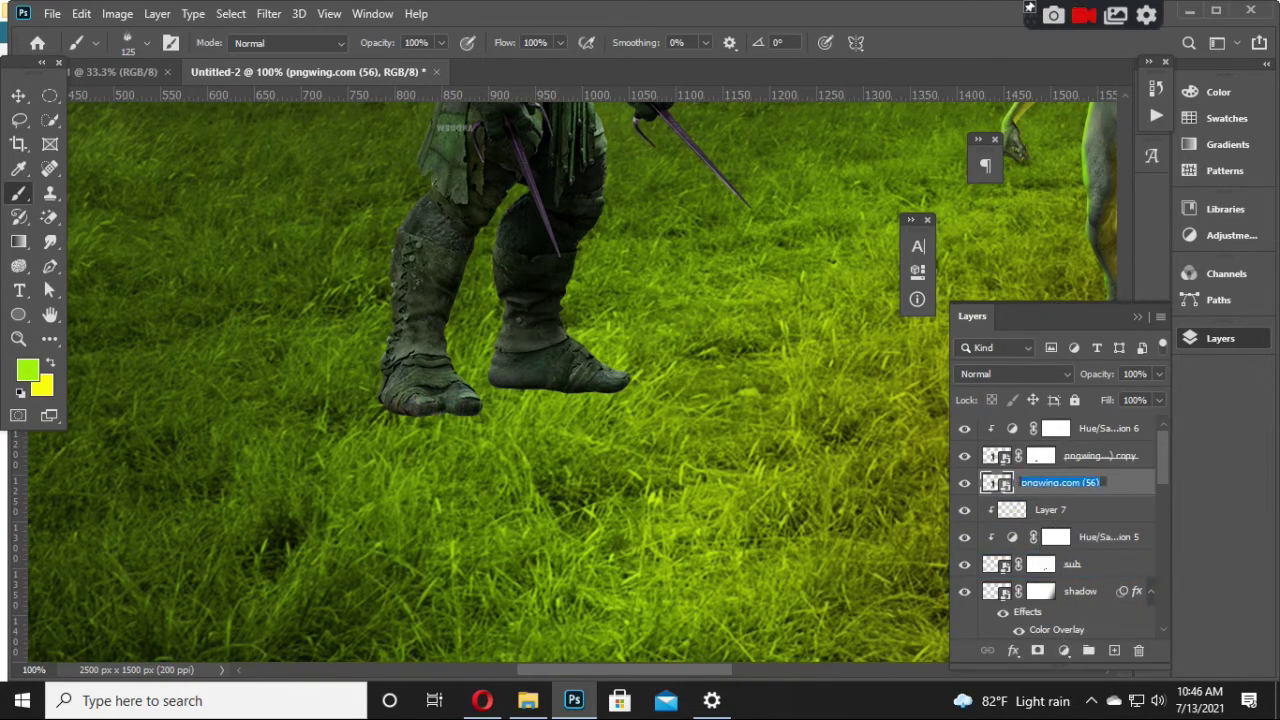
{"action": "type", "text": "shadow"}
{"action": "key", "text": "Return"}
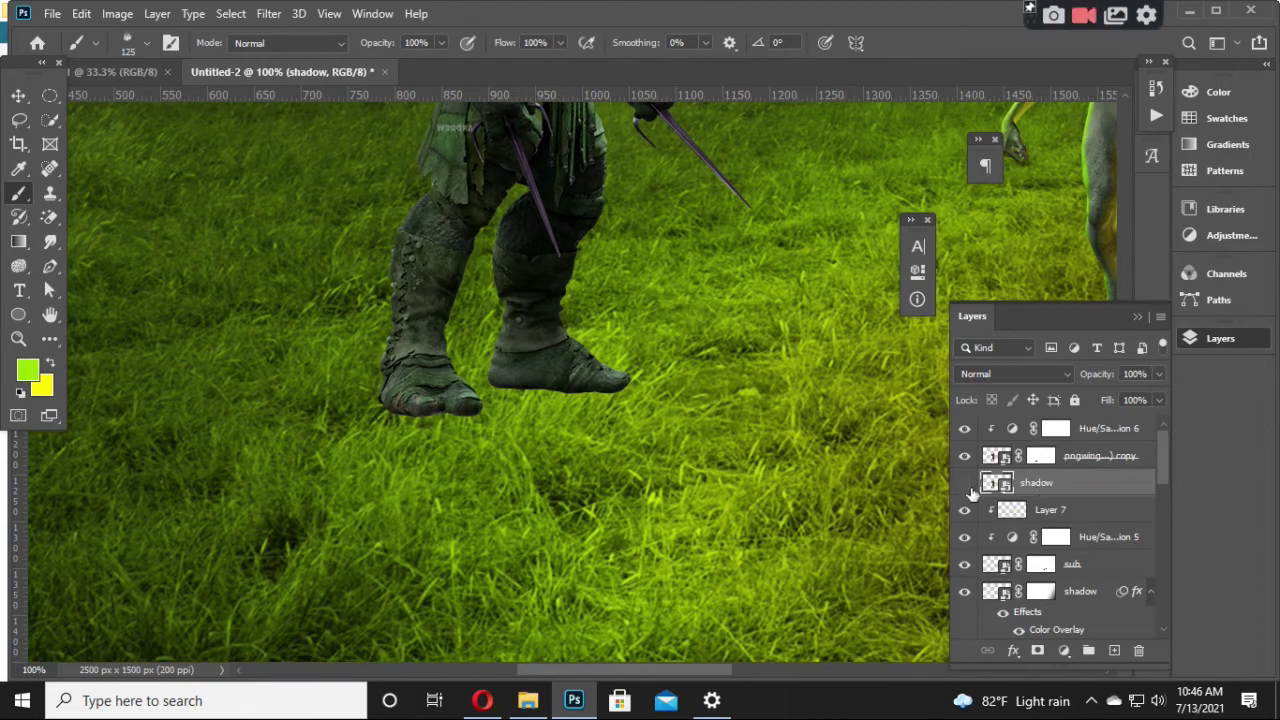
{"action": "left_click", "coordinate": [965, 484]}
Step: Mask both boot soles into the grass on the duplicate turtle layer
{"action": "left_click", "coordinate": [1043, 458]}
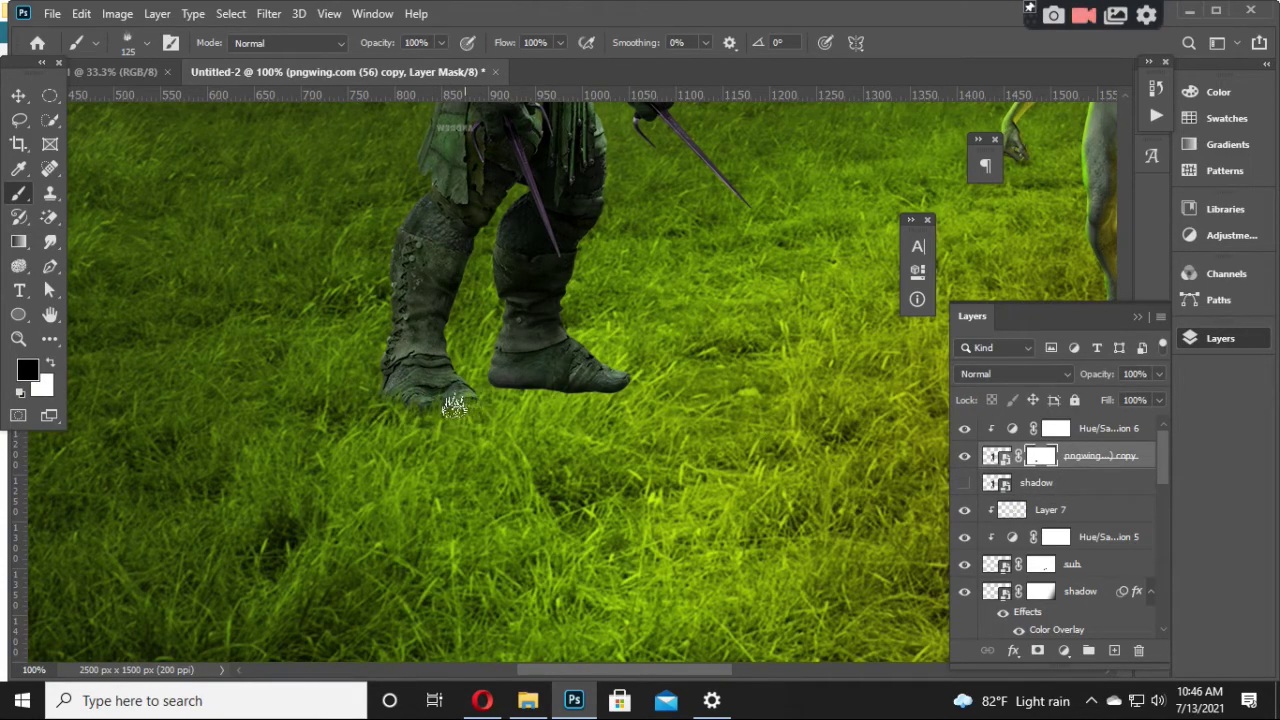
{"action": "left_click_drag", "start_coordinate": [371, 400], "coordinate": [351, 366]}
{"action": "left_click_drag", "start_coordinate": [531, 401], "coordinate": [648, 390]}
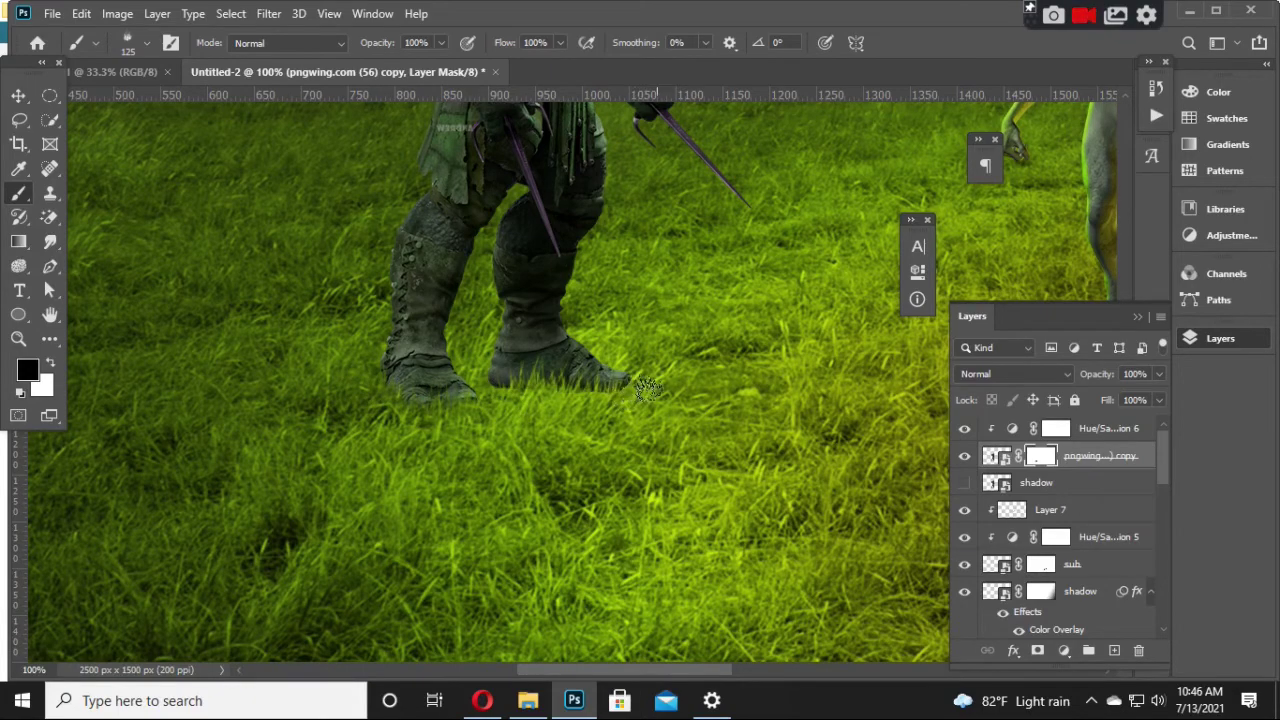
{"action": "key", "text": "bracketleft"}
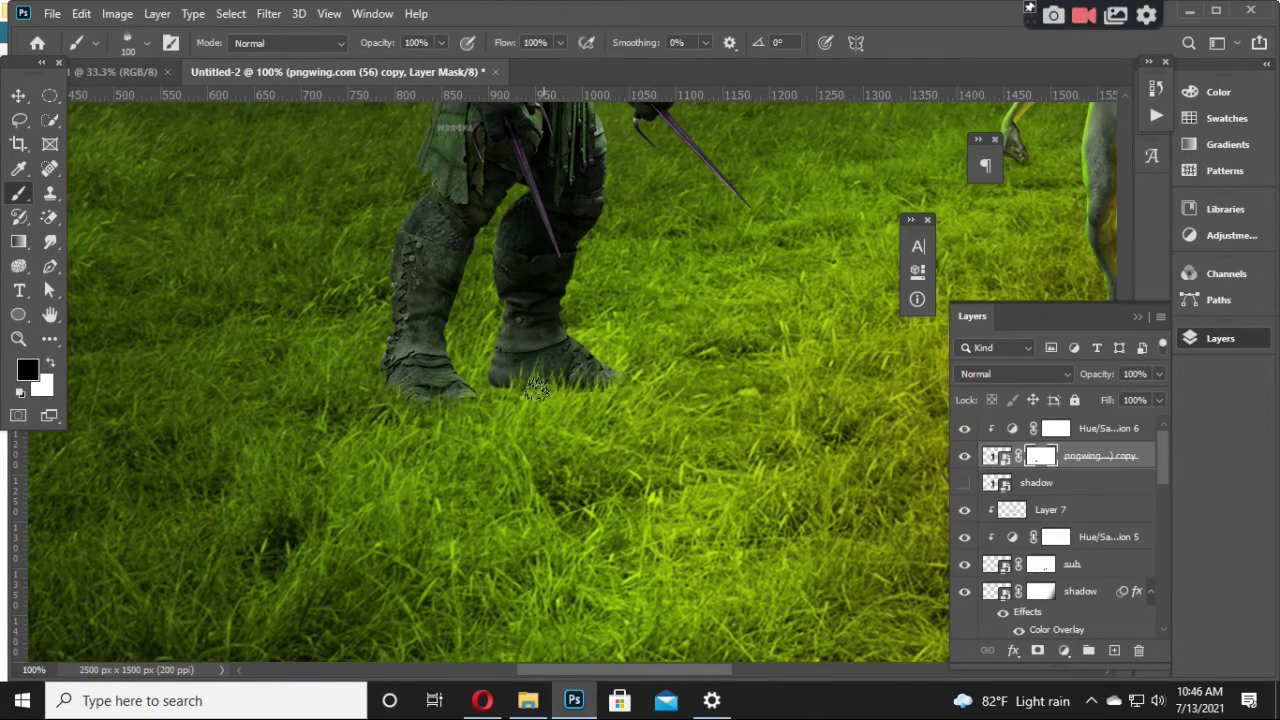
{"action": "key", "text": "bracketleft"}
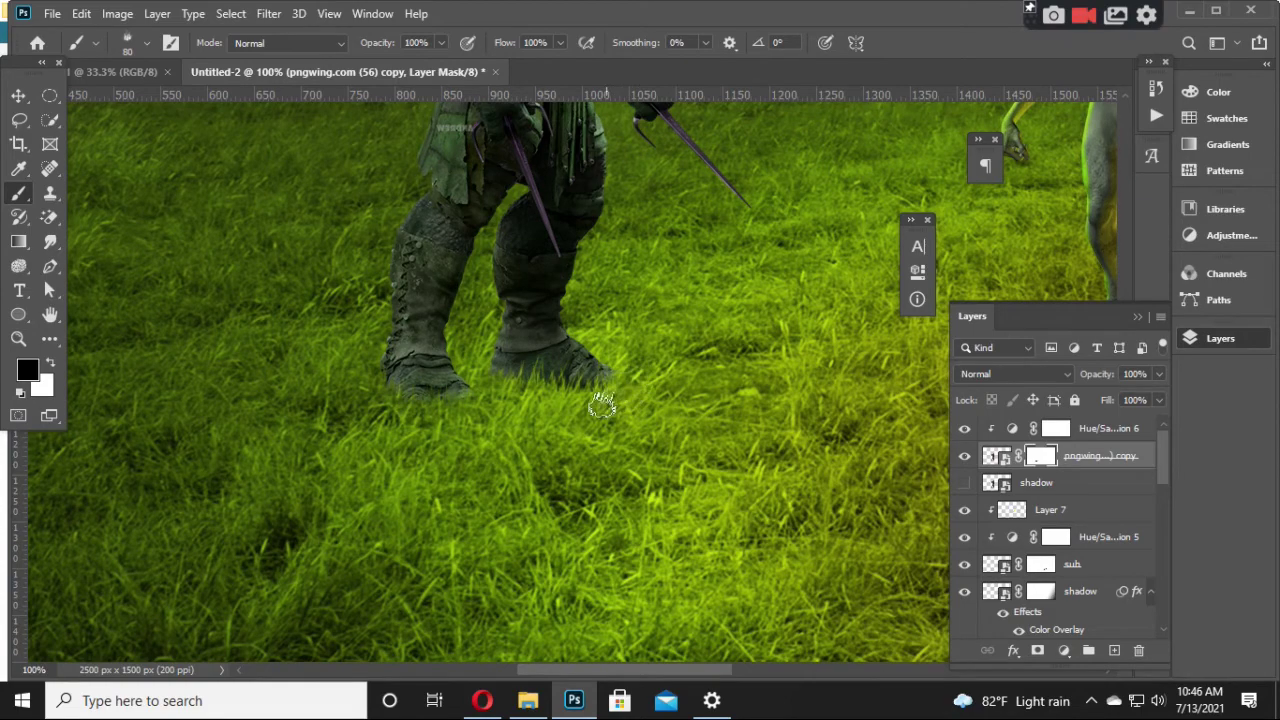
{"action": "key", "text": "ctrl+minus"}
{"action": "key", "text": "ctrl+minus"}
{"action": "key", "text": "ctrl+minus"}
{"action": "key", "text": "ctrl+minus"}
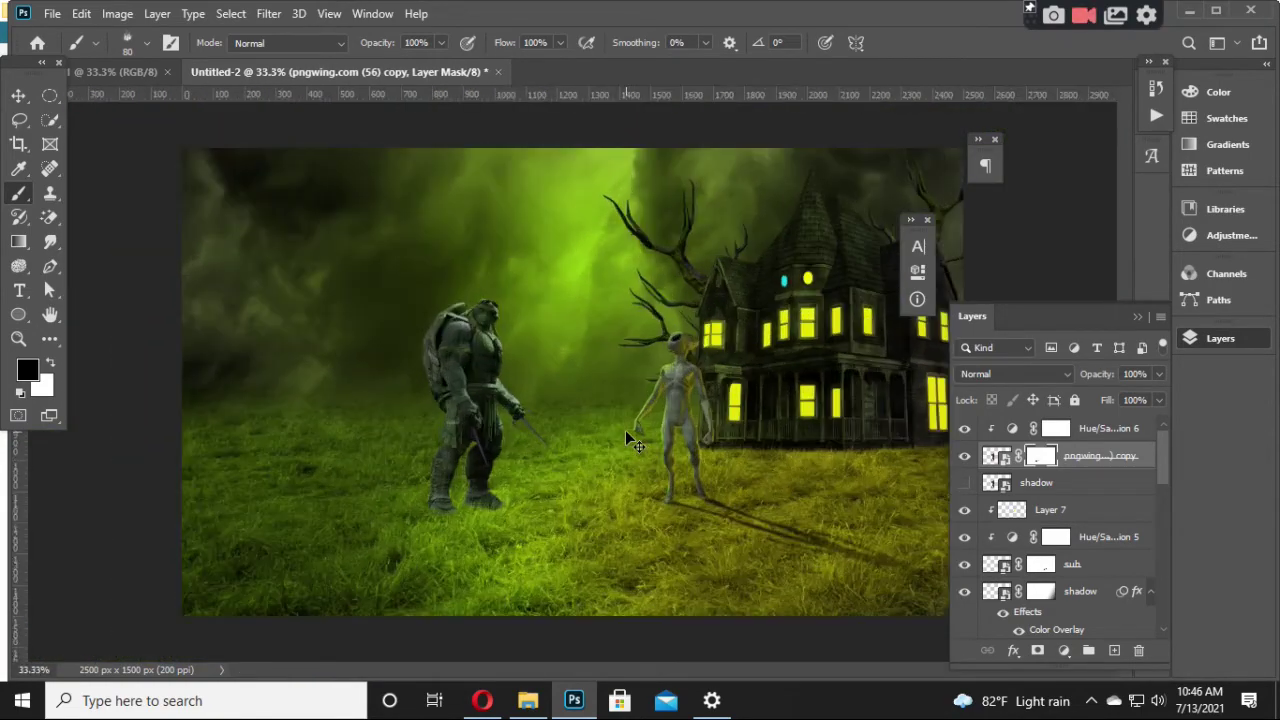
Step: Show the turtle copy and Hue/Saturation 6, then add a clipped Overlay layer above
{"action": "left_click", "coordinate": [965, 452]}
{"action": "left_click", "coordinate": [965, 430]}
{"action": "left_click", "coordinate": [1107, 438]}
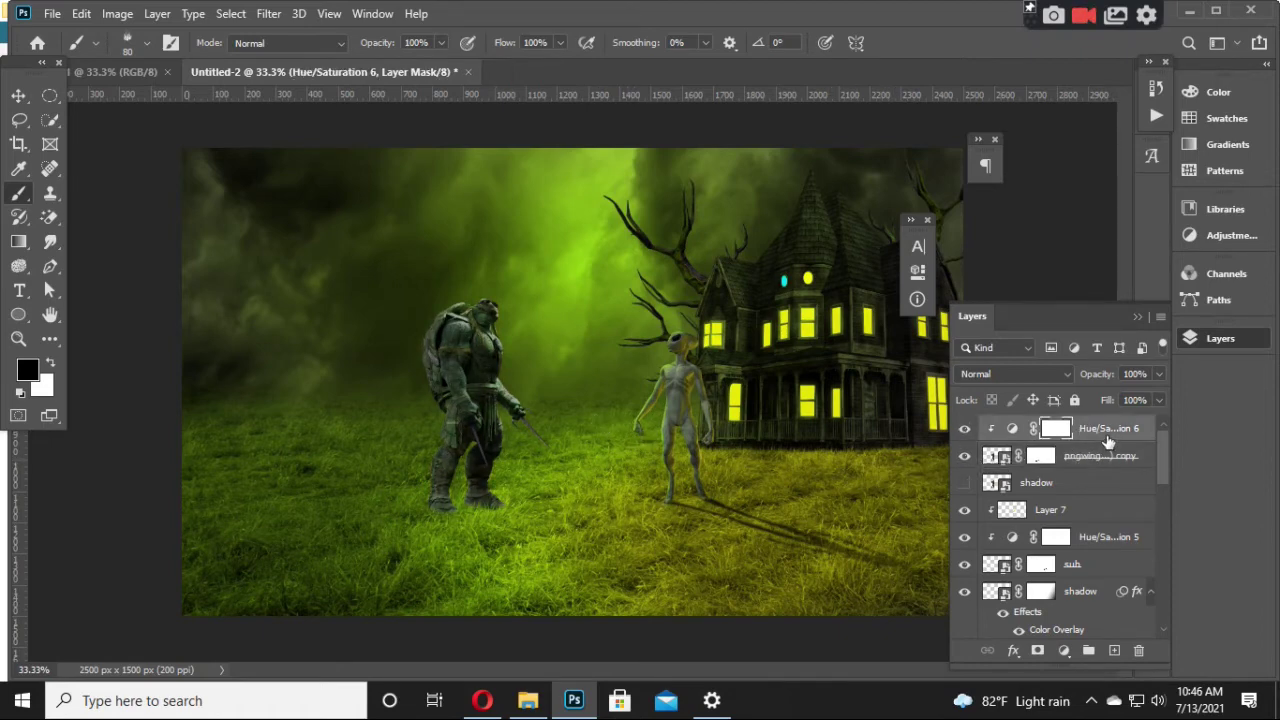
{"action": "left_click", "coordinate": [1114, 650]}
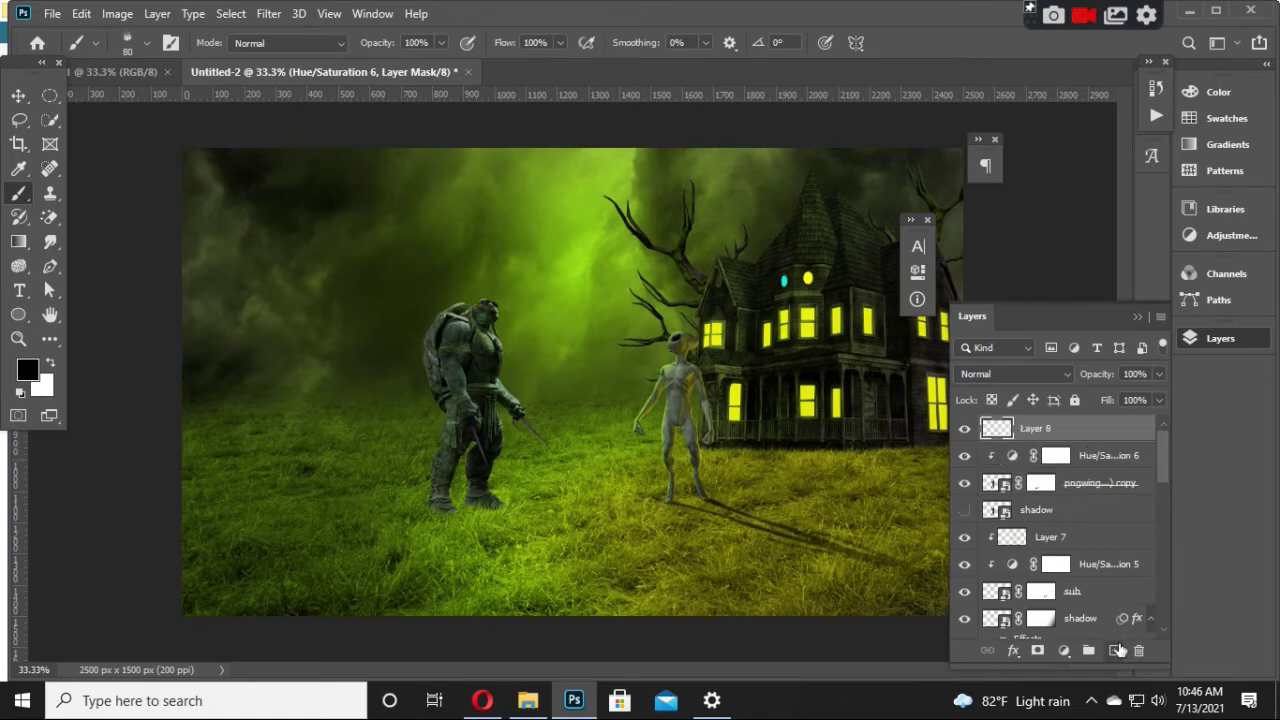
{"action": "right_click", "coordinate": [1083, 443]}
{"action": "left_click", "coordinate": [960, 363]}
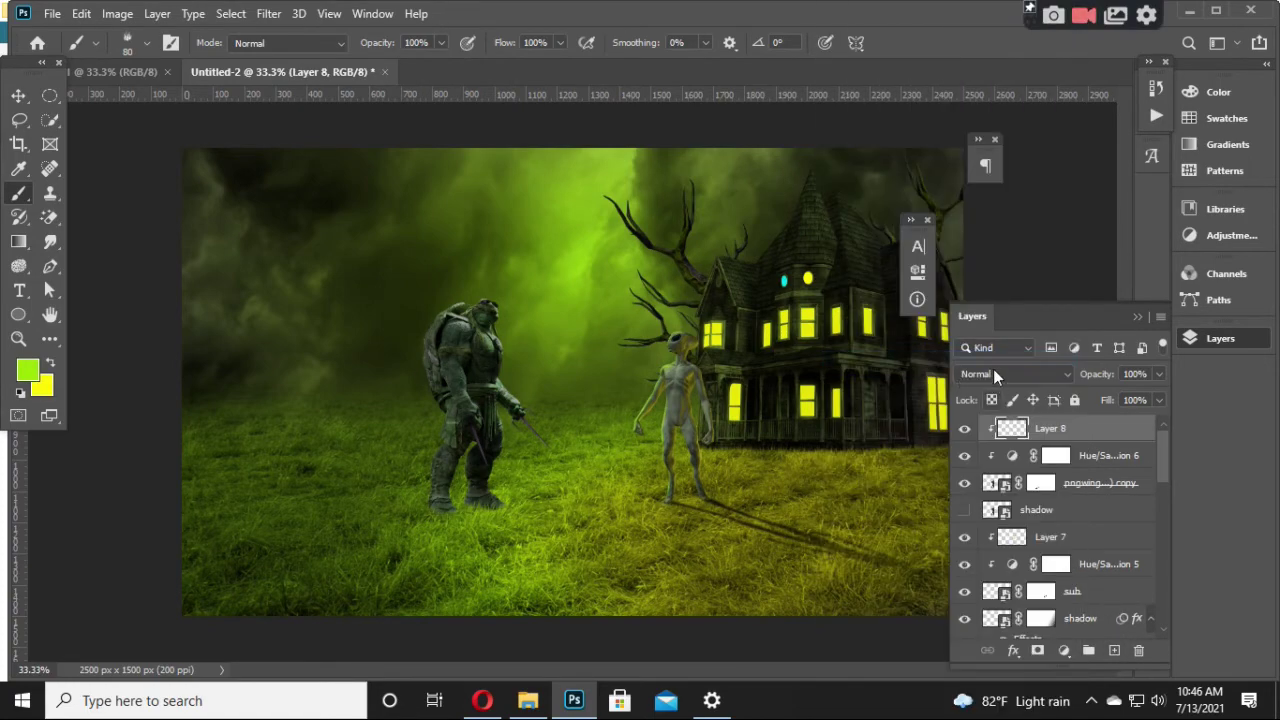
{"action": "left_click", "coordinate": [993, 371]}
{"action": "left_click", "coordinate": [990, 440]}
Step: Paint green light onto the turtle's chest and shoulder with a small soft round brush
{"action": "right_click", "coordinate": [571, 370]}
{"action": "left_click", "coordinate": [598, 449]}
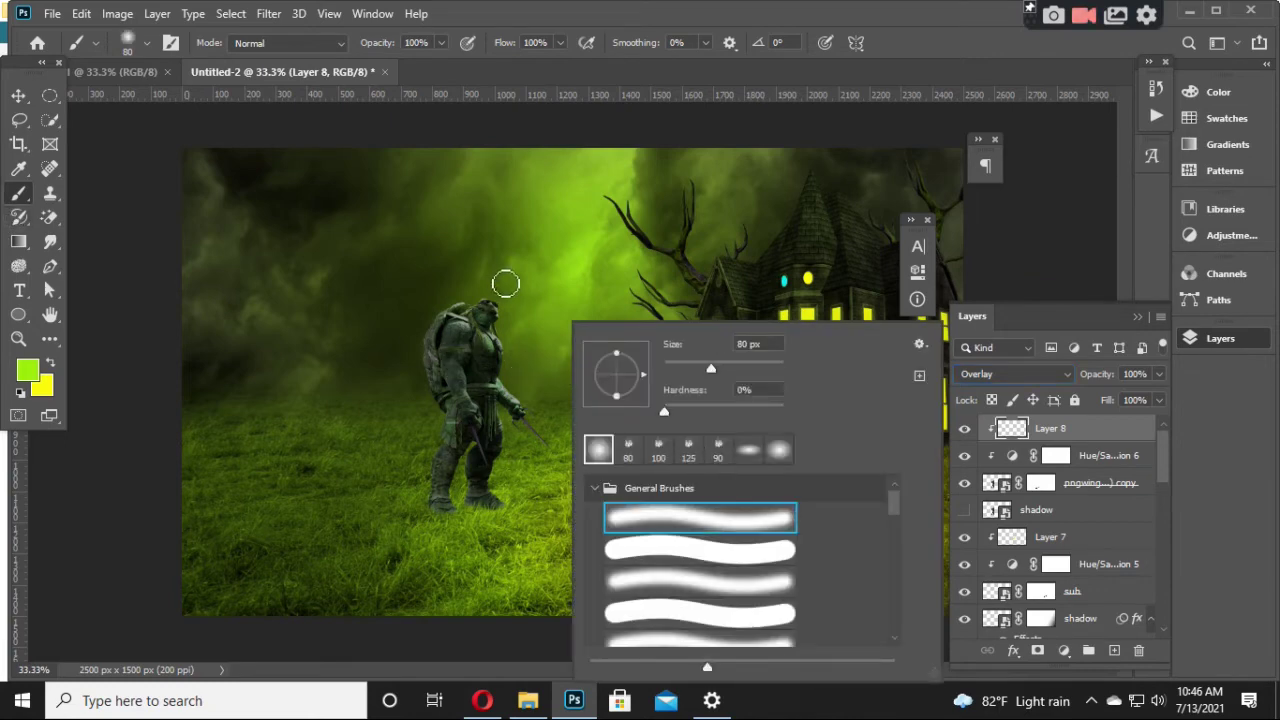
{"action": "left_click", "coordinate": [532, 288]}
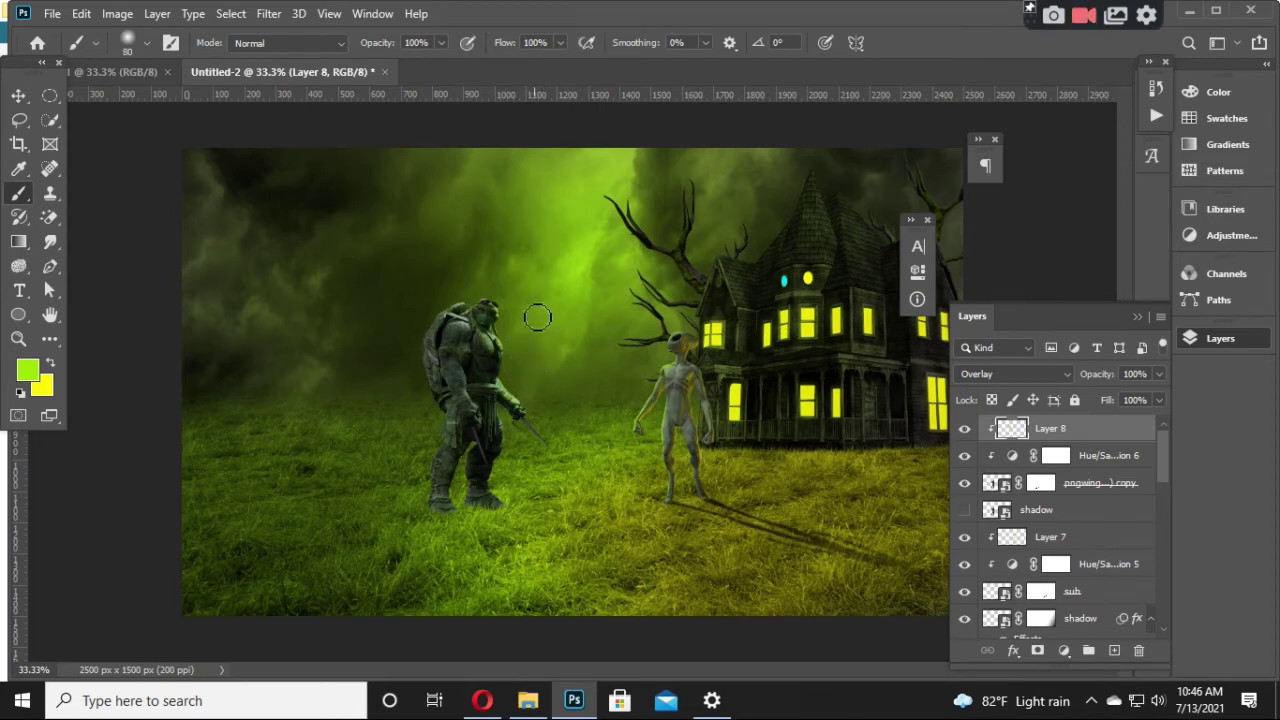
{"action": "key", "text": "bracketleft"}
{"action": "key", "text": "bracketleft"}
{"action": "key", "text": "bracketleft"}
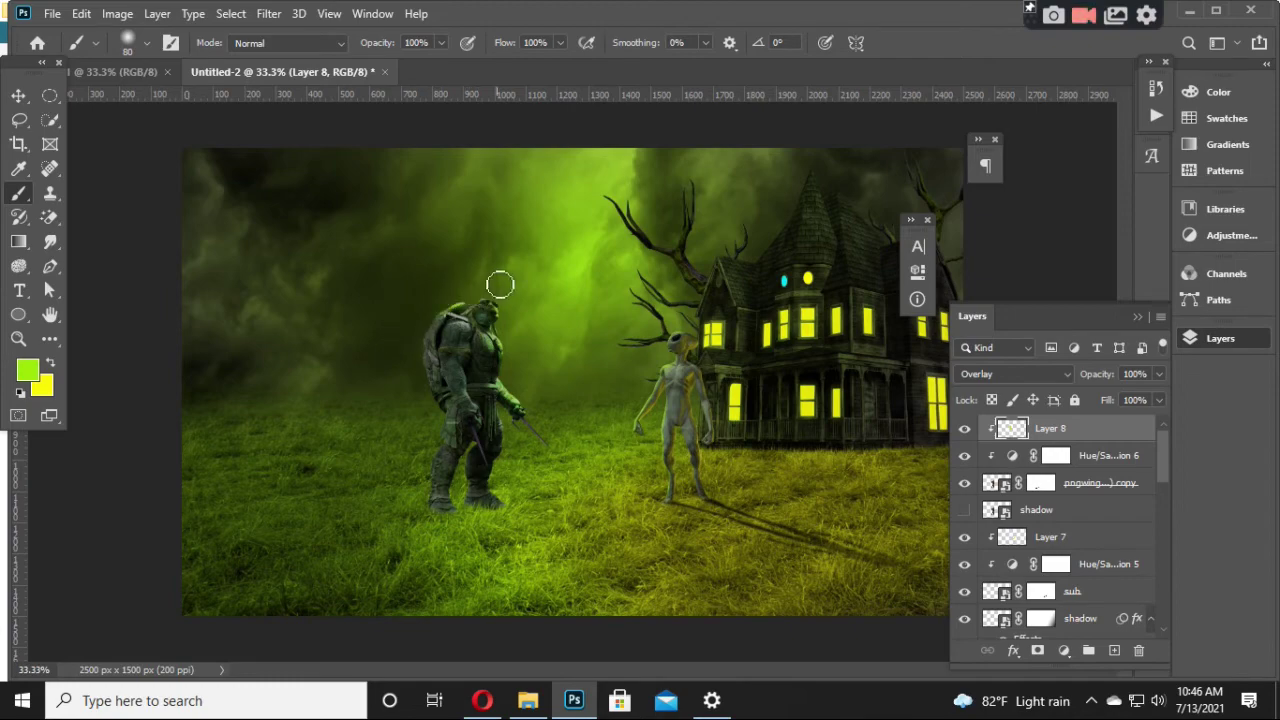
{"action": "scroll", "coordinate": [568, 351], "scroll_direction": "up", "scroll_amount": 3, "text": "alt"}
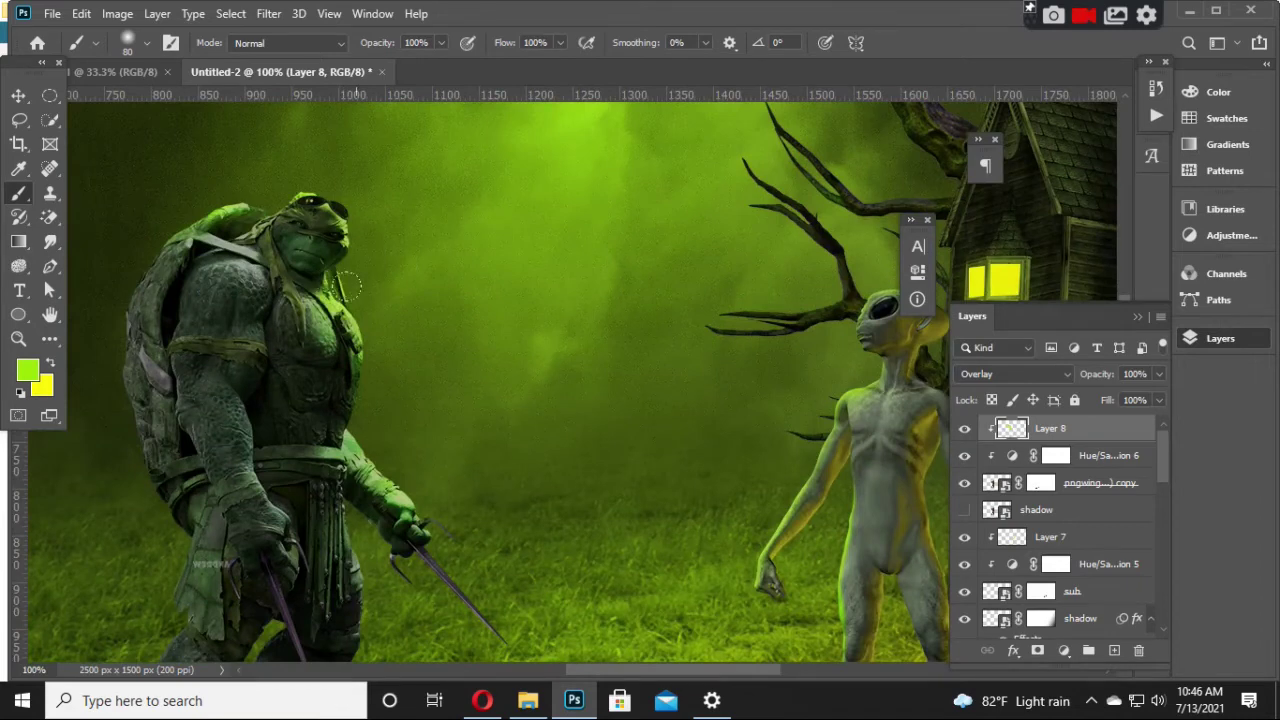
{"action": "left_click_drag", "start_coordinate": [350, 285], "coordinate": [368, 360]}
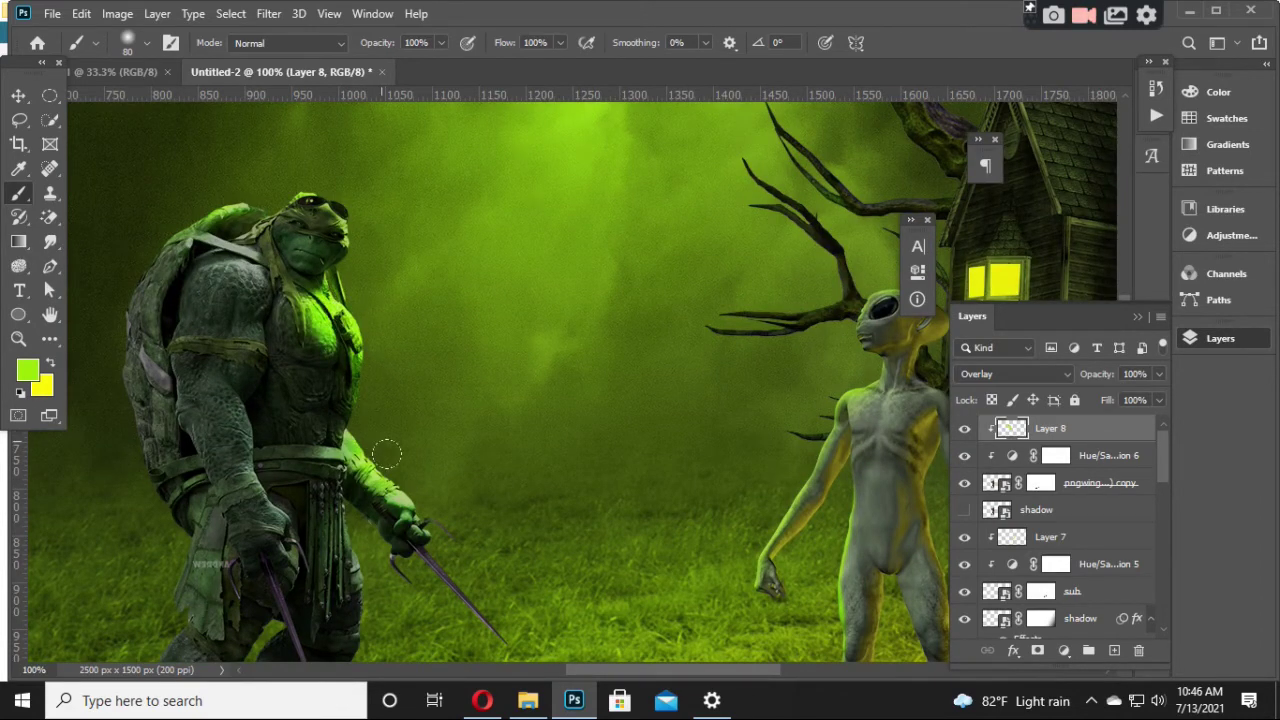
Step: Add green light to the sword blade and along the turtle's thigh
{"action": "scroll", "coordinate": [414, 466], "scroll_direction": "down", "scroll_amount": 2}
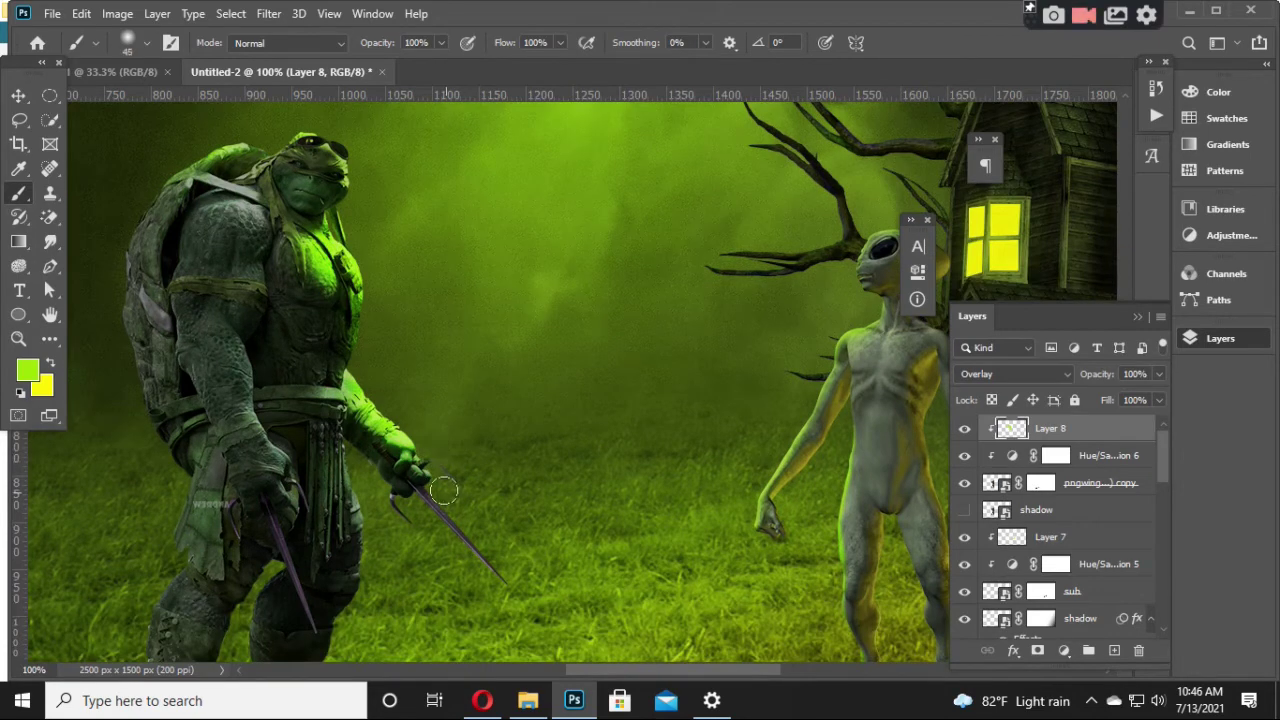
{"action": "left_click_drag", "start_coordinate": [444, 490], "coordinate": [515, 568]}
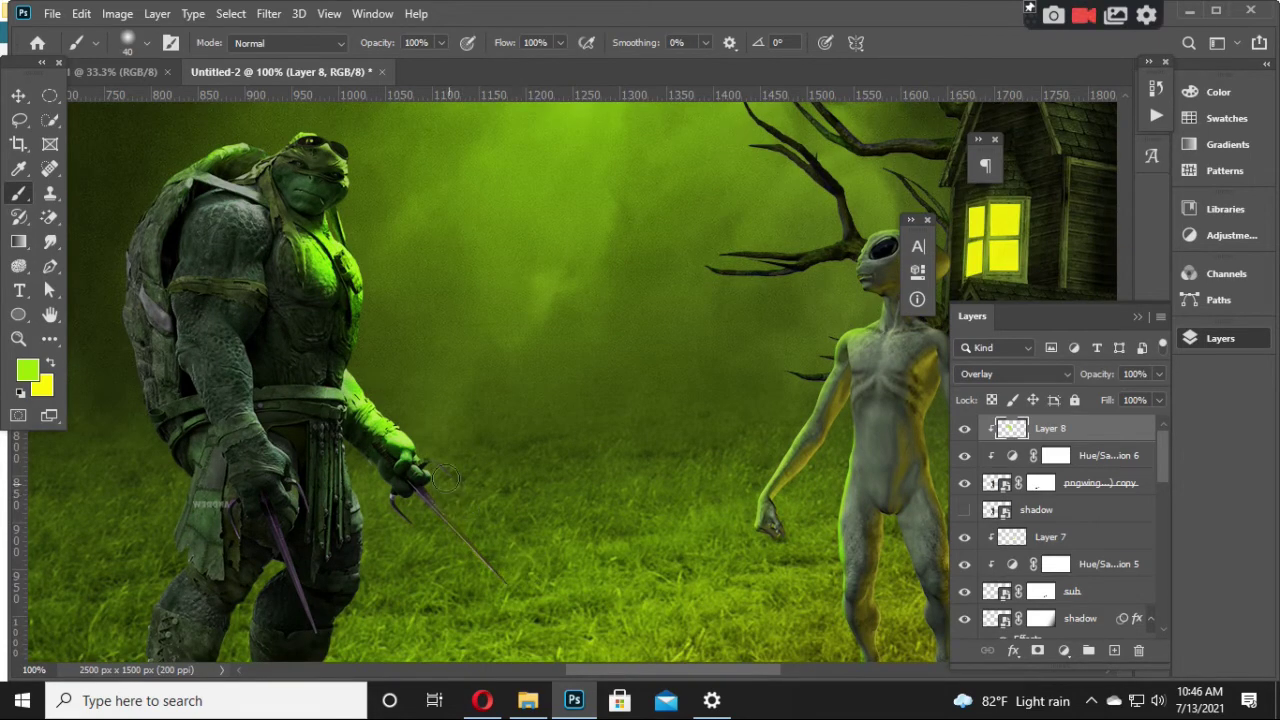
{"action": "scroll", "coordinate": [410, 422], "scroll_direction": "down", "scroll_amount": 3}
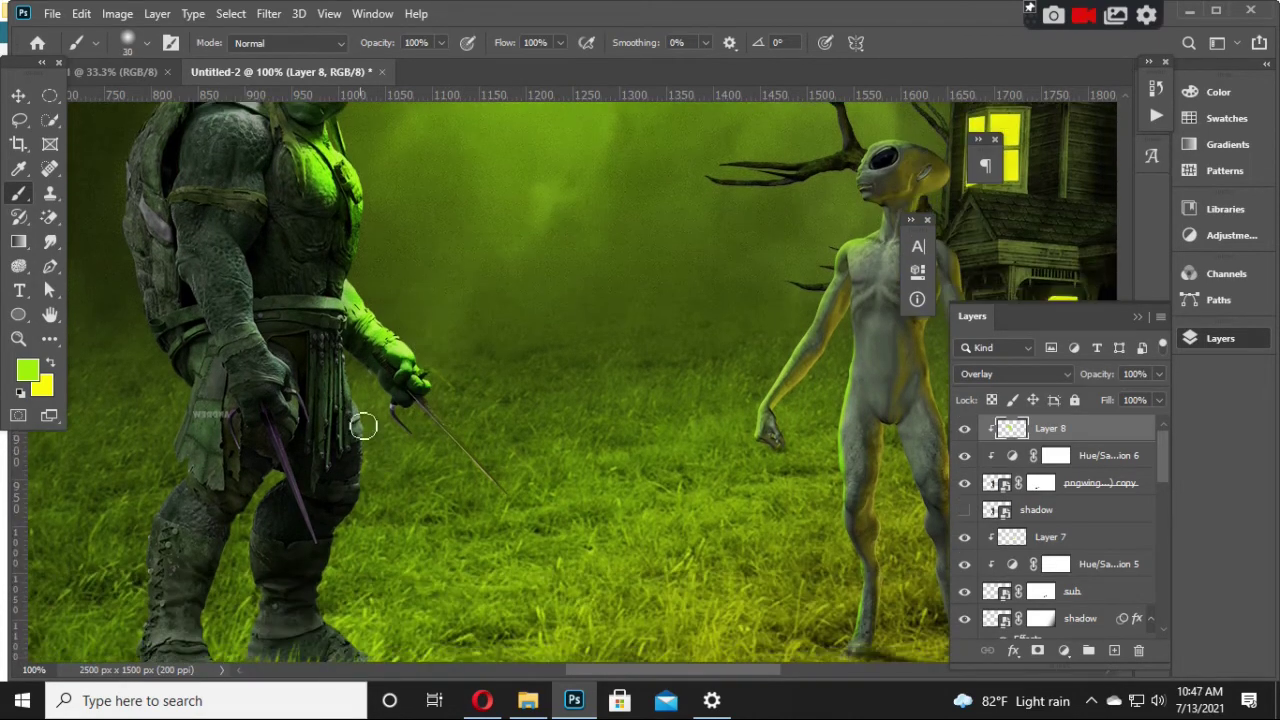
{"action": "left_click_drag", "start_coordinate": [360, 386], "coordinate": [371, 494]}
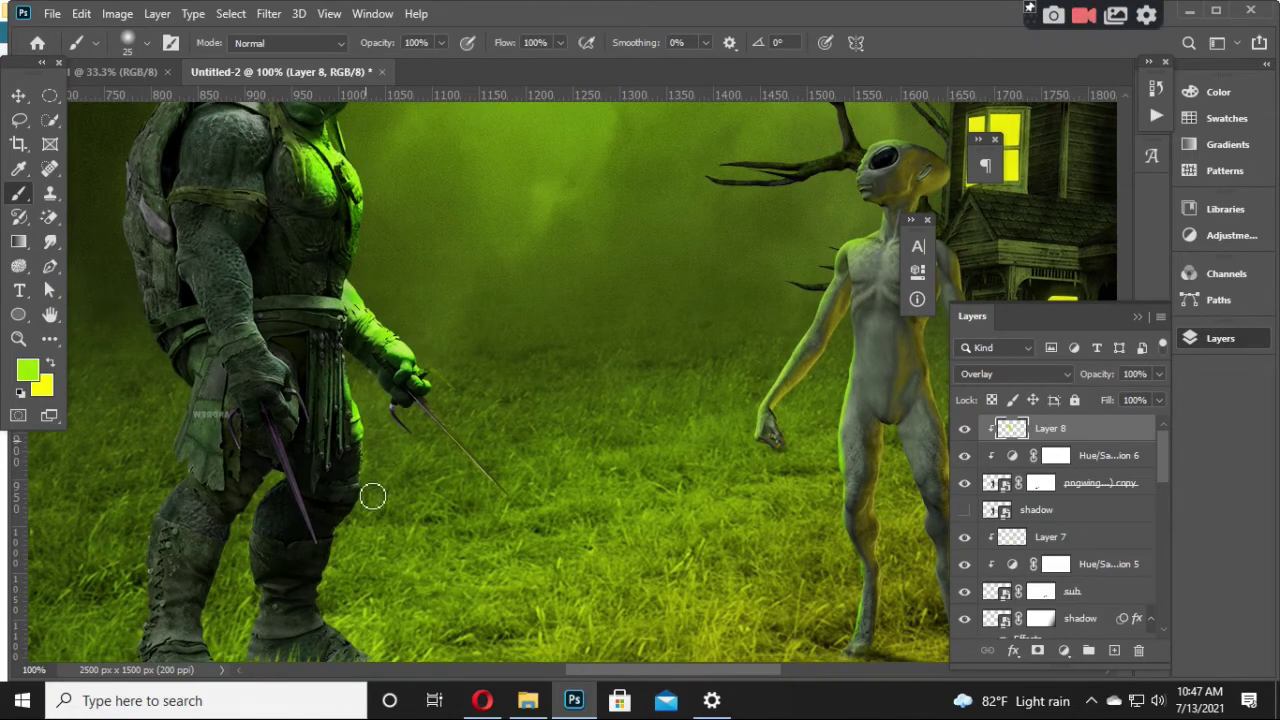
{"action": "scroll", "coordinate": [377, 507], "scroll_direction": "down", "scroll_amount": 2}
{"action": "scroll", "coordinate": [372, 500], "scroll_direction": "down", "scroll_amount": 2}
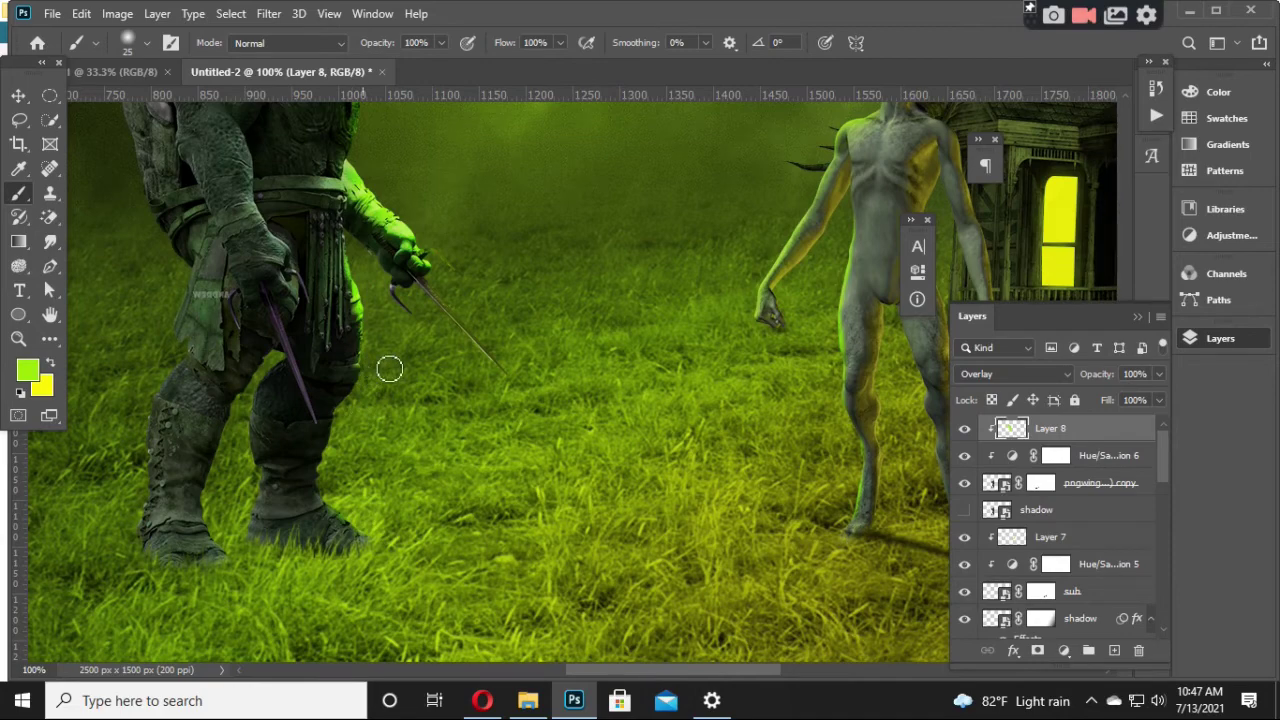
{"action": "scroll", "coordinate": [237, 537], "scroll_direction": "up", "scroll_amount": 1}
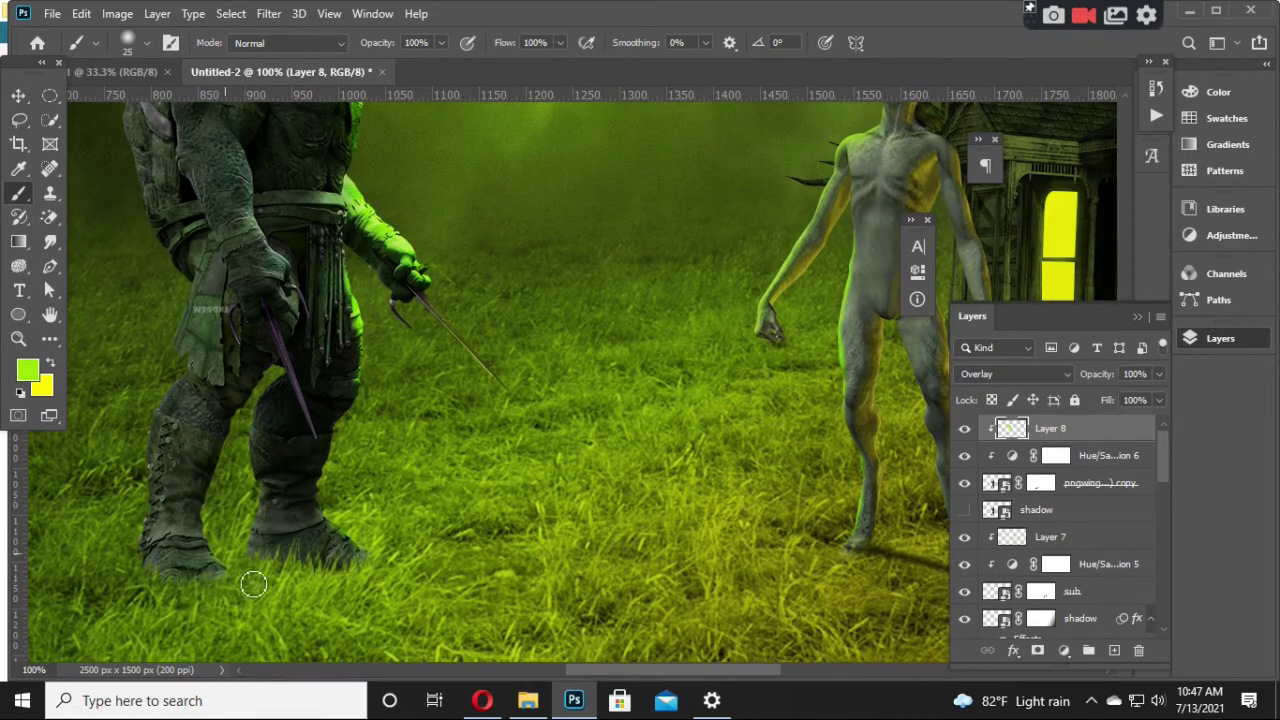
{"action": "scroll", "coordinate": [268, 555], "scroll_direction": "up", "scroll_amount": 2}
{"action": "scroll", "coordinate": [260, 509], "scroll_direction": "up", "scroll_amount": 3}
{"action": "scroll", "coordinate": [289, 423], "scroll_direction": "up", "scroll_amount": 2}
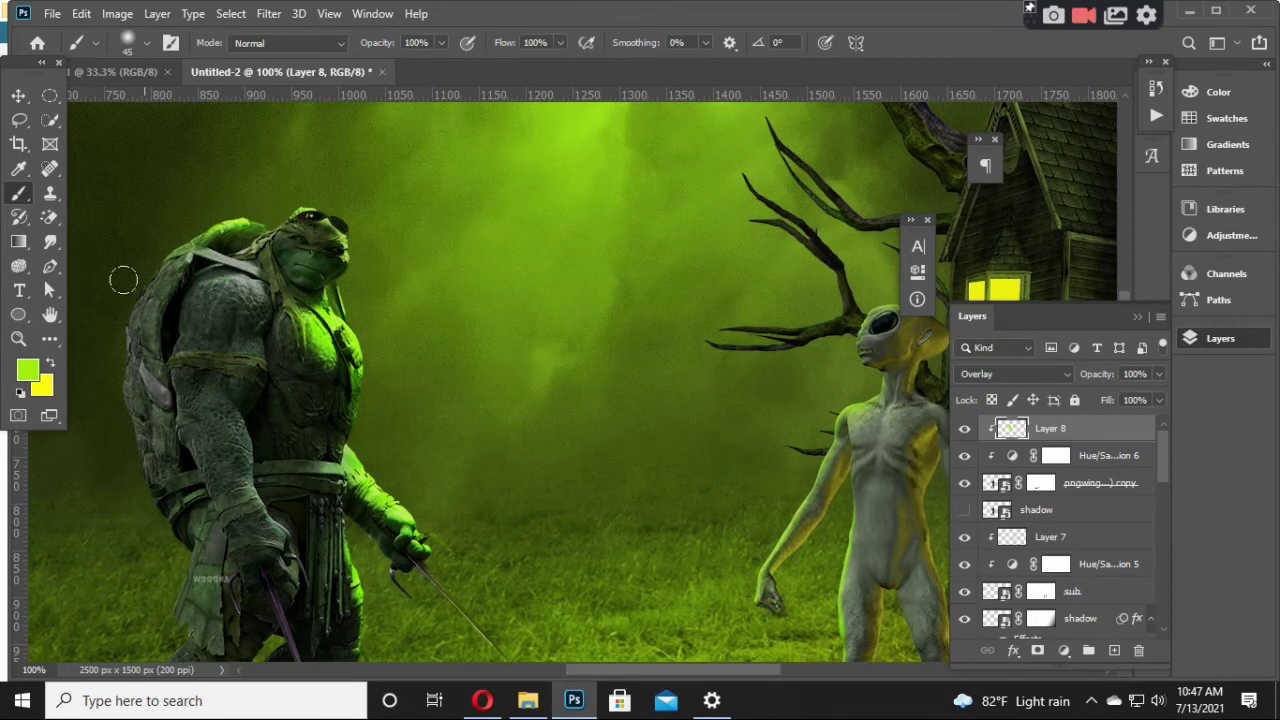
{"action": "scroll", "coordinate": [416, 328], "scroll_direction": "down", "scroll_amount": 1}
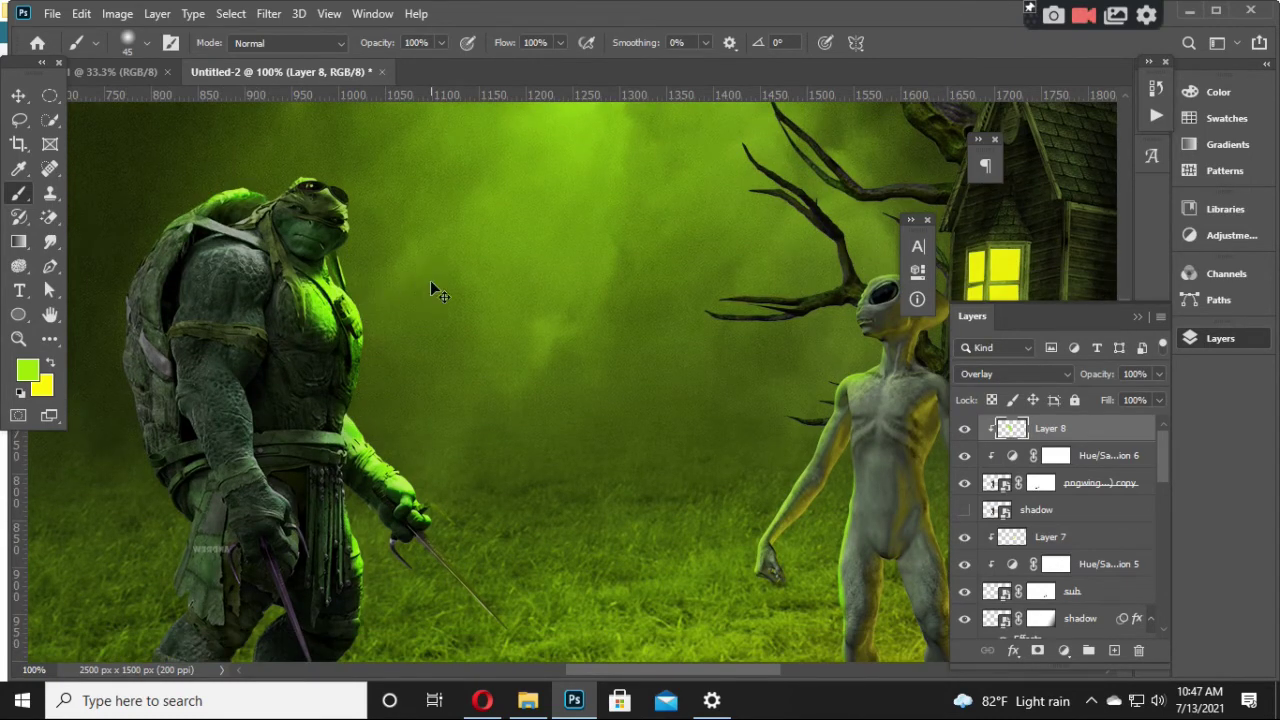
{"action": "key", "text": "ctrl+0"}
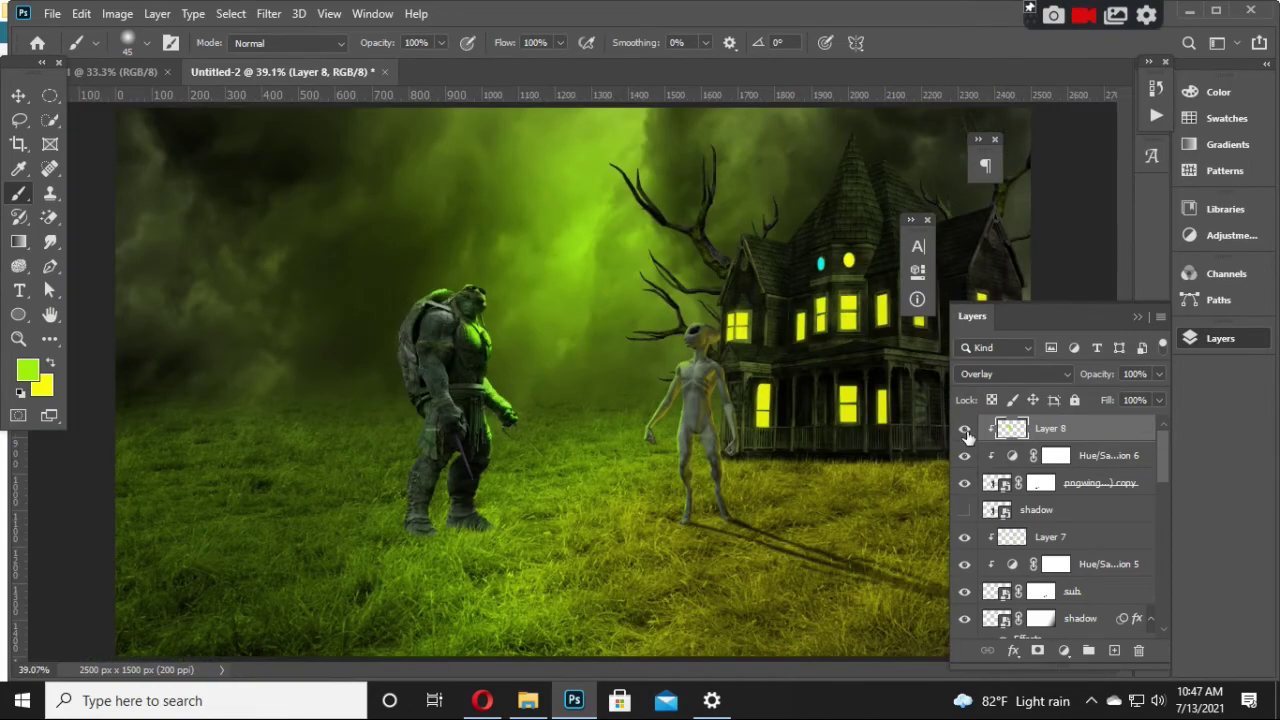
Step: Compare the green glow layer on and off, then set its opacity to 54%
{"action": "left_click", "coordinate": [965, 428]}
{"action": "left_click", "coordinate": [965, 428]}
{"action": "left_click", "coordinate": [964, 426]}
{"action": "left_click", "coordinate": [964, 428]}
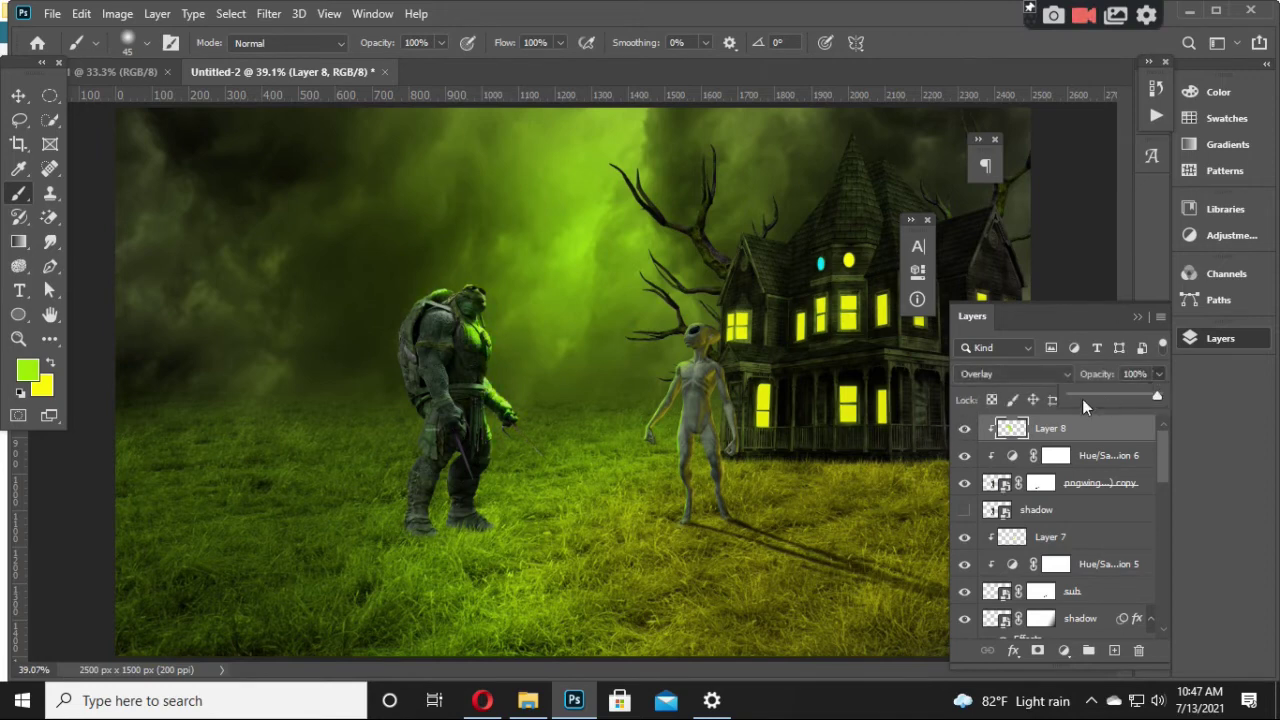
{"action": "left_click", "coordinate": [1083, 397]}
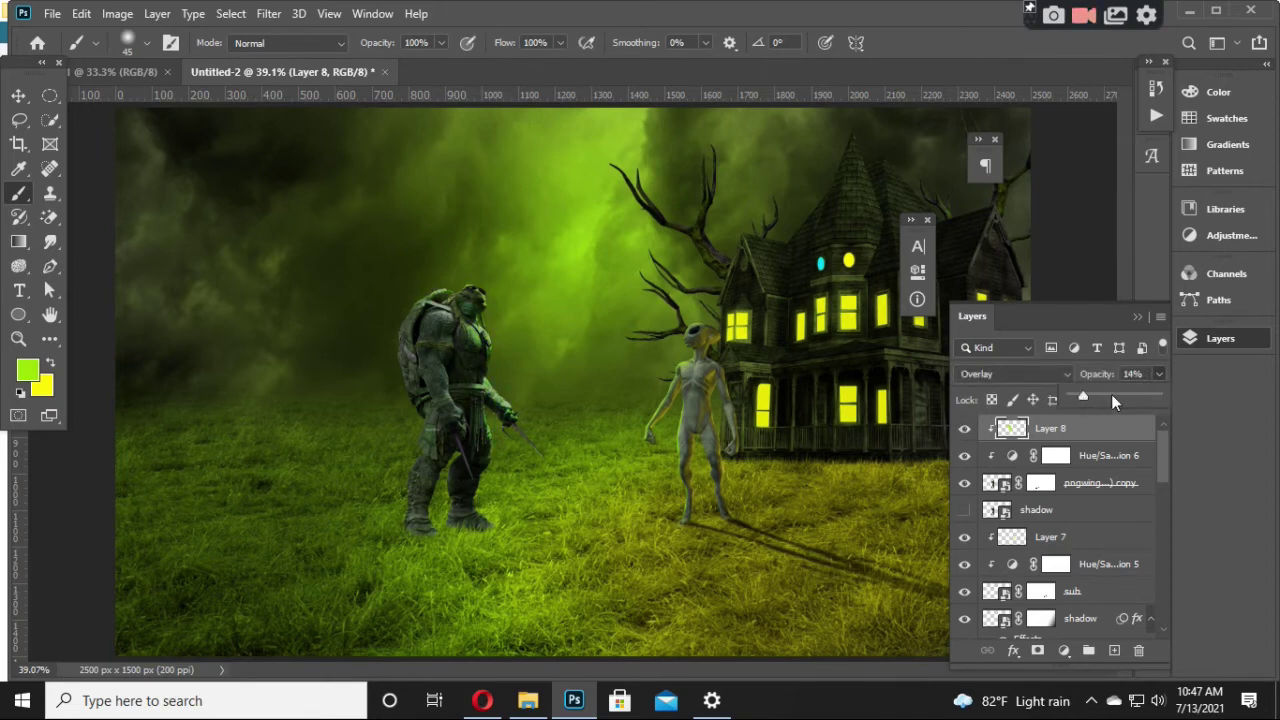
{"action": "left_click", "coordinate": [1112, 397]}
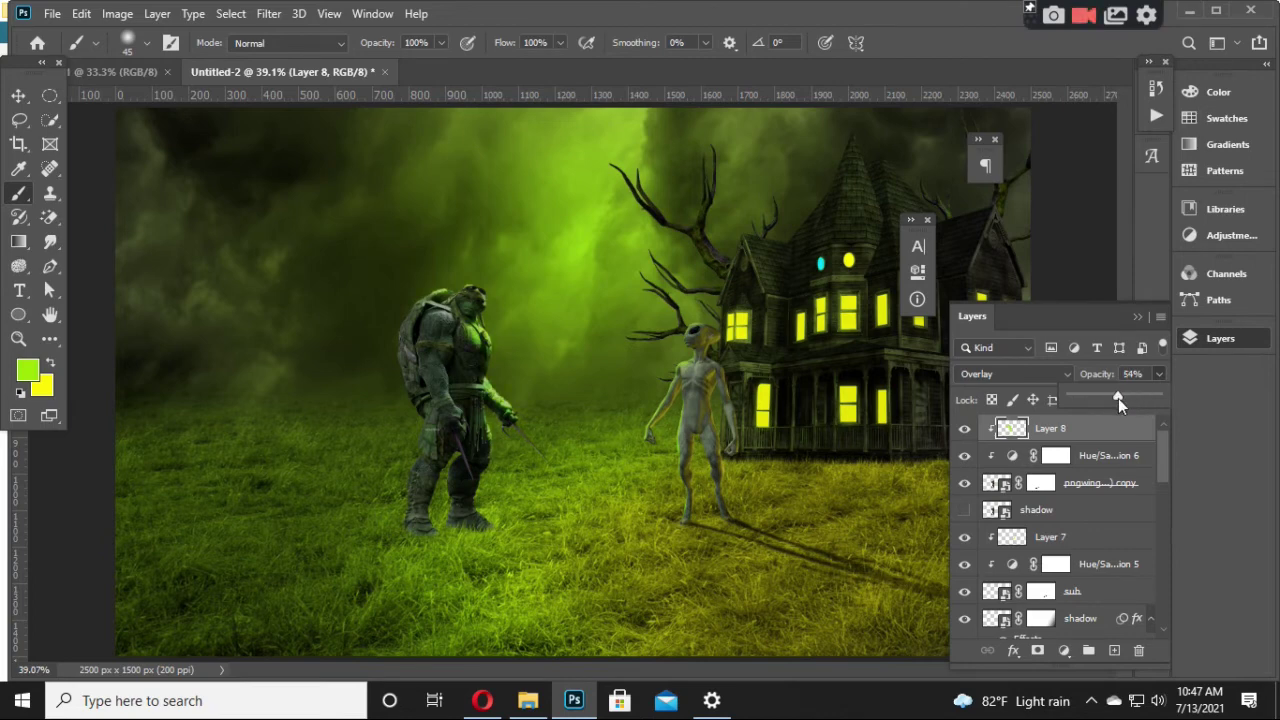
{"action": "left_click", "coordinate": [966, 430]}
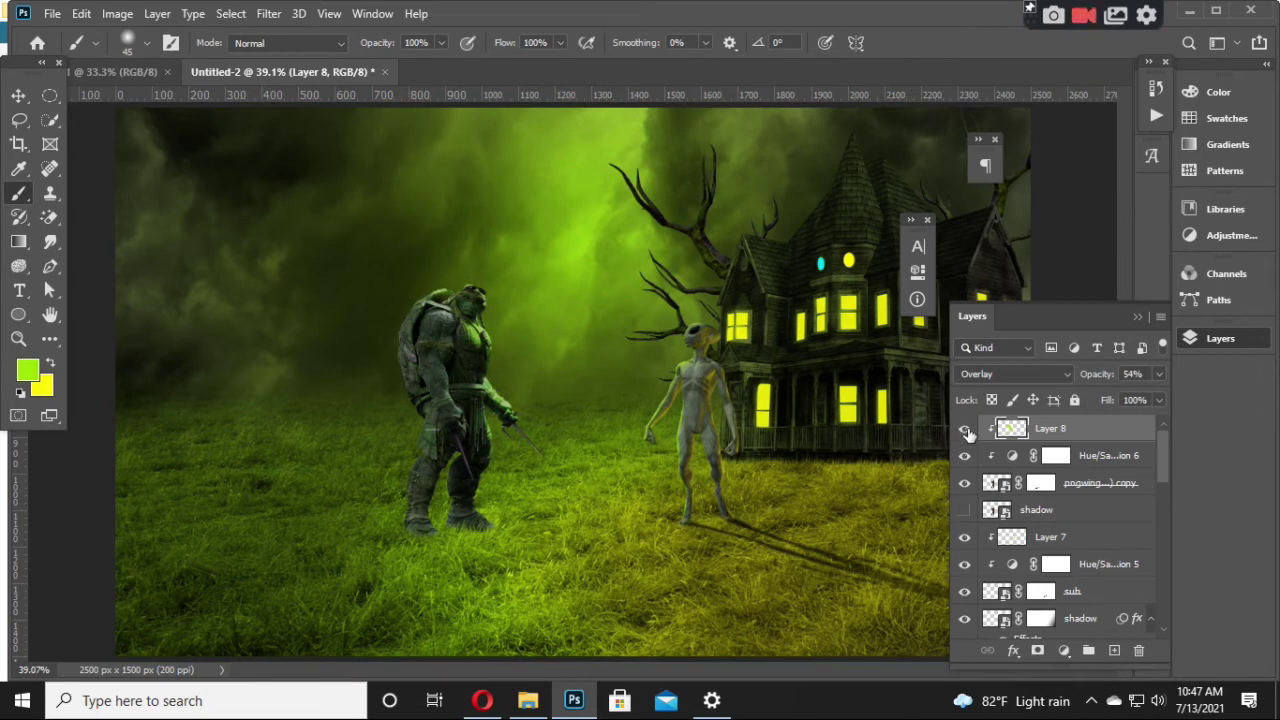
Step: Add a new clipped Overlay layer and set the foreground colour to black
{"action": "left_click", "coordinate": [1114, 650]}
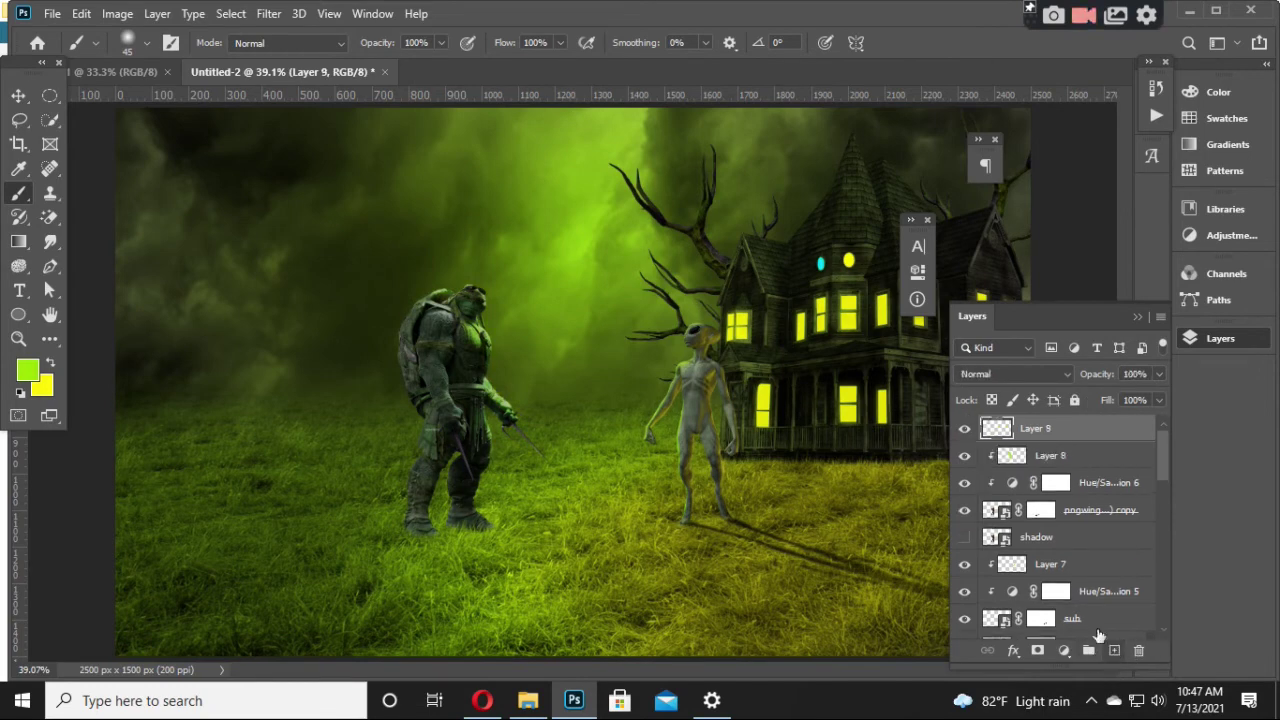
{"action": "right_click", "coordinate": [1048, 430]}
{"action": "left_click", "coordinate": [897, 359]}
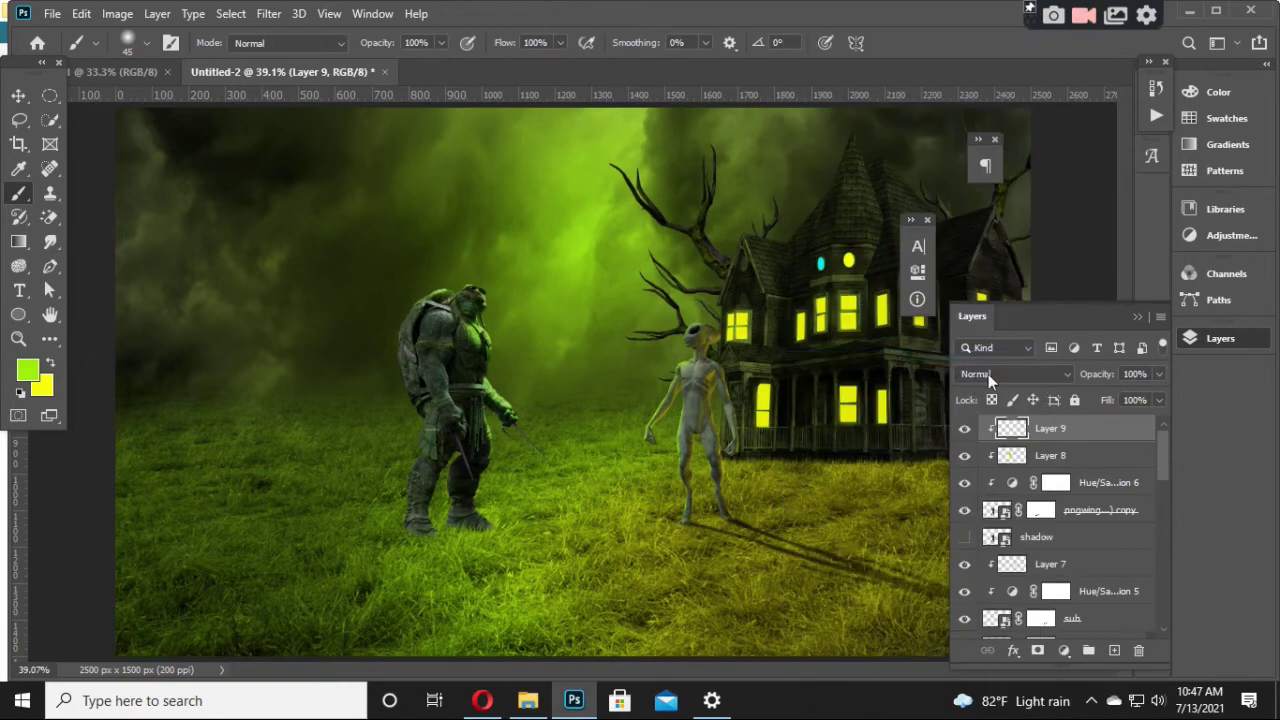
{"action": "left_click", "coordinate": [990, 374]}
{"action": "left_click", "coordinate": [985, 445]}
{"action": "left_click", "coordinate": [27, 370]}
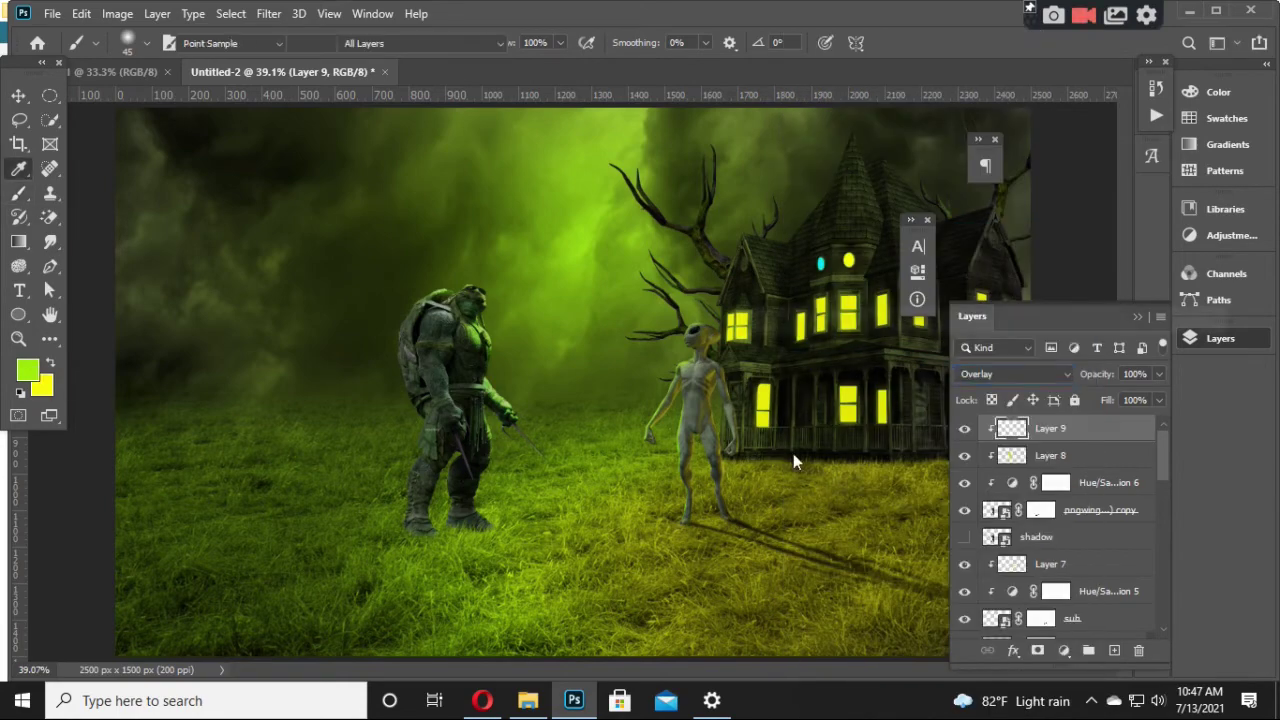
{"action": "left_click", "coordinate": [752, 594]}
{"action": "key", "text": "Return"}
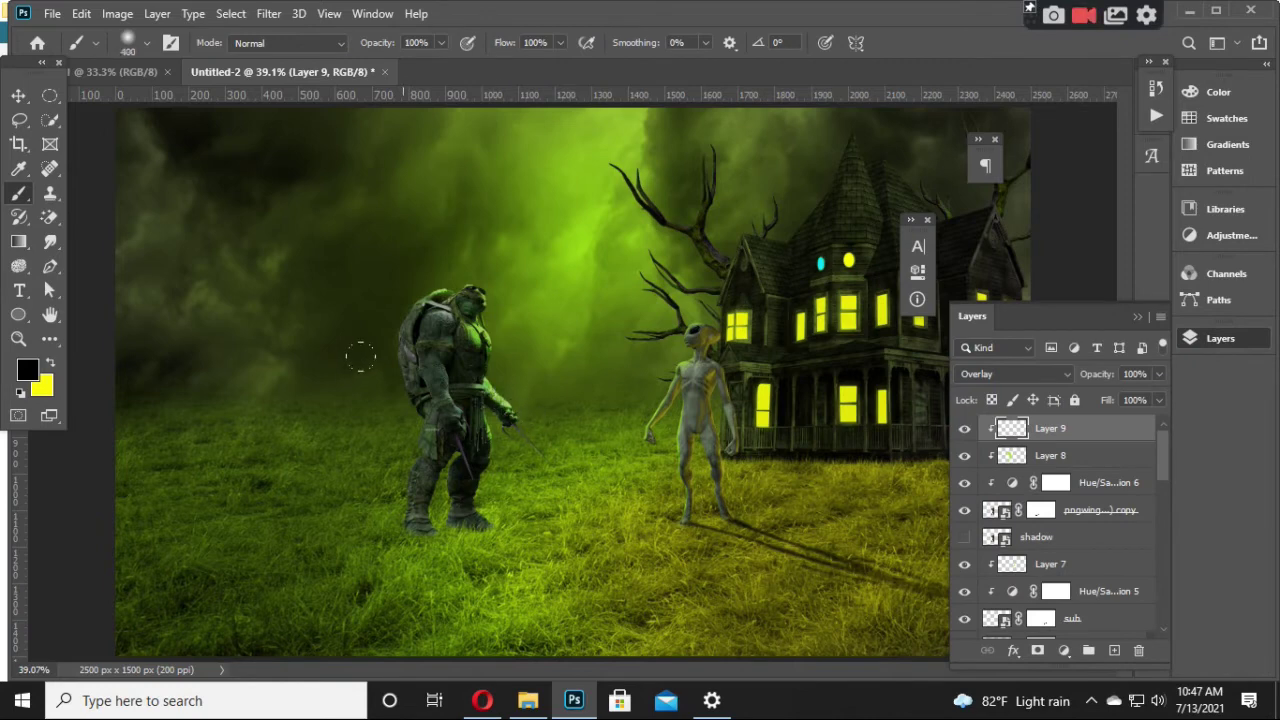
Step: Paint black shading over the turtle's back, shell, legs and feet, then switch to Soft Light
{"action": "mouse_move", "coordinate": [389, 323]}
{"action": "left_mouse_down"}
{"action": "mouse_move", "coordinate": [400, 472]}
{"action": "mouse_move", "coordinate": [470, 505]}
{"action": "left_mouse_up"}
{"action": "left_click_drag", "start_coordinate": [394, 305], "coordinate": [423, 479]}
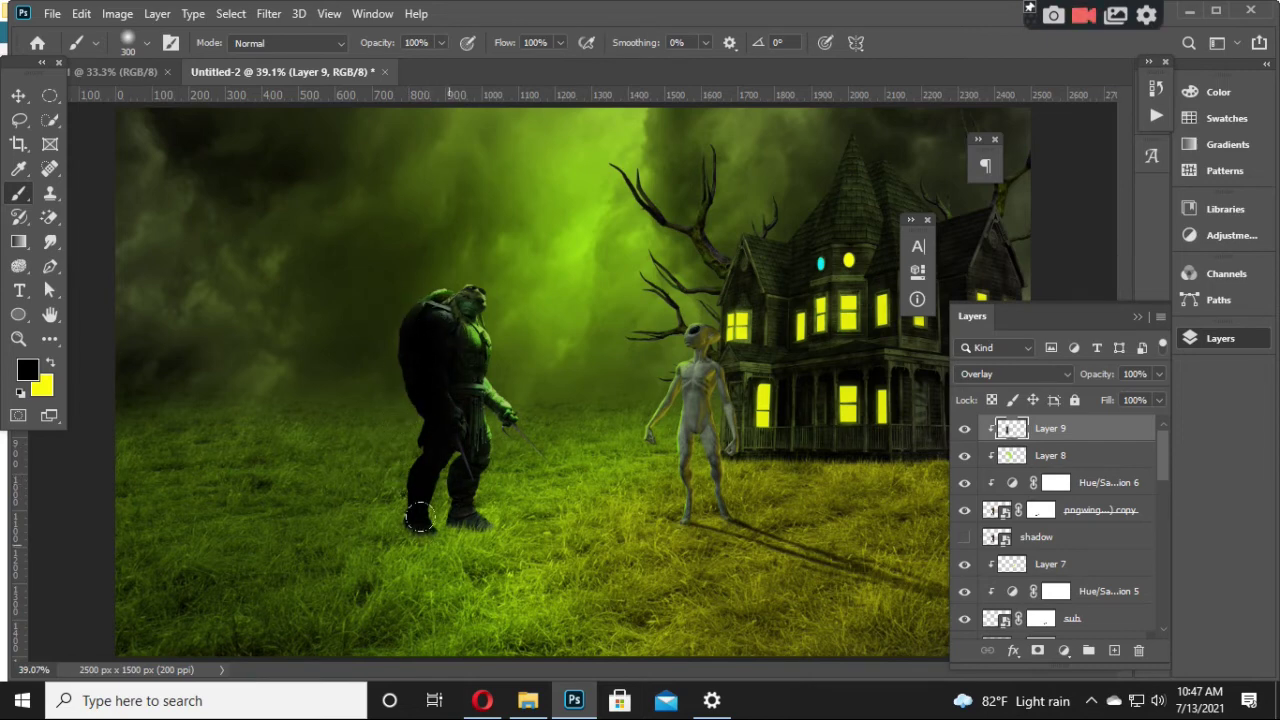
{"action": "left_click_drag", "start_coordinate": [452, 522], "coordinate": [490, 518]}
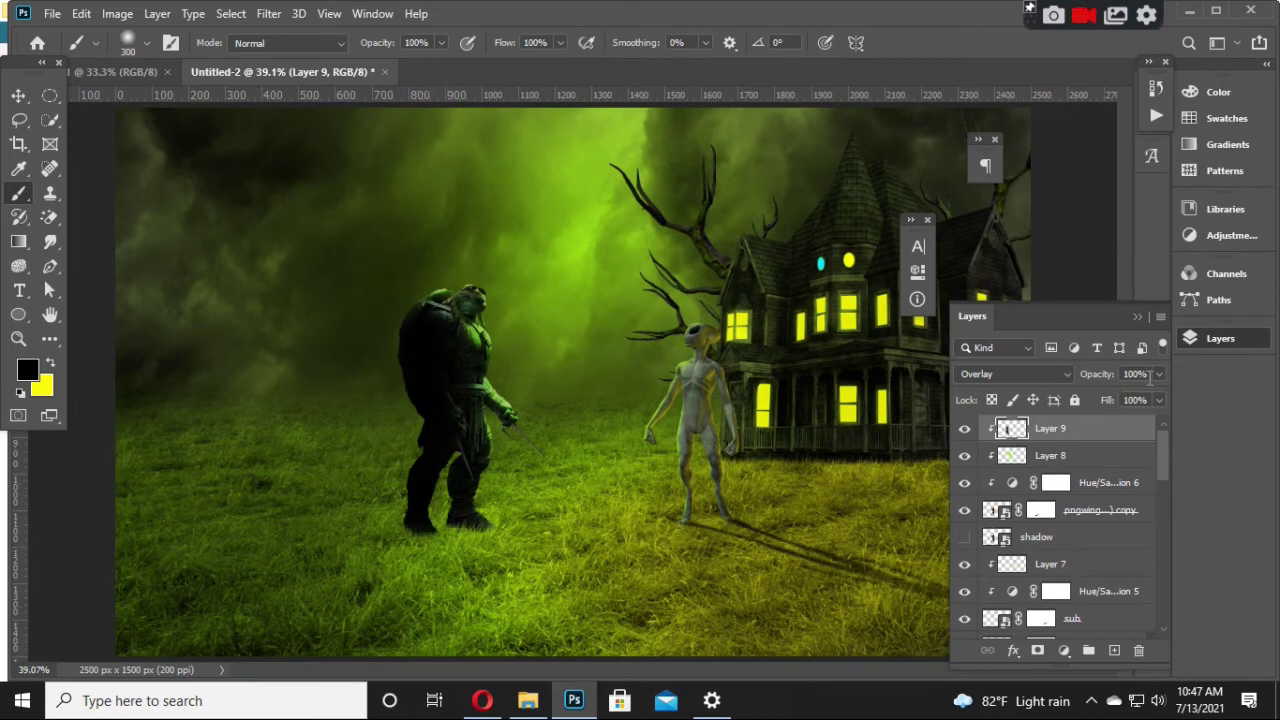
{"action": "left_click", "coordinate": [1015, 374]}
{"action": "left_click", "coordinate": [1003, 452]}
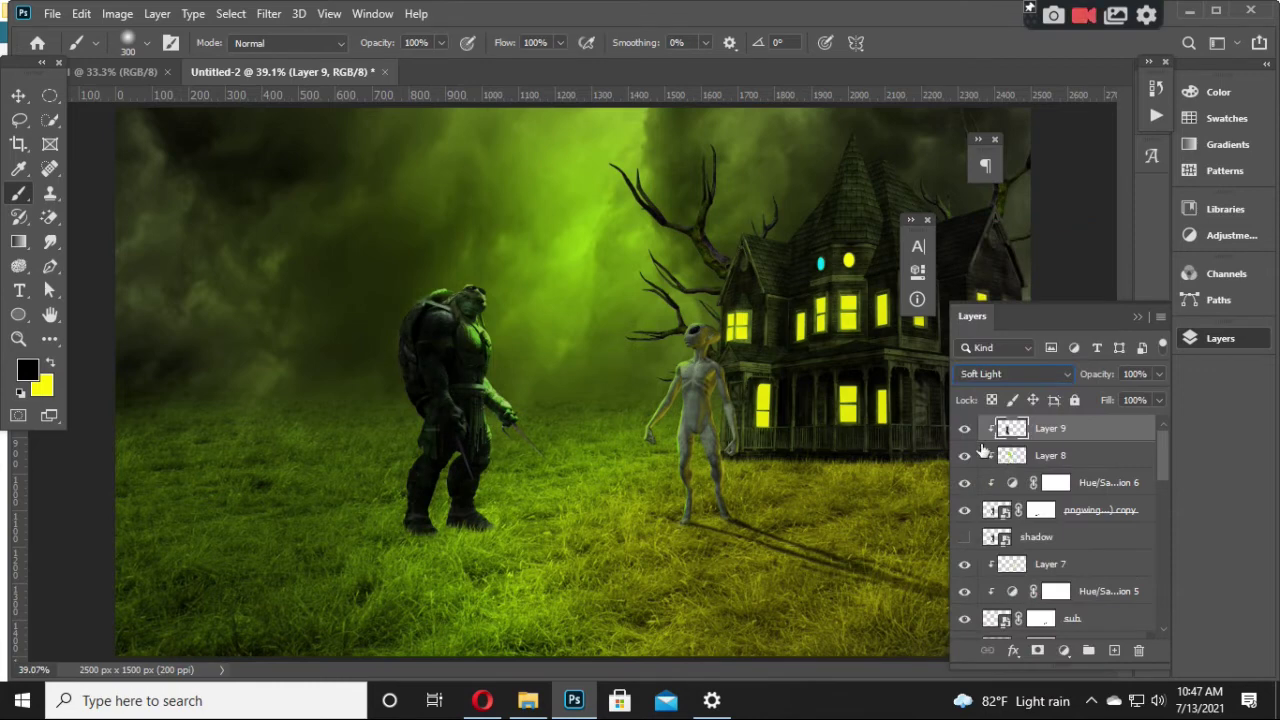
Step: Lower the shading layer to 38% opacity, then reselect Layer 8 with colours swapped
{"action": "left_click", "coordinate": [964, 428]}
{"action": "left_click", "coordinate": [964, 428]}
{"action": "left_click", "coordinate": [1157, 374]}
{"action": "left_click_drag", "start_coordinate": [1080, 399], "coordinate": [1076, 396]}
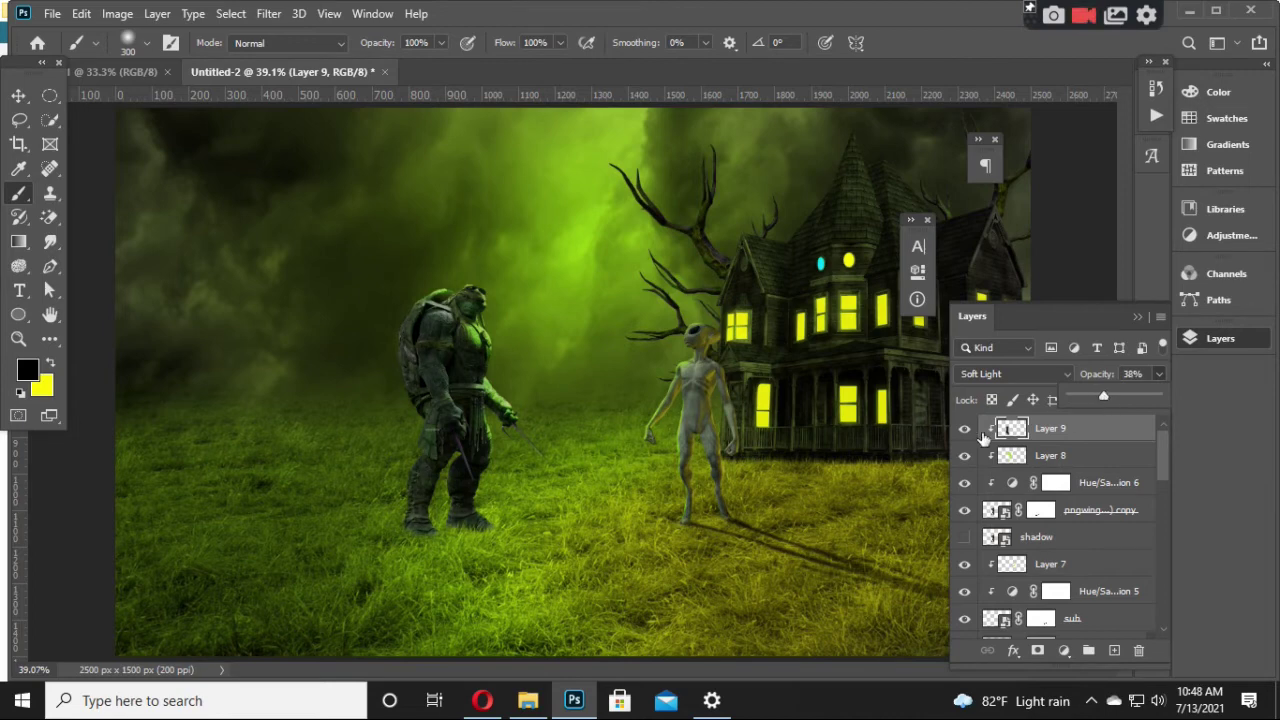
{"action": "left_click", "coordinate": [964, 430]}
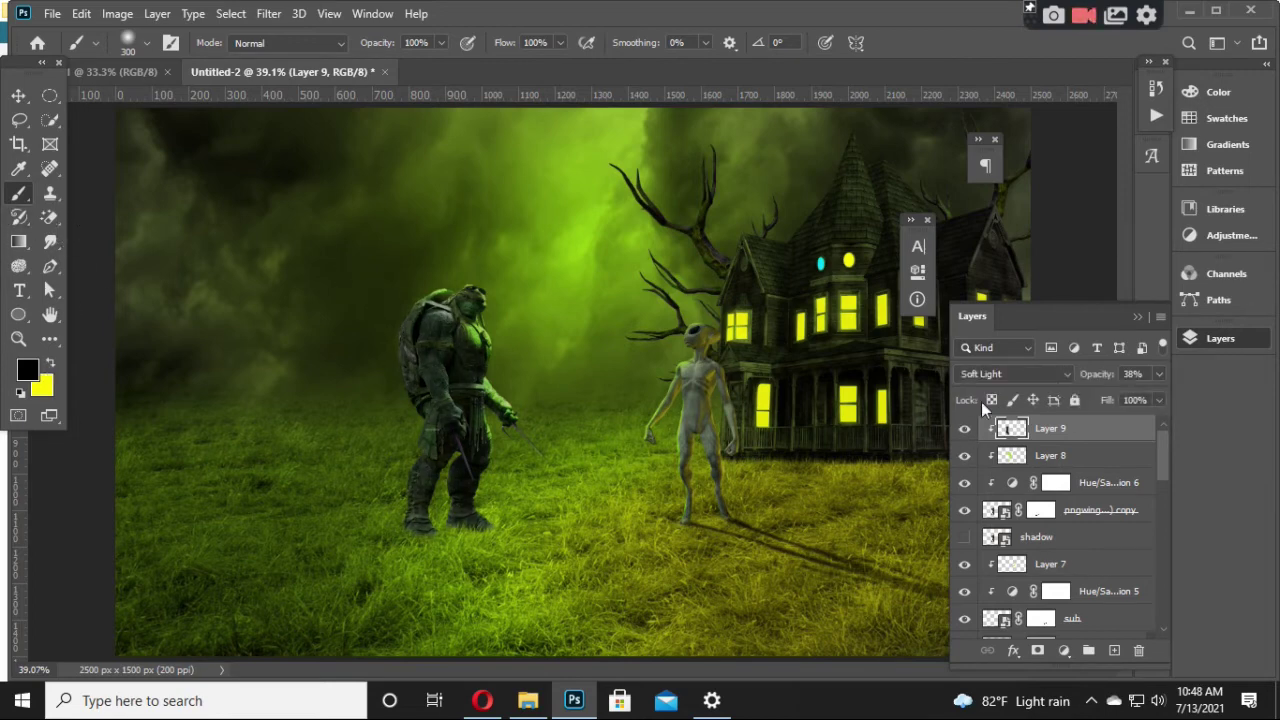
{"action": "left_click", "coordinate": [1050, 457]}
{"action": "left_click", "coordinate": [50, 366]}
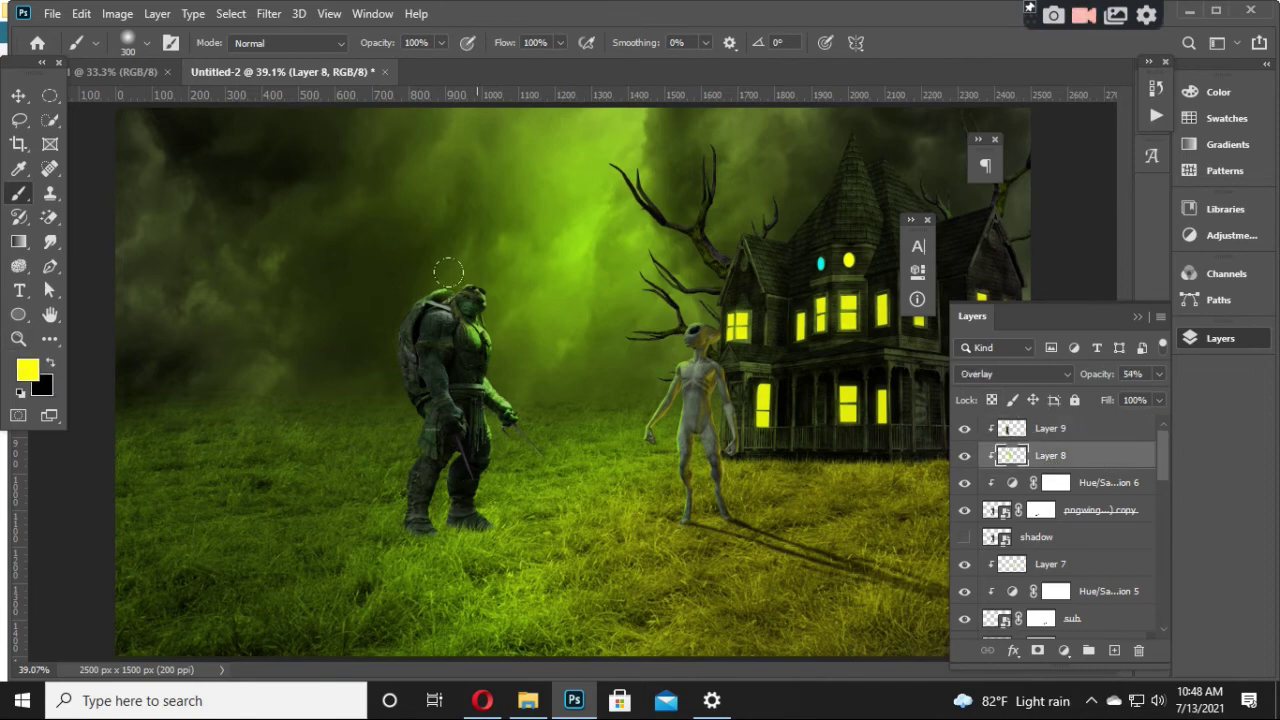
Step: Try brightening the shoulder strap at 56% brush opacity, then undo the strokes
{"action": "key", "text": "ctrl+plus"}
{"action": "key", "text": "ctrl+plus"}
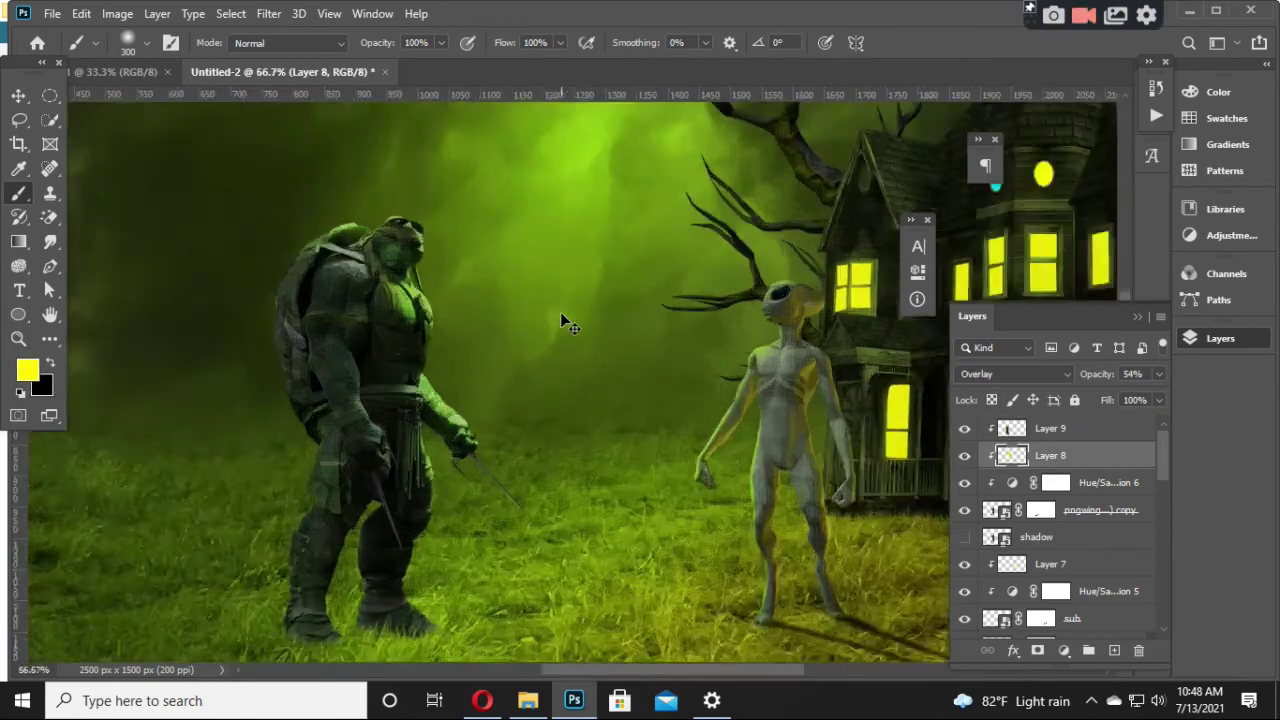
{"action": "key", "text": "ctrl+plus"}
{"action": "key", "text": "ctrl+plus"}
{"action": "left_click_drag", "start_coordinate": [611, 454], "coordinate": [743, 520]}
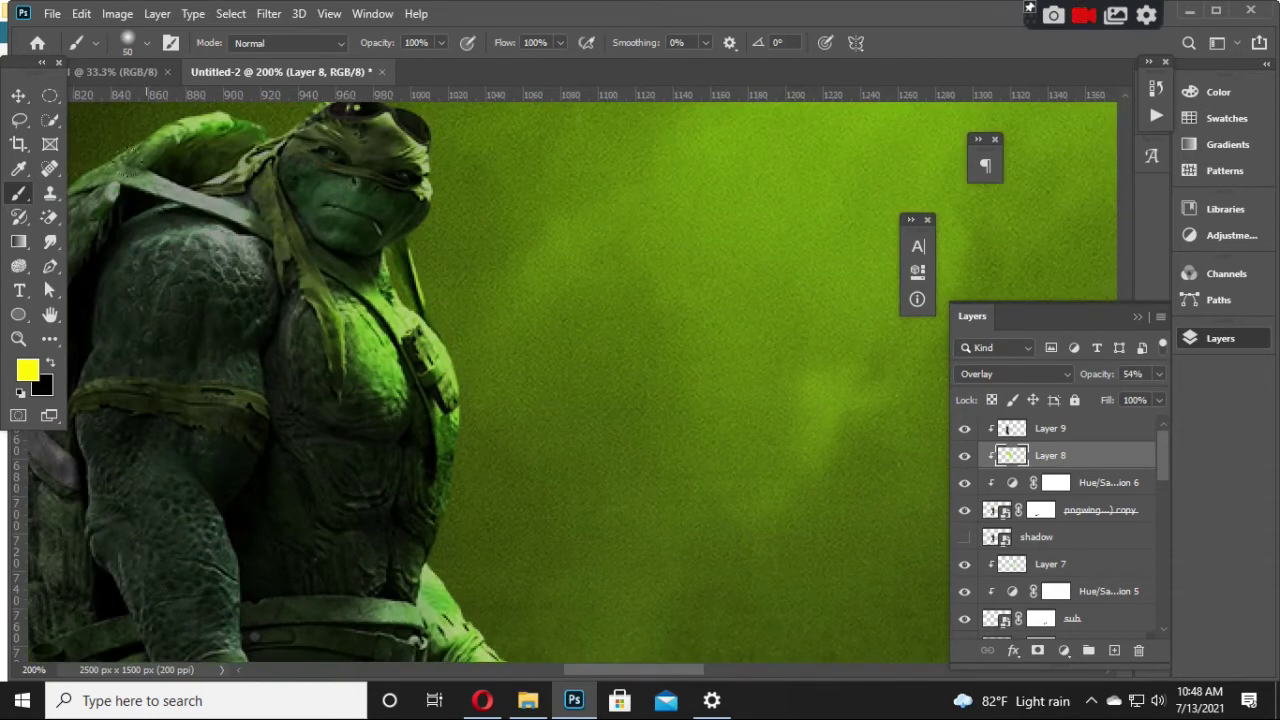
{"action": "mouse_move", "coordinate": [140, 175]}
{"action": "left_mouse_down"}
{"action": "mouse_move", "coordinate": [250, 215]}
{"action": "mouse_move", "coordinate": [178, 205]}
{"action": "left_mouse_up"}
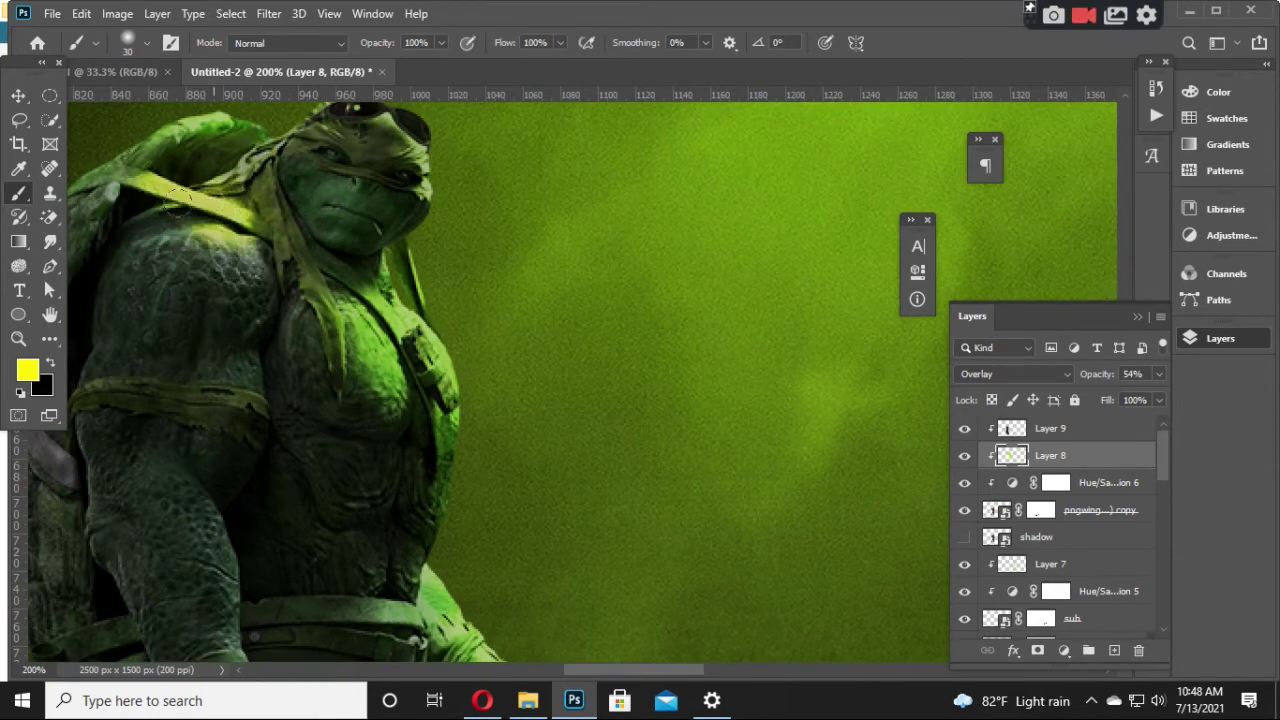
{"action": "key", "text": "ctrl+z"}
{"action": "key", "text": "7"}
{"action": "key", "text": "4"}
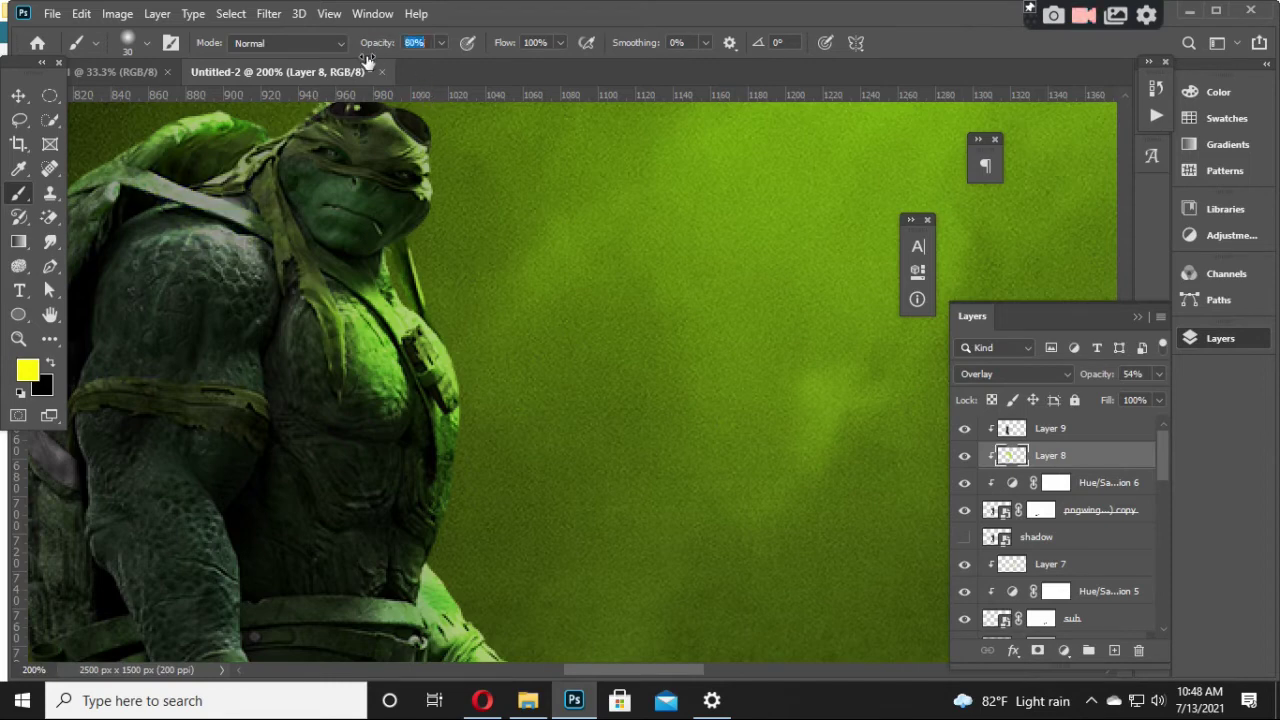
{"action": "left_click_drag", "start_coordinate": [372, 50], "coordinate": [328, 103]}
{"action": "mouse_move", "coordinate": [250, 222]}
{"action": "left_mouse_down"}
{"action": "mouse_move", "coordinate": [160, 205]}
{"action": "mouse_move", "coordinate": [100, 175]}
{"action": "mouse_move", "coordinate": [90, 190]}
{"action": "mouse_move", "coordinate": [210, 208]}
{"action": "left_mouse_up"}
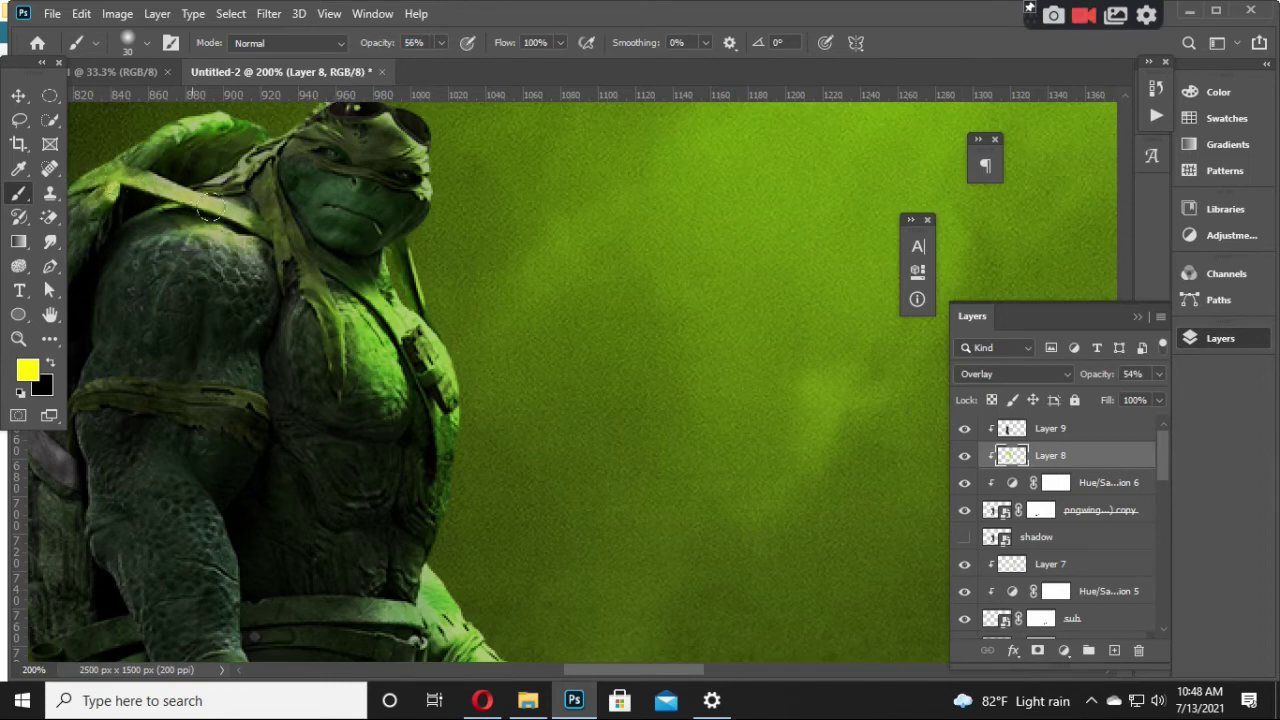
{"action": "left_click_drag", "start_coordinate": [98, 230], "coordinate": [249, 300]}
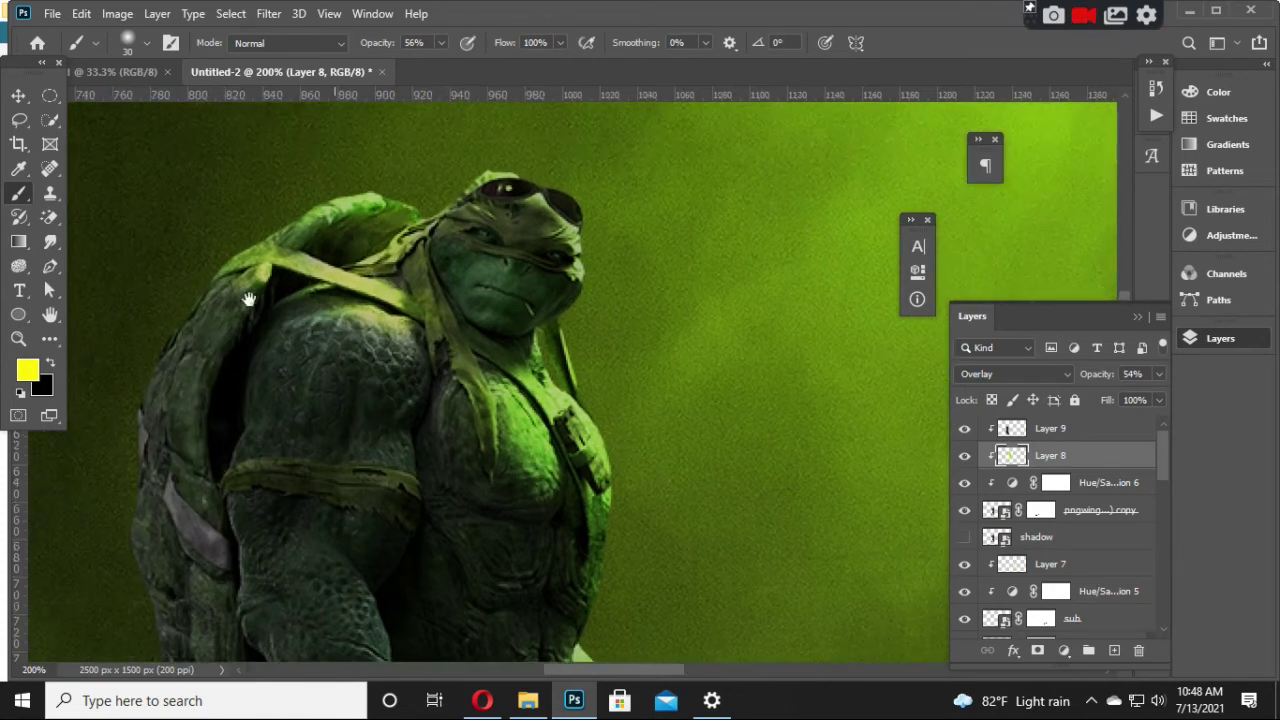
{"action": "key", "text": "ctrl+z"}
{"action": "key", "text": "ctrl+z"}
{"action": "key", "text": "ctrl+z"}
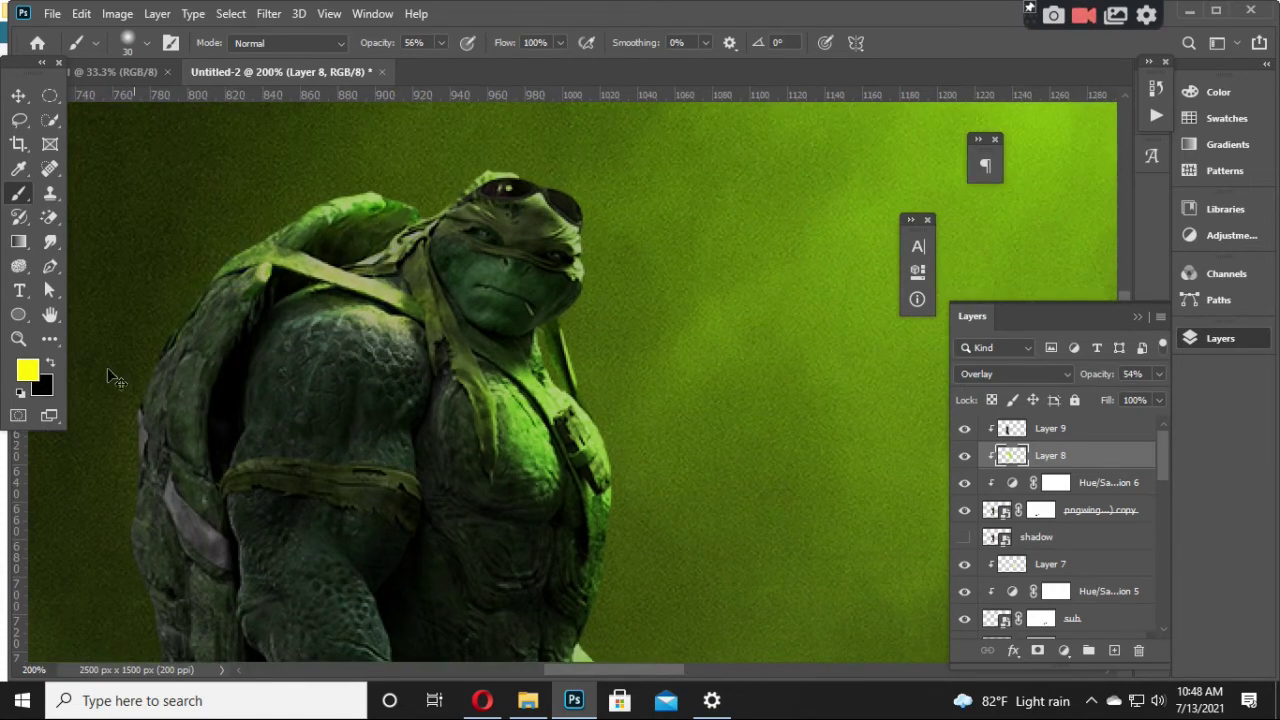
Step: Sample bright green from the image and paint it over the shell and shoulder strap
{"action": "left_click", "coordinate": [50, 367]}
{"action": "key", "text": "i"}
{"action": "left_click", "coordinate": [27, 370]}
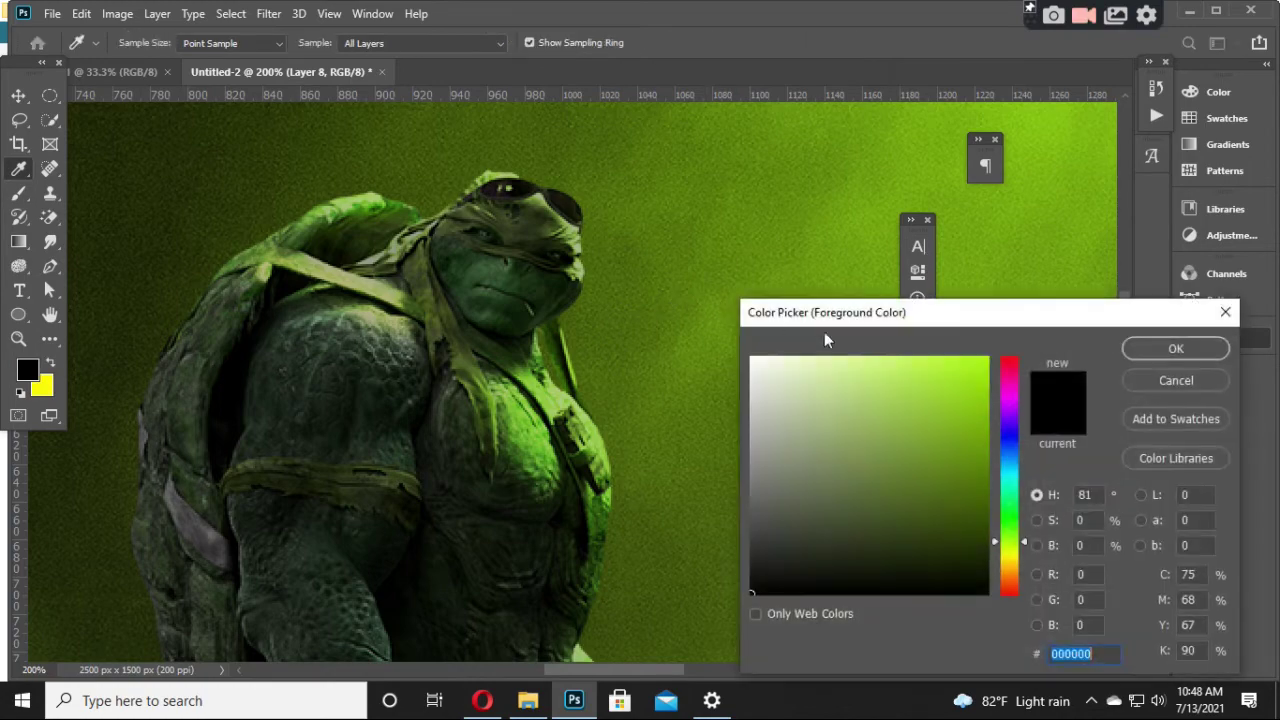
{"action": "left_click", "coordinate": [987, 358]}
{"action": "left_click", "coordinate": [1135, 354]}
{"action": "key", "text": "b"}
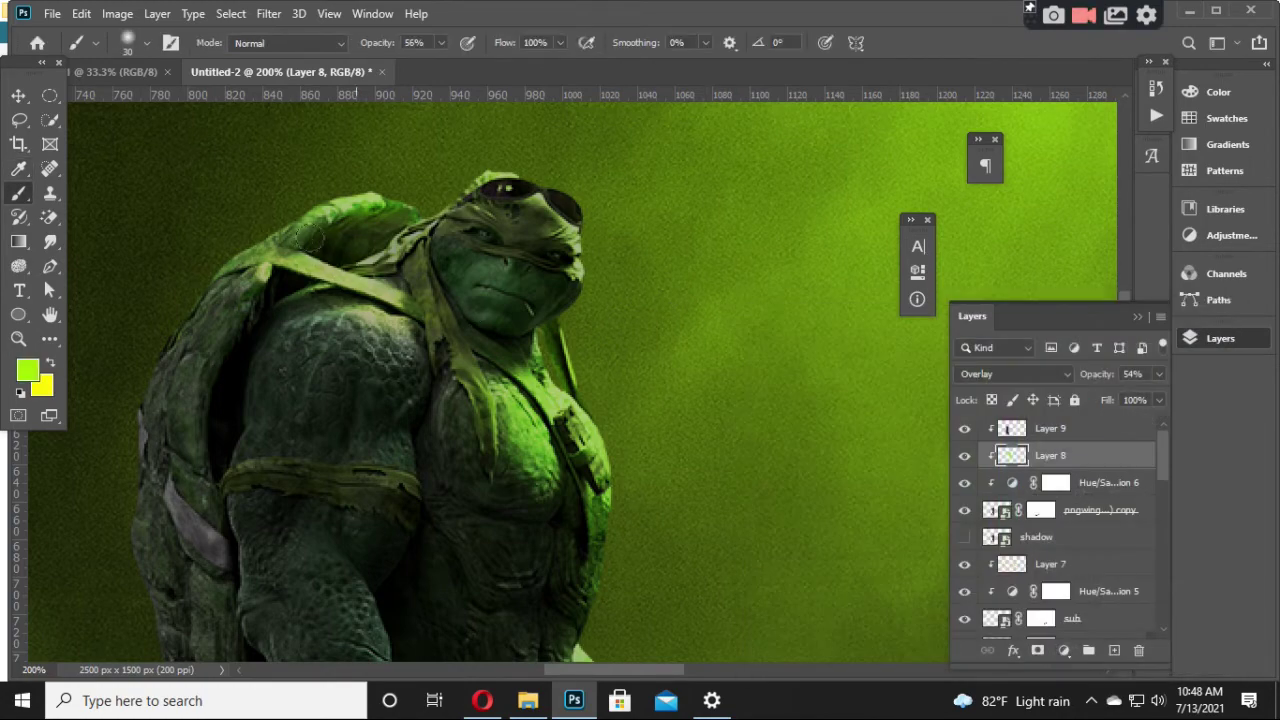
{"action": "mouse_move", "coordinate": [313, 238]}
{"action": "left_mouse_down"}
{"action": "mouse_move", "coordinate": [378, 238]}
{"action": "mouse_move", "coordinate": [387, 186]}
{"action": "left_mouse_up"}
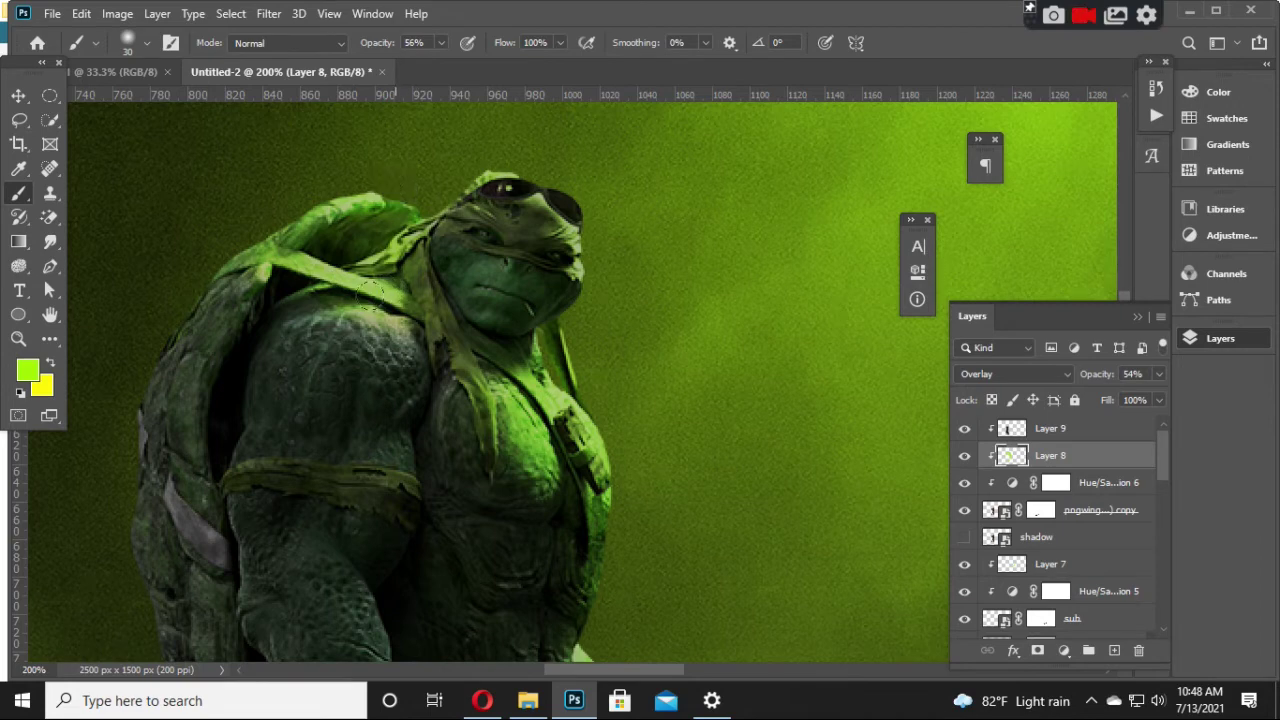
{"action": "left_click_drag", "start_coordinate": [370, 292], "coordinate": [328, 294]}
Step: Compare the highlights on and off and lower Layer 8 to 37% opacity
{"action": "scroll", "coordinate": [215, 330], "scroll_direction": "down", "scroll_amount": 1}
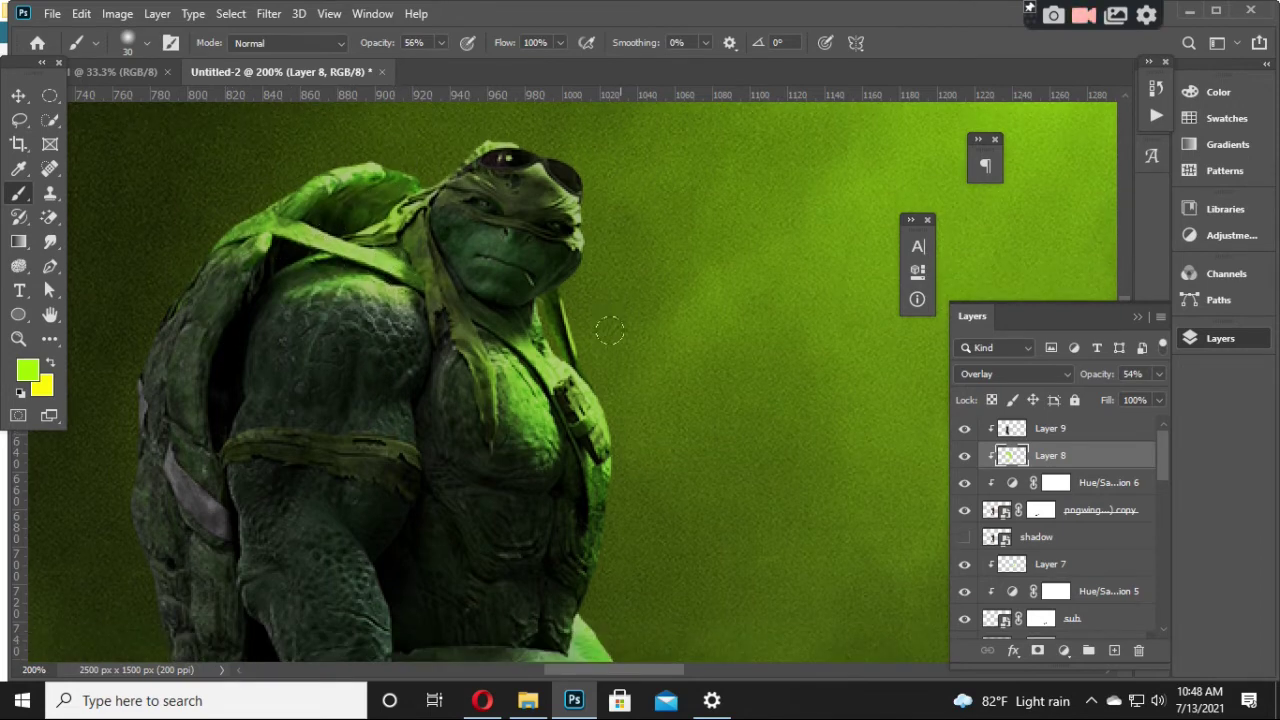
{"action": "scroll", "coordinate": [590, 372], "scroll_direction": "down", "scroll_amount": 1}
{"action": "scroll", "coordinate": [628, 376], "scroll_direction": "down", "scroll_amount": 1}
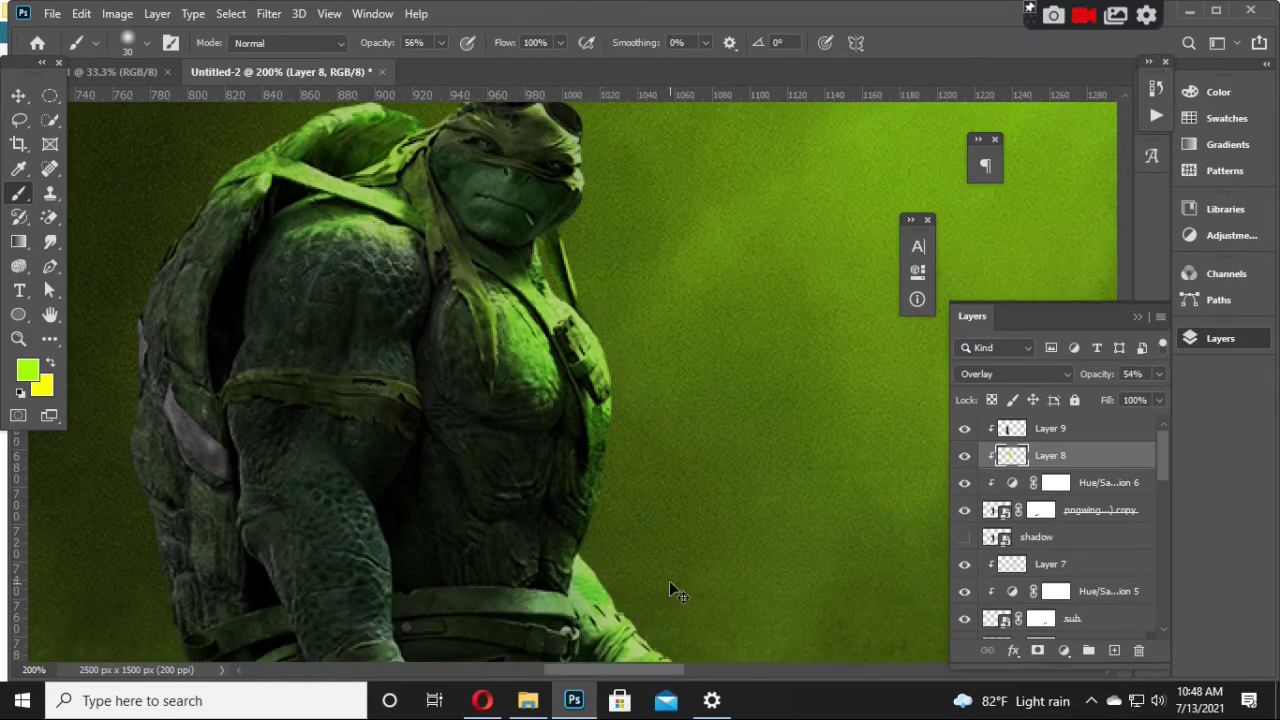
{"action": "key", "text": "ctrl+0"}
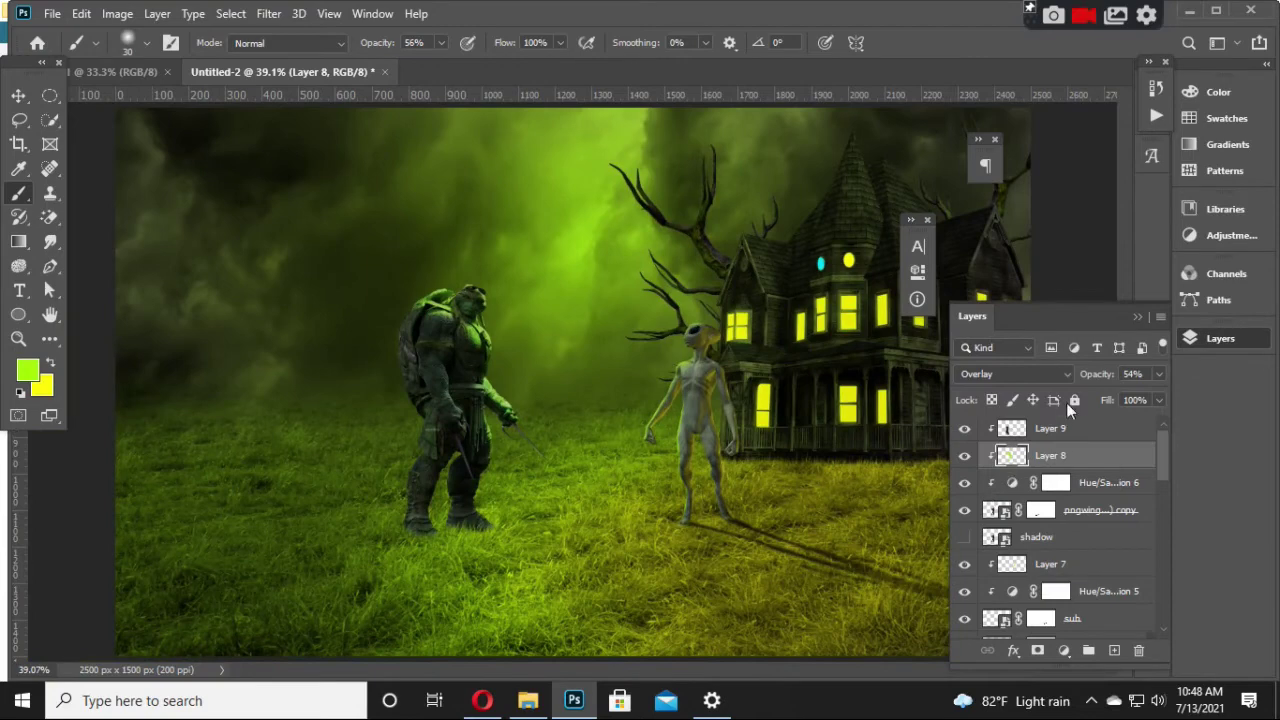
{"action": "left_click", "coordinate": [965, 455]}
{"action": "left_click_drag", "start_coordinate": [1104, 380], "coordinate": [1089, 379]}
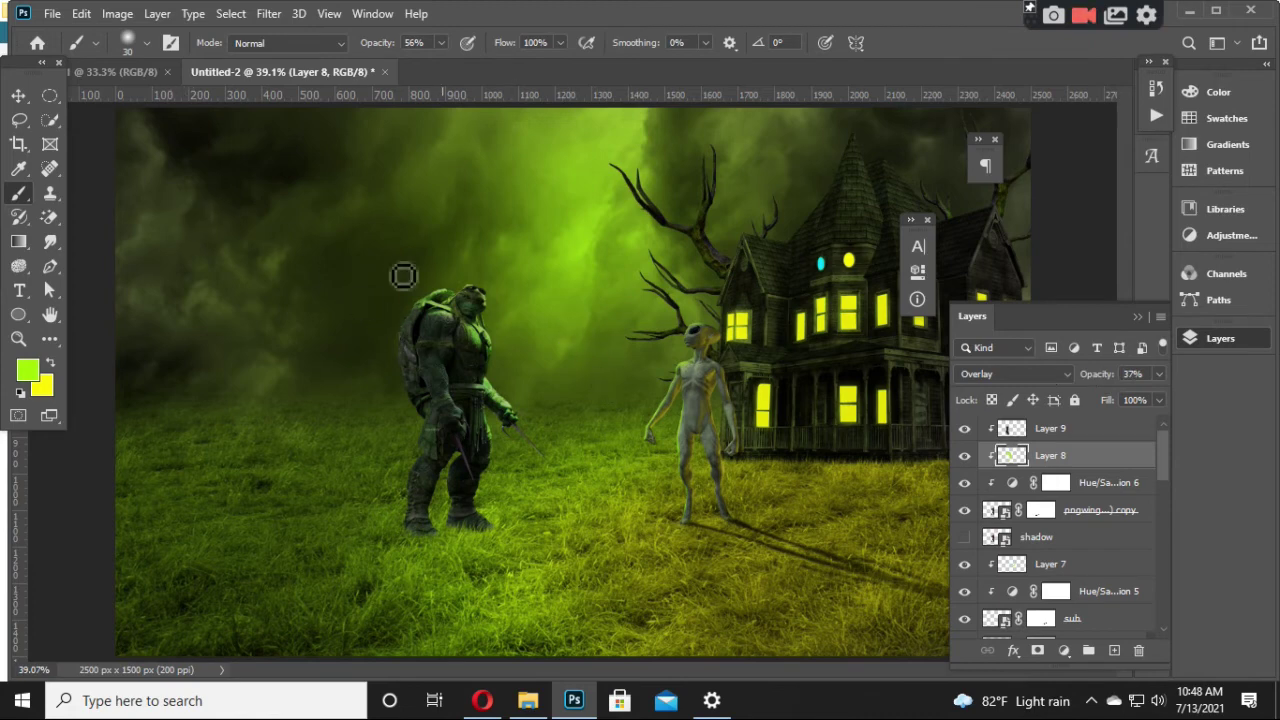
{"action": "left_click", "coordinate": [19, 95]}
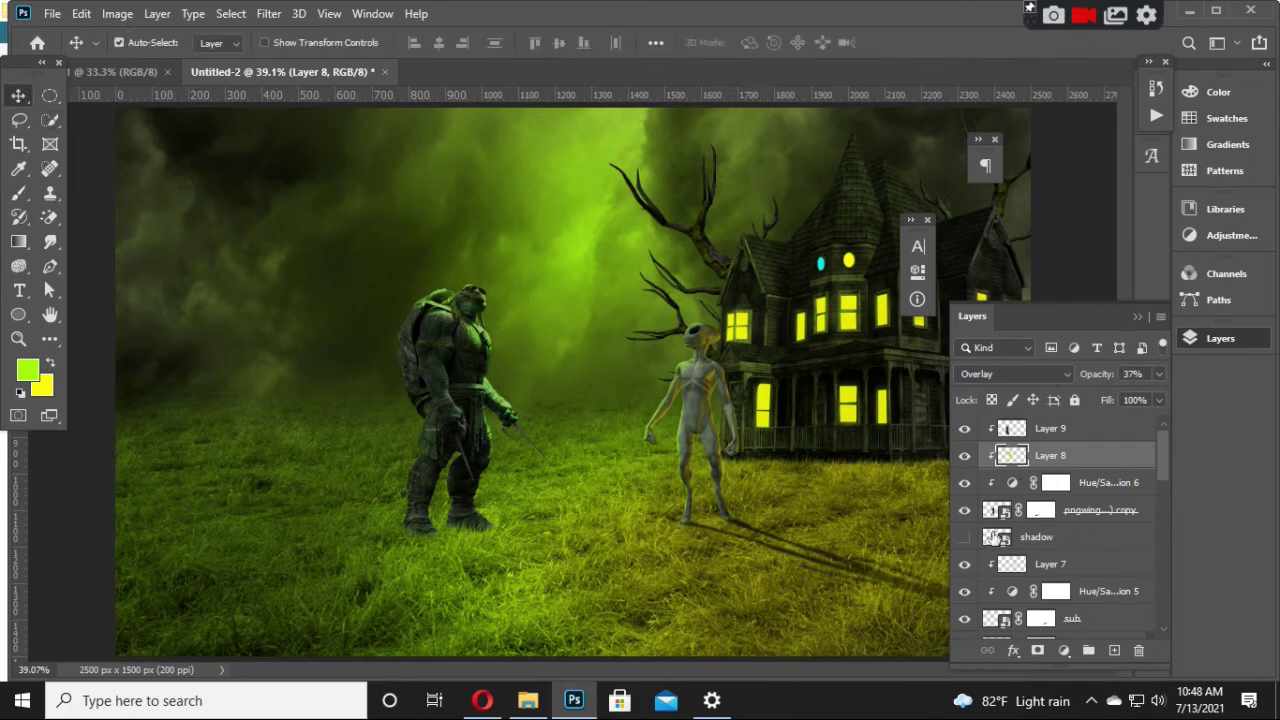
Step: Apply a Color Overlay effect to the shadow layer, check it, and enter Free Transform
{"action": "left_click", "coordinate": [1066, 546]}
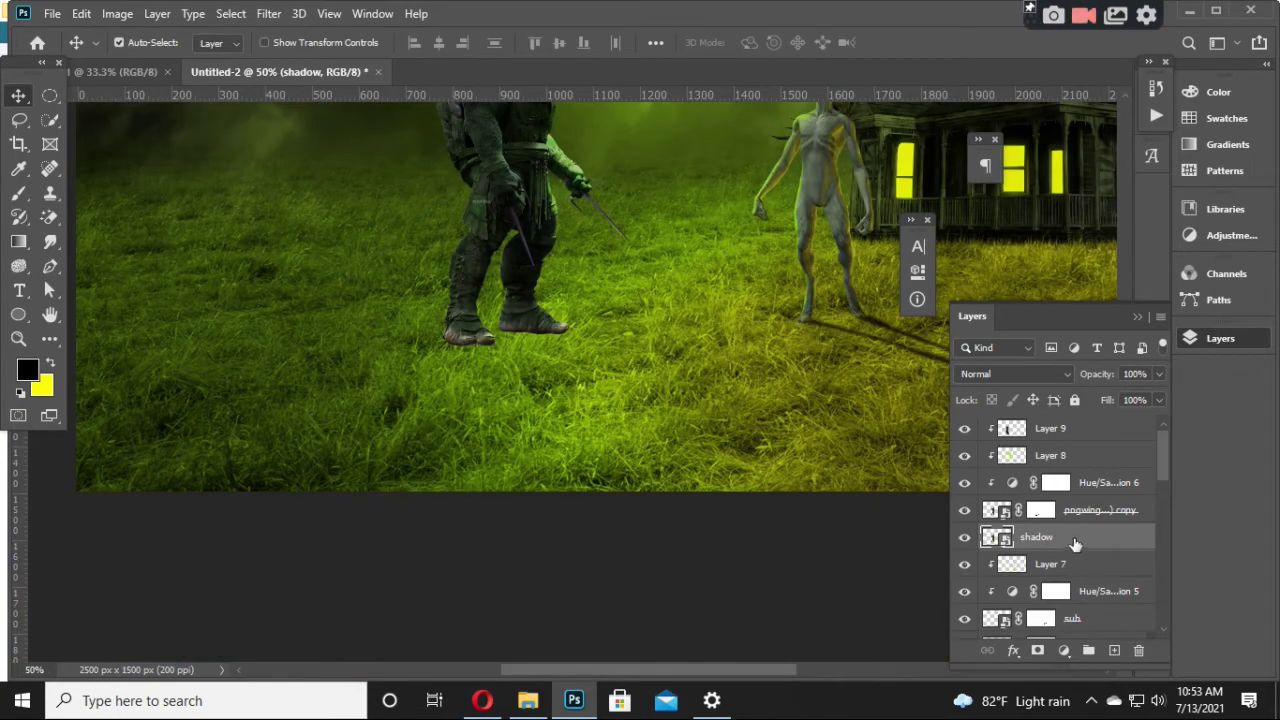
{"action": "left_click", "coordinate": [1012, 650]}
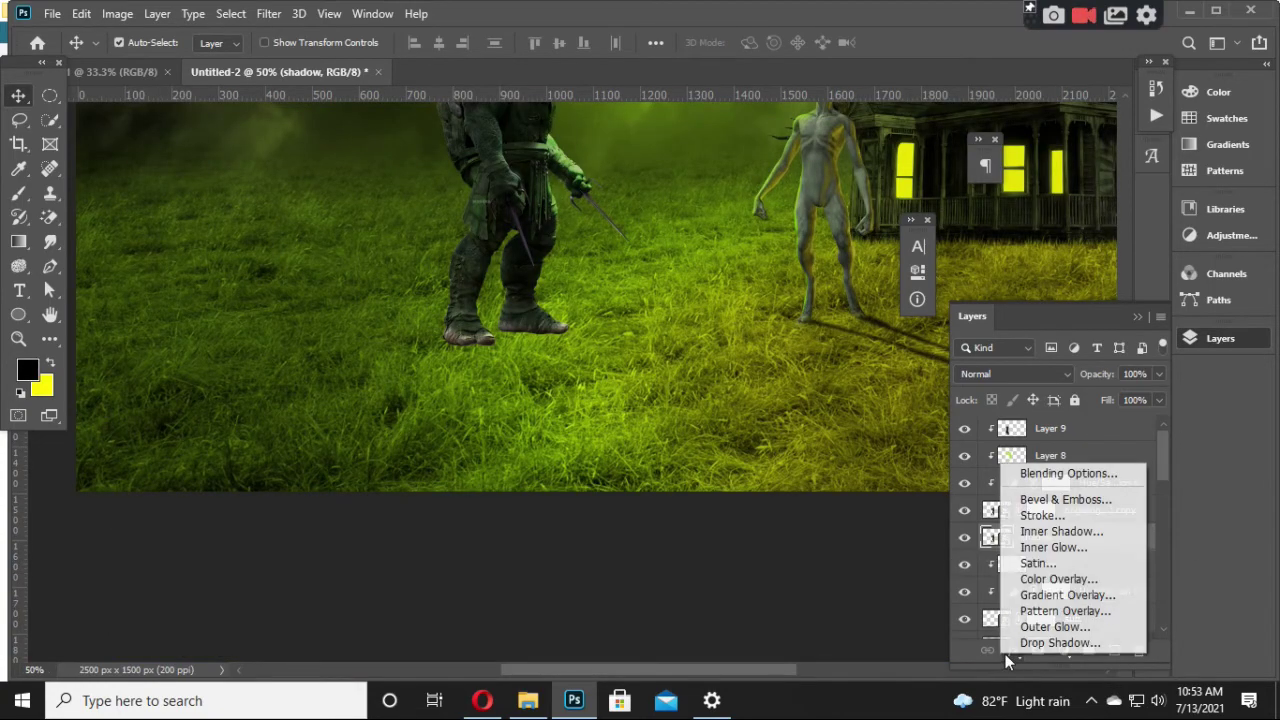
{"action": "left_click", "coordinate": [1056, 577]}
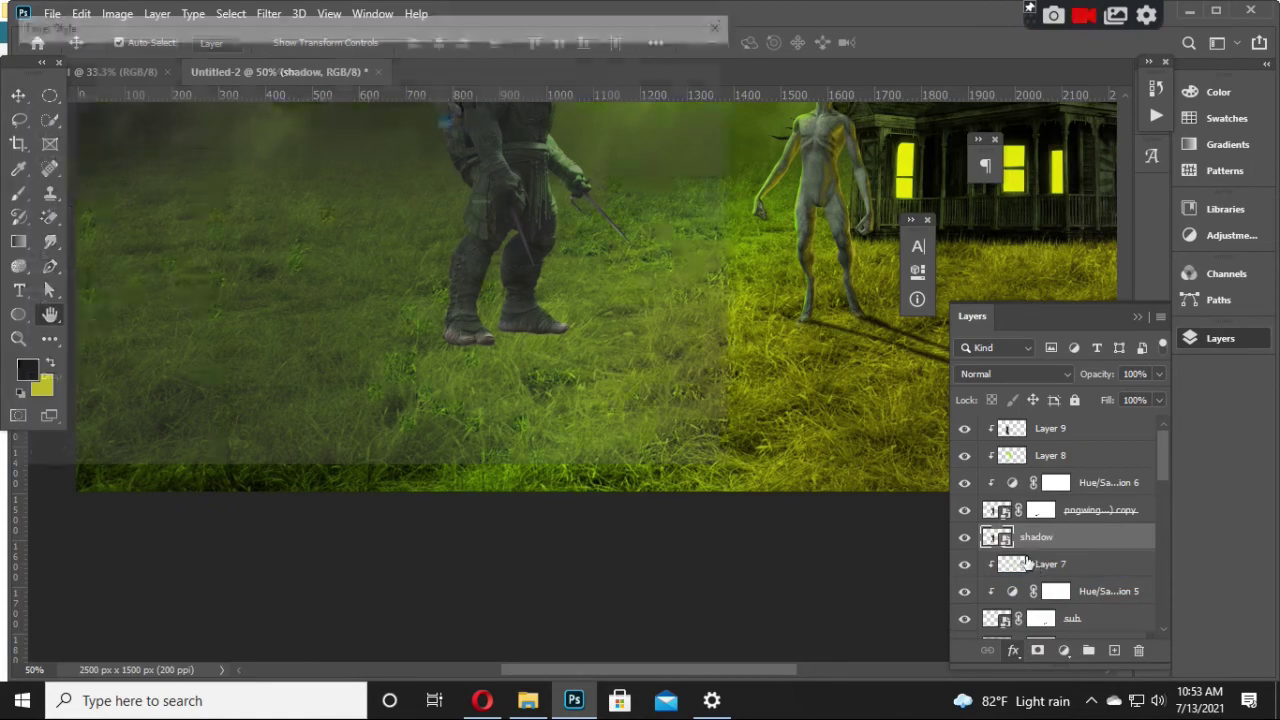
{"action": "key", "text": "Return"}
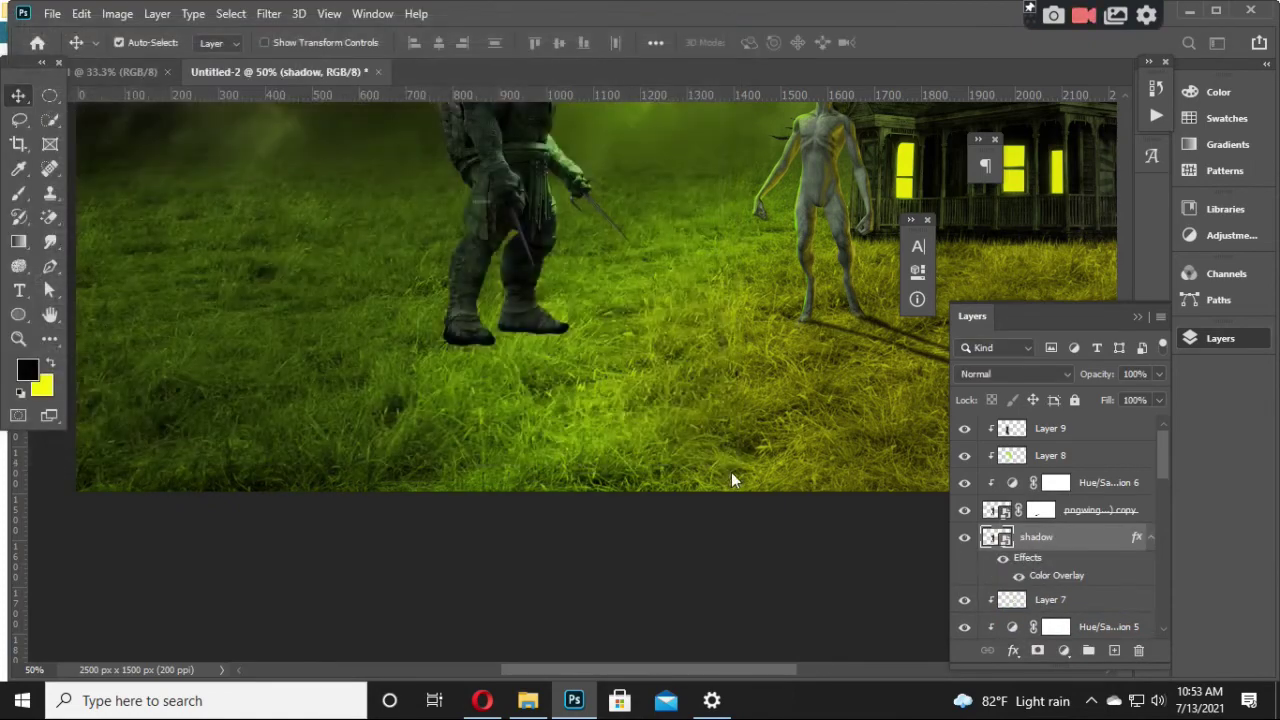
{"action": "key", "text": "ctrl+minus"}
{"action": "key", "text": "ctrl+minus"}
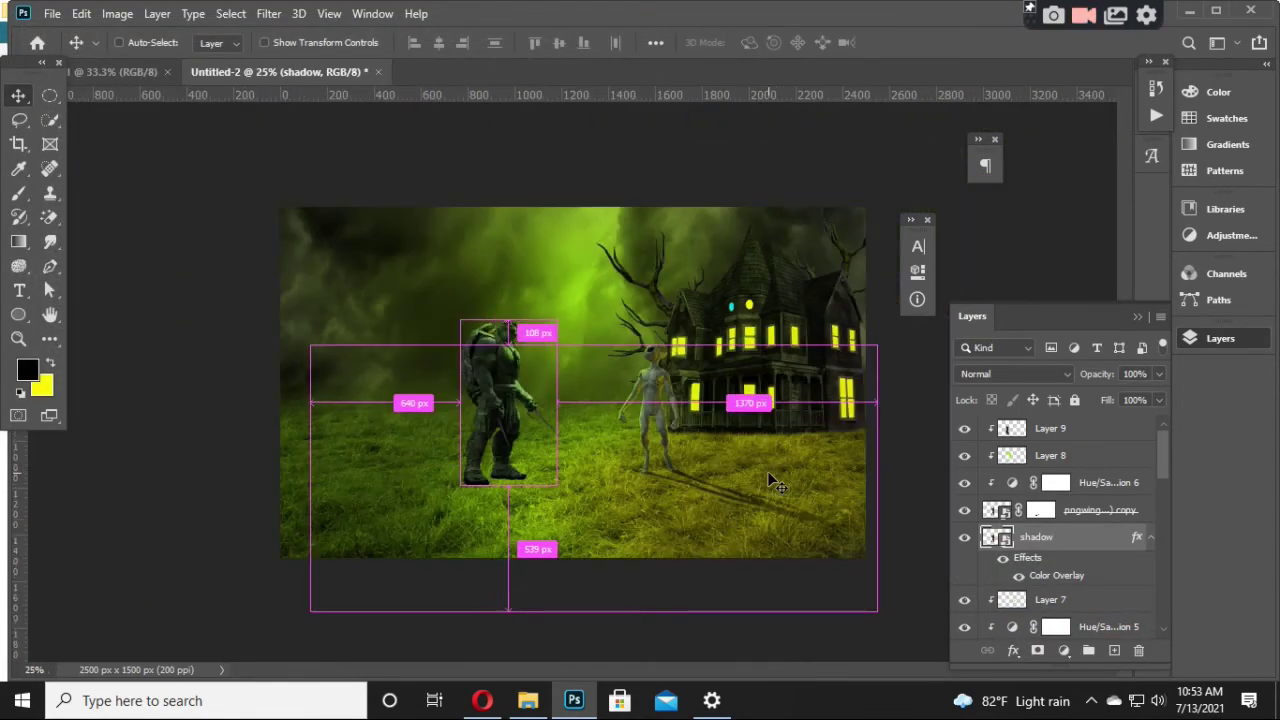
{"action": "left_click", "coordinate": [964, 539]}
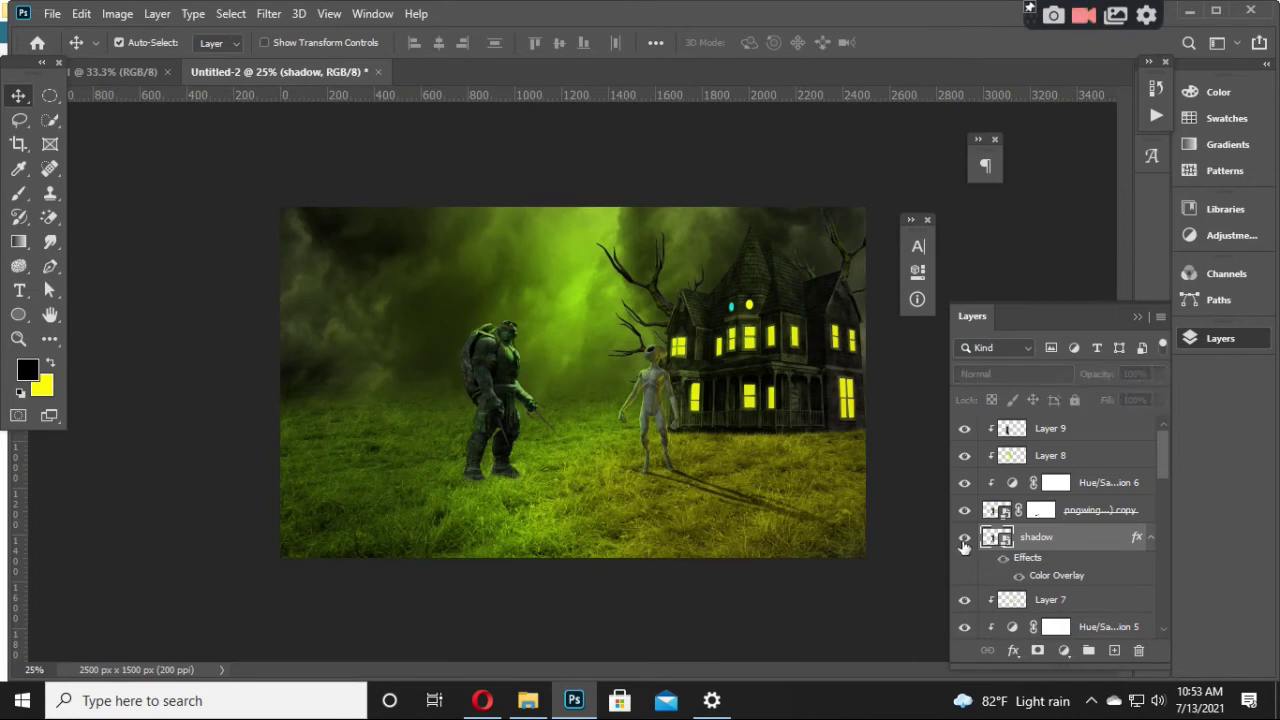
{"action": "left_click", "coordinate": [964, 540]}
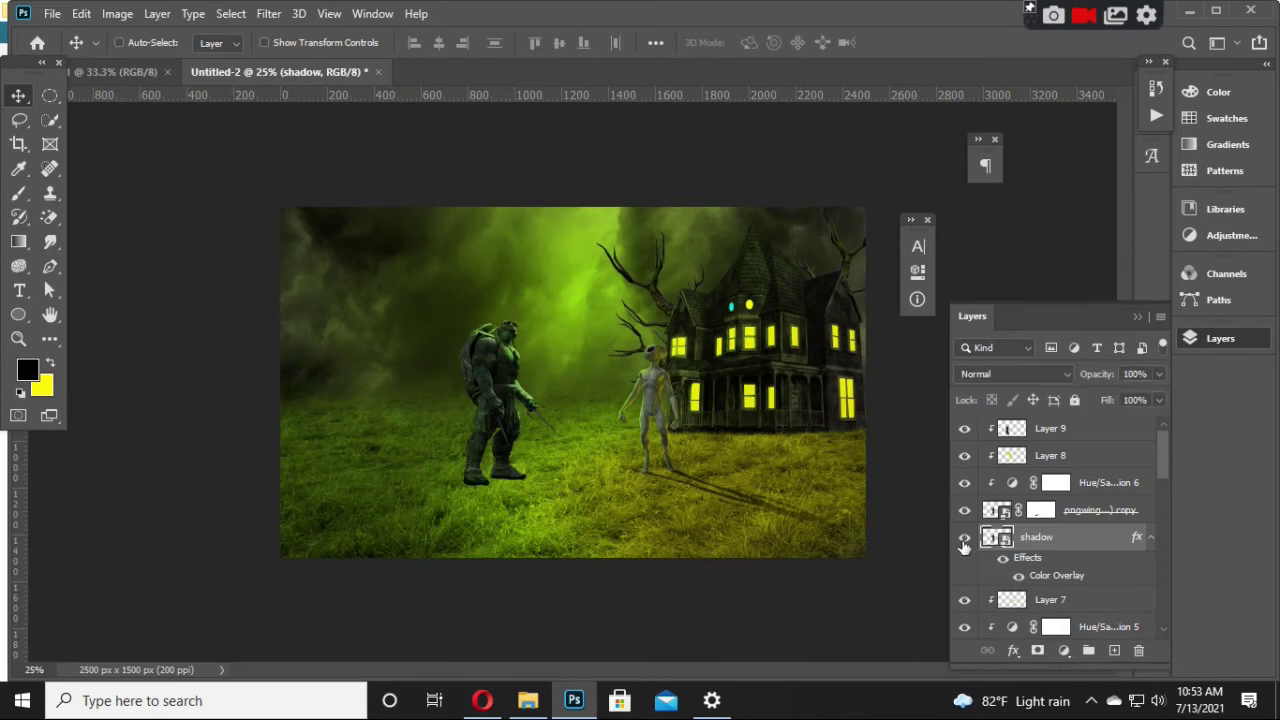
{"action": "key", "text": "ctrl+t"}
Step: Flip the shadow under the turtle's boots and skew it to slant toward the lower left
{"action": "mouse_move", "coordinate": [507, 320]}
{"action": "left_mouse_down"}
{"action": "mouse_move", "coordinate": [424, 675]}
{"action": "mouse_move", "coordinate": [293, 656]}
{"action": "left_mouse_up"}
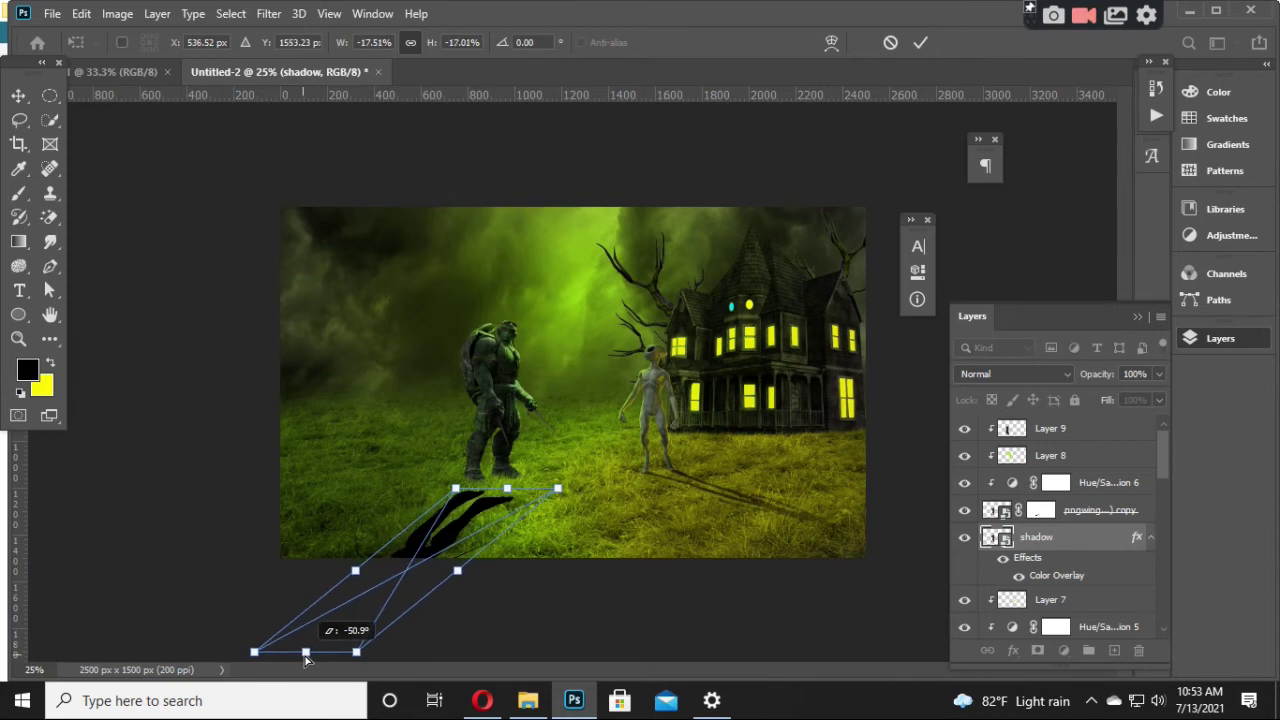
{"action": "mouse_move", "coordinate": [293, 656]}
{"action": "left_mouse_down"}
{"action": "mouse_move", "coordinate": [702, 638]}
{"action": "mouse_move", "coordinate": [186, 708]}
{"action": "mouse_move", "coordinate": [214, 659]}
{"action": "left_mouse_up"}
{"action": "mouse_move", "coordinate": [457, 528]}
{"action": "left_mouse_down"}
{"action": "mouse_move", "coordinate": [476, 510]}
{"action": "mouse_move", "coordinate": [432, 535]}
{"action": "left_mouse_up"}
{"action": "key", "text": "ctrl+plus"}
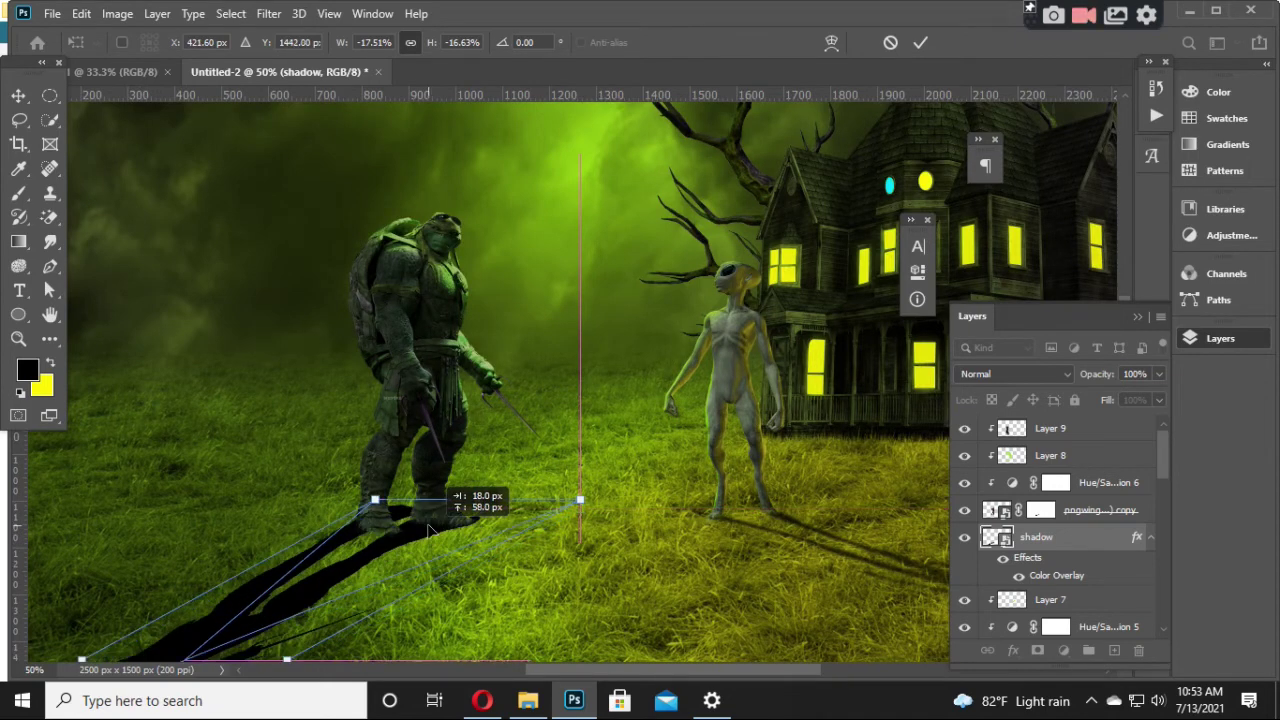
{"action": "mouse_move", "coordinate": [432, 537]}
{"action": "left_mouse_down"}
{"action": "mouse_move", "coordinate": [432, 526]}
{"action": "mouse_move", "coordinate": [344, 524]}
{"action": "mouse_move", "coordinate": [383, 503]}
{"action": "left_mouse_up"}
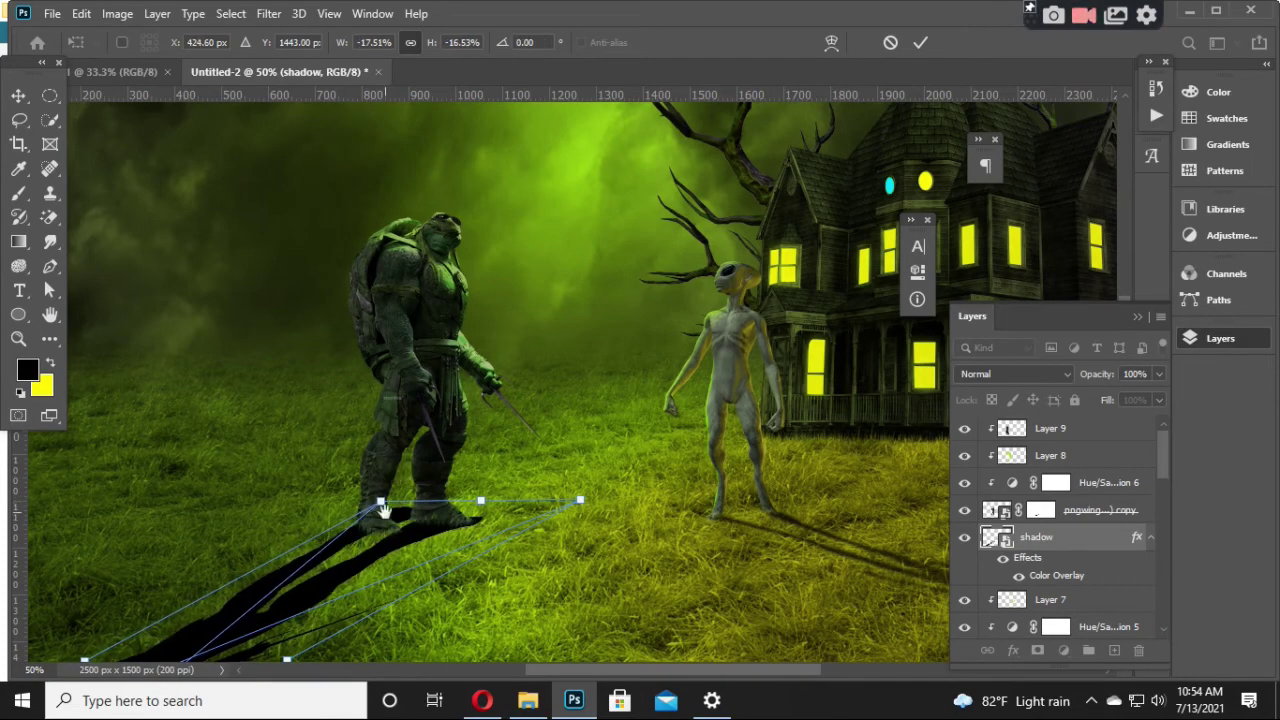
{"action": "left_click_drag", "start_coordinate": [446, 595], "coordinate": [686, 545]}
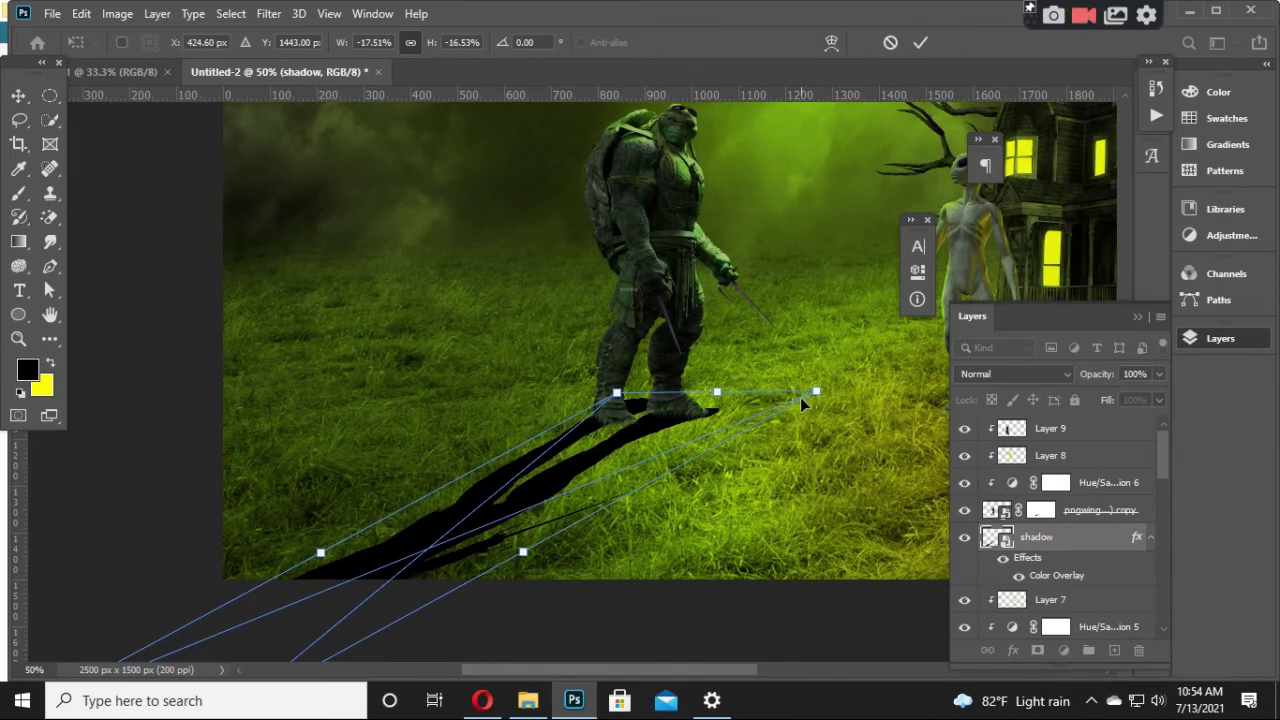
{"action": "left_click_drag", "start_coordinate": [814, 397], "coordinate": [783, 397]}
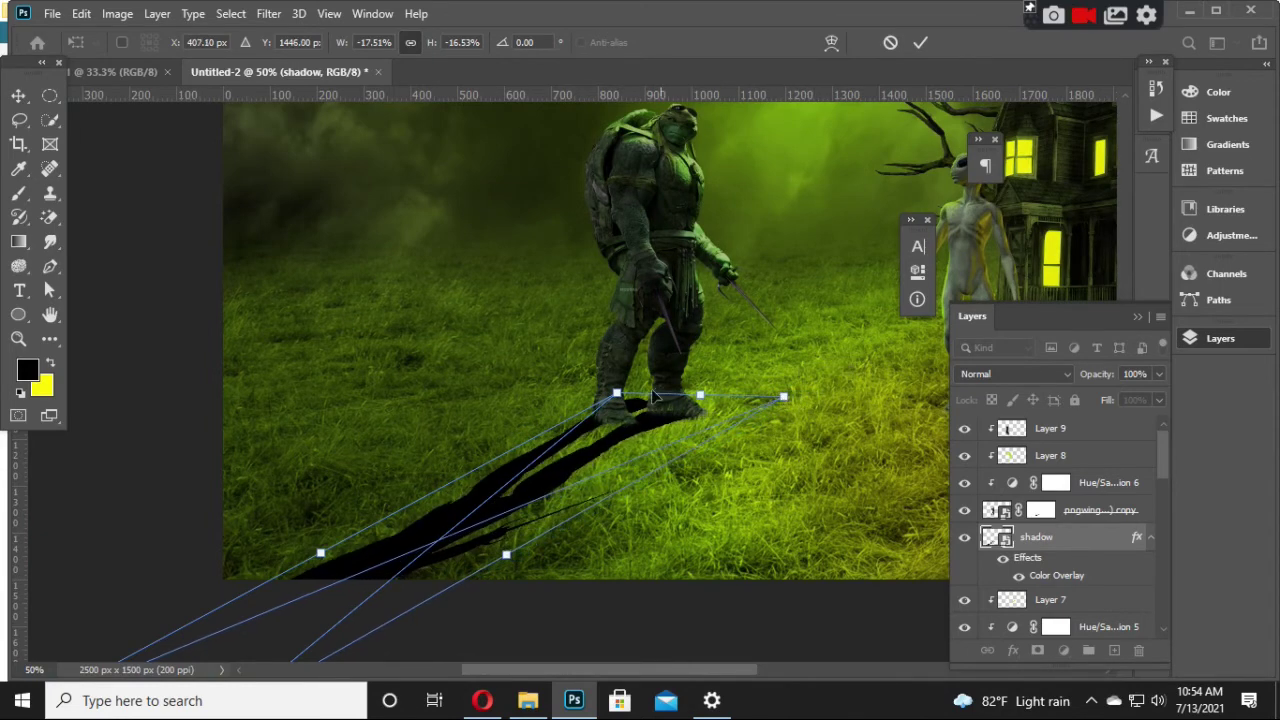
{"action": "left_click_drag", "start_coordinate": [693, 401], "coordinate": [697, 405]}
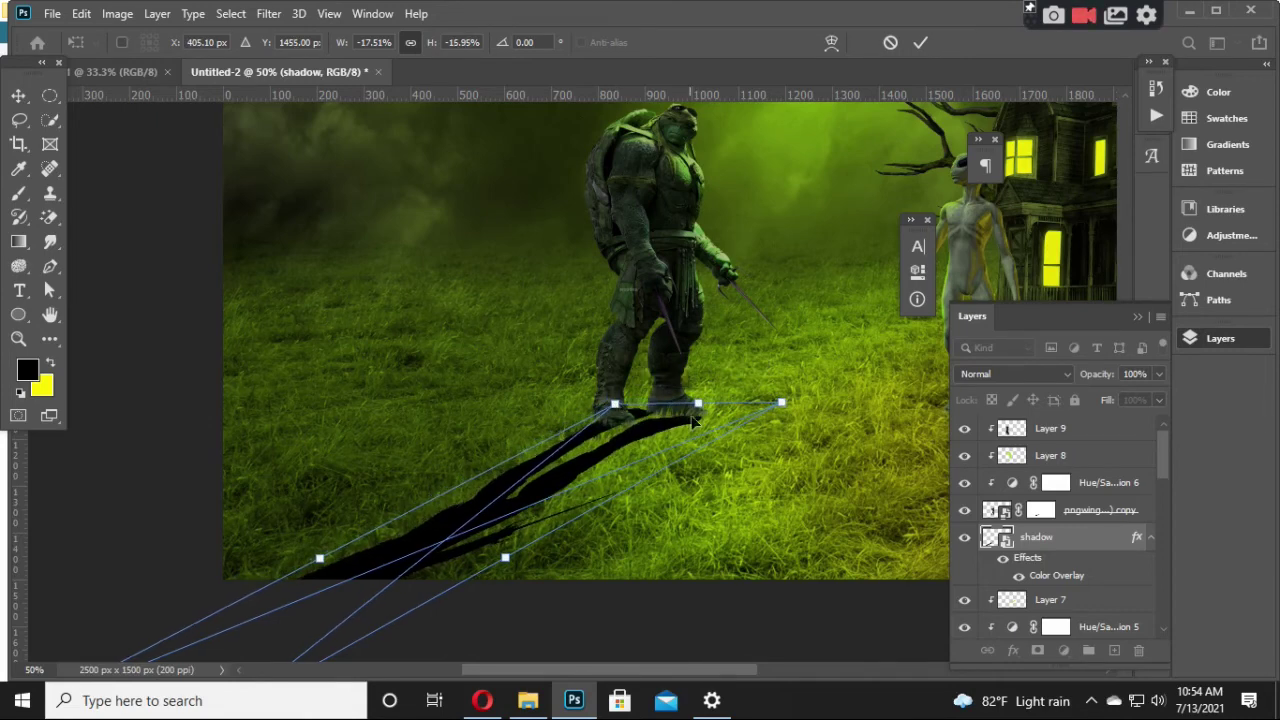
{"action": "key", "text": "Return"}
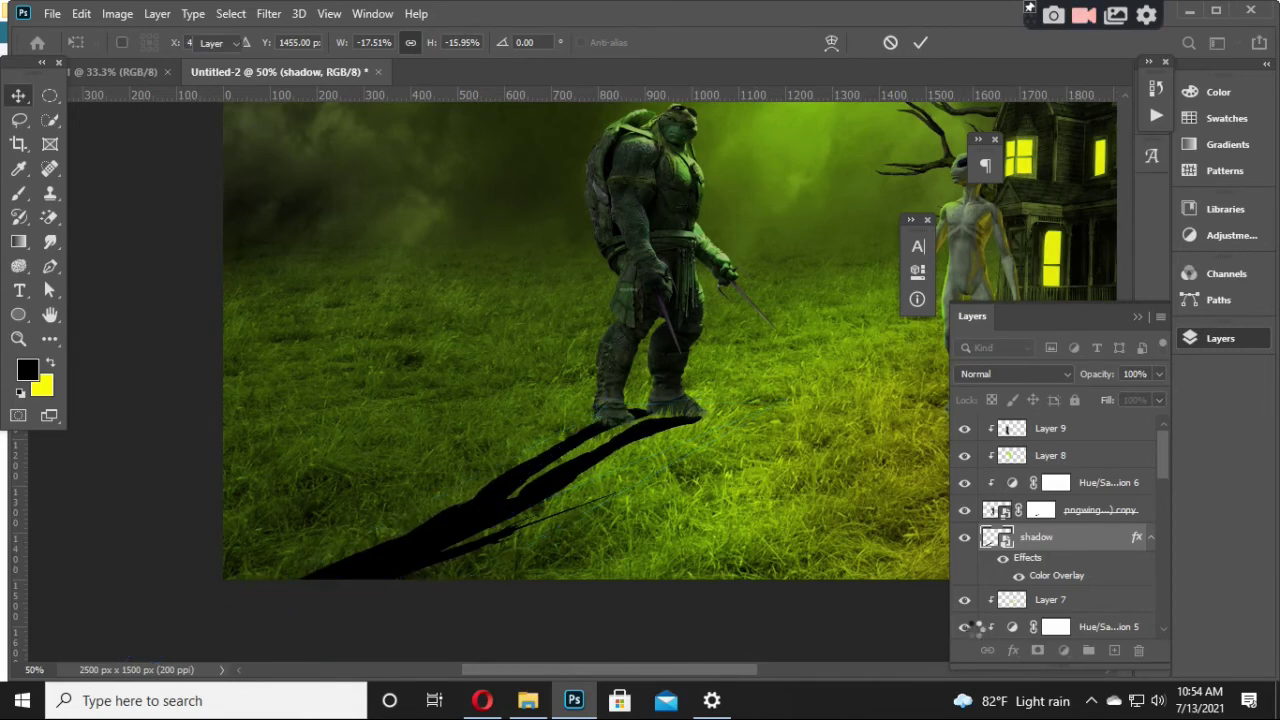
{"action": "left_click", "coordinate": [17, 197]}
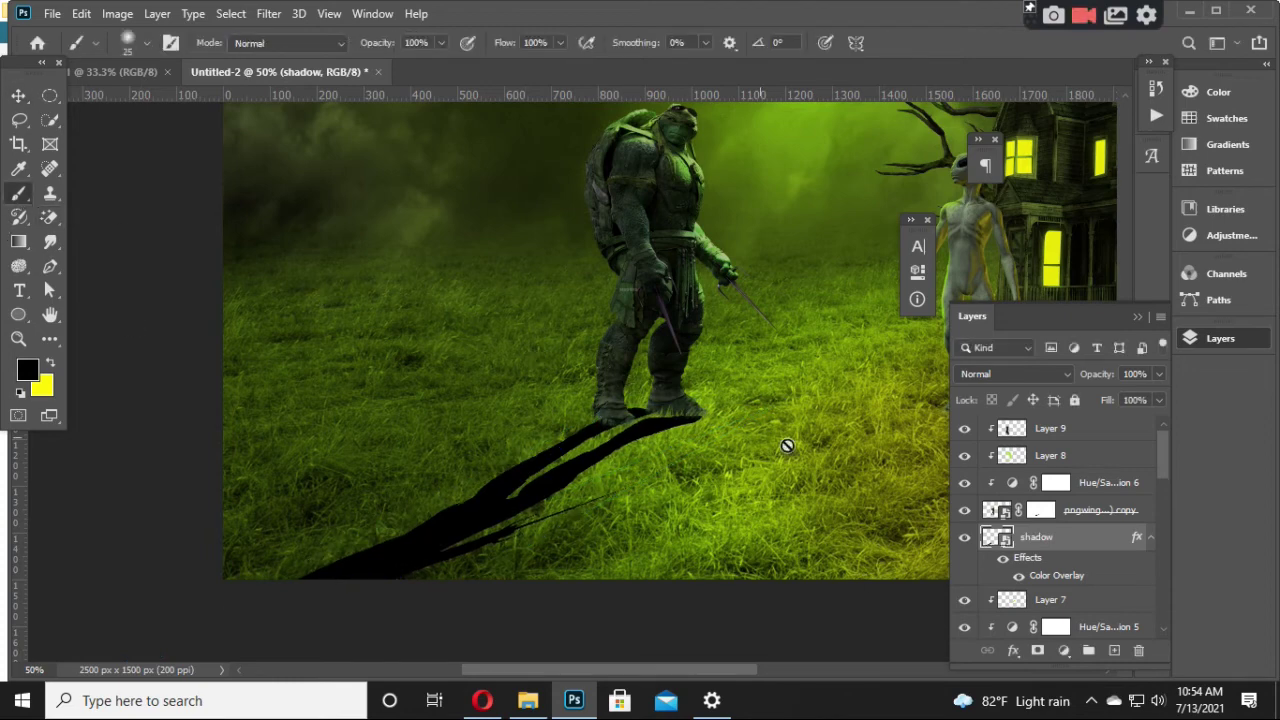
Step: Add a layer mask to the shadow and zoom in on the feet with a black brush ready
{"action": "left_click", "coordinate": [1038, 651]}
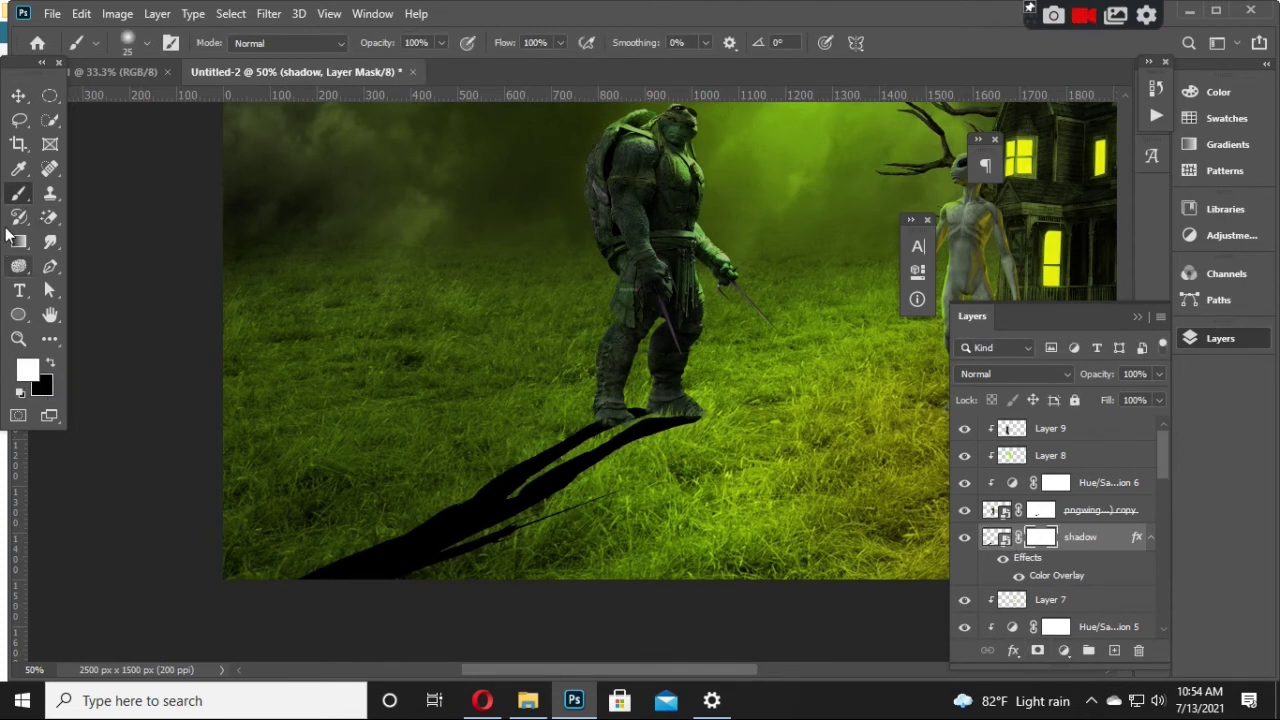
{"action": "right_click", "coordinate": [28, 194]}
{"action": "left_click", "coordinate": [96, 193]}
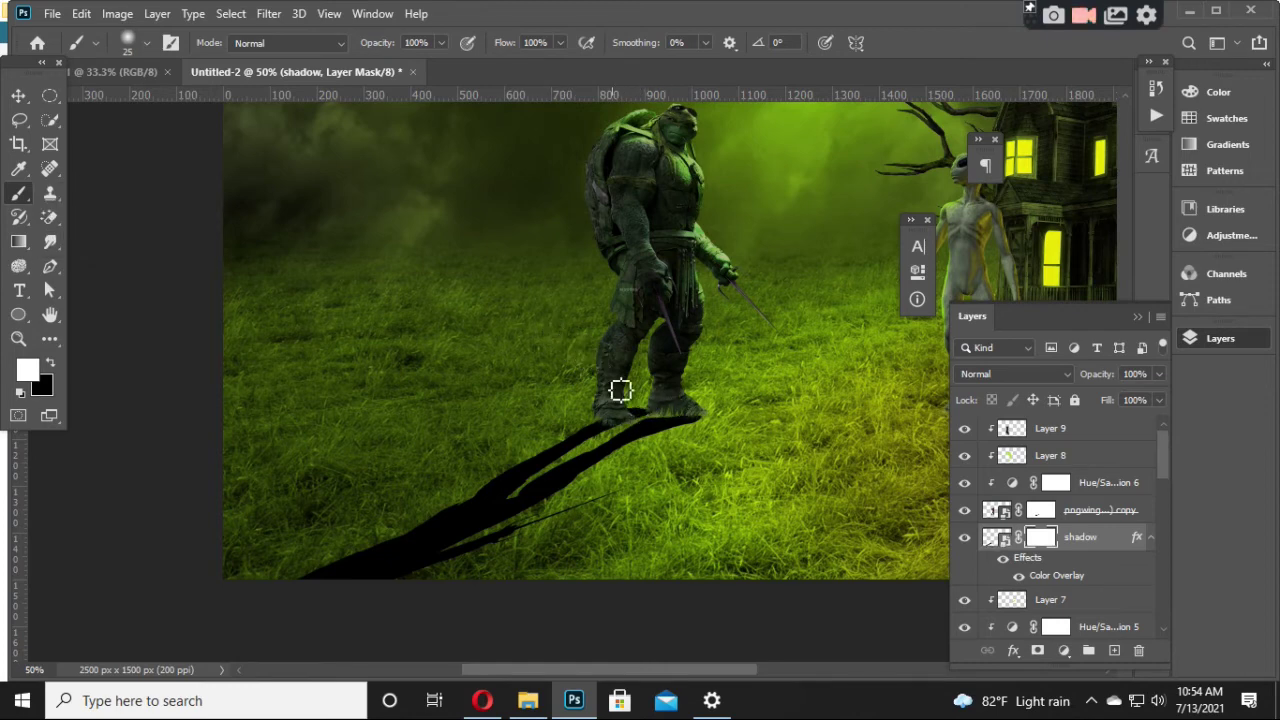
{"action": "left_click", "coordinate": [50, 364]}
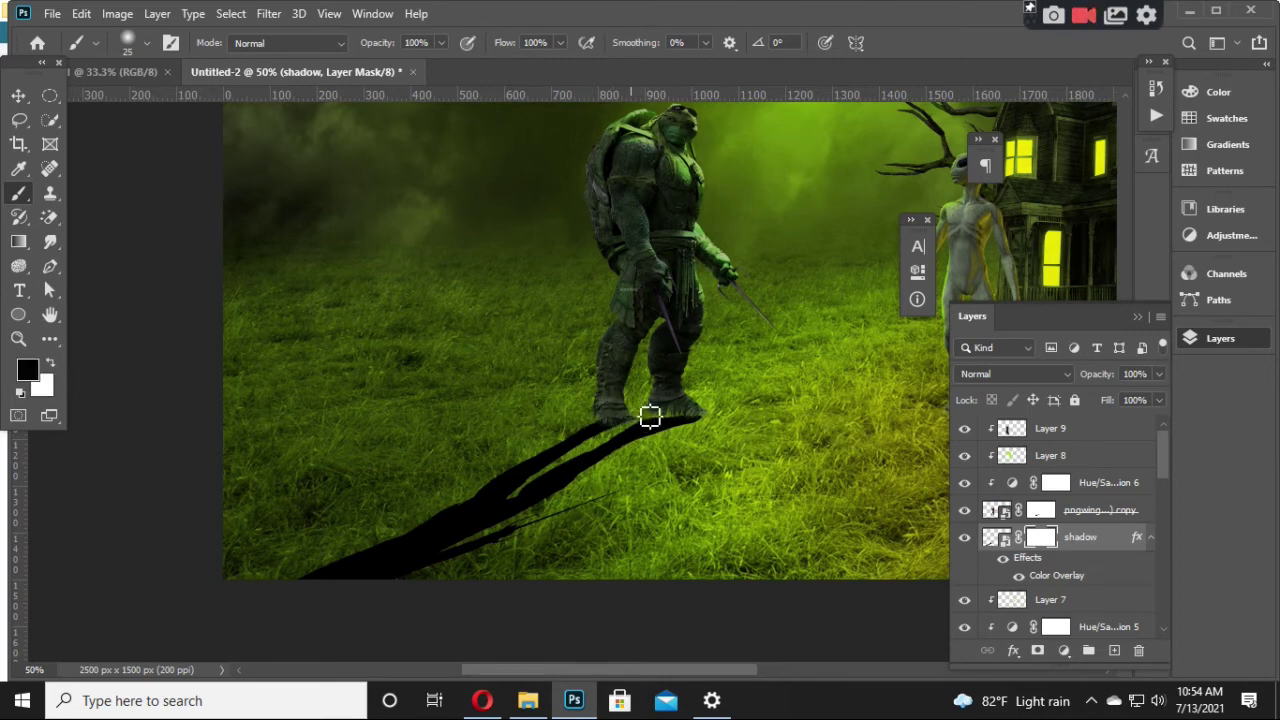
{"action": "key", "text": "v"}
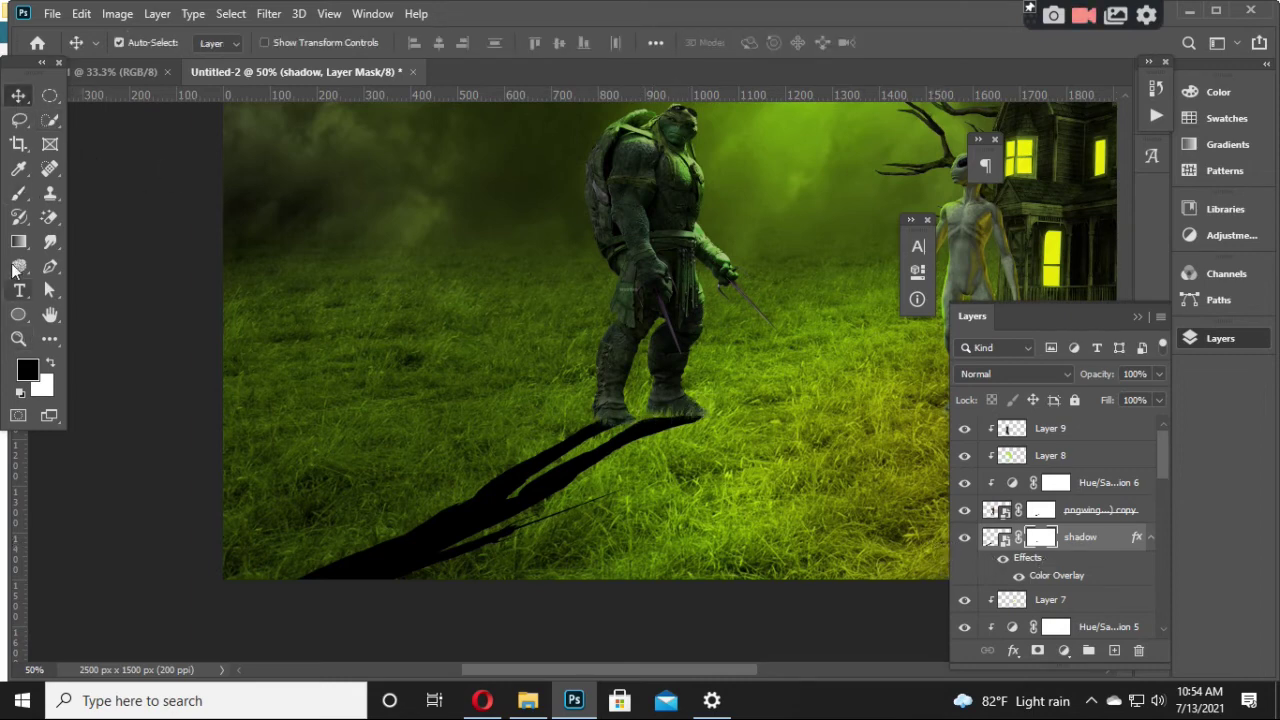
{"action": "key", "text": "b"}
{"action": "right_click", "coordinate": [477, 346]}
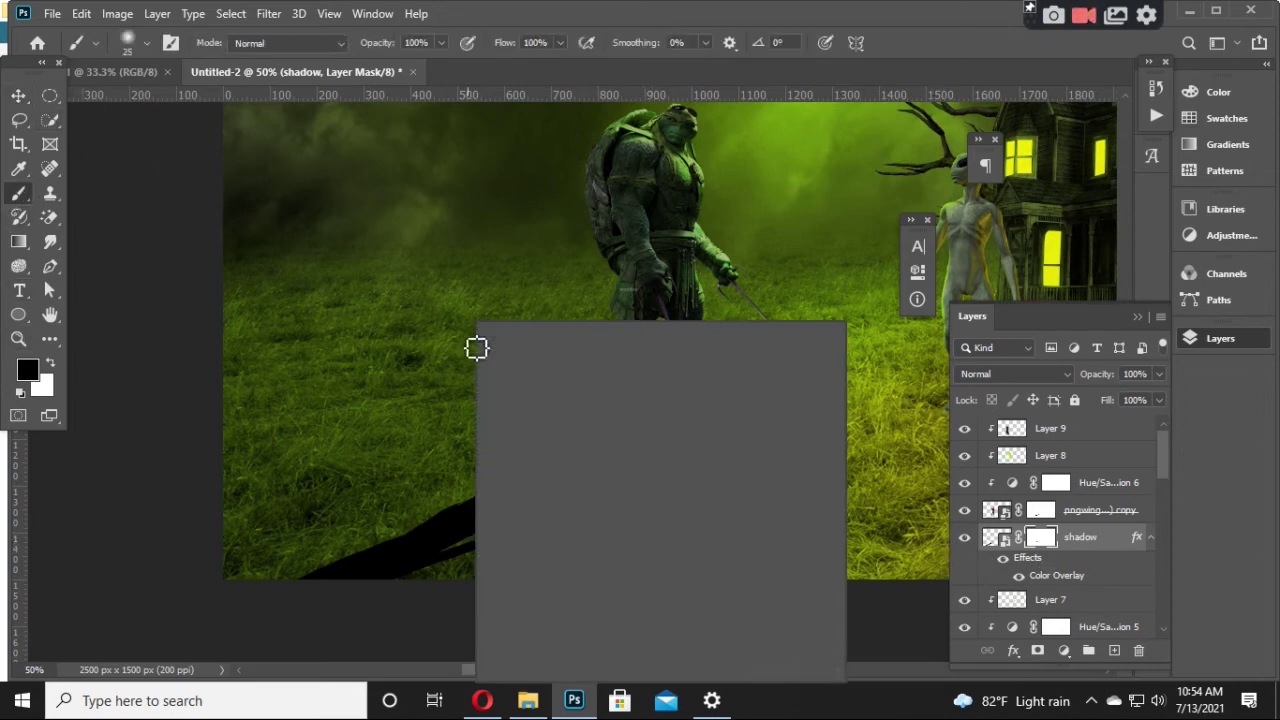
{"action": "left_click", "coordinate": [400, 346]}
{"action": "key", "text": "ctrl+plus"}
{"action": "key", "text": "ctrl+plus"}
{"action": "key", "text": "ctrl+plus"}
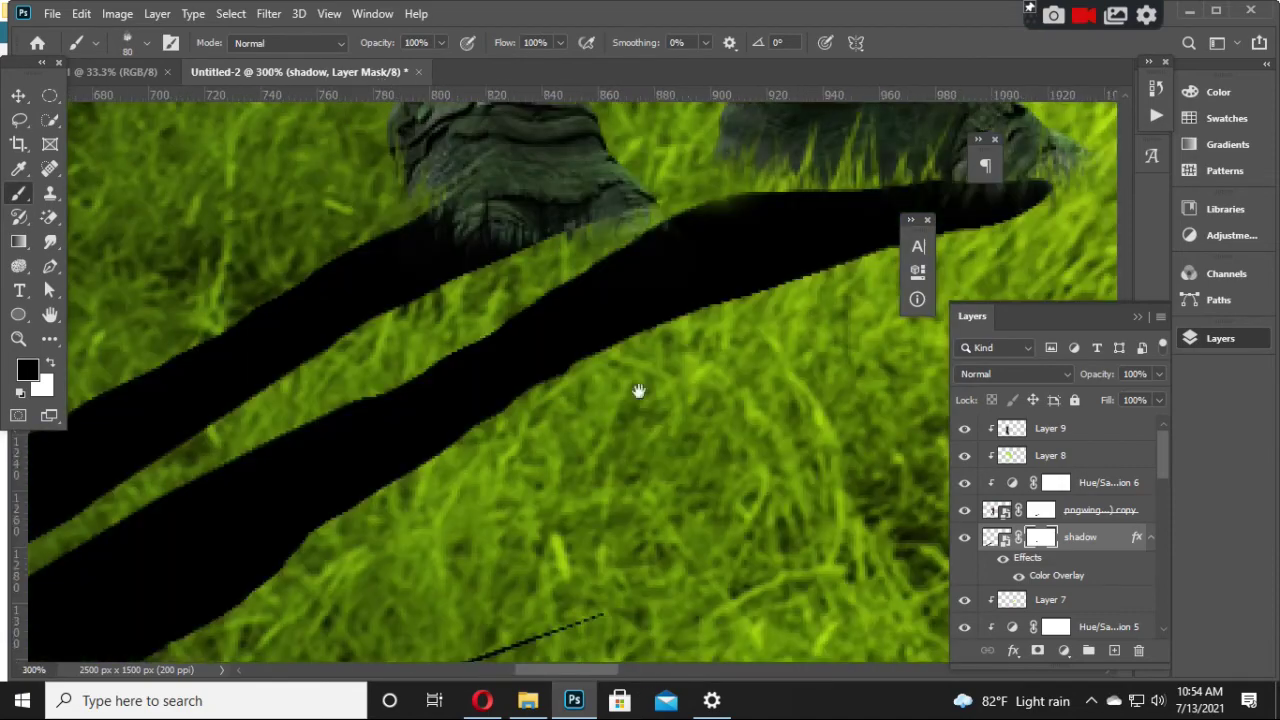
{"action": "left_click_drag", "start_coordinate": [770, 376], "coordinate": [590, 457]}
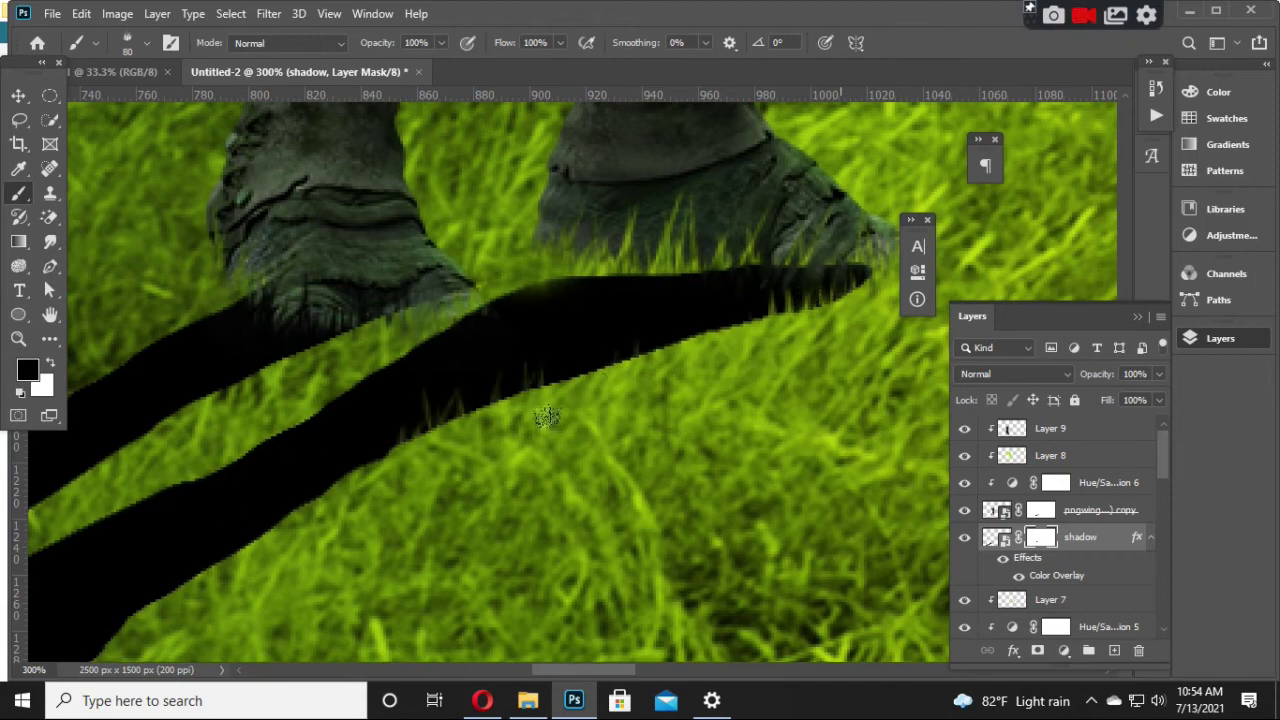
{"action": "left_click_drag", "start_coordinate": [340, 398], "coordinate": [570, 458]}
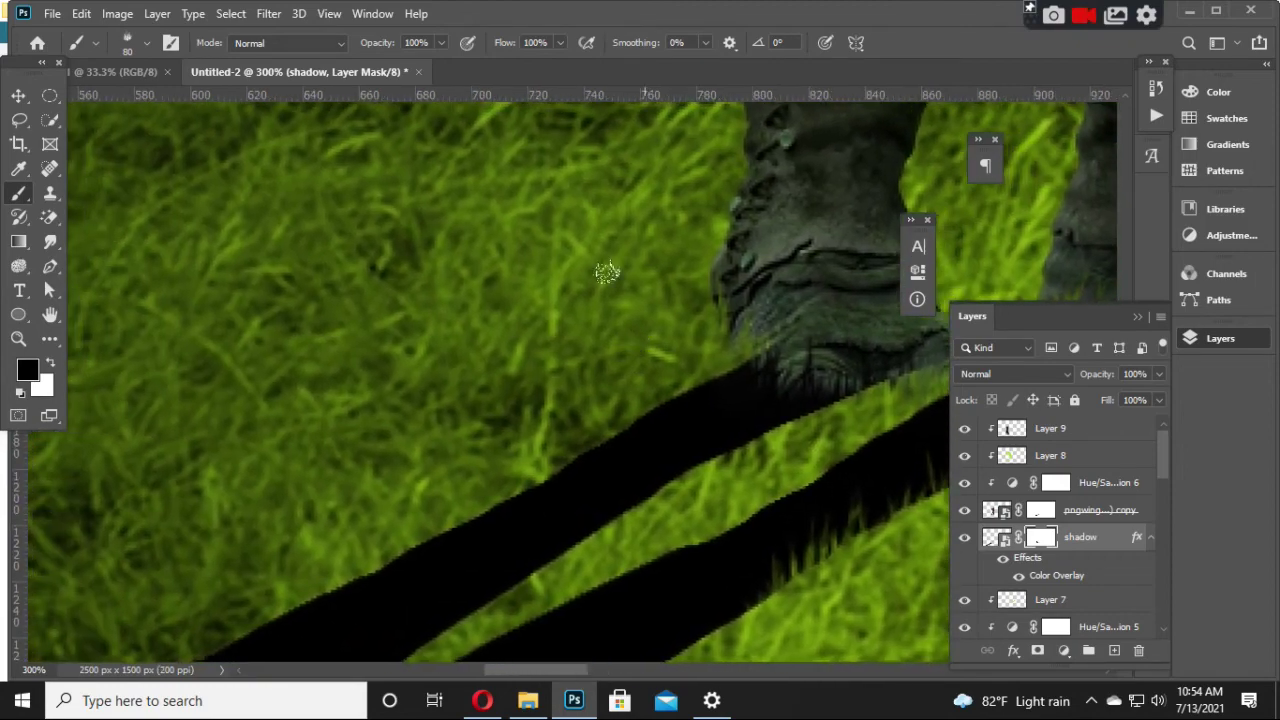
{"action": "right_click", "coordinate": [703, 363]}
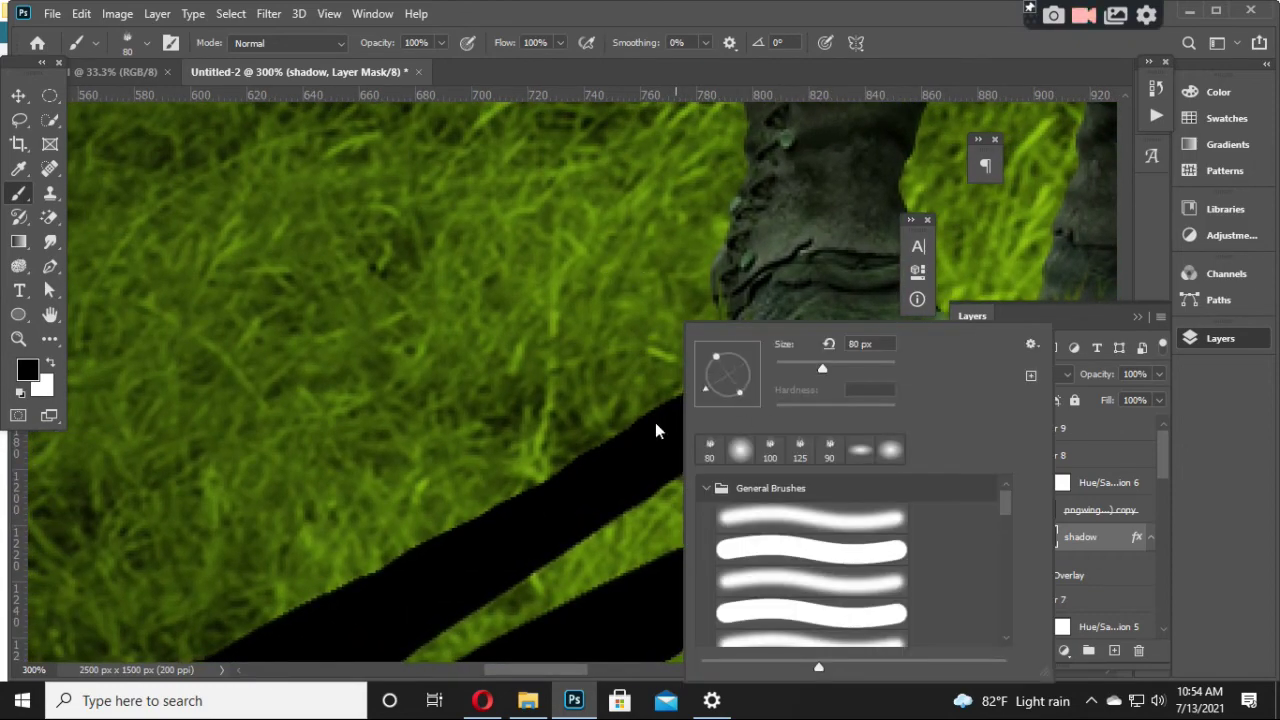
{"action": "left_click", "coordinate": [602, 296]}
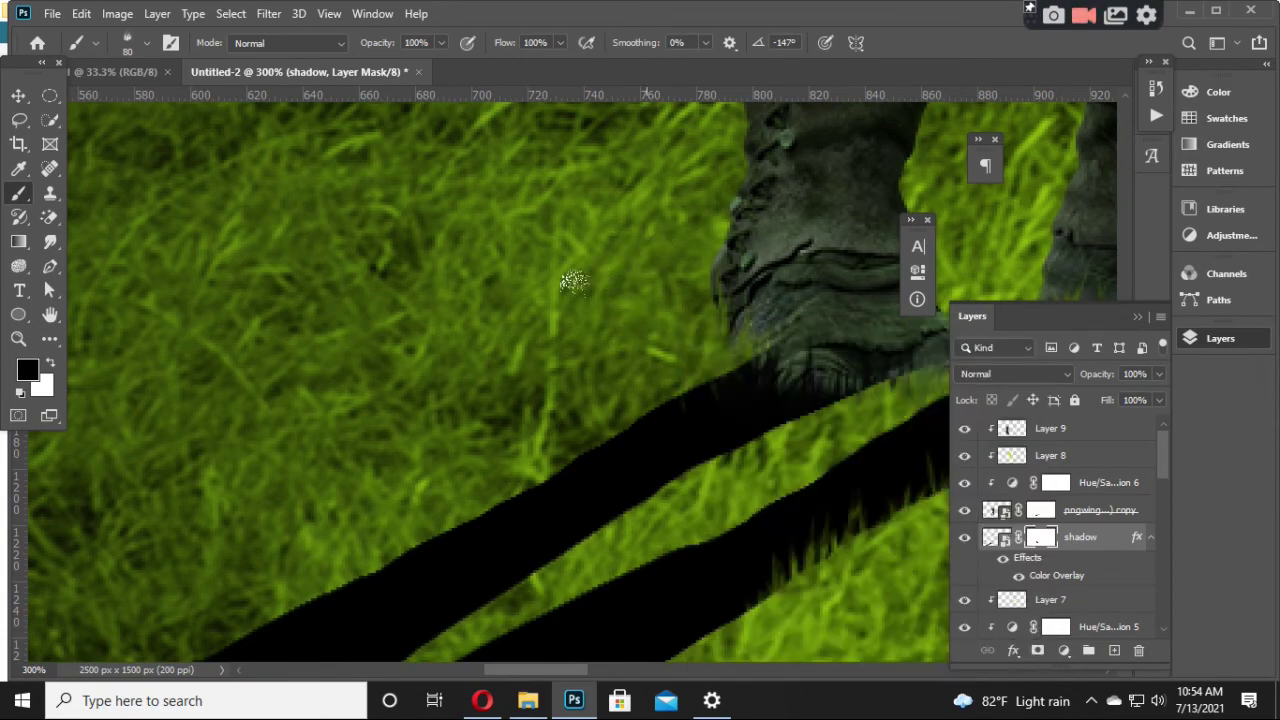
{"action": "mouse_move", "coordinate": [506, 300]}
{"action": "left_mouse_down"}
{"action": "mouse_move", "coordinate": [268, 376]}
{"action": "mouse_move", "coordinate": [380, 371]}
{"action": "left_mouse_up"}
Step: Rasterize the shadow layer and paint dark grass-like strokes along its top edge with a soft round brush
{"action": "left_click", "coordinate": [993, 538]}
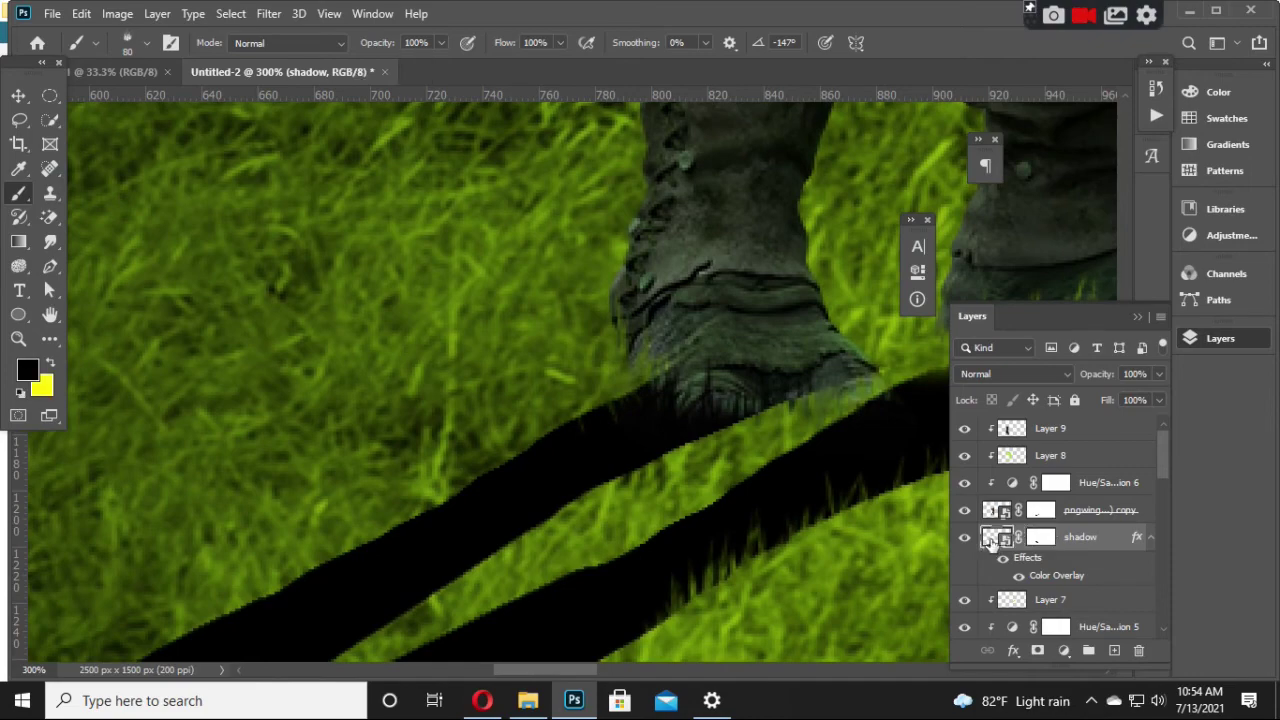
{"action": "right_click", "coordinate": [1095, 543]}
{"action": "left_click", "coordinate": [845, 347]}
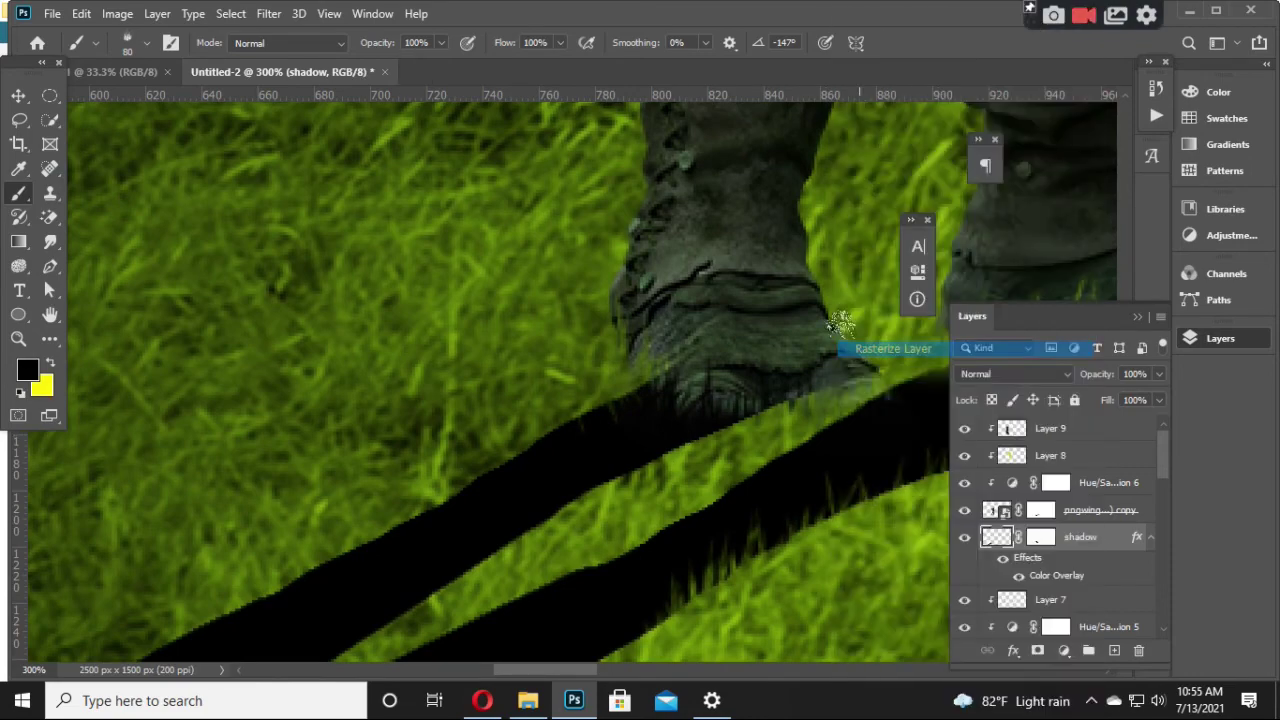
{"action": "key", "text": "shift+b"}
{"action": "key", "text": "shift+b"}
{"action": "right_click", "coordinate": [18, 193]}
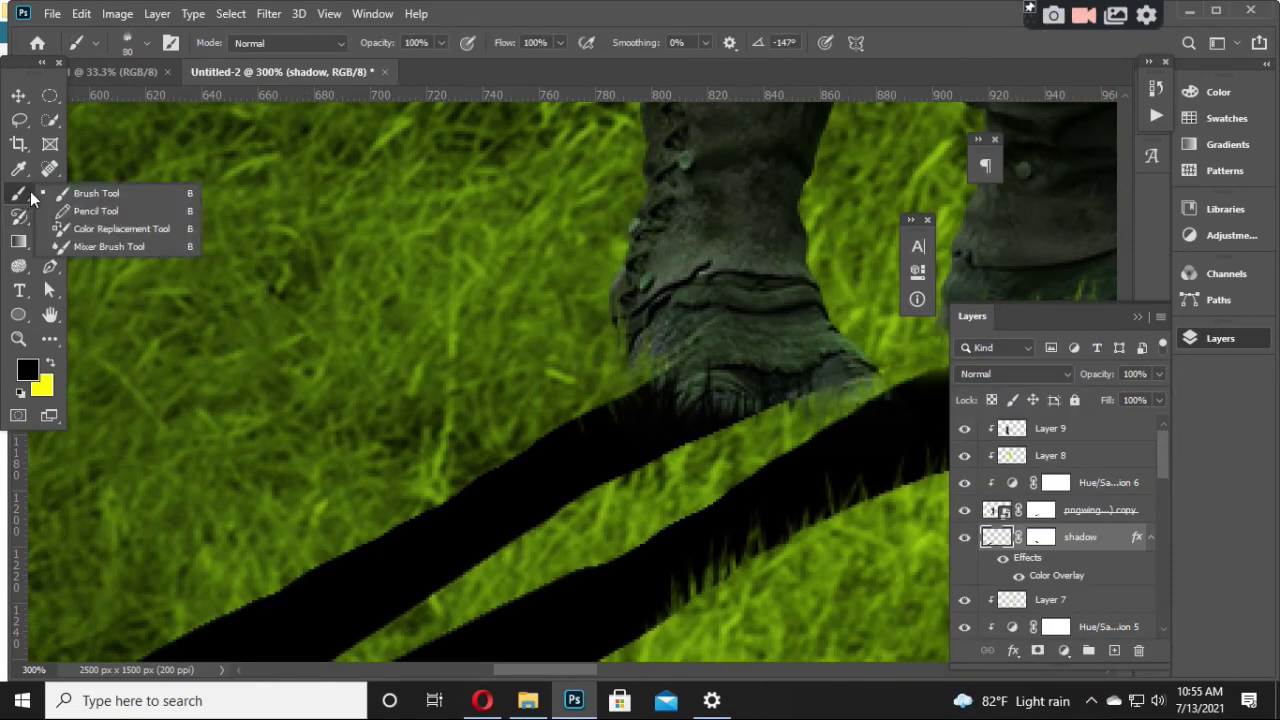
{"action": "left_click", "coordinate": [114, 189]}
{"action": "right_click", "coordinate": [631, 323]}
{"action": "left_click", "coordinate": [685, 434]}
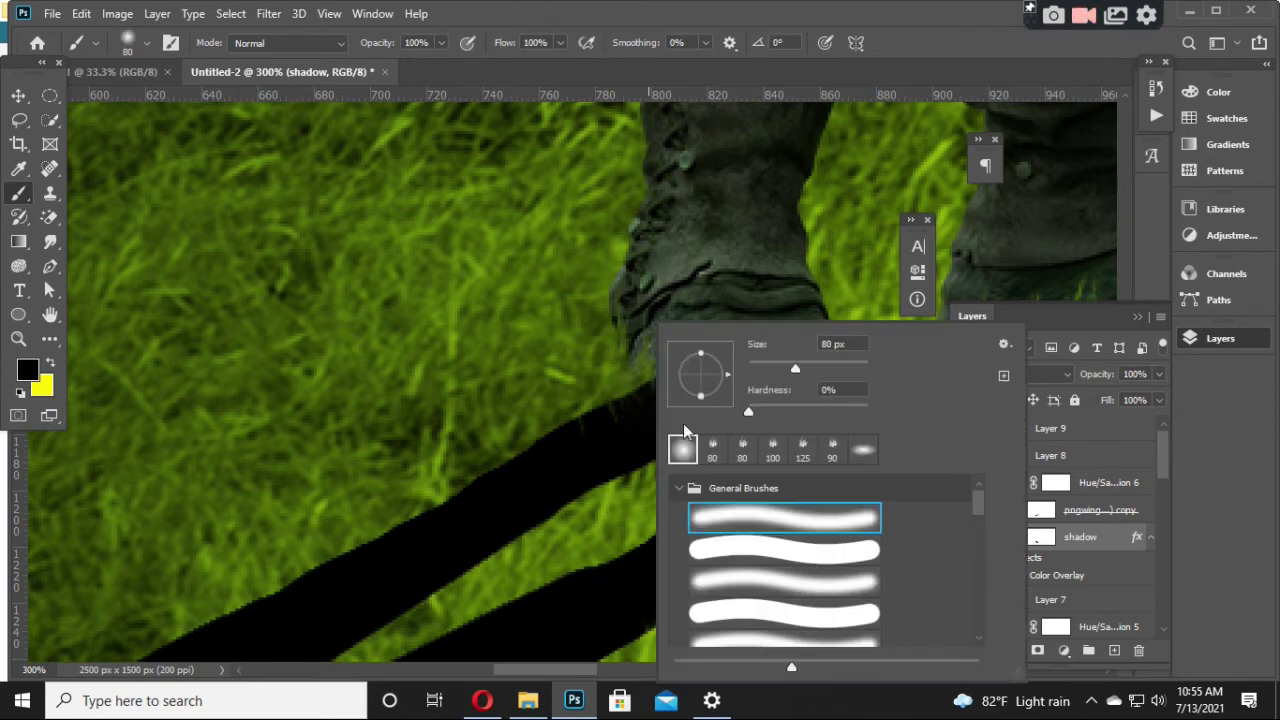
{"action": "left_click", "coordinate": [497, 356]}
{"action": "key", "text": "ctrl+z"}
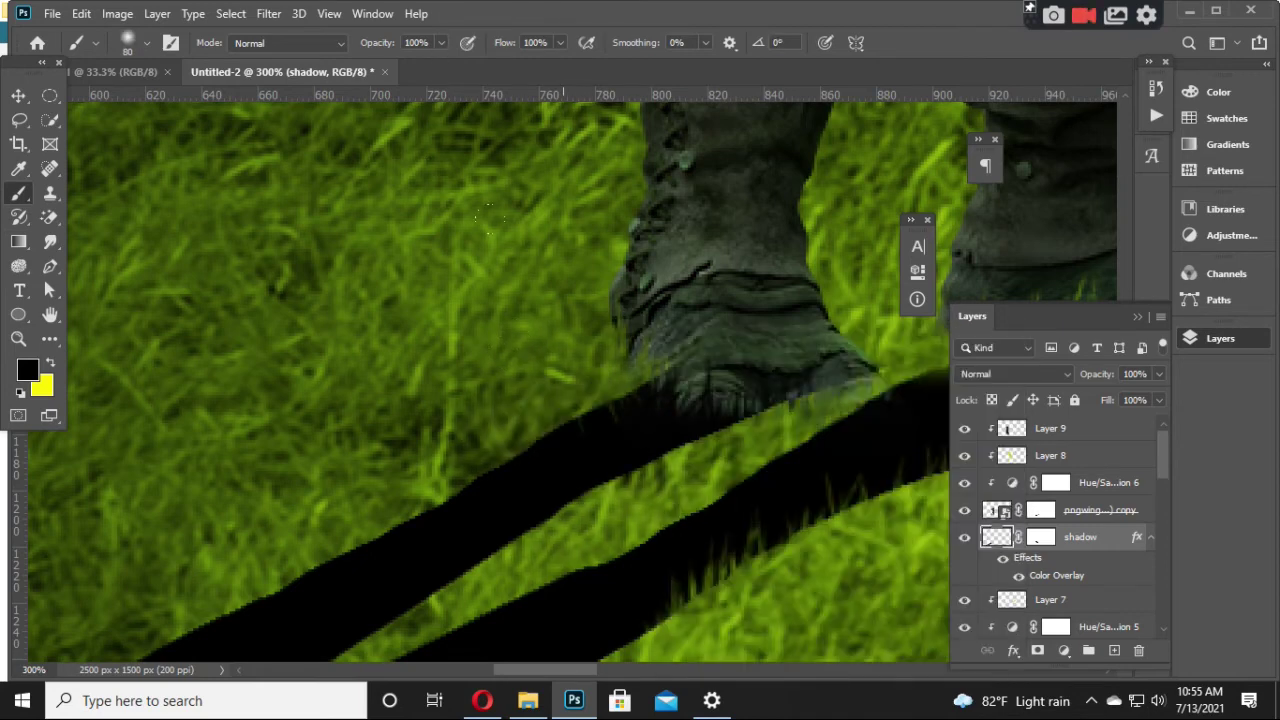
{"action": "key", "text": "bracketleft"}
{"action": "mouse_move", "coordinate": [655, 355]}
{"action": "left_mouse_down"}
{"action": "mouse_move", "coordinate": [505, 425]}
{"action": "mouse_move", "coordinate": [492, 411]}
{"action": "mouse_move", "coordinate": [410, 500]}
{"action": "mouse_move", "coordinate": [215, 605]}
{"action": "left_mouse_up"}
{"action": "mouse_move", "coordinate": [371, 514]}
{"action": "left_mouse_down"}
{"action": "mouse_move", "coordinate": [600, 282]}
{"action": "mouse_move", "coordinate": [450, 360]}
{"action": "left_mouse_up"}
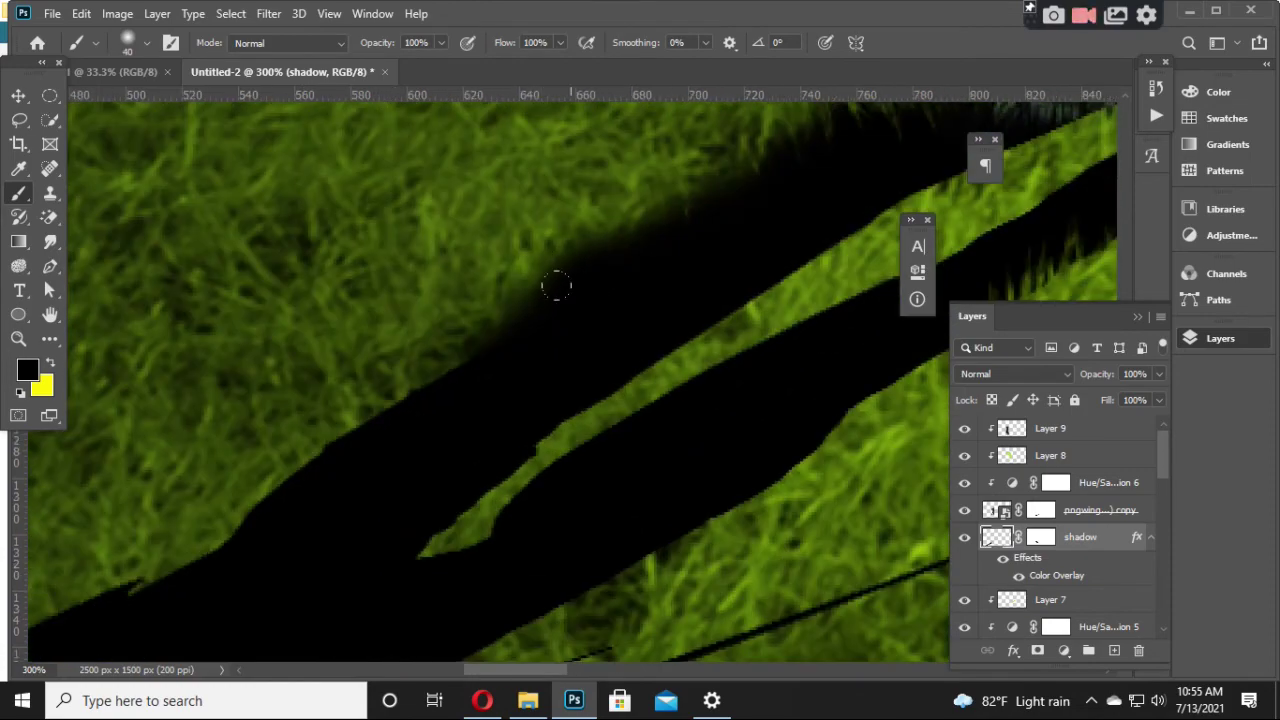
{"action": "left_click_drag", "start_coordinate": [330, 270], "coordinate": [160, 520]}
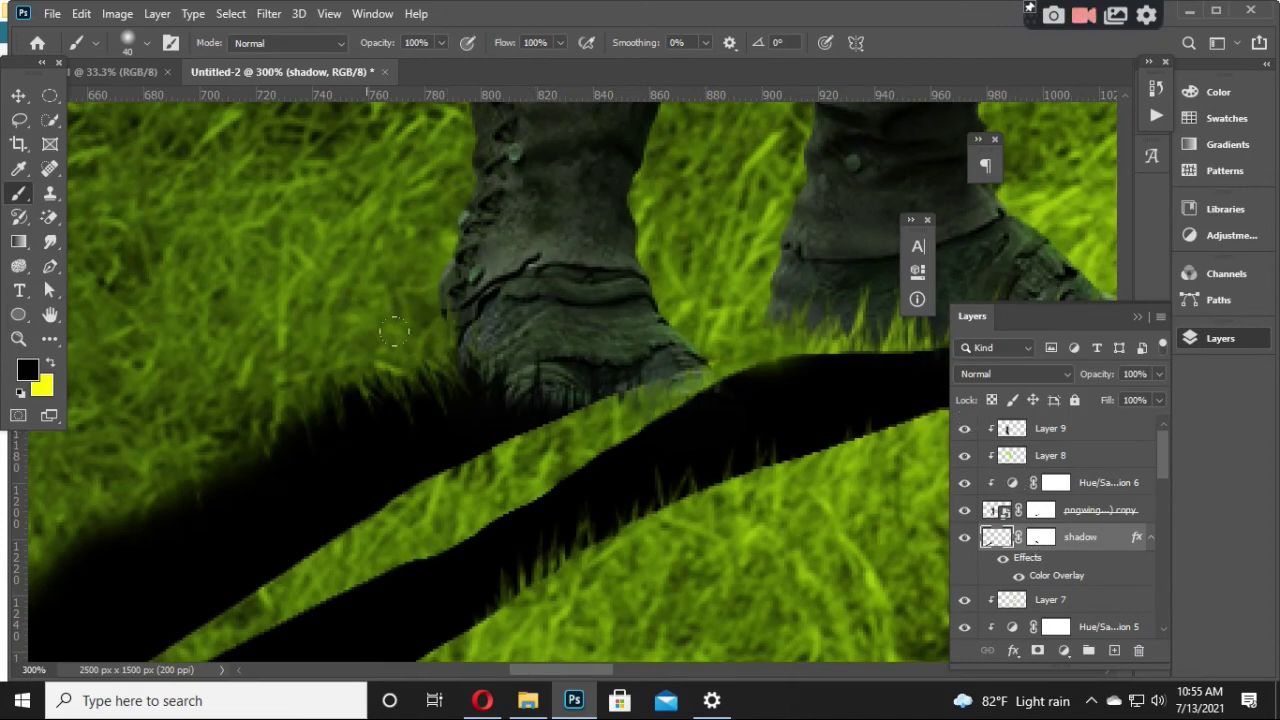
Step: Paint white on the shadow's mask to reveal more shadow beside the left foot
{"action": "left_click", "coordinate": [1041, 539]}
{"action": "left_click", "coordinate": [52, 363]}
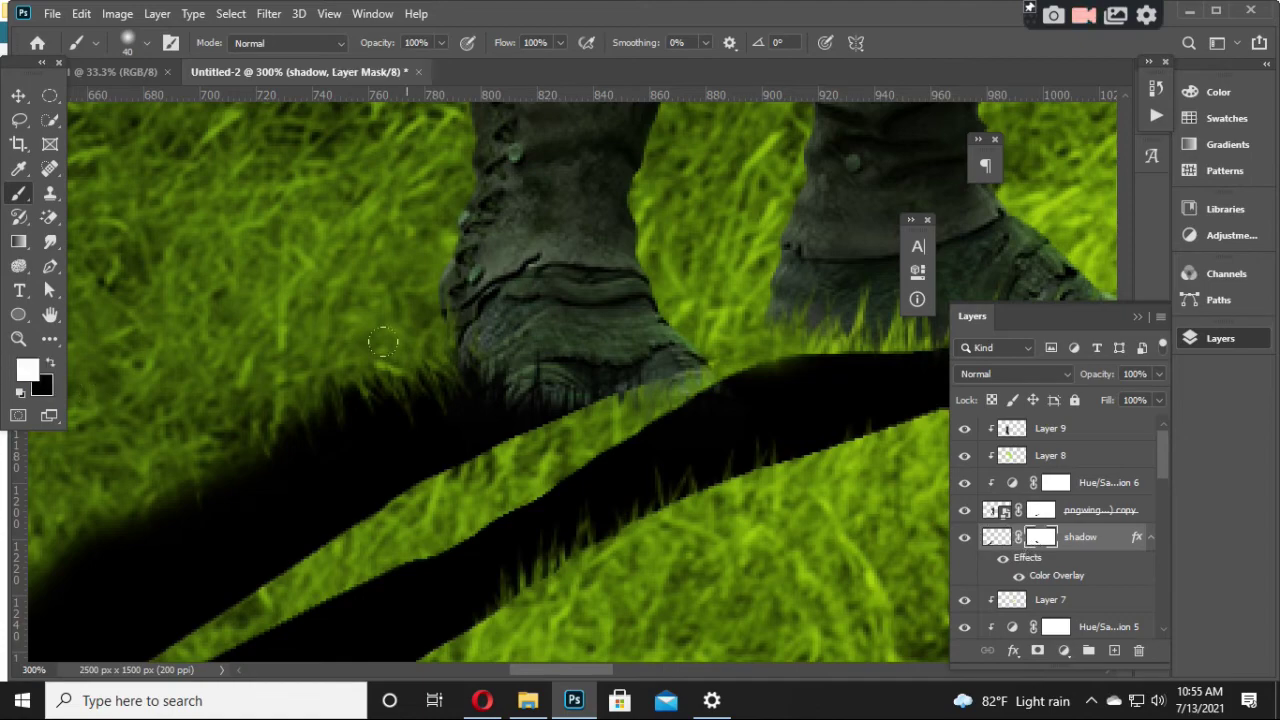
{"action": "left_click_drag", "start_coordinate": [465, 325], "coordinate": [305, 415]}
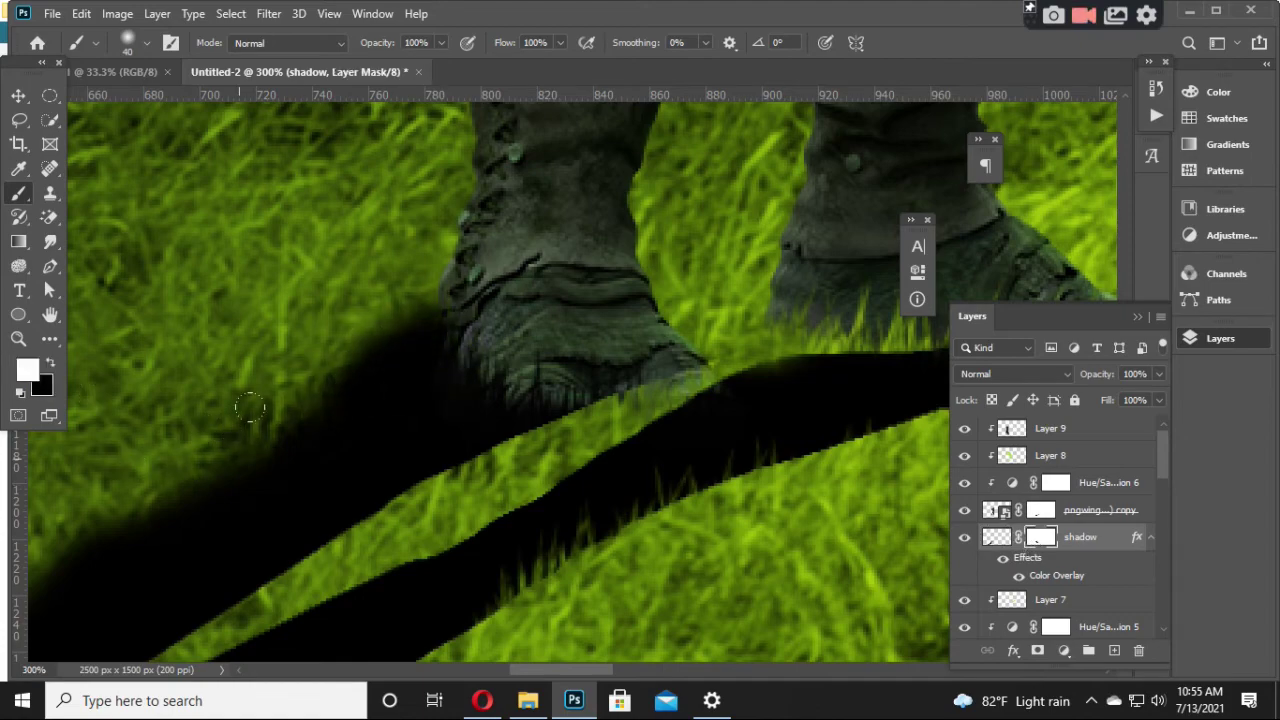
{"action": "key", "text": "ctrl+0"}
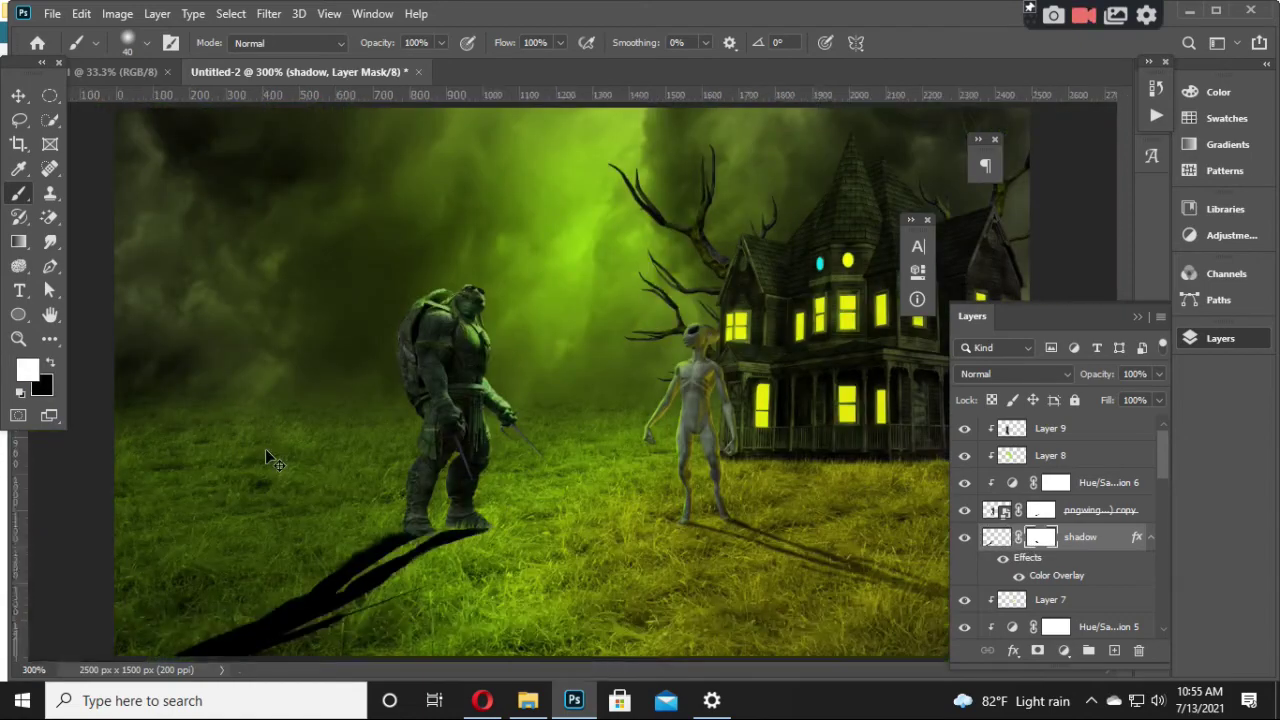
Step: Nudge the warrior's shadow slightly right with Free Transform and raise its opacity to 81%
{"action": "key", "text": "ctrl+minus"}
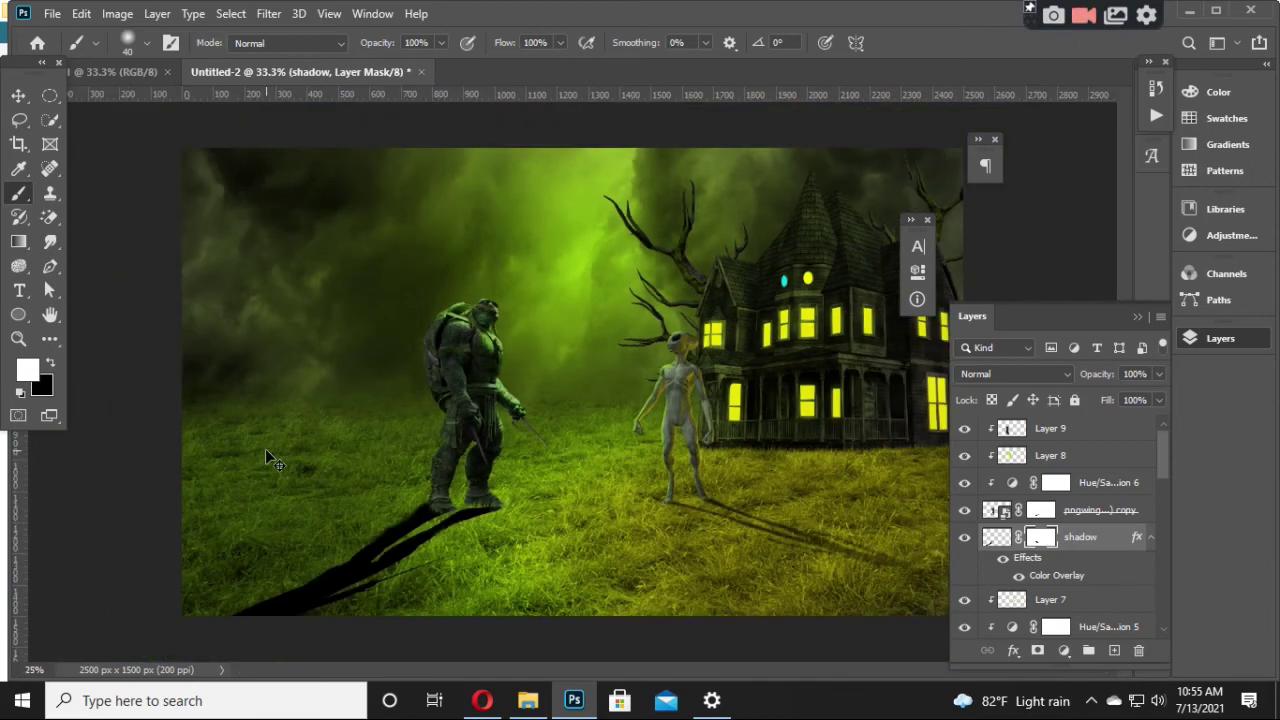
{"action": "key", "text": "ctrl+minus"}
{"action": "key", "text": "ctrl+minus"}
{"action": "key", "text": "ctrl+plus"}
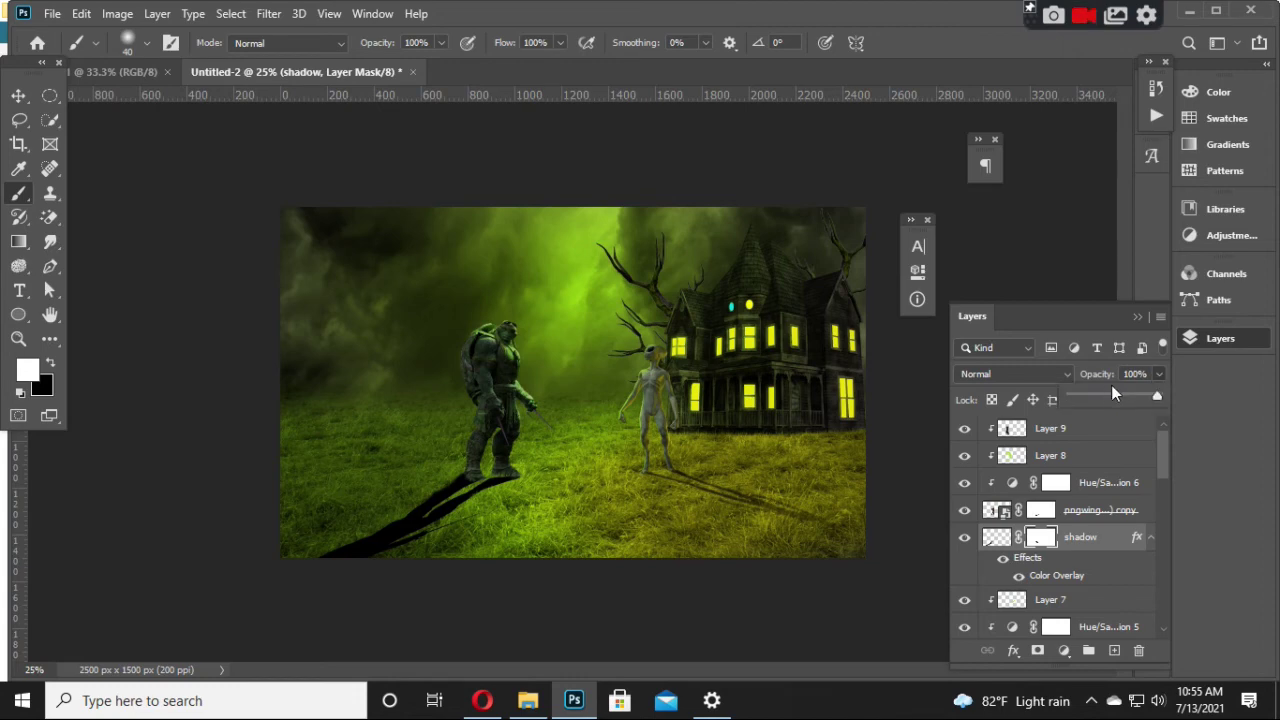
{"action": "left_click_drag", "start_coordinate": [1111, 393], "coordinate": [1107, 396]}
{"action": "left_click", "coordinate": [1121, 398]}
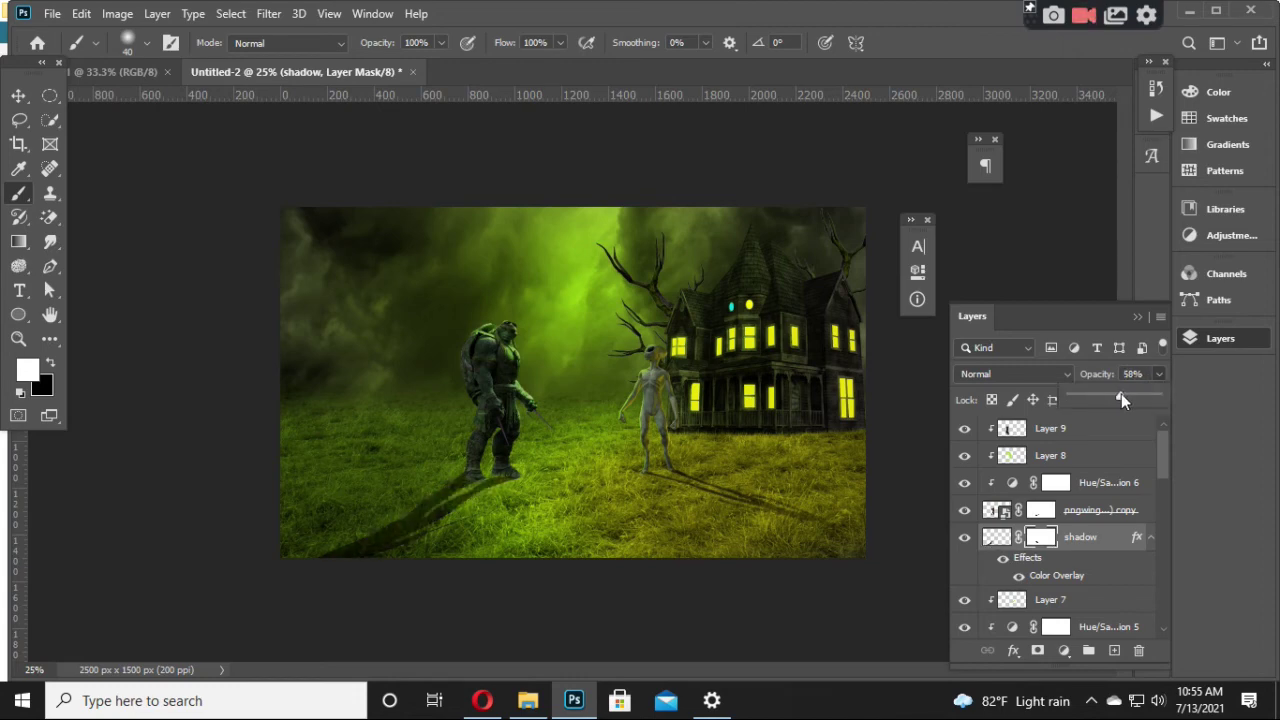
{"action": "key", "text": "ctrl"}
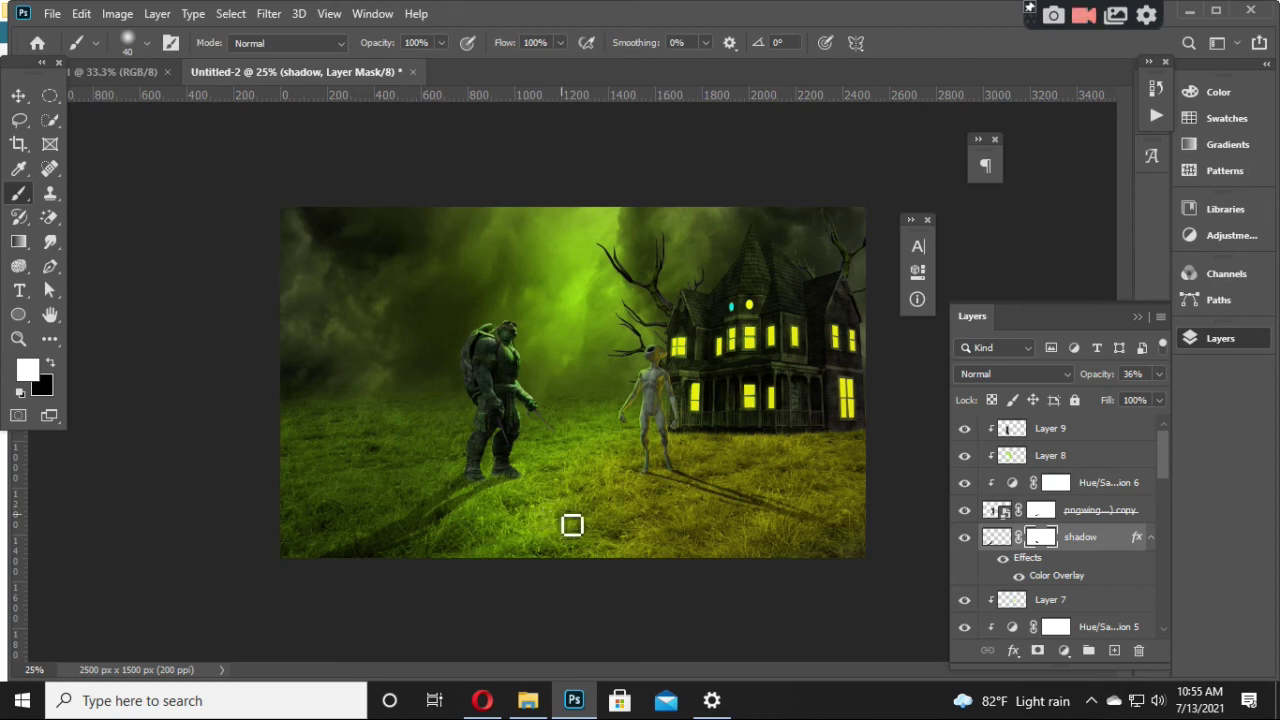
{"action": "key", "text": "ctrl+t"}
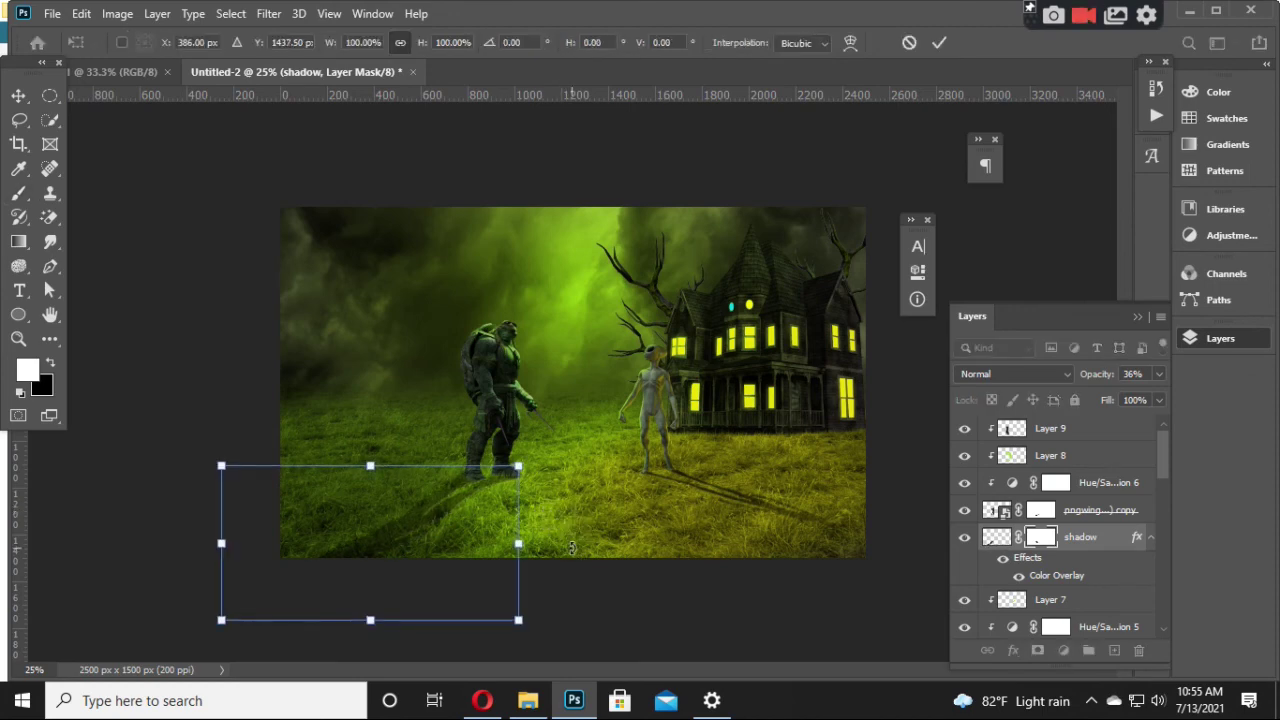
{"action": "key", "text": "Right"}
{"action": "key", "text": "Right"}
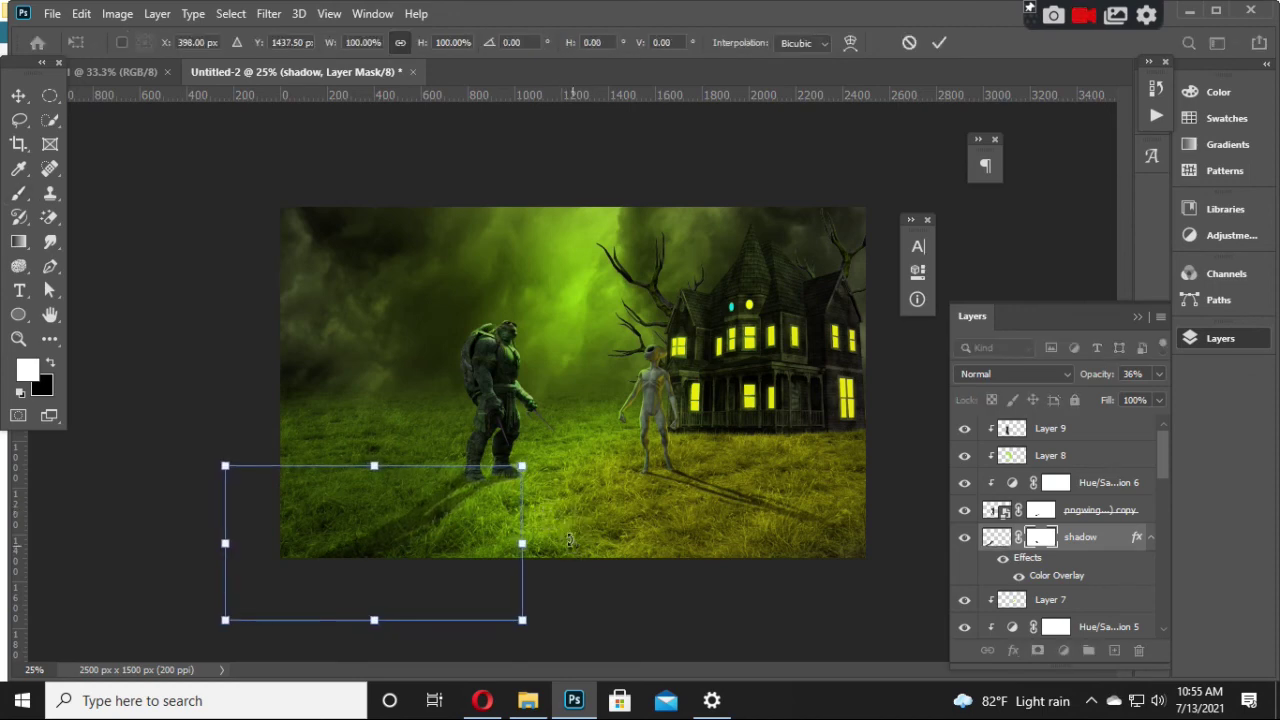
{"action": "key", "text": "Return"}
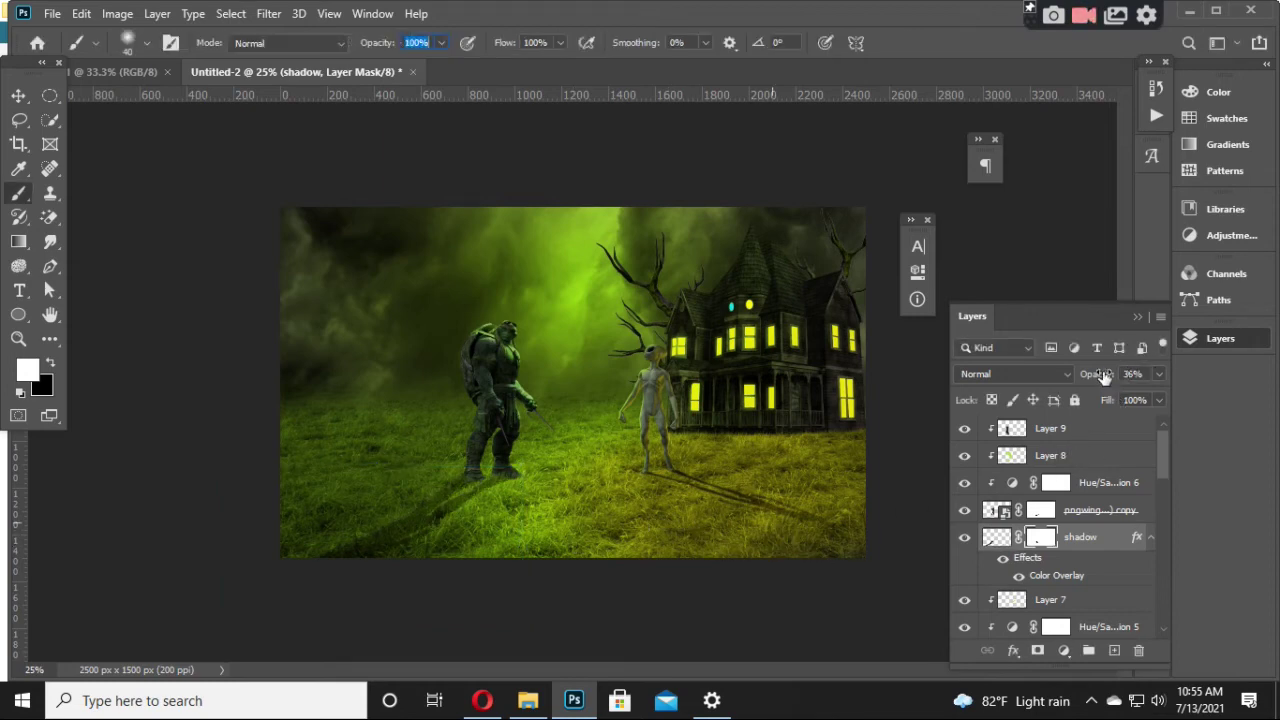
{"action": "left_click_drag", "start_coordinate": [1104, 374], "coordinate": [1122, 376]}
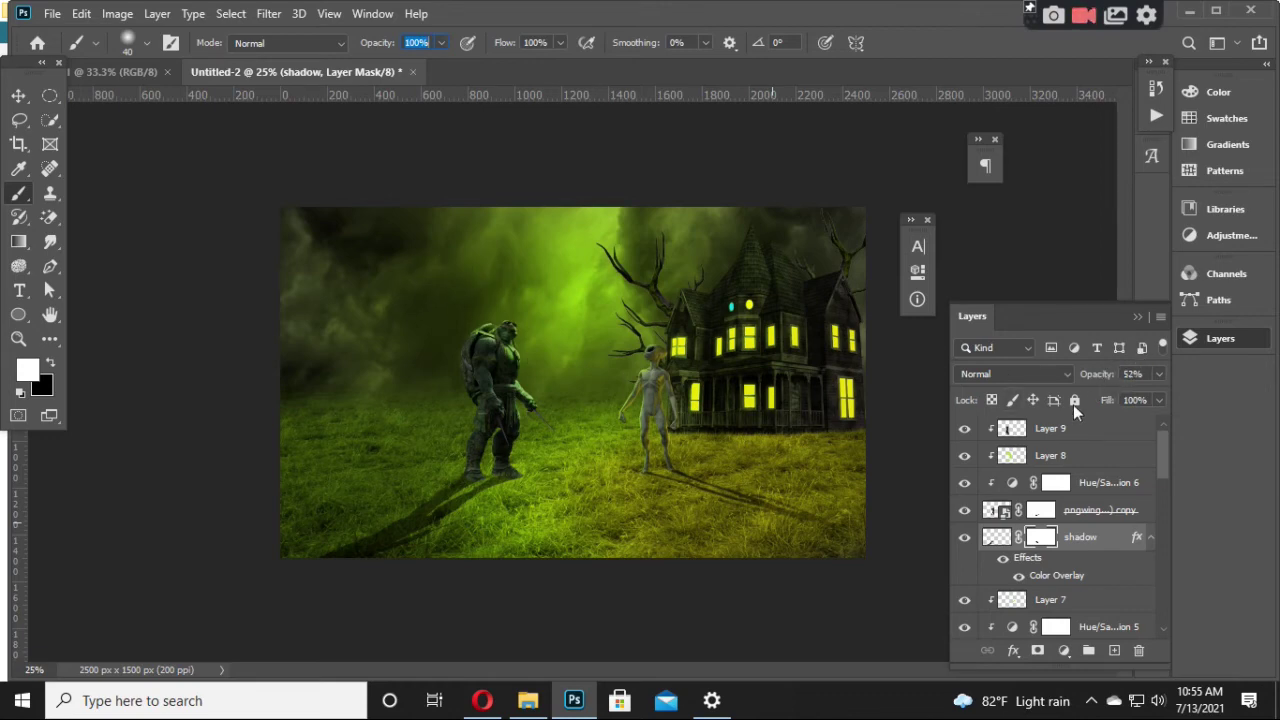
{"action": "left_click_drag", "start_coordinate": [1097, 375], "coordinate": [1128, 374]}
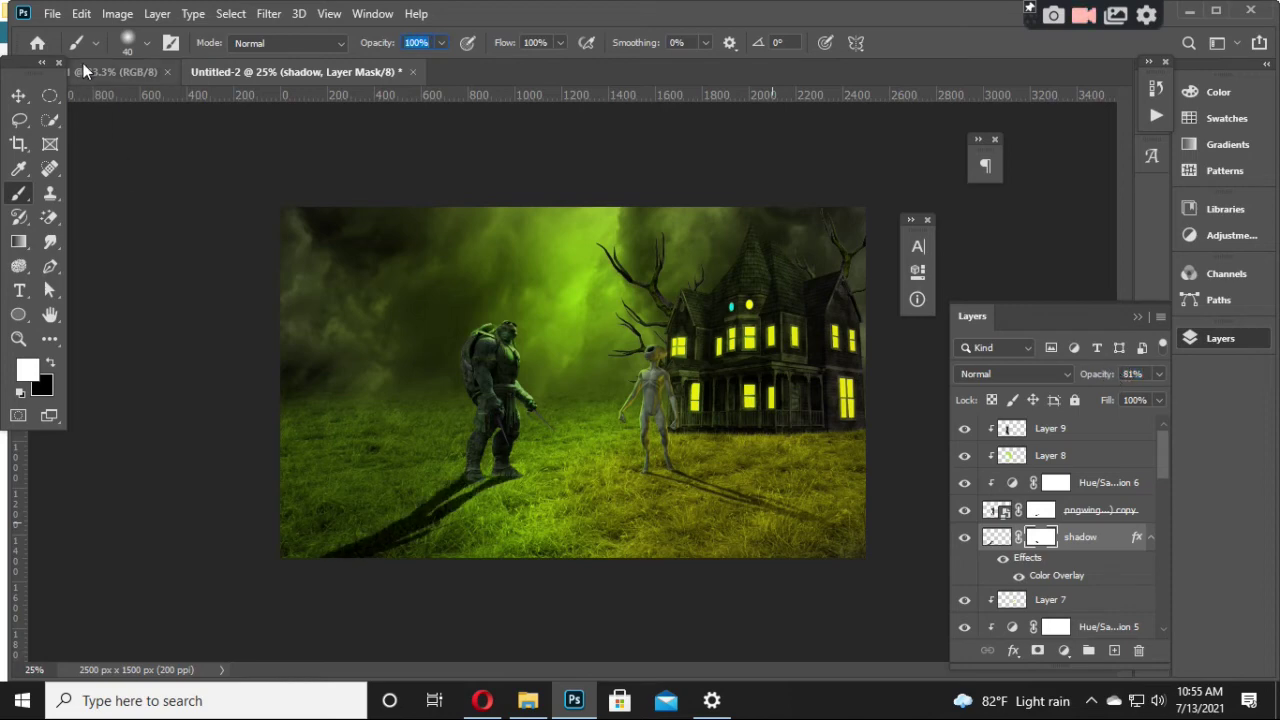
Step: Convert the shadow to a Smart Object and apply a 3.2 px Gaussian Blur
{"action": "right_click", "coordinate": [1105, 540]}
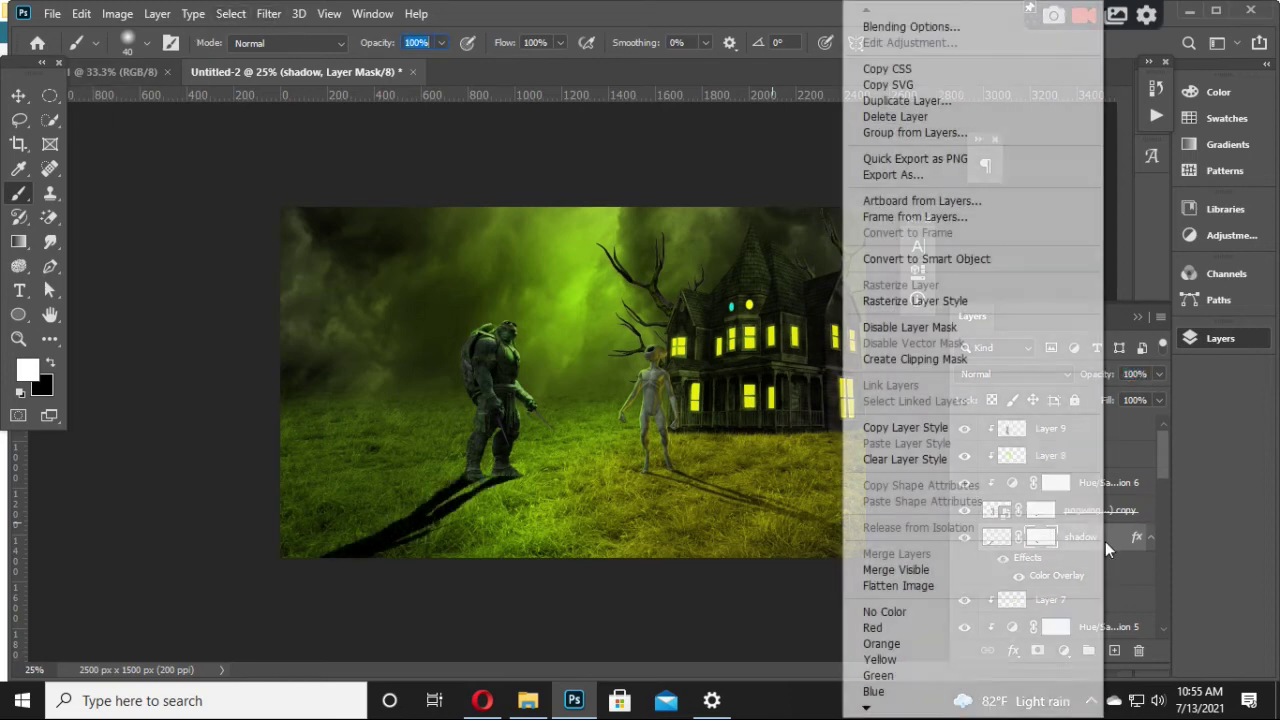
{"action": "left_click", "coordinate": [928, 259]}
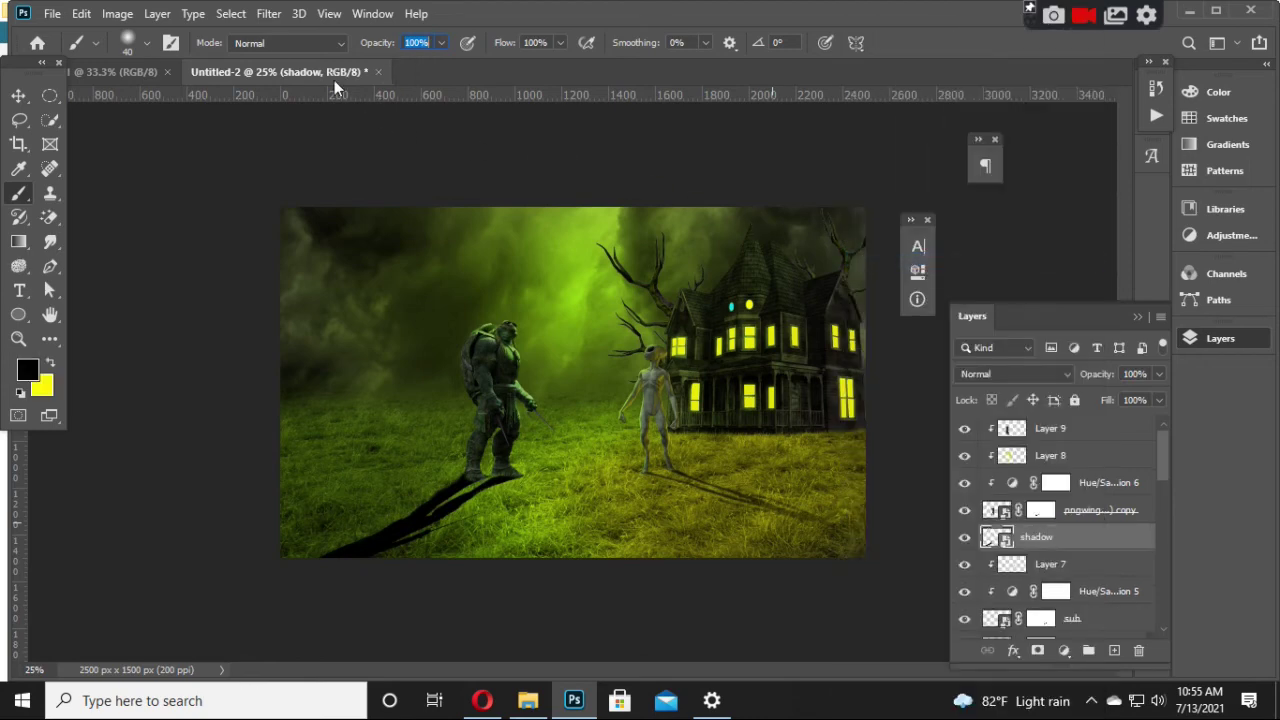
{"action": "left_click", "coordinate": [268, 13]}
{"action": "mouse_move", "coordinate": [280, 225]}
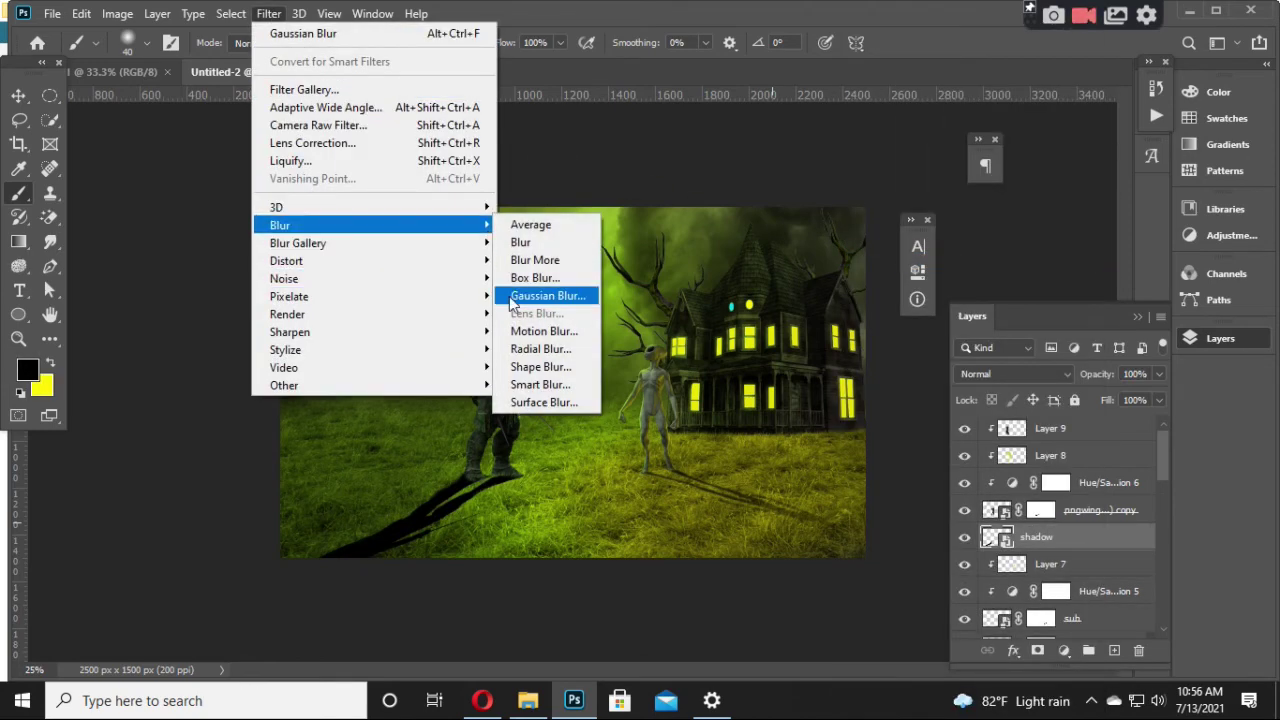
{"action": "left_click", "coordinate": [543, 291]}
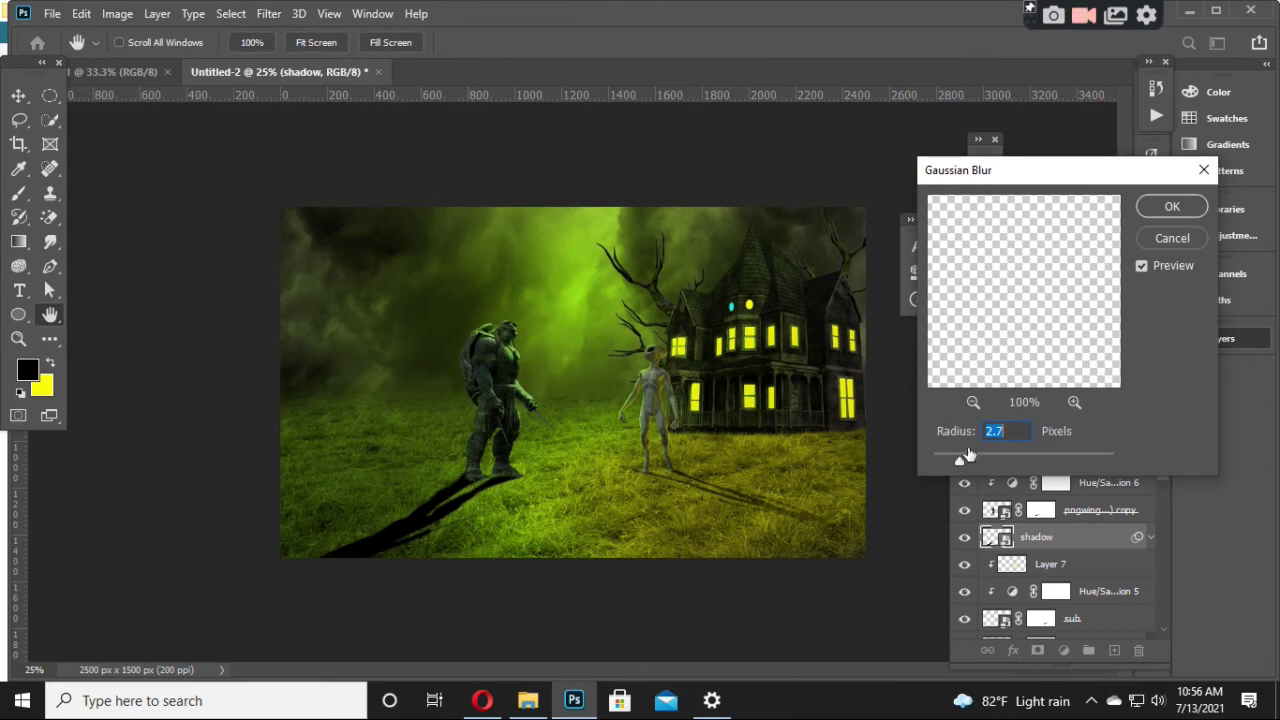
{"action": "left_click_drag", "start_coordinate": [960, 454], "coordinate": [963, 460]}
{"action": "left_click", "coordinate": [1162, 208]}
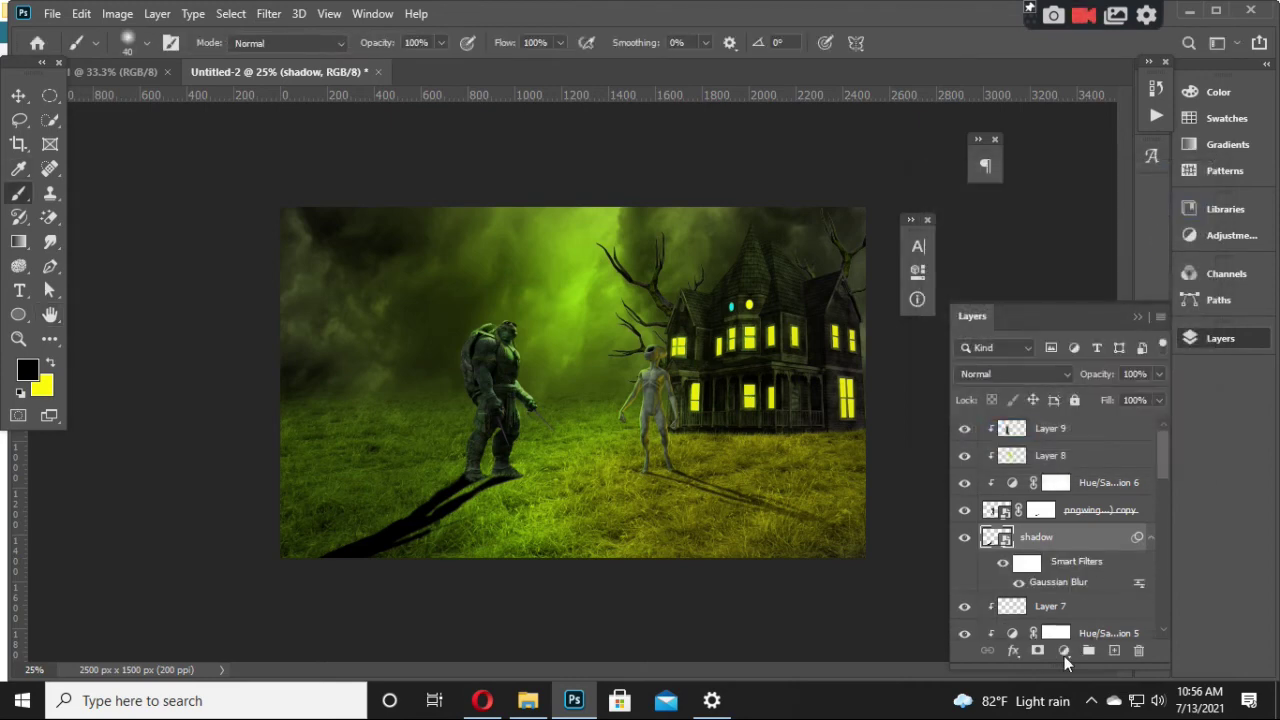
Step: Fade the shadow with a black-to-white gradient mask and set its opacity to 58%
{"action": "left_click", "coordinate": [1036, 651]}
{"action": "left_click", "coordinate": [19, 241]}
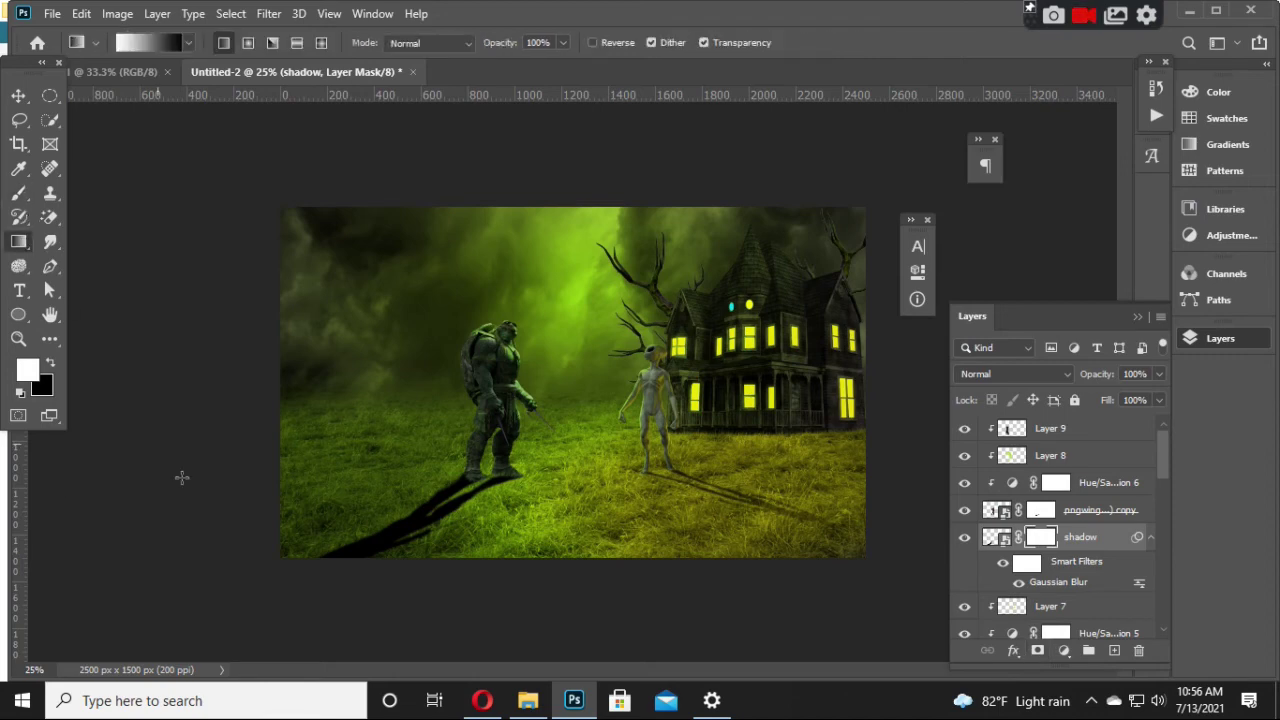
{"action": "left_click_drag", "start_coordinate": [254, 578], "coordinate": [391, 480]}
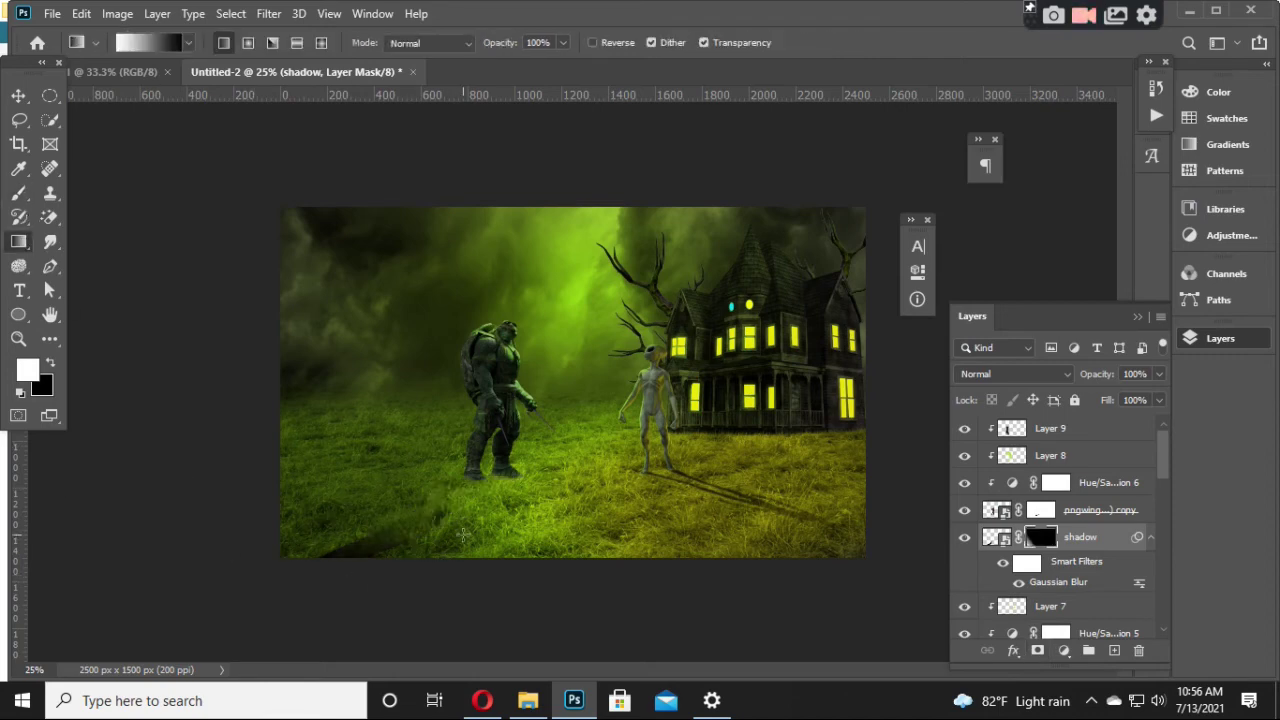
{"action": "left_click_drag", "start_coordinate": [463, 535], "coordinate": [347, 581]}
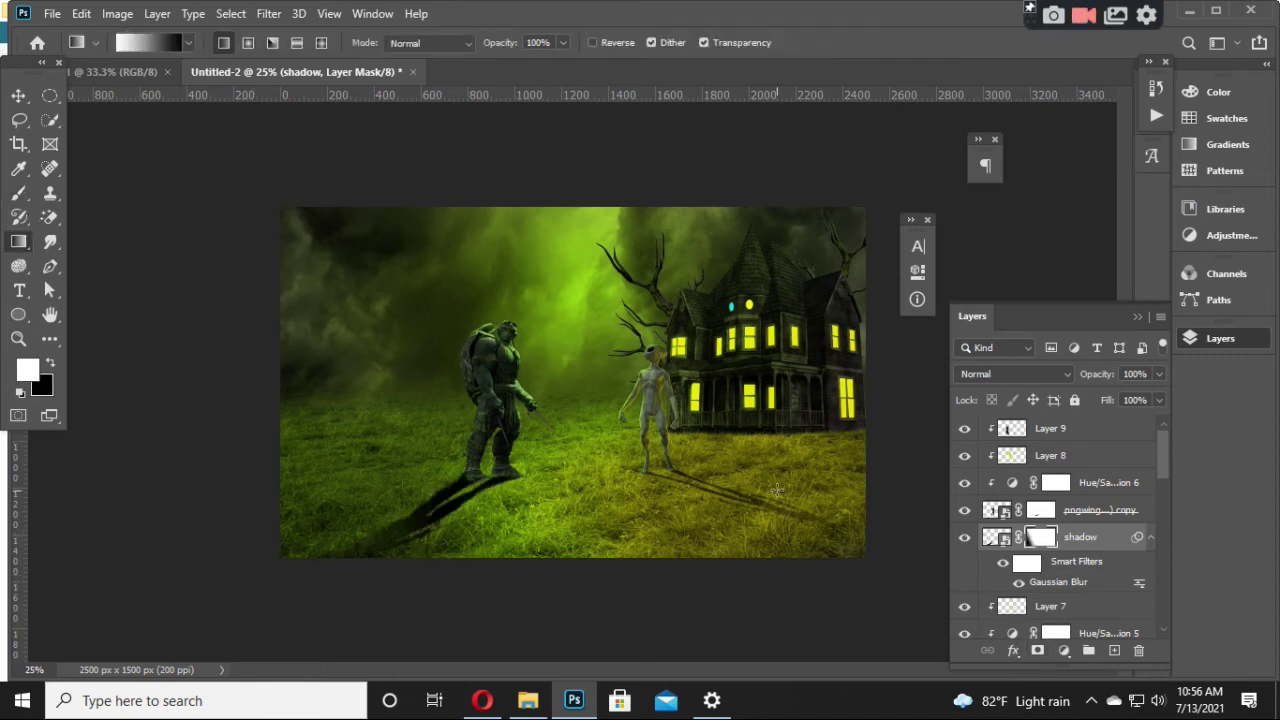
{"action": "left_click", "coordinate": [1158, 374]}
{"action": "mouse_move", "coordinate": [1112, 378]}
{"action": "left_mouse_down"}
{"action": "mouse_move", "coordinate": [1082, 388]}
{"action": "mouse_move", "coordinate": [1097, 380]}
{"action": "left_mouse_up"}
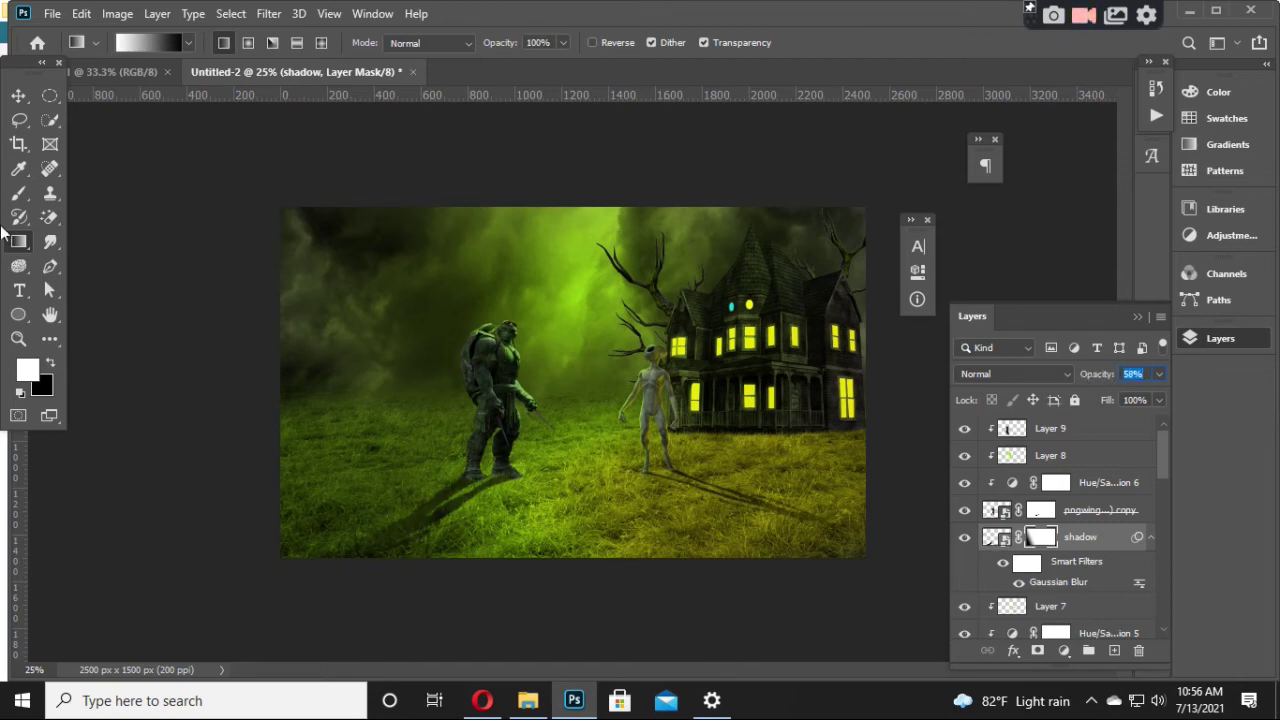
{"action": "left_click", "coordinate": [20, 93]}
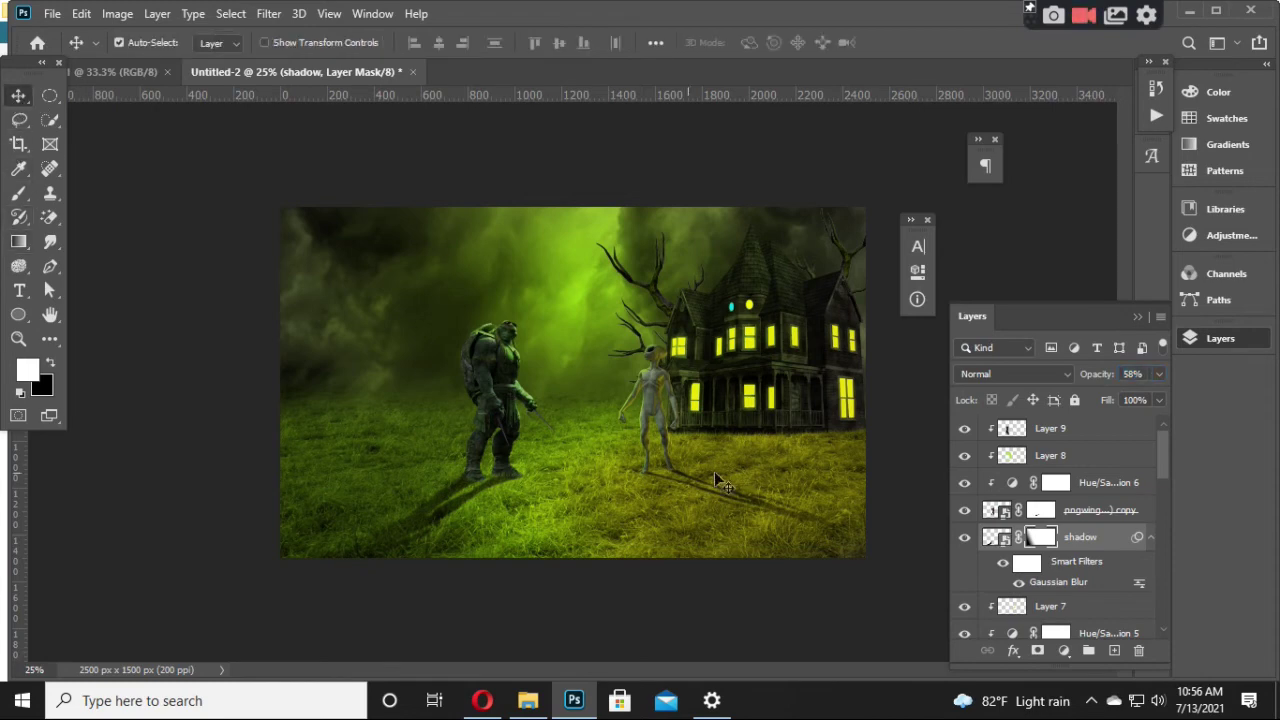
Step: Toggle the shadow and Hue/Saturation 2 layers on and off to compare the scene
{"action": "key", "text": "ctrl+minus"}
{"action": "key", "text": "ctrl+minus"}
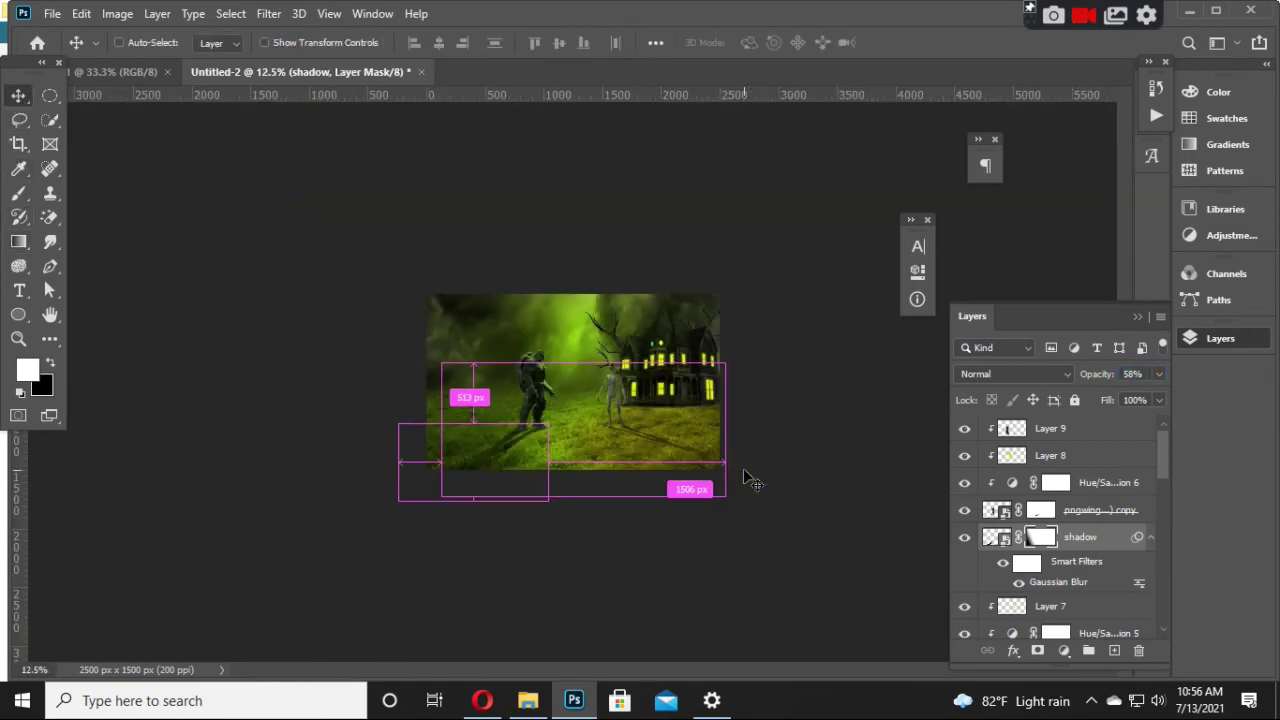
{"action": "key", "text": "ctrl+minus"}
{"action": "key", "text": "ctrl+minus"}
{"action": "key", "text": "ctrl+plus"}
{"action": "key", "text": "ctrl+plus"}
{"action": "key", "text": "ctrl+plus"}
{"action": "key", "text": "ctrl+plus"}
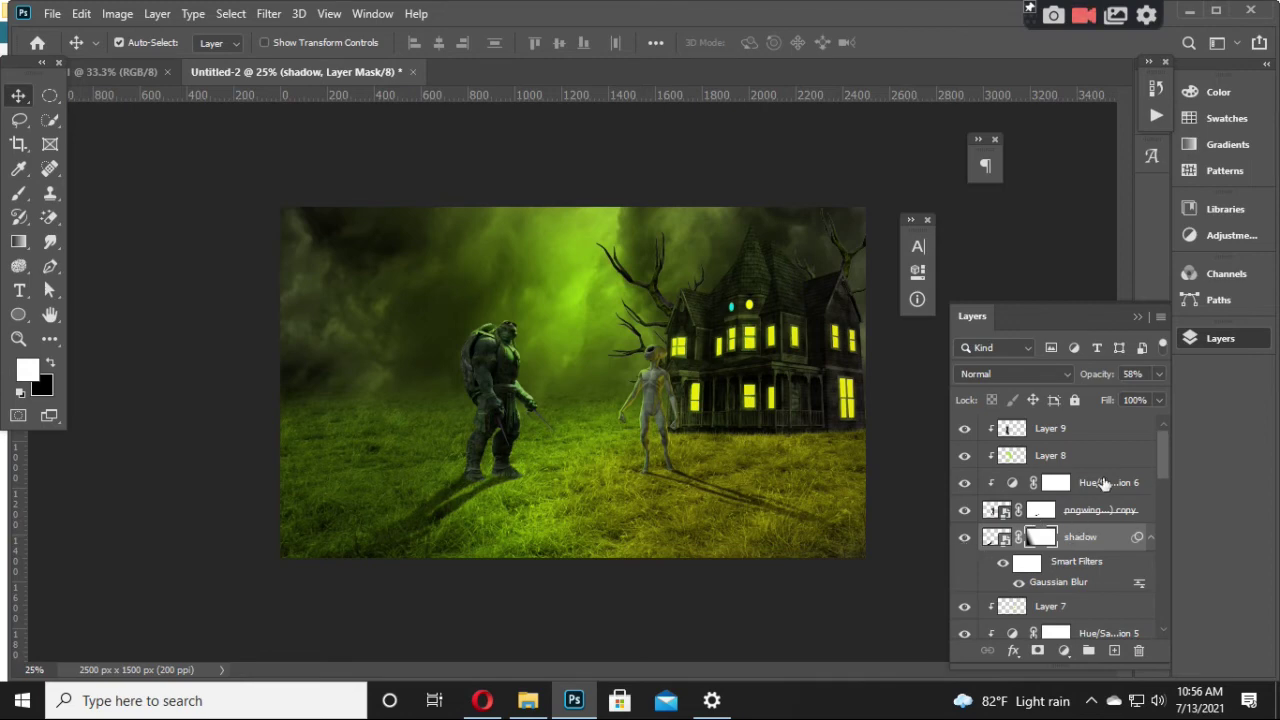
{"action": "left_click", "coordinate": [1087, 432]}
{"action": "left_click", "coordinate": [966, 540]}
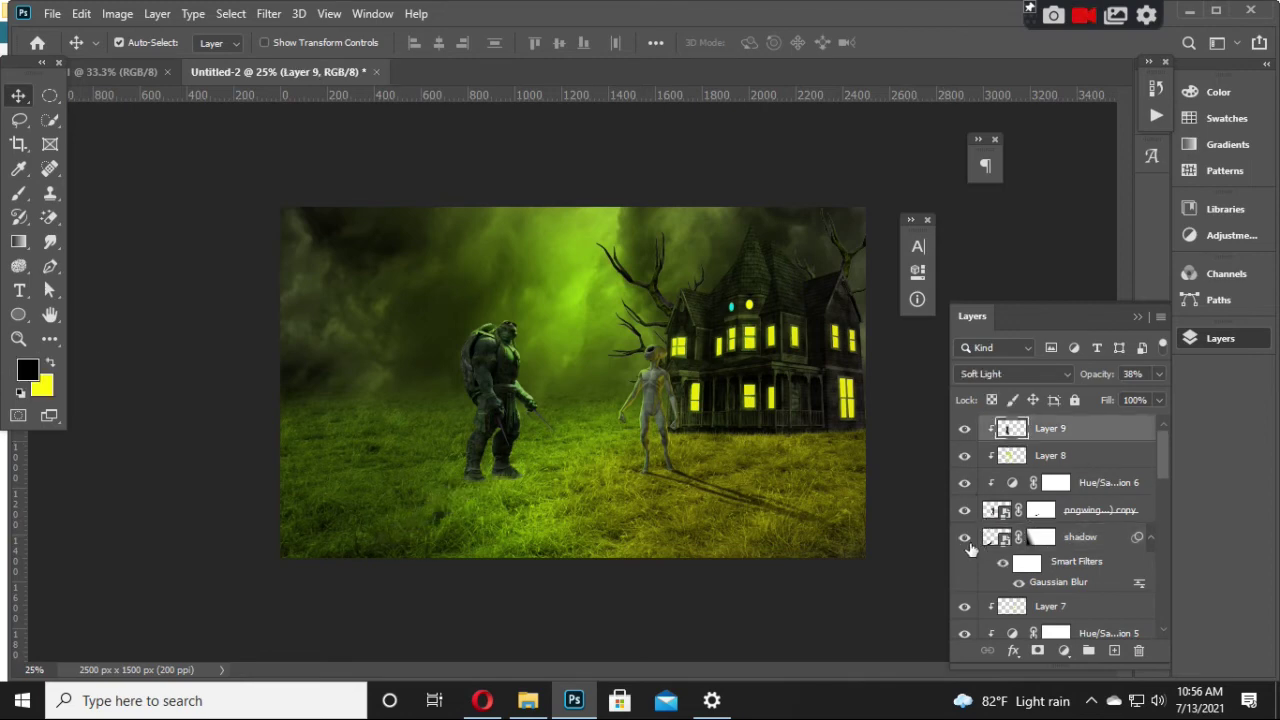
{"action": "left_click", "coordinate": [966, 541]}
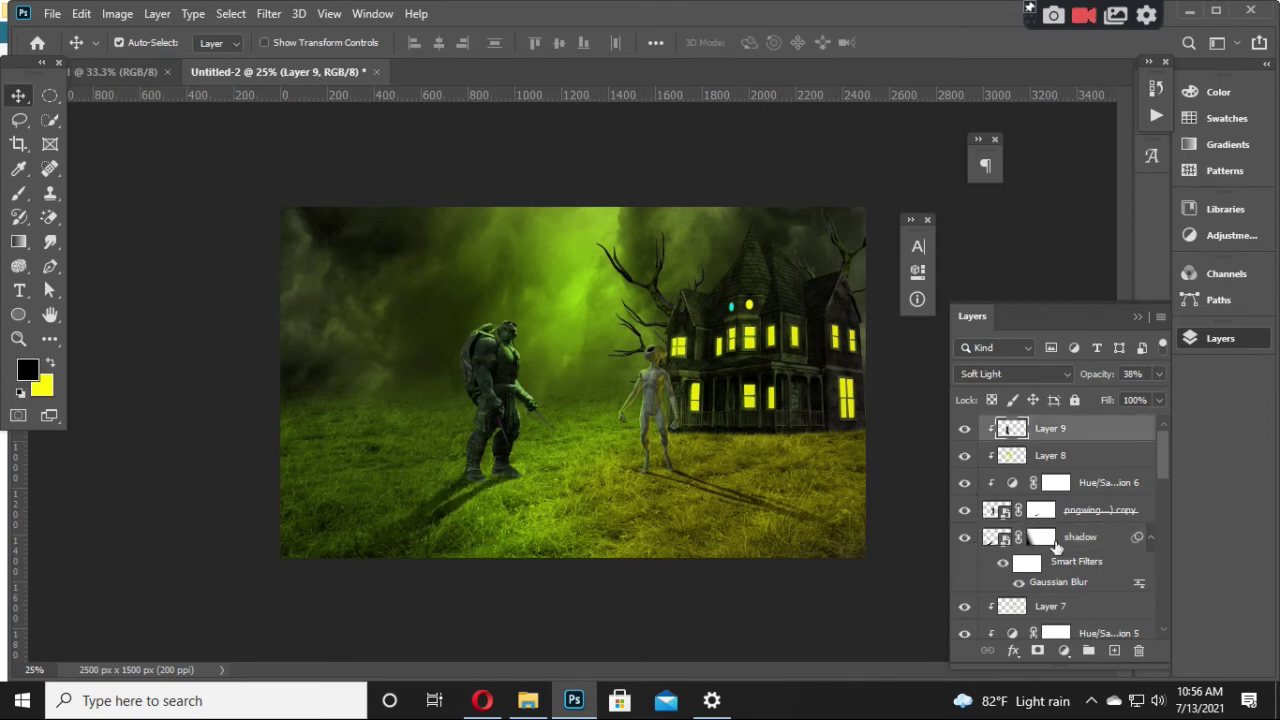
{"action": "scroll", "coordinate": [1075, 510], "scroll_direction": "down", "scroll_amount": 2}
{"action": "scroll", "coordinate": [1075, 545], "scroll_direction": "down", "scroll_amount": 2}
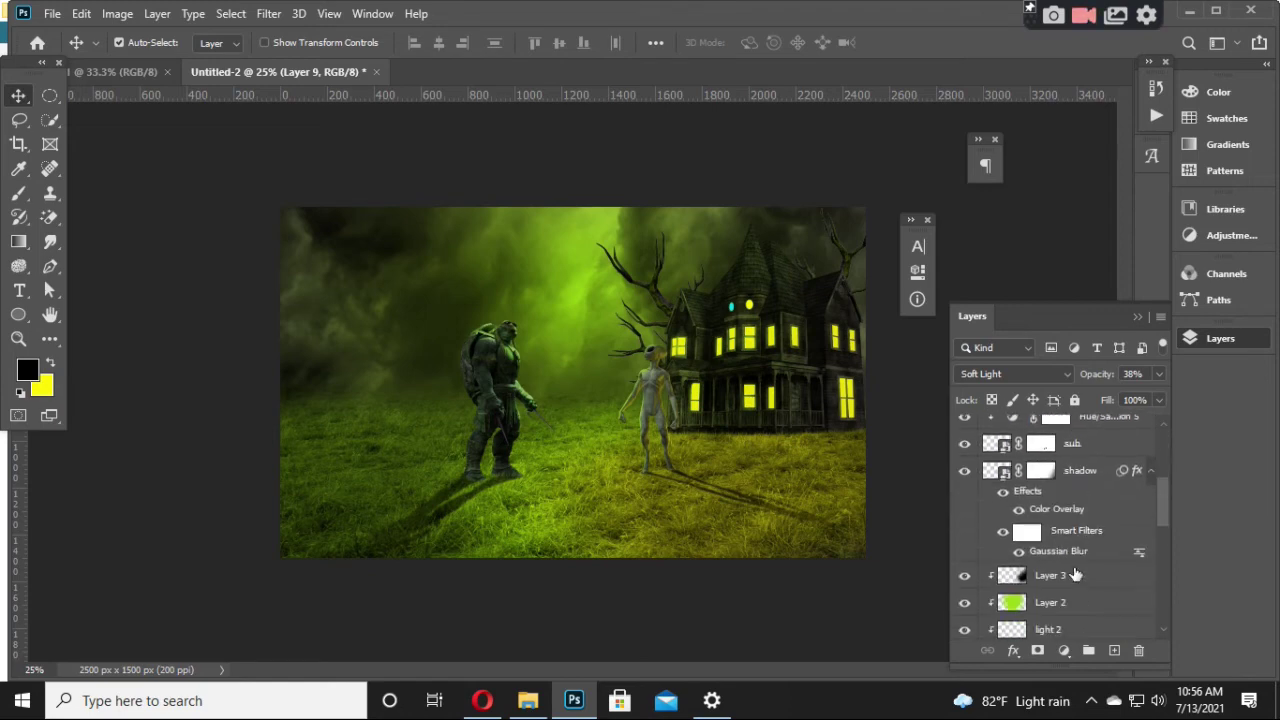
{"action": "scroll", "coordinate": [1075, 577], "scroll_direction": "down", "scroll_amount": 2}
{"action": "scroll", "coordinate": [1034, 607], "scroll_direction": "down", "scroll_amount": 2}
{"action": "left_click", "coordinate": [1032, 607]}
{"action": "scroll", "coordinate": [1032, 600], "scroll_direction": "down", "scroll_amount": 2}
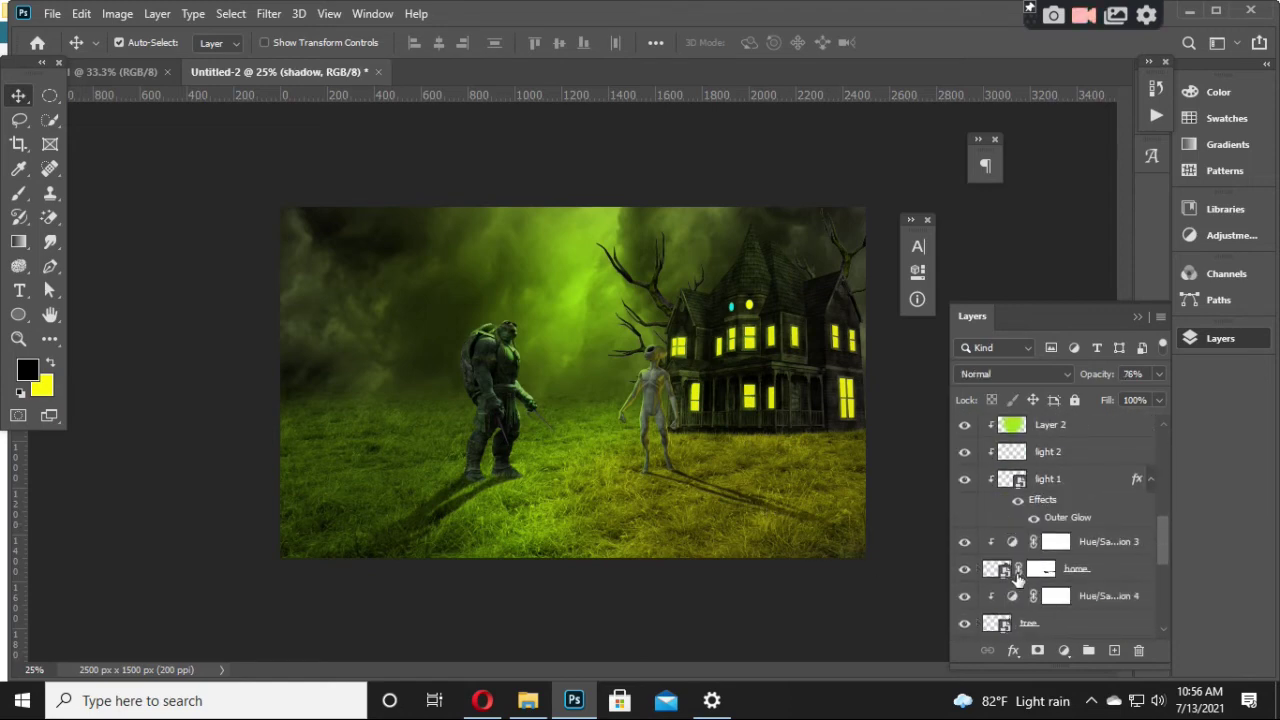
{"action": "scroll", "coordinate": [1031, 585], "scroll_direction": "down", "scroll_amount": 2}
{"action": "scroll", "coordinate": [1030, 575], "scroll_direction": "down", "scroll_amount": 2}
{"action": "left_click", "coordinate": [965, 571]}
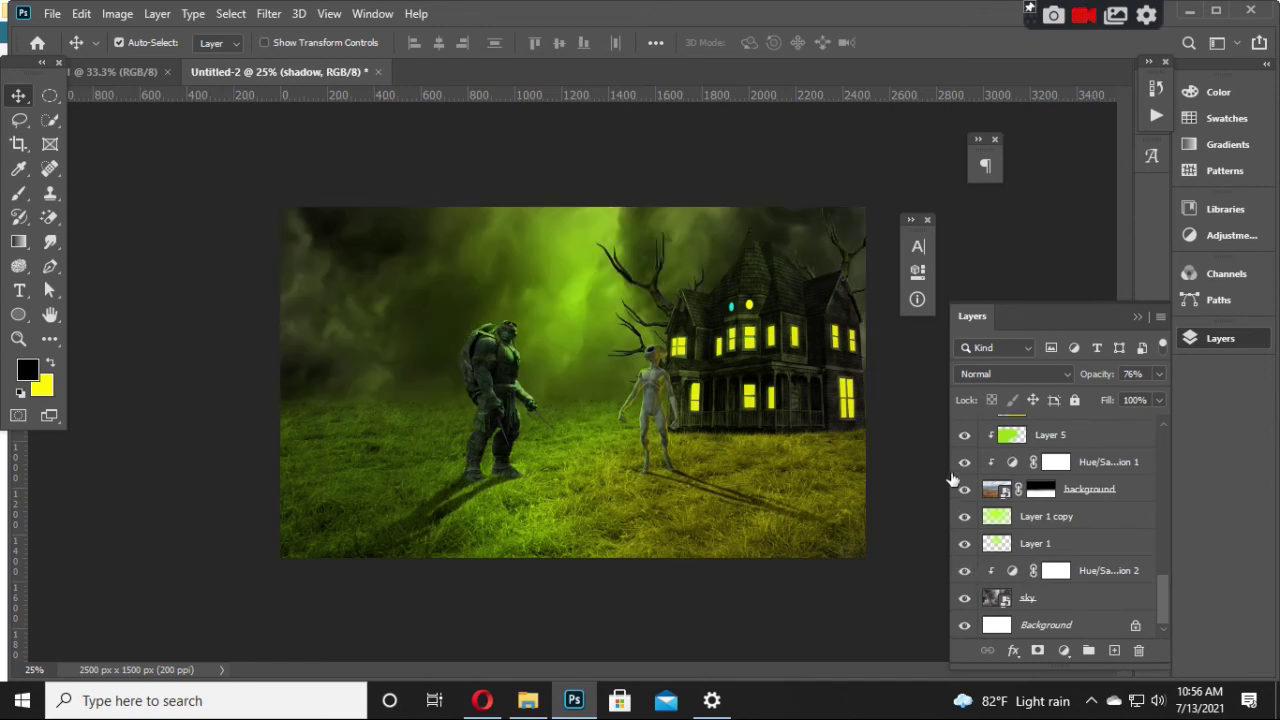
Step: Lower the Hue/Saturation 1 lightness from -57 to -68
{"action": "double_click", "coordinate": [1012, 462]}
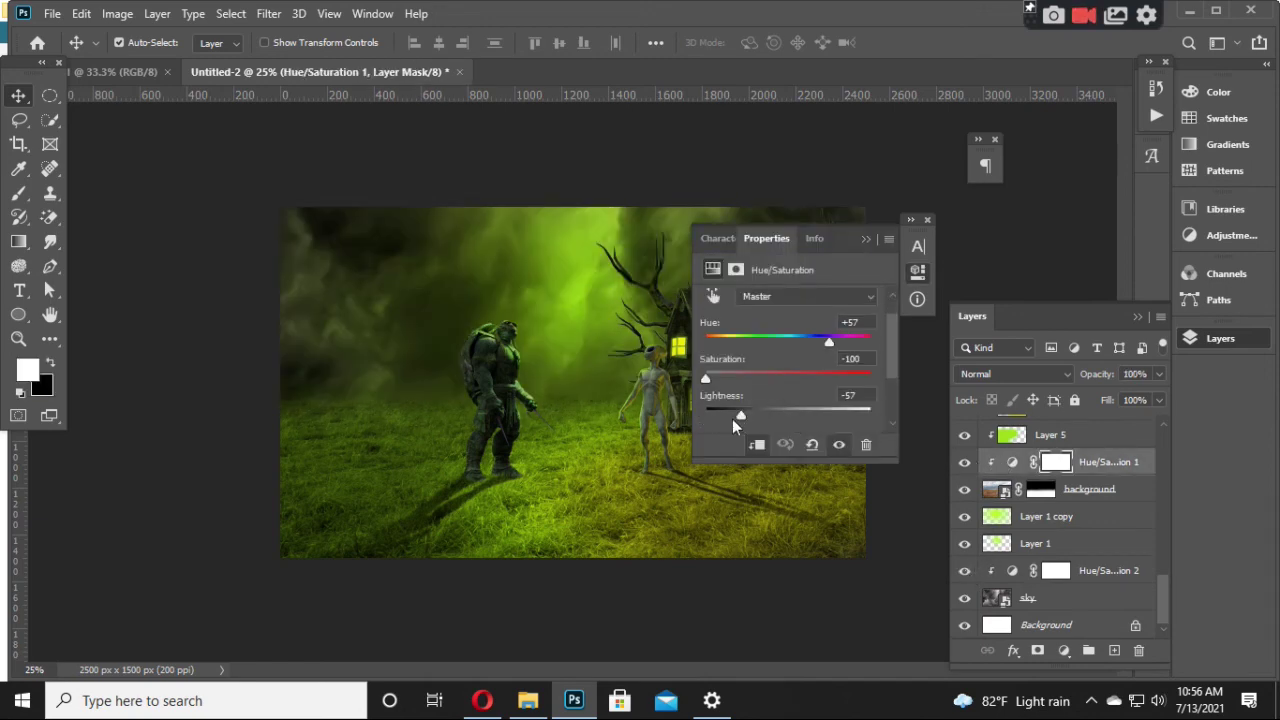
{"action": "left_click_drag", "start_coordinate": [732, 418], "coordinate": [733, 423]}
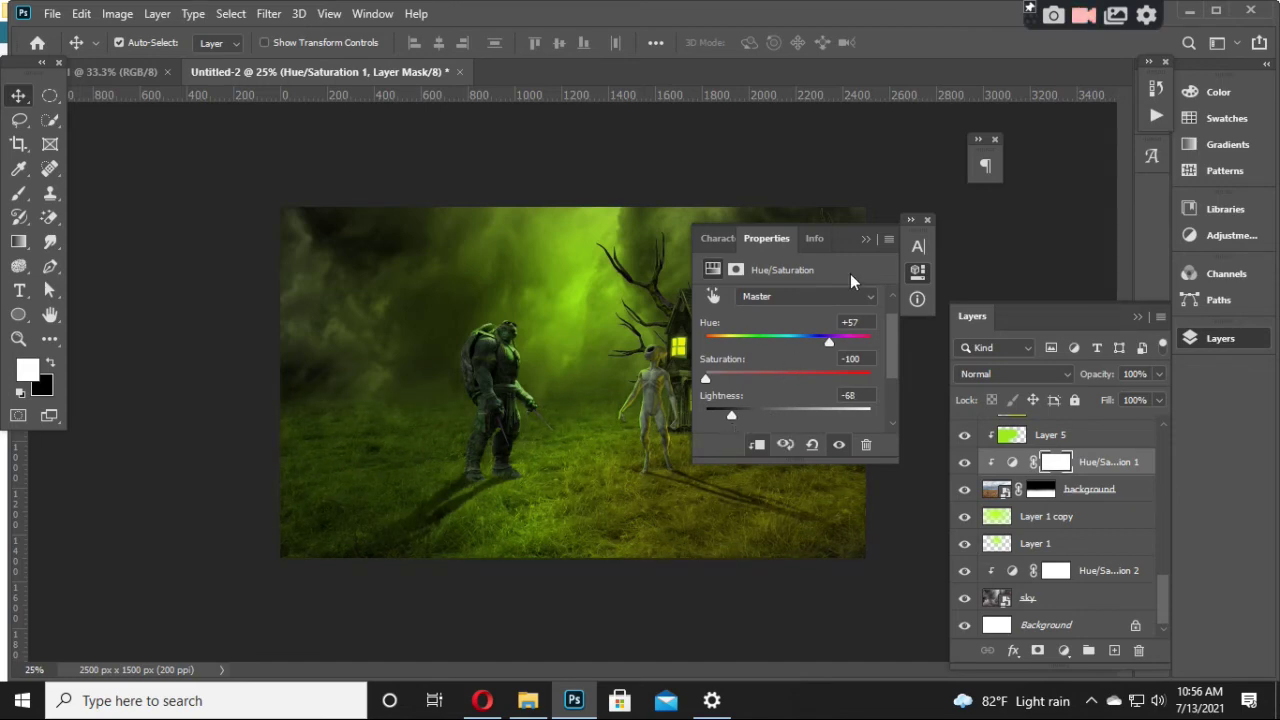
{"action": "left_click", "coordinate": [866, 238]}
{"action": "left_click", "coordinate": [962, 466]}
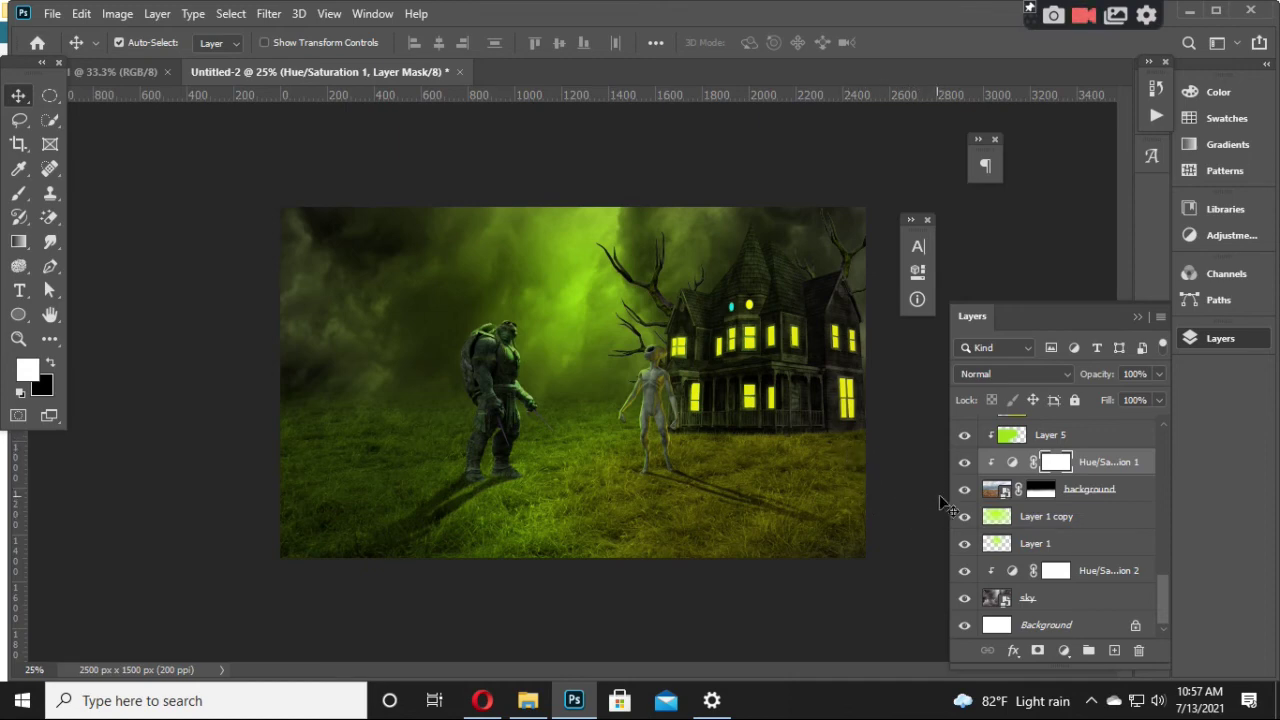
Step: Set the house's Hue/Saturation 3 adjustment to lightness -68 and saturation -50
{"action": "left_click", "coordinate": [965, 462]}
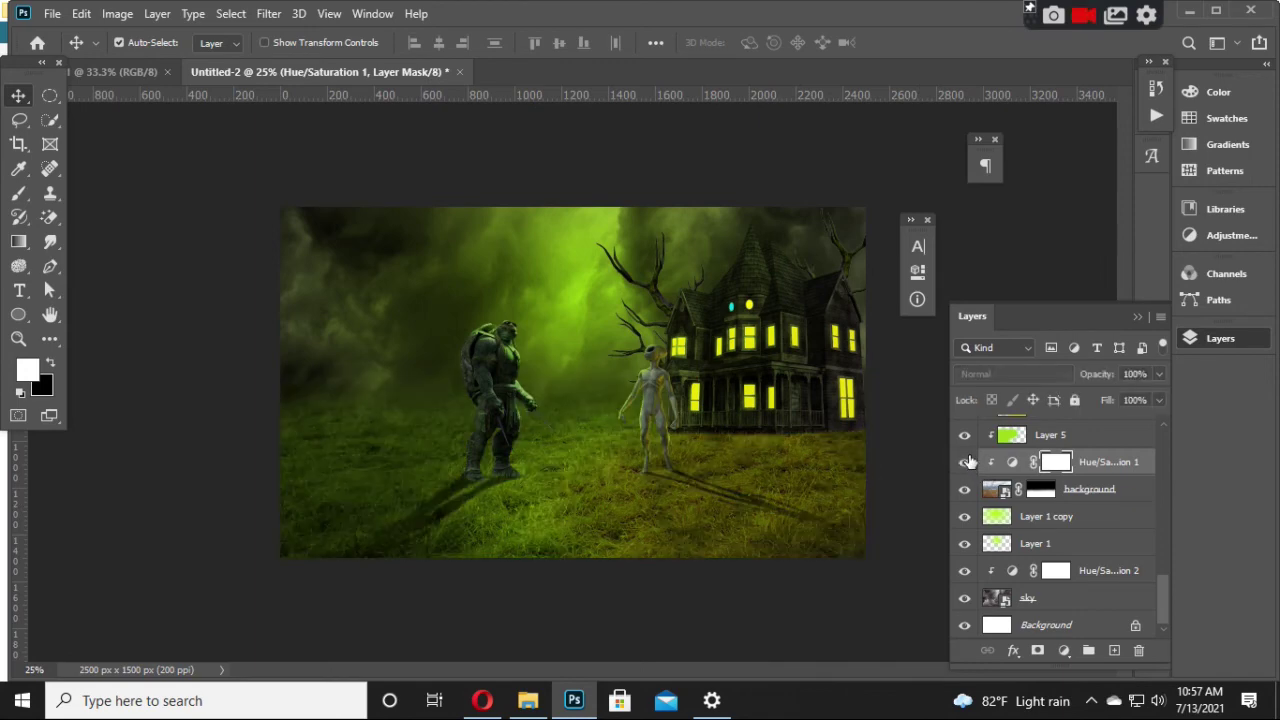
{"action": "scroll", "coordinate": [1088, 592], "scroll_direction": "up", "scroll_amount": 3}
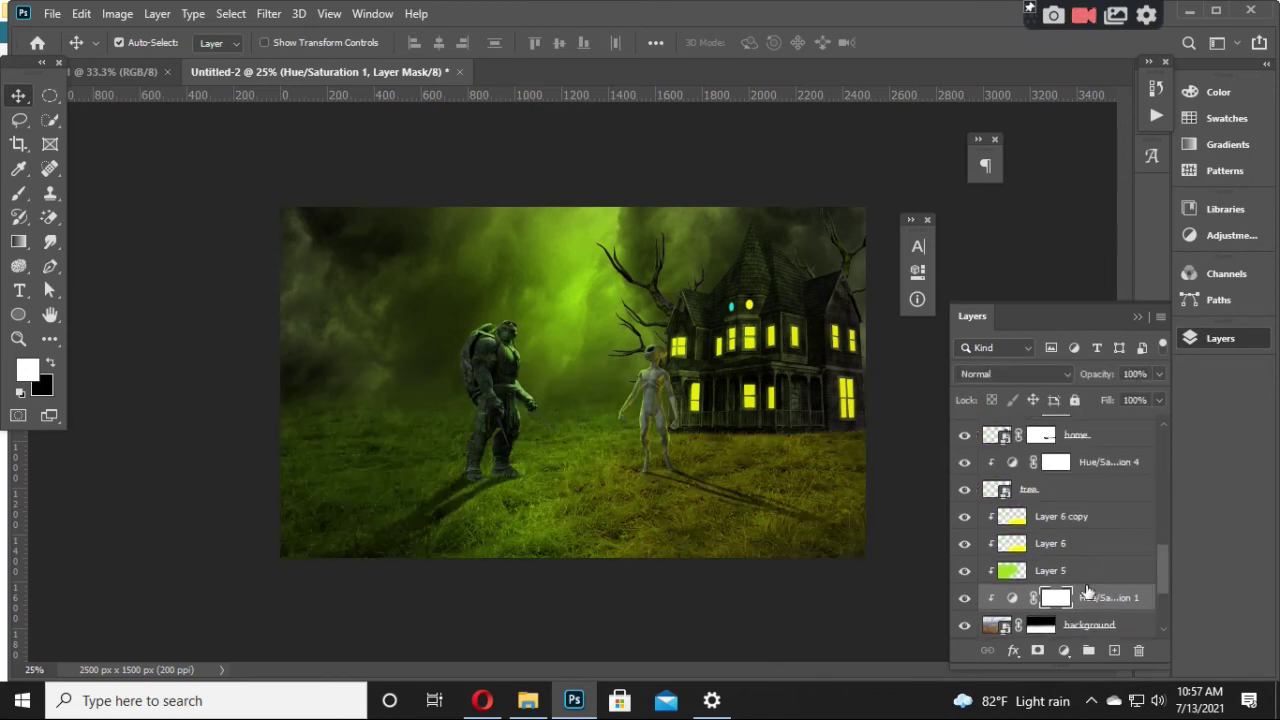
{"action": "left_click", "coordinate": [1080, 446]}
{"action": "scroll", "coordinate": [1080, 446], "scroll_direction": "up", "scroll_amount": 1}
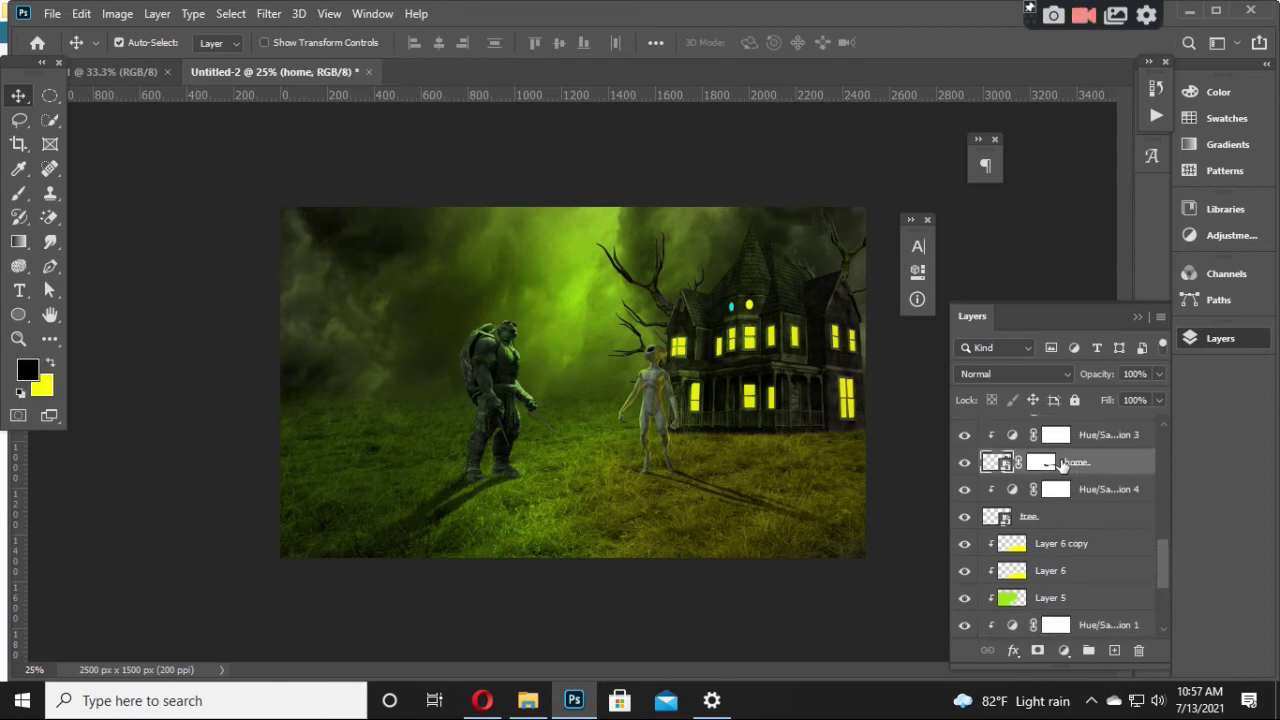
{"action": "double_click", "coordinate": [1012, 435]}
{"action": "left_click_drag", "start_coordinate": [843, 234], "coordinate": [1051, 220]}
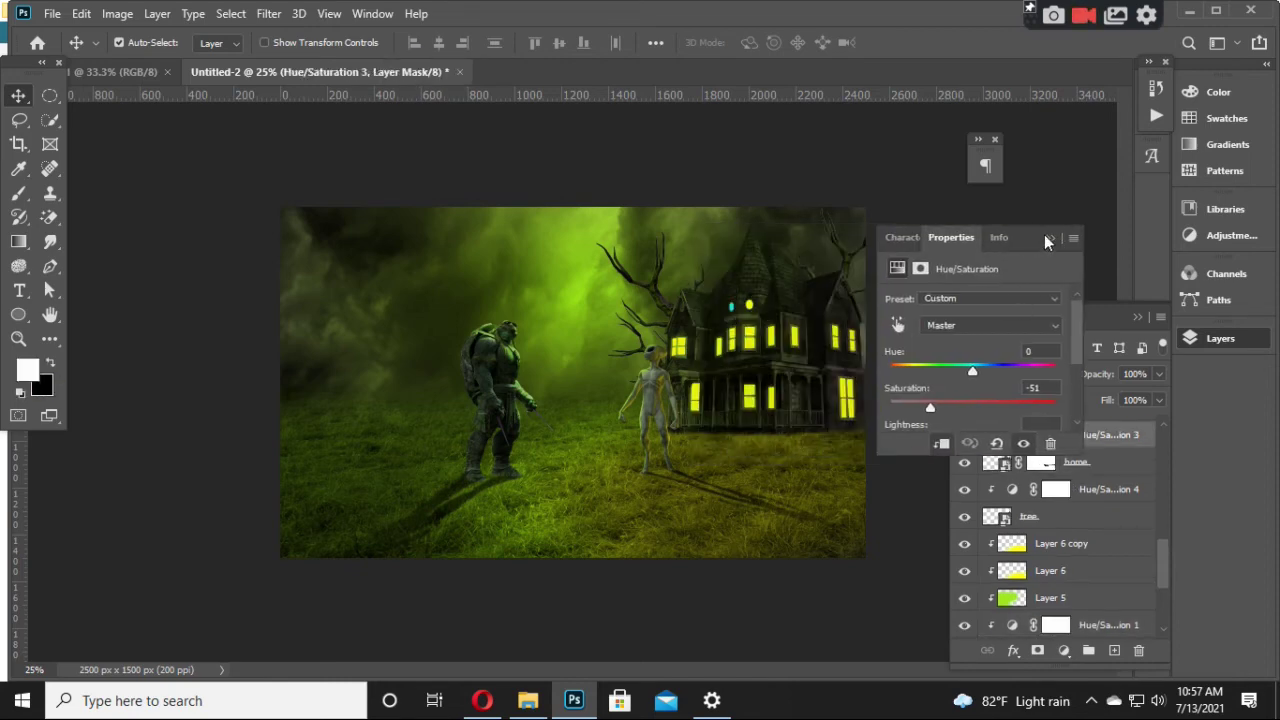
{"action": "left_click_drag", "start_coordinate": [948, 413], "coordinate": [940, 439]}
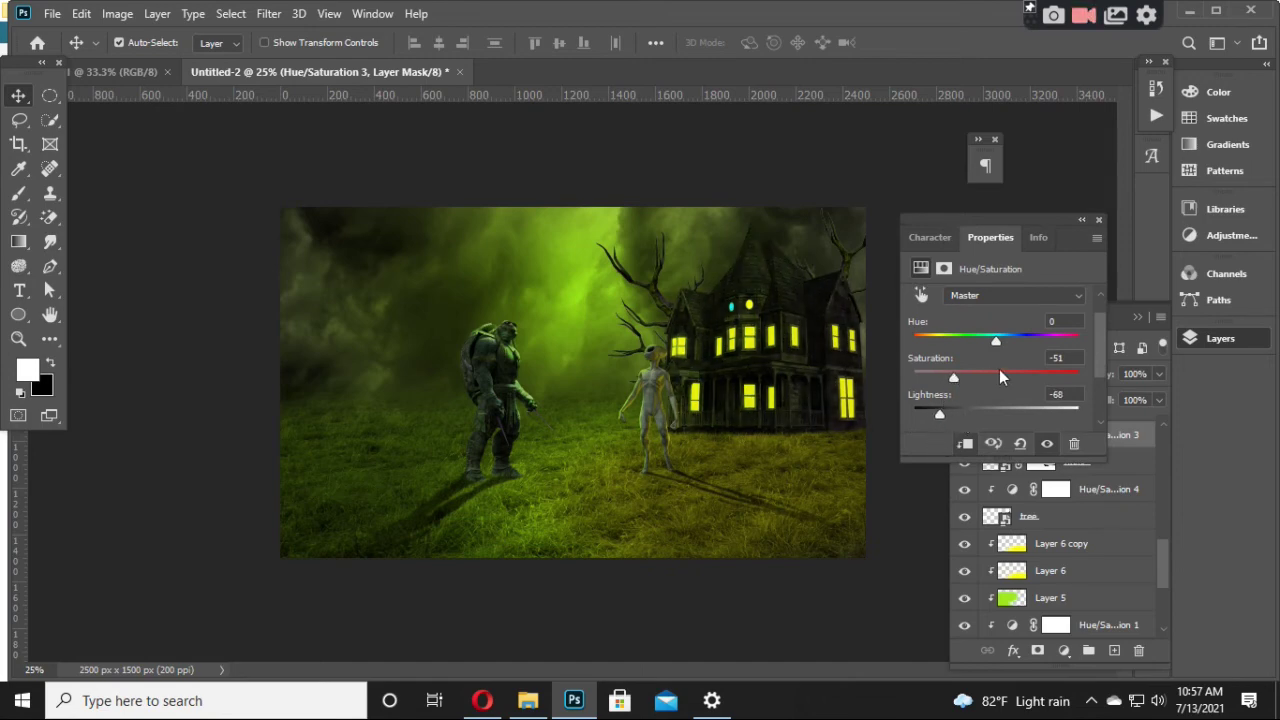
{"action": "left_click_drag", "start_coordinate": [999, 369], "coordinate": [960, 391]}
{"action": "left_click_drag", "start_coordinate": [897, 418], "coordinate": [953, 408]}
{"action": "left_click", "coordinate": [1081, 219]}
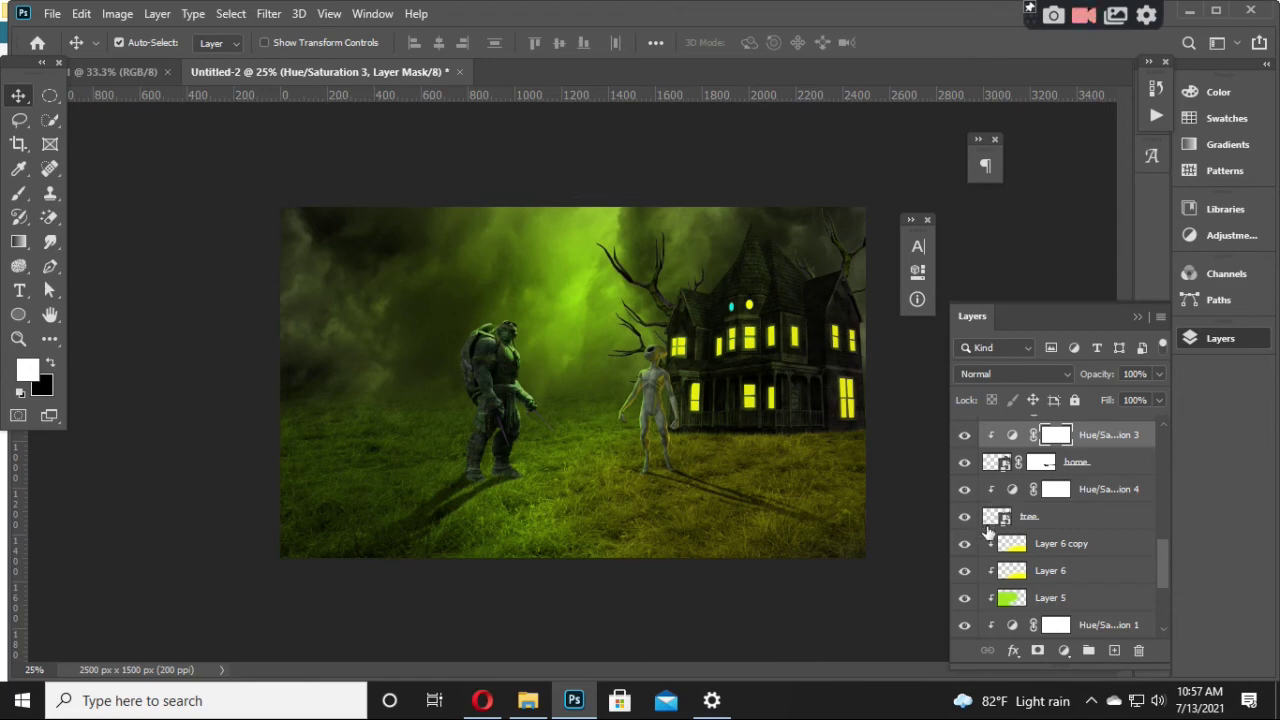
Step: Set Layer 9's Soft Light opacity to 53%
{"action": "scroll", "coordinate": [985, 508], "scroll_direction": "up", "scroll_amount": 2}
{"action": "scroll", "coordinate": [976, 500], "scroll_direction": "up", "scroll_amount": 2}
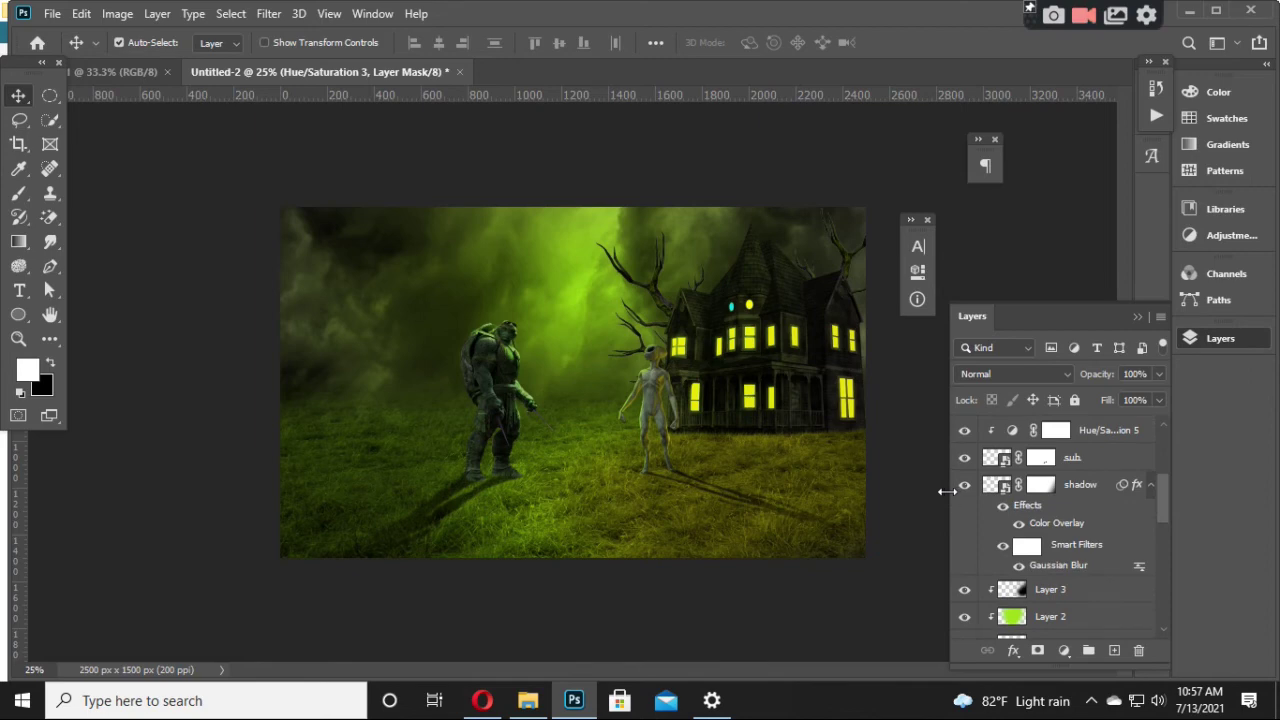
{"action": "scroll", "coordinate": [960, 490], "scroll_direction": "up", "scroll_amount": 2}
{"action": "scroll", "coordinate": [1037, 463], "scroll_direction": "up", "scroll_amount": 2}
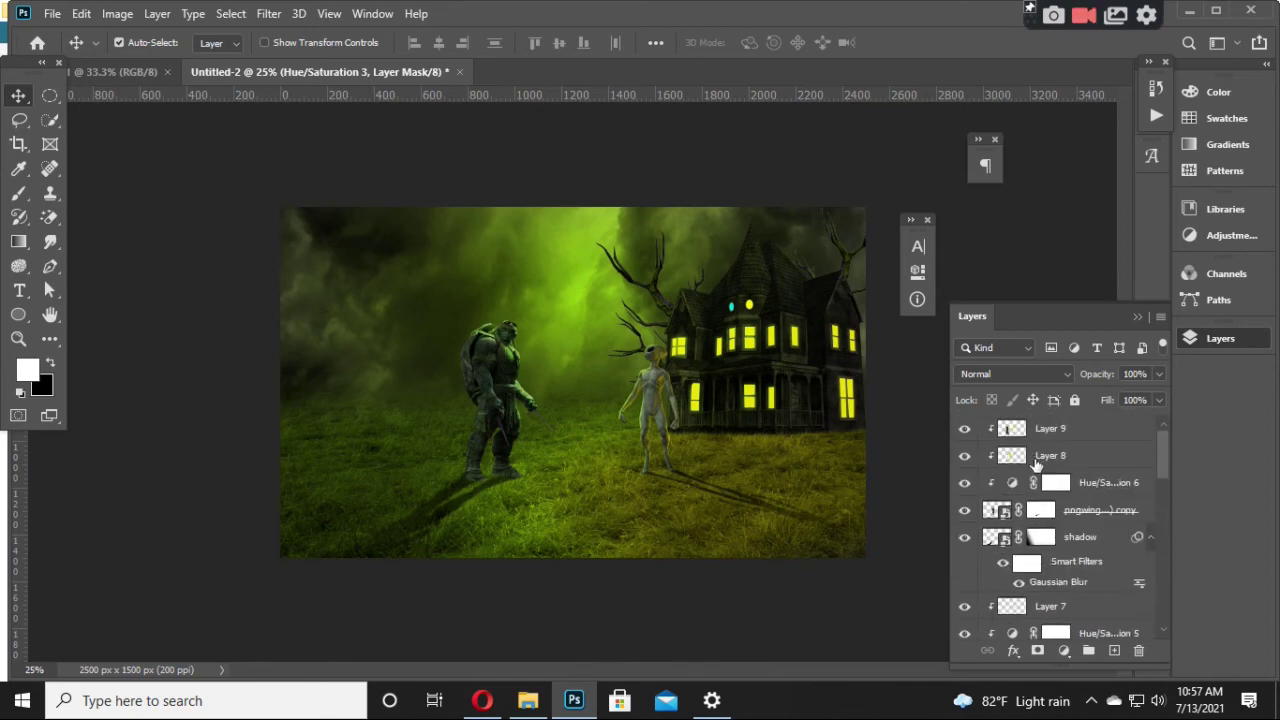
{"action": "left_click", "coordinate": [520, 368]}
{"action": "left_click_drag", "start_coordinate": [1100, 376], "coordinate": [1097, 377]}
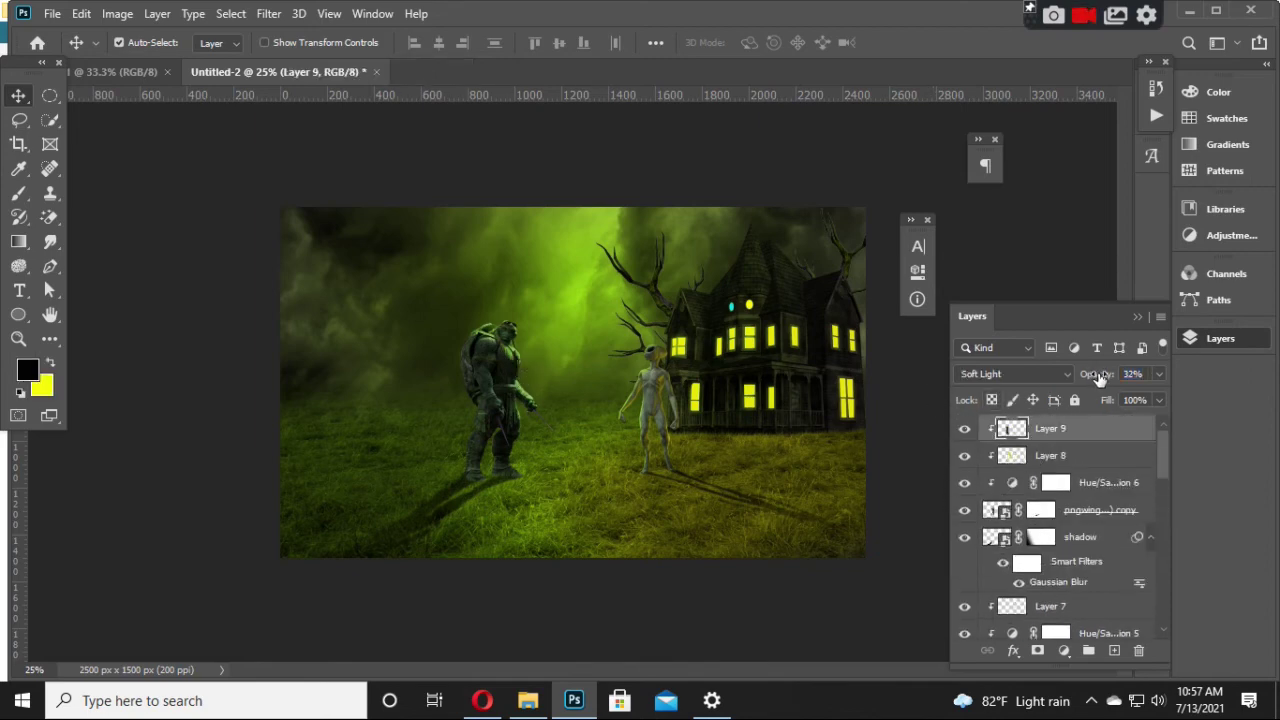
{"action": "left_click", "coordinate": [964, 430]}
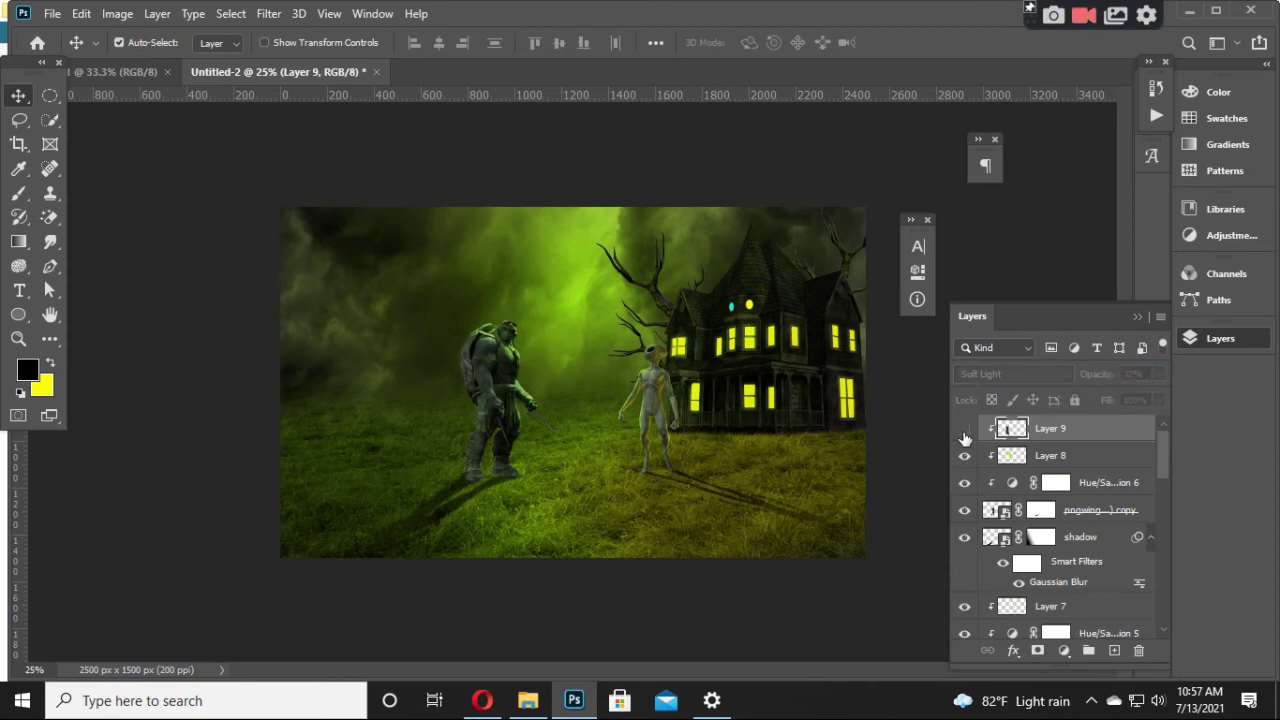
{"action": "left_click", "coordinate": [965, 432]}
{"action": "left_click_drag", "start_coordinate": [1094, 381], "coordinate": [1108, 374]}
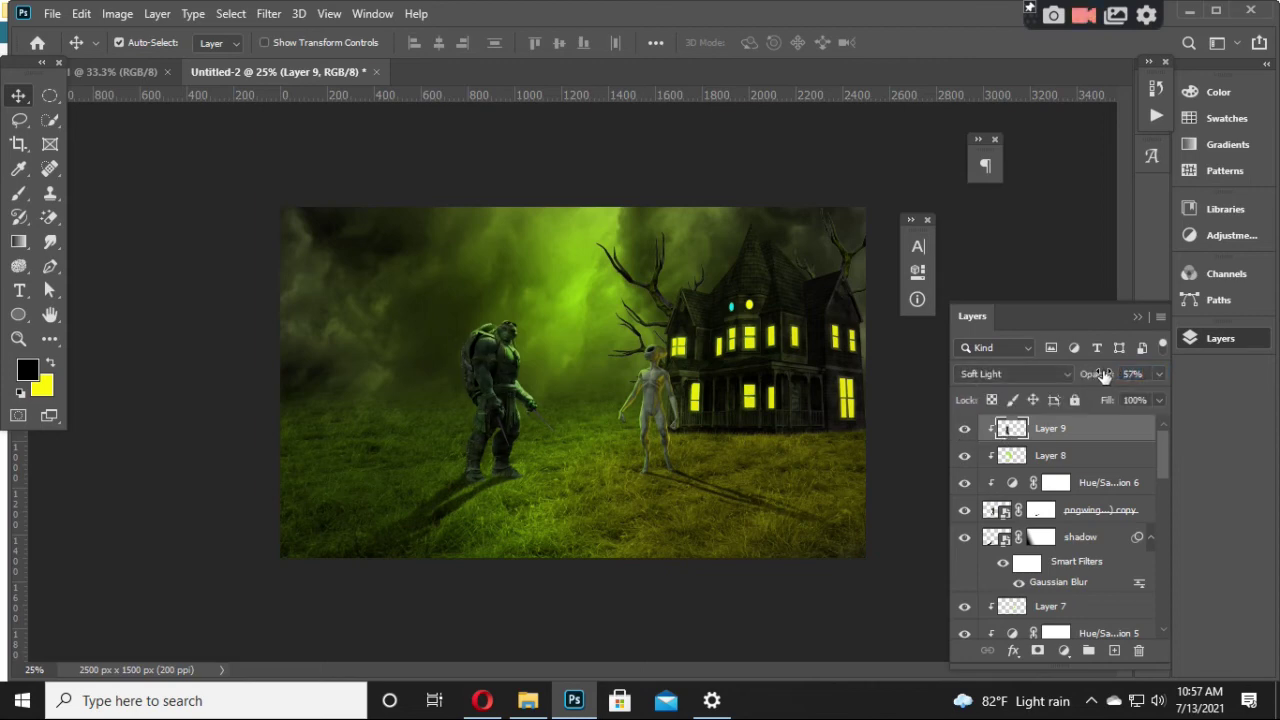
{"action": "left_click_drag", "start_coordinate": [1104, 374], "coordinate": [1098, 376]}
Step: Lower Layer 8's Overlay opacity to 24%
{"action": "left_click", "coordinate": [1089, 457]}
{"action": "left_click_drag", "start_coordinate": [1106, 374], "coordinate": [1095, 381]}
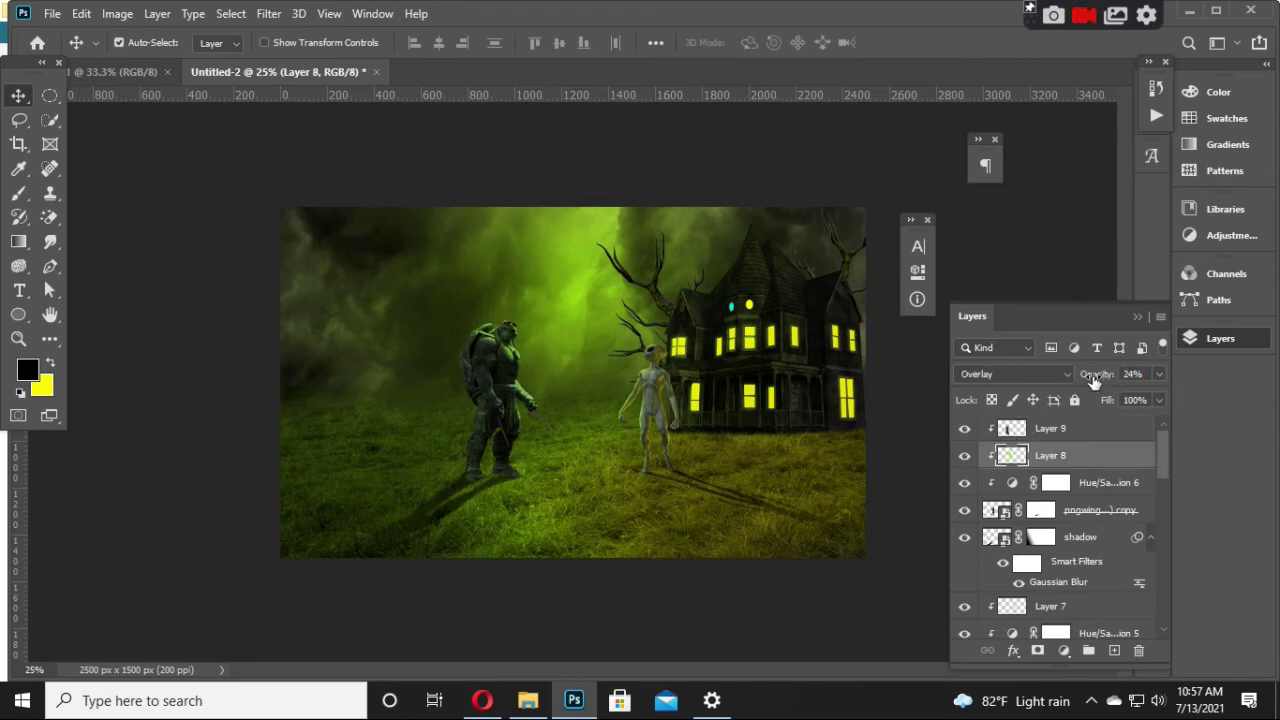
{"action": "left_click", "coordinate": [1085, 440]}
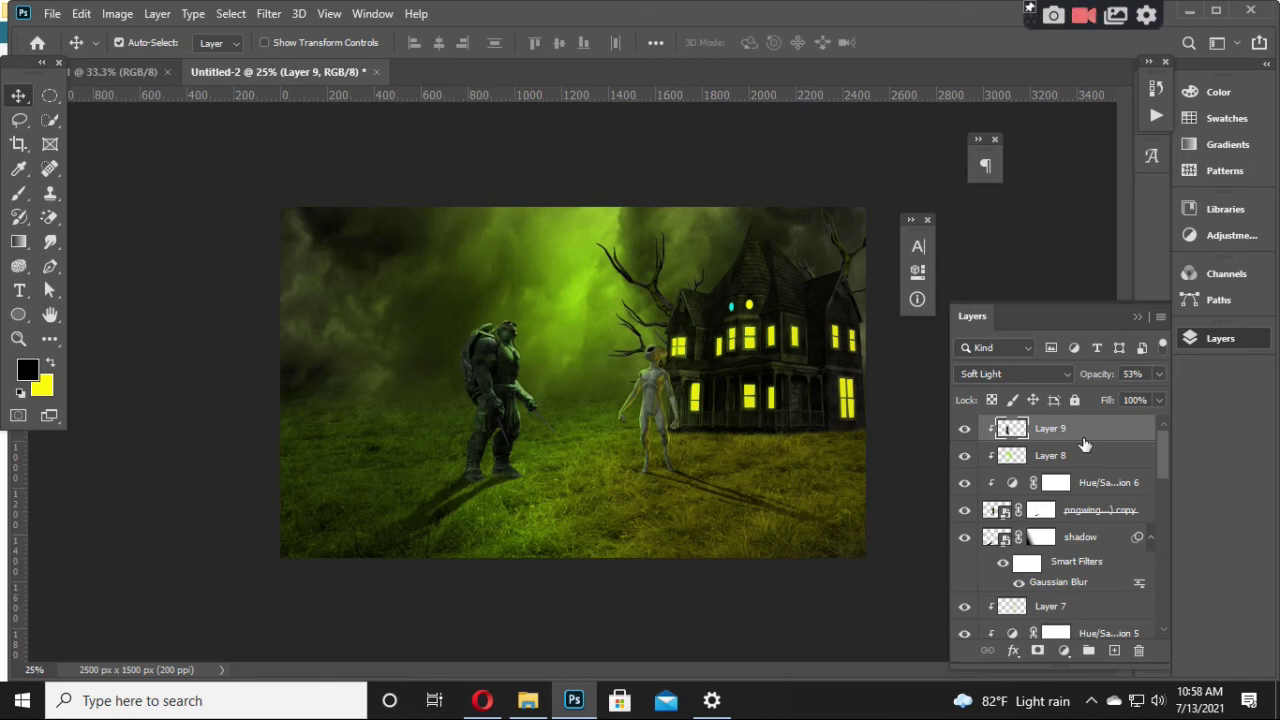
{"action": "left_click", "coordinate": [540, 700]}
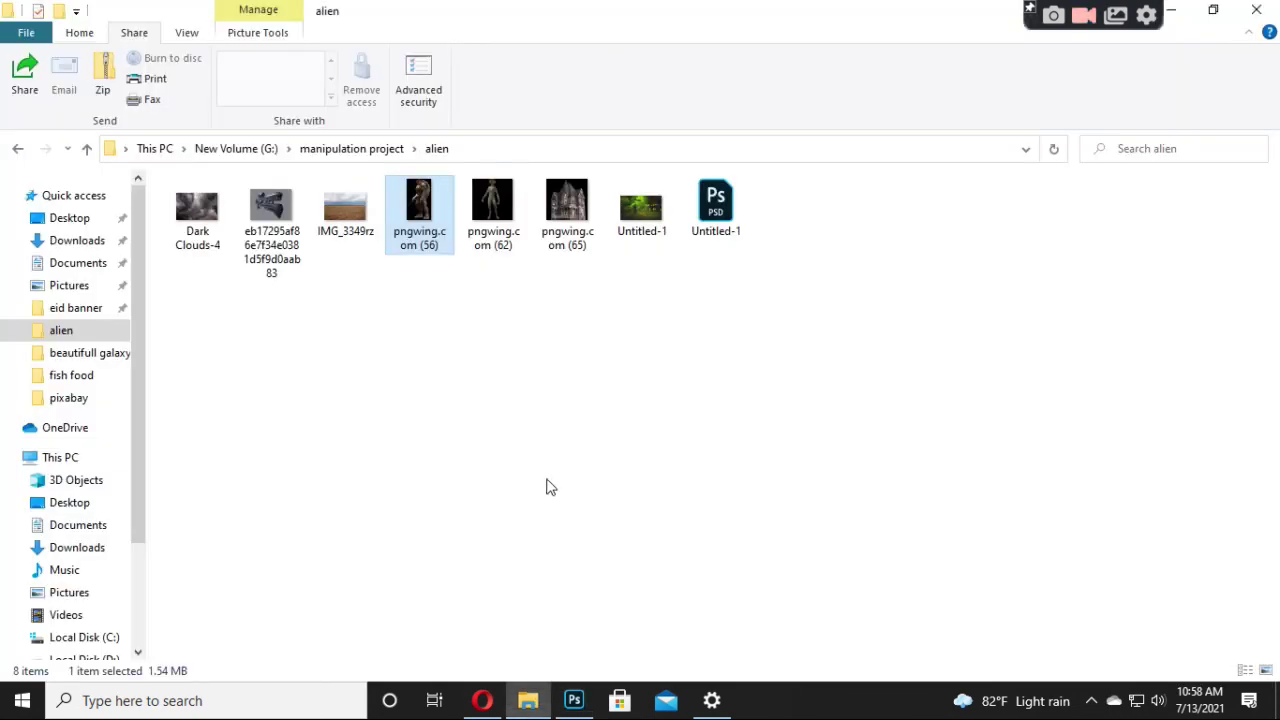
Step: Open Downloads > beautifull galaxy and drag the spaceship image into the composite
{"action": "left_click", "coordinate": [88, 245]}
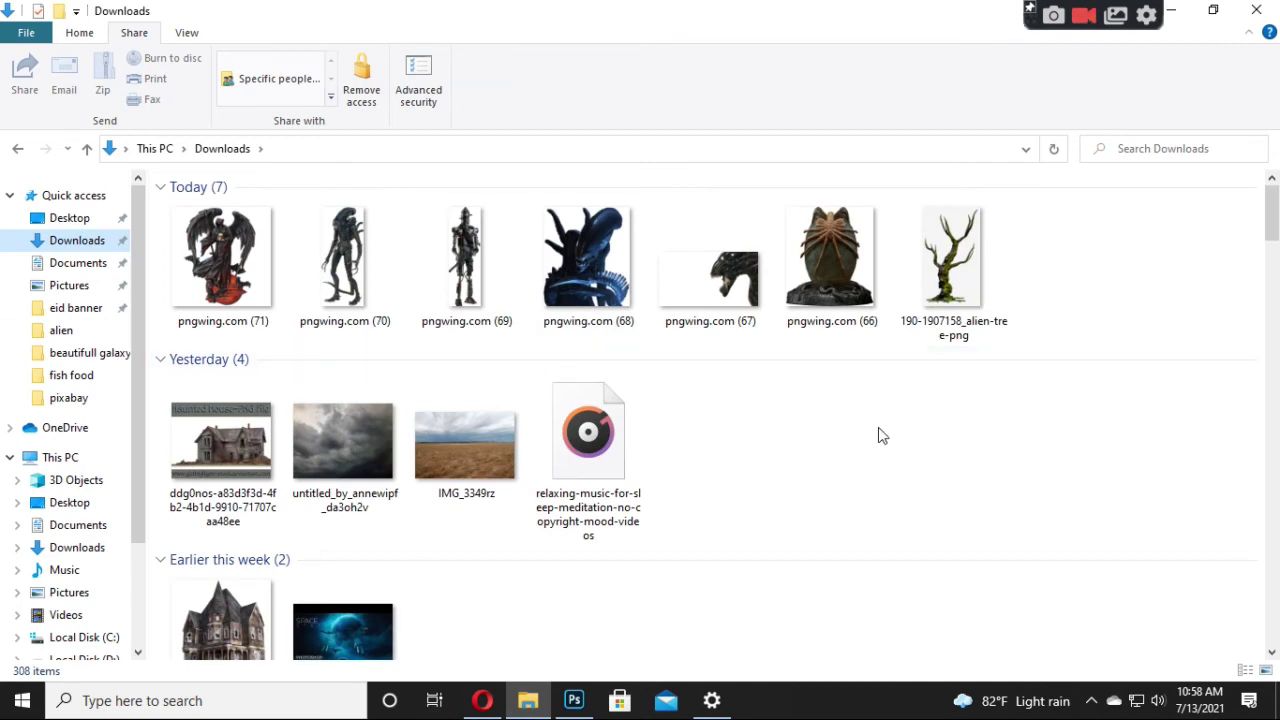
{"action": "scroll", "coordinate": [887, 434], "scroll_direction": "down", "scroll_amount": 5}
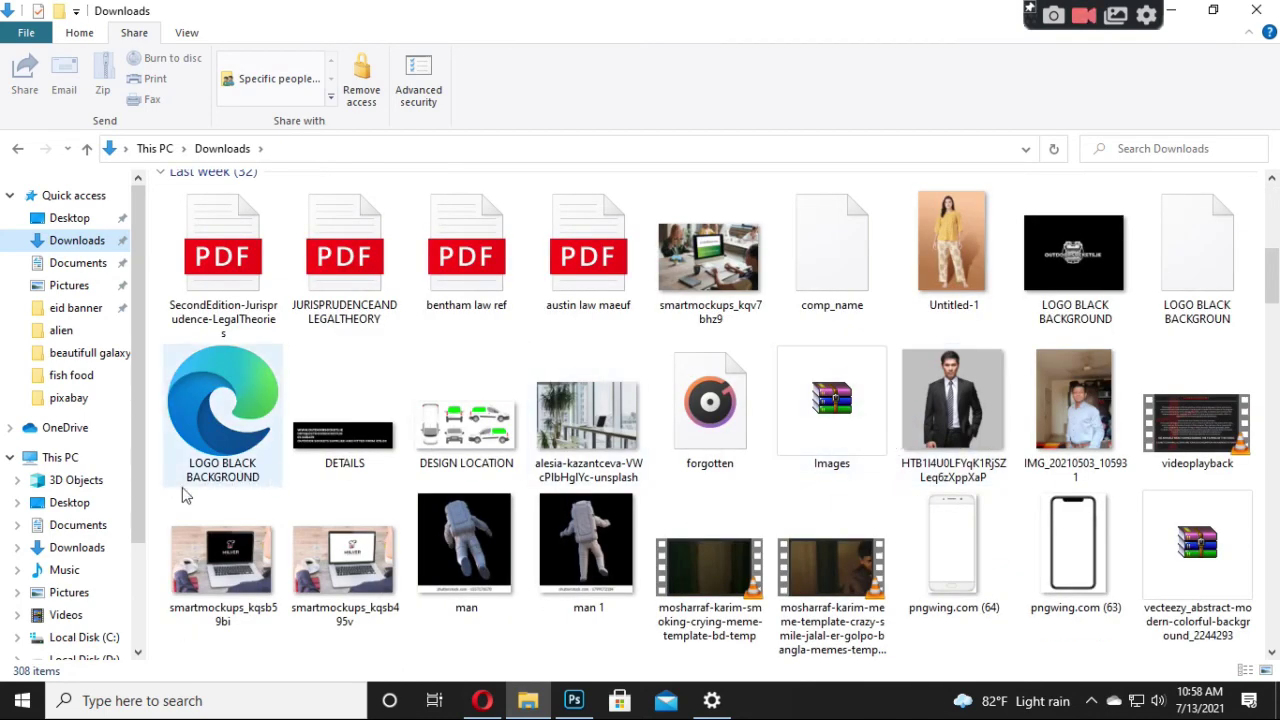
{"action": "left_click", "coordinate": [71, 358]}
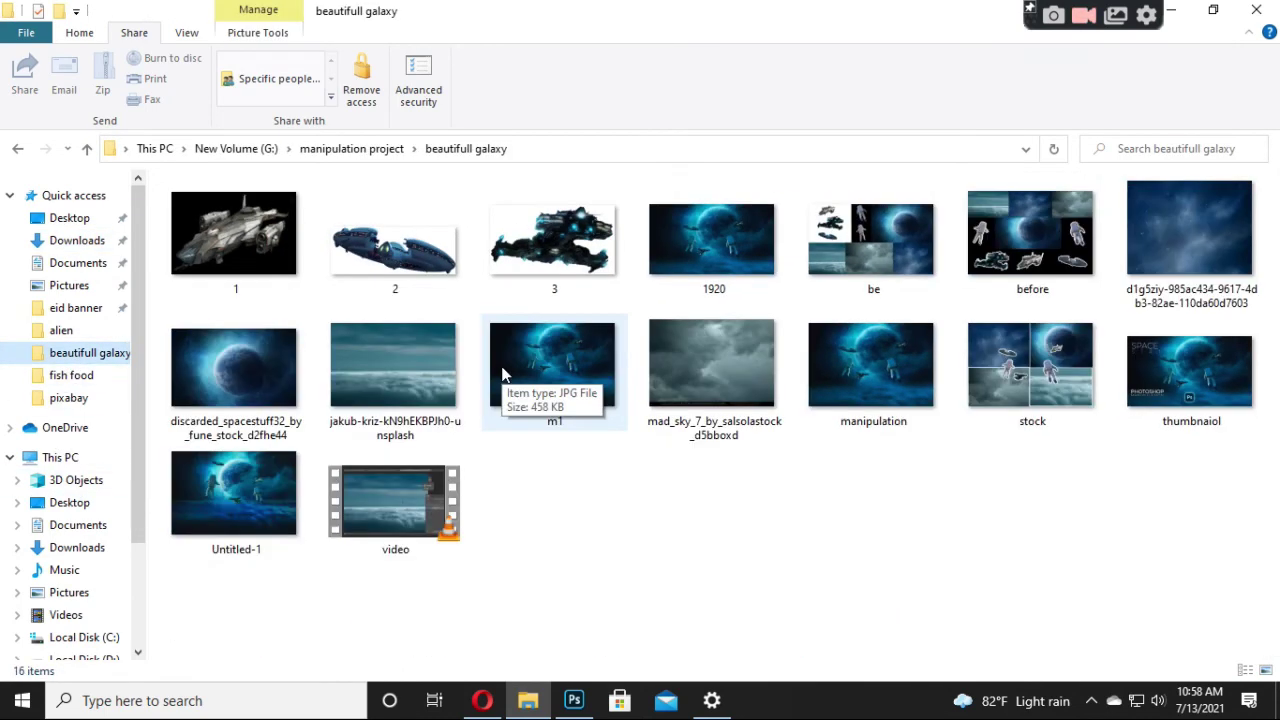
{"action": "mouse_move", "coordinate": [346, 235]}
{"action": "left_mouse_down"}
{"action": "mouse_move", "coordinate": [585, 707]}
{"action": "mouse_move", "coordinate": [557, 383]}
{"action": "left_mouse_up"}
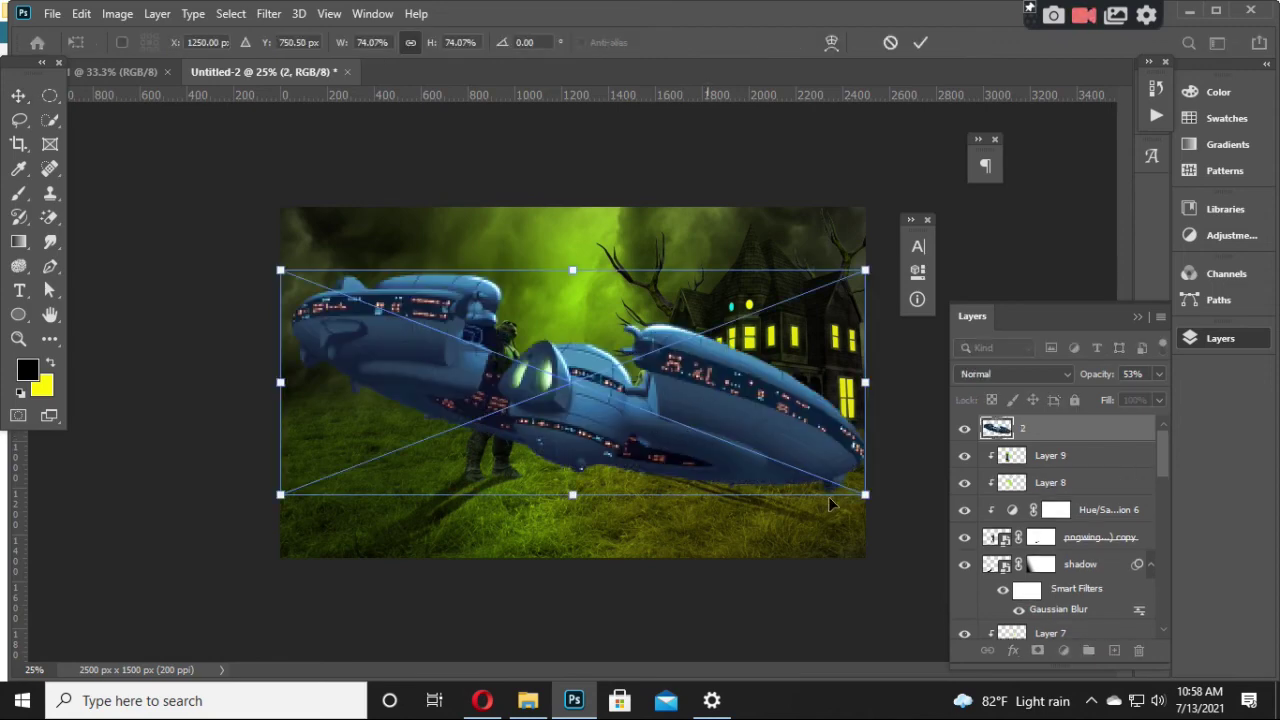
Step: Scale the spaceship down small in the sky and zoom in on it
{"action": "mouse_move", "coordinate": [867, 493]}
{"action": "left_mouse_down"}
{"action": "mouse_move", "coordinate": [633, 404]}
{"action": "mouse_move", "coordinate": [552, 268]}
{"action": "mouse_move", "coordinate": [604, 285]}
{"action": "mouse_move", "coordinate": [566, 288]}
{"action": "left_mouse_up"}
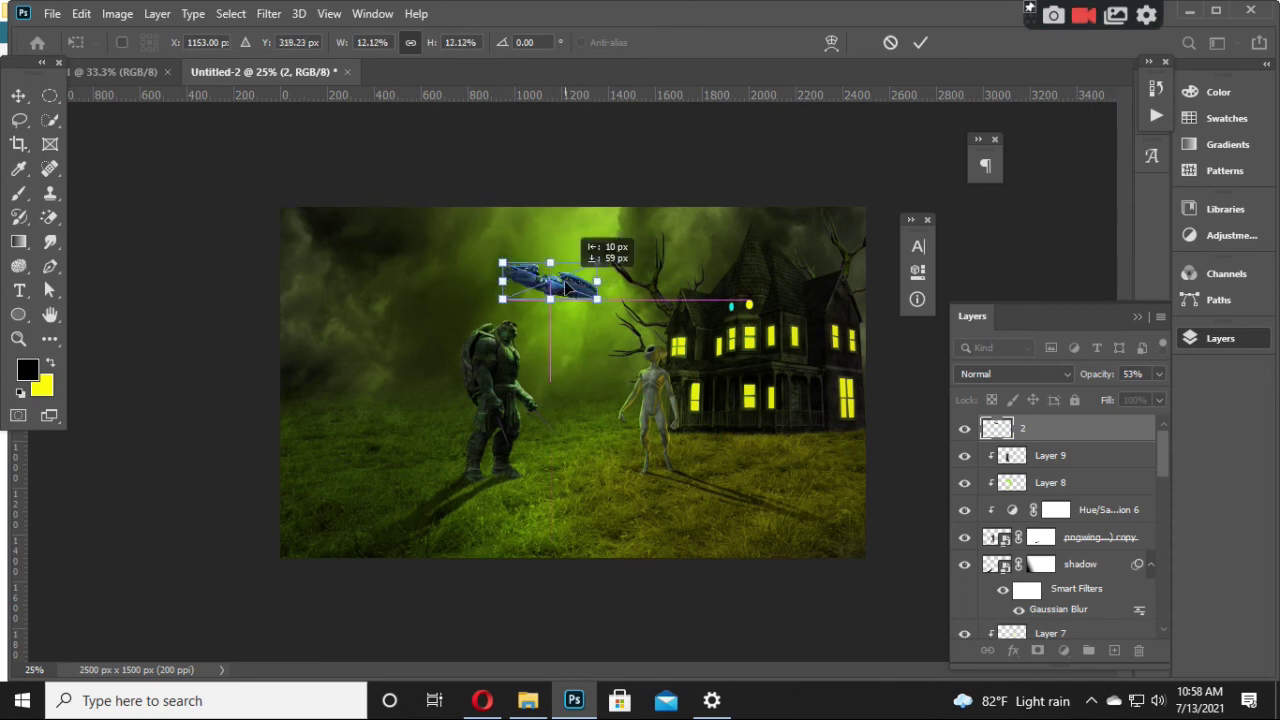
{"action": "key", "text": "Return"}
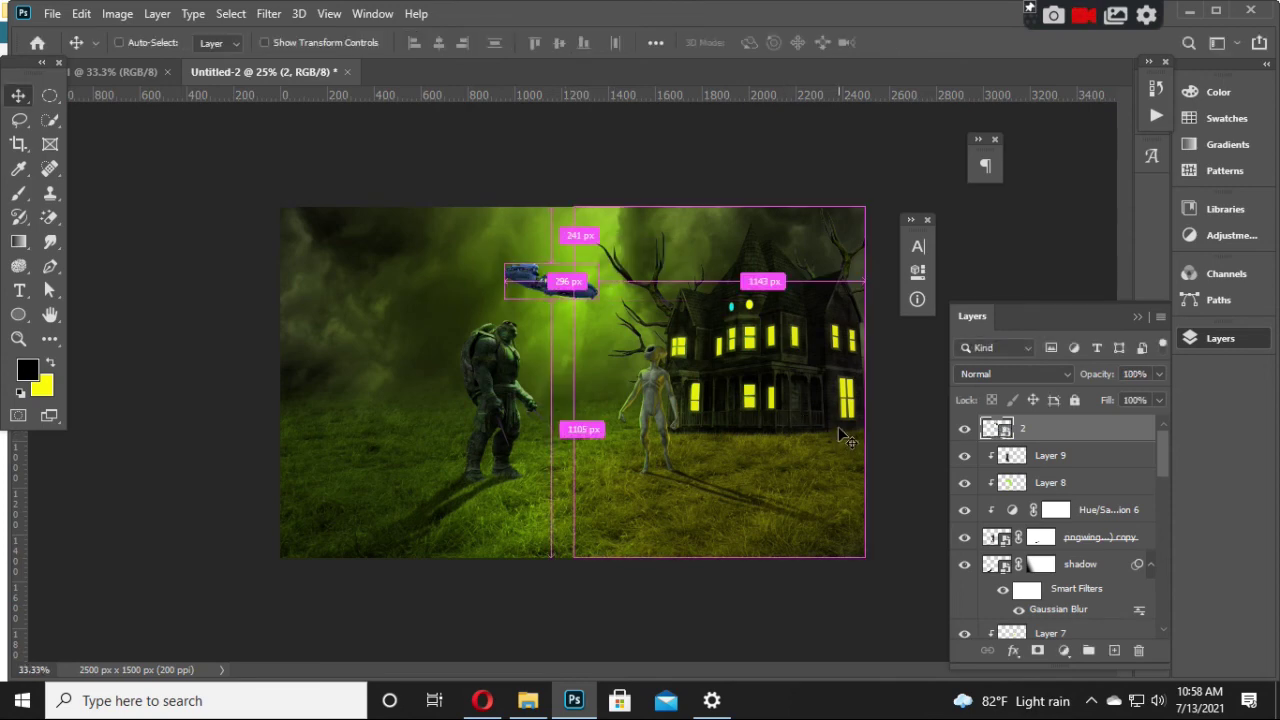
{"action": "key", "text": "ctrl+plus"}
{"action": "key", "text": "ctrl+plus"}
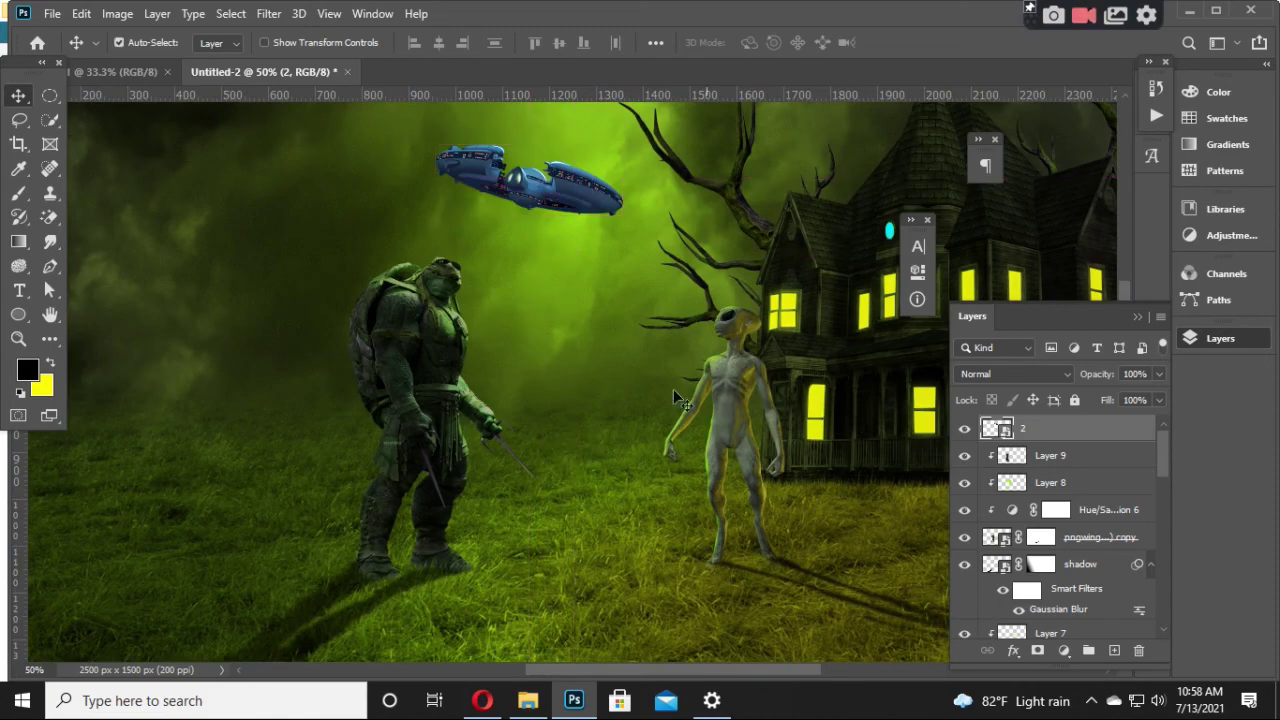
{"action": "key", "text": "ctrl+plus"}
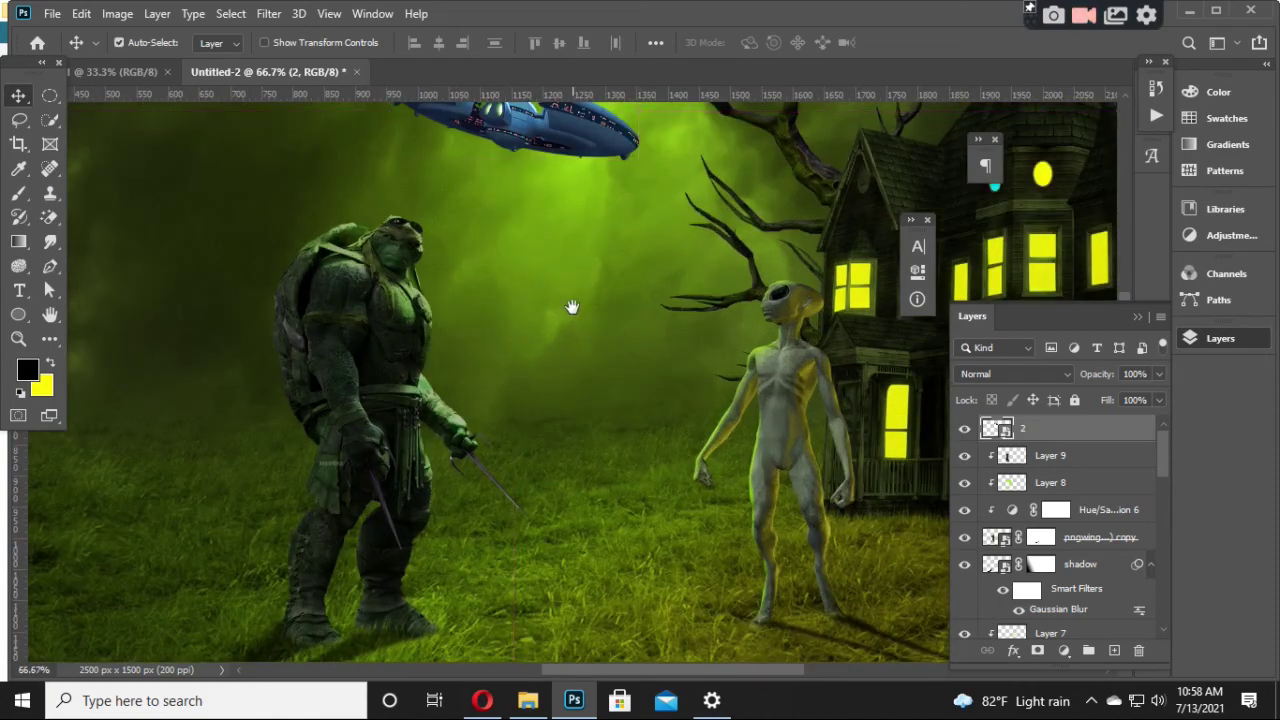
{"action": "left_click_drag", "start_coordinate": [571, 300], "coordinate": [589, 486]}
Step: Recolour the ship dark green with a clipped Hue/Saturation layer: Hue -96, Lightness -40
{"action": "left_click", "coordinate": [1064, 651]}
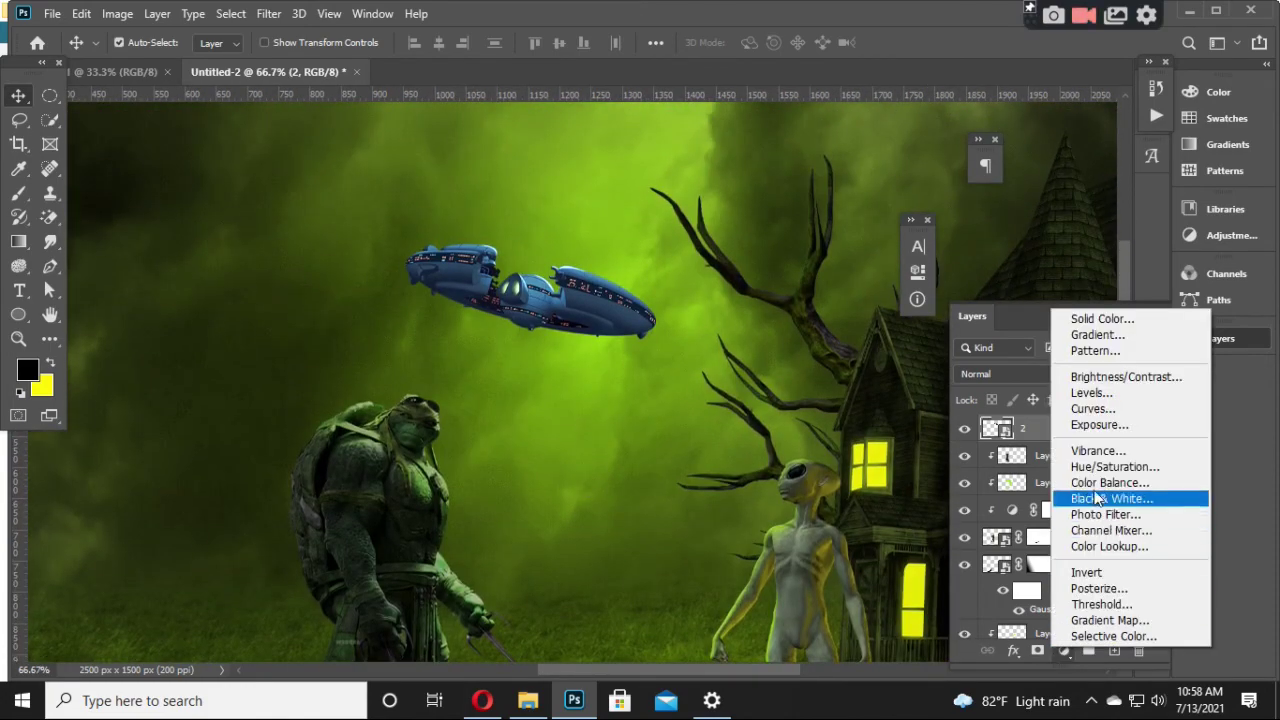
{"action": "left_click", "coordinate": [1103, 467]}
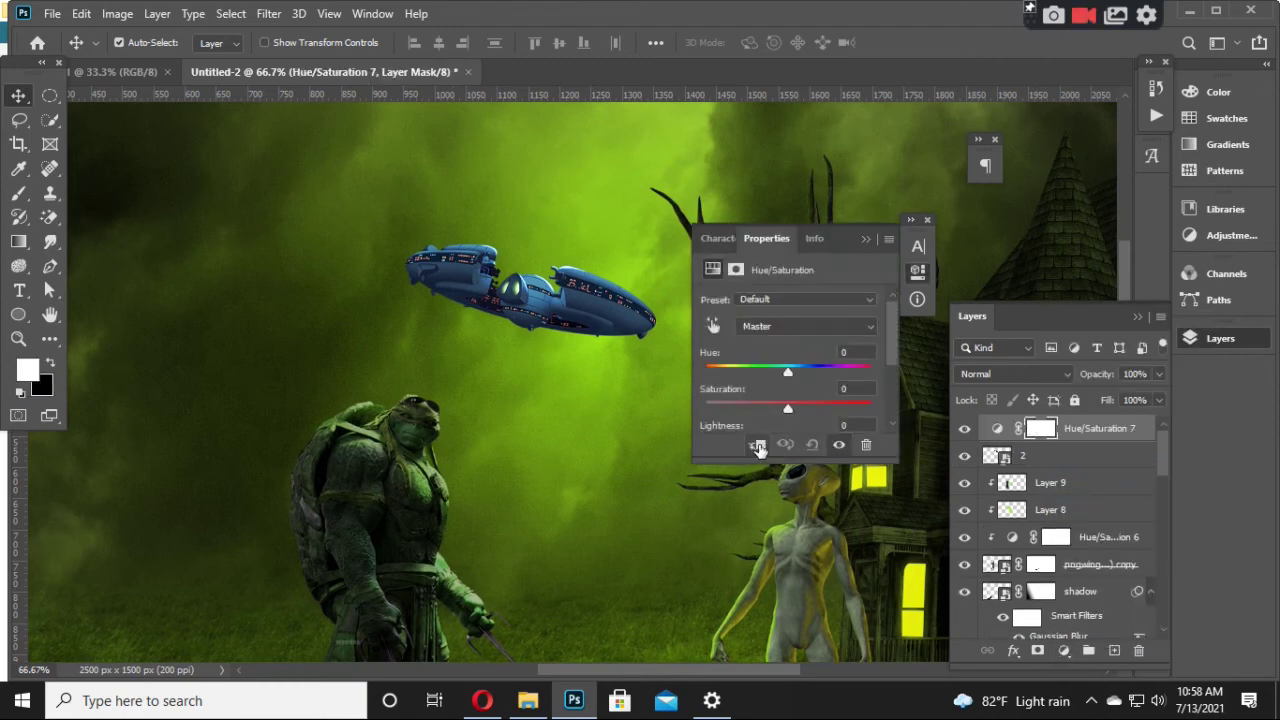
{"action": "left_click", "coordinate": [757, 444]}
{"action": "left_click_drag", "start_coordinate": [787, 374], "coordinate": [736, 373]}
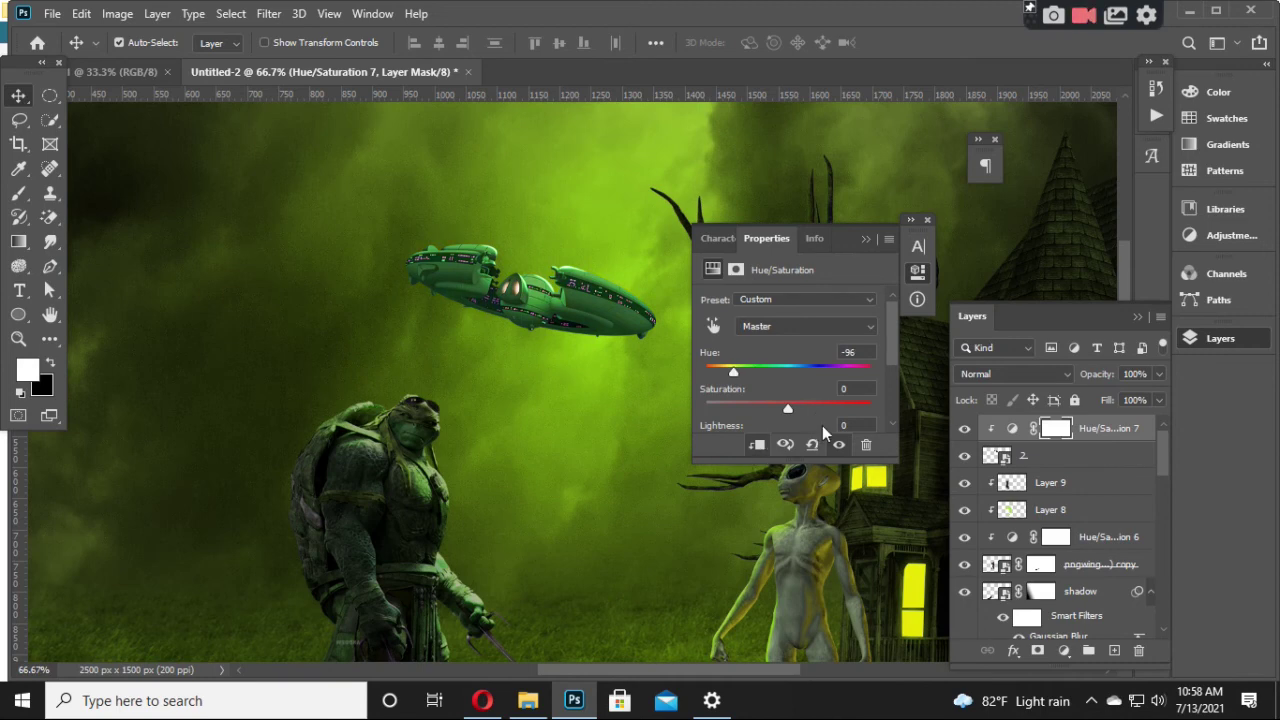
{"action": "mouse_move", "coordinate": [789, 410]}
{"action": "left_mouse_down"}
{"action": "mouse_move", "coordinate": [747, 415]}
{"action": "mouse_move", "coordinate": [816, 413]}
{"action": "mouse_move", "coordinate": [756, 407]}
{"action": "left_mouse_up"}
{"action": "scroll", "coordinate": [784, 427], "scroll_direction": "down", "scroll_amount": 1}
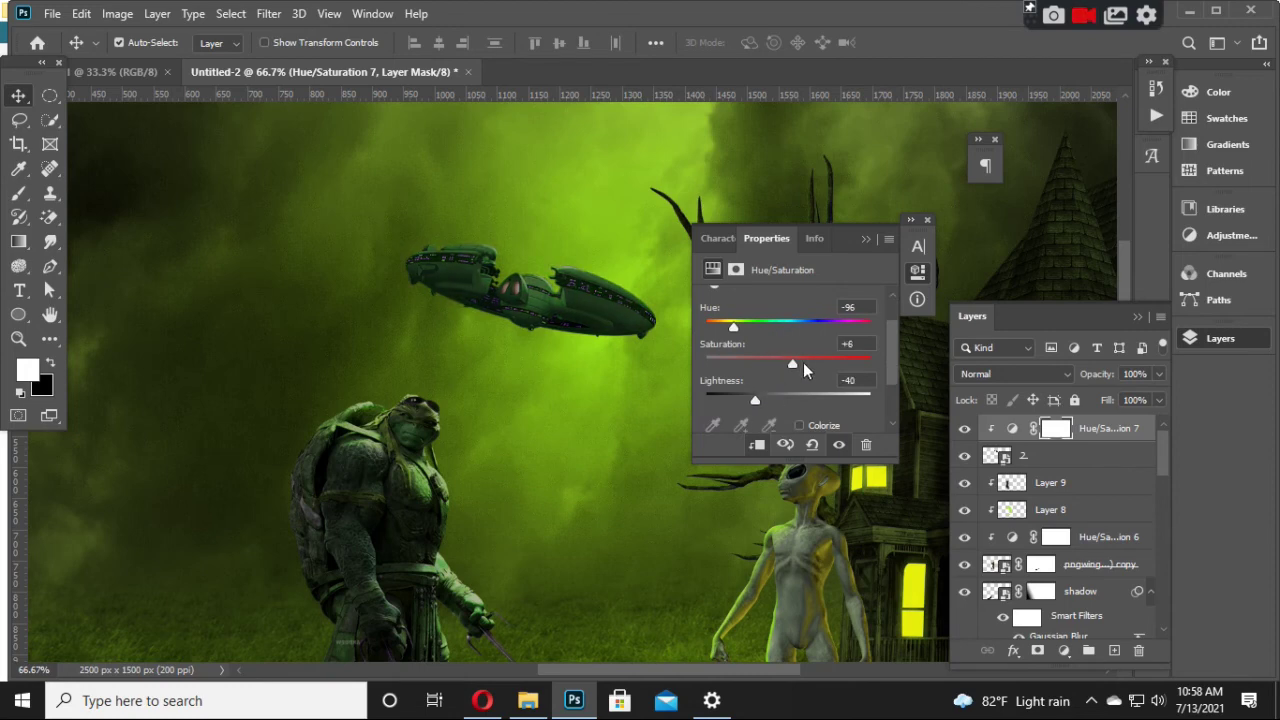
{"action": "left_click", "coordinate": [866, 239]}
{"action": "left_click", "coordinate": [1117, 651]}
Step: Paint bright green along the ship's top on a clipped Overlay layer
{"action": "right_click", "coordinate": [1063, 431]}
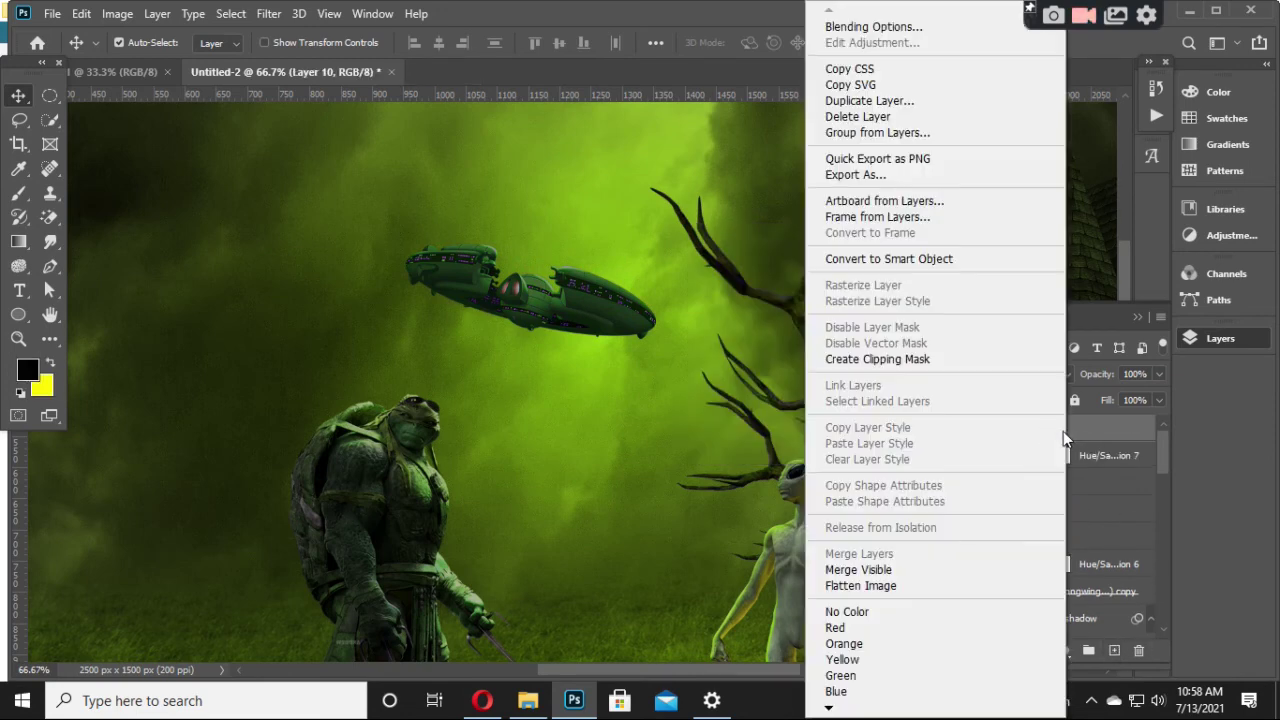
{"action": "left_click", "coordinate": [870, 360]}
{"action": "left_click", "coordinate": [19, 193]}
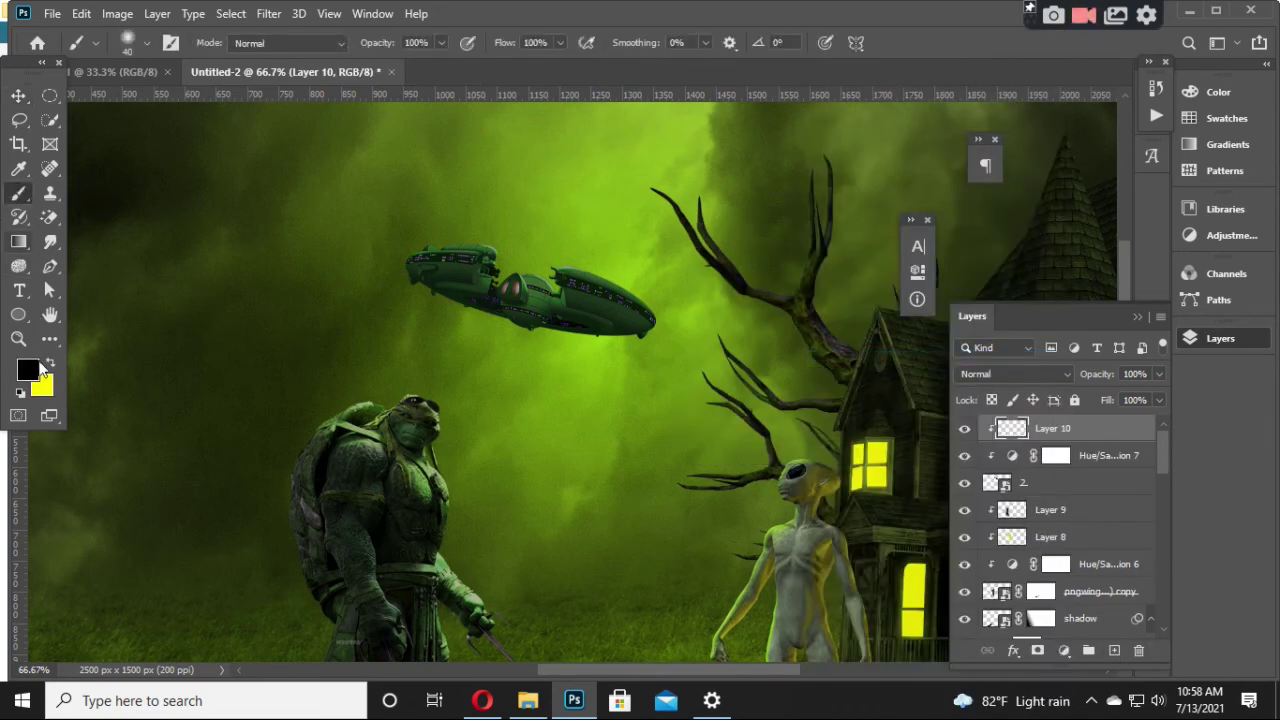
{"action": "left_click", "coordinate": [48, 365]}
{"action": "key", "text": "i"}
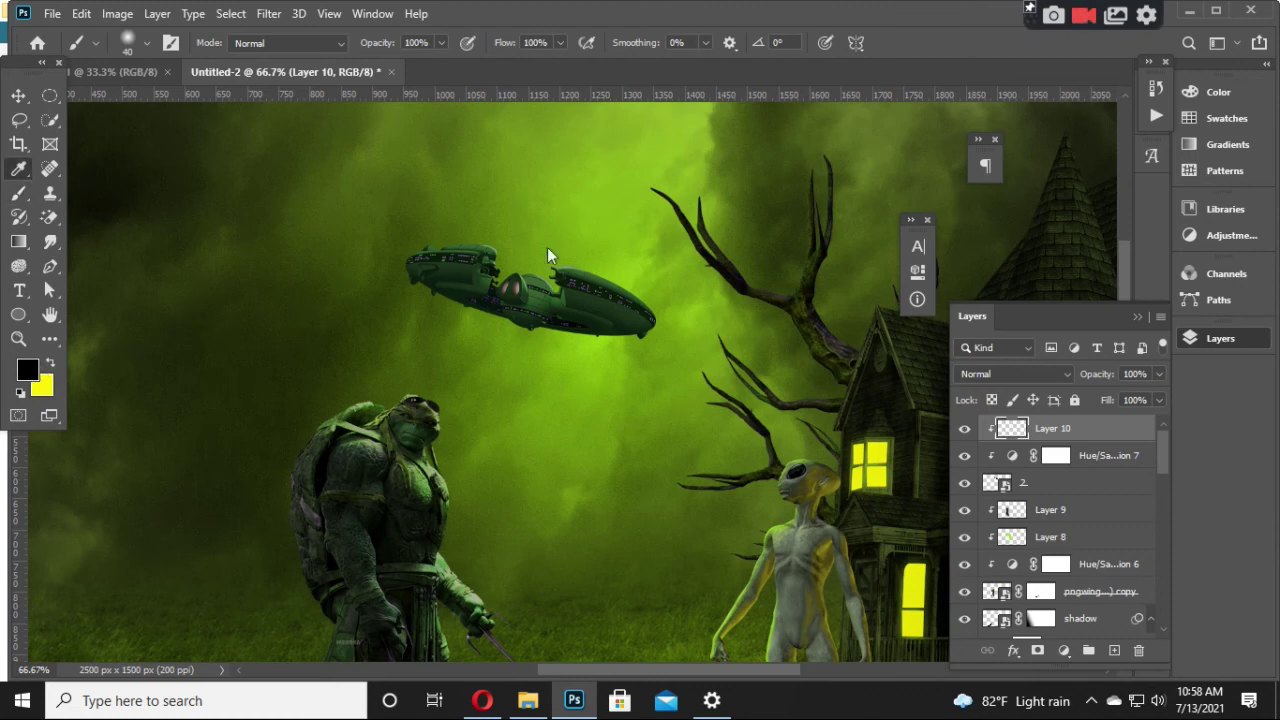
{"action": "left_click", "coordinate": [27, 370]}
{"action": "left_click", "coordinate": [984, 370]}
{"action": "left_click", "coordinate": [1150, 351]}
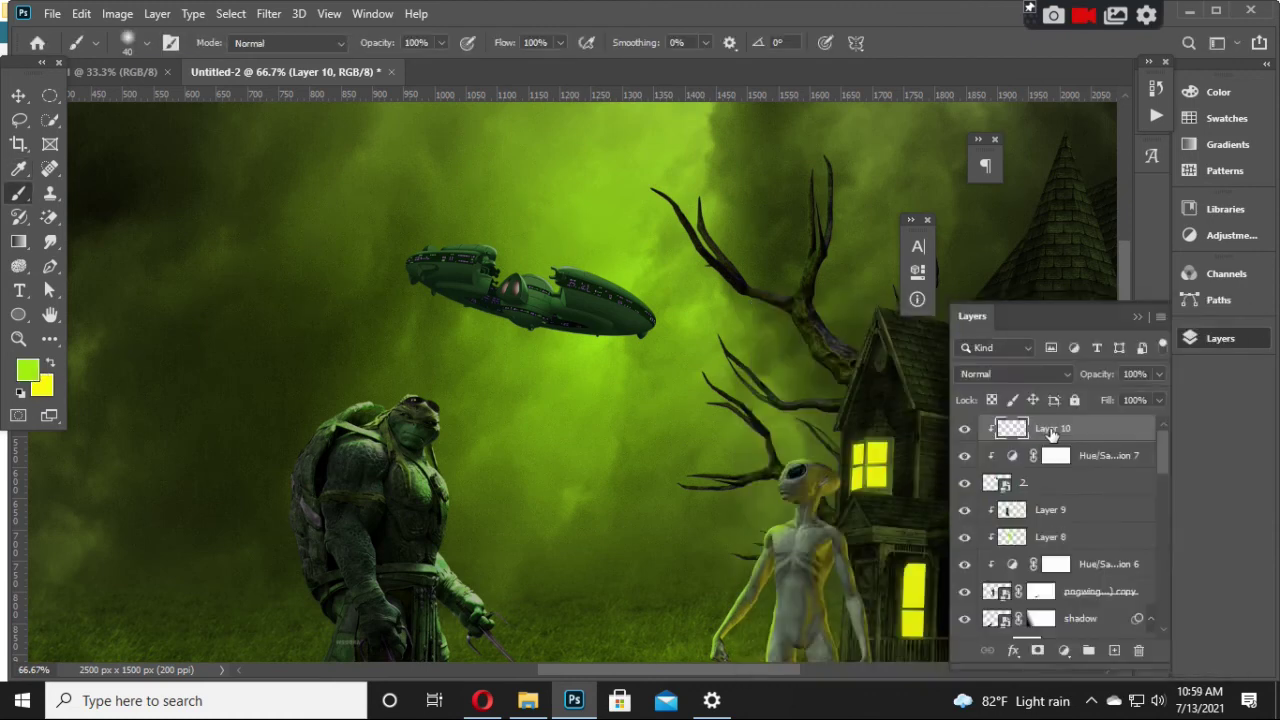
{"action": "left_click", "coordinate": [995, 374]}
{"action": "left_click", "coordinate": [988, 441]}
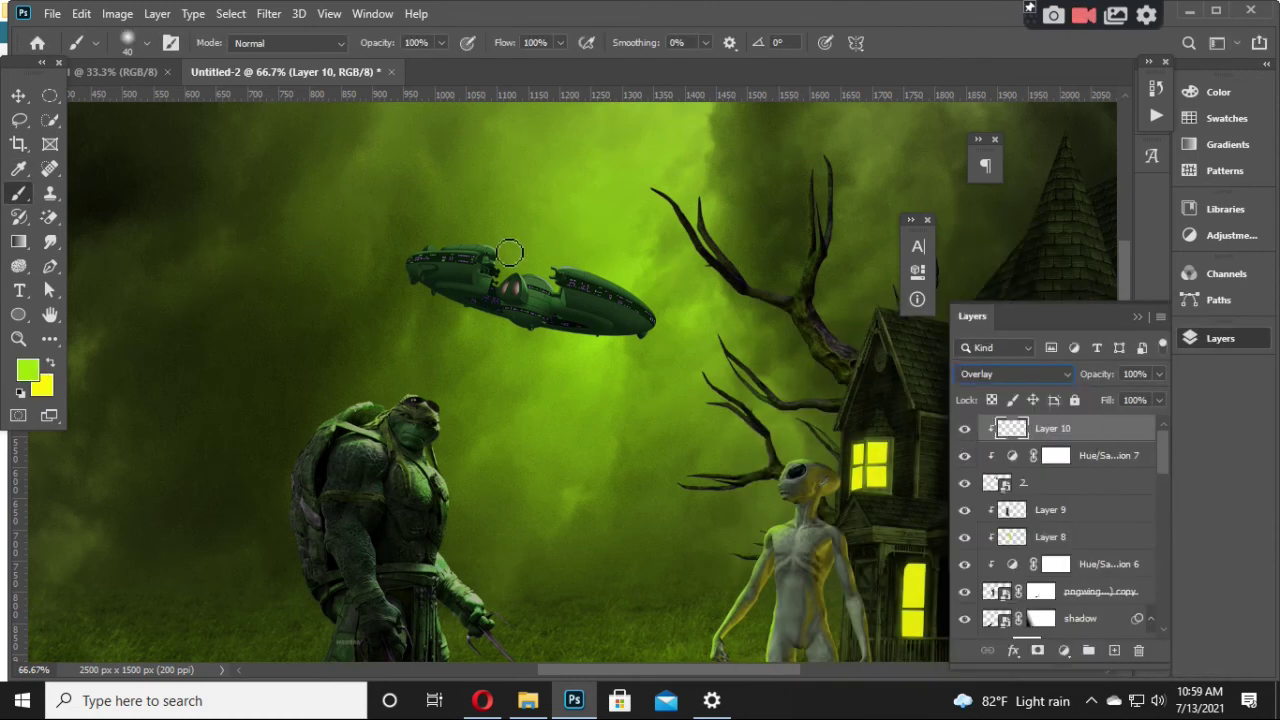
{"action": "left_click_drag", "start_coordinate": [655, 288], "coordinate": [492, 240]}
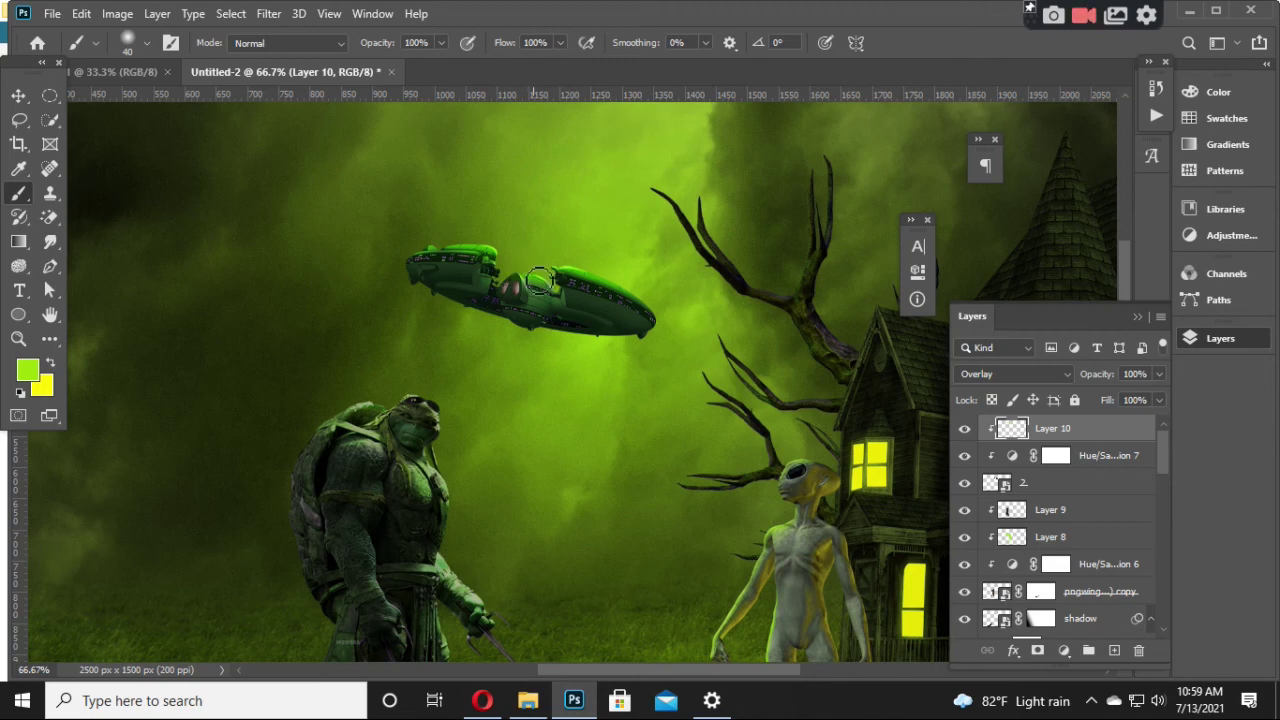
Step: Reduce the ship's Hue/Saturation saturation further and set Layer 10 to 71% opacity
{"action": "scroll", "coordinate": [588, 214], "scroll_direction": "down", "scroll_amount": 1}
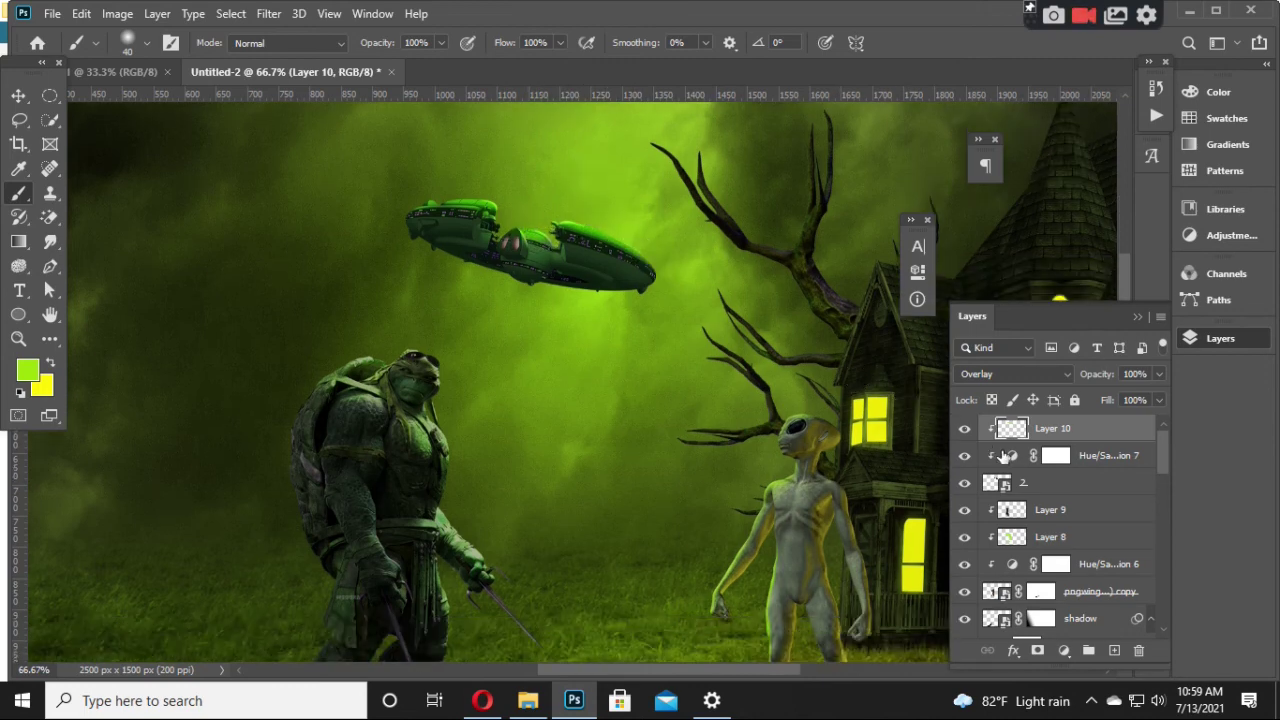
{"action": "double_click", "coordinate": [1010, 456]}
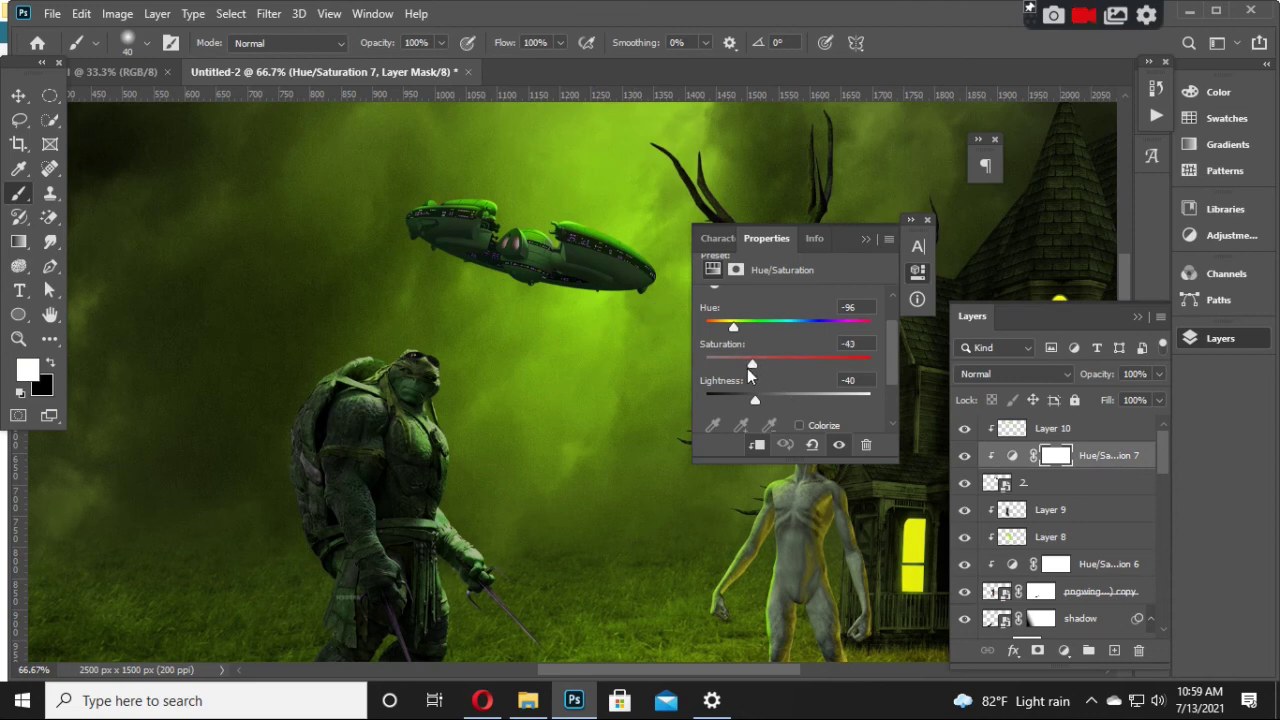
{"action": "mouse_move", "coordinate": [748, 368]}
{"action": "left_mouse_down"}
{"action": "mouse_move", "coordinate": [716, 372]}
{"action": "mouse_move", "coordinate": [801, 366]}
{"action": "mouse_move", "coordinate": [765, 382]}
{"action": "left_mouse_up"}
{"action": "left_click", "coordinate": [1085, 430]}
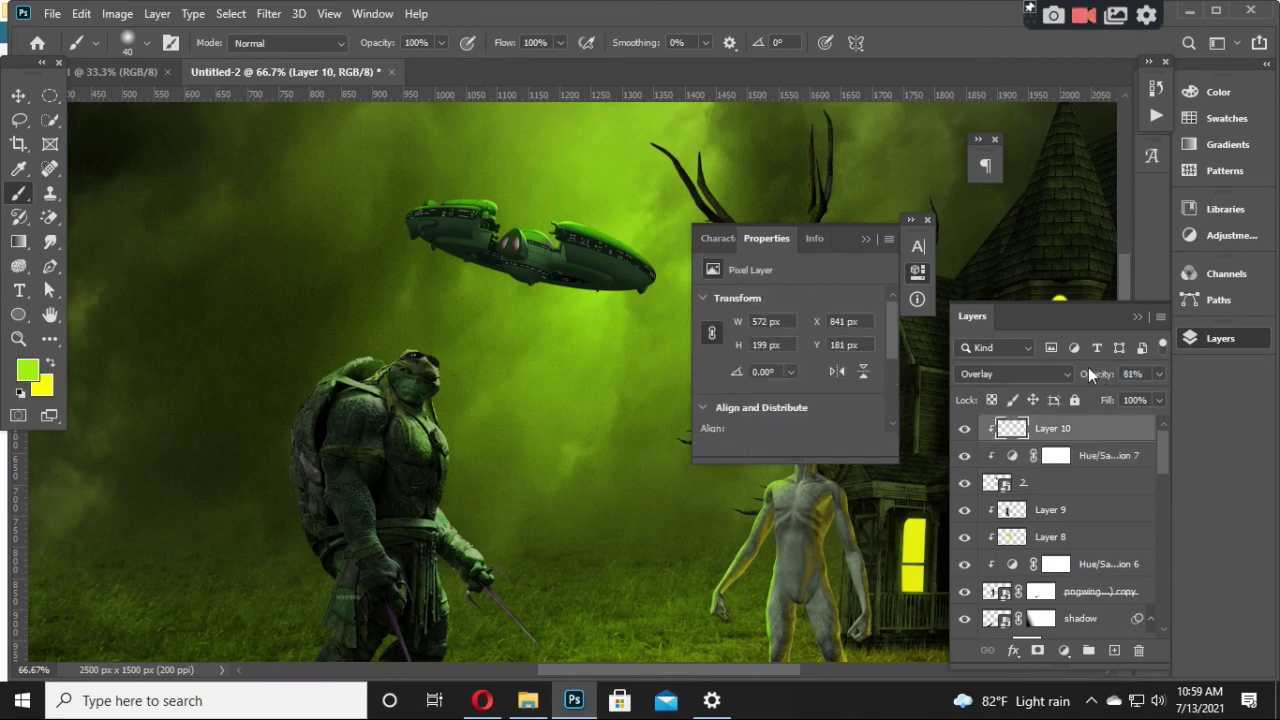
{"action": "left_click_drag", "start_coordinate": [1090, 374], "coordinate": [1080, 375]}
{"action": "left_click", "coordinate": [888, 238]}
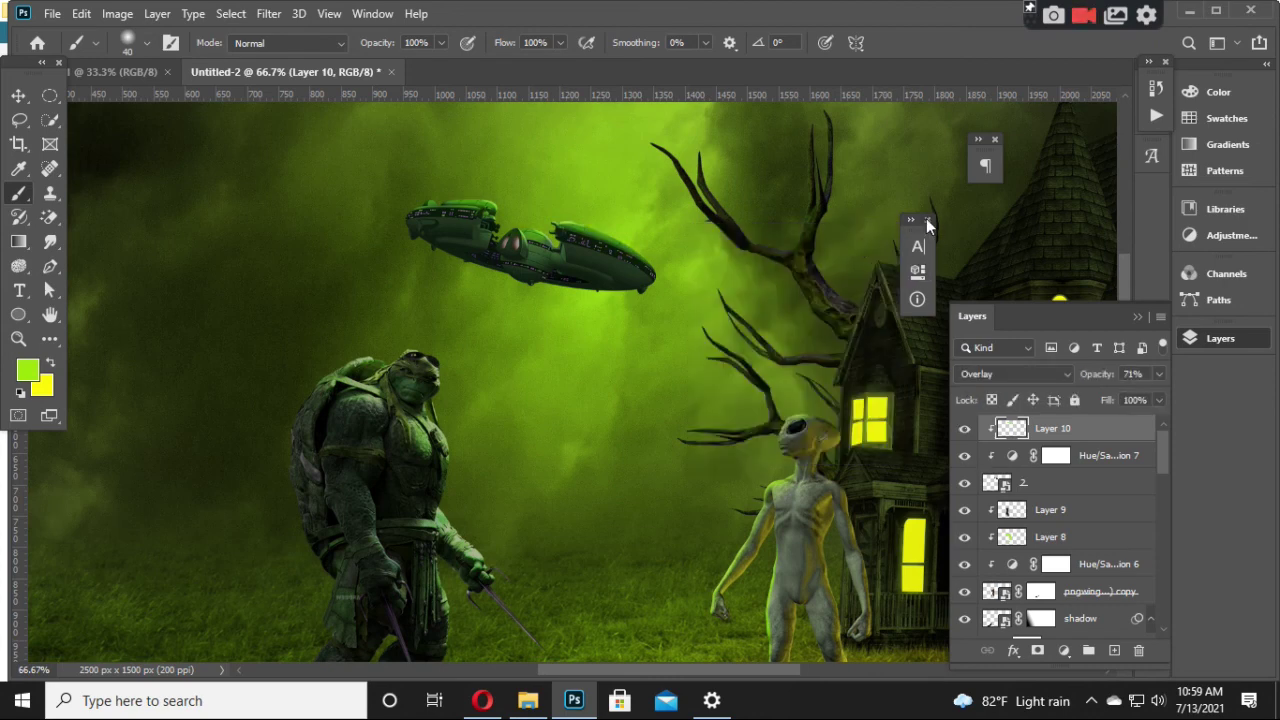
{"action": "left_click", "coordinate": [928, 219]}
{"action": "left_click", "coordinate": [994, 139]}
Step: Stamp all visible layers into a new merged Layer 11 at the top of the stack
{"action": "left_click", "coordinate": [18, 96]}
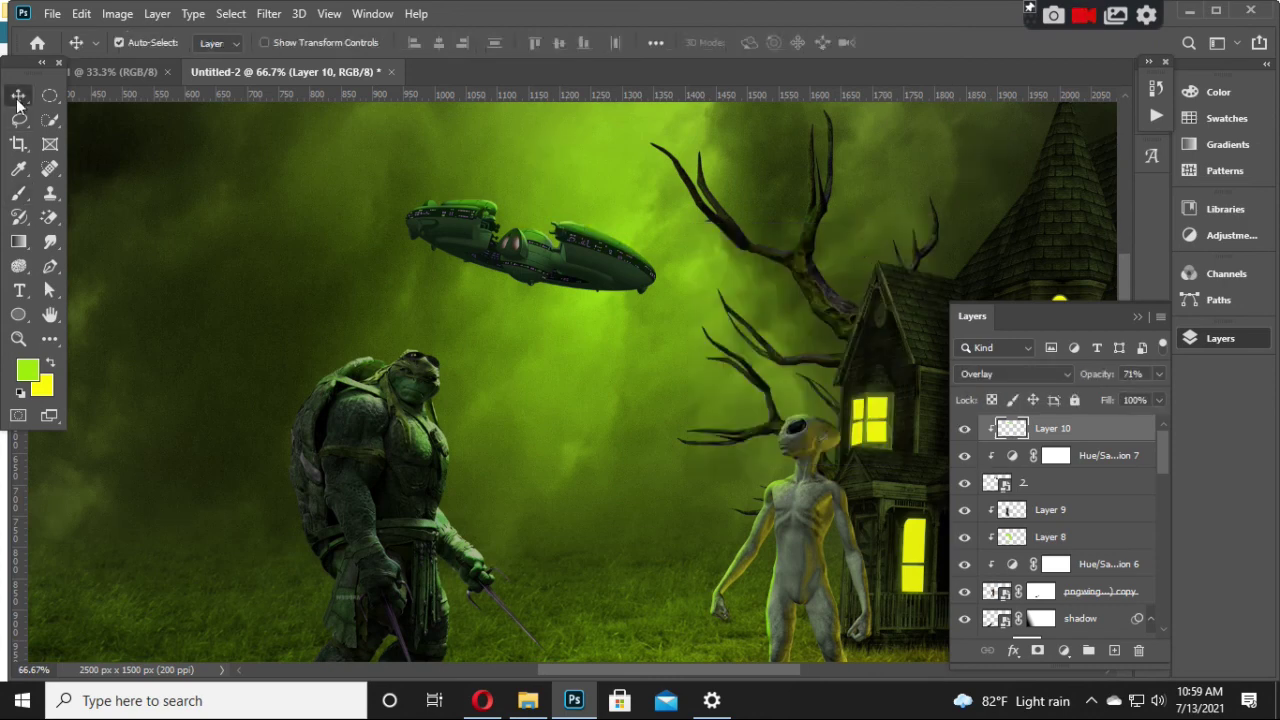
{"action": "key", "text": "ctrl+minus"}
{"action": "key", "text": "ctrl+minus"}
{"action": "key", "text": "ctrl+minus"}
{"action": "key", "text": "ctrl+minus"}
{"action": "key", "text": "ctrl+plus"}
{"action": "key", "text": "ctrl+plus"}
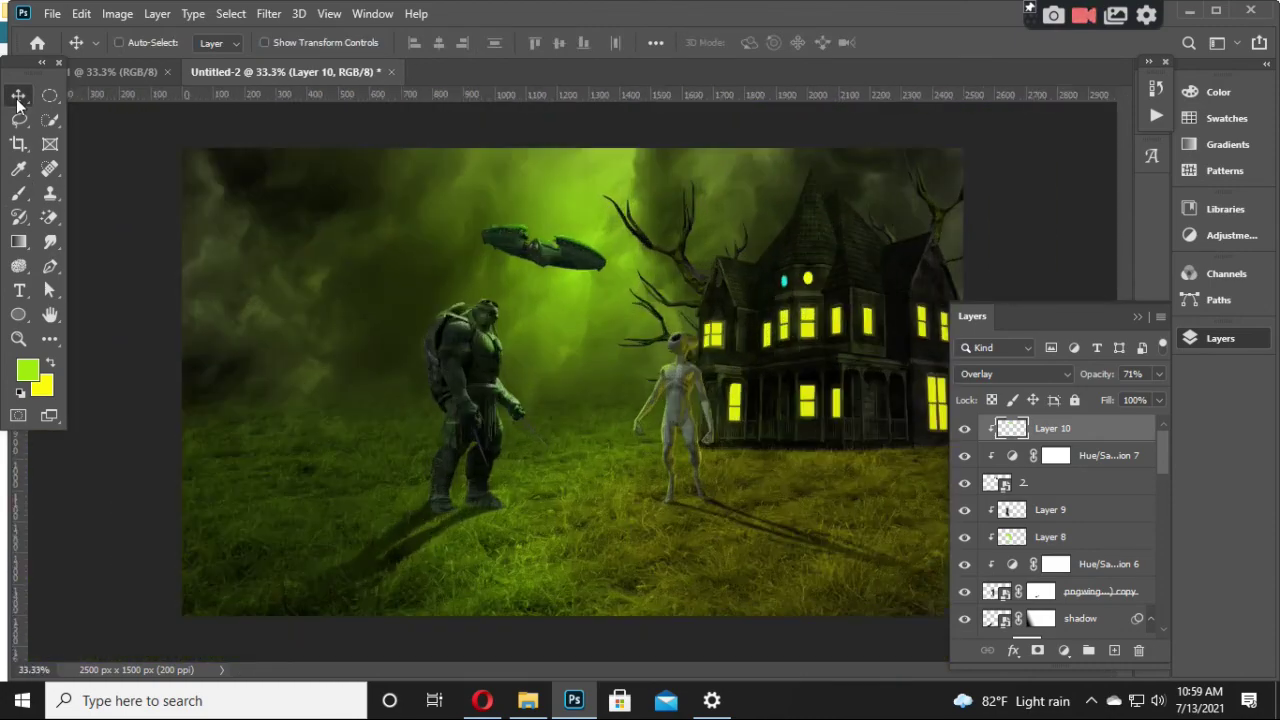
{"action": "key", "text": "ctrl+minus"}
{"action": "key", "text": "ctrl+minus"}
{"action": "key", "text": "ctrl+plus"}
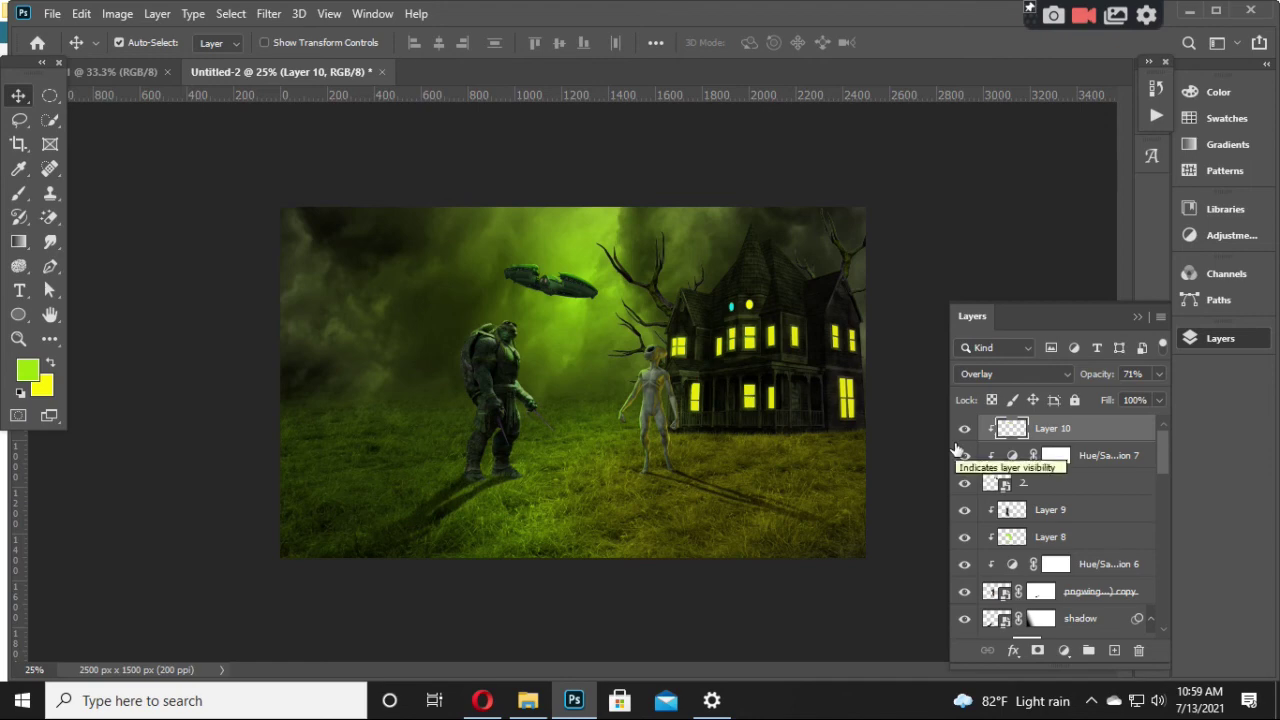
{"action": "key", "text": "ctrl"}
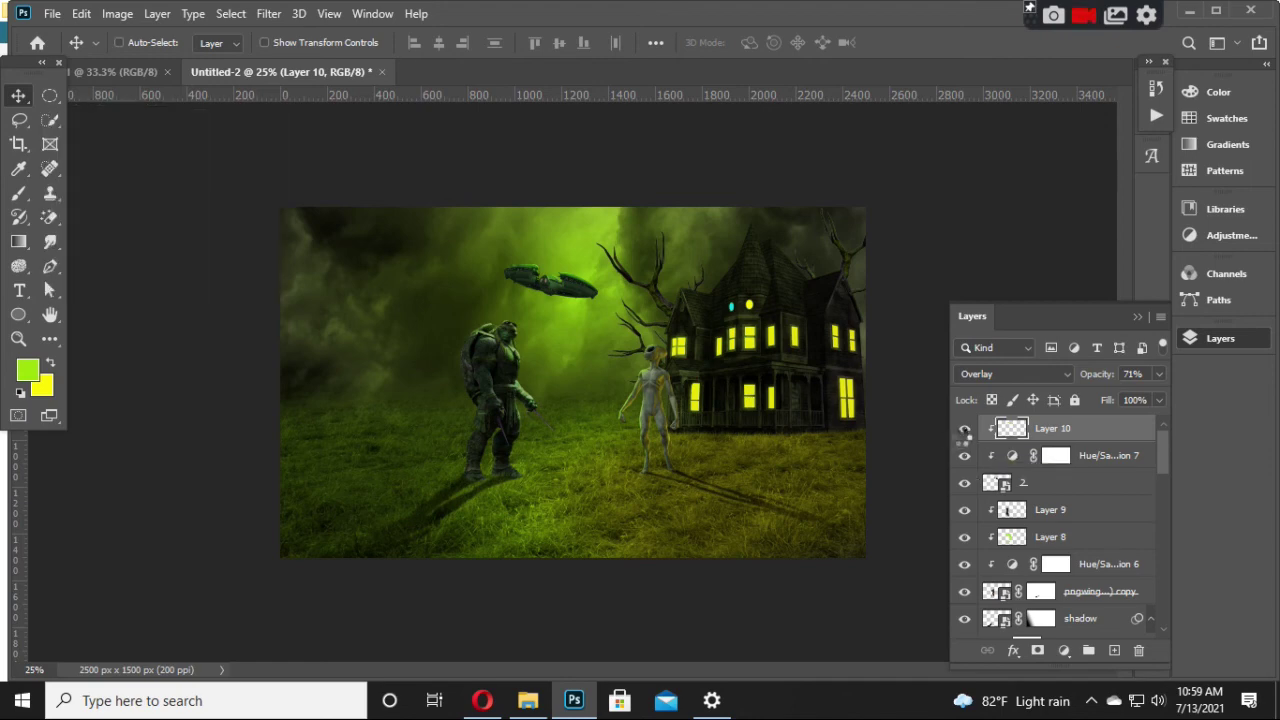
{"action": "key", "text": "ctrl+alt+shift+e"}
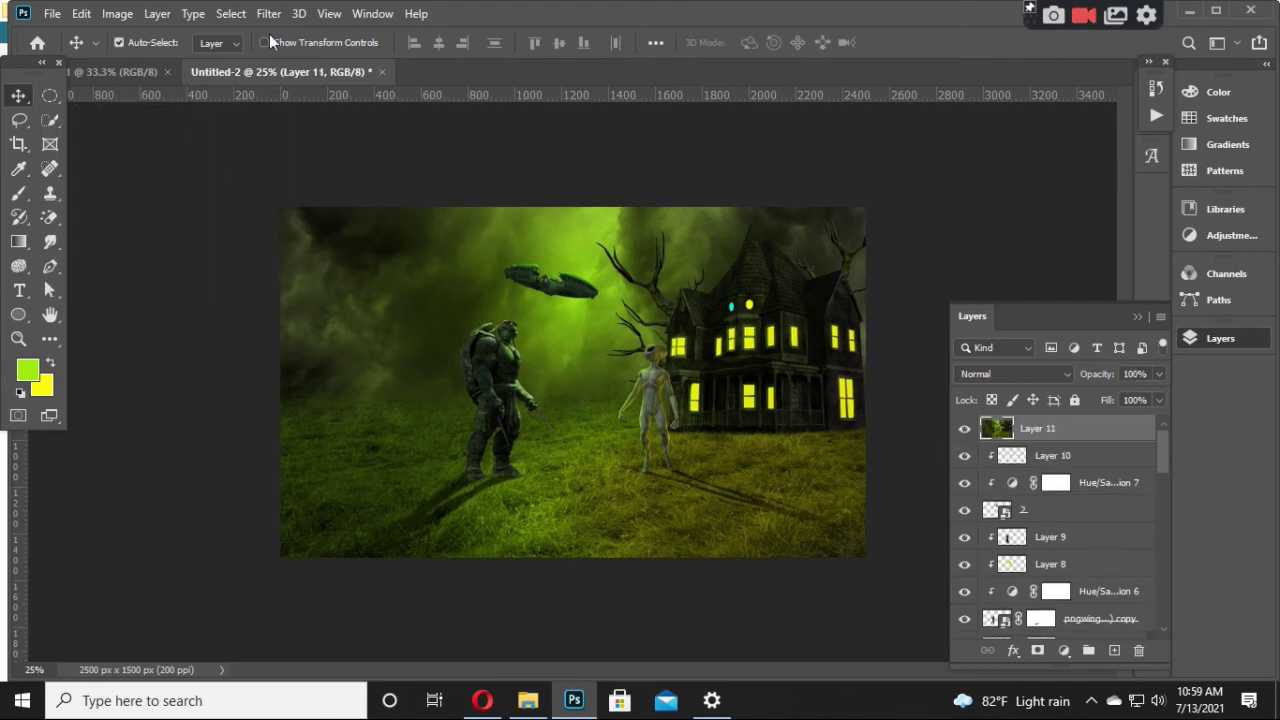
{"action": "left_click", "coordinate": [268, 13]}
Step: In the Camera Raw filter on Layer 11, settle Temperature just below neutral at -2
{"action": "left_click", "coordinate": [358, 128]}
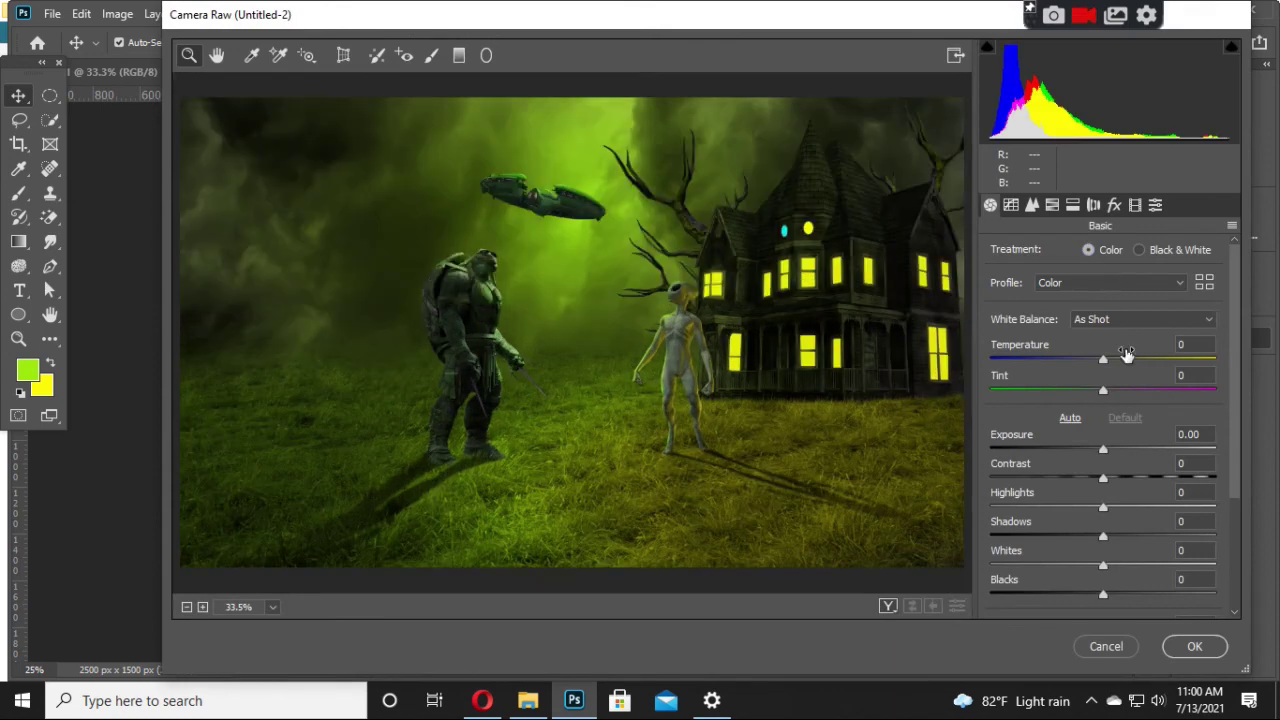
{"action": "left_click_drag", "start_coordinate": [1104, 362], "coordinate": [1091, 362]}
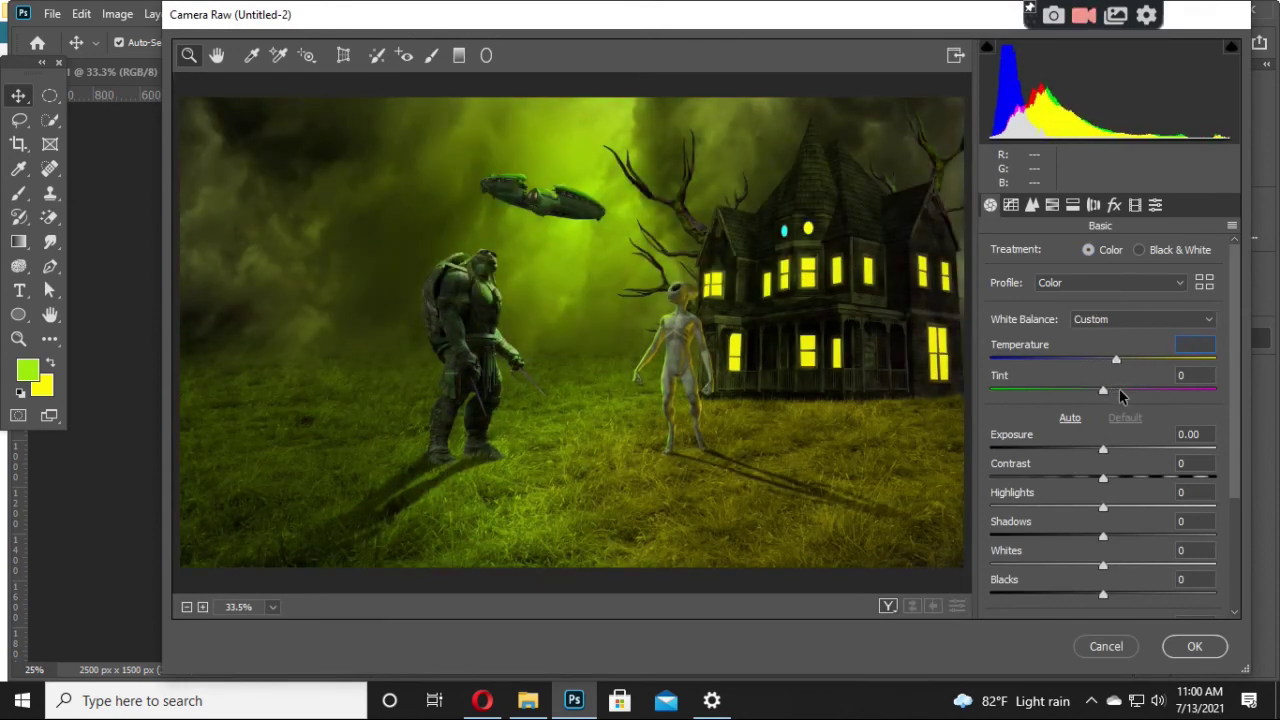
{"action": "type", "text": "12"}
{"action": "key", "text": "Return"}
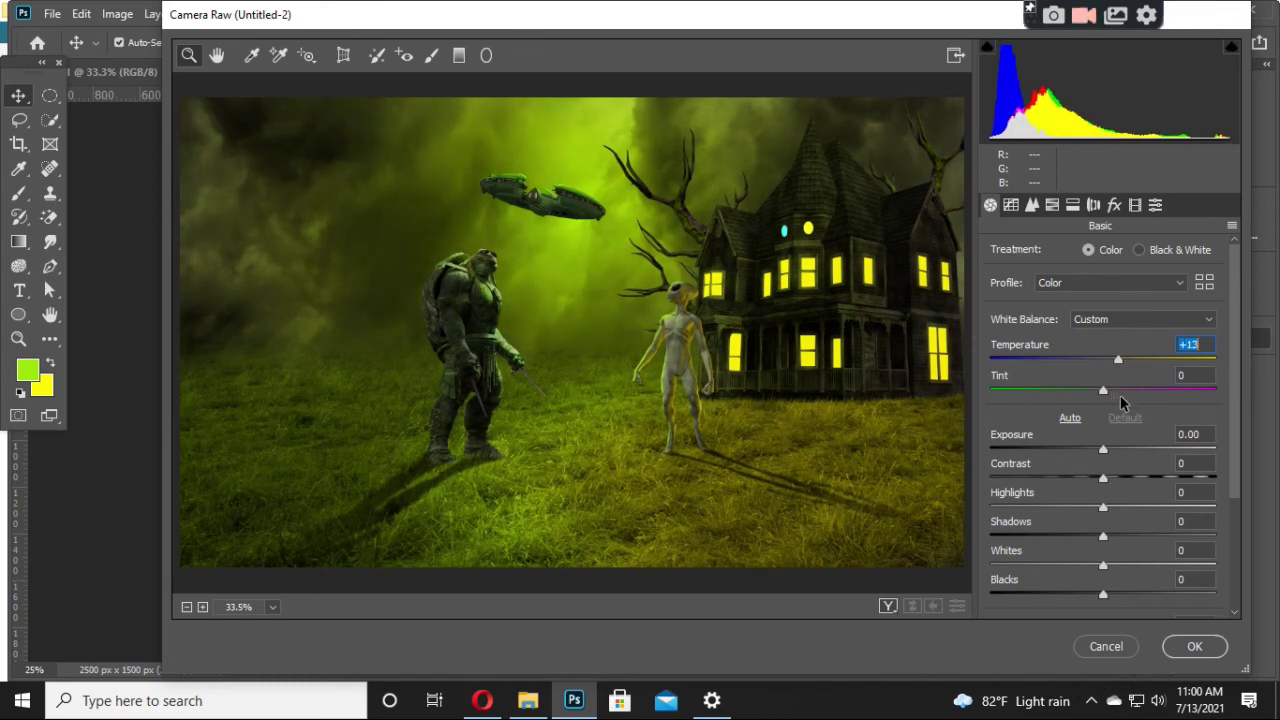
{"action": "type", "text": "-13"}
{"action": "key", "text": "Return"}
{"action": "type", "text": "-7"}
{"action": "key", "text": "Return"}
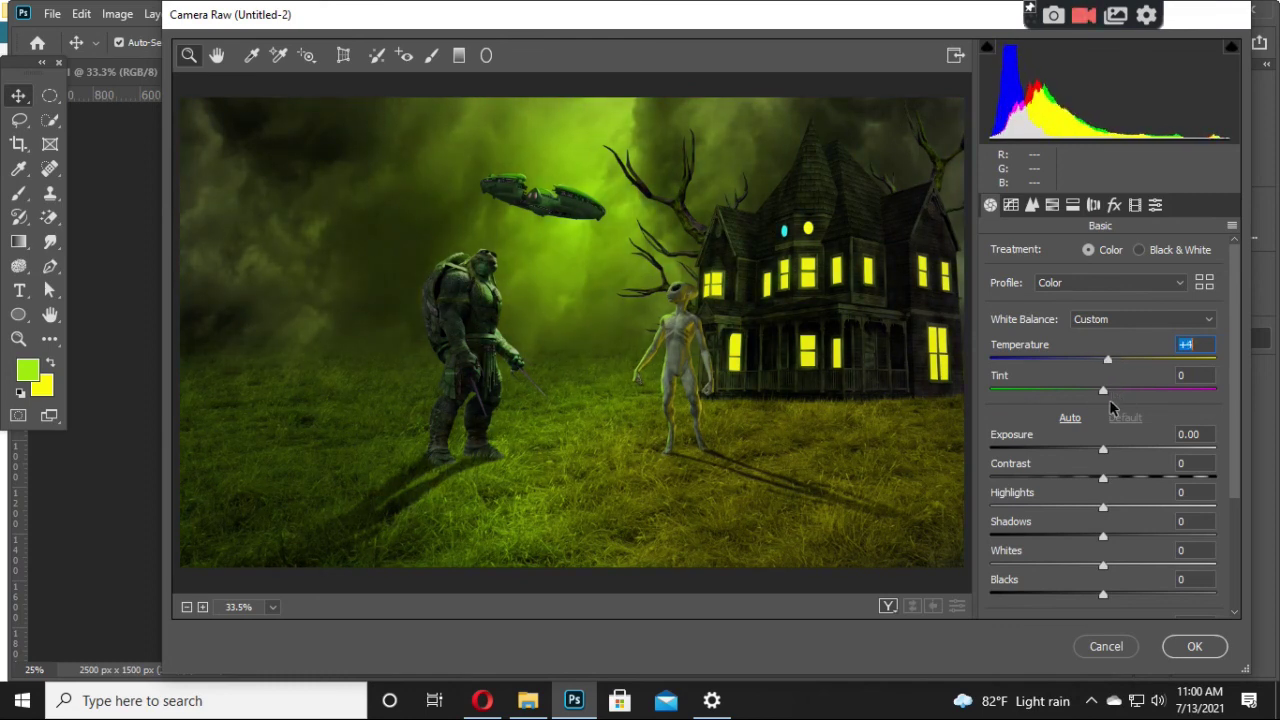
{"action": "type", "text": "3"}
{"action": "key", "text": "Return"}
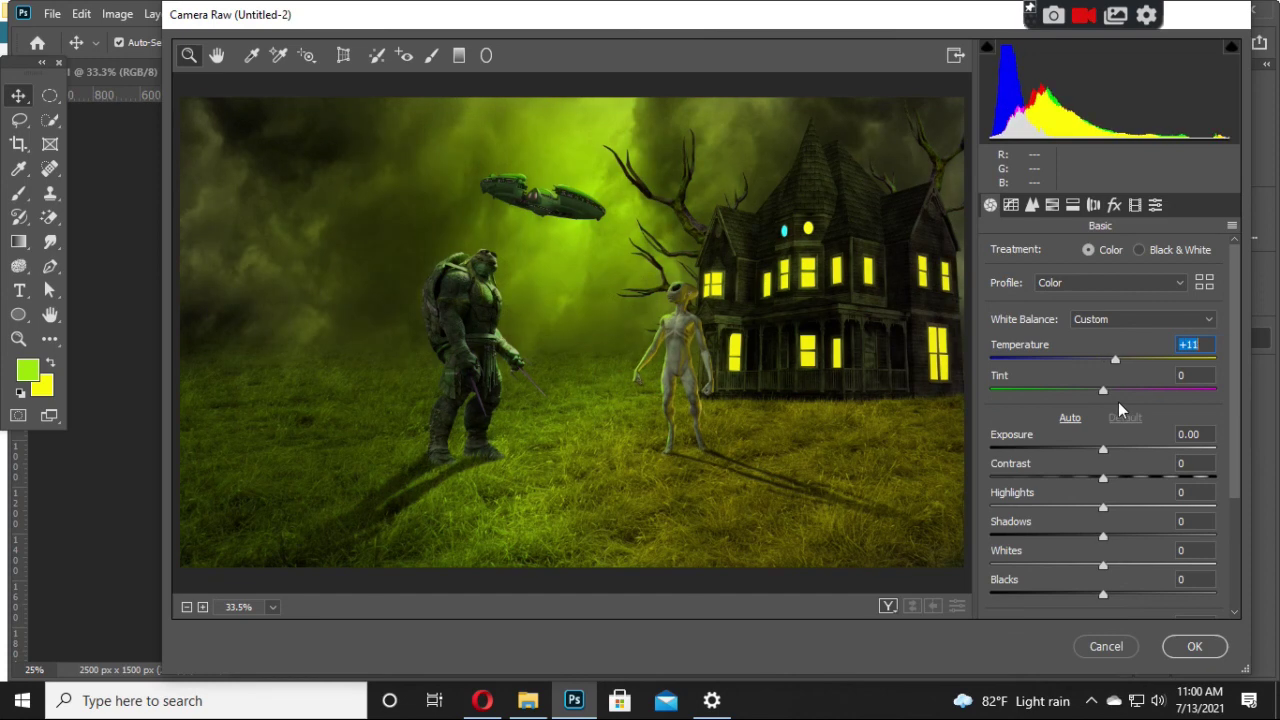
{"action": "type", "text": "-3"}
{"action": "key", "text": "Return"}
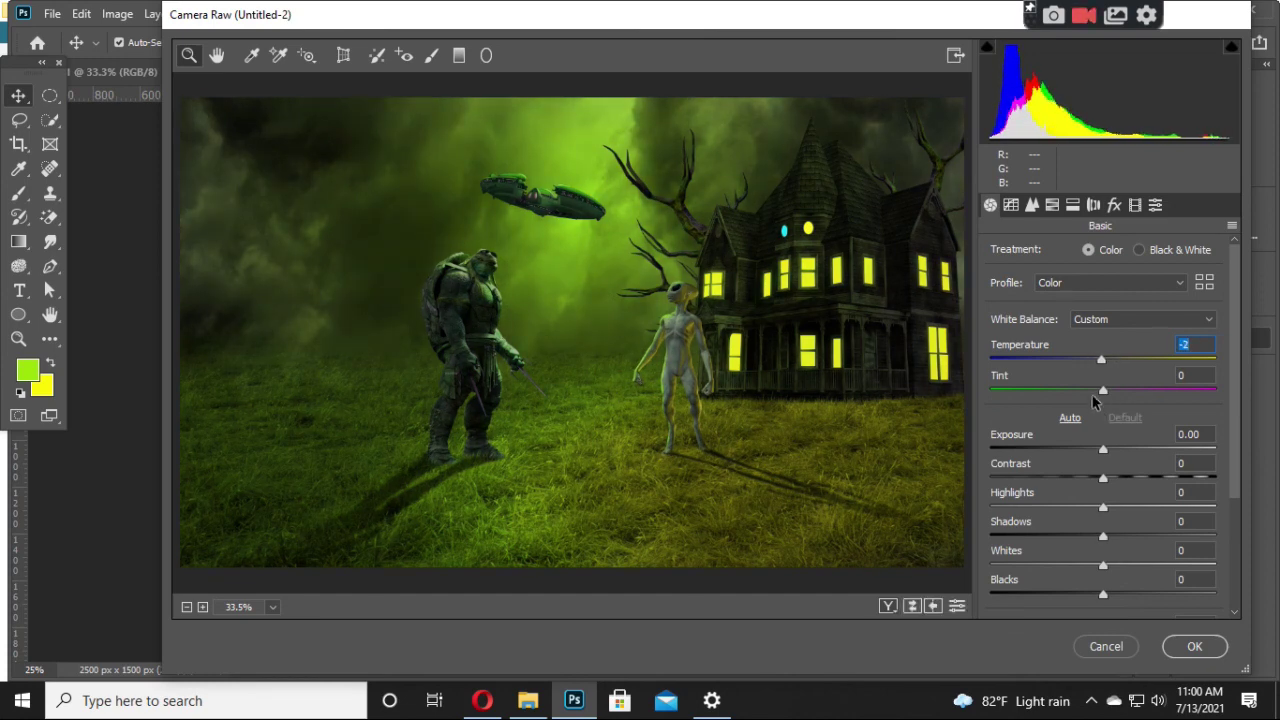
Step: Set Tint -11, Exposure -0.05, Contrast -12 and Shadows +23
{"action": "mouse_move", "coordinate": [1103, 390]}
{"action": "left_mouse_down"}
{"action": "mouse_move", "coordinate": [1124, 401]}
{"action": "mouse_move", "coordinate": [1088, 397]}
{"action": "mouse_move", "coordinate": [1087, 408]}
{"action": "left_mouse_up"}
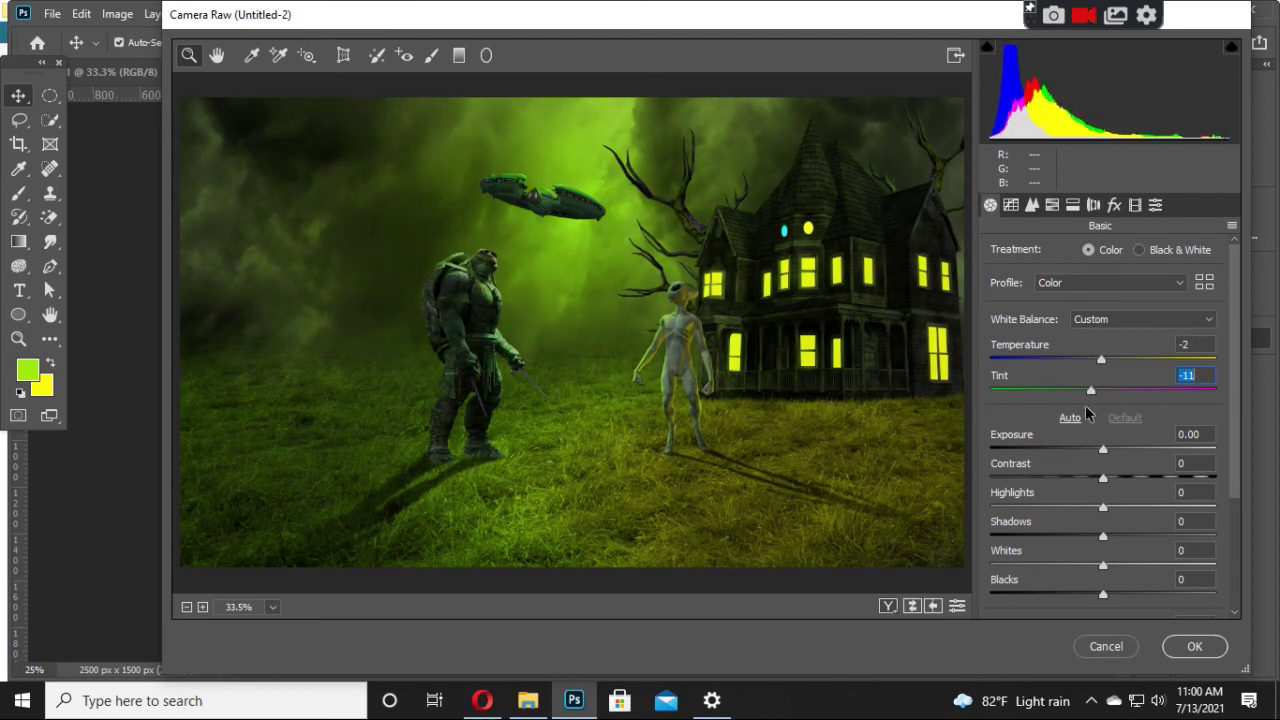
{"action": "scroll", "coordinate": [1086, 417], "scroll_direction": "down", "scroll_amount": 3}
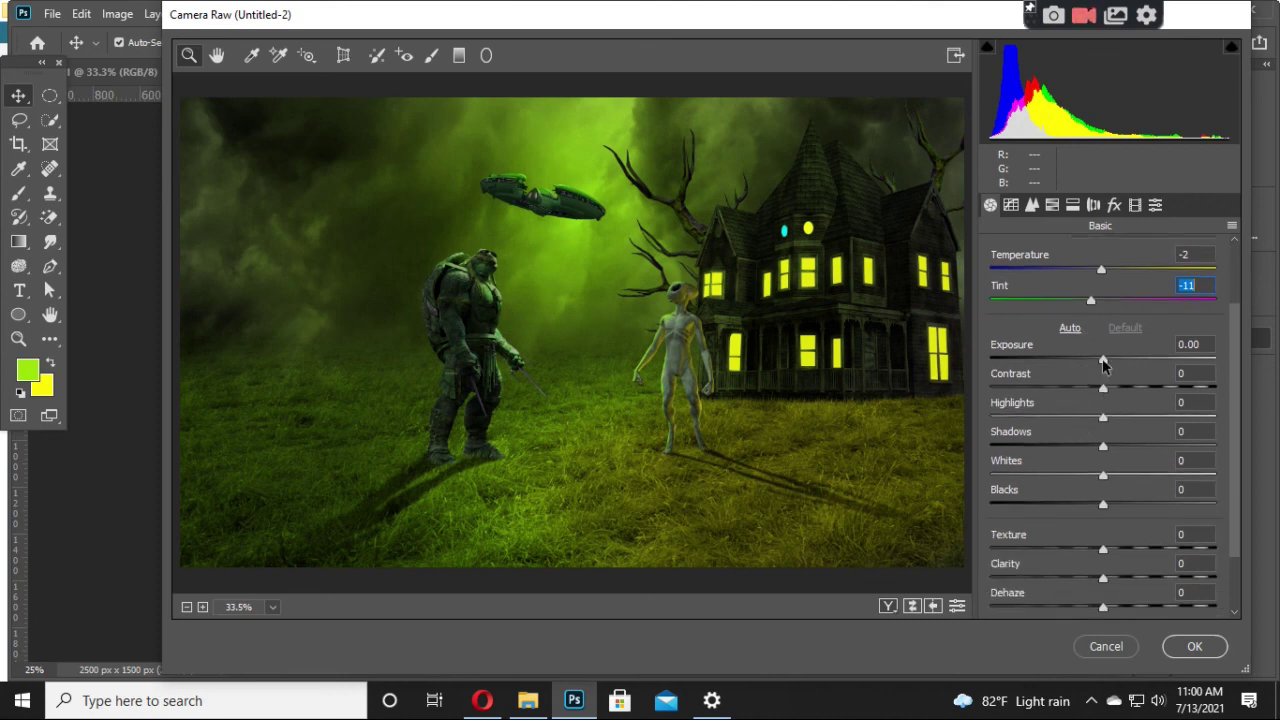
{"action": "mouse_move", "coordinate": [1104, 389]}
{"action": "left_mouse_down"}
{"action": "mouse_move", "coordinate": [1078, 405]}
{"action": "mouse_move", "coordinate": [1090, 388]}
{"action": "left_mouse_up"}
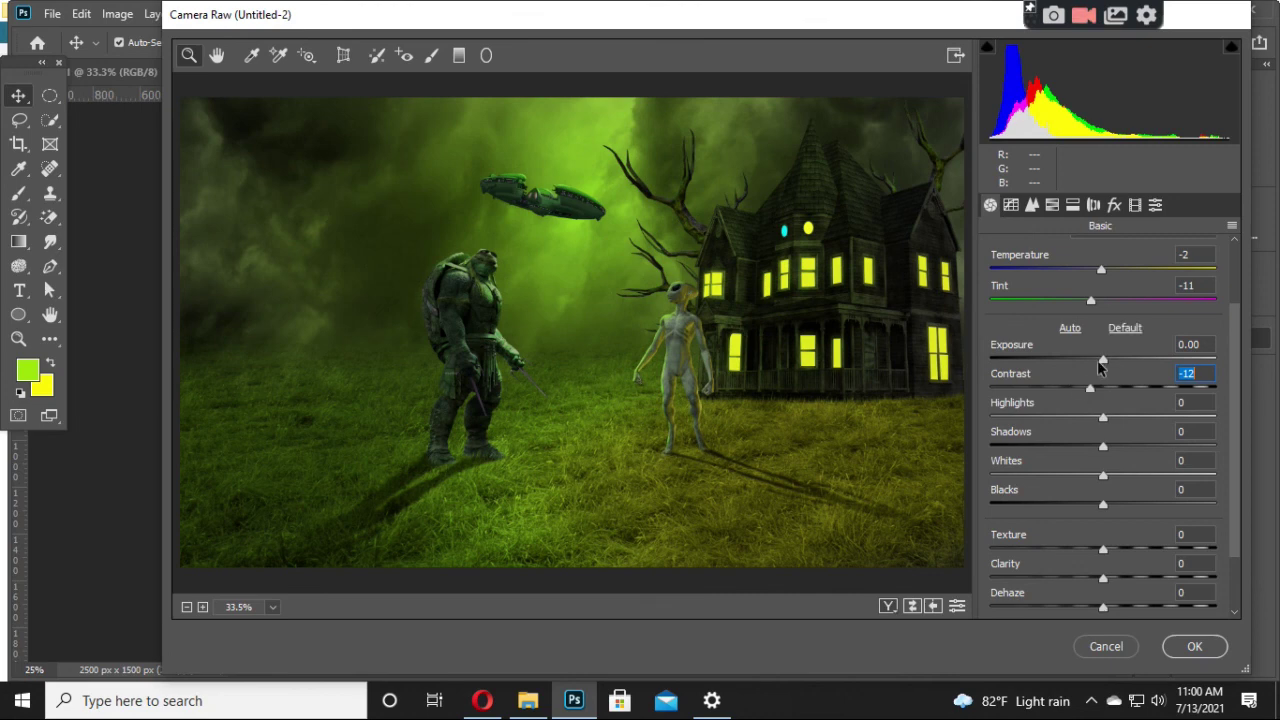
{"action": "left_click", "coordinate": [1098, 362]}
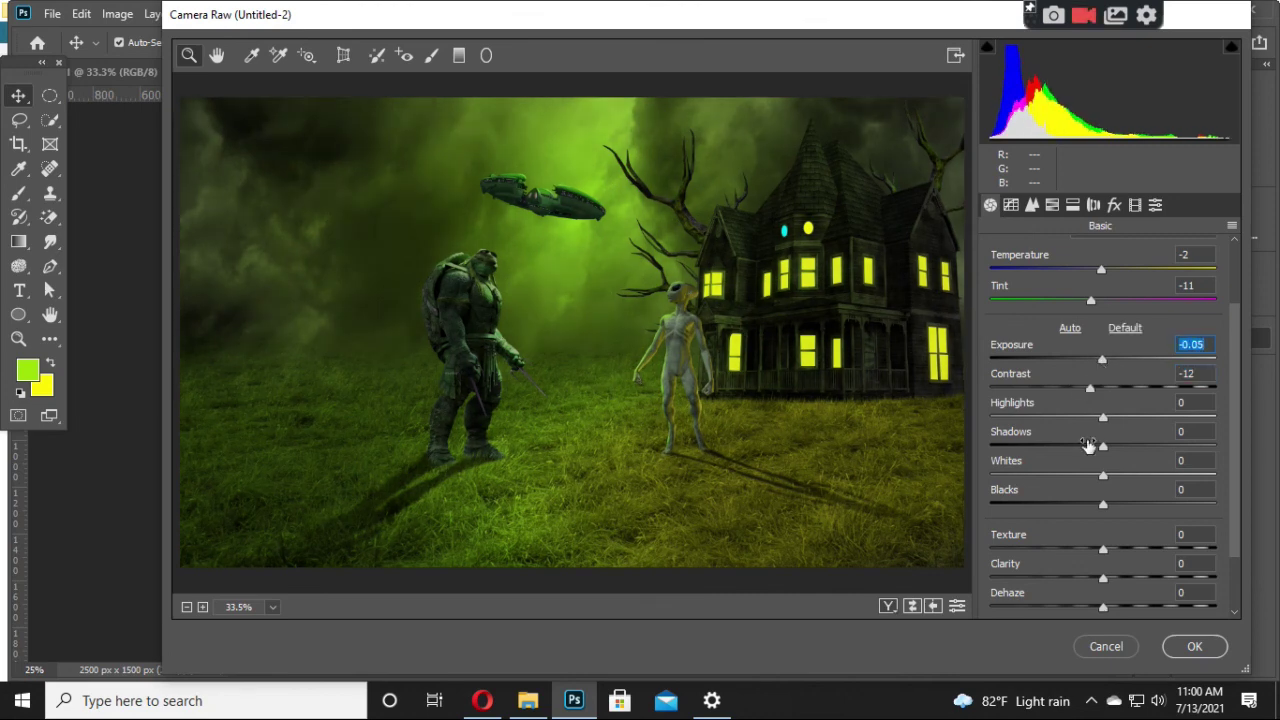
{"action": "left_click_drag", "start_coordinate": [1099, 449], "coordinate": [1090, 447]}
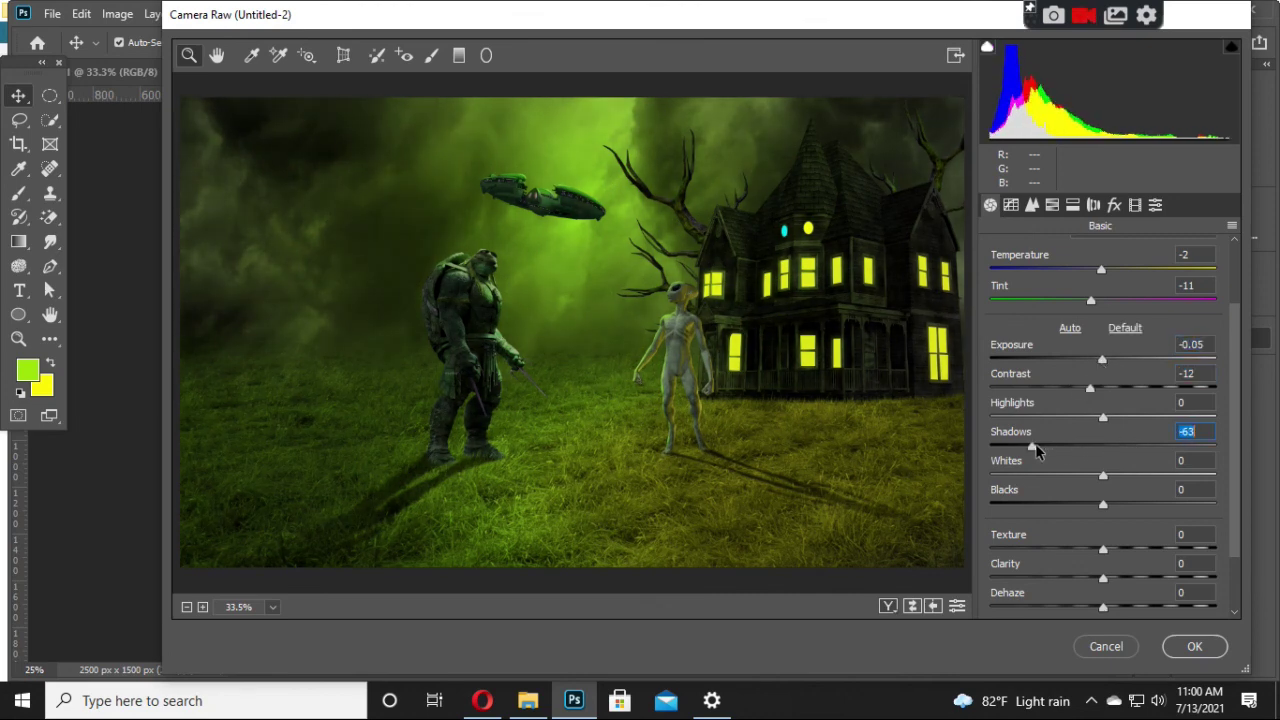
{"action": "left_click", "coordinate": [1116, 447]}
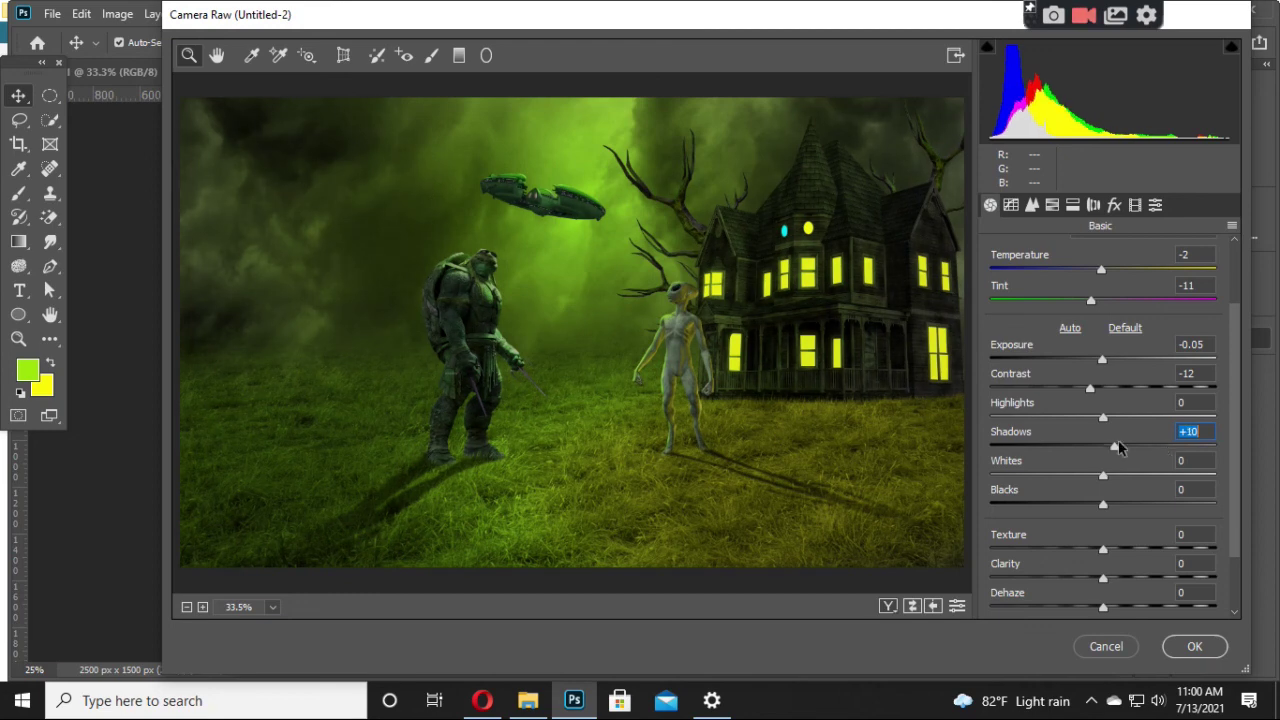
{"action": "left_click_drag", "start_coordinate": [1138, 448], "coordinate": [1149, 440]}
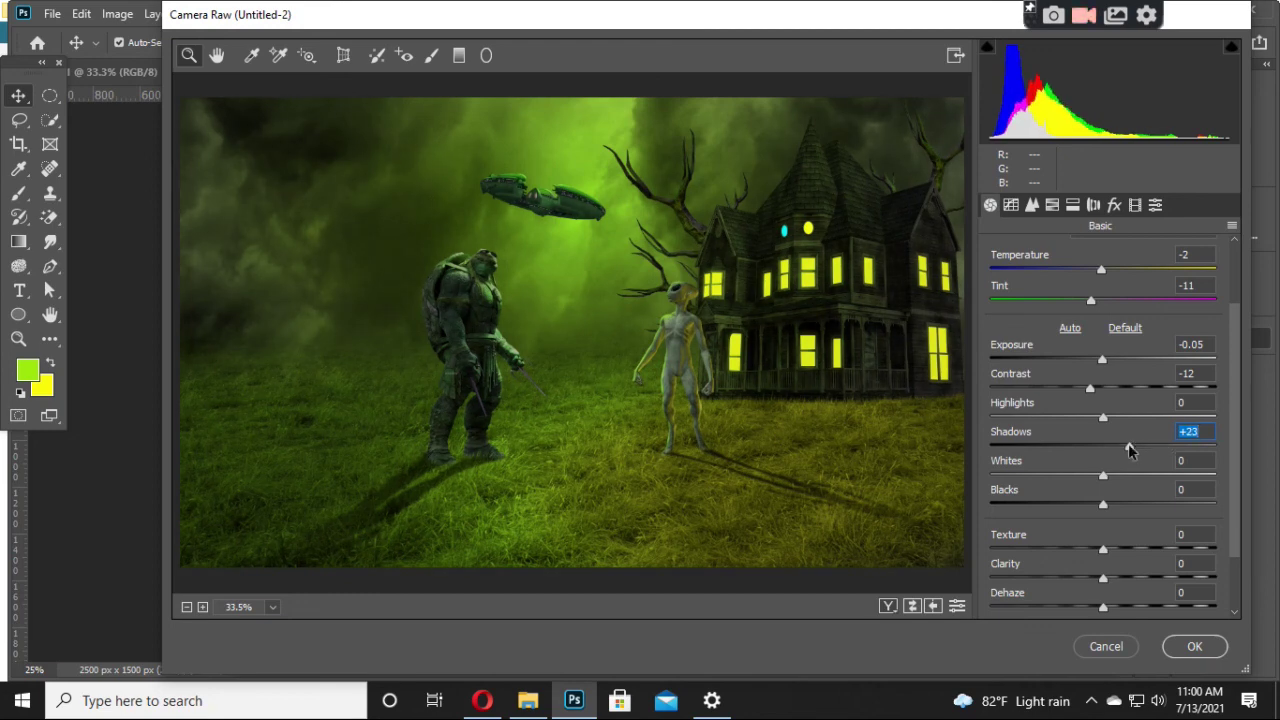
Step: Raise Clarity to +12 and lower Texture to -13
{"action": "scroll", "coordinate": [1130, 450], "scroll_direction": "down", "scroll_amount": 1}
{"action": "scroll", "coordinate": [1124, 463], "scroll_direction": "down", "scroll_amount": 1}
{"action": "left_click_drag", "start_coordinate": [1104, 500], "coordinate": [1116, 500]}
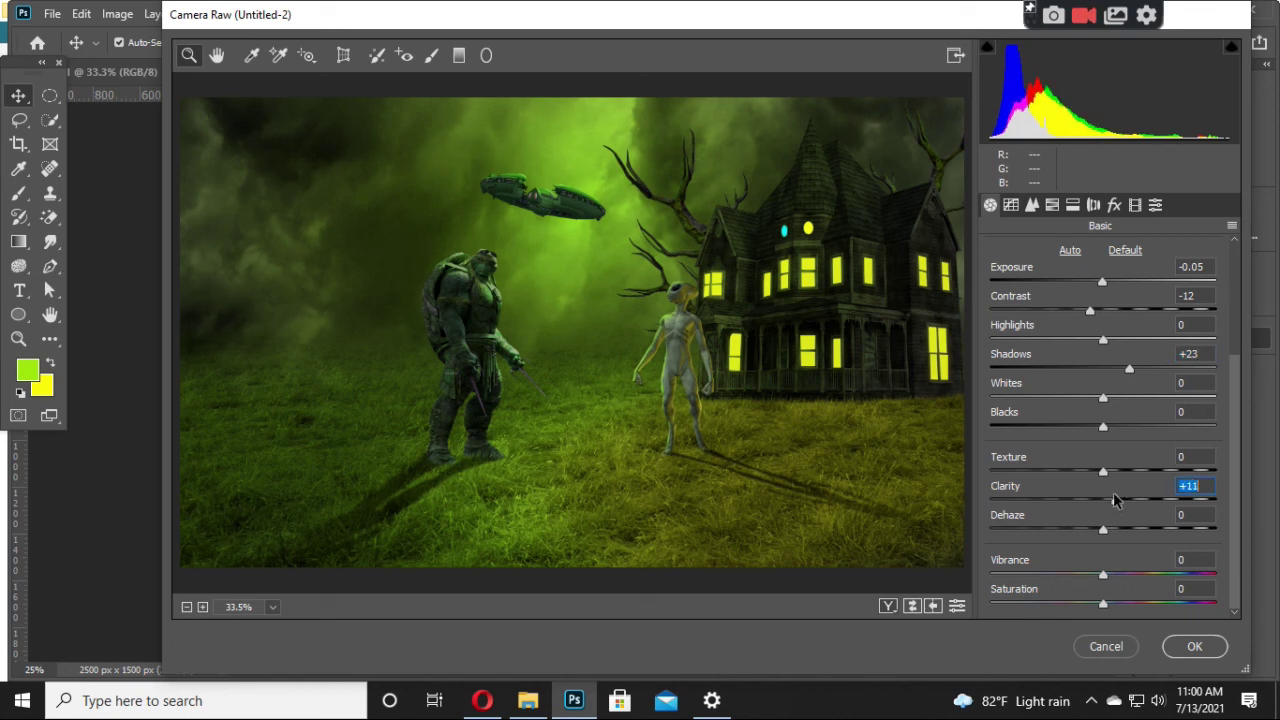
{"action": "mouse_move", "coordinate": [1103, 471]}
{"action": "left_mouse_down"}
{"action": "mouse_move", "coordinate": [1081, 471]}
{"action": "mouse_move", "coordinate": [1087, 485]}
{"action": "left_mouse_up"}
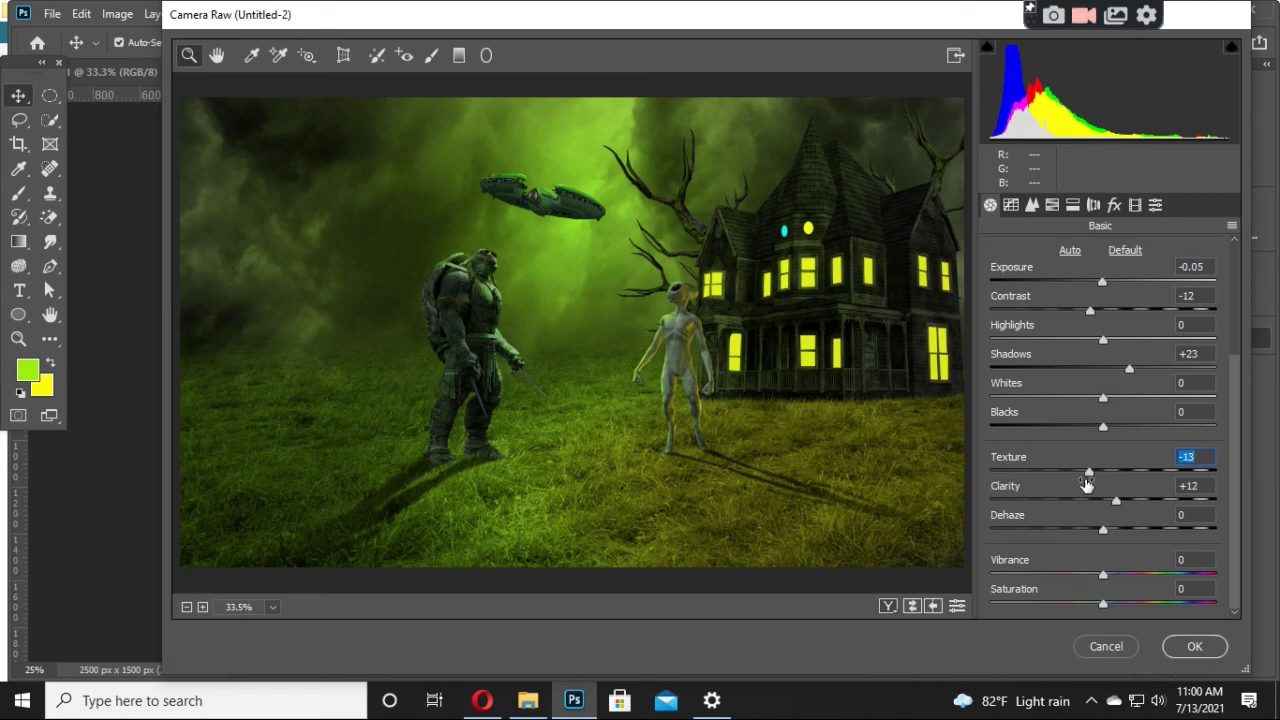
Step: Apply the Vignetting Medium preset and commit the Camera Raw grade
{"action": "scroll", "coordinate": [1099, 503], "scroll_direction": "up", "scroll_amount": 4}
{"action": "scroll", "coordinate": [1087, 445], "scroll_direction": "up", "scroll_amount": 1}
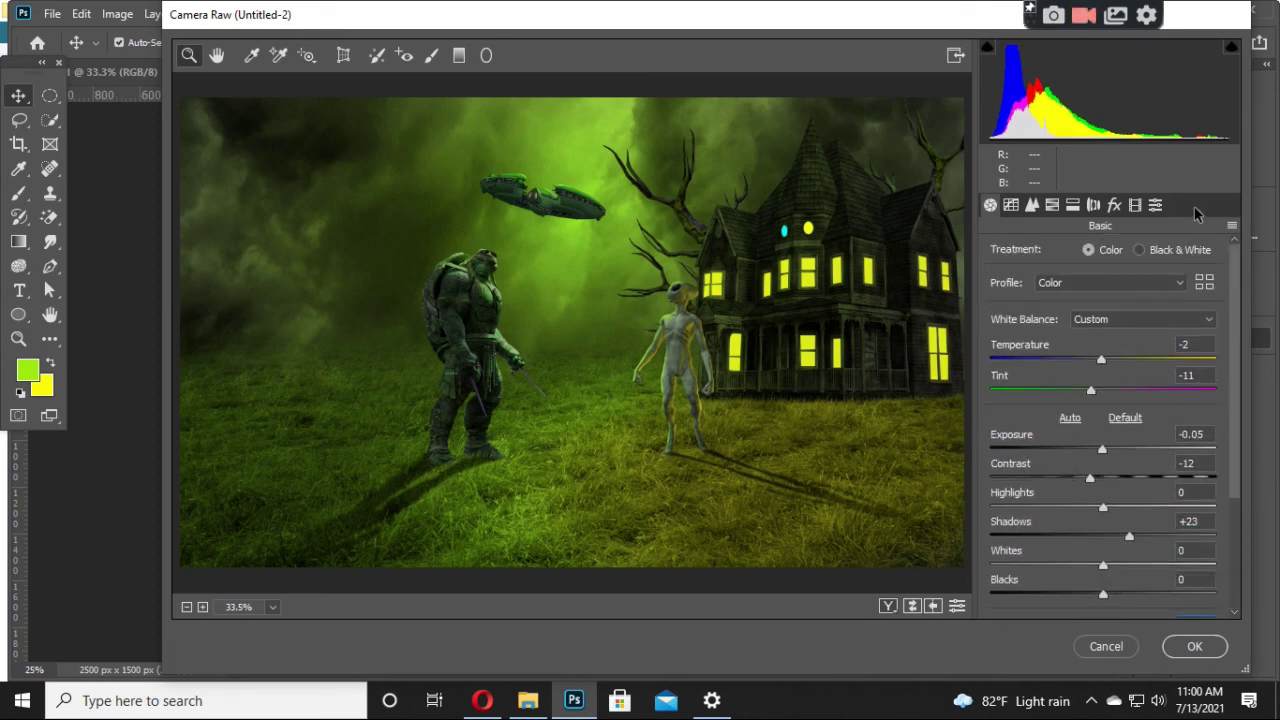
{"action": "left_click", "coordinate": [1135, 205]}
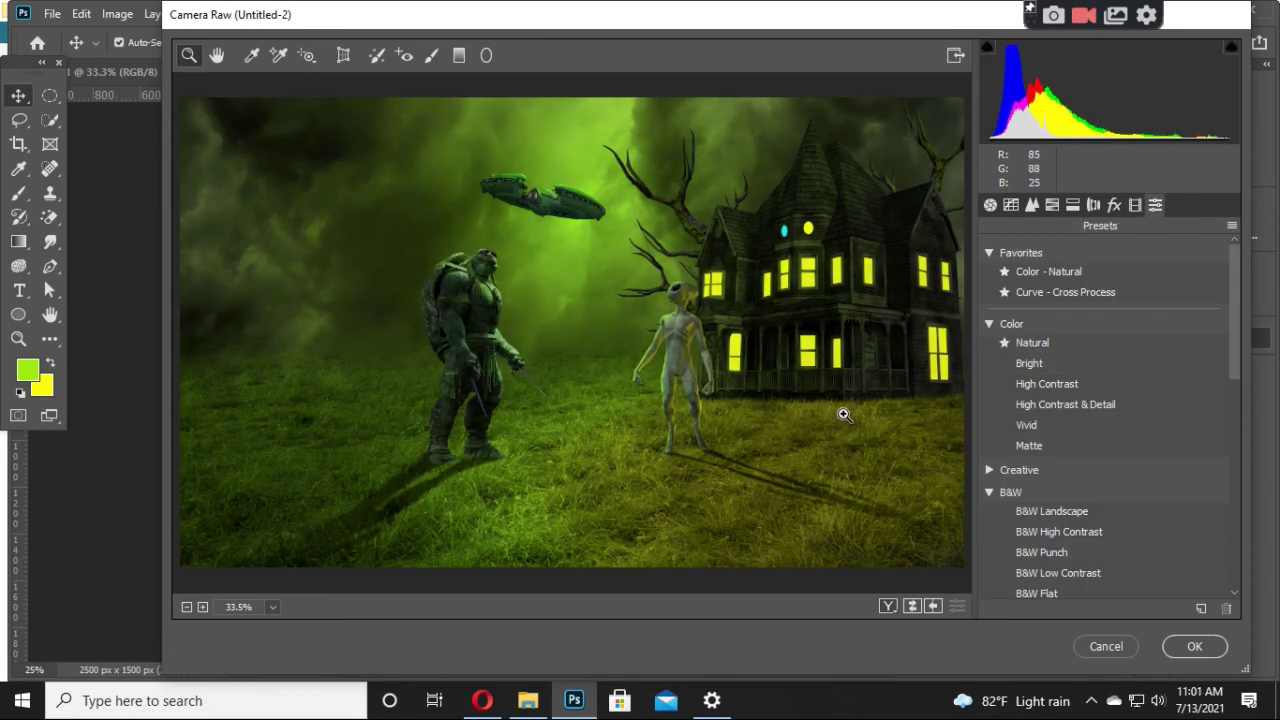
{"action": "scroll", "coordinate": [1076, 399], "scroll_direction": "down", "scroll_amount": 5}
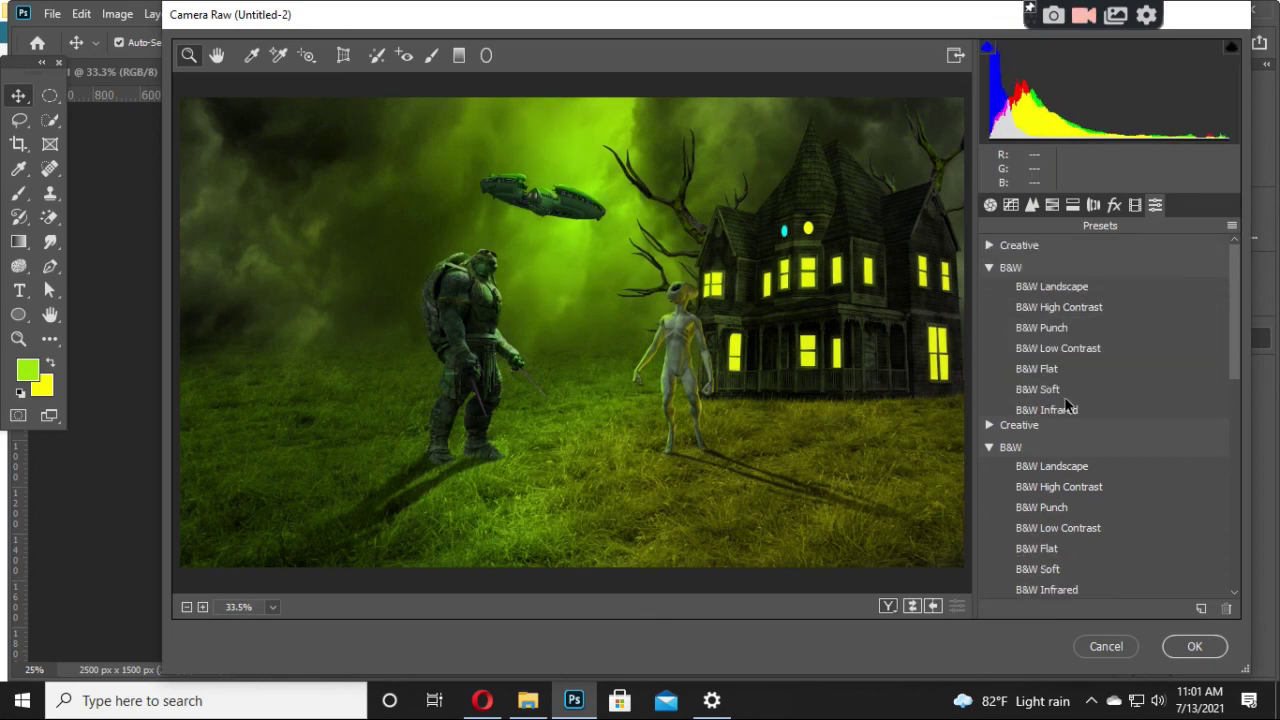
{"action": "scroll", "coordinate": [1076, 399], "scroll_direction": "down", "scroll_amount": 5}
{"action": "scroll", "coordinate": [1090, 453], "scroll_direction": "down", "scroll_amount": 1}
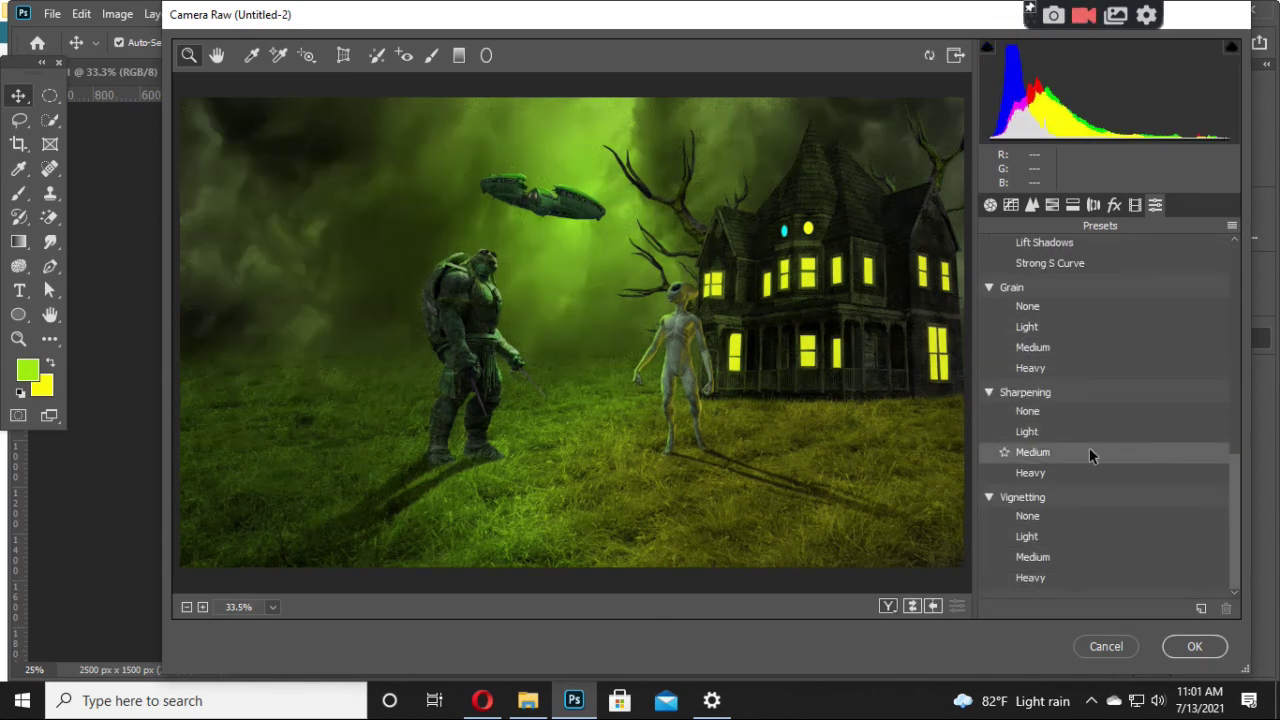
{"action": "left_click", "coordinate": [1062, 564]}
{"action": "left_click", "coordinate": [1192, 646]}
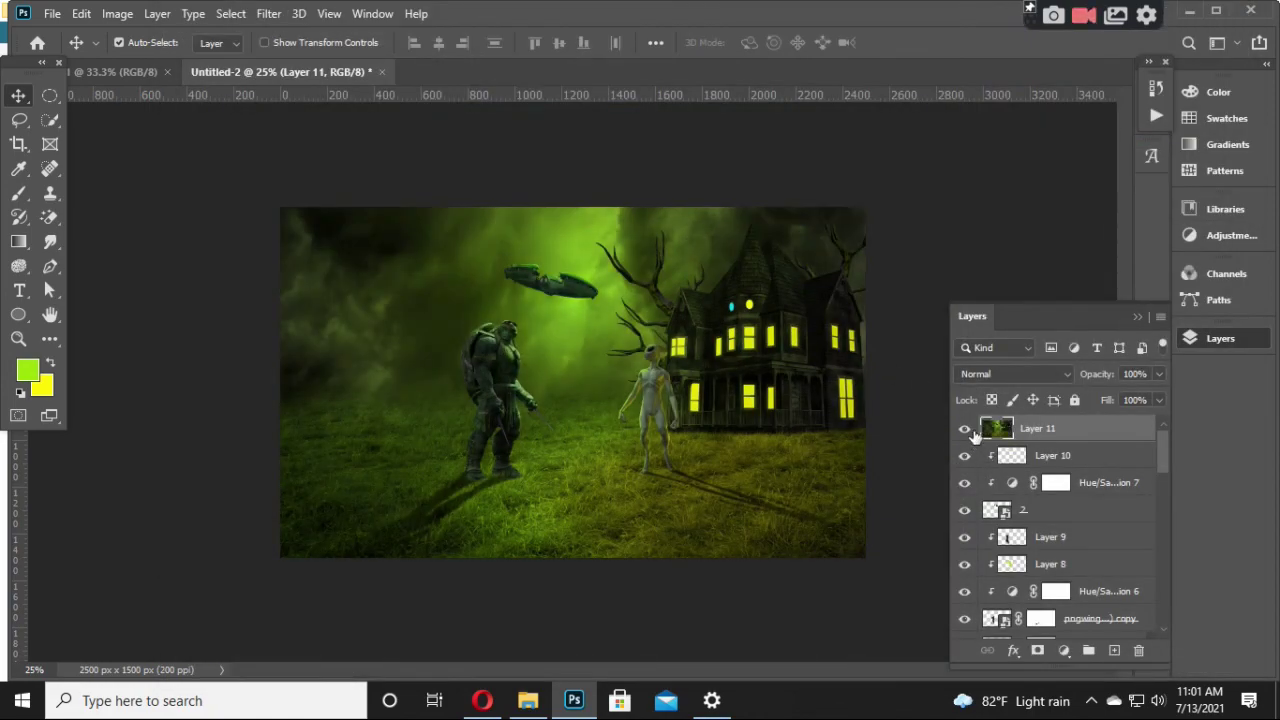
Step: Duplicate Layer 11 and give the copy the Camera Raw Matte preset
{"action": "left_click", "coordinate": [968, 431]}
{"action": "key", "text": "ctrl+j"}
{"action": "left_click", "coordinate": [268, 13]}
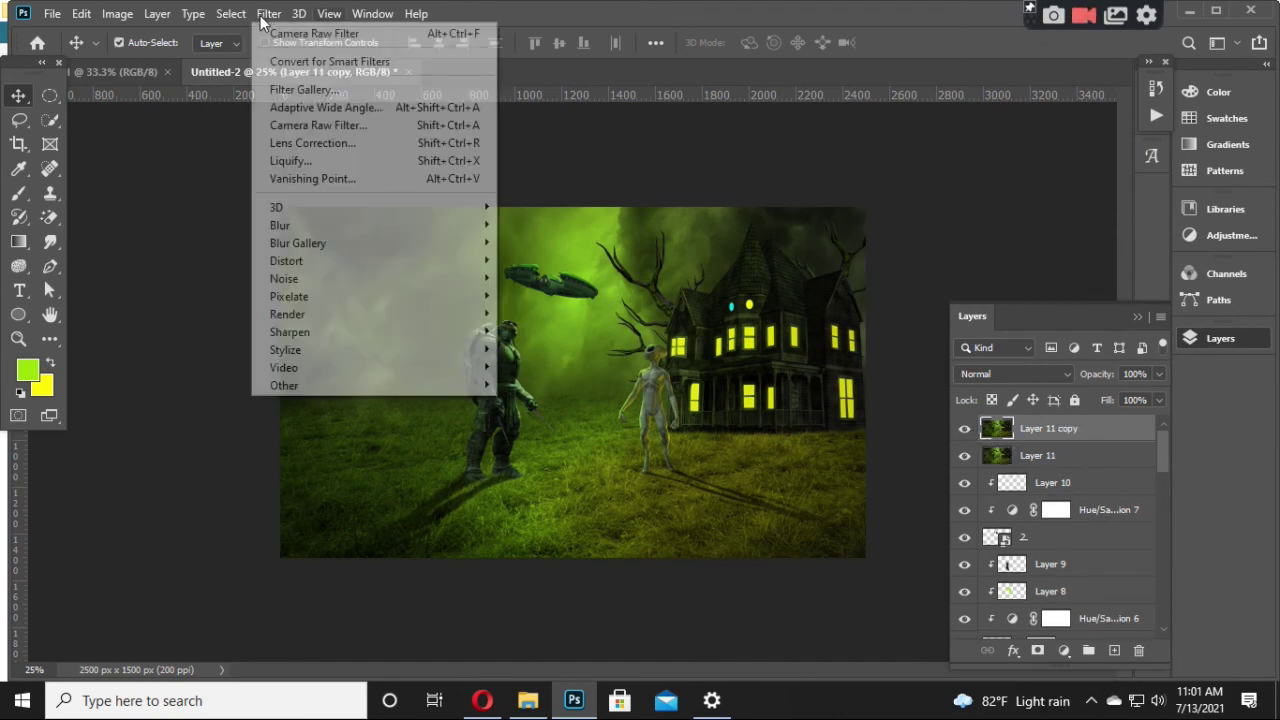
{"action": "left_click", "coordinate": [371, 125]}
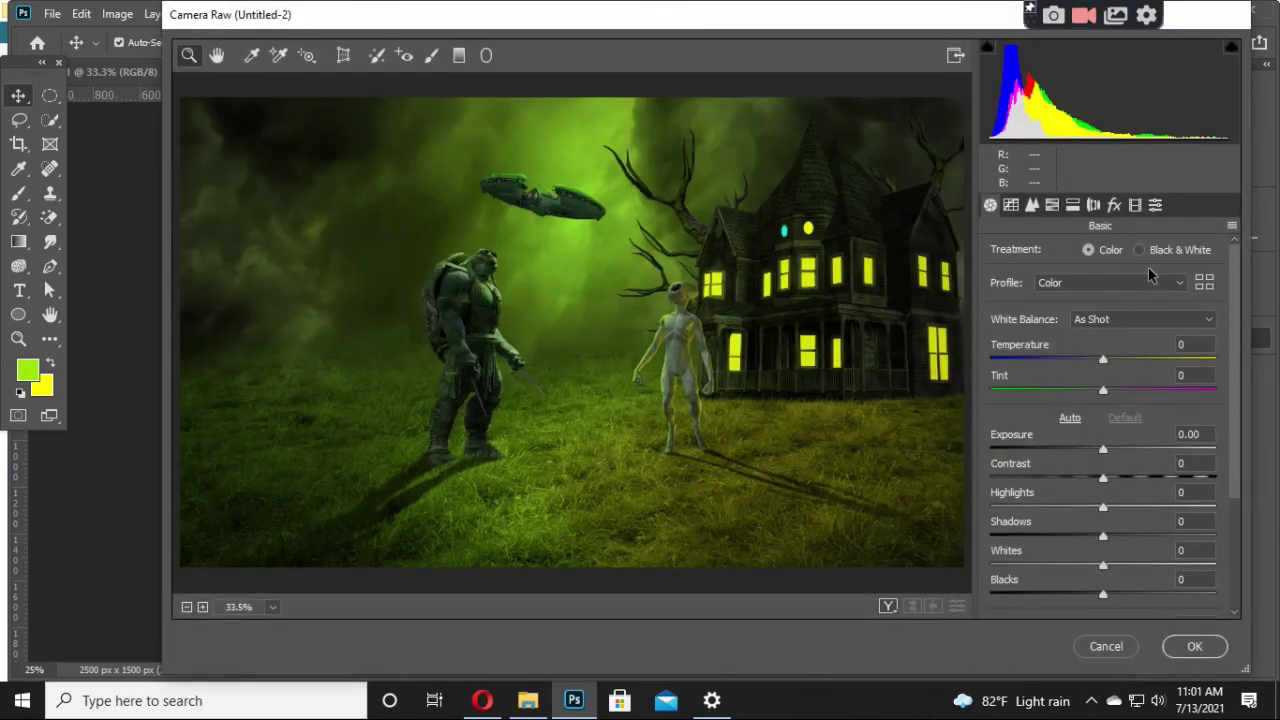
{"action": "left_click", "coordinate": [1155, 207]}
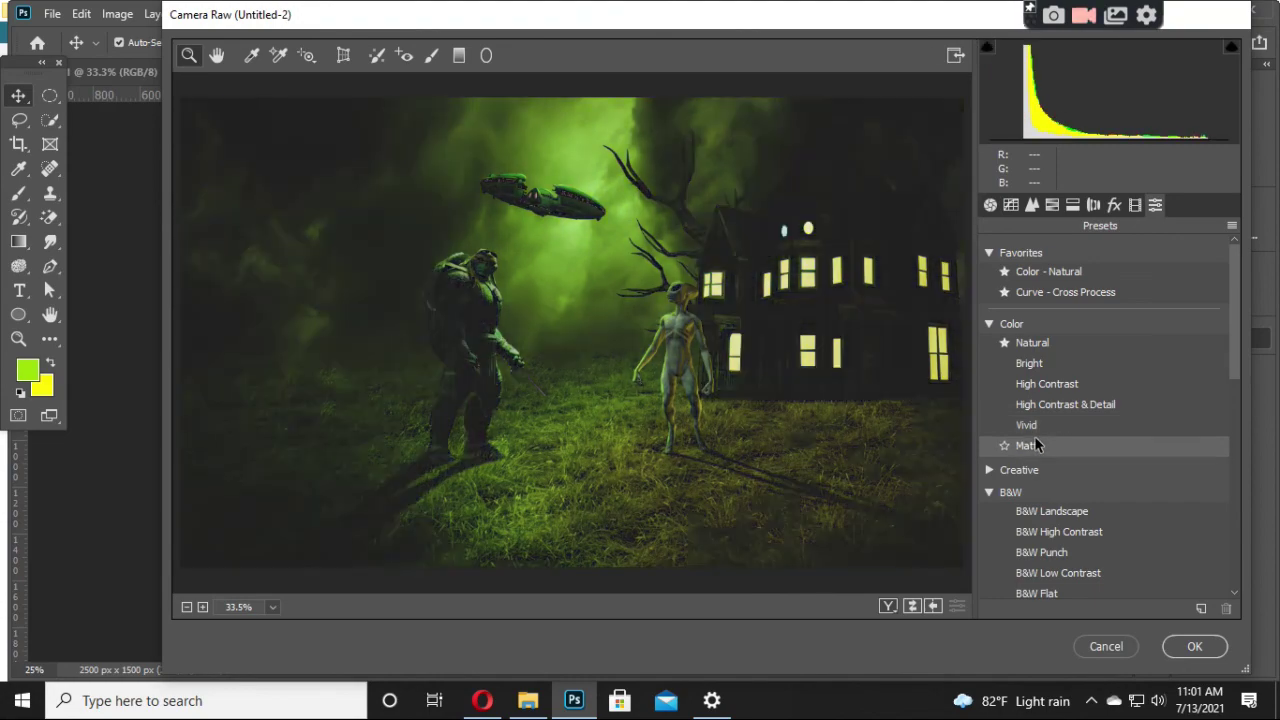
{"action": "left_click", "coordinate": [1034, 442]}
{"action": "left_click", "coordinate": [1174, 645]}
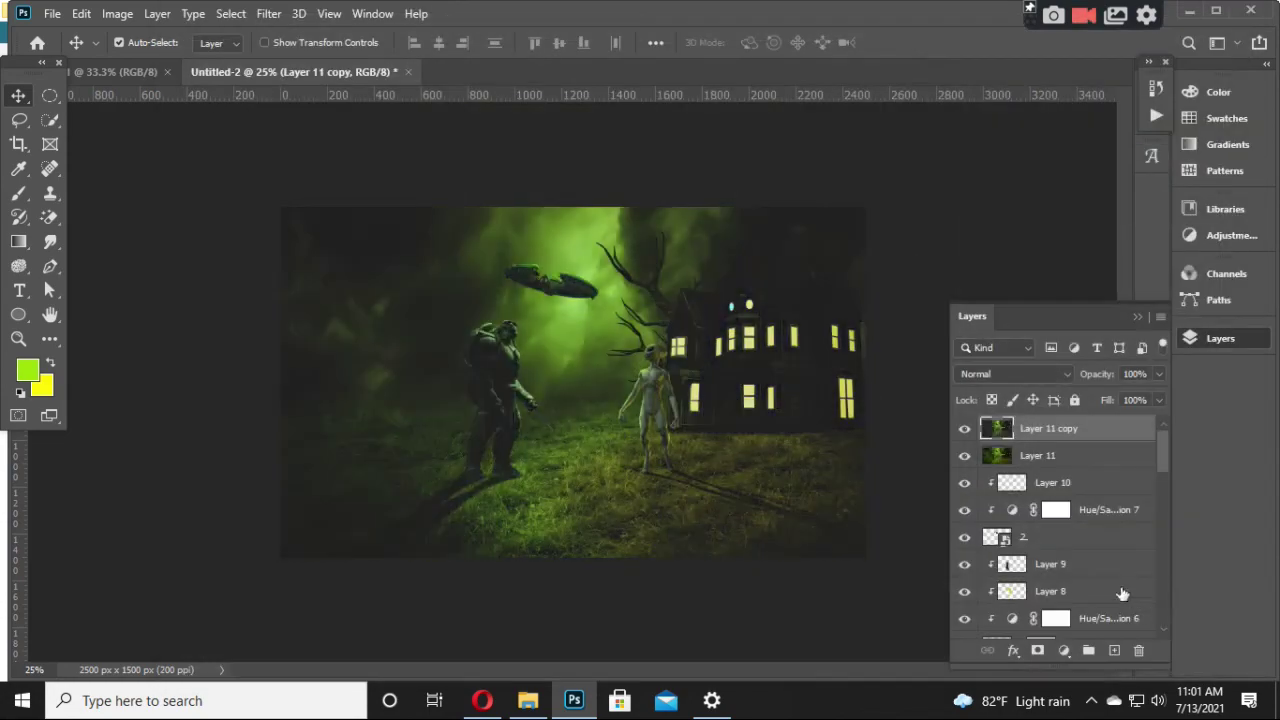
Step: Lower Layer 11 copy's opacity to 32%
{"action": "left_click", "coordinate": [964, 428]}
{"action": "left_click", "coordinate": [1157, 374]}
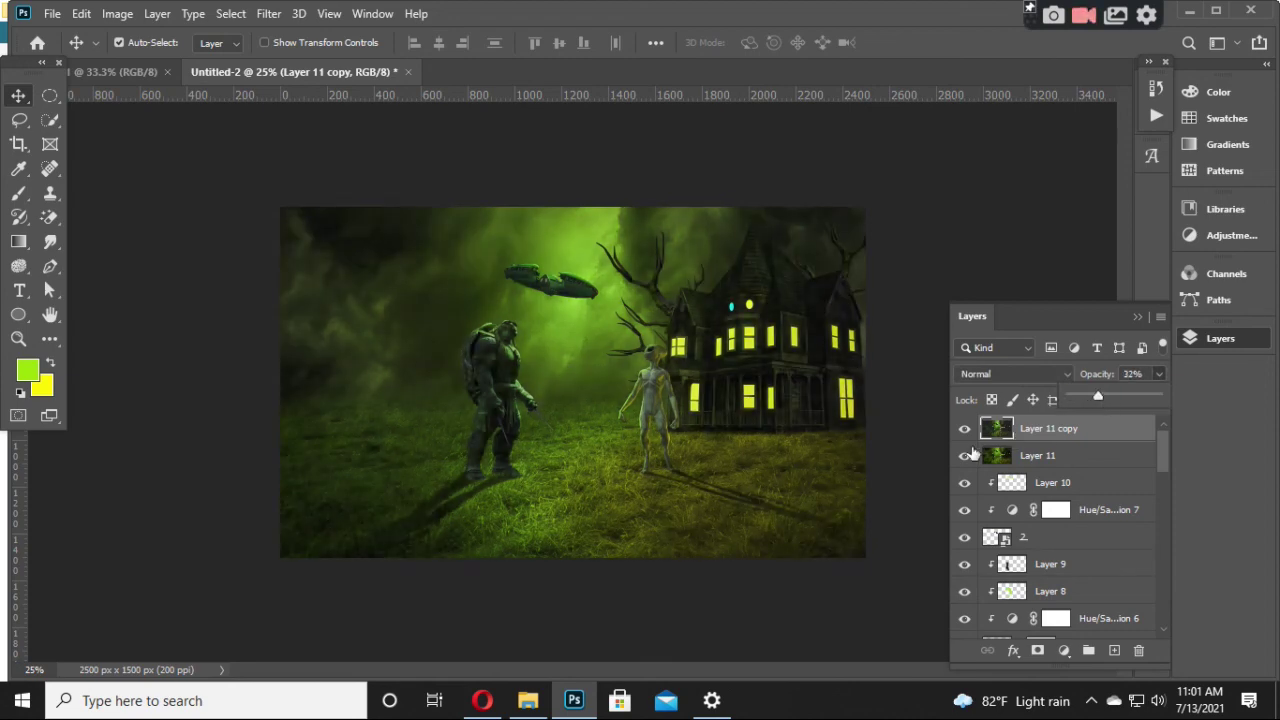
{"action": "left_click", "coordinate": [966, 432]}
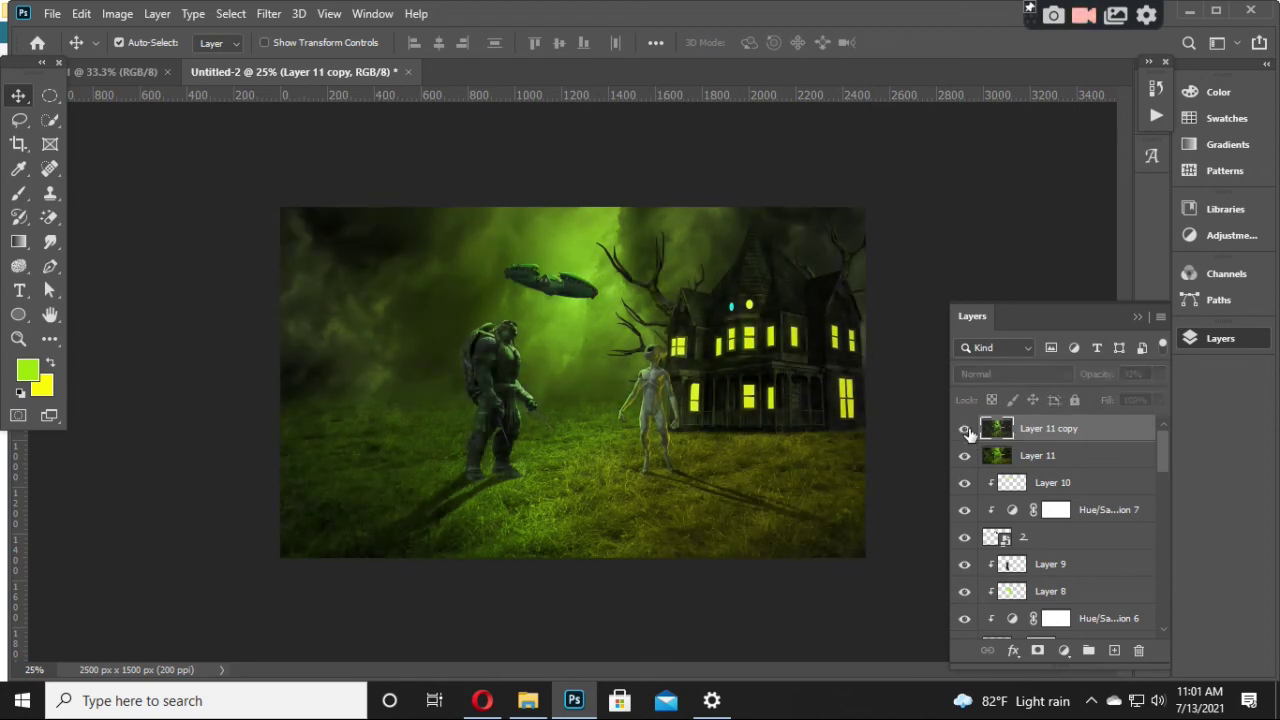